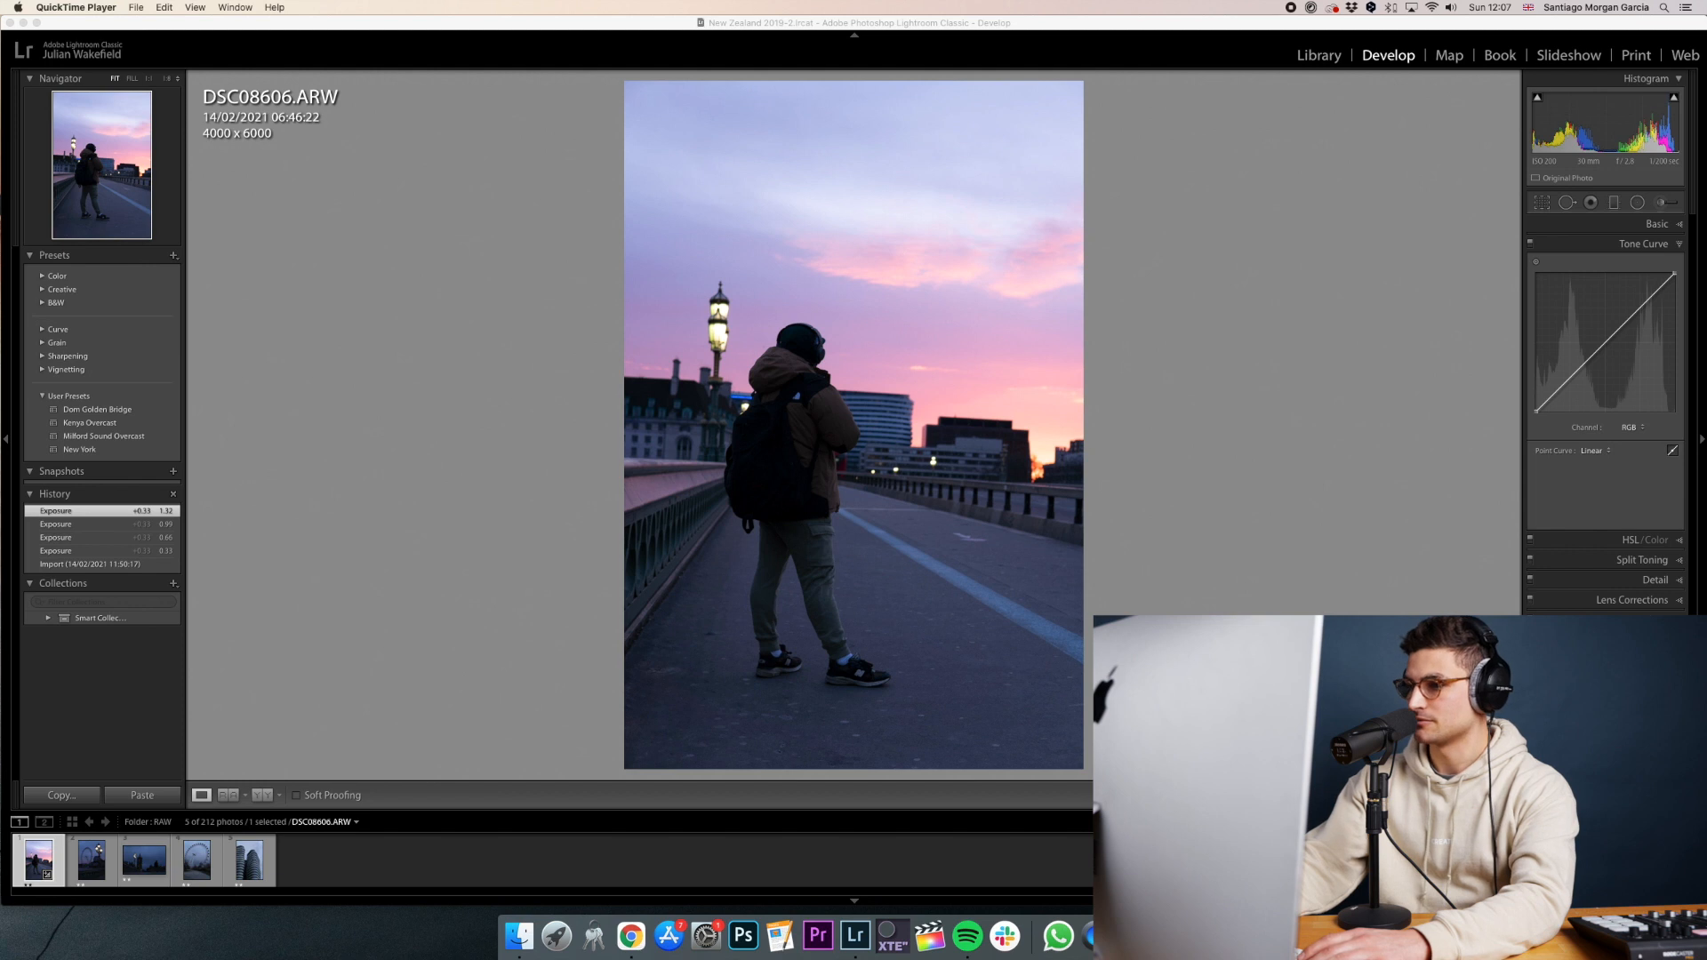
# Turn off the photo filter and look through the whole RAW folder in the thumbnail grid.
pyautogui.press('super+l')
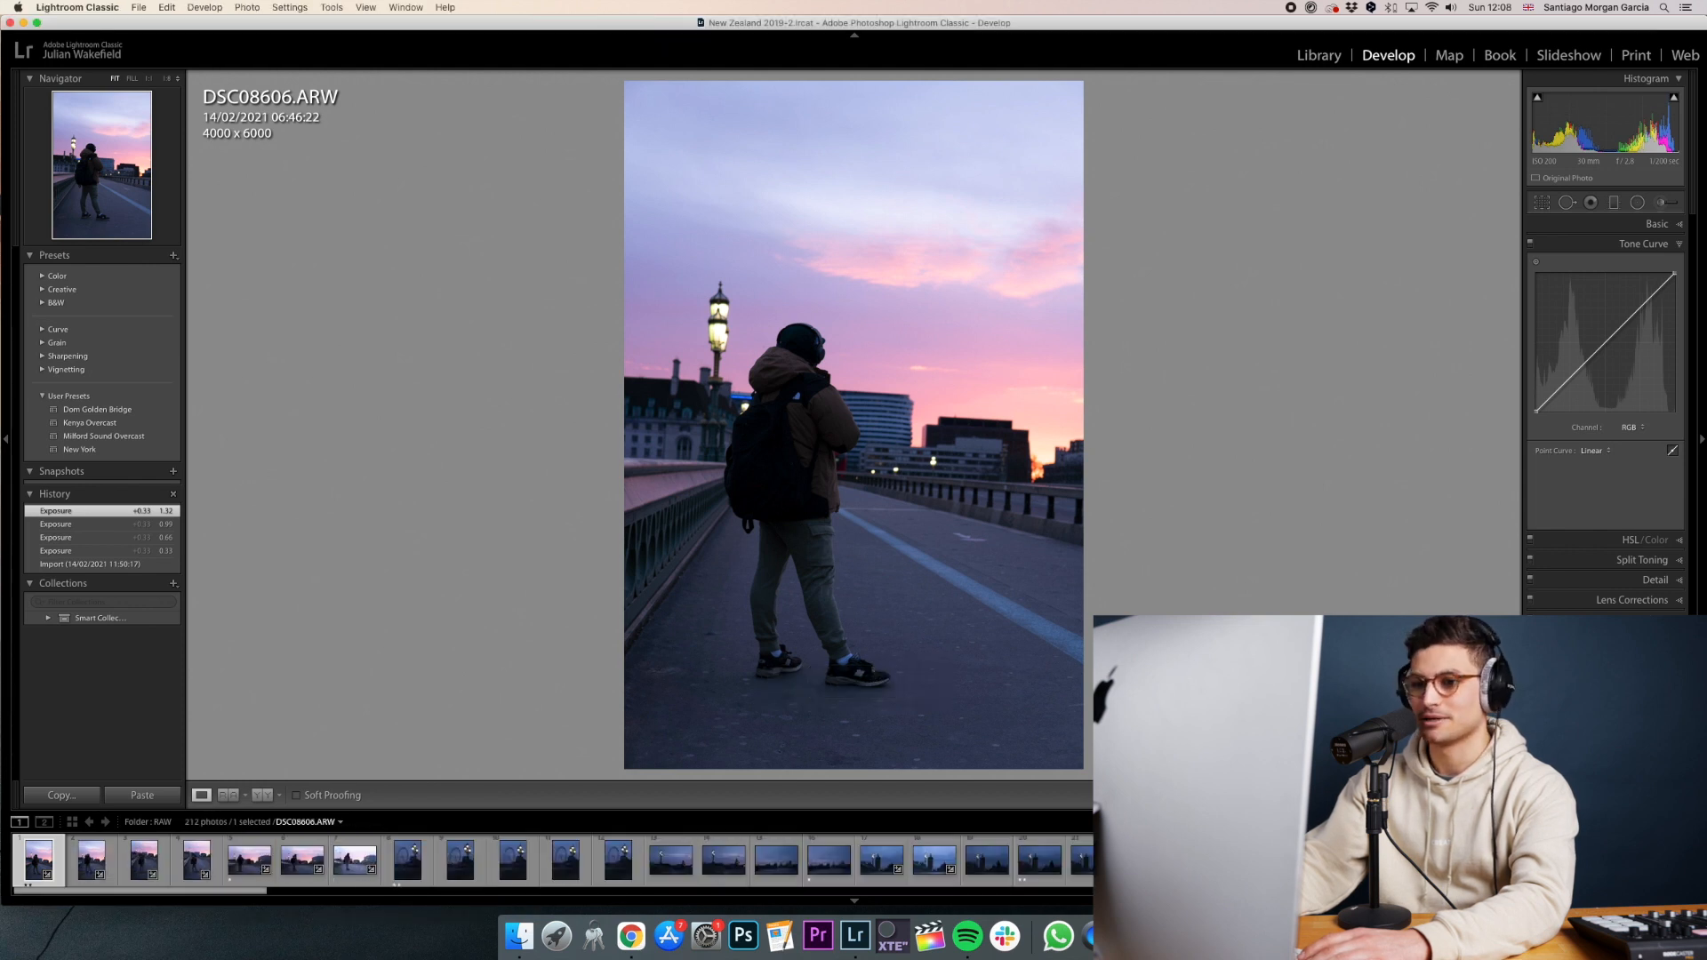
pyautogui.moveTo(235, 896); pyautogui.dragTo(867, 845)
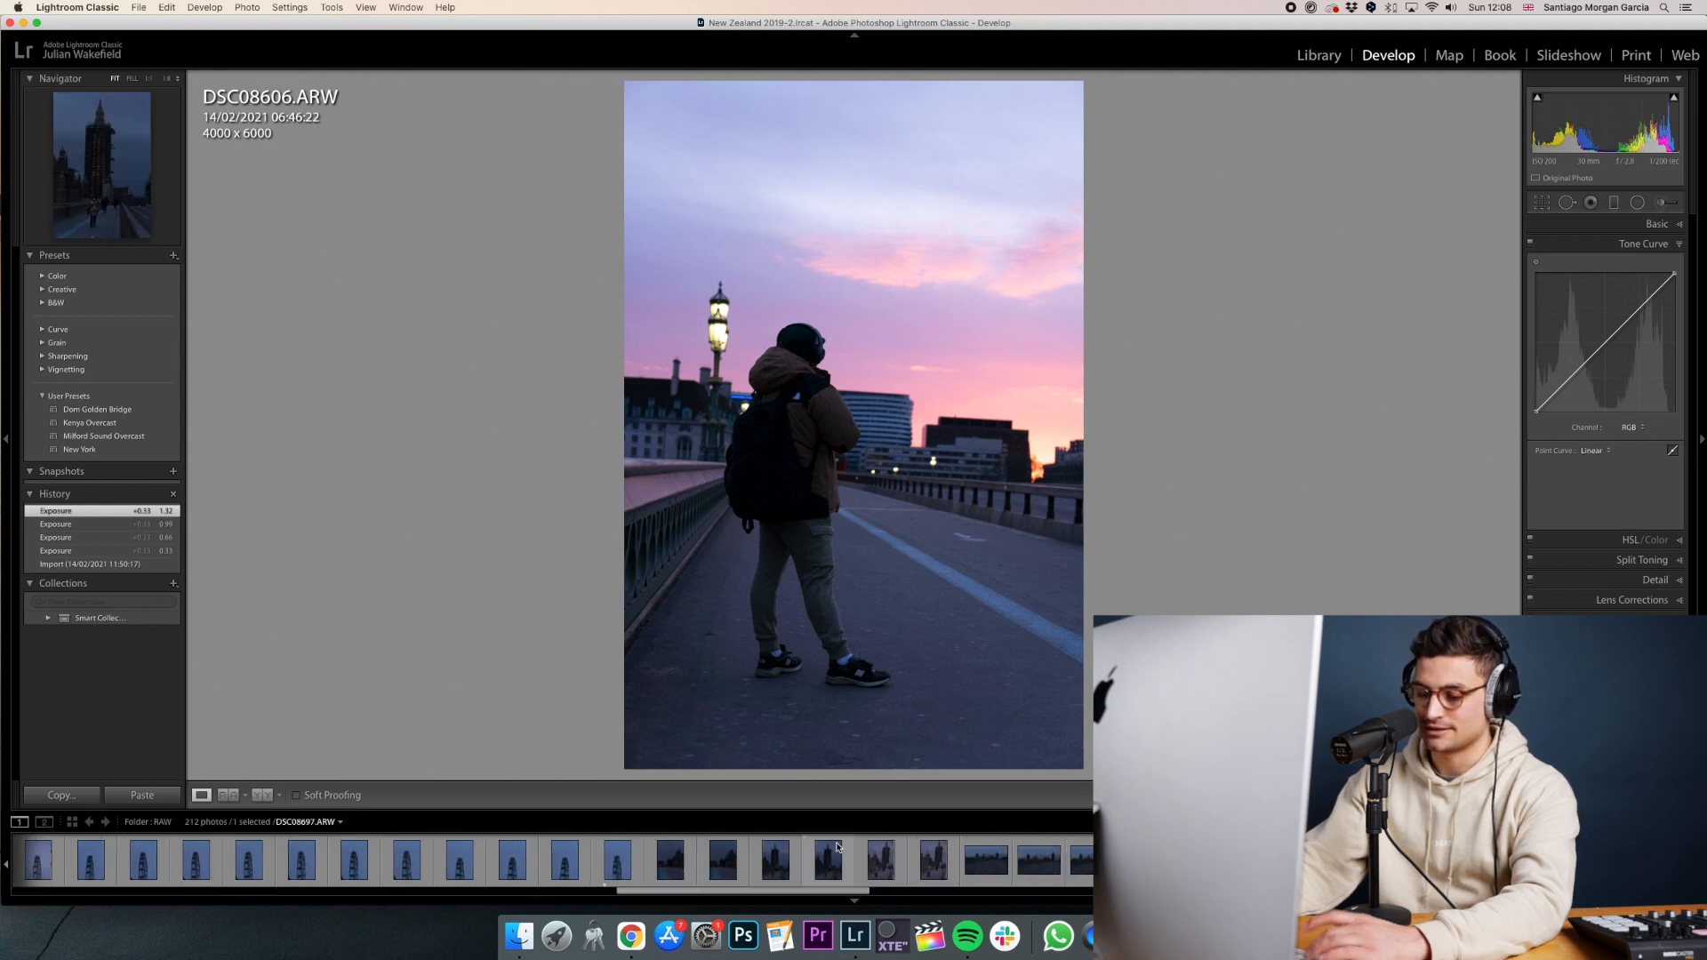
pyautogui.press('g')
pyautogui.scroll(-15, 841, 606)
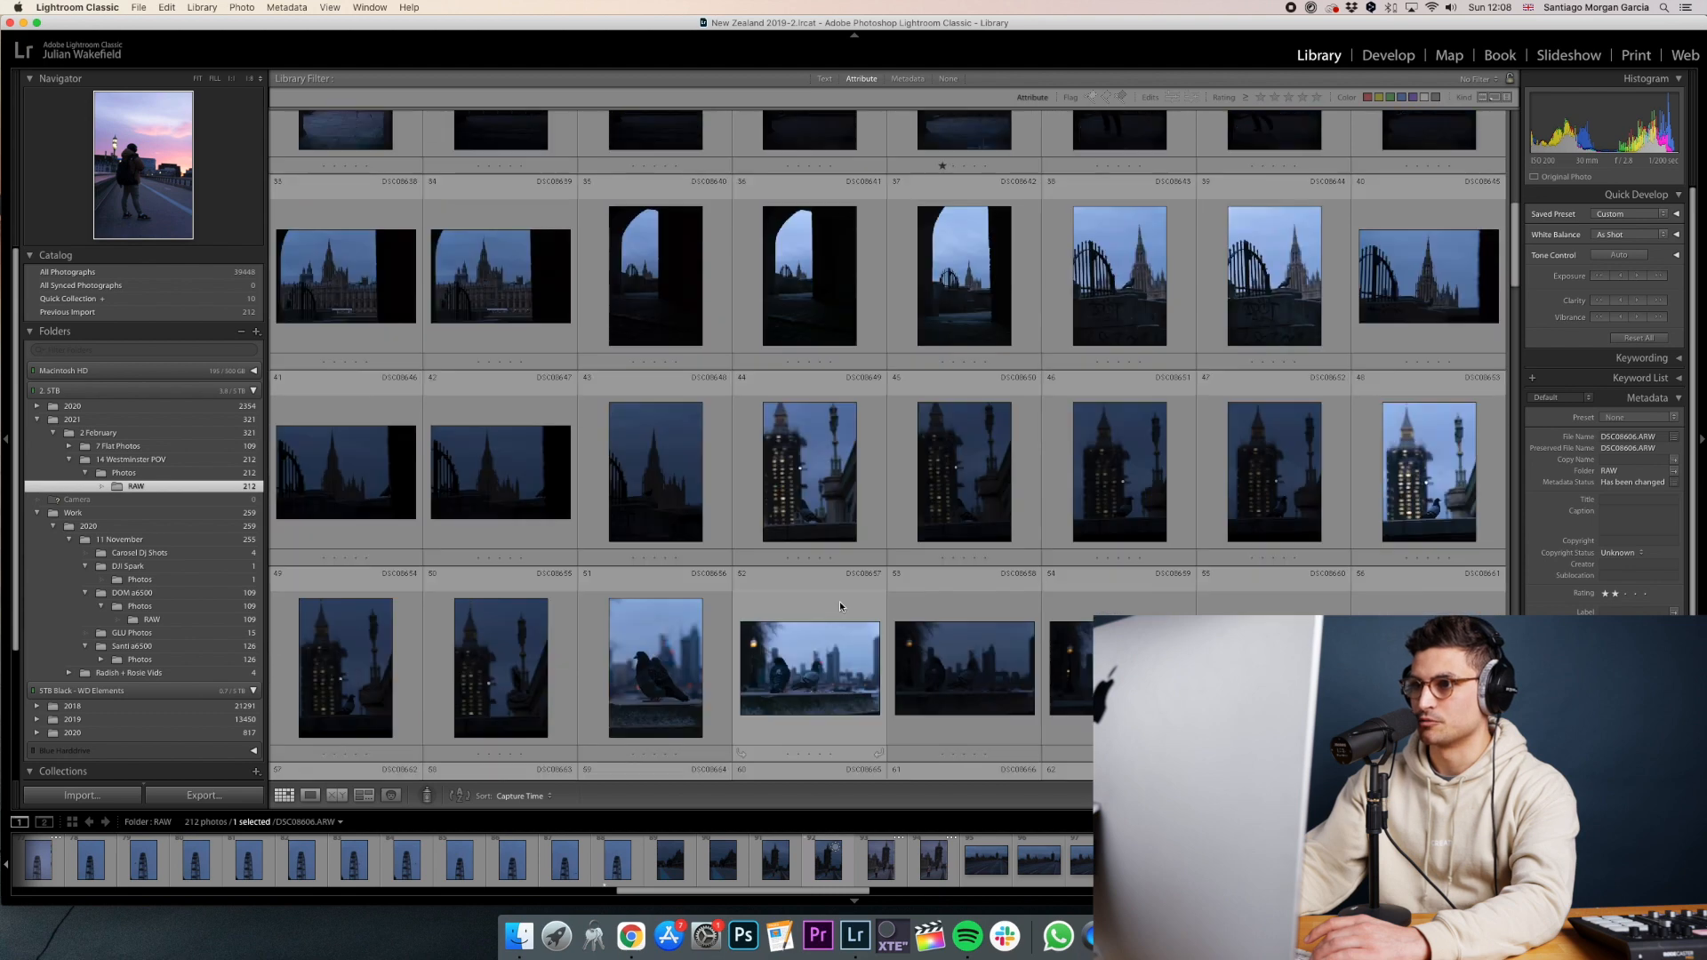
pyautogui.scroll(-10, 840, 604)
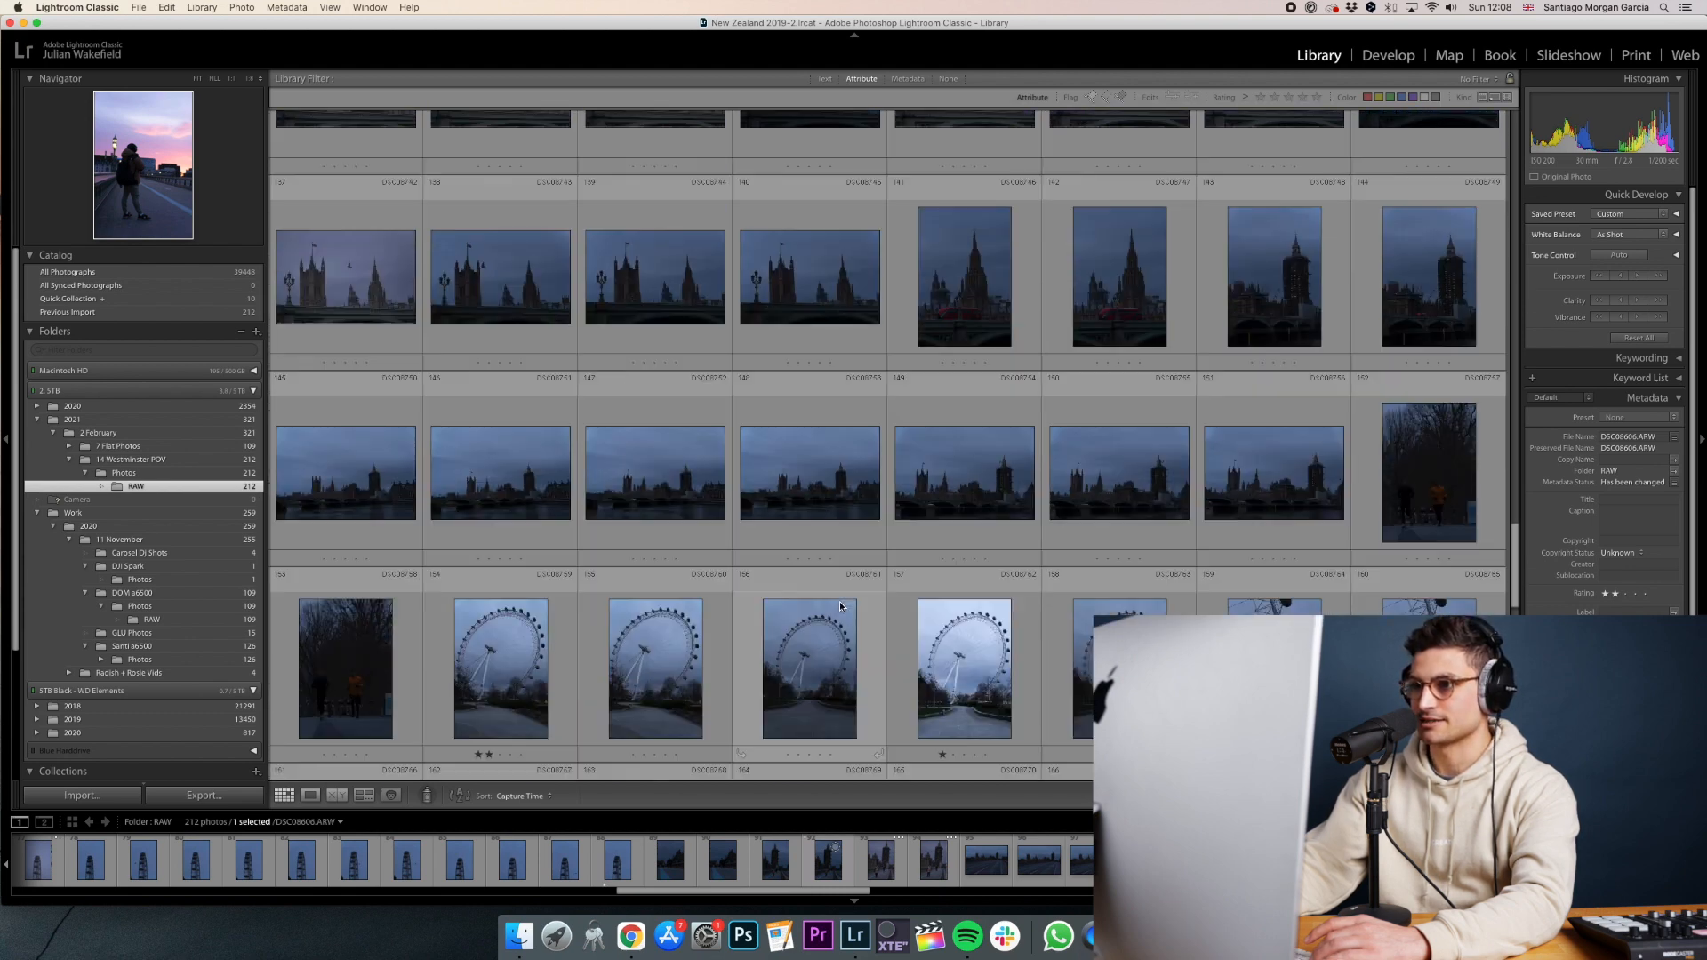
pyautogui.scroll(15, 840, 604)
pyautogui.scroll(12, 839, 603)
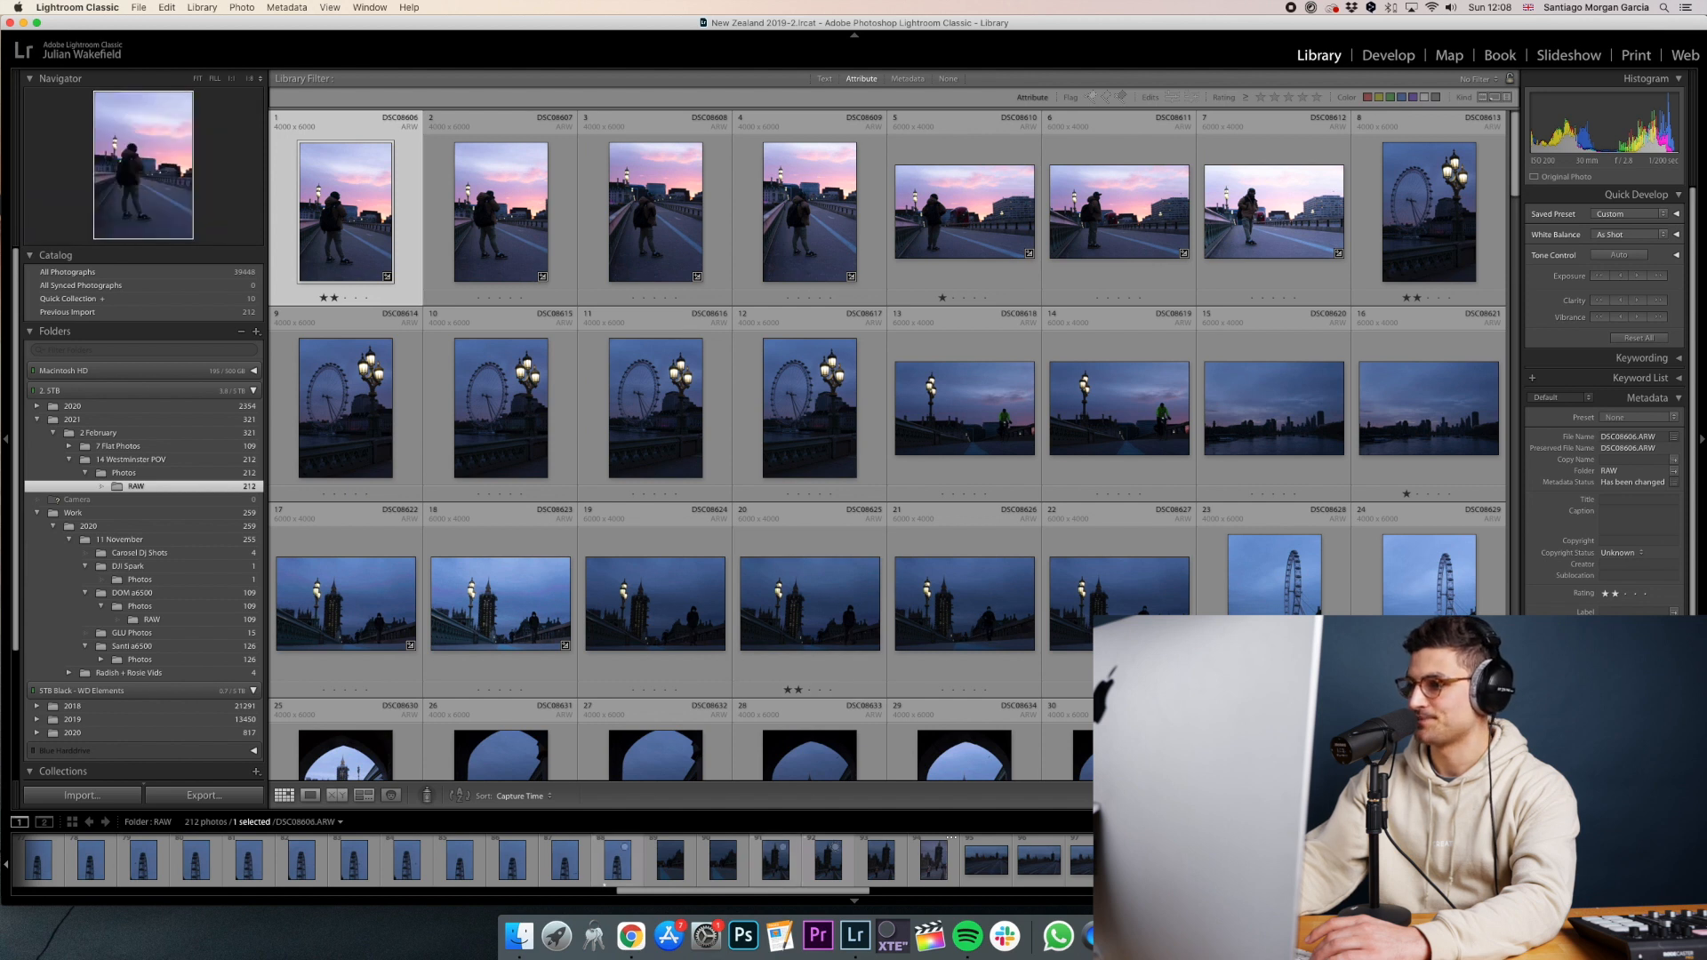
# Filter the folder to photos rated two stars and higher and view them one by one enlarged, ending on DSC08606.ARW.
pyautogui.press('super+alt+2')
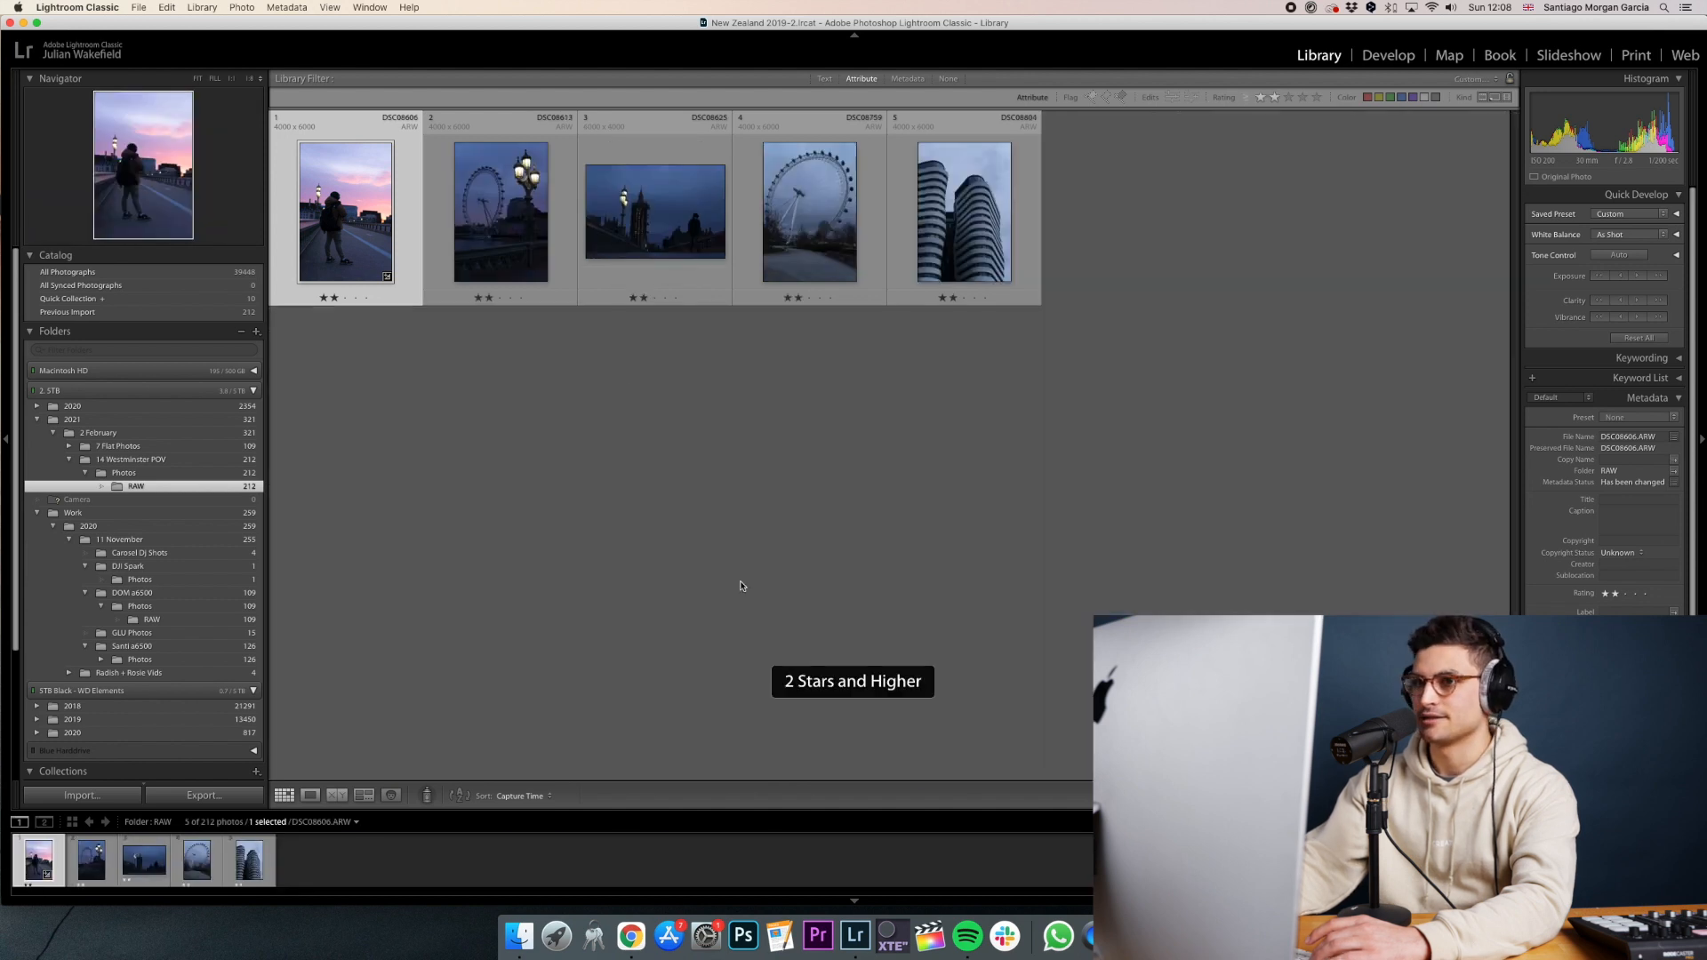
pyautogui.doubleClick(368, 228)
pyautogui.press('Right')
pyautogui.press('Right')
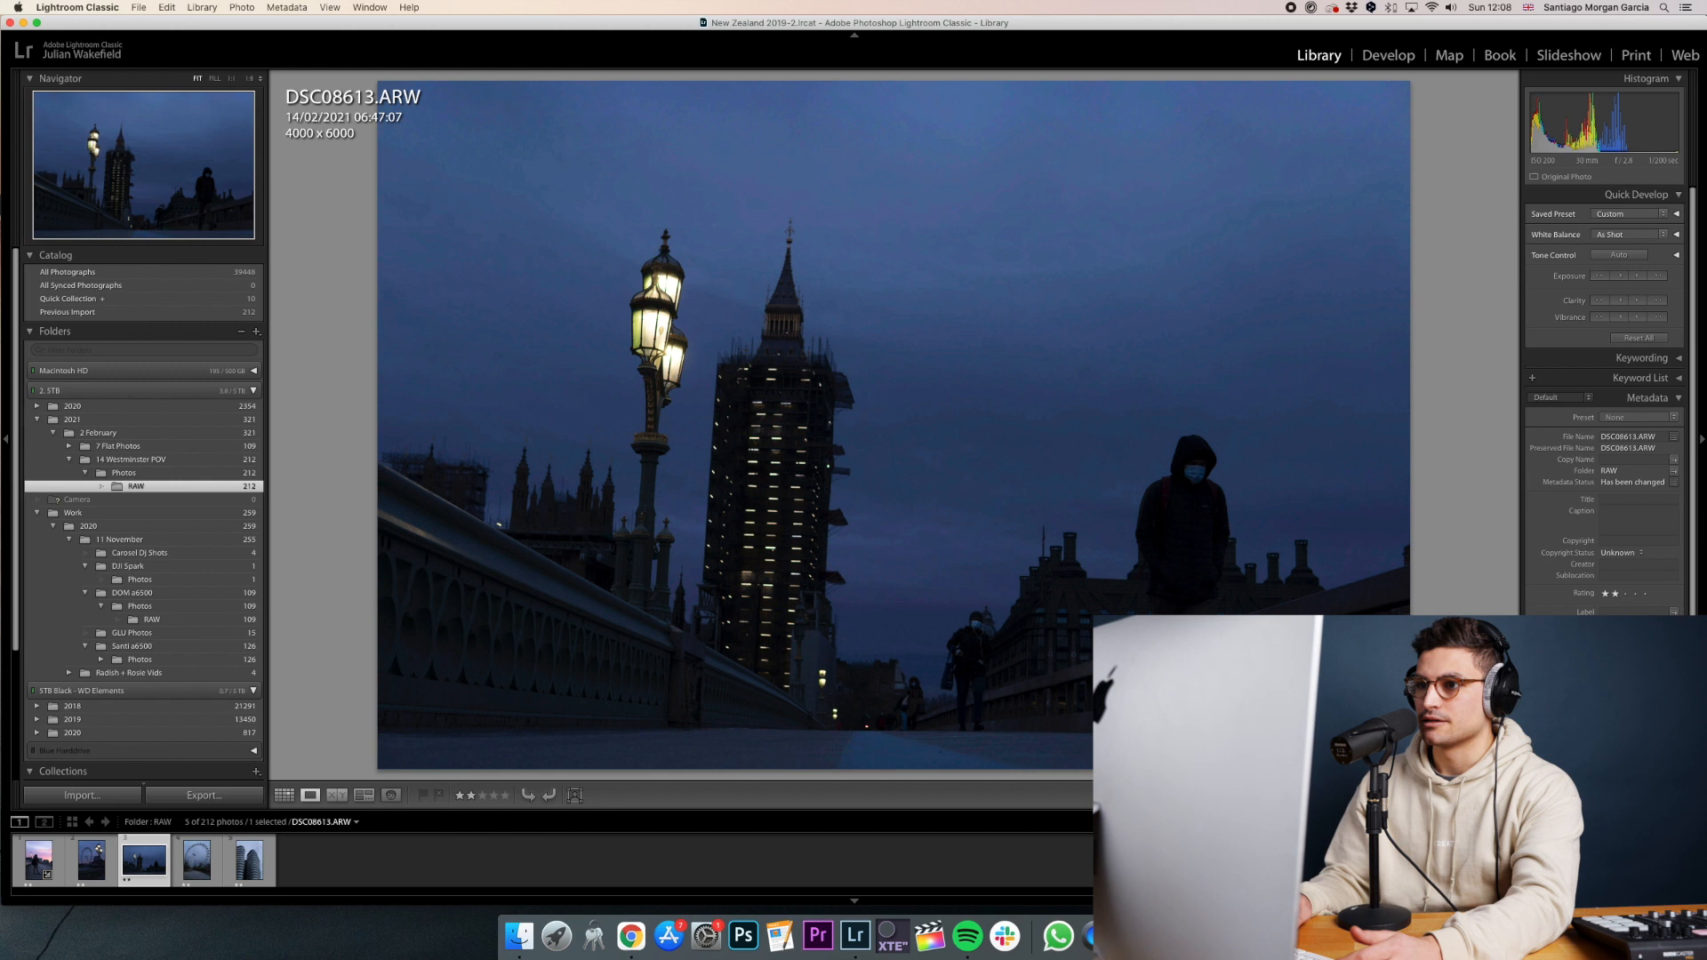
pyautogui.press('Right')
pyautogui.press('Right')
pyautogui.press('Left')
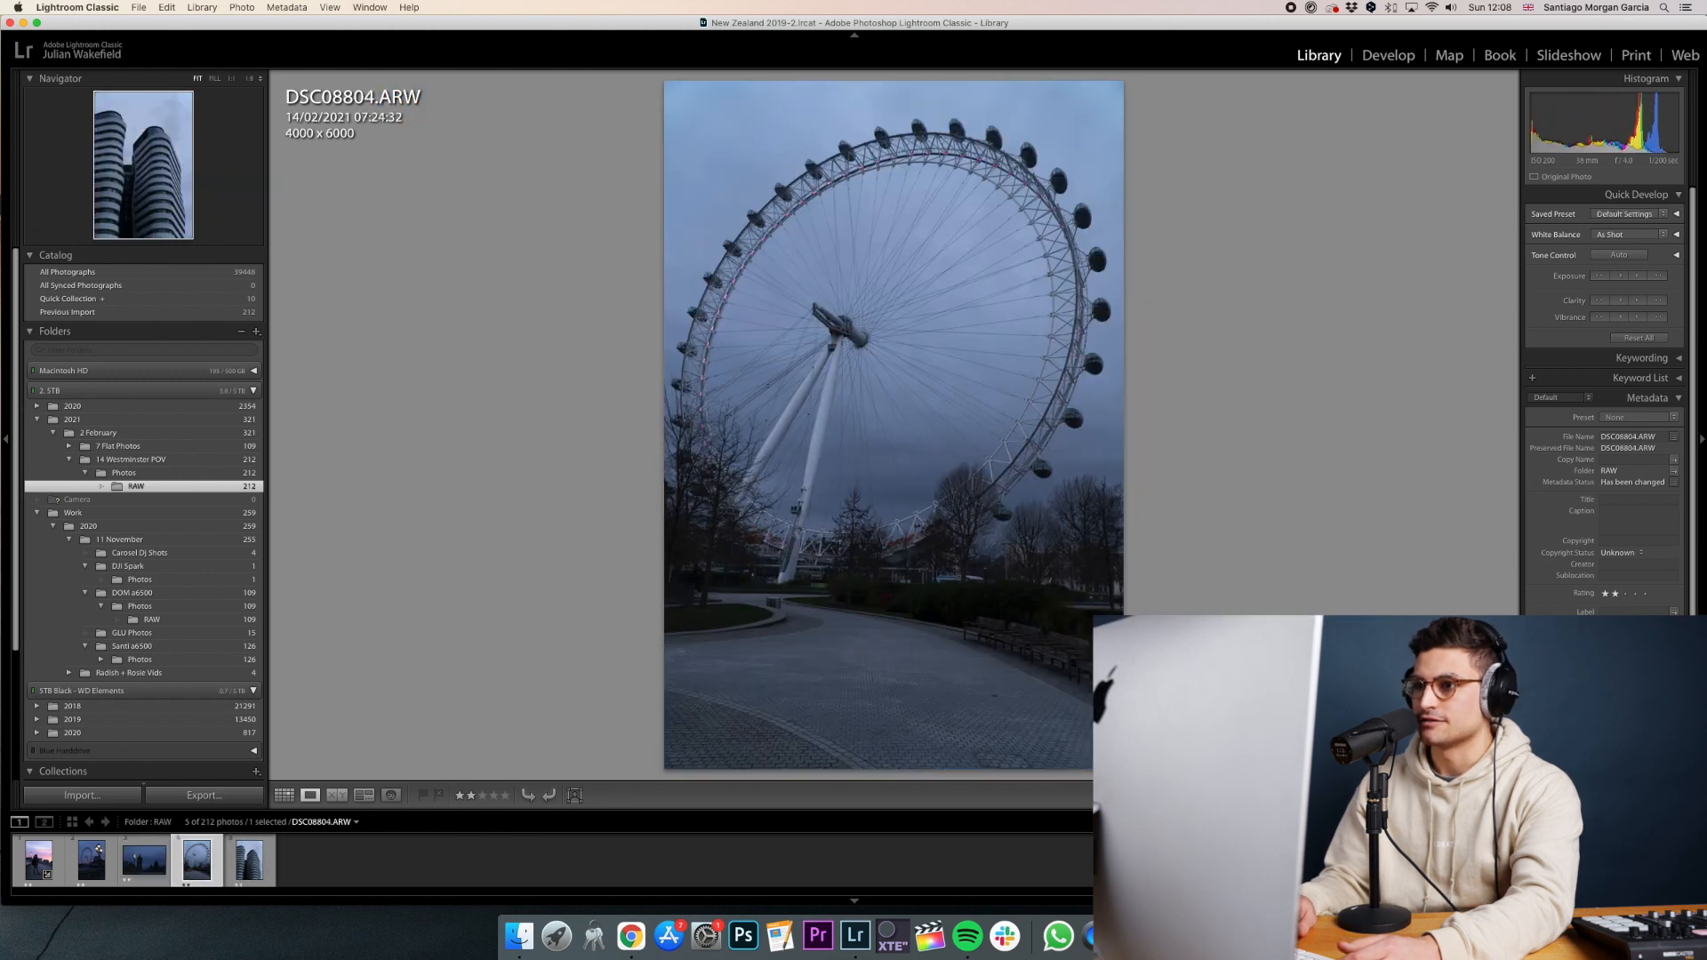
pyautogui.press('Left')
pyautogui.press('Left')
pyautogui.press('Left')
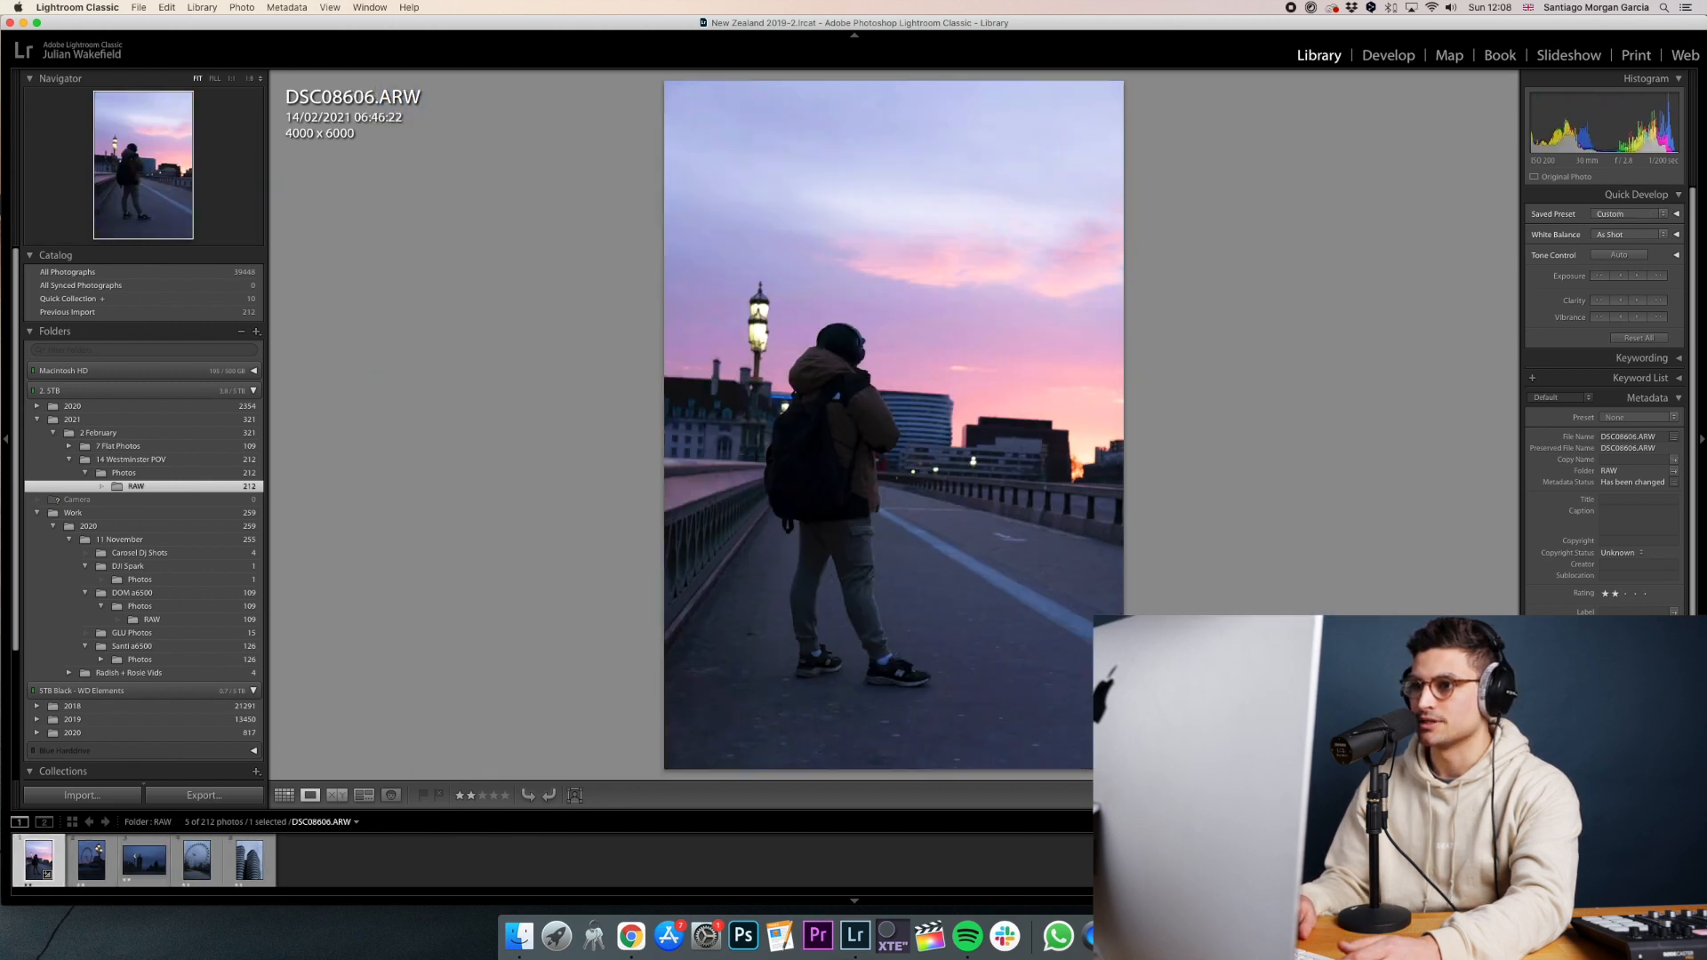
pyautogui.press('Right')
pyautogui.press('Right')
pyautogui.press('Right')
pyautogui.press('Right')
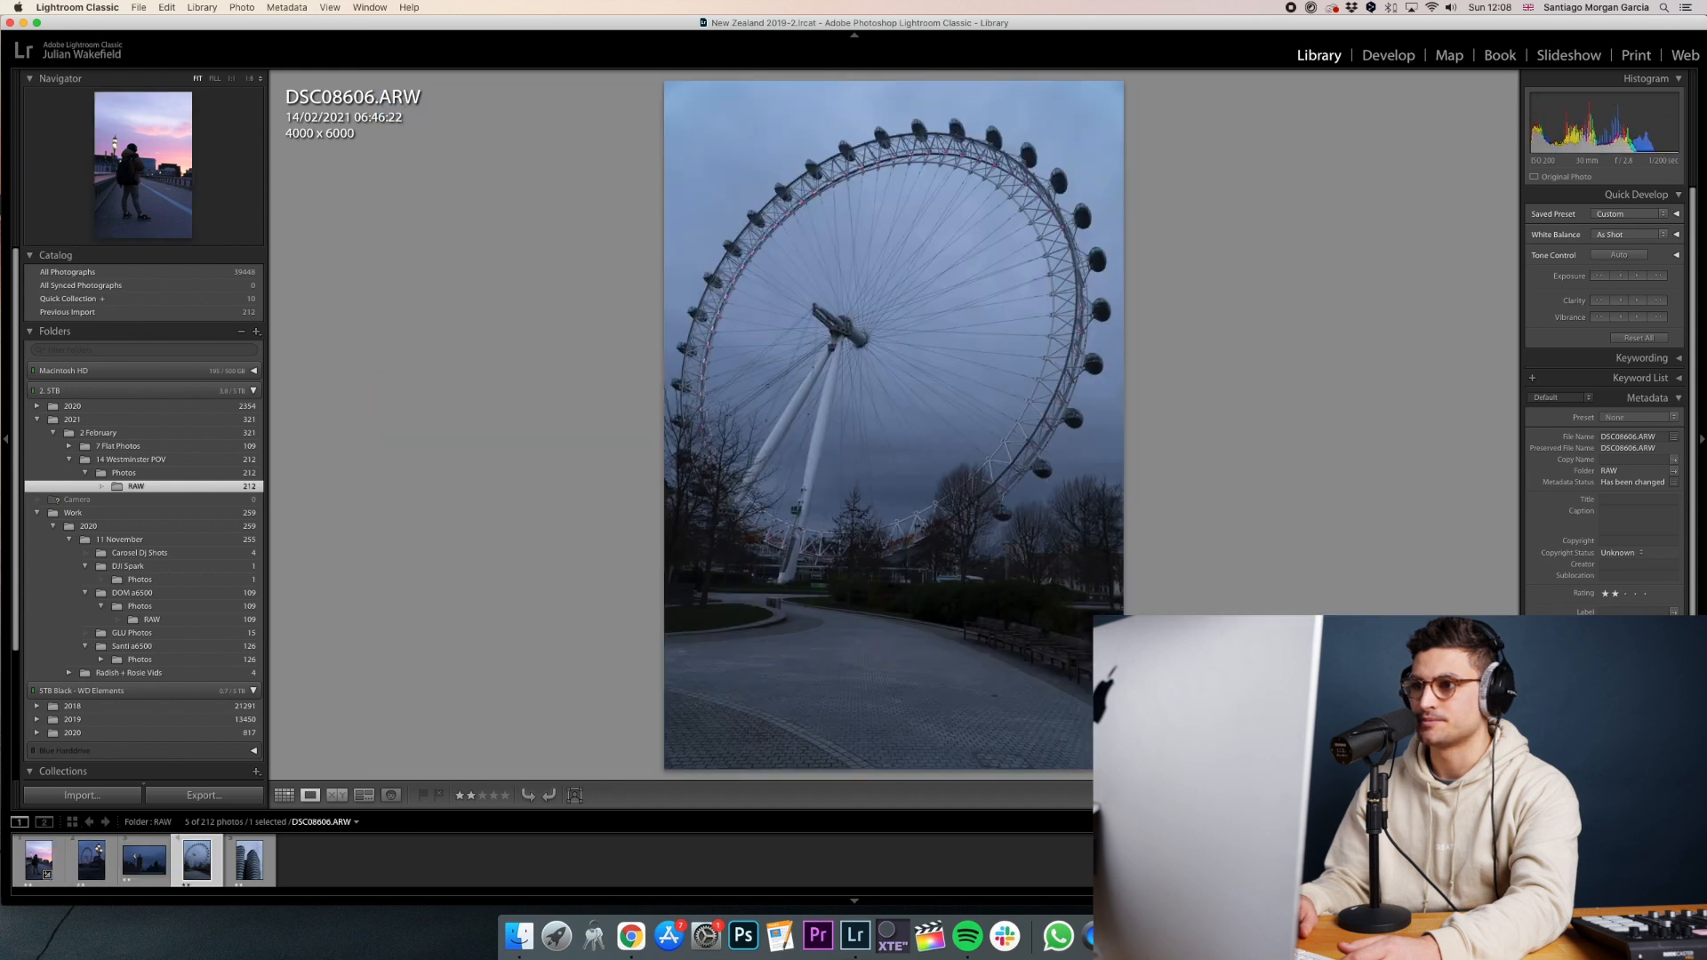
pyautogui.press('Left')
pyautogui.press('Left')
pyautogui.press('Left')
pyautogui.press('Left')
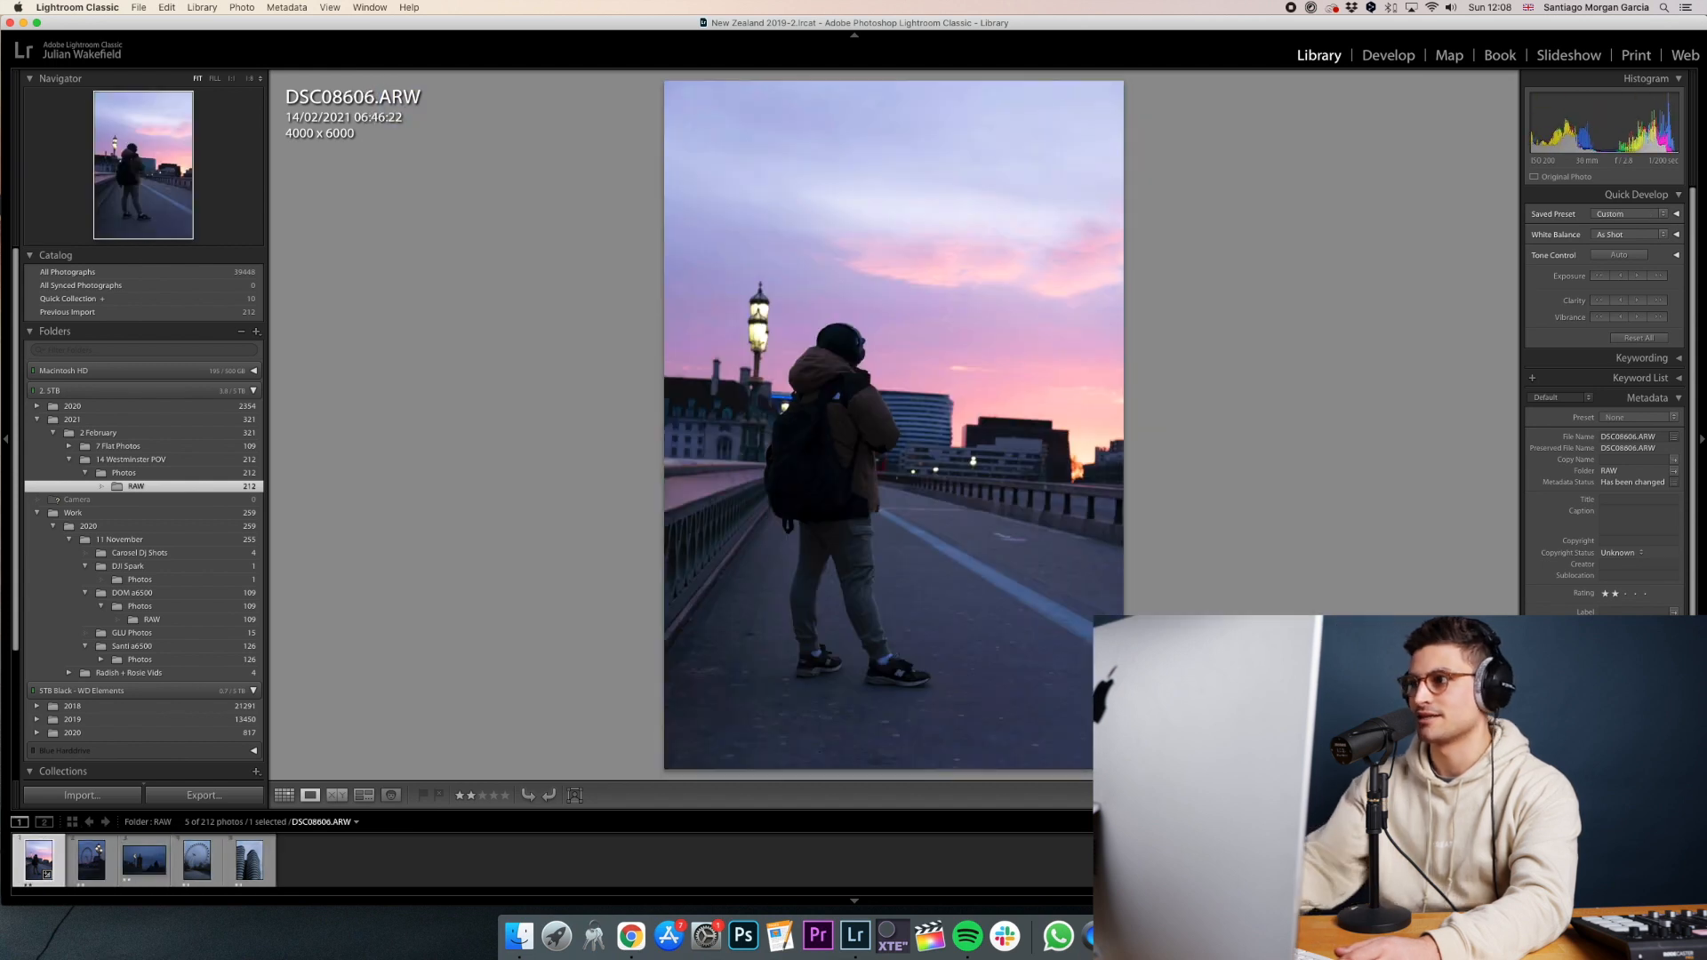
# Reset the develop settings of DSC08606.ARW and set Exposure to +1.20 and Highlights to −58.
pyautogui.click(1409, 57)
pyautogui.press('super+shift+r')
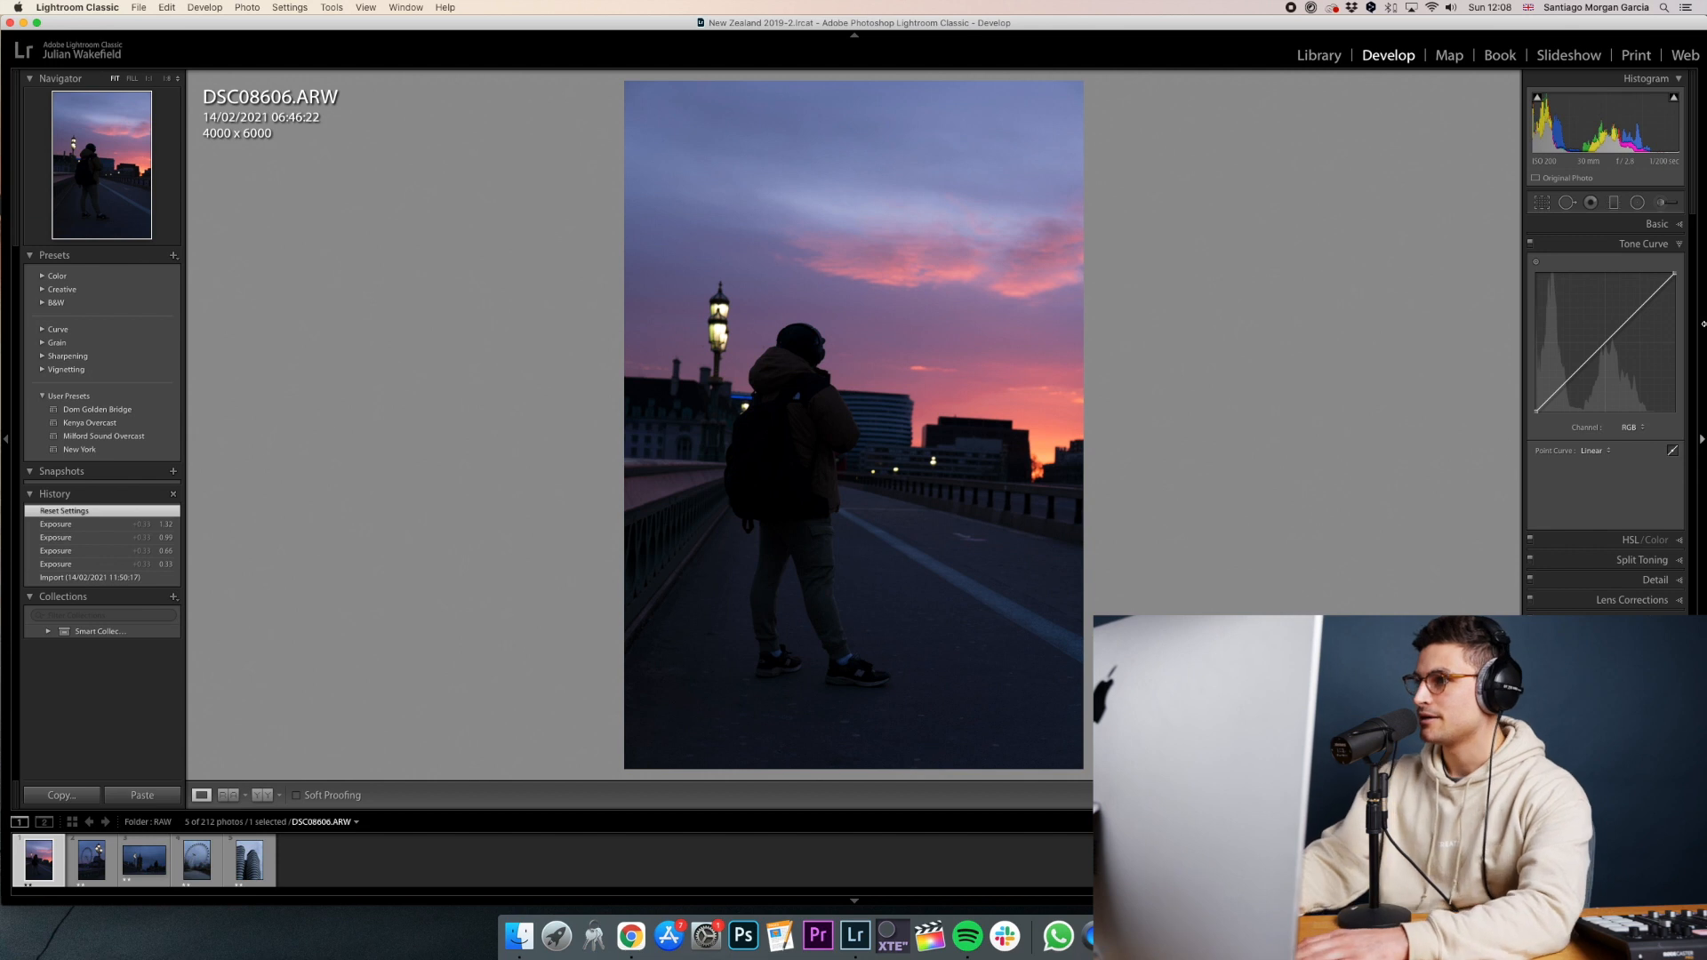
pyautogui.click(1632, 227)
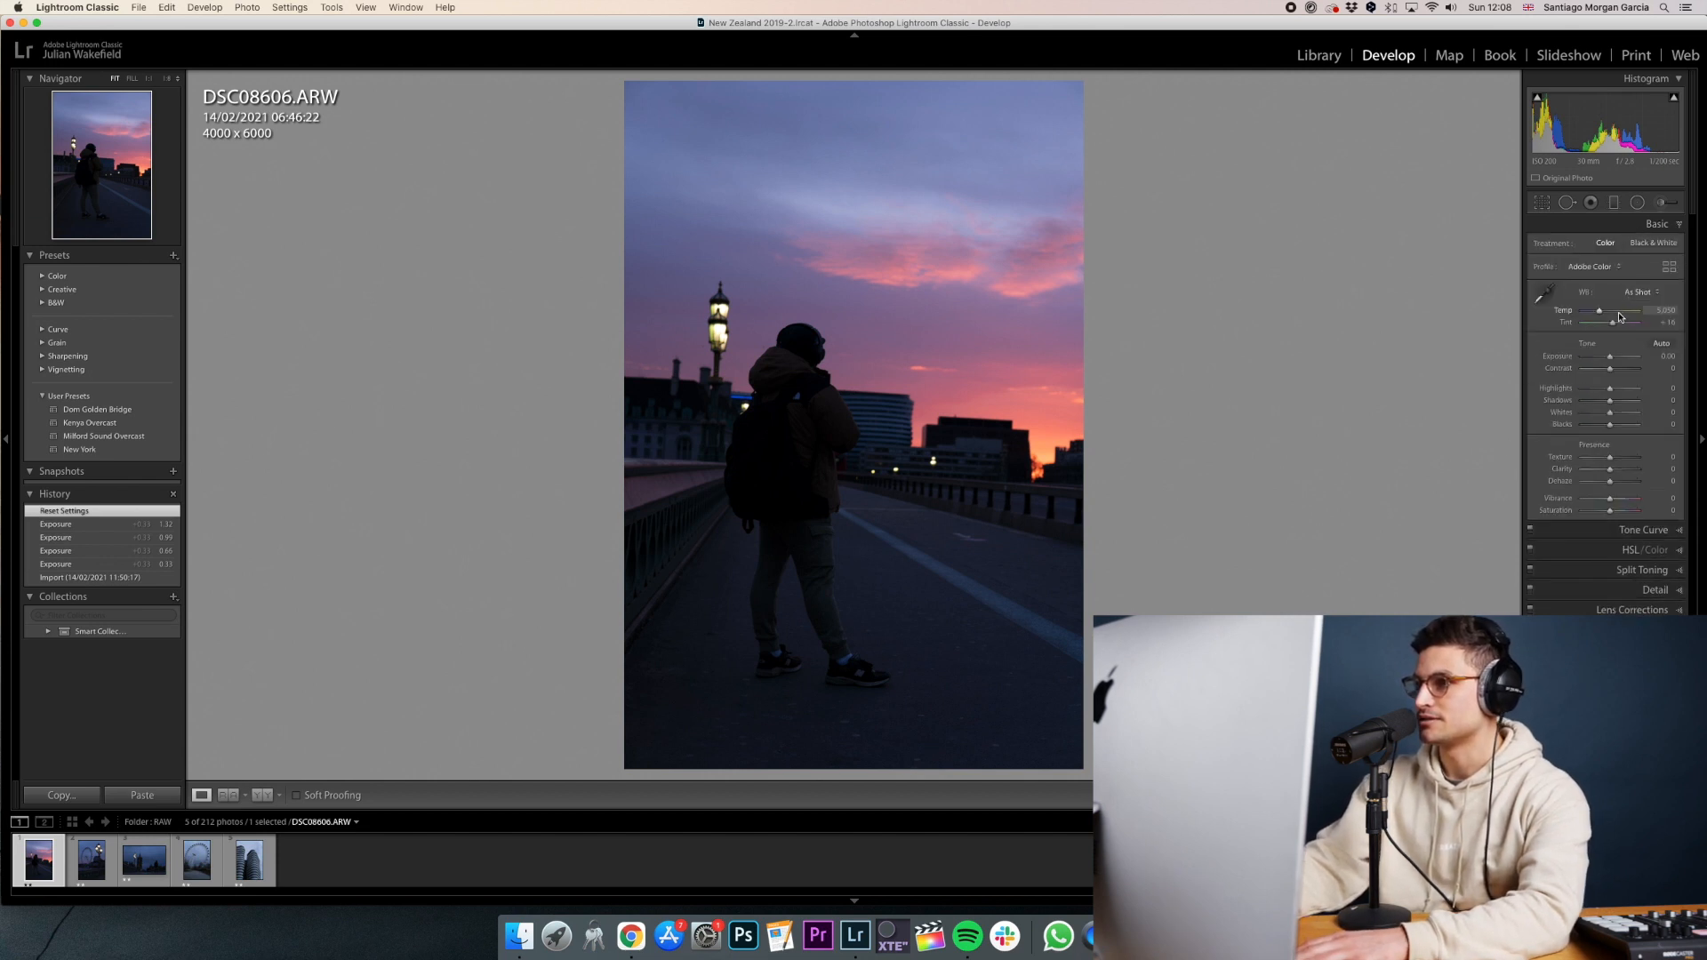
pyautogui.moveTo(1611, 360); pyautogui.dragTo(1594, 395)
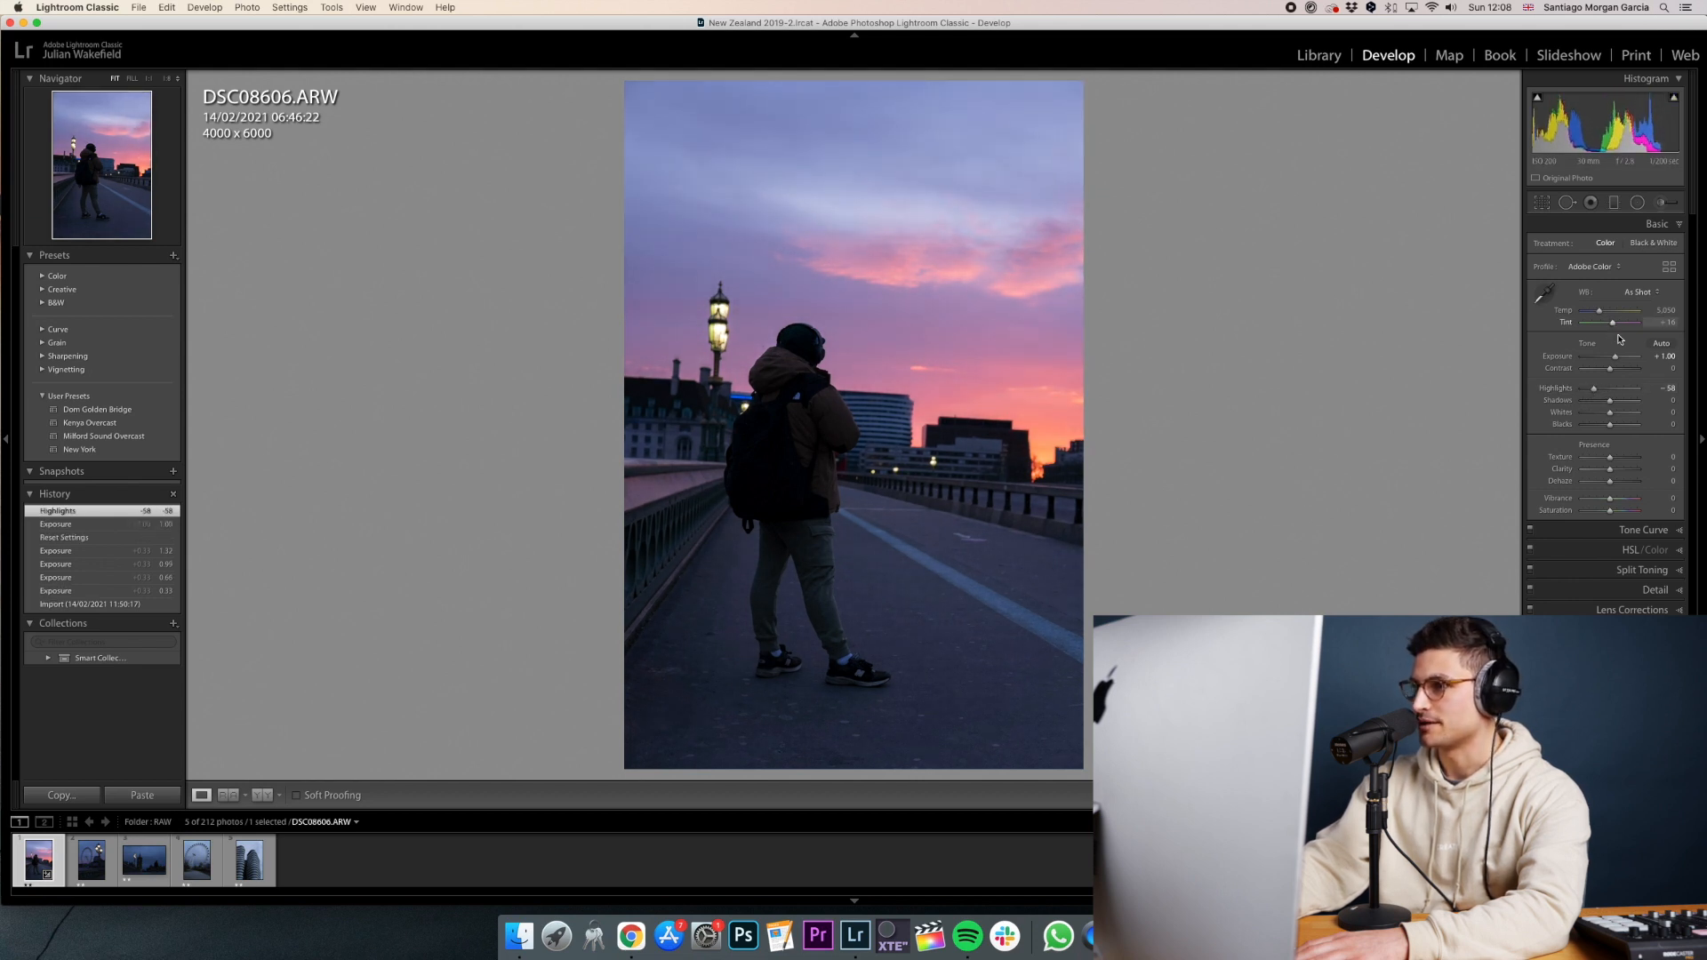
pyautogui.click(1617, 357)
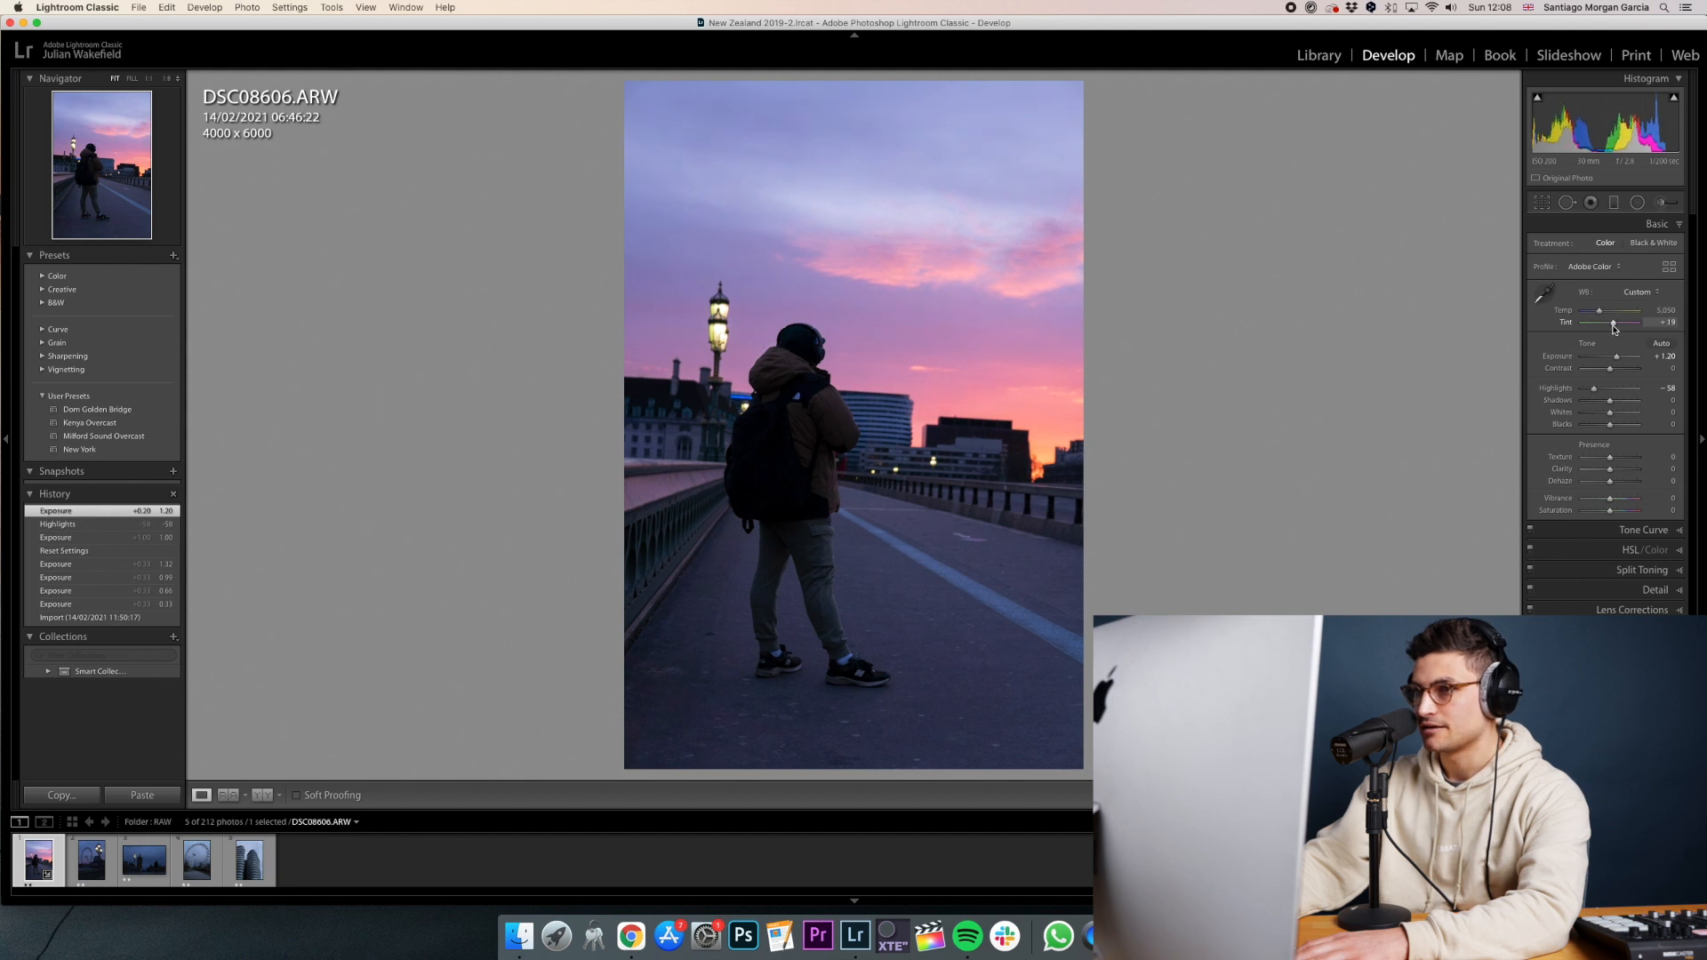
# Try a different tint and warm the white balance to a temperature of 5,460.
pyautogui.click(1613, 326)
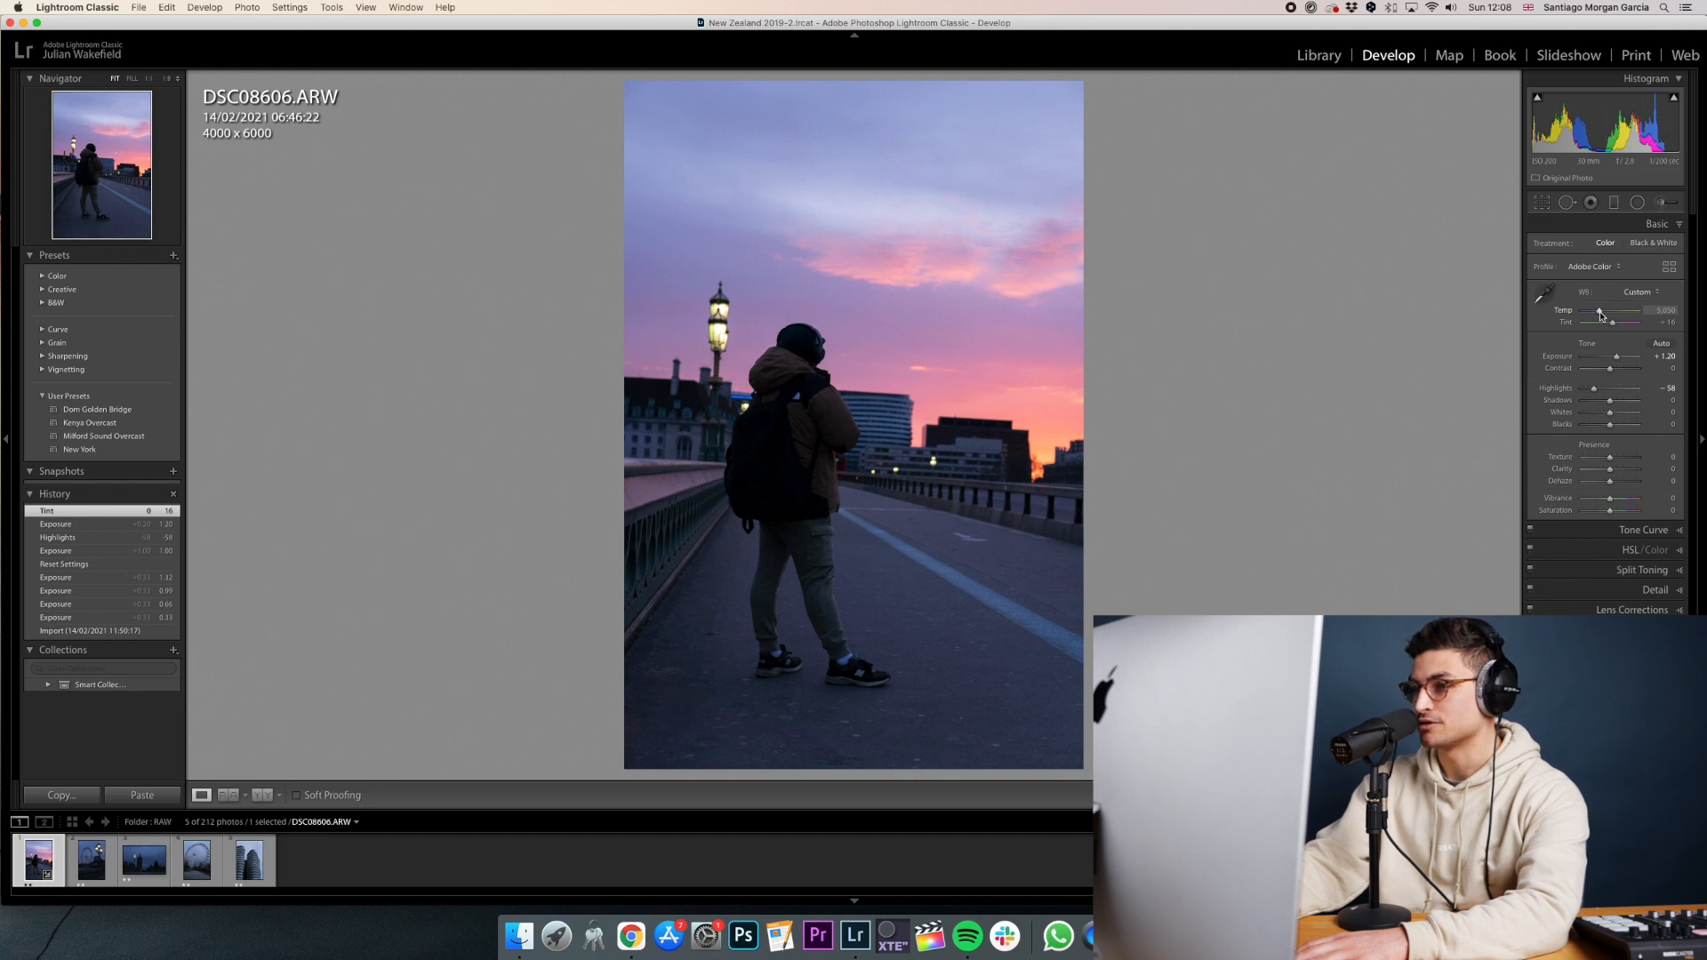
pyautogui.moveTo(1601, 314); pyautogui.dragTo(1600, 316)
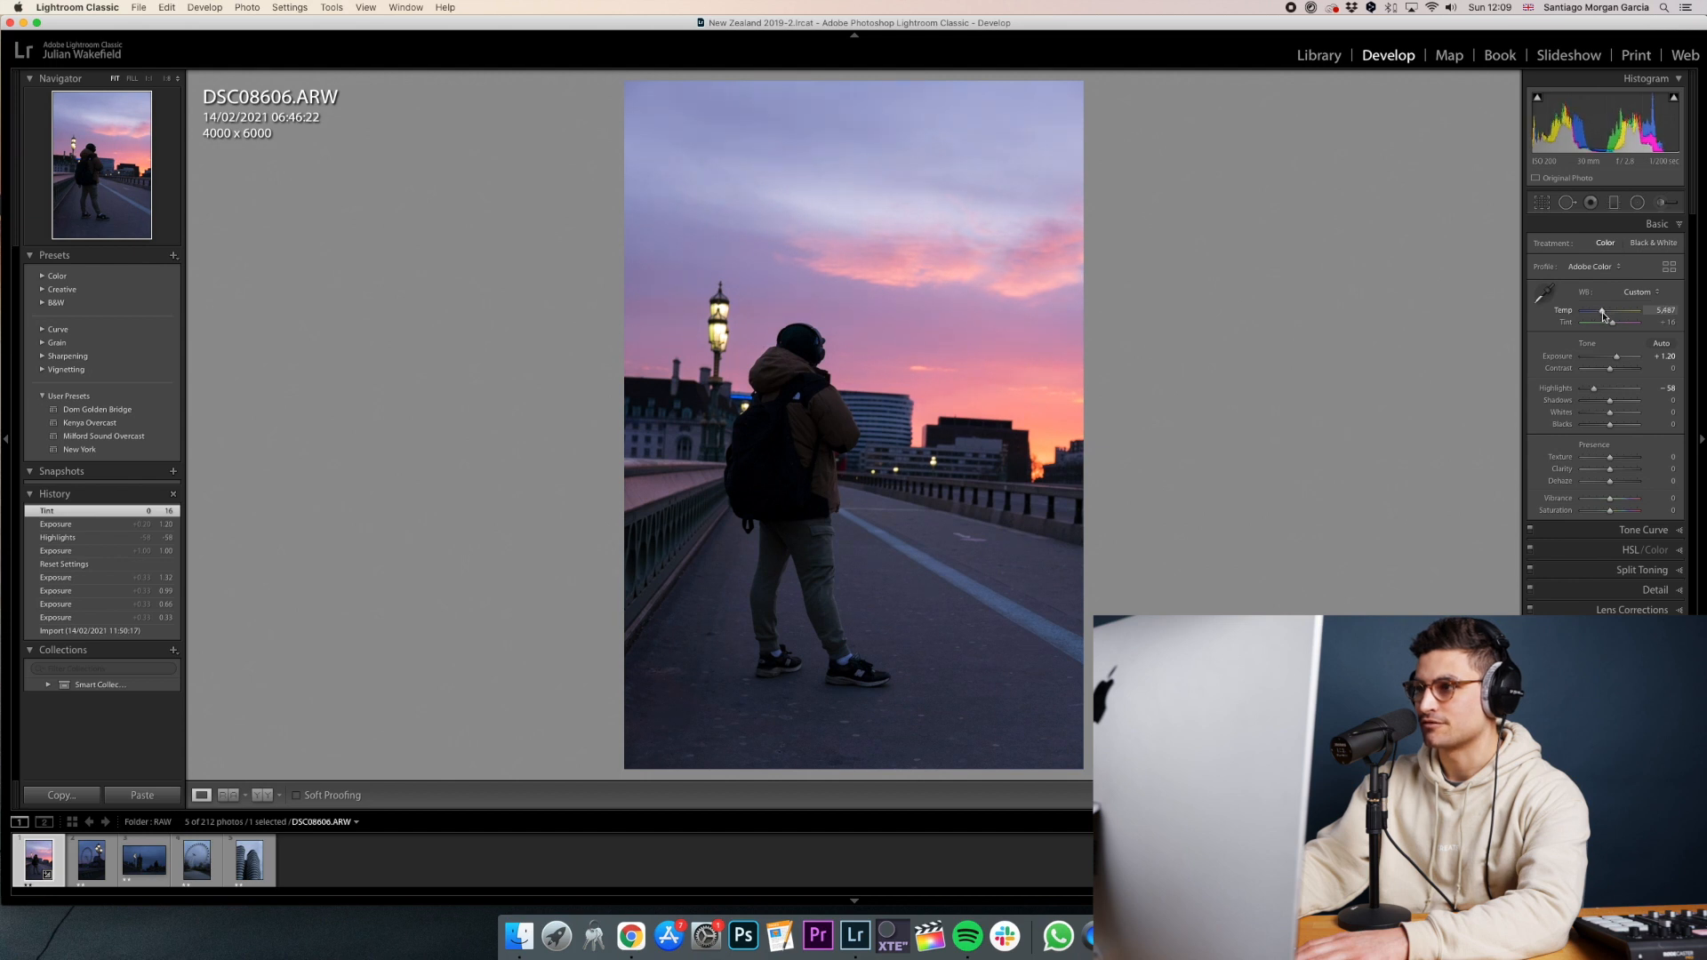
pyautogui.moveTo(1602, 316); pyautogui.dragTo(1603, 316)
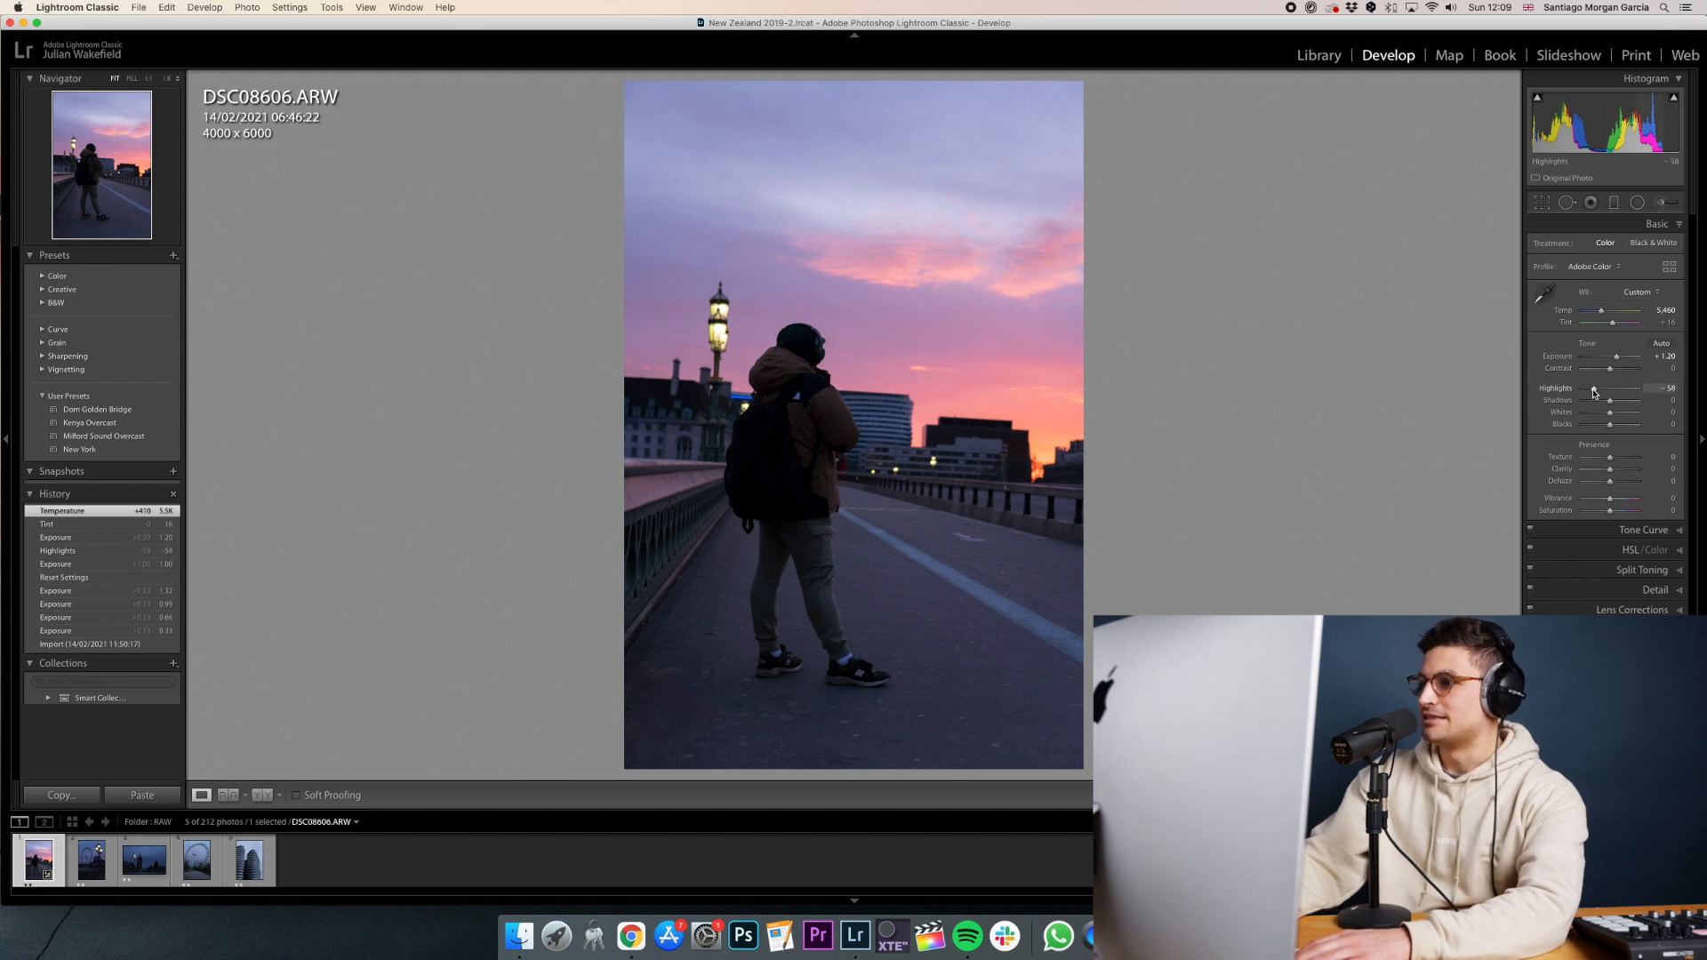
# Set Highlights to −54 and Clarity to −10.
pyautogui.moveTo(1593, 392); pyautogui.dragTo(1595, 393)
pyautogui.click(1672, 469)
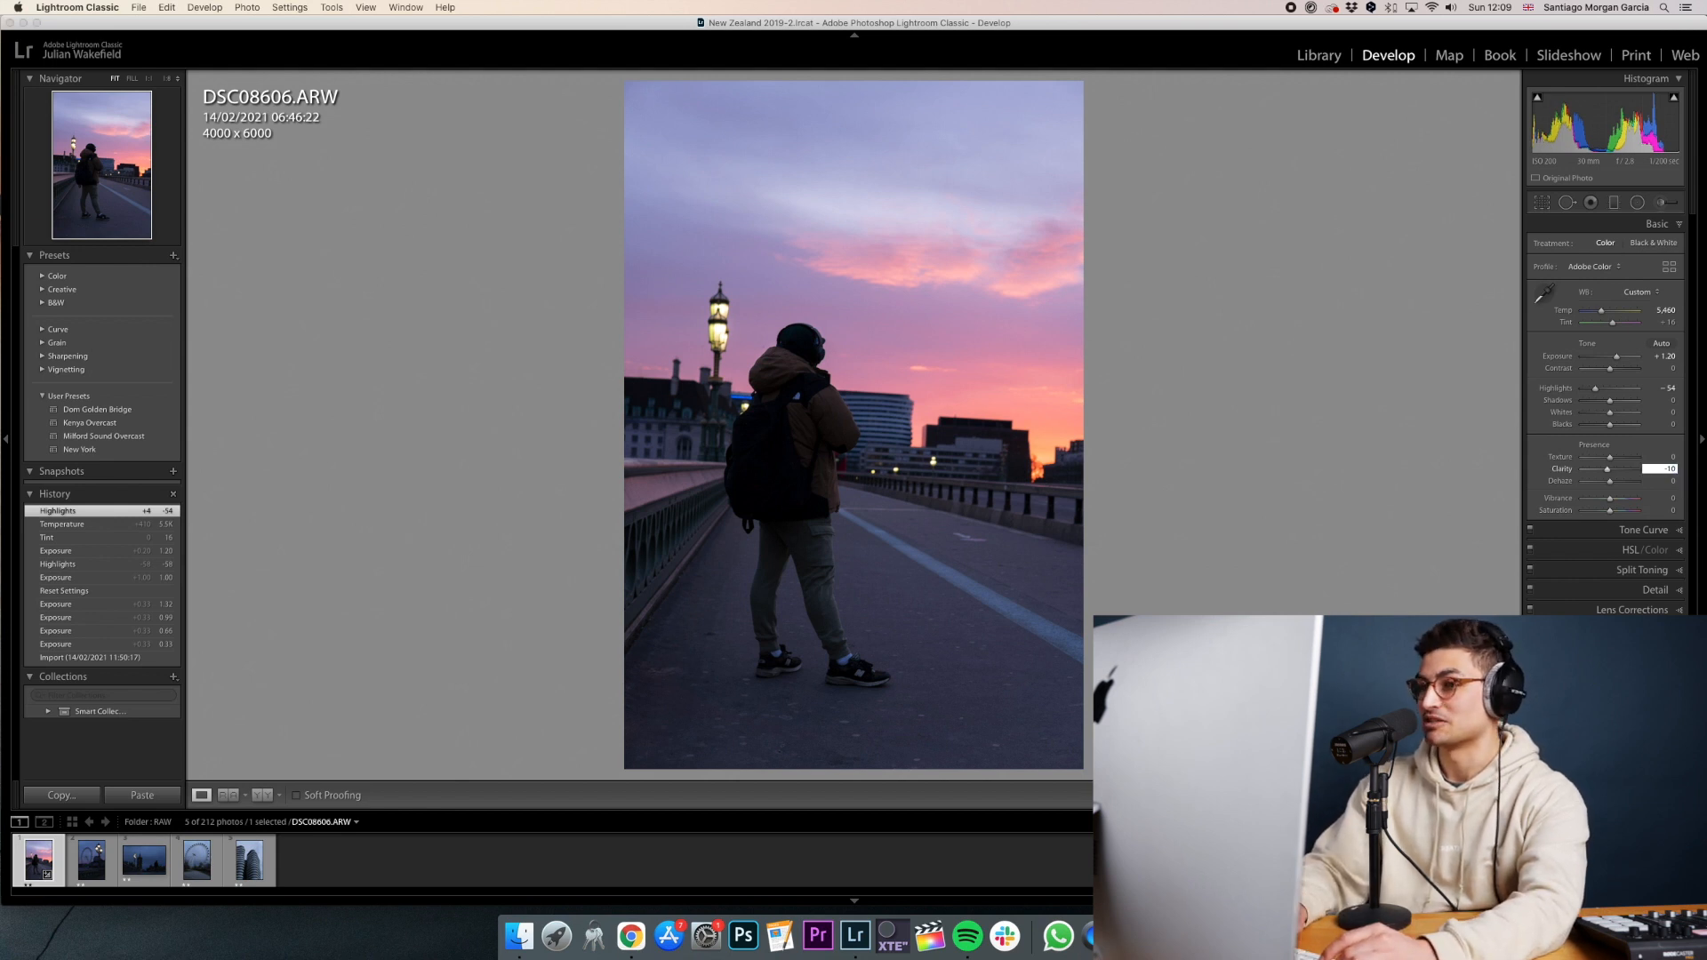
pyautogui.press('Return')
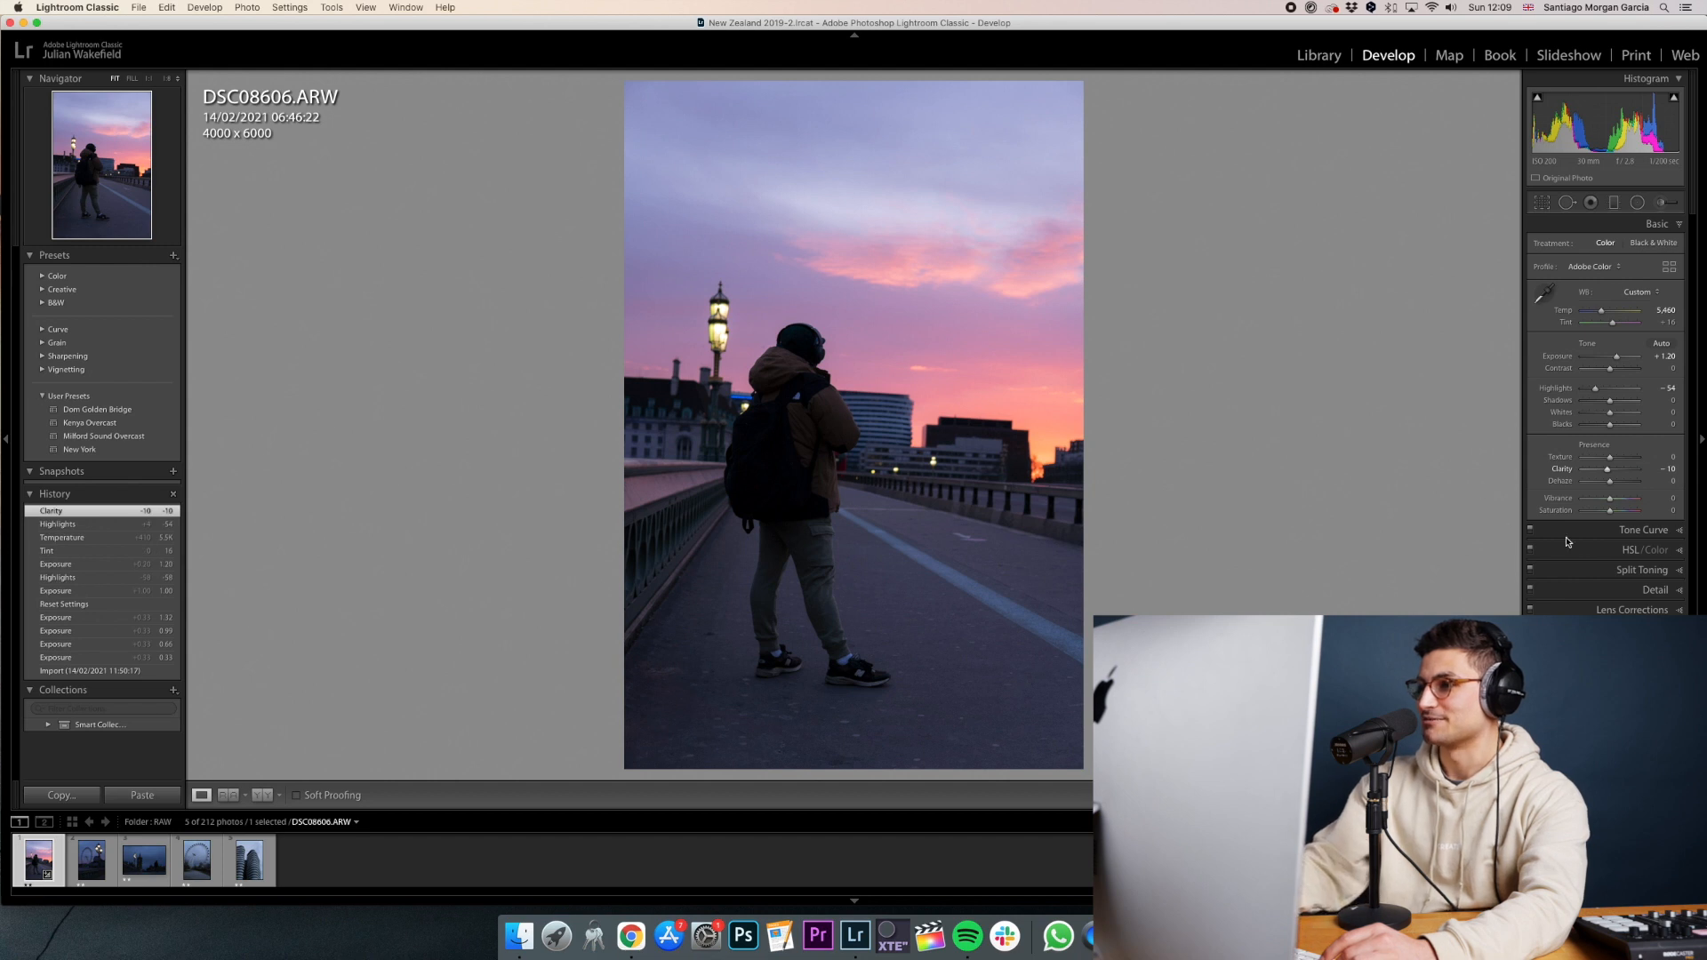
# Apply the Medium Contrast point curve to the photo's tone curve.
pyautogui.click(1595, 533)
pyautogui.click(1606, 454)
pyautogui.click(1608, 459)
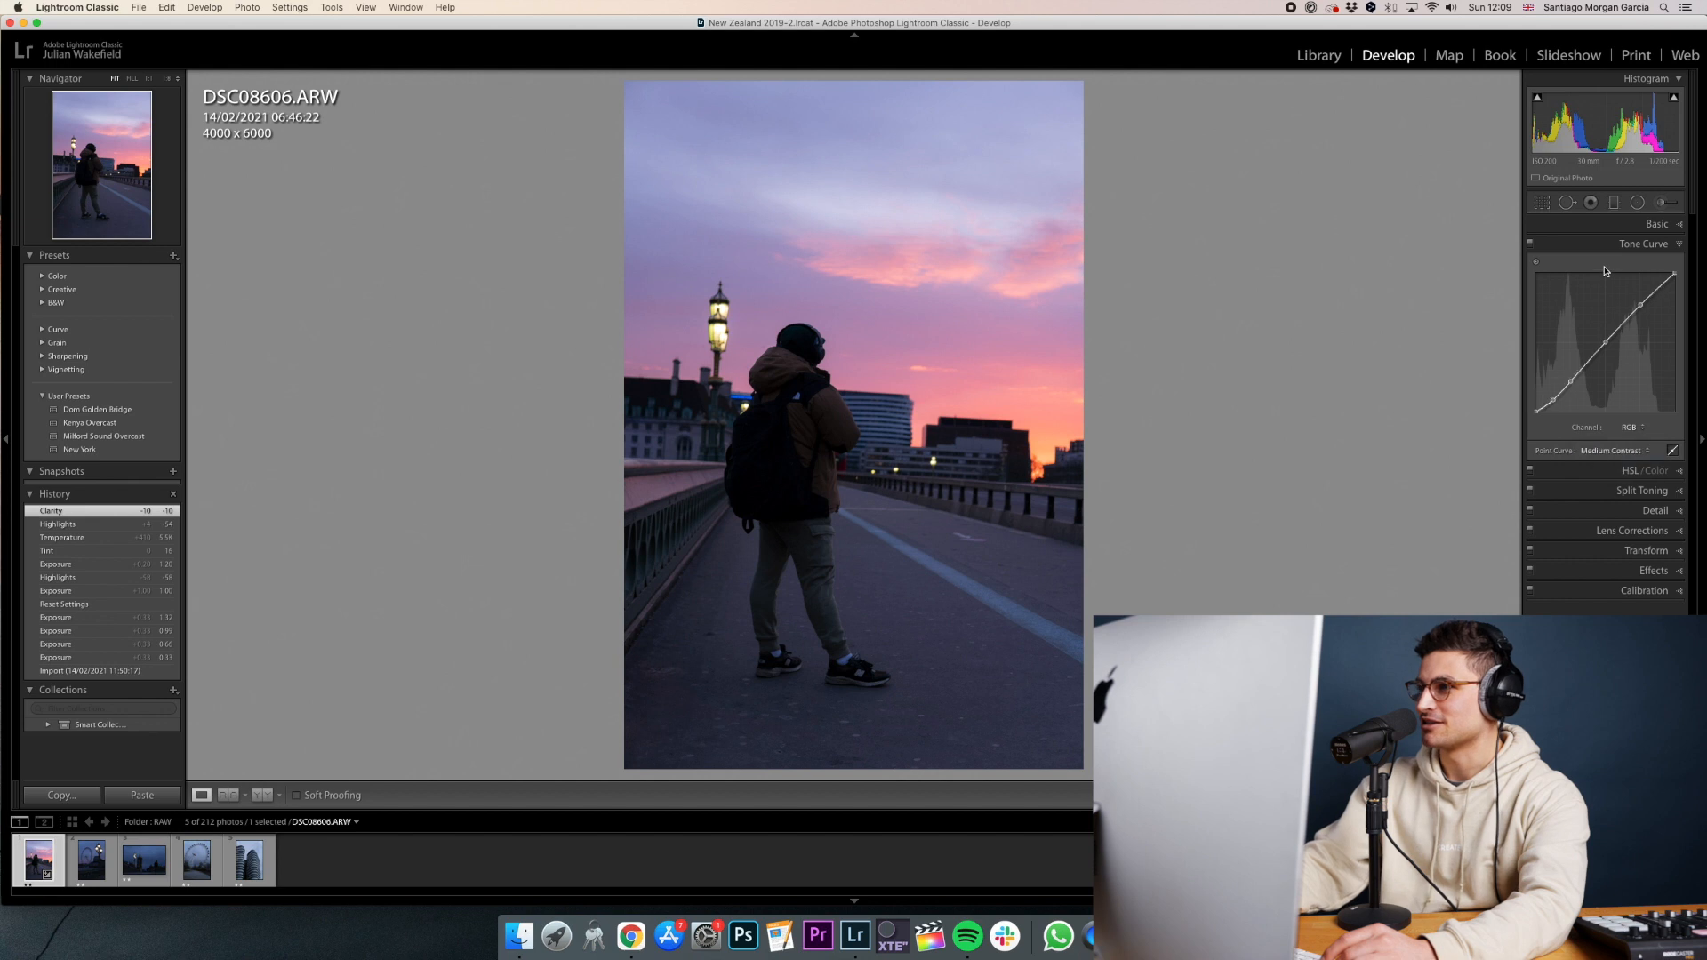
# Fine-tune the photo's Clarity to −11.
pyautogui.click(1640, 225)
pyautogui.moveTo(1608, 469); pyautogui.dragTo(1609, 476)
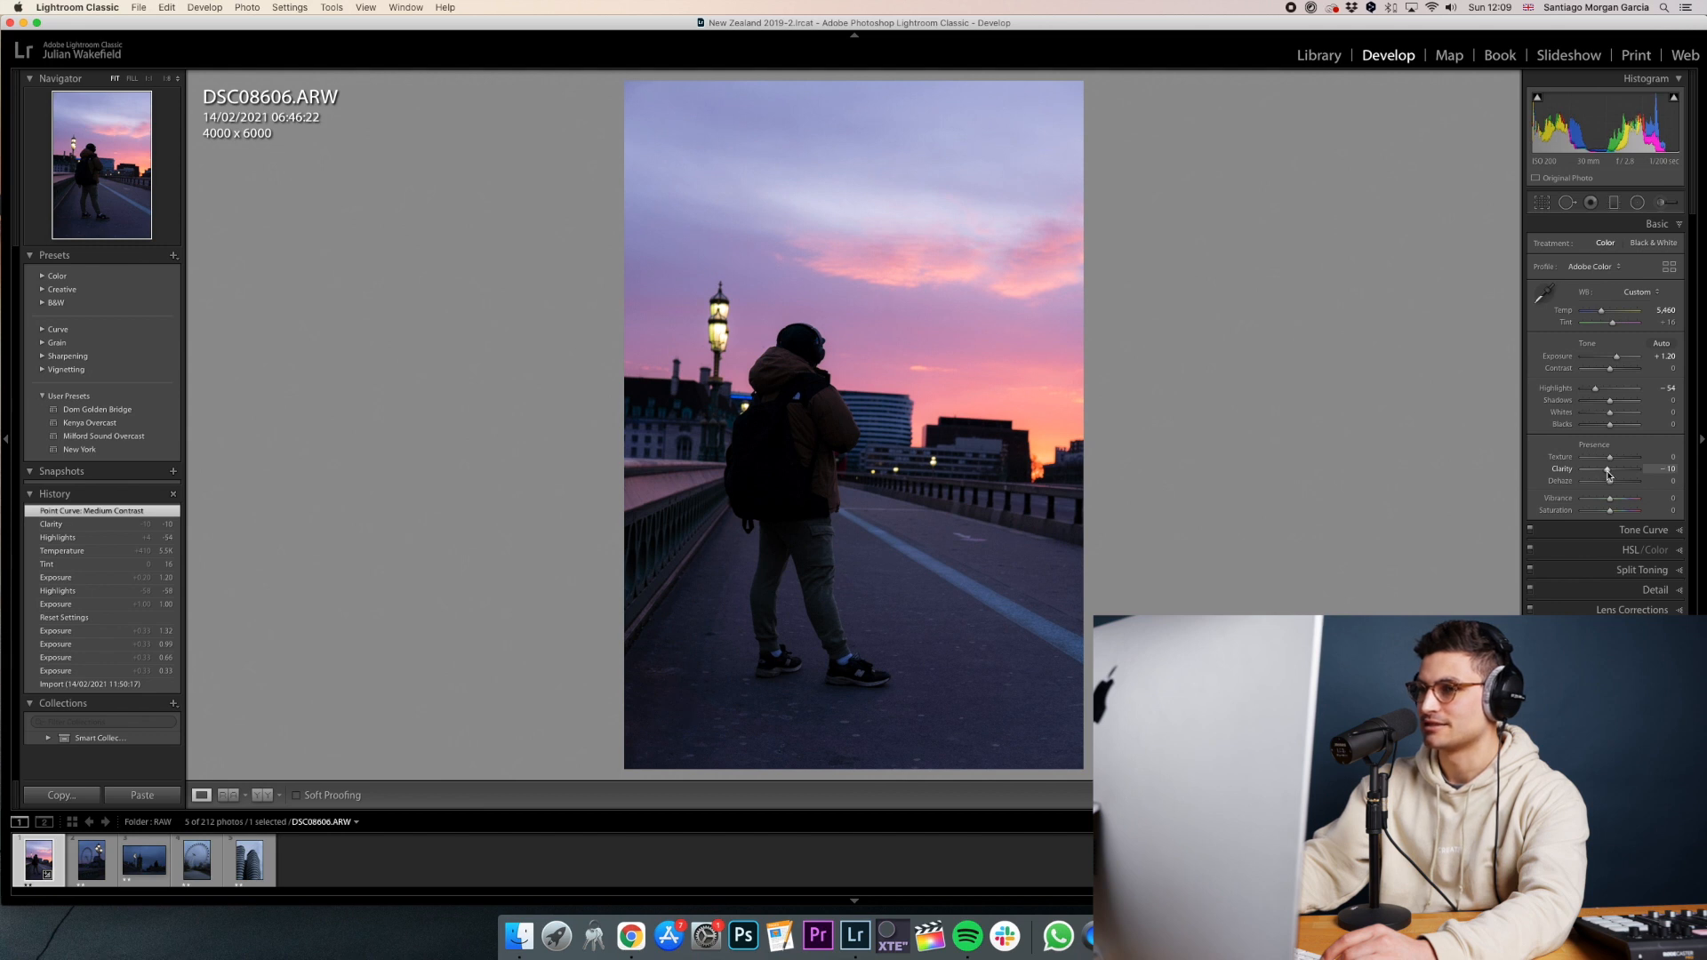
pyautogui.moveTo(1608, 476); pyautogui.dragTo(1609, 477)
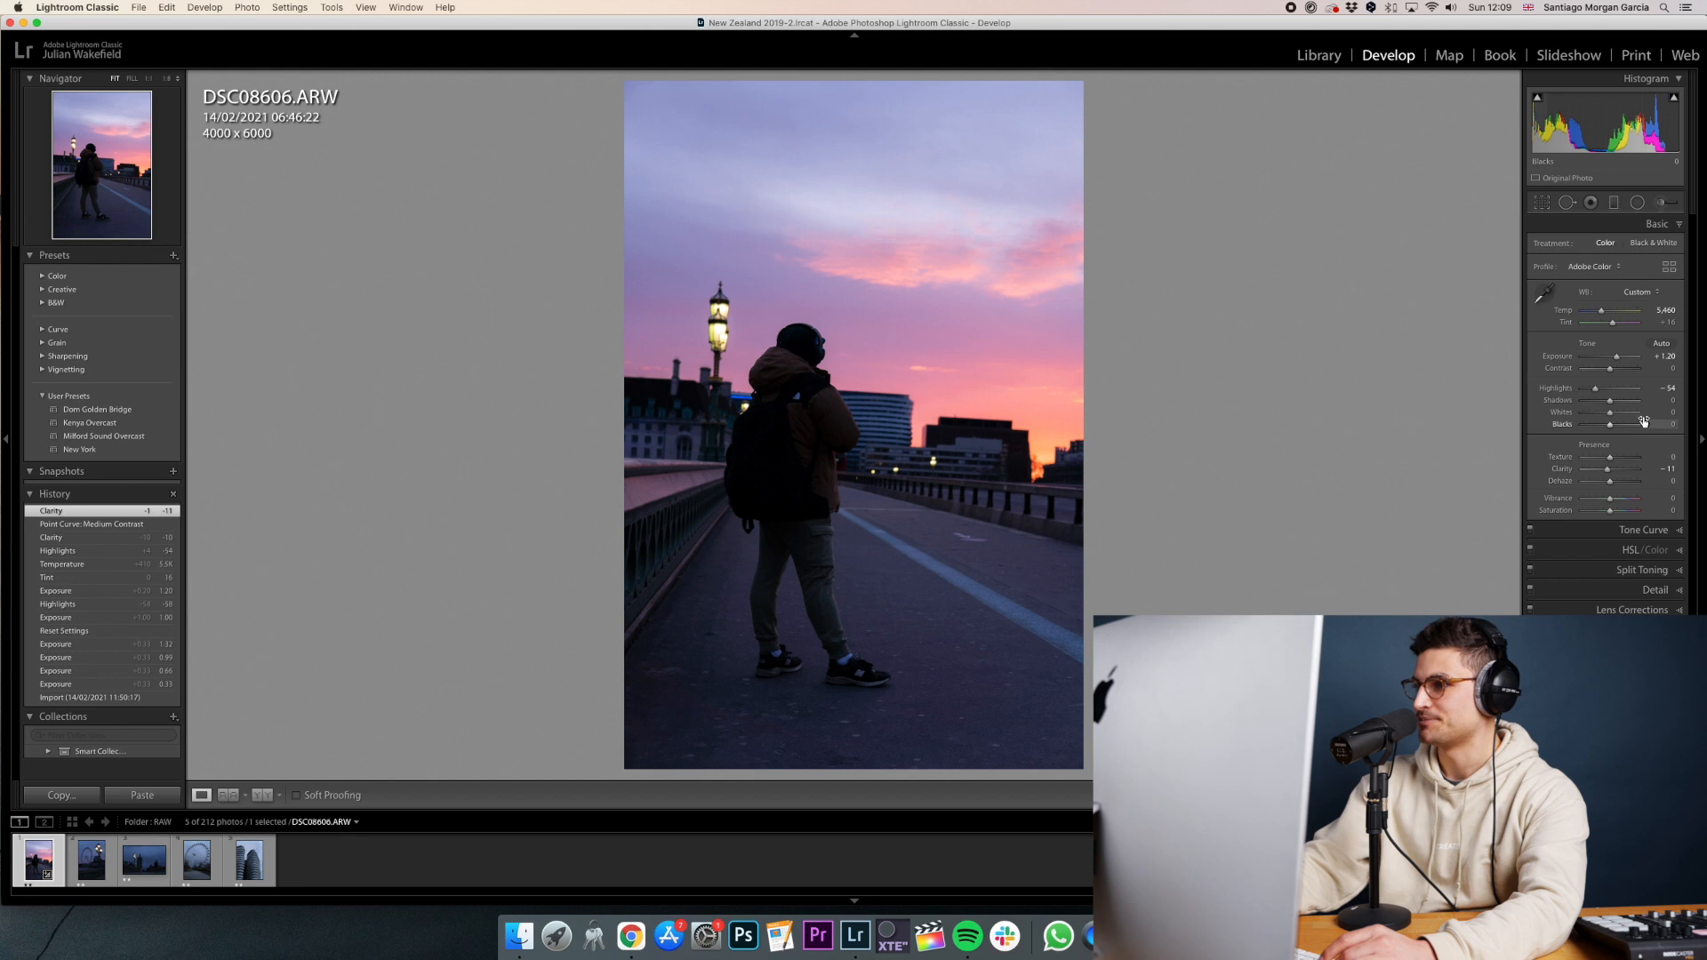
# Try the Strong Contrast point curve and return to Medium Contrast.
pyautogui.click(1626, 530)
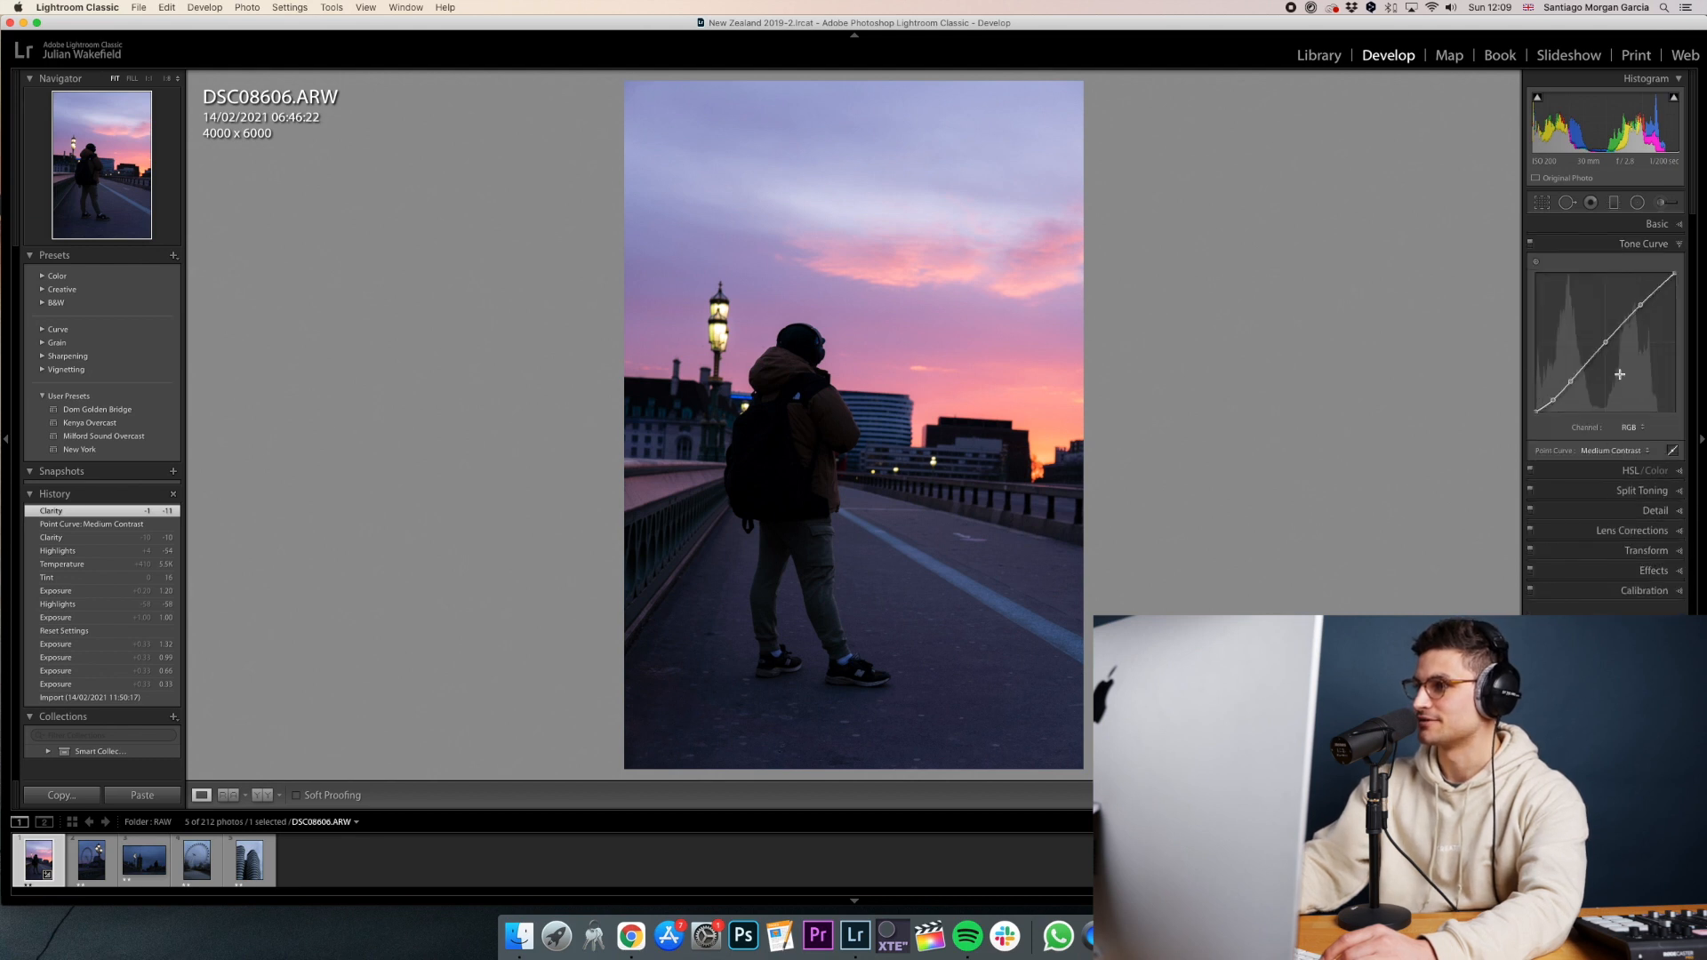
pyautogui.click(1622, 451)
pyautogui.click(1624, 460)
pyautogui.click(1621, 452)
pyautogui.click(1614, 441)
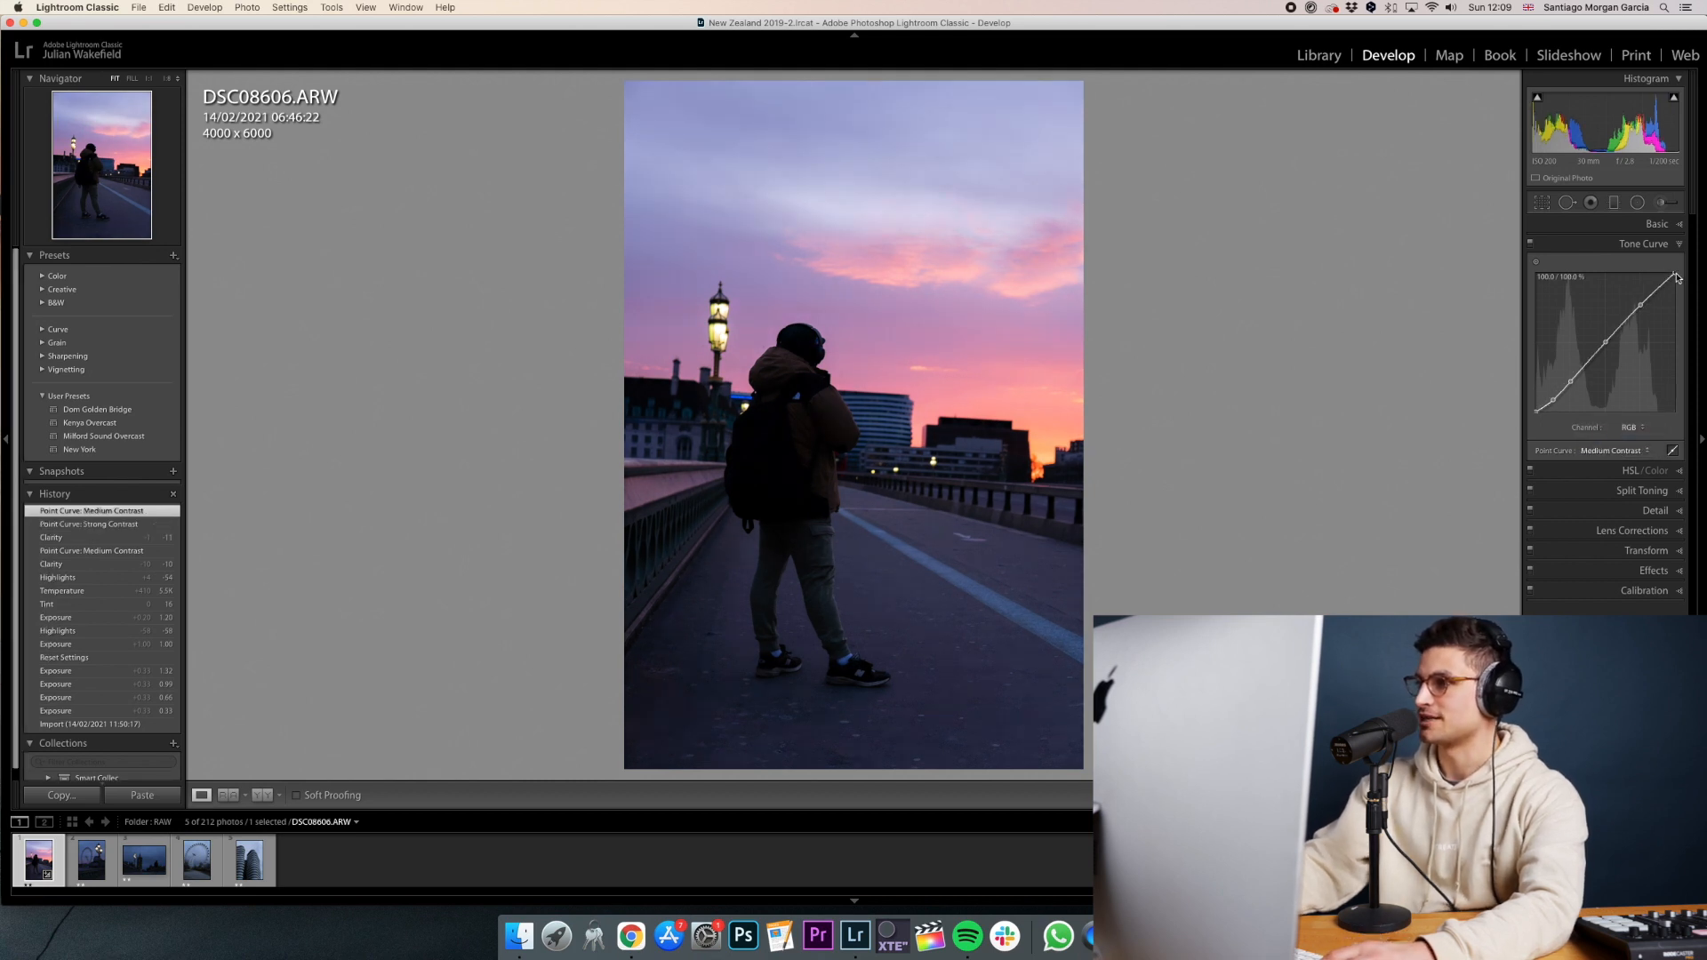
# Move the tone curve's white point slightly inward and raise Exposure to +1.45.
pyautogui.moveTo(1674, 274); pyautogui.dragTo(1676, 266)
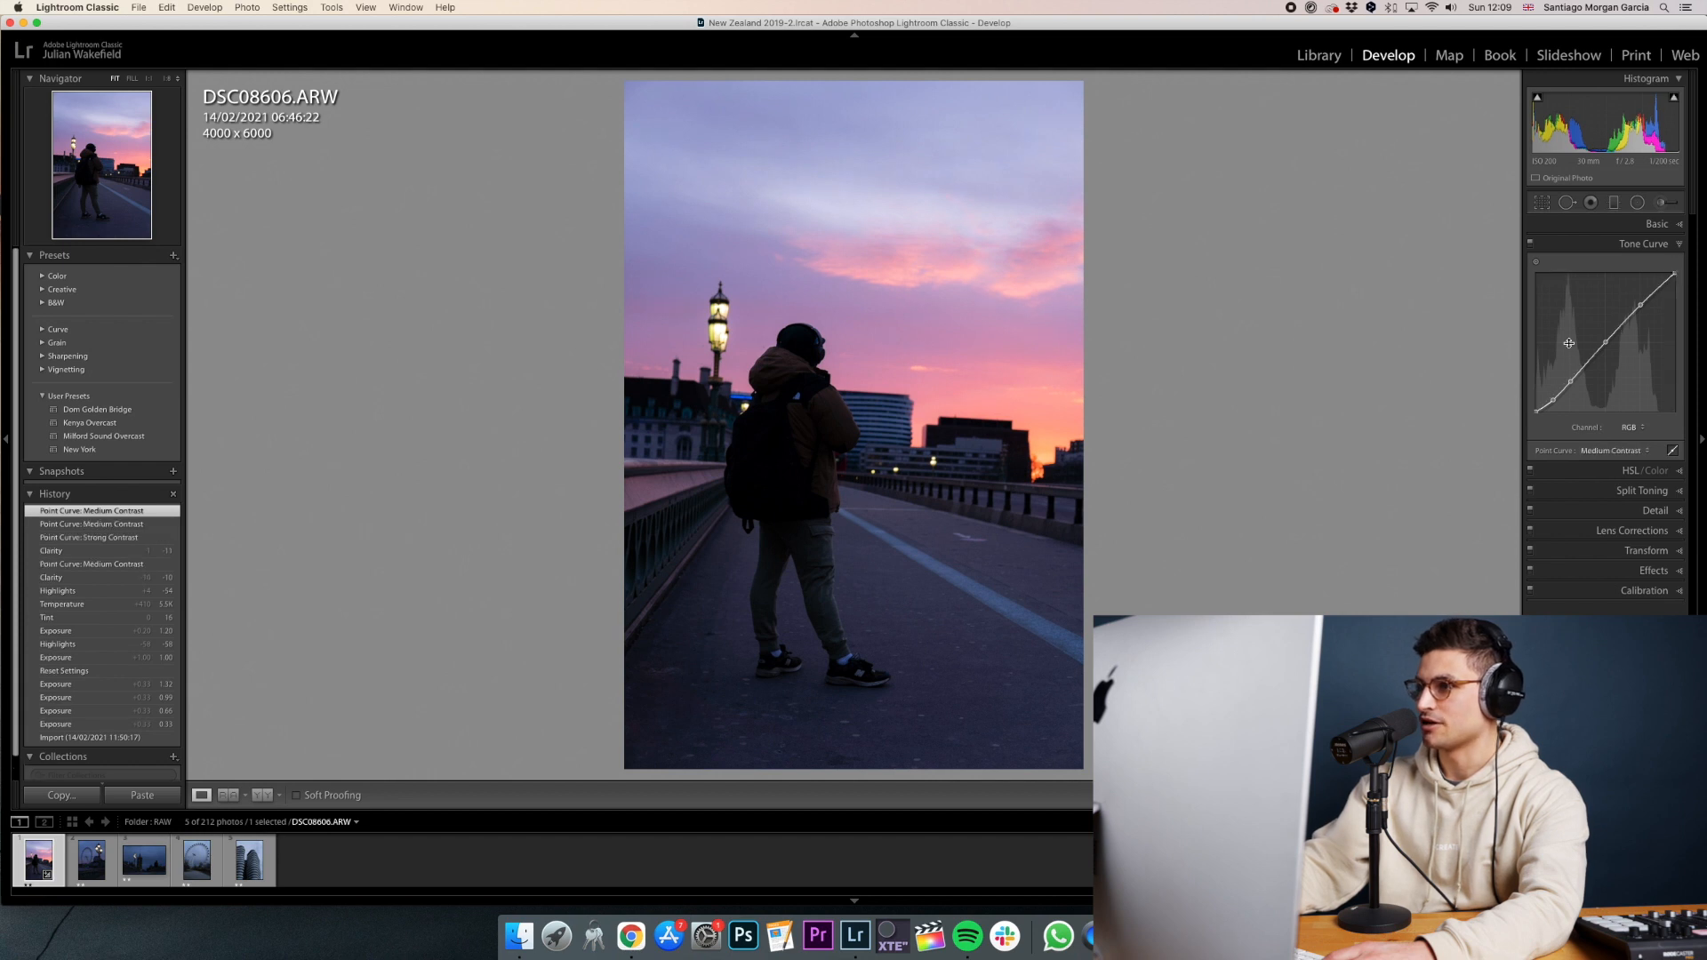
pyautogui.click(1613, 451)
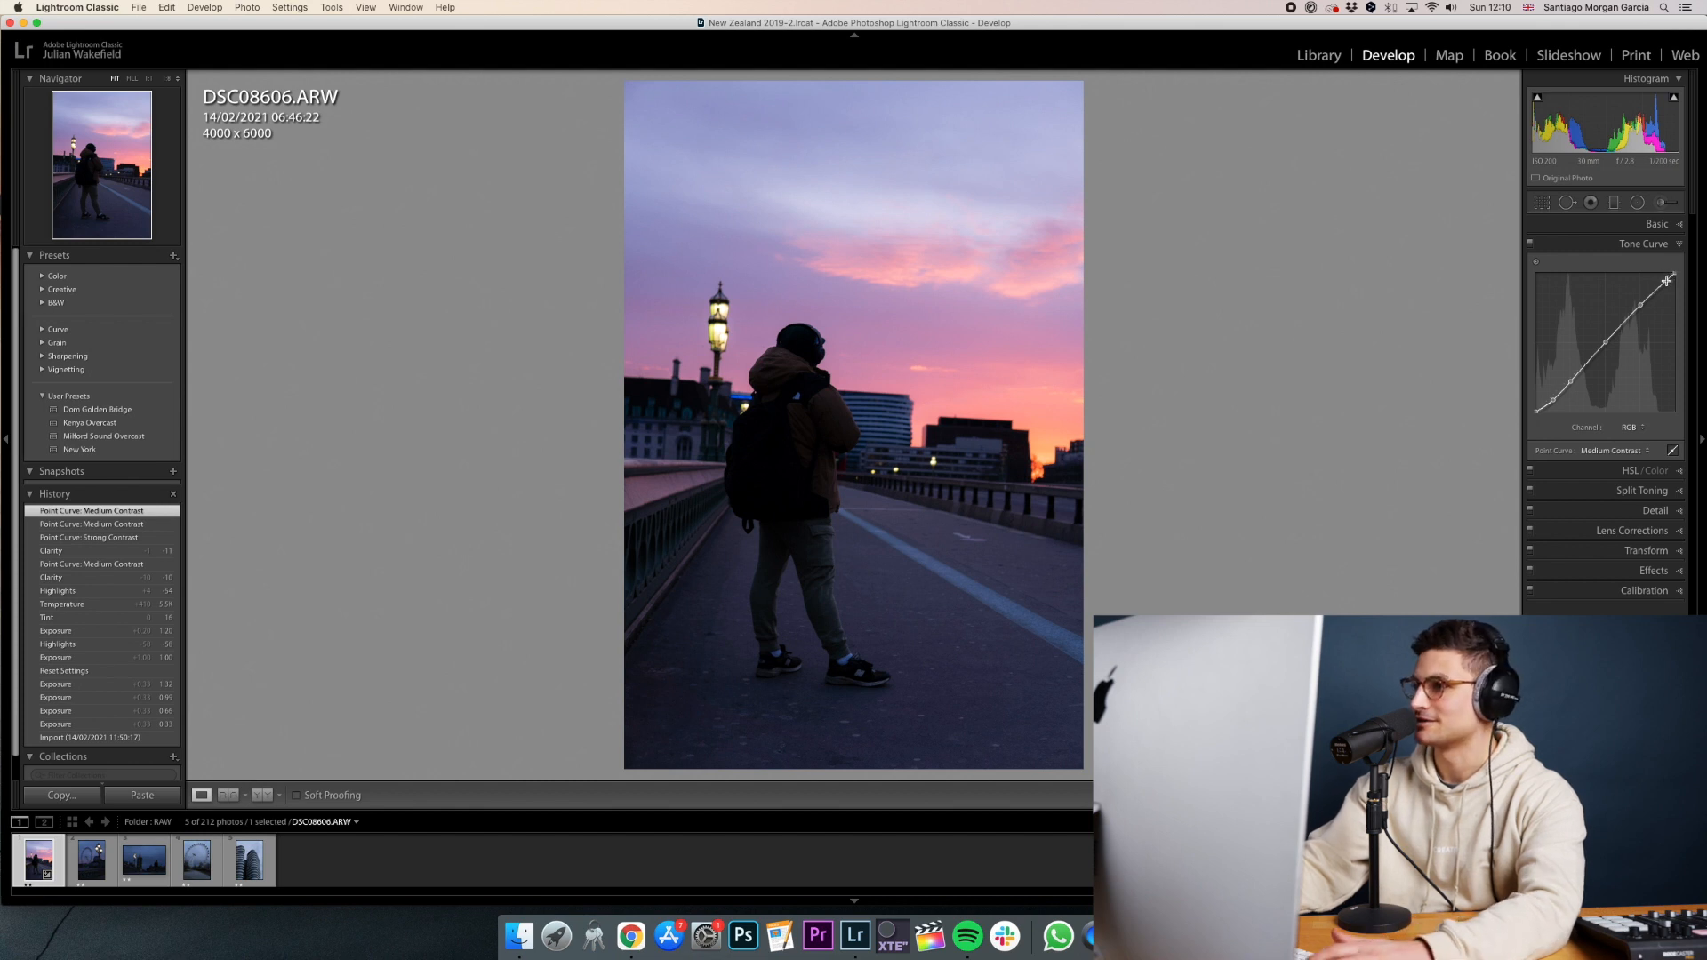
pyautogui.moveTo(1667, 280); pyautogui.dragTo(1672, 258)
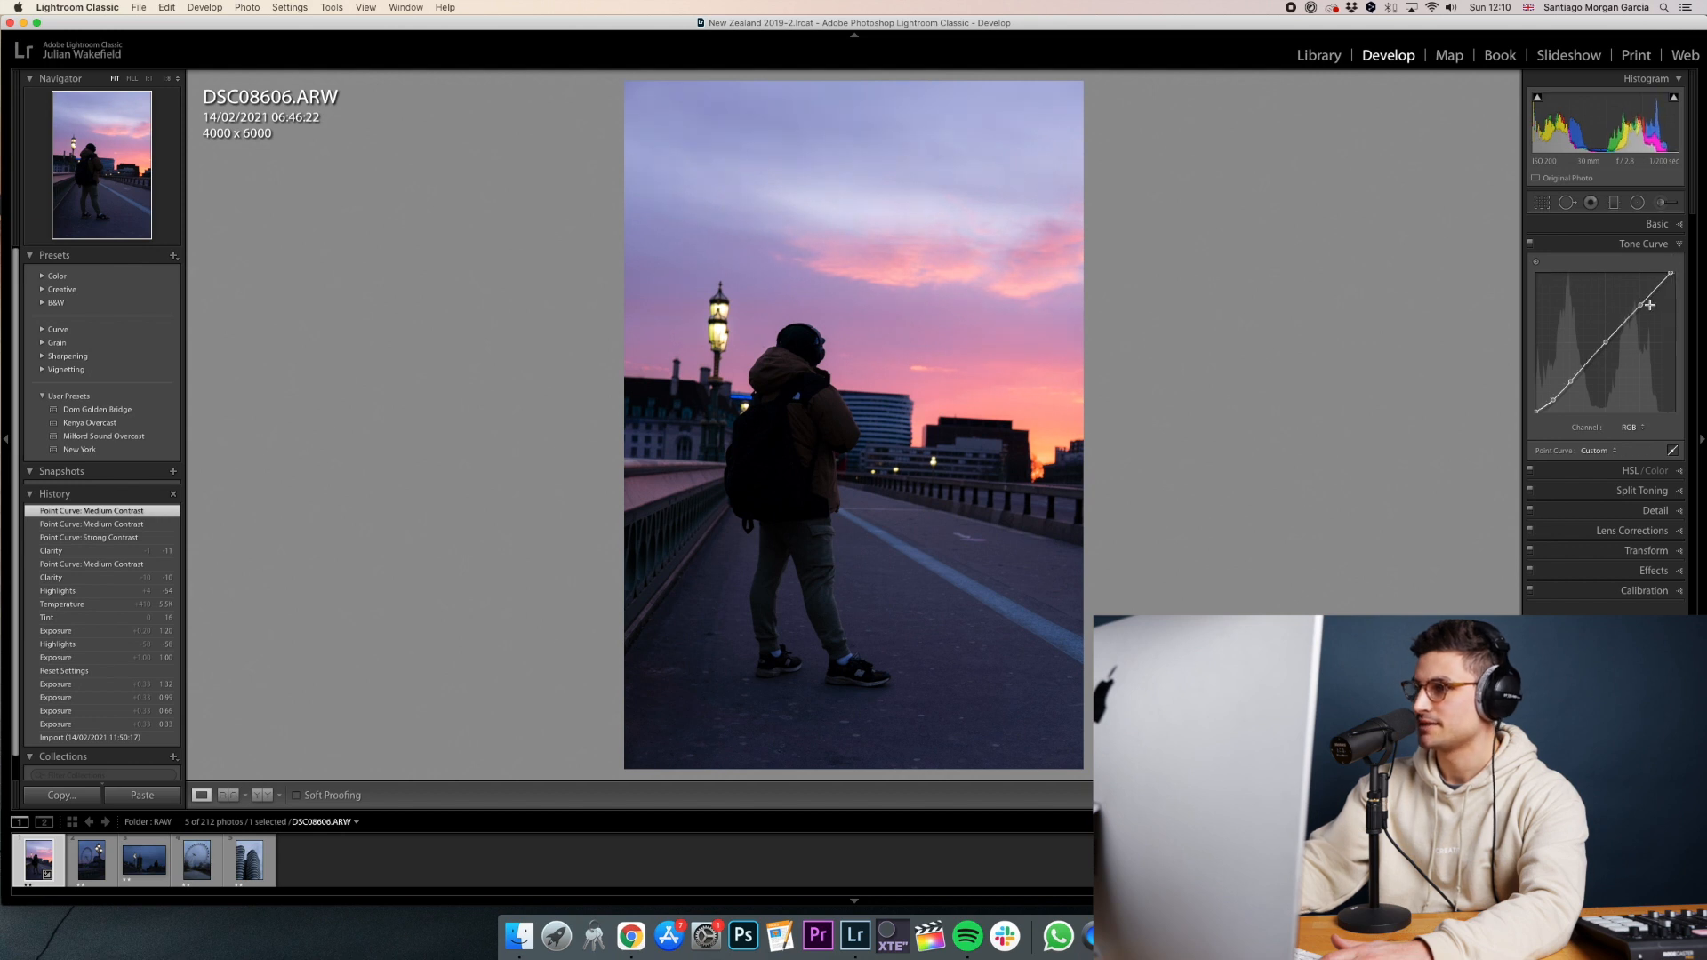
pyautogui.click(1655, 224)
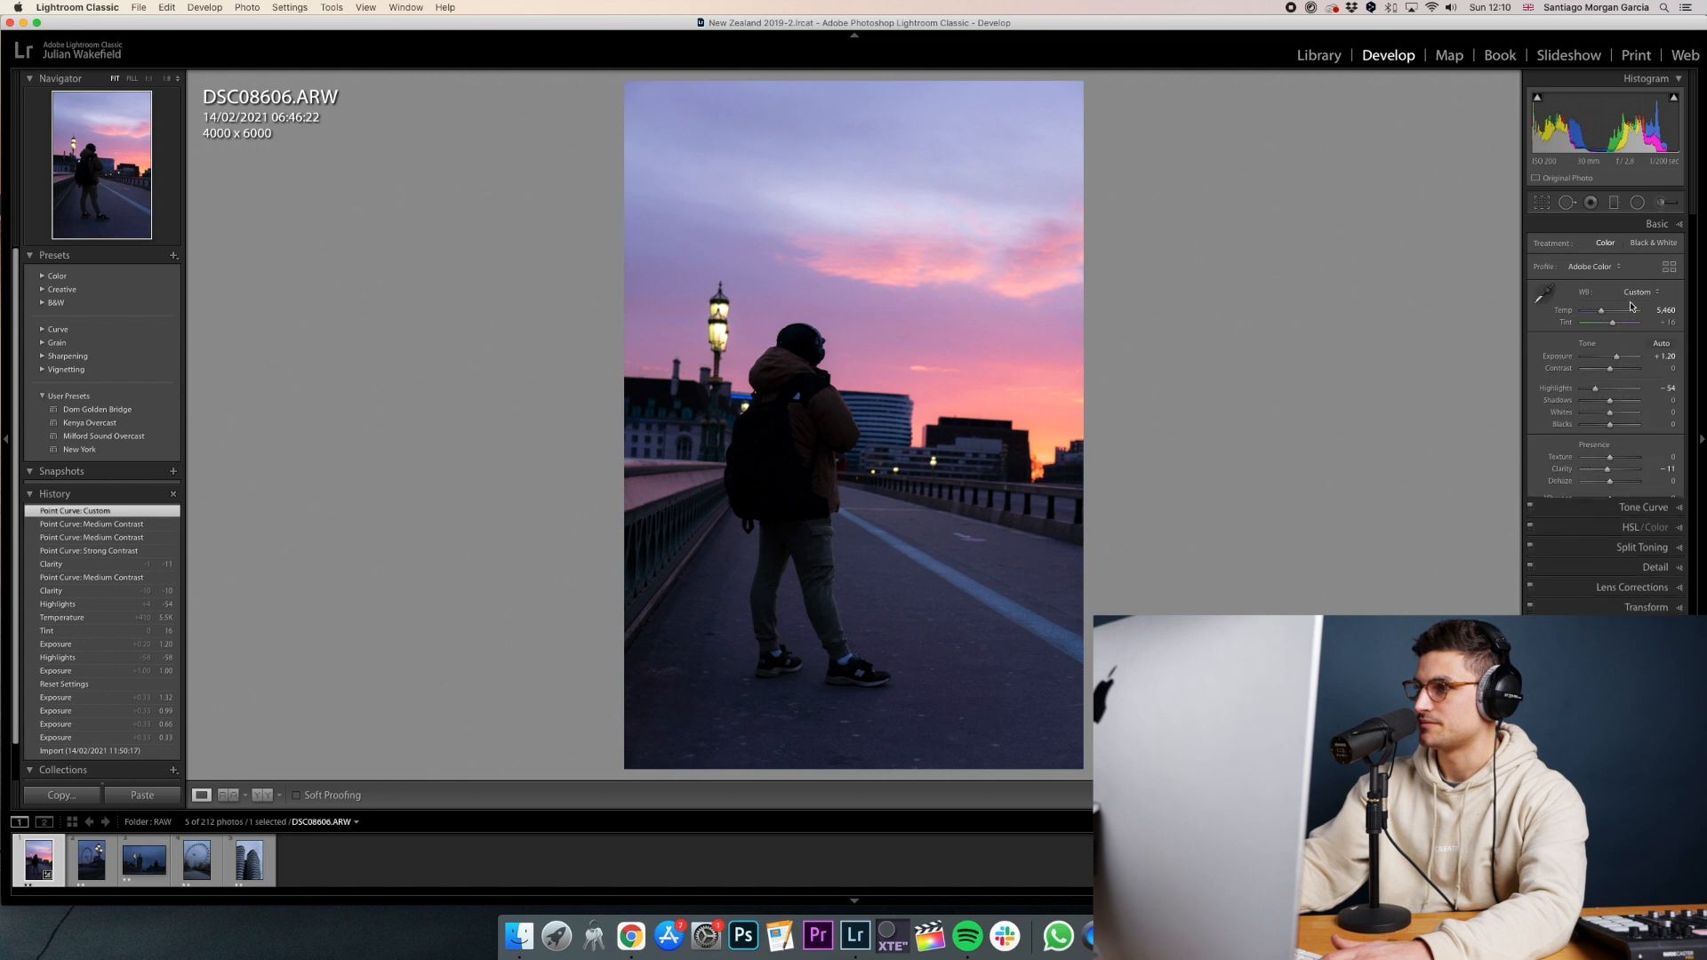
pyautogui.moveTo(1618, 359); pyautogui.dragTo(1619, 360)
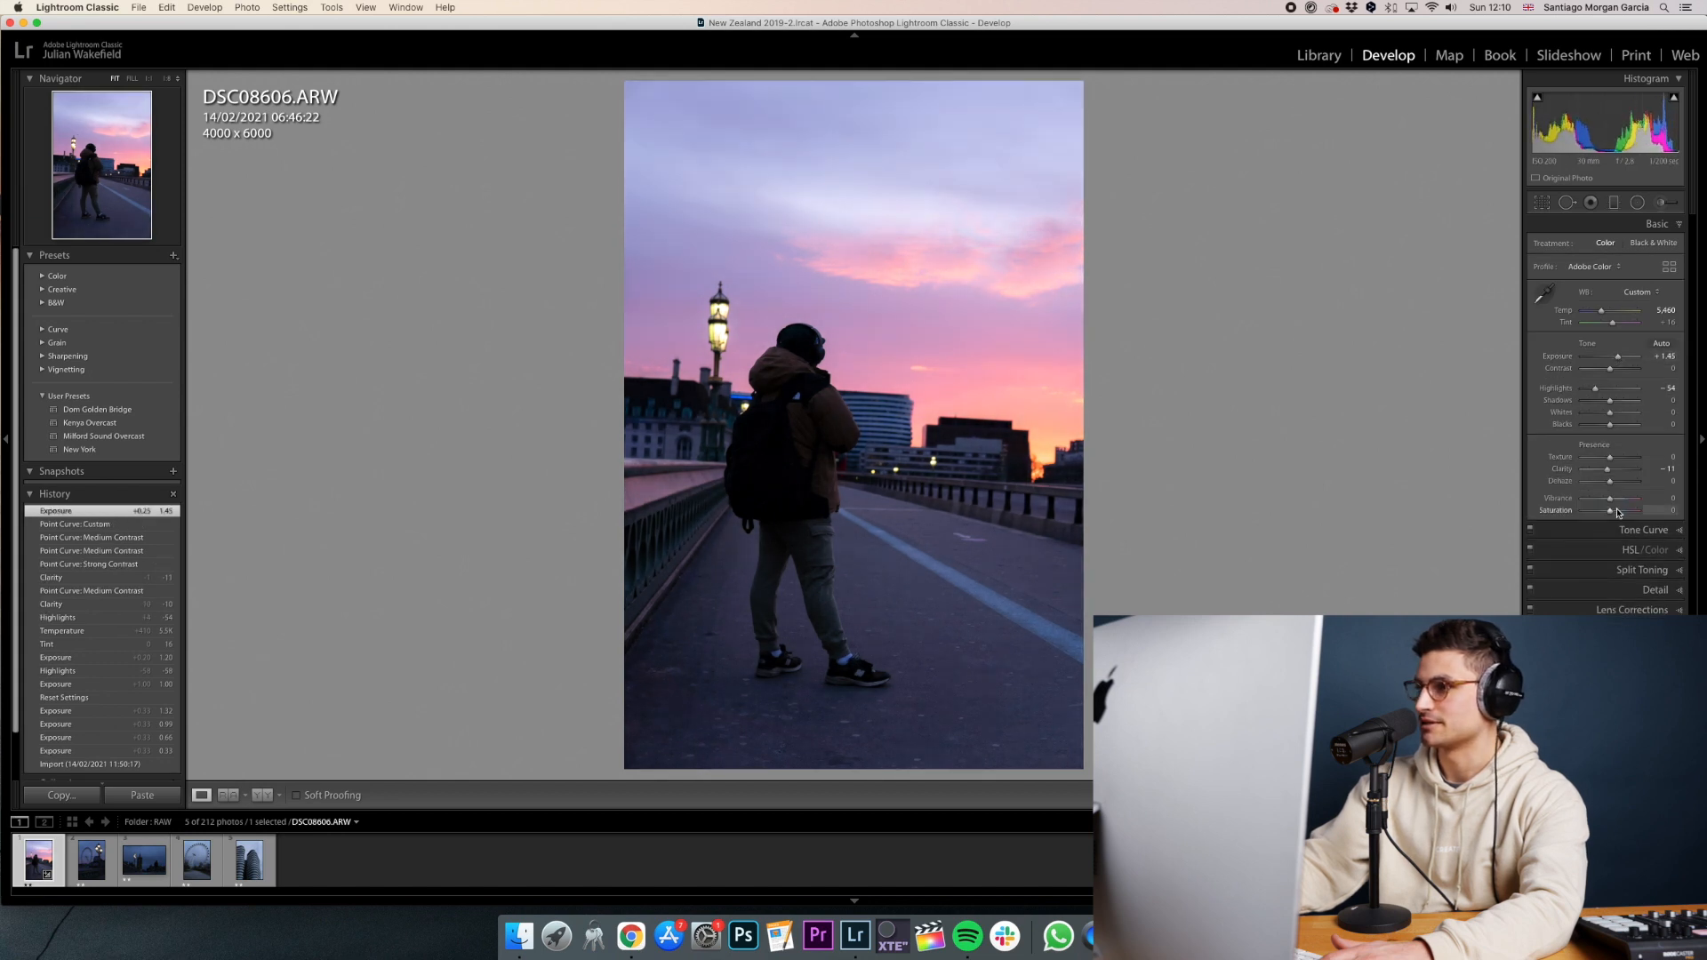
# Reshape the RGB tone curve by fine-tuning its highlight, shadow and black points.
pyautogui.click(1644, 530)
pyautogui.moveTo(1640, 308); pyautogui.dragTo(1571, 383)
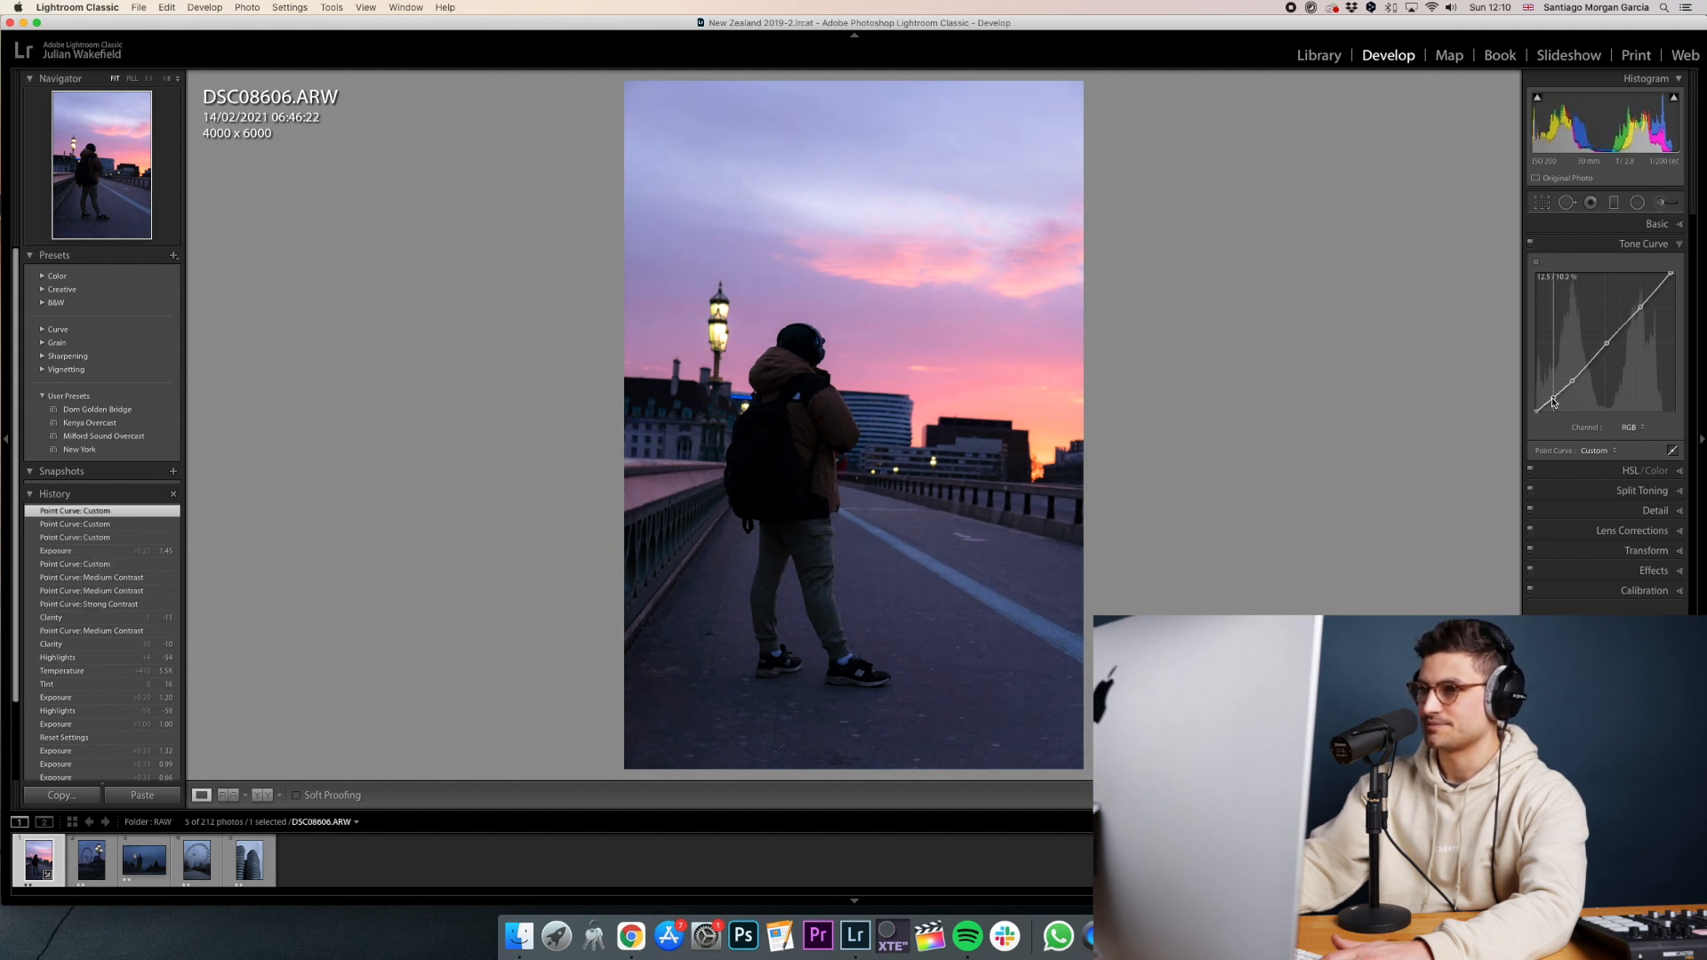
pyautogui.moveTo(1551, 399); pyautogui.dragTo(1535, 405)
pyautogui.click(1574, 379)
pyautogui.click(1607, 306)
# Set Exposure to +1.55, Highlights −65, Shadows +22, Whites +2 and Blacks −16, and nudge the tone curve's middle point.
pyautogui.click(1607, 223)
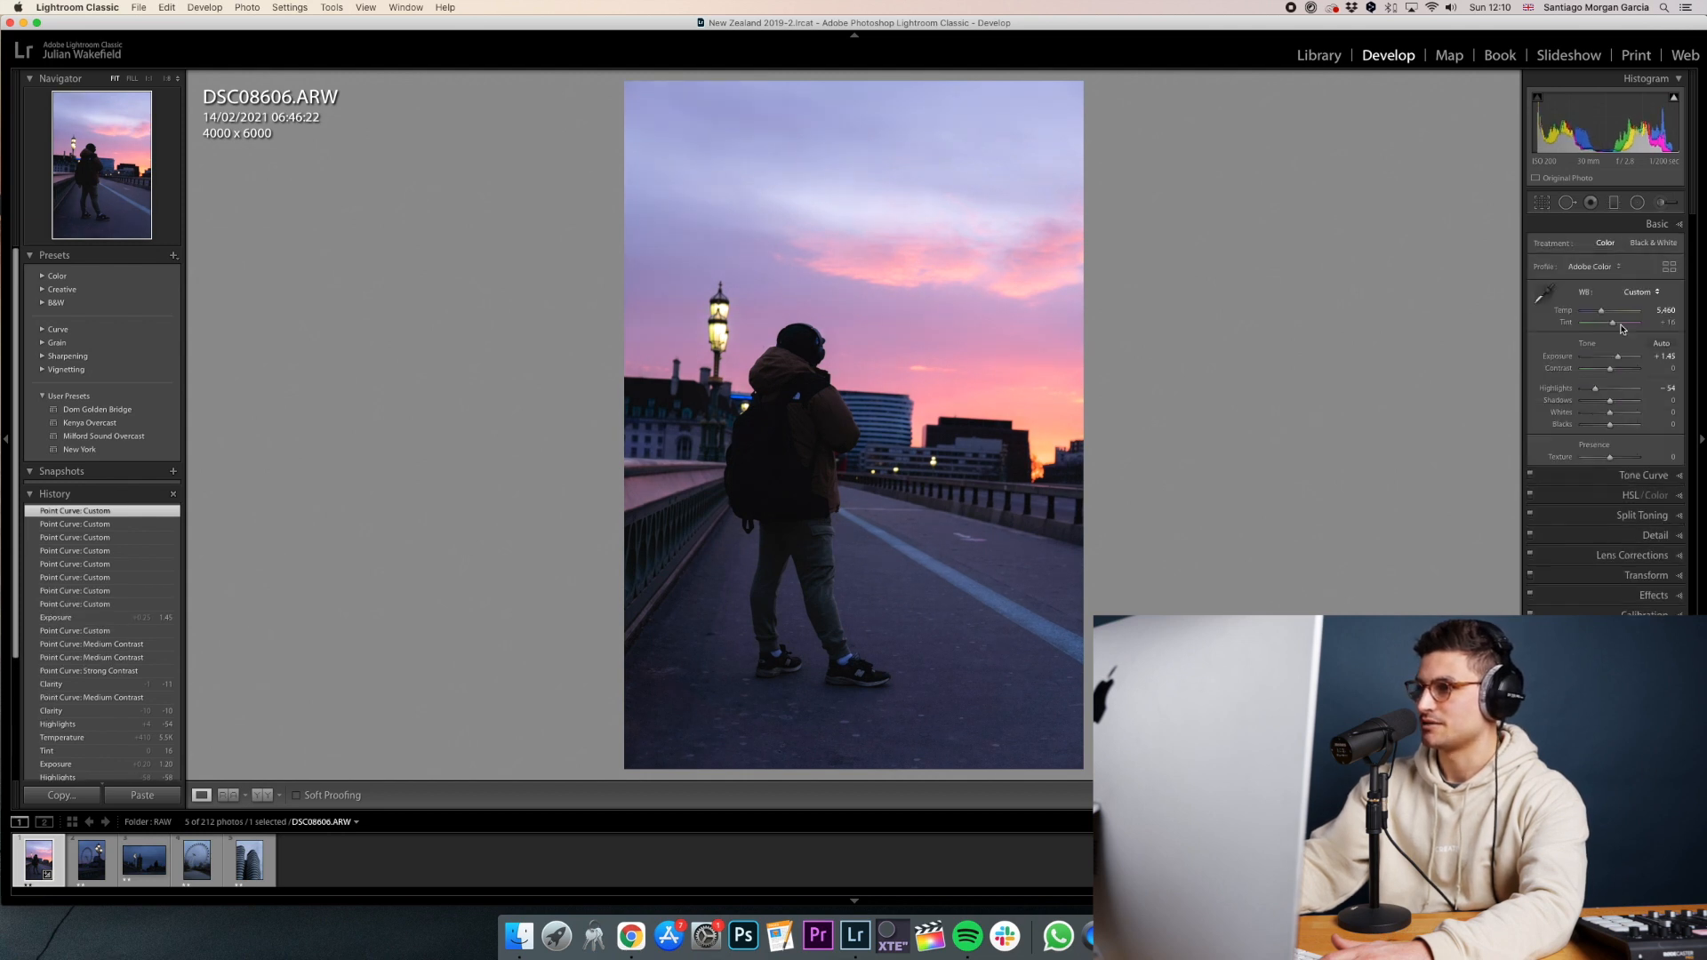
pyautogui.moveTo(1610, 400)
pyautogui.mouseDown()
pyautogui.moveTo(1620, 357)
pyautogui.moveTo(1585, 391)
pyautogui.moveTo(1615, 402)
pyautogui.moveTo(1605, 426)
pyautogui.mouseUp()
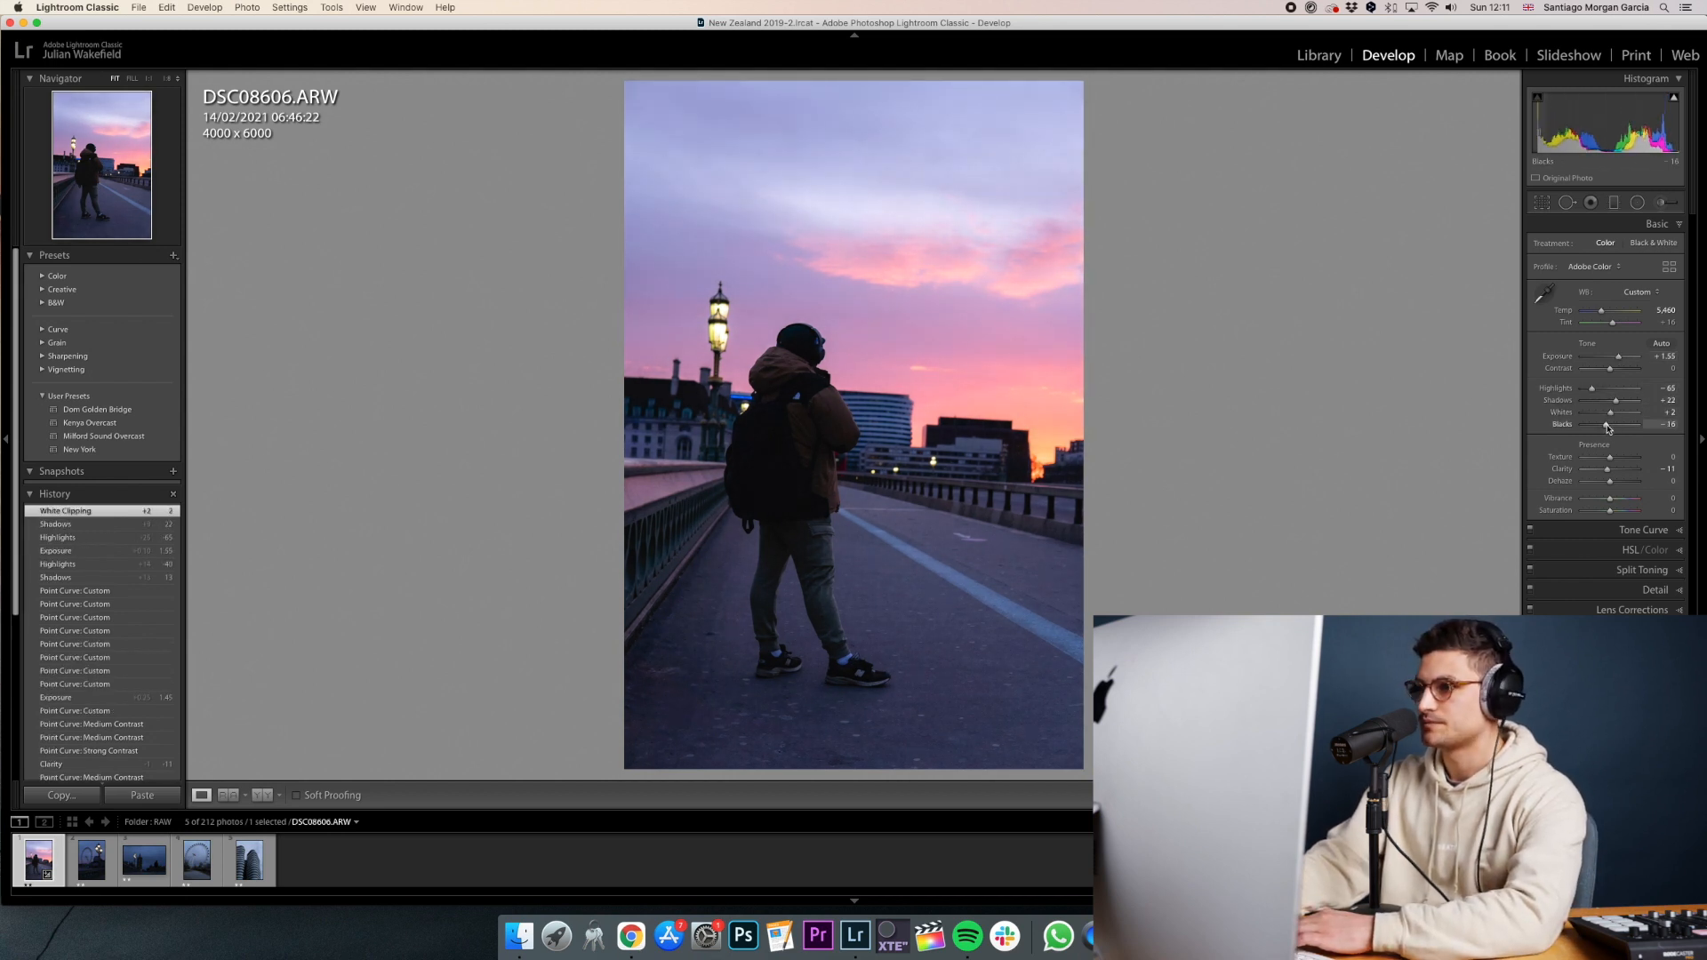
pyautogui.click(1642, 529)
pyautogui.moveTo(1607, 345); pyautogui.dragTo(1605, 342)
# Add a graduated filter over the sky, fading at a slight diagonal from the upper clouds down to the bridge railing.
pyautogui.click(1614, 203)
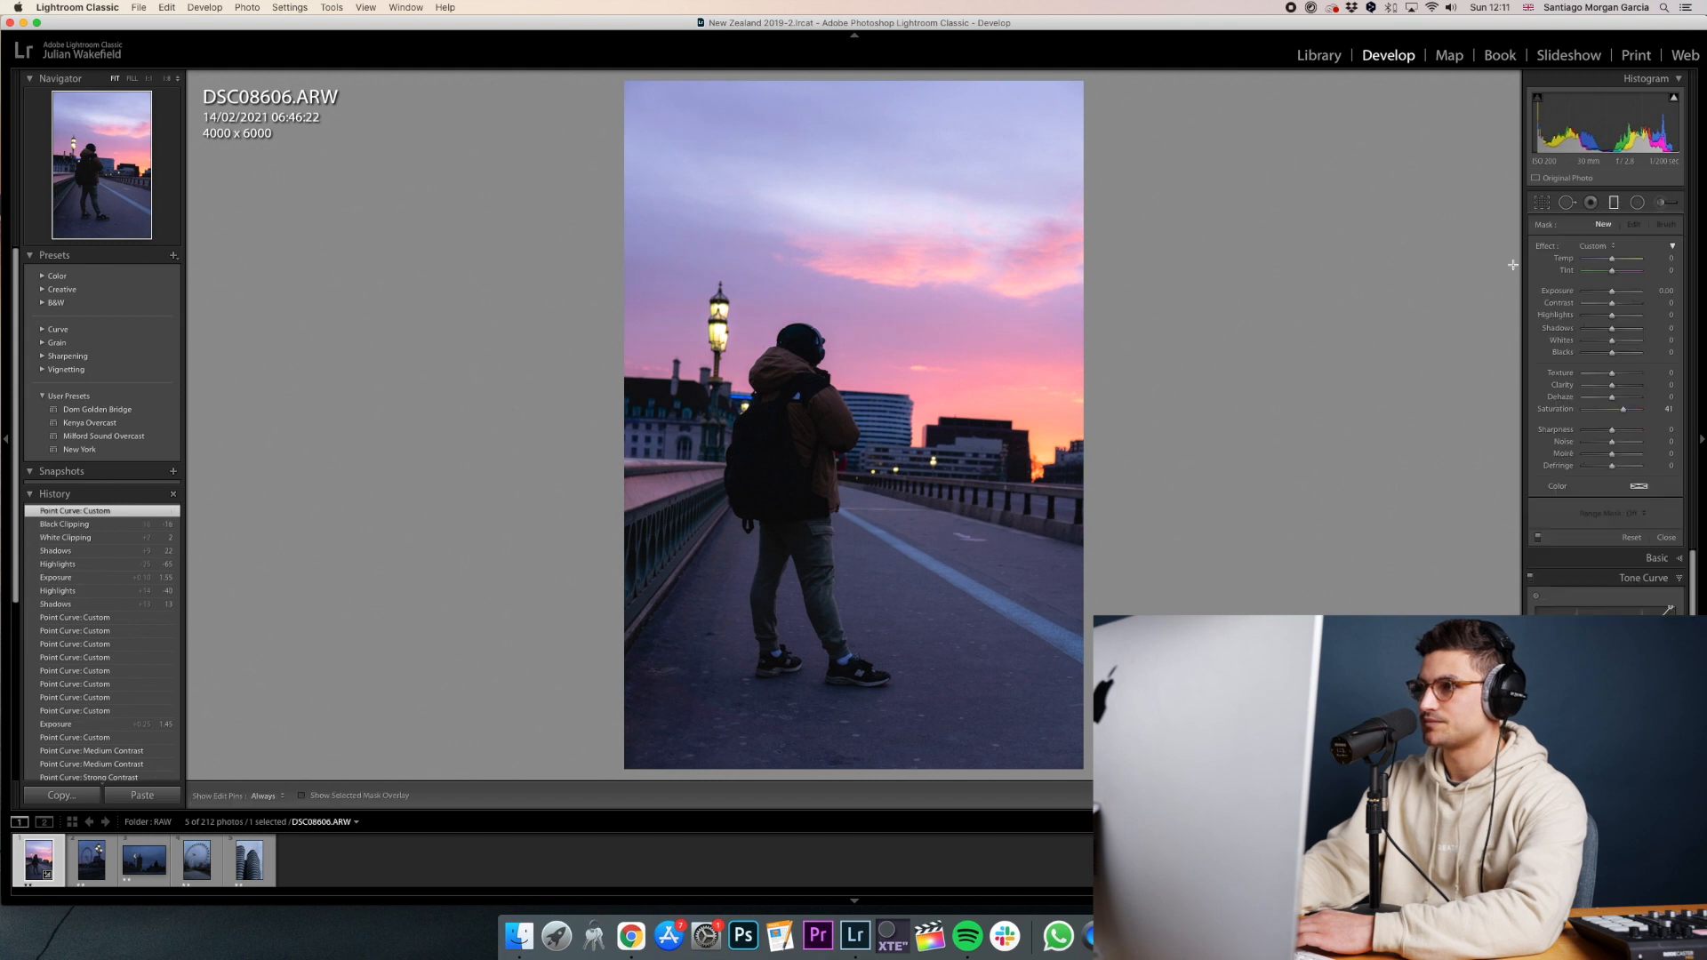
pyautogui.moveTo(910, 167); pyautogui.dragTo(839, 489)
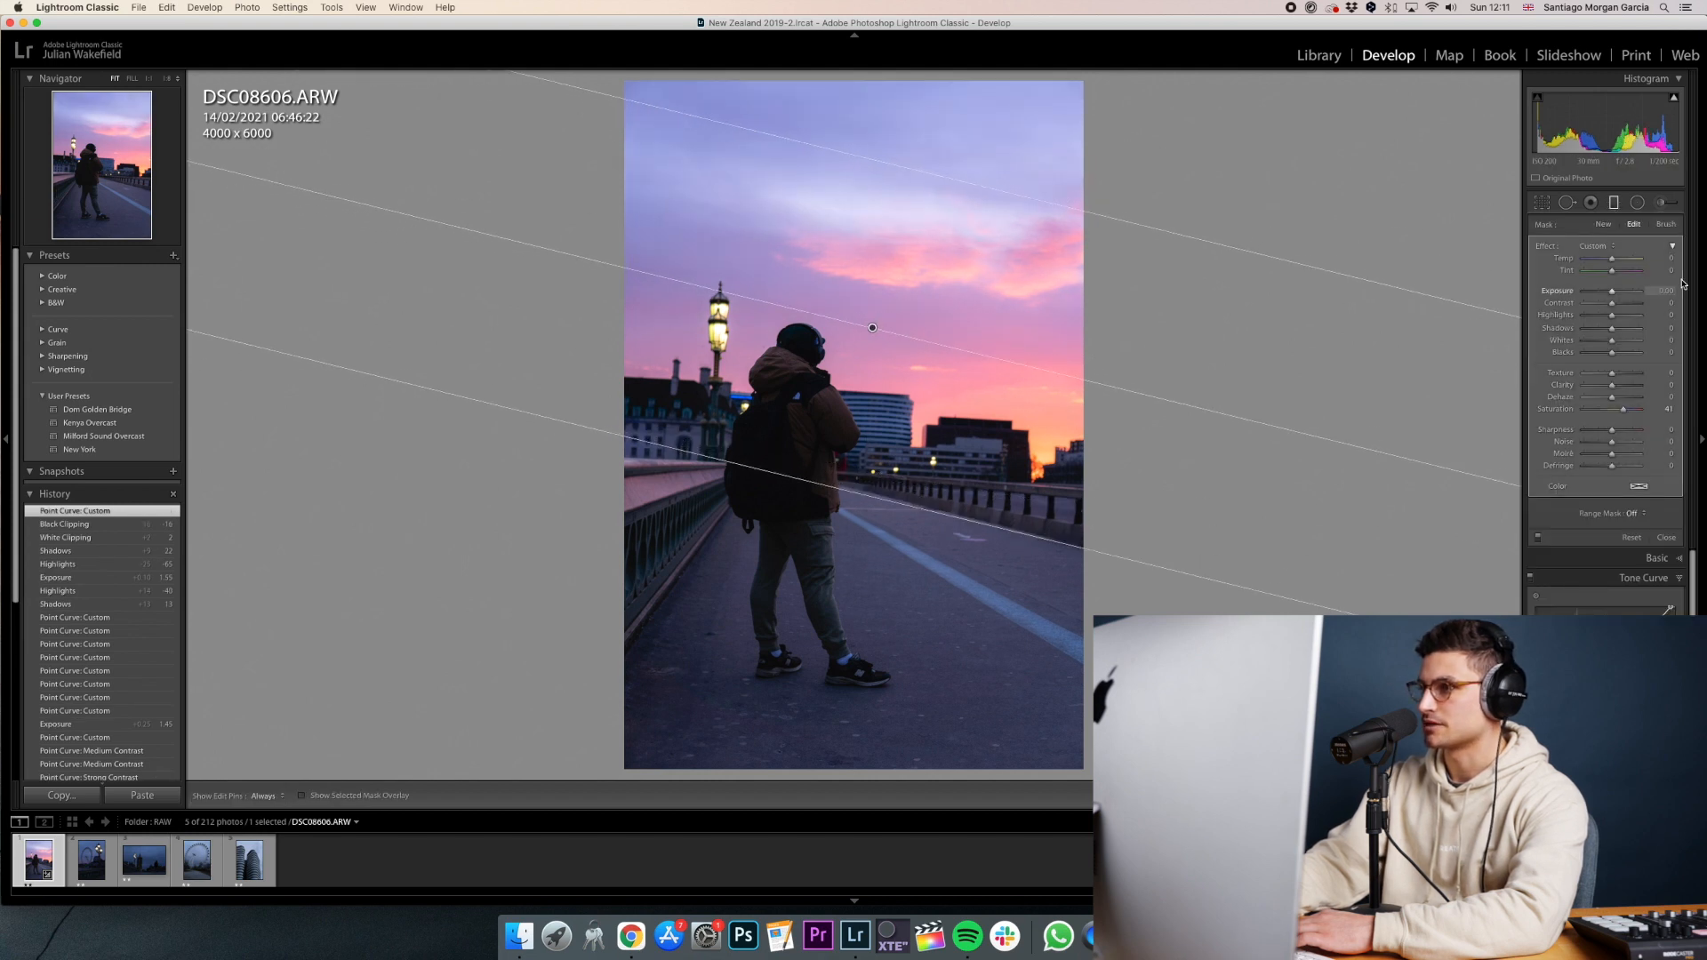
# Reset the graduated filter's Saturation to 0 and lower its Exposure to −0.24.
pyautogui.doubleClick(1621, 412)
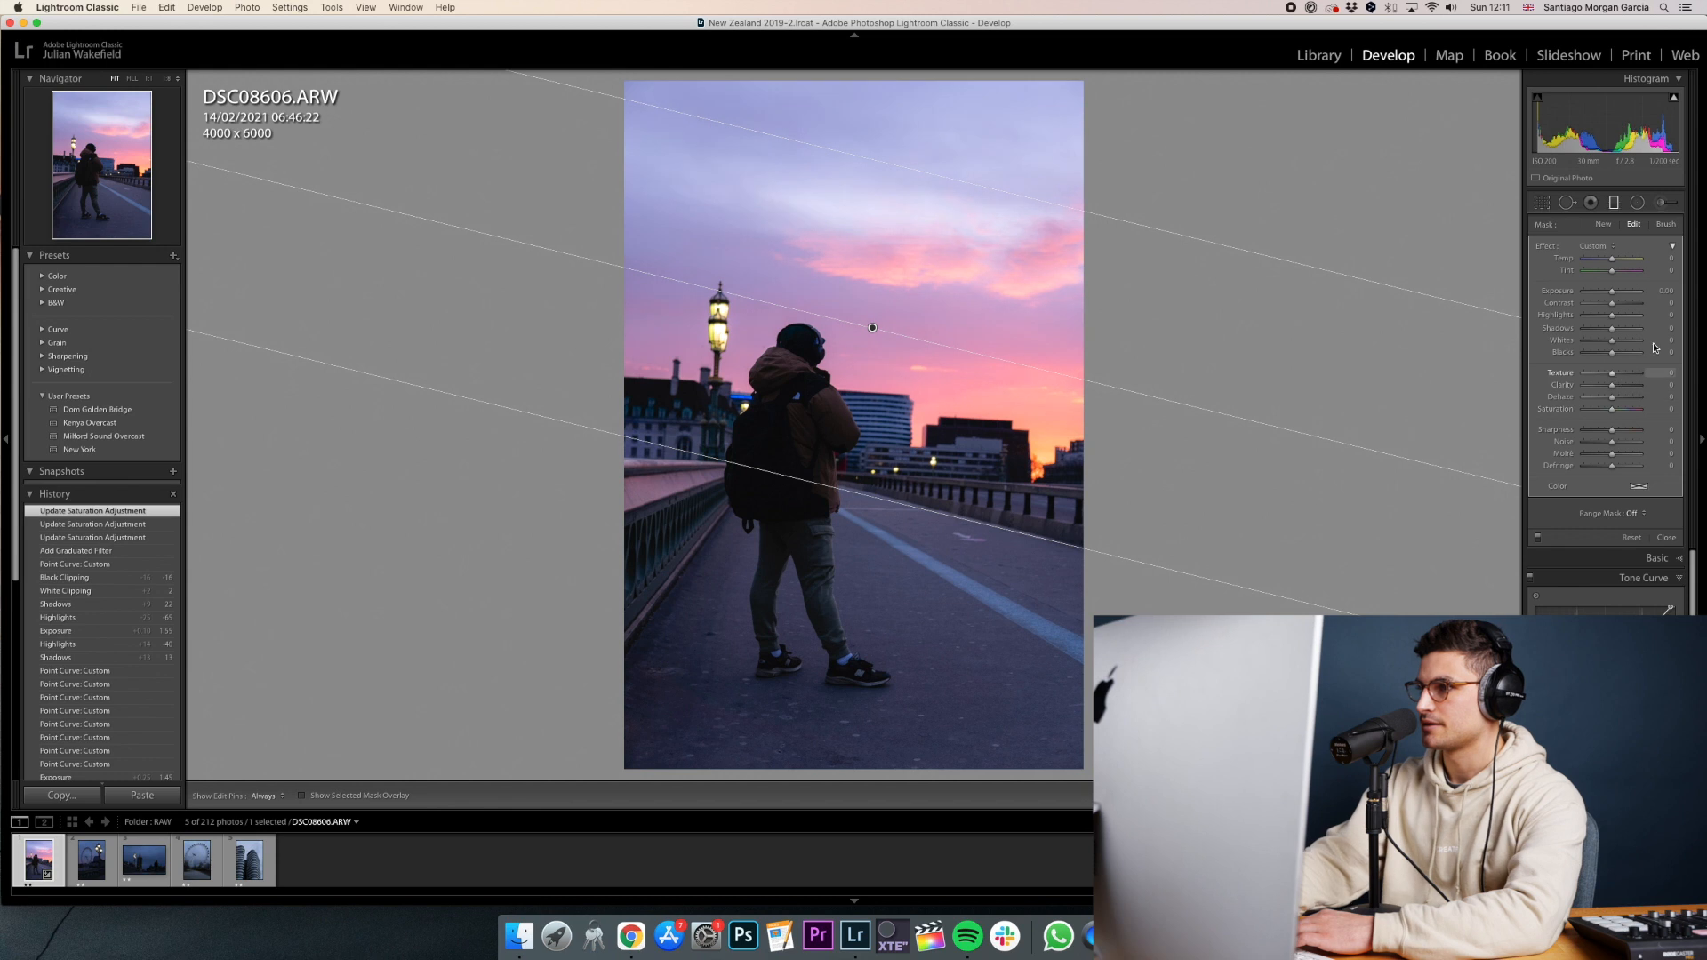
pyautogui.moveTo(1612, 297); pyautogui.dragTo(1609, 297)
# Restrict the graduated filter with a Luminance range mask, display the mask overlay and raise the range's lower limit to 13.
pyautogui.click(1638, 515)
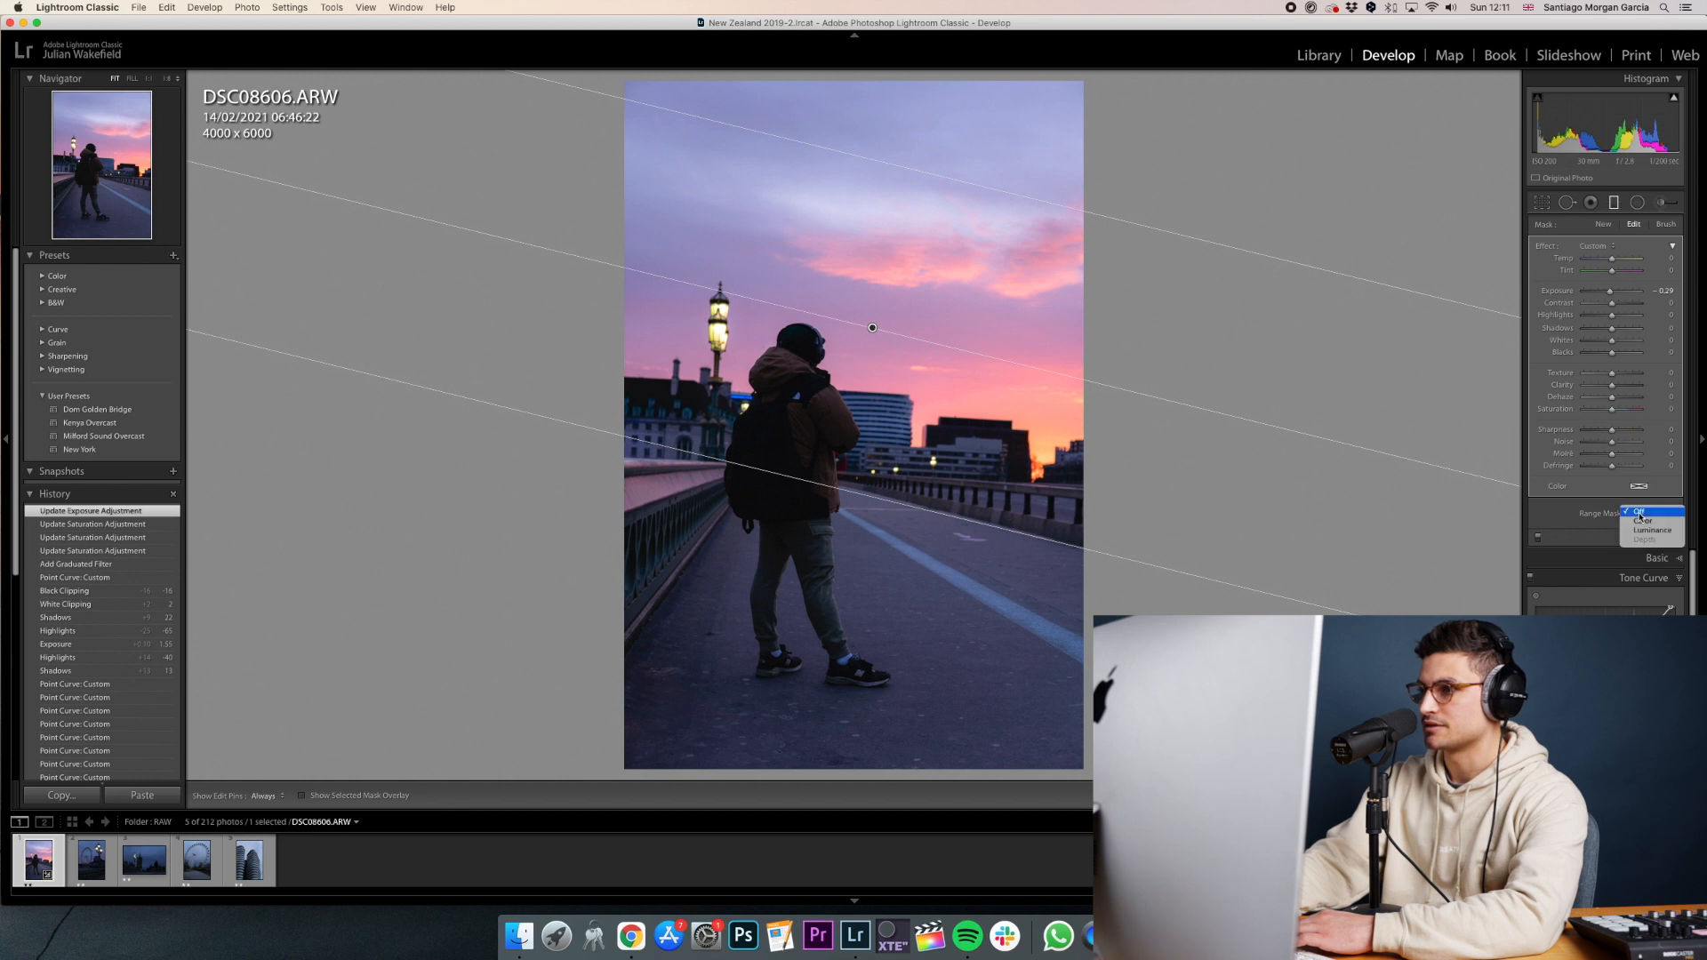
pyautogui.click(1656, 530)
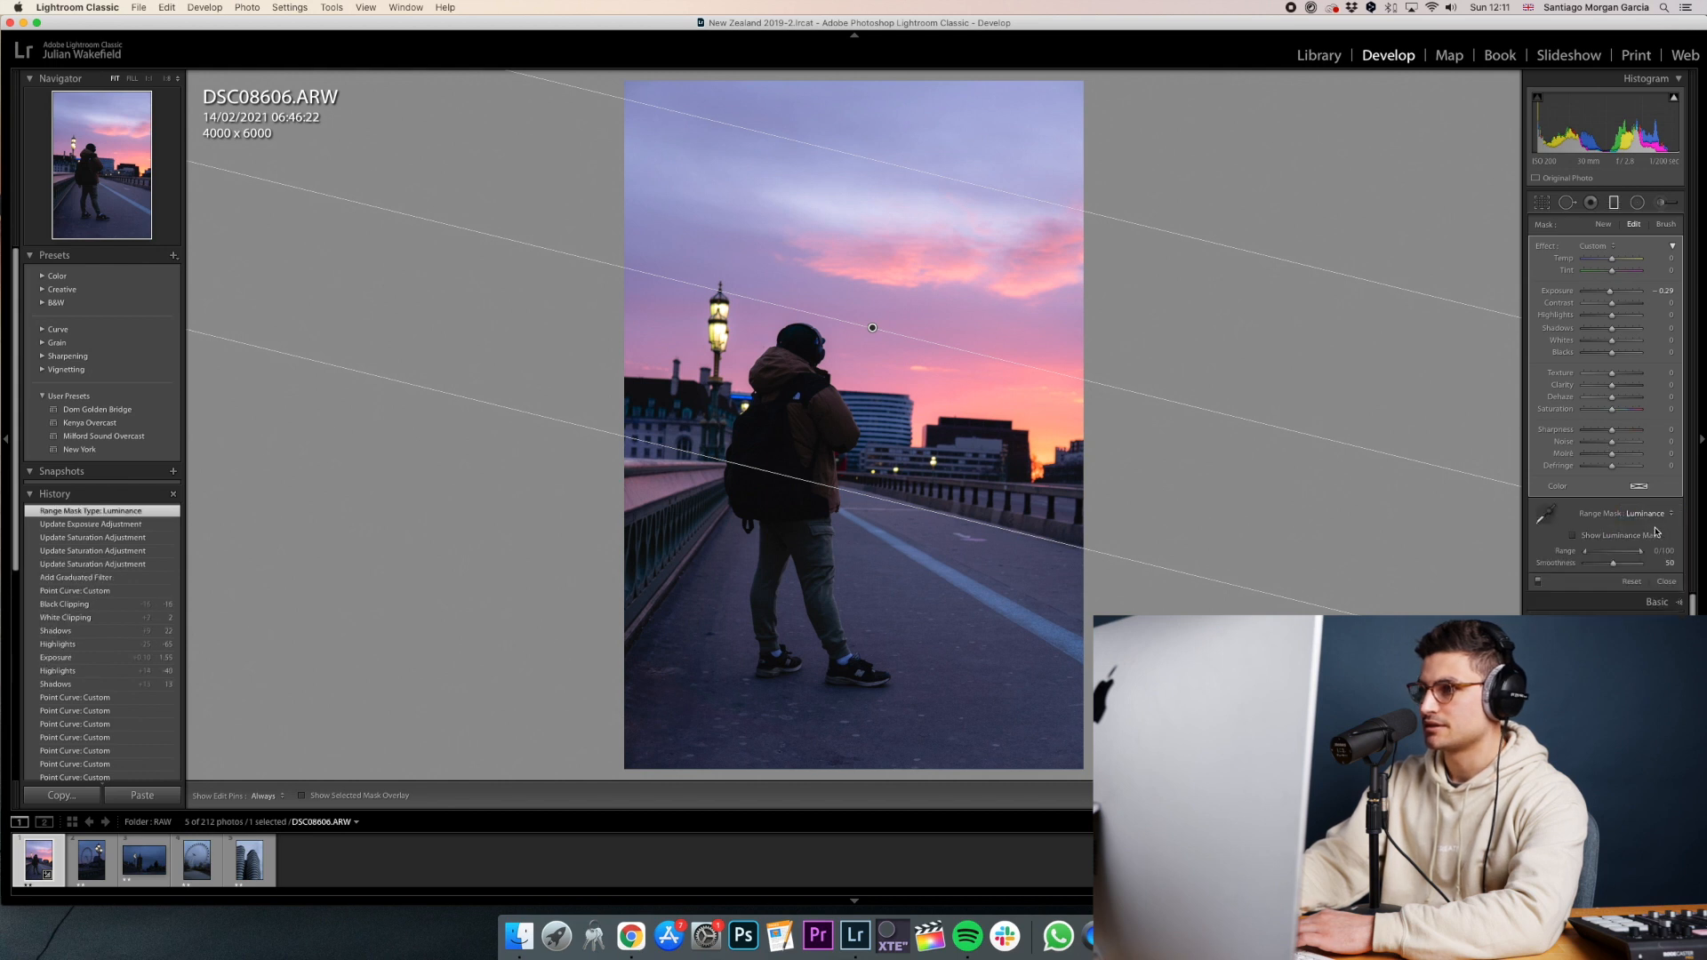
pyautogui.click(1573, 535)
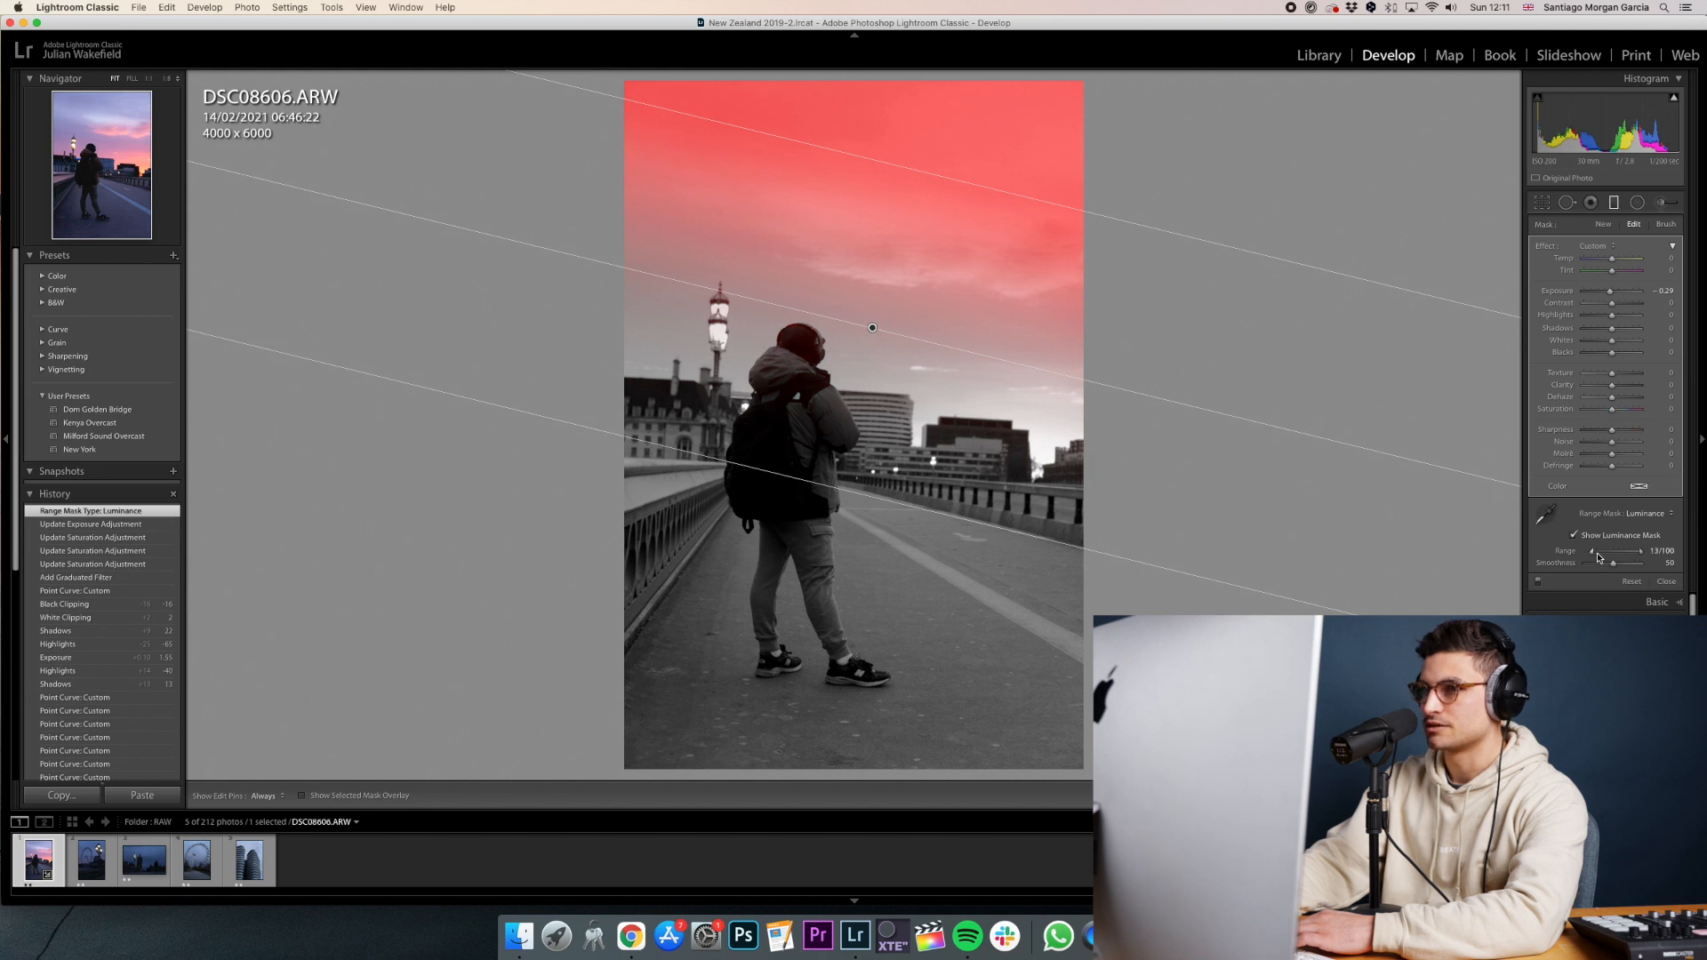
pyautogui.moveTo(1638, 562); pyautogui.dragTo(1642, 552)
pyautogui.moveTo(1640, 552); pyautogui.dragTo(1648, 555)
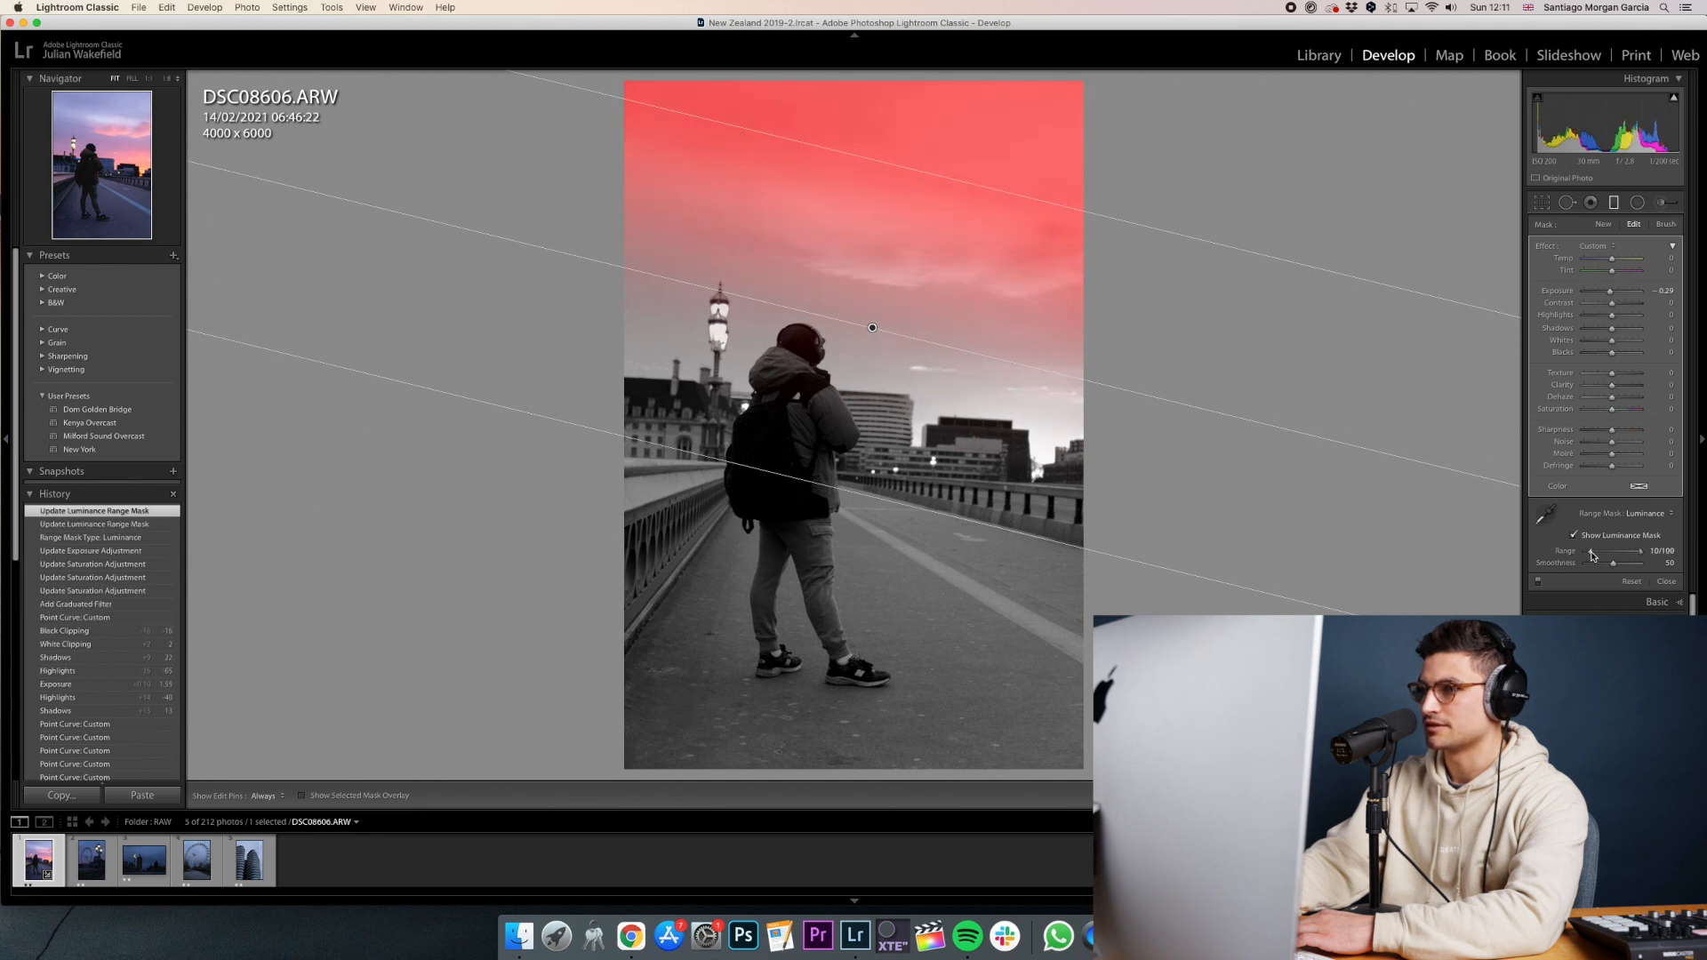
pyautogui.moveTo(1602, 556); pyautogui.dragTo(1595, 561)
# Shift the graduated filter lower toward the skyline and set its luminance range to 40/100, hiding the mask overlay when finished.
pyautogui.moveTo(872, 327); pyautogui.dragTo(844, 380)
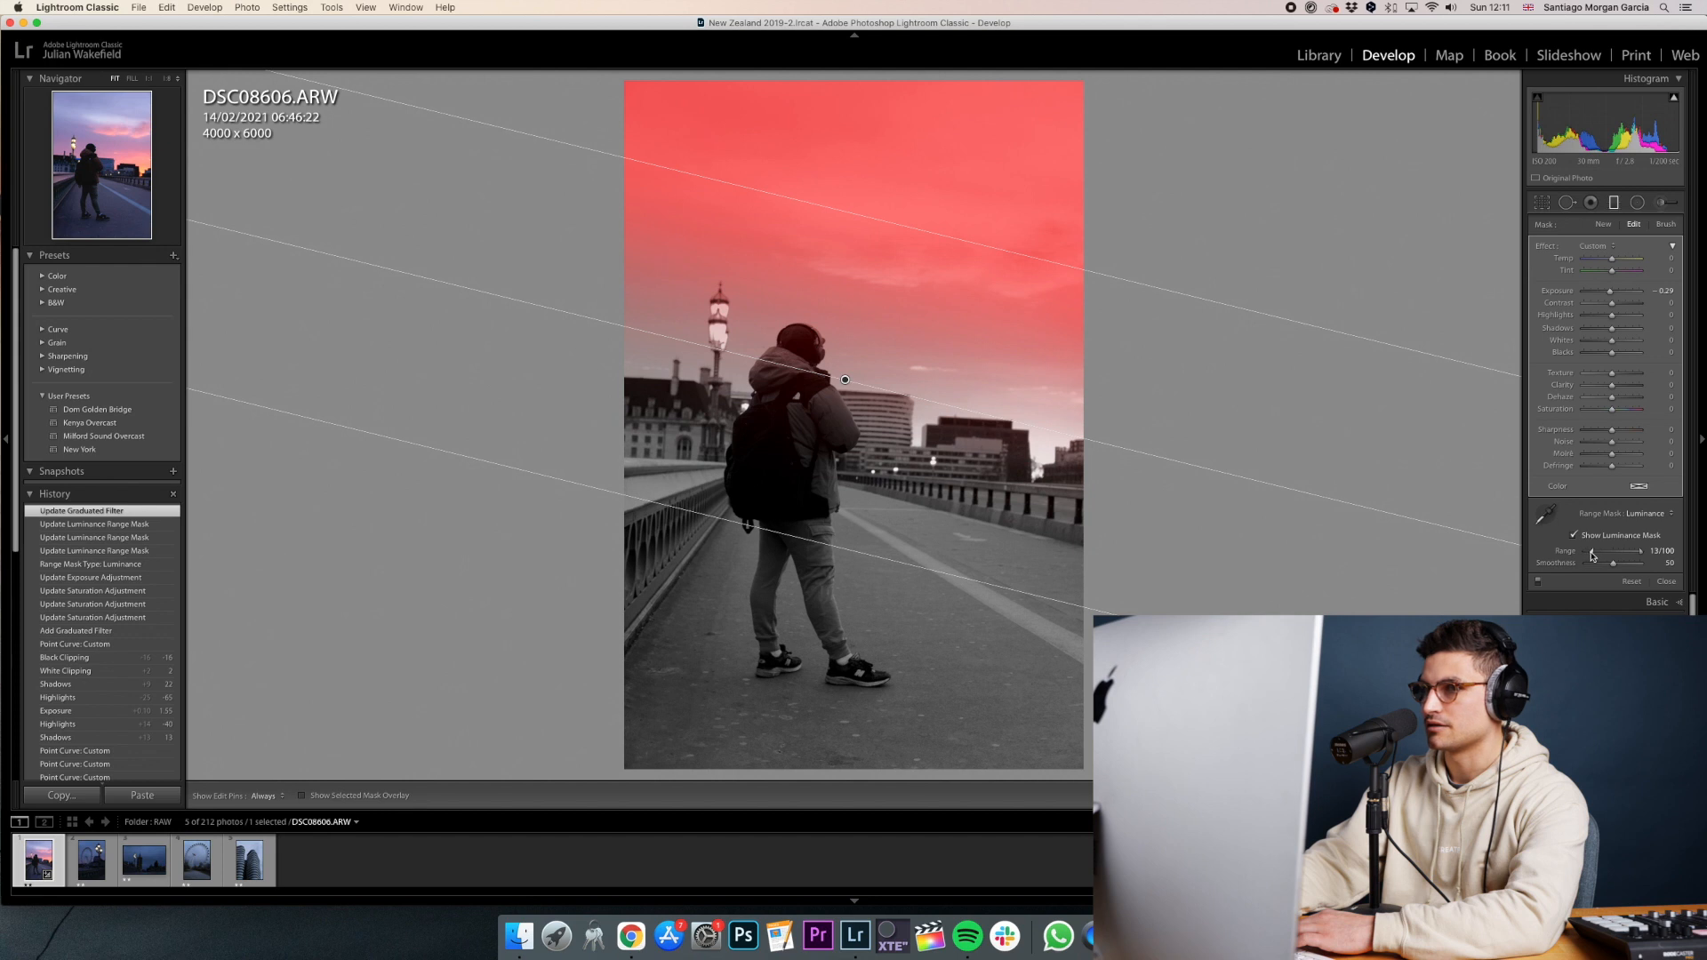
pyautogui.moveTo(1607, 557); pyautogui.dragTo(1605, 558)
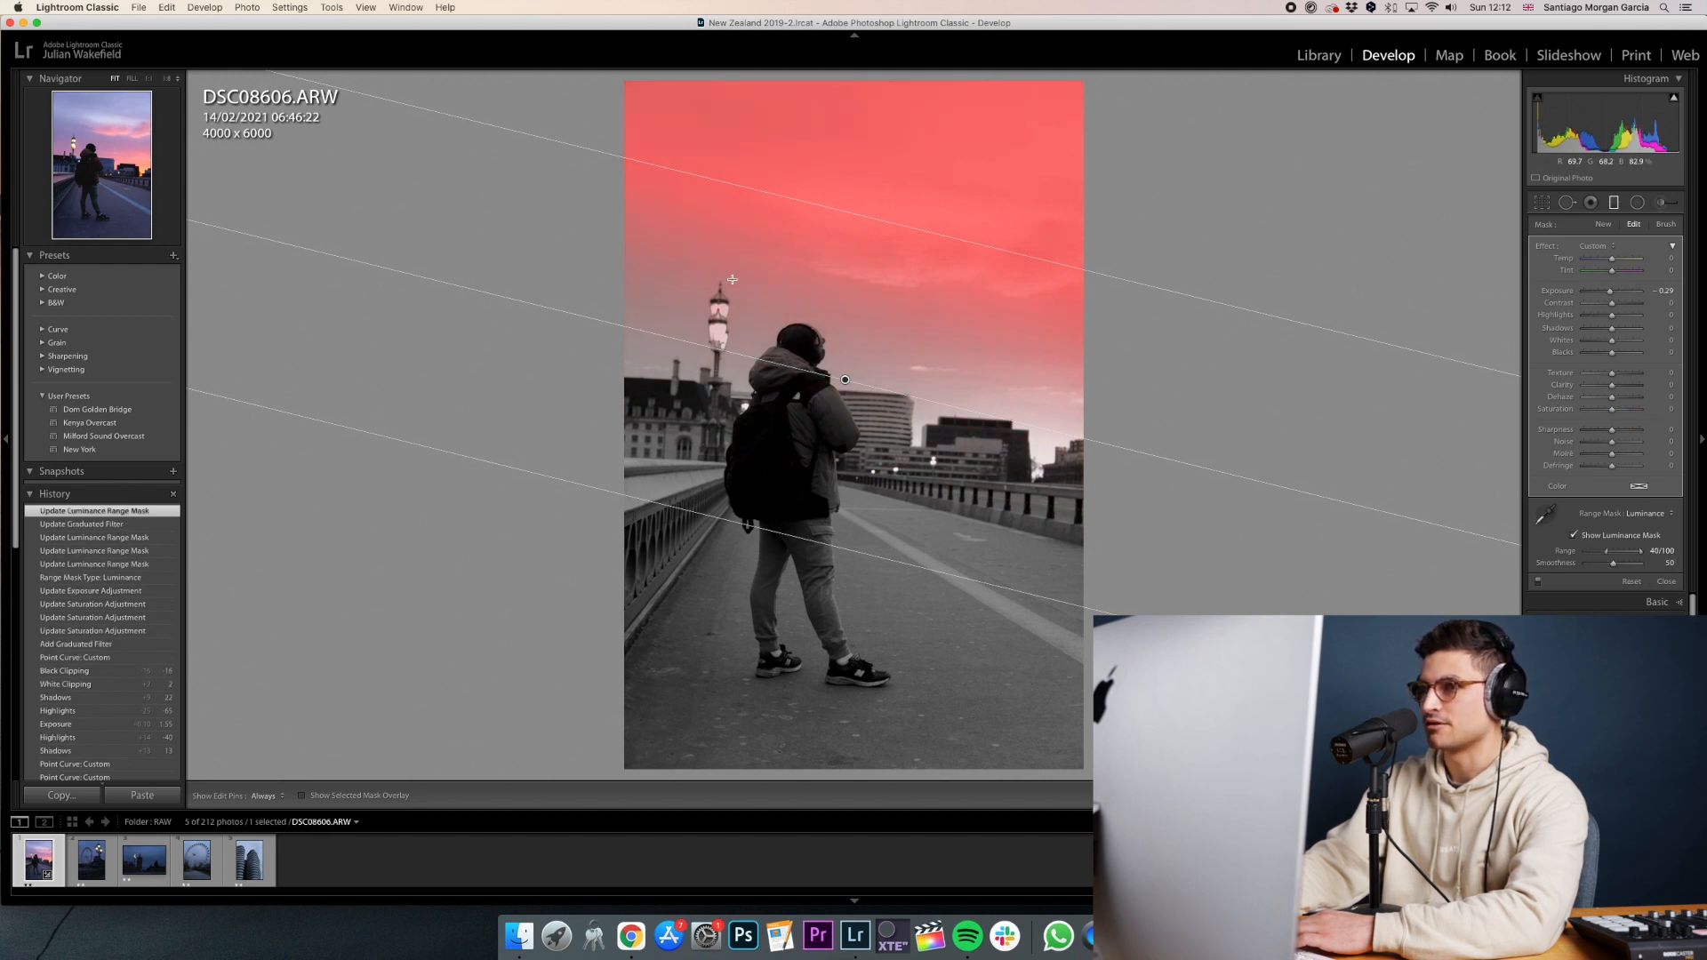
pyautogui.click(1573, 534)
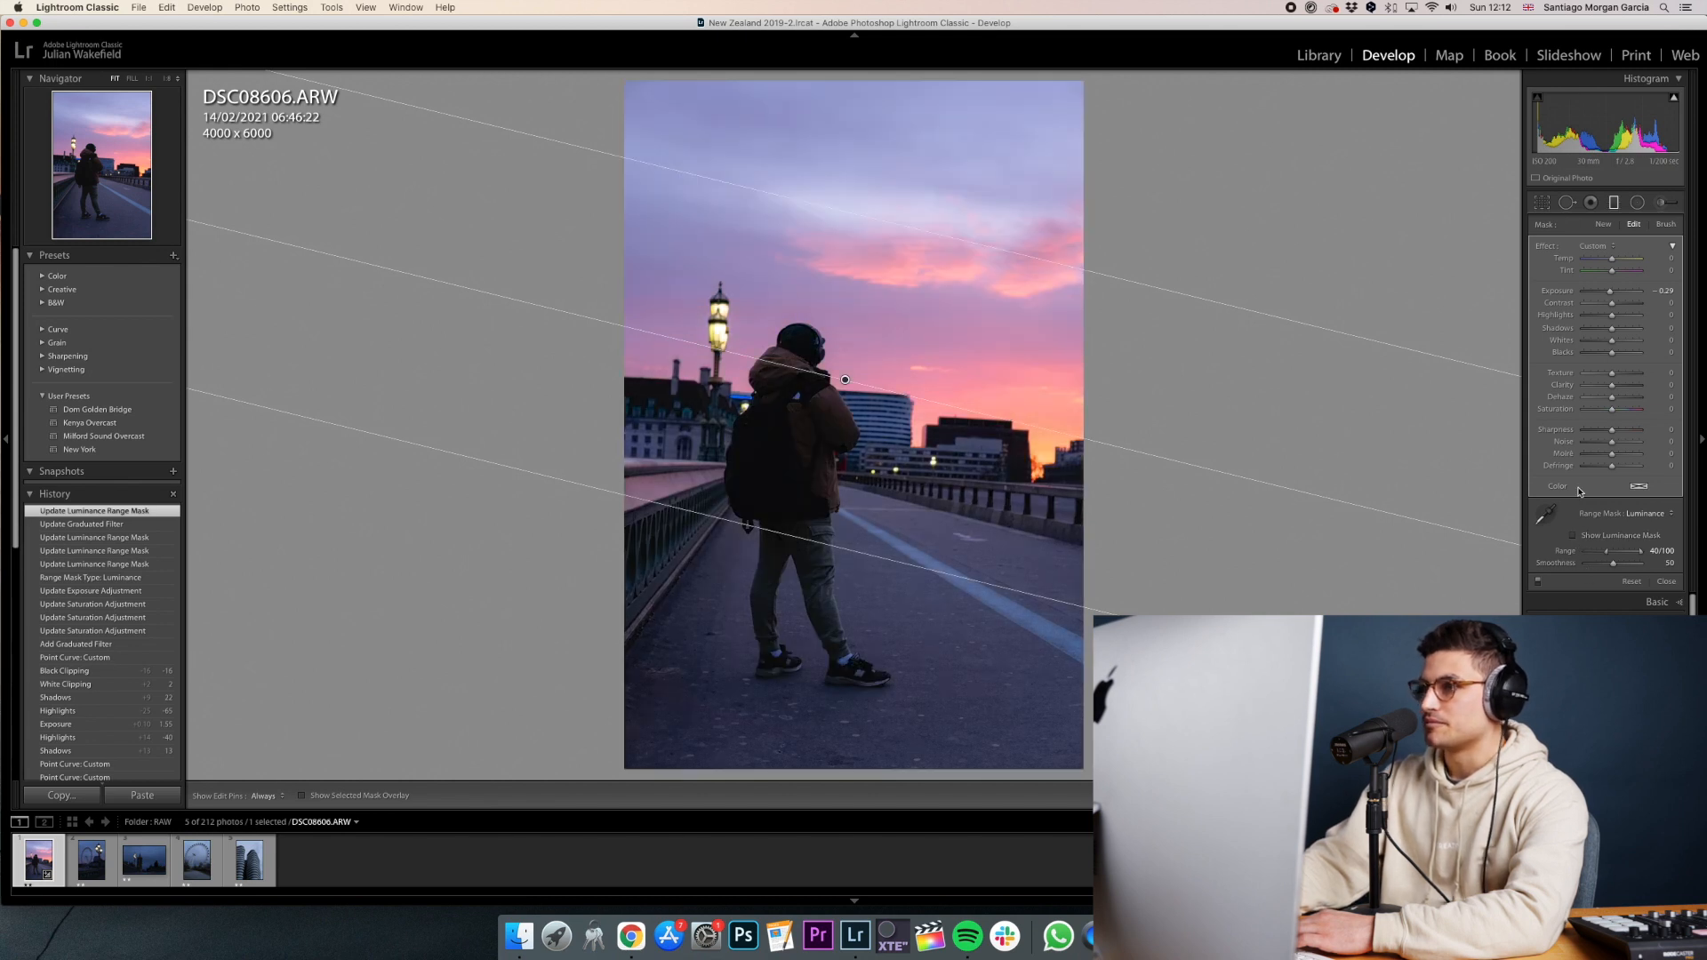
# Set the graduated filter's Exposure to −0.33 and Whites to 2, close it and compare the photo with its unedited version.
pyautogui.moveTo(1609, 291)
pyautogui.mouseDown()
pyautogui.moveTo(1615, 347)
pyautogui.moveTo(1609, 293)
pyautogui.mouseUp()
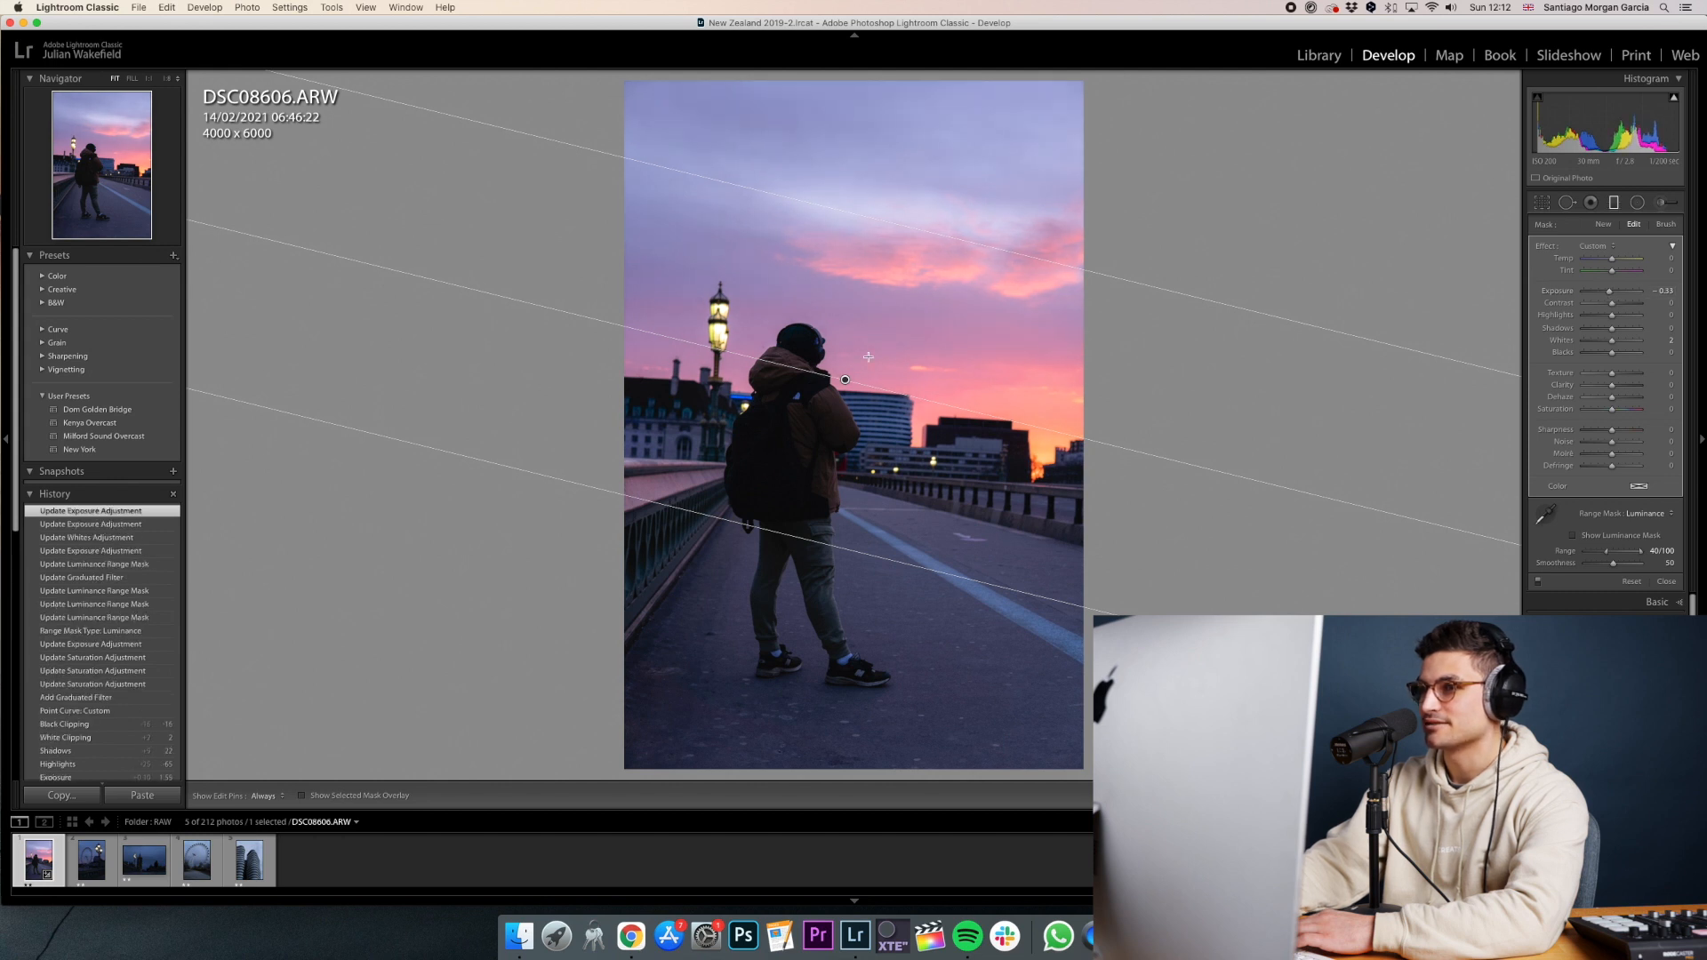
pyautogui.press('m')
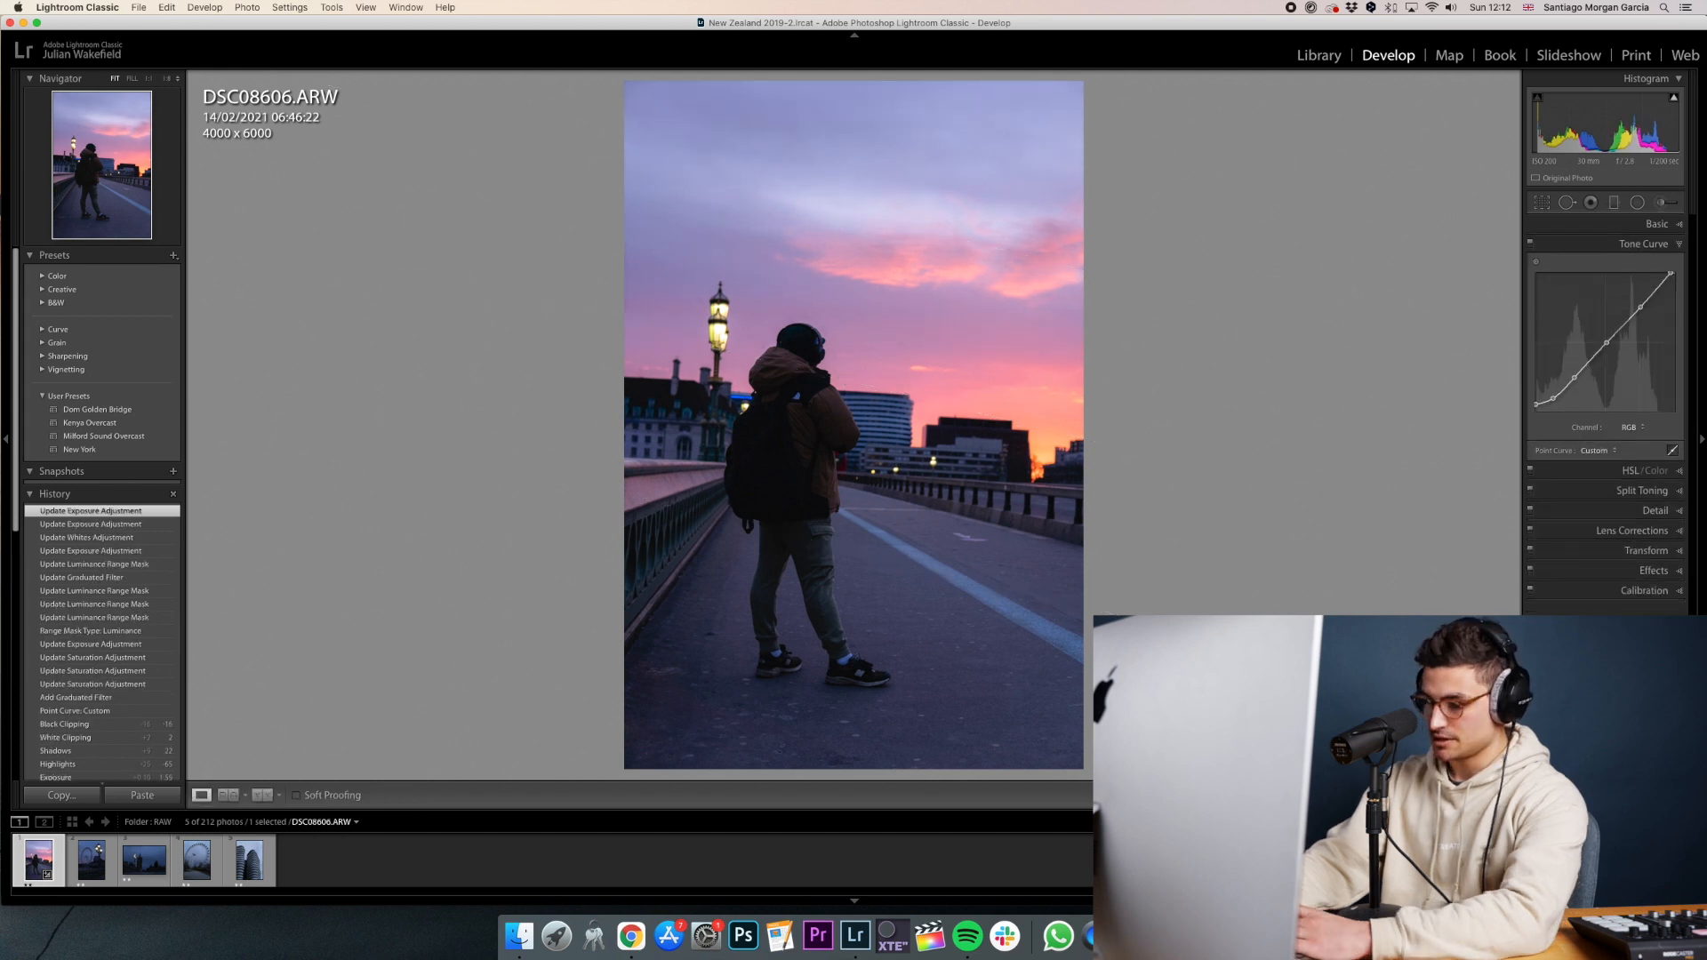
pyautogui.press('\\')
pyautogui.press('\\')
pyautogui.press('\\')
pyautogui.press('\\')
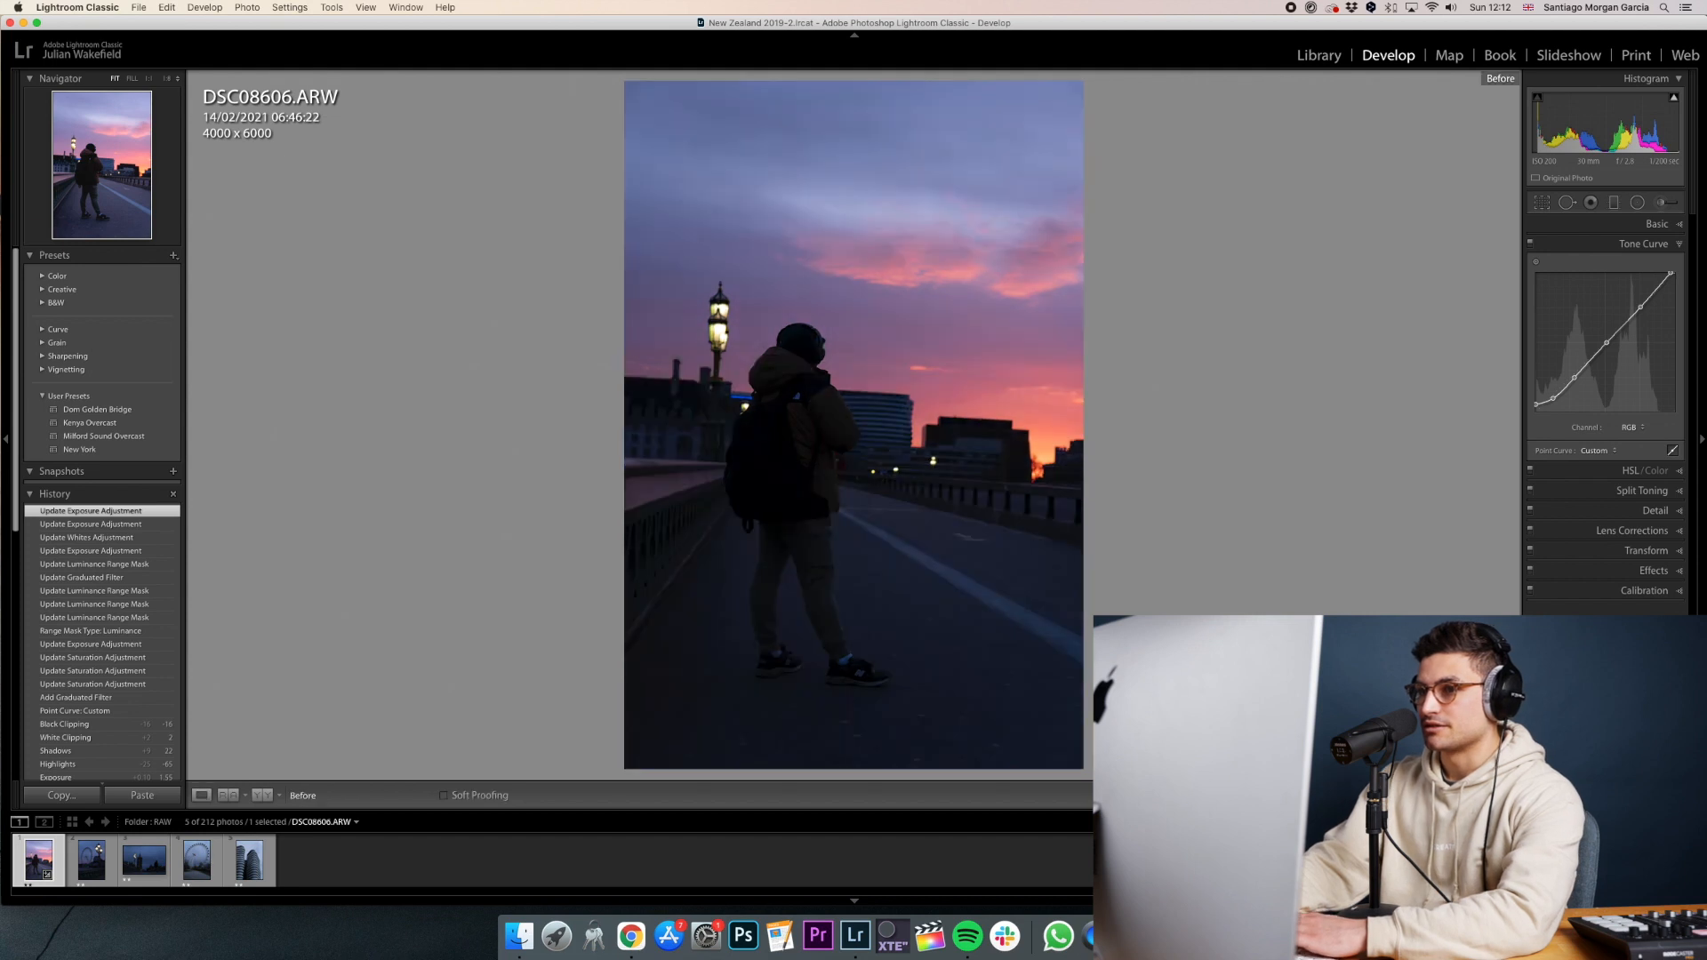
# Shift the HSL hues of Red to −4, Orange to −21, Yellow to +12 and Green to −1.
pyautogui.click(1586, 471)
pyautogui.click(1541, 283)
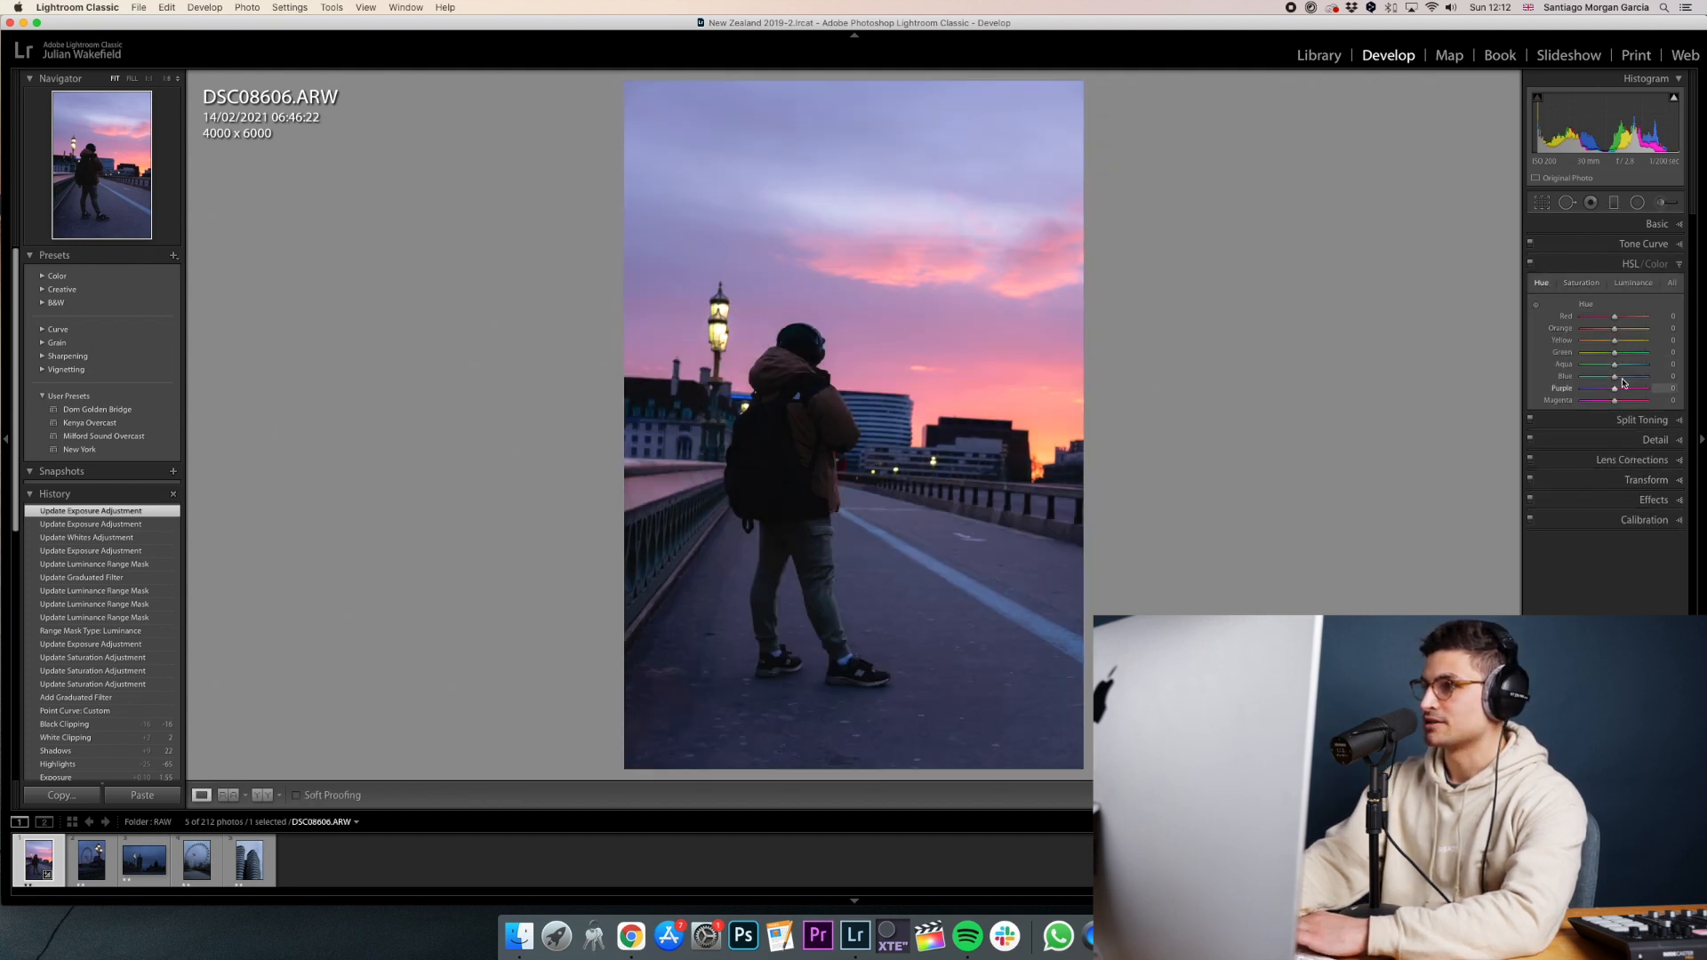
pyautogui.moveTo(1615, 316); pyautogui.dragTo(1612, 321)
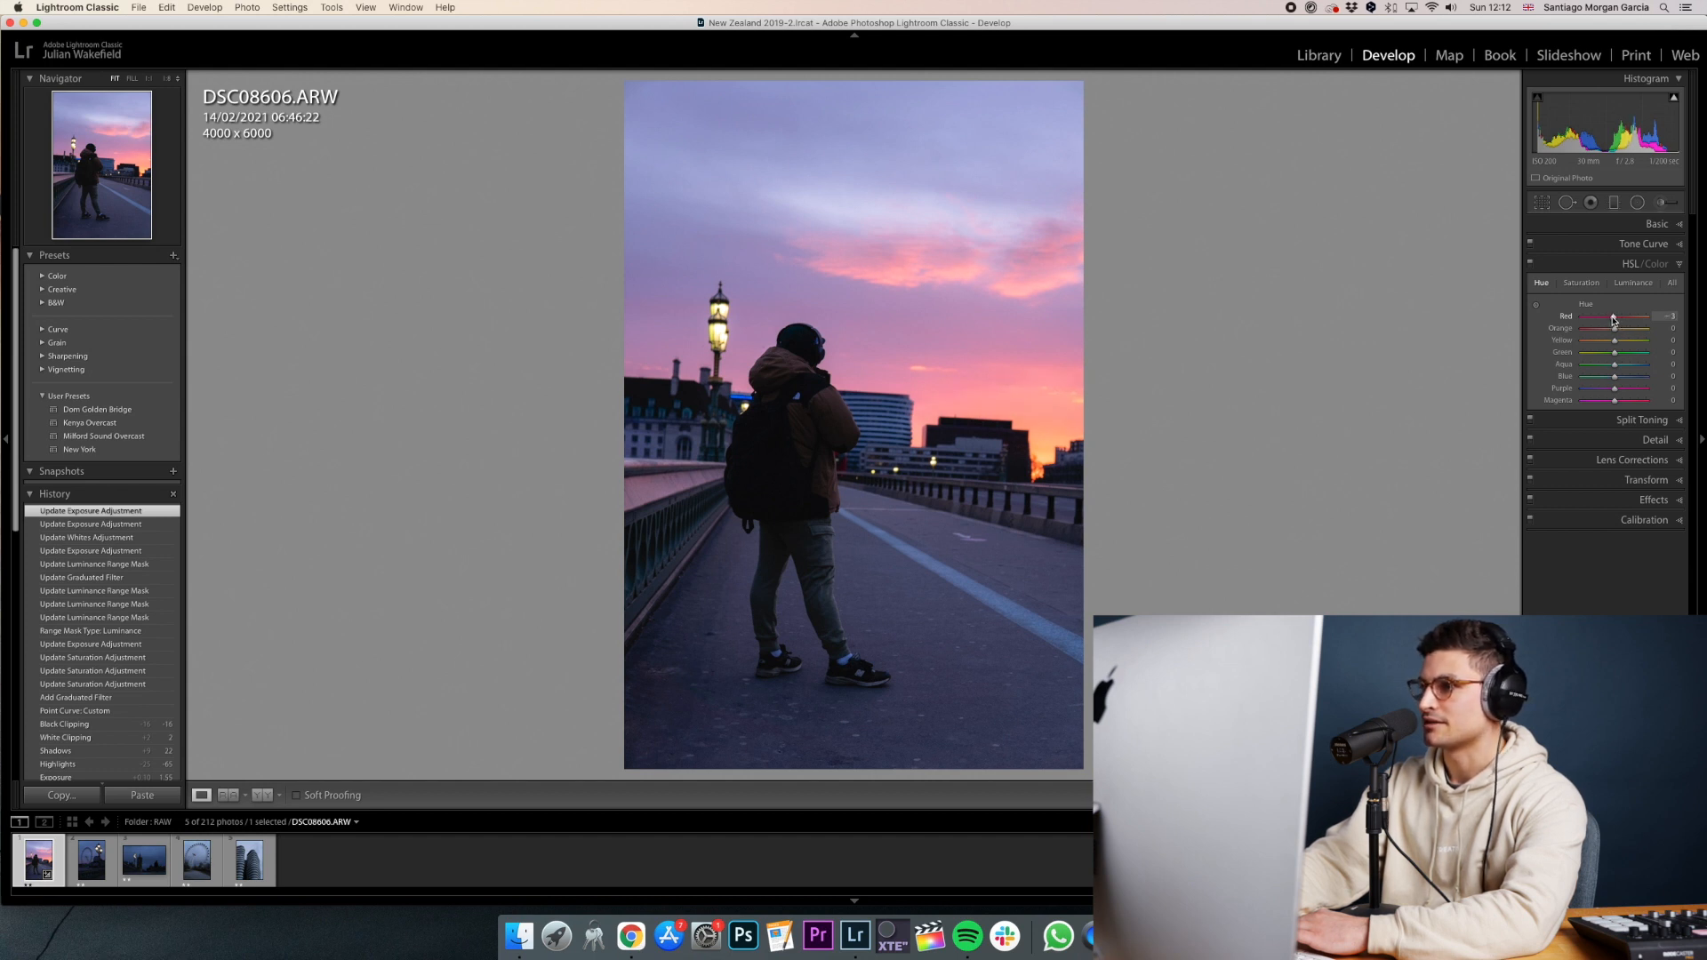
pyautogui.moveTo(1612, 320); pyautogui.dragTo(1615, 356)
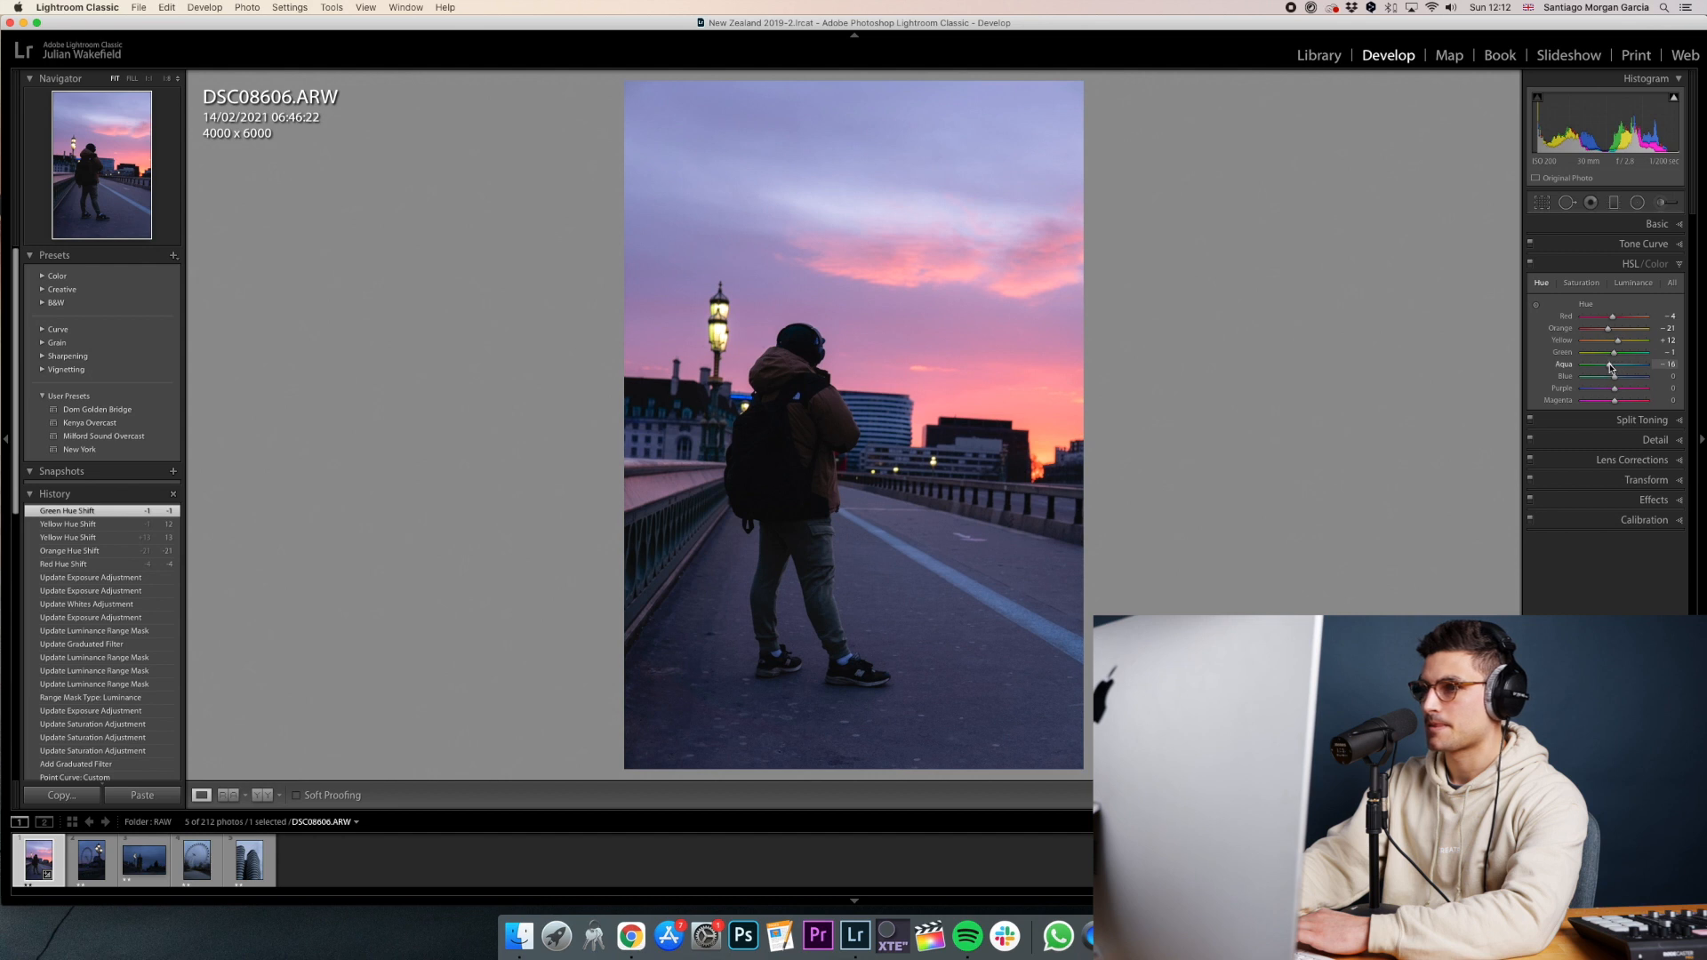
# Set the HSL hues of Aqua to −8, Blue to +6 and Purple to +9, checking against the unedited photo.
pyautogui.moveTo(1614, 378); pyautogui.dragTo(1616, 380)
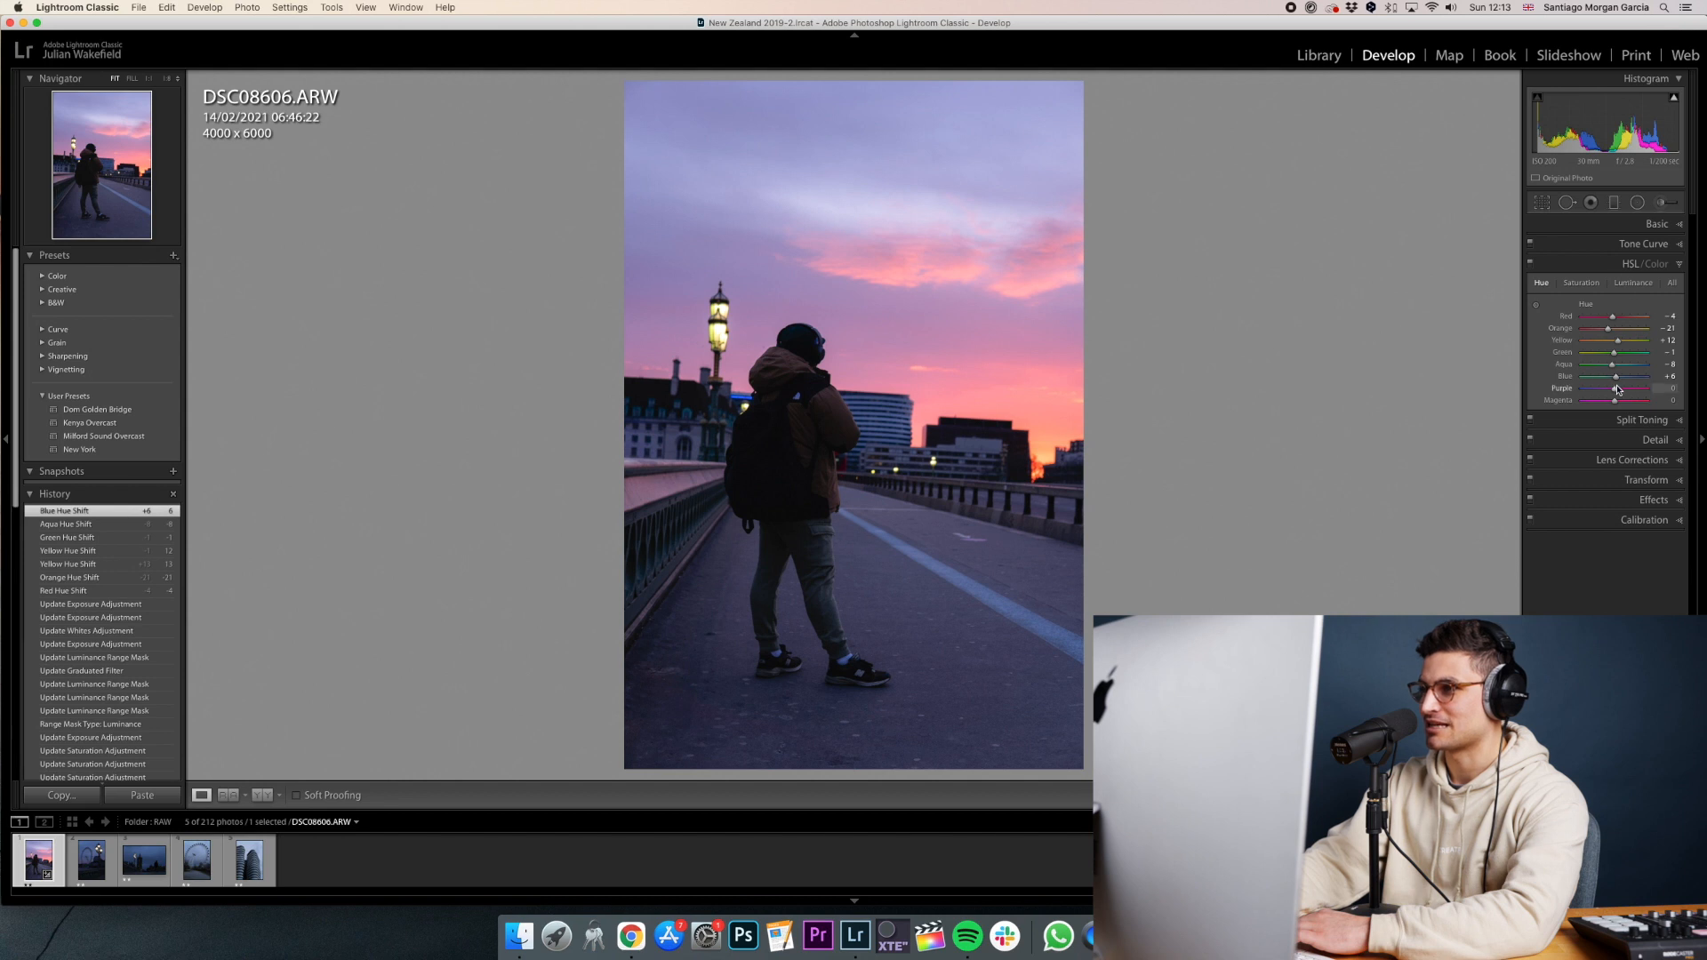
pyautogui.moveTo(1617, 392); pyautogui.dragTo(1616, 390)
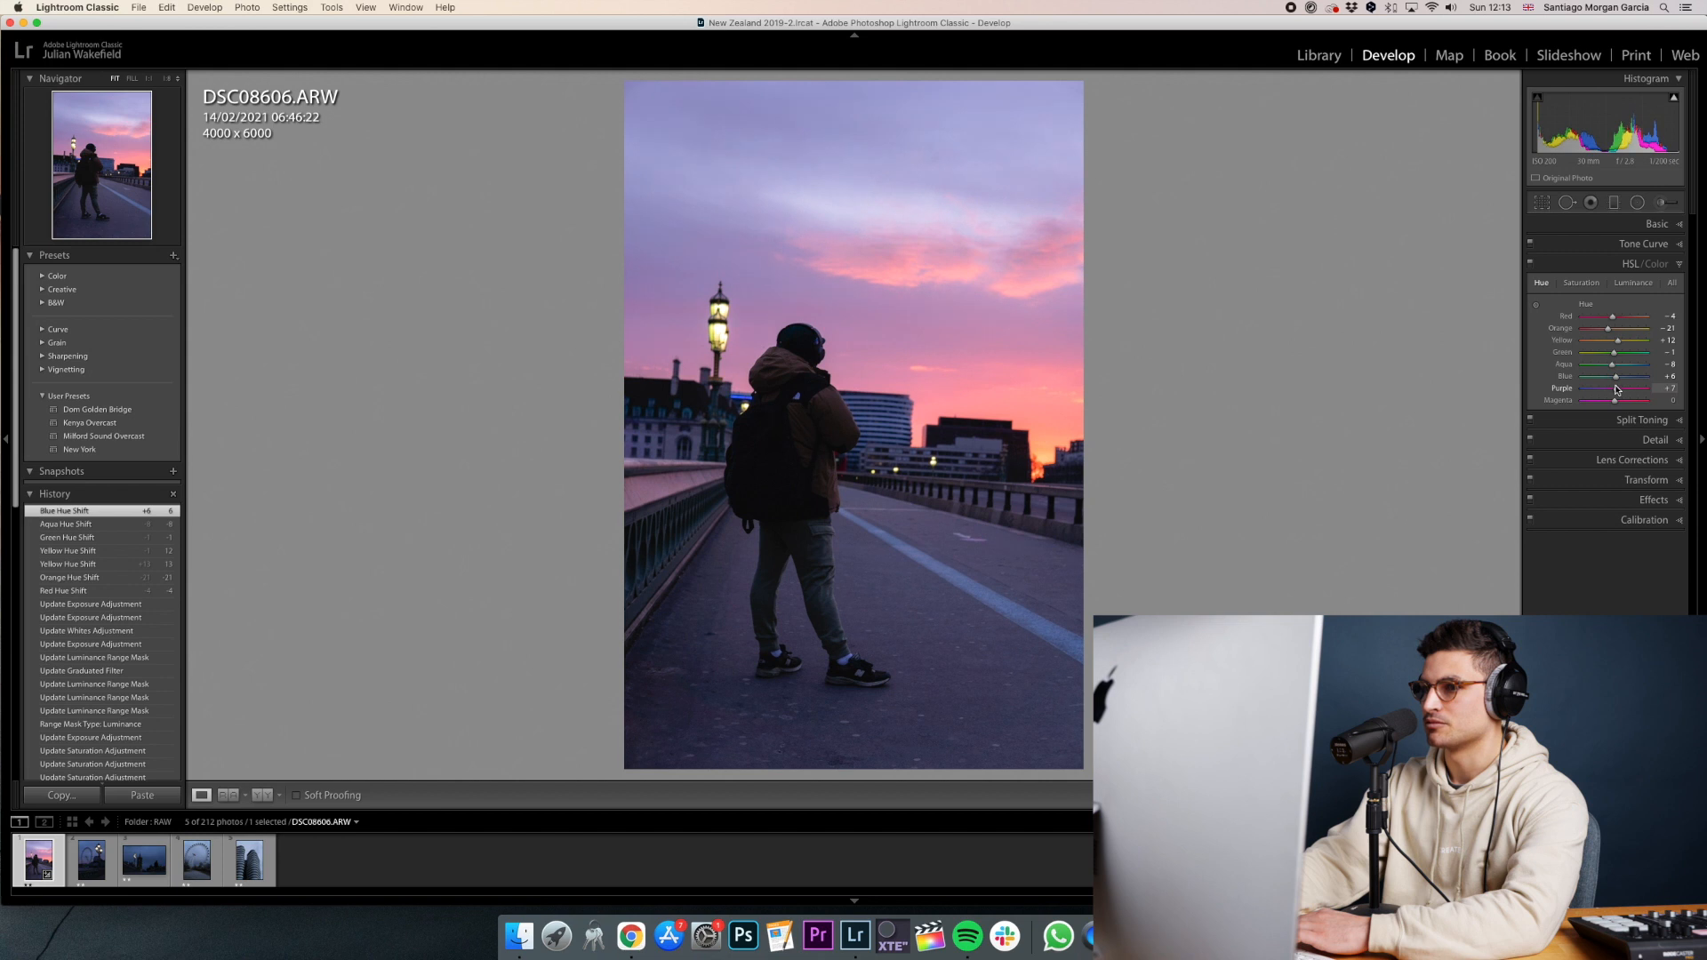
pyautogui.moveTo(1619, 389); pyautogui.dragTo(1617, 389)
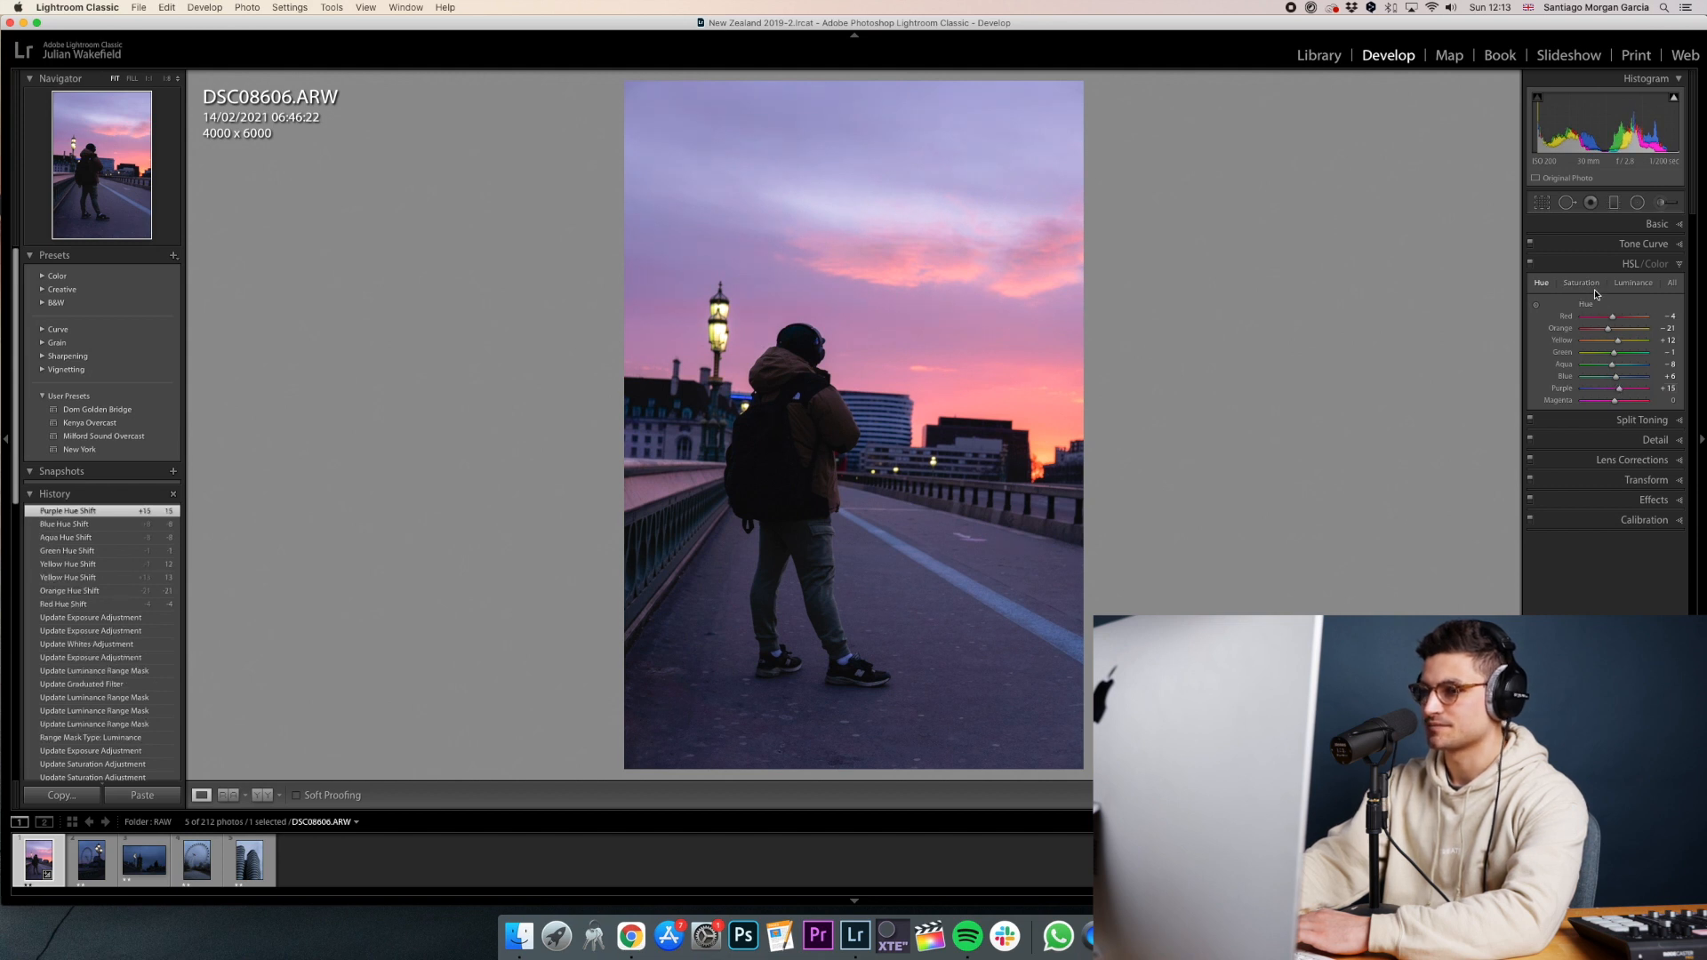
pyautogui.press('\\')
pyautogui.press('\\')
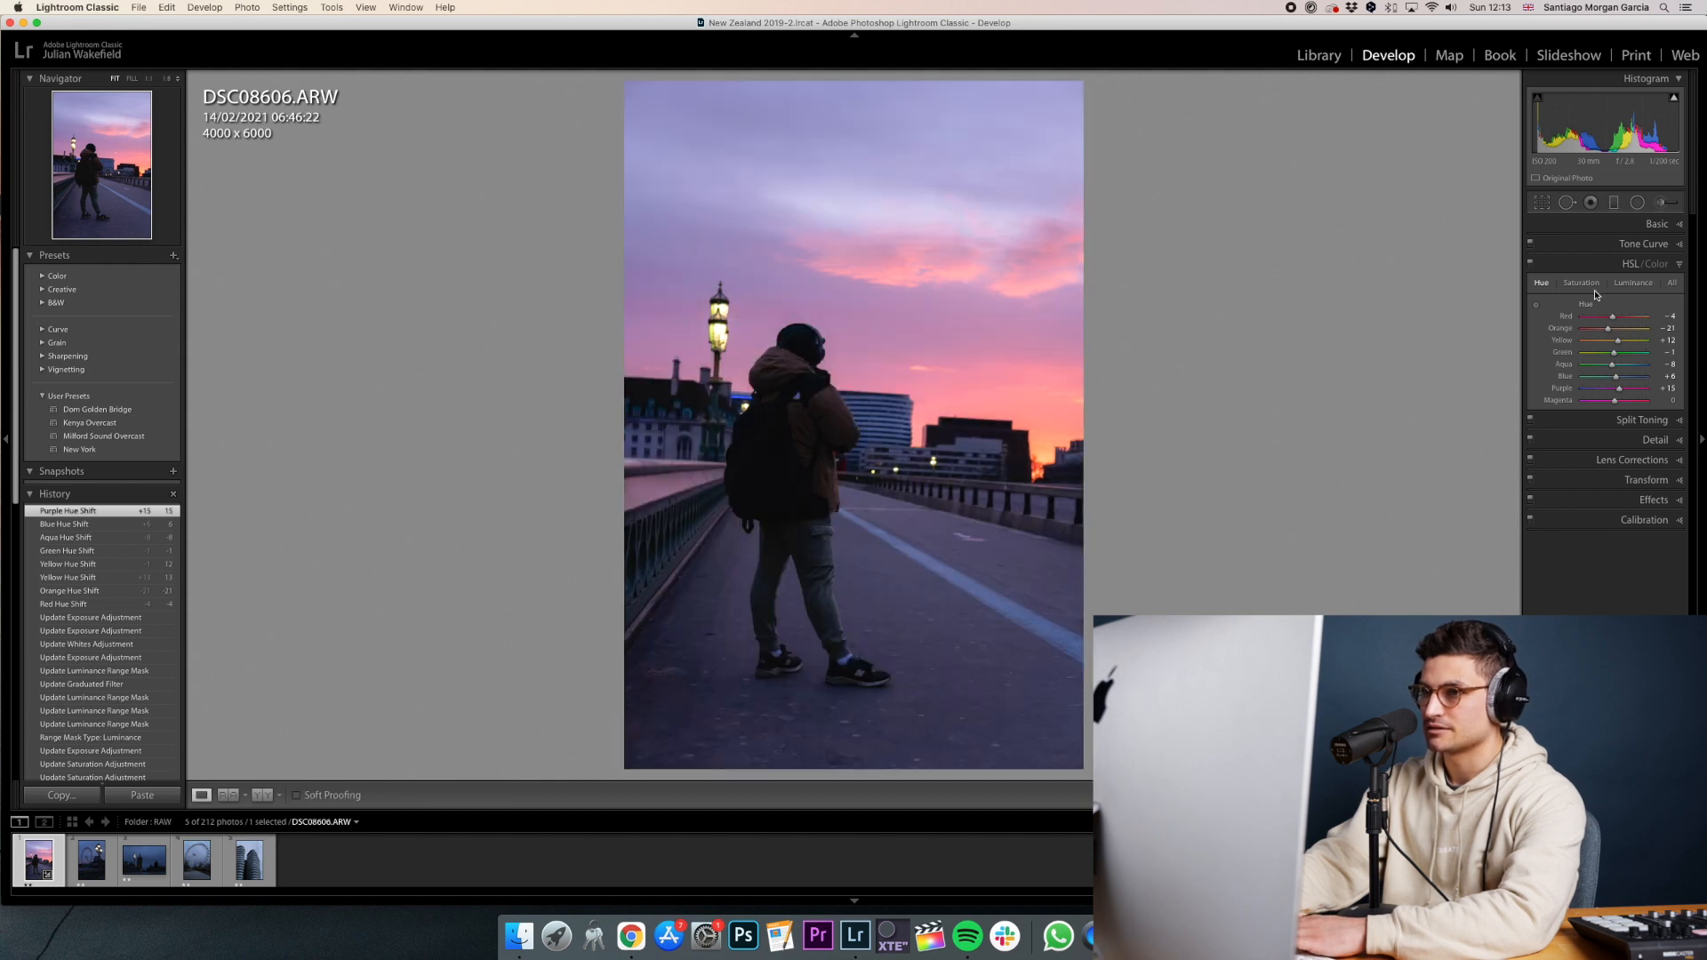
pyautogui.moveTo(1621, 388); pyautogui.dragTo(1618, 389)
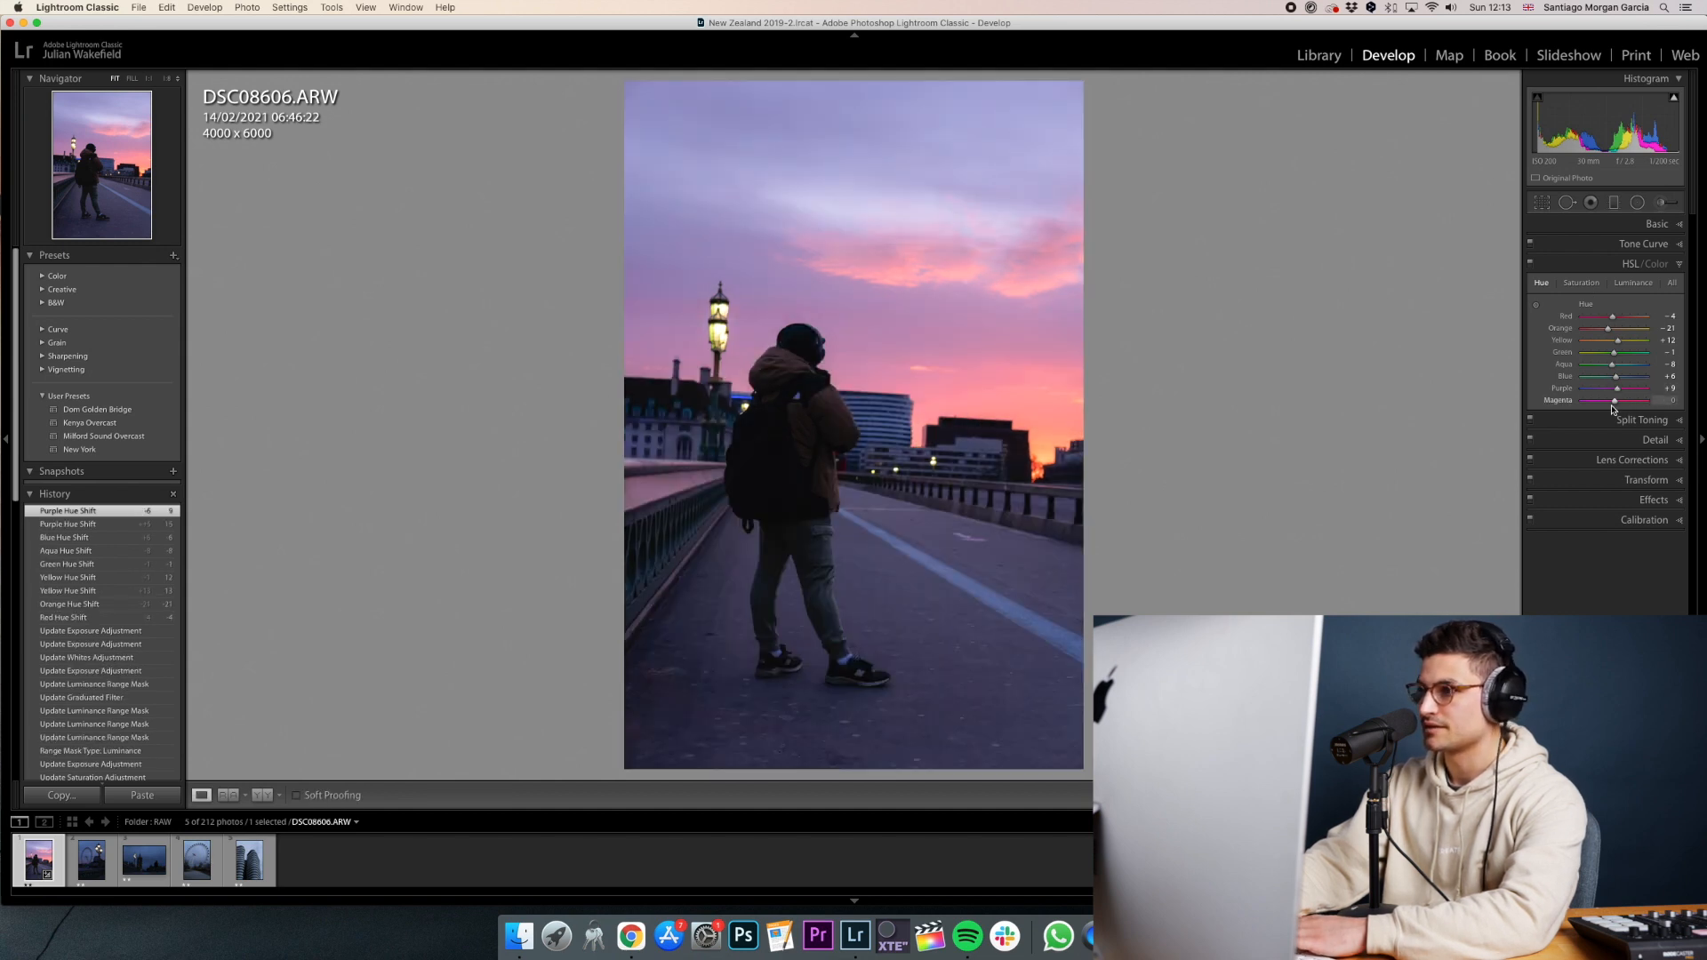
# Lower the Blue saturation to −43 and compare the result with the unedited photo.
pyautogui.click(1589, 282)
pyautogui.moveTo(1603, 383); pyautogui.dragTo(1610, 383)
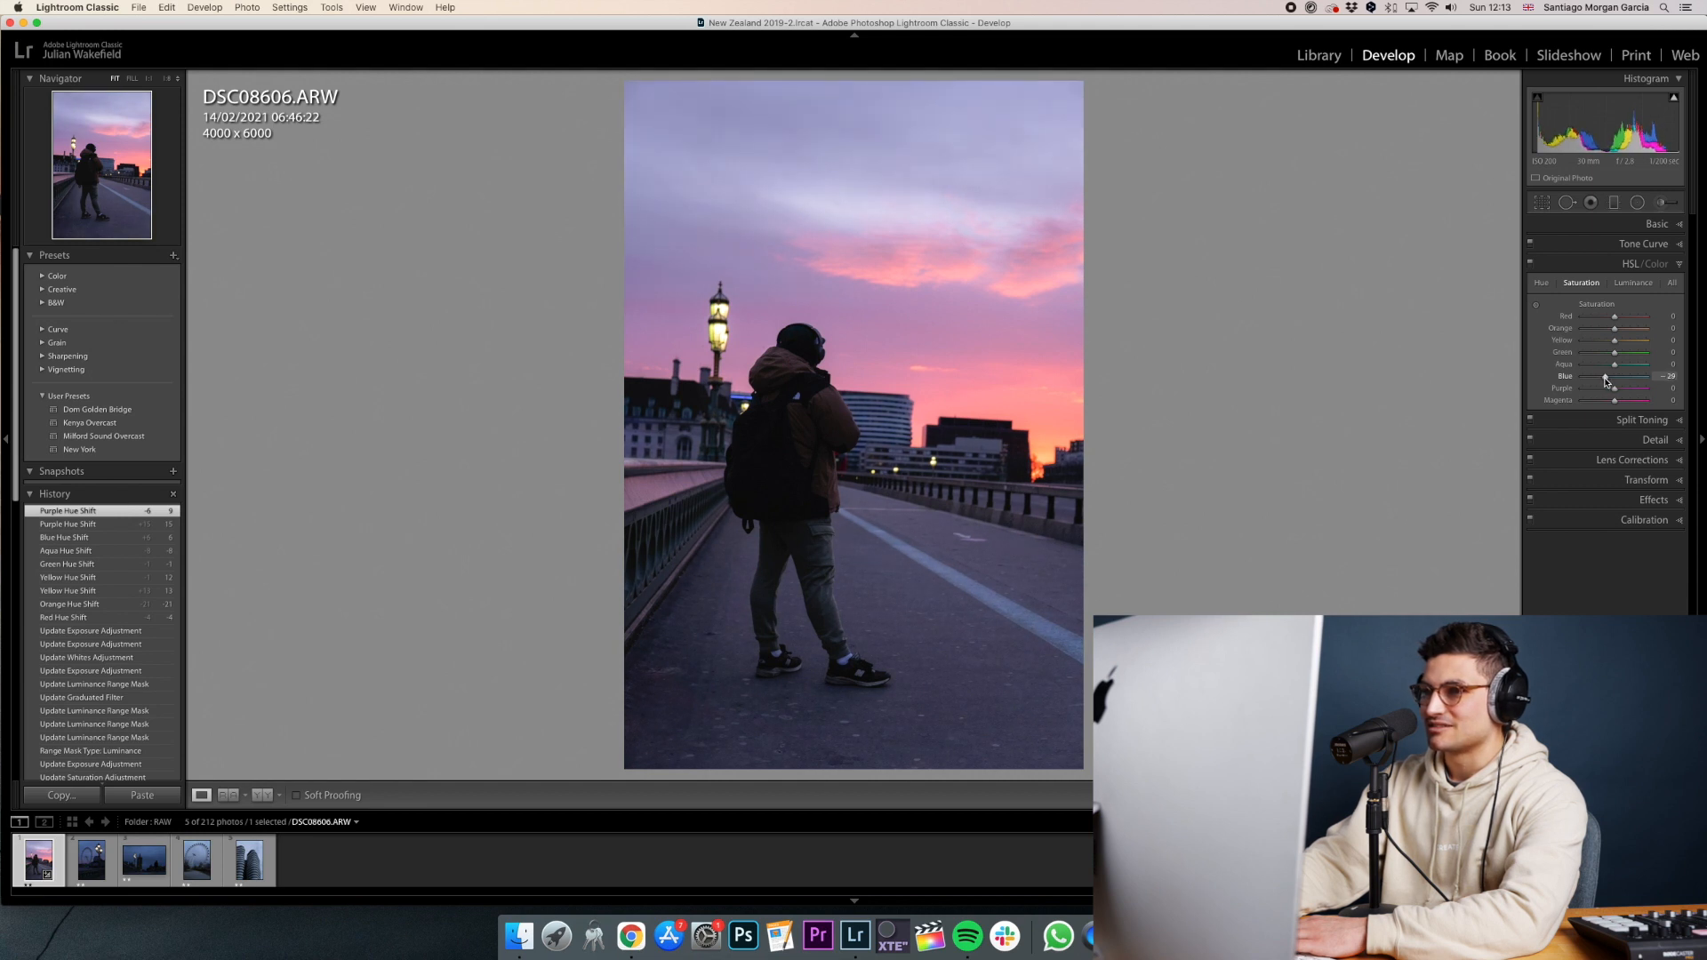
pyautogui.moveTo(1605, 382)
pyautogui.mouseDown()
pyautogui.moveTo(1515, 377)
pyautogui.moveTo(1600, 377)
pyautogui.mouseUp()
pyautogui.press('\\')
pyautogui.press('\\')
pyautogui.press('\\')
pyautogui.press('\\')
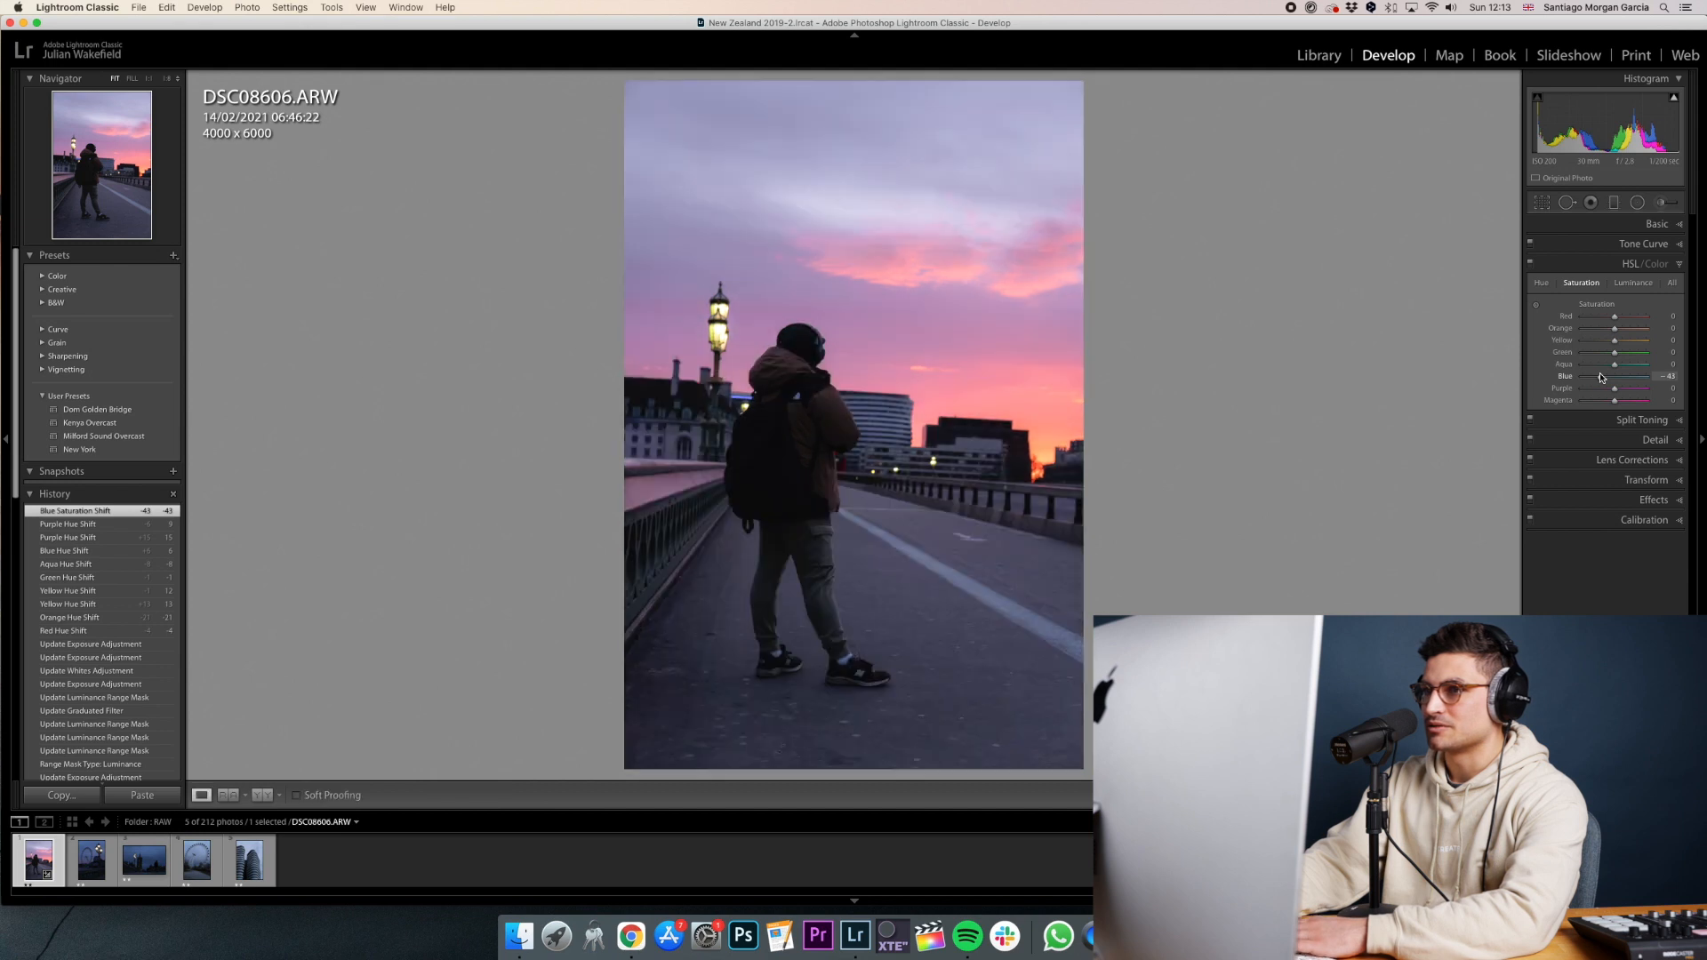
# Set the HSL saturation of Green to −34, Yellow to +21 and Orange to +15, comparing with the unedited photo.
pyautogui.moveTo(1599, 356); pyautogui.dragTo(1619, 334)
pyautogui.press('\\')
pyautogui.press('\\')
pyautogui.press('\\')
pyautogui.press('\\')
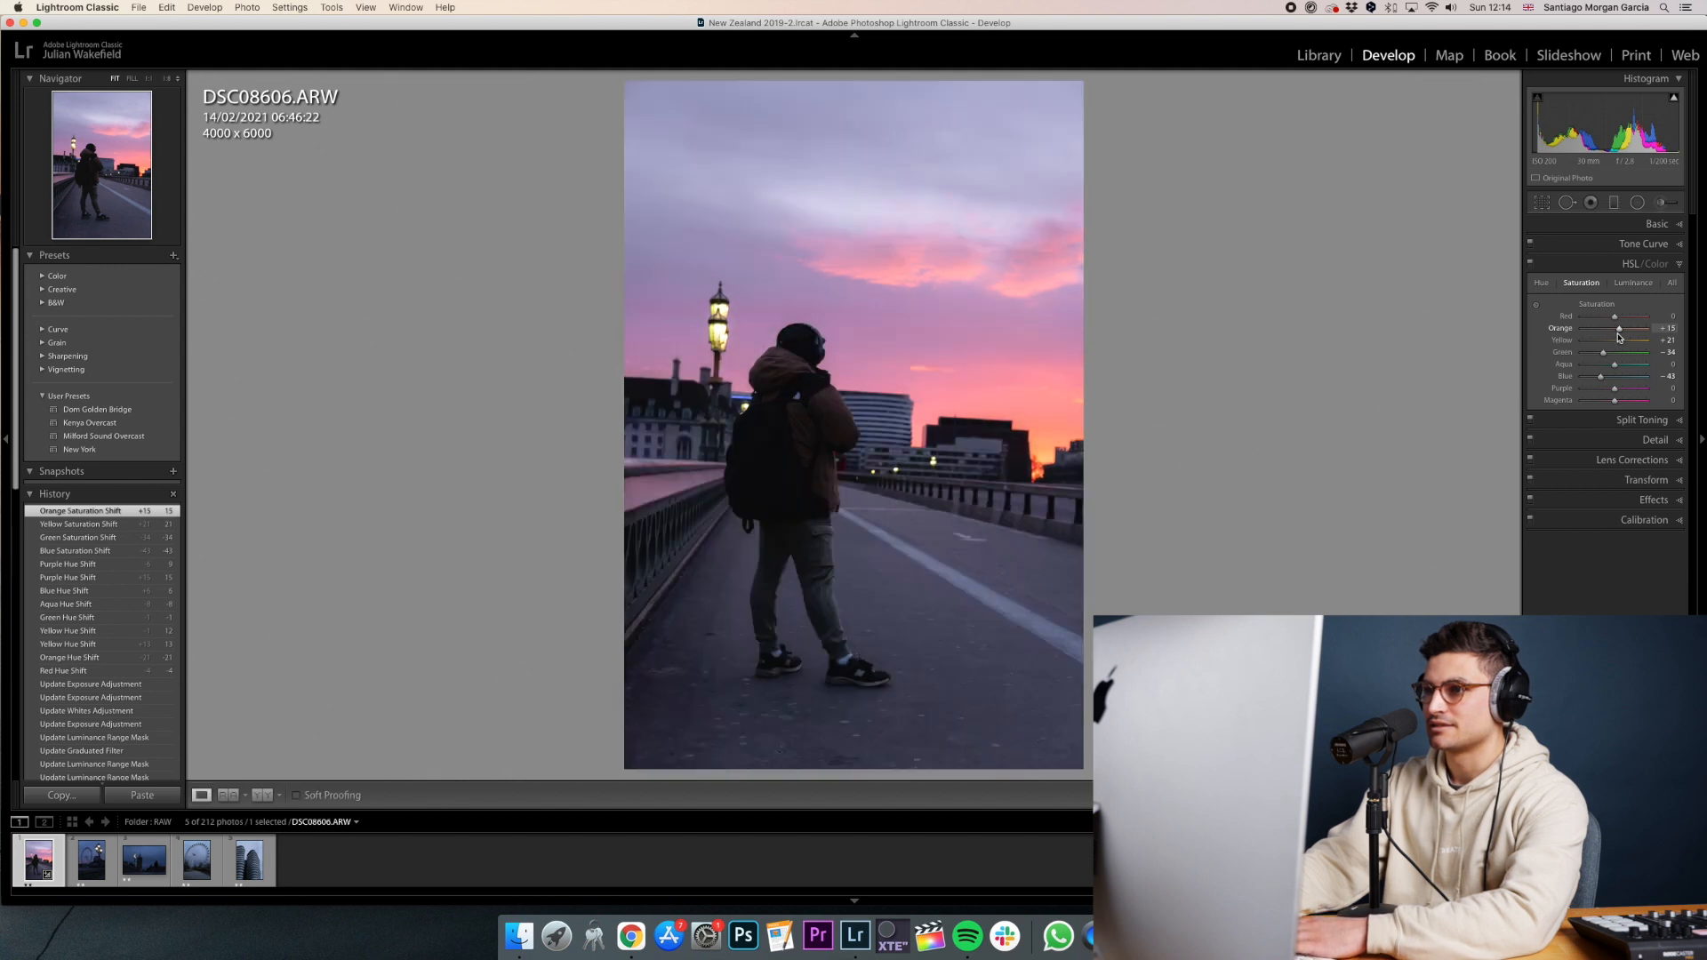
pyautogui.press('\\')
pyautogui.press('\\')
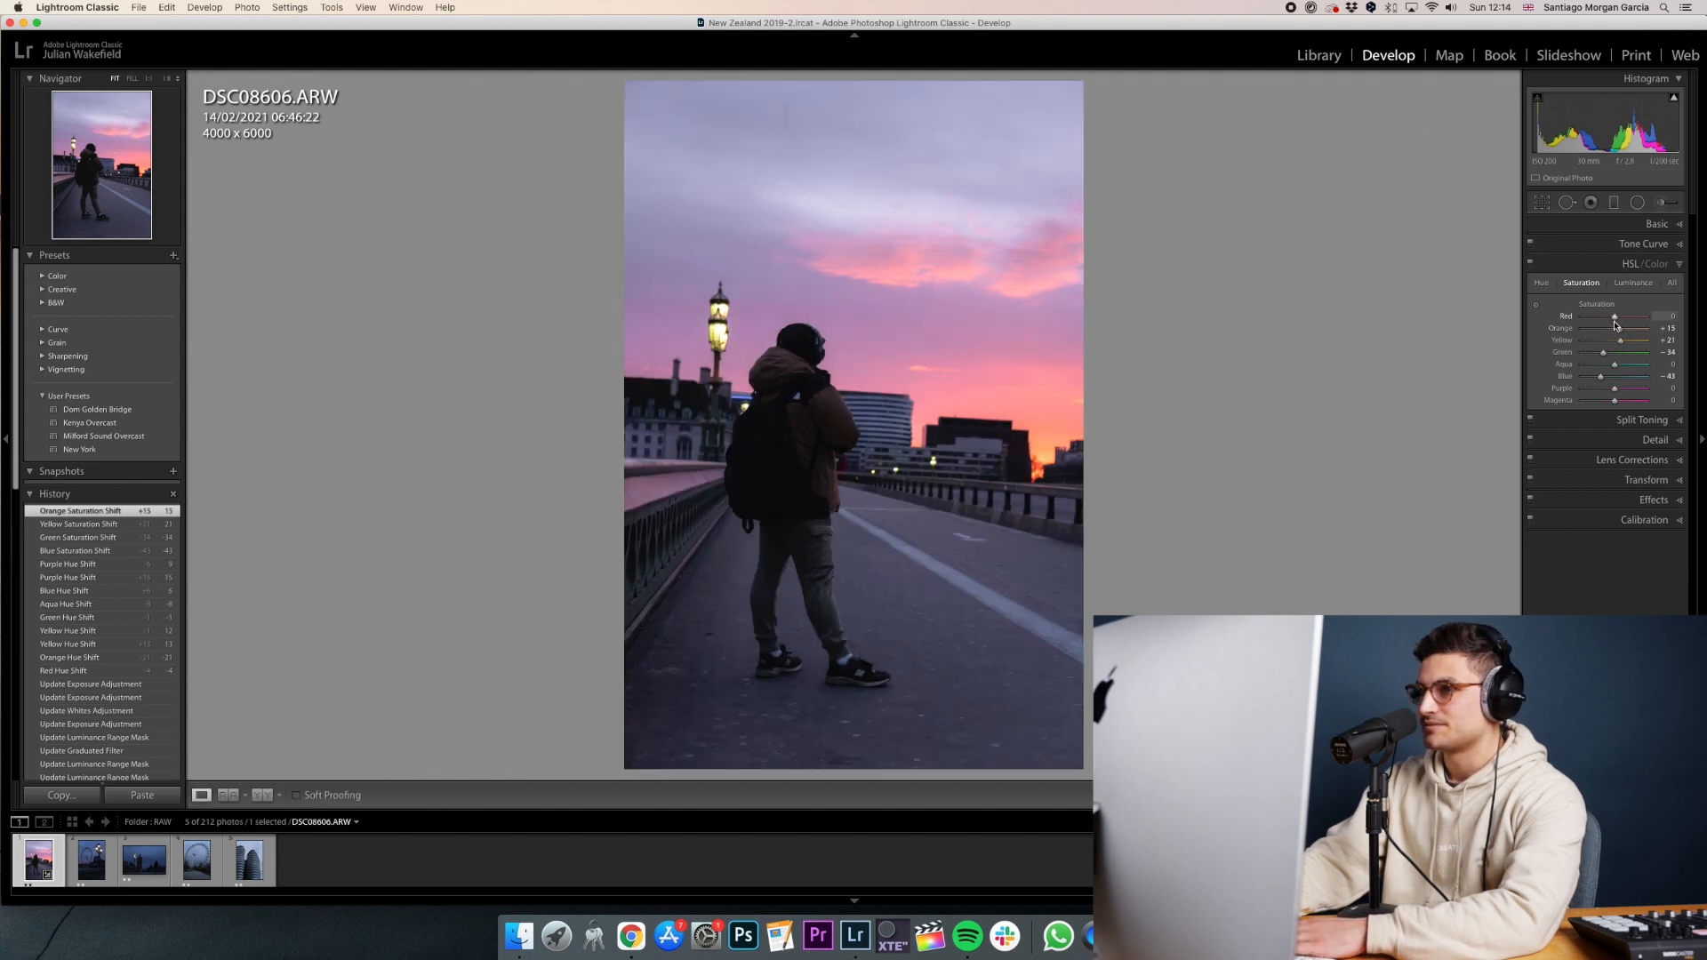
# Set the HSL saturation of Red to +14, Aqua to +10 and Blue to −56, checking against the unedited photo.
pyautogui.moveTo(1594, 318); pyautogui.dragTo(1618, 323)
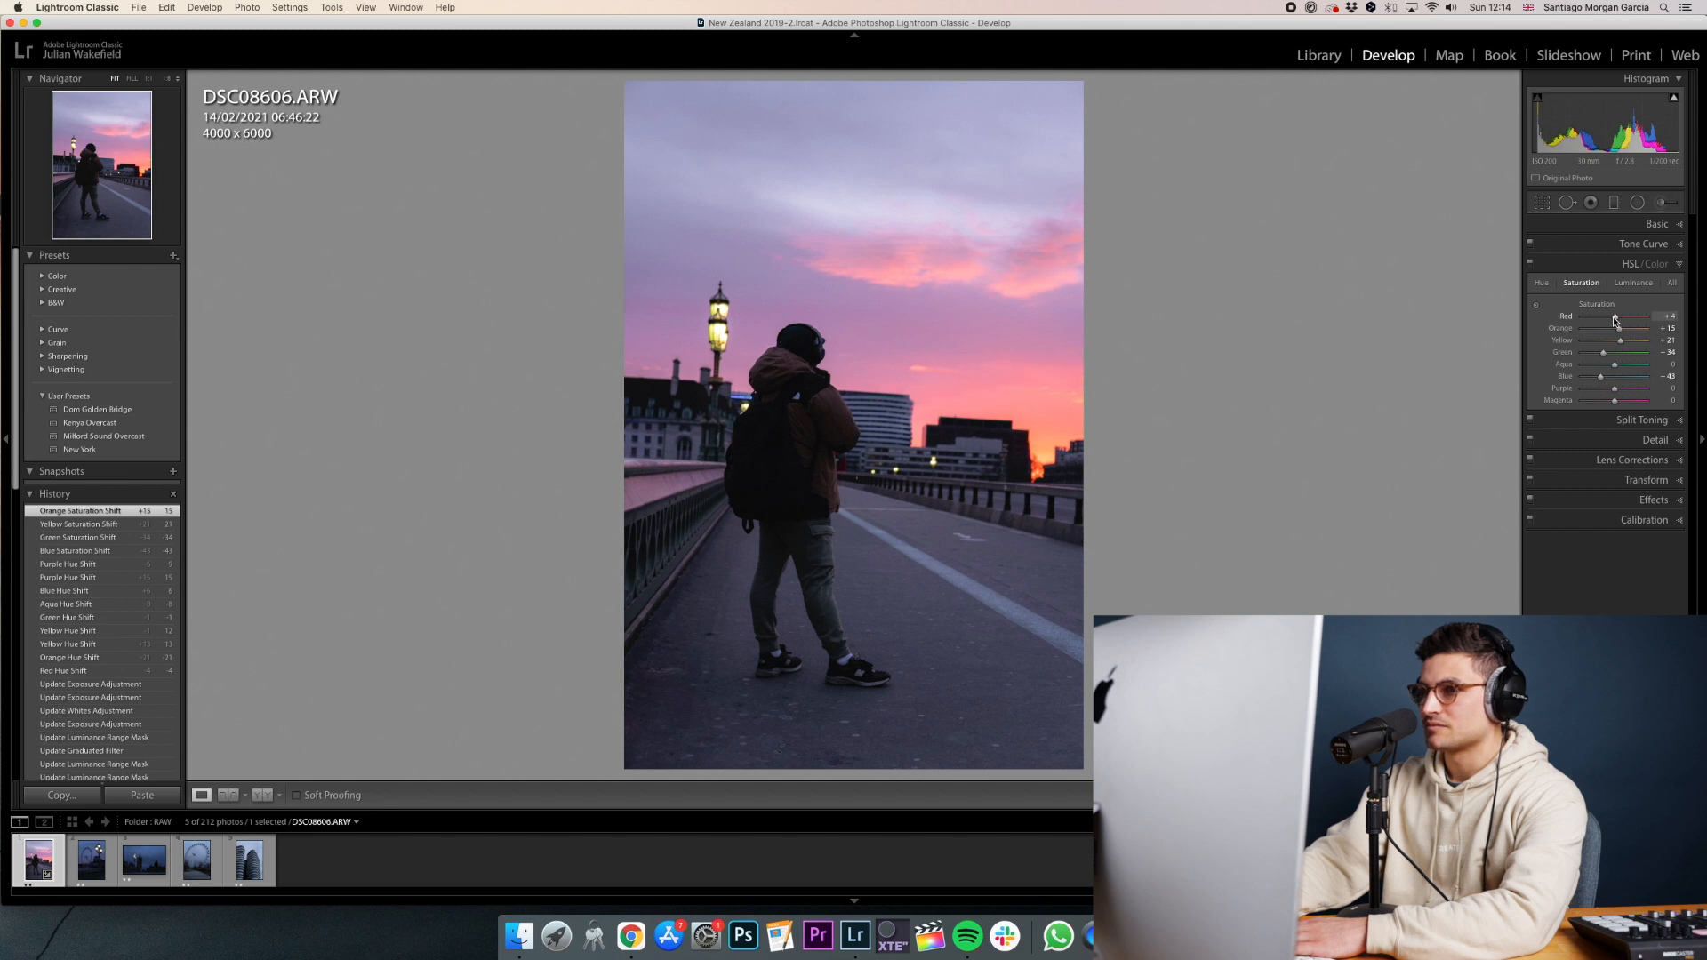
pyautogui.moveTo(1618, 321); pyautogui.dragTo(1617, 321)
pyautogui.press('\\')
pyautogui.press('\\')
pyautogui.moveTo(1611, 384)
pyautogui.mouseDown()
pyautogui.moveTo(1639, 369)
pyautogui.moveTo(1606, 385)
pyautogui.mouseUp()
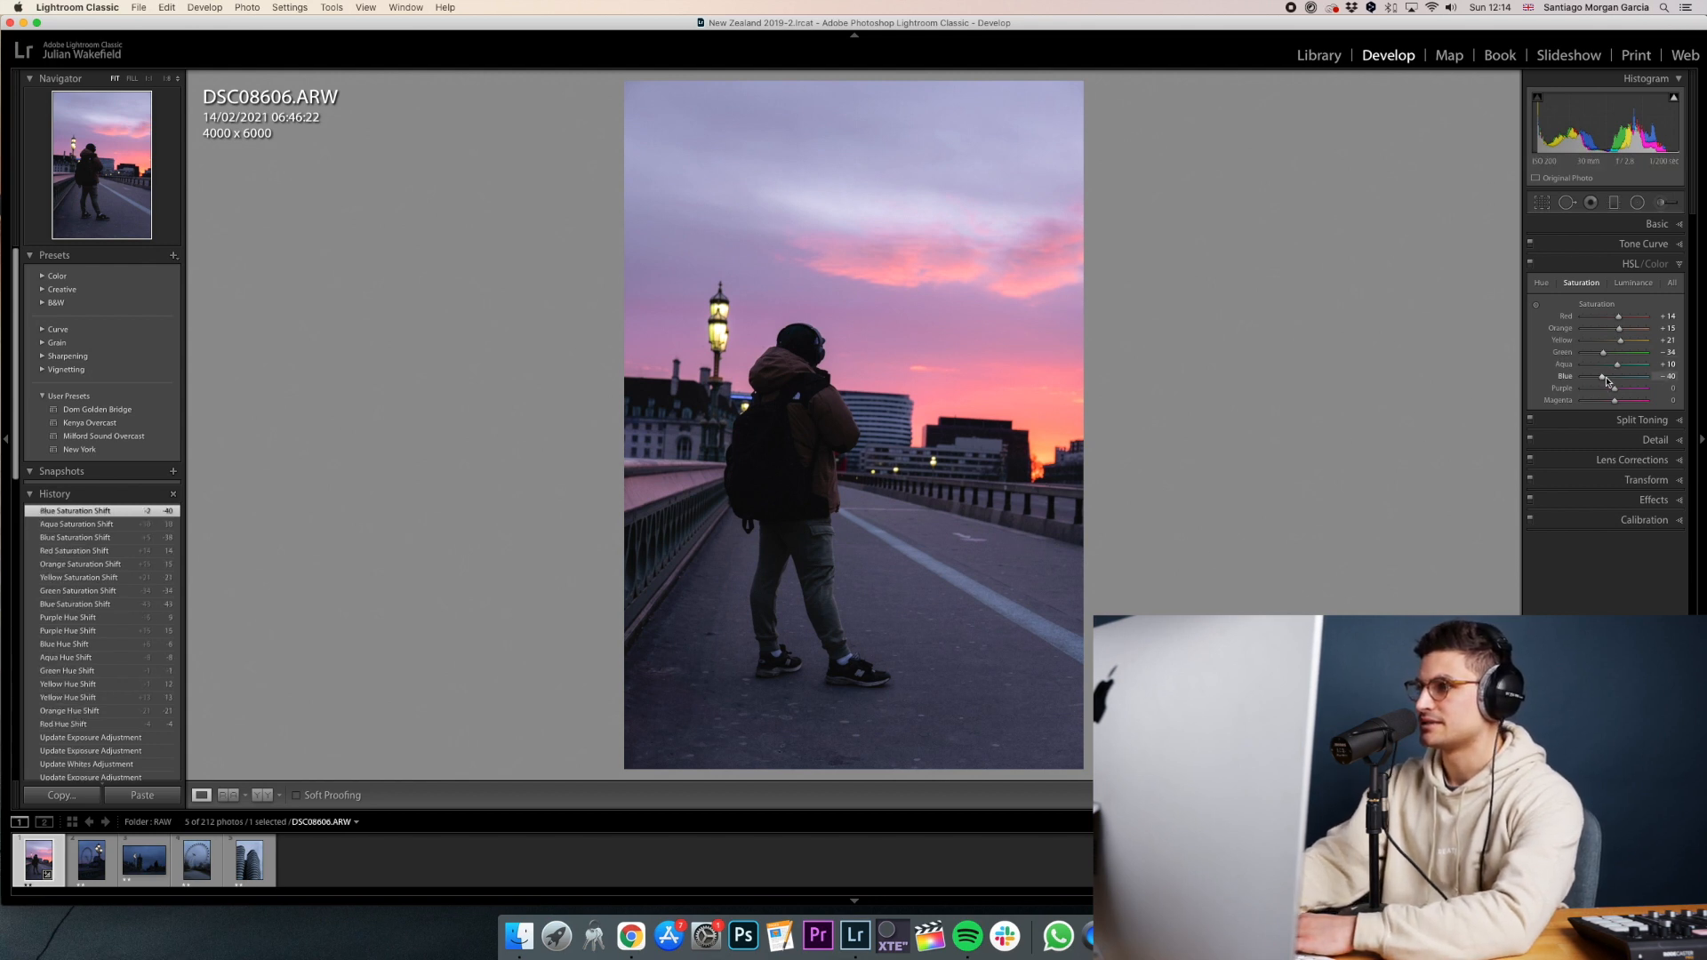
pyautogui.moveTo(1602, 376); pyautogui.dragTo(1597, 381)
# Raise the existing sky graduated filter's Saturation to 17, close it and compare the photo with its unedited version.
pyautogui.press('m')
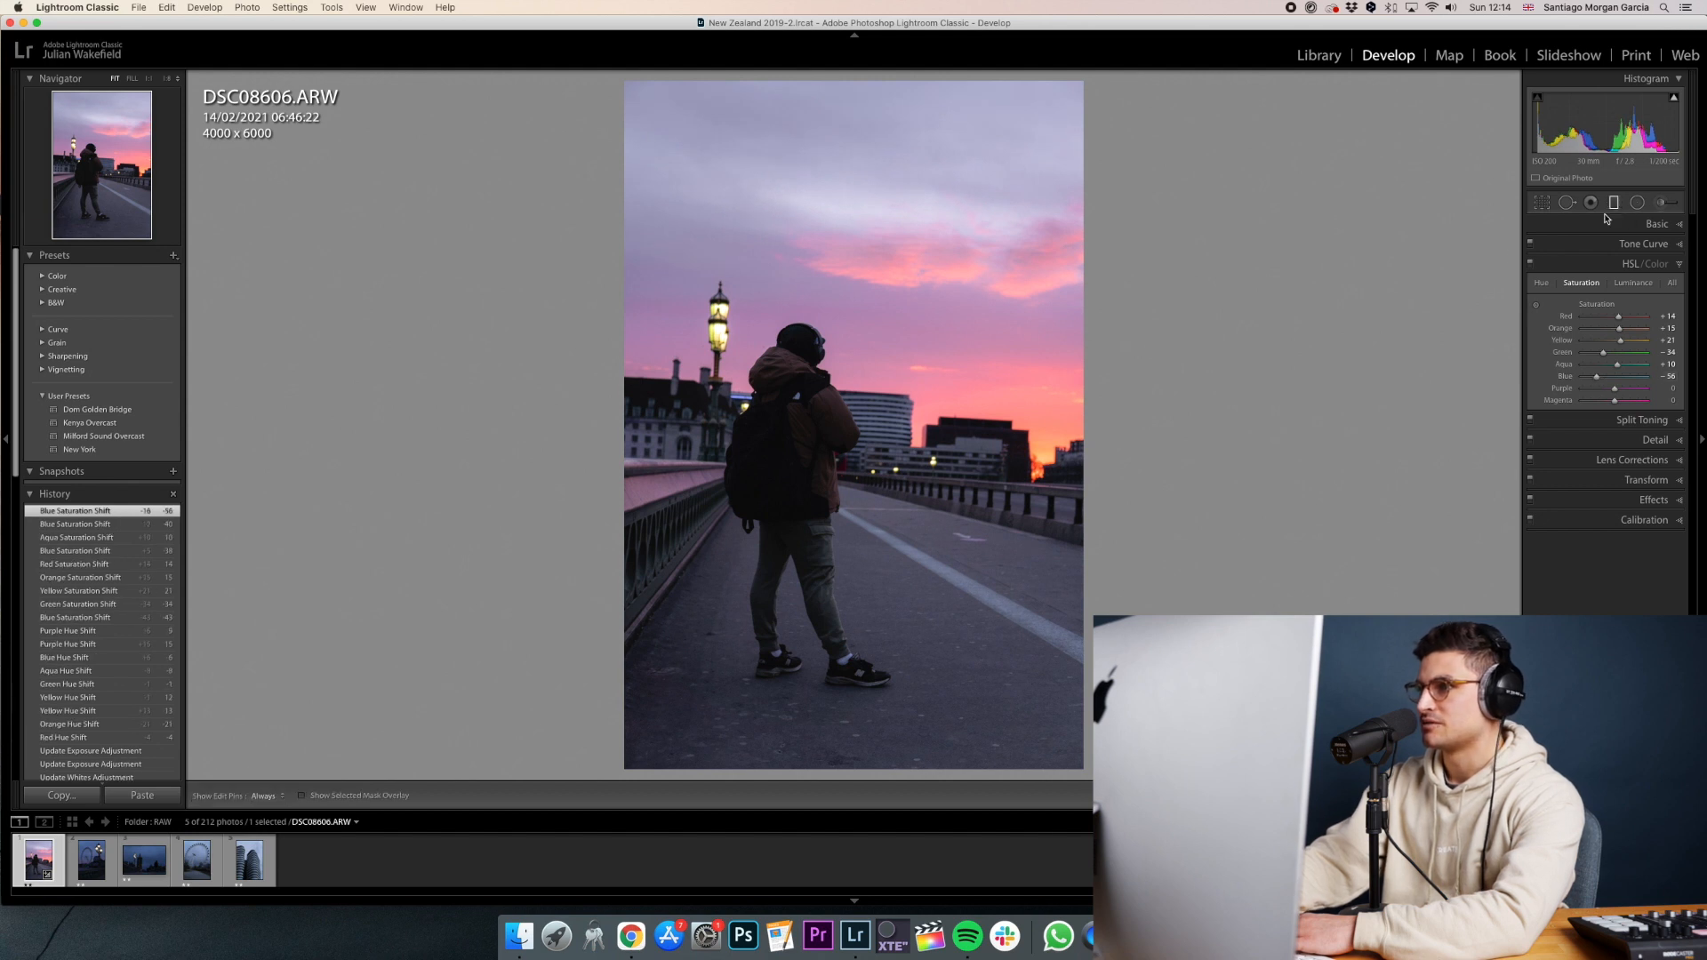
pyautogui.click(847, 378)
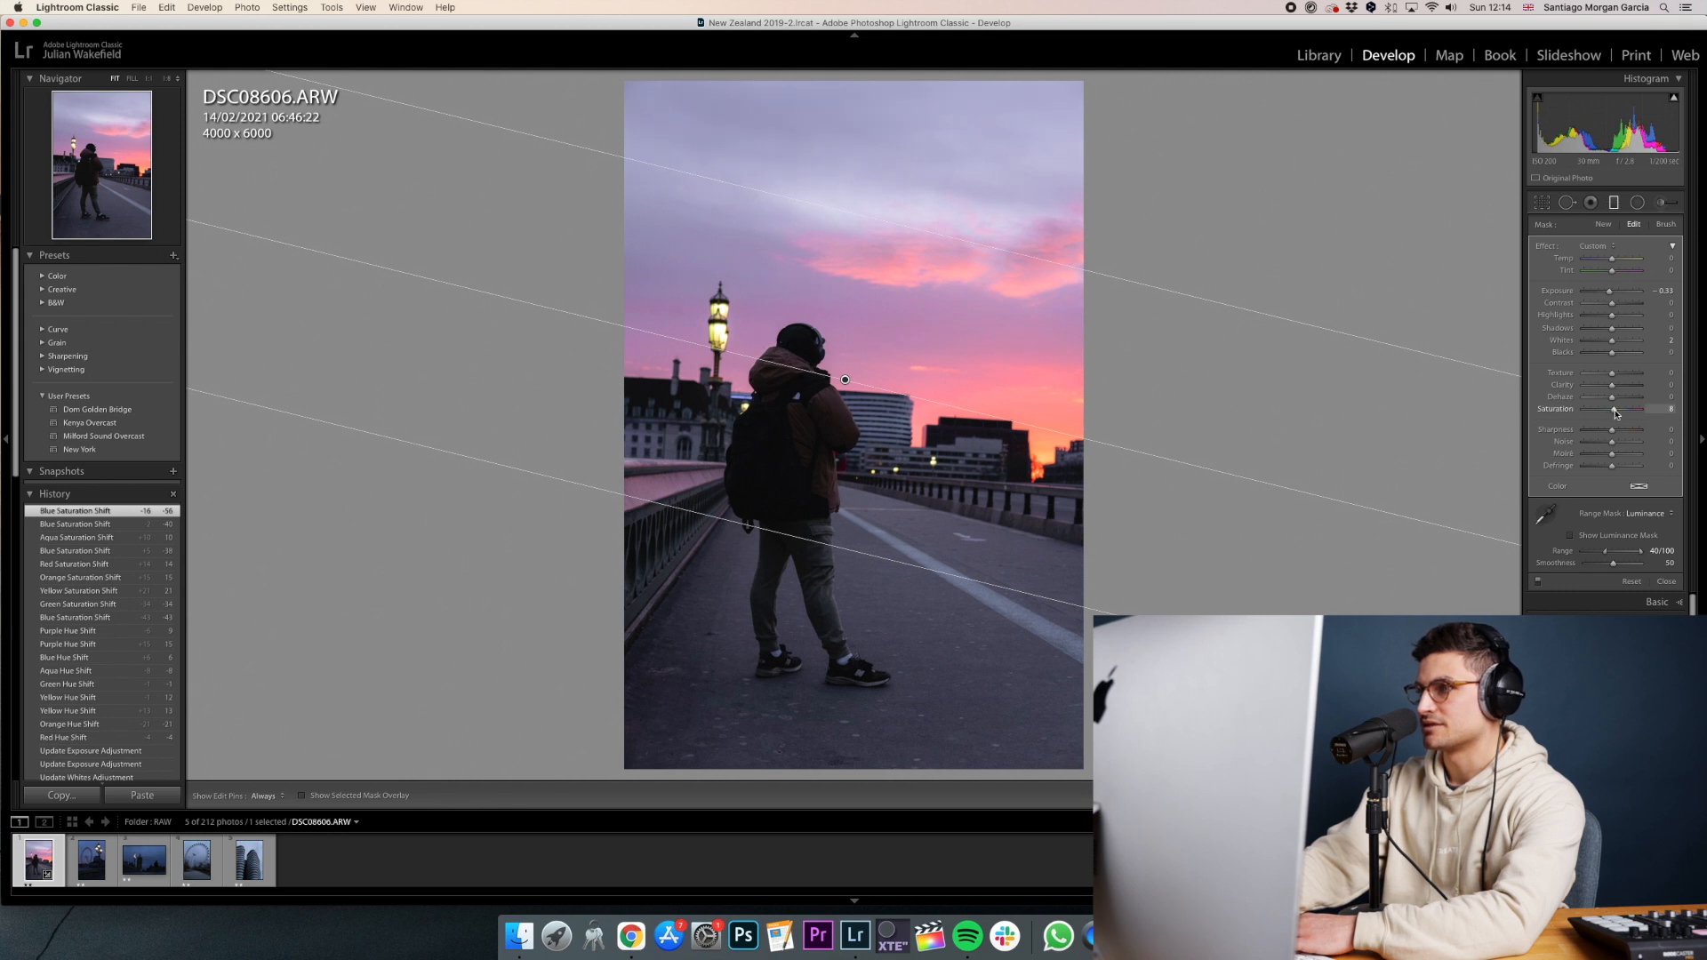
pyautogui.moveTo(1616, 413); pyautogui.dragTo(1614, 414)
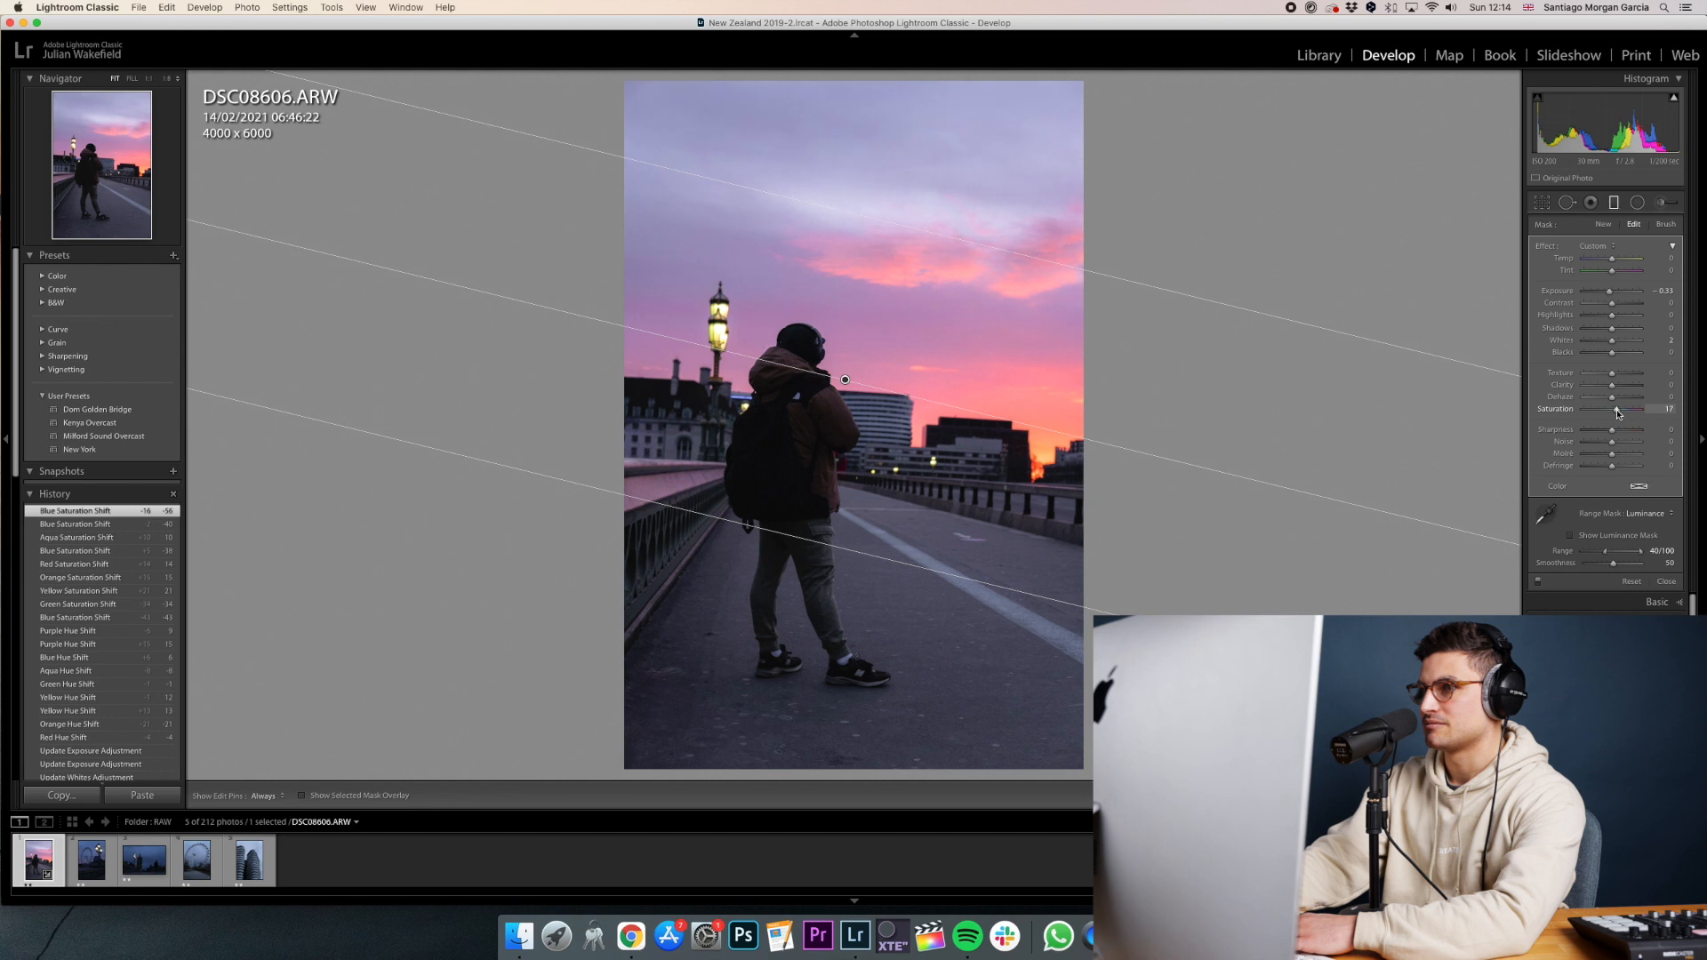
pyautogui.moveTo(1617, 412); pyautogui.dragTo(1617, 412)
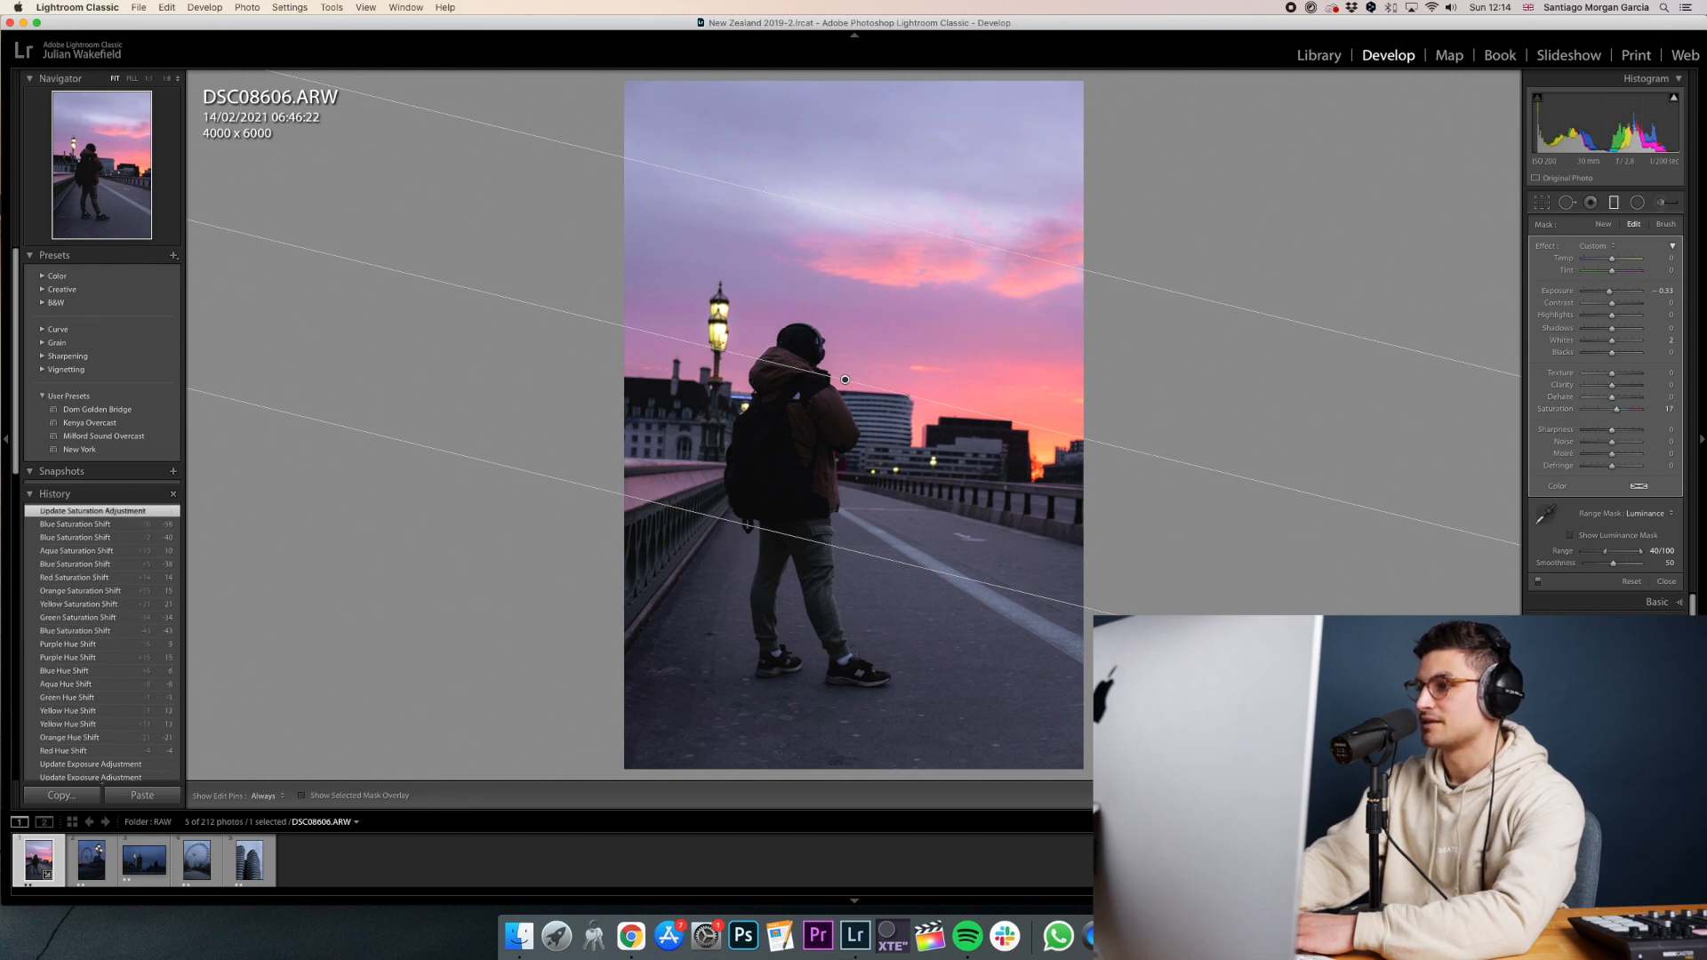
pyautogui.press('m')
pyautogui.press('\\')
pyautogui.press('\\')
pyautogui.press('\\')
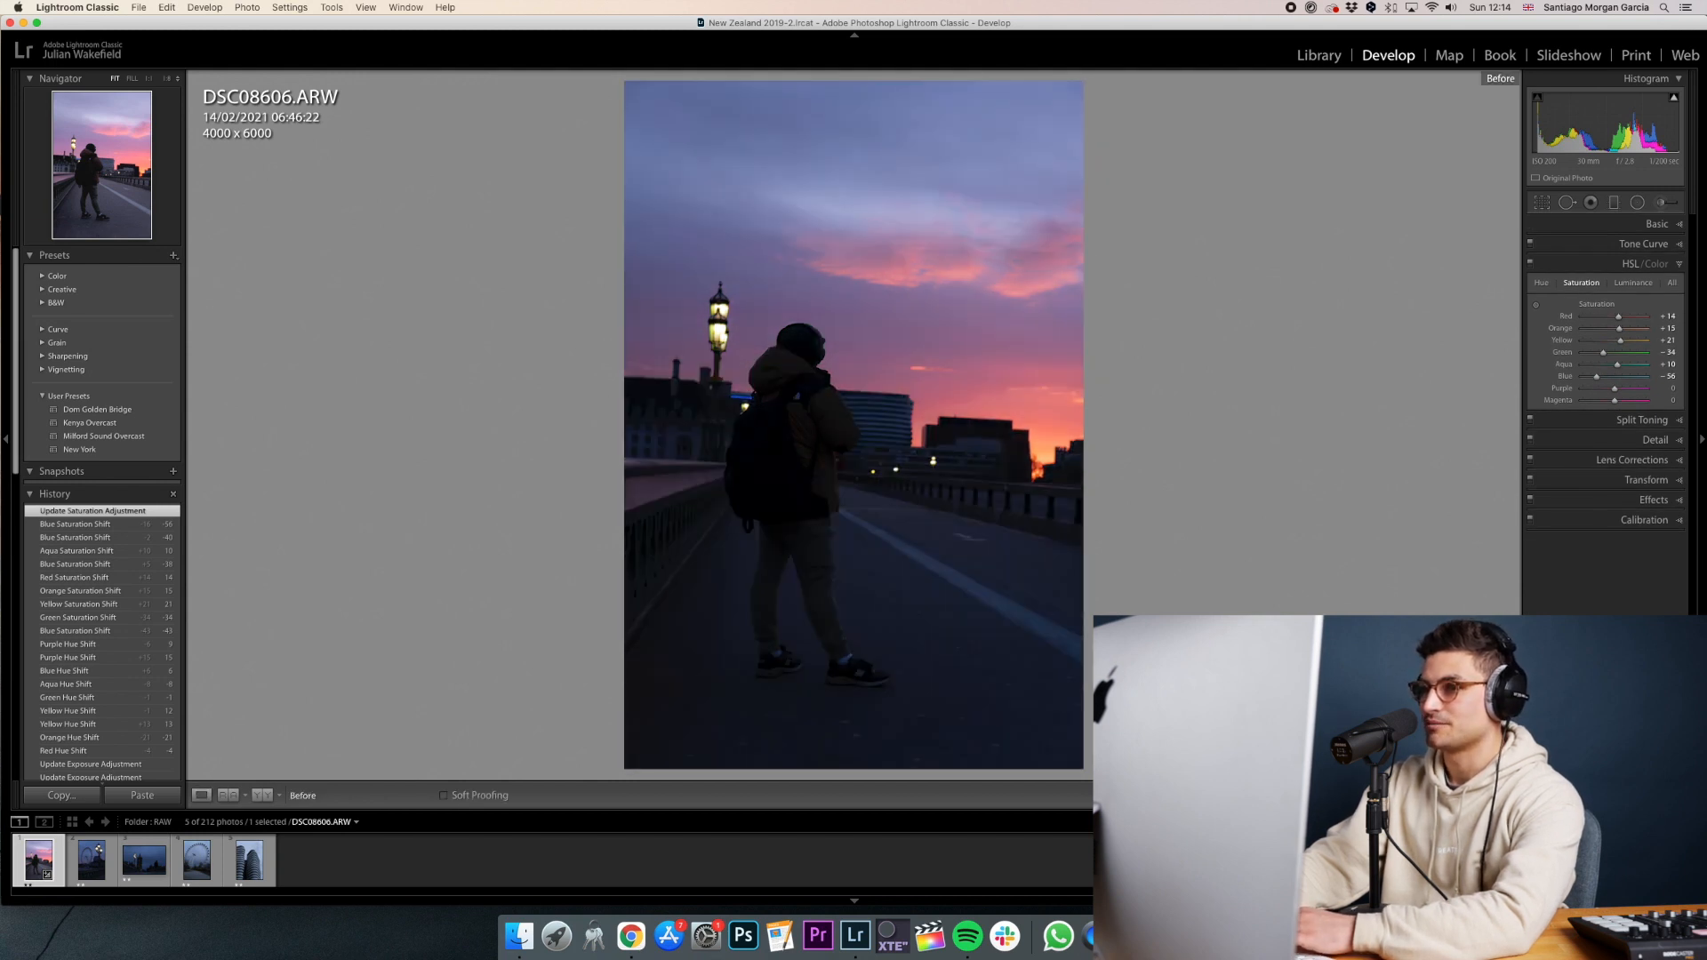
pyautogui.press('\\')
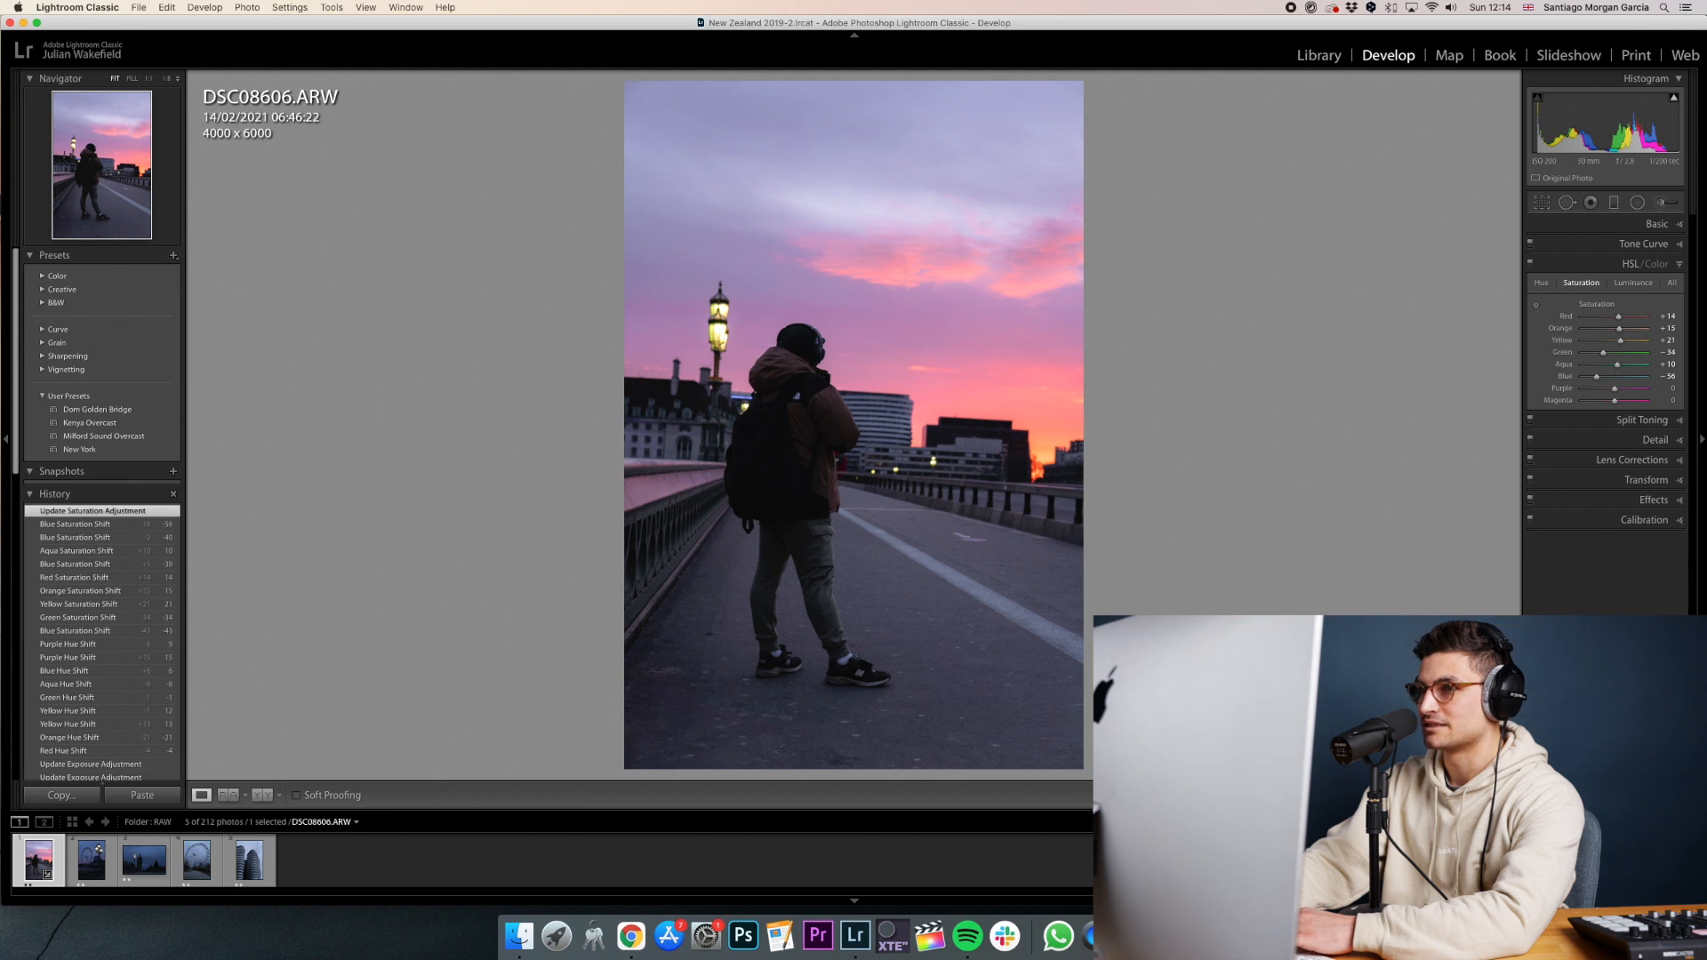
# Set the Blue saturation to −44 and the Blue luminance to +11.
pyautogui.moveTo(1596, 376); pyautogui.dragTo(1617, 382)
pyautogui.click(1633, 282)
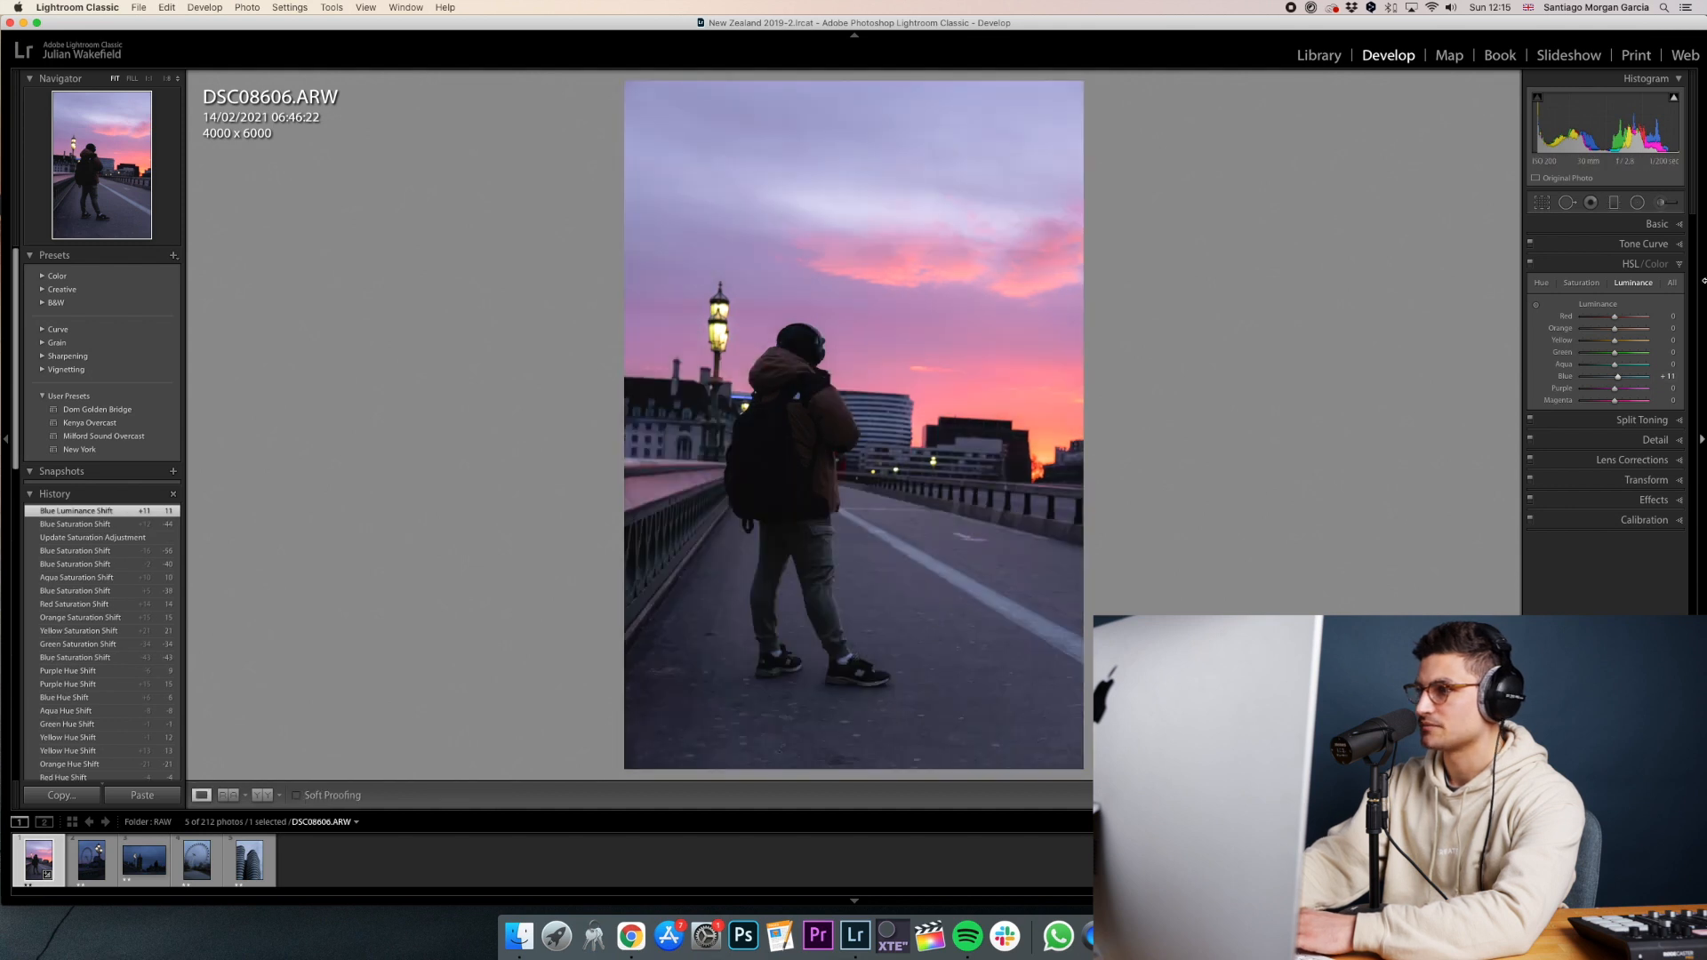
# Add a second graduated filter over the upper sky with Saturation 44, a cooler Temp and a greener Tint.
pyautogui.press('m')
pyautogui.moveTo(826, 131); pyautogui.dragTo(829, 297)
pyautogui.doubleClick(1623, 409)
pyautogui.moveTo(1612, 410); pyautogui.dragTo(1622, 412)
pyautogui.moveTo(1612, 258); pyautogui.dragTo(1613, 271)
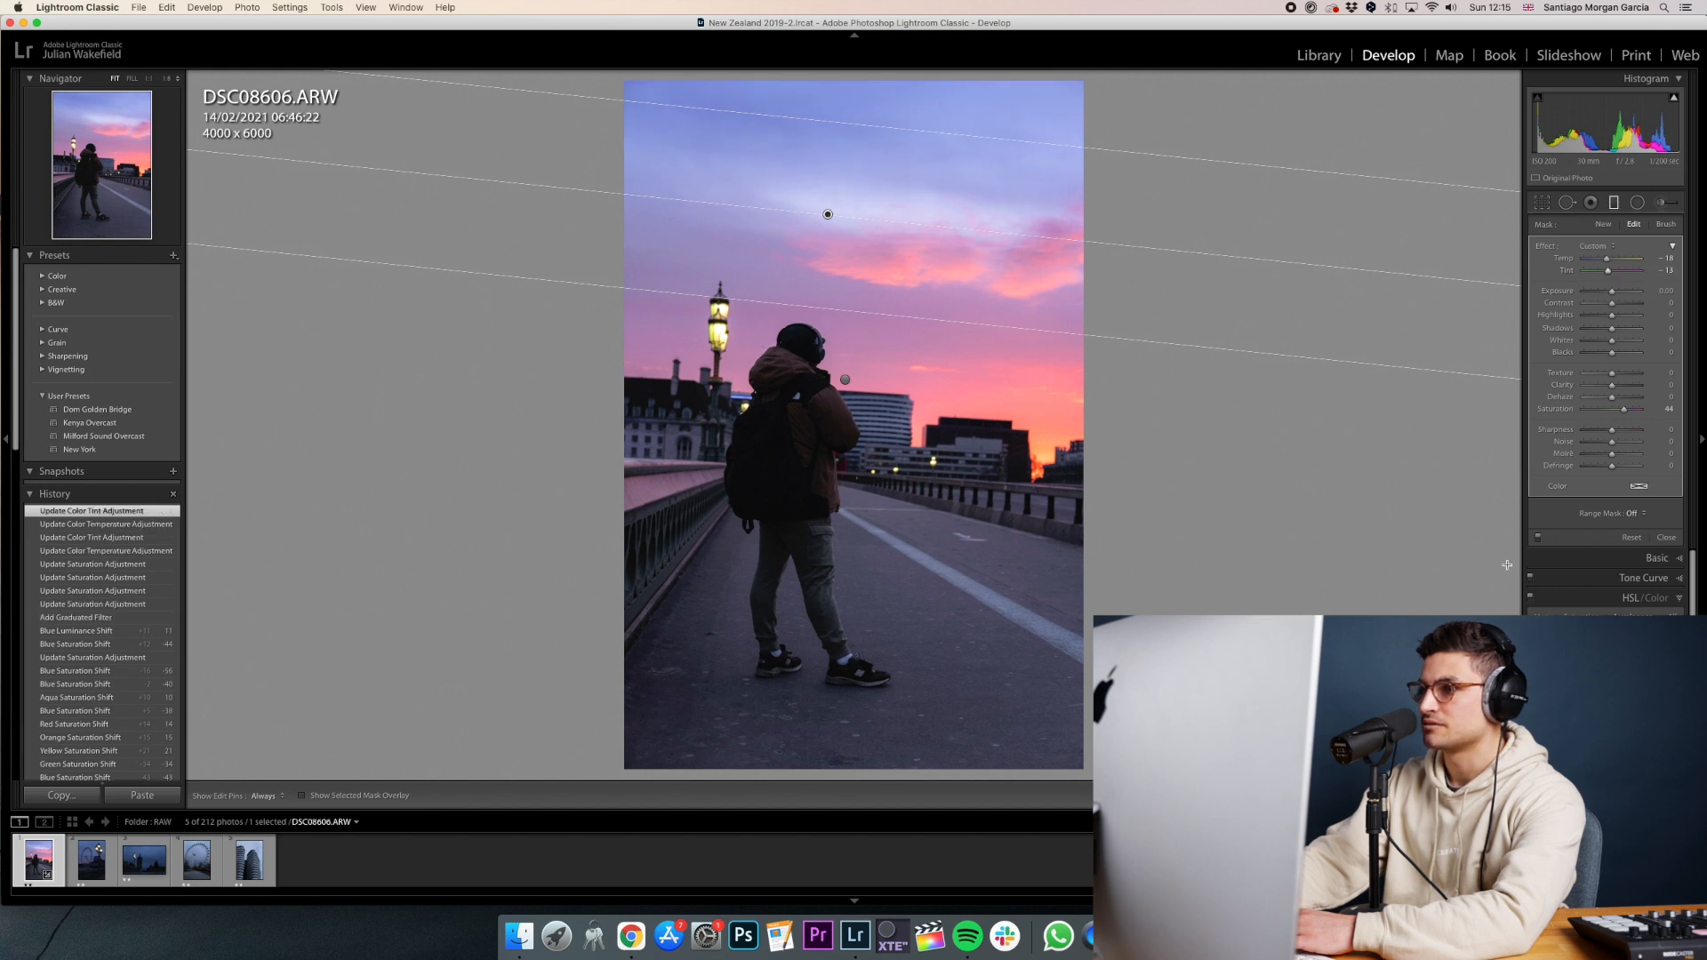
# Toggle the graduated filters off and on to compare, and reduce the upper-sky filter's Saturation to 14.
pyautogui.click(1538, 537)
pyautogui.click(1538, 537)
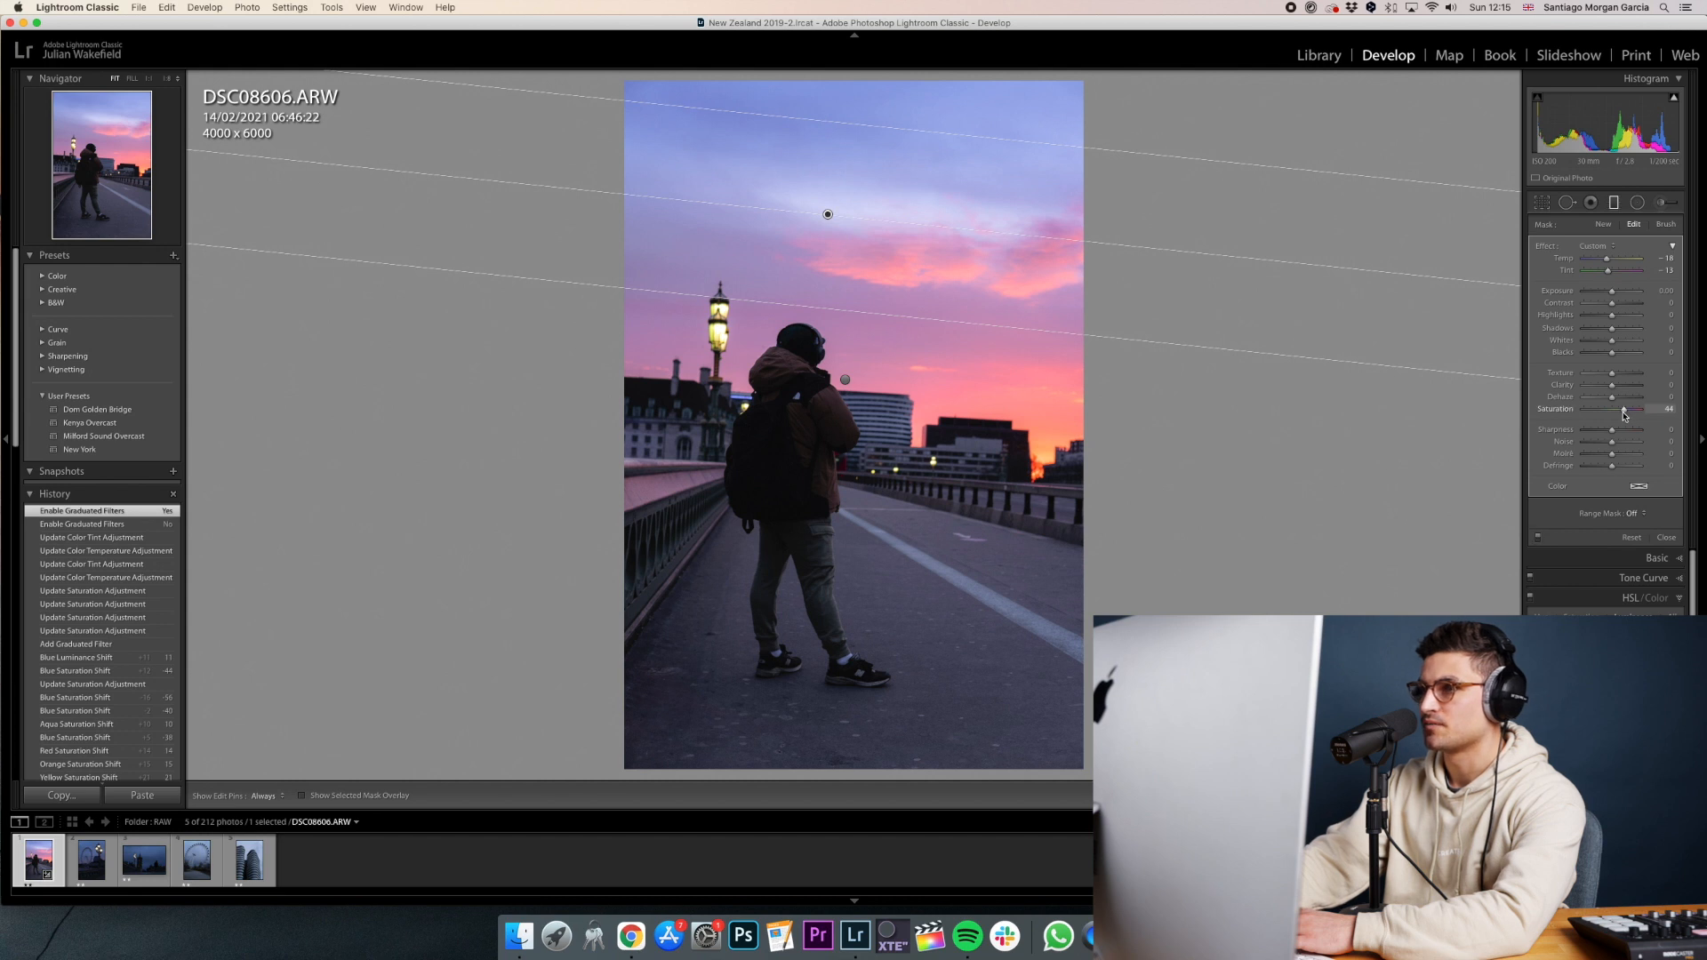
pyautogui.moveTo(1618, 411); pyautogui.dragTo(1615, 412)
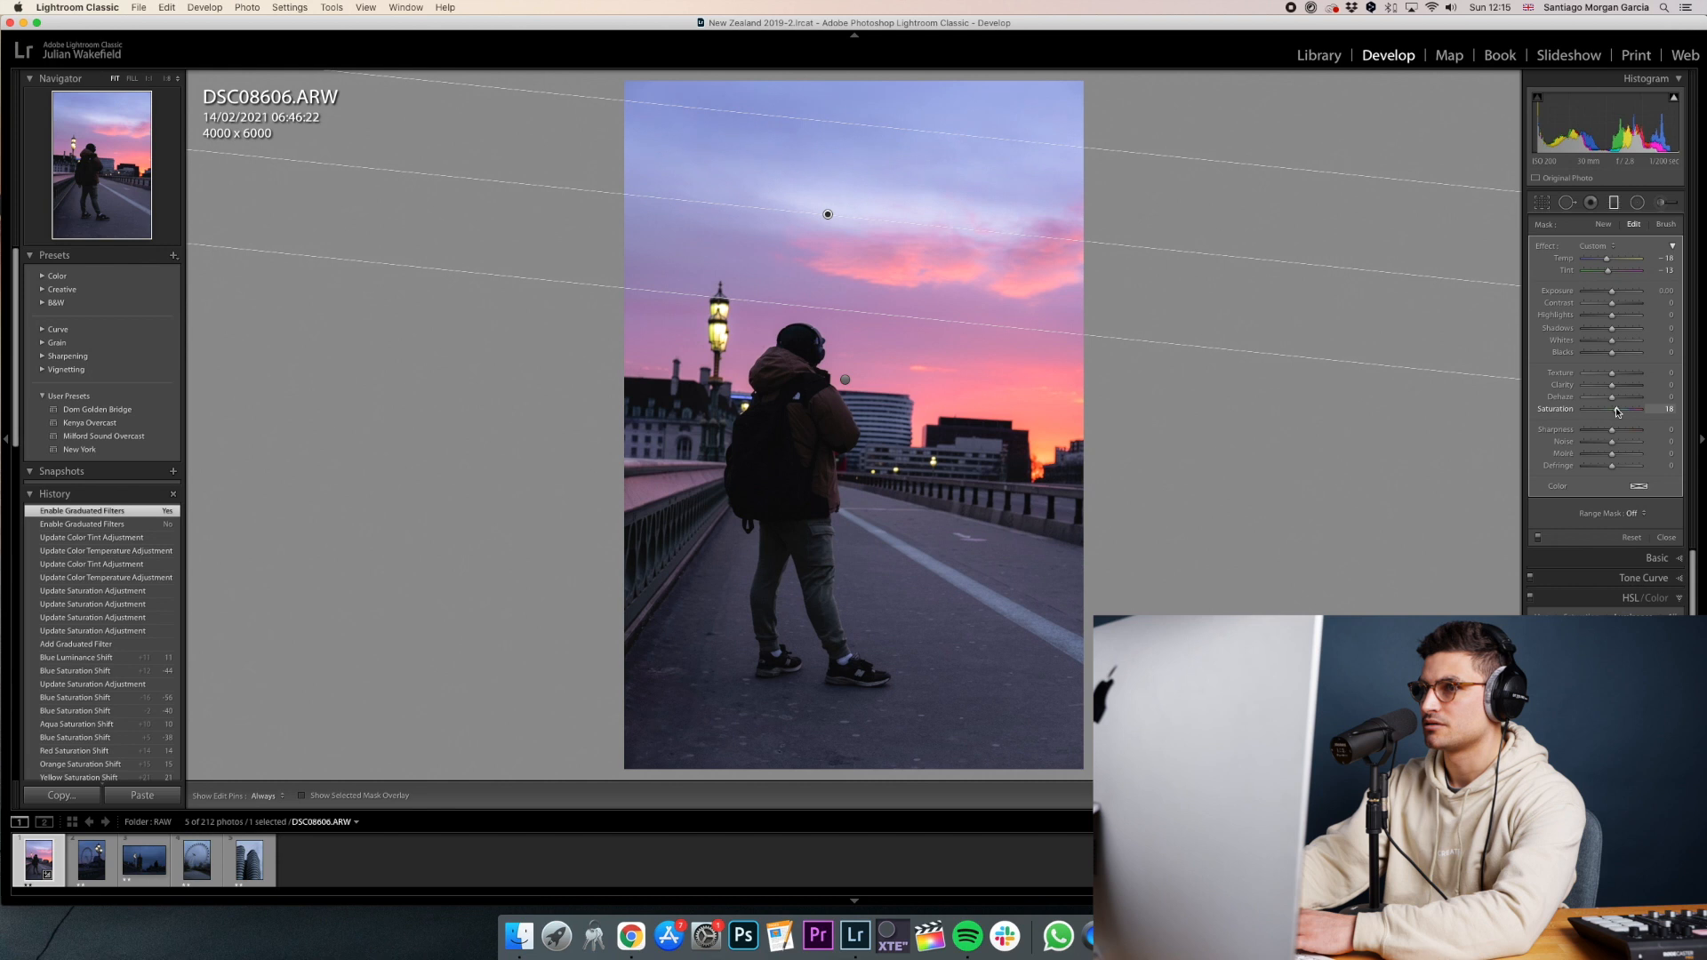
# Compare the sky with the graduated filters off and on, first from the upper-sky filter and then from the luminance-masked horizon filter.
pyautogui.click(1538, 538)
pyautogui.click(1538, 538)
pyautogui.click(1538, 538)
pyautogui.click(1538, 538)
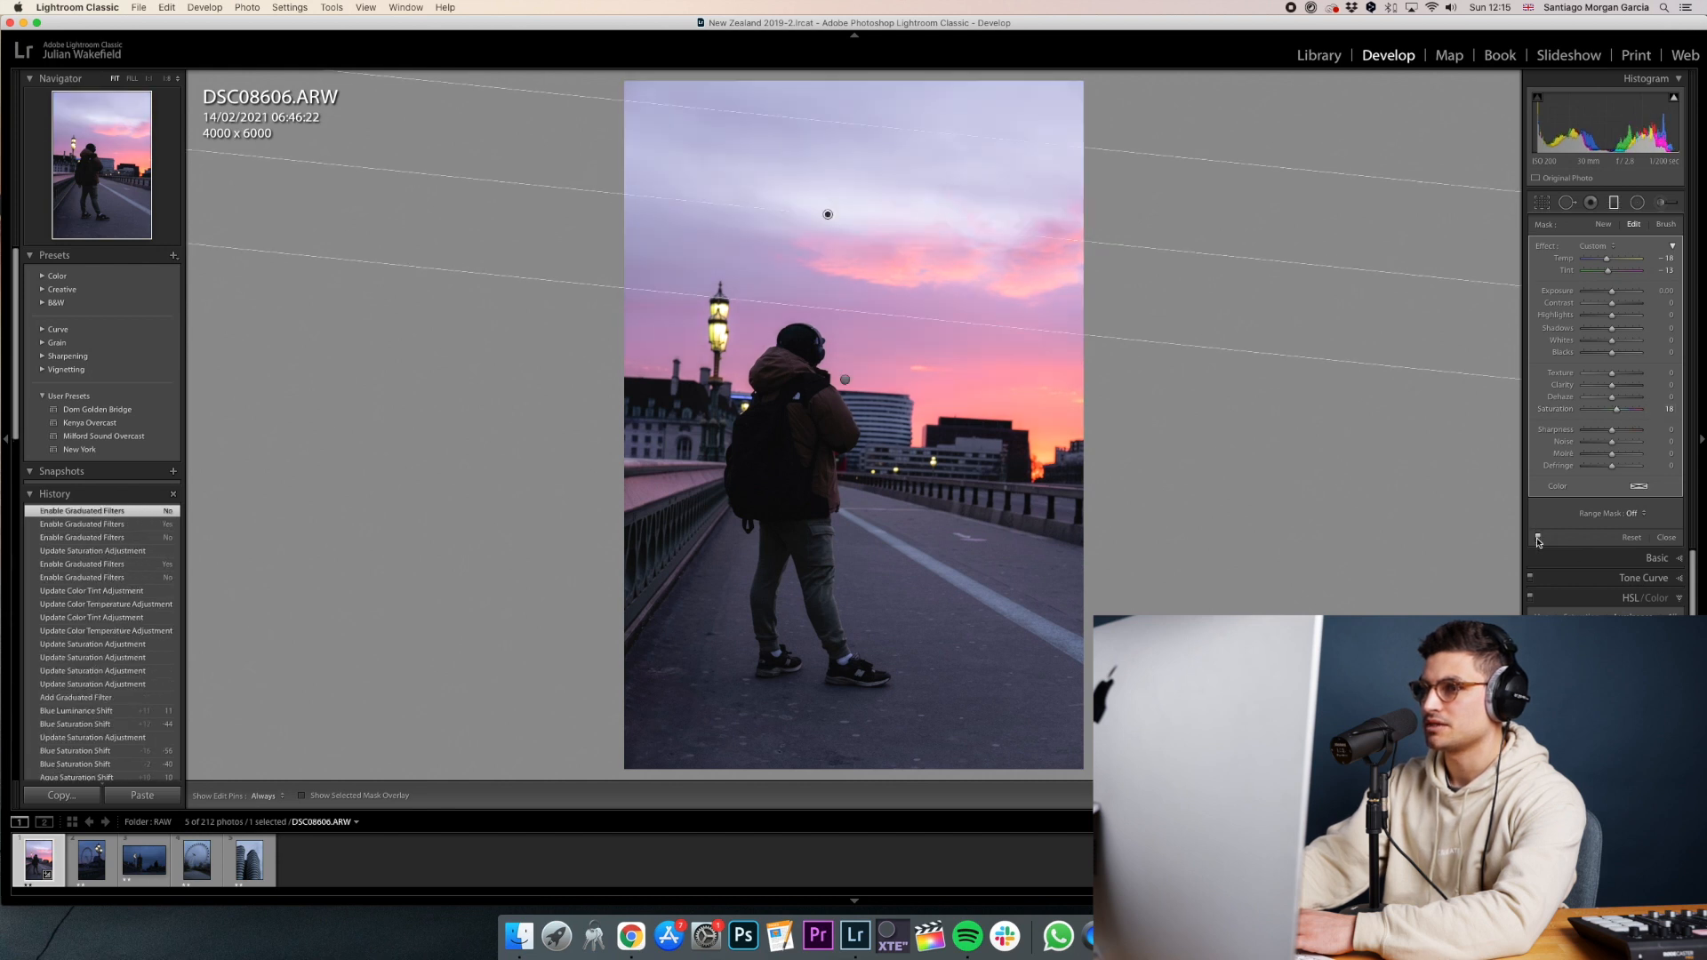
pyautogui.click(1538, 538)
pyautogui.click(1538, 538)
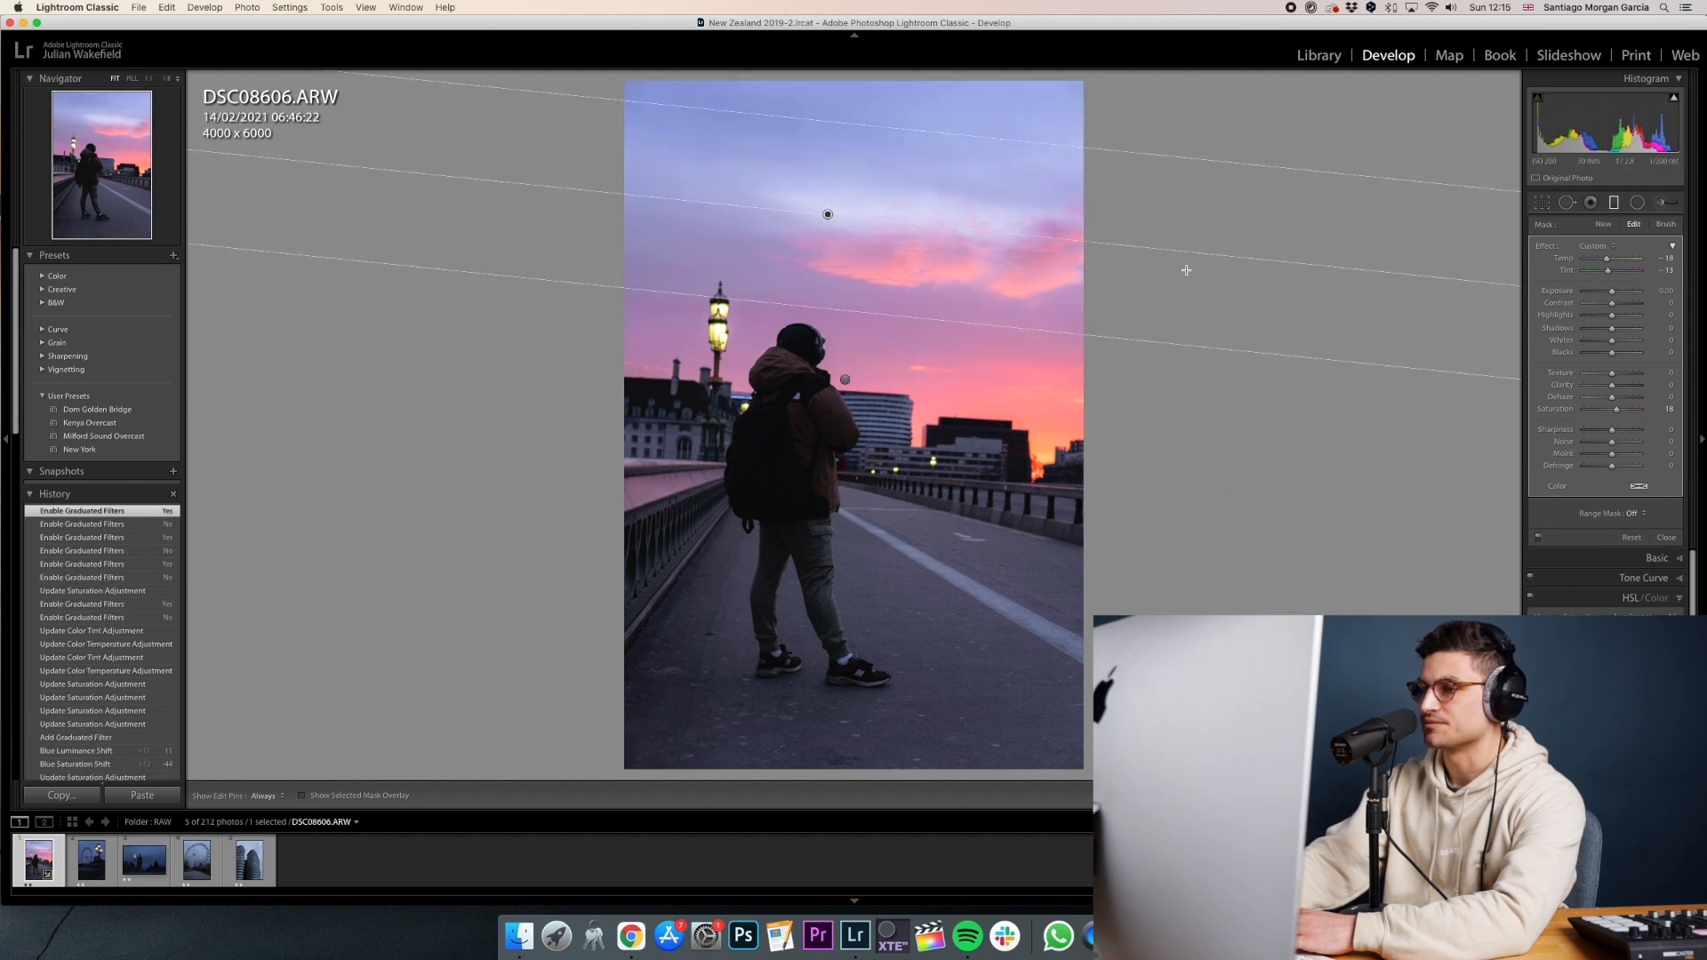
pyautogui.click(844, 379)
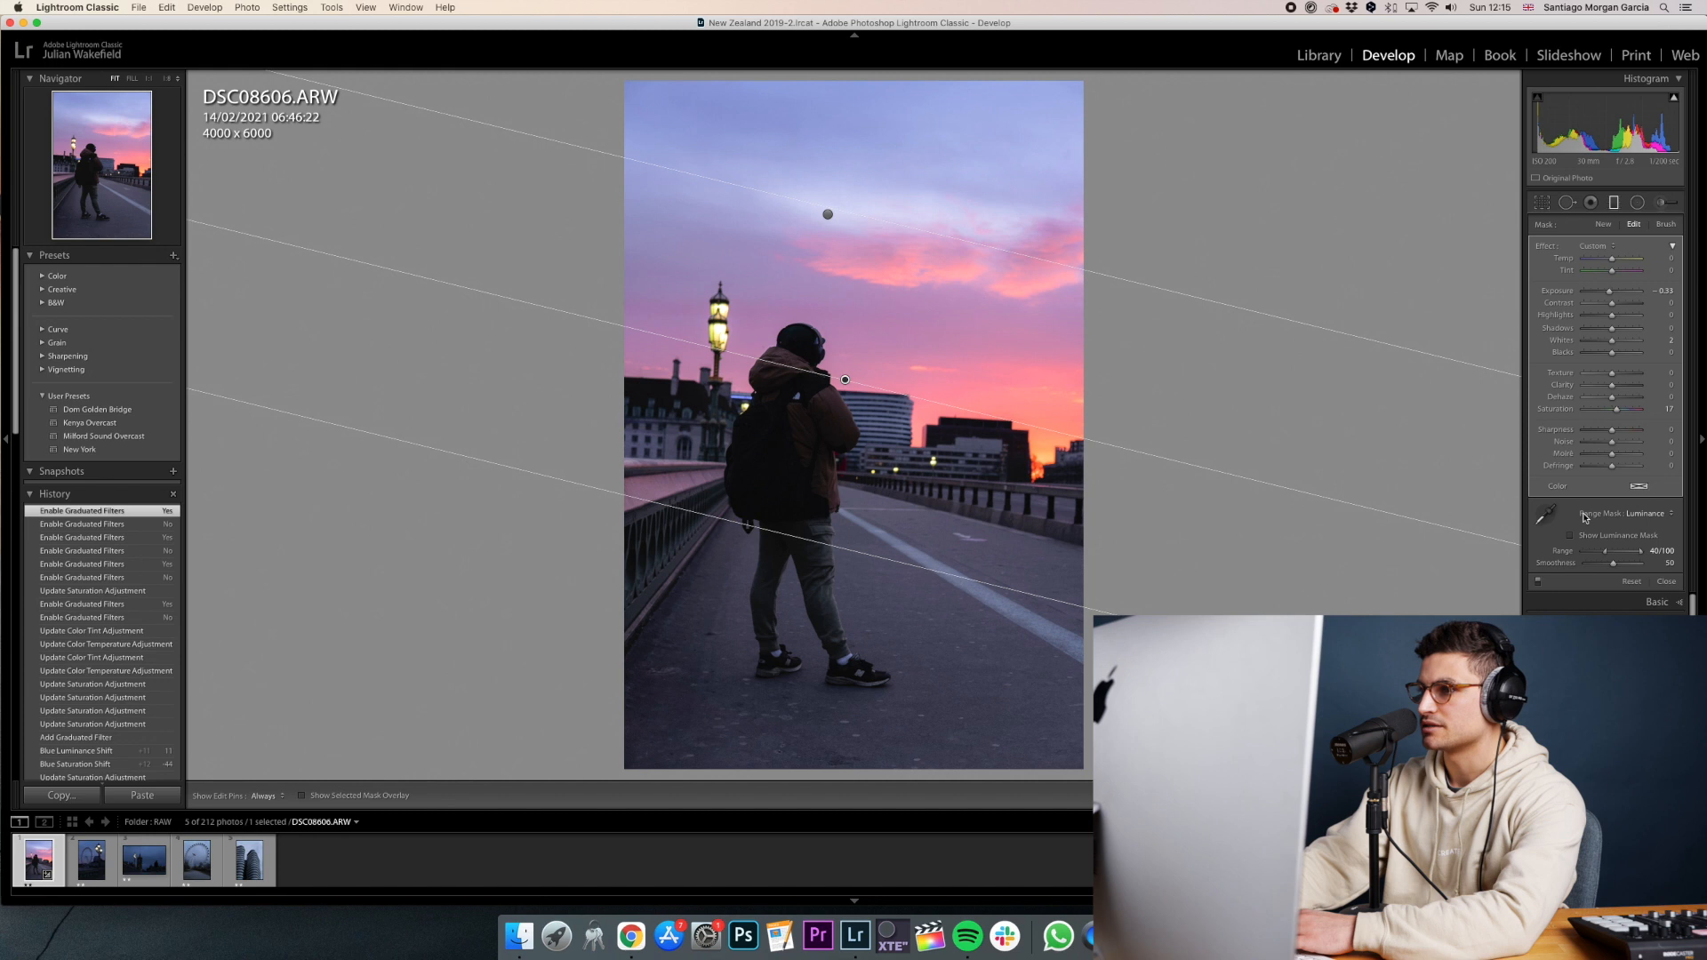
pyautogui.click(1538, 582)
pyautogui.click(1538, 582)
pyautogui.click(1538, 583)
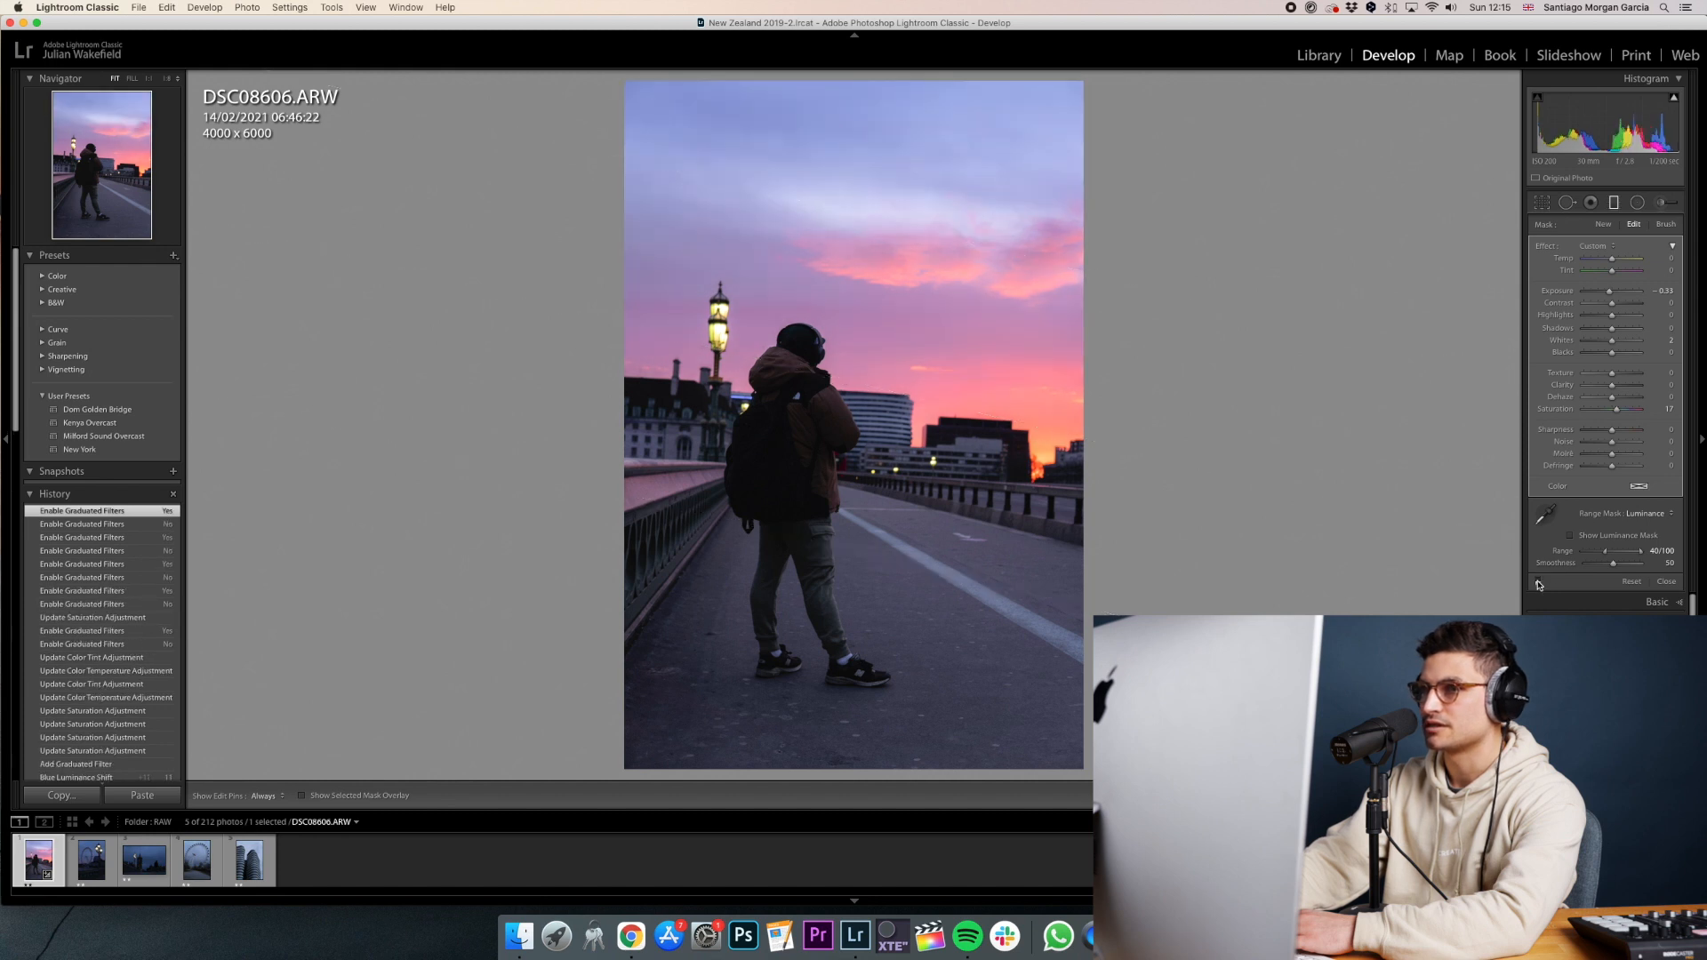
pyautogui.click(1538, 583)
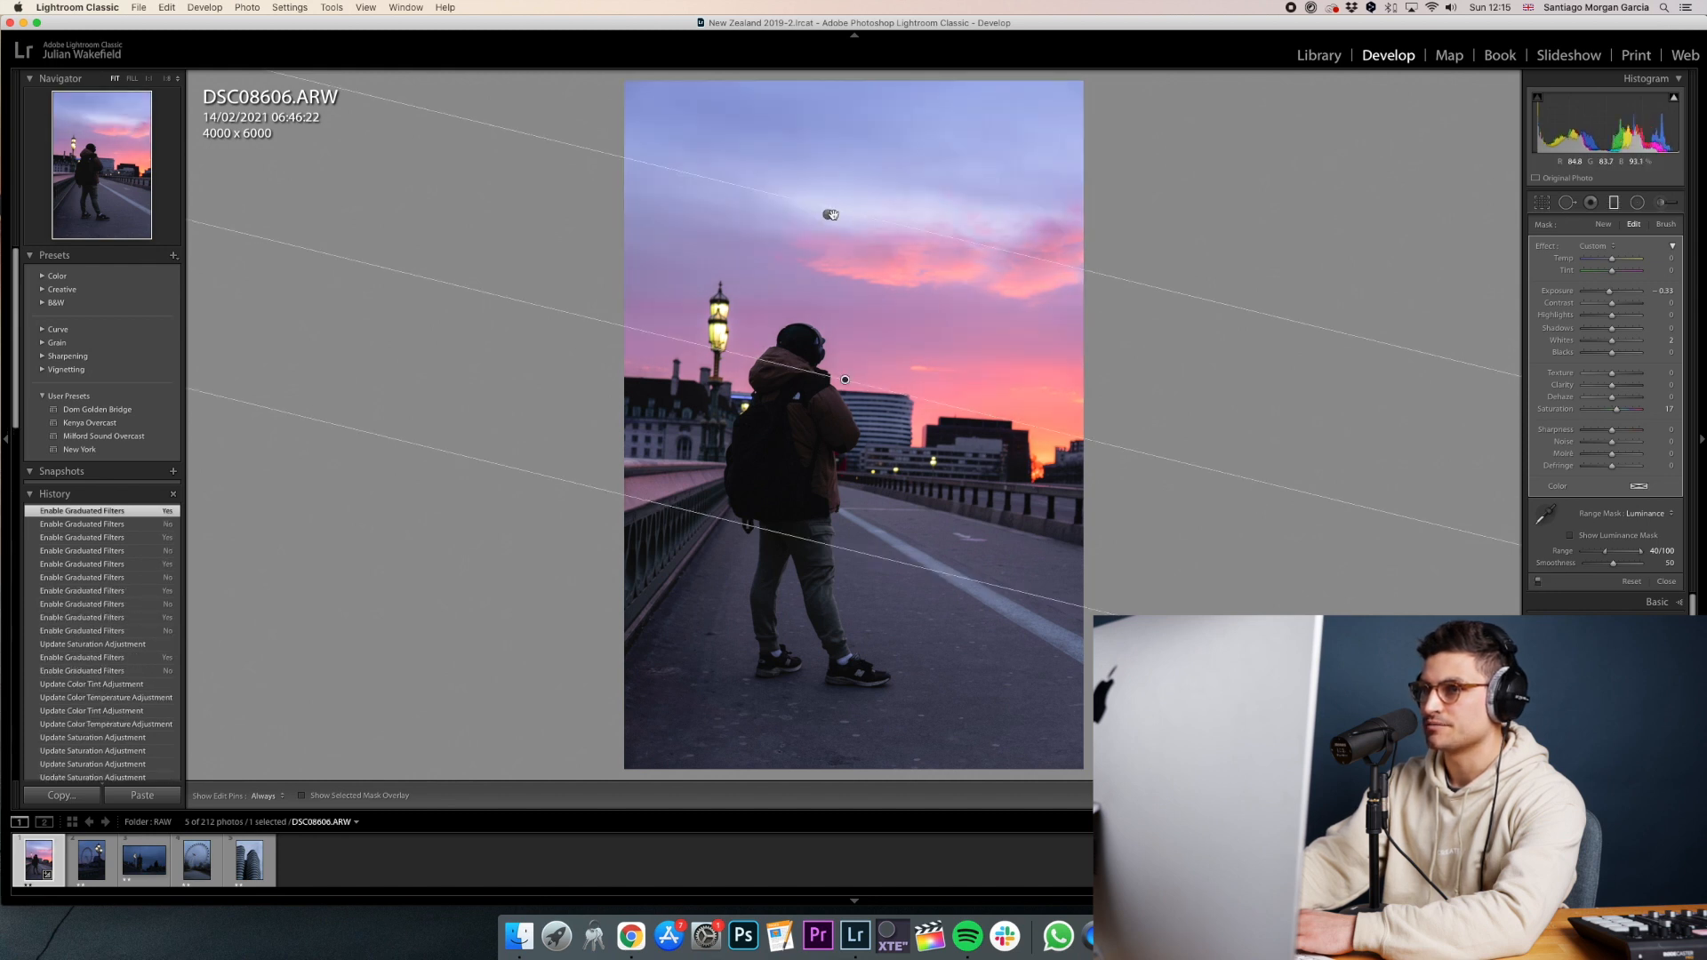
# Set the upper-sky graduated filter's Temp to −13 and its Saturation to 26.
pyautogui.click(831, 214)
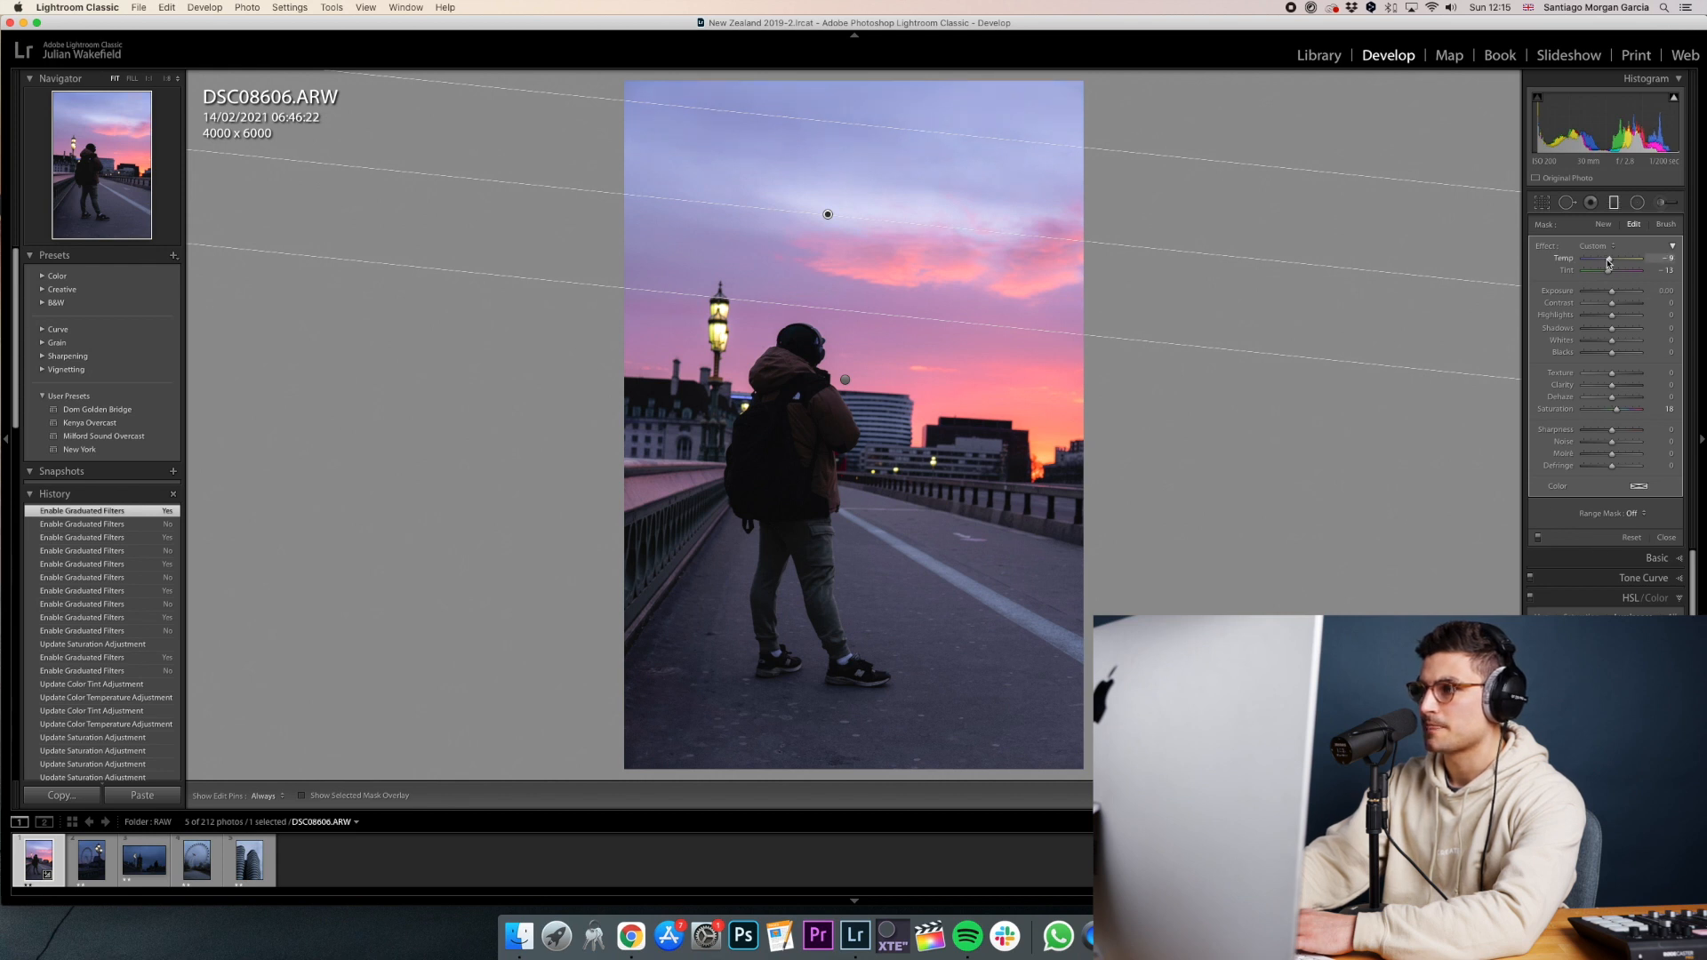
pyautogui.moveTo(1606, 261); pyautogui.dragTo(1607, 261)
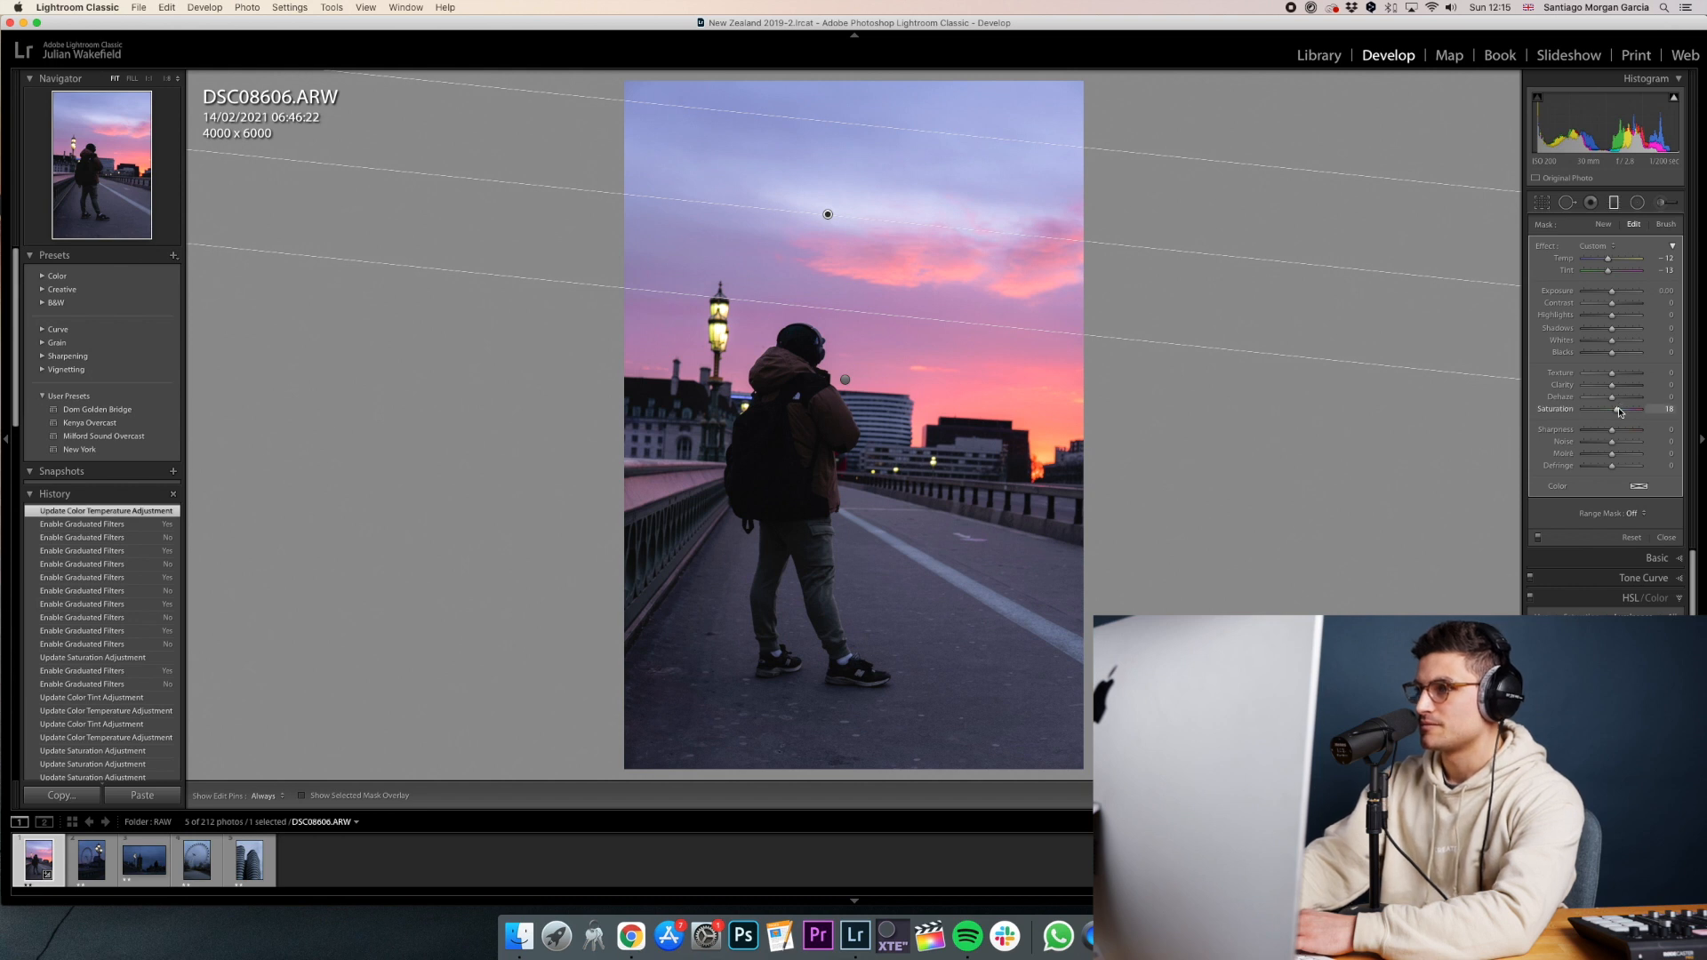
pyautogui.moveTo(1619, 408); pyautogui.dragTo(1620, 408)
# Compare the edited photo with its unedited version, closing the graduated filter editing along the way.
pyautogui.press('\\')
pyautogui.press('\\')
pyautogui.press('\\')
pyautogui.press('\\')
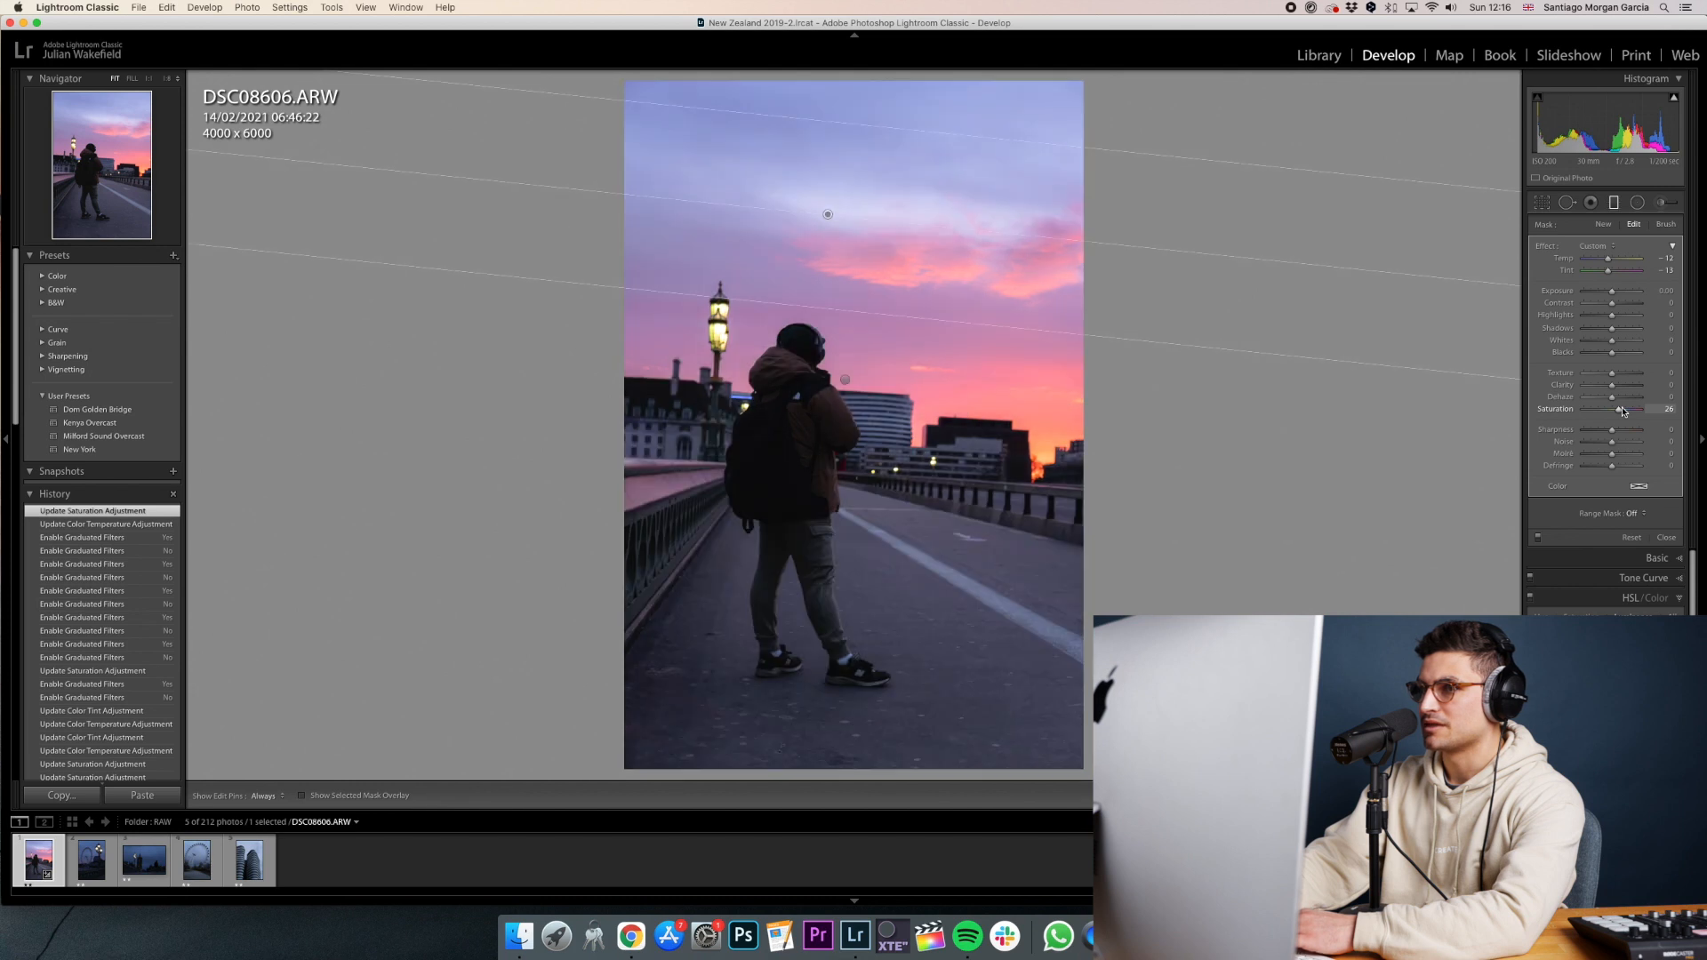
pyautogui.press('\\')
pyautogui.press('\\')
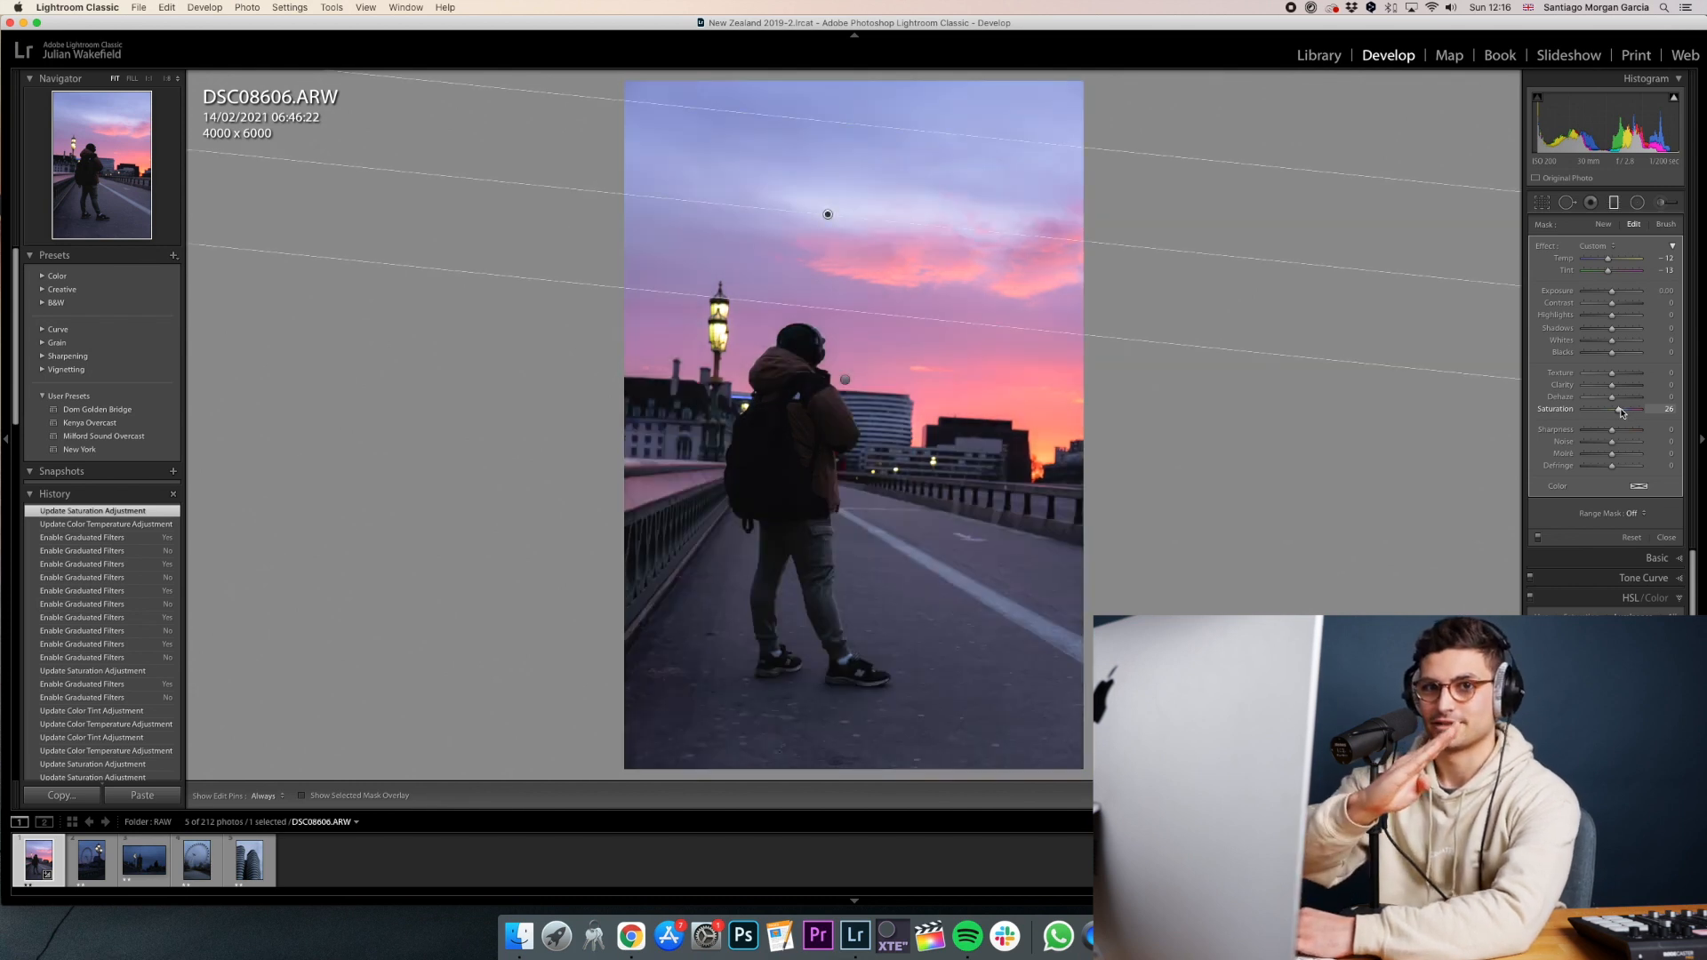
pyautogui.press('\\')
pyautogui.press('\\')
pyautogui.press('\\')
pyautogui.press('\\')
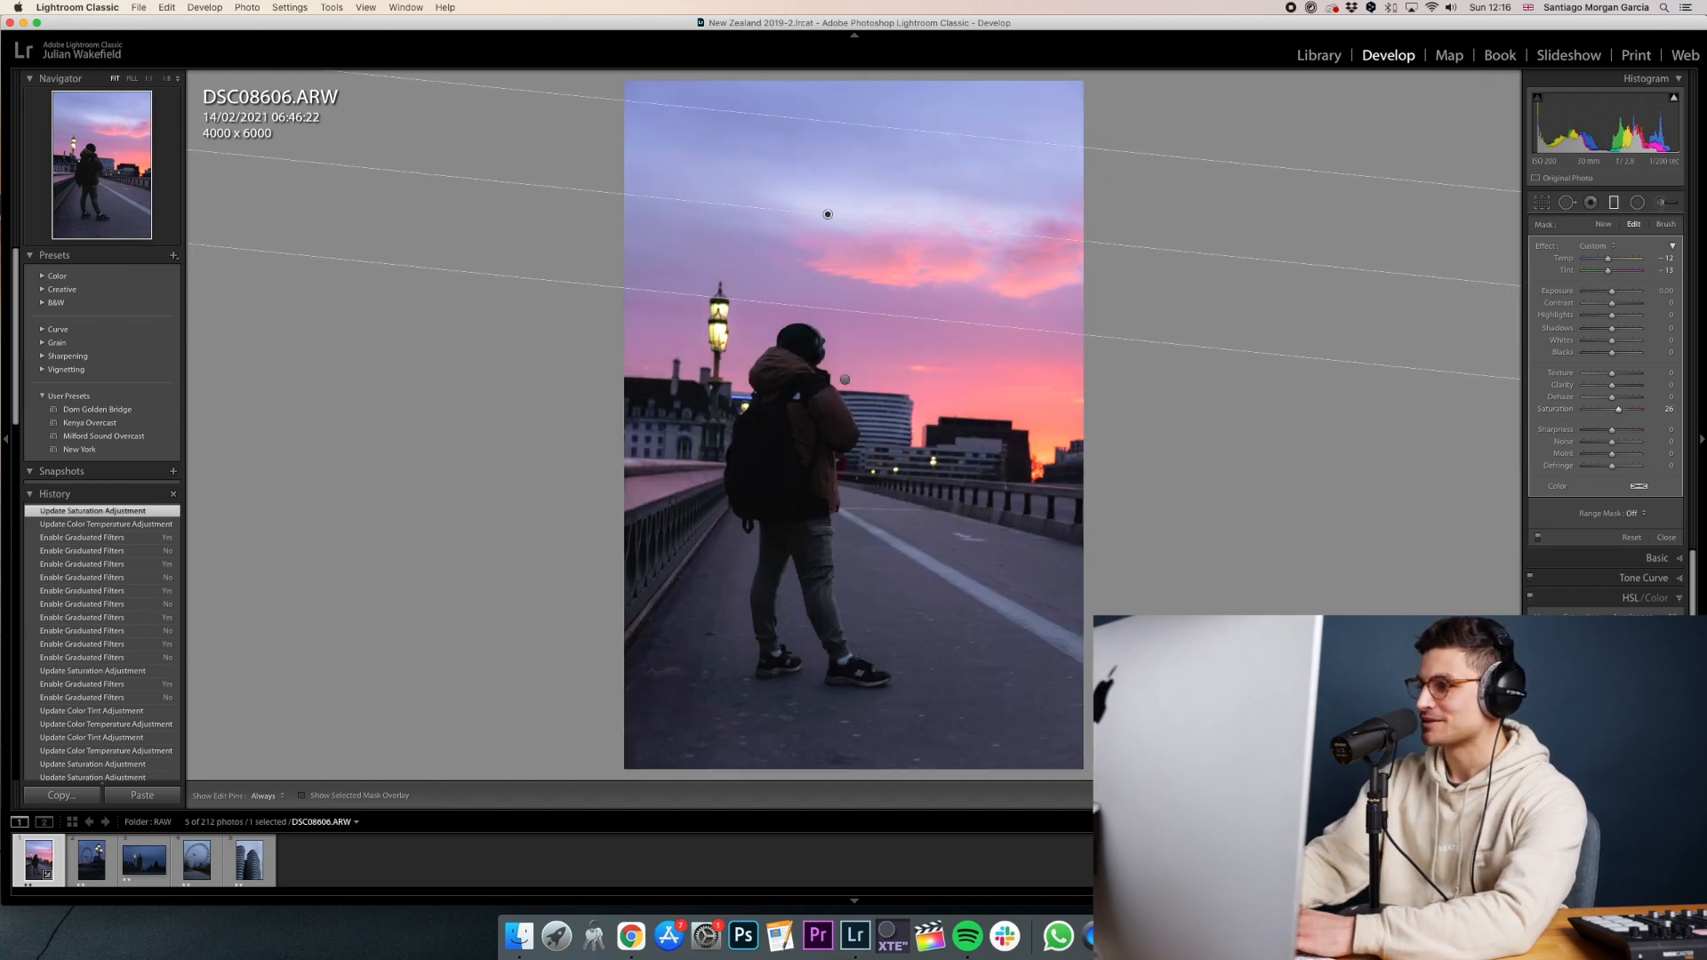
pyautogui.press('m')
pyautogui.press('\\')
pyautogui.press('\\')
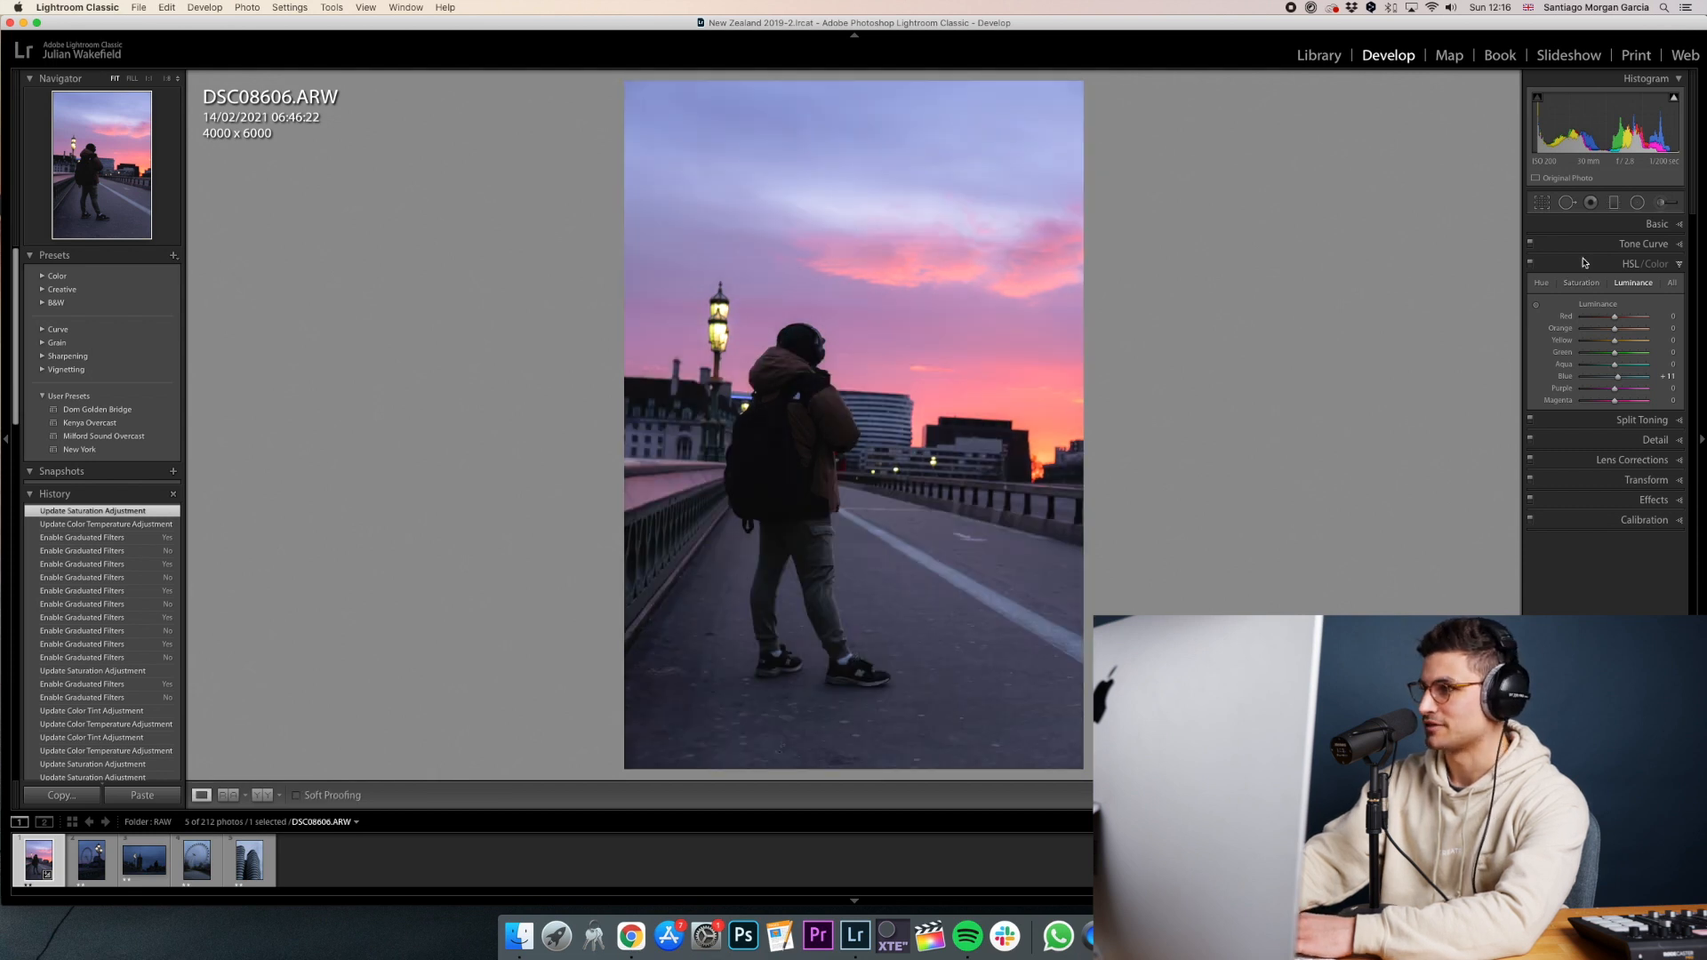
# Raise the photo's Shadows to +30, inspect the shoes up close and compare with the unedited version.
pyautogui.click(1604, 228)
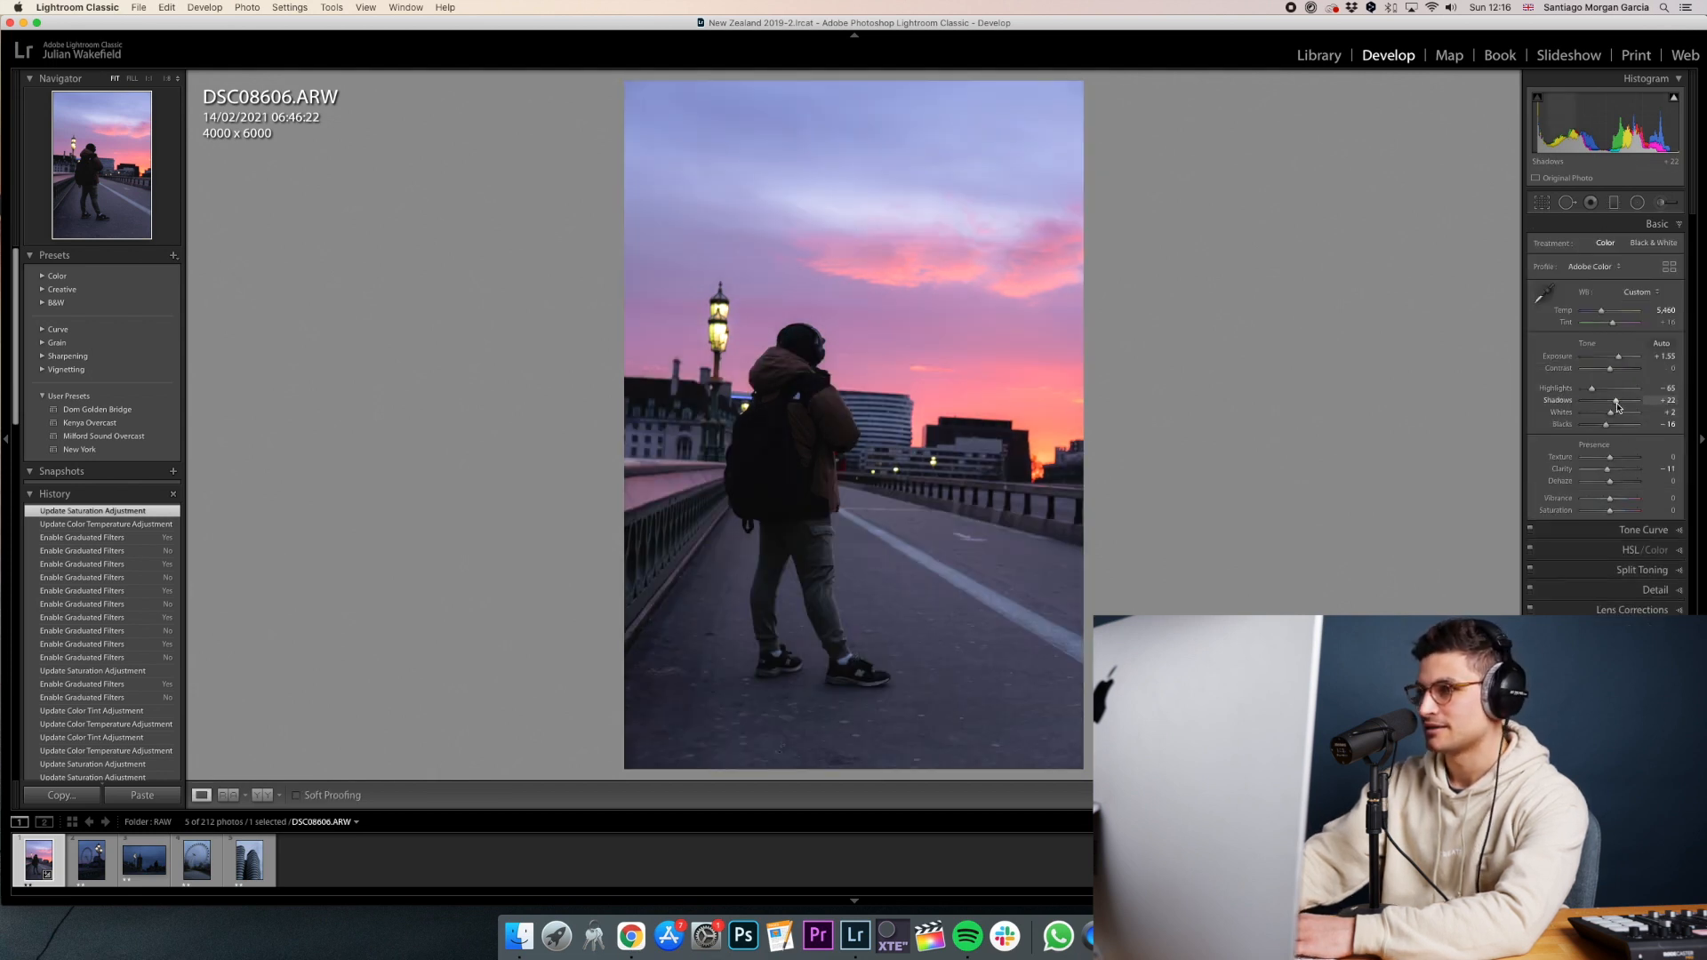
pyautogui.moveTo(1618, 407); pyautogui.dragTo(1618, 407)
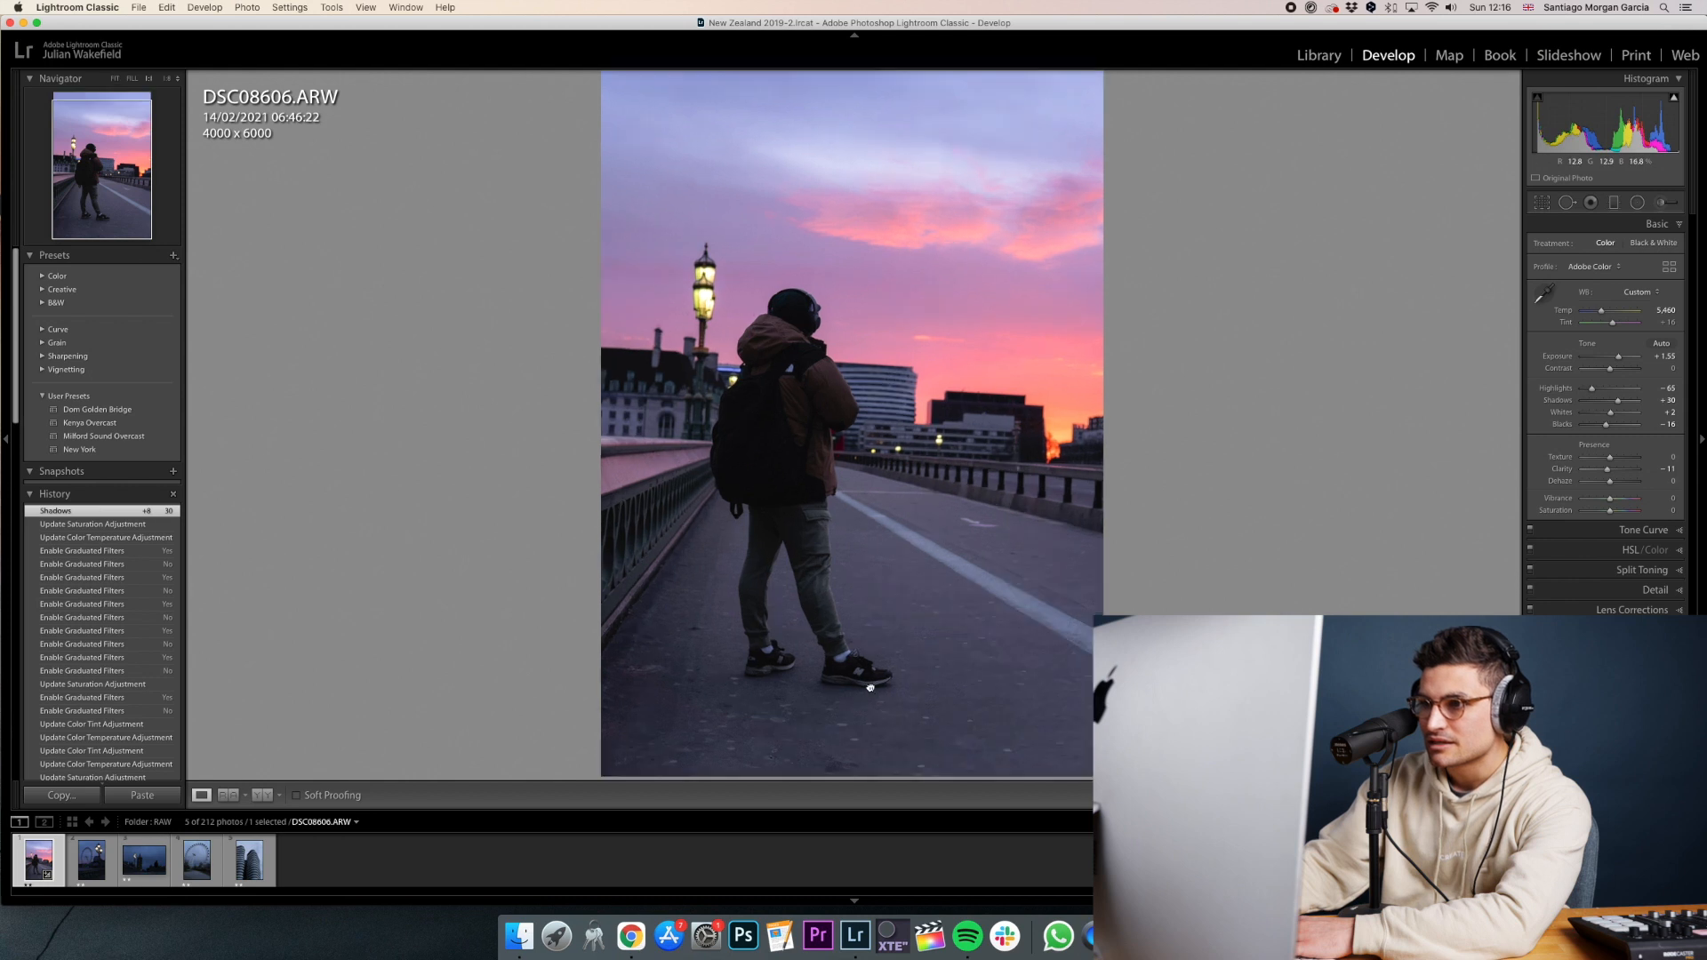
pyautogui.click(887, 688)
pyautogui.moveTo(887, 689); pyautogui.dragTo(998, 318)
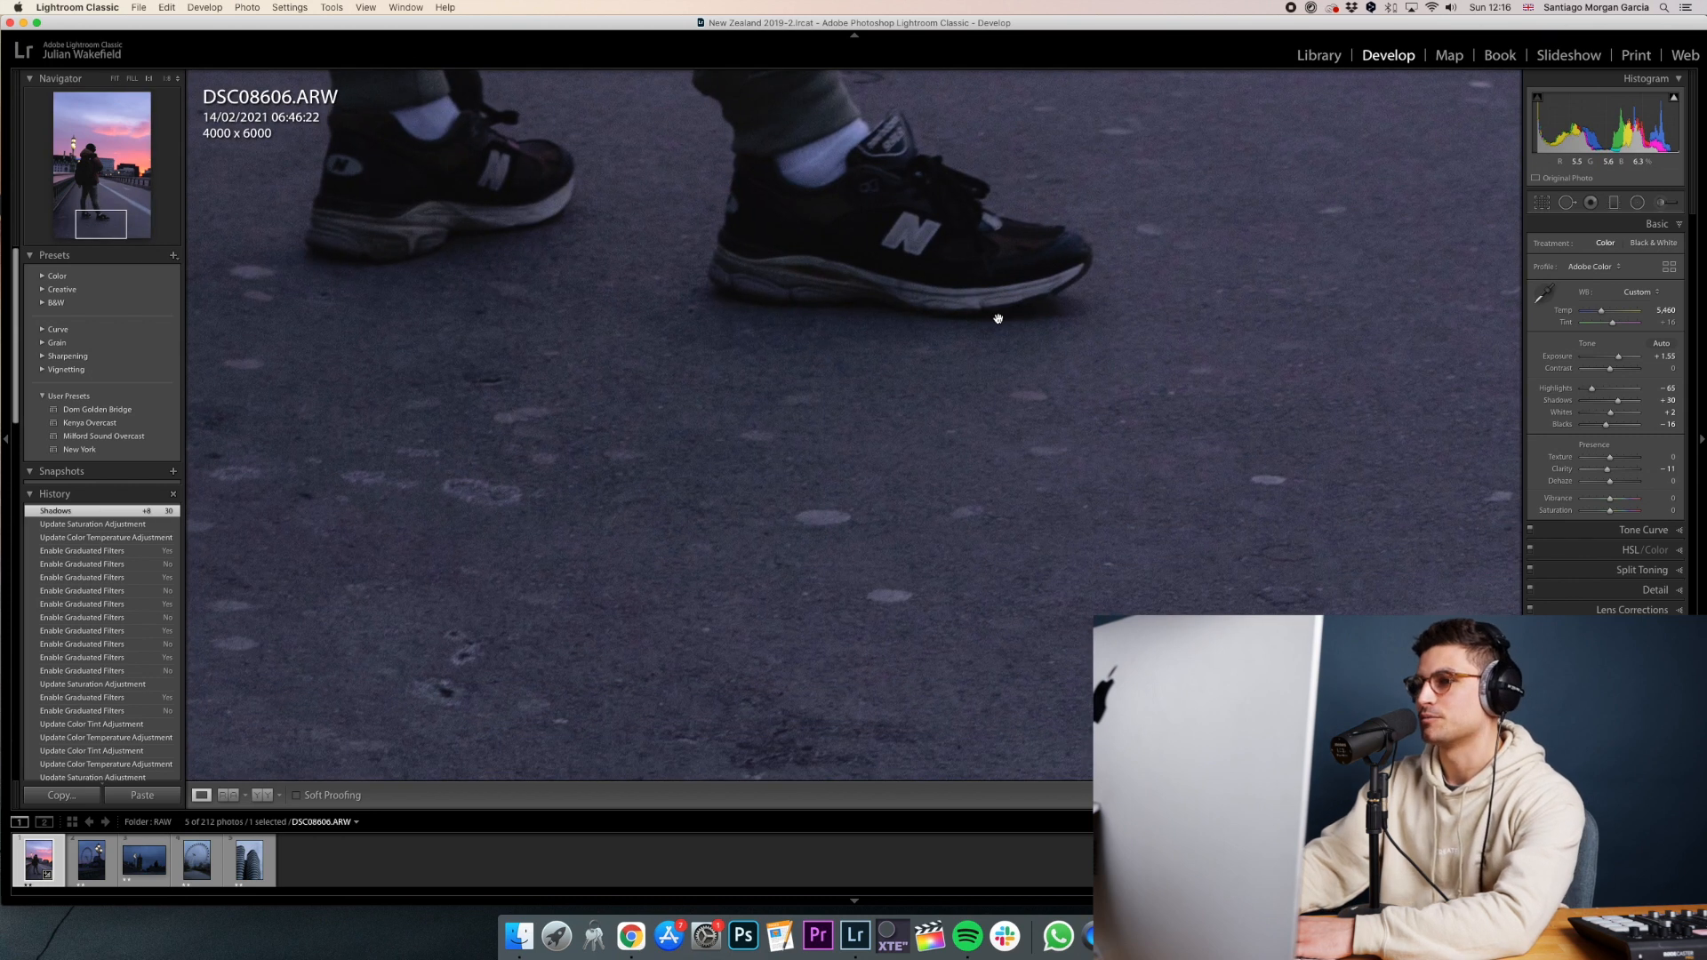
pyautogui.click(998, 319)
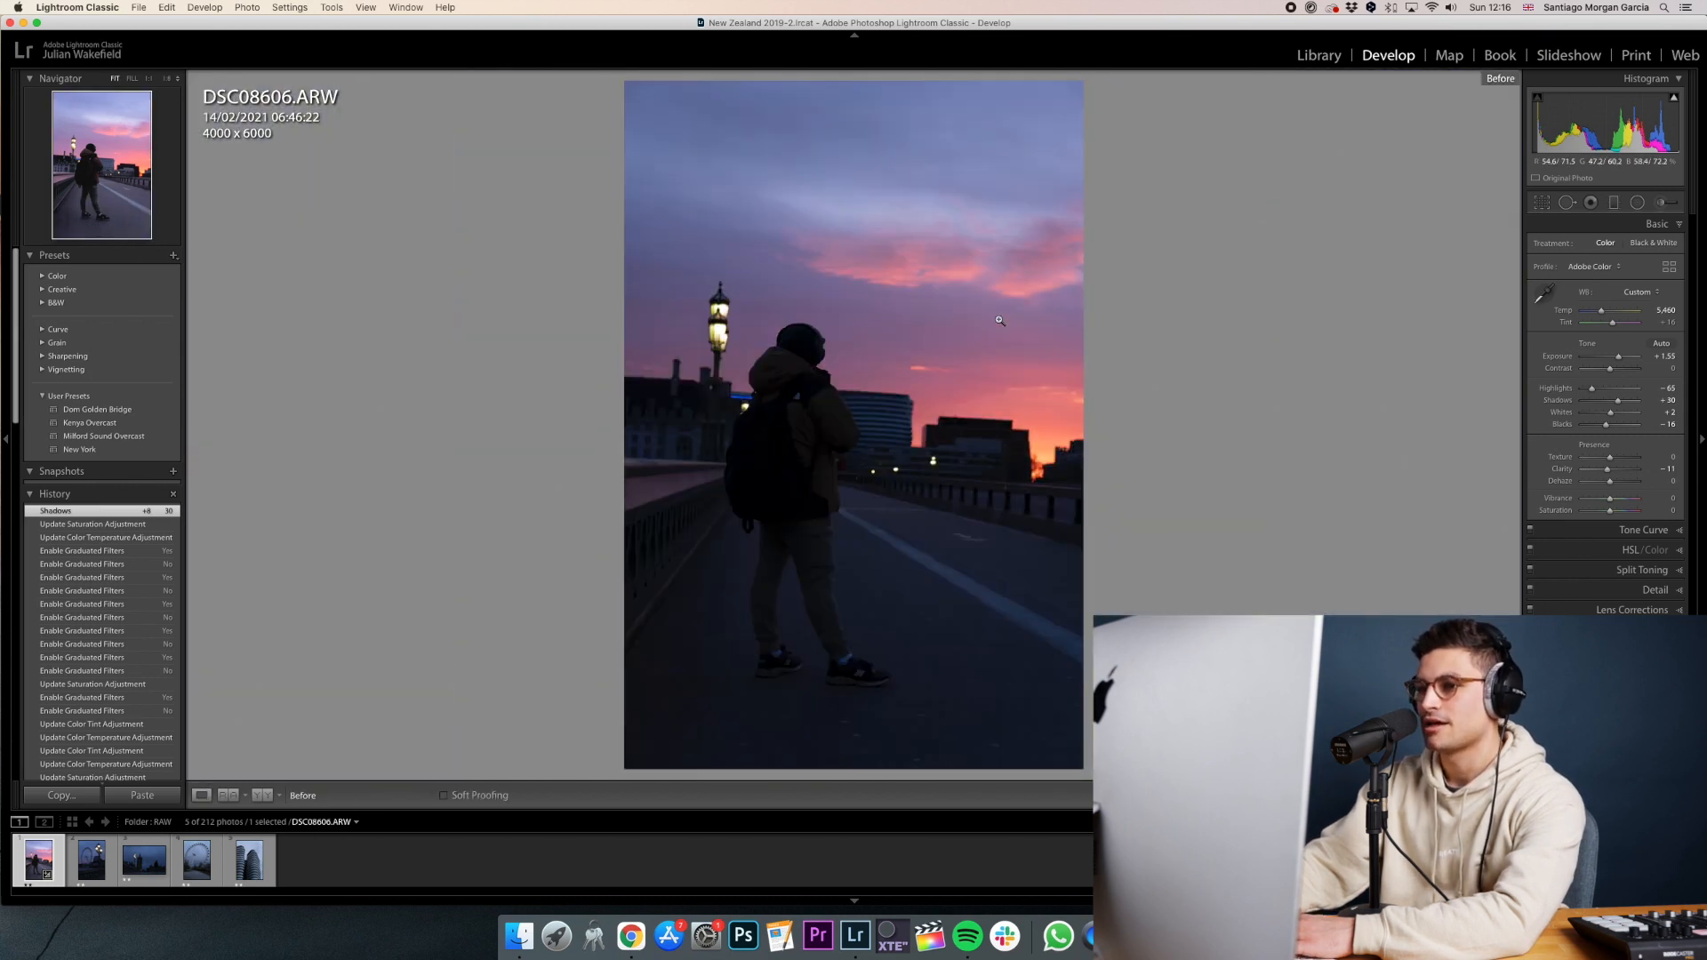
pyautogui.click(969, 585)
pyautogui.click(979, 580)
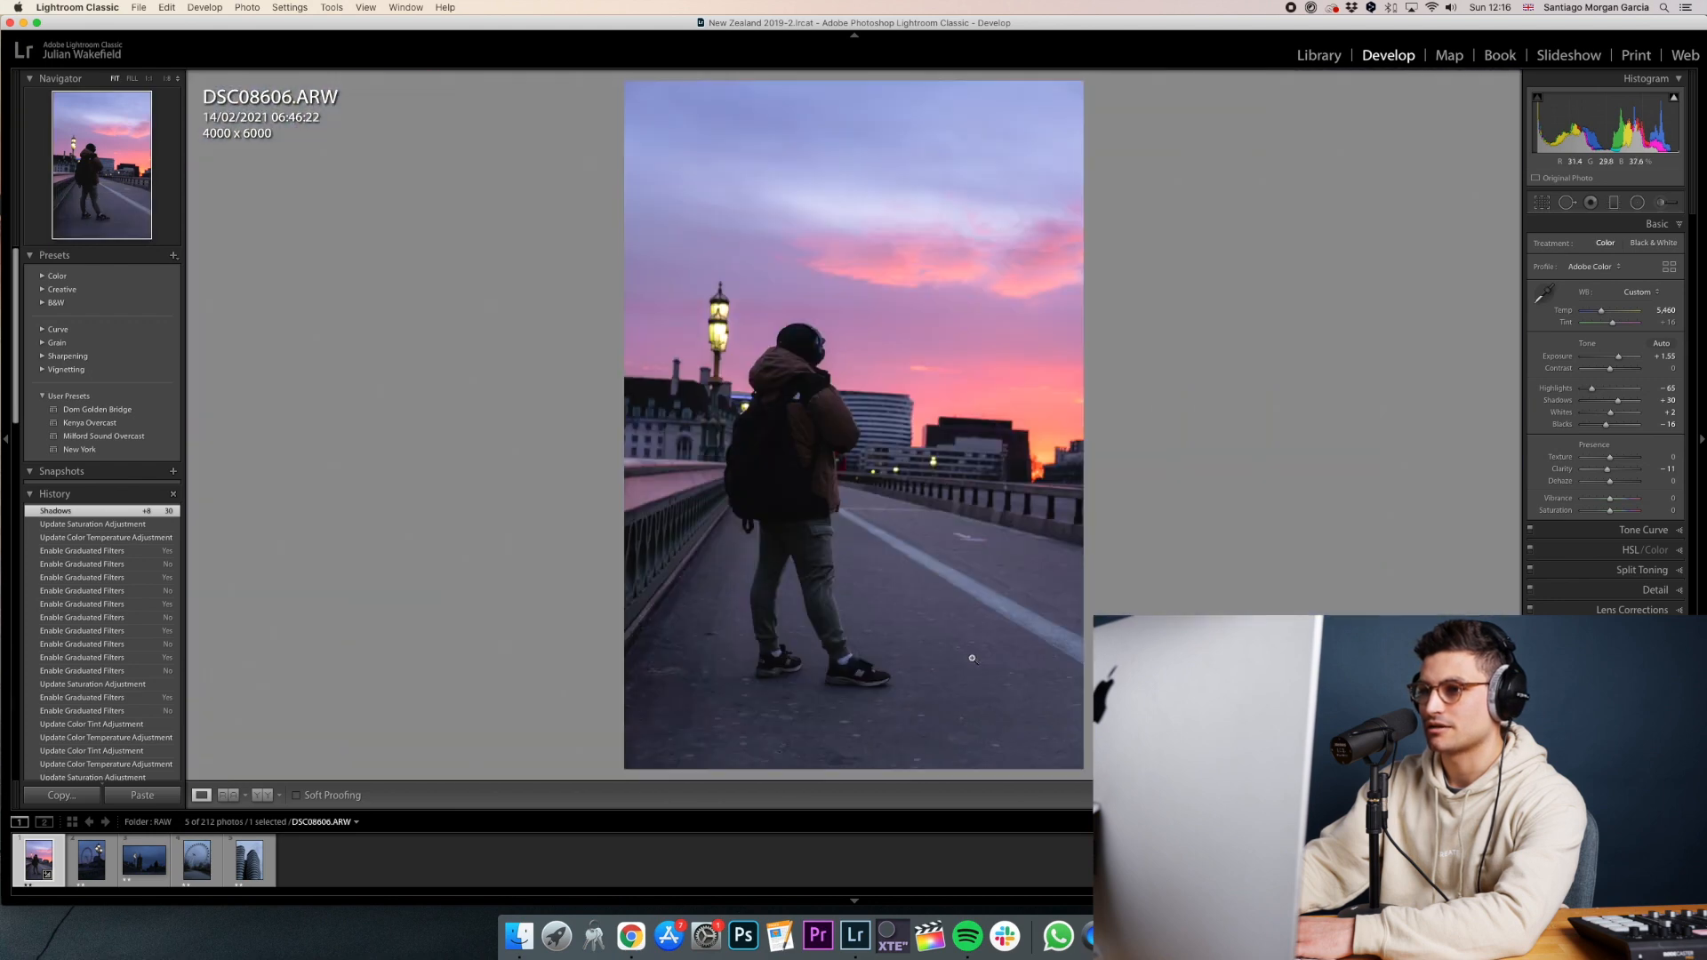
# Heal the pale spots on the pavement in front of the front shoe with the Spot Removal tool.
pyautogui.click(949, 727)
pyautogui.moveTo(948, 727); pyautogui.dragTo(1071, 443)
pyautogui.click(1566, 202)
pyautogui.click(931, 387)
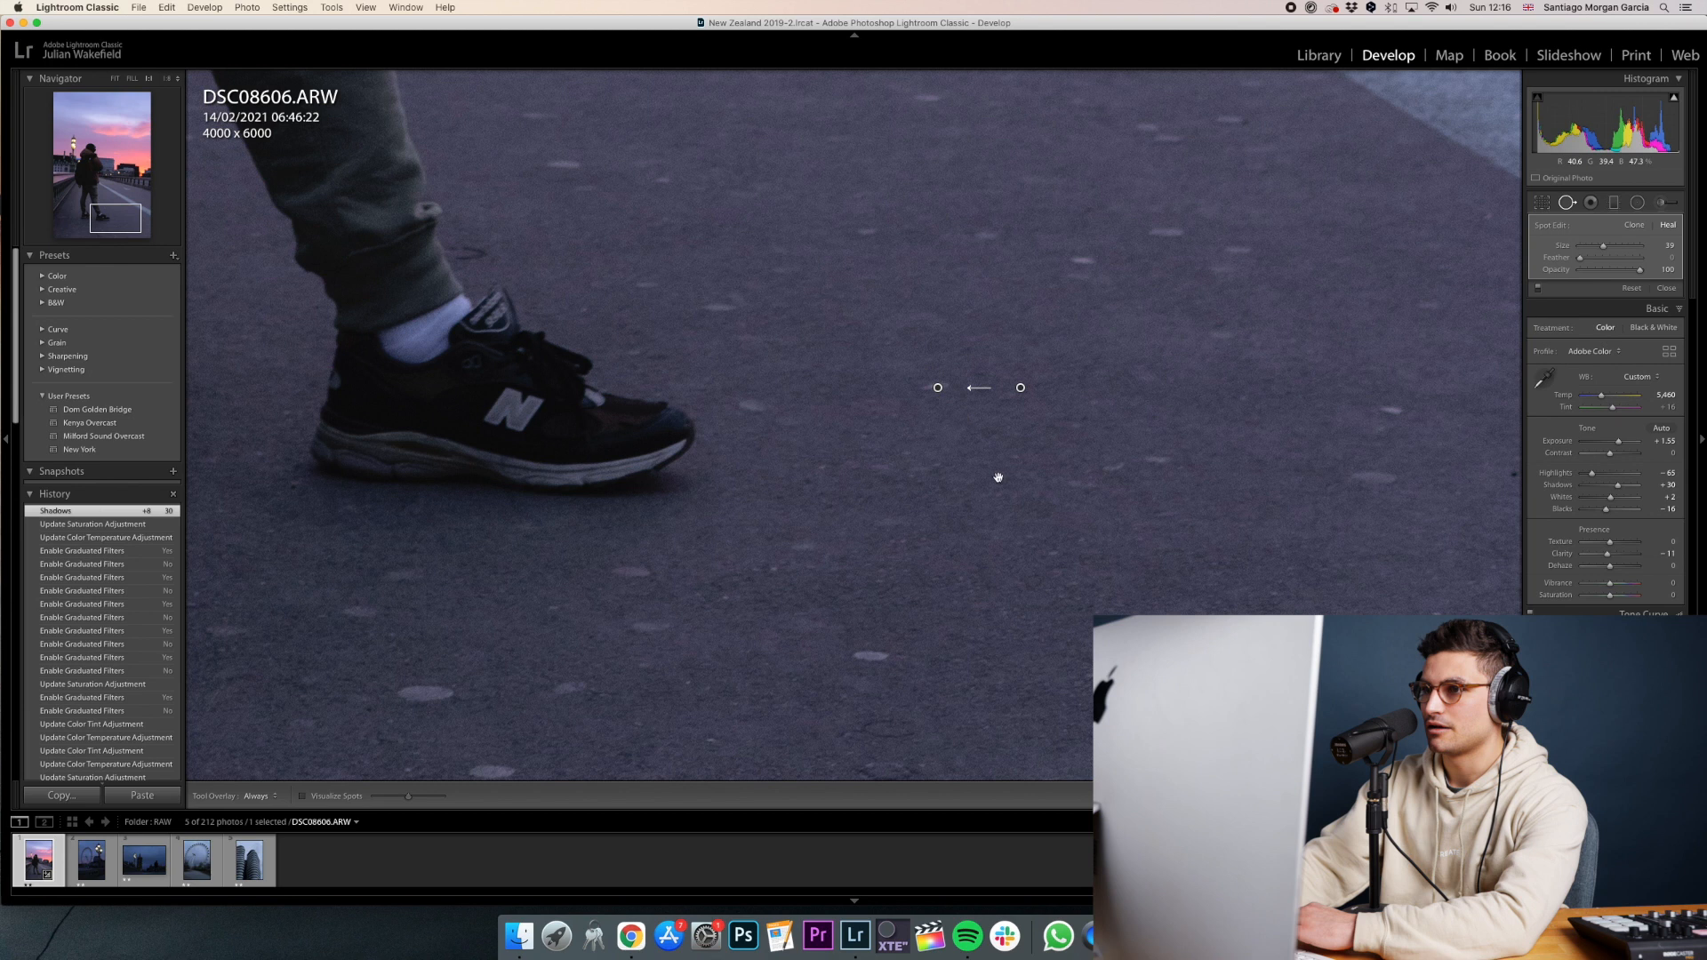
pyautogui.click(1104, 673)
pyautogui.click(867, 658)
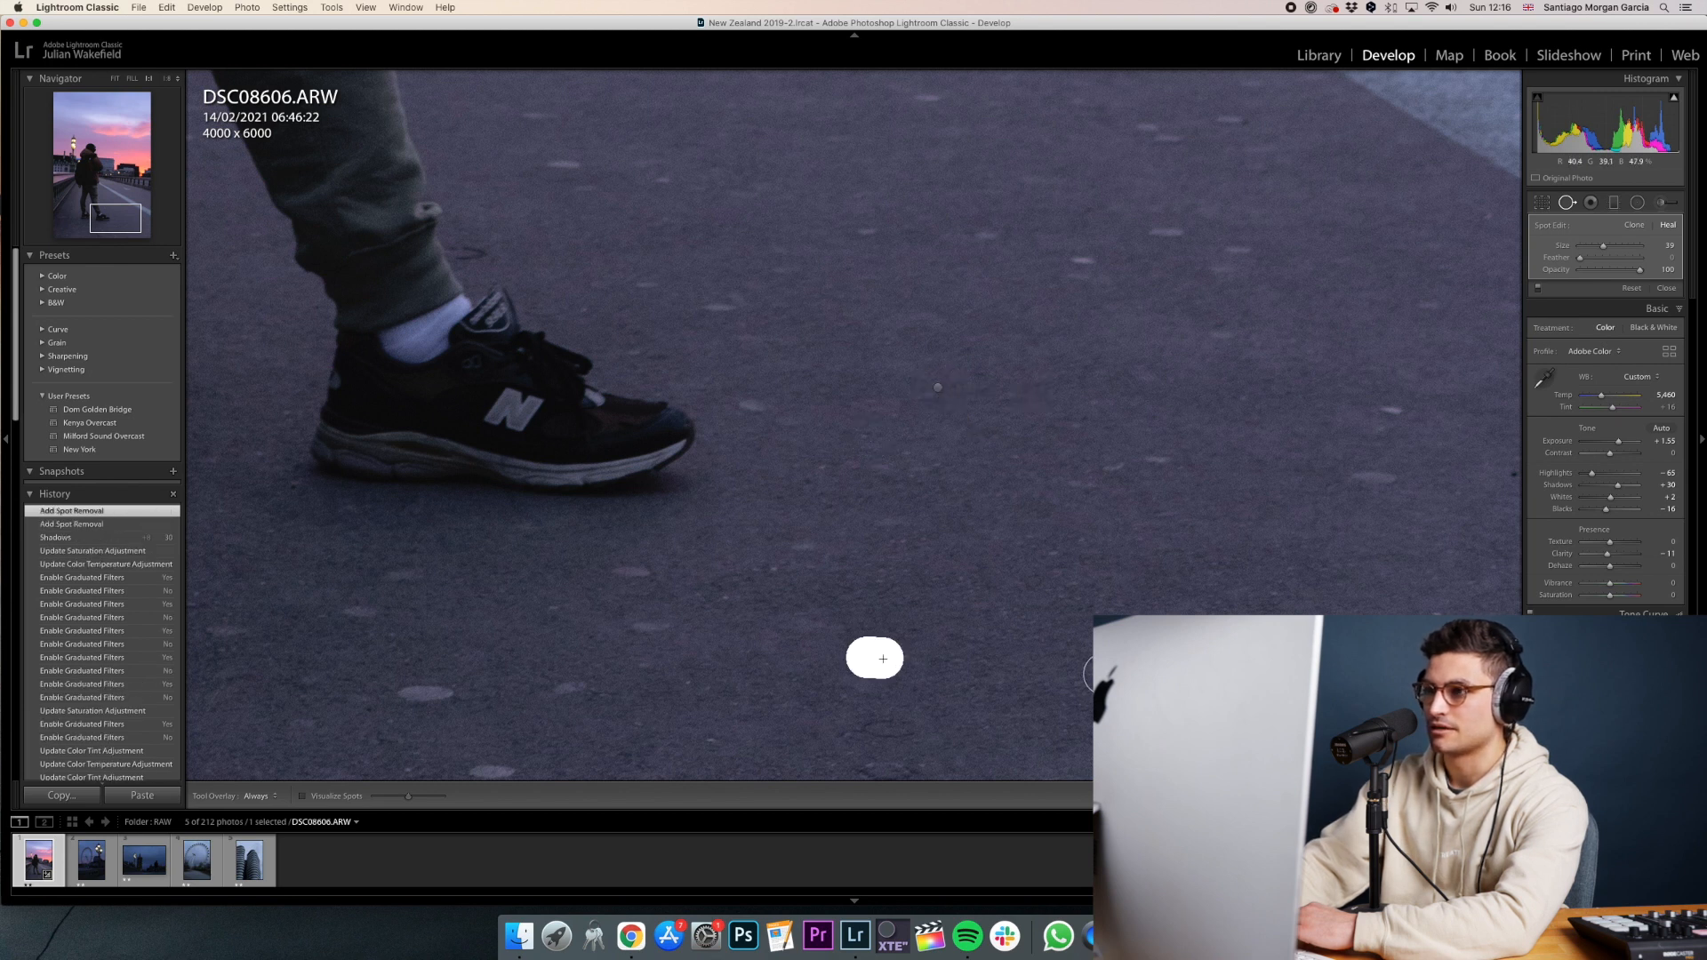
pyautogui.click(1391, 410)
pyautogui.click(1389, 476)
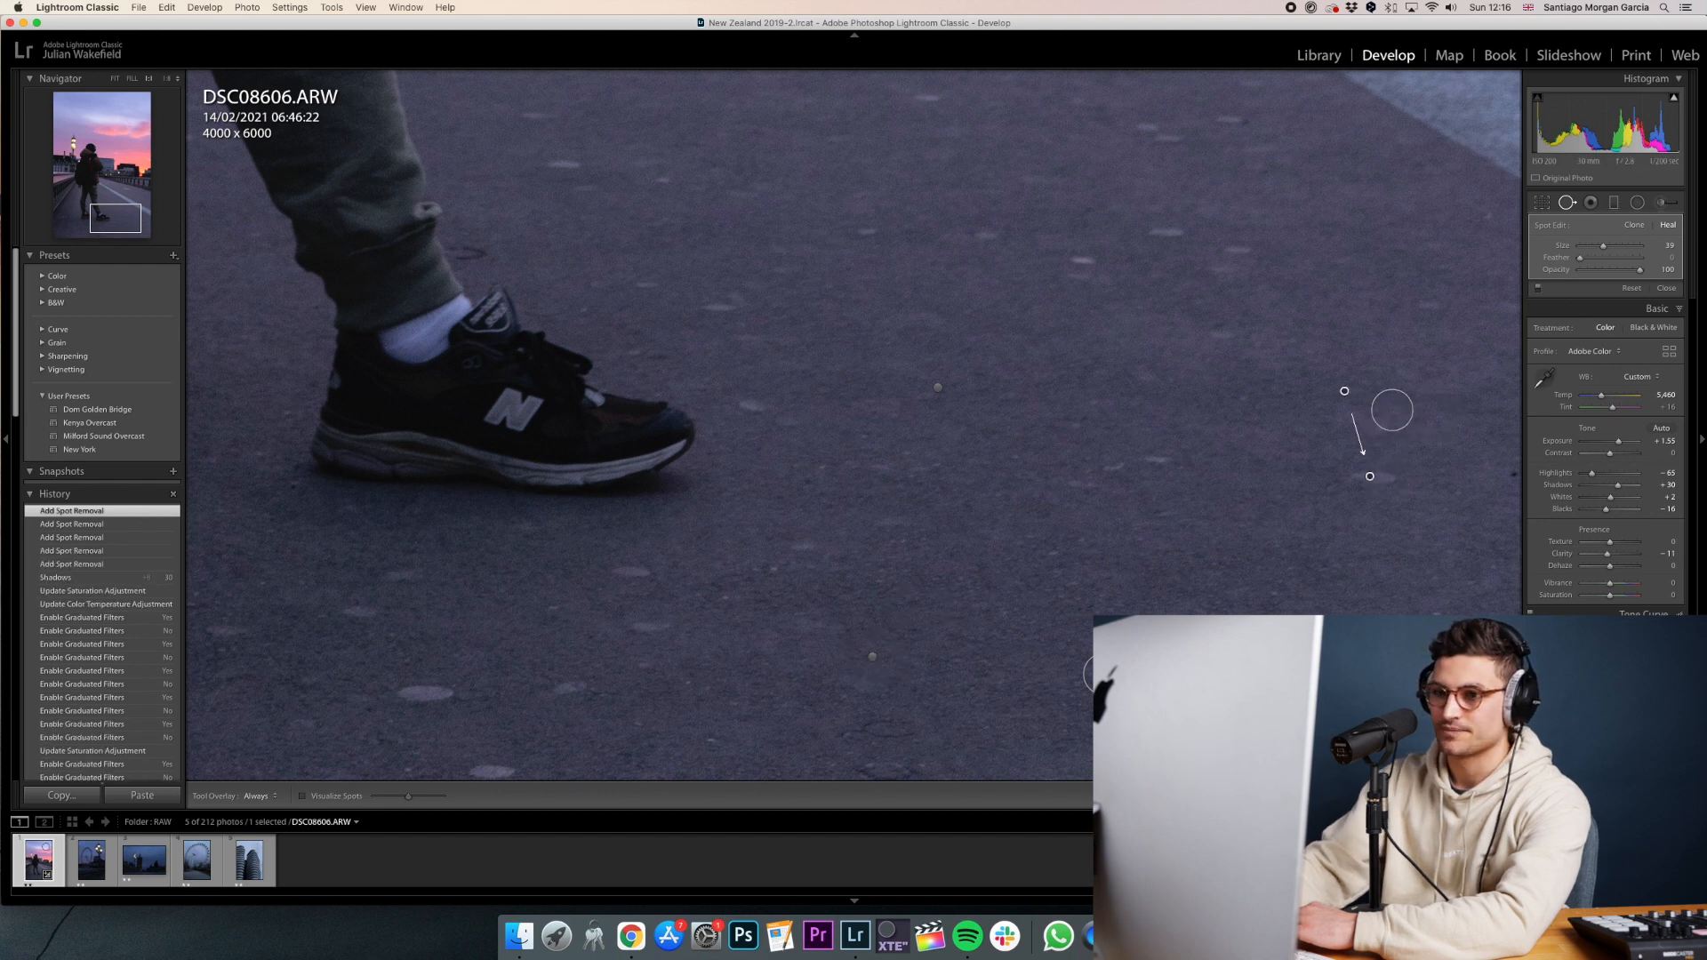
# Heal the large pale spot on the pavement below the front shoe, reposition the selected patch and compare the whole photo with its unedited version.
pyautogui.click(440, 684)
pyautogui.moveTo(377, 655); pyautogui.dragTo(351, 677)
pyautogui.press('q')
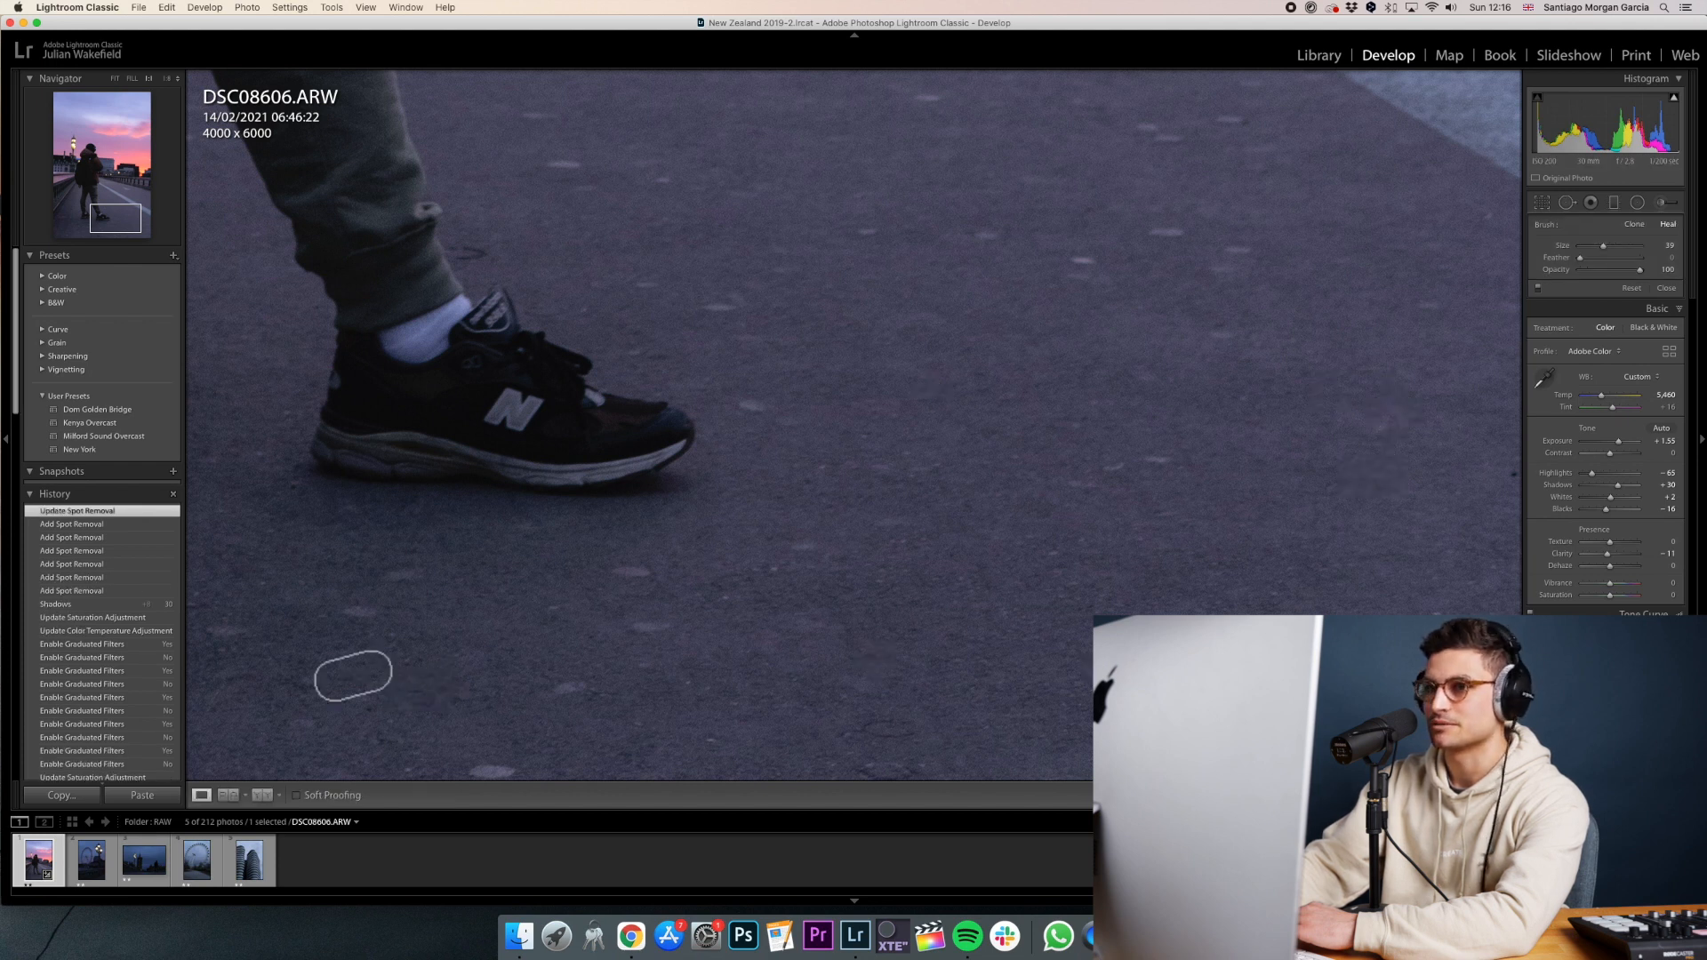
pyautogui.click(903, 487)
pyautogui.press('\\')
pyautogui.press('\\')
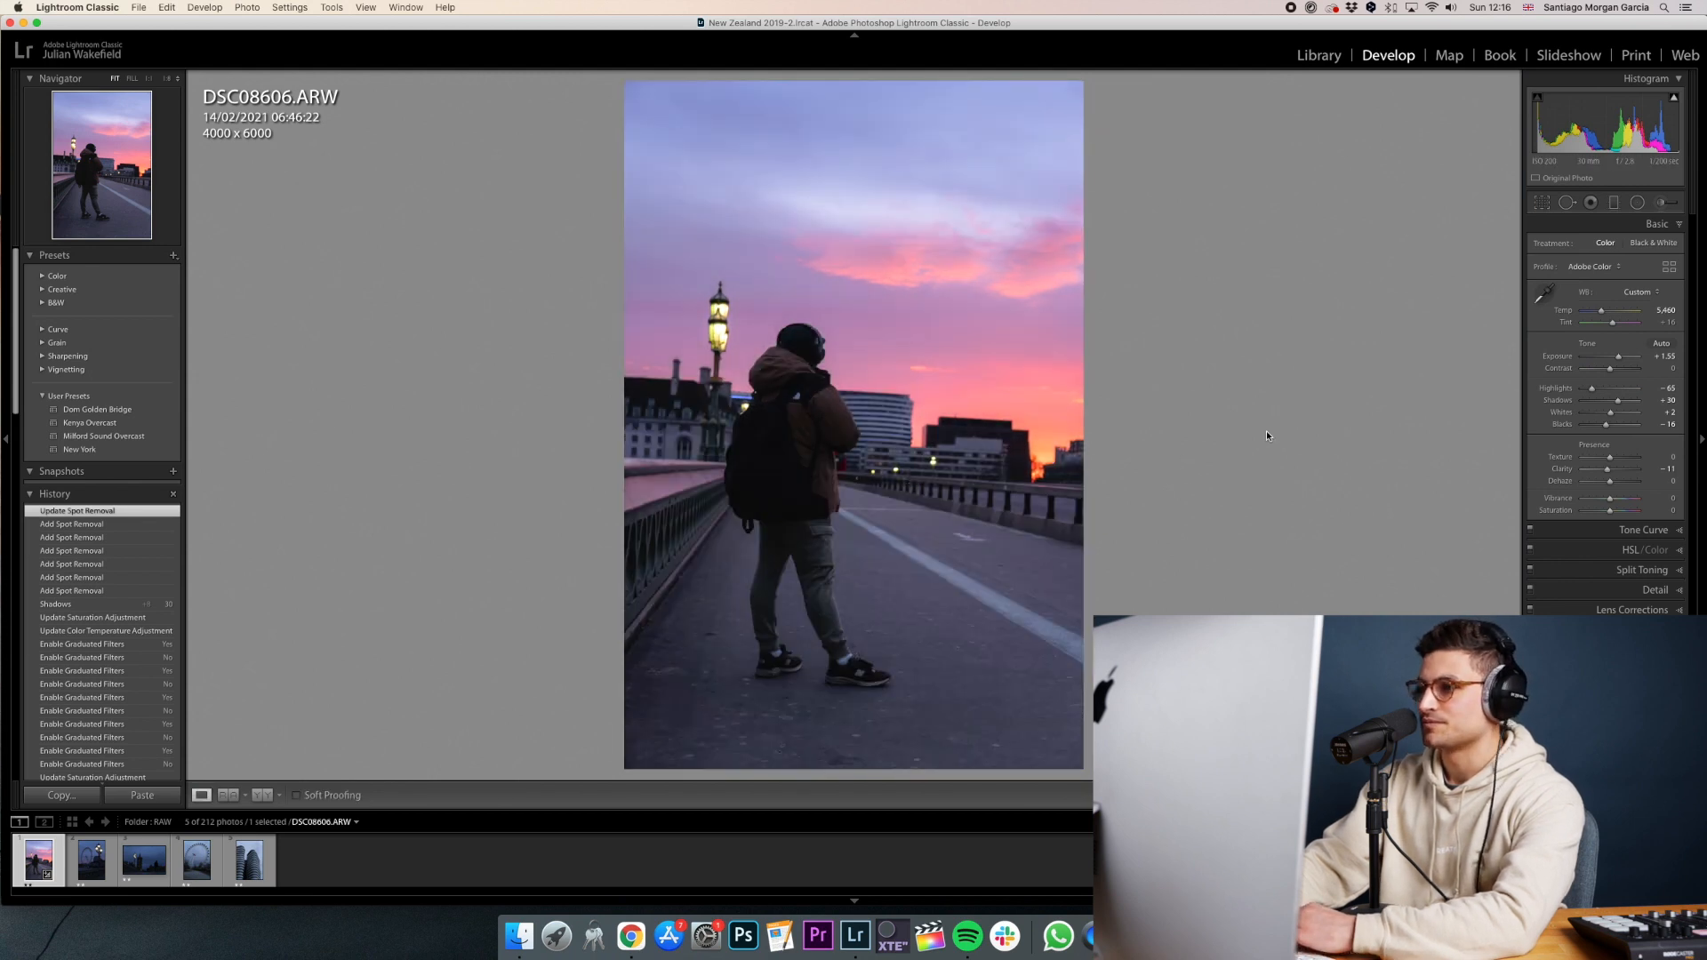
# Split-tone the photo with warm highlights at Hue 37, Saturation 22 and blue shadows at Hue 215, Saturation 50.
pyautogui.click(1591, 570)
pyautogui.click(1640, 304)
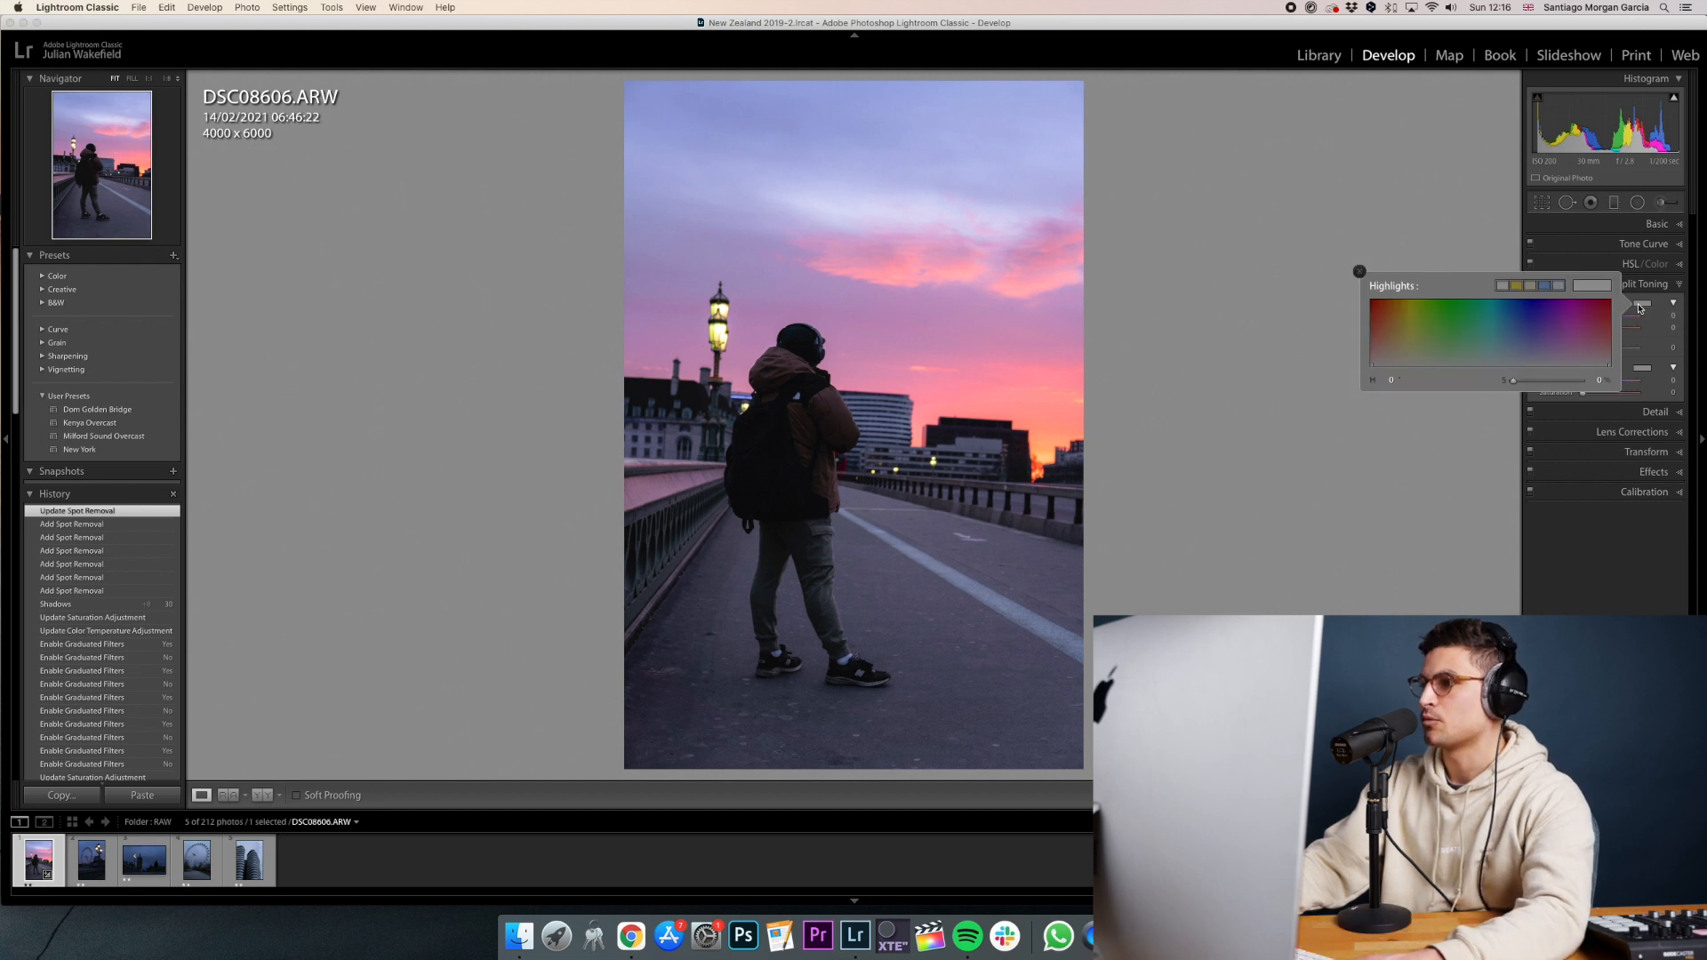
pyautogui.click(1535, 283)
pyautogui.click(1358, 272)
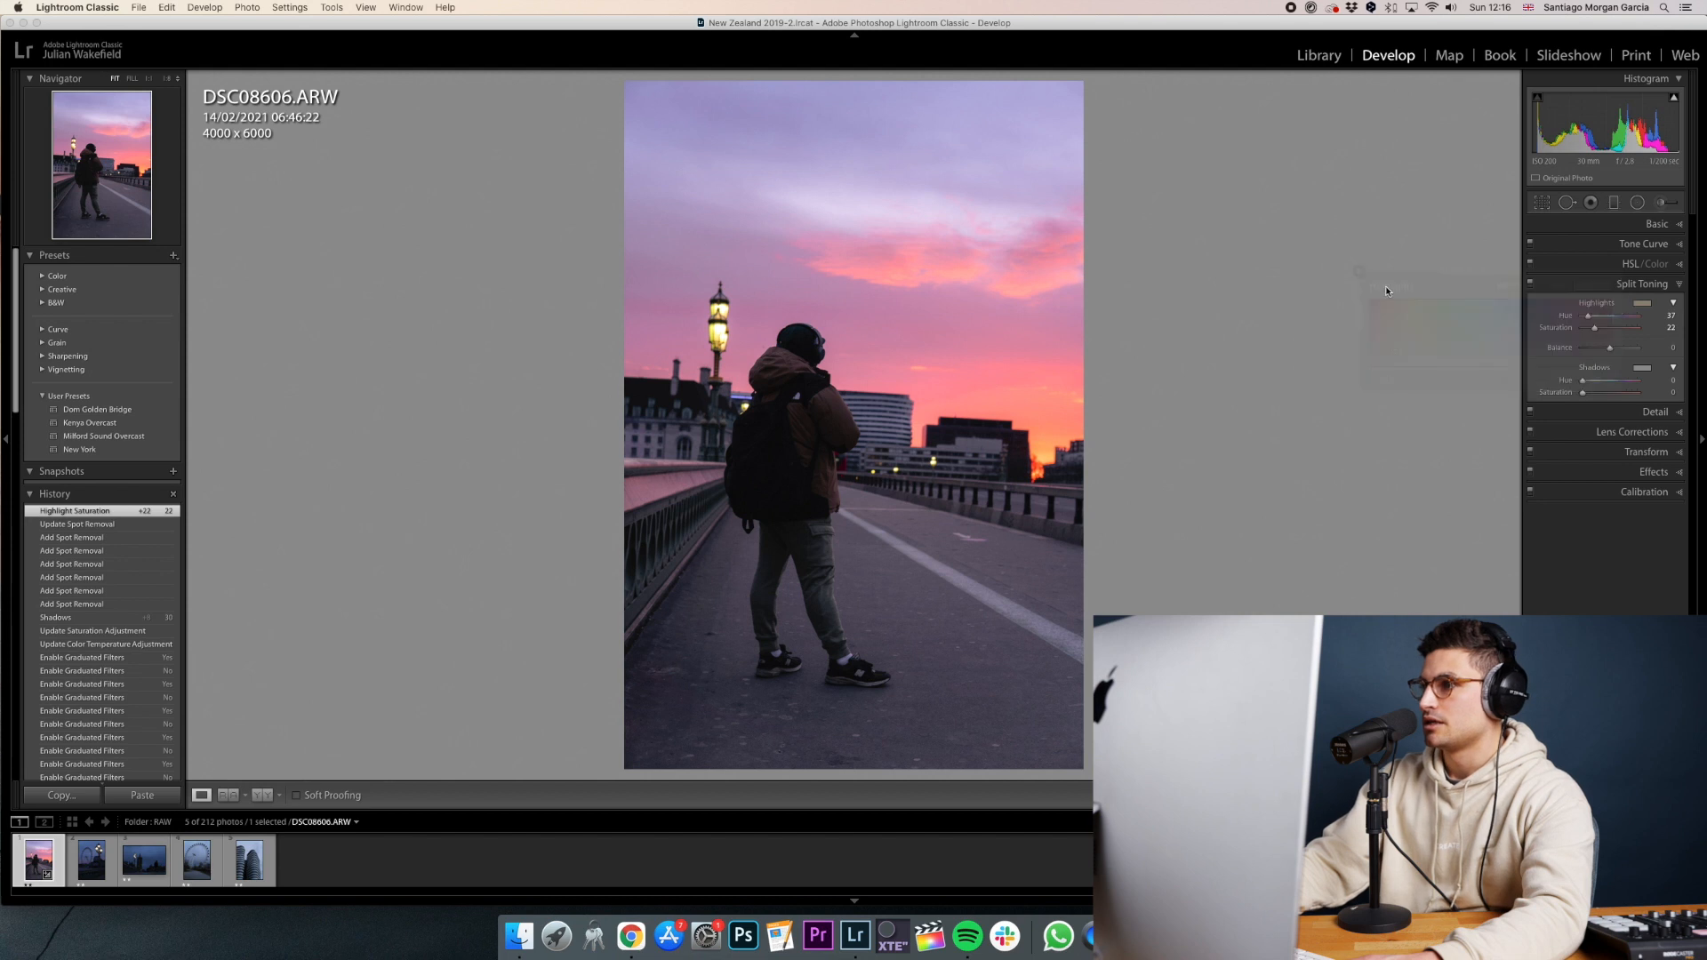
pyautogui.click(1641, 370)
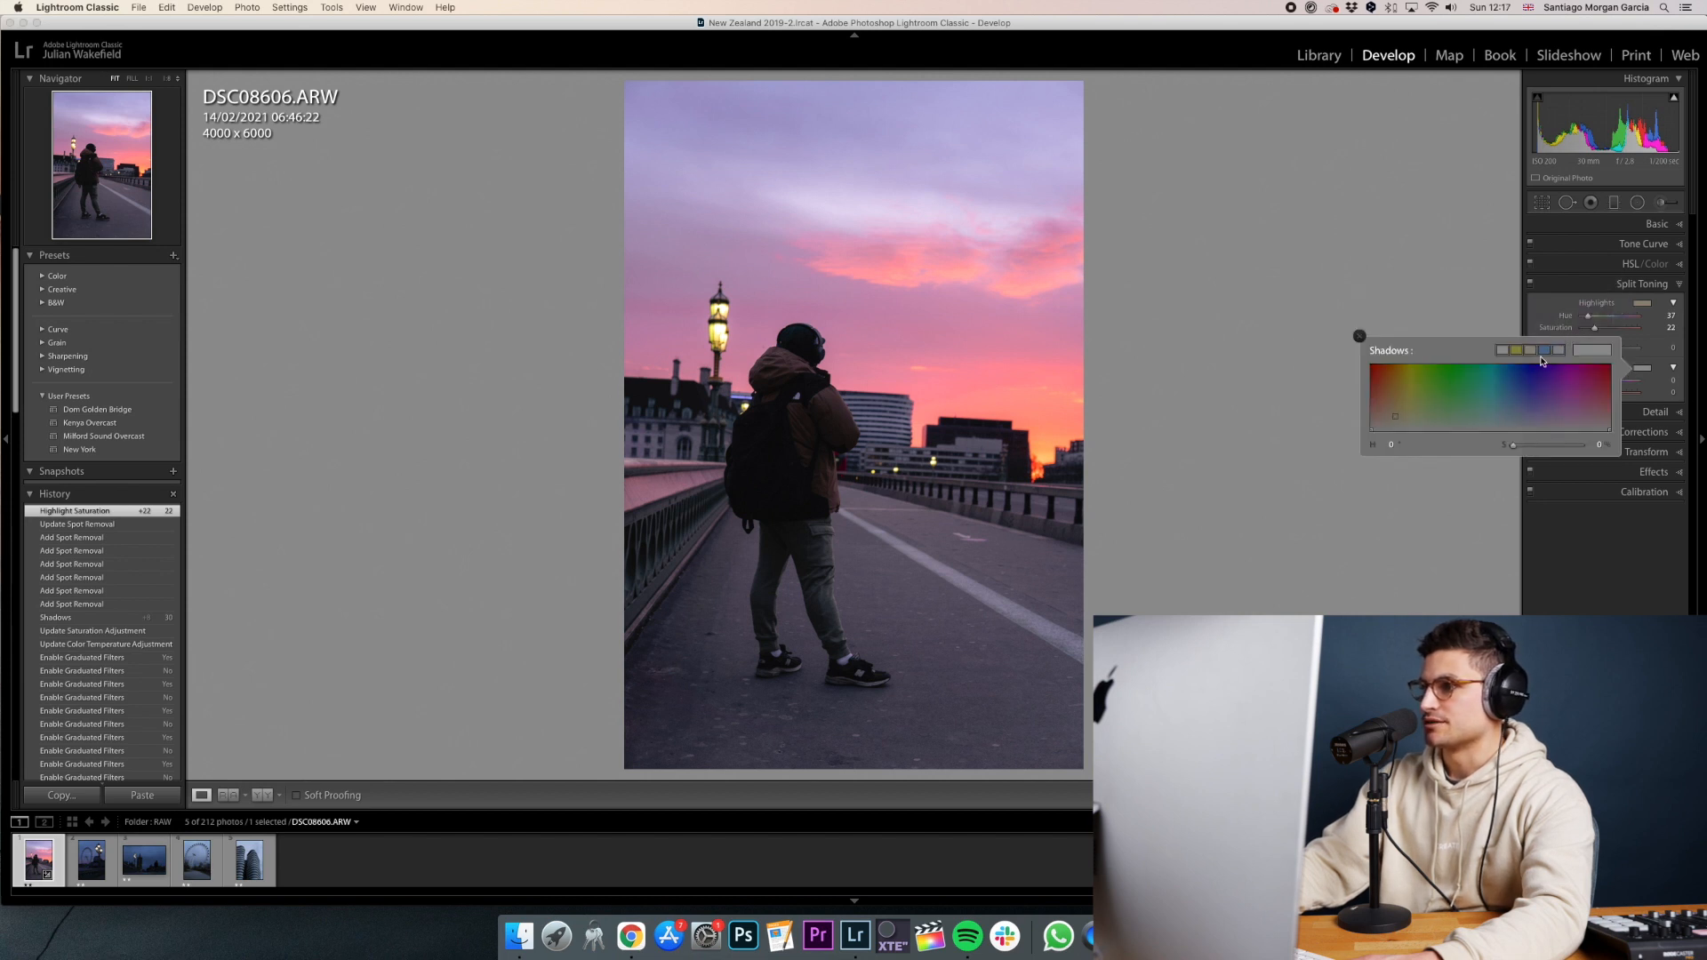
pyautogui.click(1545, 350)
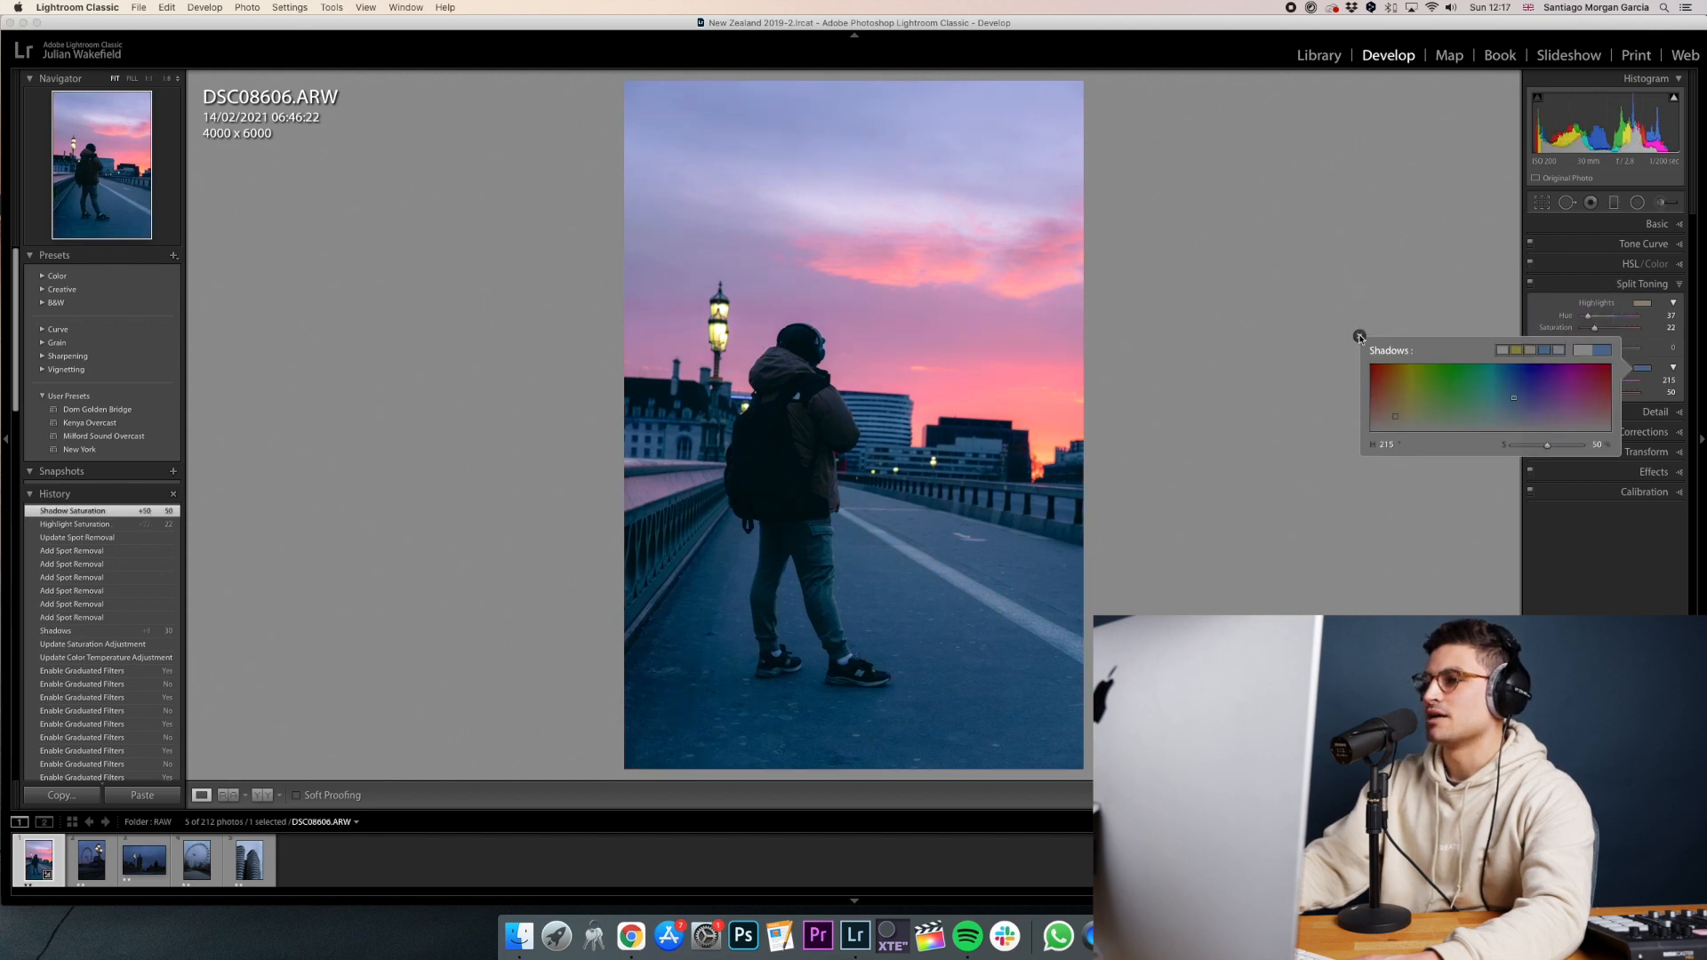
pyautogui.click(1360, 337)
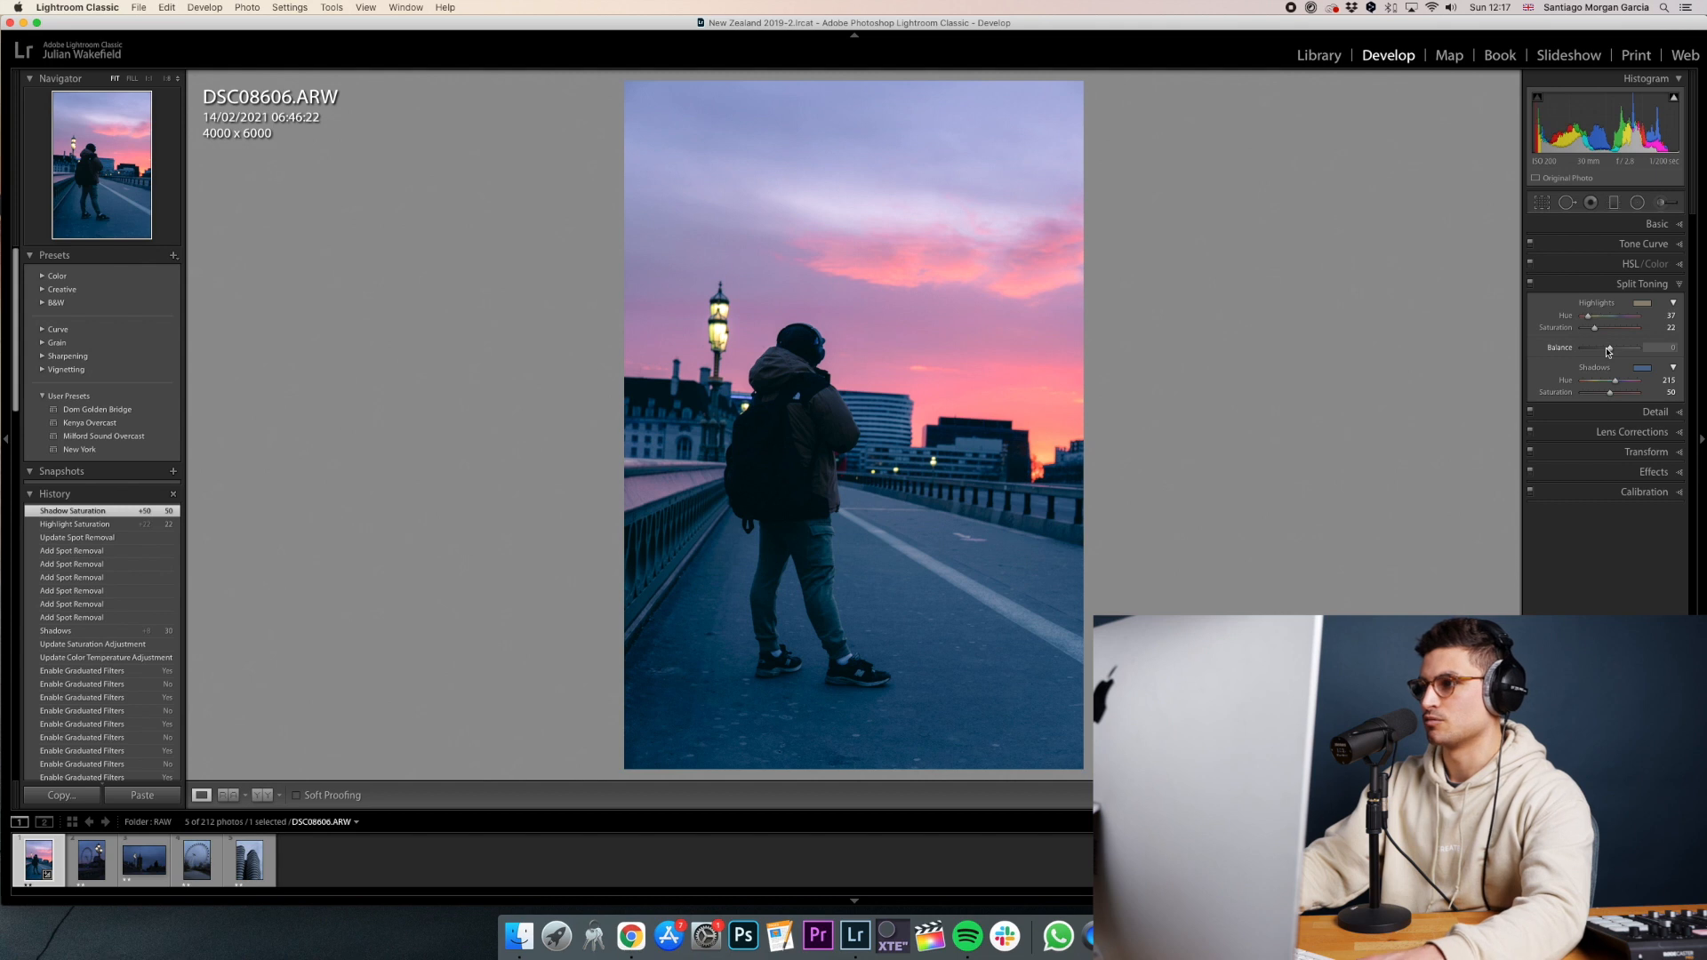
# Set the split toning Balance to +18 while previewing the toning at full strength.
pyautogui.press('alt')
pyautogui.moveTo(1606, 348); pyautogui.dragTo(1611, 357)
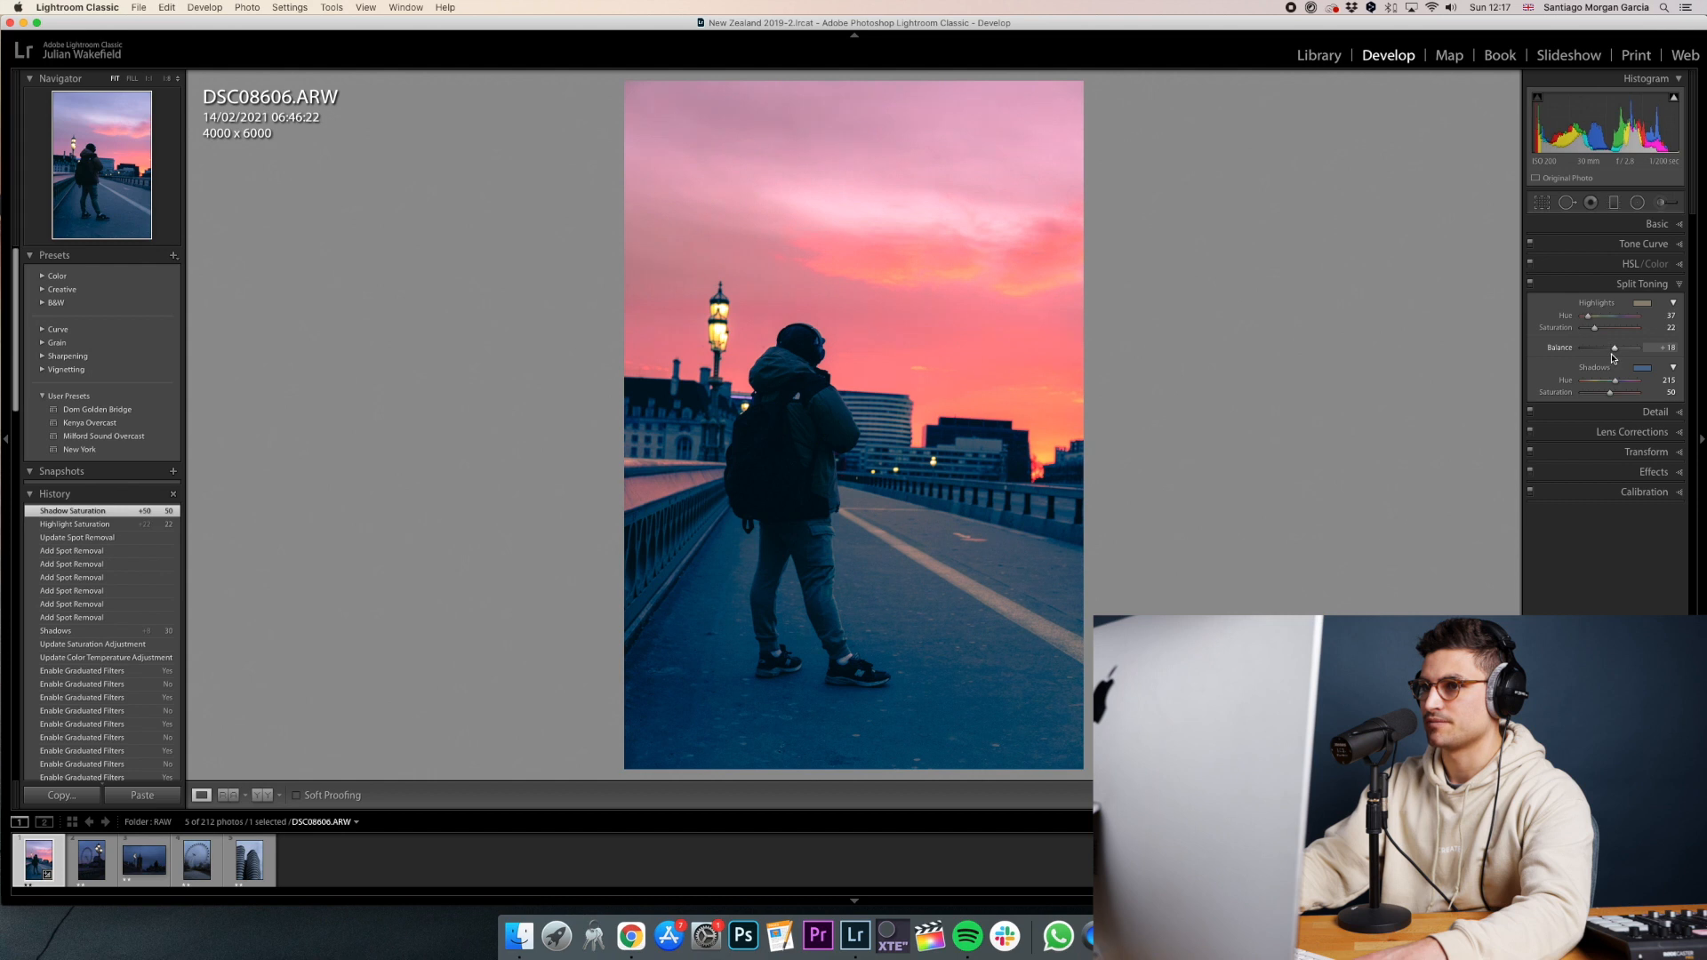
pyautogui.moveTo(1614, 358); pyautogui.dragTo(1613, 358)
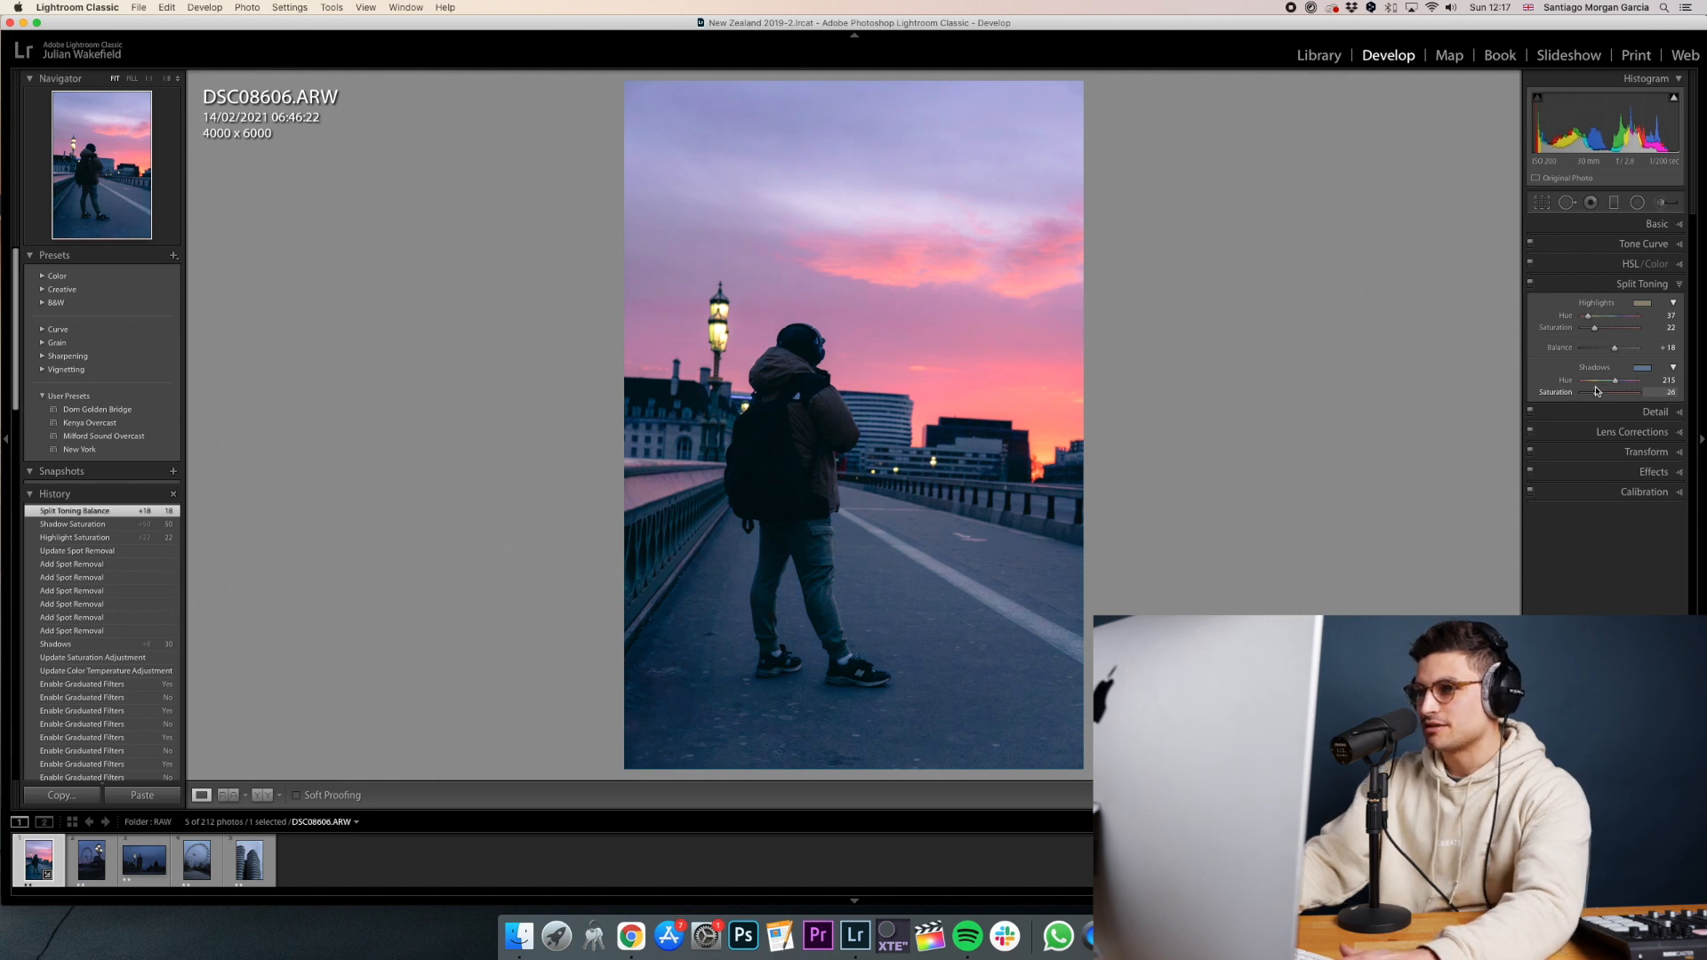
# Set the split toning highlight Saturation to 20 and the shadow Saturation to 11.
pyautogui.moveTo(1610, 394); pyautogui.dragTo(1573, 392)
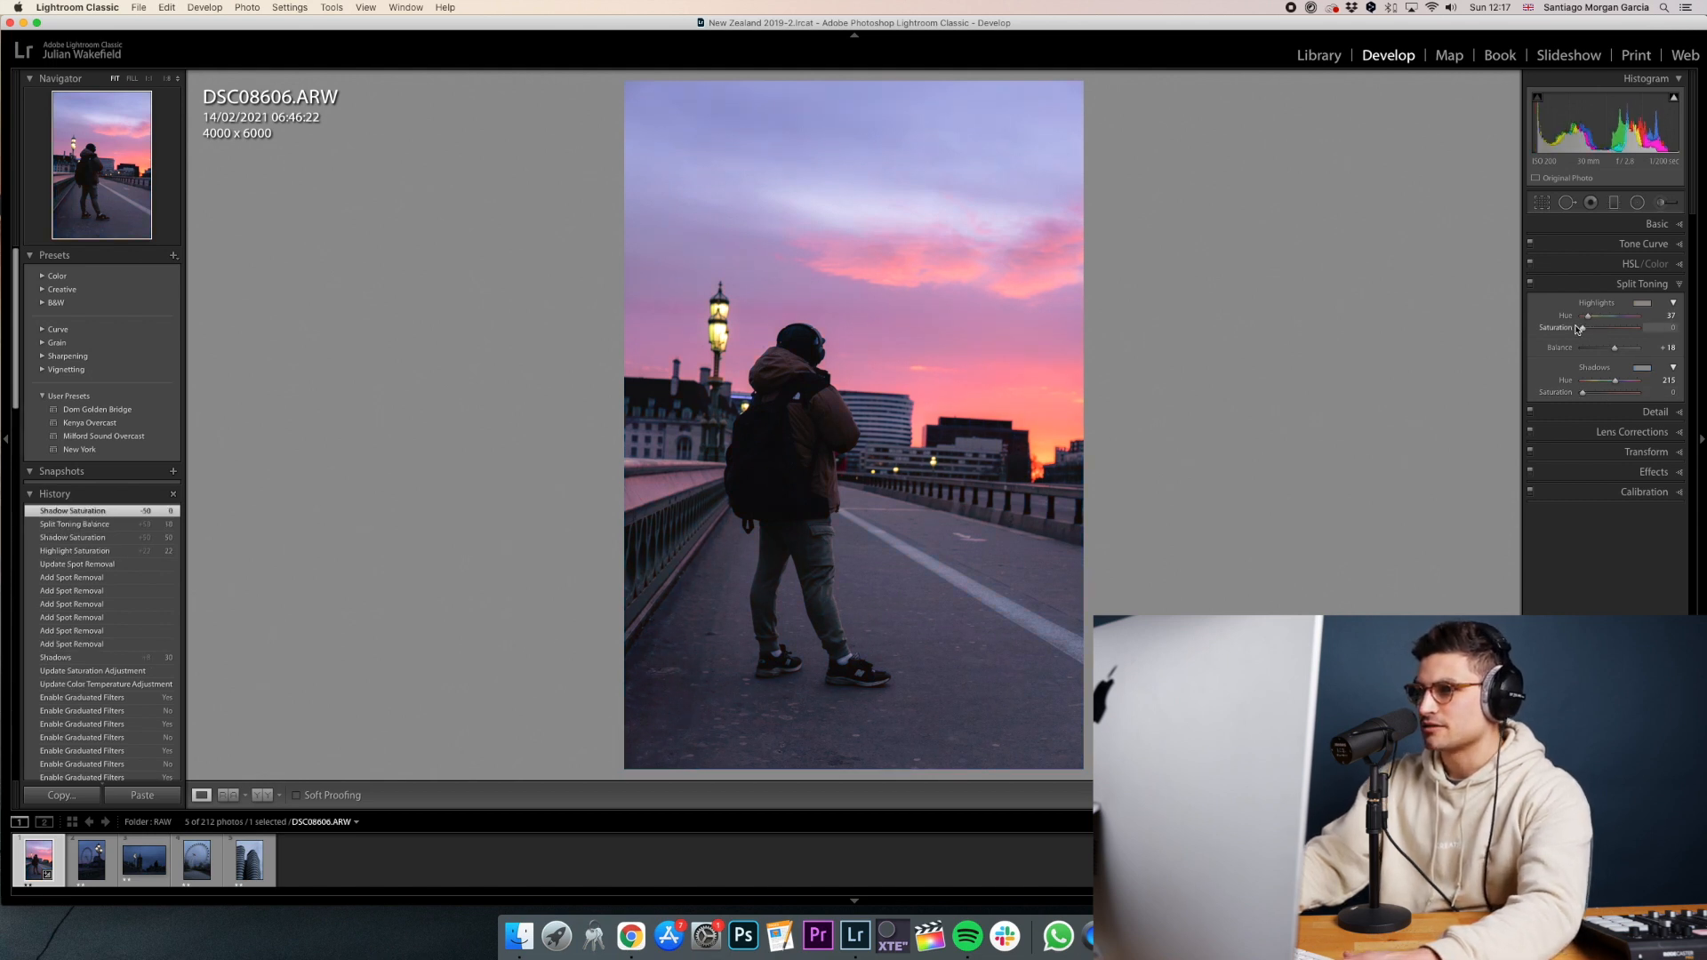
pyautogui.moveTo(1582, 332); pyautogui.dragTo(1593, 334)
pyautogui.moveTo(1586, 395); pyautogui.dragTo(1592, 397)
# Compare the split-toned photo repeatedly with its unedited version.
pyautogui.press('\\')
pyautogui.press('\\')
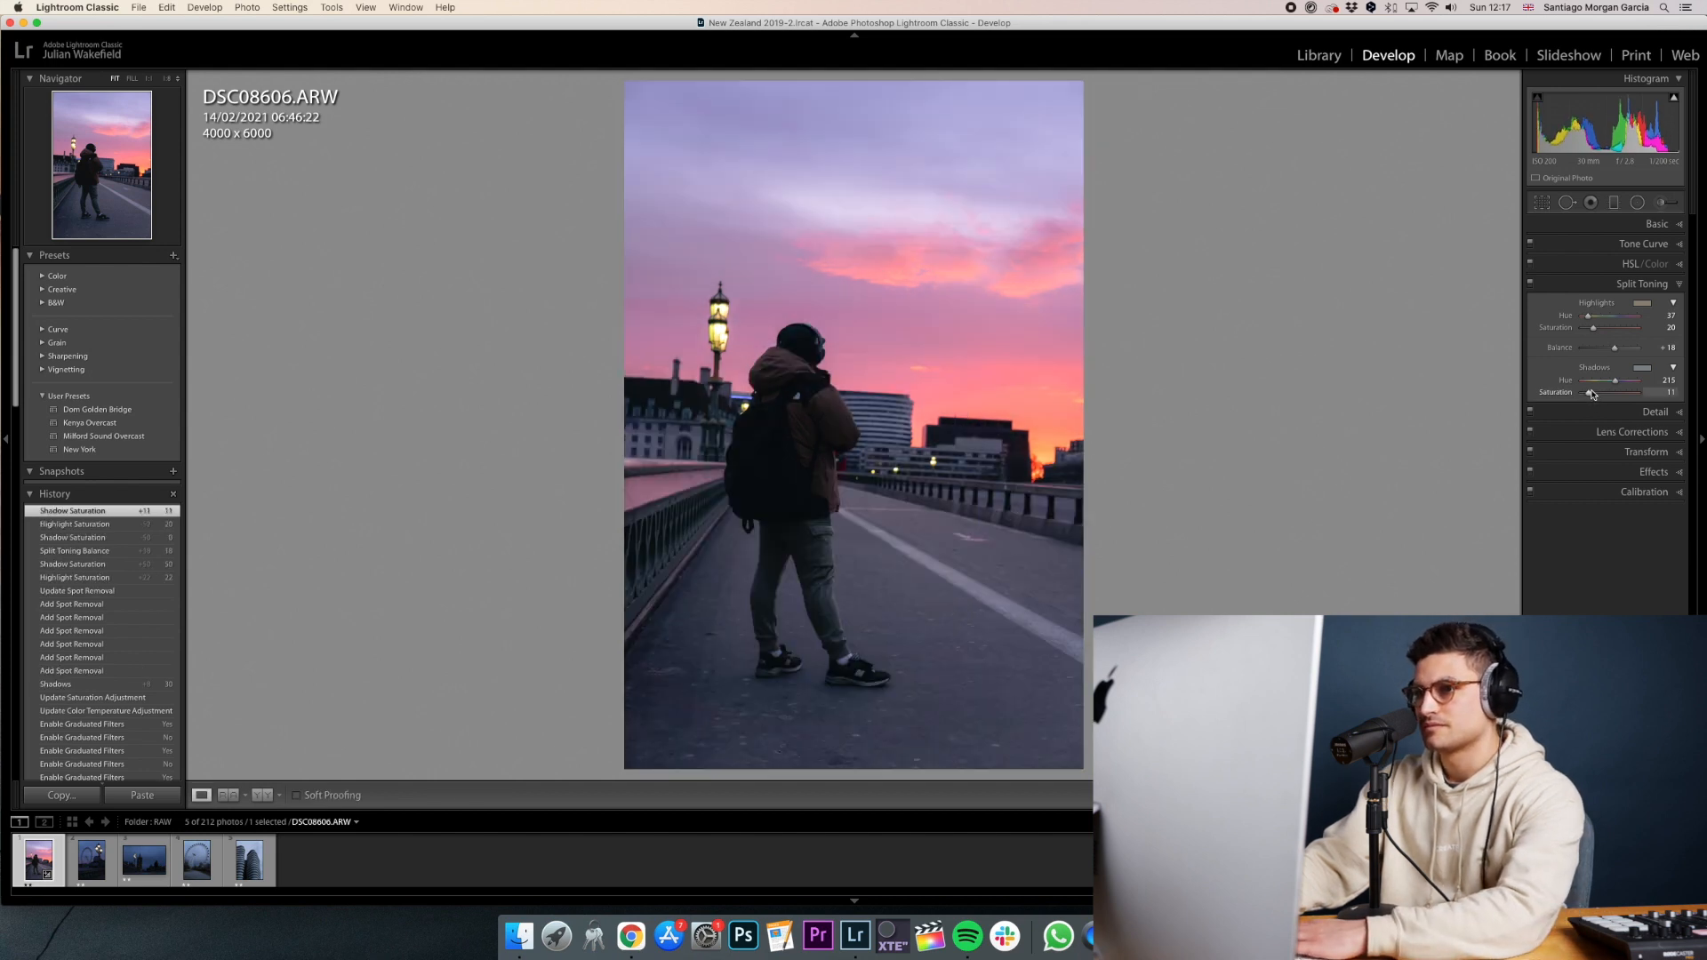
pyautogui.press('\\')
pyautogui.press('\\')
pyautogui.press('\\')
pyautogui.press('\\')
pyautogui.press('\\')
pyautogui.press('\\')
pyautogui.press('\\')
pyautogui.press('\\')
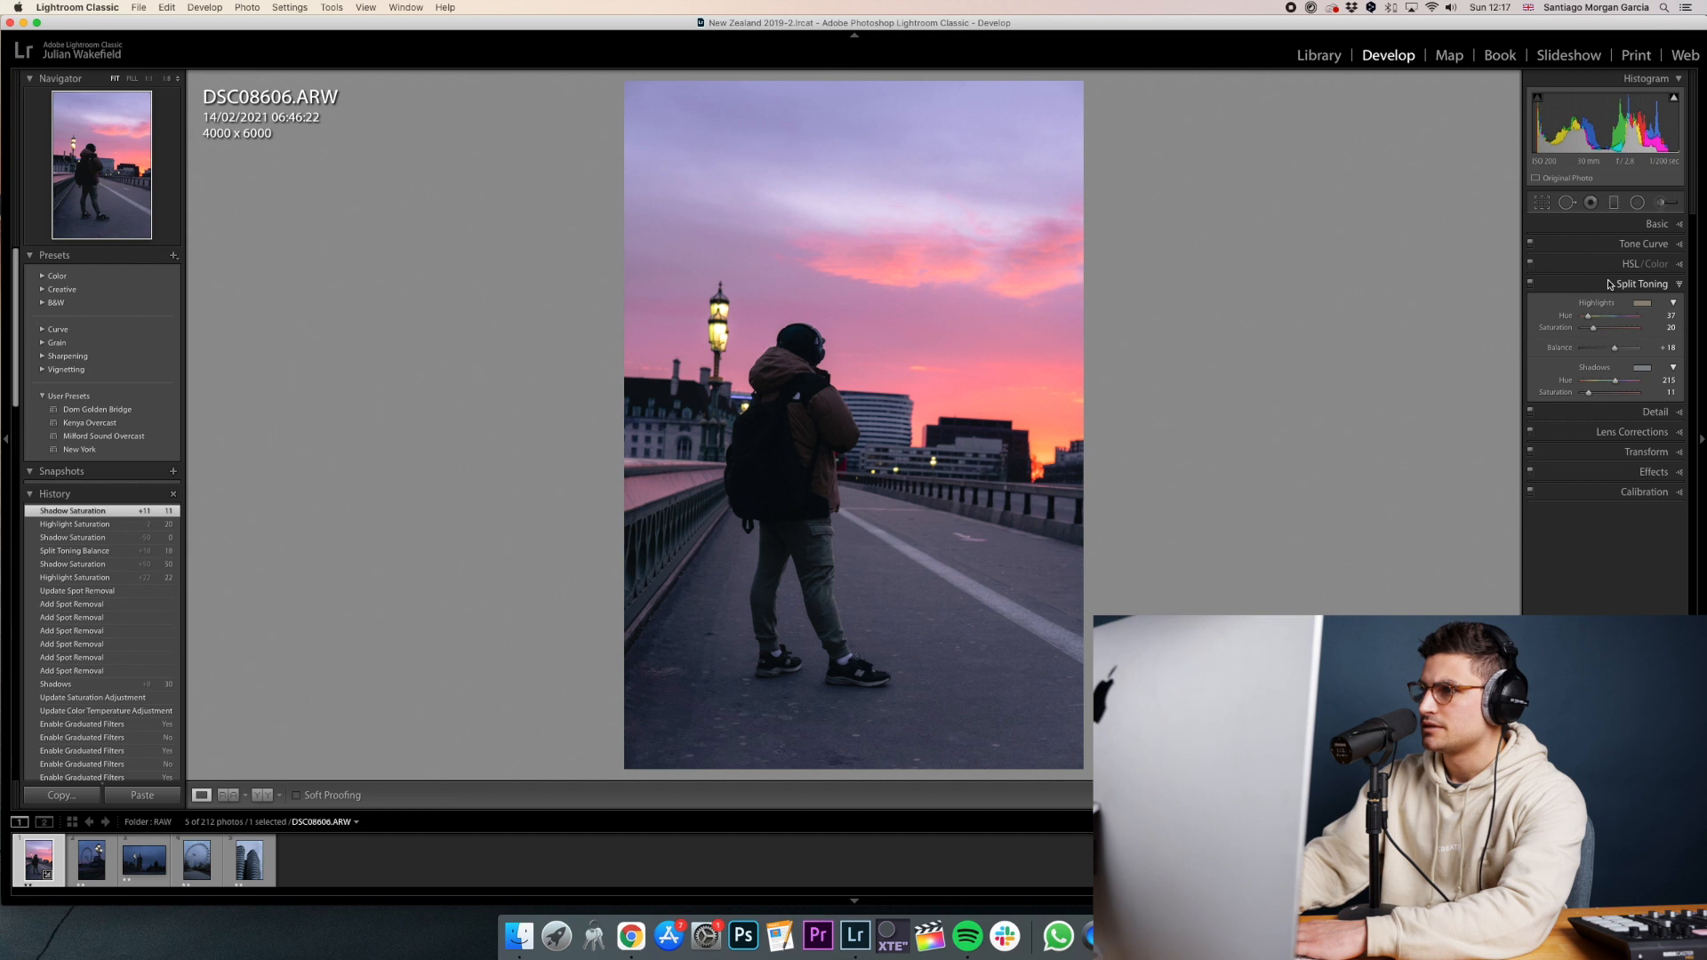
# Straighten the photo to an angle of −4.24 using the building's roofline as reference, reposition the image in the crop and apply it.
pyautogui.press('r')
pyautogui.moveTo(1196, 274); pyautogui.dragTo(1201, 311)
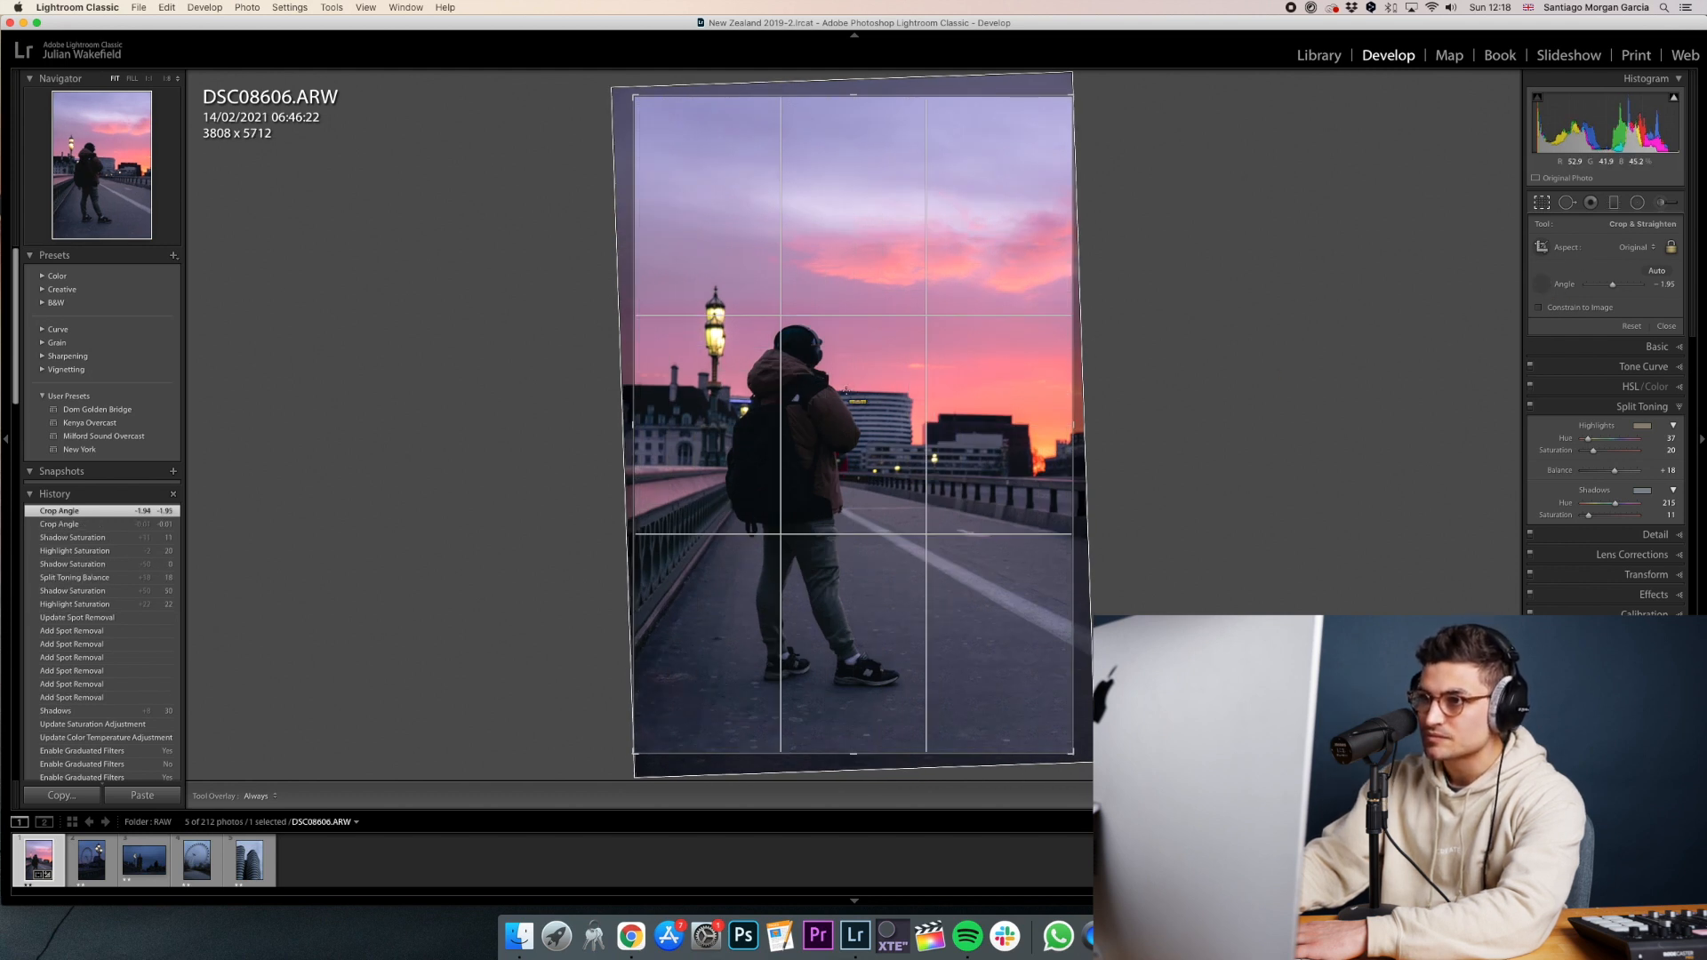
pyautogui.moveTo(846, 391); pyautogui.dragTo(872, 391)
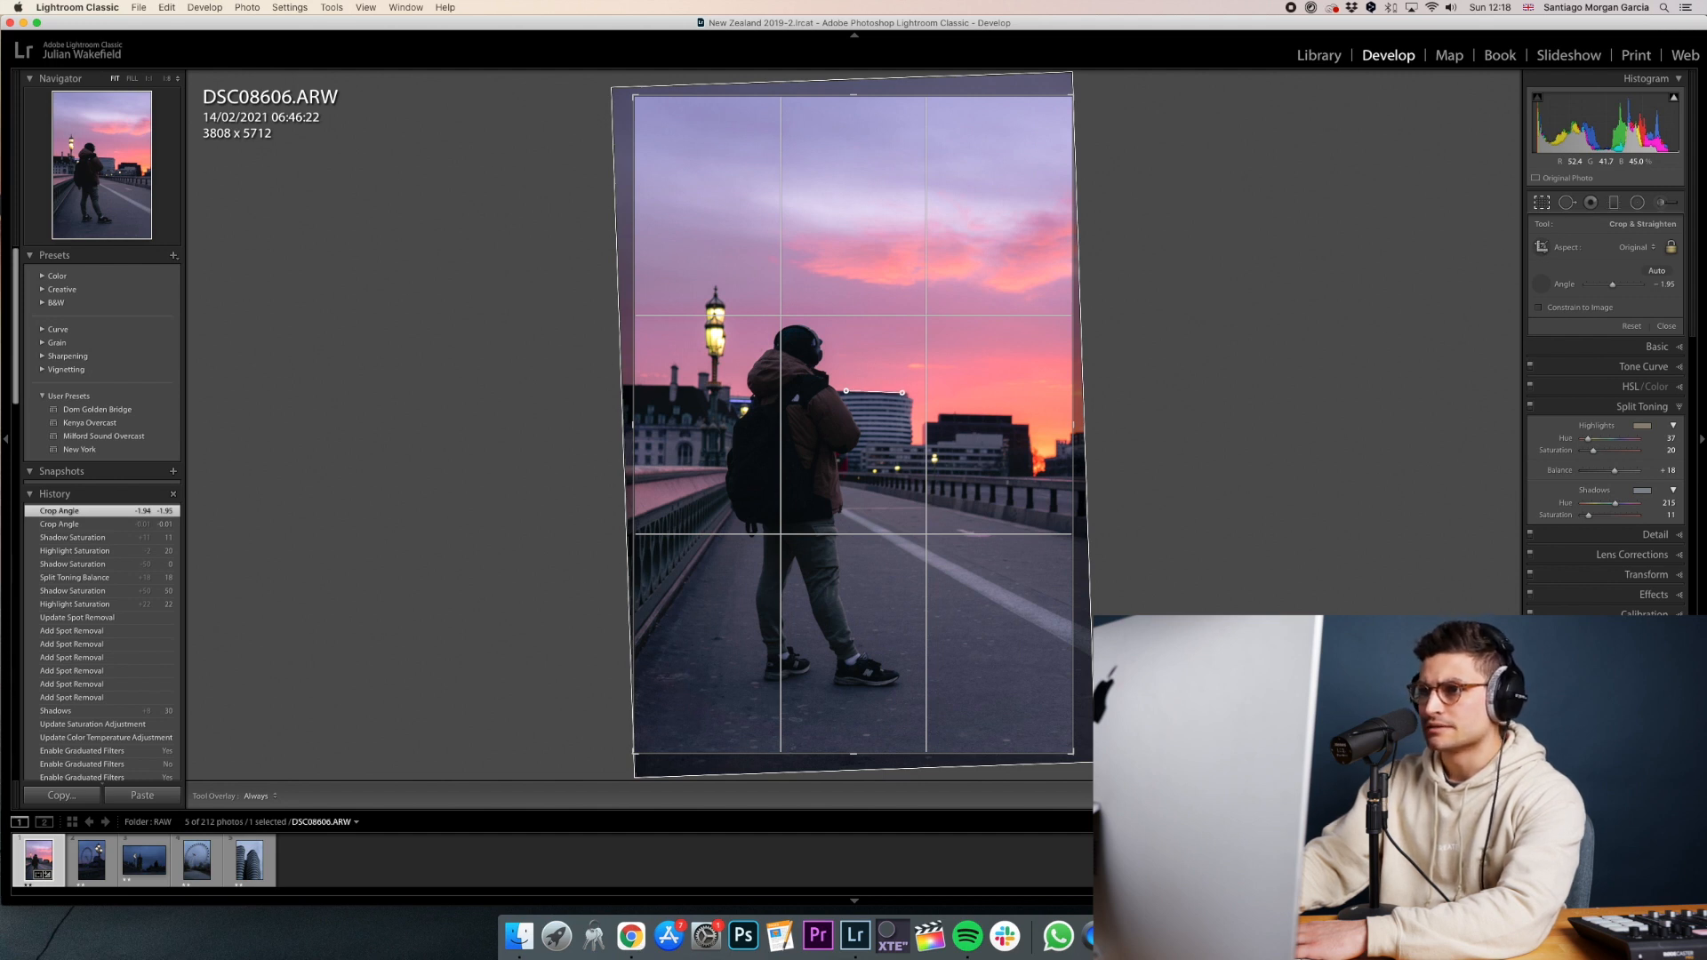
pyautogui.moveTo(903, 392); pyautogui.dragTo(903, 392)
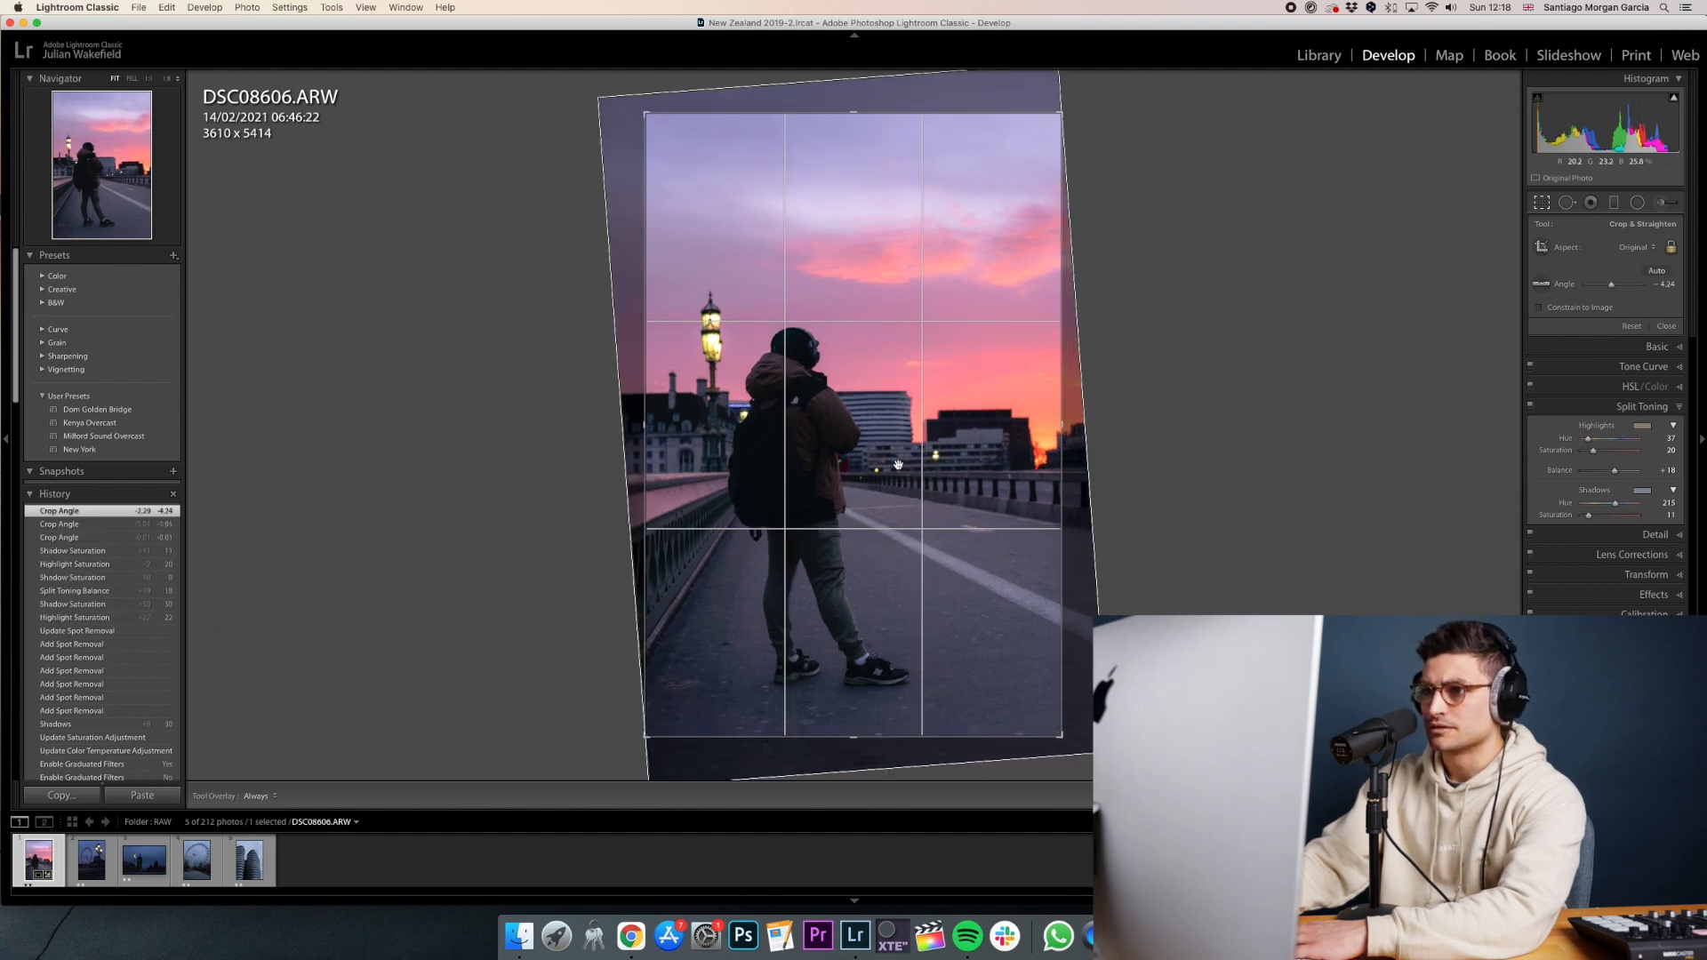
pyautogui.moveTo(895, 504)
pyautogui.mouseDown()
pyautogui.moveTo(898, 435)
pyautogui.moveTo(909, 522)
pyautogui.moveTo(916, 497)
pyautogui.mouseUp()
pyautogui.press('Return')
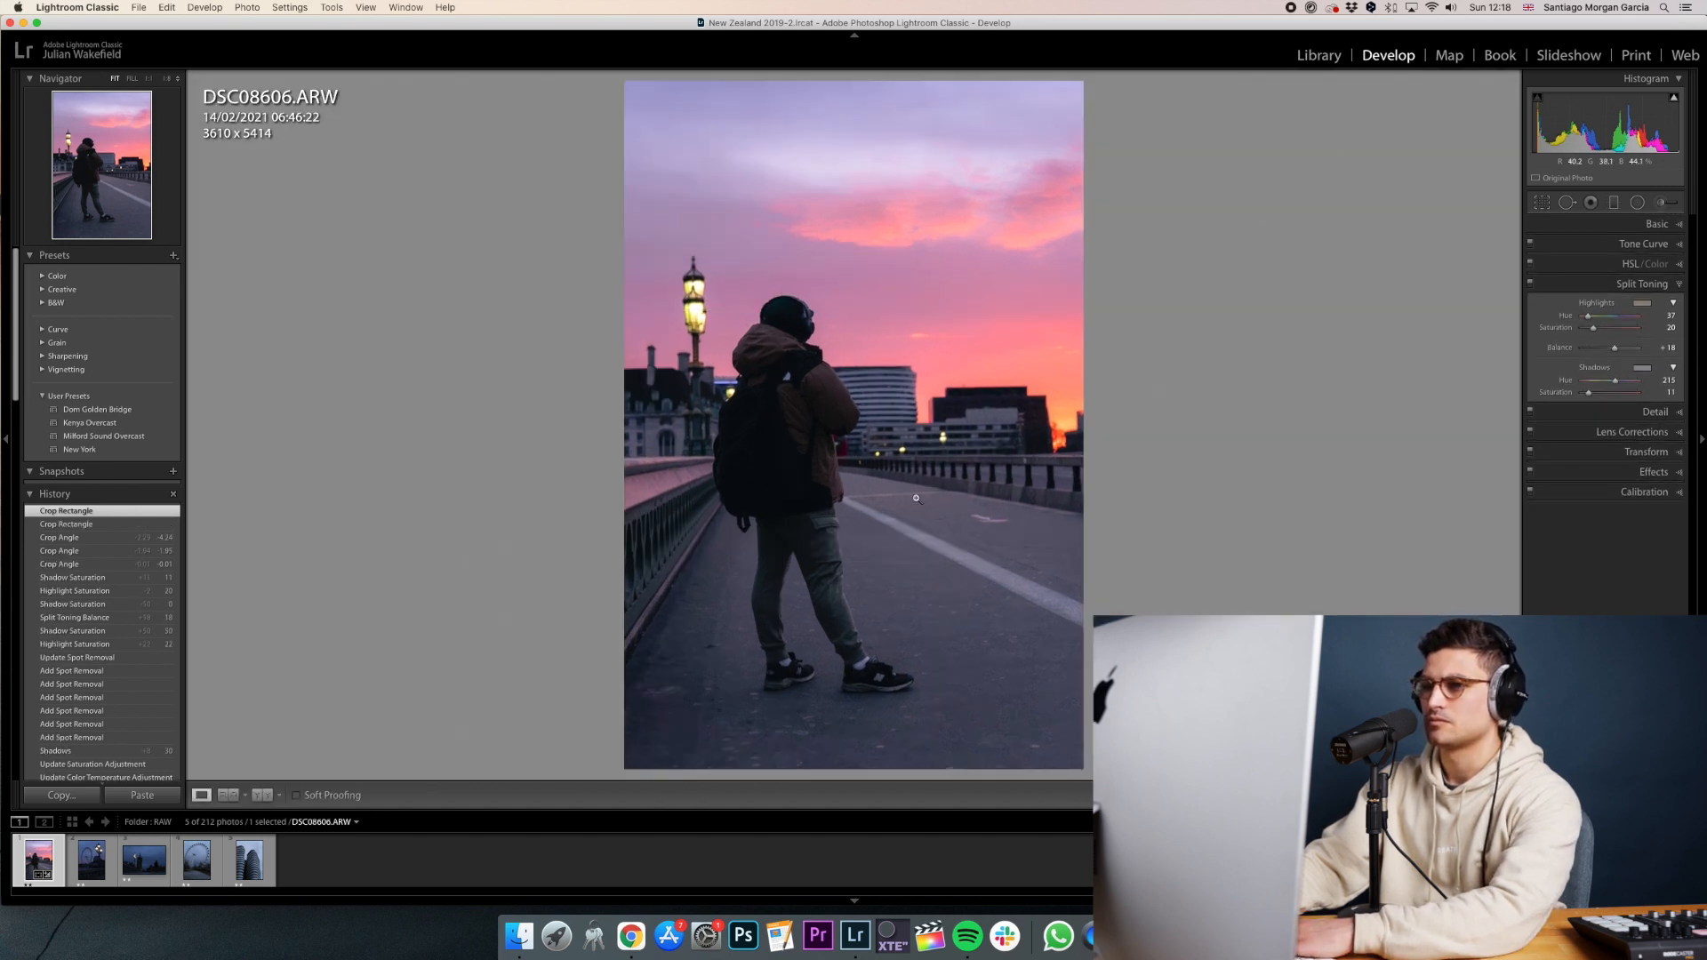
# Reset the crop angle to −2.80, enlarge the crop frame while repositioning the image, and apply it.
pyautogui.click(1542, 203)
pyautogui.moveTo(1203, 343); pyautogui.dragTo(1176, 362)
pyautogui.moveTo(1057, 113); pyautogui.dragTo(1065, 108)
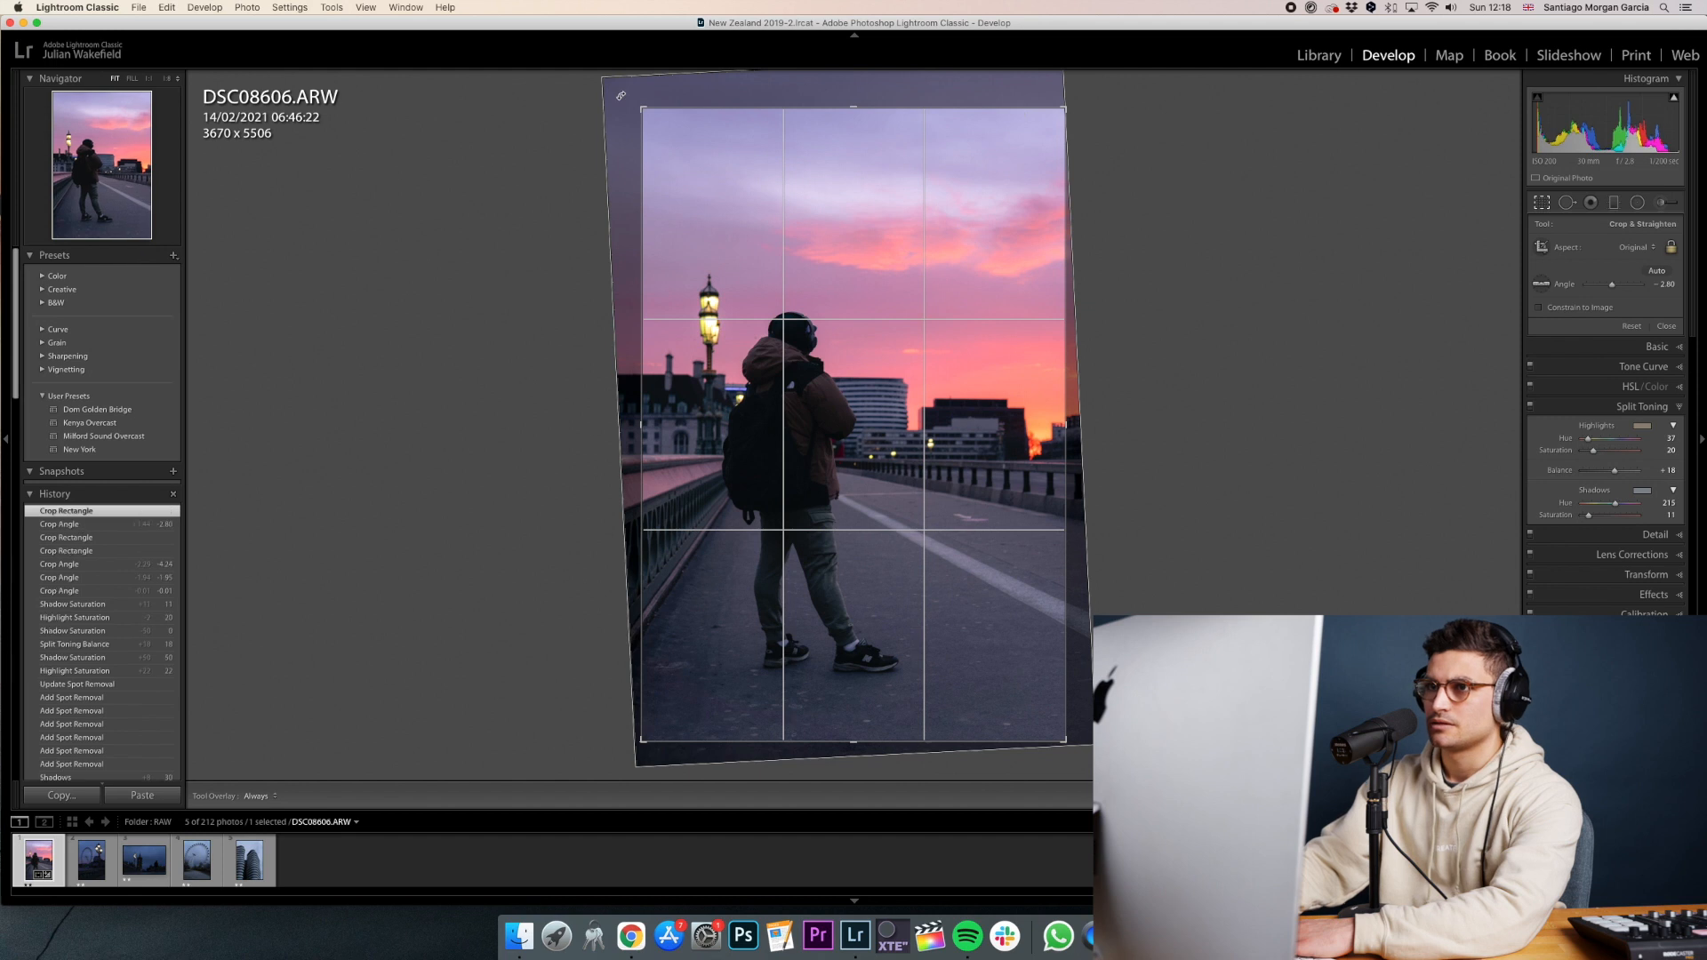
pyautogui.moveTo(1001, 663)
pyautogui.mouseDown()
pyautogui.moveTo(1009, 686)
pyautogui.moveTo(1021, 658)
pyautogui.mouseUp()
pyautogui.moveTo(651, 100); pyautogui.dragTo(647, 95)
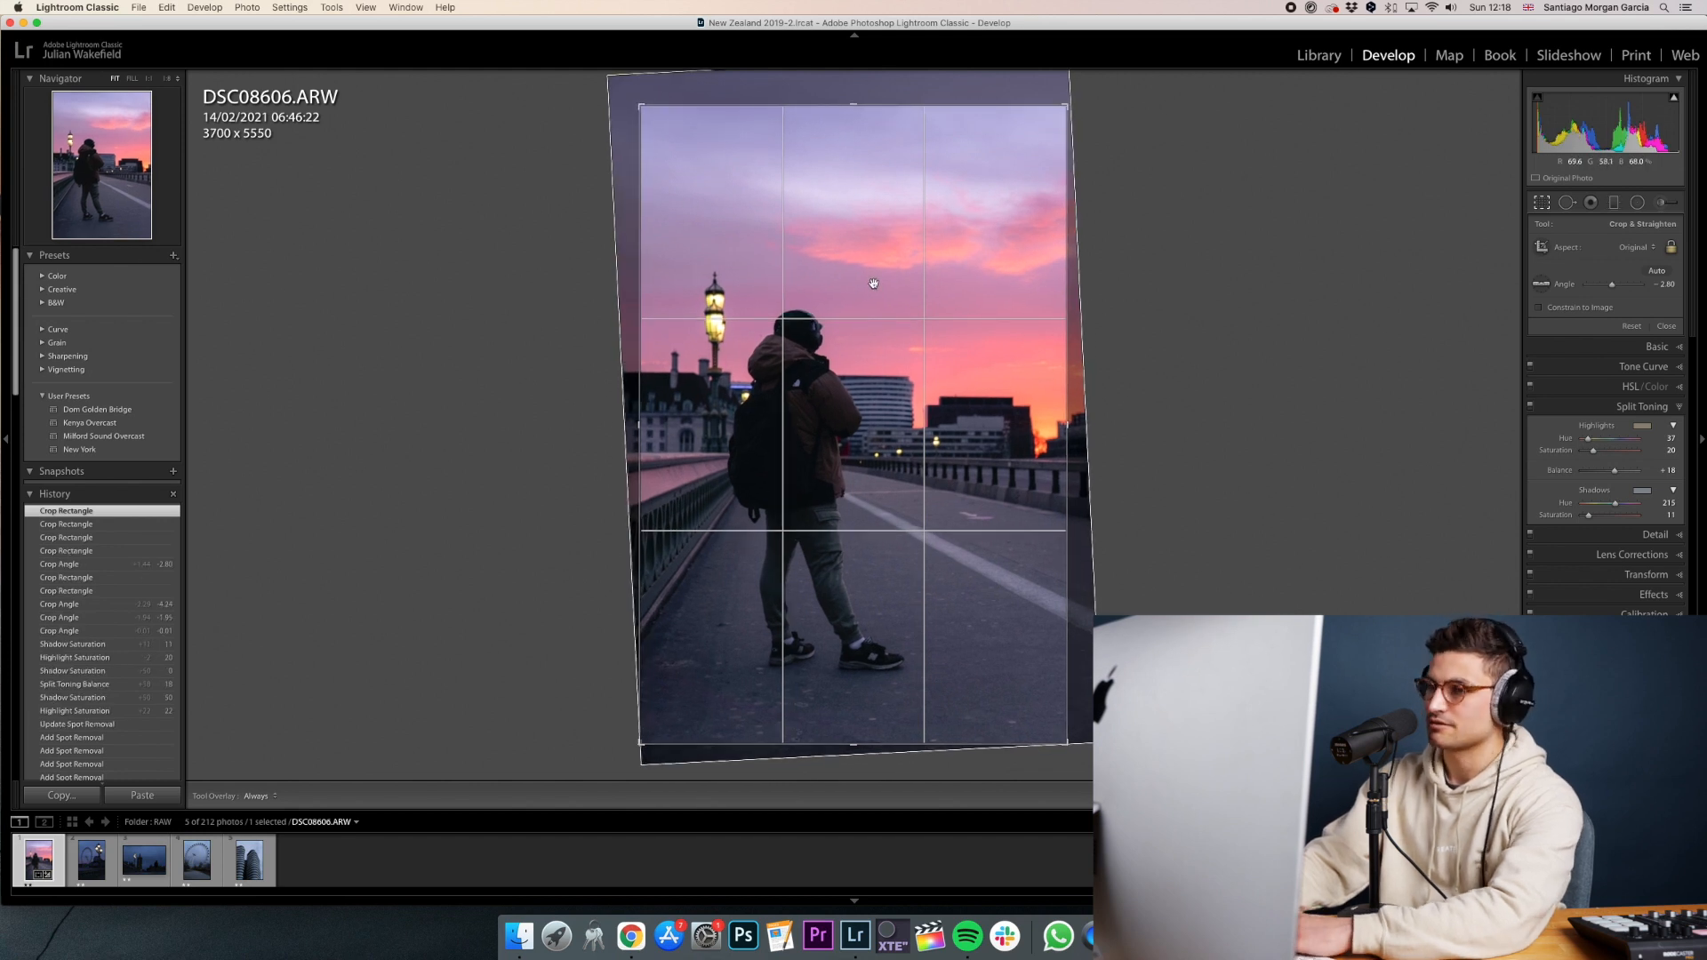
pyautogui.press('Return')
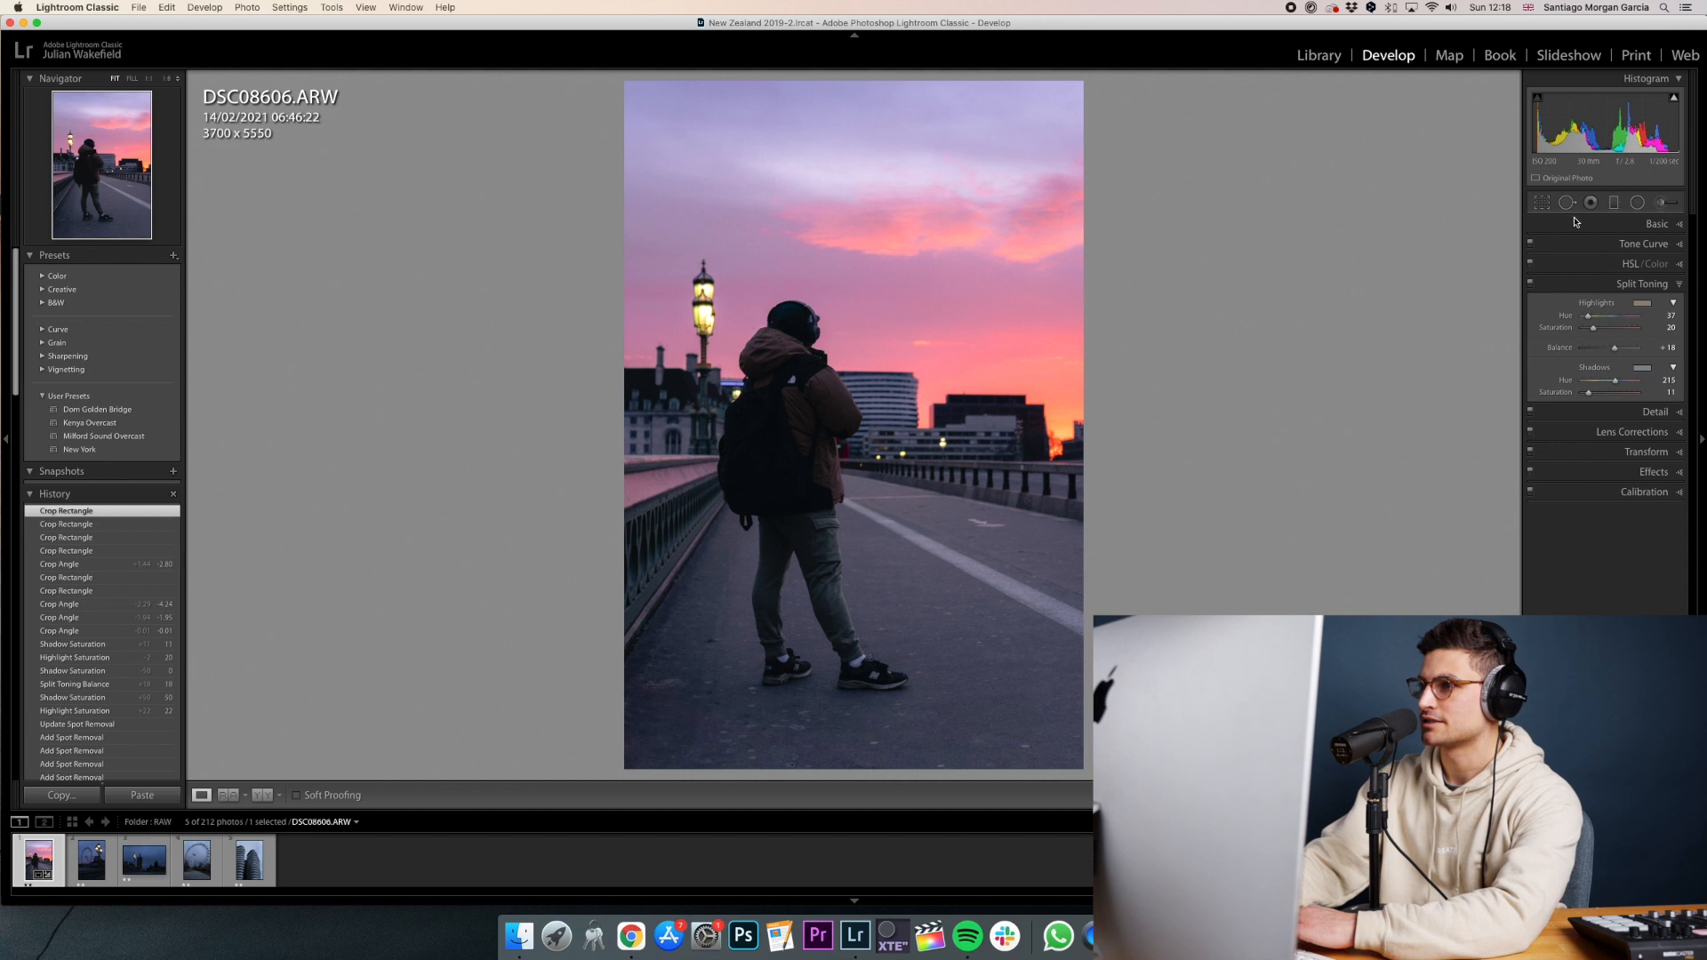
# Rotate the crop to −2.19, enlarge its frame to 3759 x 5638 and apply it.
pyautogui.click(1543, 202)
pyautogui.moveTo(1086, 346)
pyautogui.mouseDown()
pyautogui.moveTo(1136, 343)
pyautogui.moveTo(1099, 345)
pyautogui.mouseUp()
pyautogui.moveTo(1067, 105); pyautogui.dragTo(1075, 94)
pyautogui.press('Return')
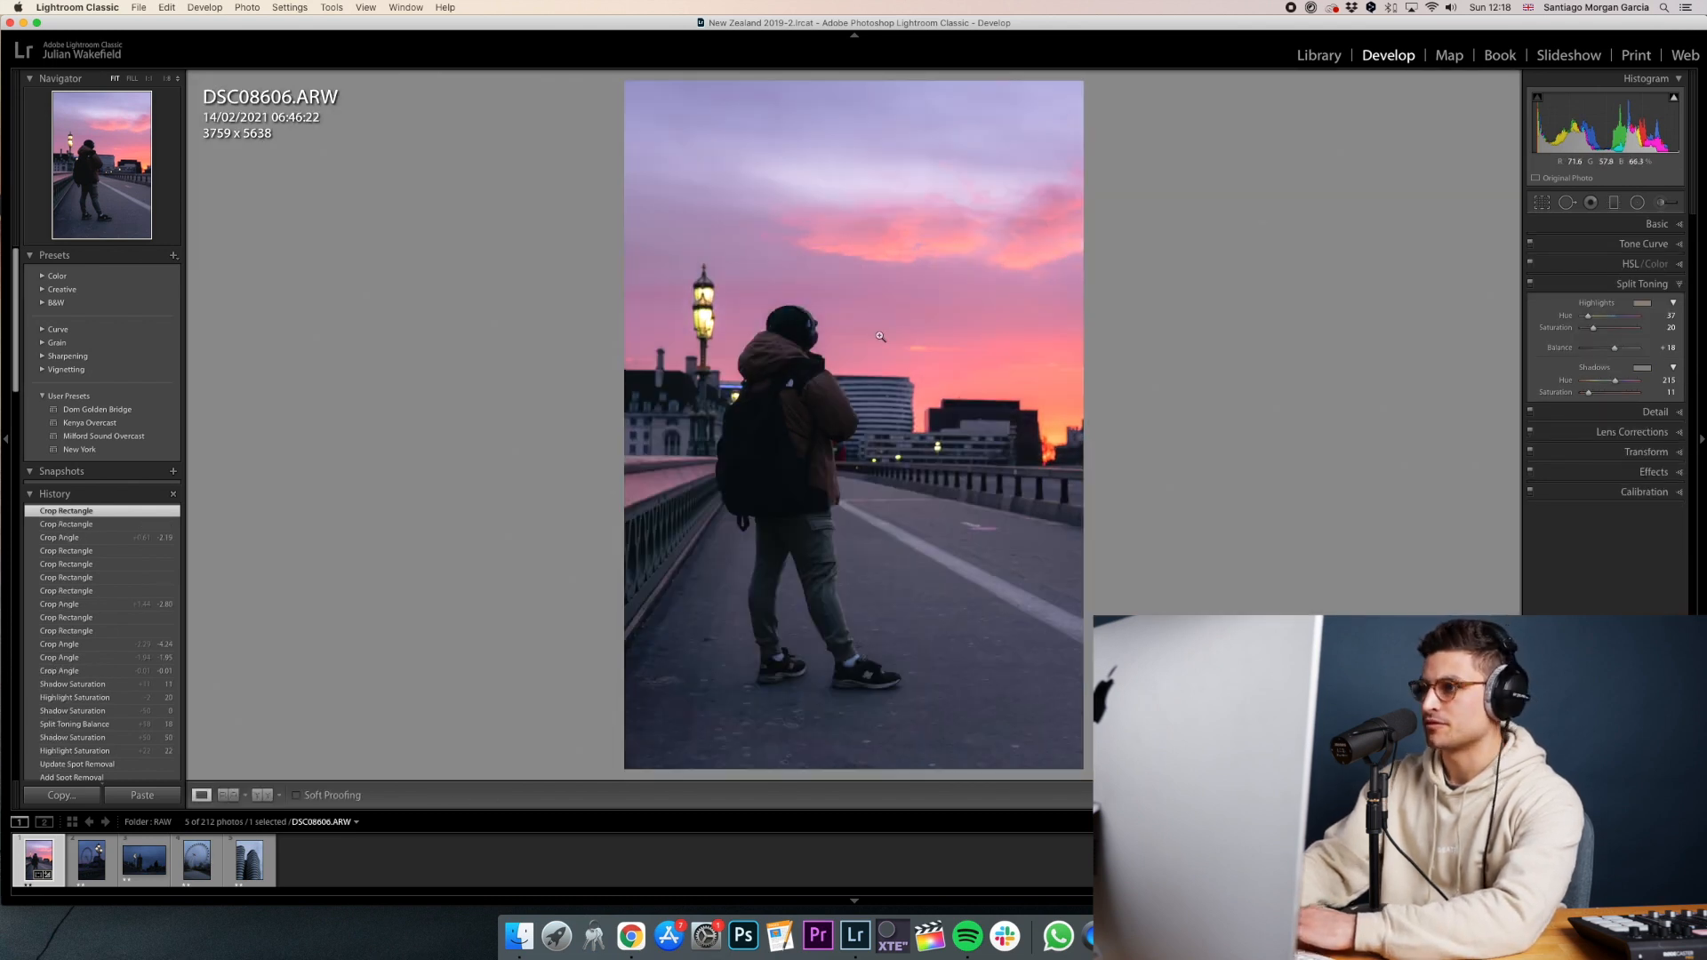
pyautogui.click(1613, 285)
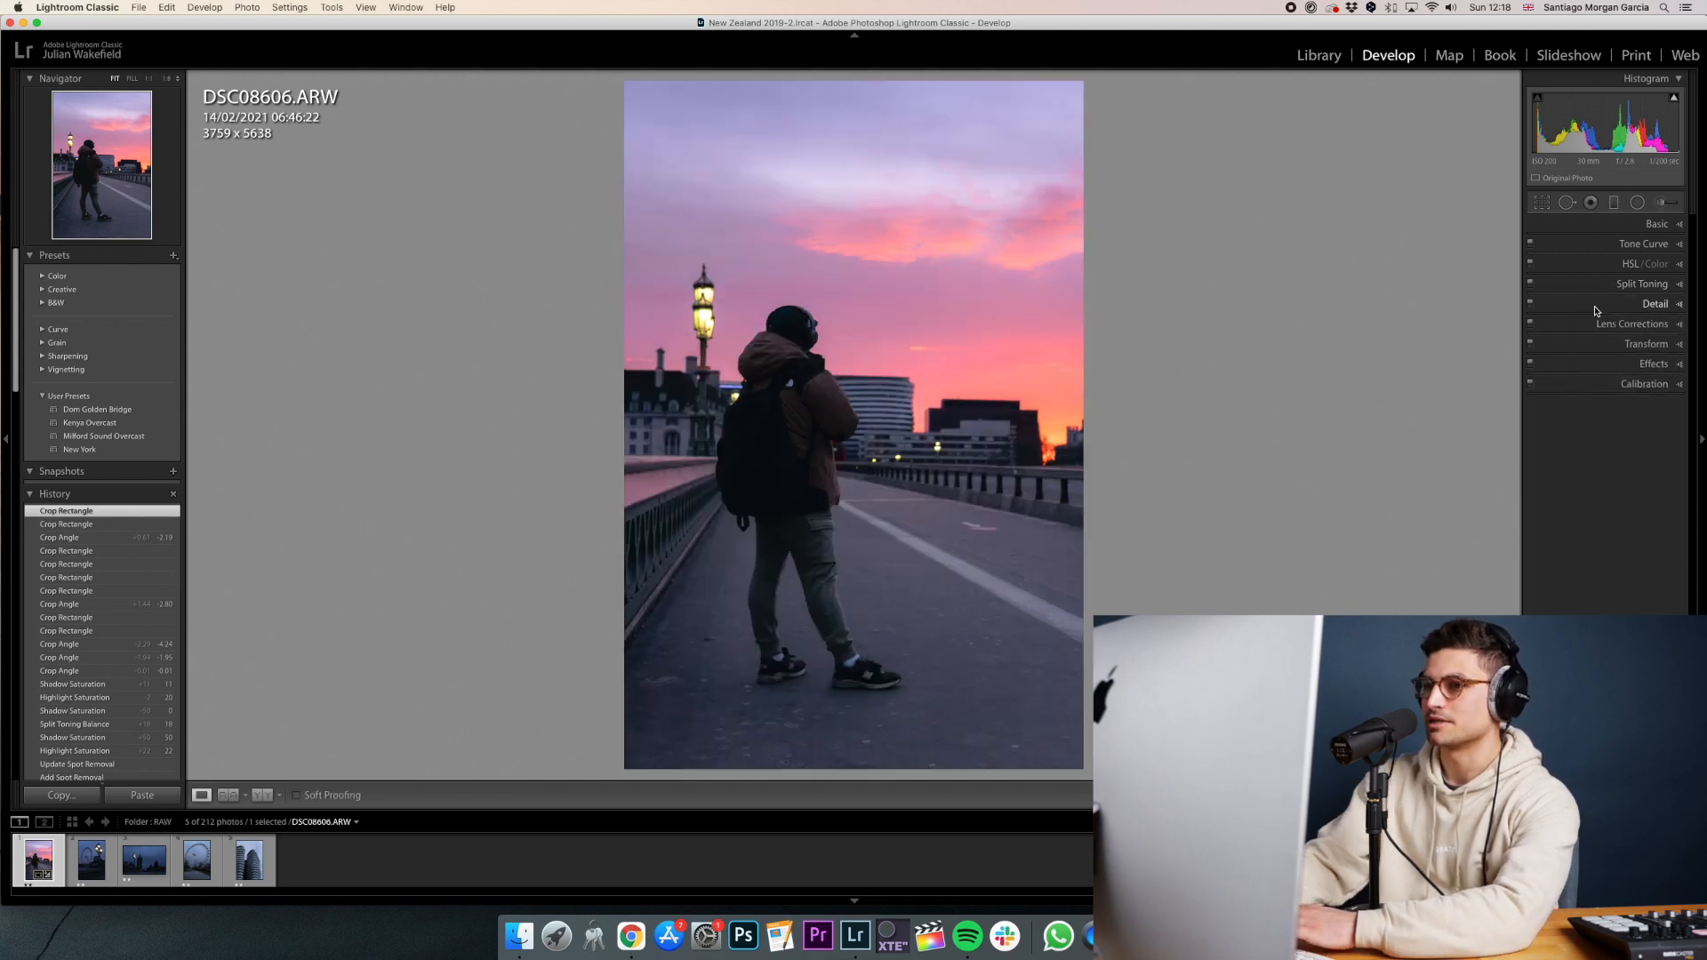
# Set the crop angle to −1.67, shift the image slightly within the frame and apply the crop.
pyautogui.click(1531, 197)
pyautogui.moveTo(1169, 297); pyautogui.dragTo(1172, 311)
pyautogui.press('Return')
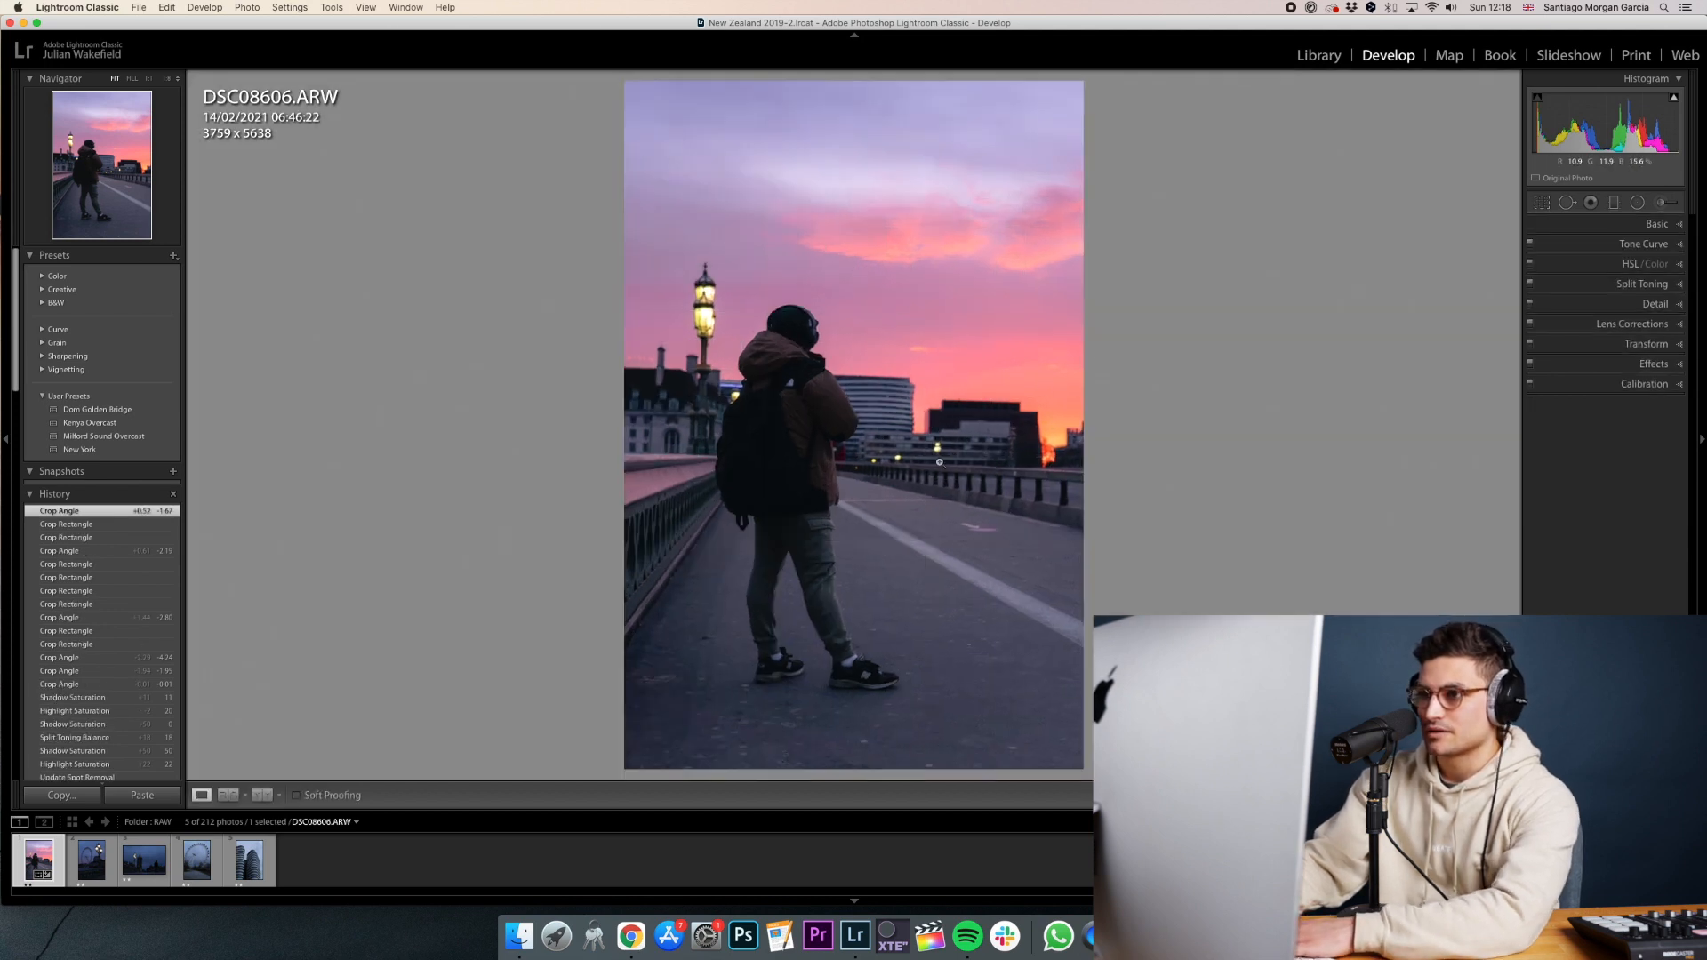
pyautogui.click(1542, 205)
pyautogui.moveTo(887, 317); pyautogui.dragTo(893, 324)
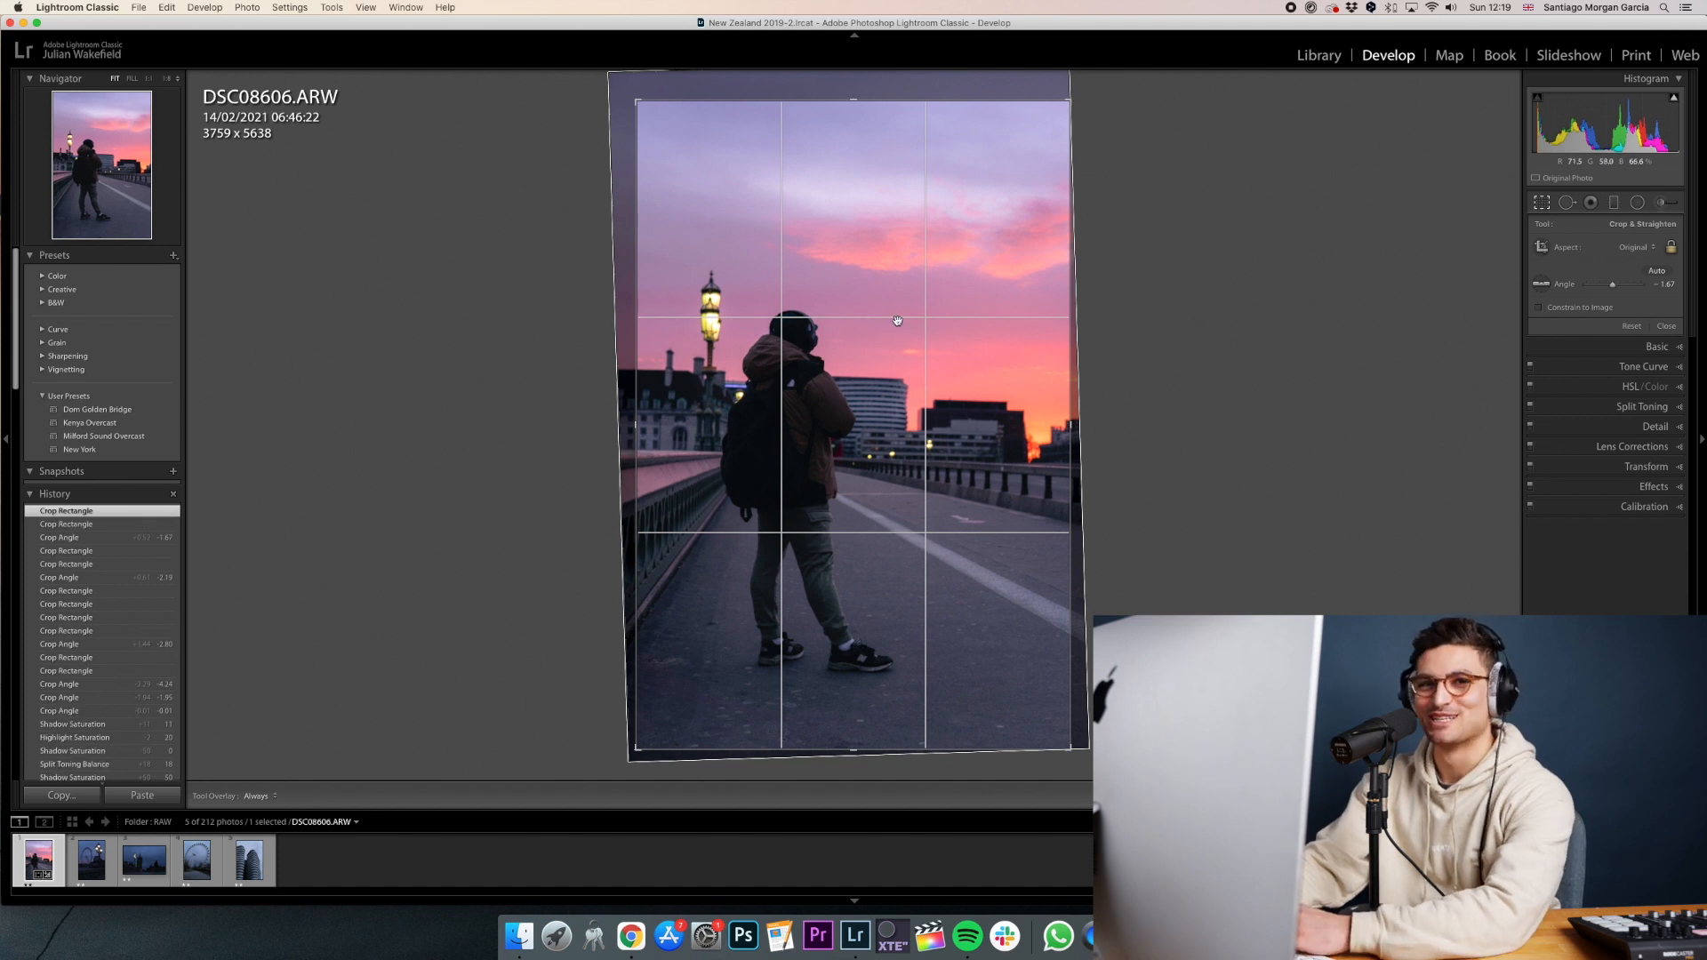
pyautogui.press('Return')
# Compare the recropped photo with its unedited version.
pyautogui.press('\\')
pyautogui.press('\\')
pyautogui.press('\\')
pyautogui.press('\\')
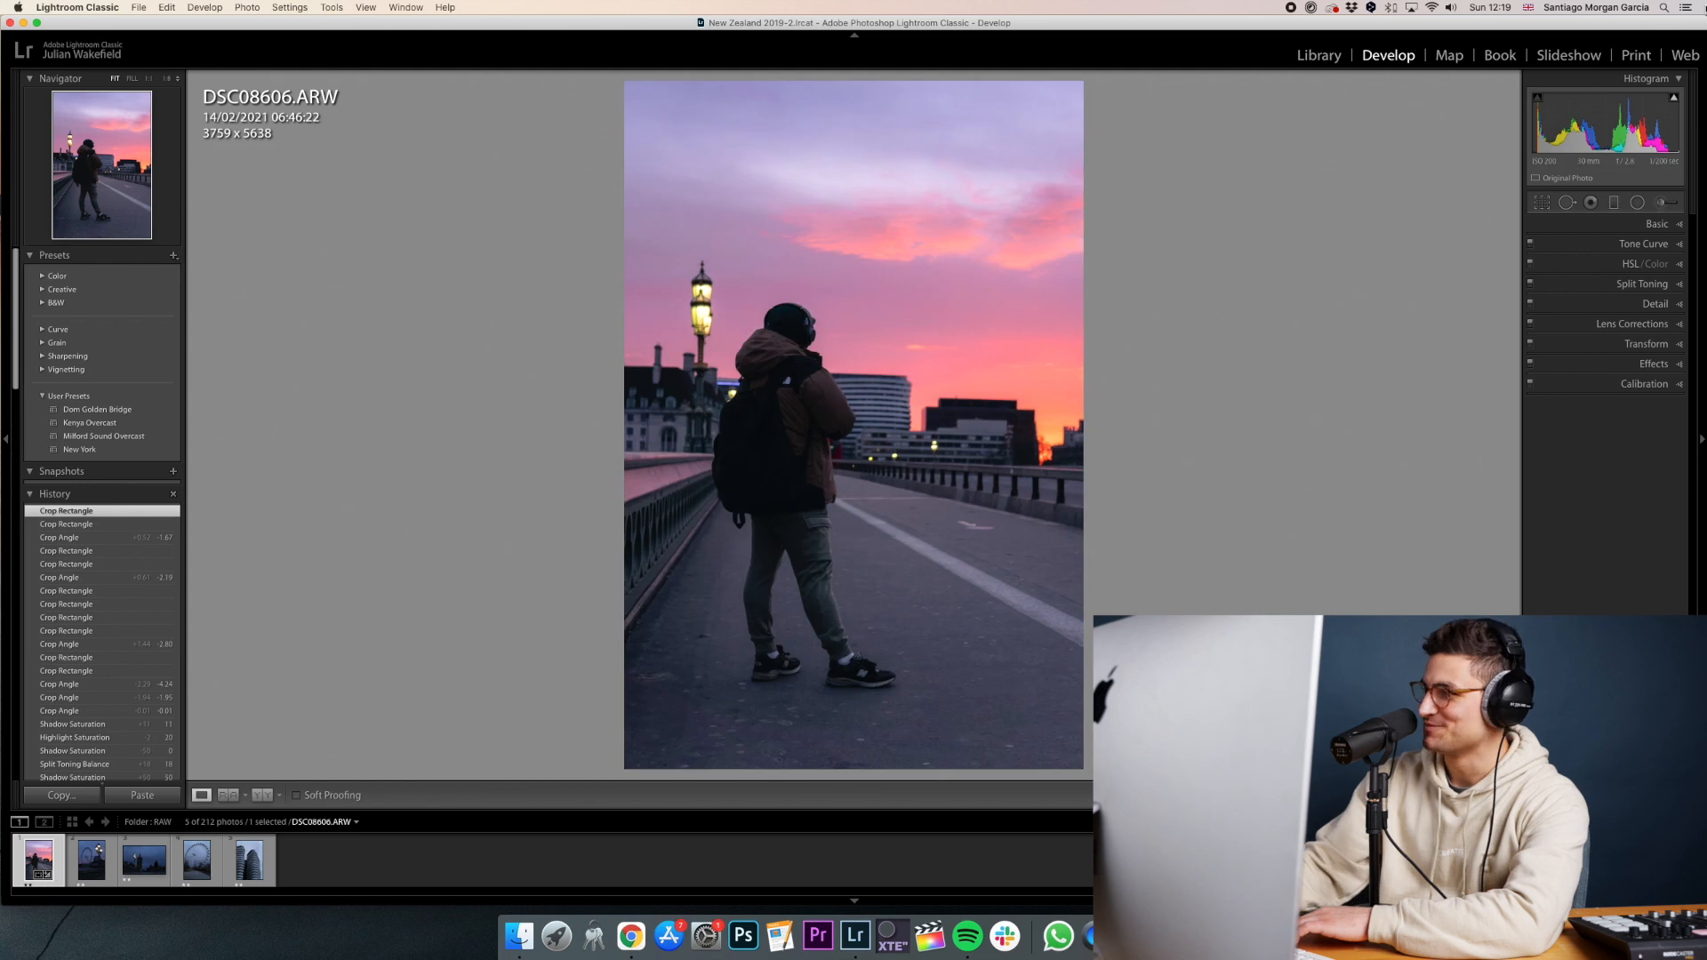
# Set the HSL saturation to −32 for Blue, +46 for Orange, −4 for Purple and +15 for Magenta.
pyautogui.click(1590, 265)
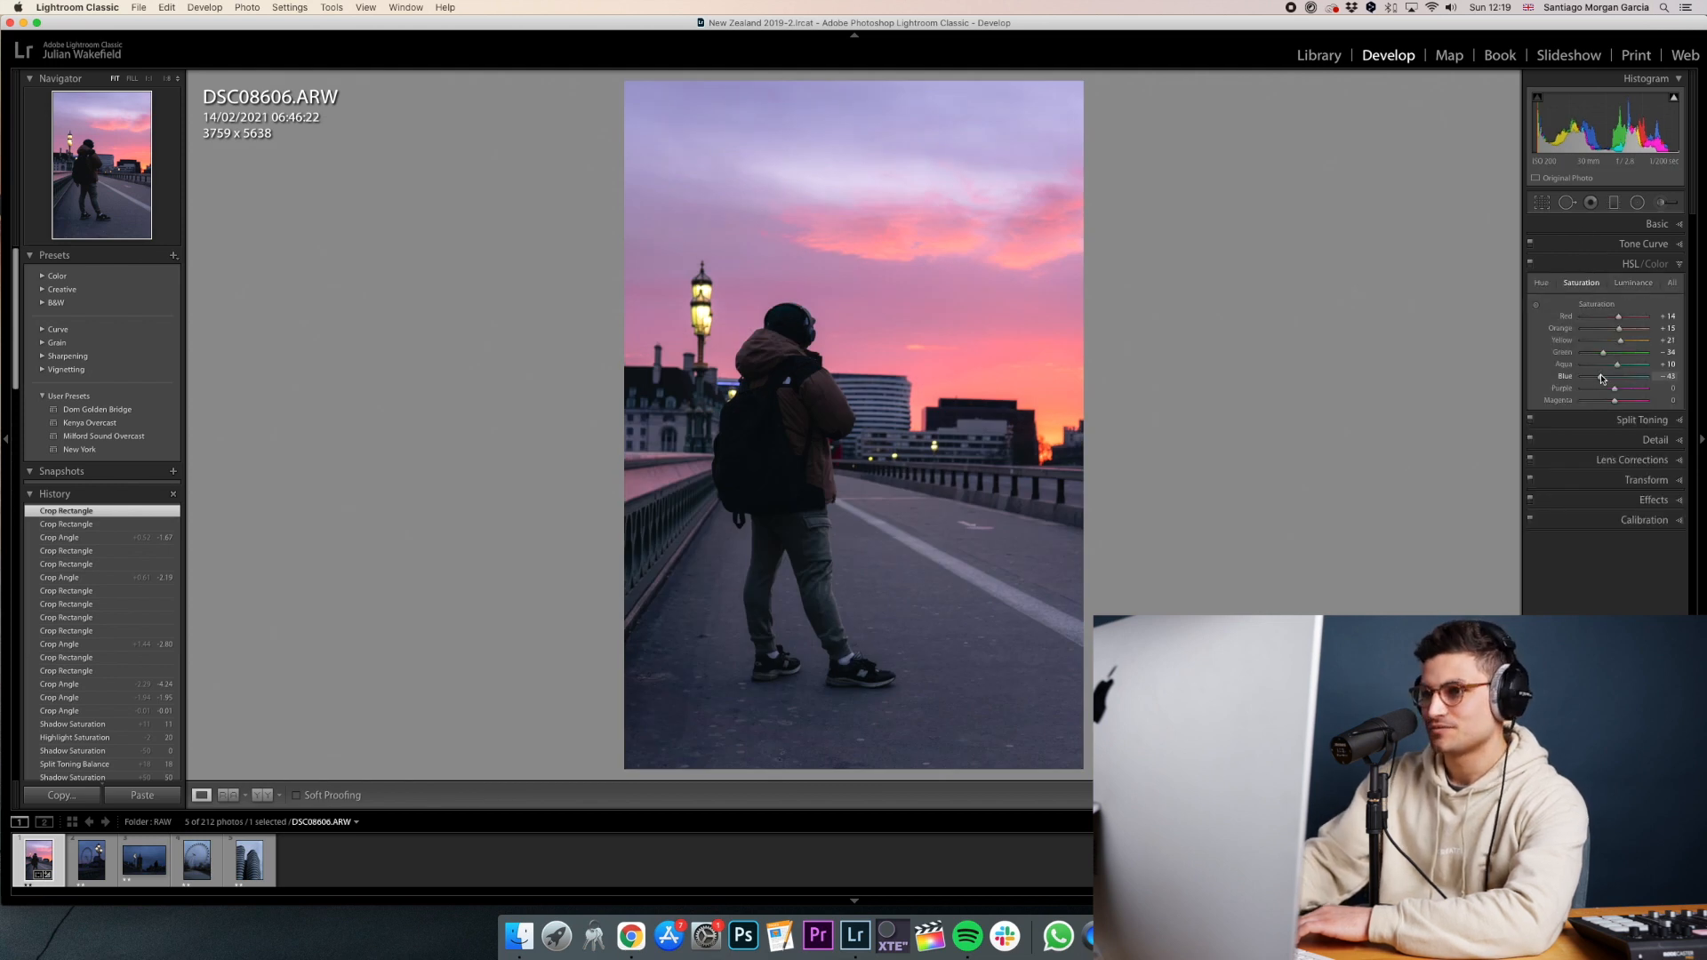
pyautogui.moveTo(1608, 380); pyautogui.dragTo(1627, 328)
pyautogui.moveTo(1614, 388); pyautogui.dragTo(1612, 388)
pyautogui.moveTo(1614, 400); pyautogui.dragTo(1623, 404)
pyautogui.moveTo(1626, 328); pyautogui.dragTo(1629, 328)
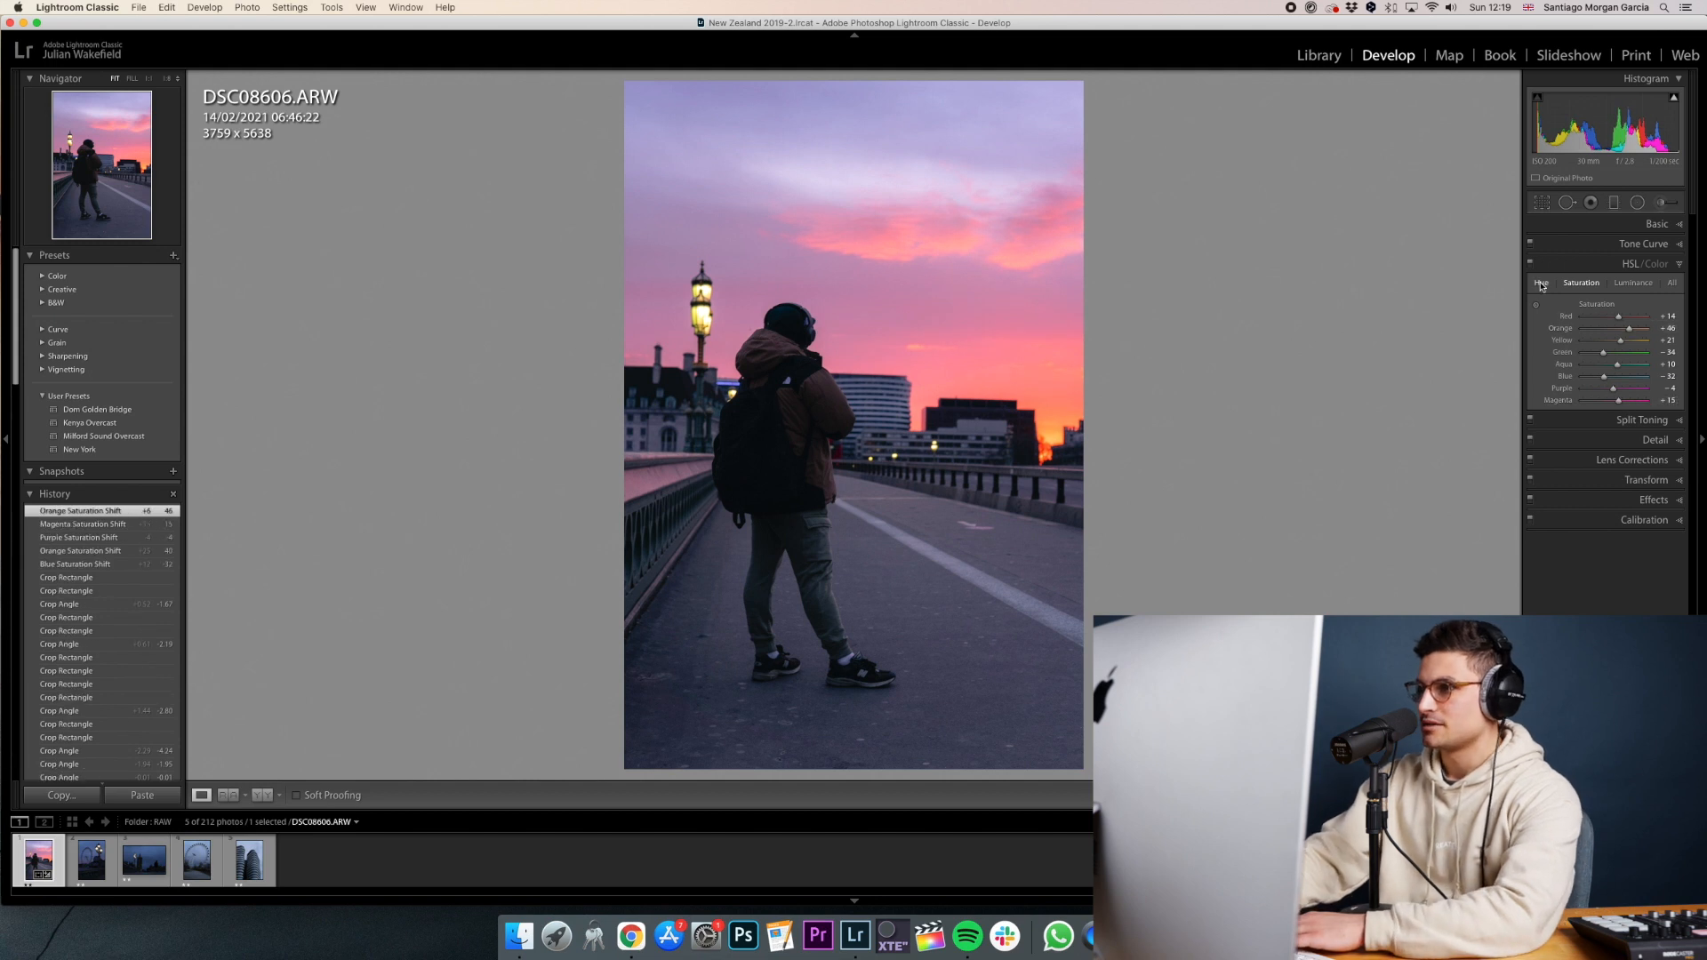
# Shape an inverted radial filter into a tall ellipse around the man and lamp post, with Exposure at −1.55.
pyautogui.hotkey('shift', 'm')
pyautogui.moveTo(1023, 257); pyautogui.dragTo(1293, 376)
pyautogui.click(1570, 524)
pyautogui.moveTo(1059, 338); pyautogui.dragTo(1261, 223)
pyautogui.moveTo(1112, 240); pyautogui.dragTo(781, 507)
pyautogui.moveTo(916, 427); pyautogui.dragTo(1001, 490)
pyautogui.moveTo(887, 551); pyautogui.dragTo(897, 564)
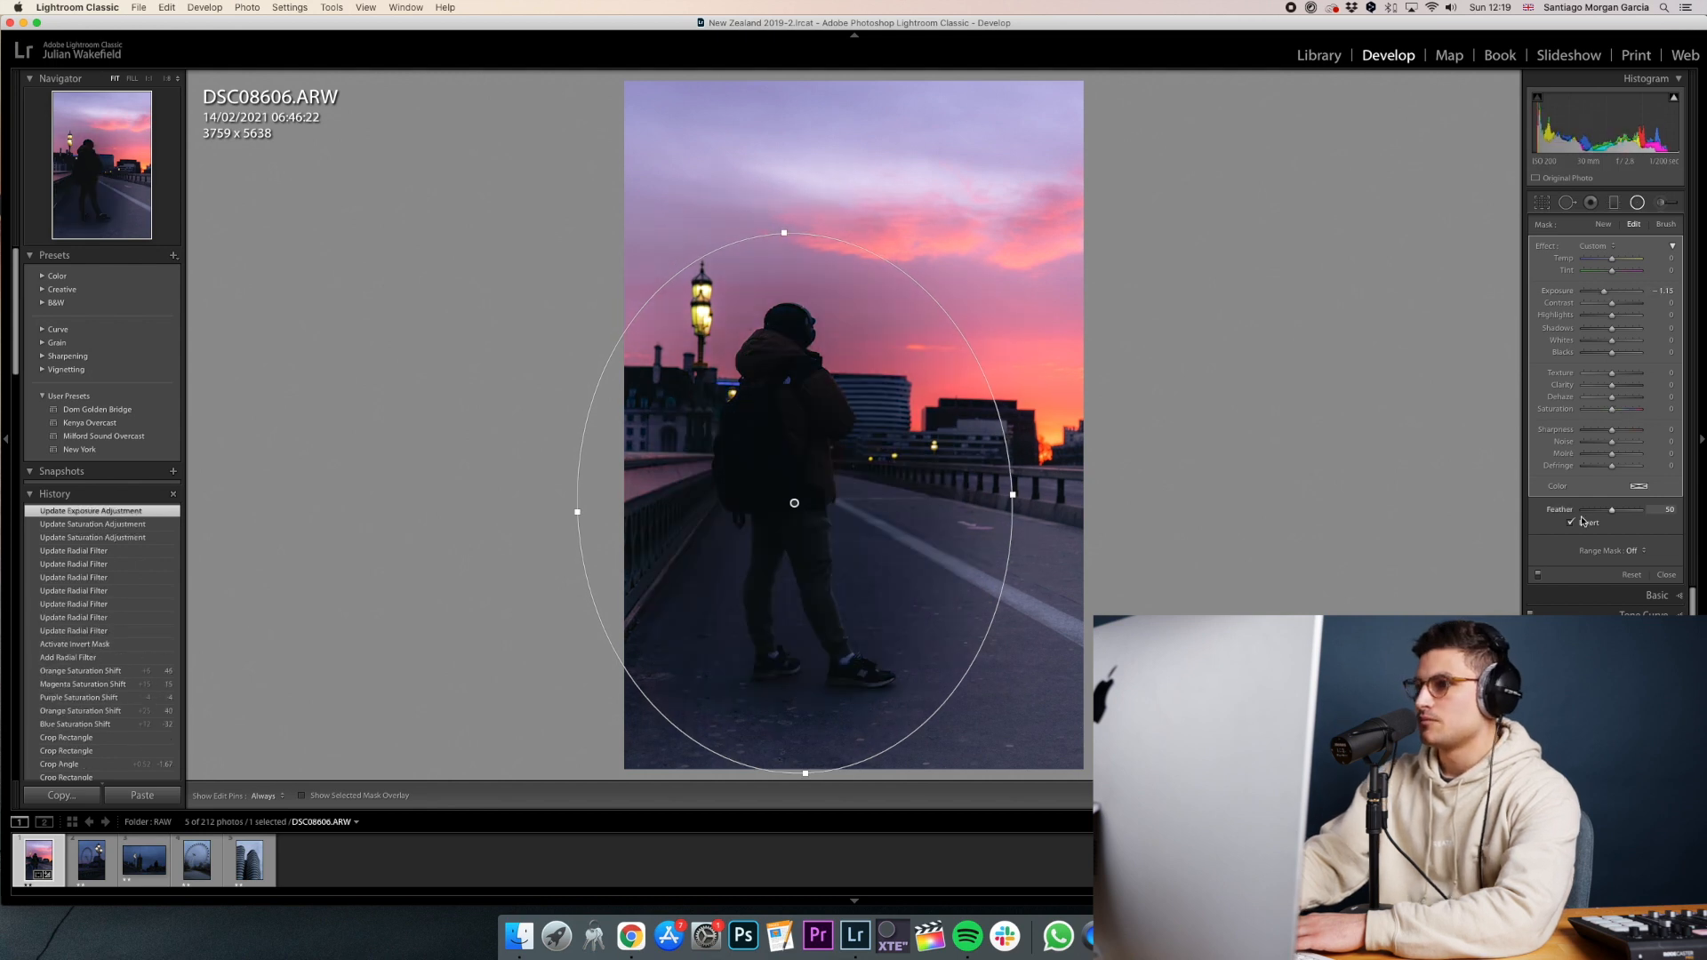
# Turn off the radial filter's inversion, reduce its darkening to Exposure −0.50 and widen the ellipse around the man.
pyautogui.click(1570, 523)
pyautogui.moveTo(1598, 293); pyautogui.dragTo(1607, 295)
pyautogui.moveTo(922, 579); pyautogui.dragTo(919, 560)
pyautogui.moveTo(1011, 478); pyautogui.dragTo(1028, 476)
pyautogui.moveTo(807, 768); pyautogui.dragTo(800, 778)
pyautogui.moveTo(812, 590); pyautogui.dragTo(805, 599)
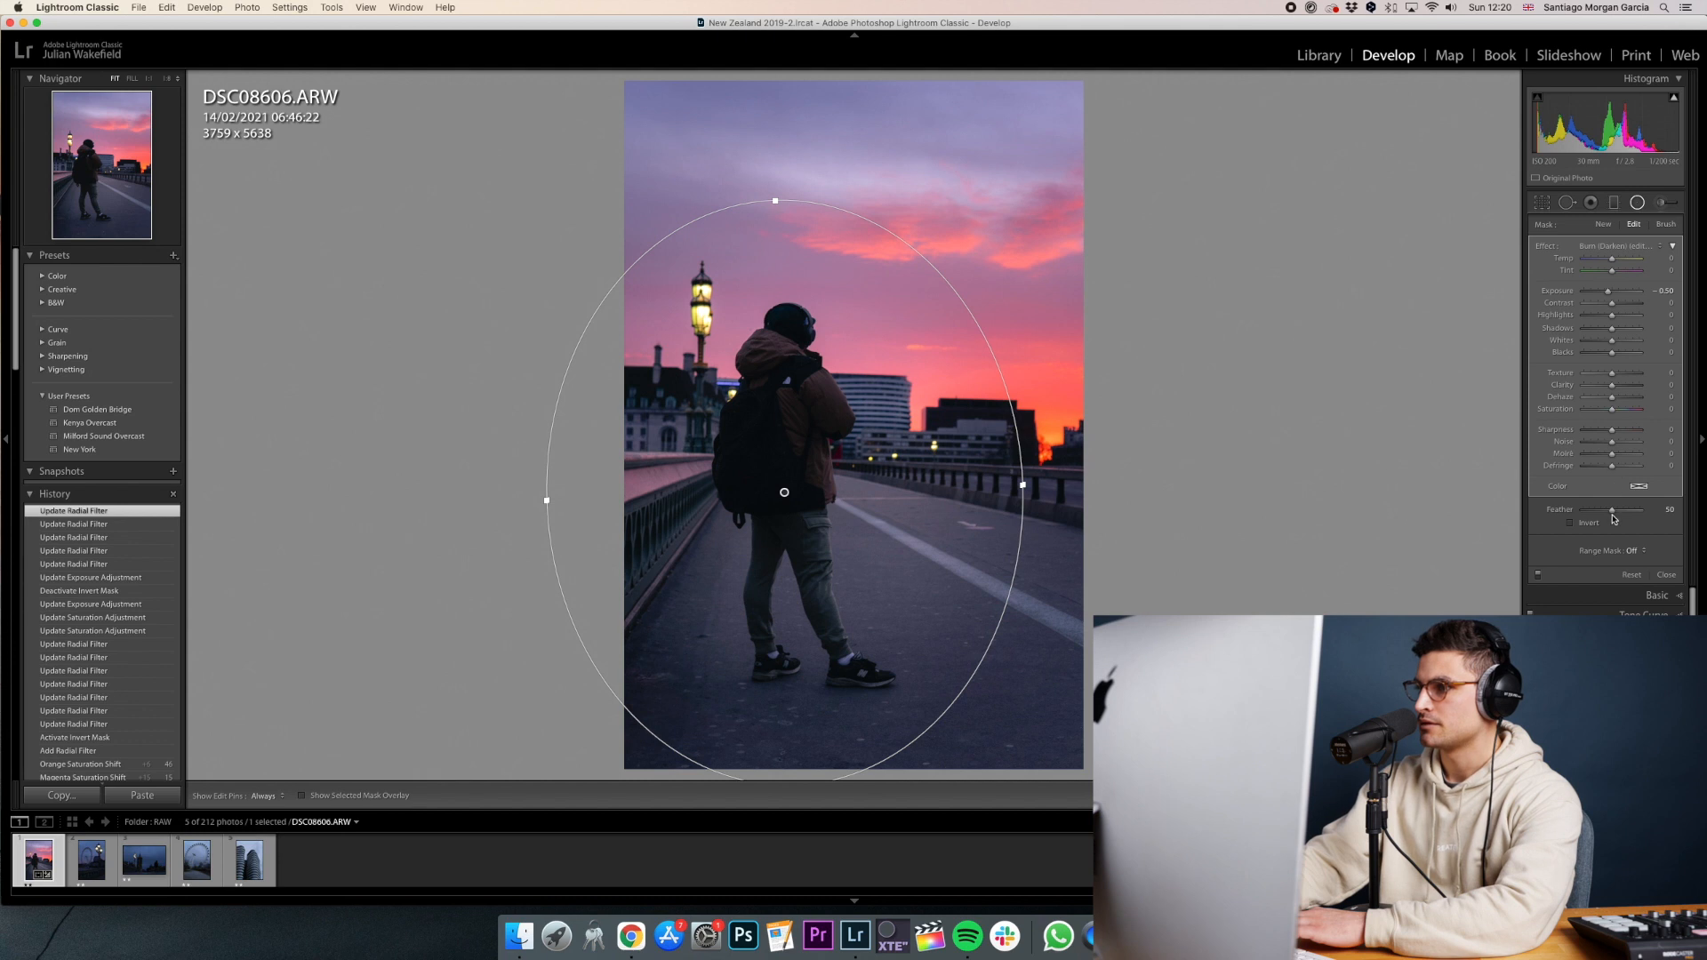
# Set the radial filter's Feather to 61, choose the Exposure effect with a value of −0.51 and finish the filter.
pyautogui.moveTo(1612, 510); pyautogui.dragTo(1630, 525)
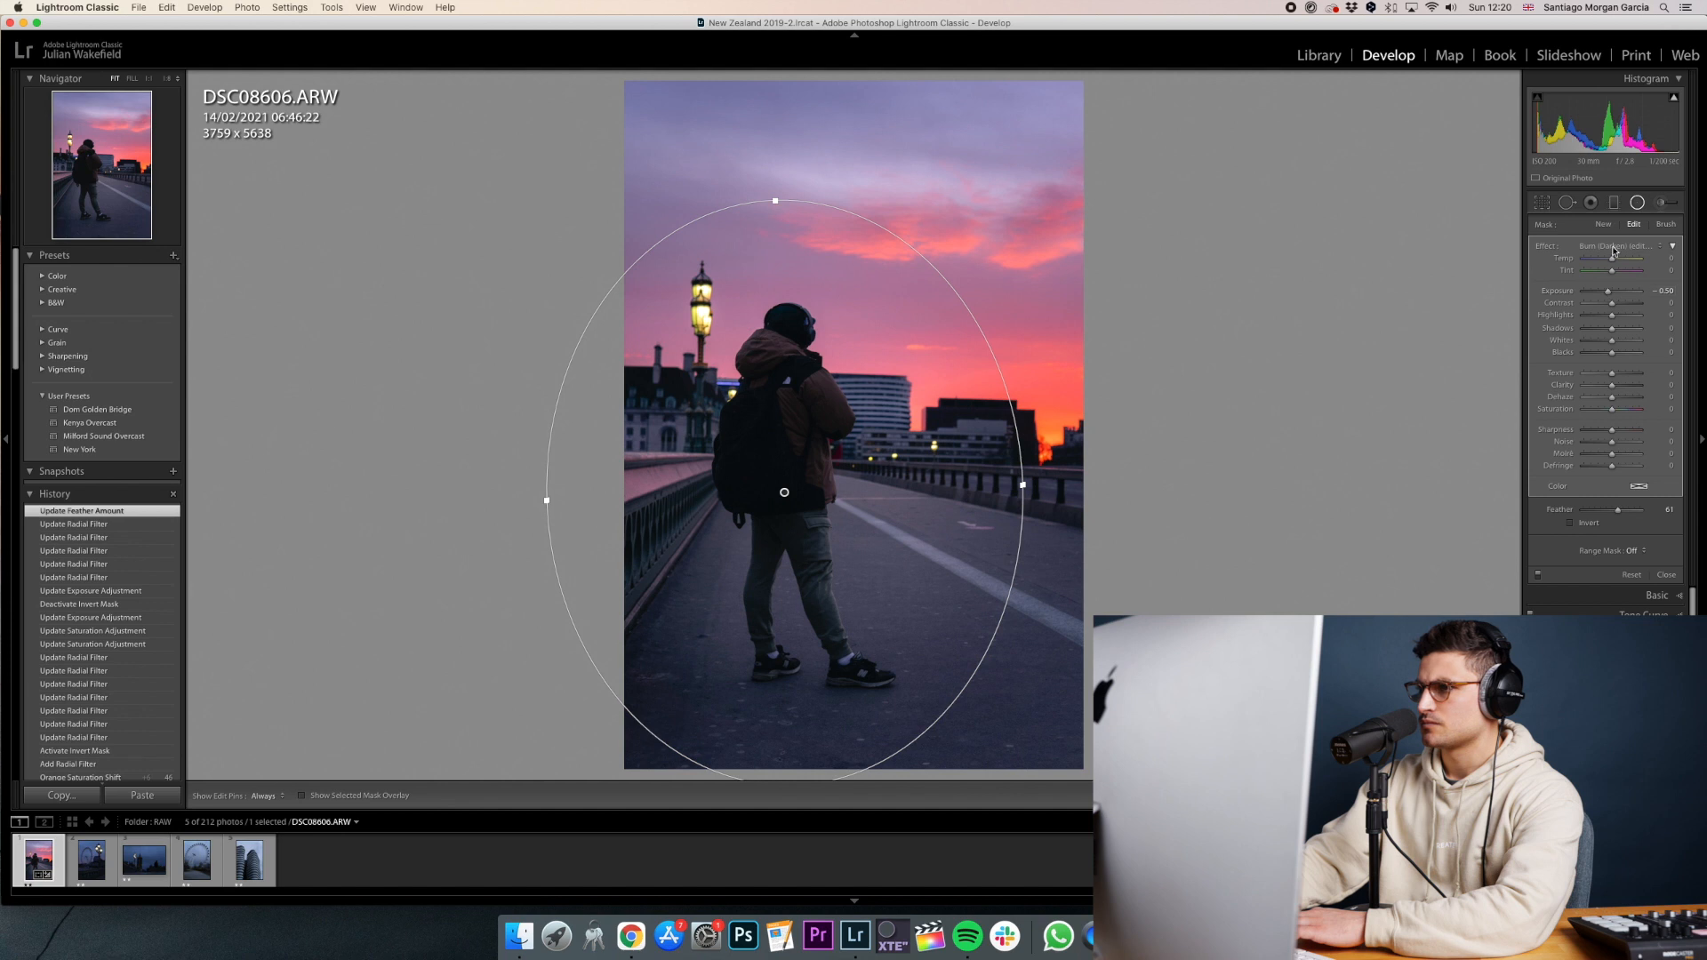
pyautogui.click(1613, 251)
pyautogui.click(1612, 277)
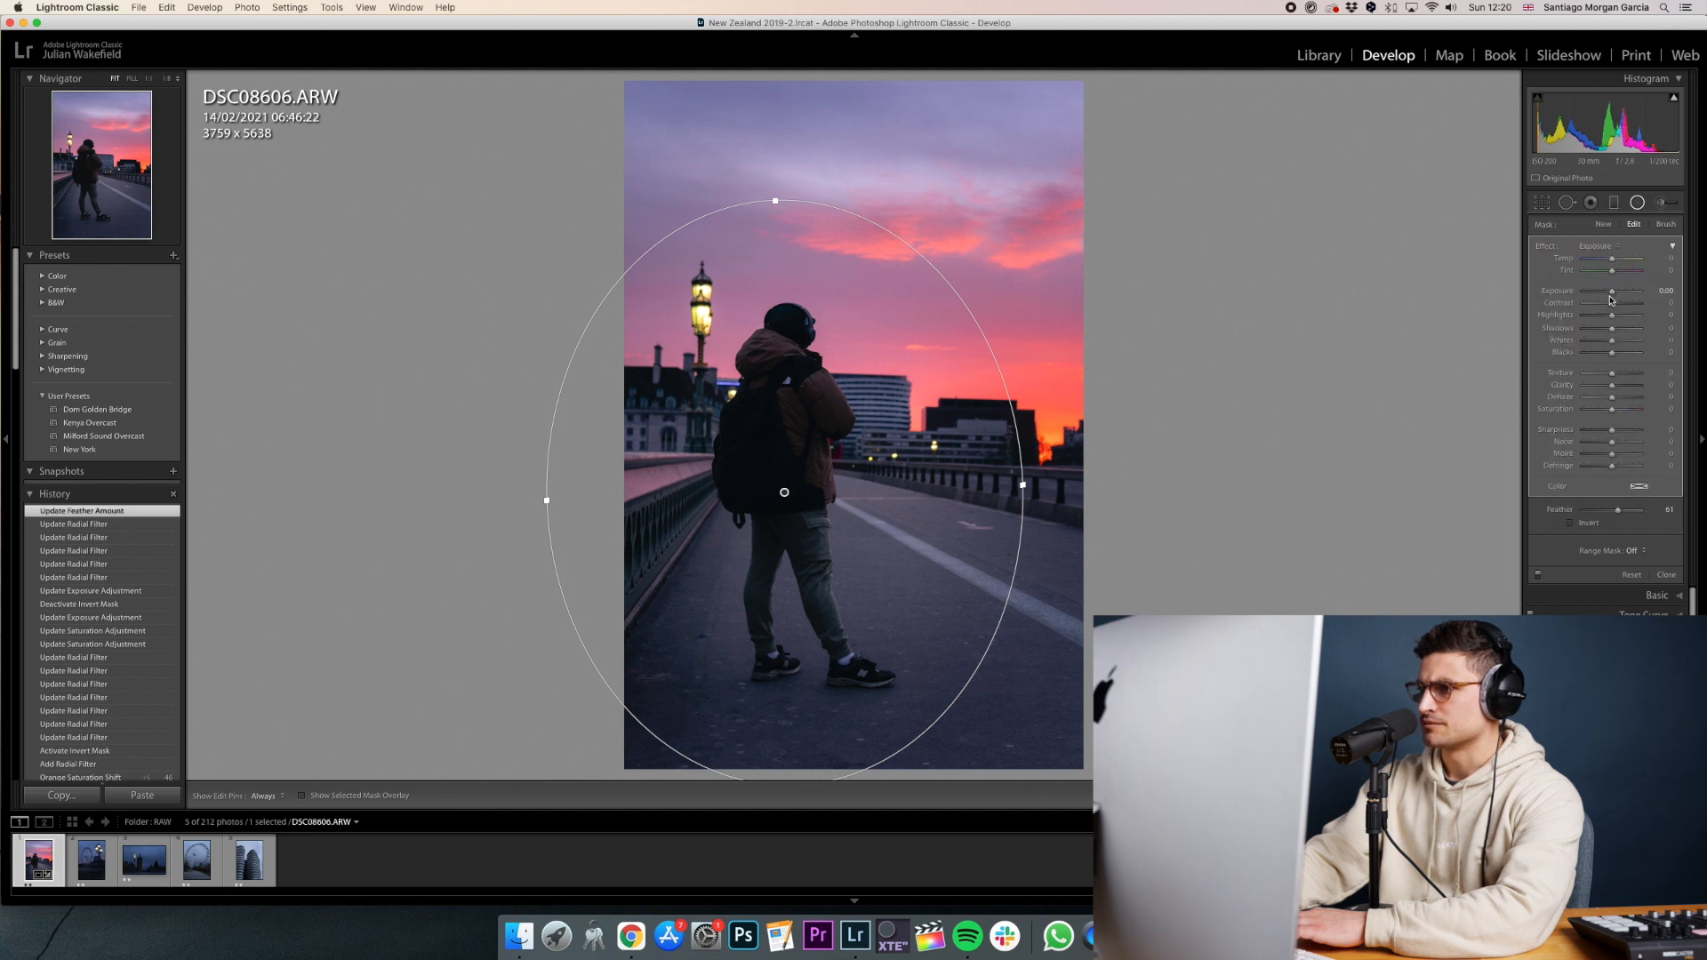
pyautogui.moveTo(1612, 300); pyautogui.dragTo(1607, 292)
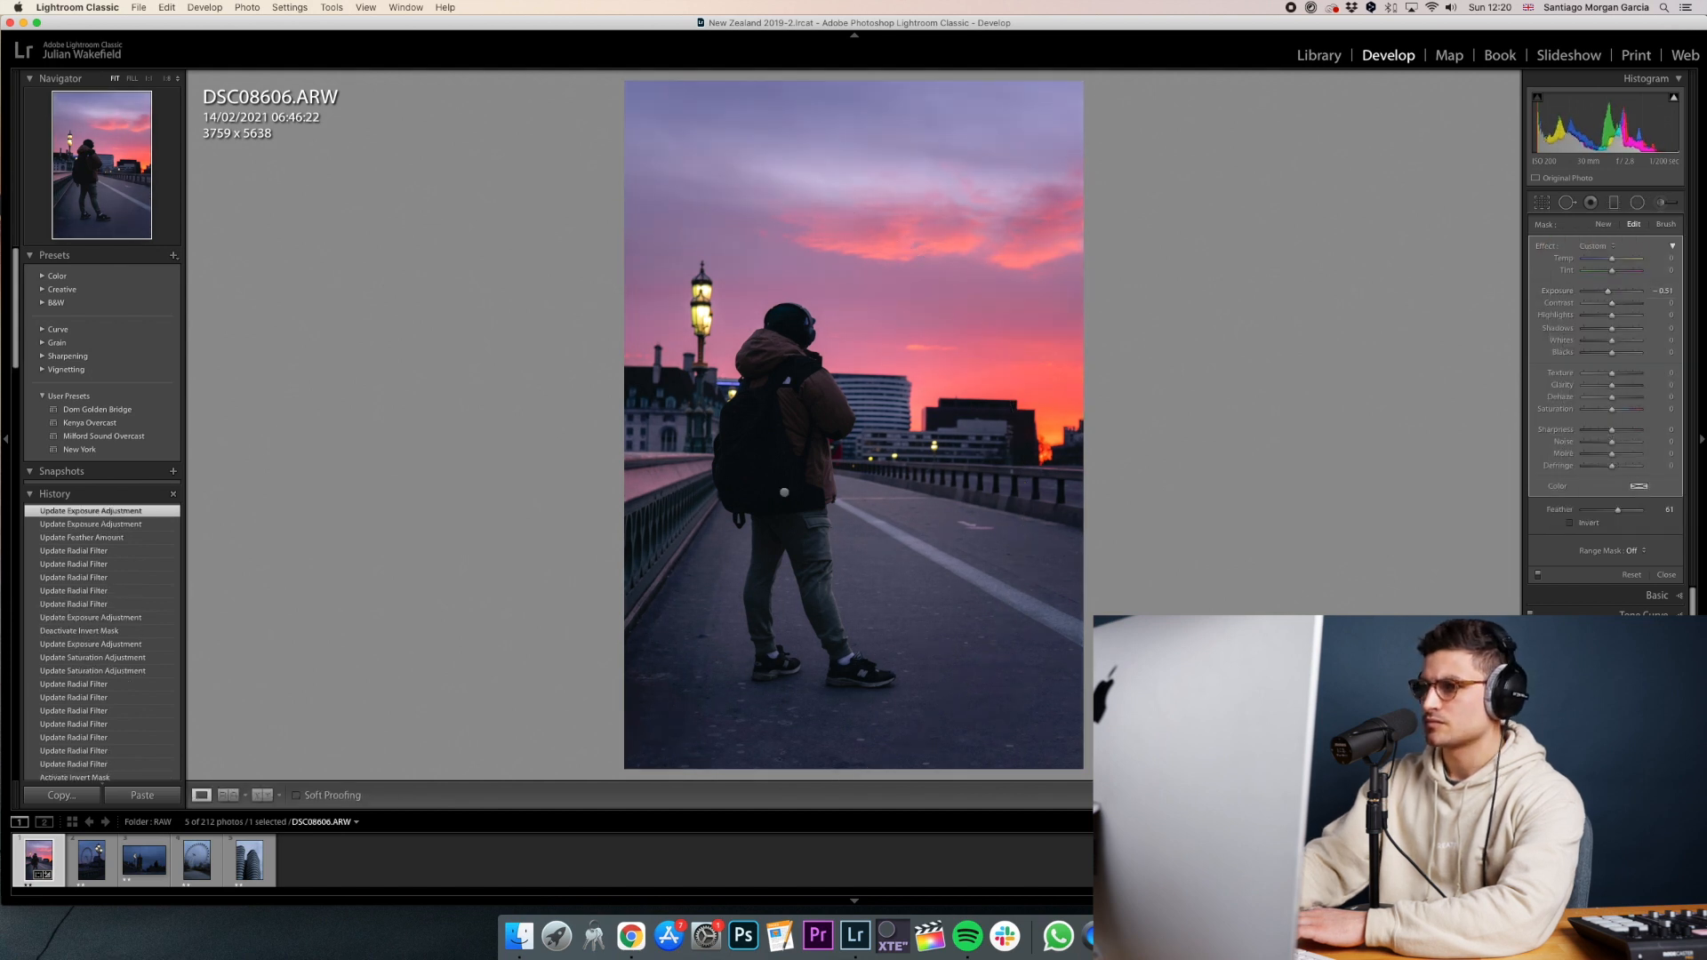
pyautogui.press('Return')
# Raise the photo's overall Exposure to +1.90 and compare it with the unedited version.
pyautogui.click(1626, 228)
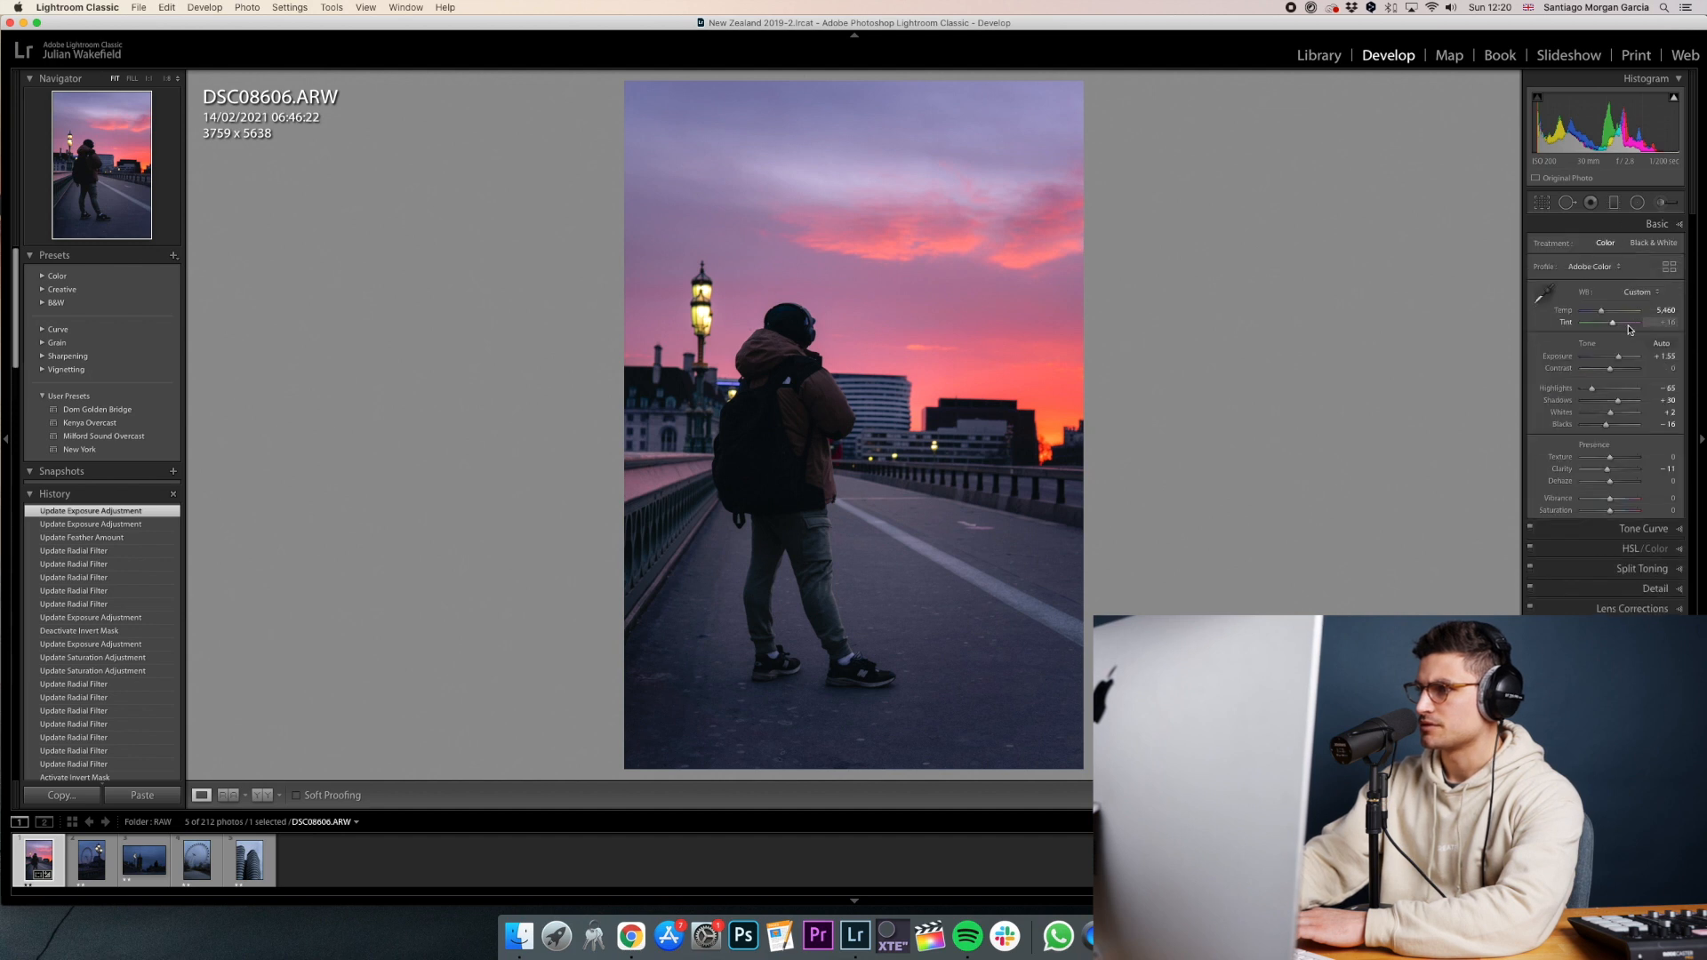
pyautogui.moveTo(1619, 360); pyautogui.dragTo(1620, 361)
pyautogui.press('\\')
pyautogui.press('\\')
# Examine the effect of the radial filters around the man by switching them off and on repeatedly, leaving them enabled.
pyautogui.hotkey('shift', 'm')
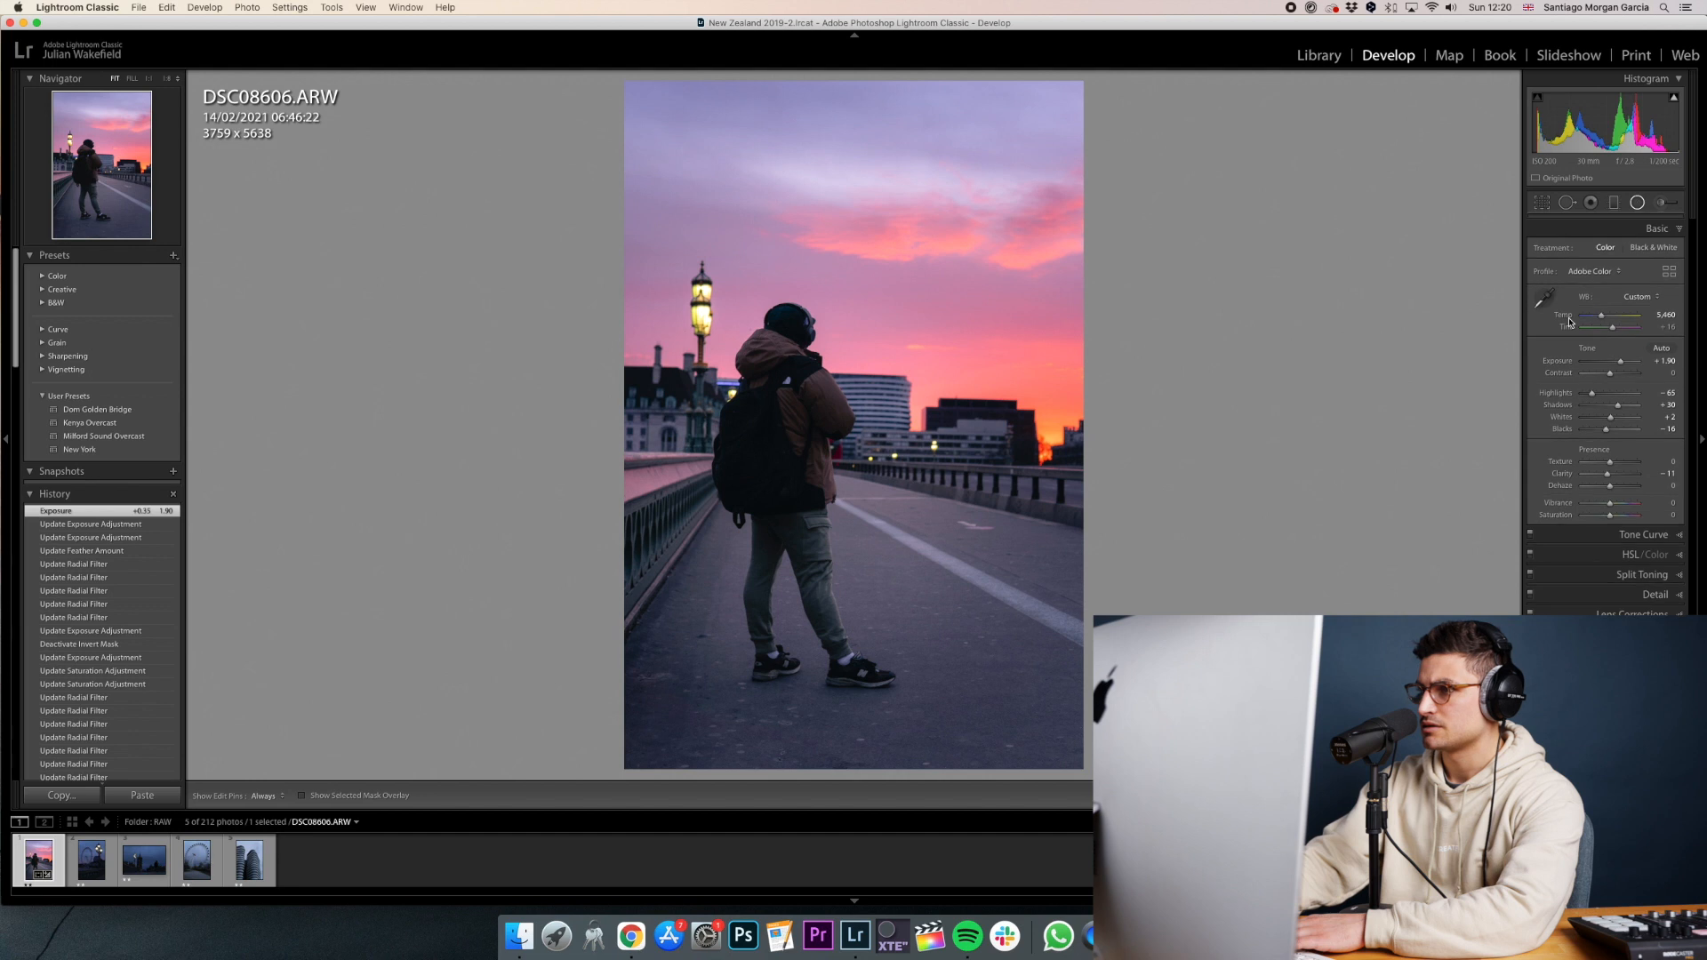
pyautogui.click(784, 494)
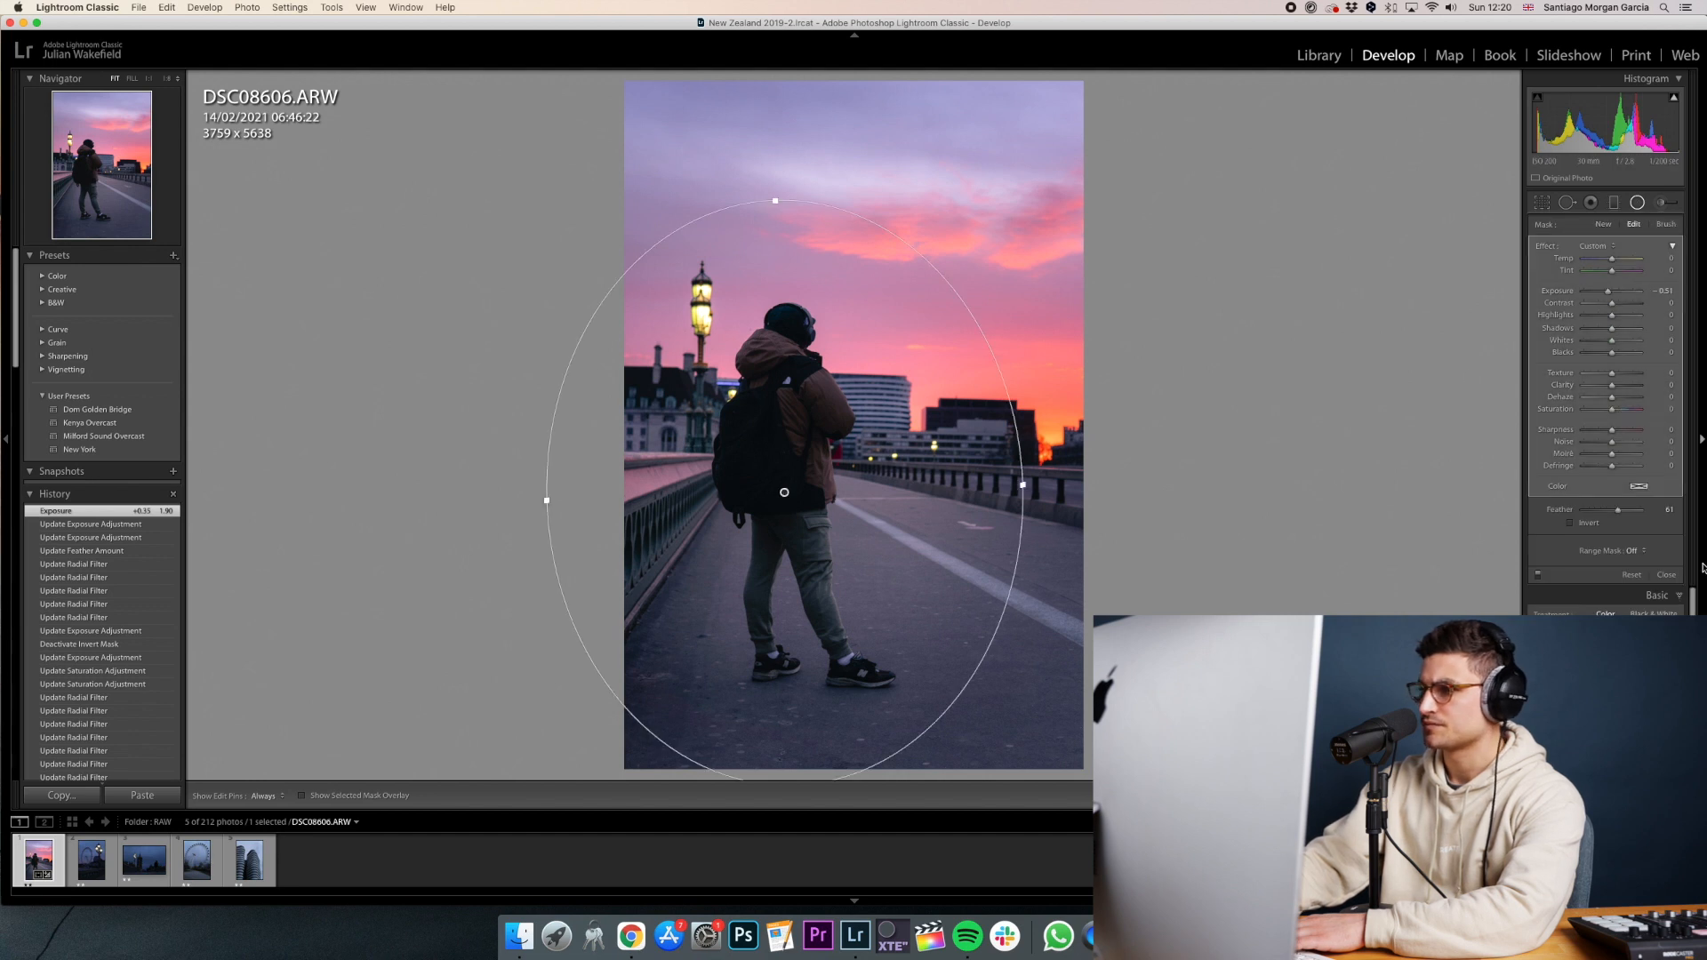
pyautogui.click(1538, 576)
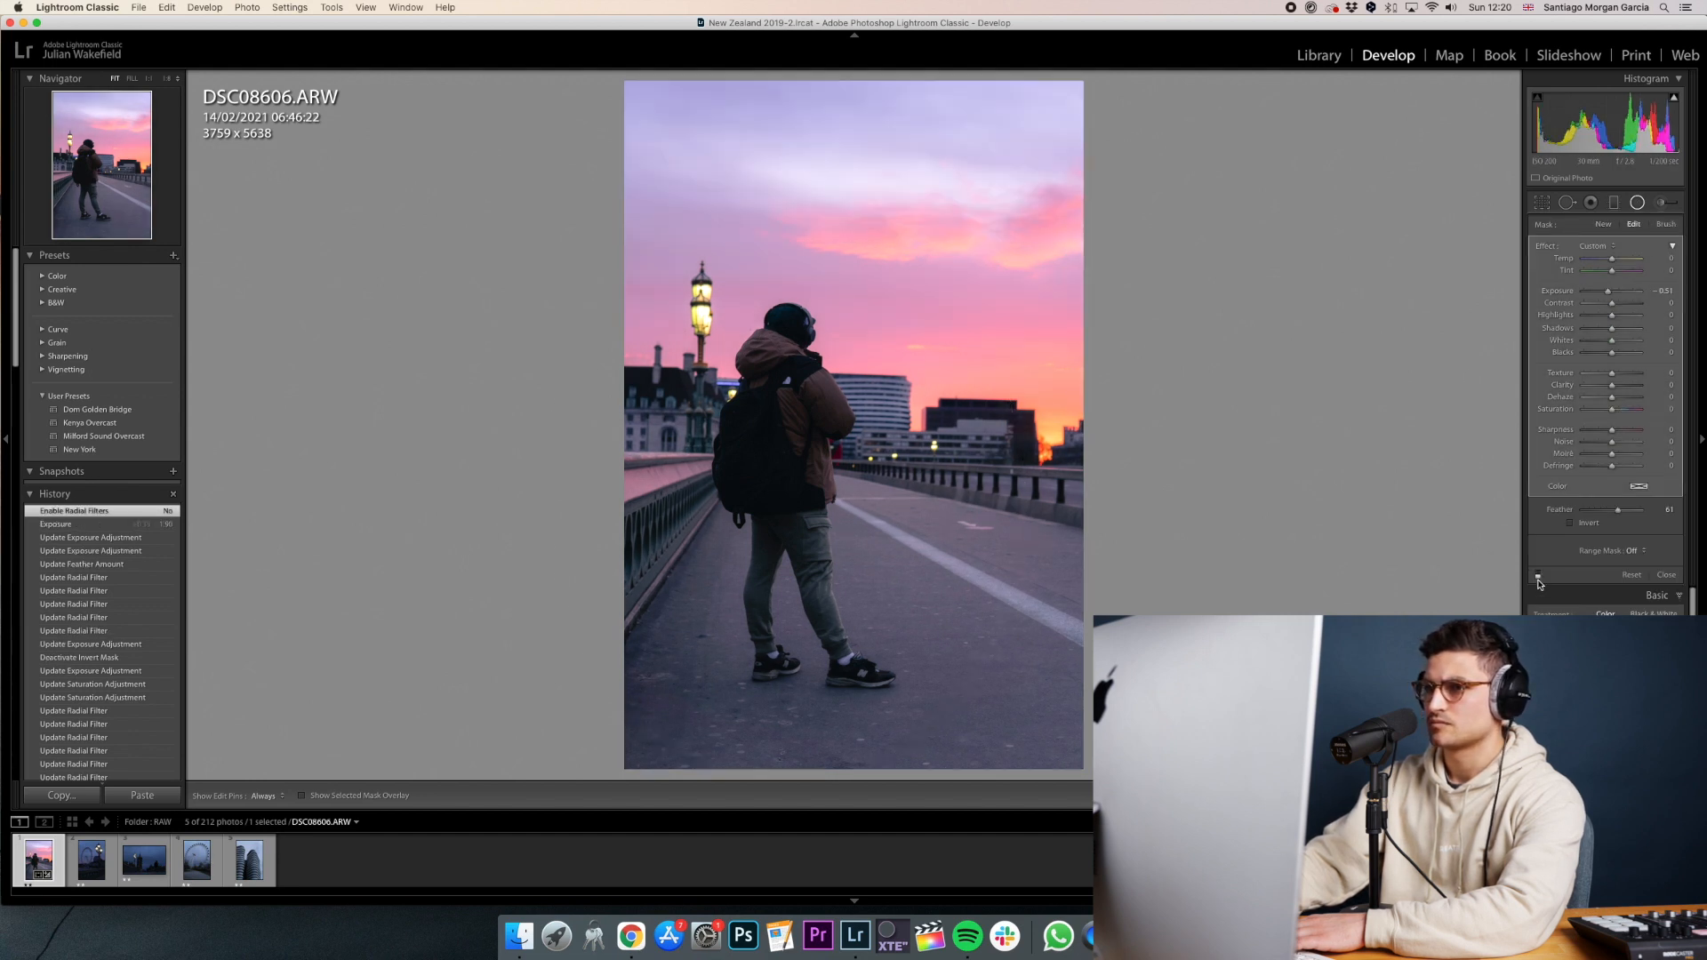
pyautogui.click(1538, 576)
pyautogui.click(1538, 576)
pyautogui.click(1538, 576)
pyautogui.click(1538, 576)
pyautogui.click(1537, 576)
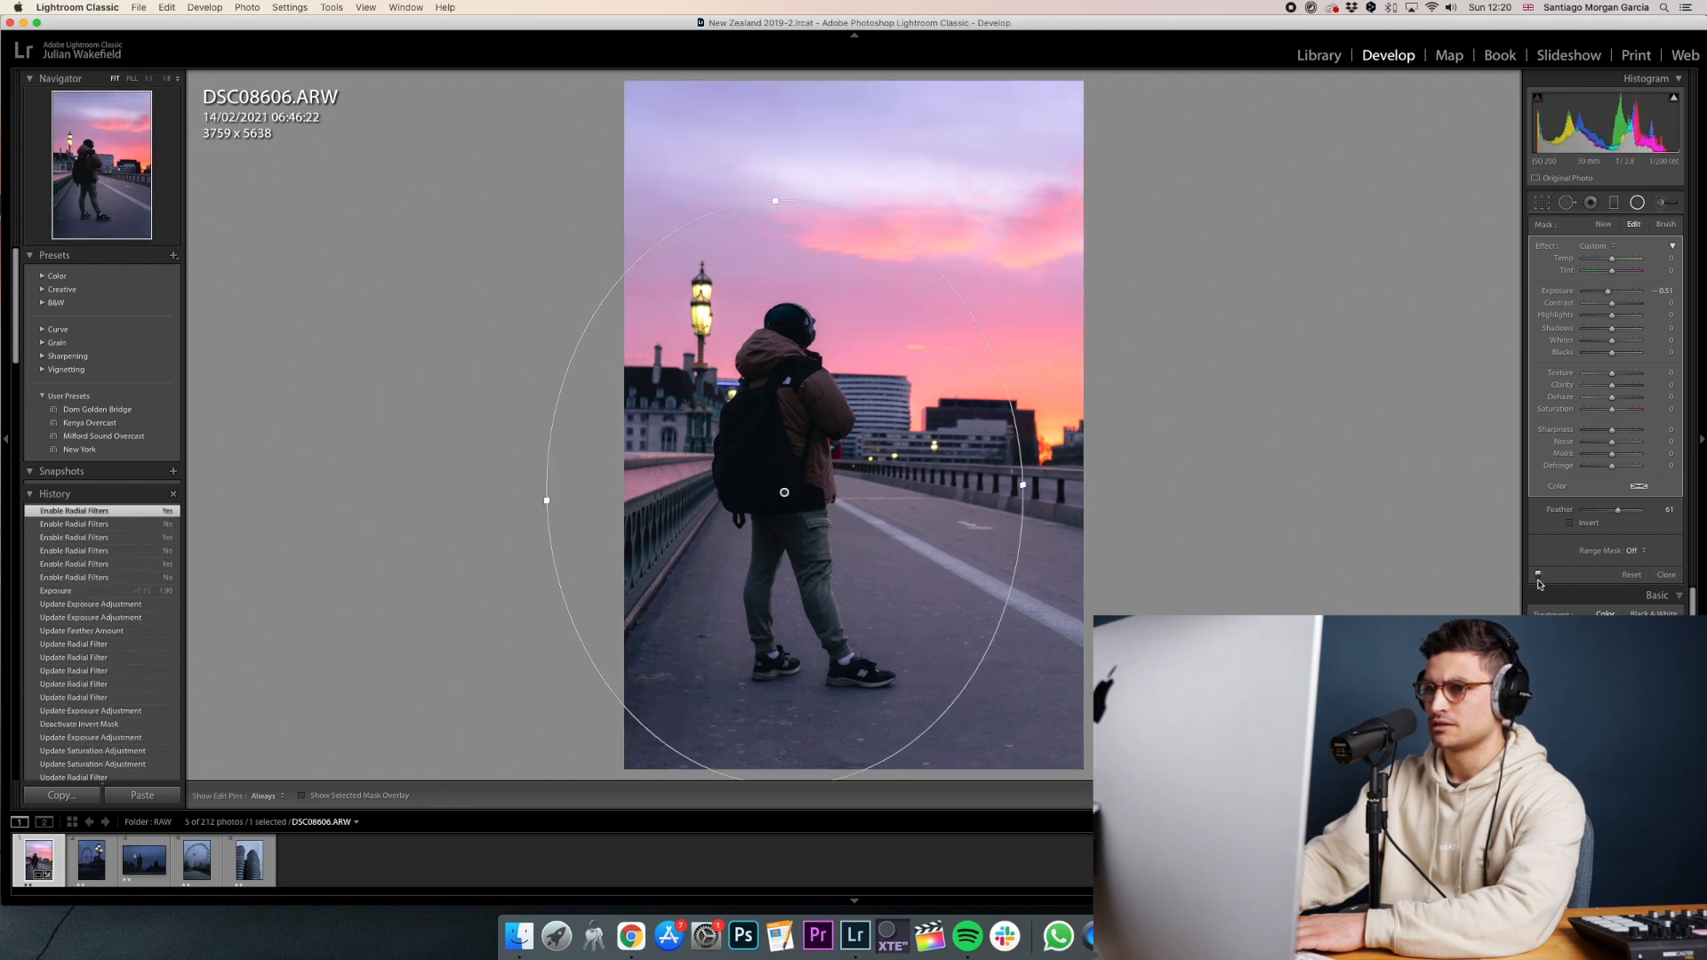
pyautogui.click(1538, 576)
pyautogui.click(1538, 577)
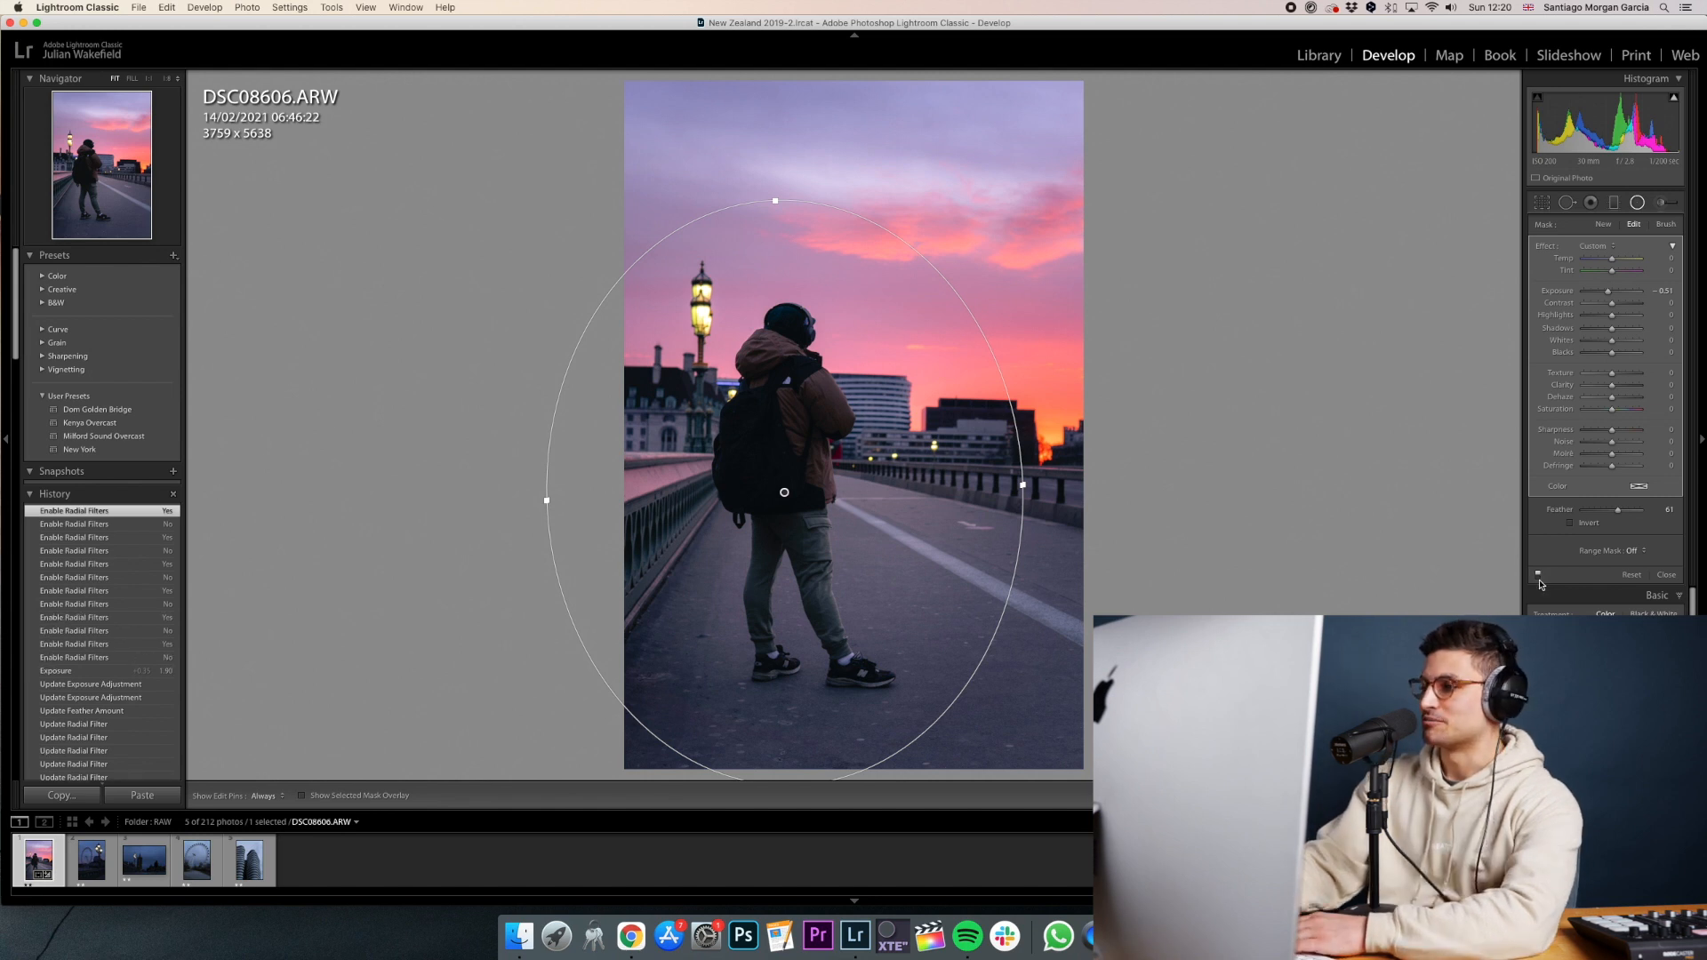
pyautogui.click(1539, 576)
pyautogui.click(1539, 576)
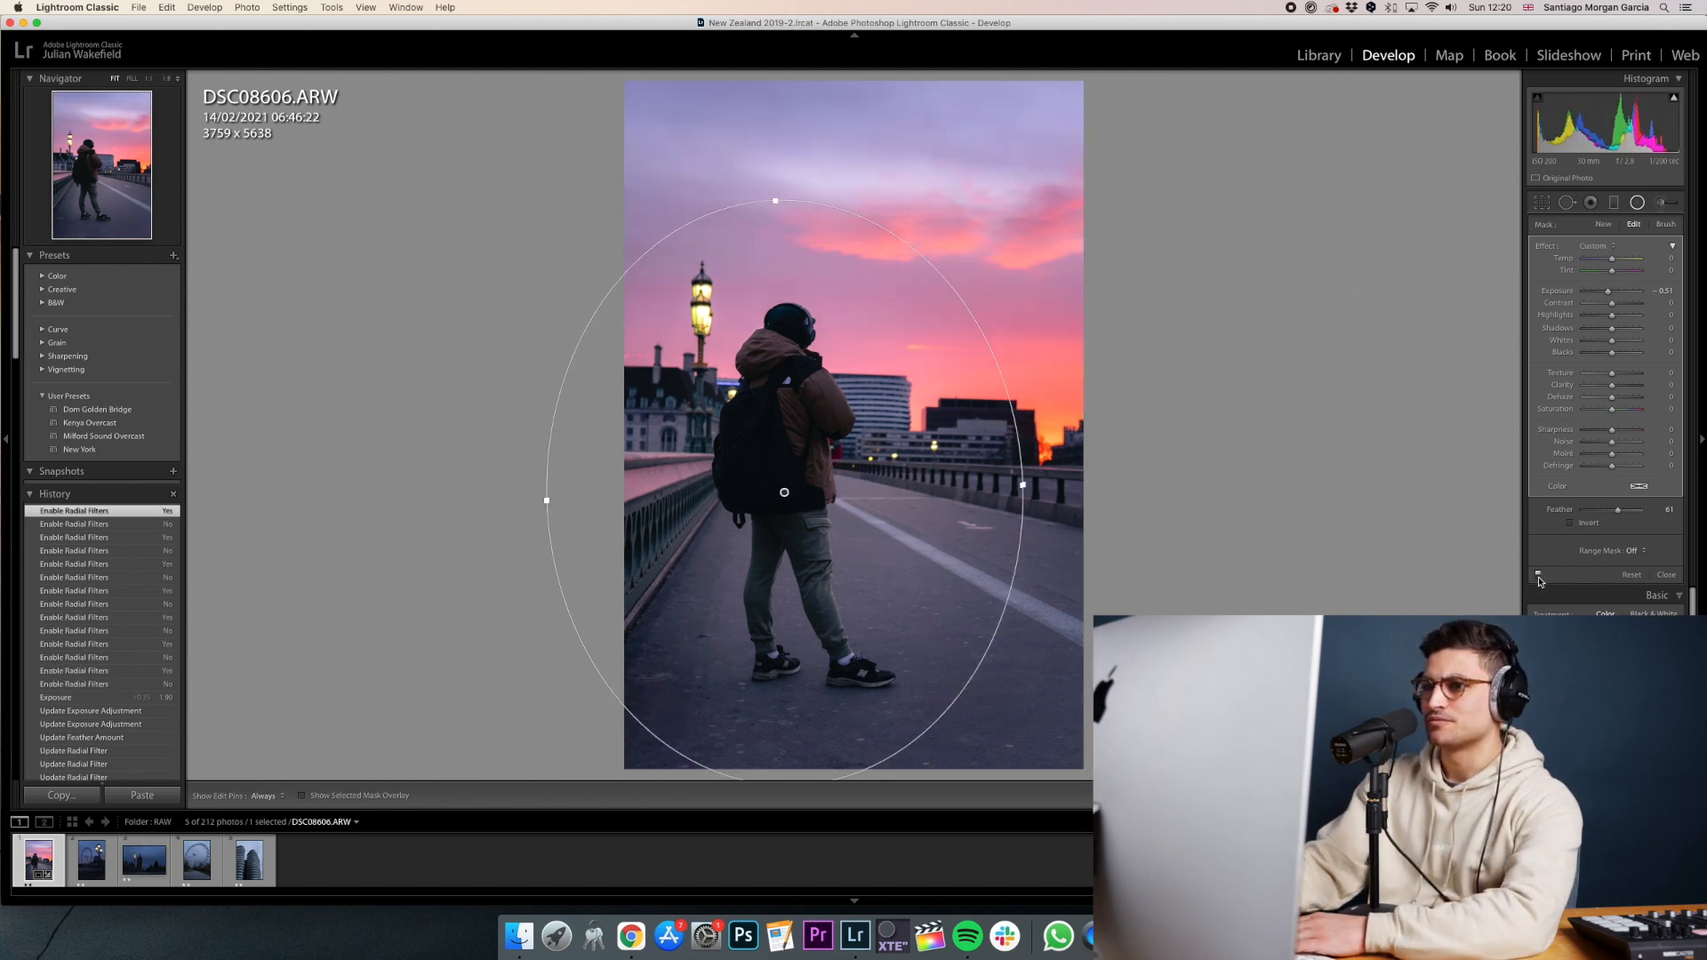
pyautogui.click(1539, 576)
pyautogui.click(1539, 576)
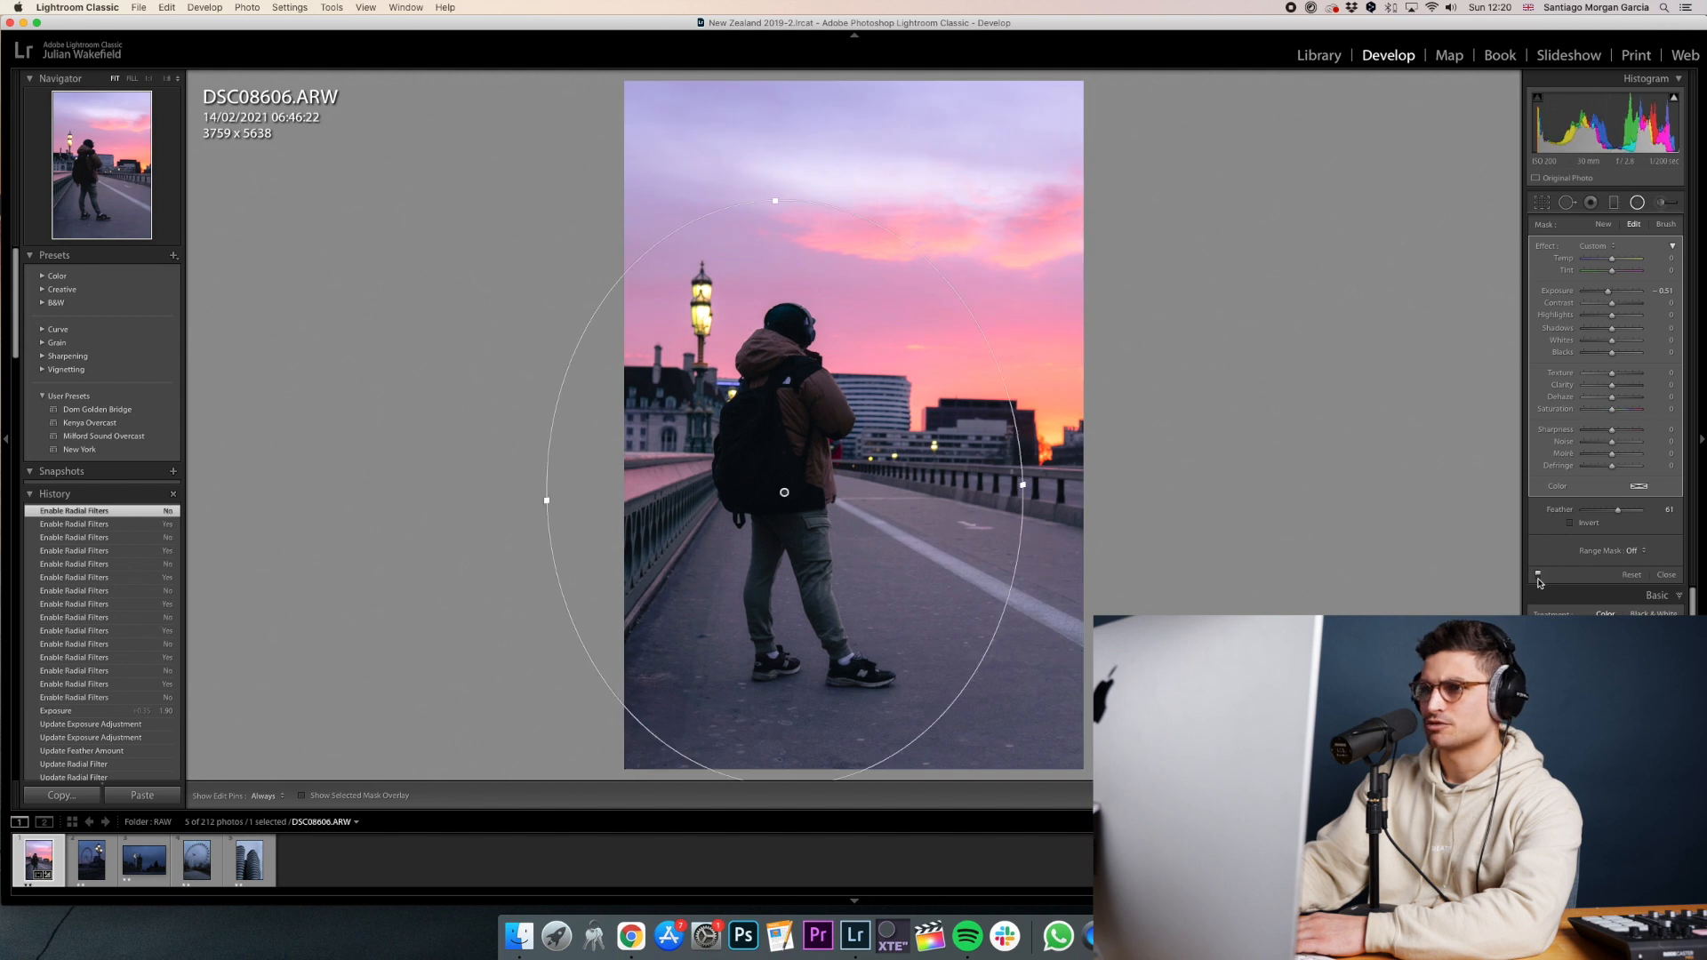
pyautogui.click(1539, 576)
pyautogui.click(1538, 576)
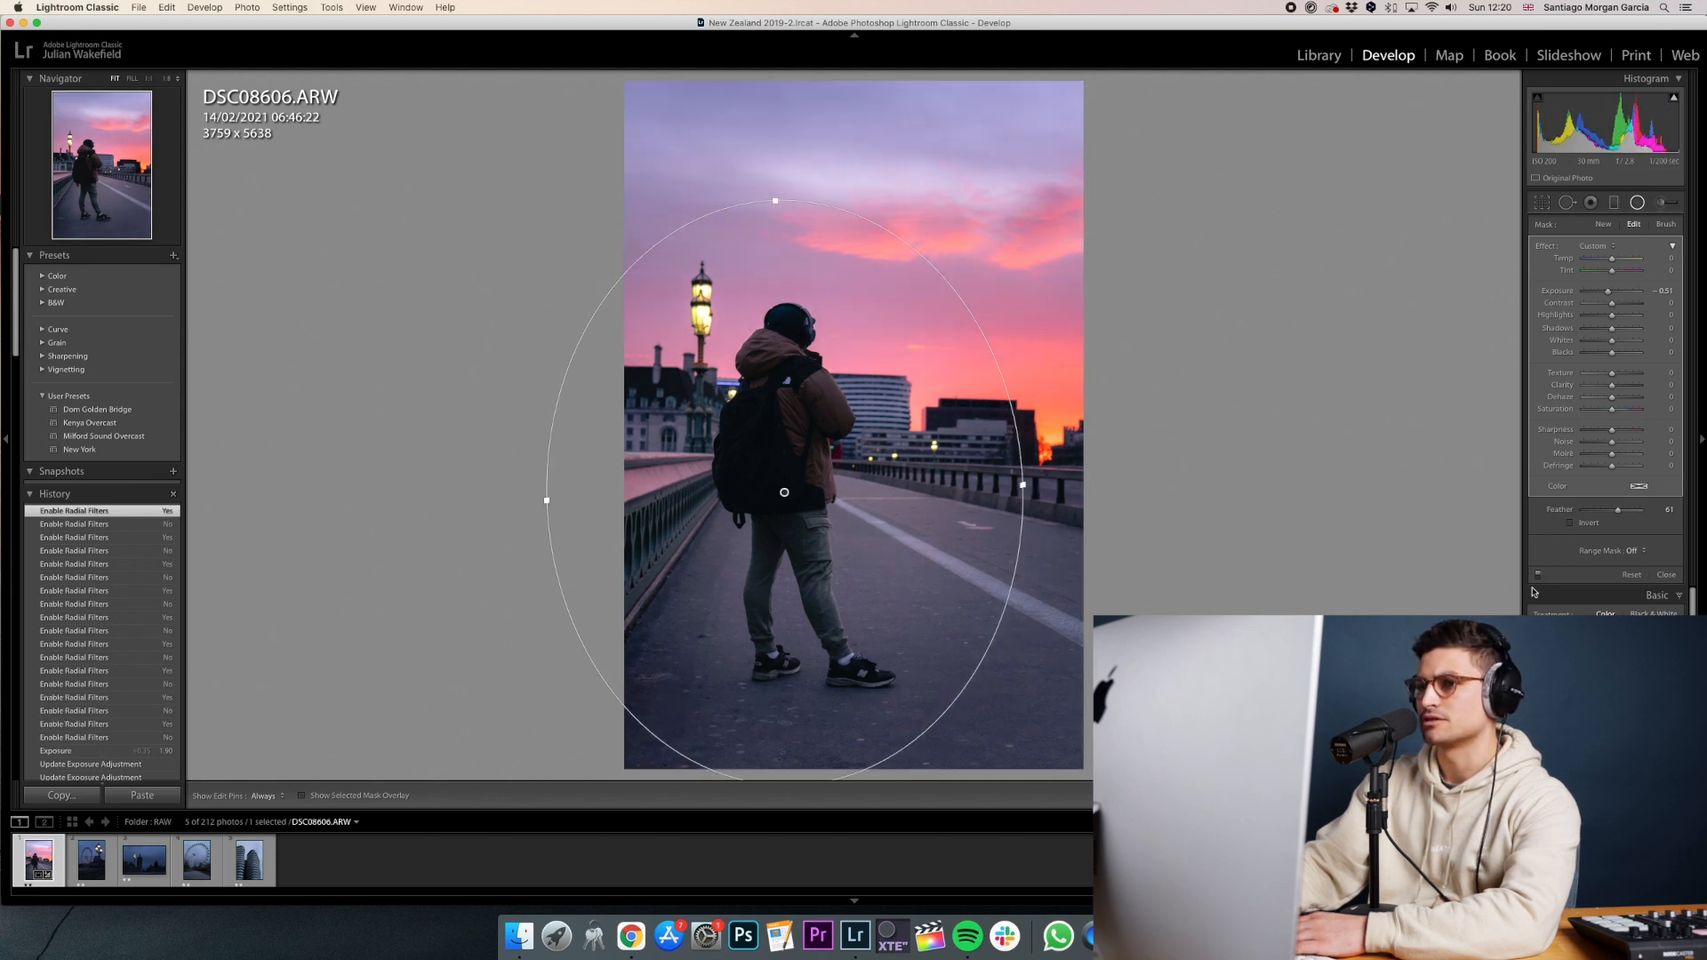
pyautogui.click(1665, 574)
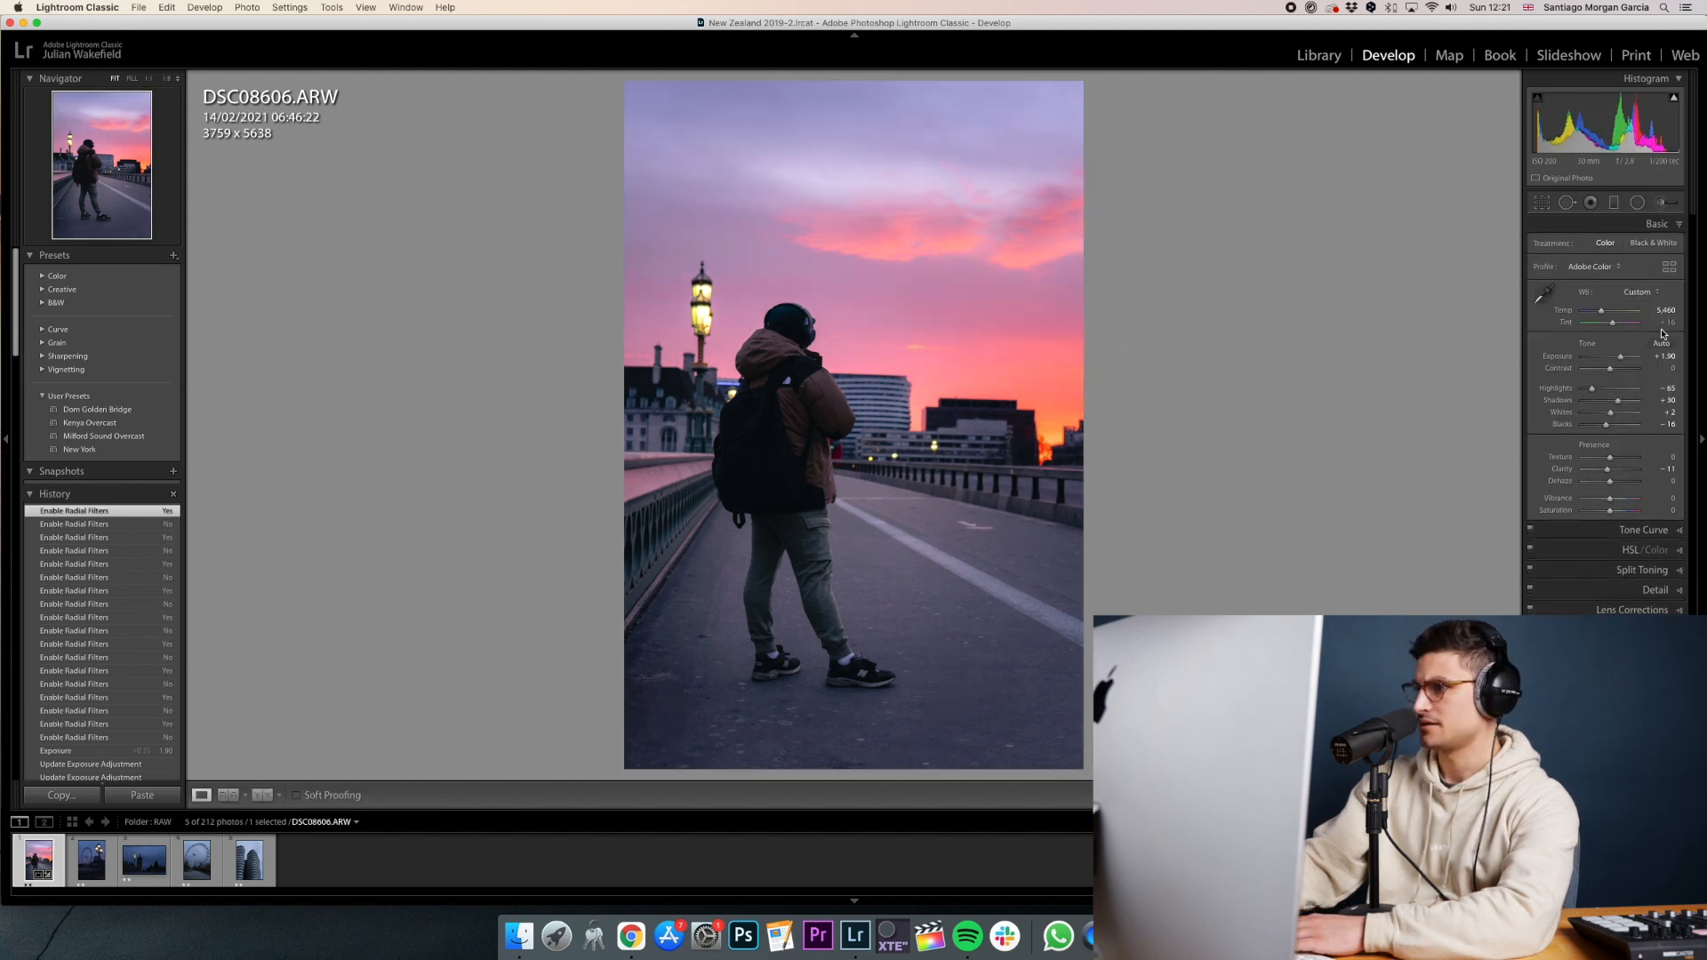
# Fine-tune the white balance Tint to +15.
pyautogui.moveTo(1611, 328); pyautogui.dragTo(1610, 328)
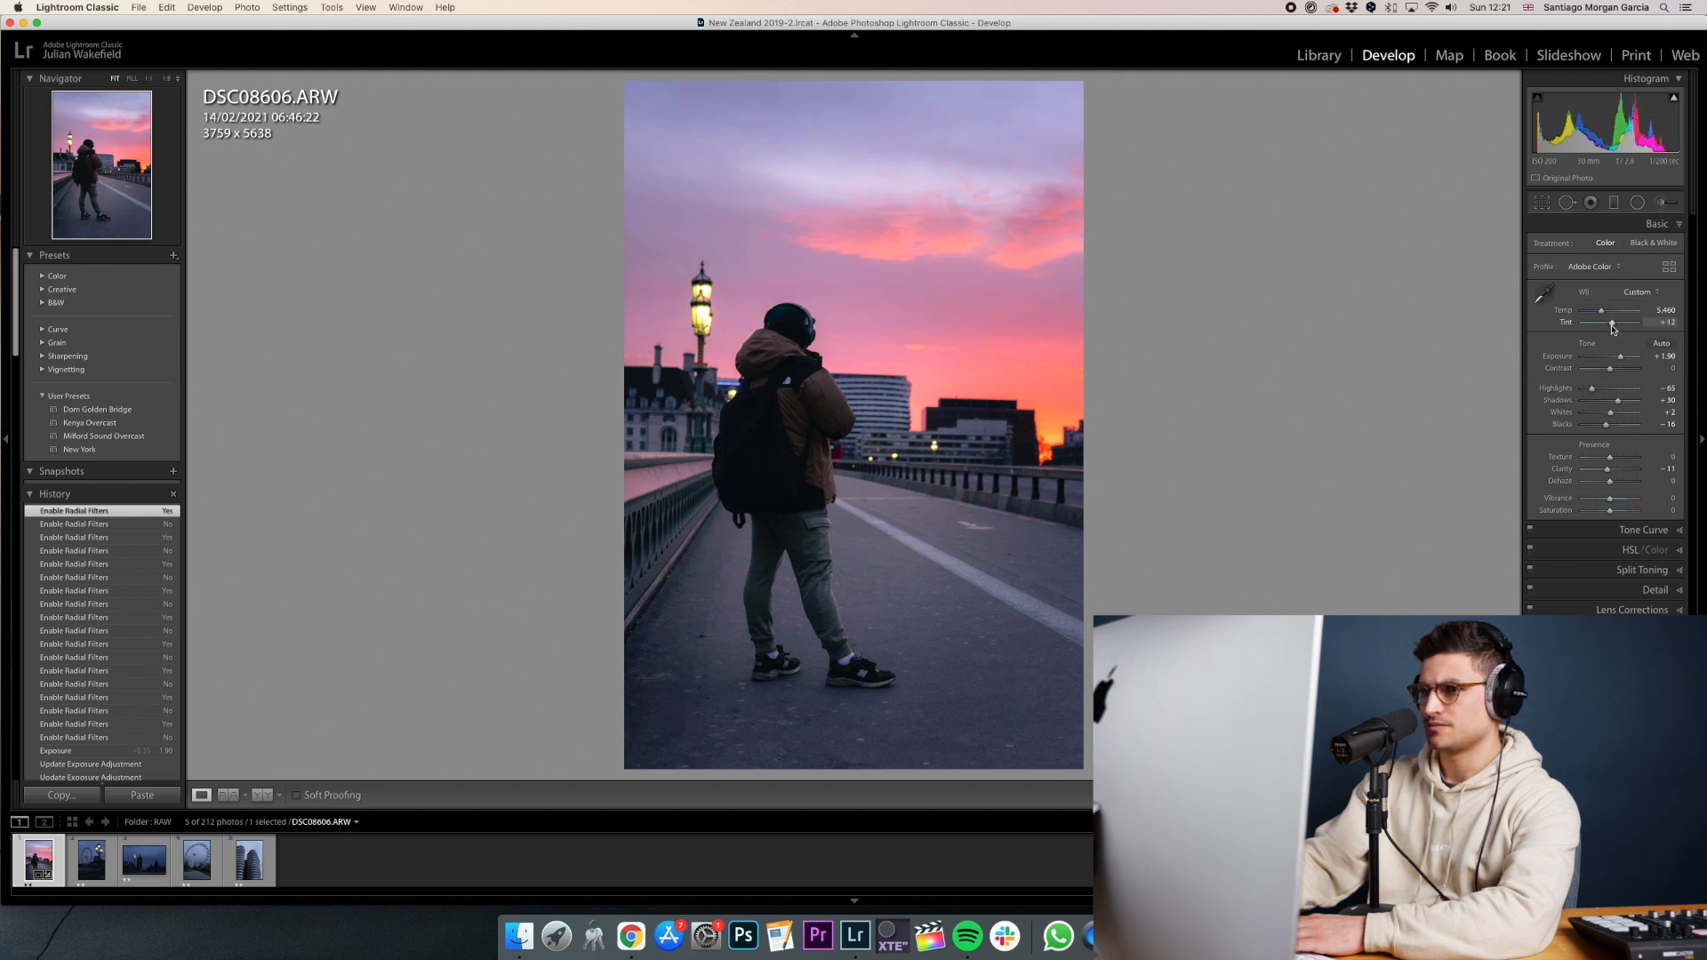
pyautogui.moveTo(1612, 328); pyautogui.dragTo(1615, 331)
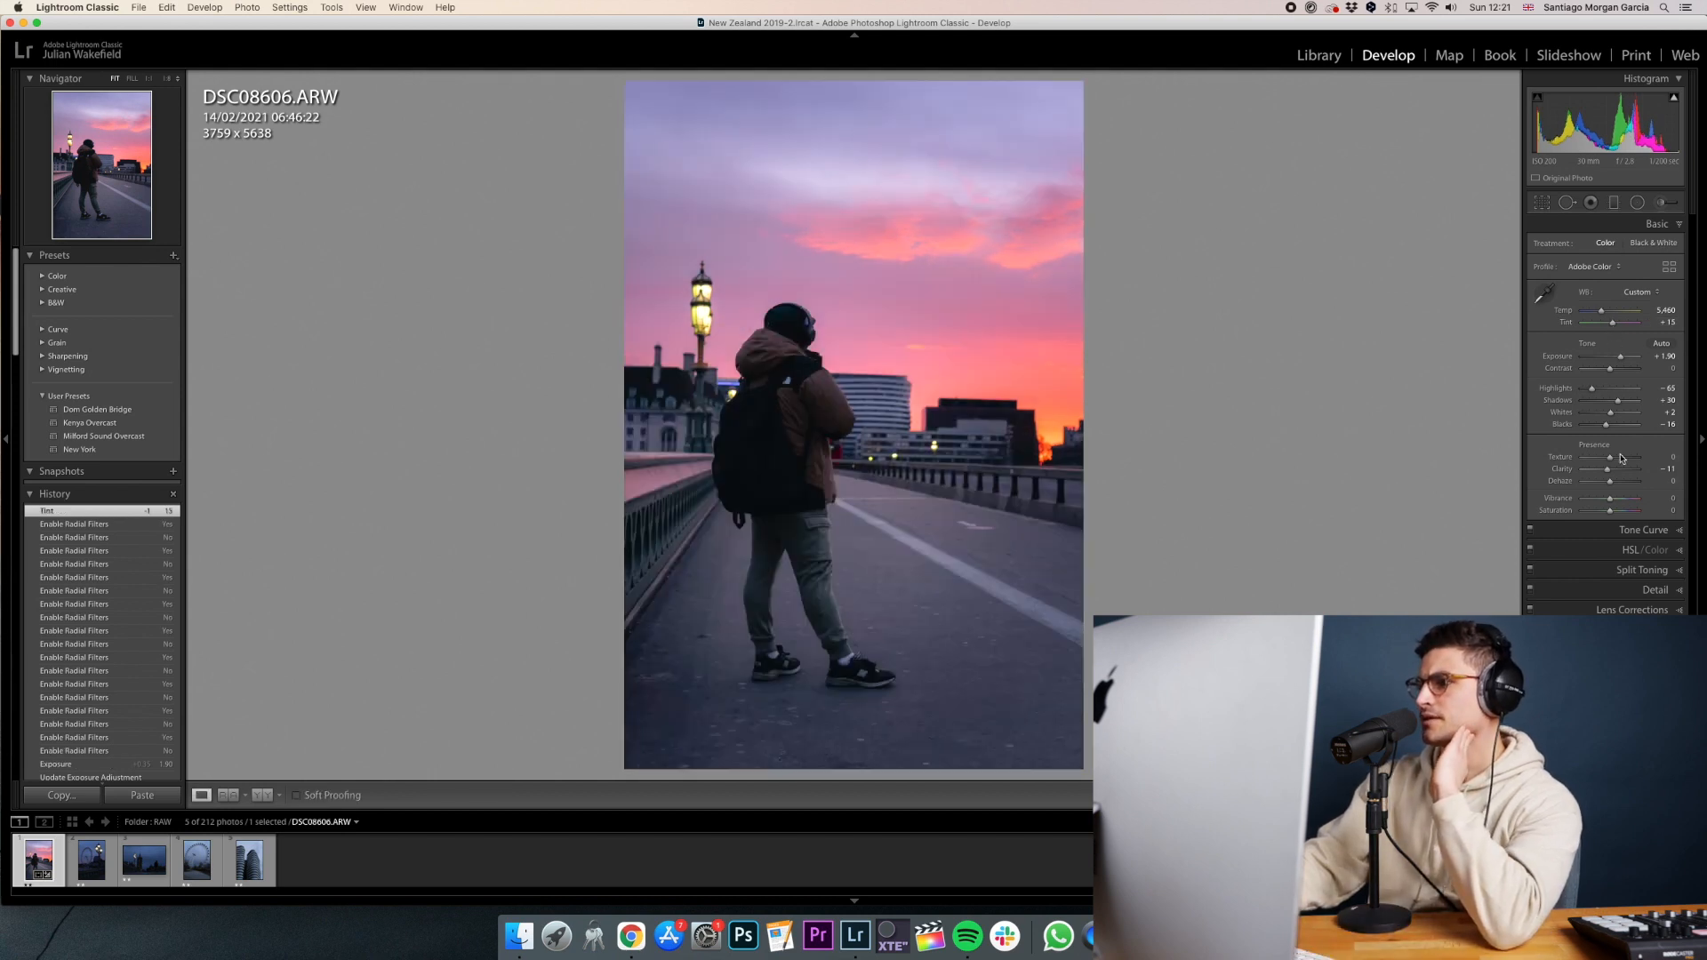
# Compare the photo with split toning switched off and on, leaving it enabled.
pyautogui.click(1531, 570)
pyautogui.click(1531, 570)
pyautogui.click(1531, 569)
pyautogui.click(1531, 570)
pyautogui.click(1530, 570)
pyautogui.click(1531, 570)
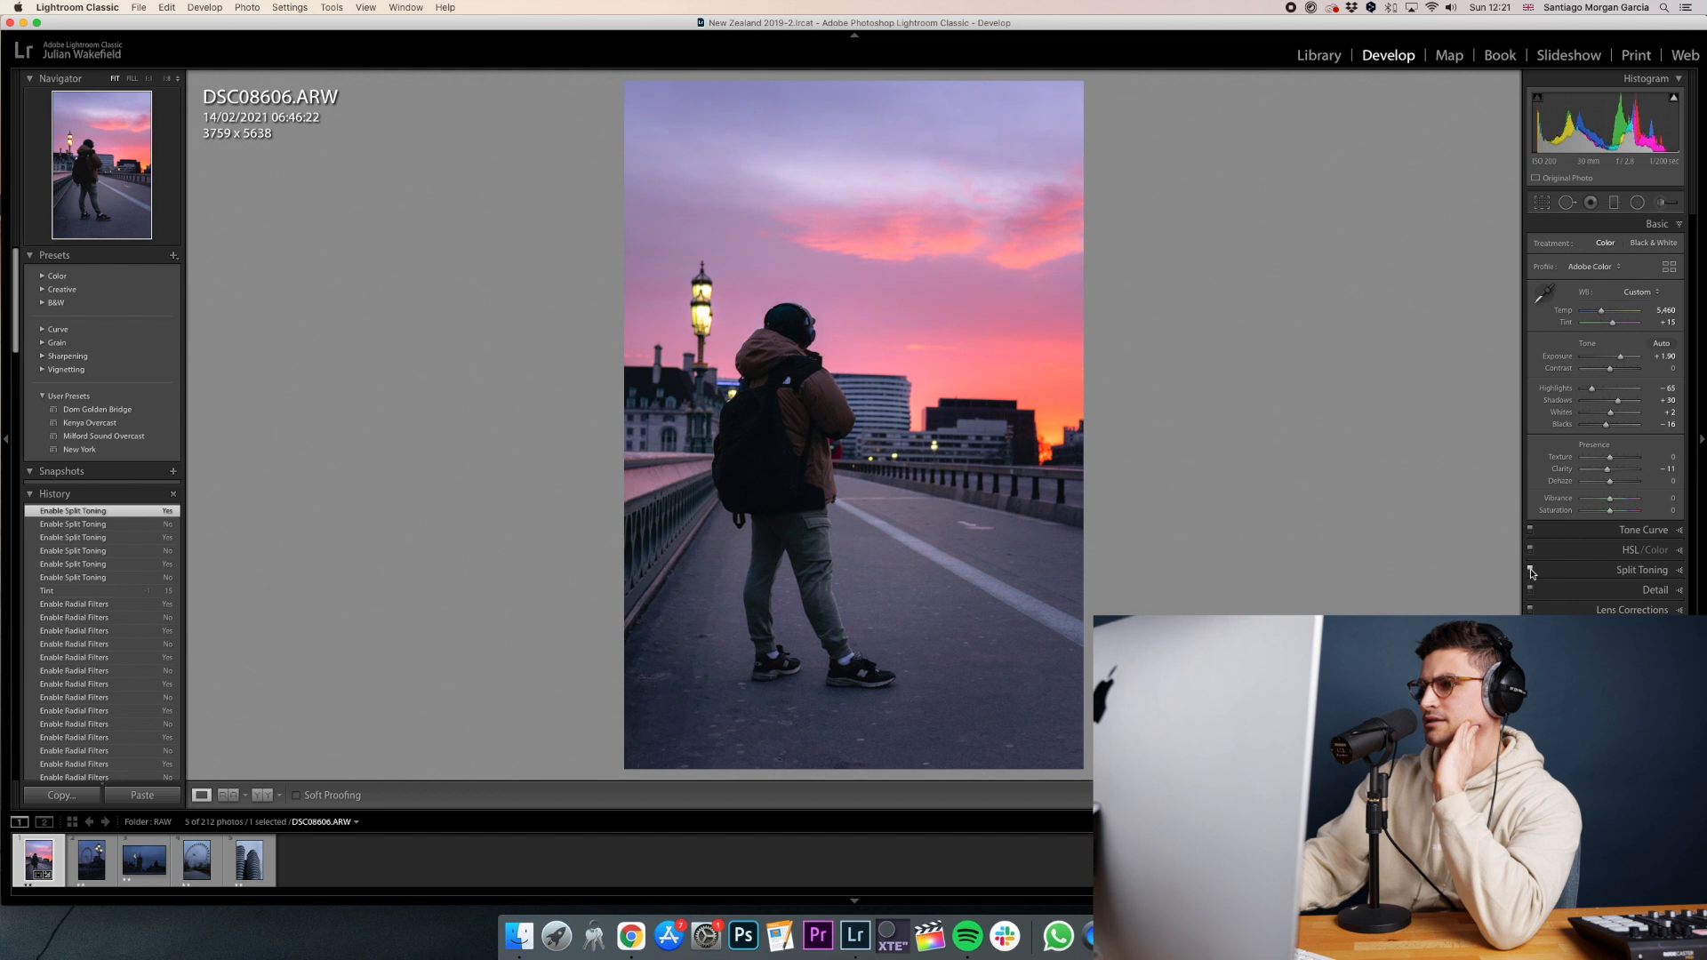
# Compare the photo with the HSL colour adjustments switched off and on, leaving them enabled.
pyautogui.click(1531, 550)
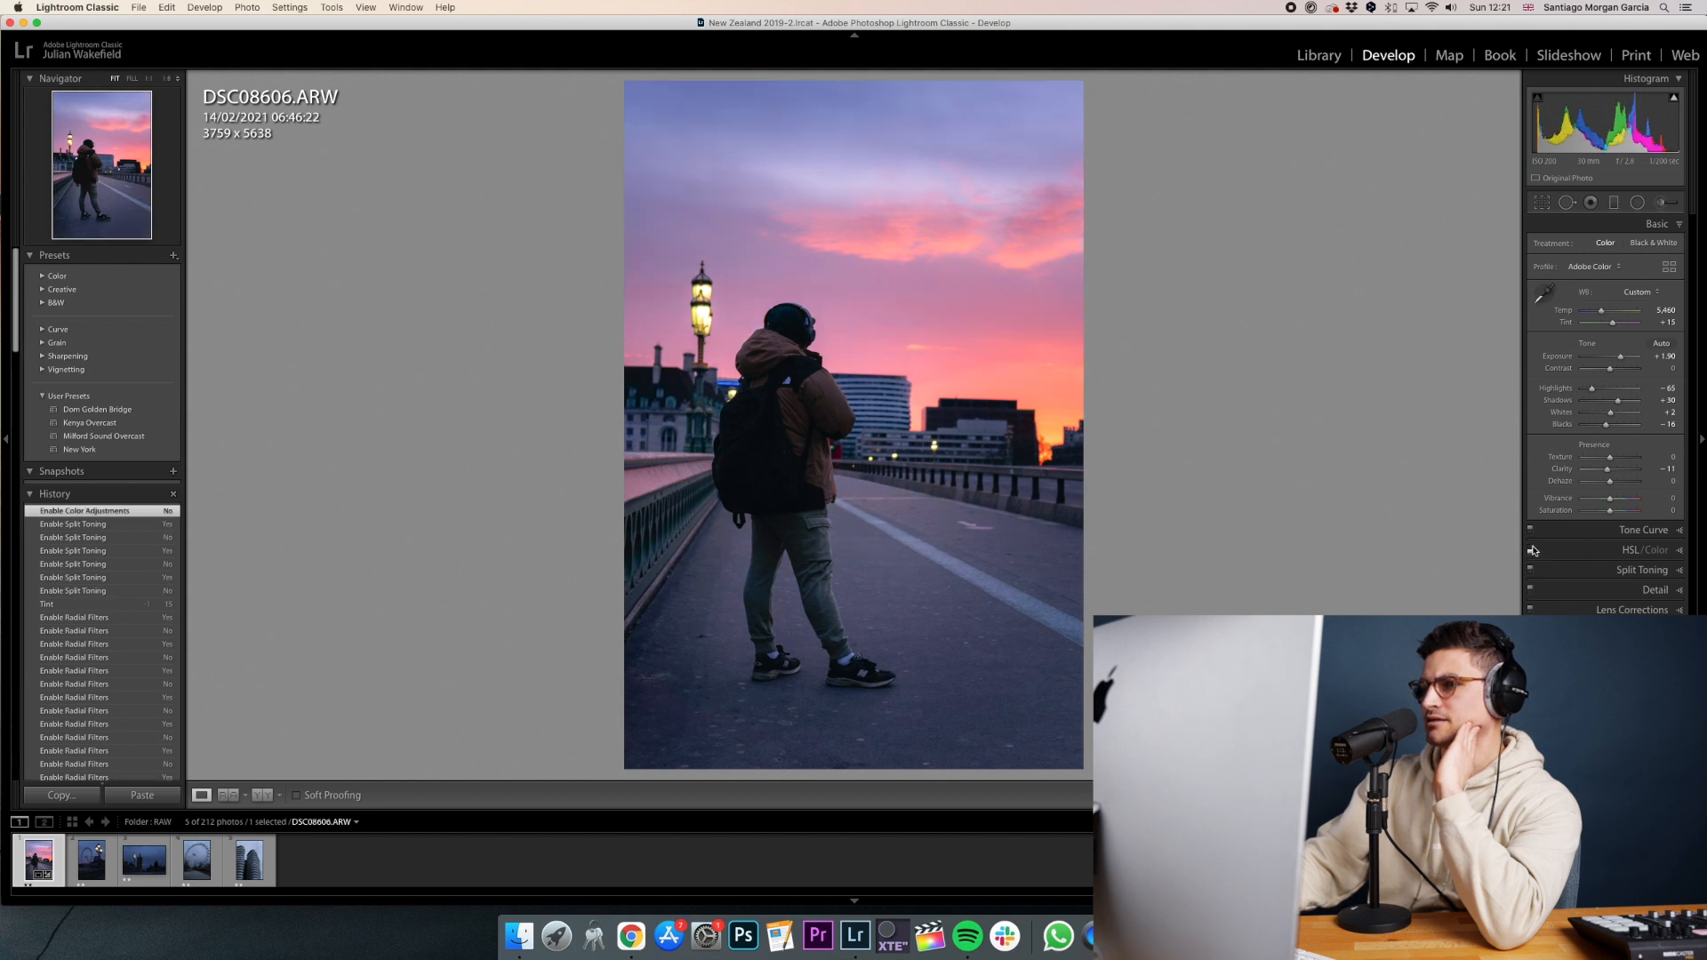
pyautogui.click(1530, 550)
pyautogui.click(1531, 551)
pyautogui.click(1531, 550)
pyautogui.click(1531, 550)
pyautogui.click(1531, 550)
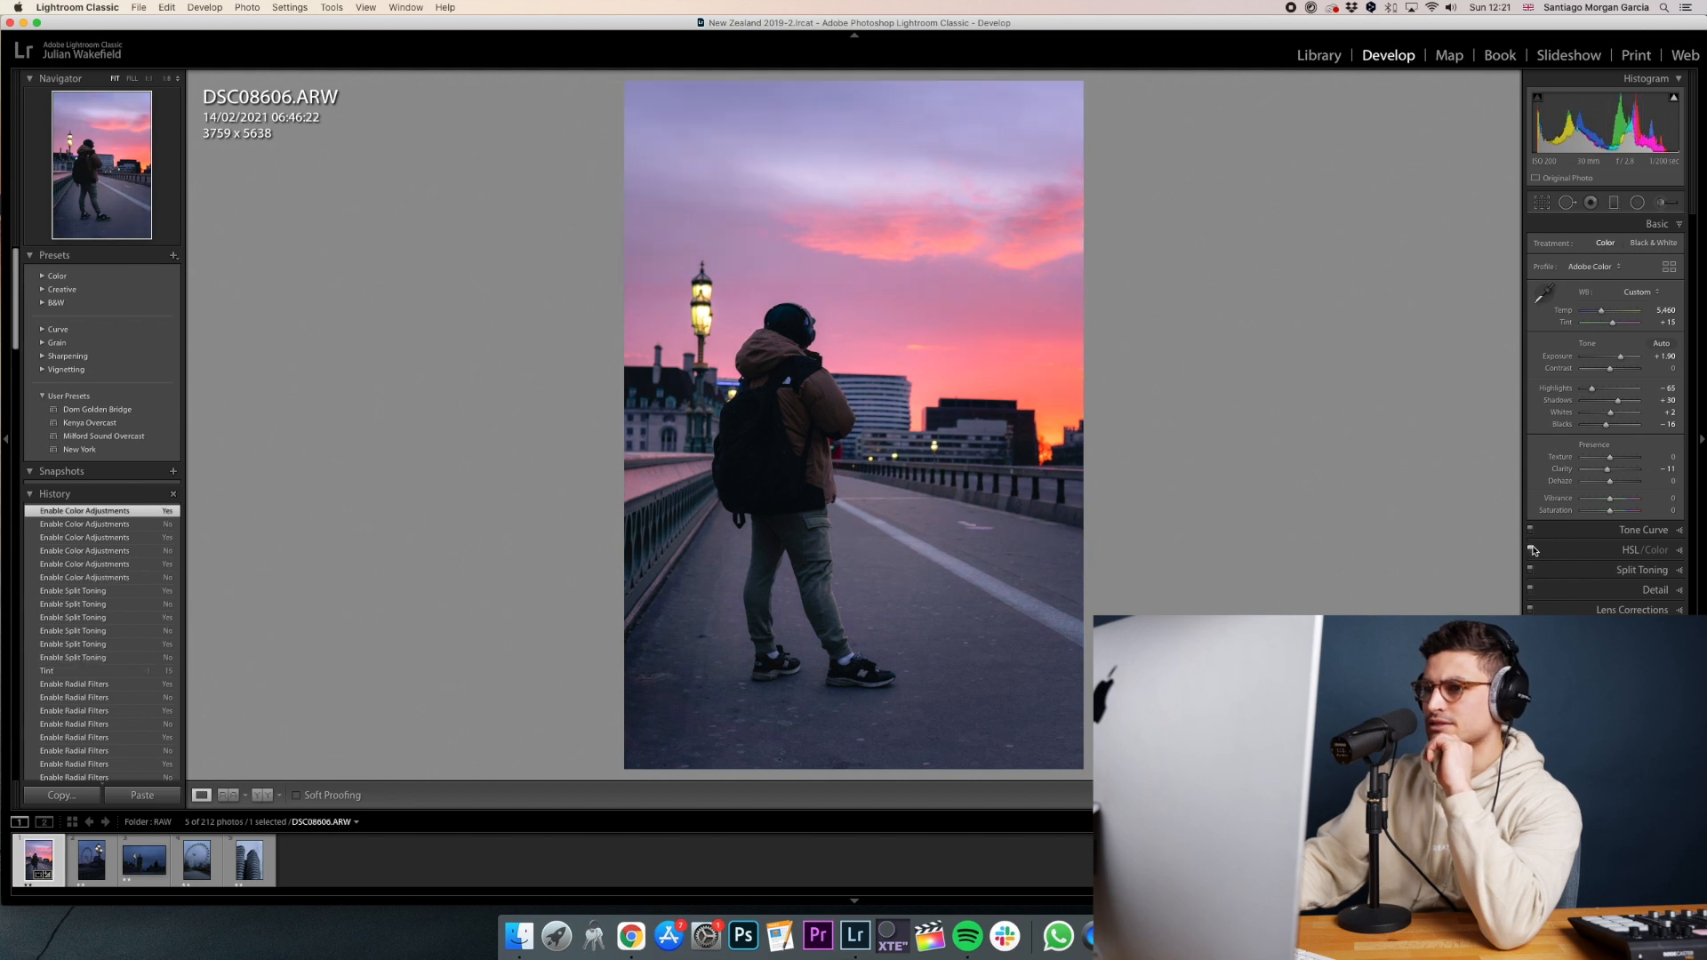
pyautogui.click(1531, 550)
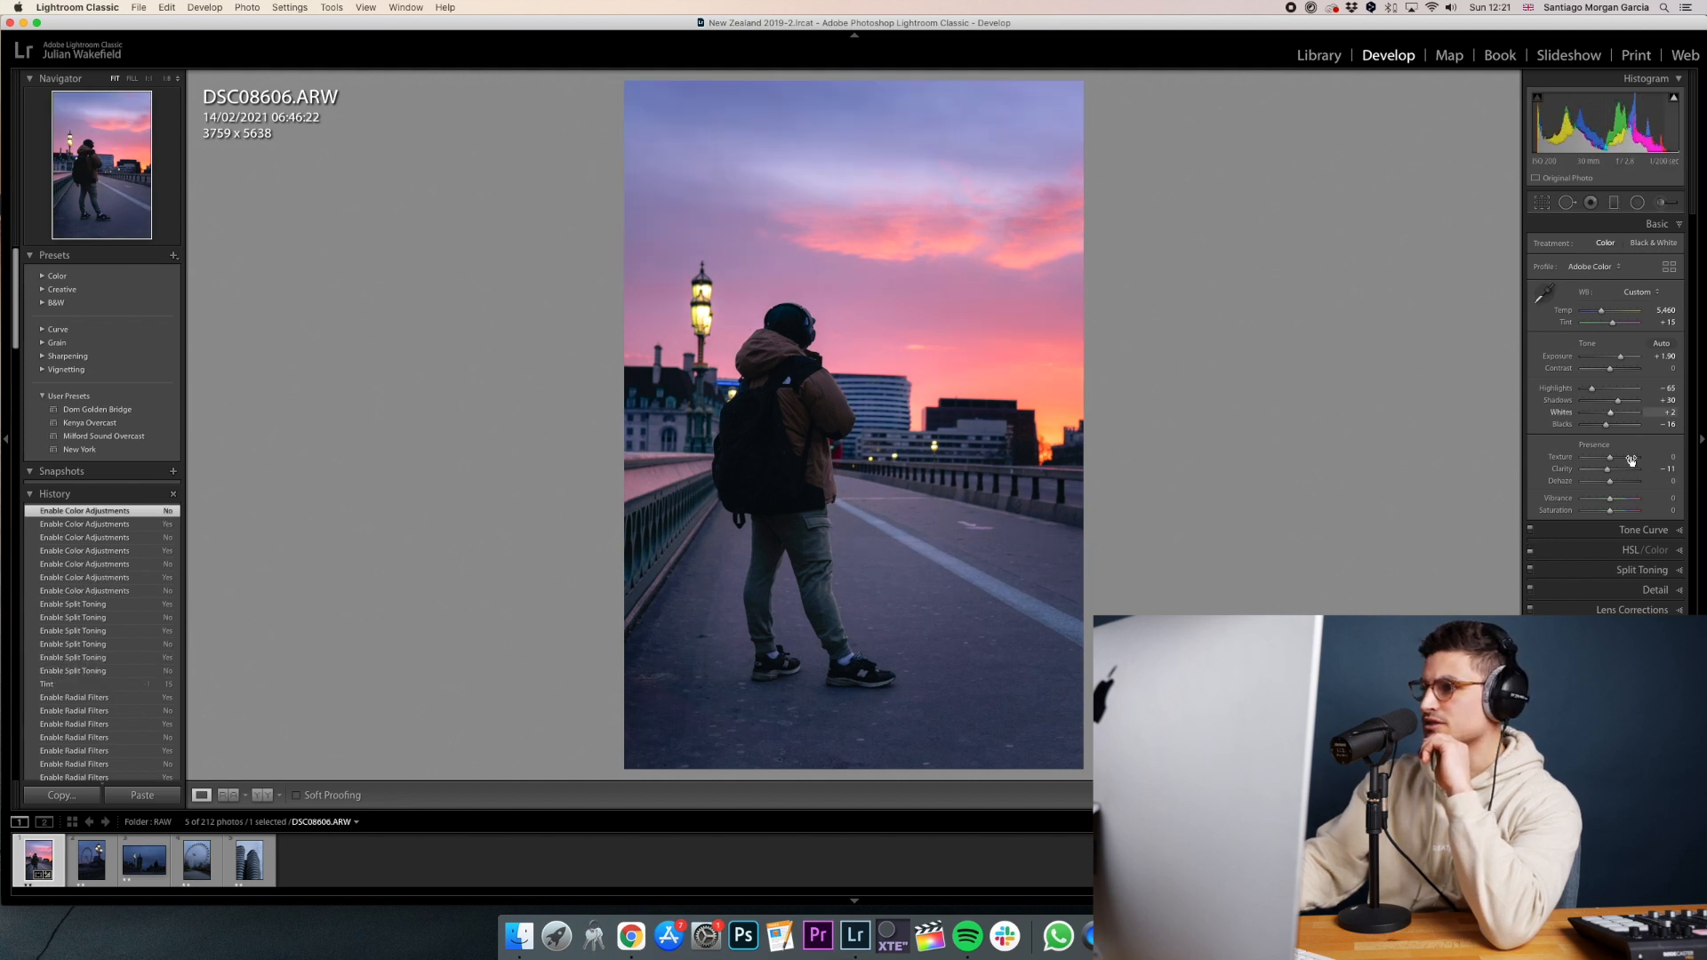
pyautogui.click(1530, 550)
# Compare the photo with the tone curve switched off and on, leaving it enabled.
pyautogui.click(1531, 531)
pyautogui.click(1530, 532)
pyautogui.click(1530, 531)
pyautogui.click(1531, 531)
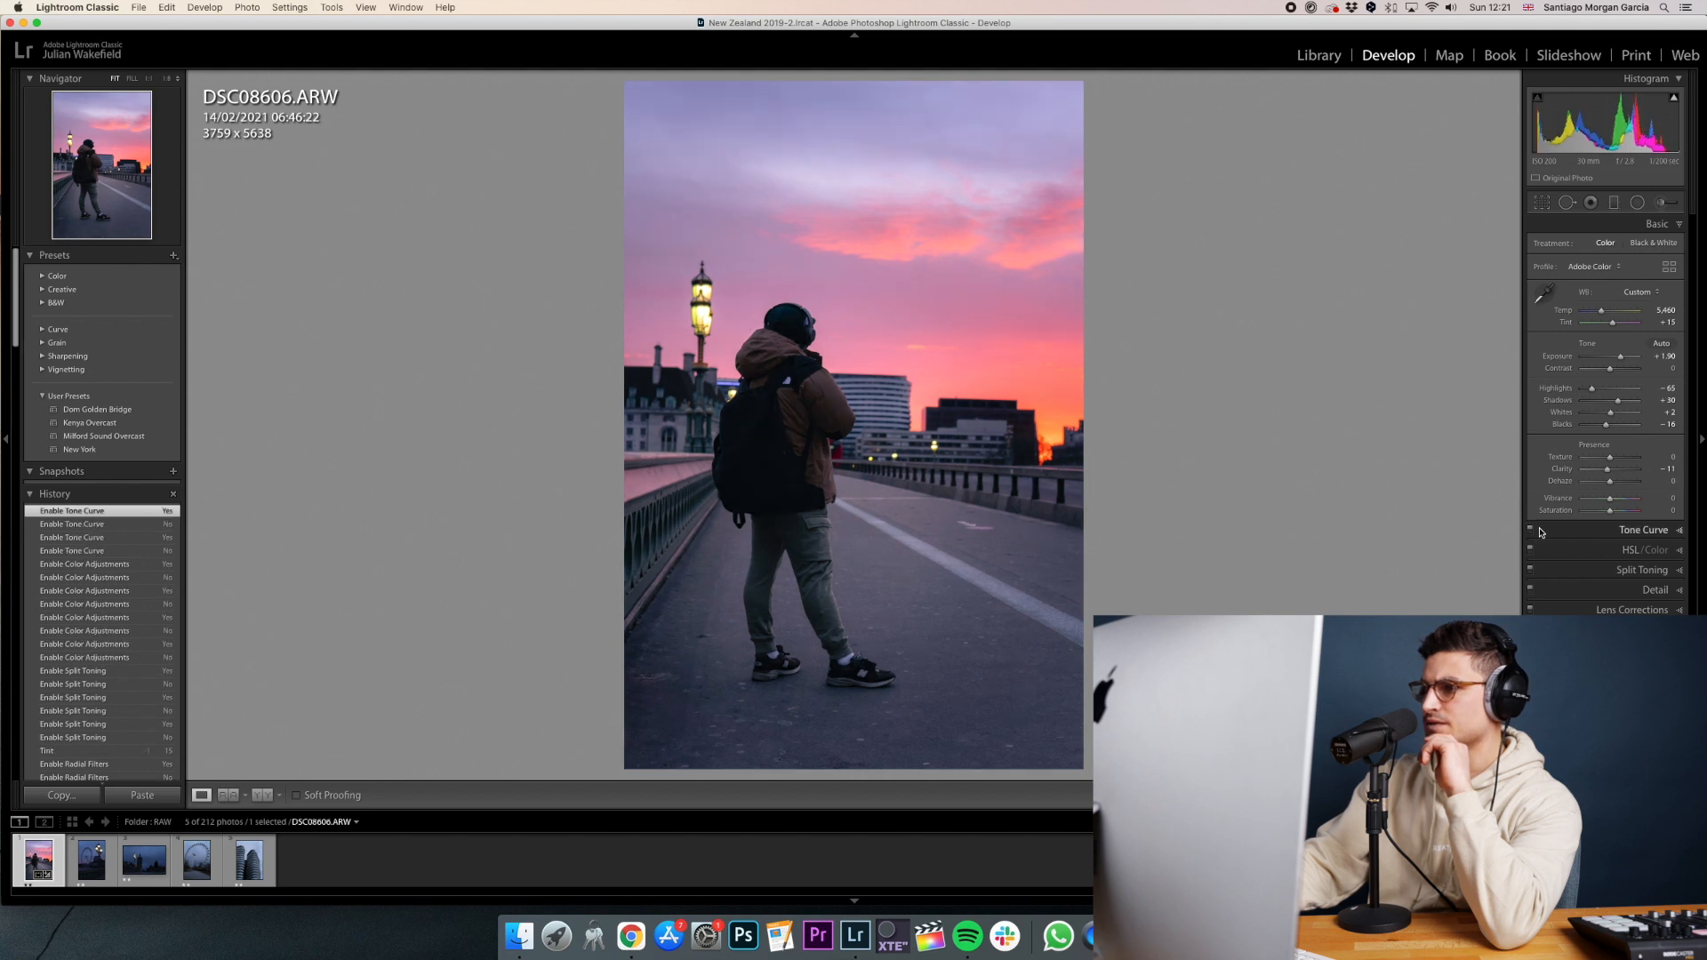
# Fine-tune the shadow and midtone points of the RGB point curve, checking the result against the unedited photo.
pyautogui.click(1540, 531)
pyautogui.click(1572, 379)
pyautogui.moveTo(1571, 381); pyautogui.dragTo(1572, 382)
pyautogui.moveTo(1553, 398); pyautogui.dragTo(1553, 396)
pyautogui.moveTo(1606, 342); pyautogui.dragTo(1670, 273)
pyautogui.press('\\')
pyautogui.press('\\')
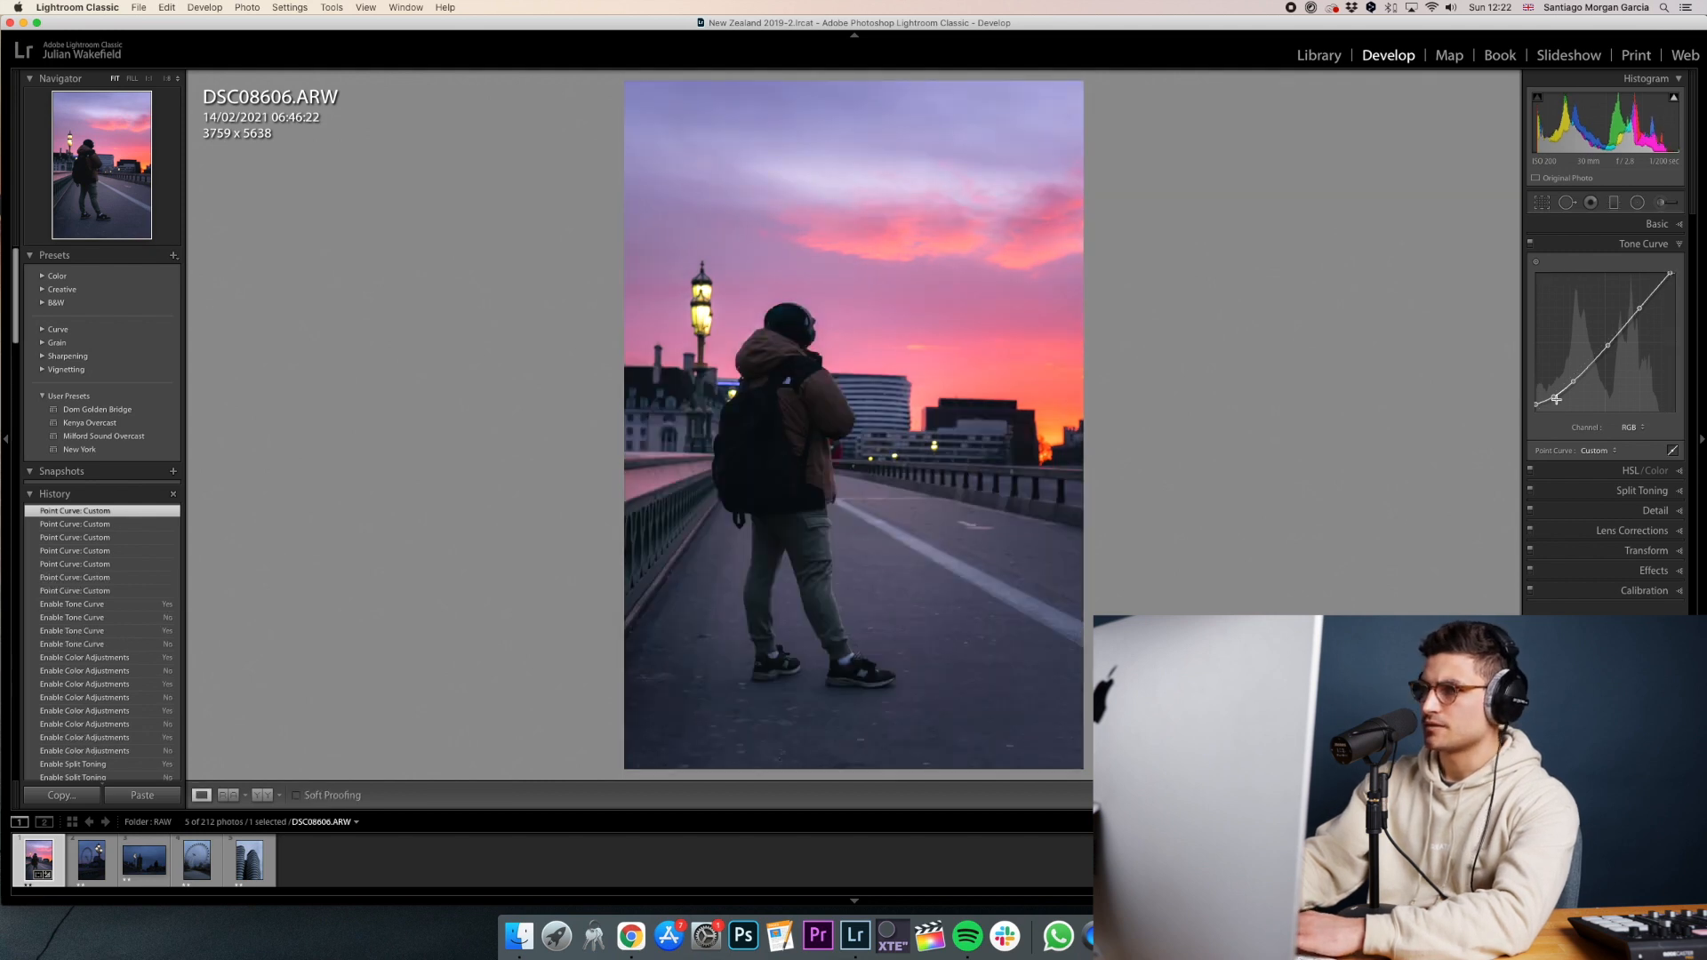
pyautogui.moveTo(1554, 401); pyautogui.dragTo(1620, 401)
pyautogui.press('\\')
pyautogui.press('\\')
# Set the photo's Shadows to +32 and compare it with the unedited version.
pyautogui.click(1655, 224)
pyautogui.press('\\')
pyautogui.press('\\')
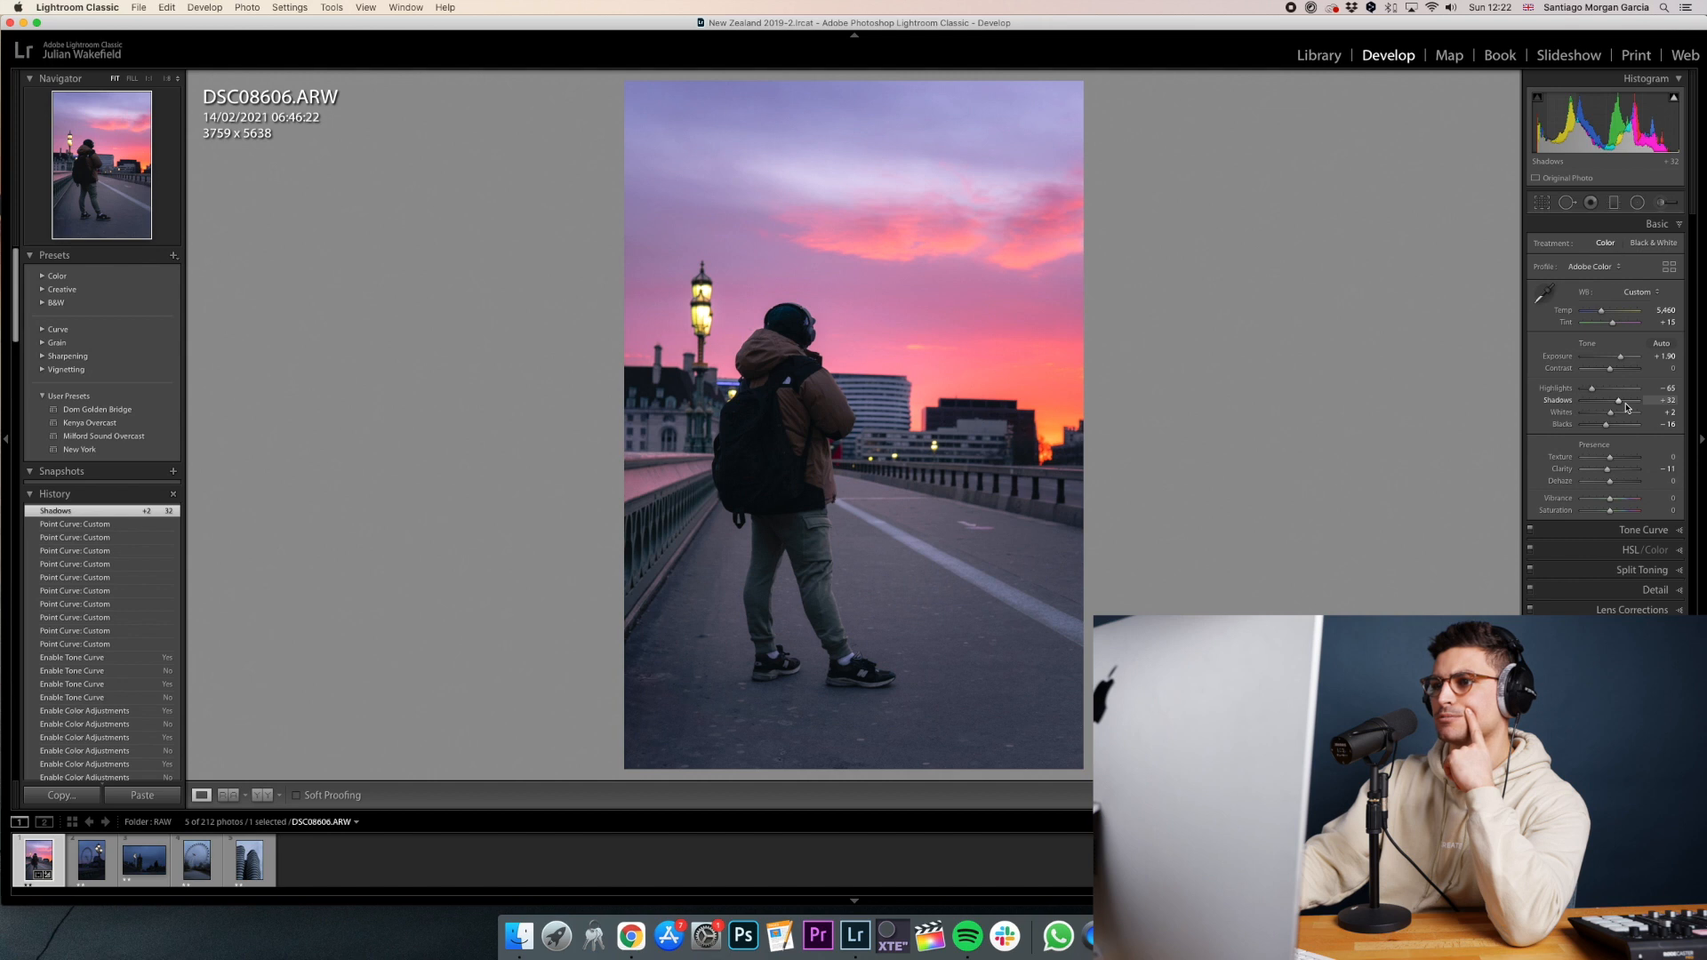
# Compare with the unedited photo and set the HSL saturation to Red −9, Orange +33, Purple −6 and Magenta 0.
pyautogui.click(1640, 549)
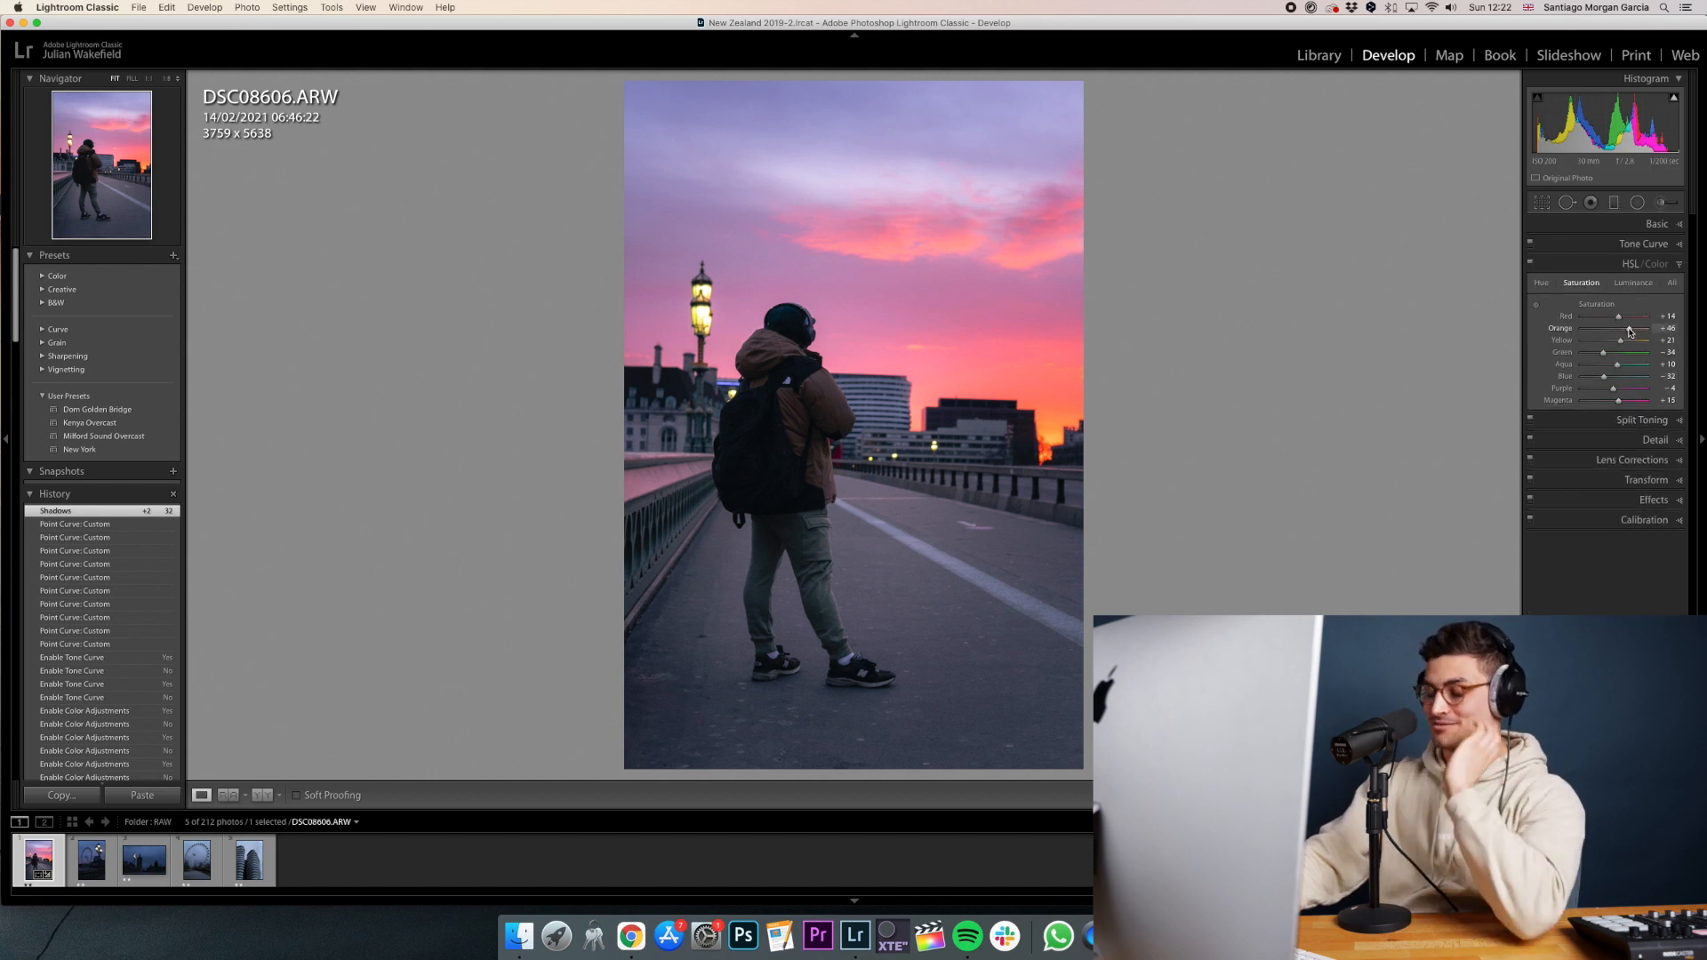
pyautogui.press('\\')
pyautogui.press('\\')
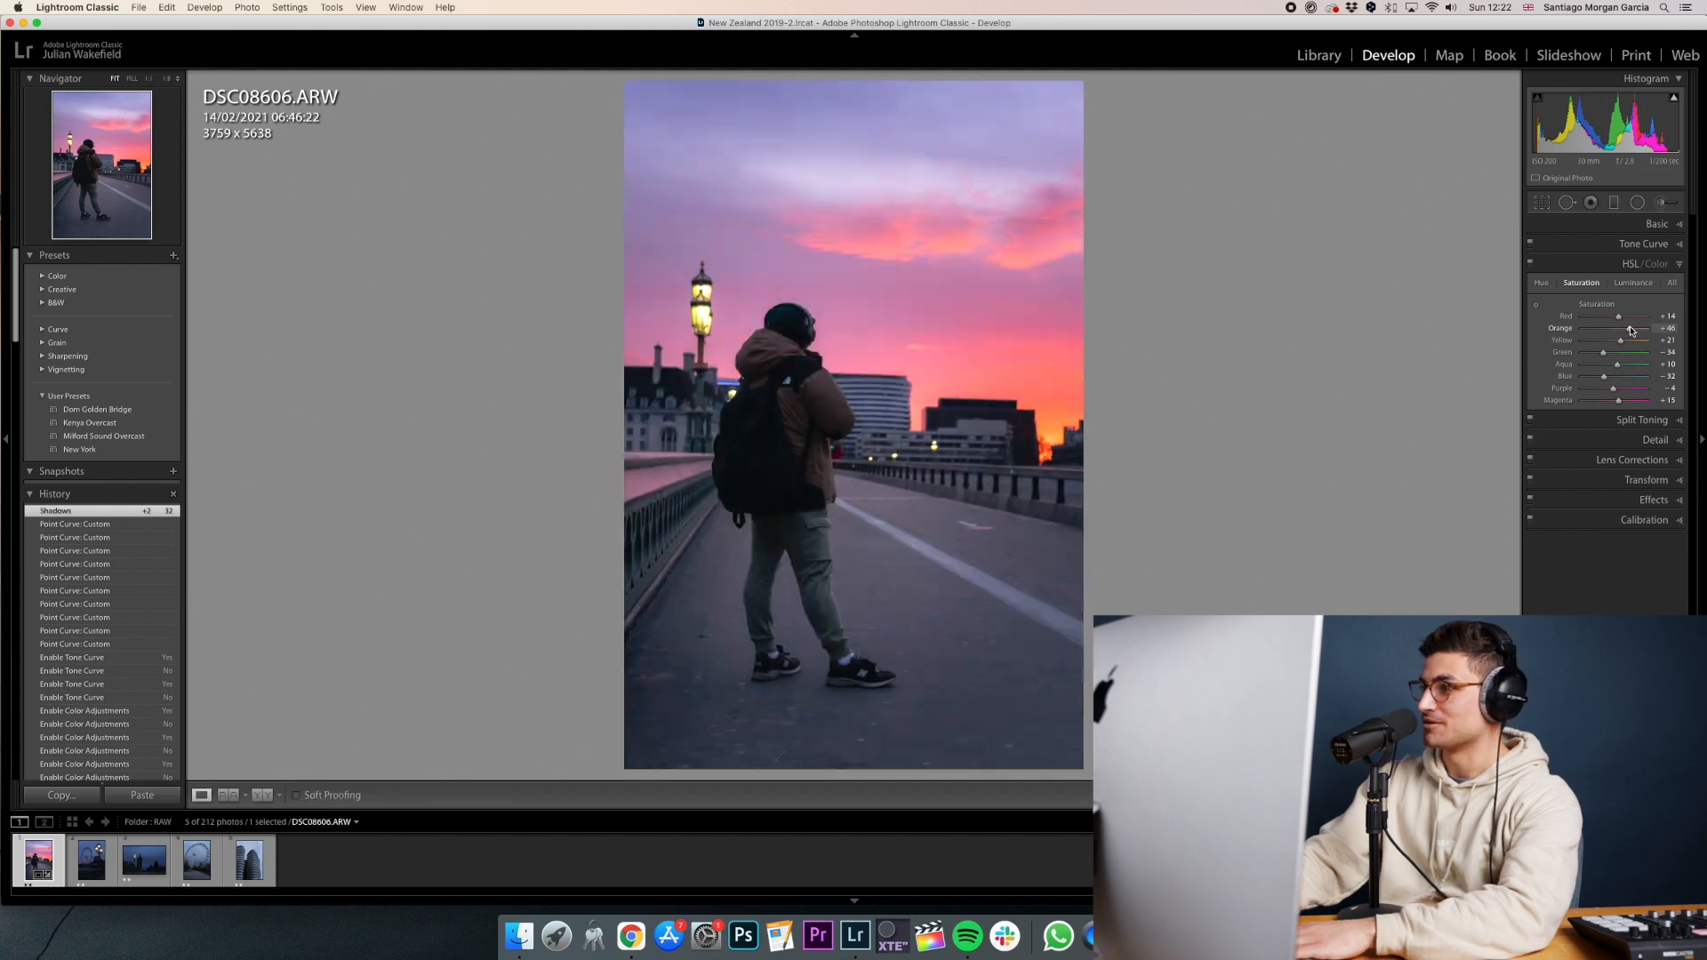
pyautogui.moveTo(1625, 331); pyautogui.dragTo(1612, 318)
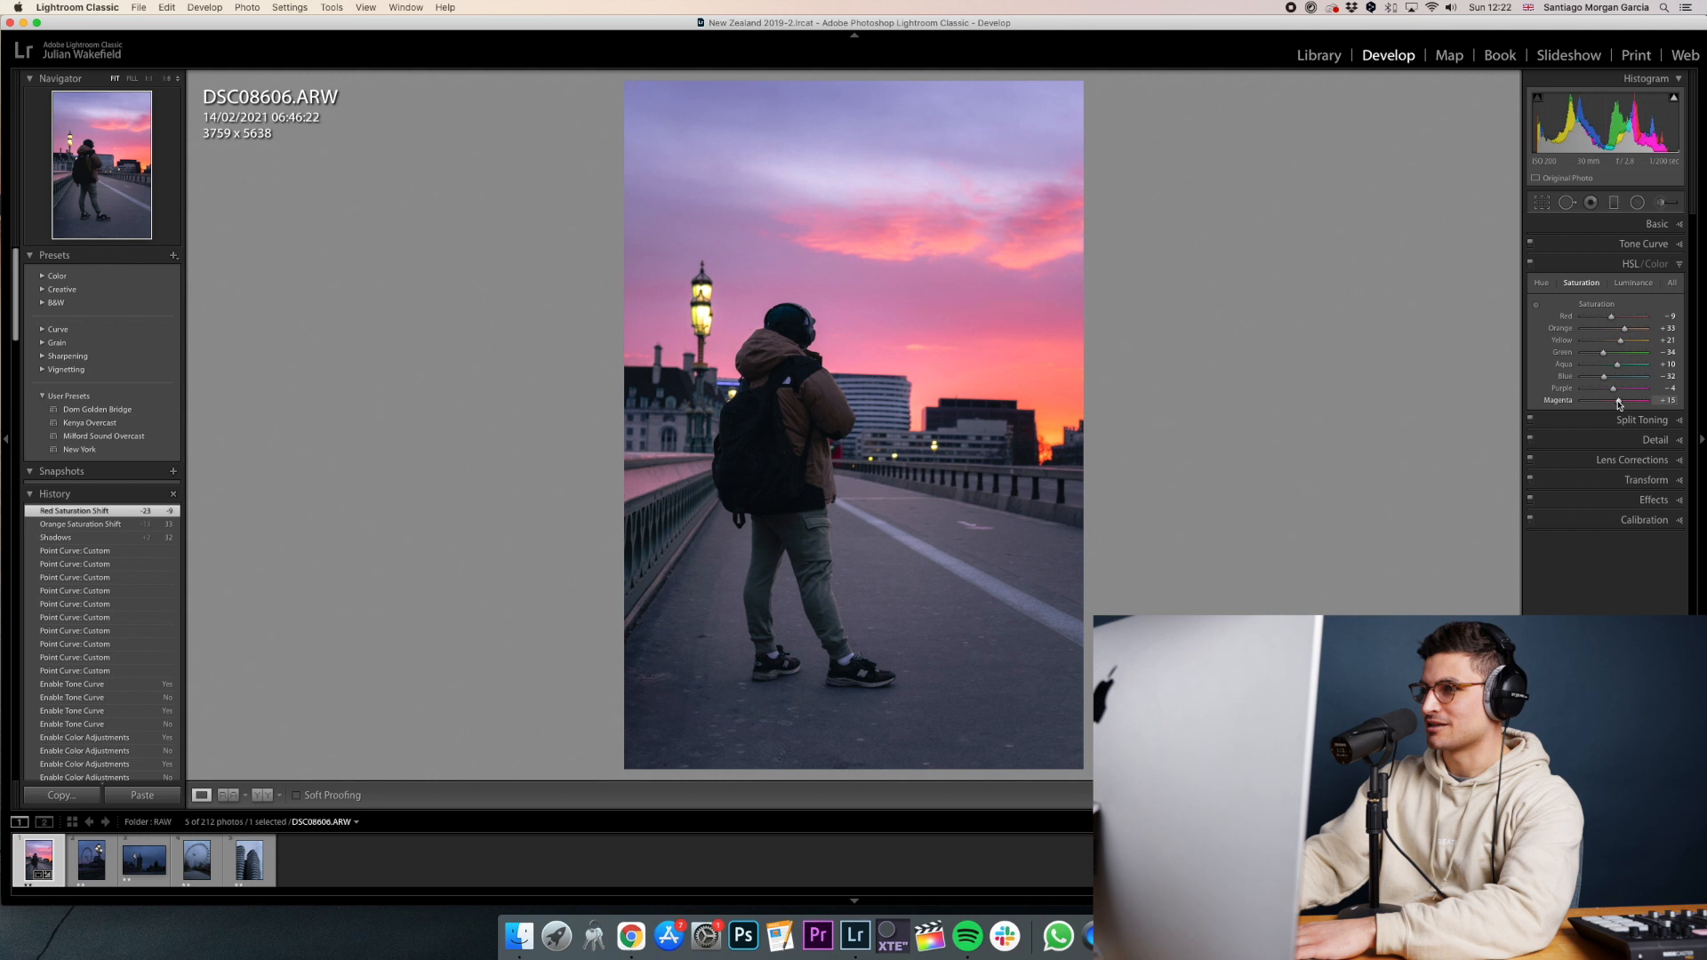
pyautogui.moveTo(1615, 405)
pyautogui.mouseDown()
pyautogui.moveTo(1581, 388)
pyautogui.moveTo(1614, 394)
pyautogui.mouseUp()
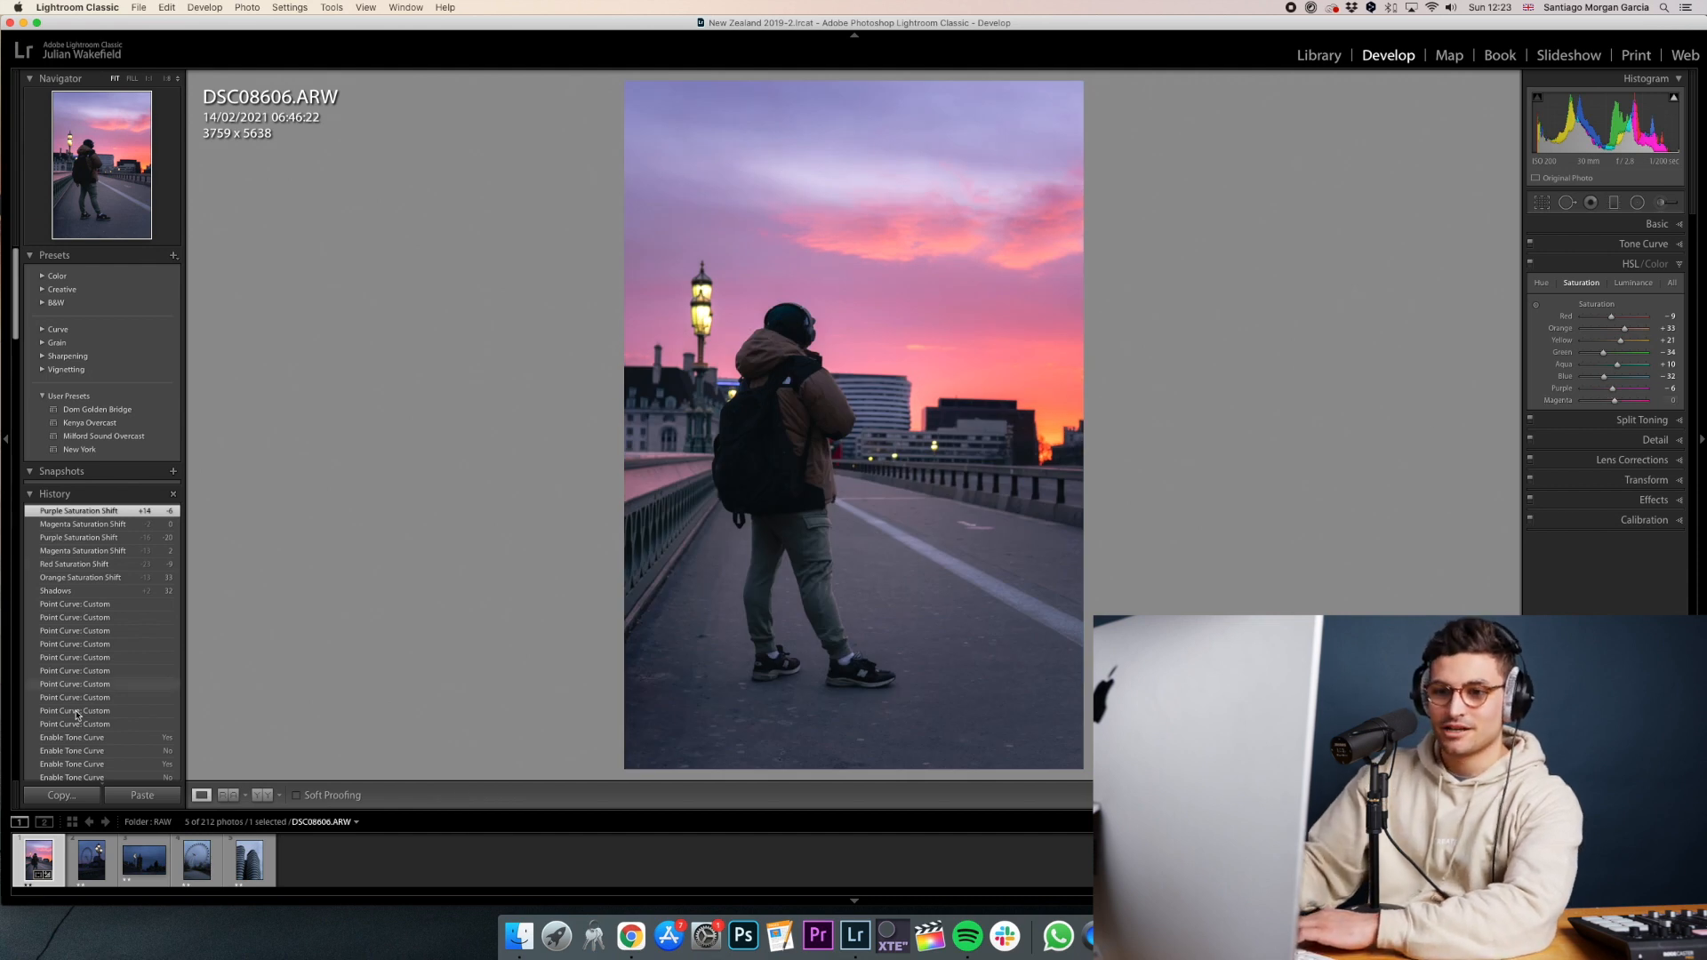
# Copy the develop settings of DSC08606.ARW, without crop and local adjustments, and paste them onto DSC08613.ARW.
pyautogui.click(61, 795)
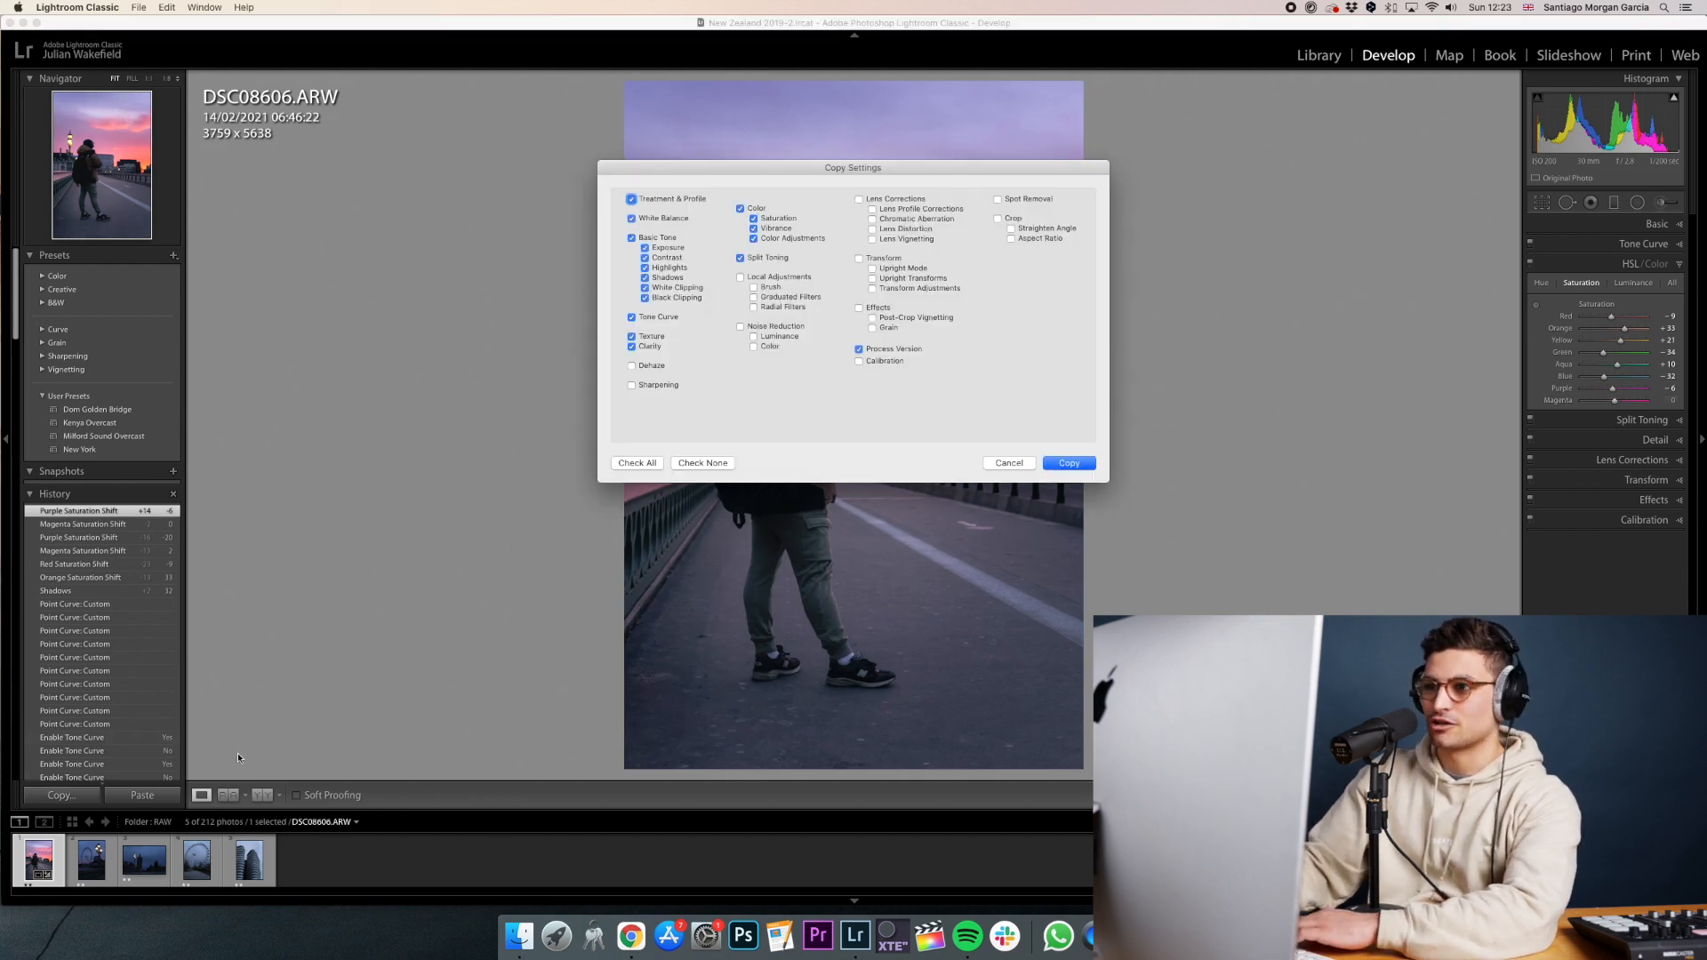
pyautogui.click(1068, 463)
pyautogui.press('Right')
pyautogui.click(154, 795)
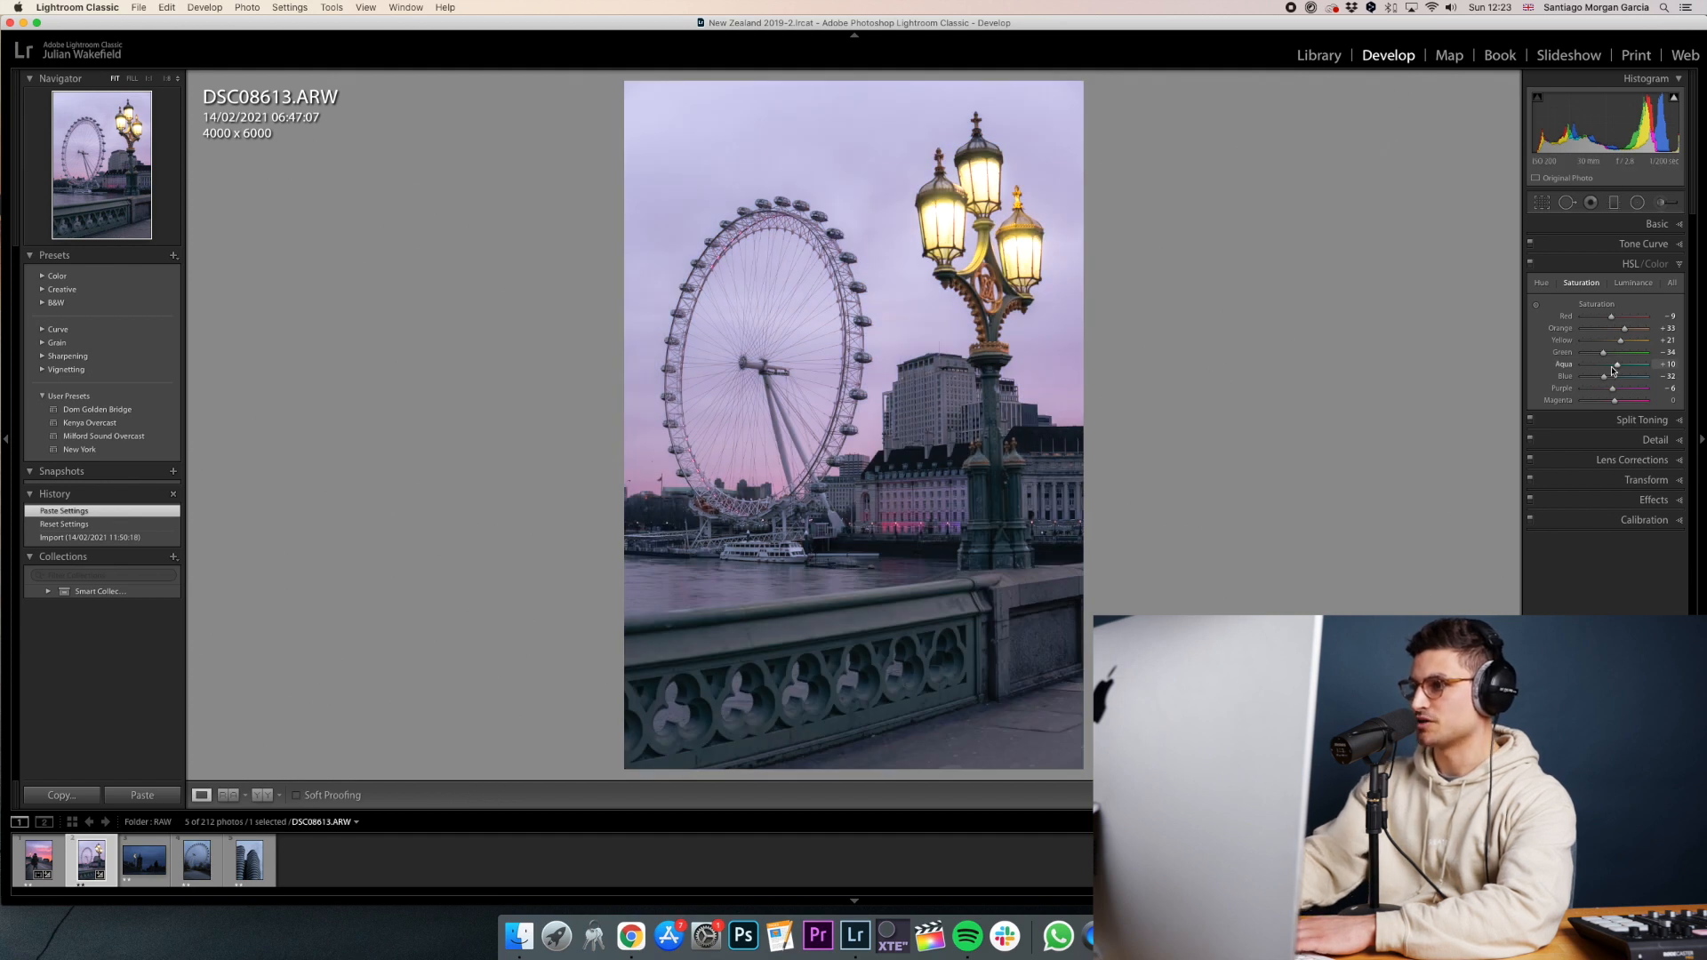
# Switch off split toning, the HSL colour adjustments and the tone curve on DSC08613.ARW.
pyautogui.click(1530, 421)
pyautogui.click(1529, 264)
pyautogui.click(1530, 244)
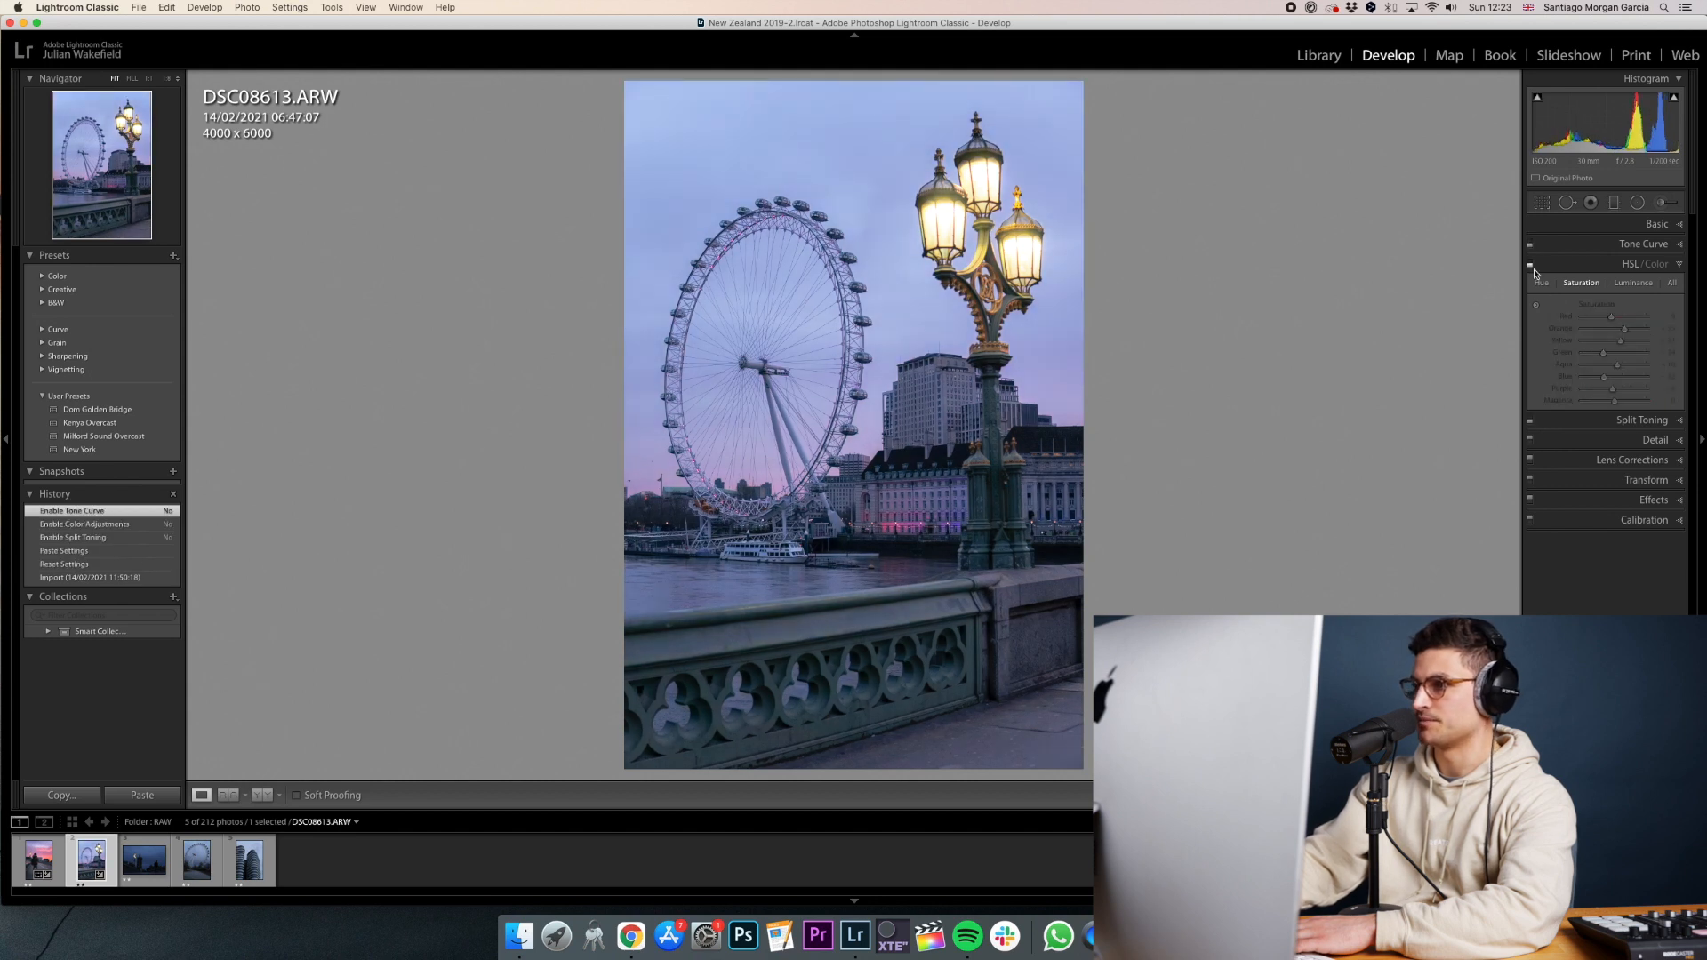
# Reset the photo's Tint, Temperature, Shadows and Highlights to their default values.
pyautogui.click(1593, 226)
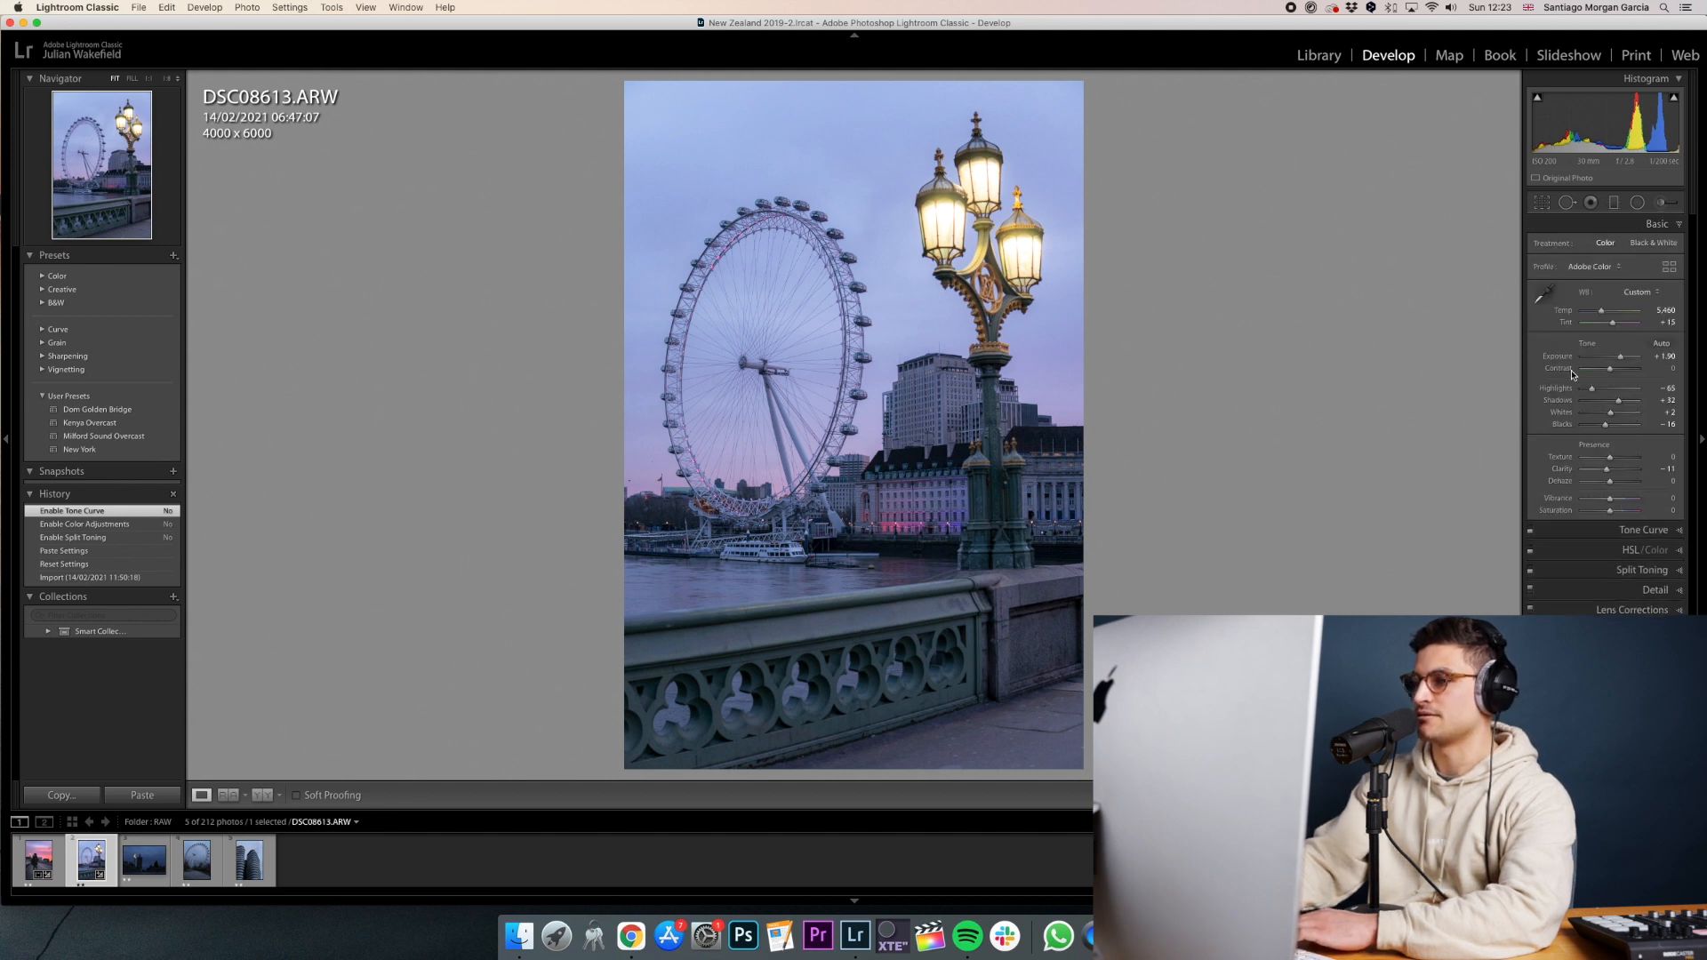
pyautogui.doubleClick(1612, 324)
pyautogui.doubleClick(1601, 310)
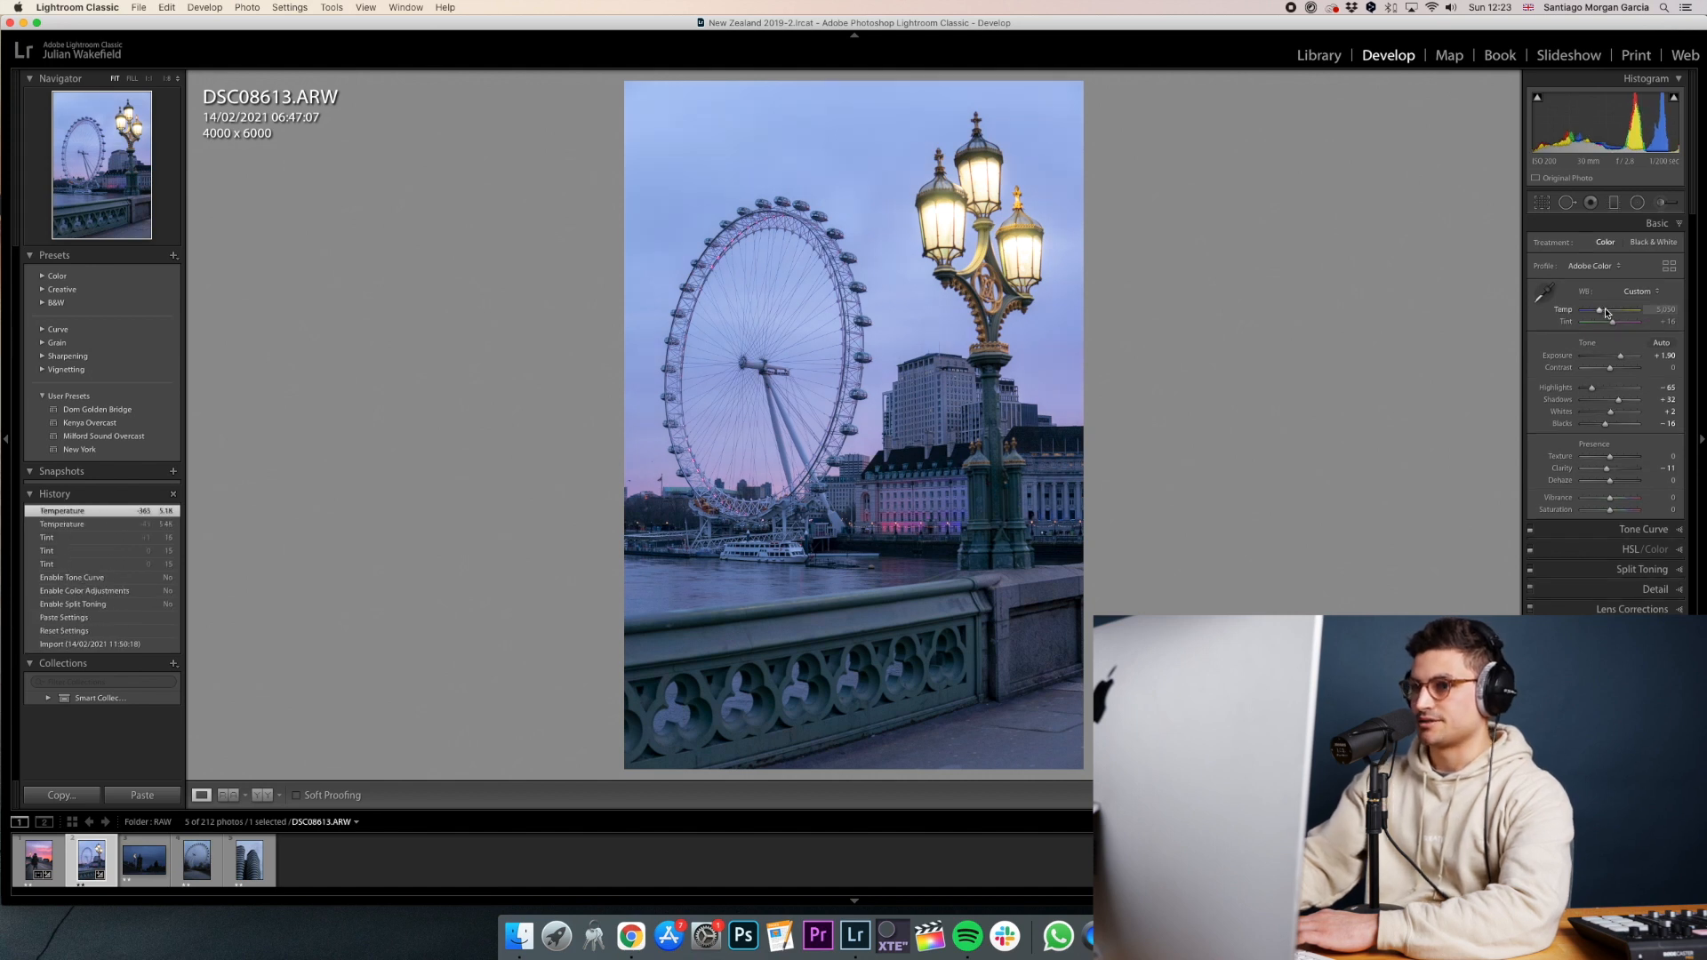
pyautogui.doubleClick(1618, 401)
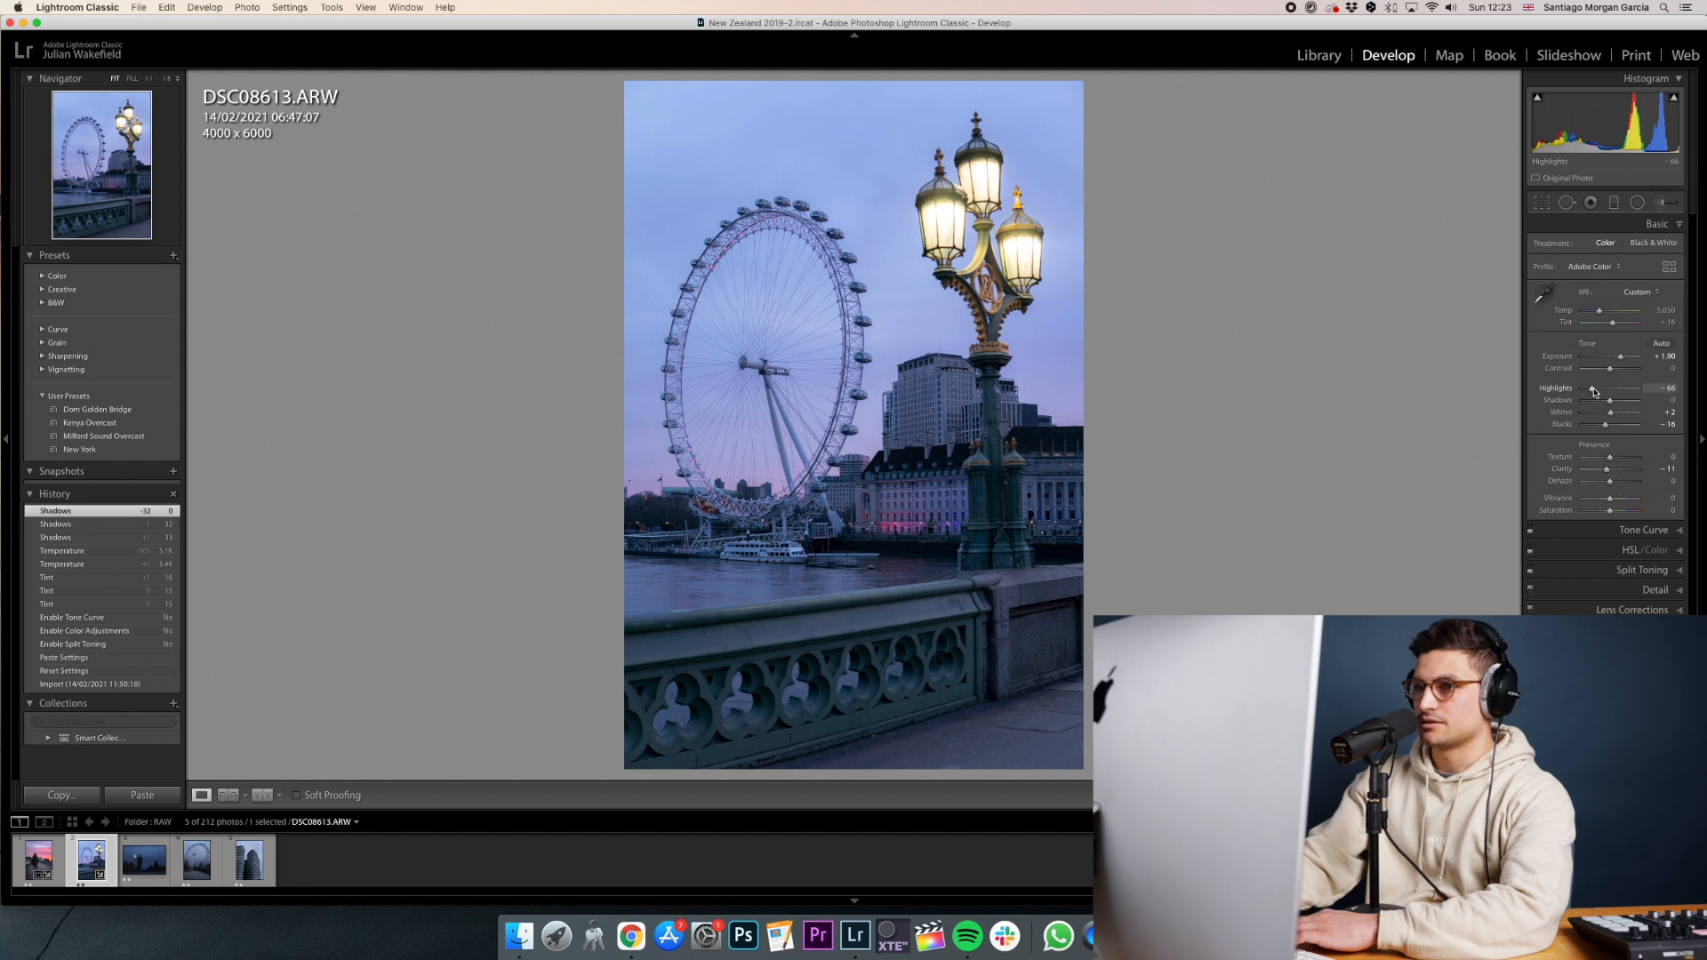
pyautogui.doubleClick(1592, 390)
# Set Temperature to 5,365, Tint +20, Highlights −100, Shadows +42, Whites +25 and Blacks −24, and compare with the unedited photo.
pyautogui.moveTo(1609, 389); pyautogui.dragTo(1580, 390)
pyautogui.moveTo(1599, 310)
pyautogui.mouseDown()
pyautogui.moveTo(1612, 323)
pyautogui.moveTo(1601, 310)
pyautogui.mouseUp()
pyautogui.moveTo(1582, 388)
pyautogui.mouseDown()
pyautogui.moveTo(1608, 388)
pyautogui.moveTo(1582, 388)
pyautogui.mouseUp()
pyautogui.moveTo(1609, 400); pyautogui.dragTo(1621, 401)
pyautogui.moveTo(1609, 412); pyautogui.dragTo(1604, 424)
pyautogui.press('\\')
pyautogui.press('\\')
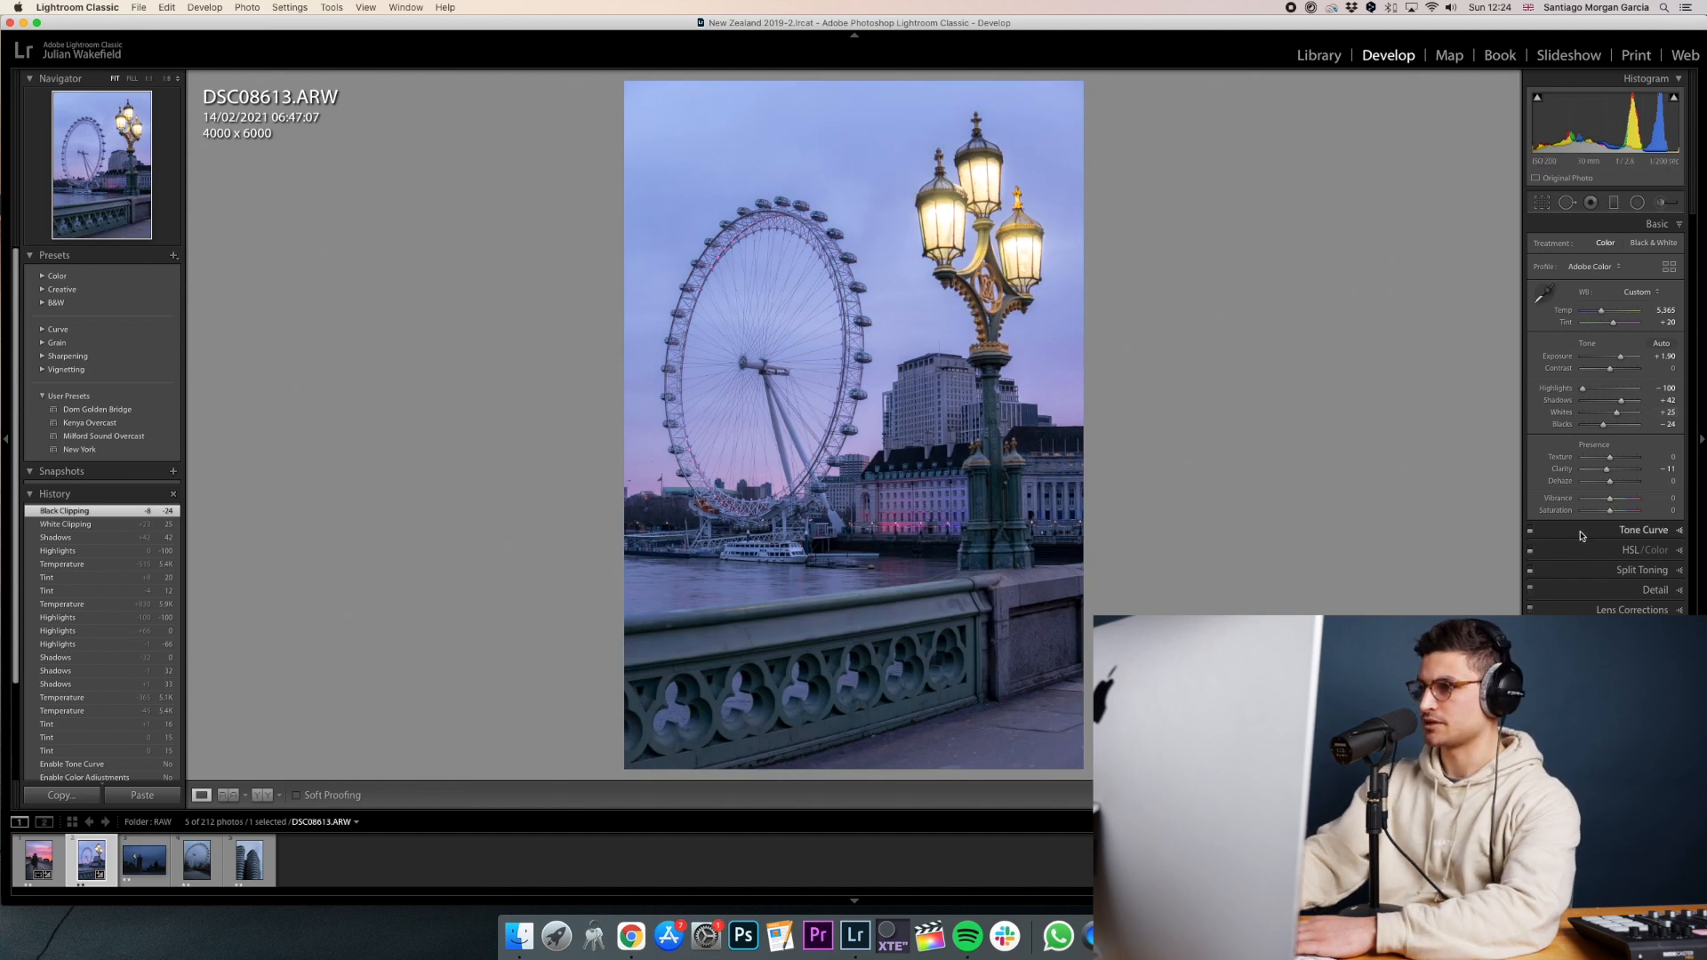
# Turn the tone curve back on and slightly adjust the shadow point of the RGB point curve.
pyautogui.click(1584, 532)
pyautogui.click(1529, 246)
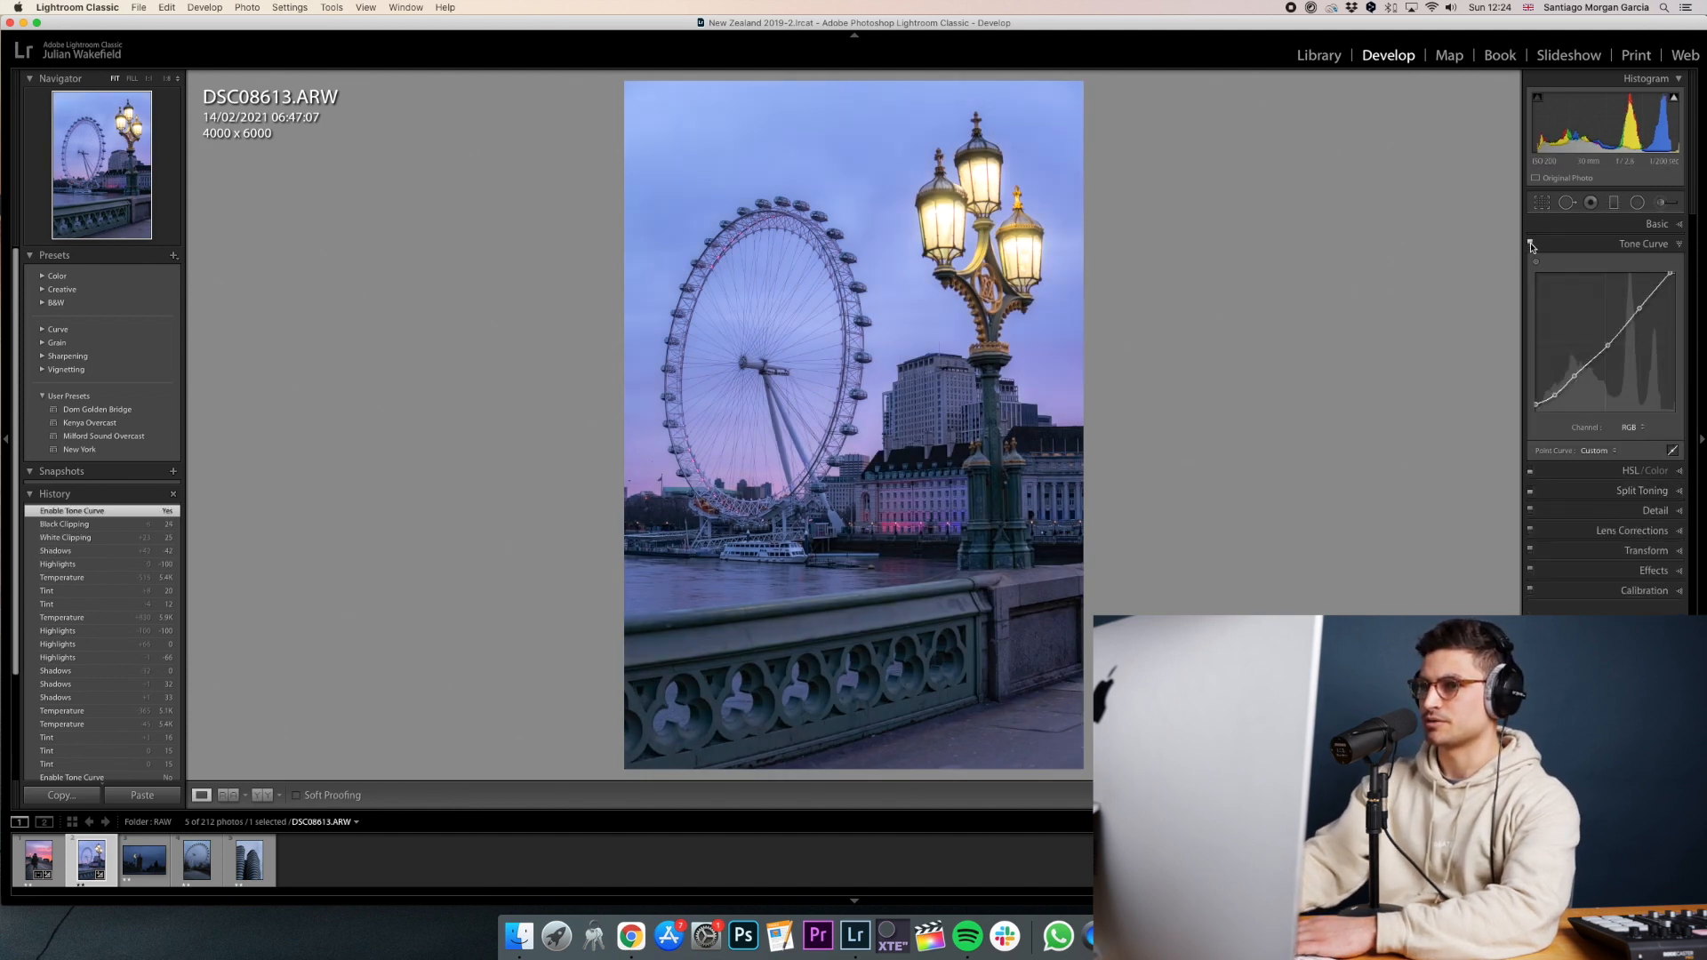
pyautogui.moveTo(1574, 378); pyautogui.dragTo(1575, 378)
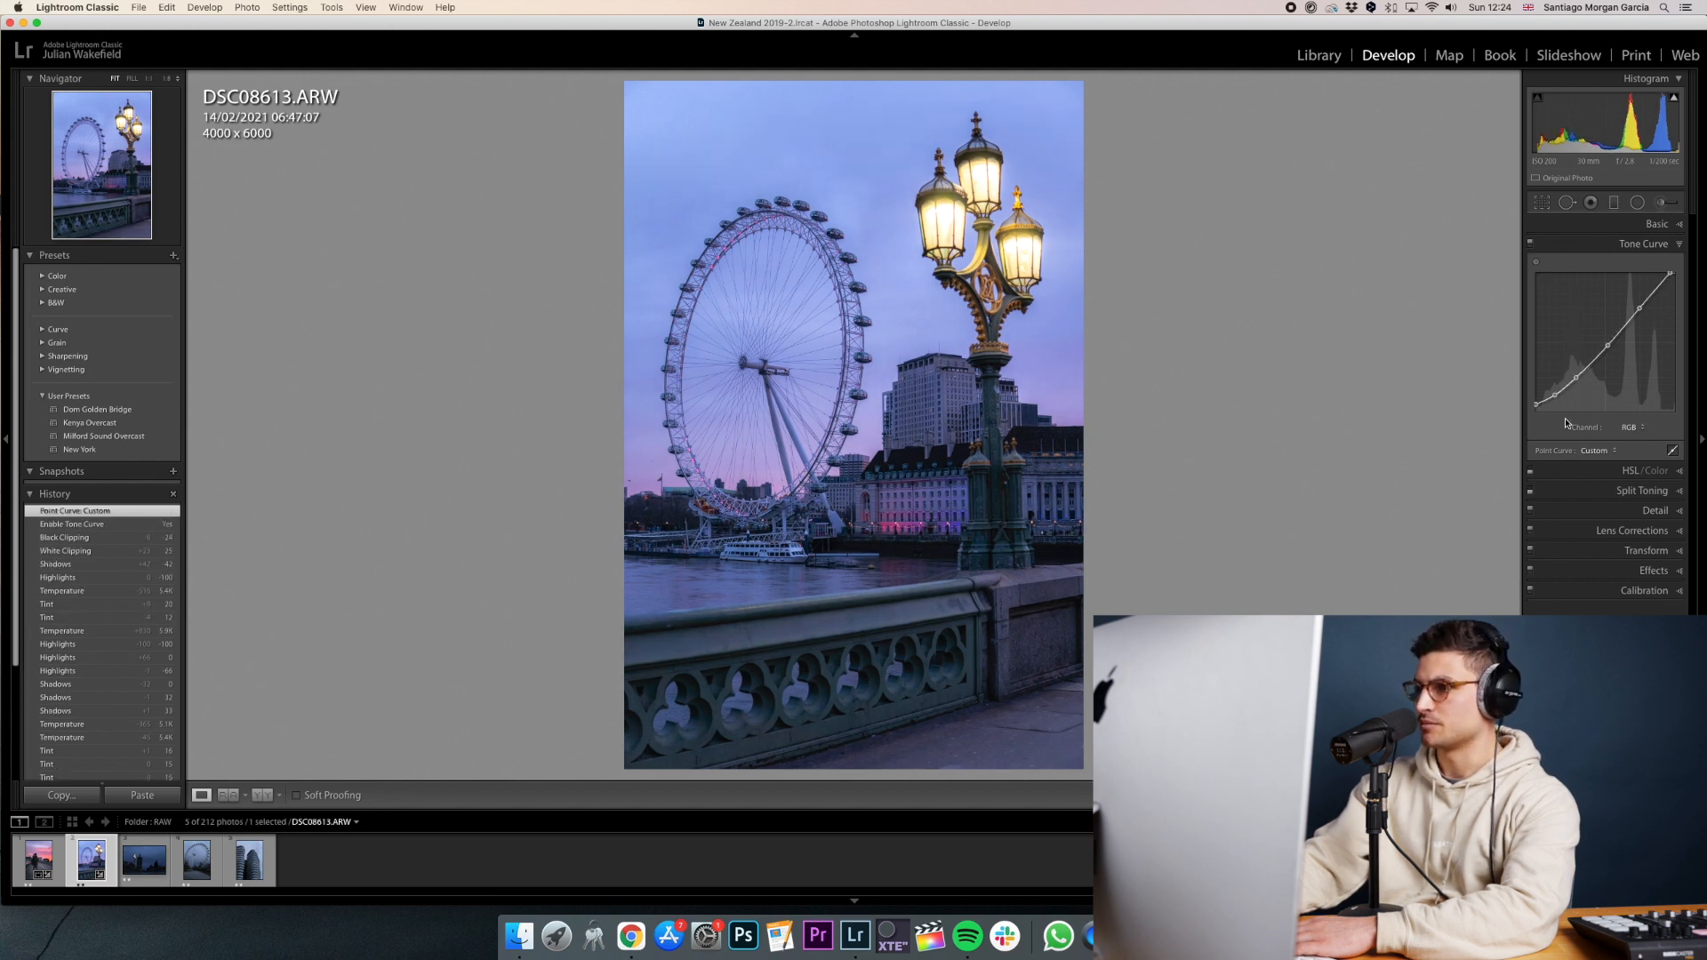
# Turn the HSL adjustments back on, weaken the Blue and Green saturation reductions, and reset Magenta and Purple saturation to 0.
pyautogui.click(1530, 472)
pyautogui.click(1584, 472)
pyautogui.click(1609, 379)
pyautogui.doubleClick(1615, 400)
pyautogui.doubleClick(1611, 388)
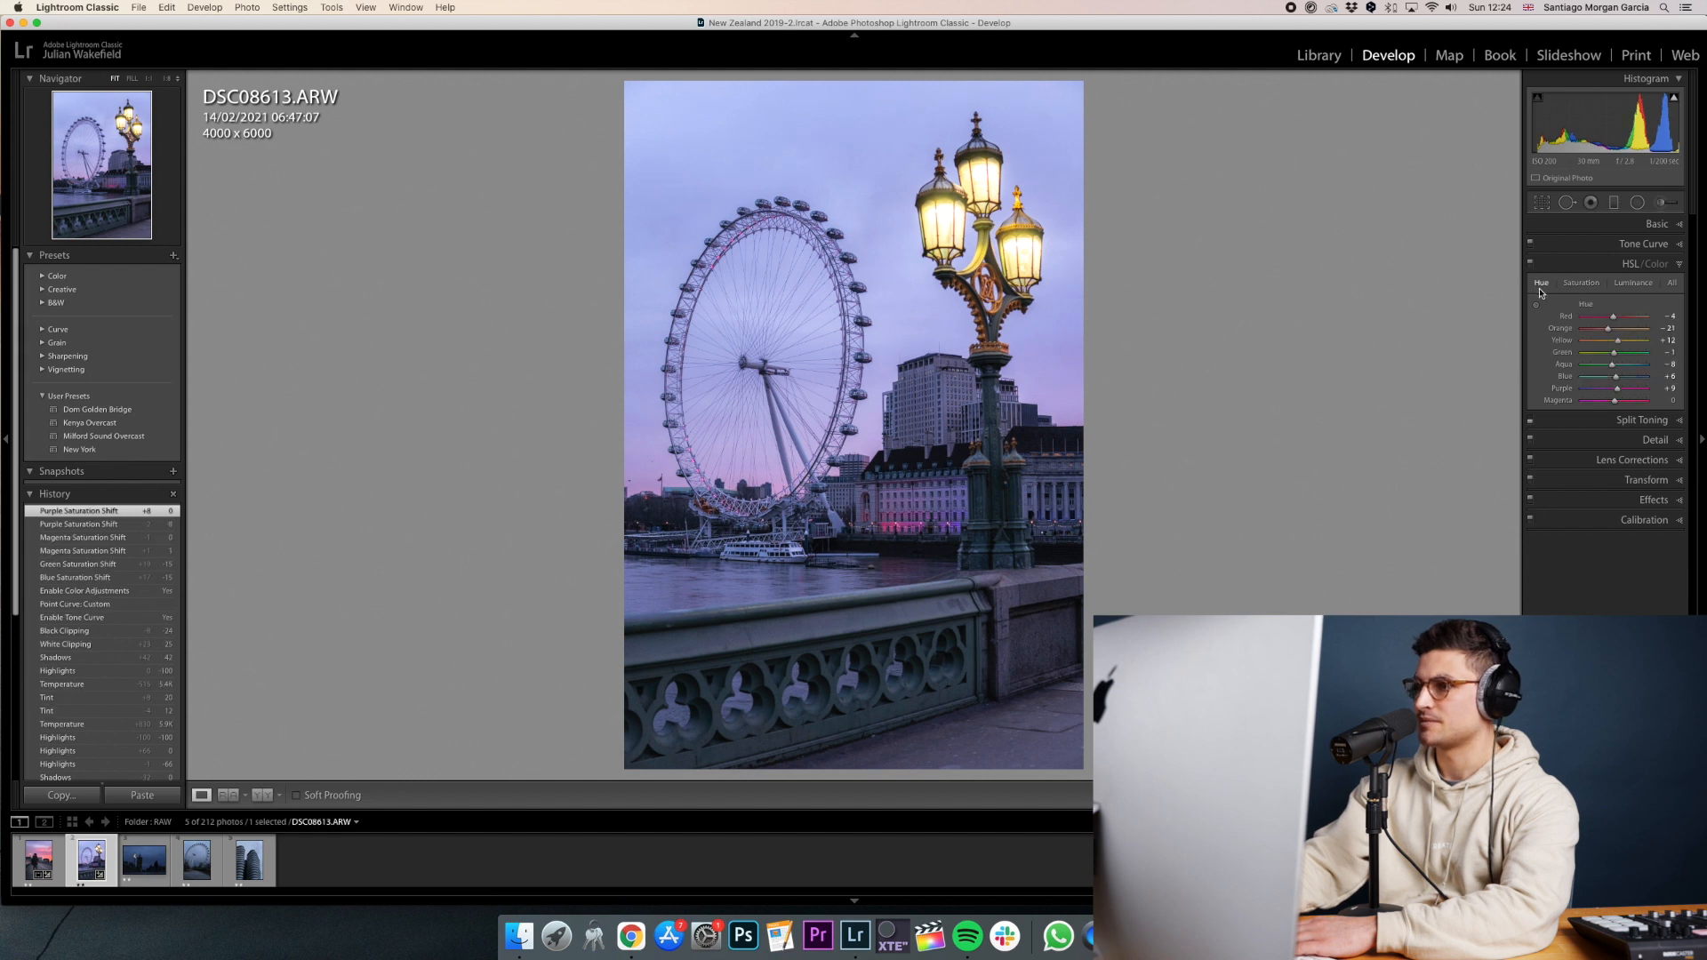
# Set the photo's Tint to 0 and compare the result with the unedited version.
pyautogui.click(1600, 226)
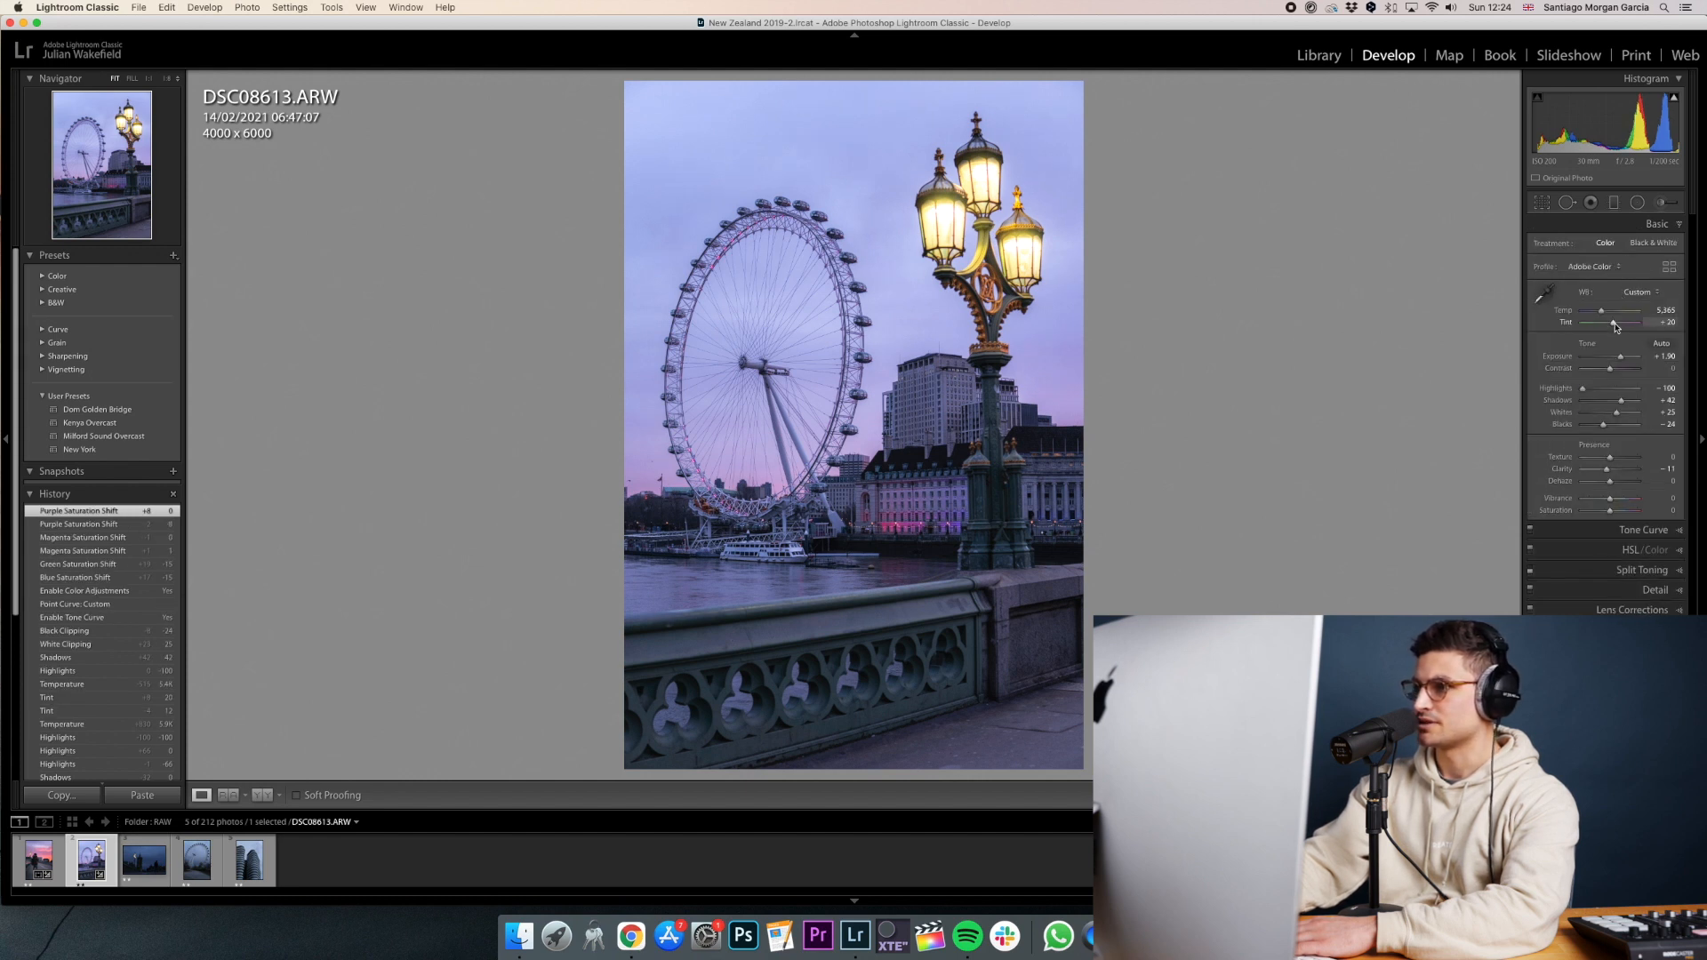
pyautogui.moveTo(1614, 327); pyautogui.dragTo(1611, 327)
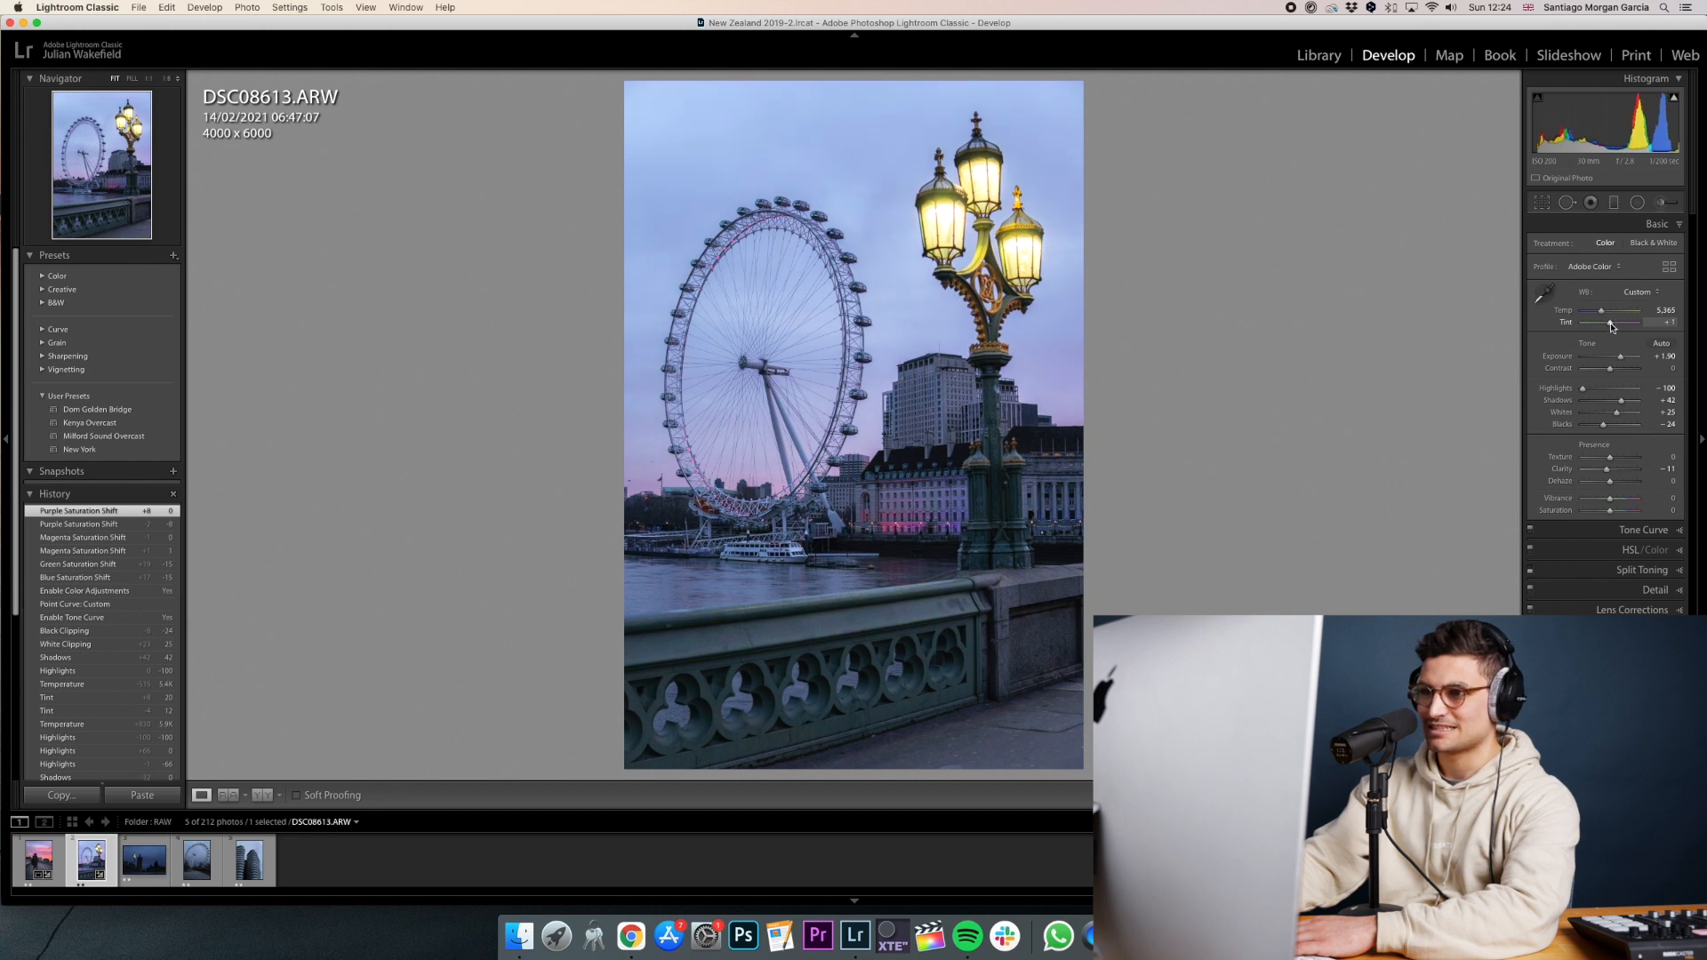
pyautogui.press('\\')
pyautogui.press('\\')
pyautogui.press('\\')
pyautogui.press('\\')
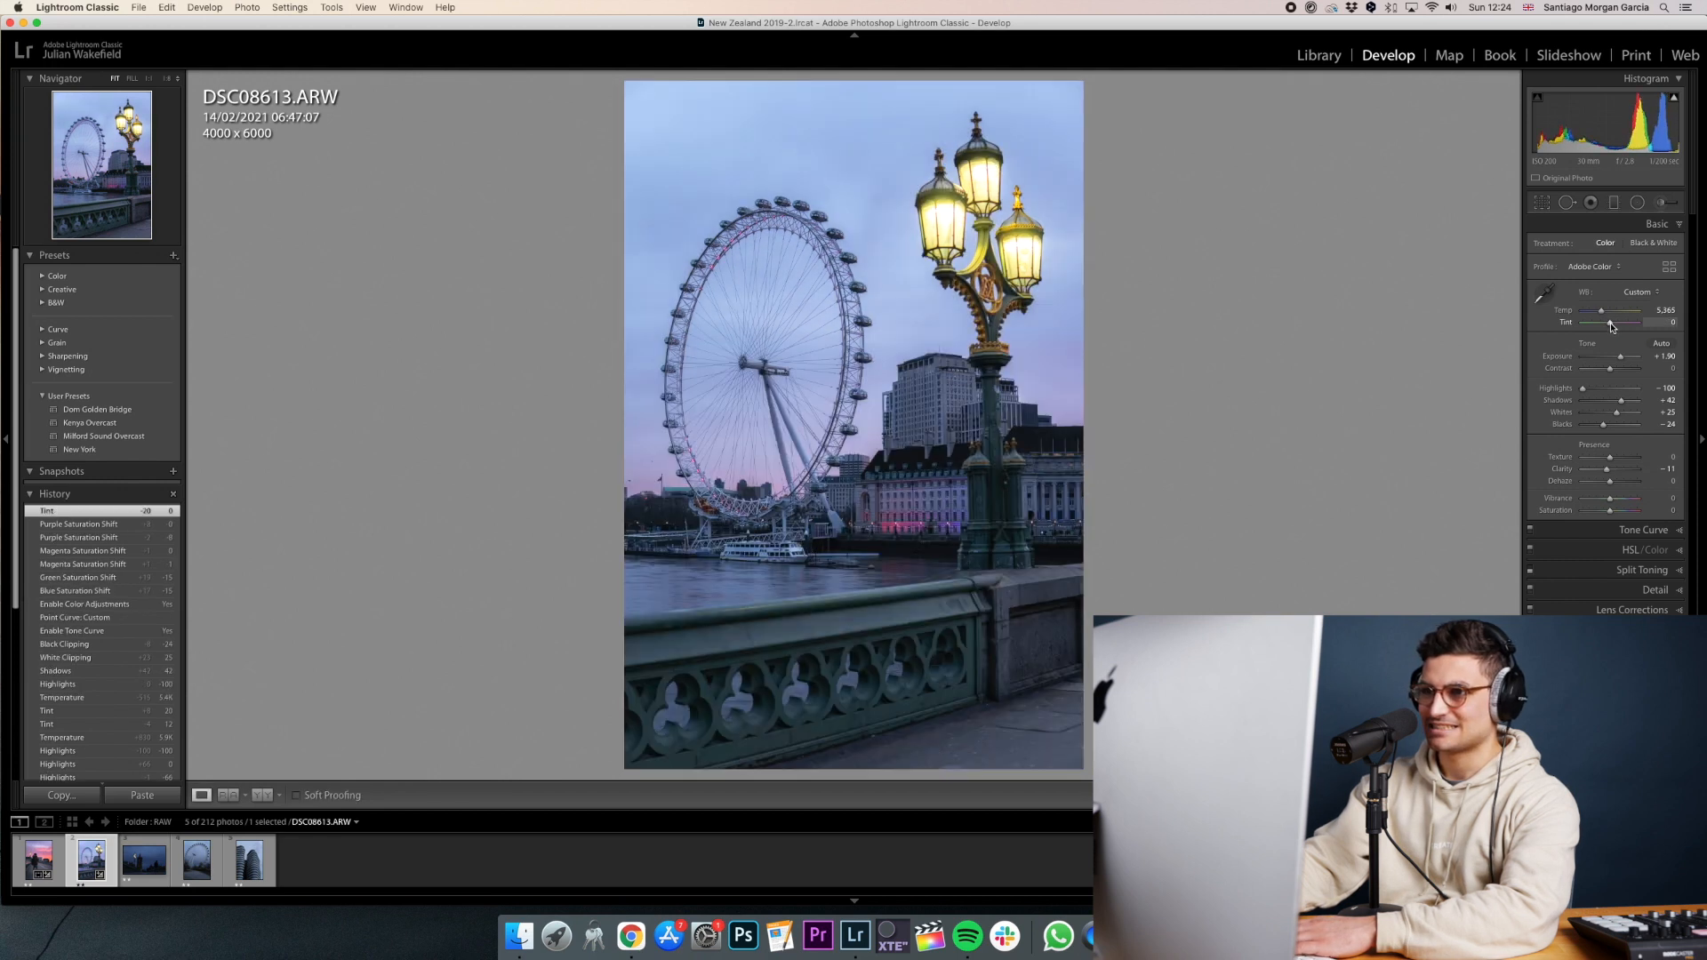
# Set Highlights to −79, Shadows +13, Whites +26 and Blacks −36, and try lowering the white point of the tone curve.
pyautogui.moveTo(1617, 403)
pyautogui.mouseDown()
pyautogui.moveTo(1602, 427)
pyautogui.moveTo(1588, 388)
pyautogui.moveTo(1617, 414)
pyautogui.mouseUp()
pyautogui.click(1602, 531)
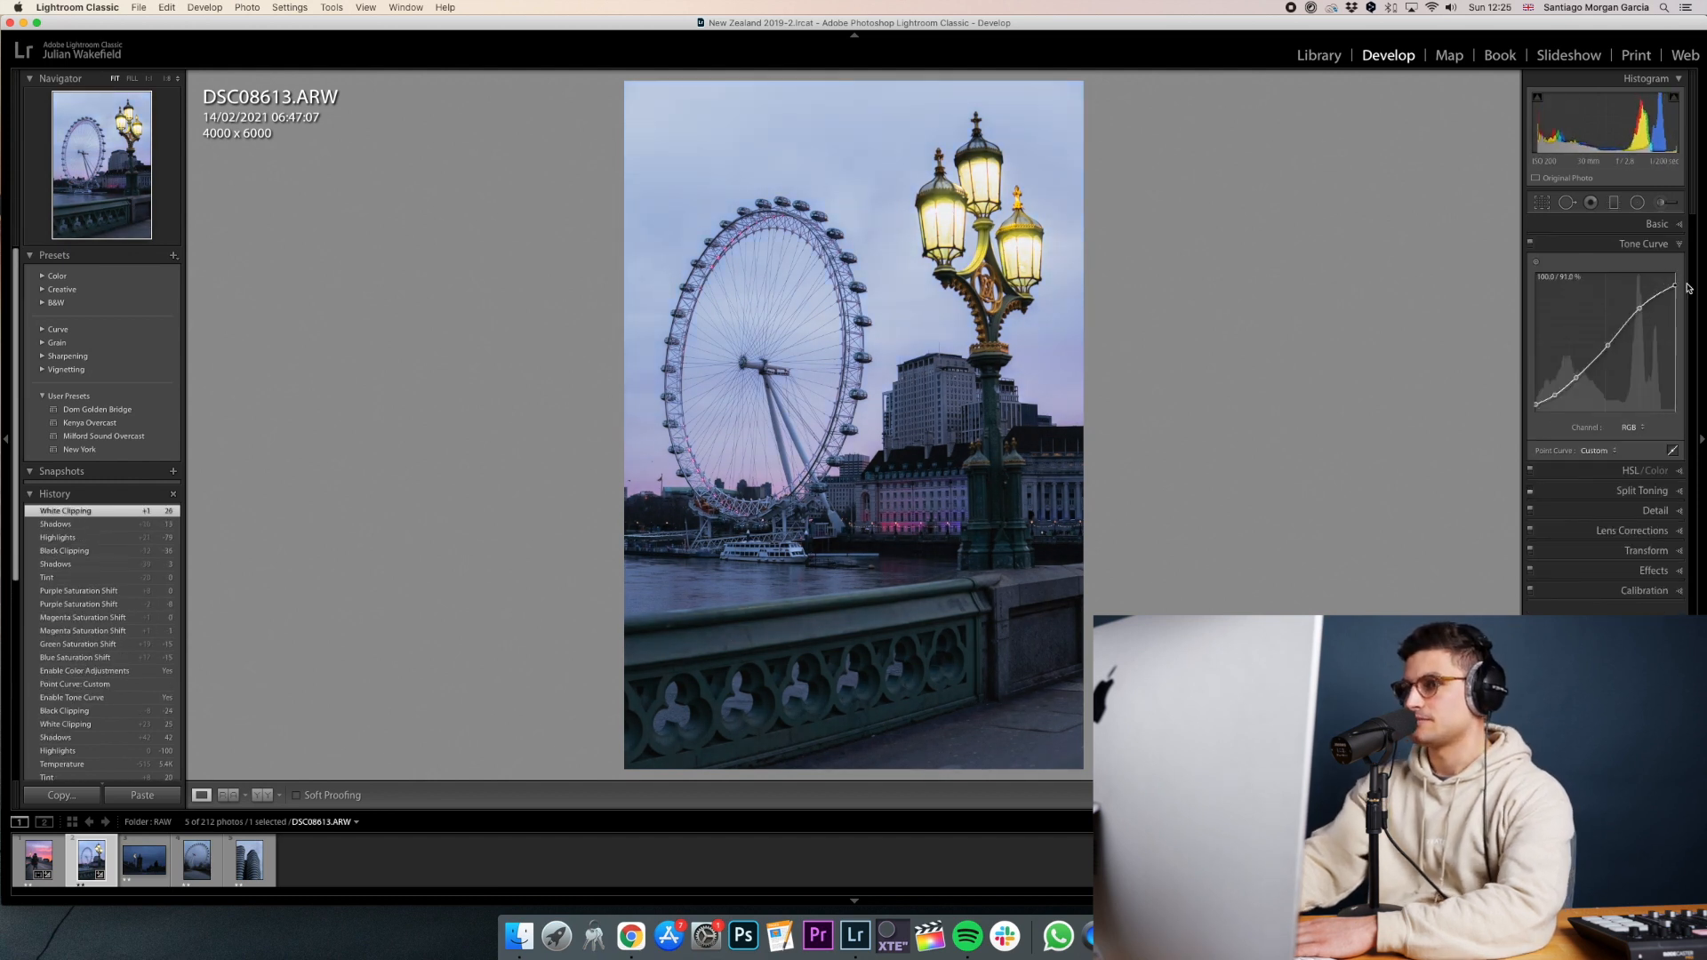
pyautogui.moveTo(1676, 285); pyautogui.dragTo(1677, 274)
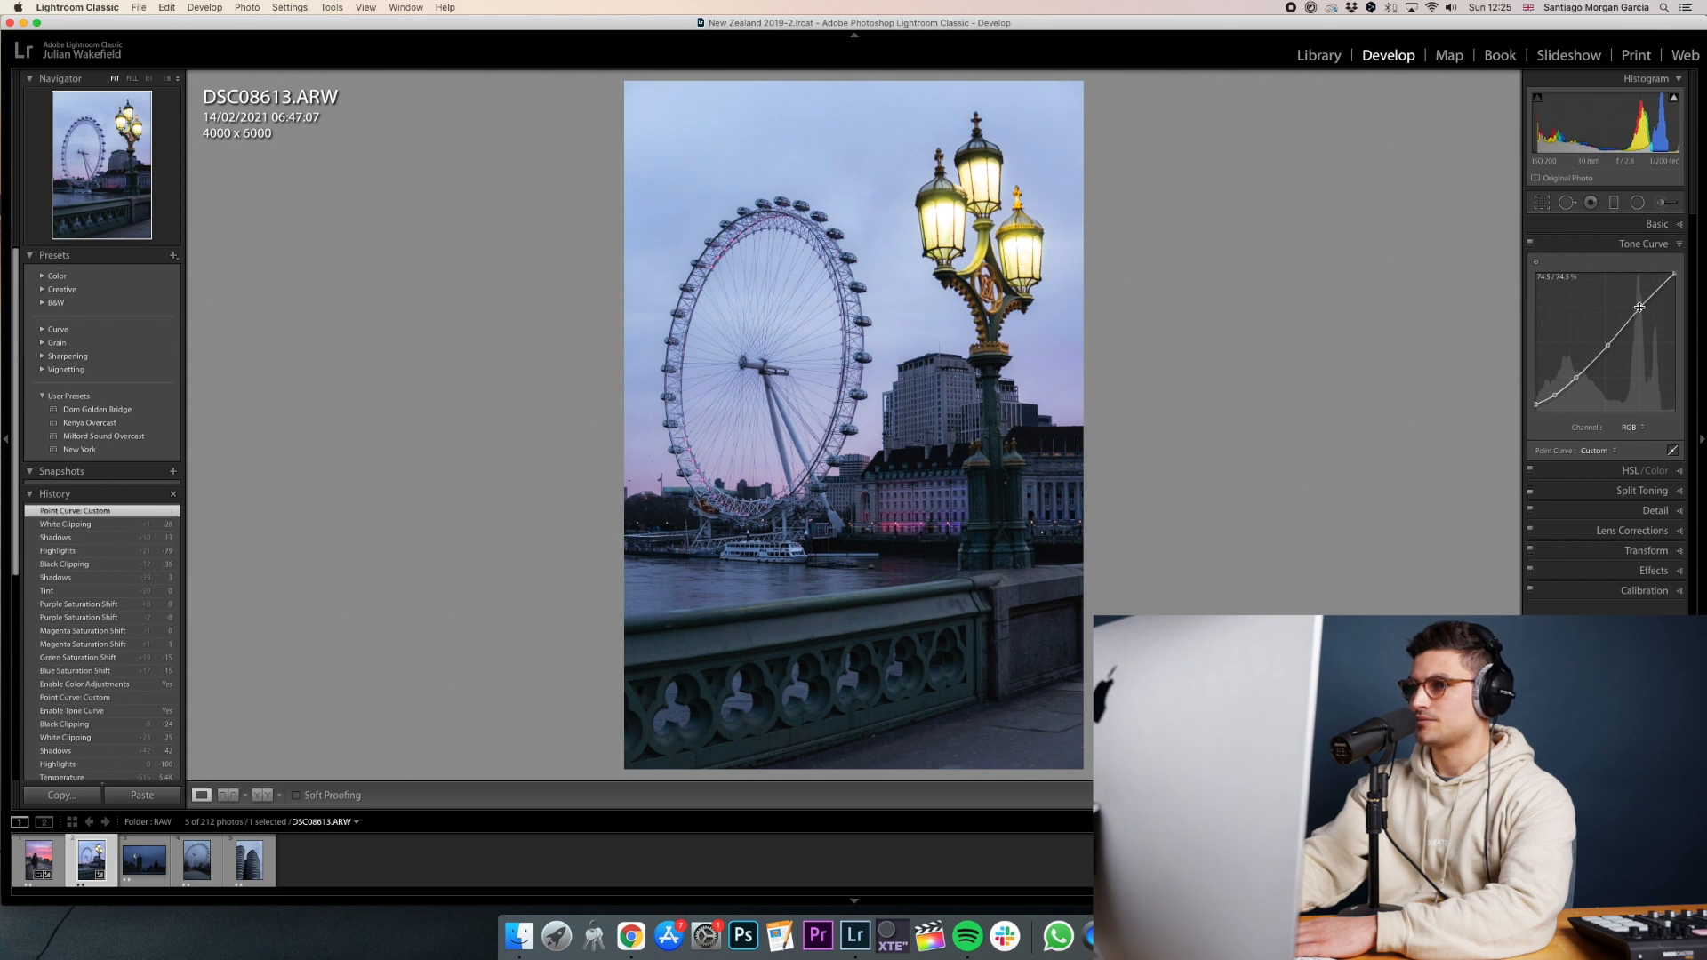
# Try a lower Blue luminance, reset it to 0, and set Aqua luminance to +1.
pyautogui.click(1599, 466)
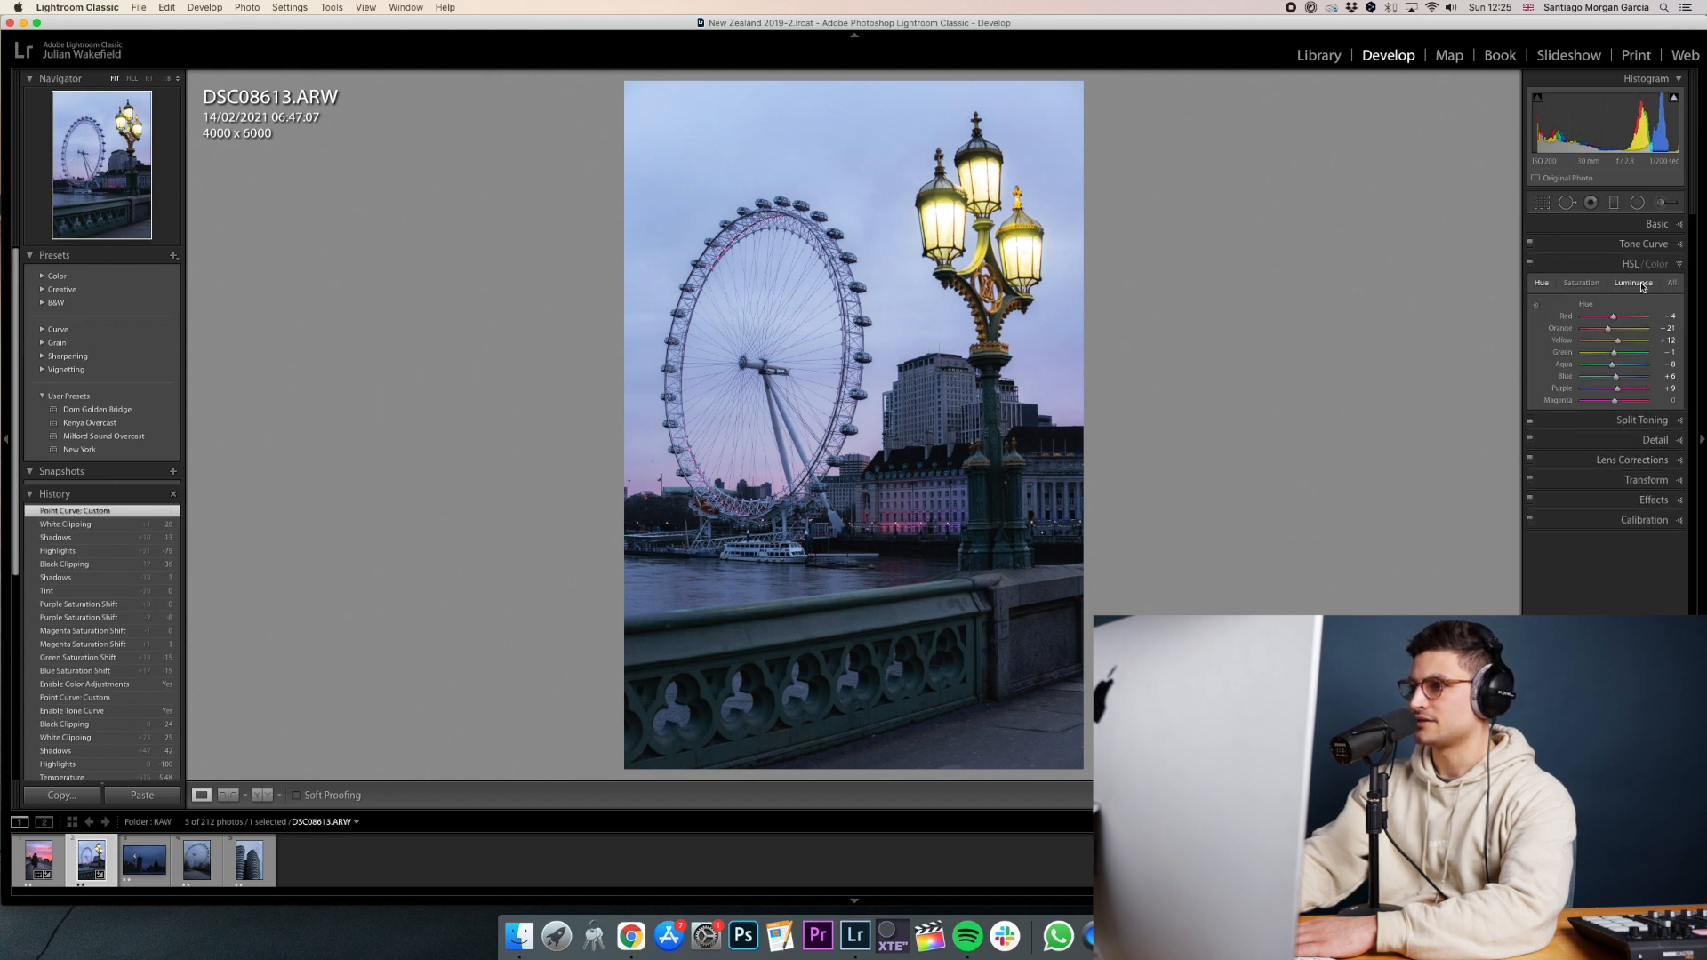
pyautogui.moveTo(1615, 377); pyautogui.dragTo(1616, 382)
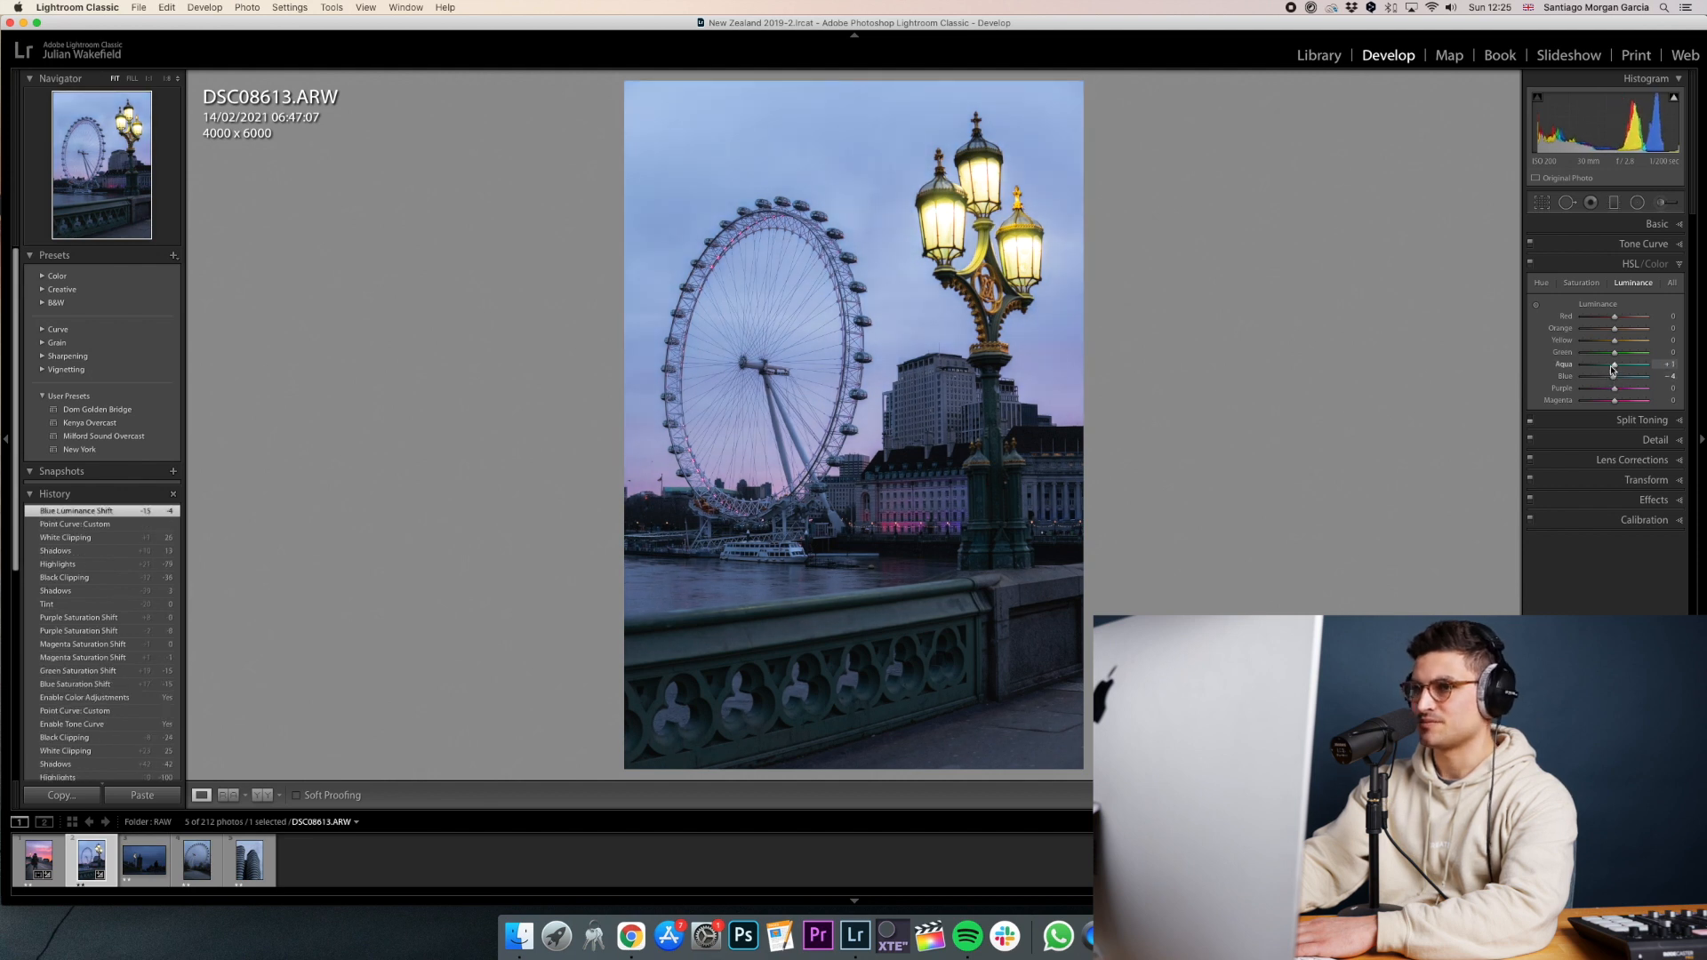
pyautogui.doubleClick(1615, 377)
# Set the Blue saturation to −17 and compare the result with the unedited photo.
pyautogui.click(1597, 283)
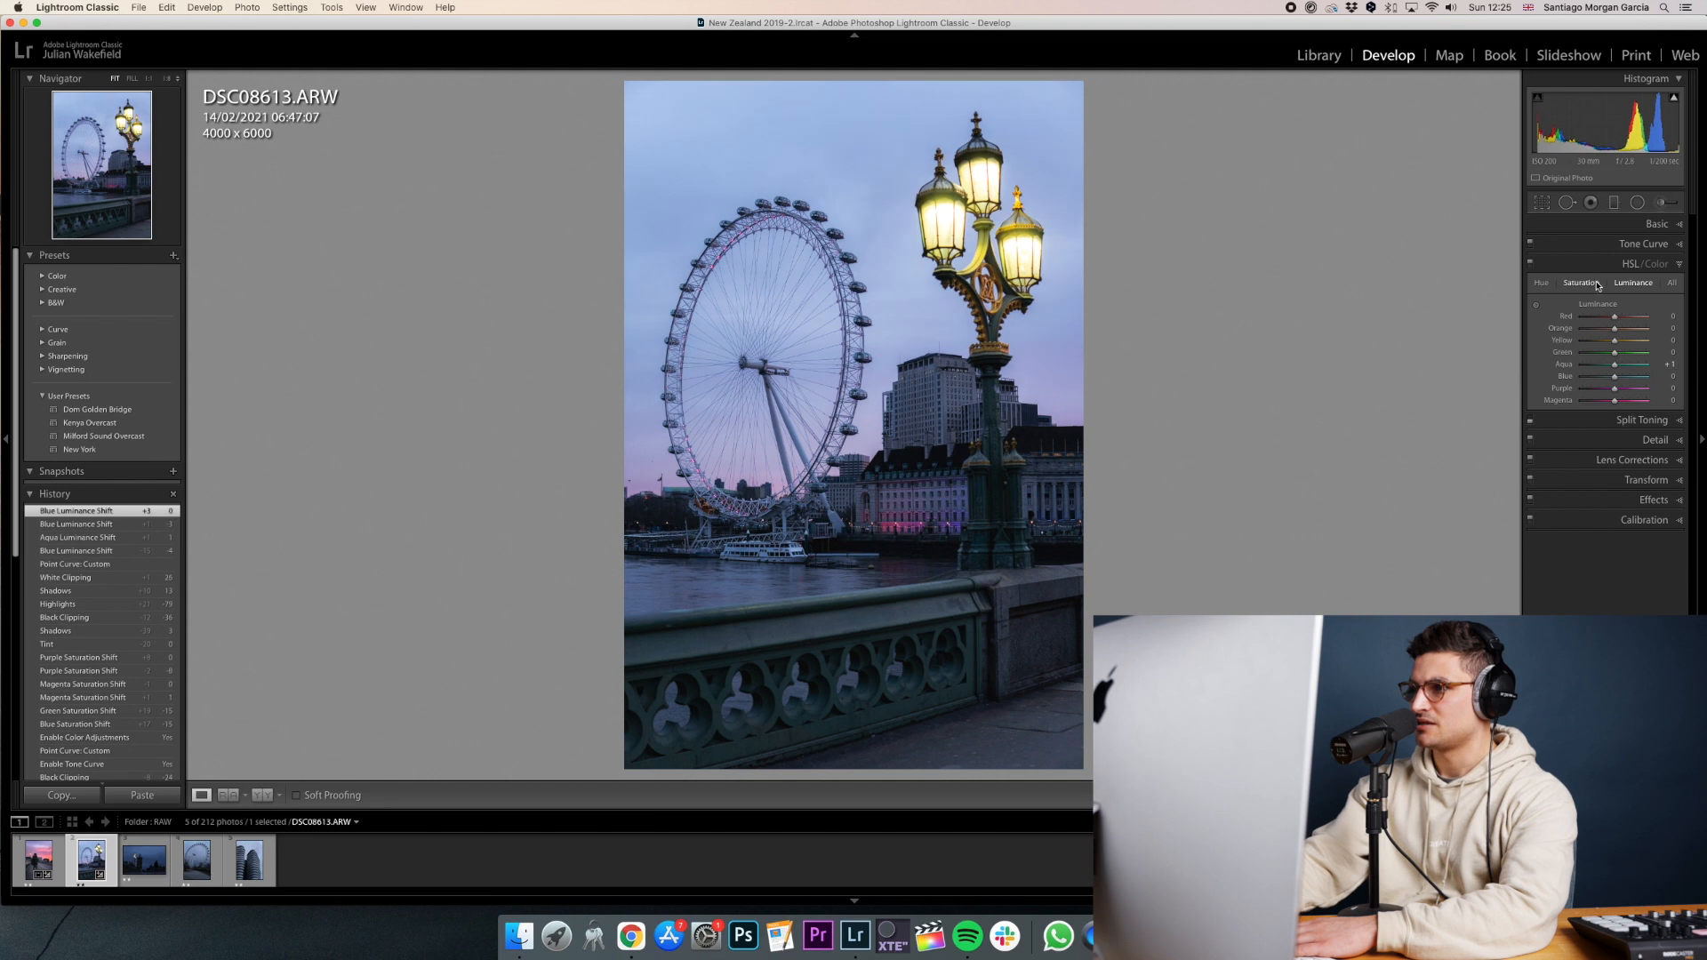
pyautogui.moveTo(1605, 380); pyautogui.dragTo(1611, 381)
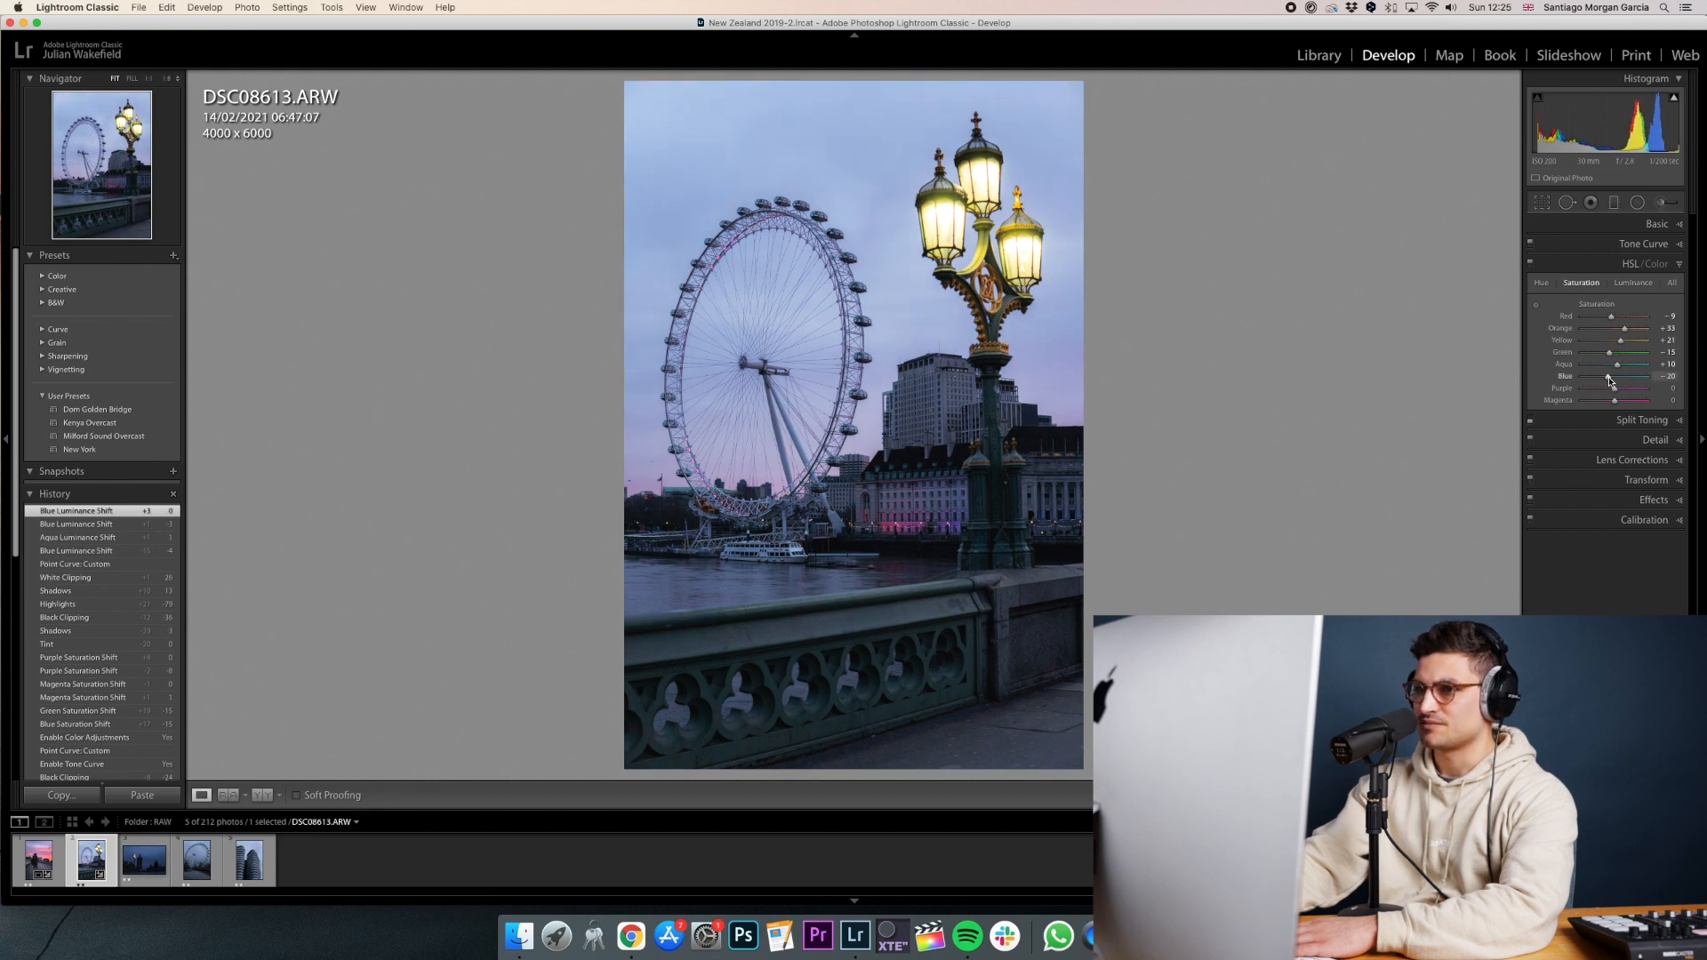
pyautogui.press('\\')
pyautogui.press('\\')
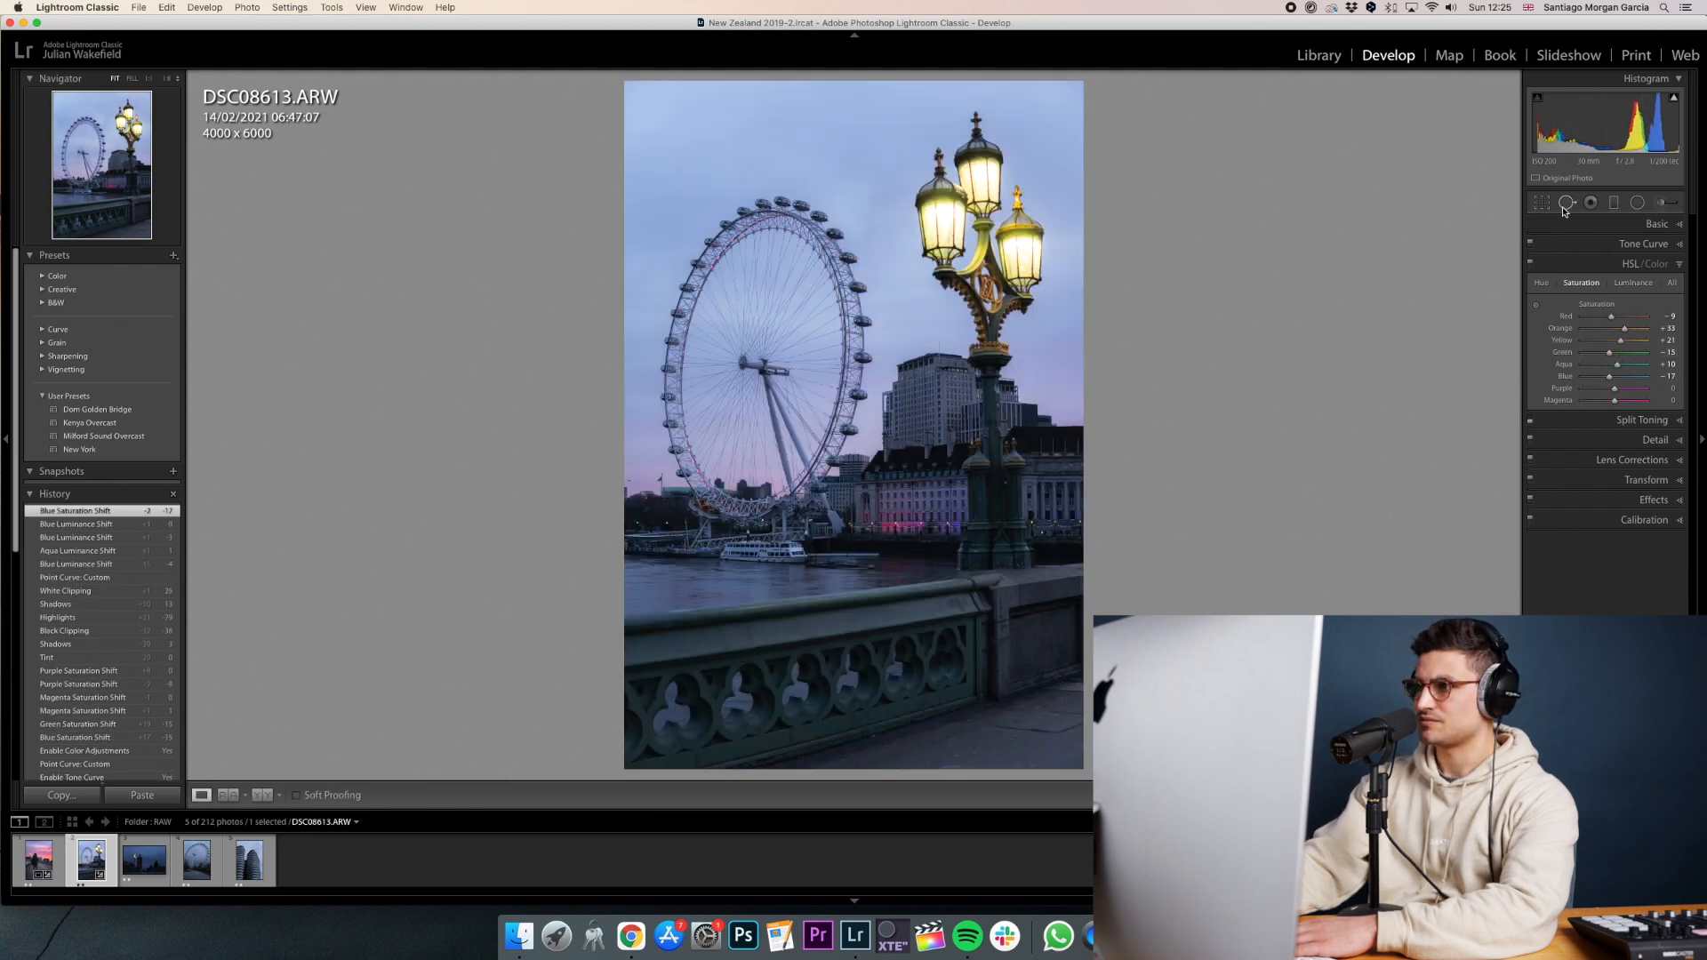
# Cool the white balance to a Temperature of 4,785 and compare the result with the unedited photo.
pyautogui.click(1594, 227)
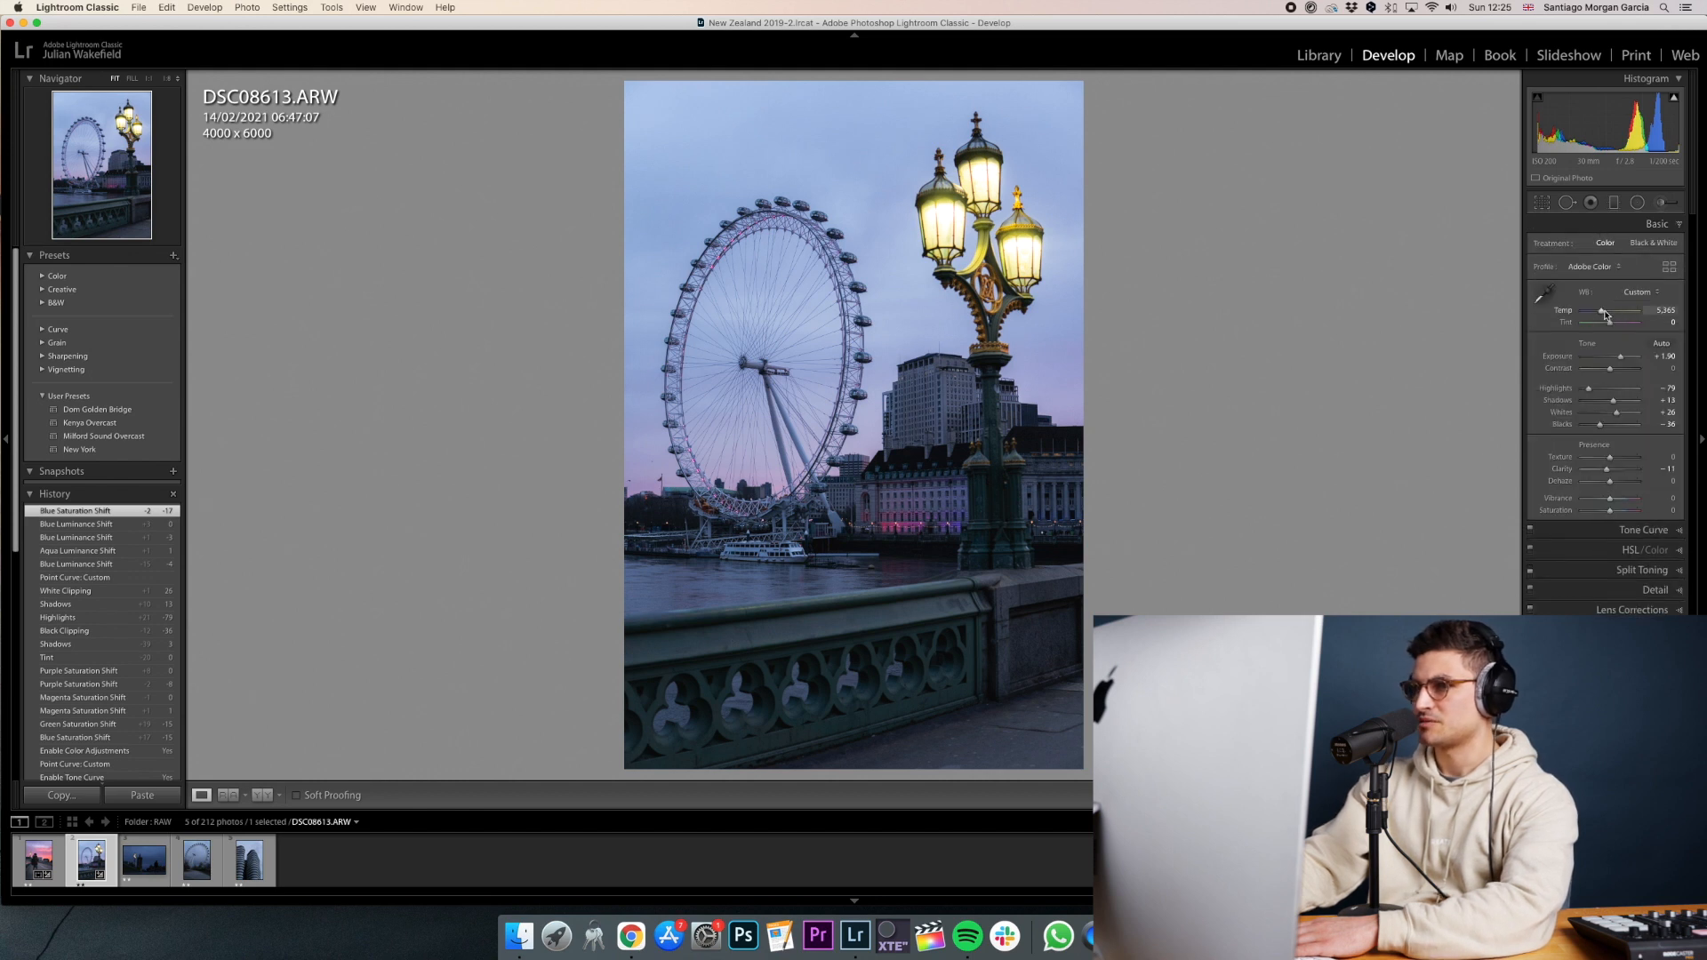
pyautogui.moveTo(1600, 312); pyautogui.dragTo(1598, 312)
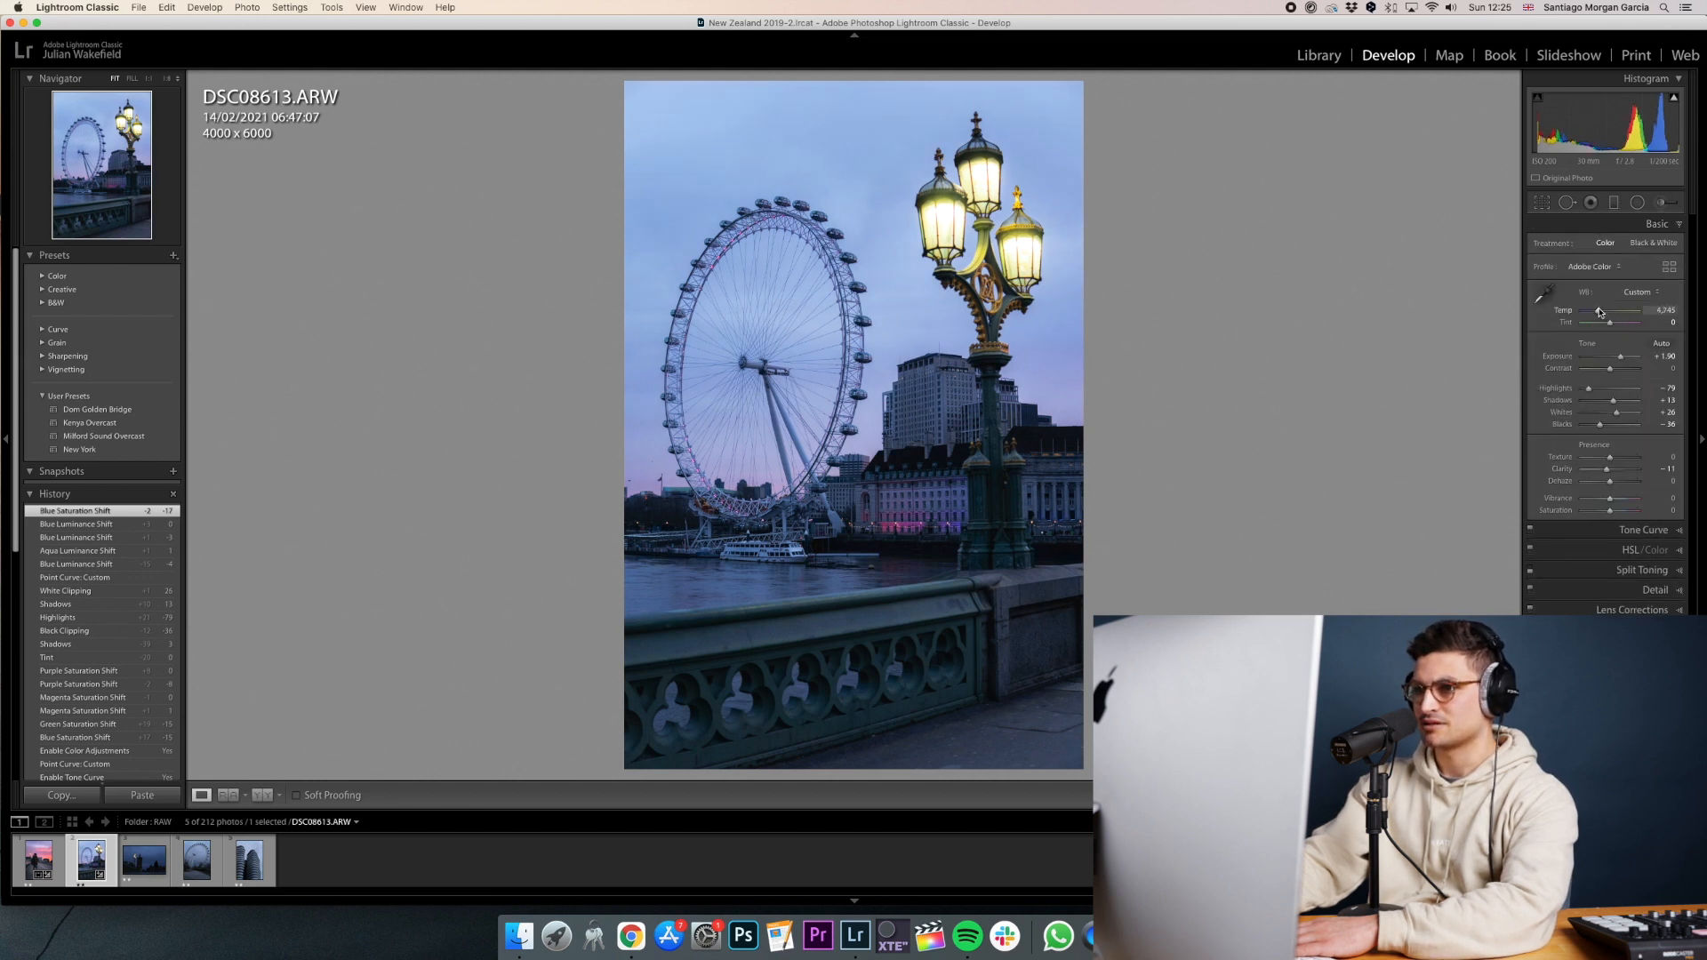
pyautogui.press('\\')
pyautogui.press('\\')
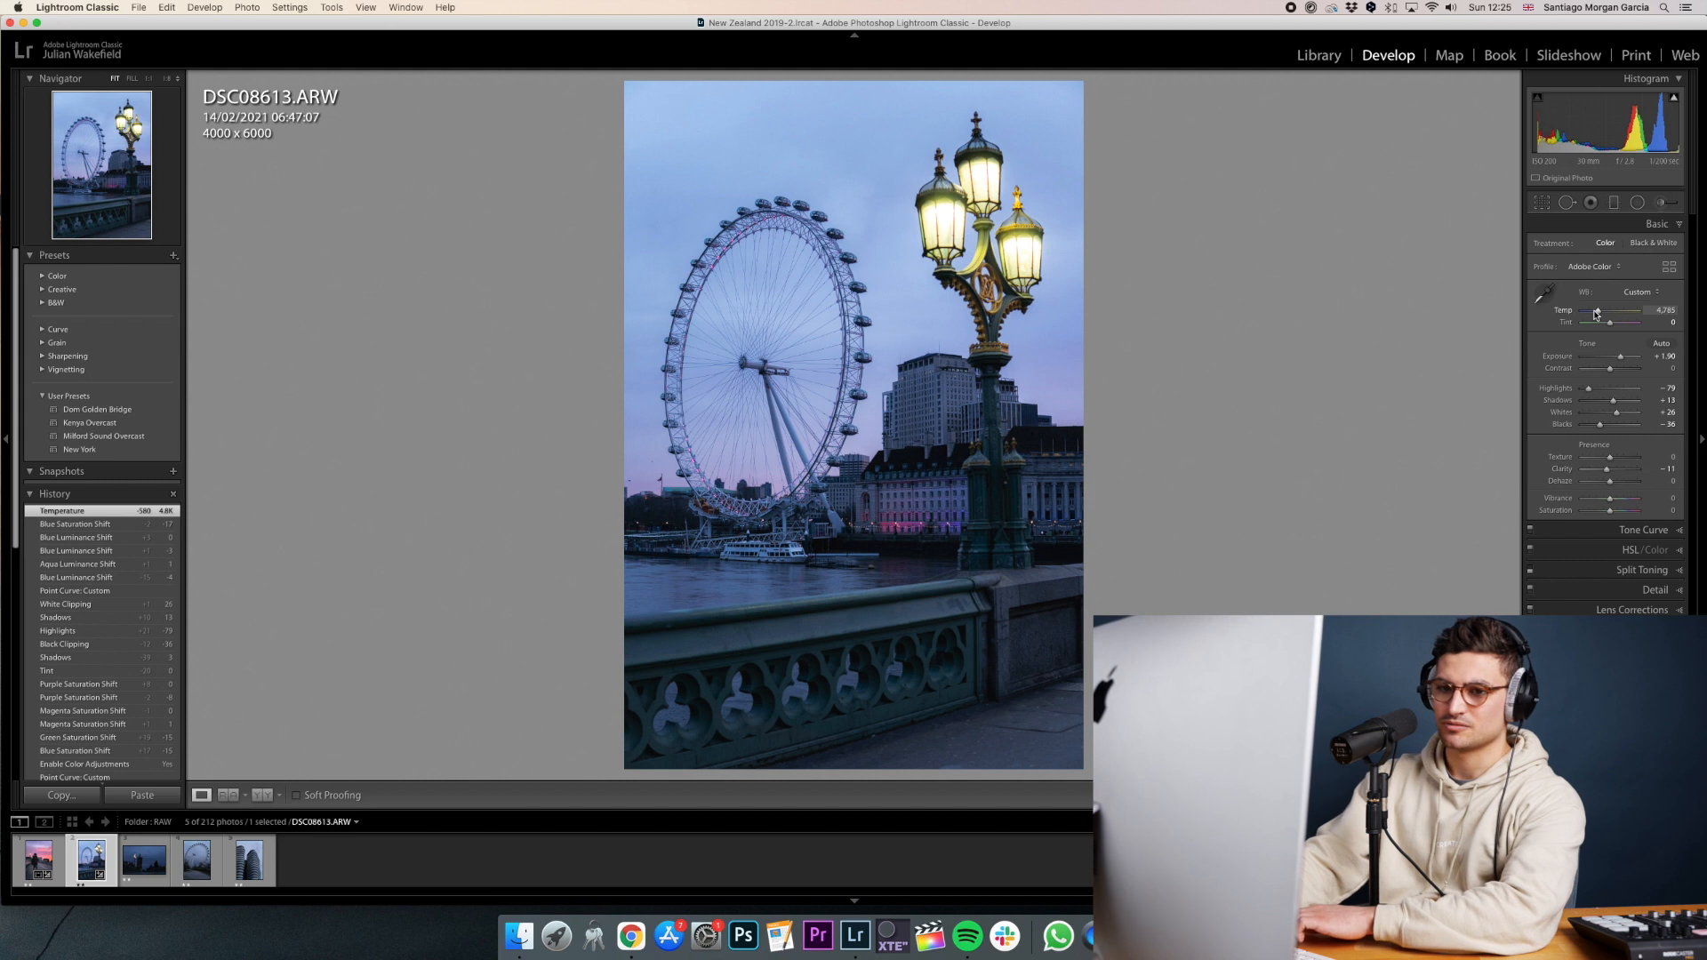
# Check DSC08613.ARW against the neighbouring photos in the filmstrip and against its own unedited version.
pyautogui.press('Left')
pyautogui.press('Right')
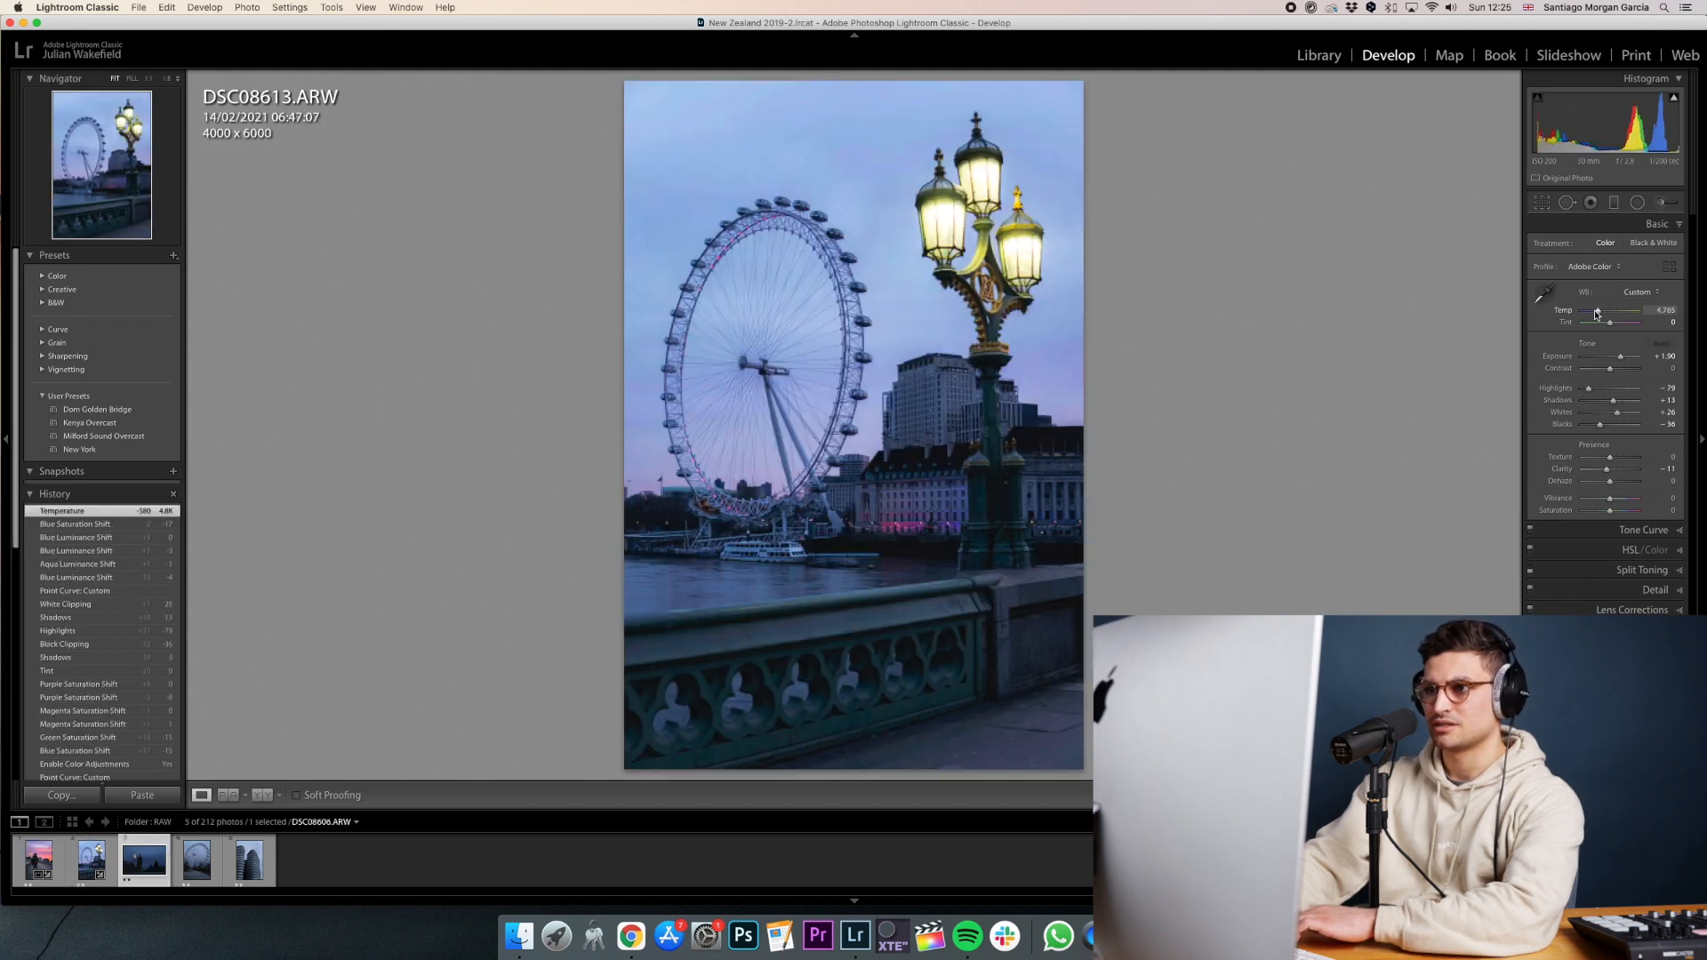
pyautogui.press('Right')
pyautogui.press('Left')
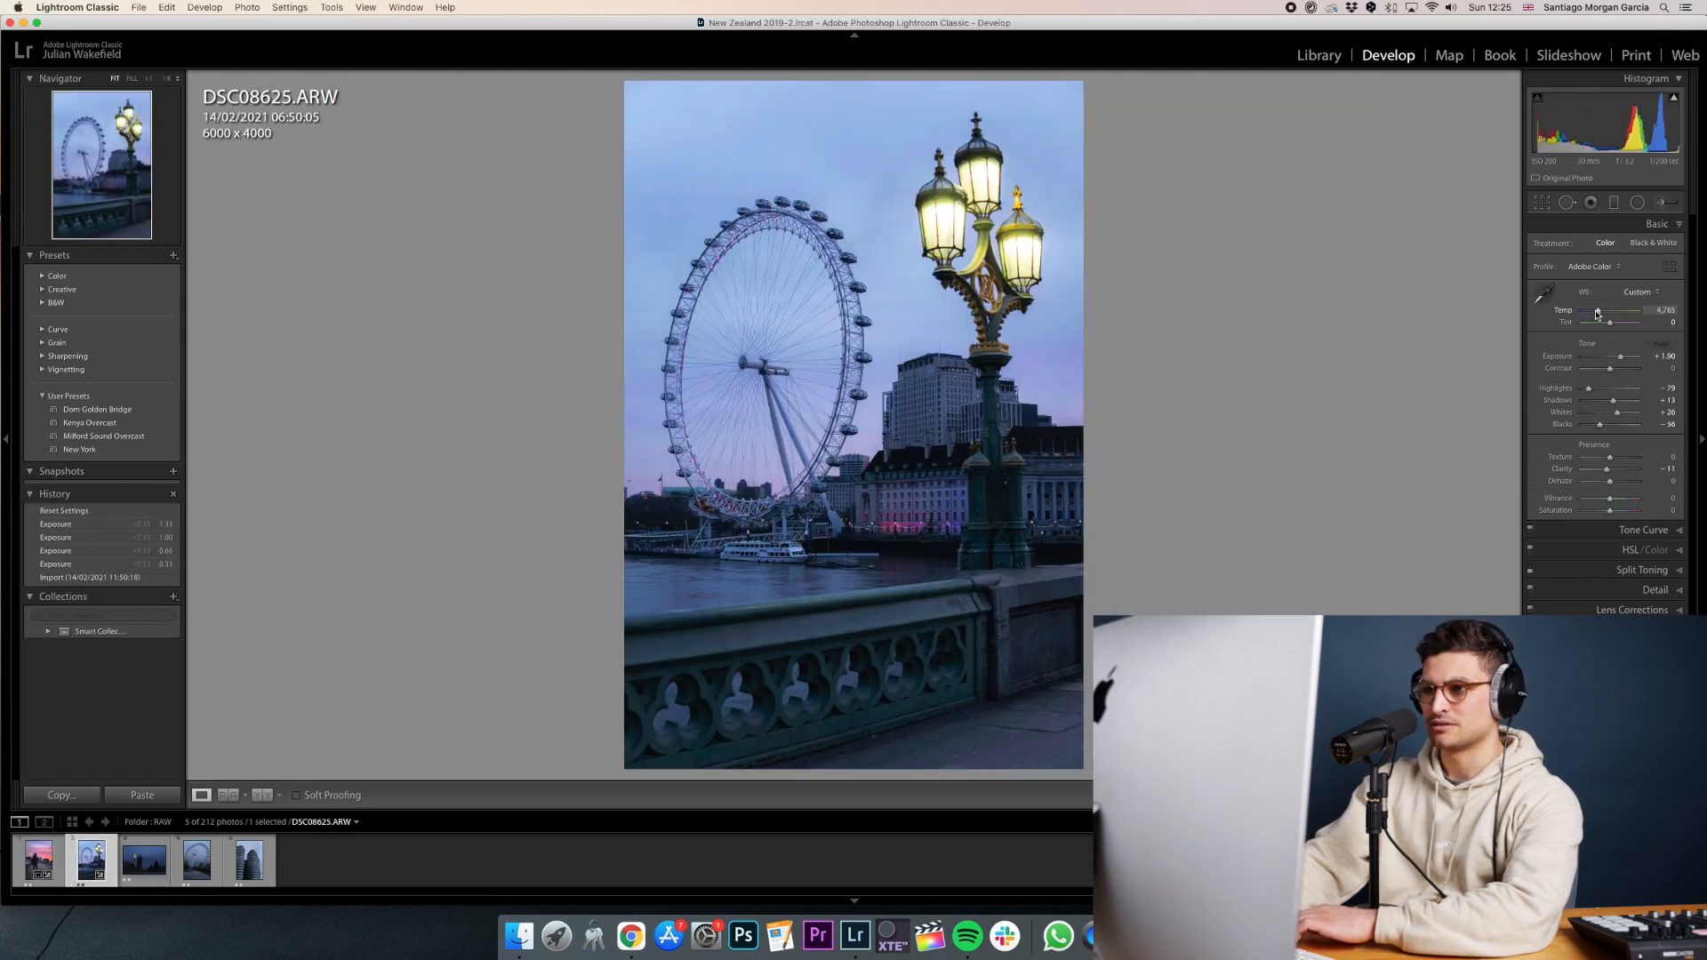
pyautogui.press('\\')
pyautogui.press('\\')
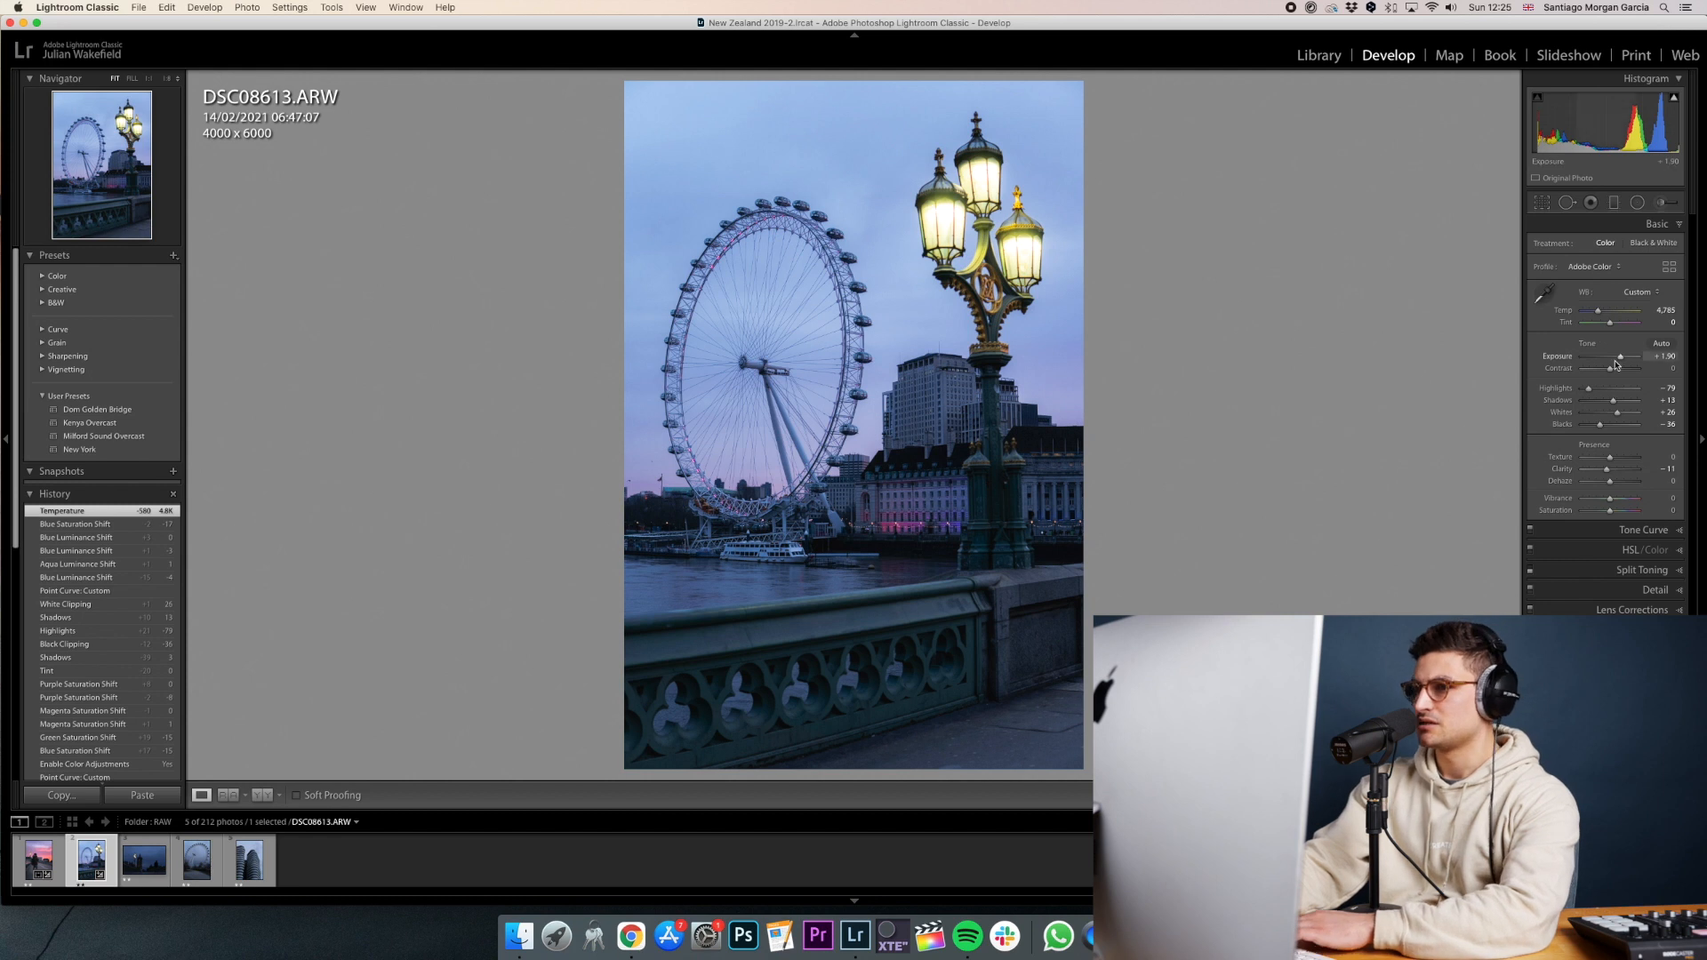
# Raise the photo's Highlights to −51 and reduce the Blue saturation to −33.
pyautogui.moveTo(1588, 390); pyautogui.dragTo(1595, 391)
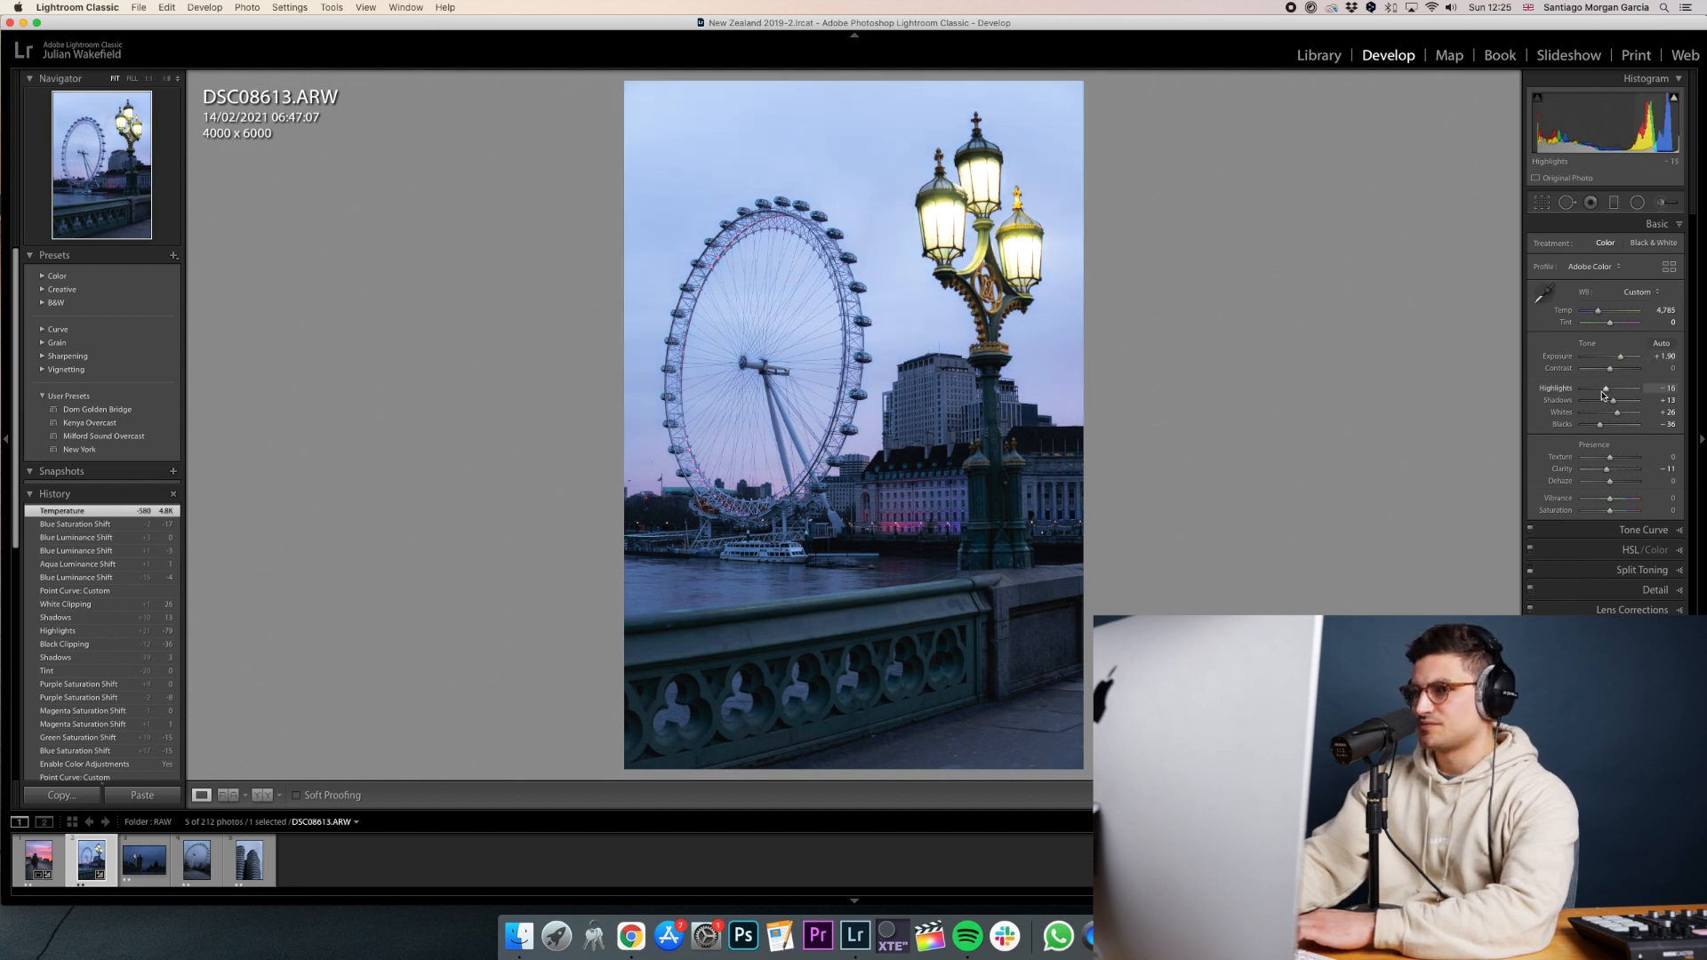
pyautogui.click(1607, 552)
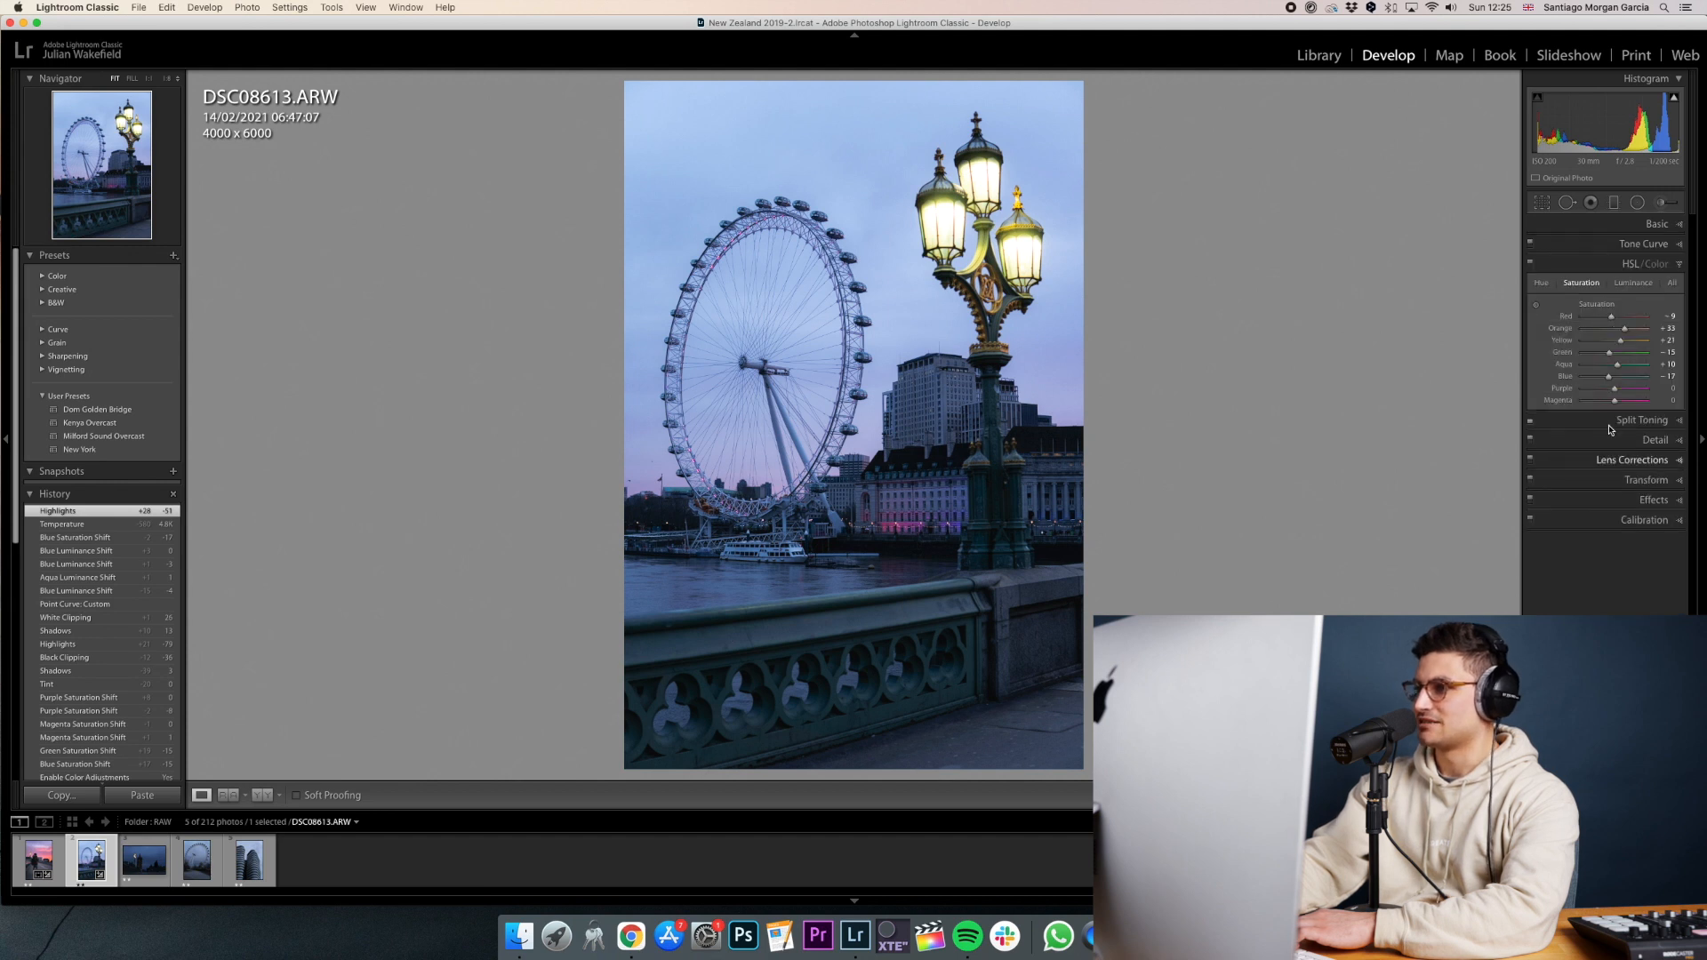
pyautogui.moveTo(1611, 381); pyautogui.dragTo(1612, 364)
# Adjust the Blue, Aqua, Green and Purple hues in HSL and turn split toning back on.
pyautogui.click(1549, 283)
pyautogui.moveTo(1613, 352); pyautogui.dragTo(1612, 352)
pyautogui.moveTo(1615, 388); pyautogui.dragTo(1607, 387)
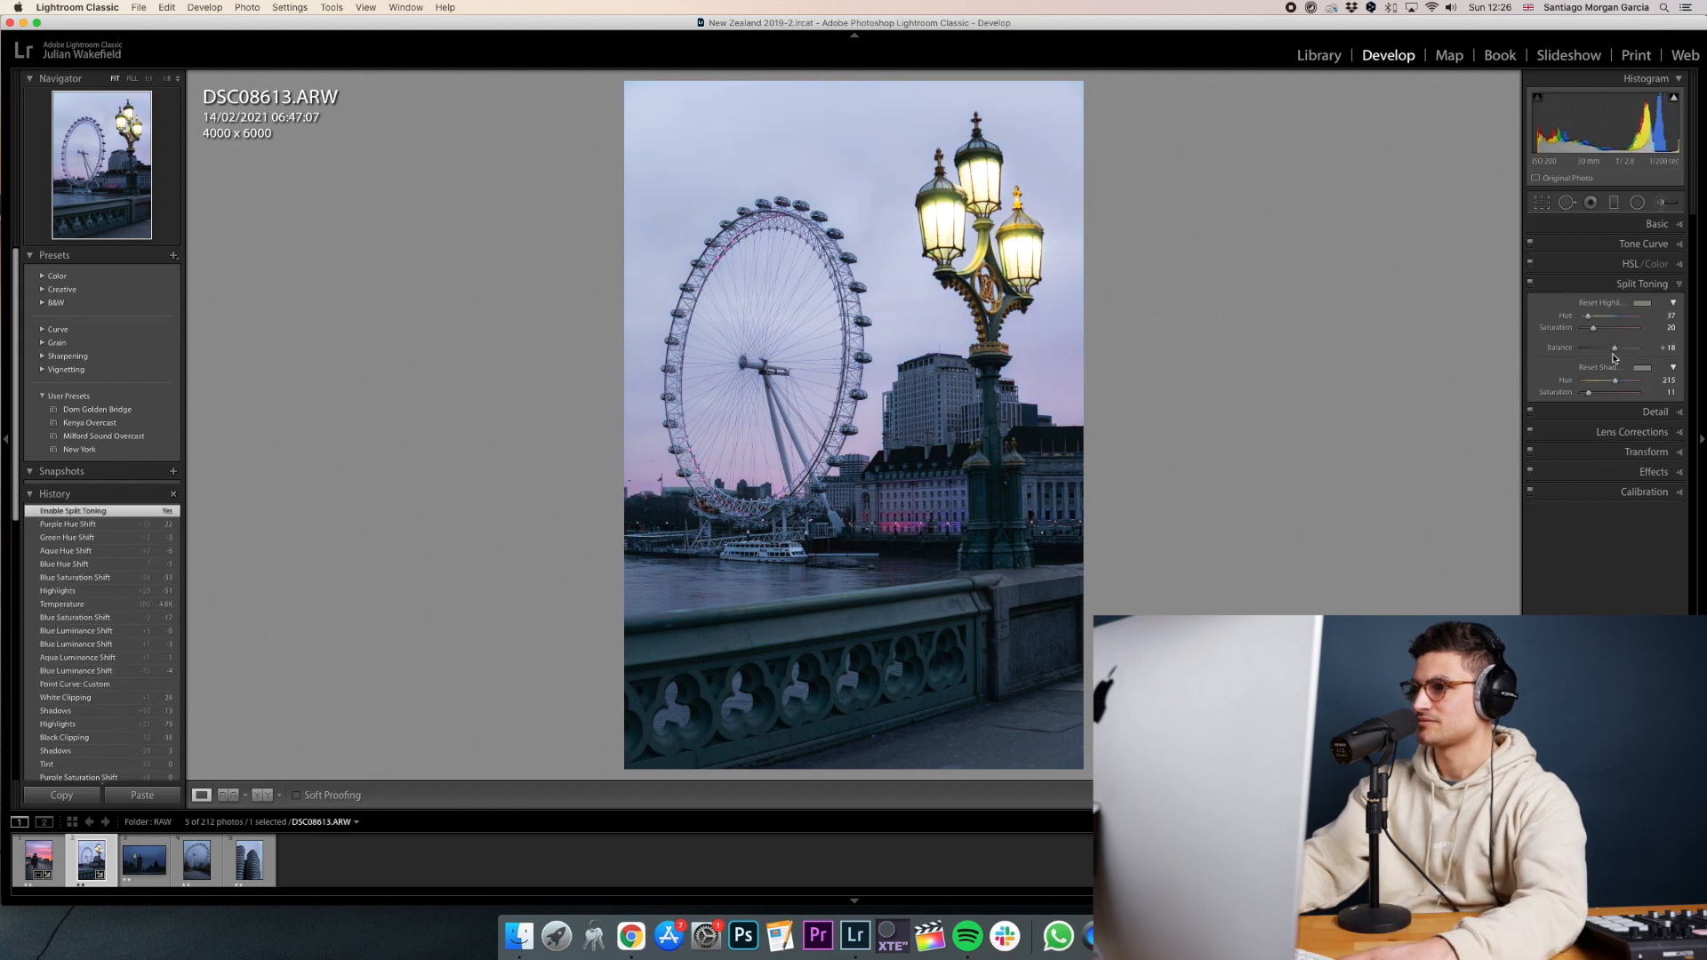
# Adjust the split toning balance with saturation 15 for highlights and 4 for shadows, and set Purple luminance to −23 and Magenta to +7.
pyautogui.moveTo(1612, 349)
pyautogui.mouseDown()
pyautogui.moveTo(1628, 349)
pyautogui.moveTo(1597, 349)
pyautogui.moveTo(1584, 392)
pyautogui.moveTo(1590, 330)
pyautogui.mouseUp()
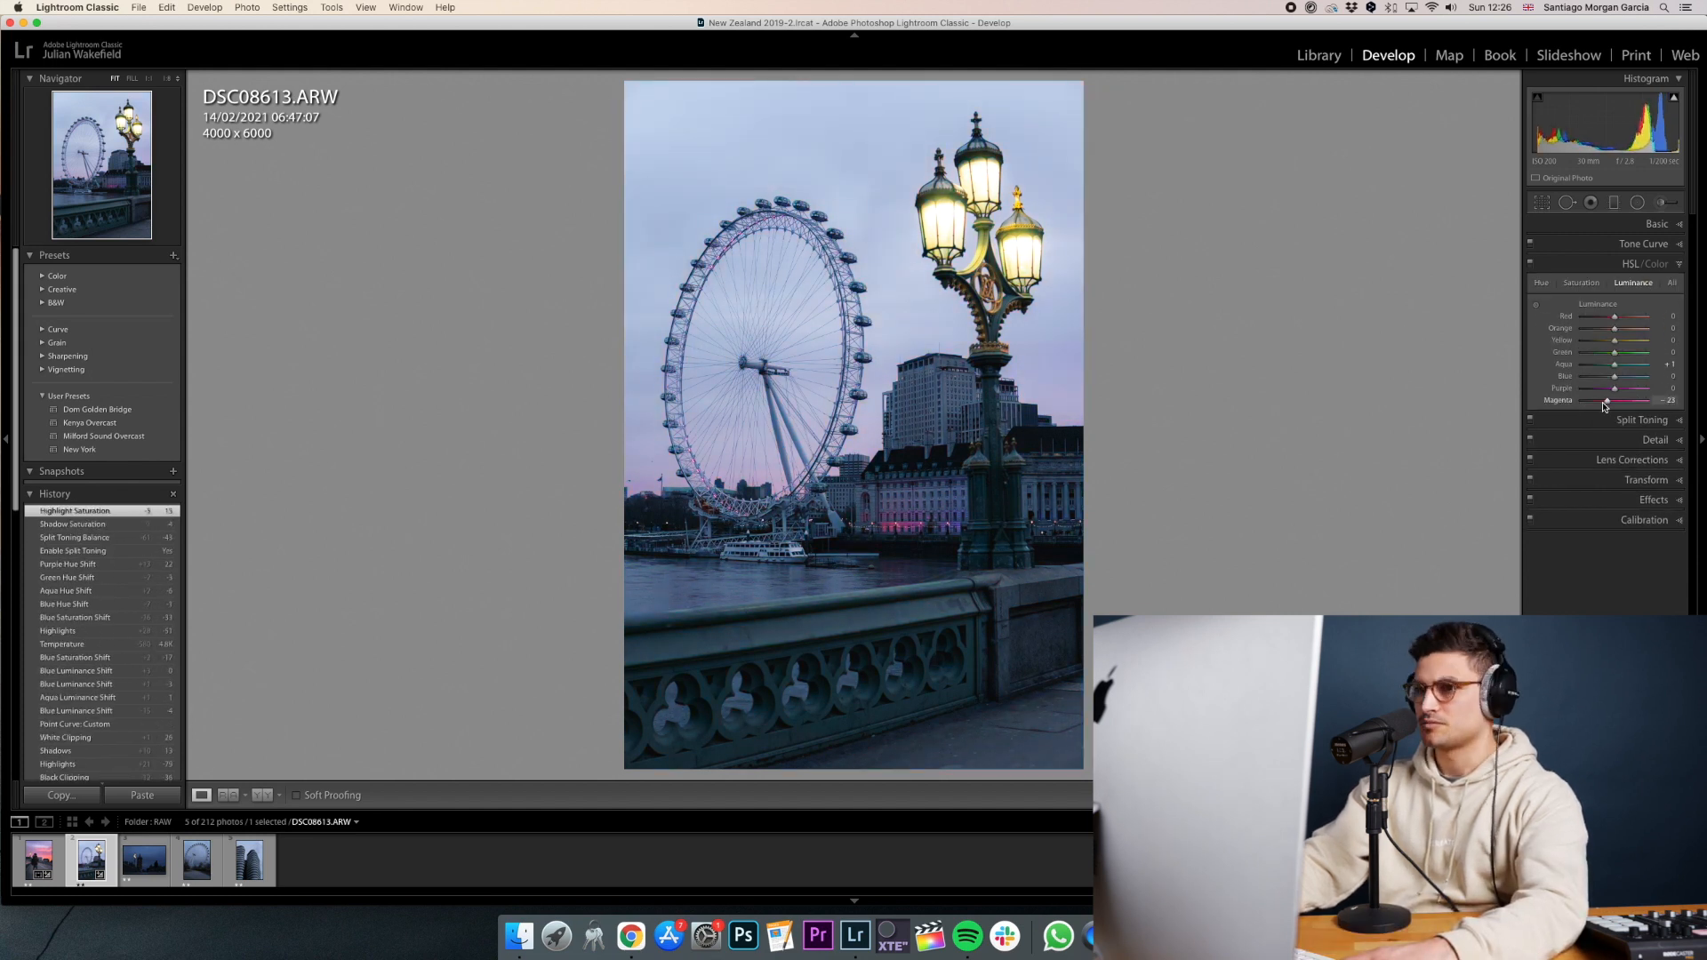
pyautogui.moveTo(1614, 389); pyautogui.dragTo(1605, 391)
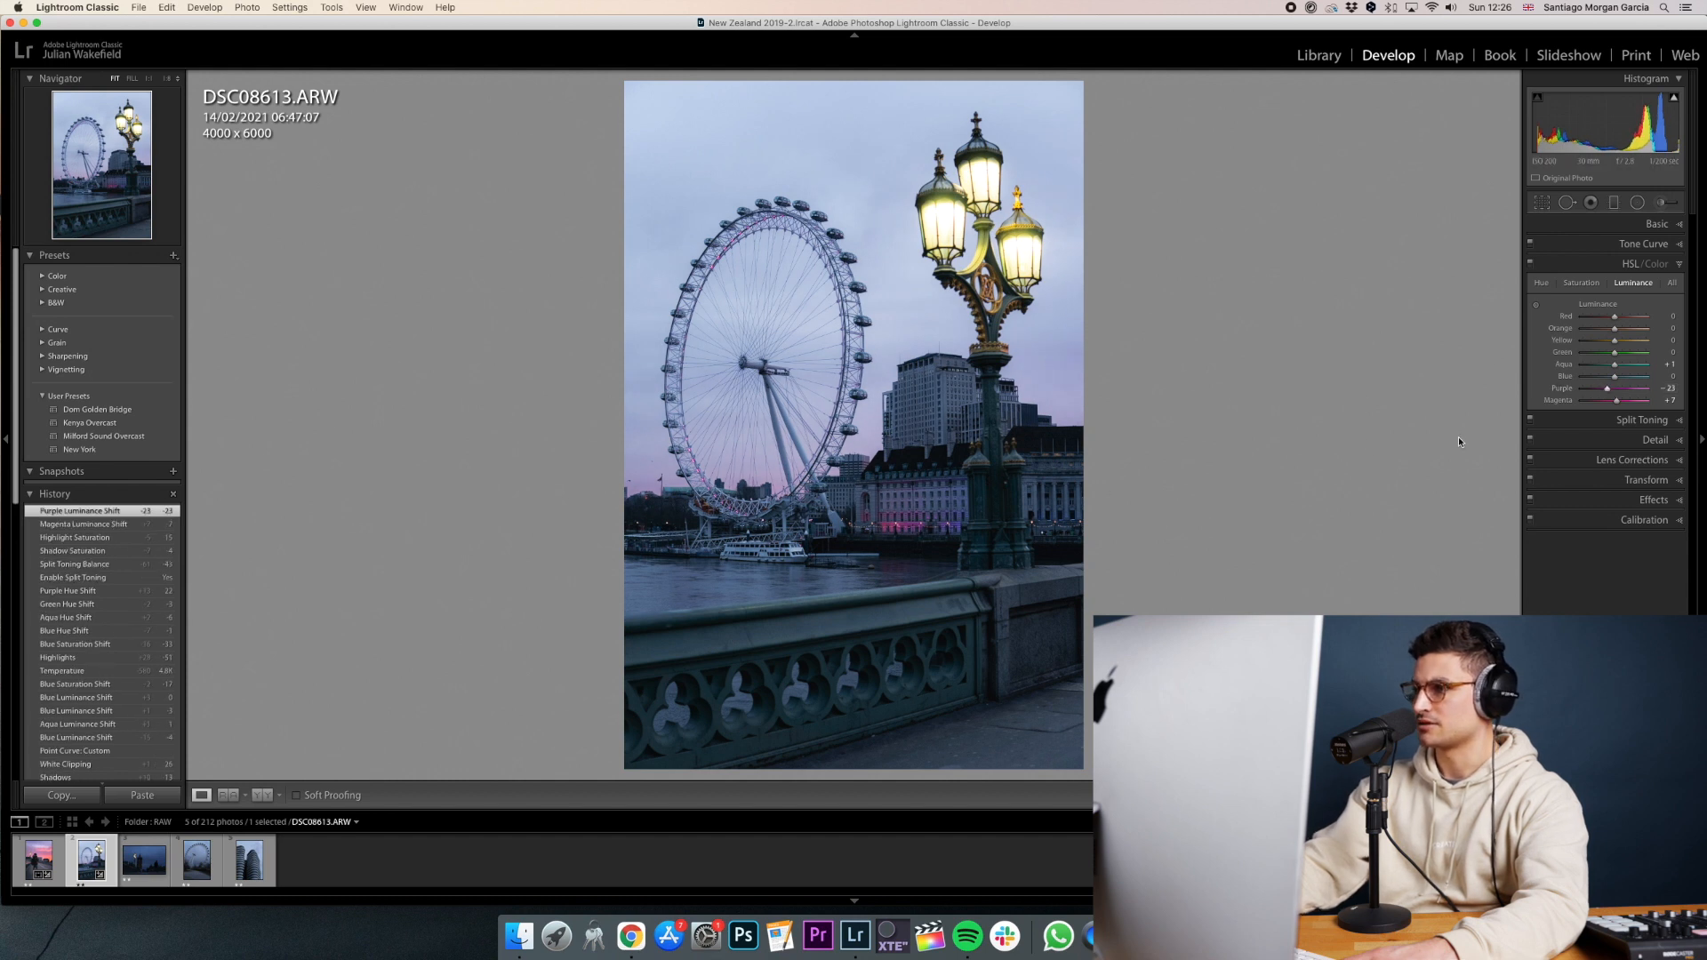
# Set the Purple saturation to +33 and the Purple hue to +18 in HSL, comparing the photo with its unedited version.
pyautogui.click(1580, 283)
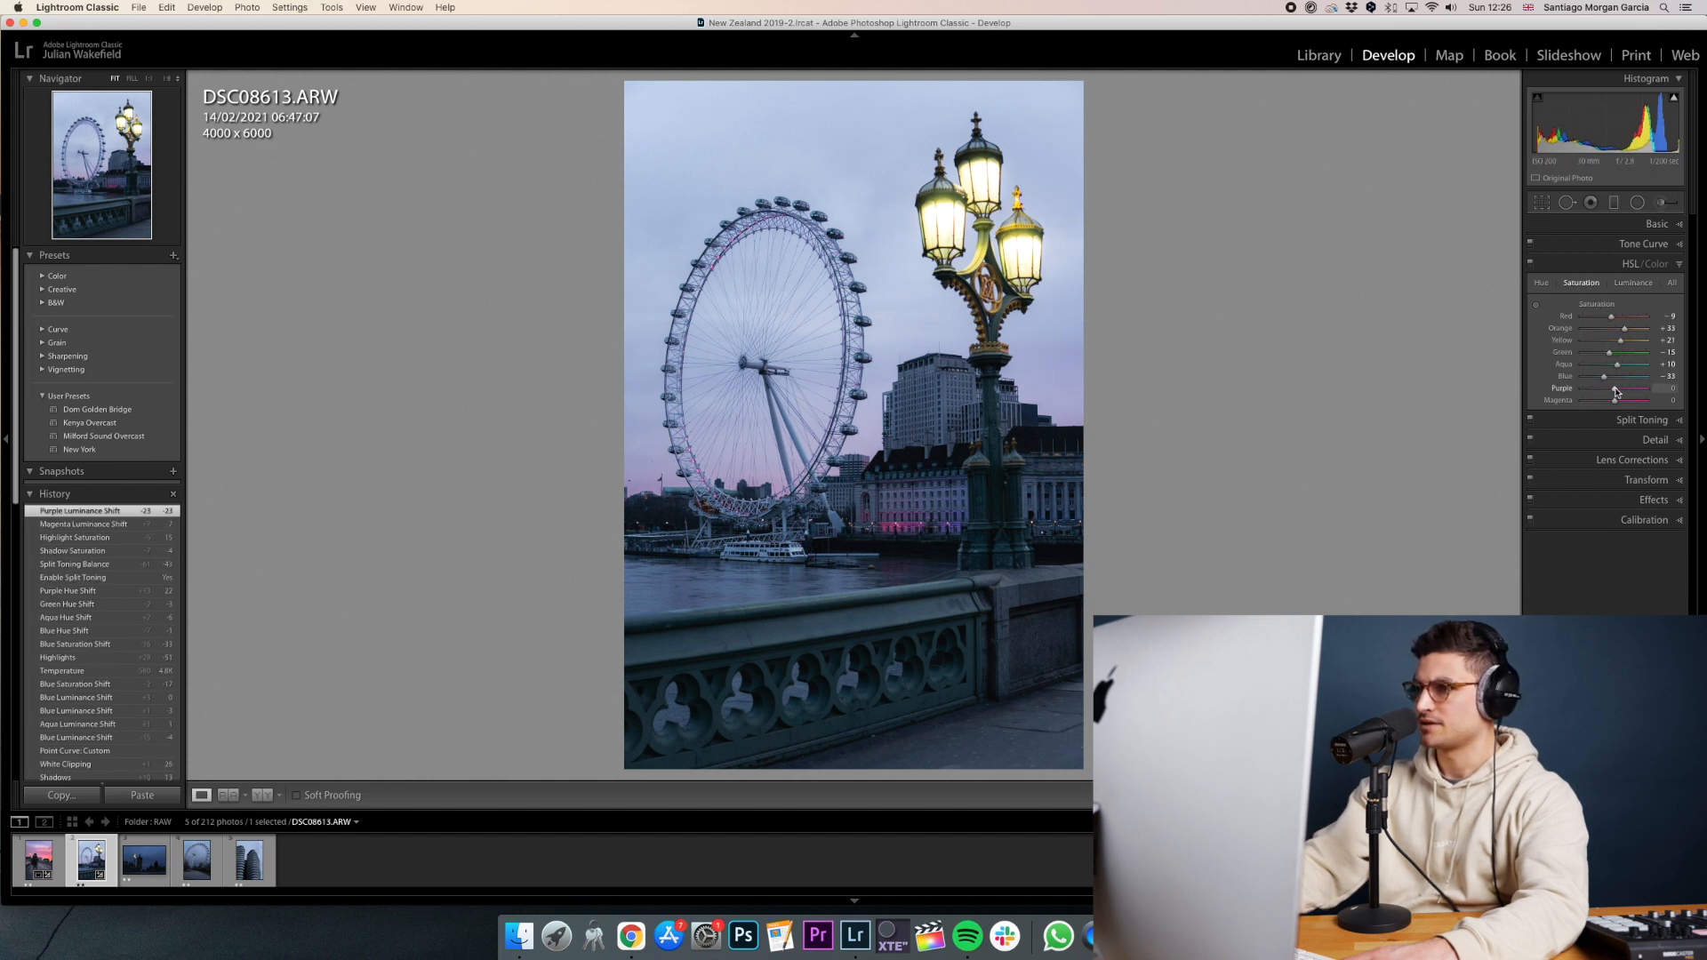
pyautogui.moveTo(1628, 396); pyautogui.dragTo(1628, 398)
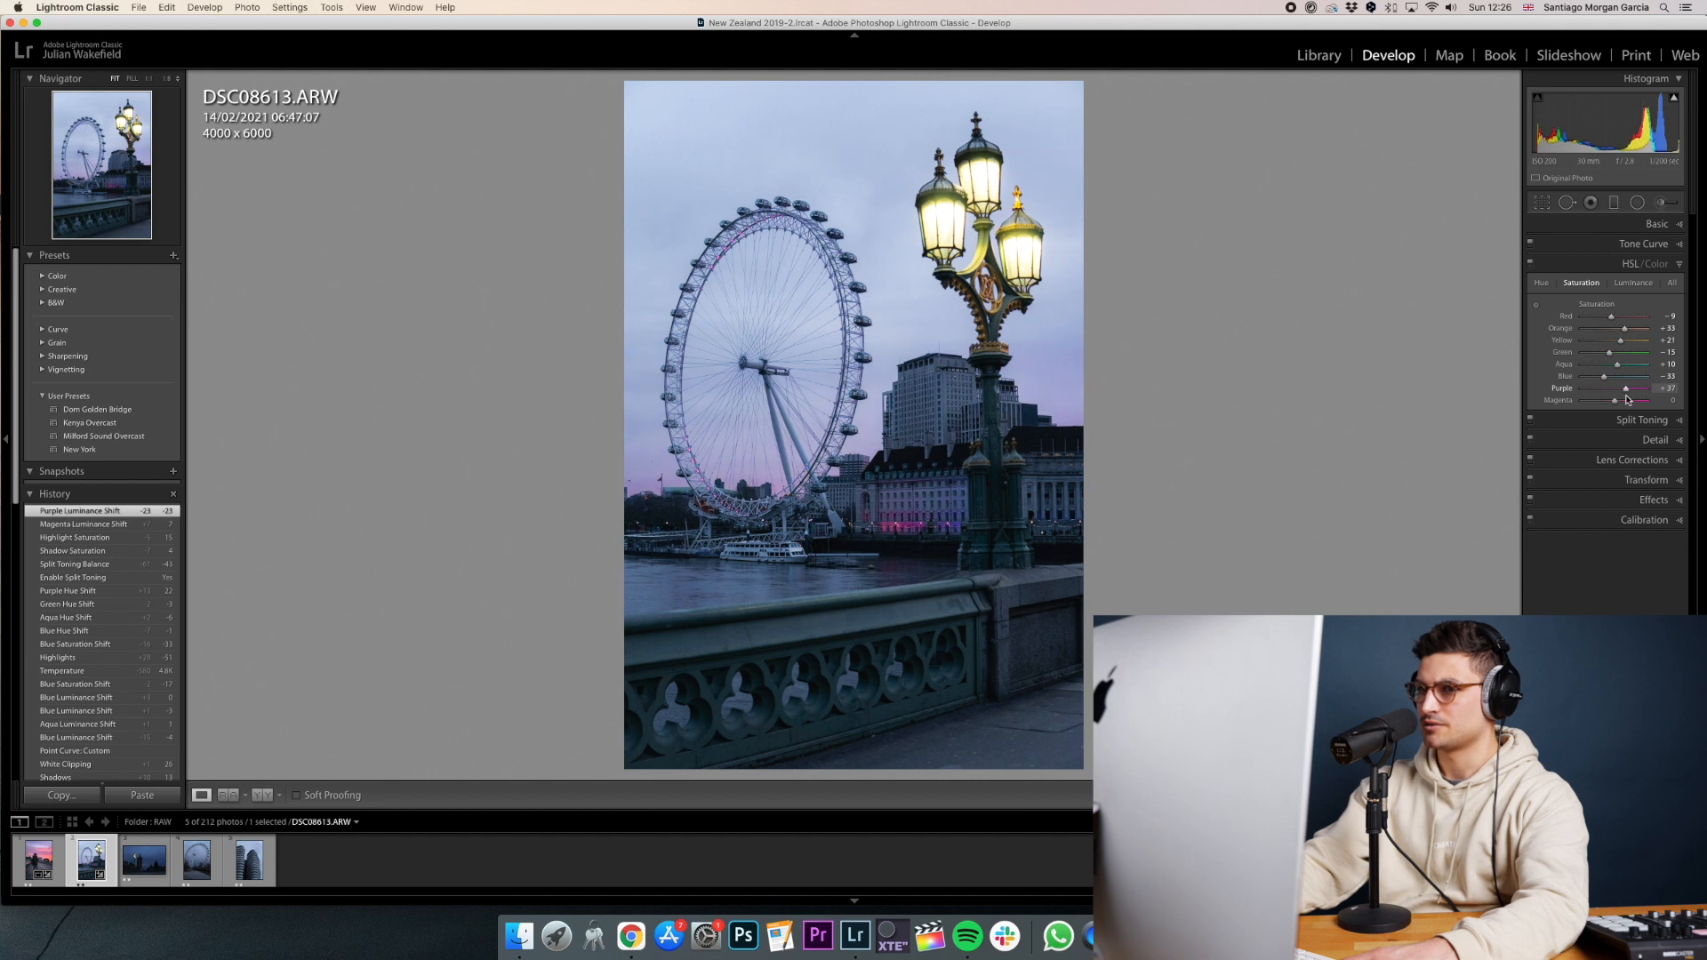
pyautogui.click(1542, 282)
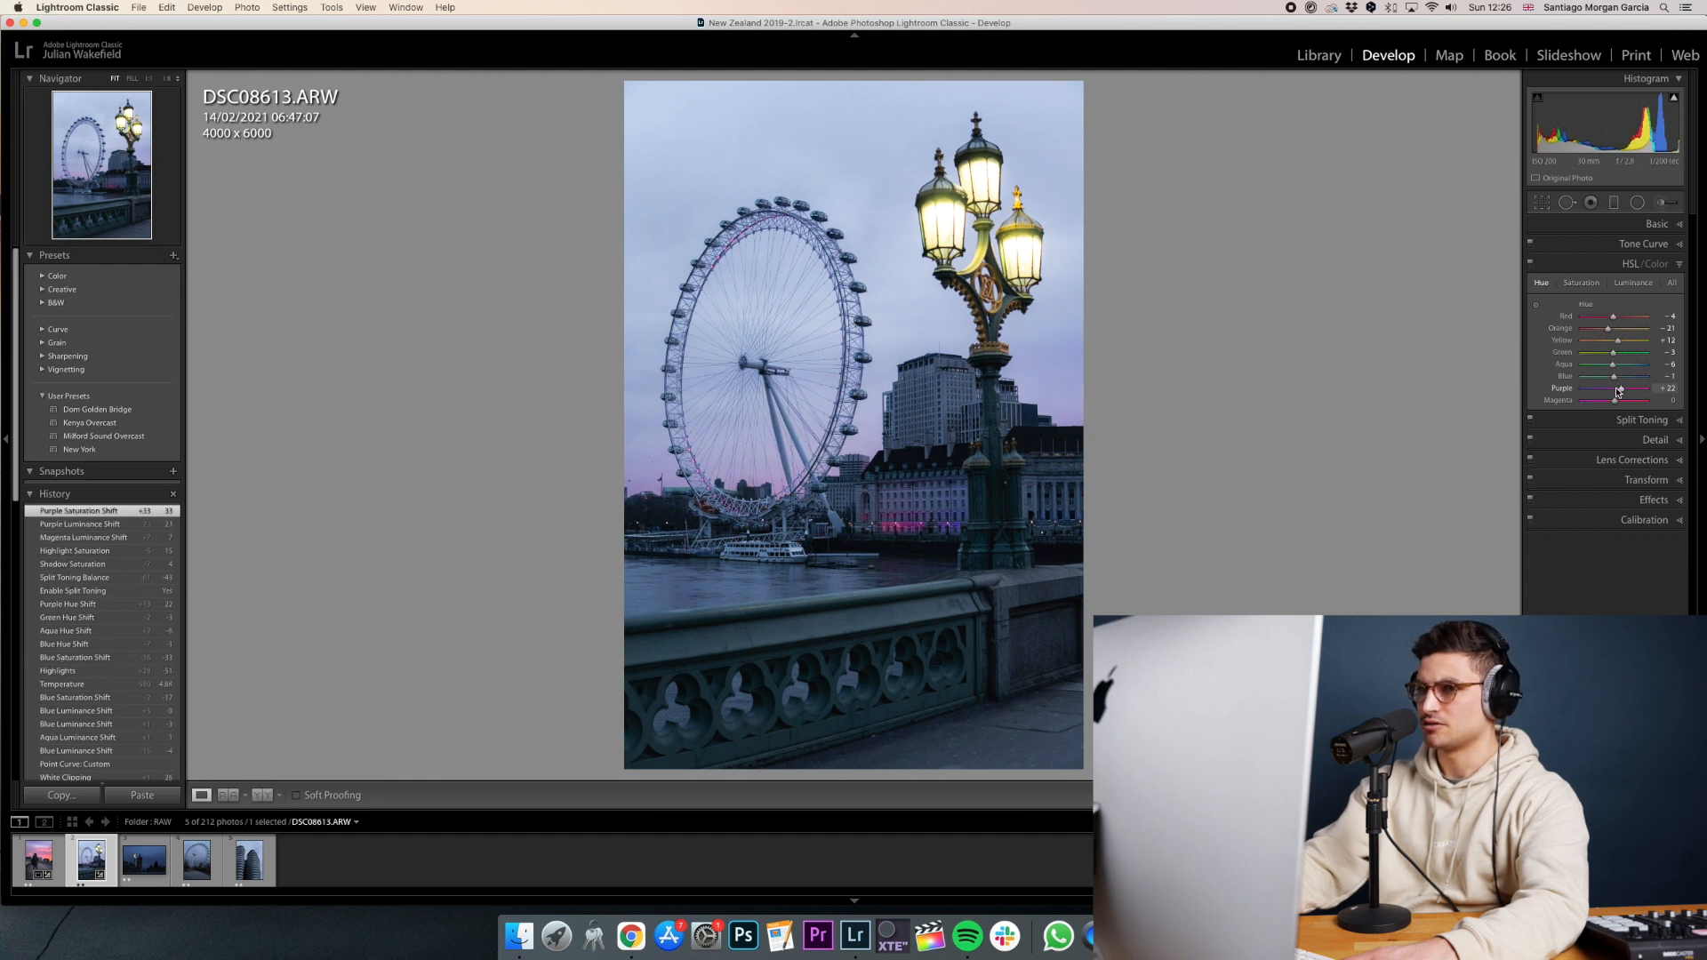
pyautogui.press('\\')
pyautogui.moveTo(1617, 395); pyautogui.dragTo(1616, 358)
pyautogui.press('\\')
# Set Exposure to +0.90, Highlights +17, Shadows +77, Whites +25 and Blacks −19, and adjust the point curve.
pyautogui.click(1608, 227)
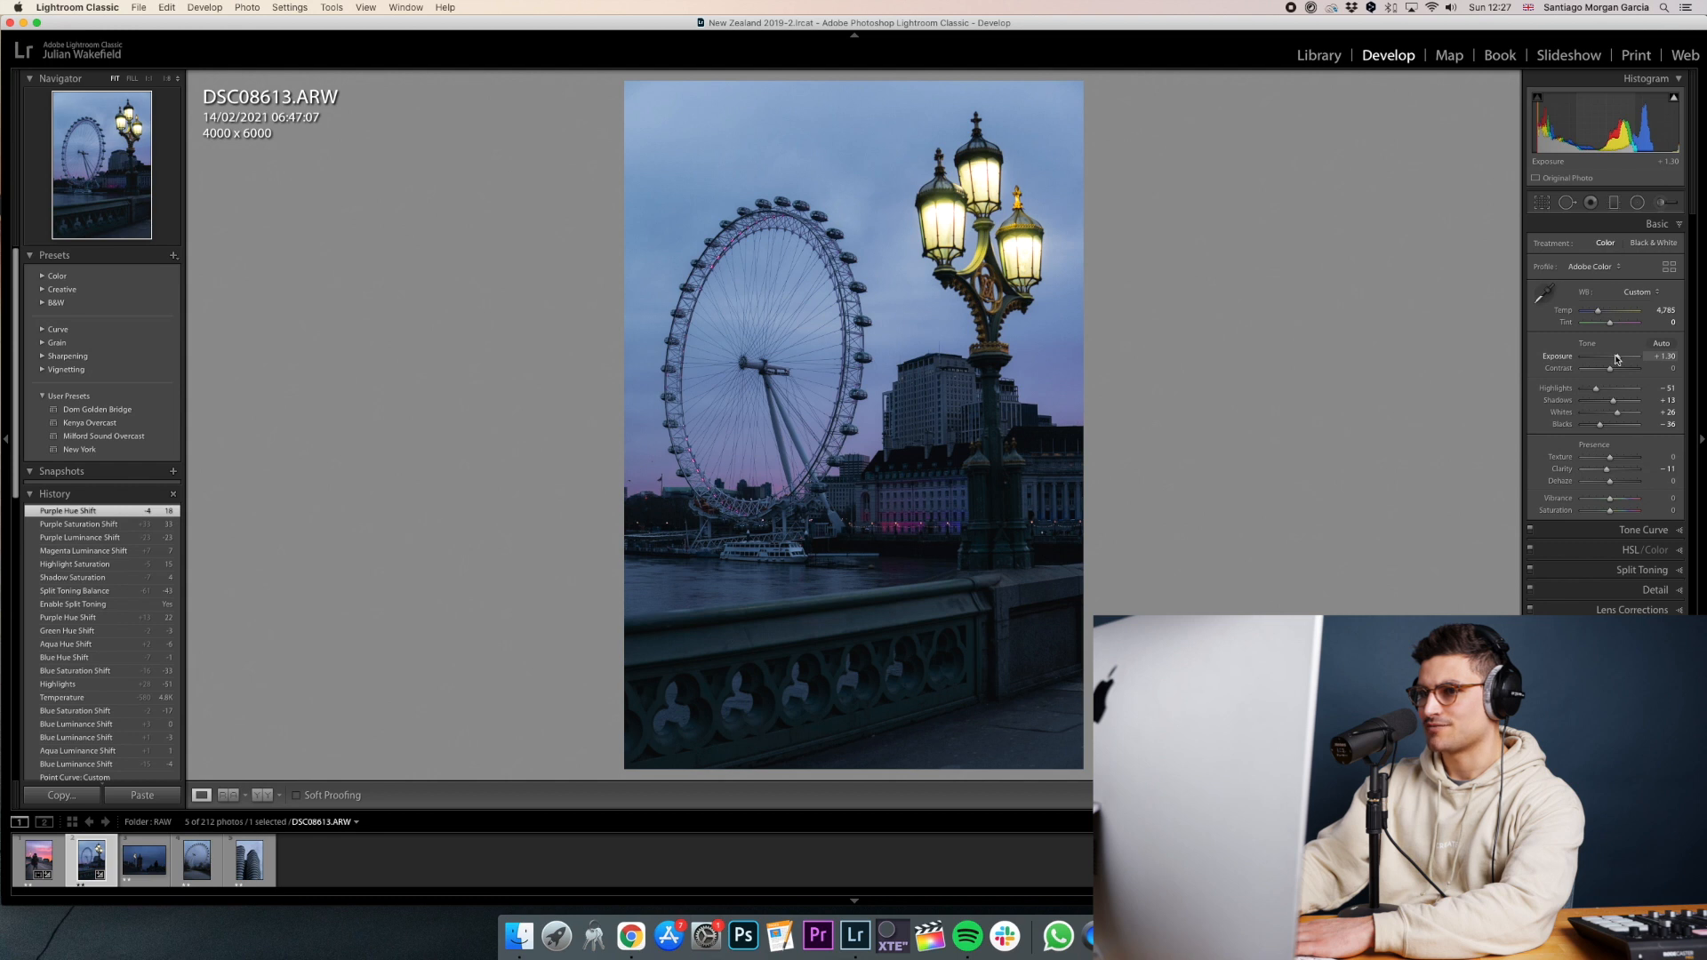
pyautogui.moveTo(1617, 358); pyautogui.dragTo(1618, 358)
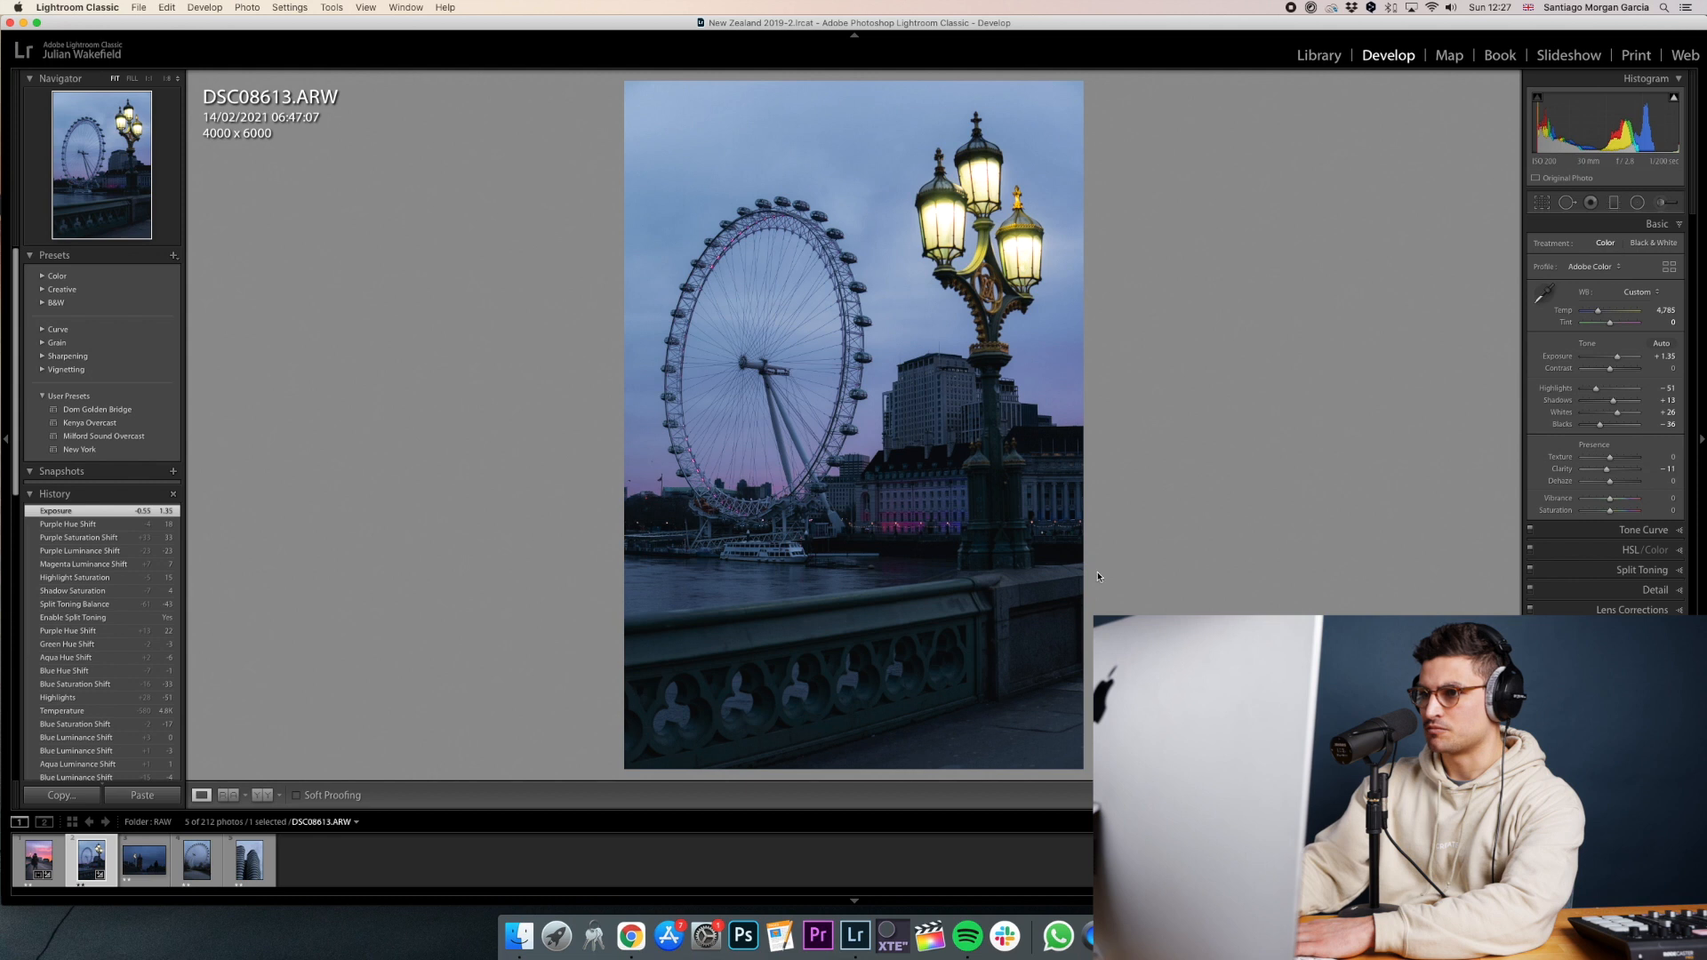
pyautogui.press('\\')
pyautogui.press('\\')
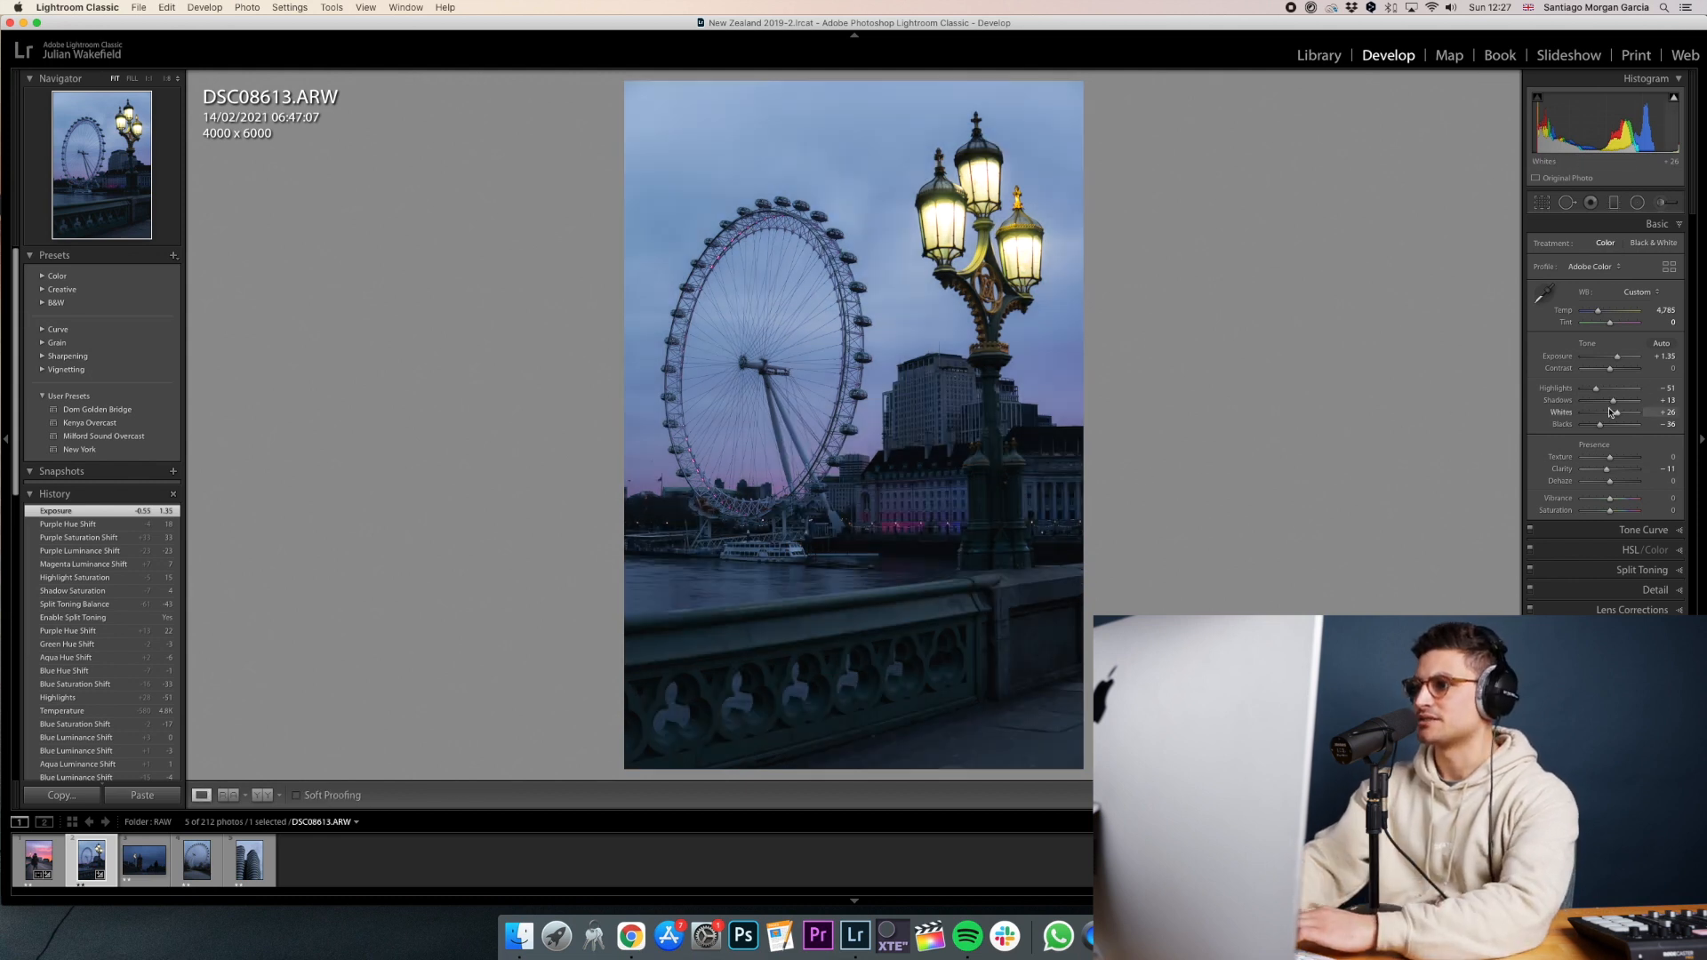
pyautogui.moveTo(1615, 360); pyautogui.dragTo(1619, 360)
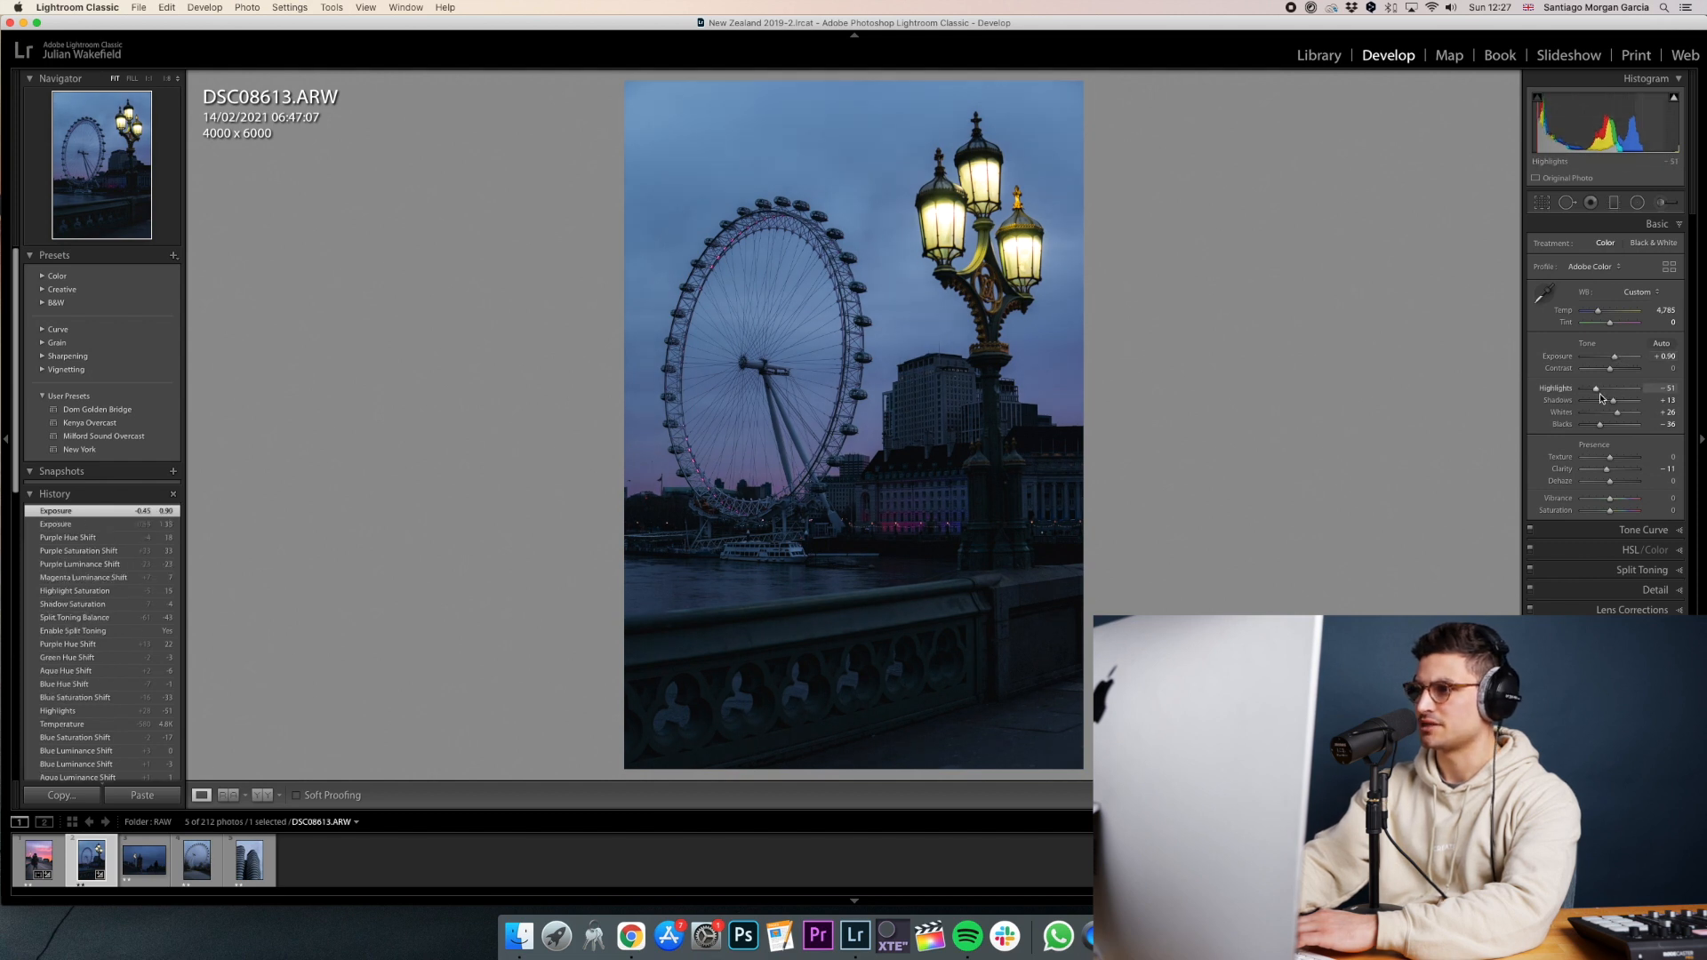
pyautogui.moveTo(1619, 407); pyautogui.dragTo(1633, 409)
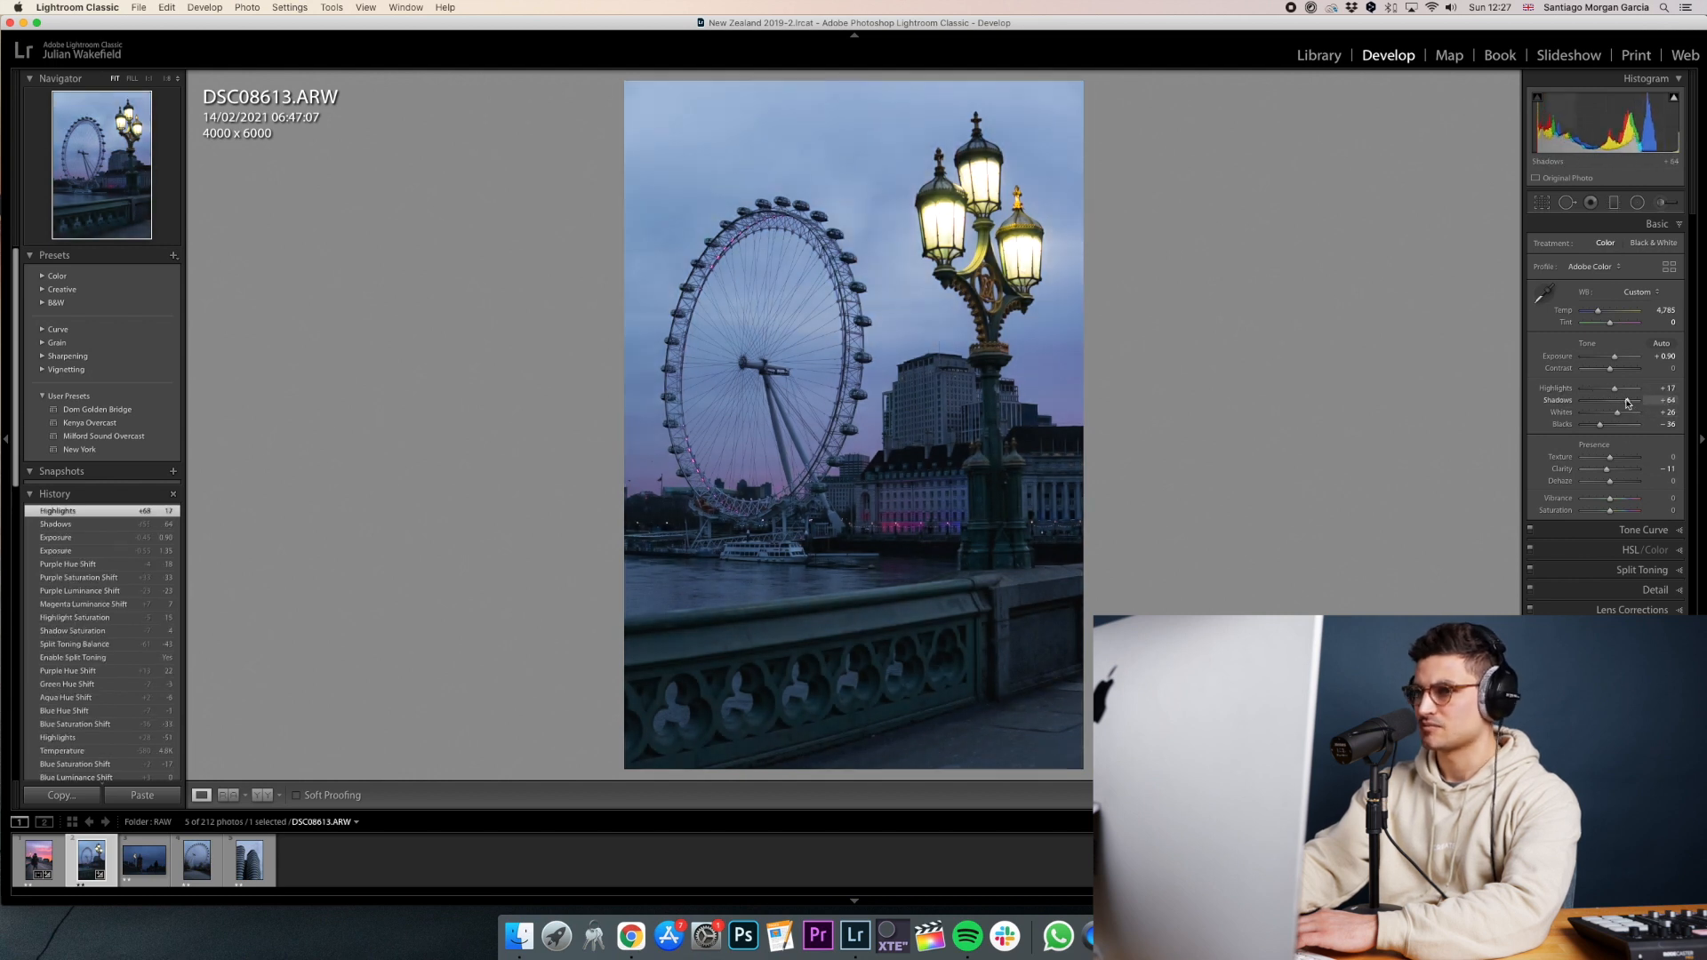
pyautogui.moveTo(1600, 425); pyautogui.dragTo(1607, 428)
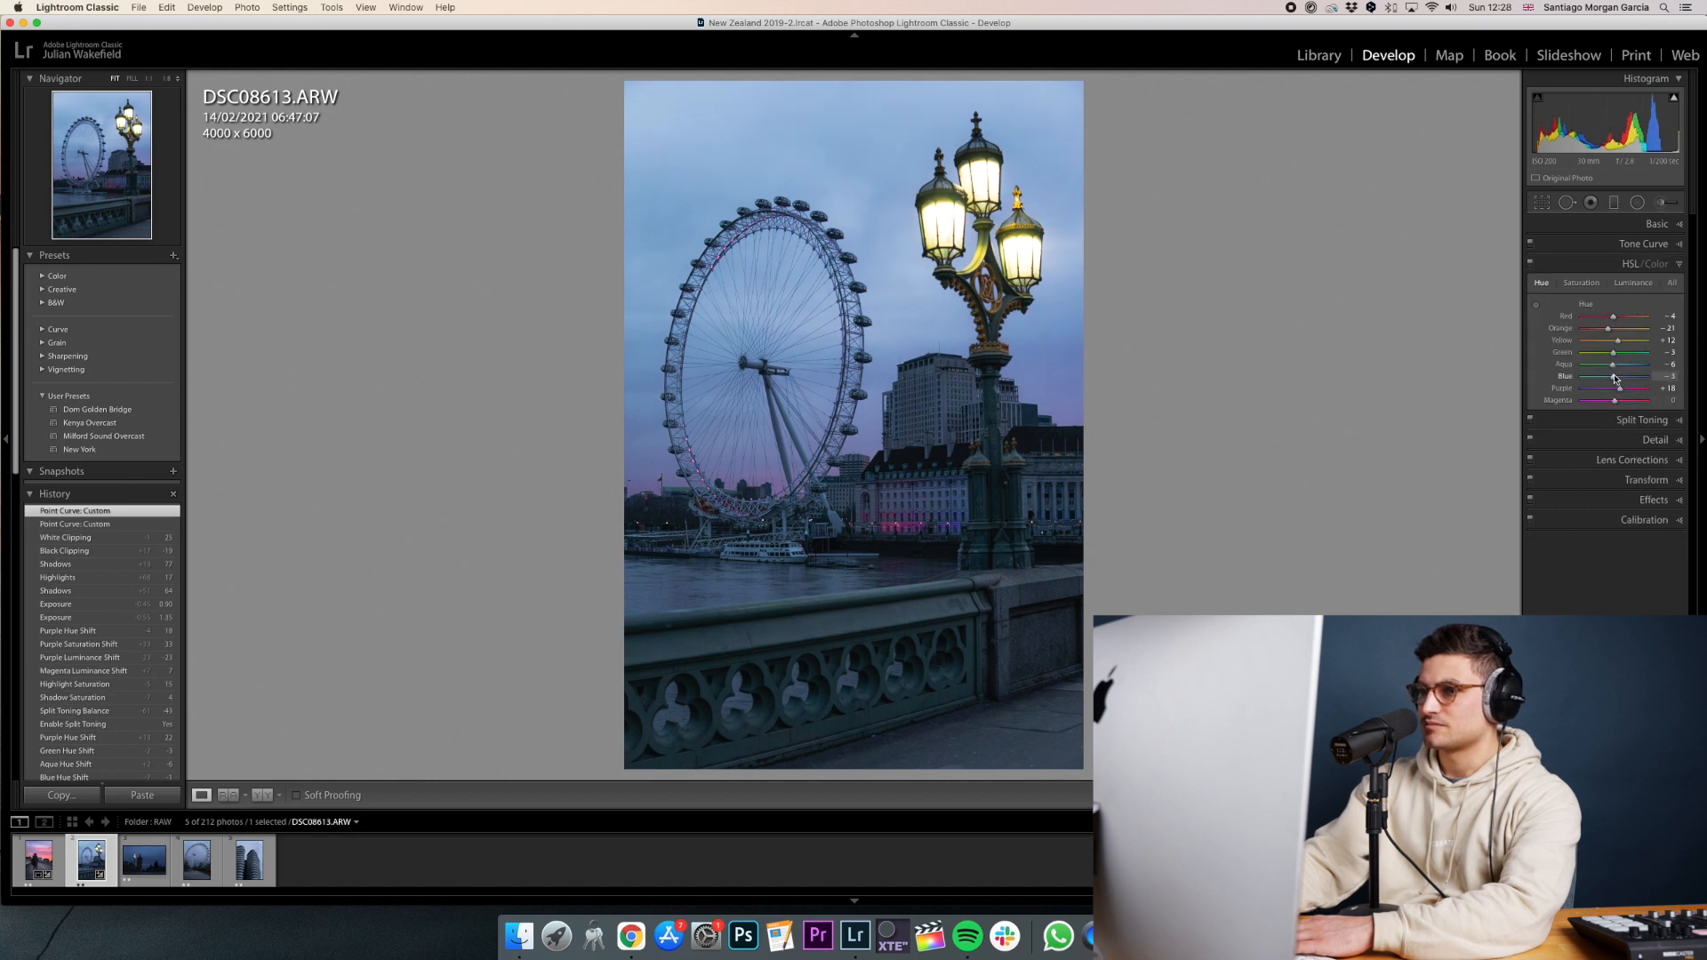
# Set the Blue hue to +11, the Purple saturation to +16 and the Blue saturation to −26 in HSL.
pyautogui.moveTo(1614, 379); pyautogui.dragTo(1620, 388)
pyautogui.click(1580, 283)
pyautogui.moveTo(1610, 376)
pyautogui.mouseDown()
pyautogui.moveTo(1582, 376)
pyautogui.moveTo(1606, 376)
pyautogui.mouseUp()
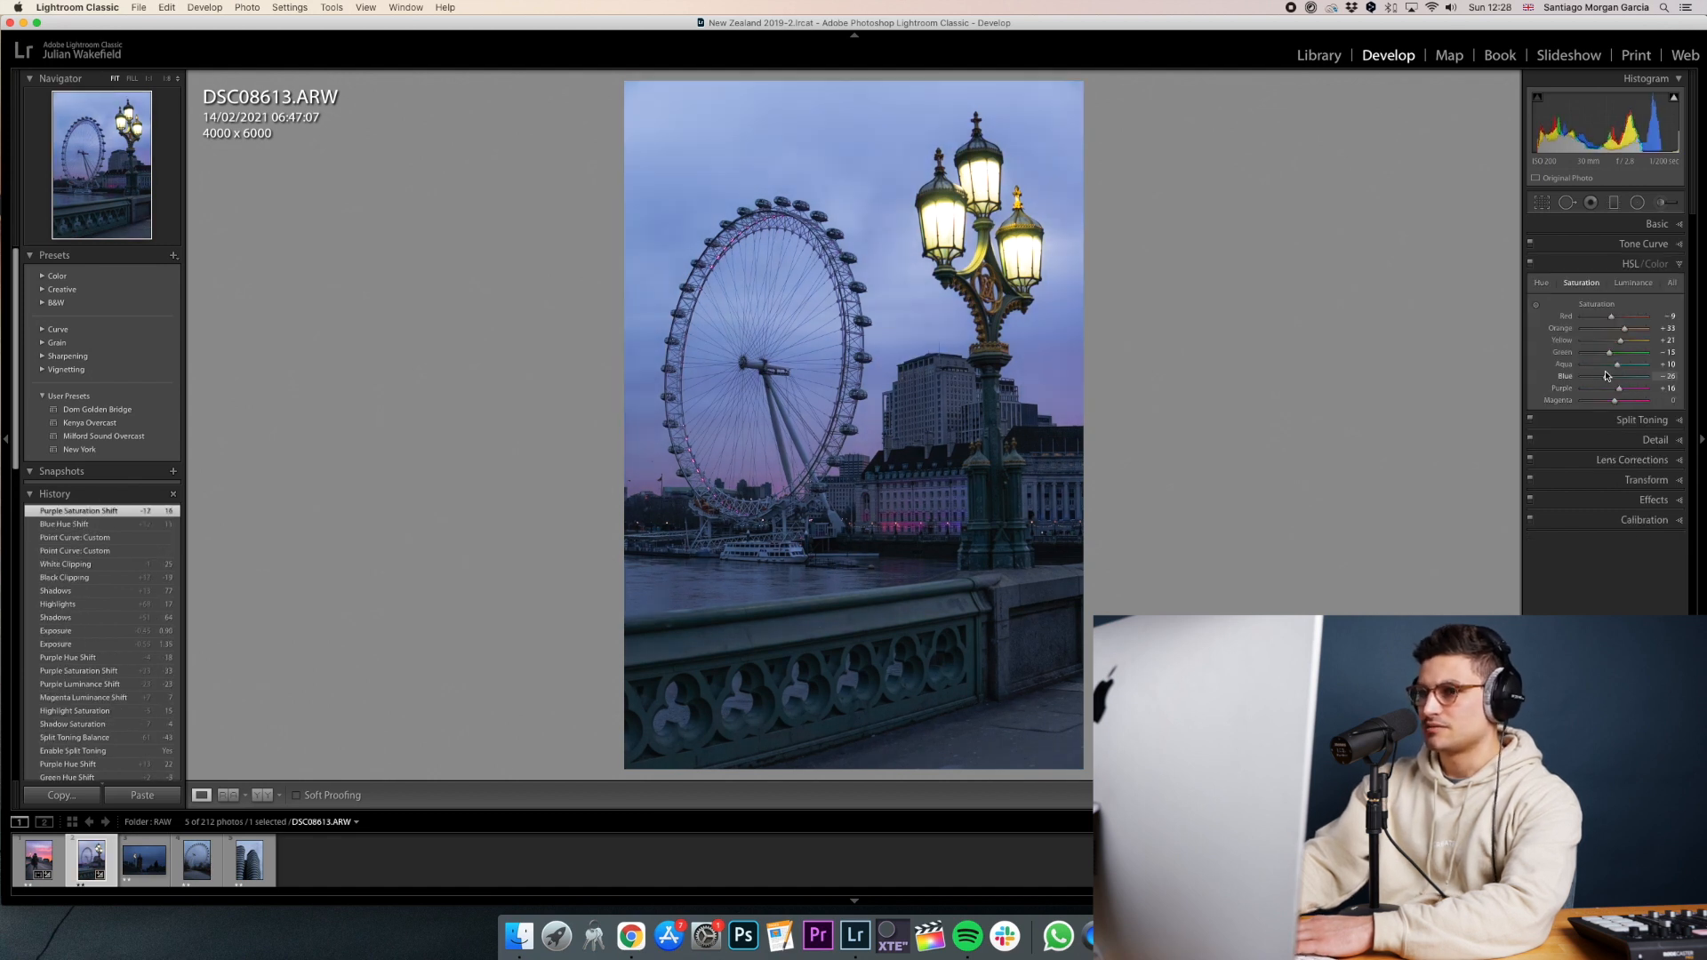
# In Calibration, set the Blue Primary hue to −3, the Green Primary hue to −8 and the Red Primary hue to +11.
pyautogui.click(1614, 521)
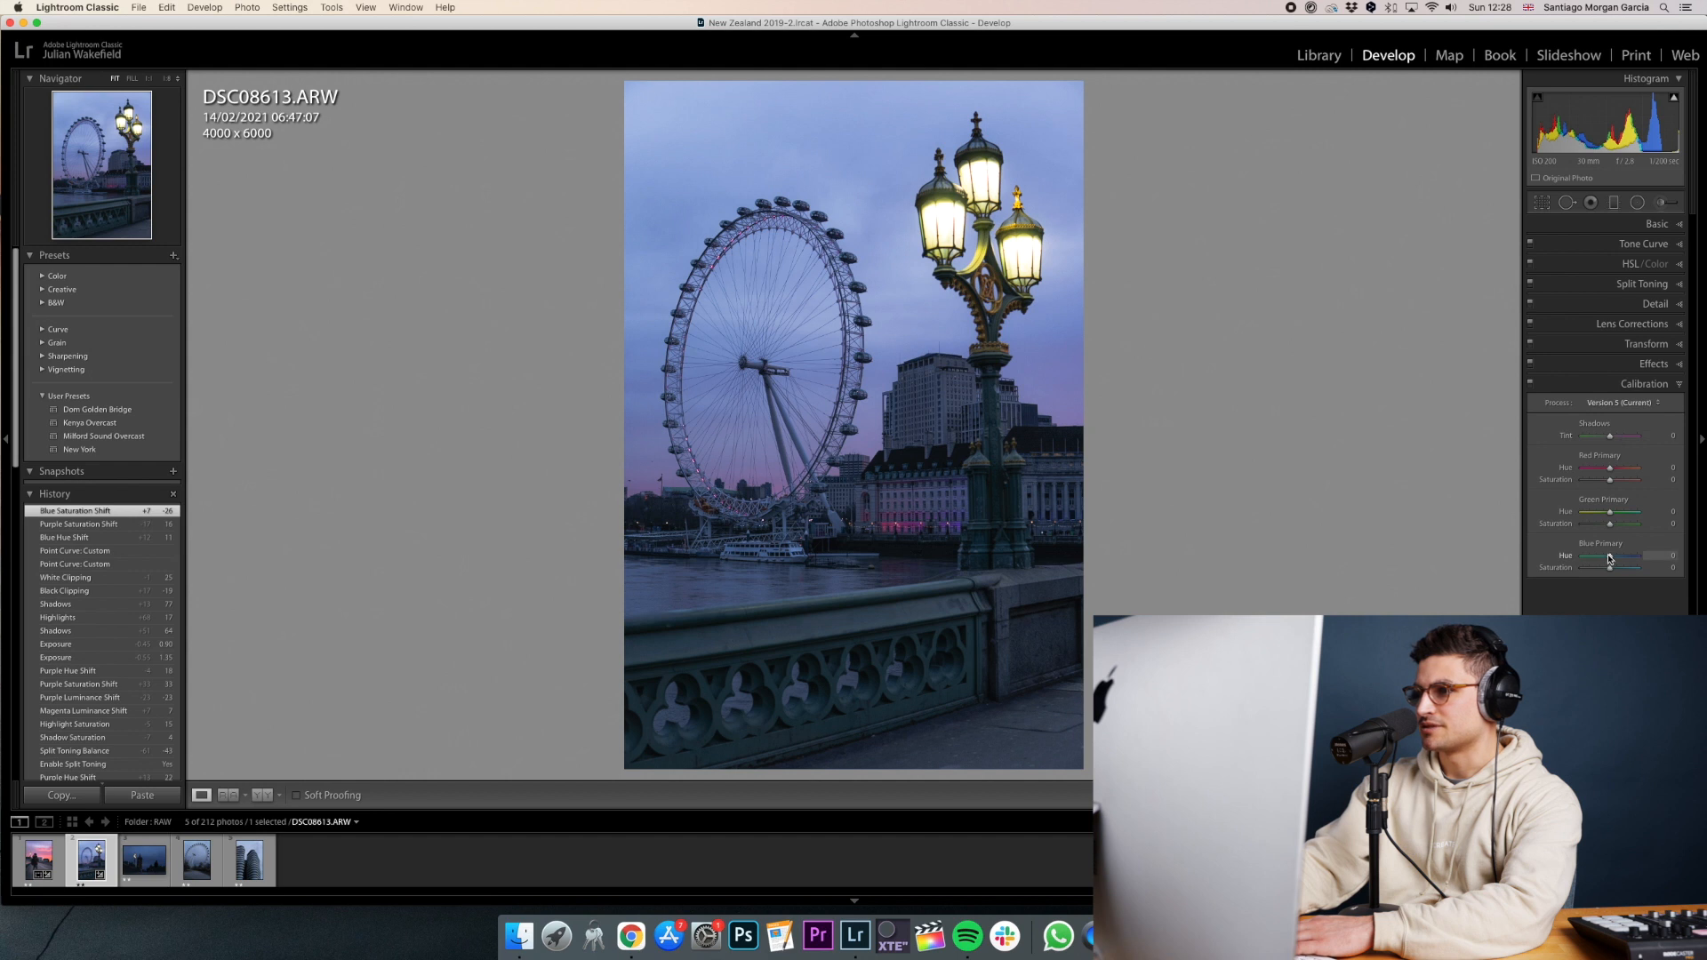
pyautogui.moveTo(1608, 558); pyautogui.dragTo(1599, 553)
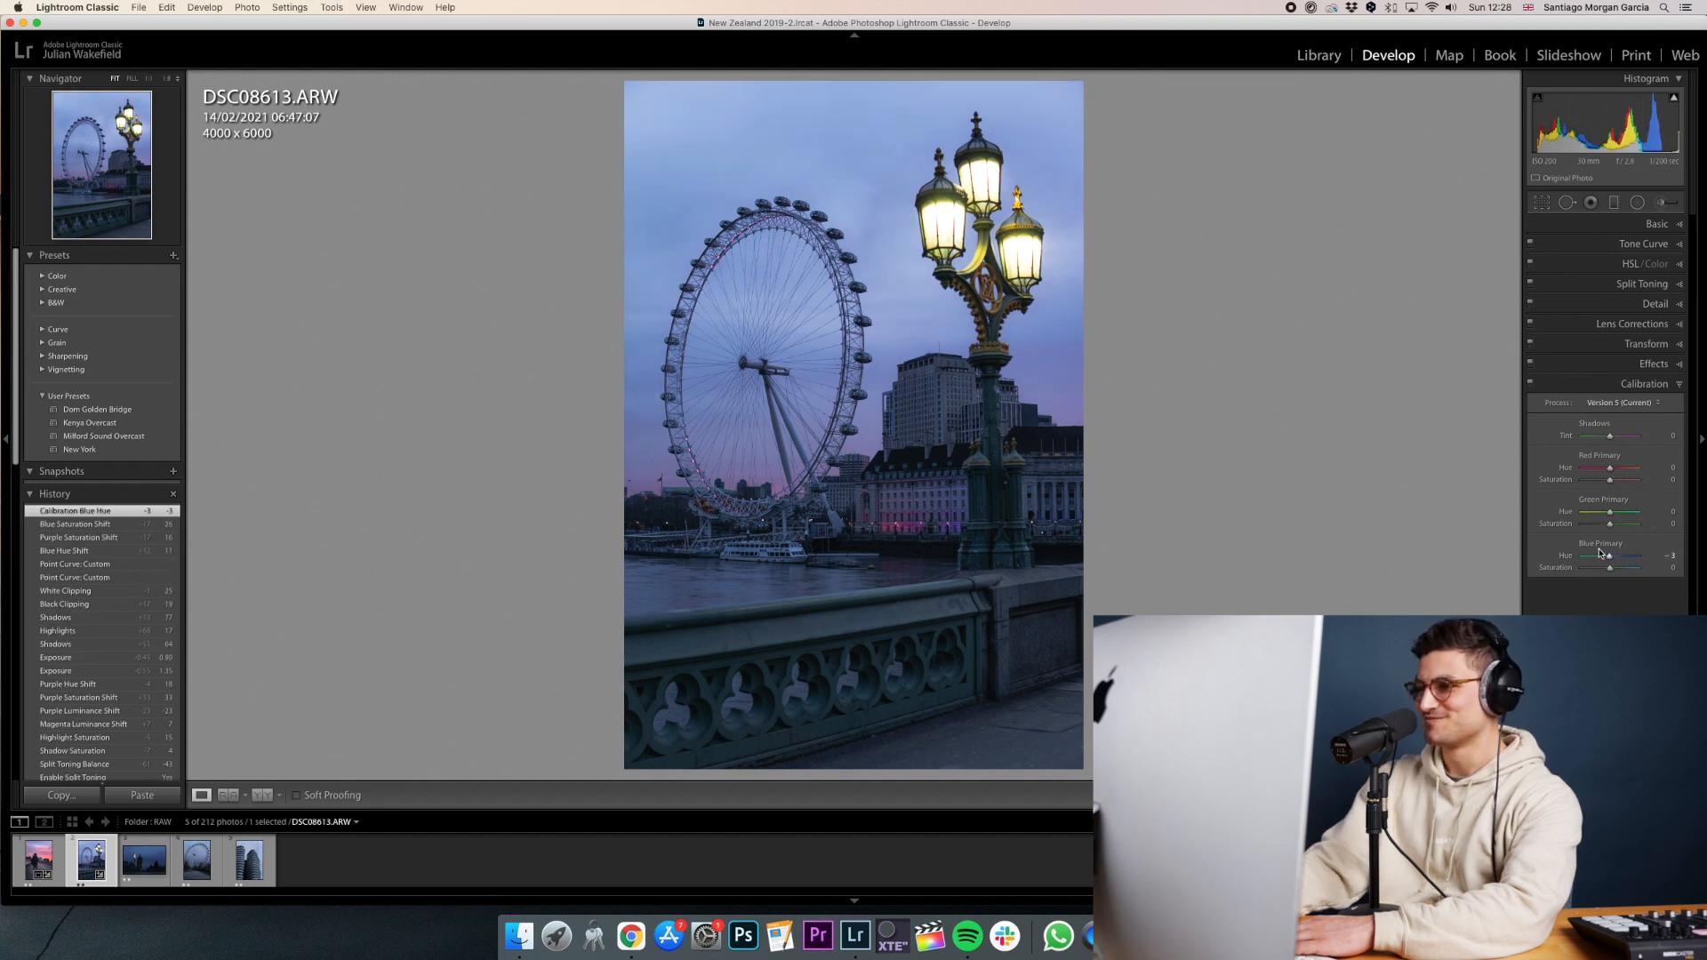
pyautogui.press('\\')
pyautogui.press('\\')
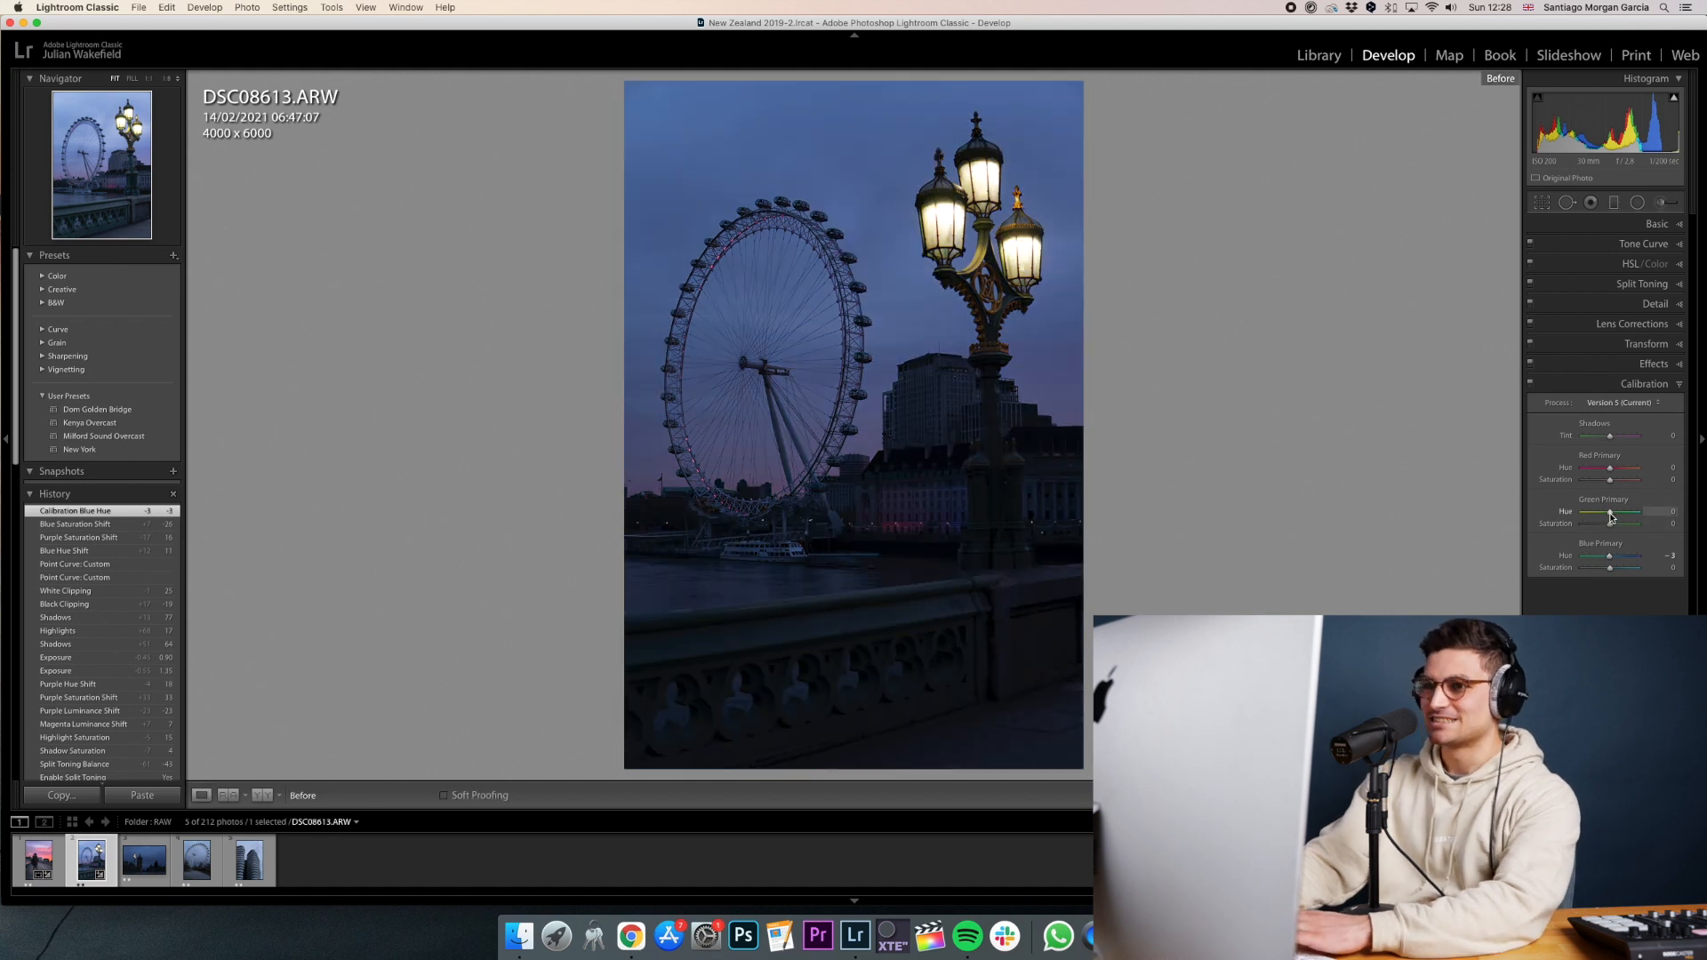
pyautogui.moveTo(1609, 512); pyautogui.dragTo(1612, 513)
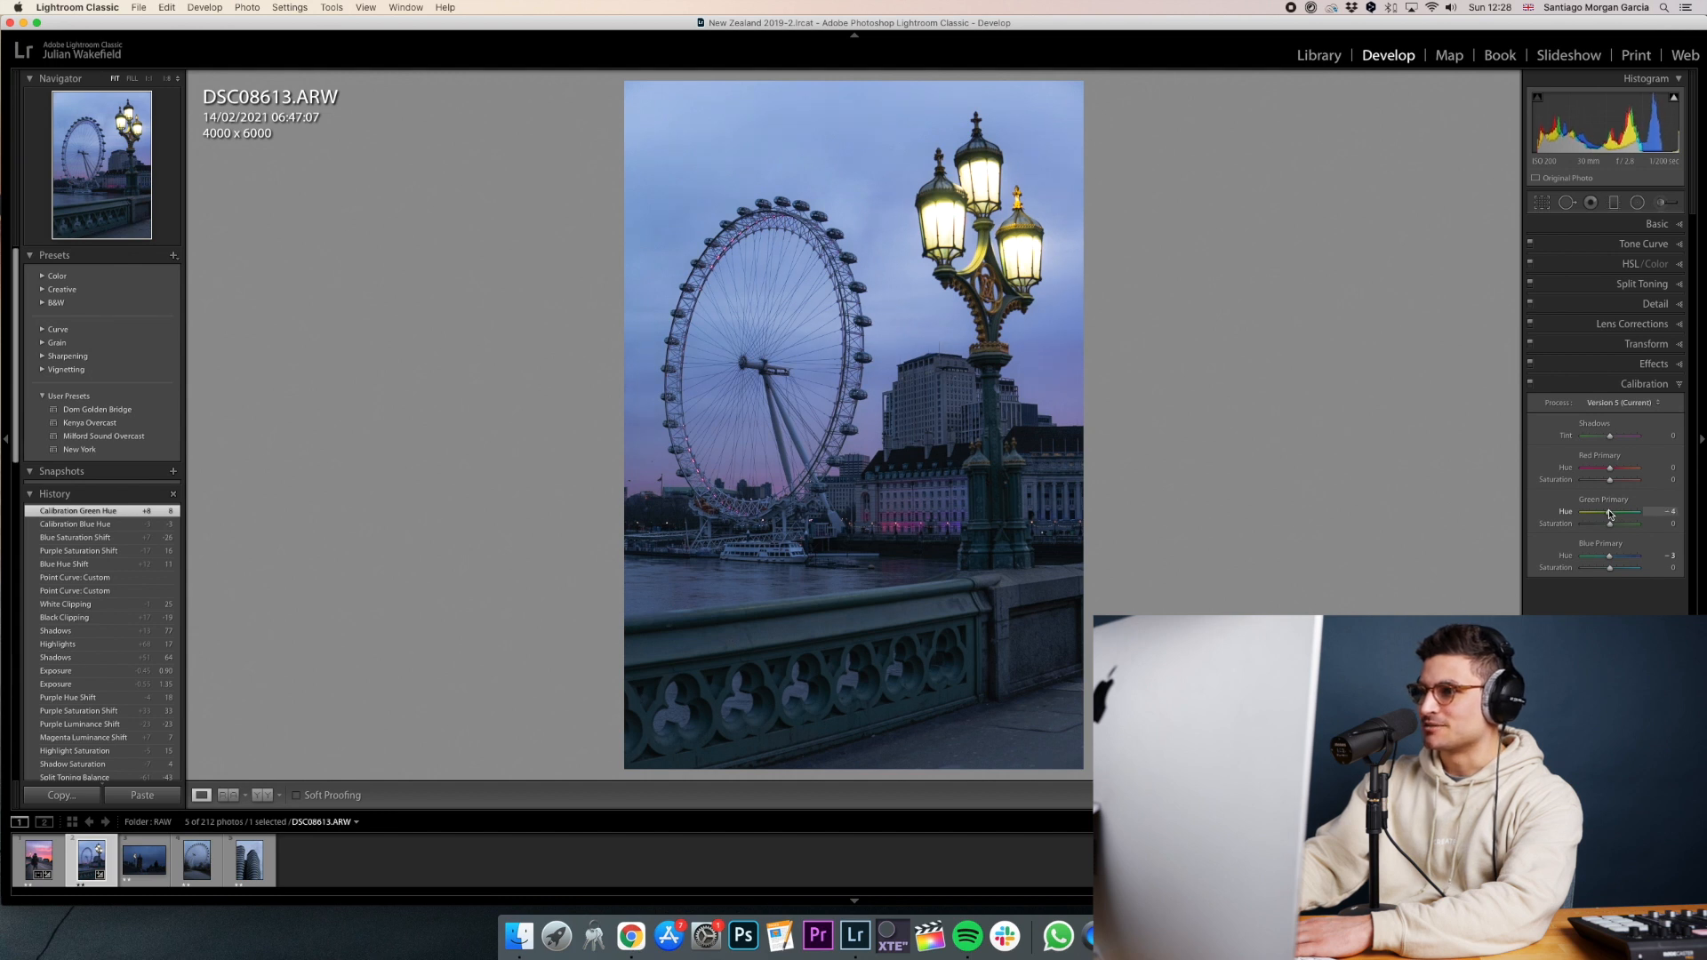
pyautogui.moveTo(1609, 513)
pyautogui.mouseDown()
pyautogui.moveTo(1704, 566)
pyautogui.moveTo(1182, 558)
pyautogui.moveTo(1689, 568)
pyautogui.moveTo(1334, 578)
pyautogui.moveTo(1539, 587)
pyautogui.moveTo(1671, 569)
pyautogui.moveTo(1537, 578)
pyautogui.moveTo(1675, 535)
pyautogui.moveTo(1607, 520)
pyautogui.mouseUp()
pyautogui.moveTo(1609, 520); pyautogui.dragTo(1613, 470)
# Set the Blue Primary saturation to −29, comparing the photo with and without calibration and against its unedited version.
pyautogui.click(1530, 384)
pyautogui.click(1530, 384)
pyautogui.click(1530, 384)
pyautogui.click(1529, 384)
pyautogui.moveTo(1609, 568); pyautogui.dragTo(1601, 568)
pyautogui.click(1530, 384)
pyautogui.click(1530, 384)
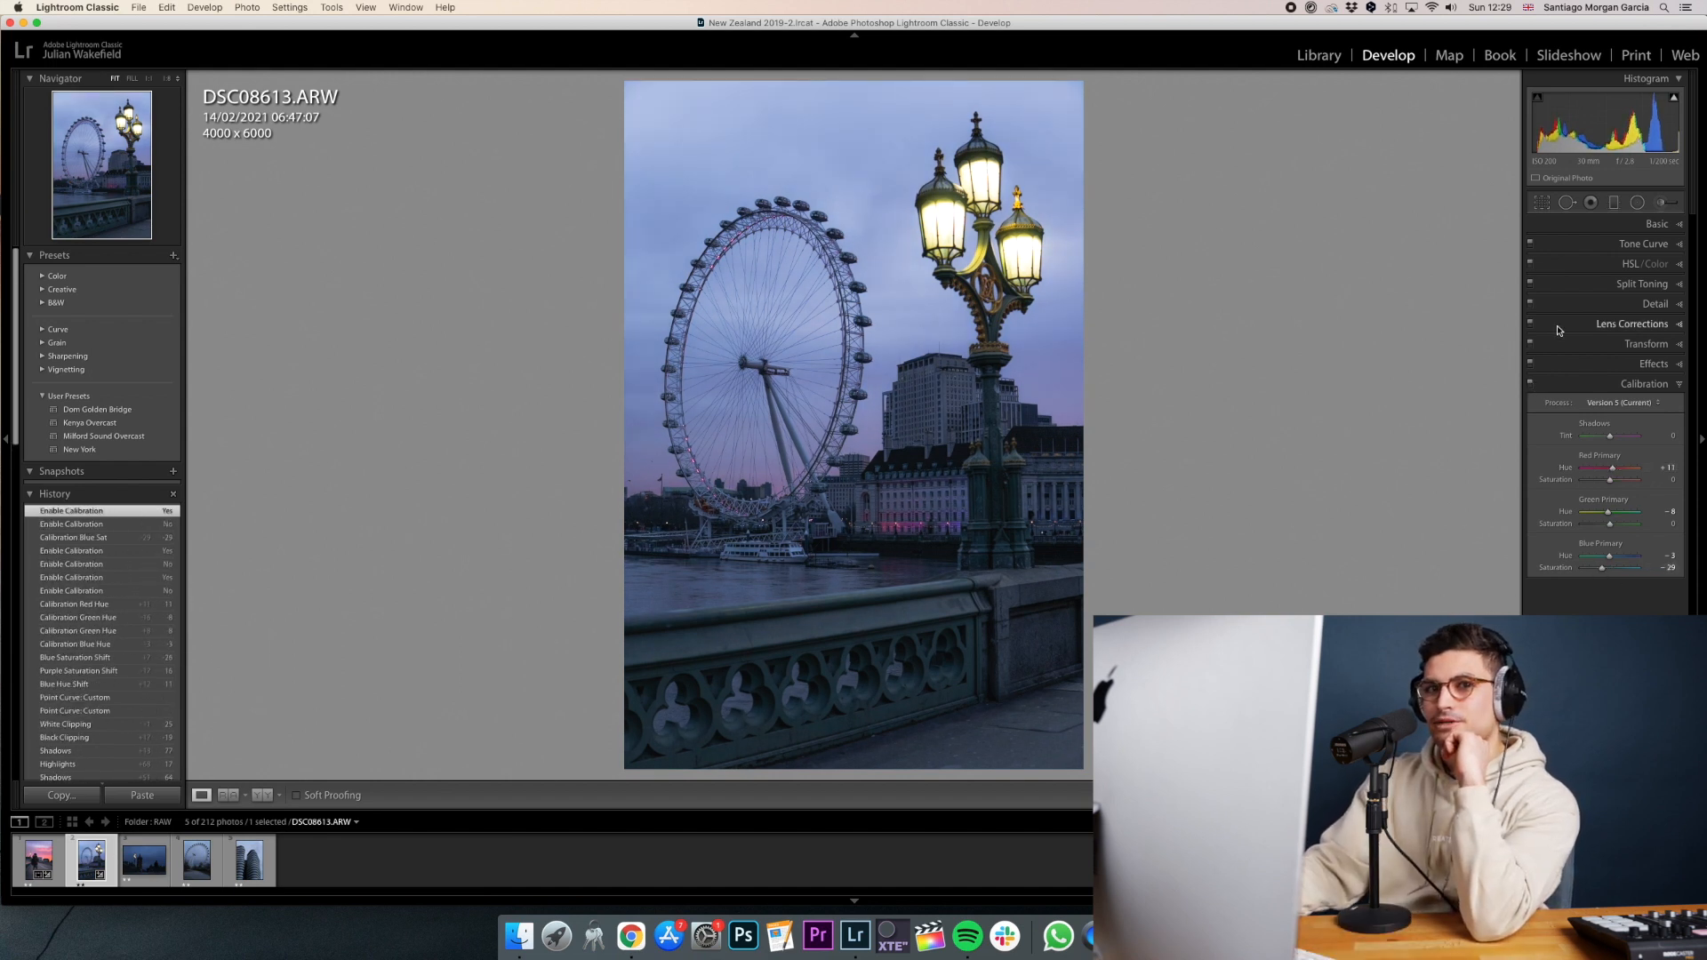
pyautogui.press('\\')
pyautogui.press('\\')
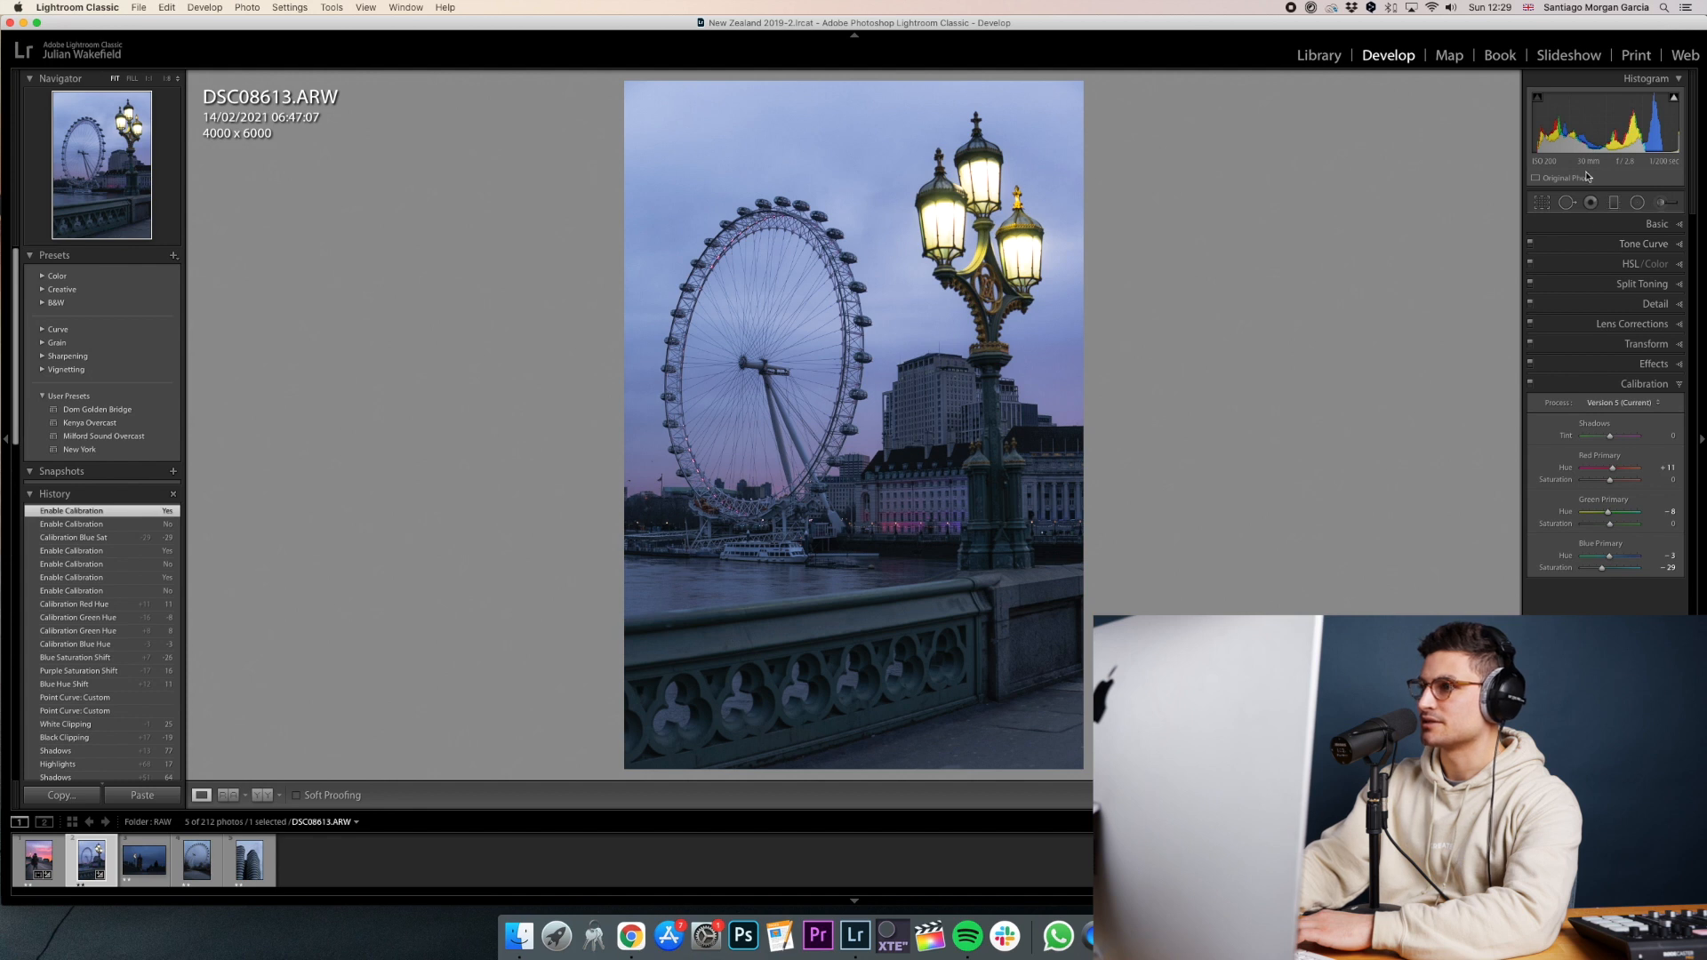
# Crop the photo to the 4 x 5 / 8 x 10 aspect and reposition it to keep more sky above the lamp post.
pyautogui.click(1541, 203)
pyautogui.click(1625, 248)
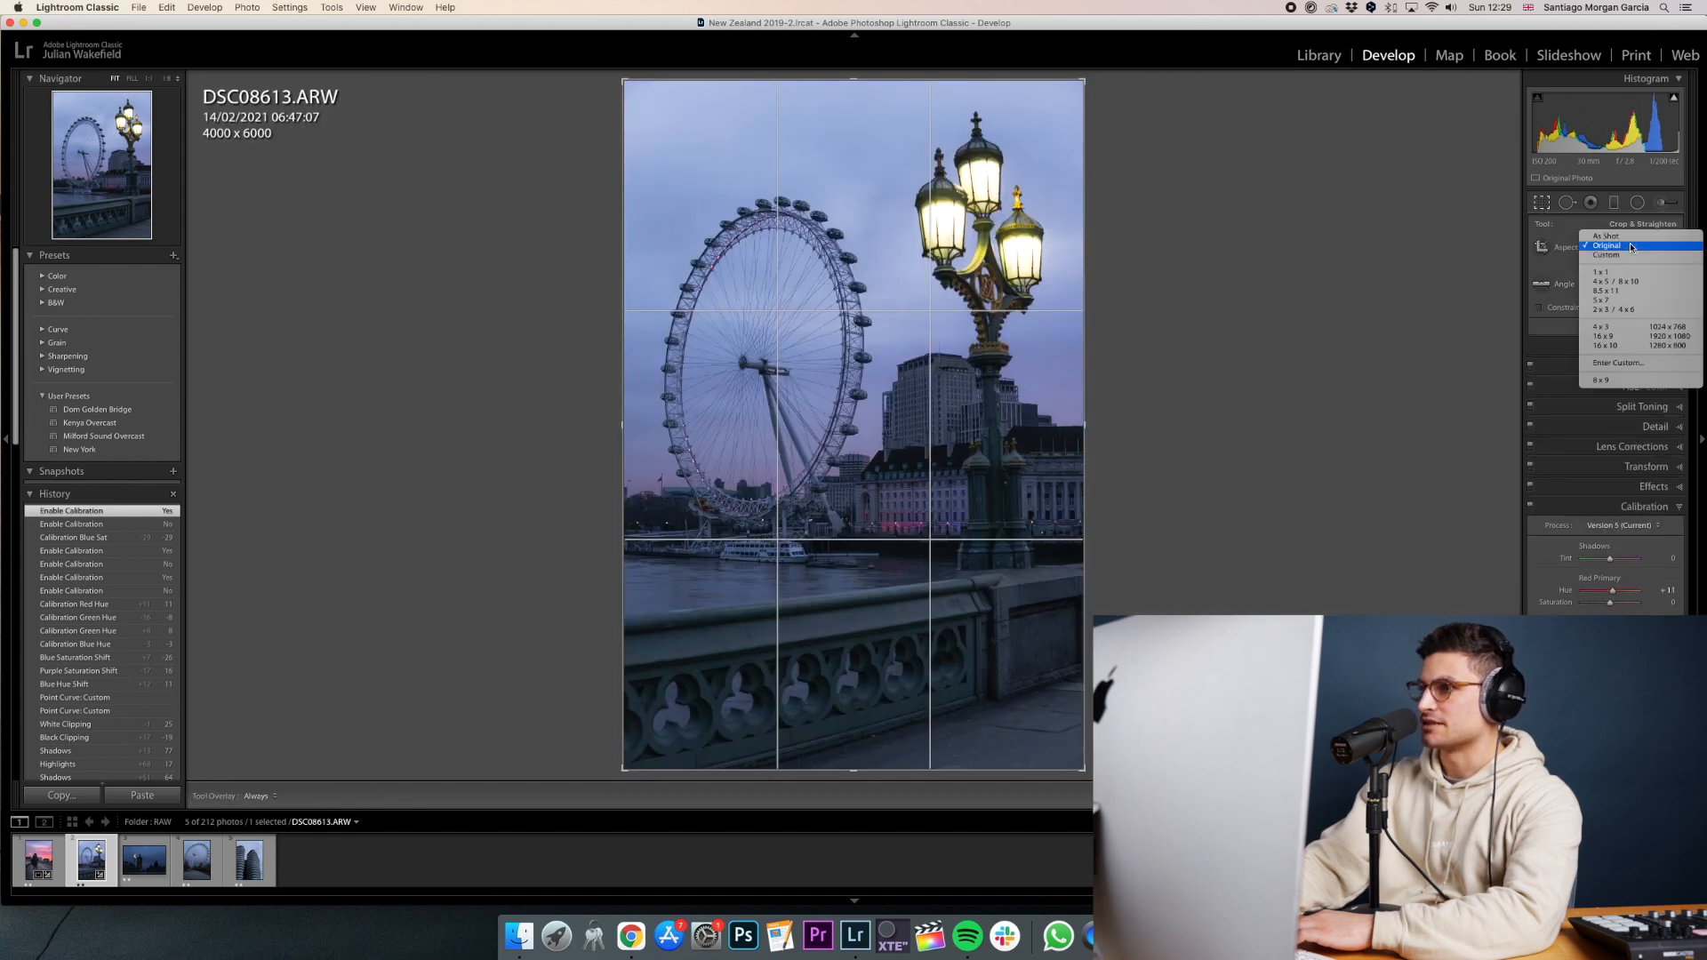
pyautogui.click(1627, 279)
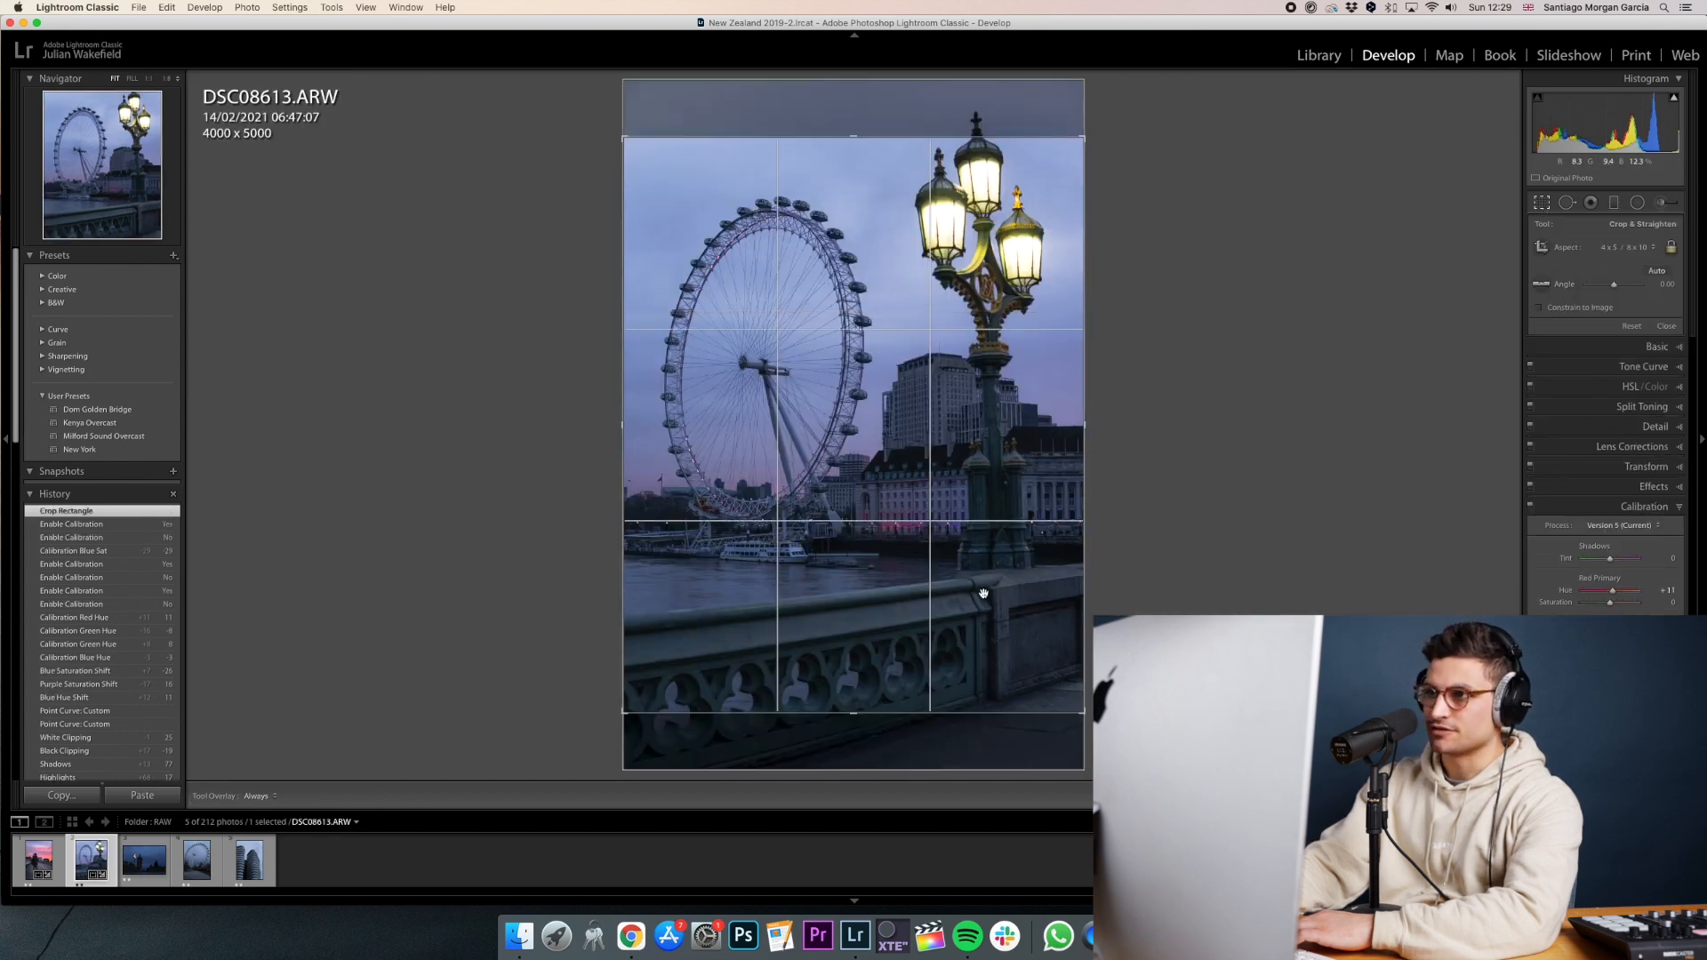
pyautogui.moveTo(984, 593); pyautogui.dragTo(986, 626)
pyautogui.press('Return')
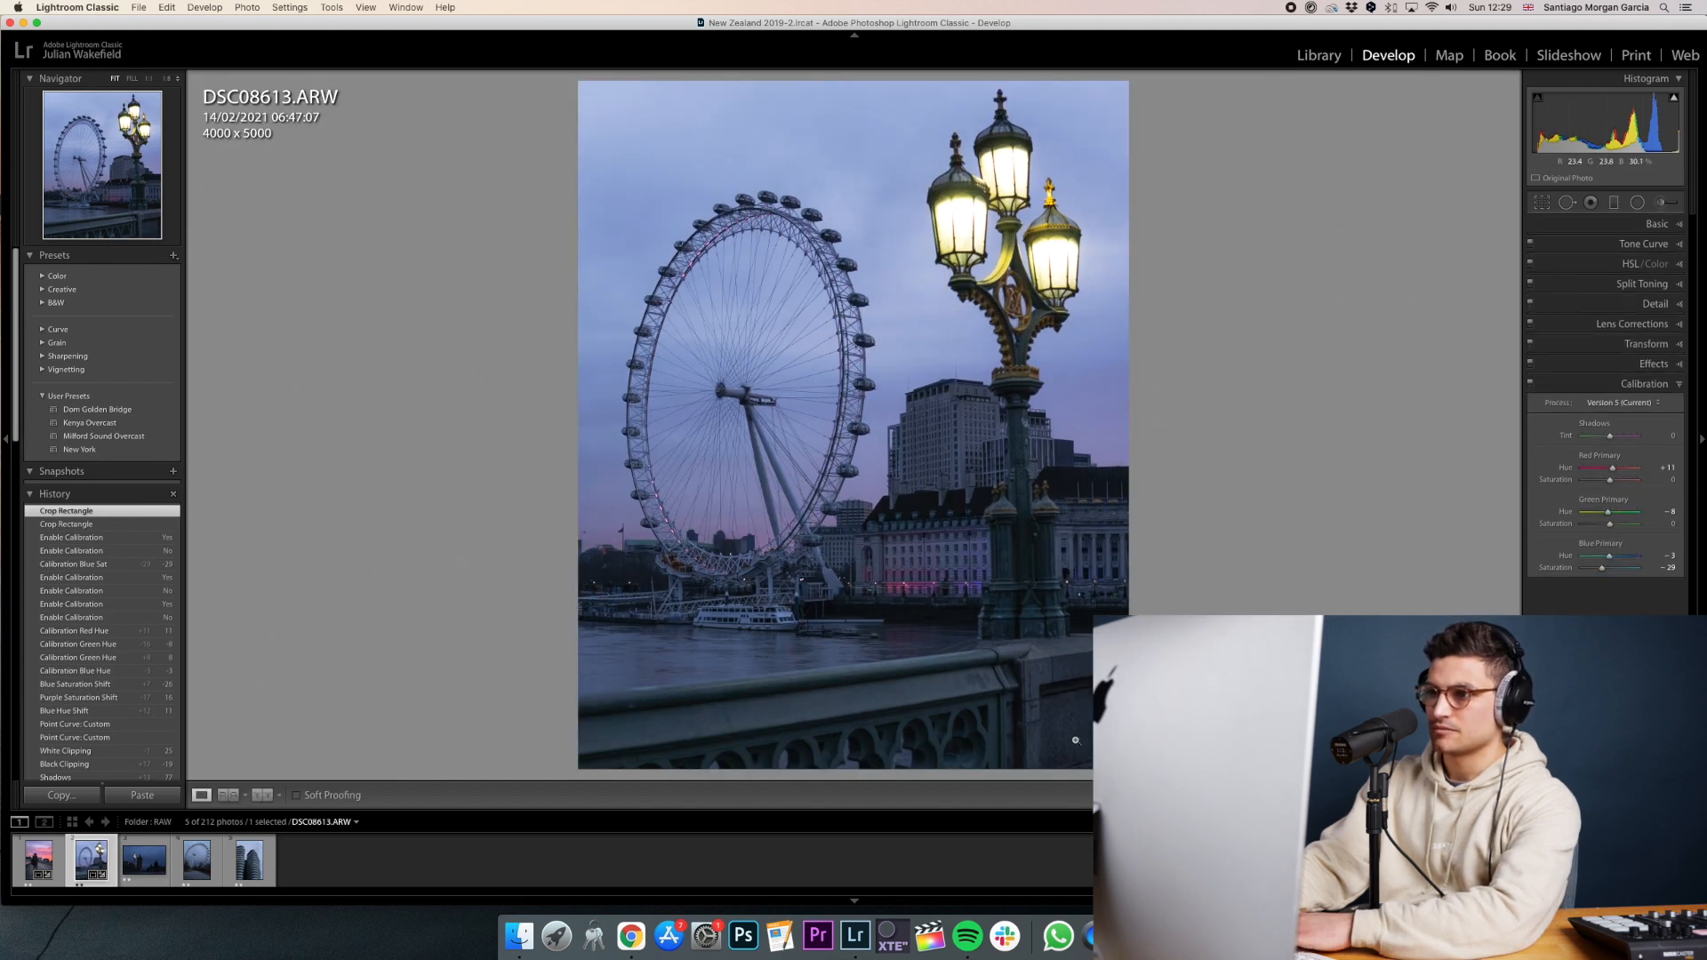
pyautogui.click(1542, 203)
pyautogui.moveTo(998, 654); pyautogui.dragTo(1002, 579)
pyautogui.press('Return')
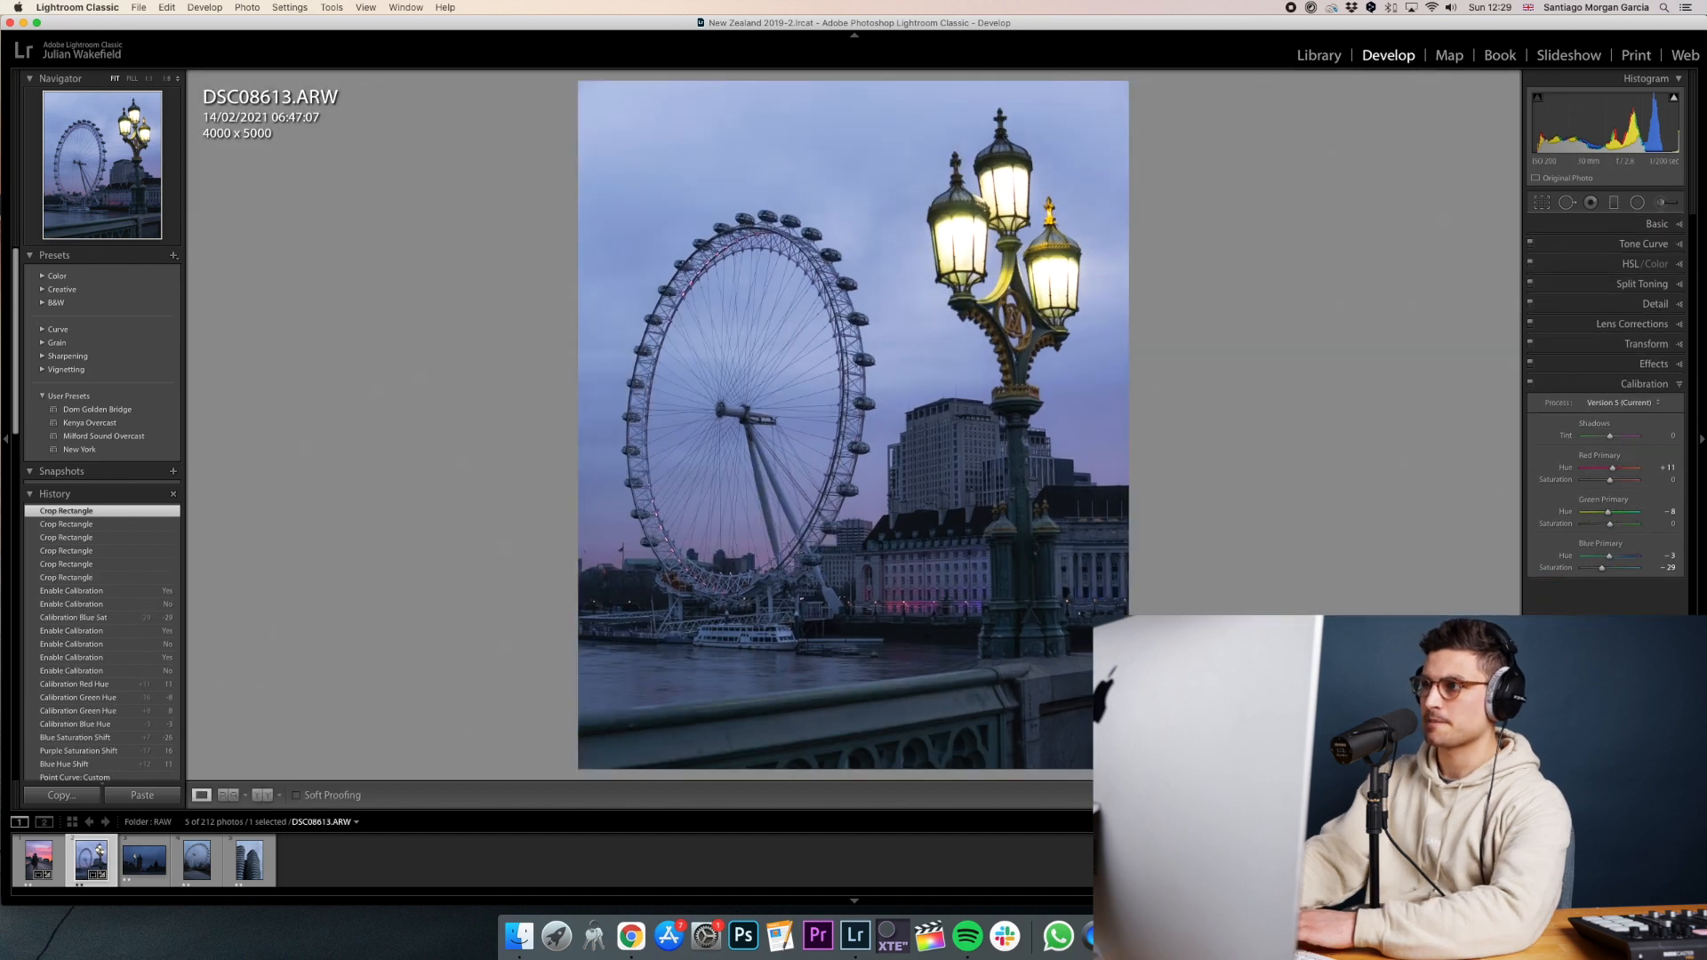
# Set the Purple hue to +8, the Purple saturation to −29 and the Blue saturation to −17, comparing with the unedited photo.
pyautogui.click(1644, 264)
pyautogui.moveTo(1620, 388); pyautogui.dragTo(1605, 388)
pyautogui.click(1580, 283)
pyautogui.moveTo(1601, 376); pyautogui.dragTo(1609, 380)
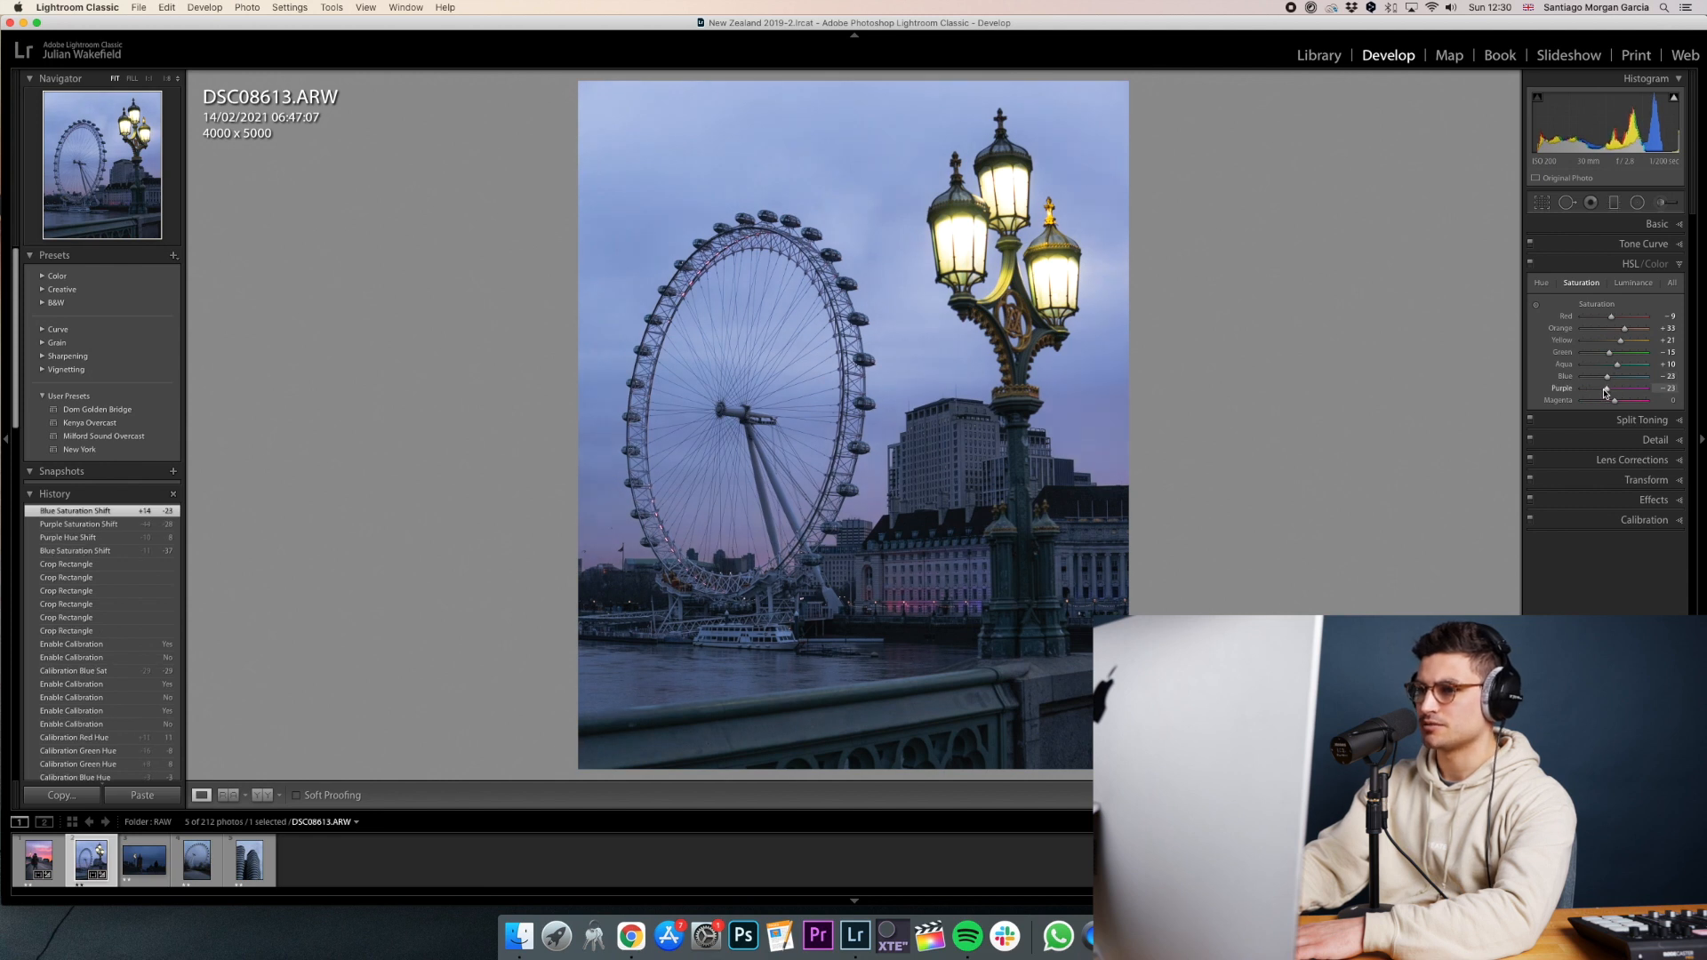
pyautogui.moveTo(1604, 389)
pyautogui.mouseDown()
pyautogui.moveTo(1661, 400)
pyautogui.moveTo(1605, 382)
pyautogui.mouseUp()
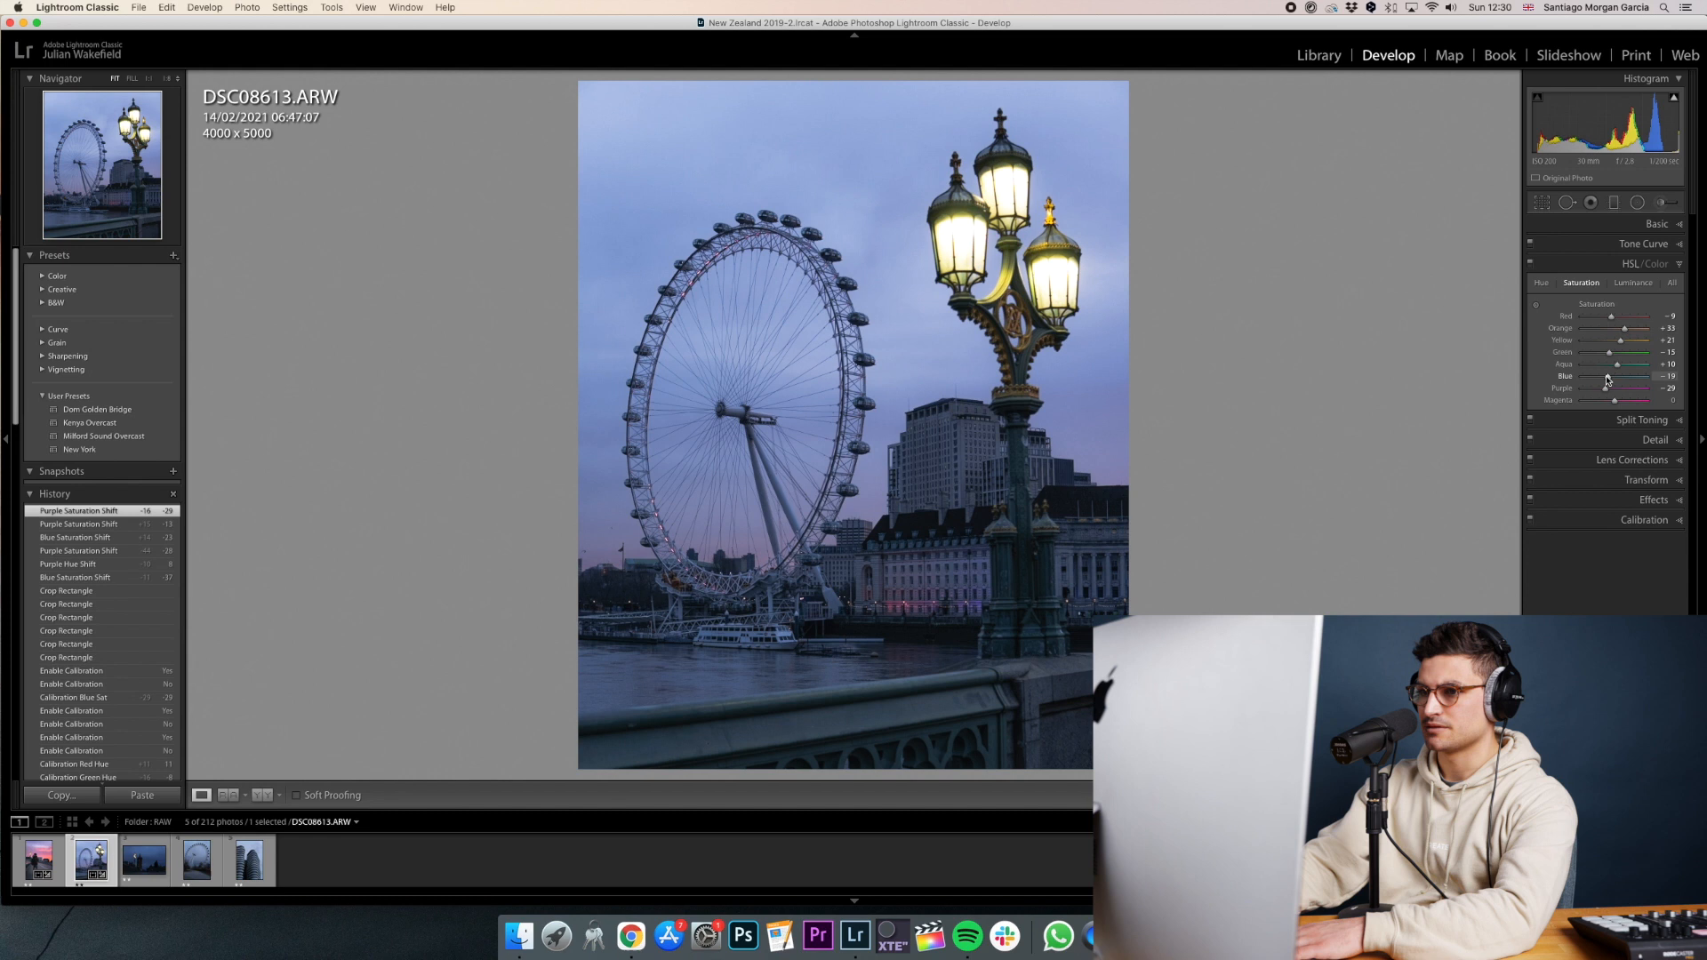
pyautogui.moveTo(1607, 379); pyautogui.dragTo(1607, 381)
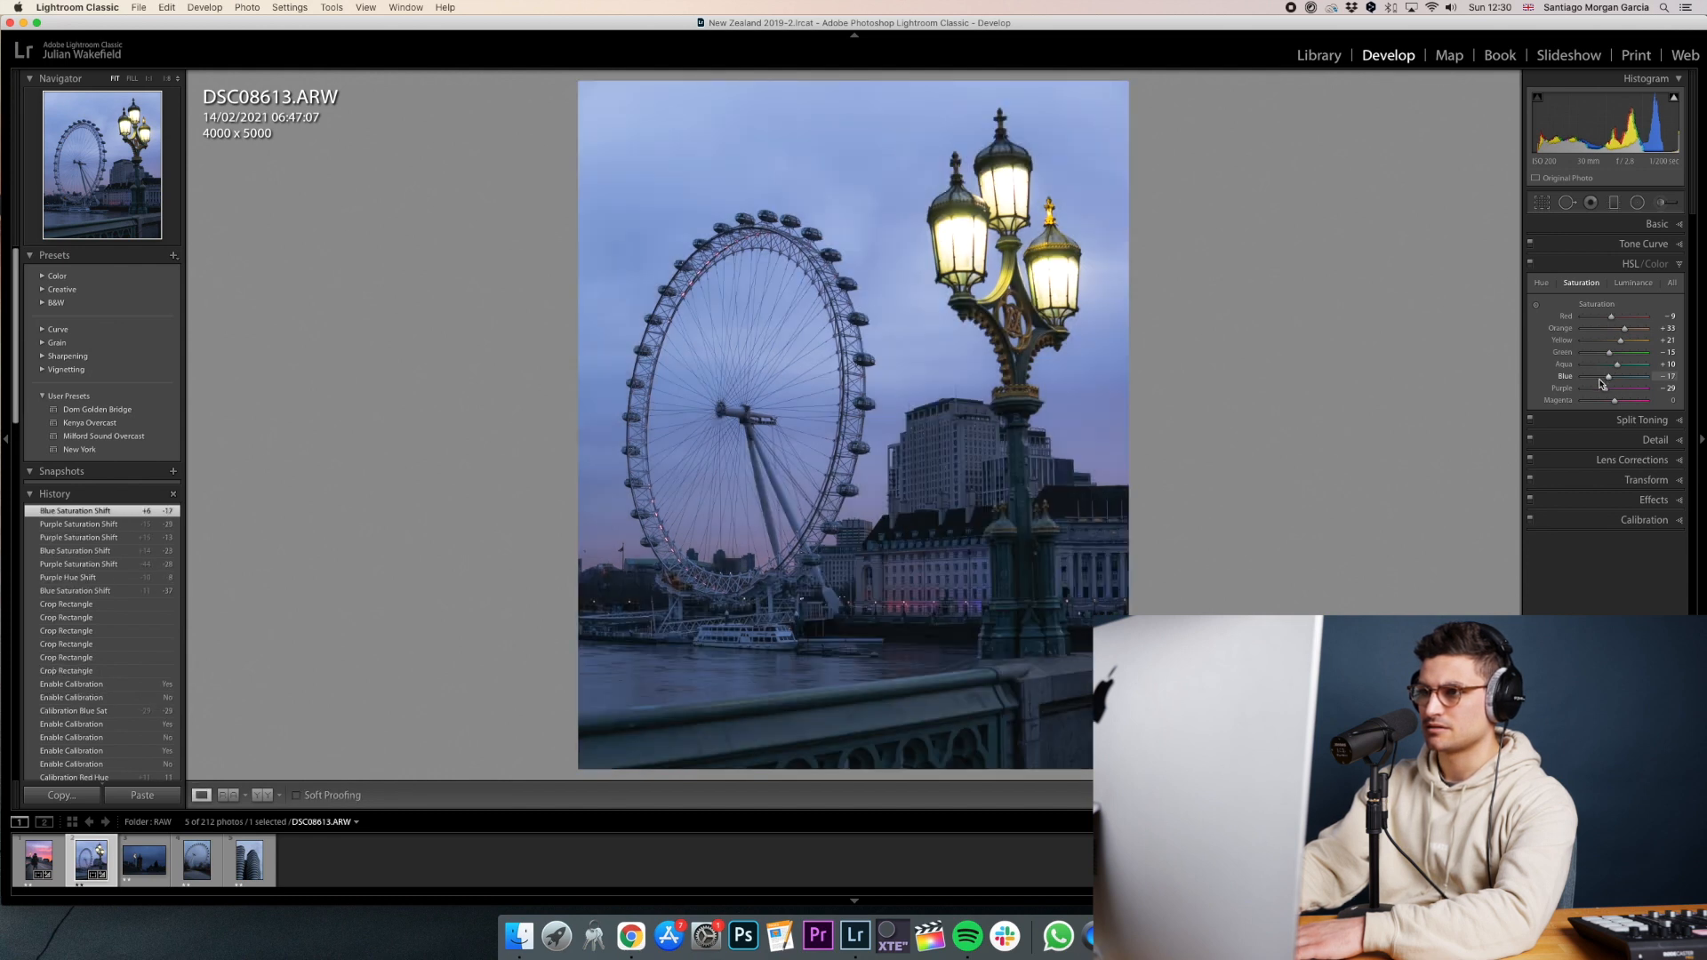
pyautogui.press('\\')
pyautogui.press('\\')
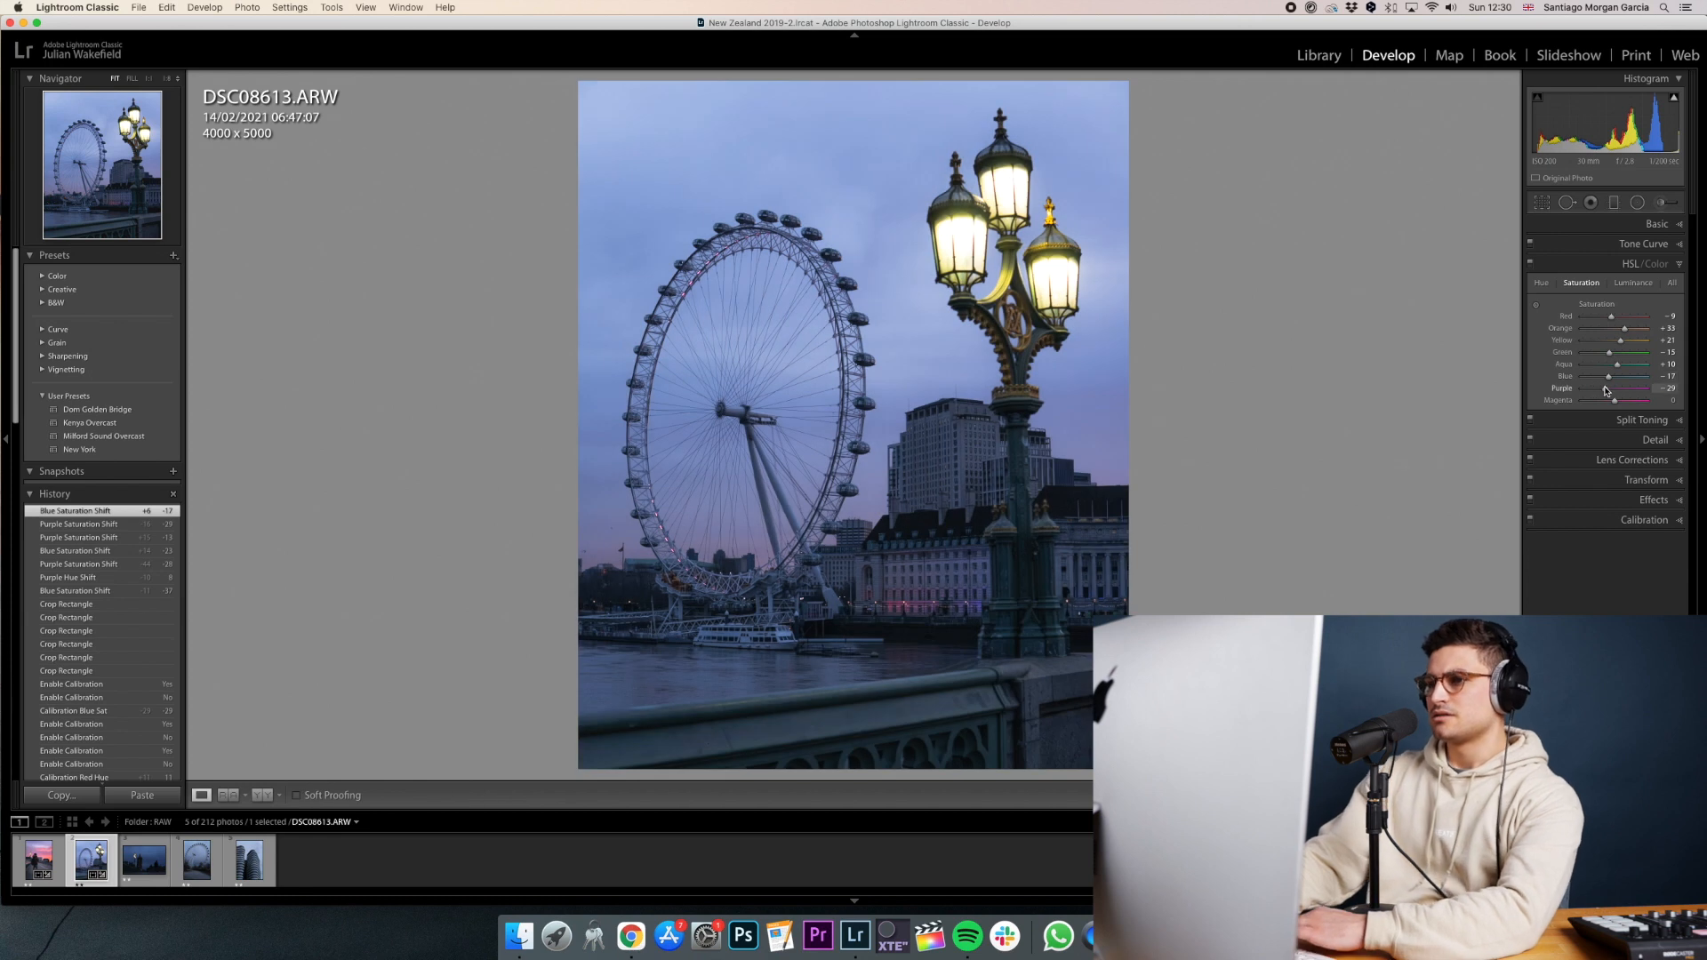
# Set the saturation of Aqua to +6, Green to −20 and Yellow to +52, and shift the Yellow hue to −80.
pyautogui.moveTo(1617, 365)
pyautogui.mouseDown()
pyautogui.moveTo(1642, 371)
pyautogui.moveTo(1570, 356)
pyautogui.moveTo(1628, 347)
pyautogui.mouseUp()
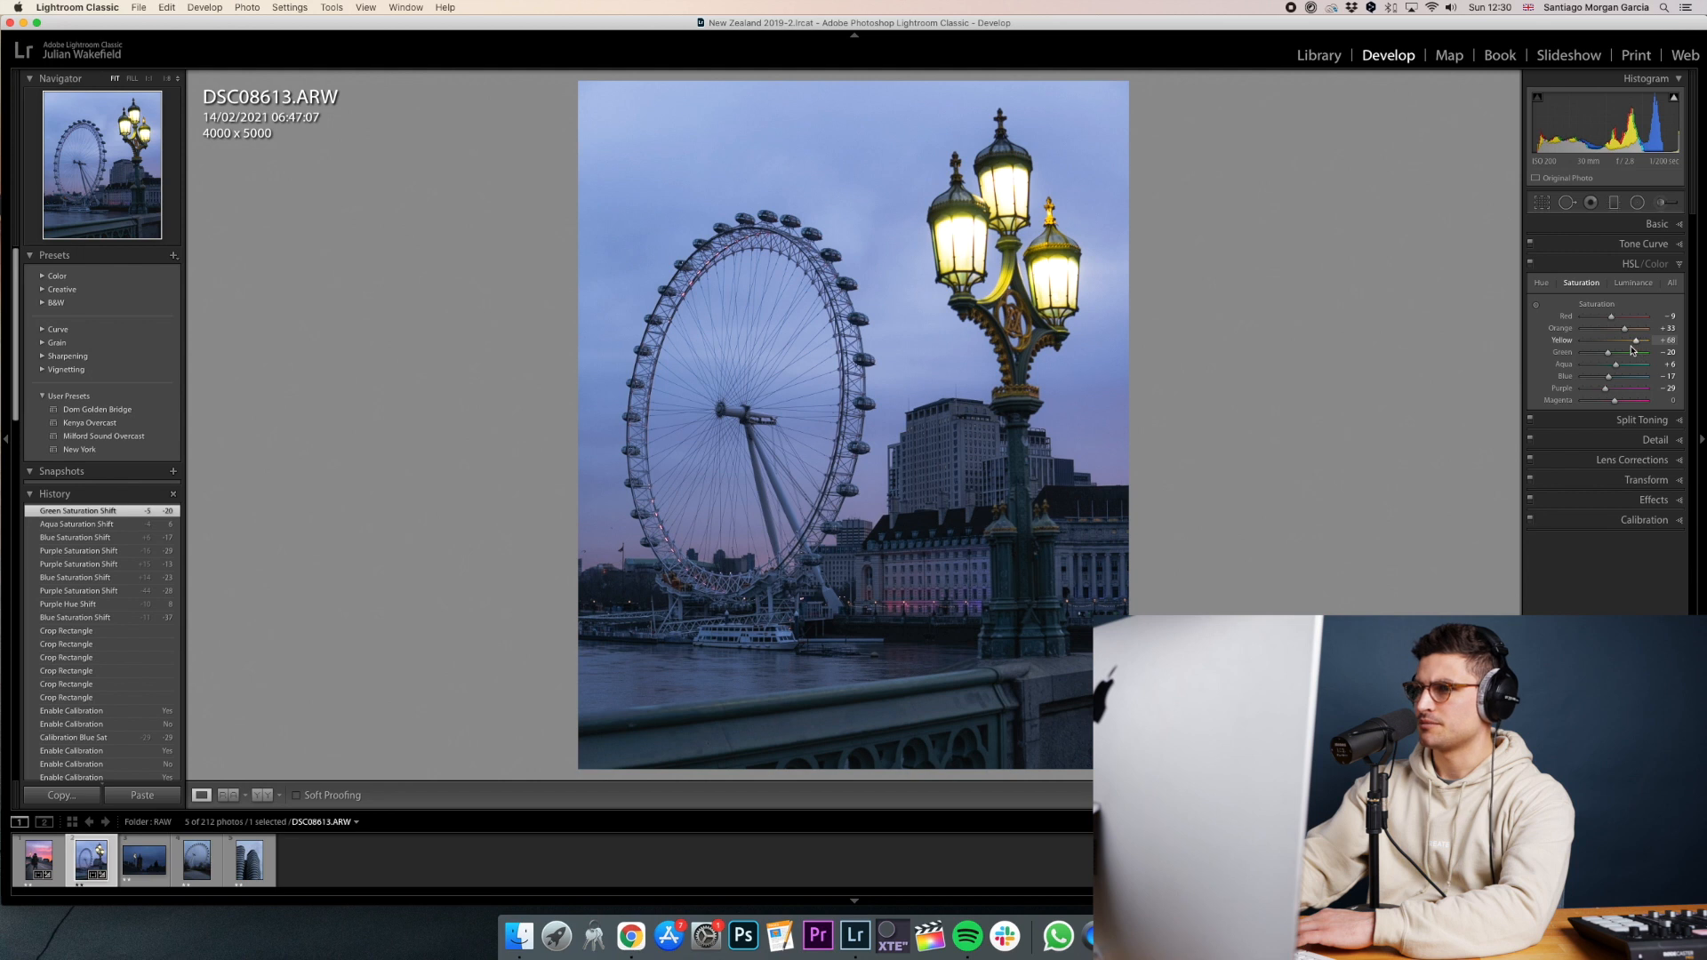
pyautogui.click(1541, 283)
pyautogui.moveTo(1615, 341)
pyautogui.mouseDown()
pyautogui.moveTo(1581, 343)
pyautogui.moveTo(1638, 349)
pyautogui.moveTo(1588, 343)
pyautogui.mouseUp()
# Compare the lamps and sky with the HSL colour adjustments switched off and on.
pyautogui.click(1530, 265)
pyautogui.click(1529, 265)
pyautogui.click(1530, 265)
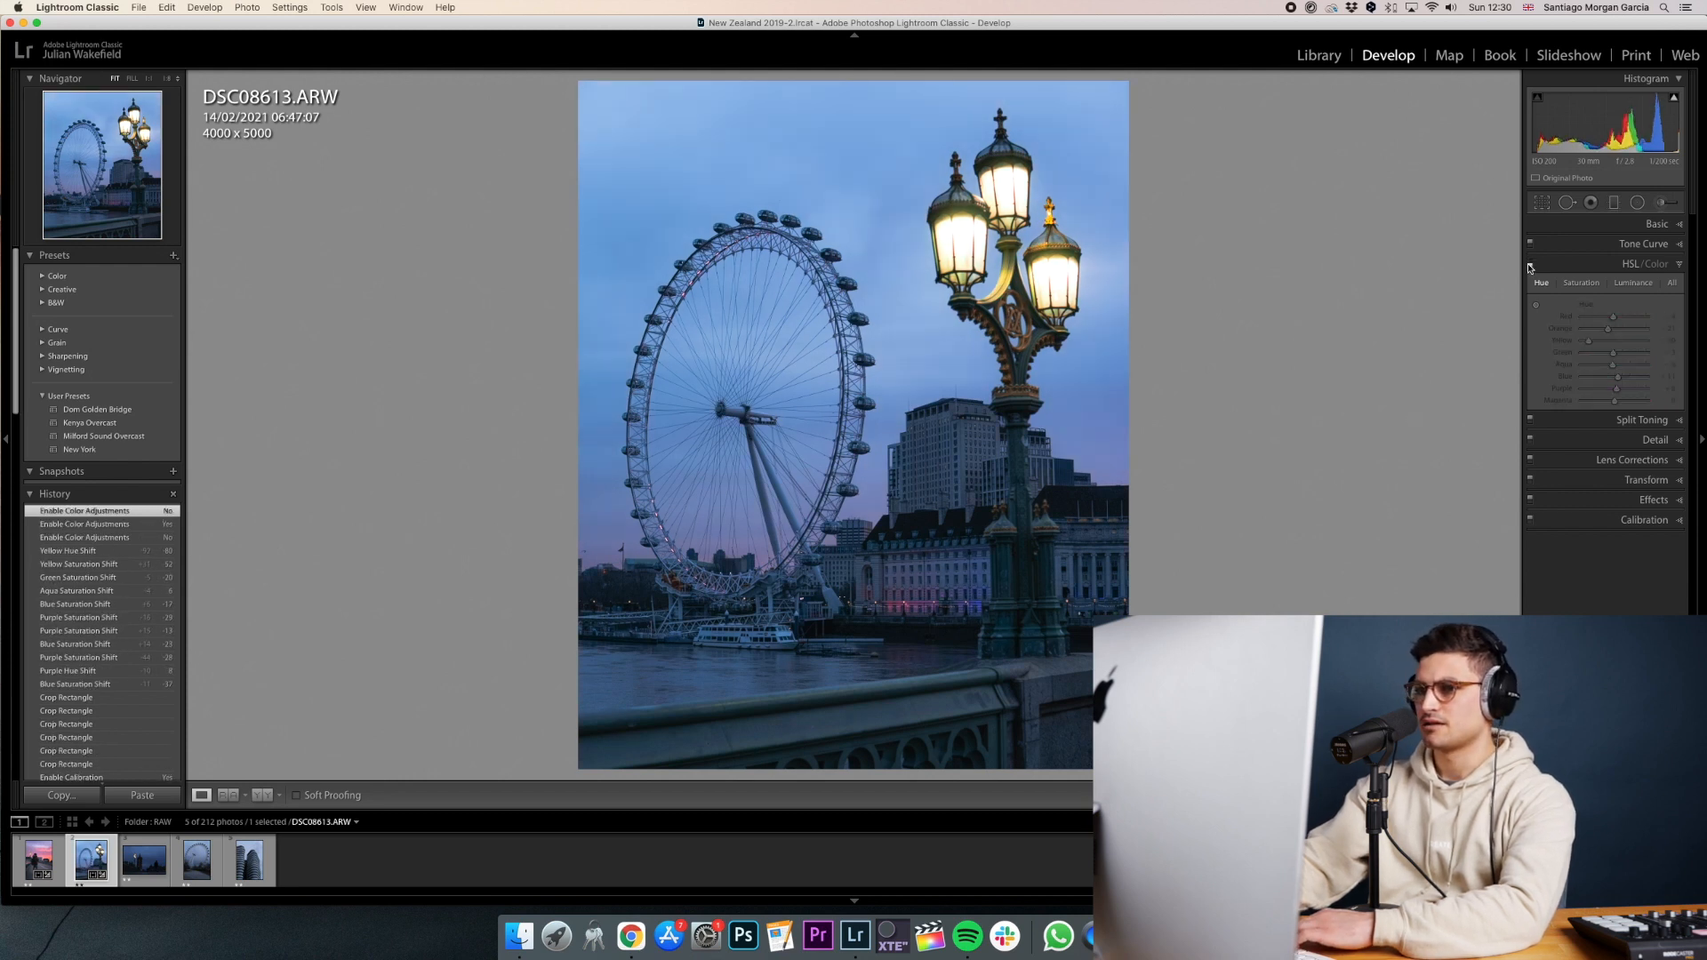
pyautogui.click(1530, 265)
pyautogui.click(1529, 265)
pyautogui.click(1530, 265)
pyautogui.click(1530, 265)
pyautogui.click(1530, 265)
pyautogui.click(1530, 265)
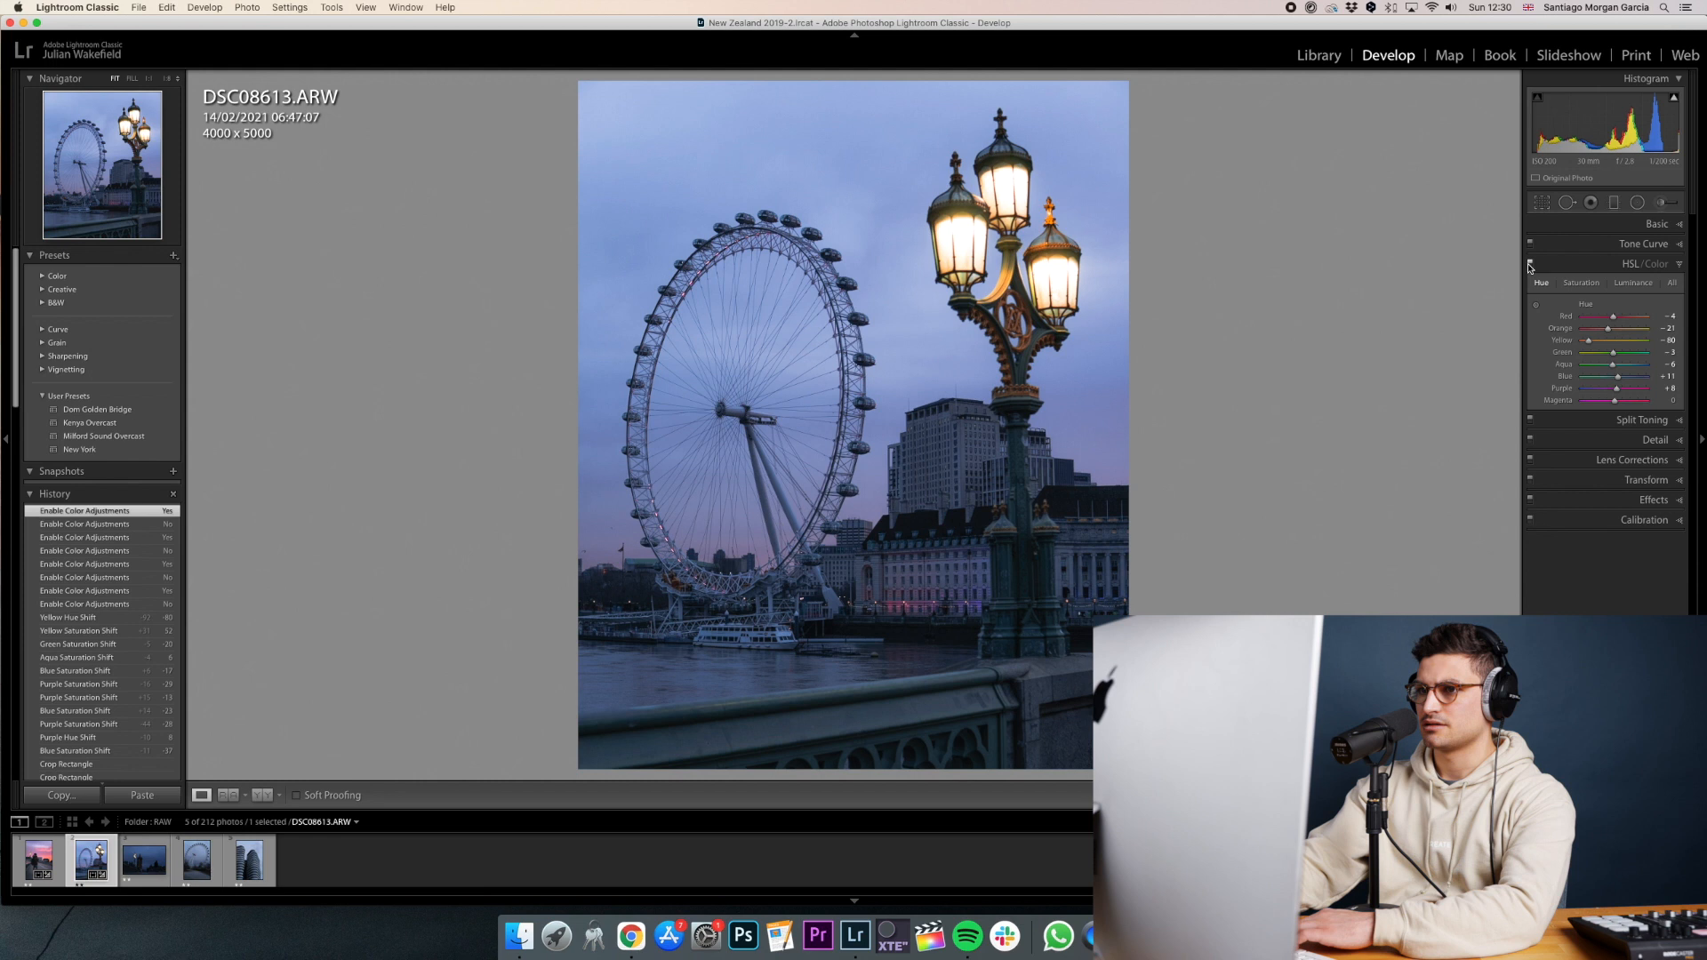
pyautogui.click(1530, 265)
pyautogui.click(1530, 265)
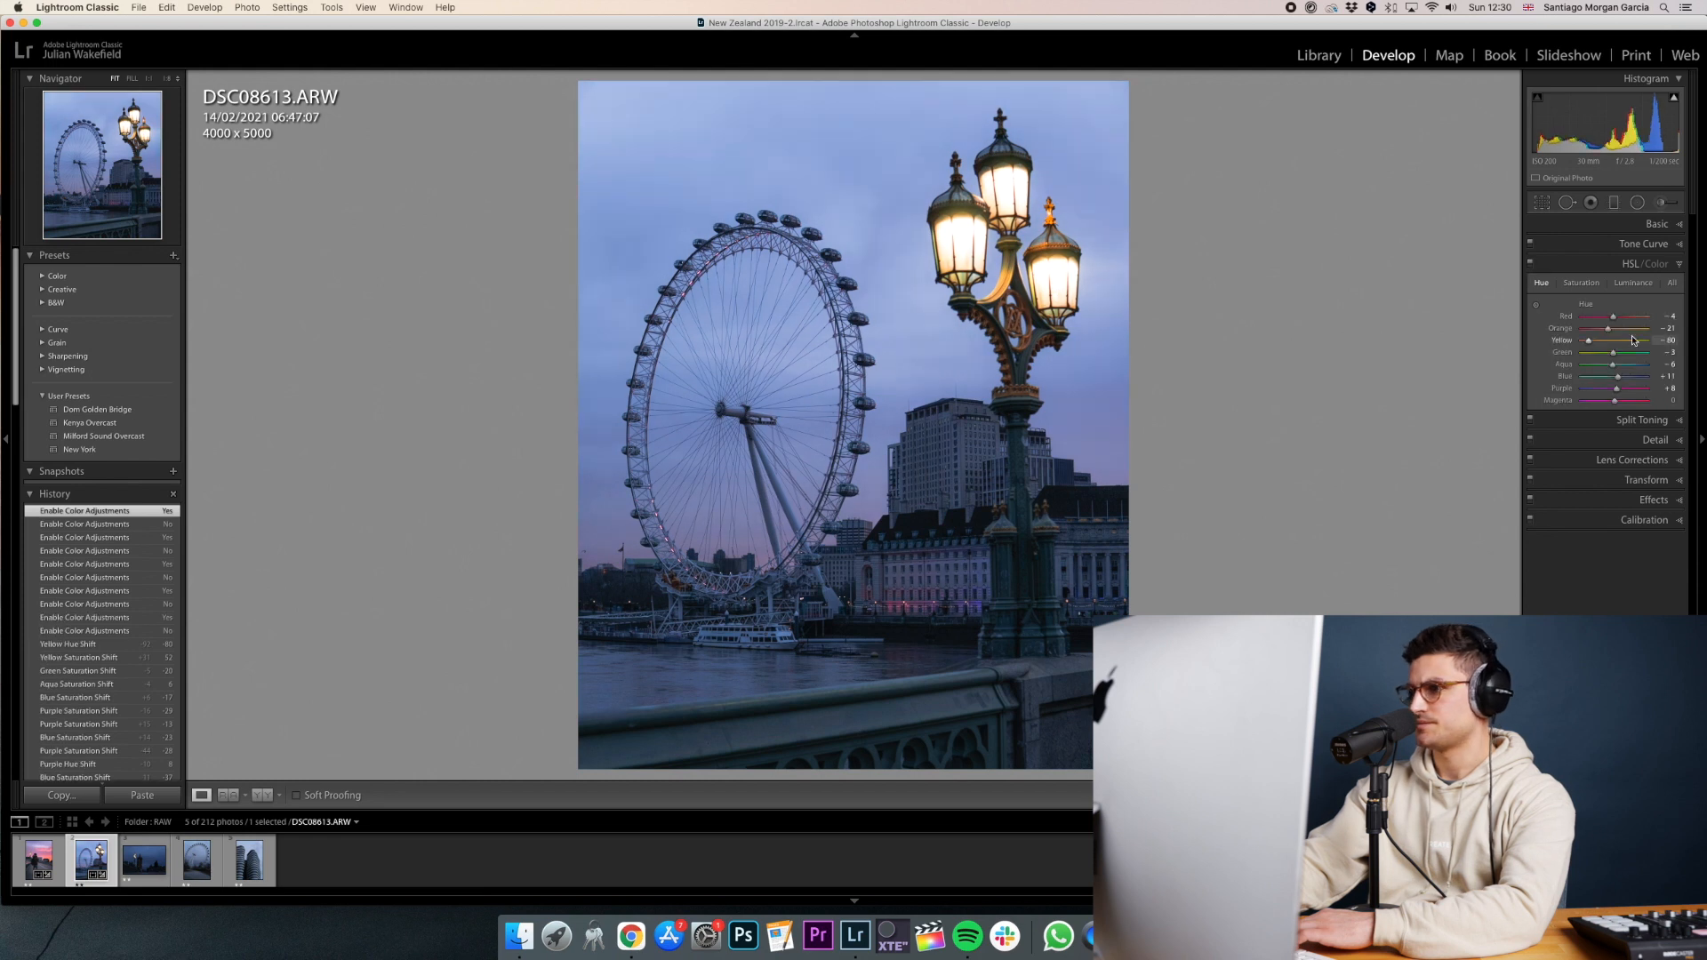
# Set the Orange saturation to +35, the Orange hue to −91 and the Red hue to −59, checking the HSL effect.
pyautogui.click(1581, 283)
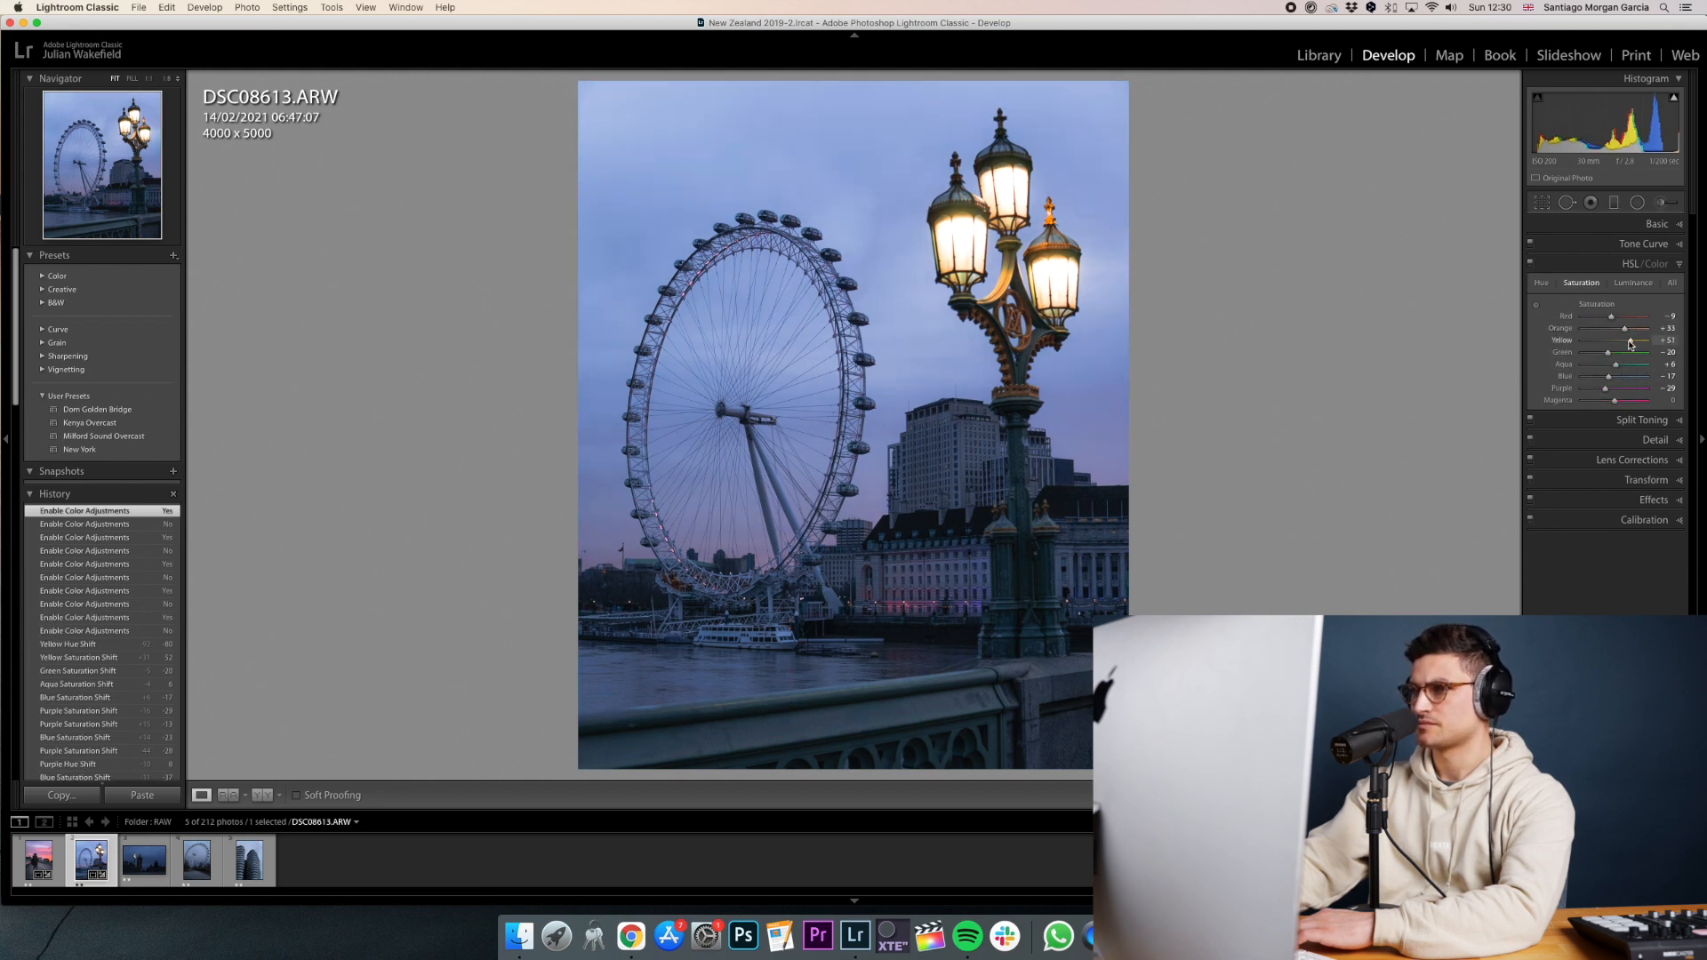
pyautogui.moveTo(1624, 329); pyautogui.dragTo(1625, 332)
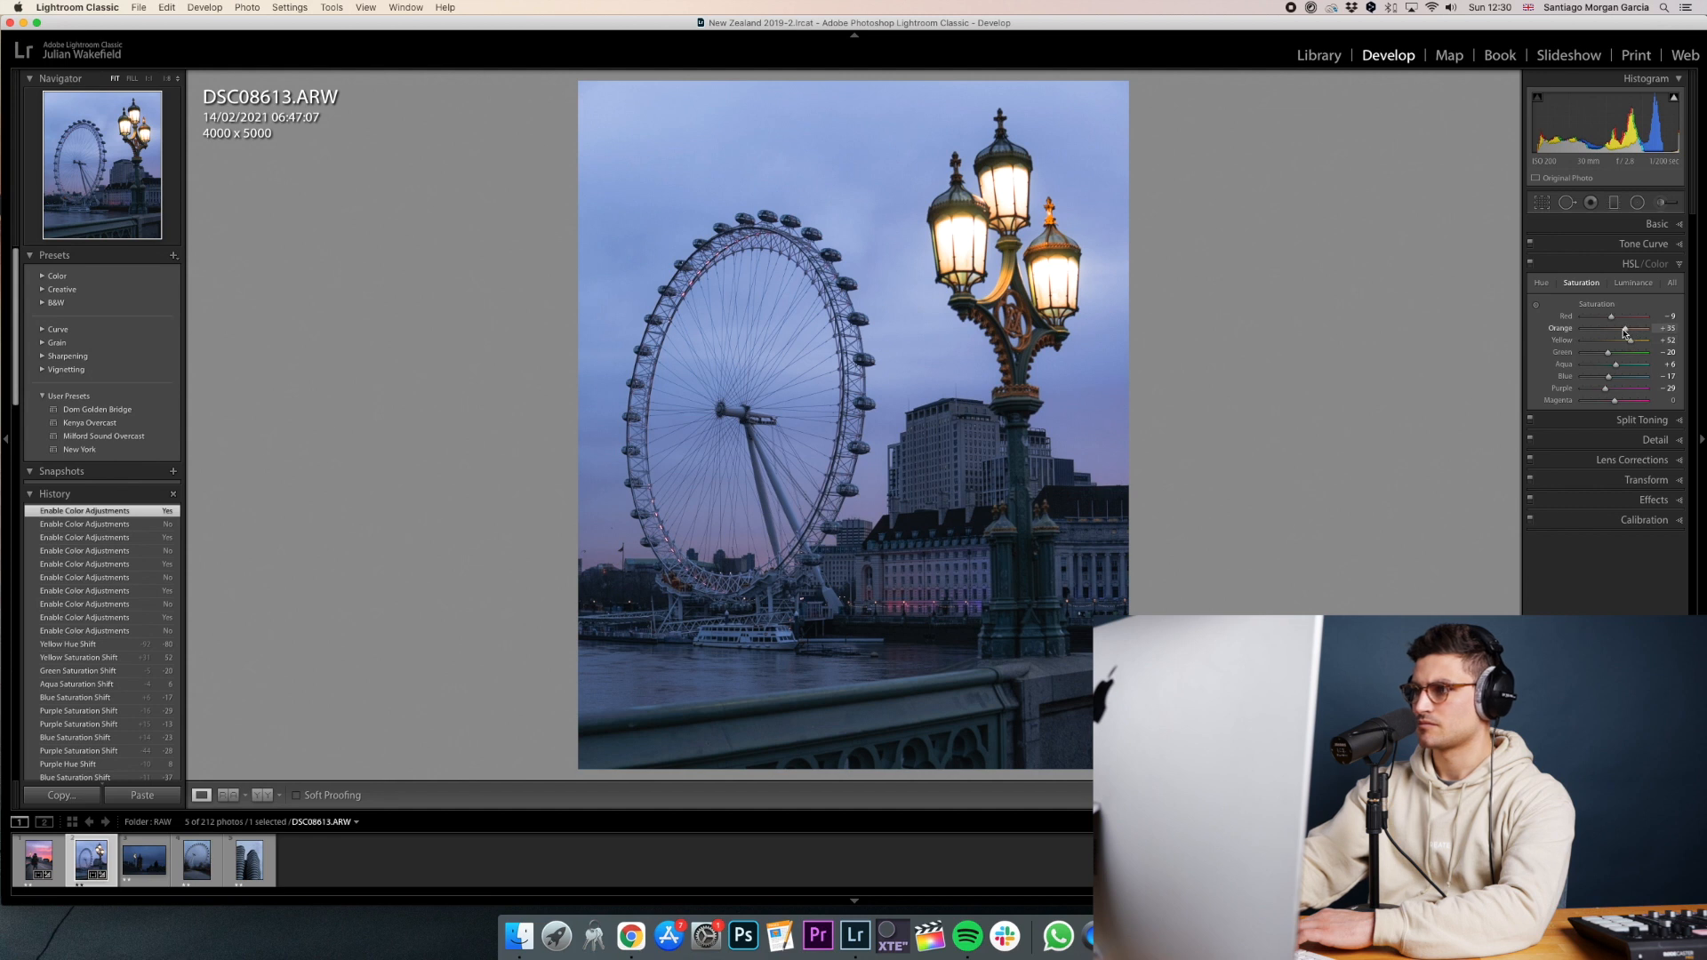
pyautogui.click(1541, 282)
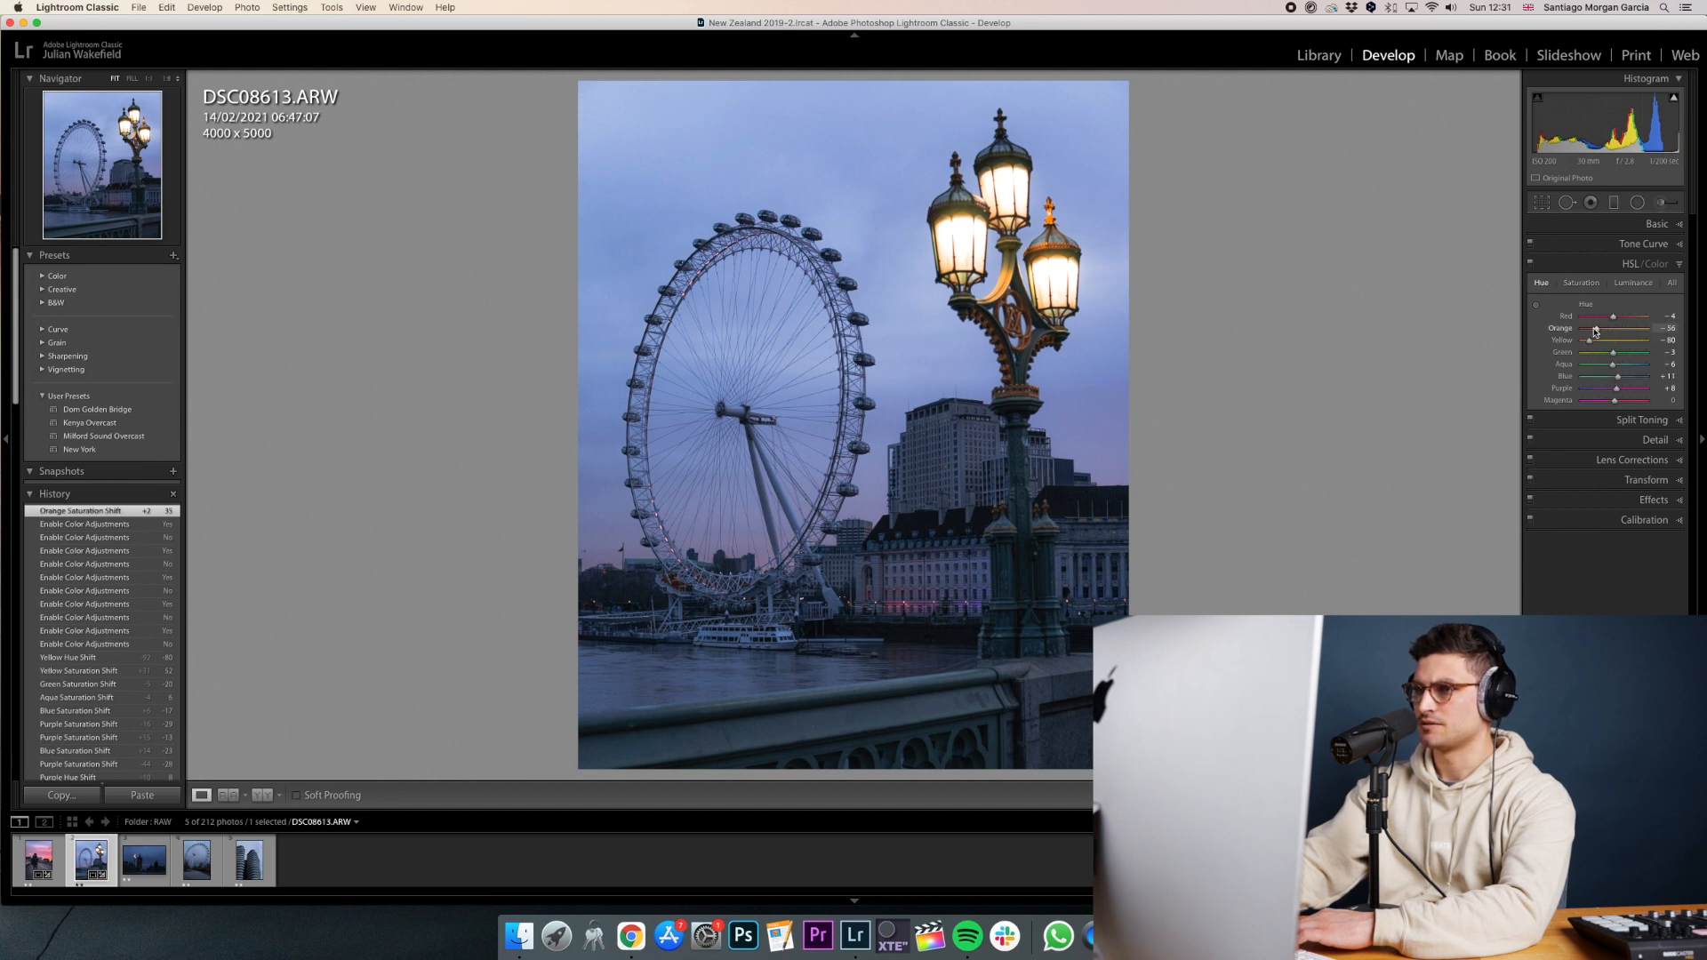
pyautogui.moveTo(1646, 329); pyautogui.dragTo(1637, 329)
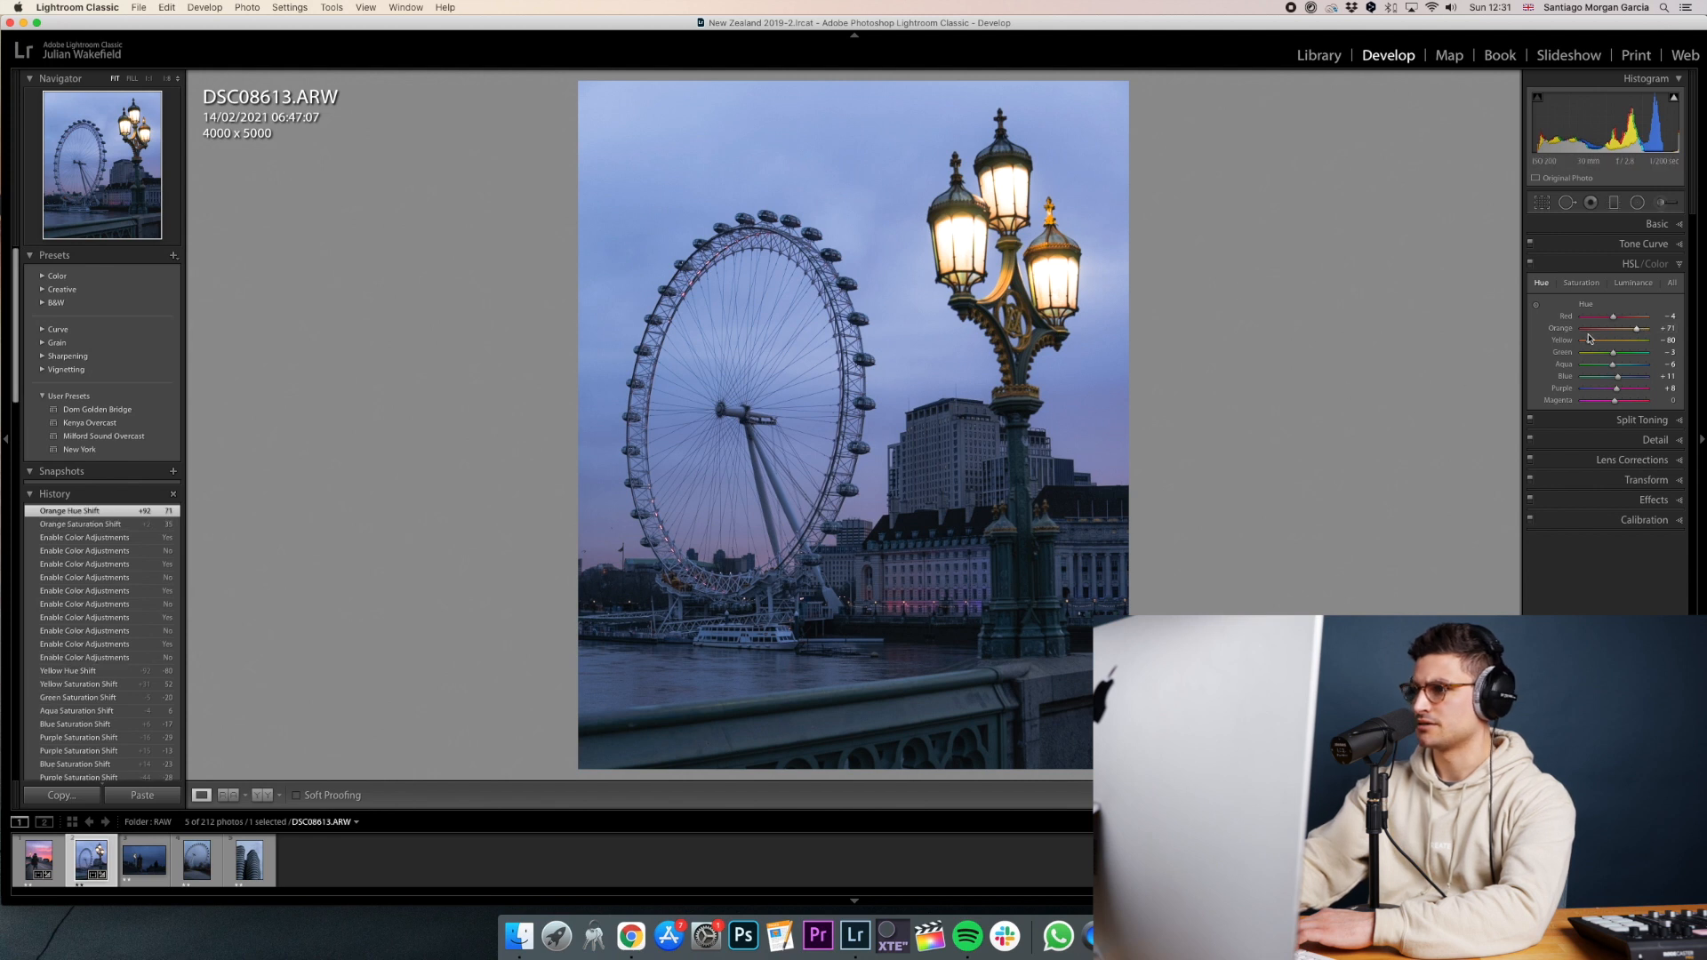
pyautogui.moveTo(1612, 332); pyautogui.dragTo(1587, 326)
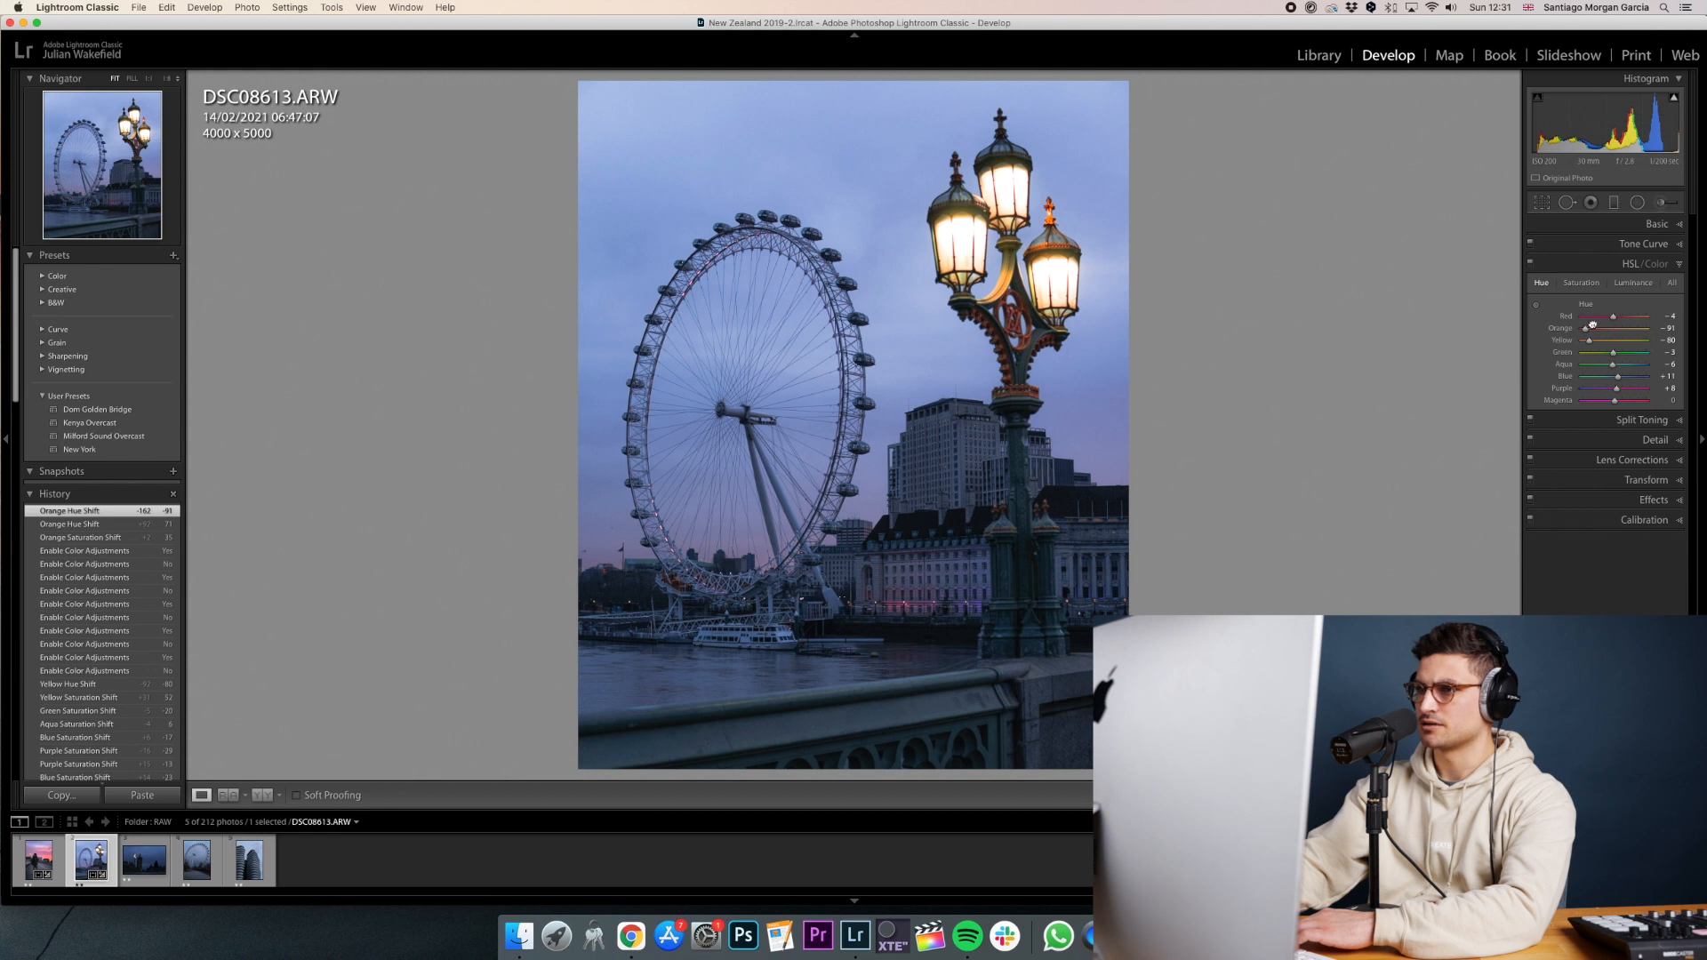
pyautogui.click(1531, 264)
pyautogui.click(1531, 264)
pyautogui.moveTo(1613, 317); pyautogui.dragTo(1595, 317)
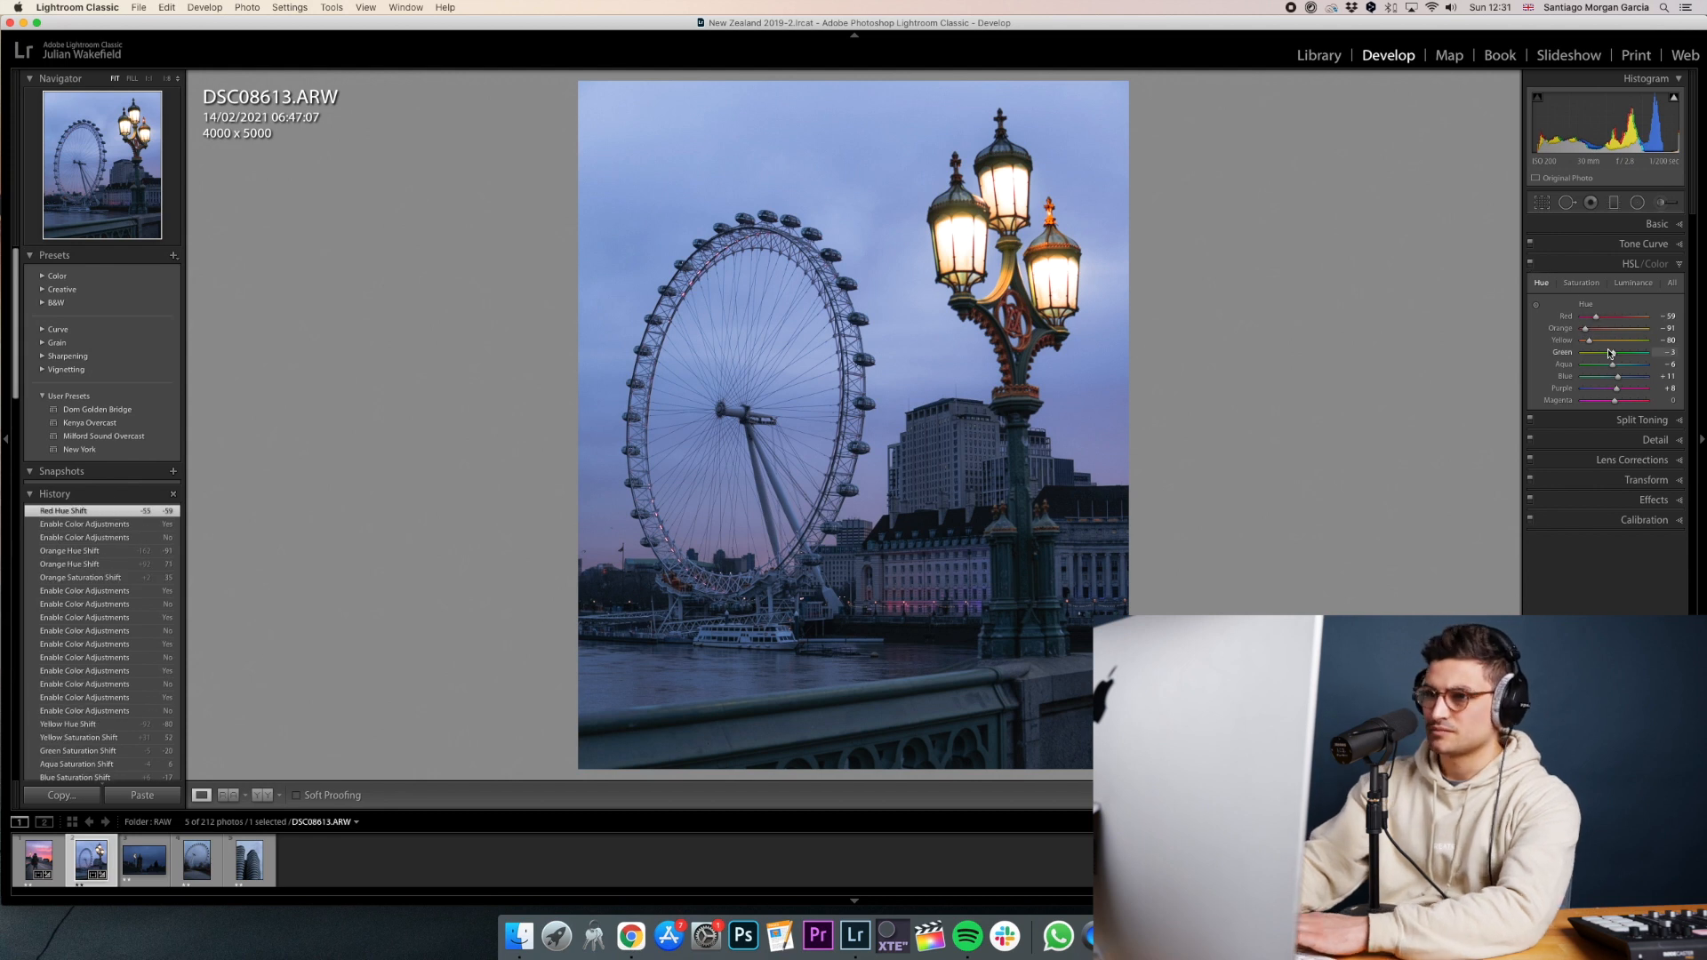
# Readjust the point curve, set the white balance Temp to 5,057 and shift the Tint slightly towards green.
pyautogui.press('super+2')
pyautogui.moveTo(1607, 345)
pyautogui.mouseDown()
pyautogui.moveTo(1634, 300)
pyautogui.moveTo(1599, 310)
pyautogui.moveTo(1609, 327)
pyautogui.mouseUp()
pyautogui.press('super+1')
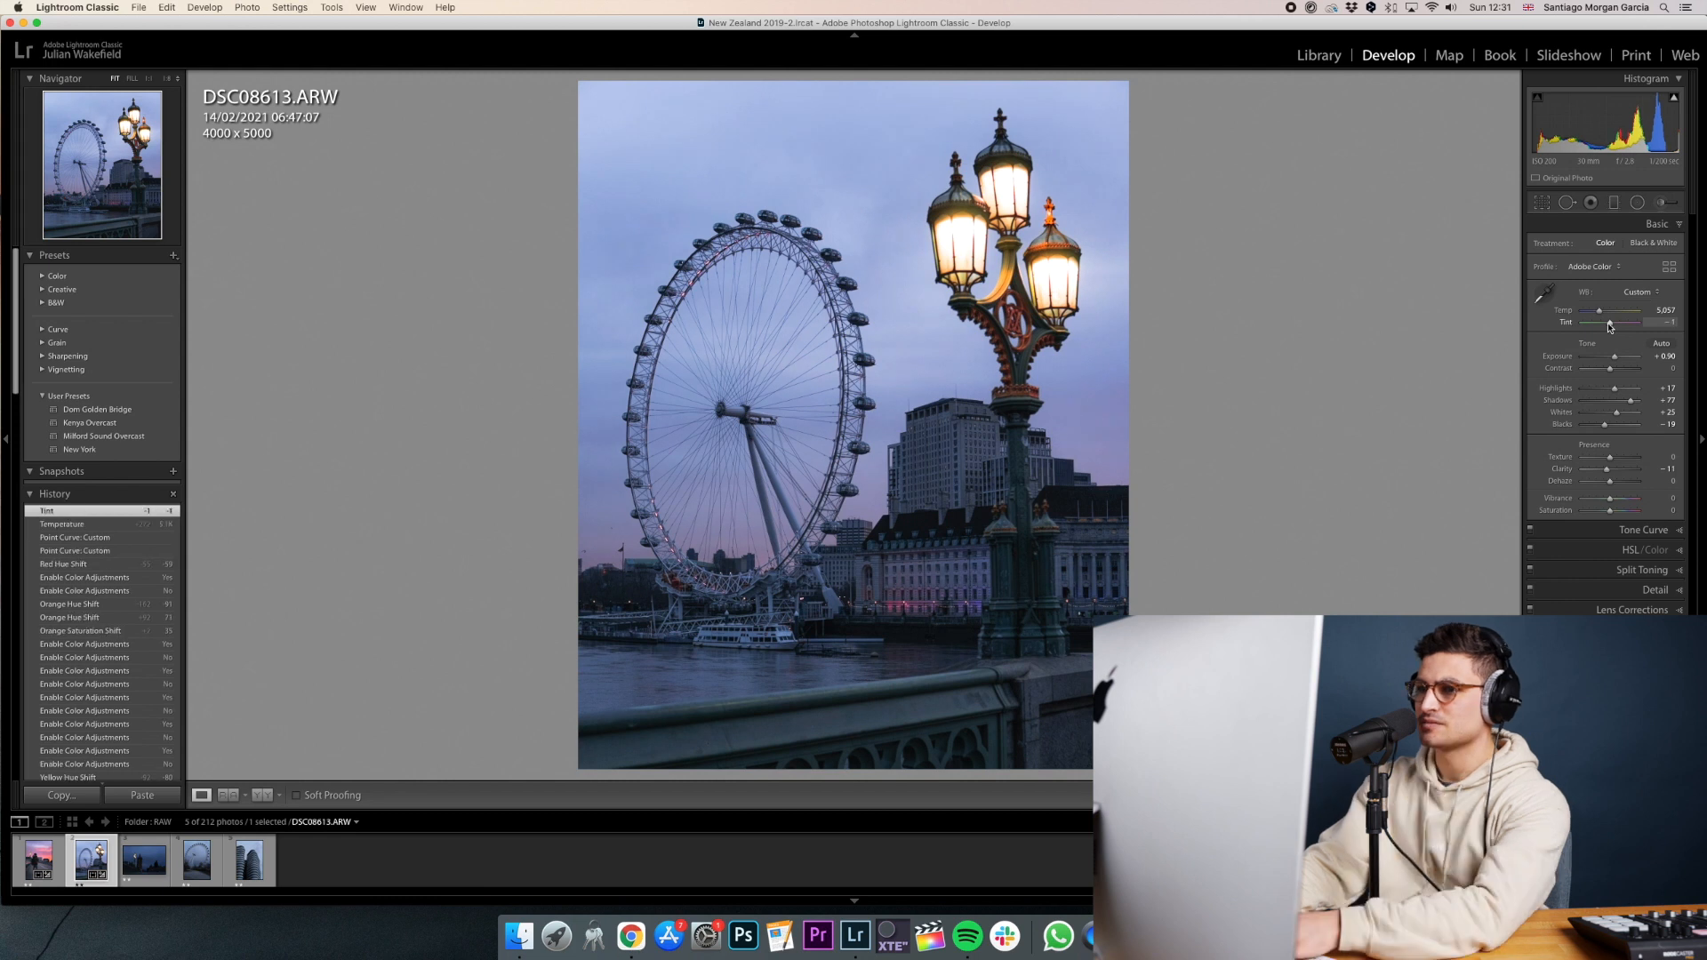
# Set the Highlights to −85, Shadows to +28, Whites to +60 and Blacks to +26.
pyautogui.moveTo(1616, 412)
pyautogui.mouseDown()
pyautogui.moveTo(1596, 388)
pyautogui.moveTo(1628, 413)
pyautogui.moveTo(1617, 425)
pyautogui.mouseUp()
pyautogui.moveTo(1629, 401); pyautogui.dragTo(1623, 406)
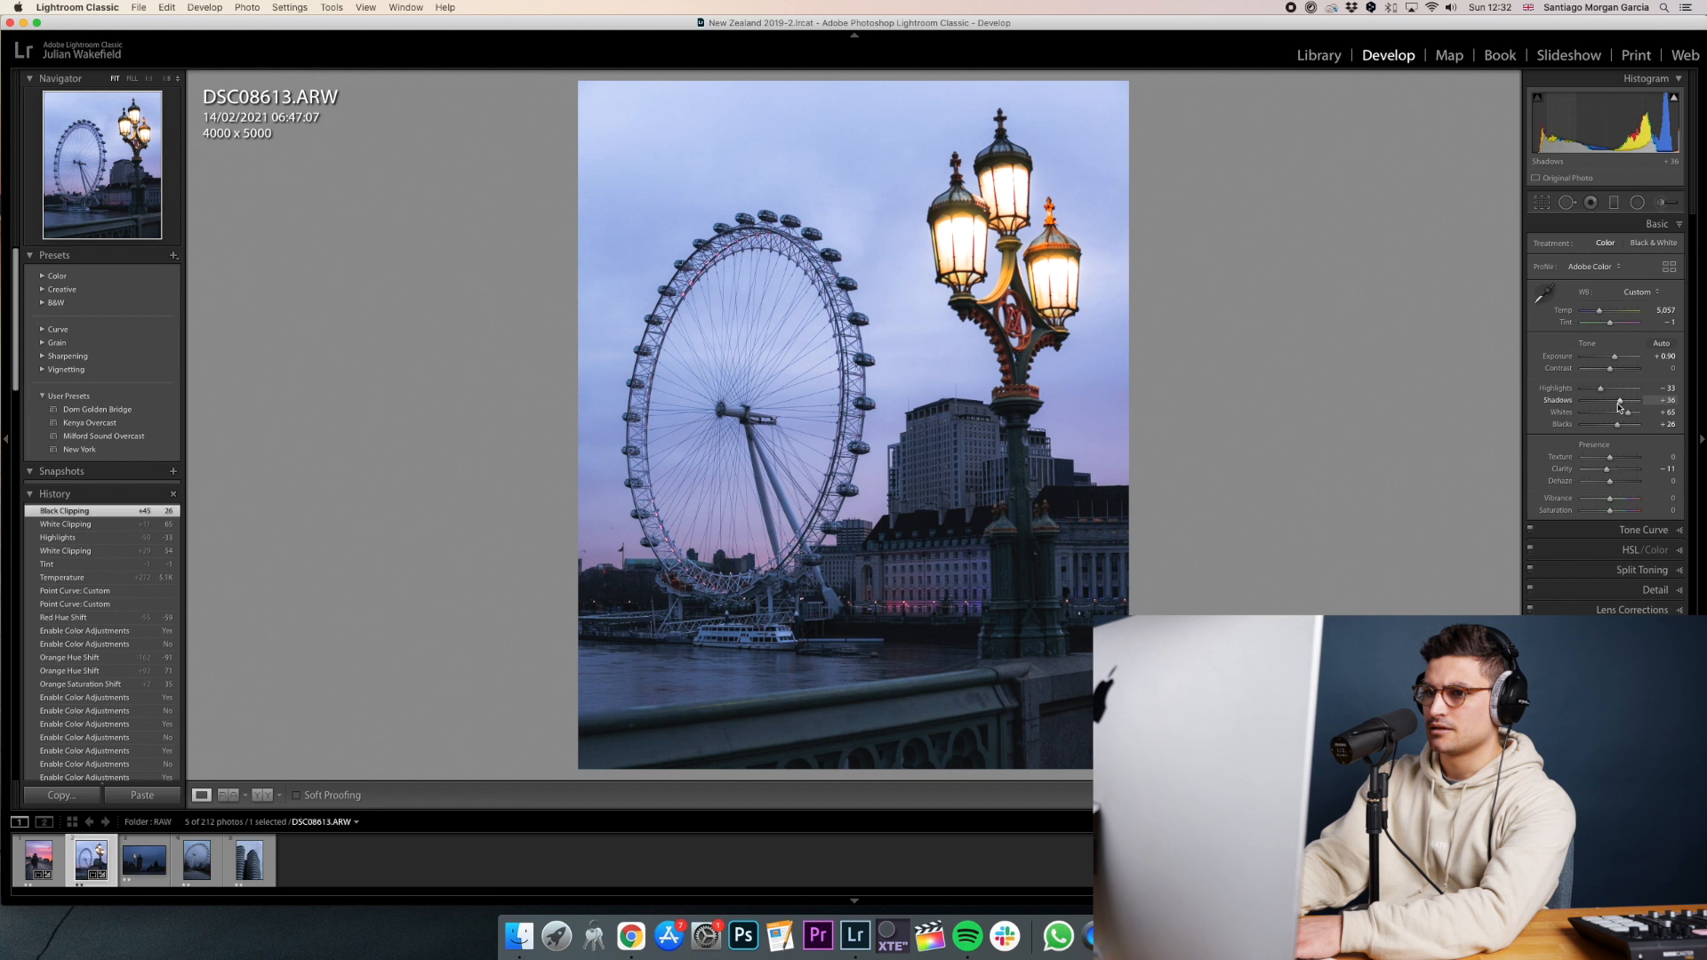
pyautogui.moveTo(1617, 406); pyautogui.dragTo(1587, 391)
# Compare the edited photo with its original state and set the Shadows and Whites to +59.
pyautogui.press('\\')
pyautogui.press('\\')
pyautogui.press('\\')
pyautogui.press('\\')
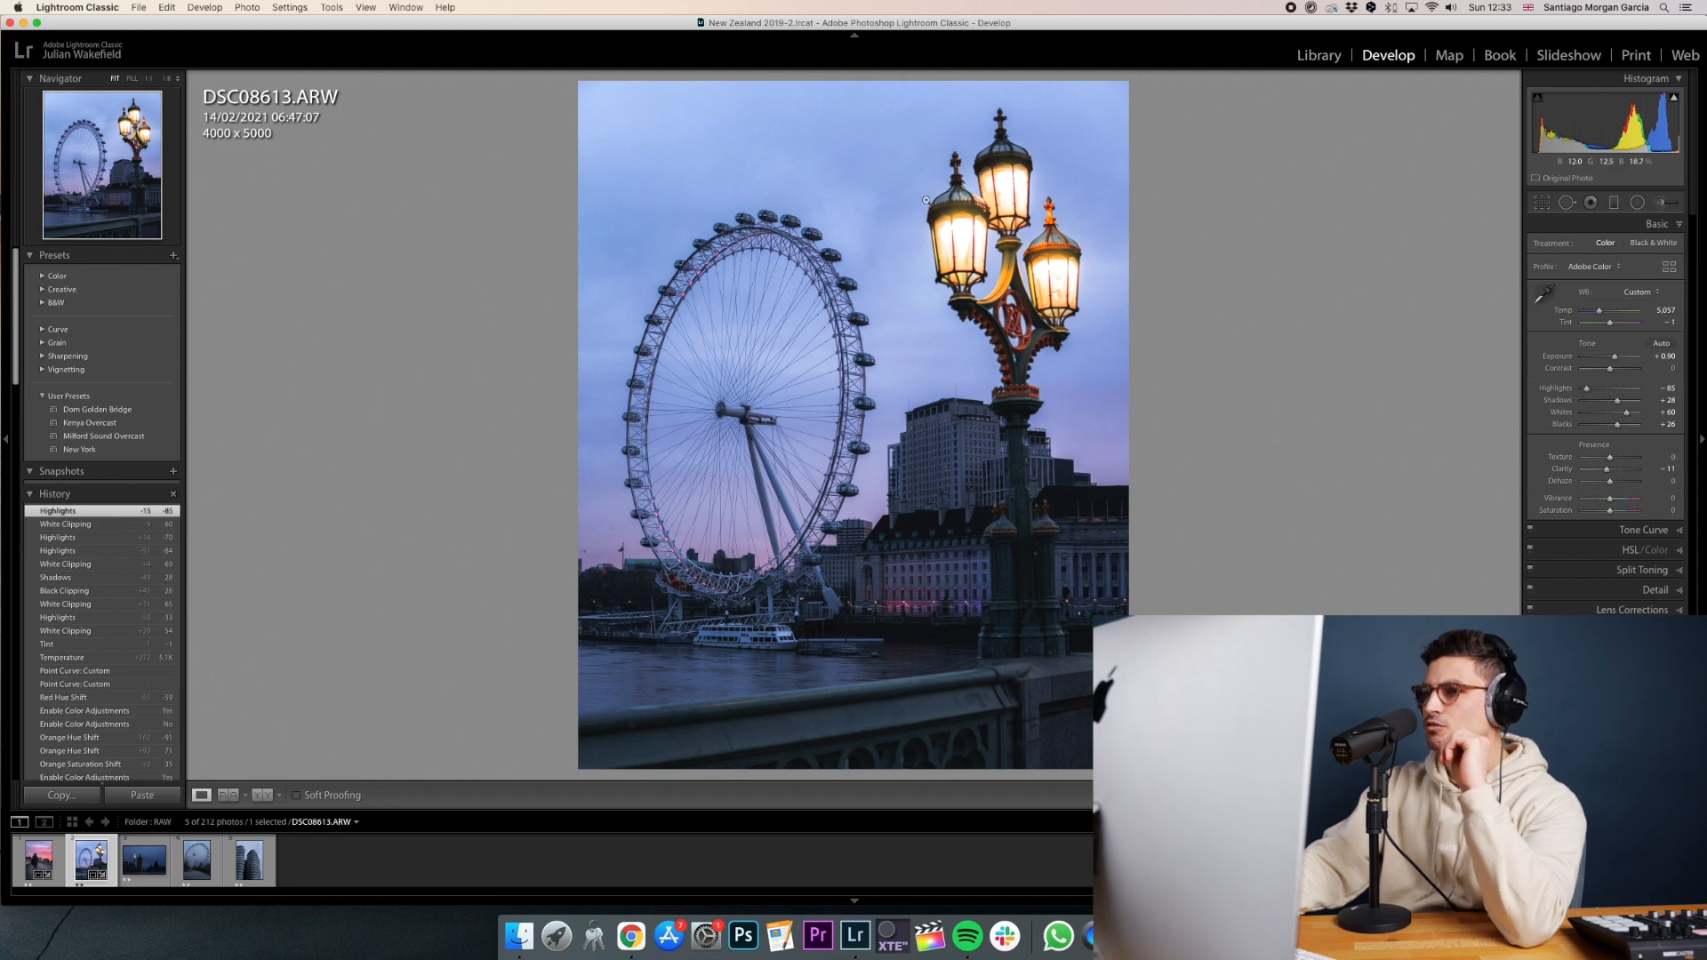
pyautogui.press('\\')
pyautogui.press('\\')
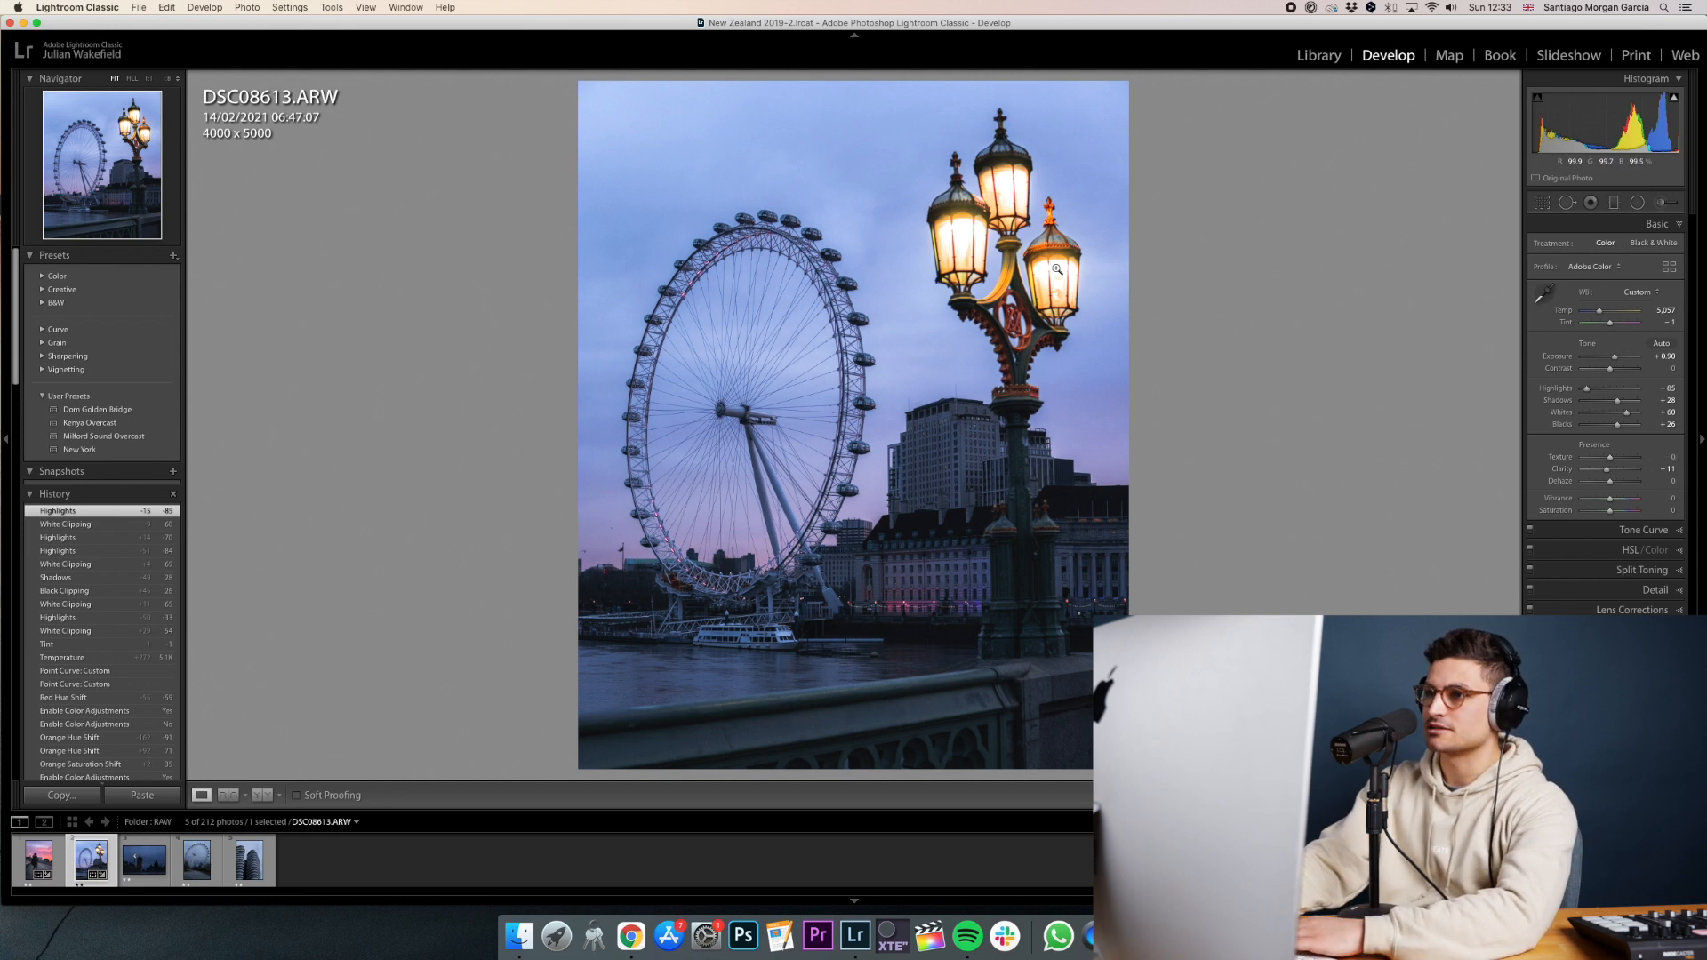
pyautogui.press('\\')
pyautogui.press('\\')
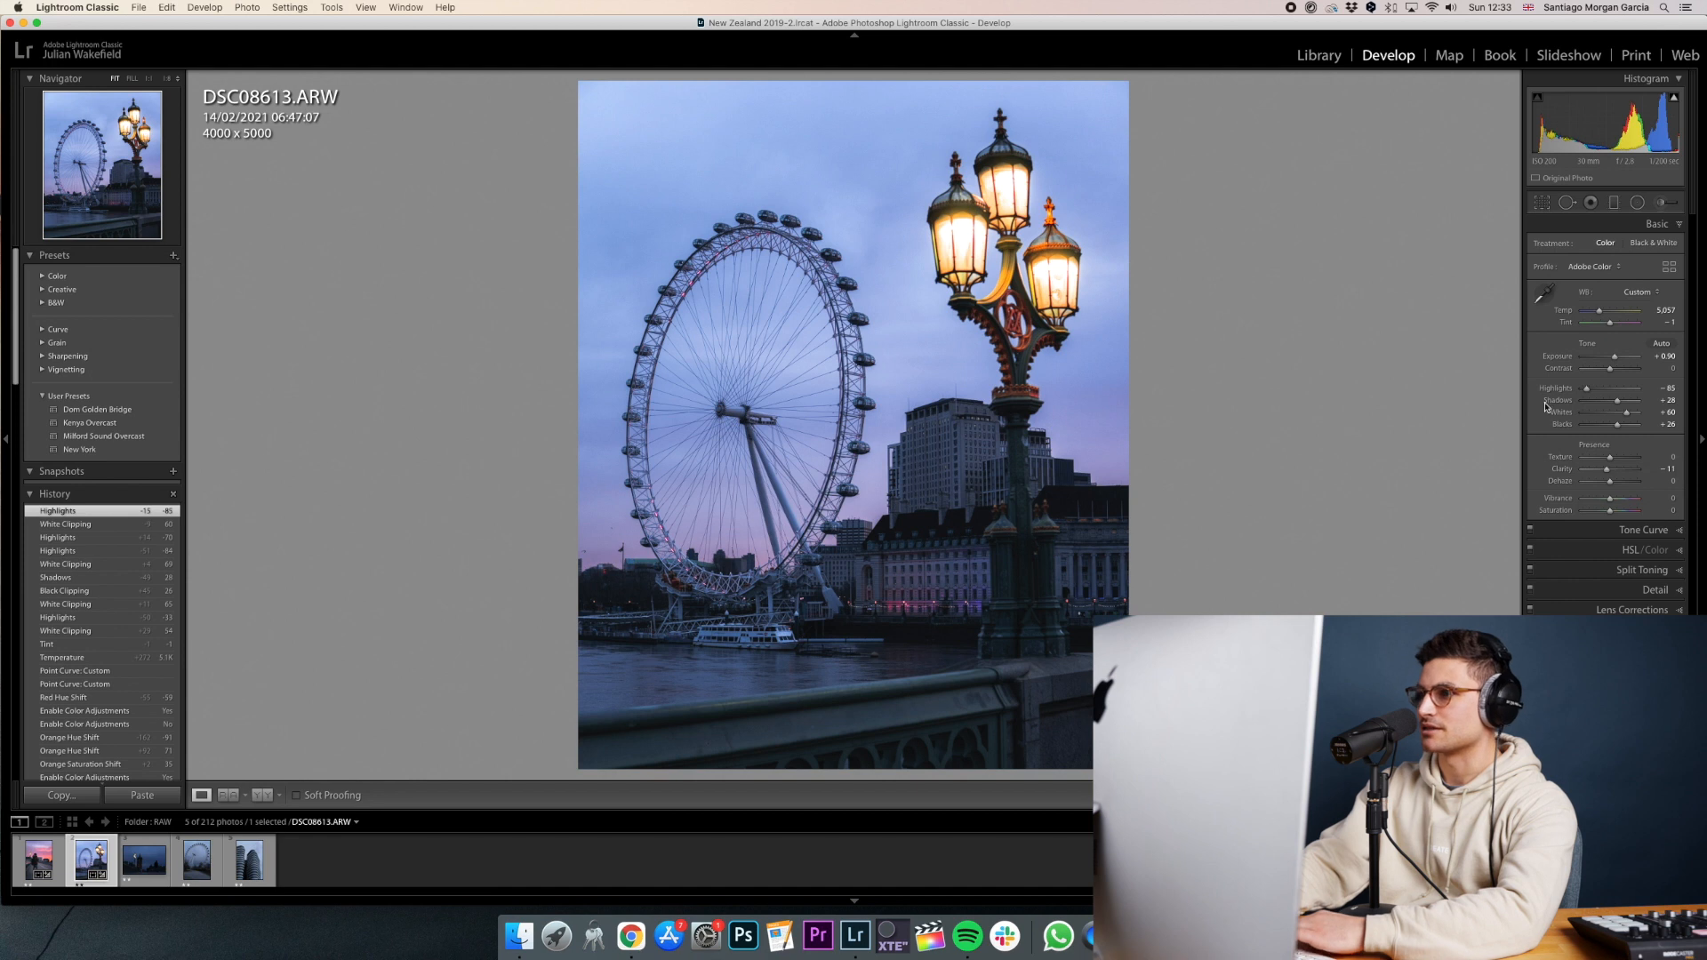
pyautogui.moveTo(1625, 412); pyautogui.dragTo(1625, 400)
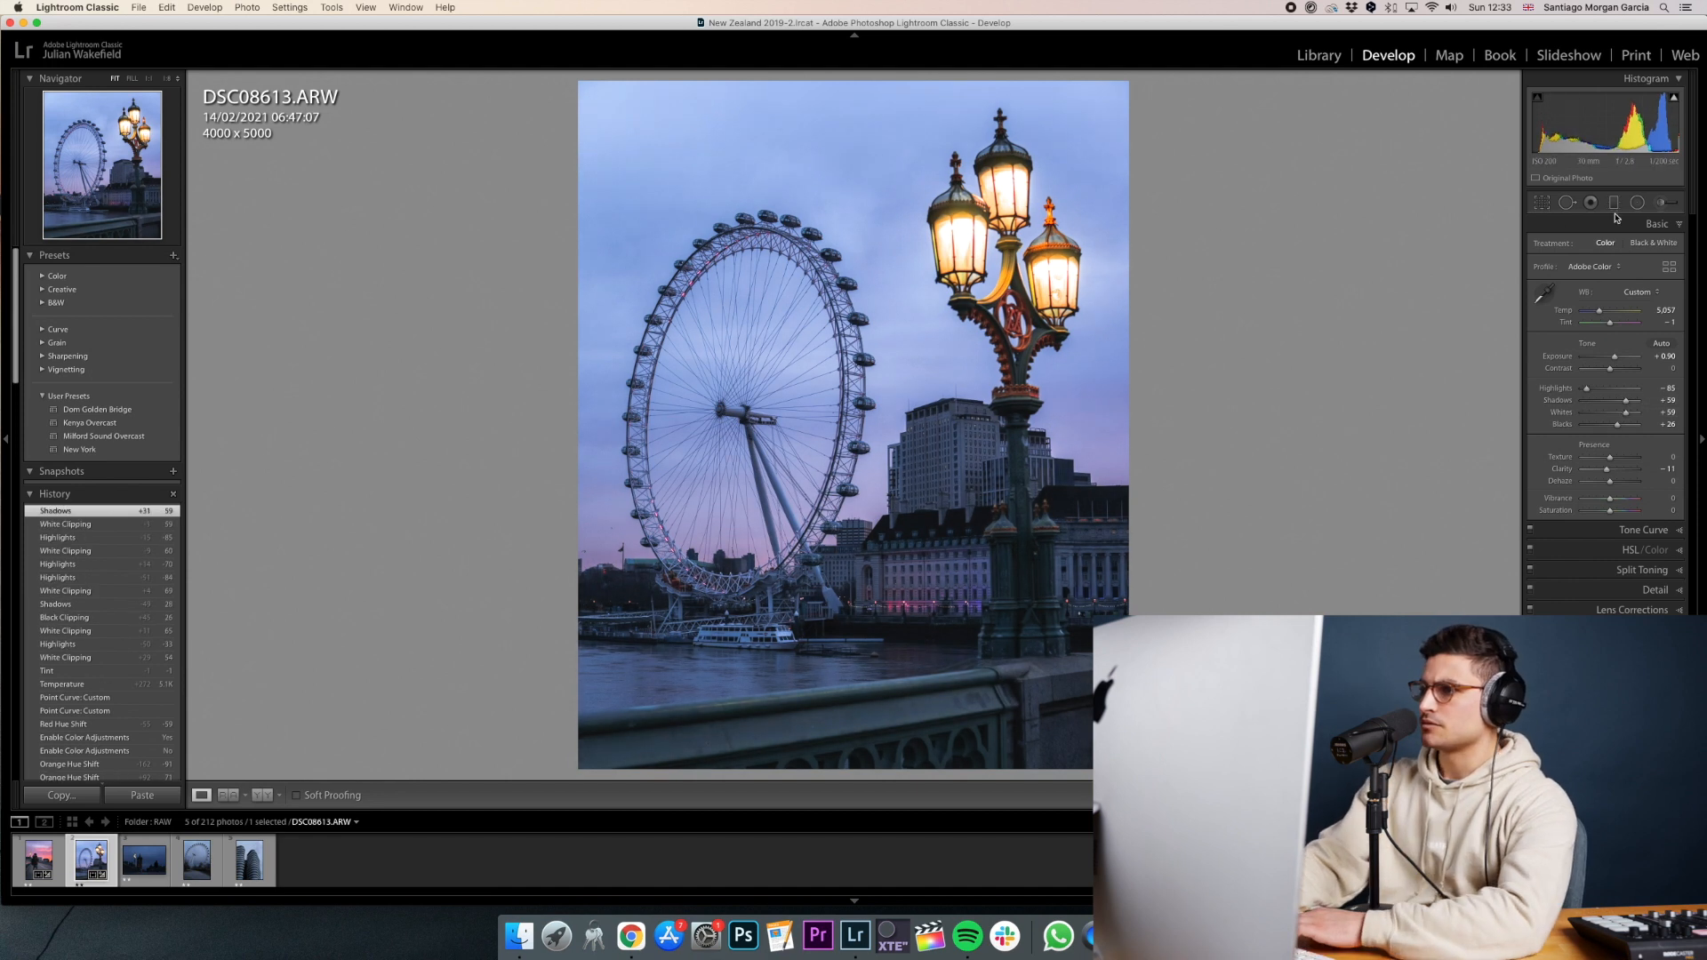
# Place a diagonal graduated filter over the lower right of the photo, with its Saturation reset and its Exposure lowered to about −0.8.
pyautogui.click(1614, 204)
pyautogui.moveTo(401, 781); pyautogui.dragTo(1447, 455)
pyautogui.doubleClick(1623, 410)
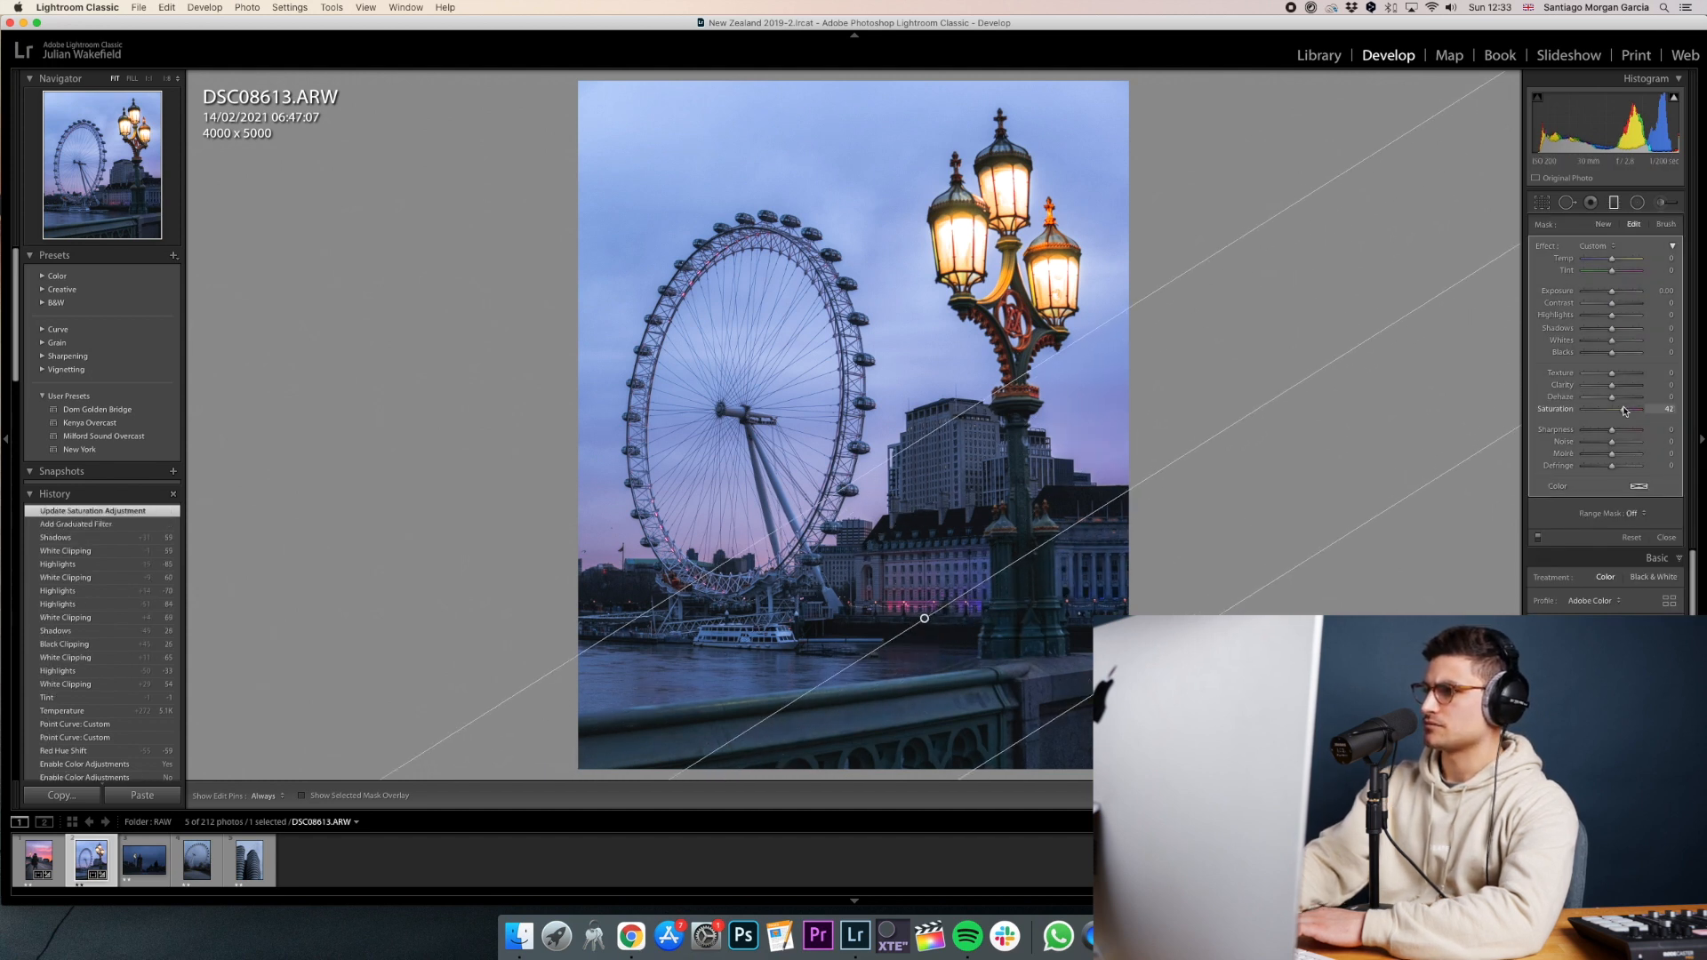
pyautogui.moveTo(1610, 292); pyautogui.dragTo(1605, 293)
pyautogui.moveTo(1133, 489); pyautogui.dragTo(1134, 499)
pyautogui.moveTo(907, 451); pyautogui.dragTo(907, 382)
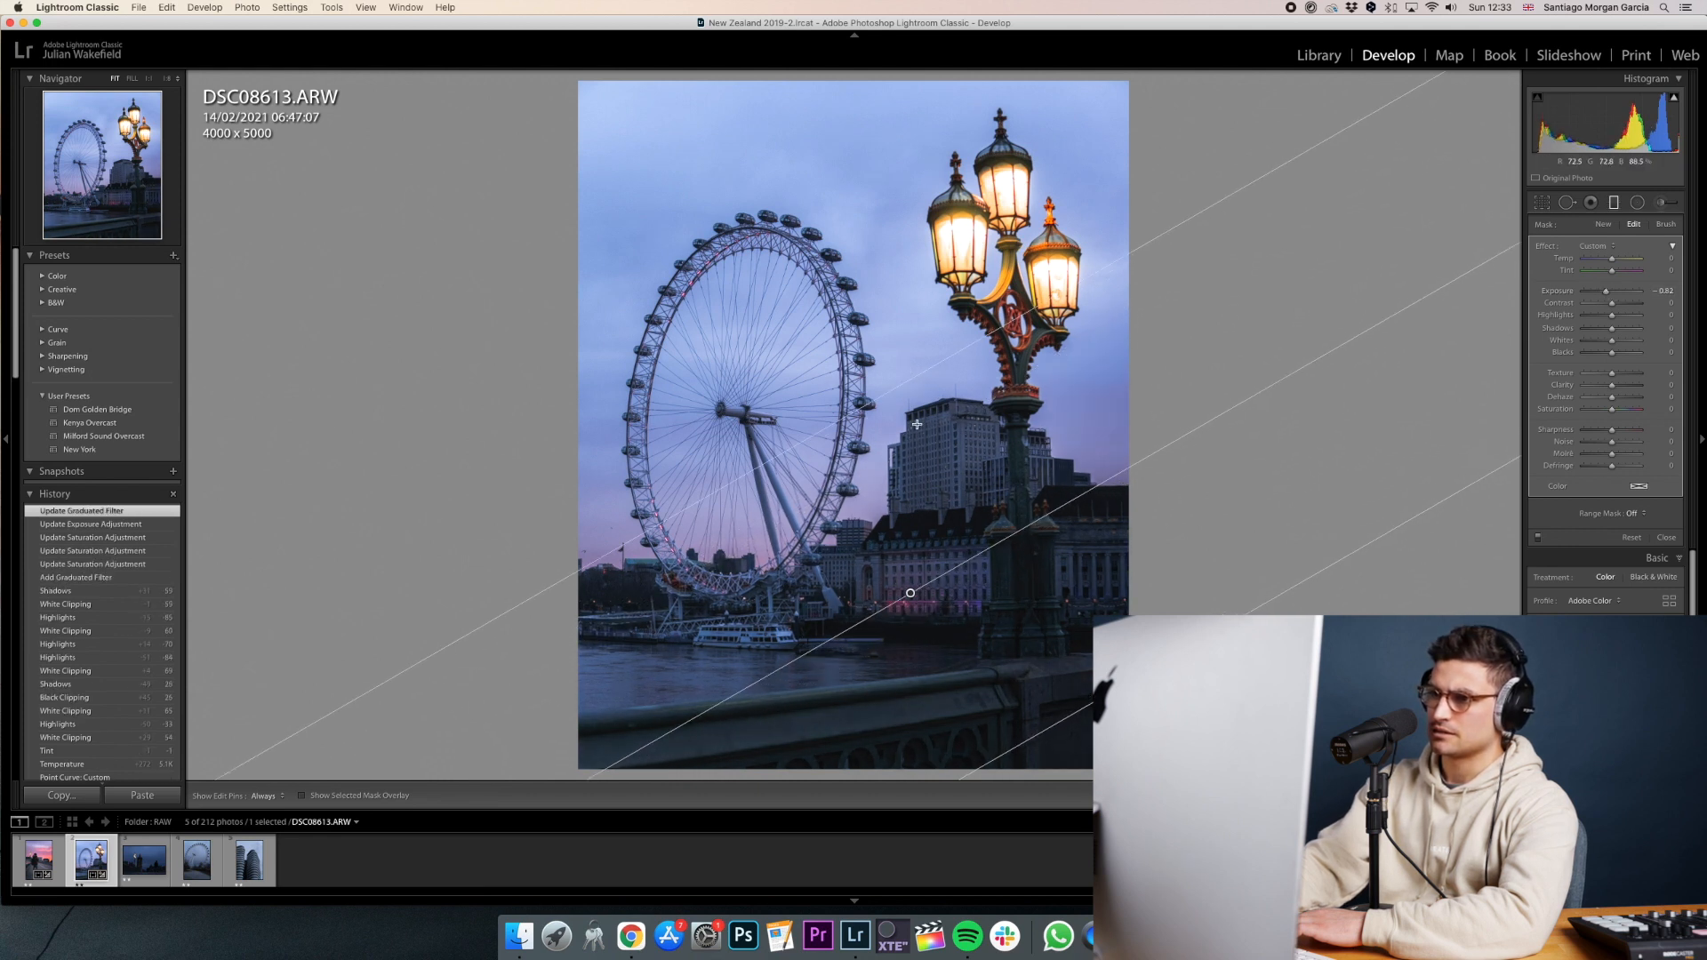
pyautogui.moveTo(912, 592); pyautogui.dragTo(883, 604)
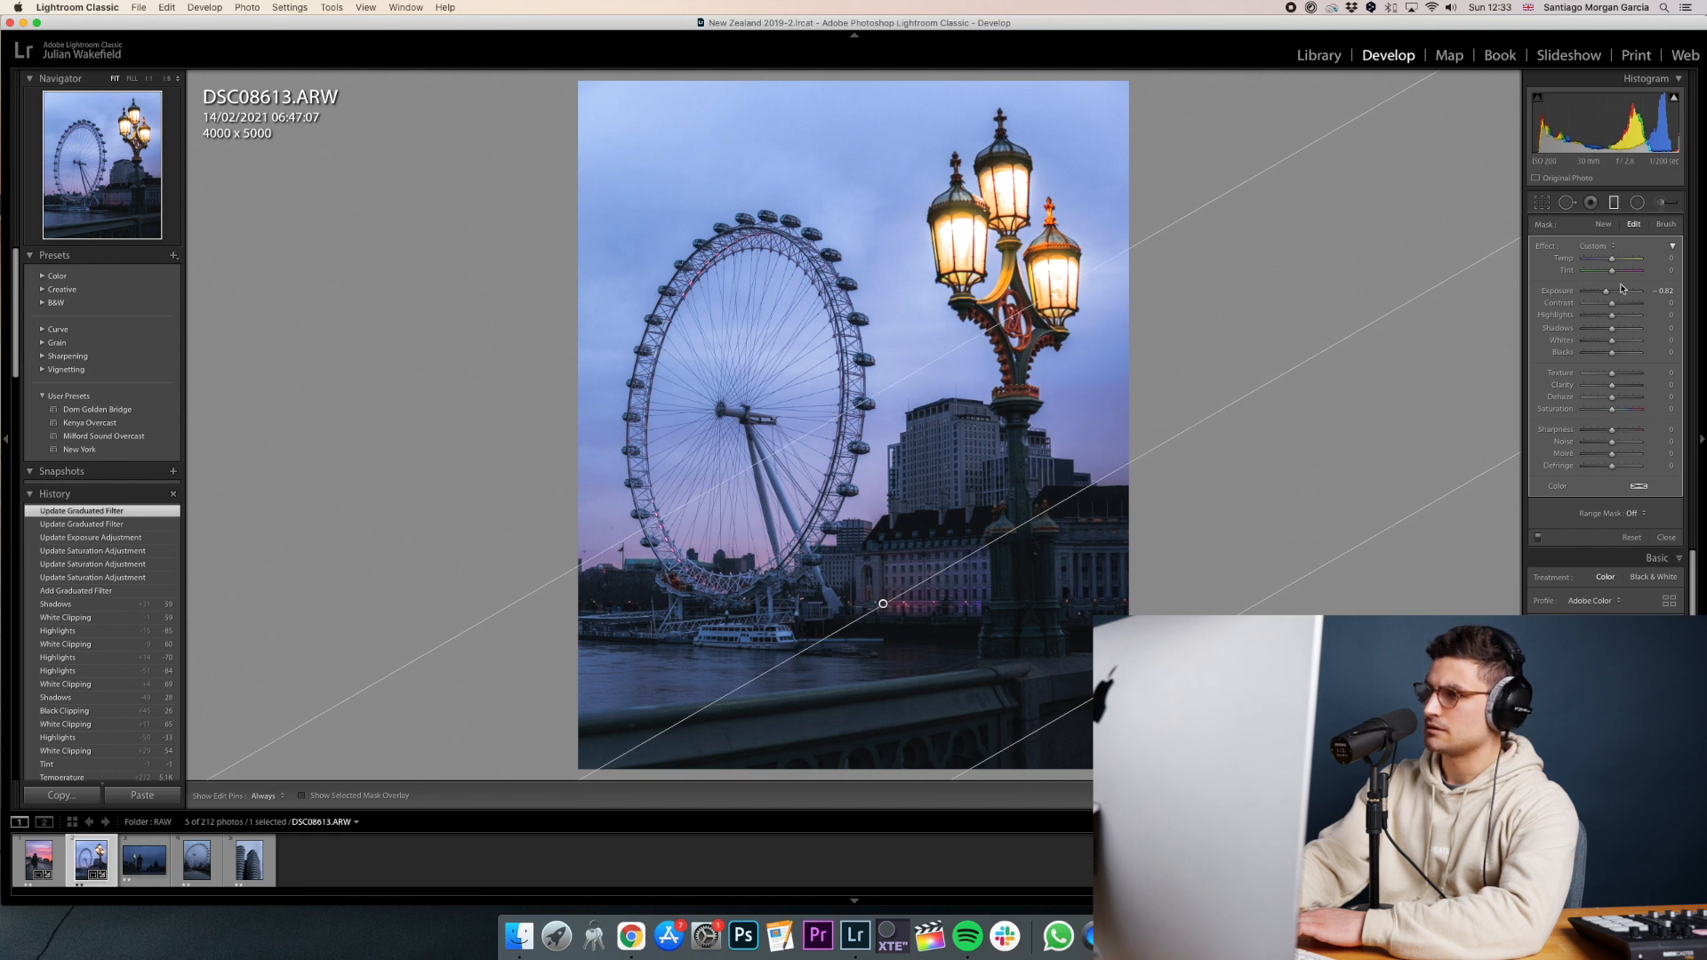
# Compare the river and bridge railing with the graduated filter switched off and on.
pyautogui.click(1538, 538)
pyautogui.click(1538, 537)
pyautogui.click(1538, 538)
pyautogui.click(1538, 538)
pyautogui.click(1539, 537)
pyautogui.click(1539, 537)
pyautogui.click(1539, 538)
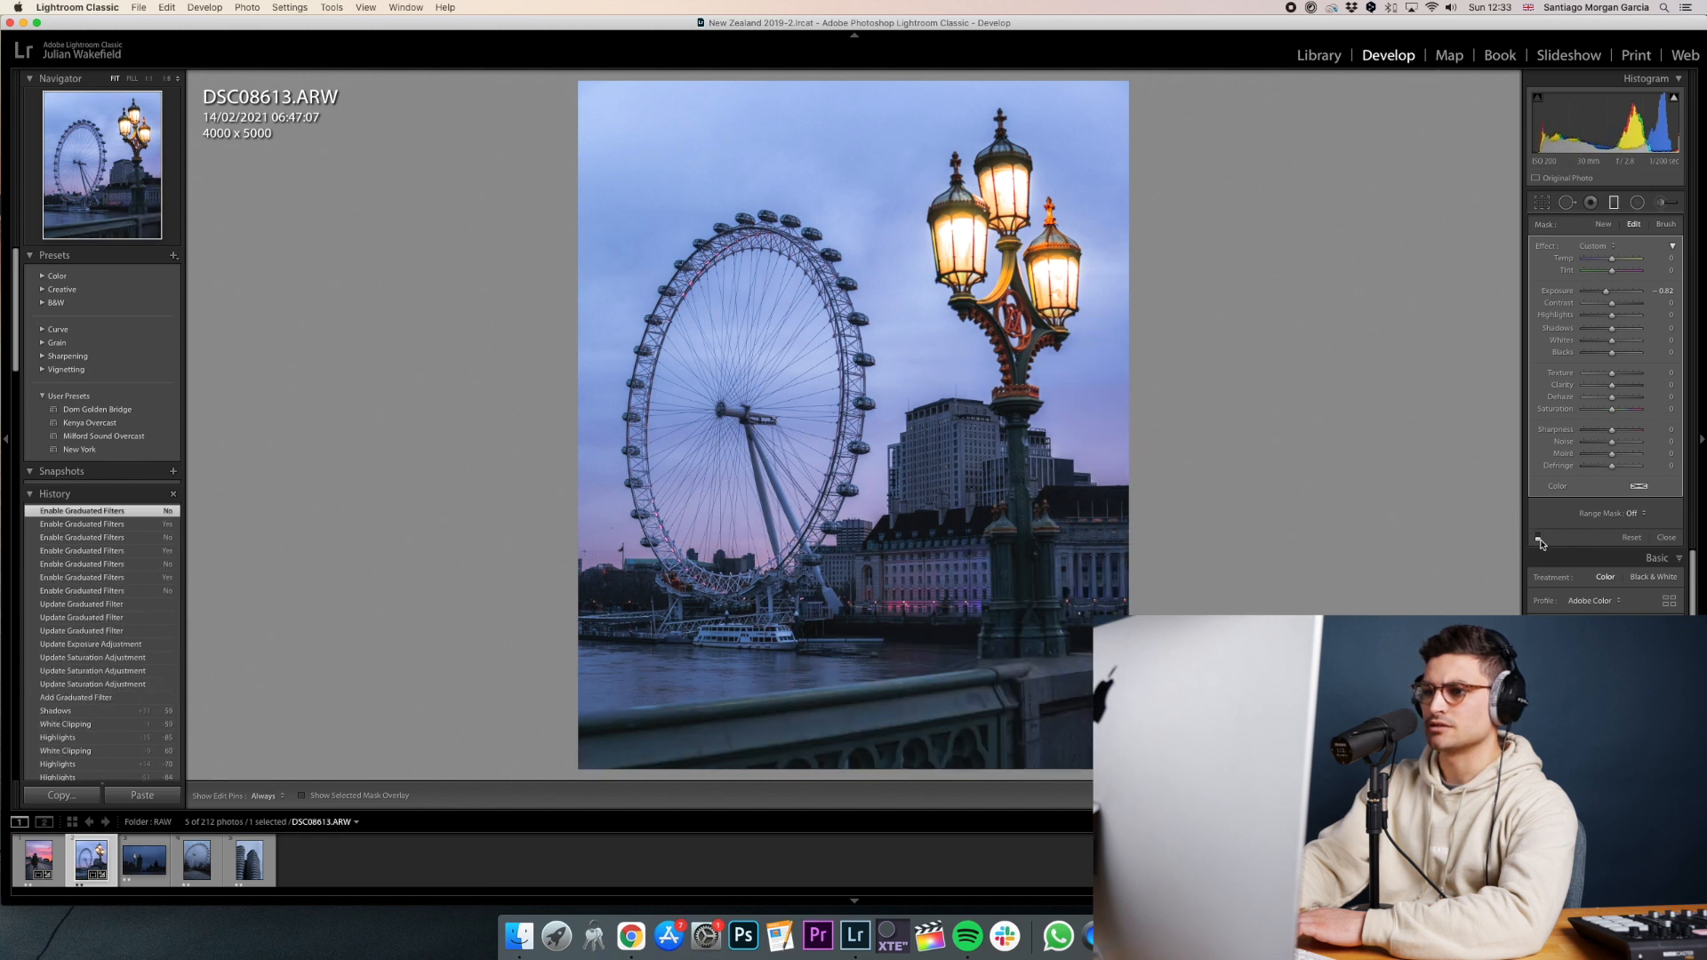
pyautogui.click(1539, 537)
# Set the graduated filter's Exposure to −0.57, move the filter down onto the bridge railing and finish it.
pyautogui.moveTo(1605, 292); pyautogui.dragTo(1610, 298)
pyautogui.moveTo(828, 428); pyautogui.dragTo(927, 548)
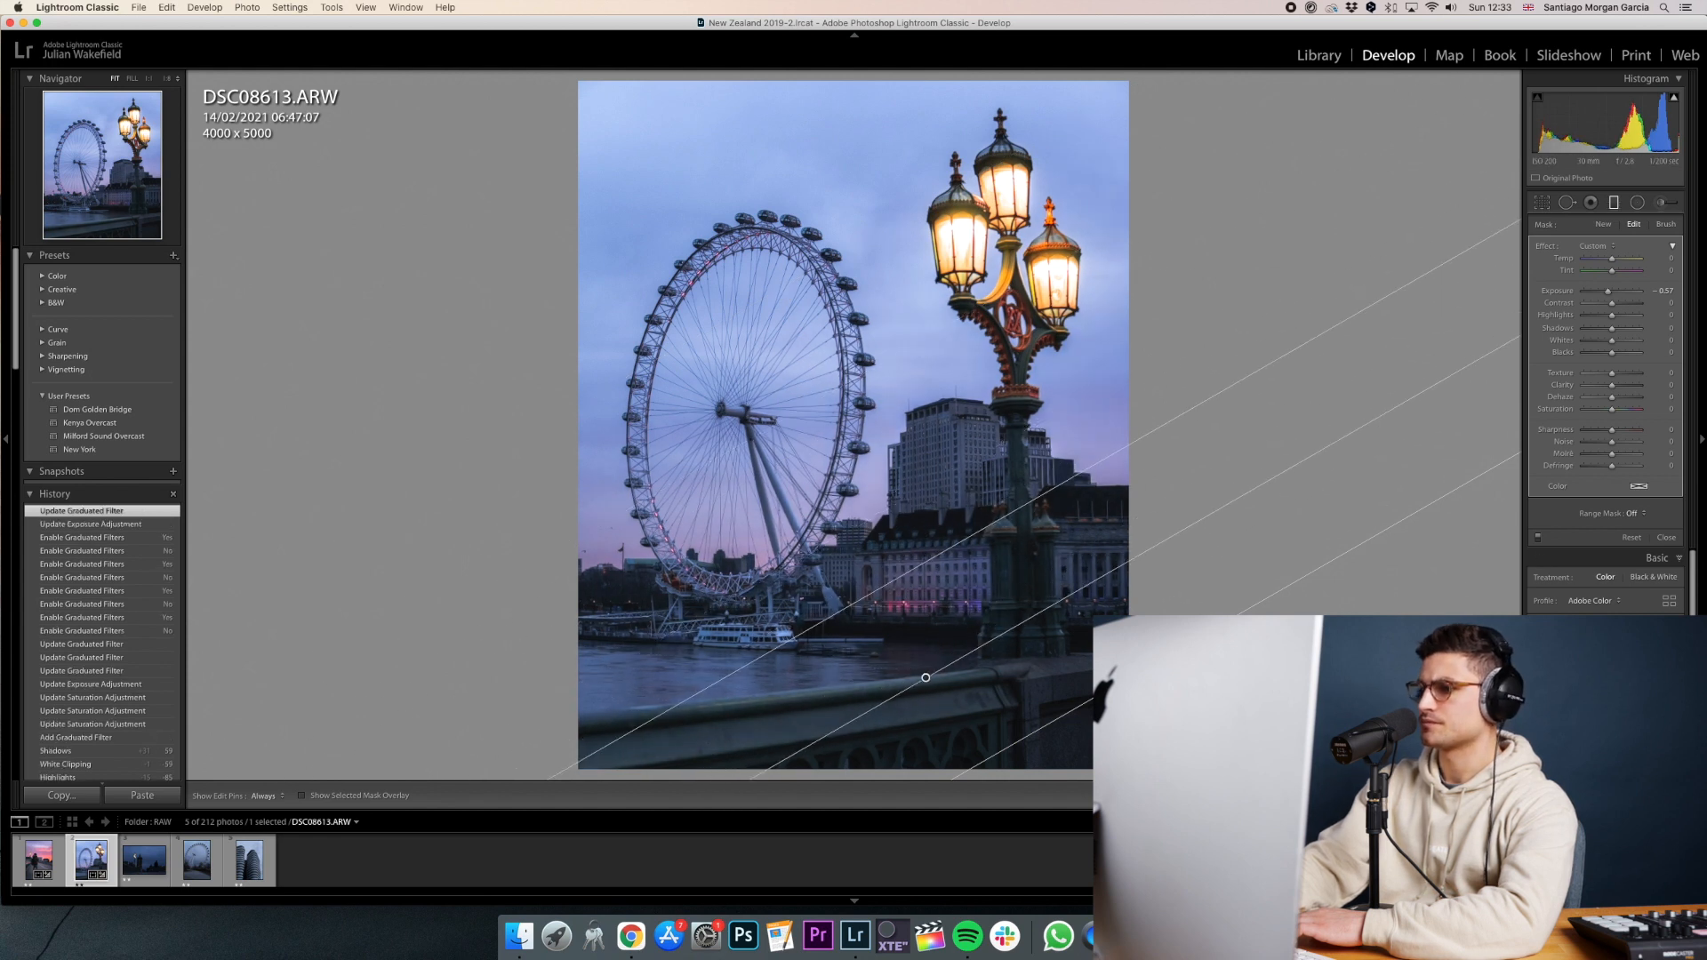
pyautogui.press('m')
# Compare the photo before and after all edits, including the graduated filter.
pyautogui.press('\\')
pyautogui.press('\\')
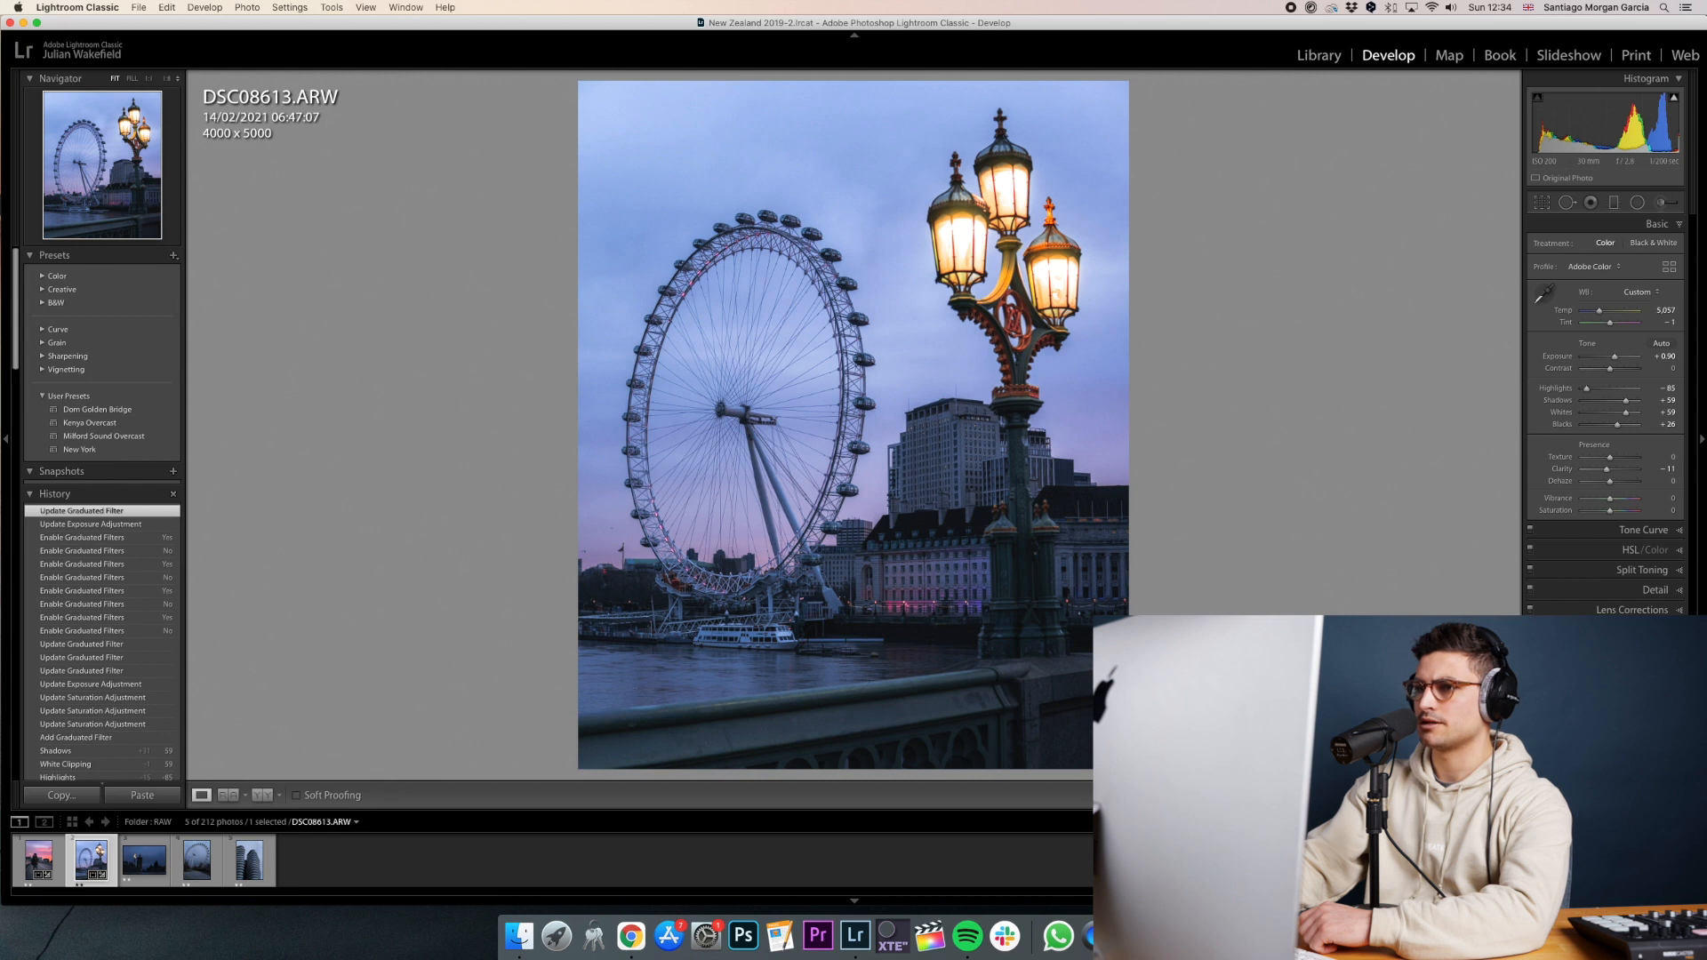
pyautogui.press('\\')
pyautogui.press('\\')
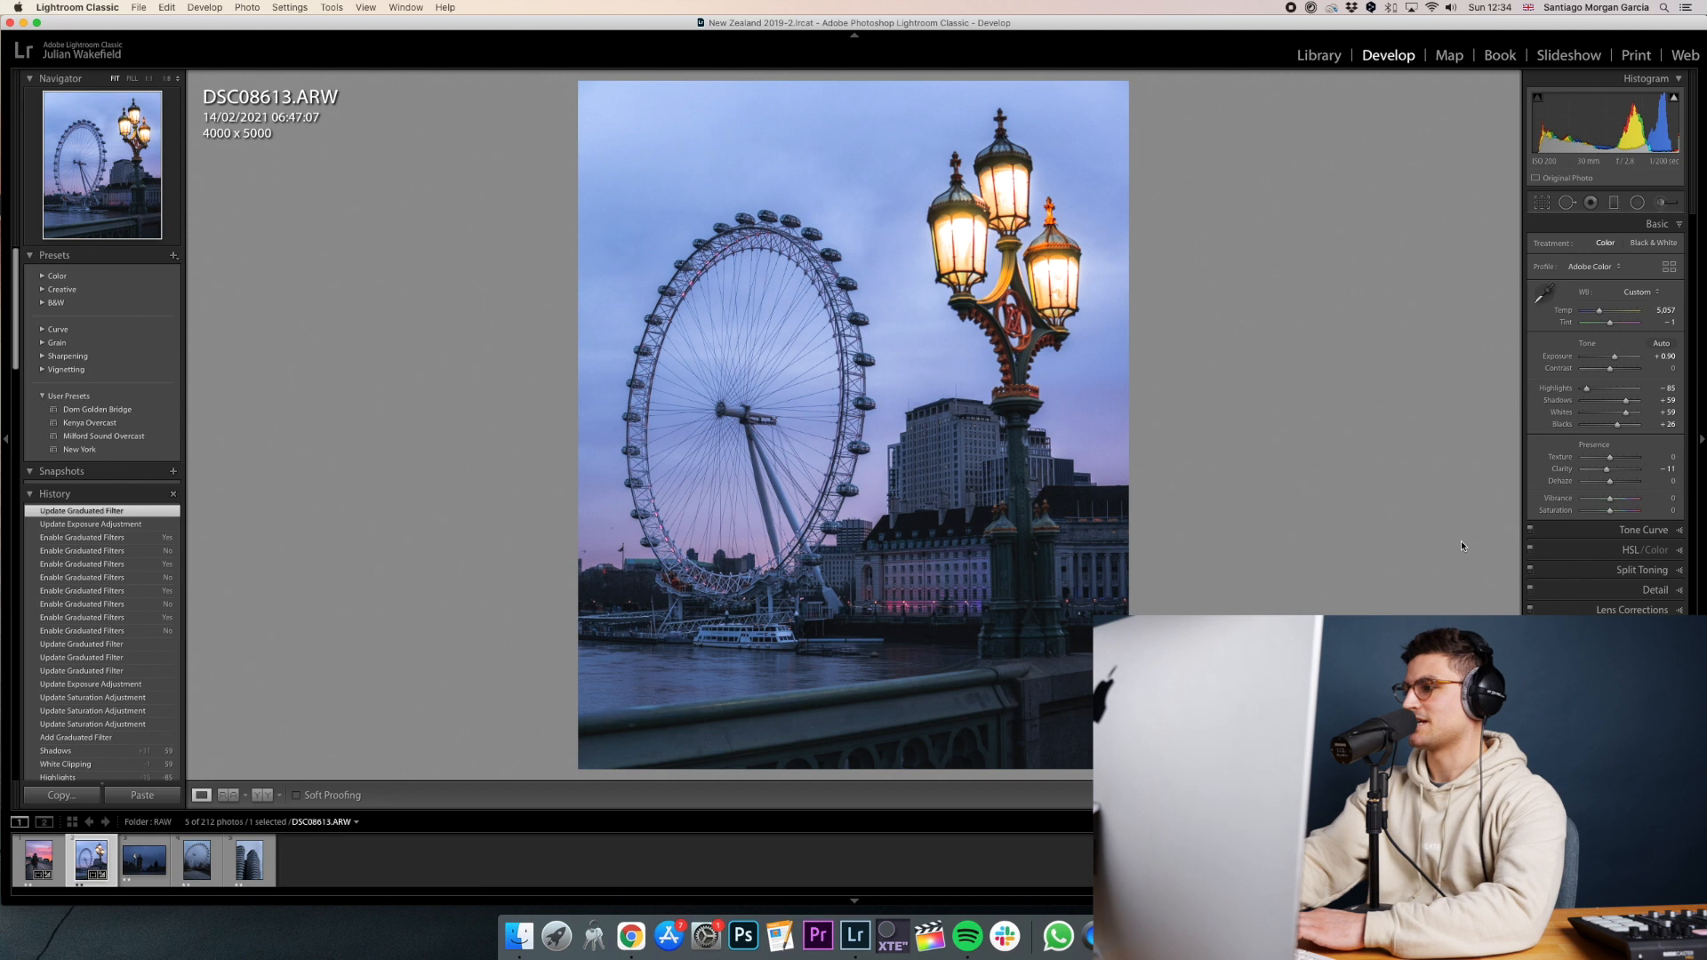
# Adjust the Blue saturation slightly in the HSL settings and set the Blue hue to +7.
pyautogui.click(1613, 554)
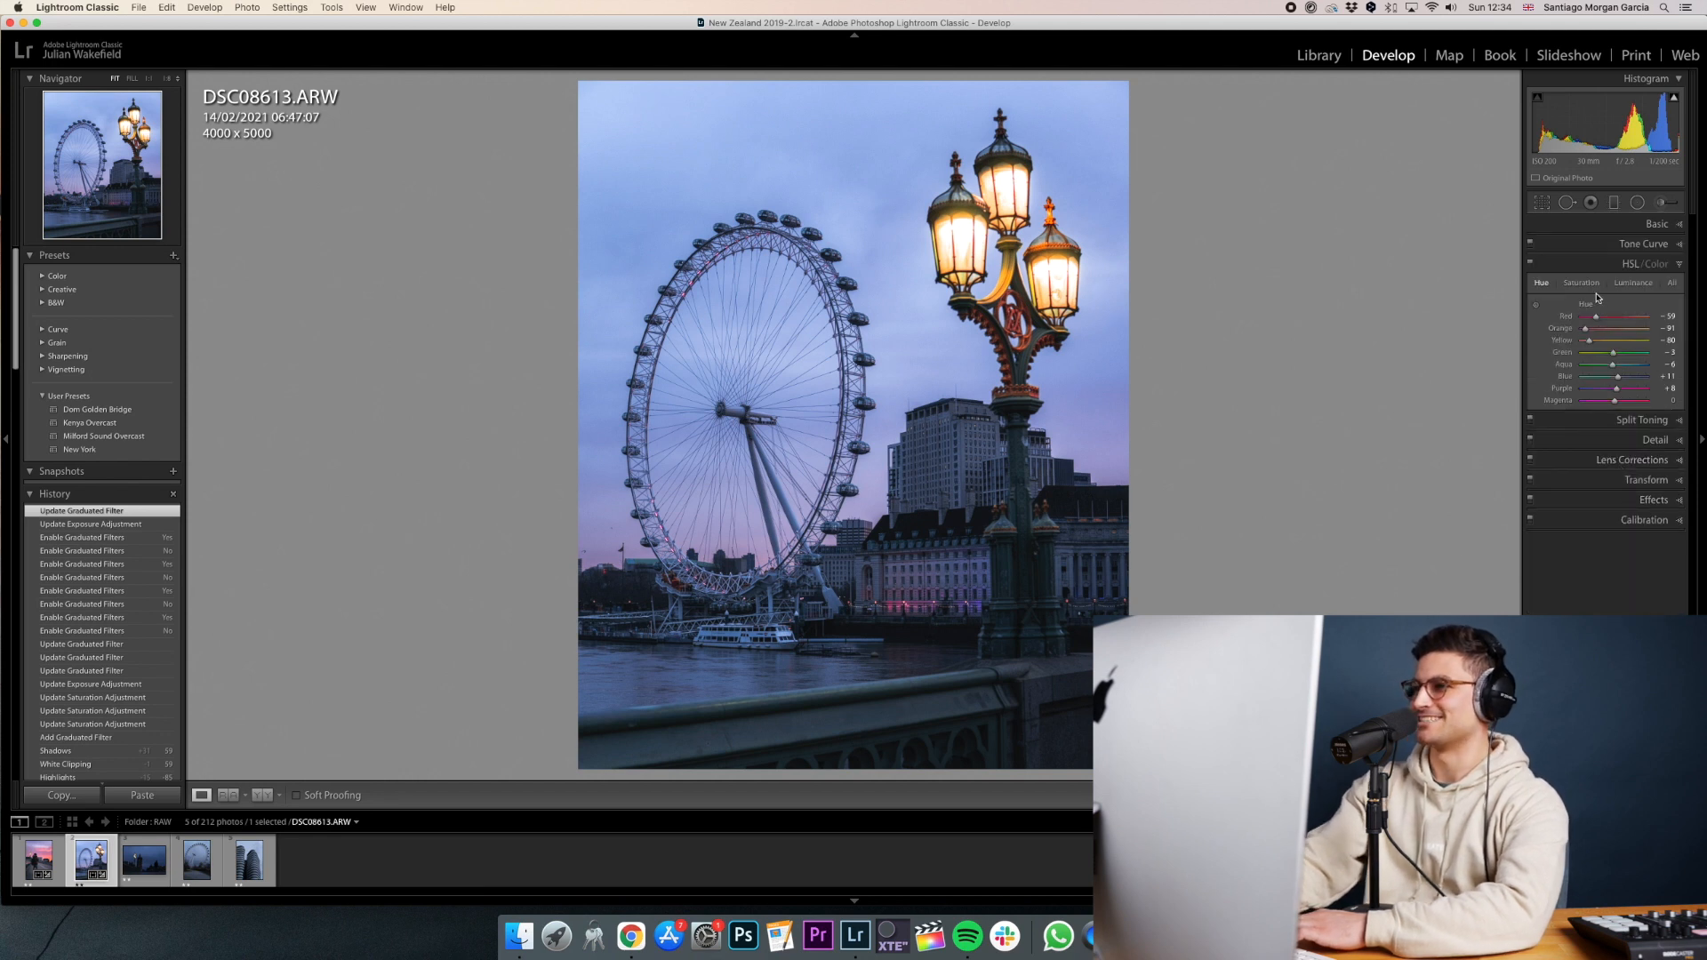
pyautogui.moveTo(1608, 377); pyautogui.dragTo(1616, 379)
pyautogui.click(1540, 283)
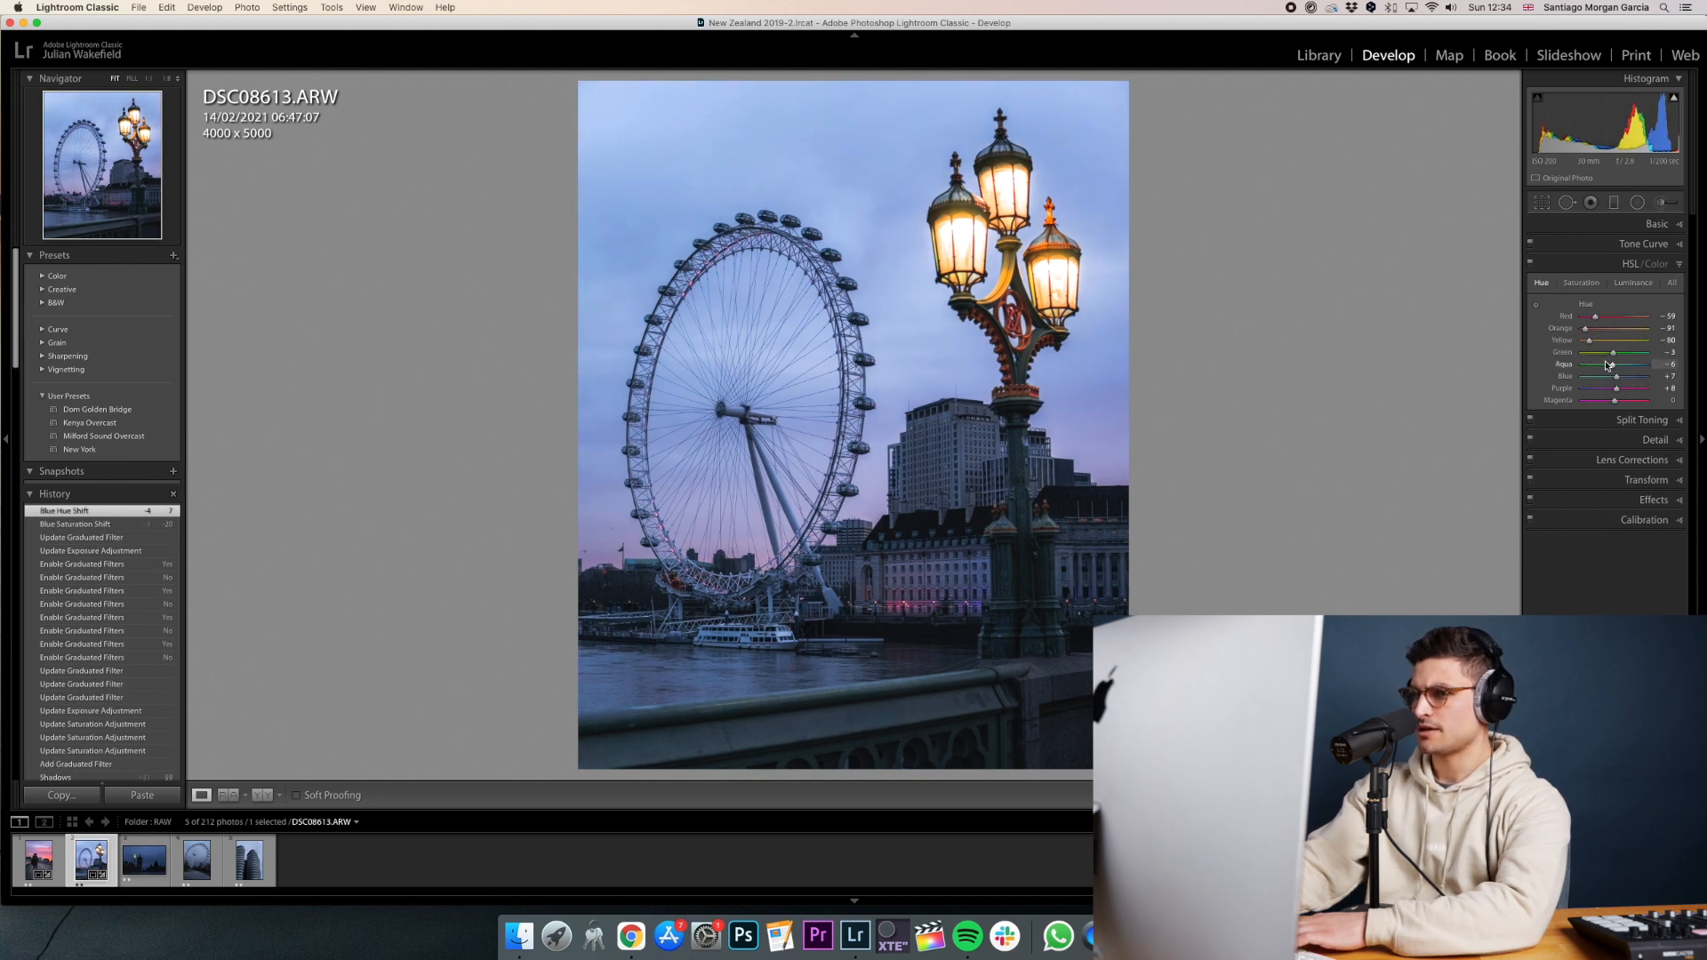
# Heal the dark buoy in the river with a size 49 Spot Removal brush, sampling clean water just below and to its right.
pyautogui.click(717, 656)
pyautogui.moveTo(942, 655); pyautogui.dragTo(878, 398)
pyautogui.click(970, 412)
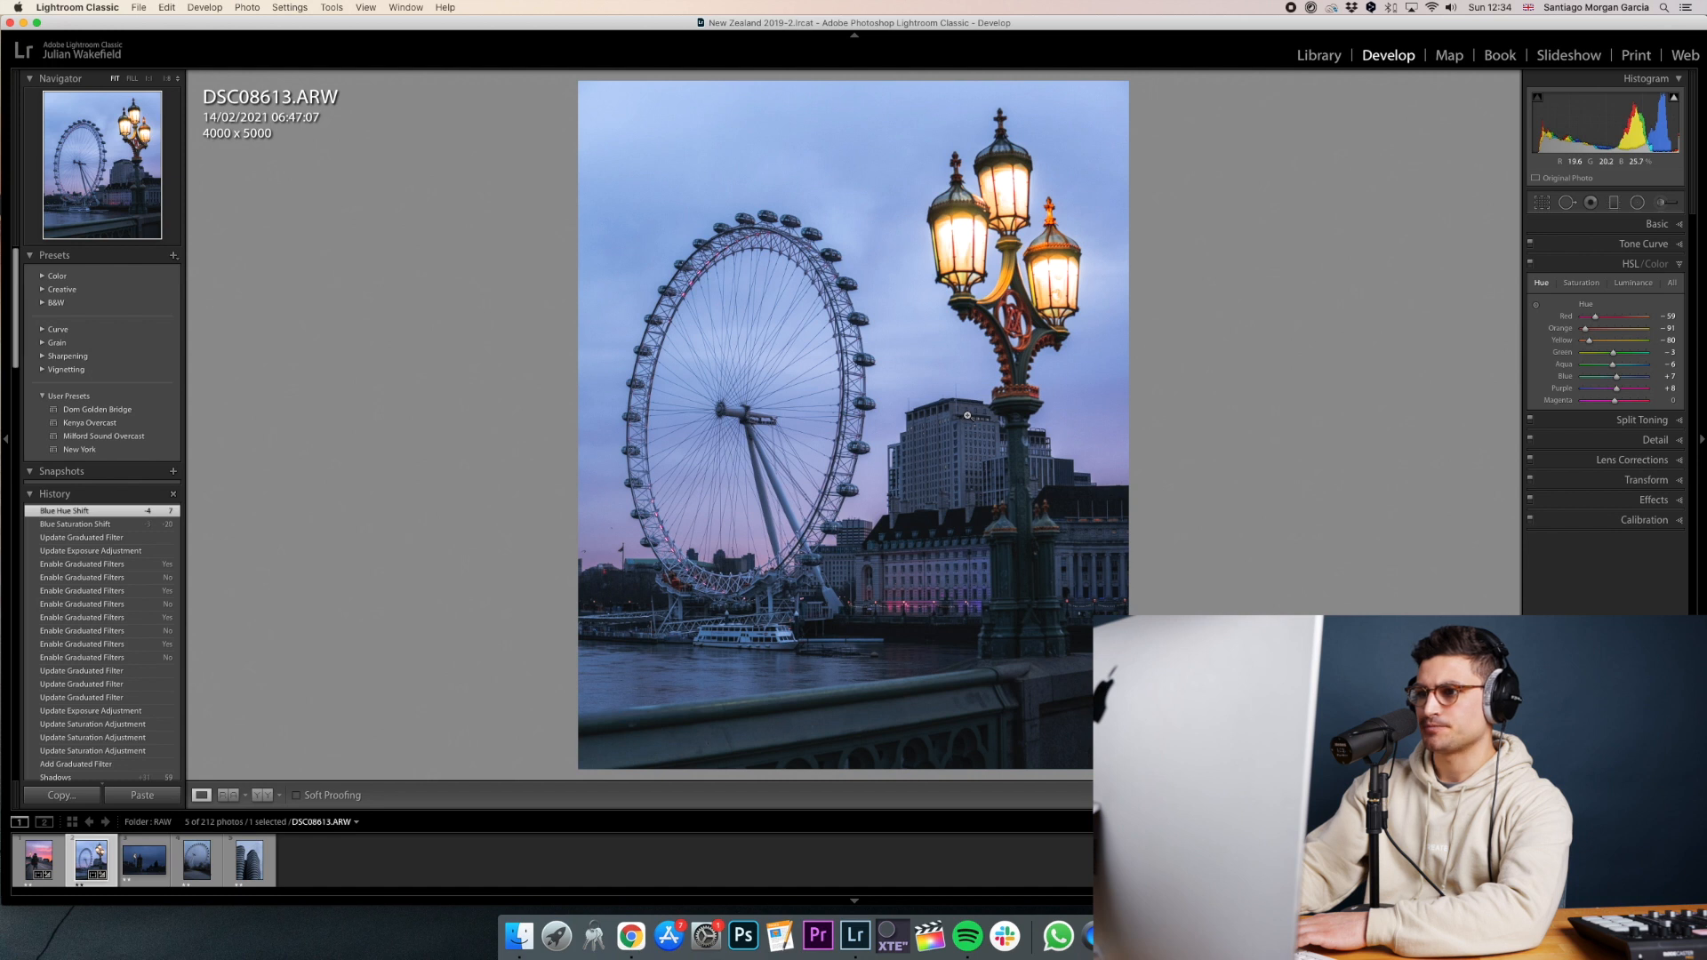
pyautogui.click(869, 663)
pyautogui.click(1566, 203)
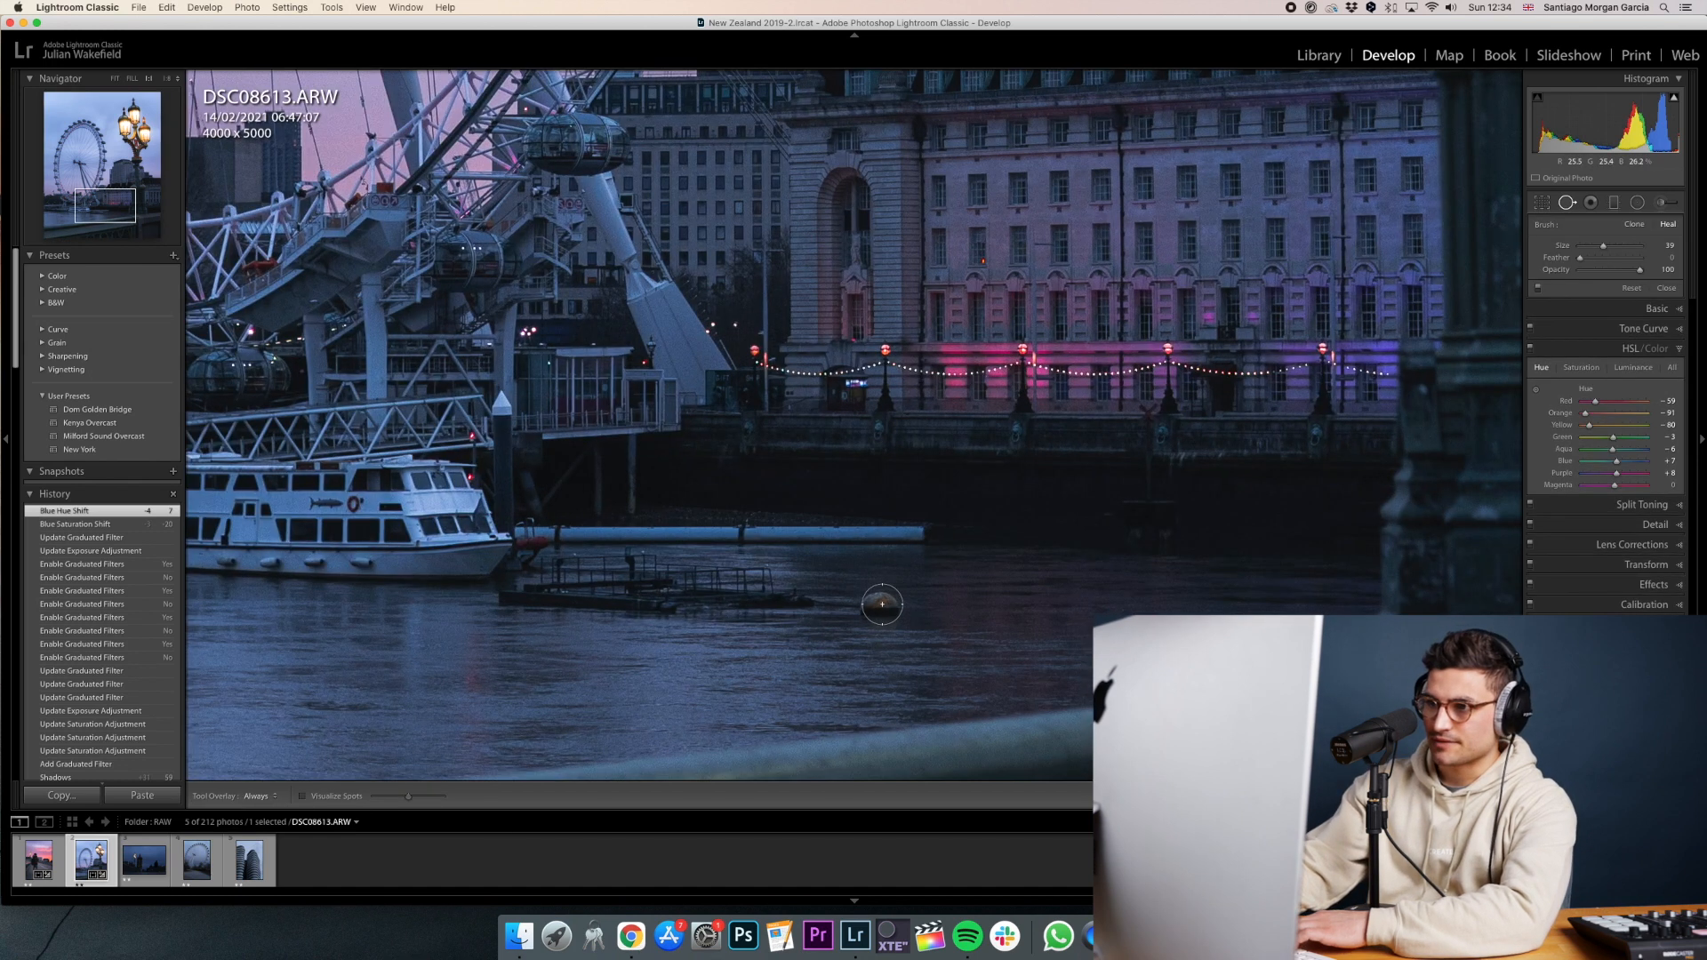
pyautogui.scroll(3, 877, 604)
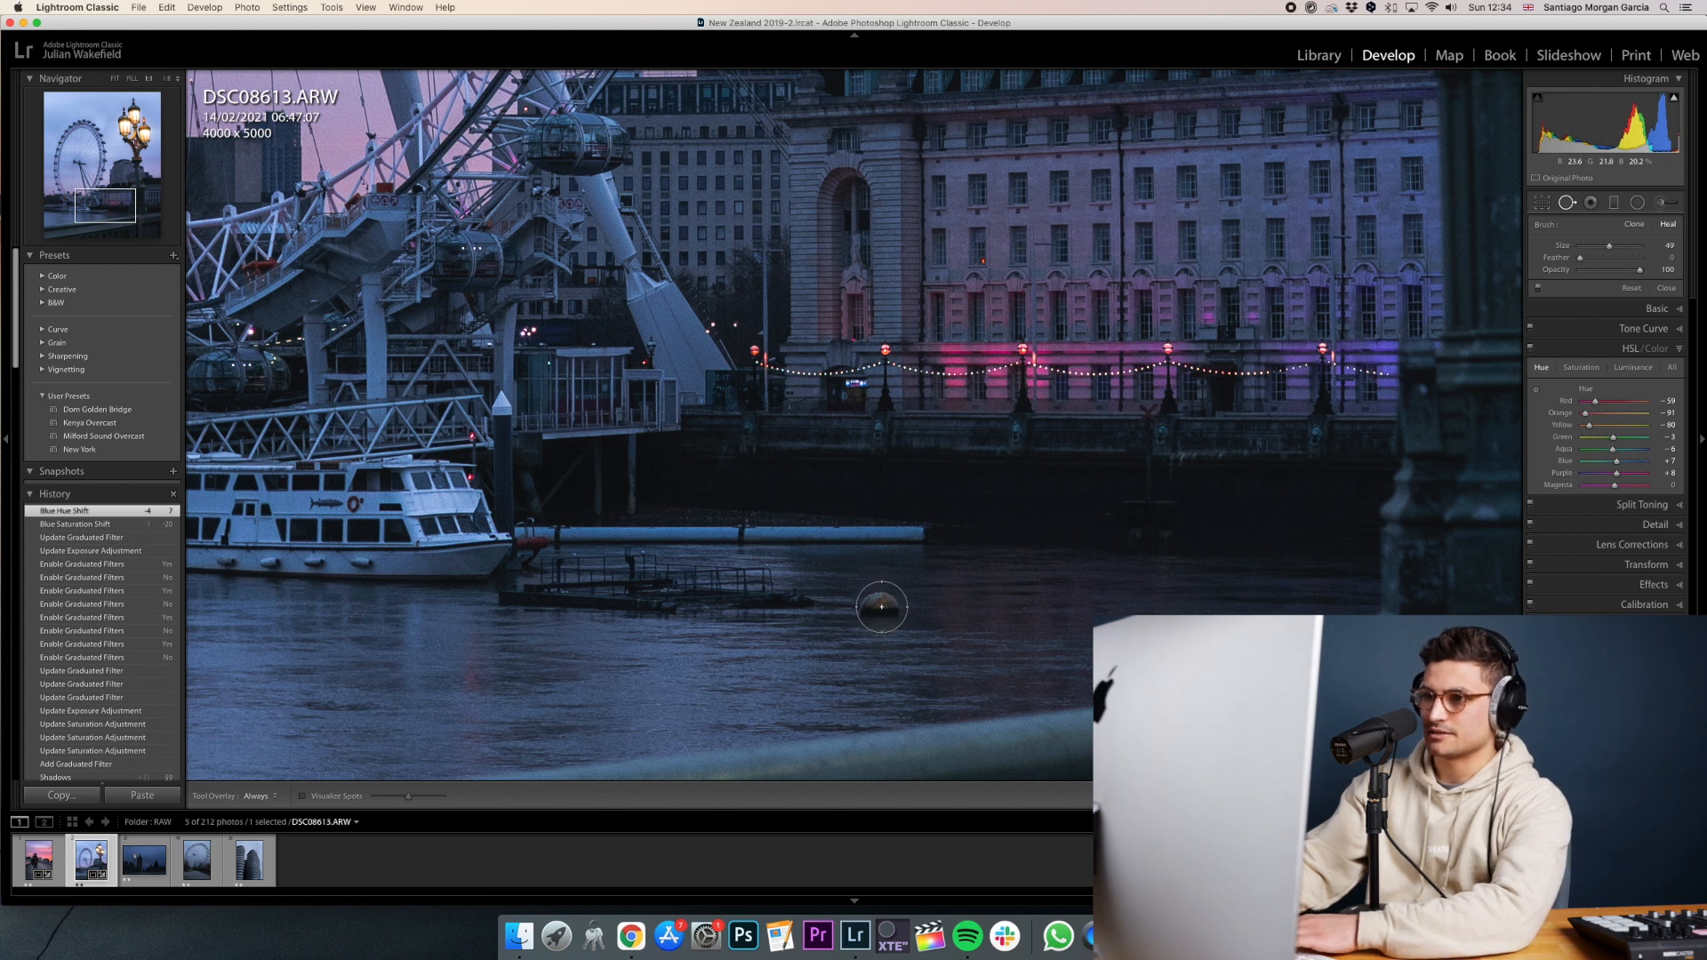
pyautogui.click(878, 606)
pyautogui.moveTo(832, 574)
pyautogui.mouseDown()
pyautogui.moveTo(820, 664)
pyautogui.moveTo(970, 633)
pyautogui.mouseUp()
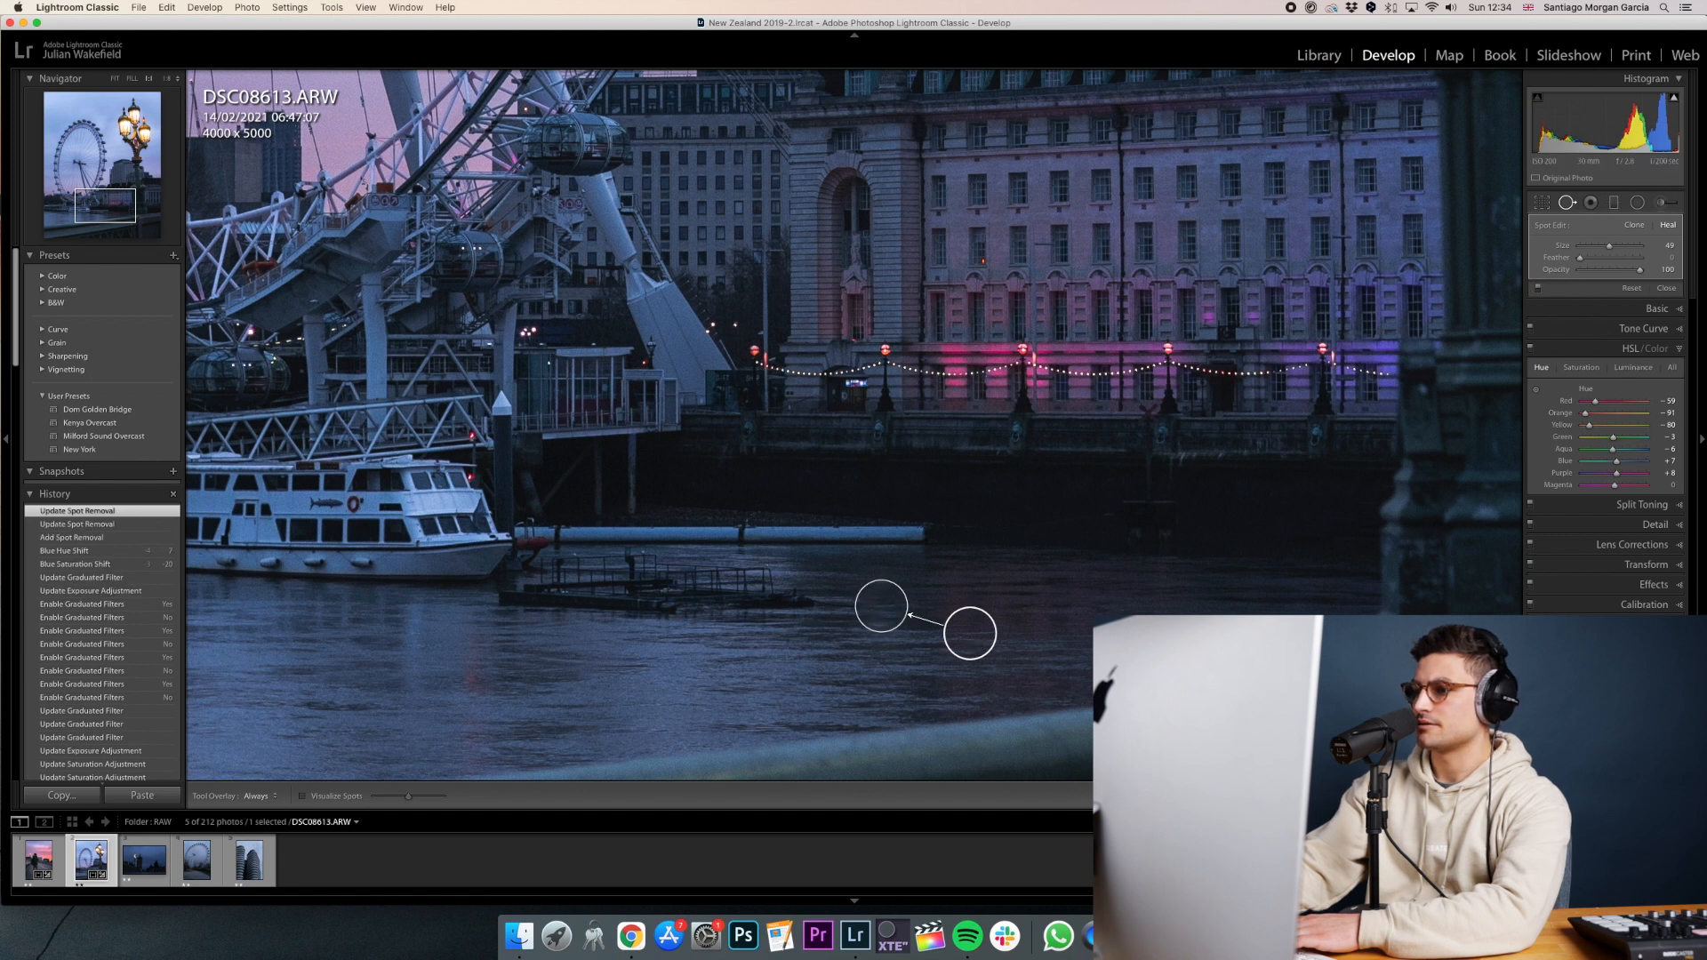
pyautogui.press('q')
pyautogui.click(905, 609)
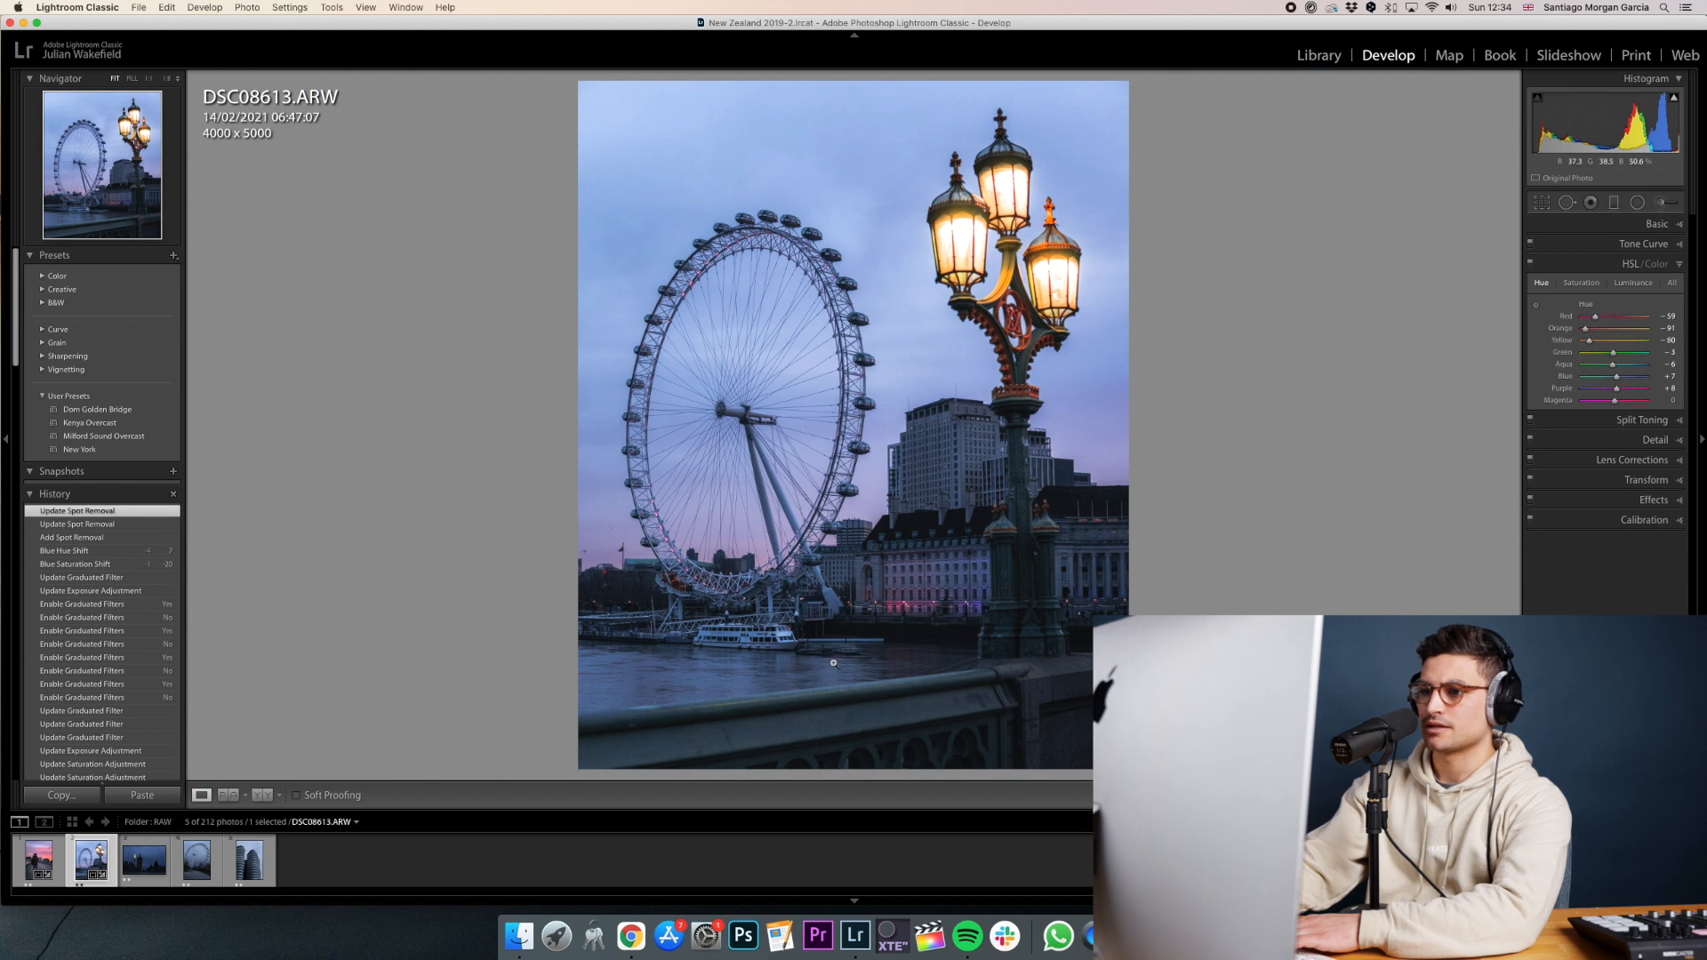
# Remove the floating platform beside the boat with a healing stroke, moving its sample area onto the open river water below.
pyautogui.click(833, 663)
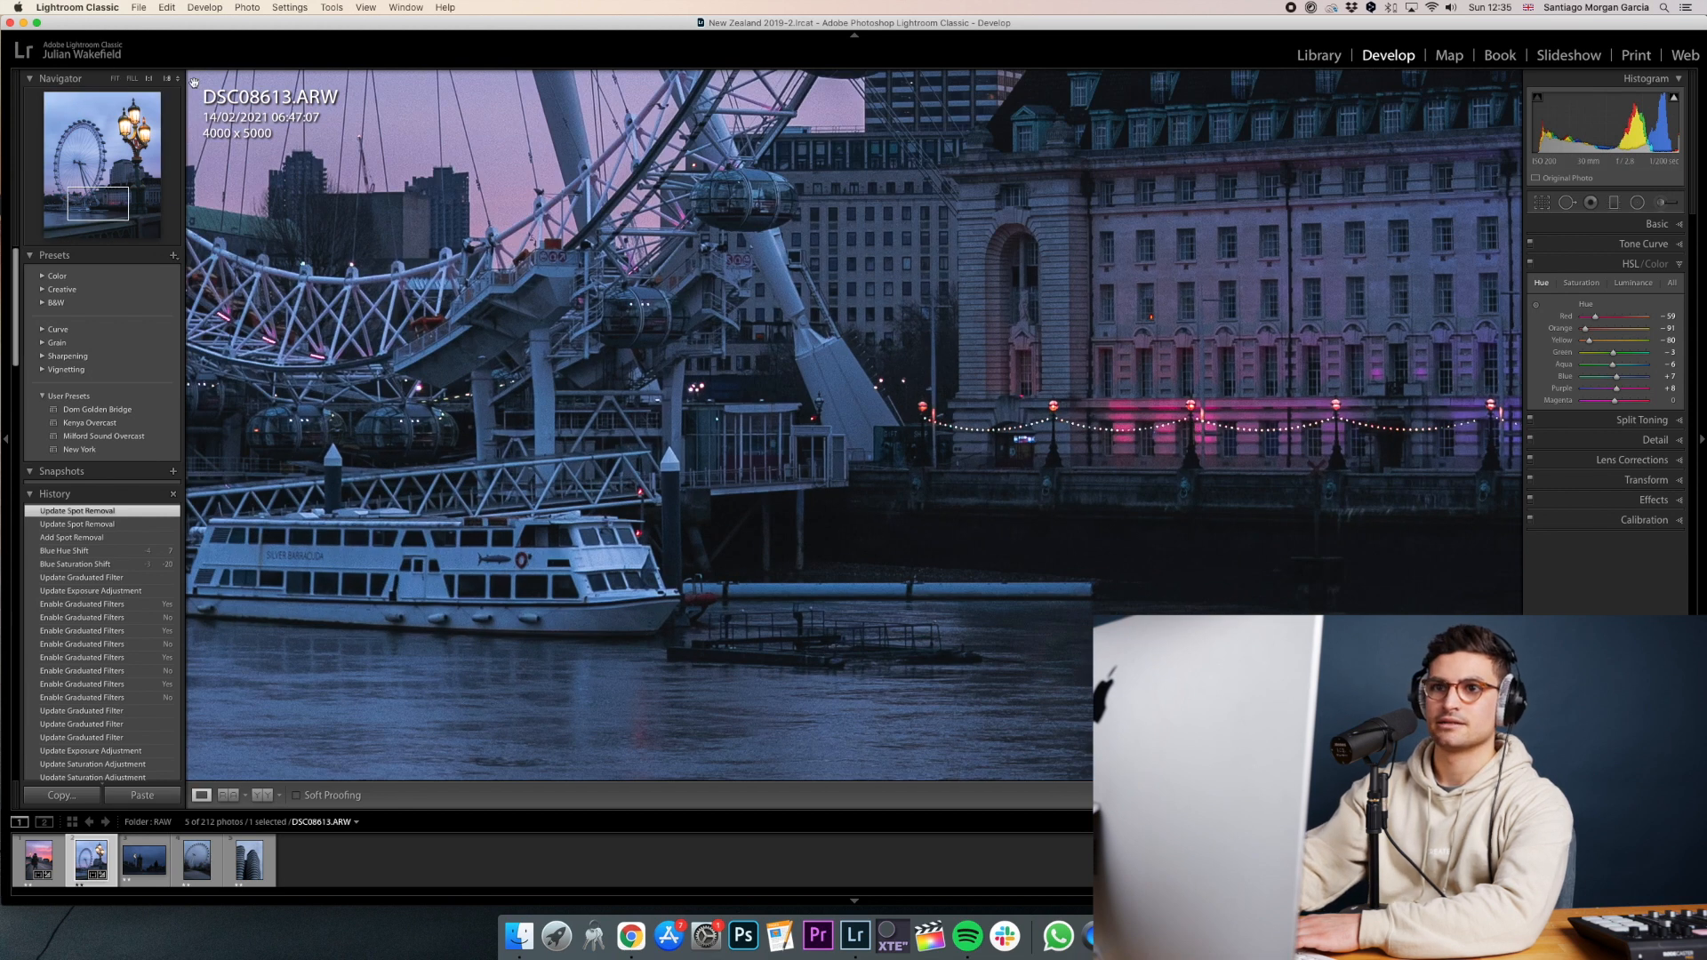
pyautogui.click(177, 80)
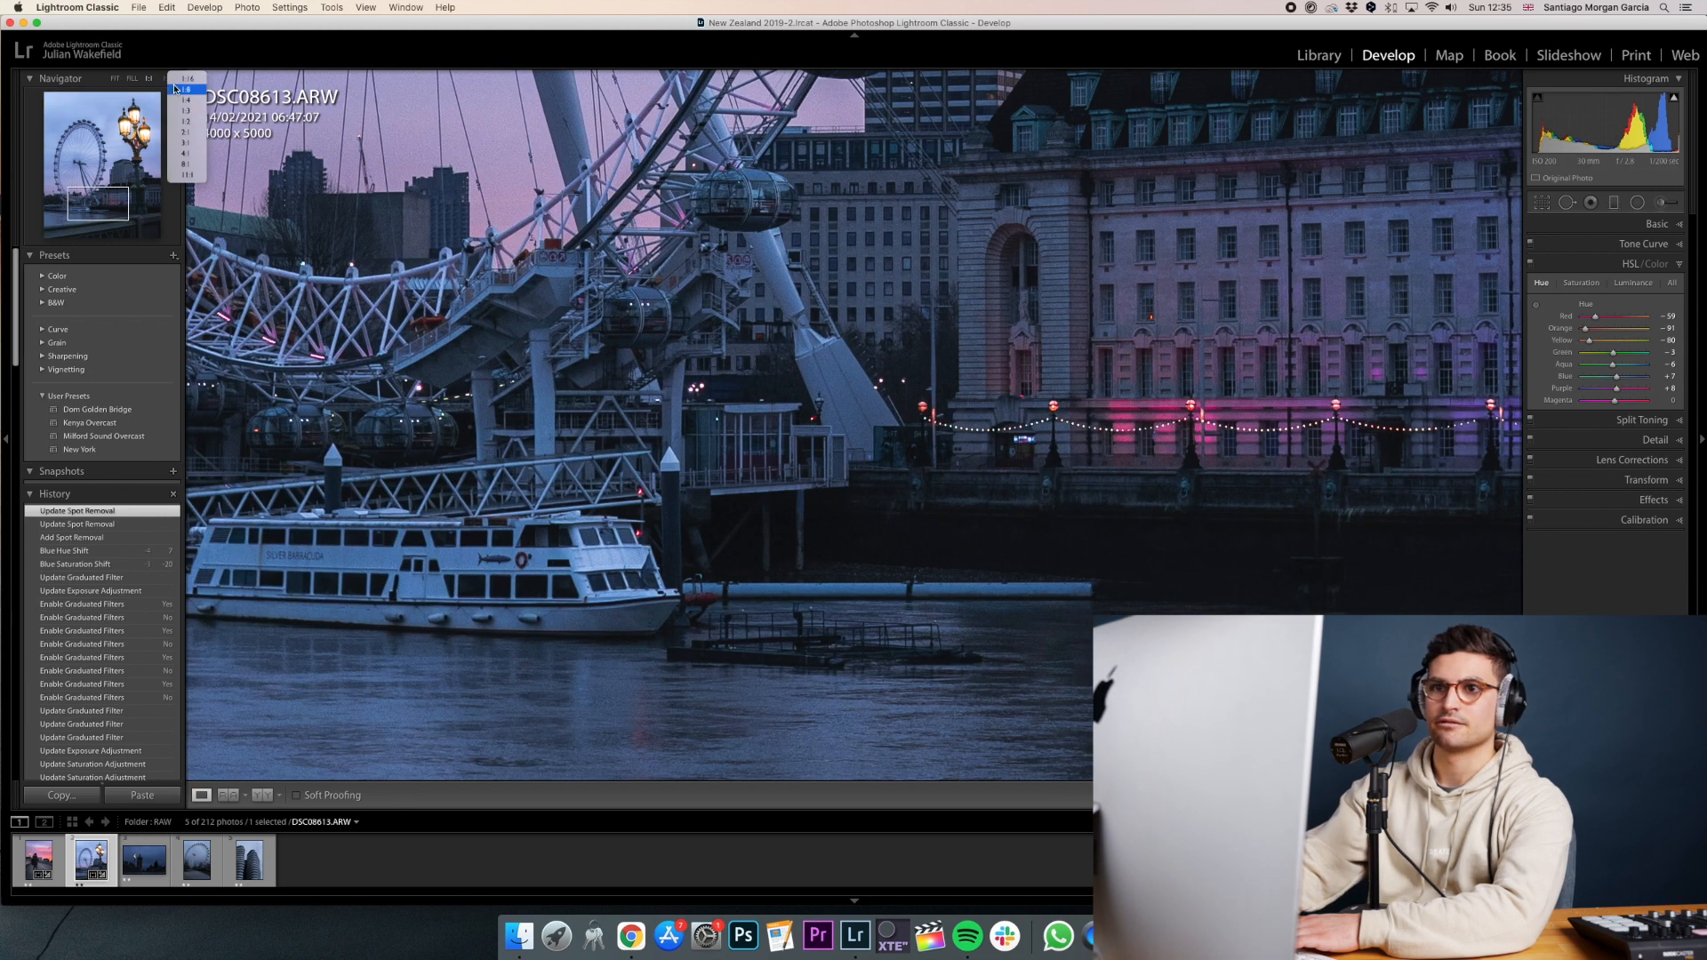
pyautogui.click(192, 131)
pyautogui.moveTo(642, 750); pyautogui.dragTo(642, 450)
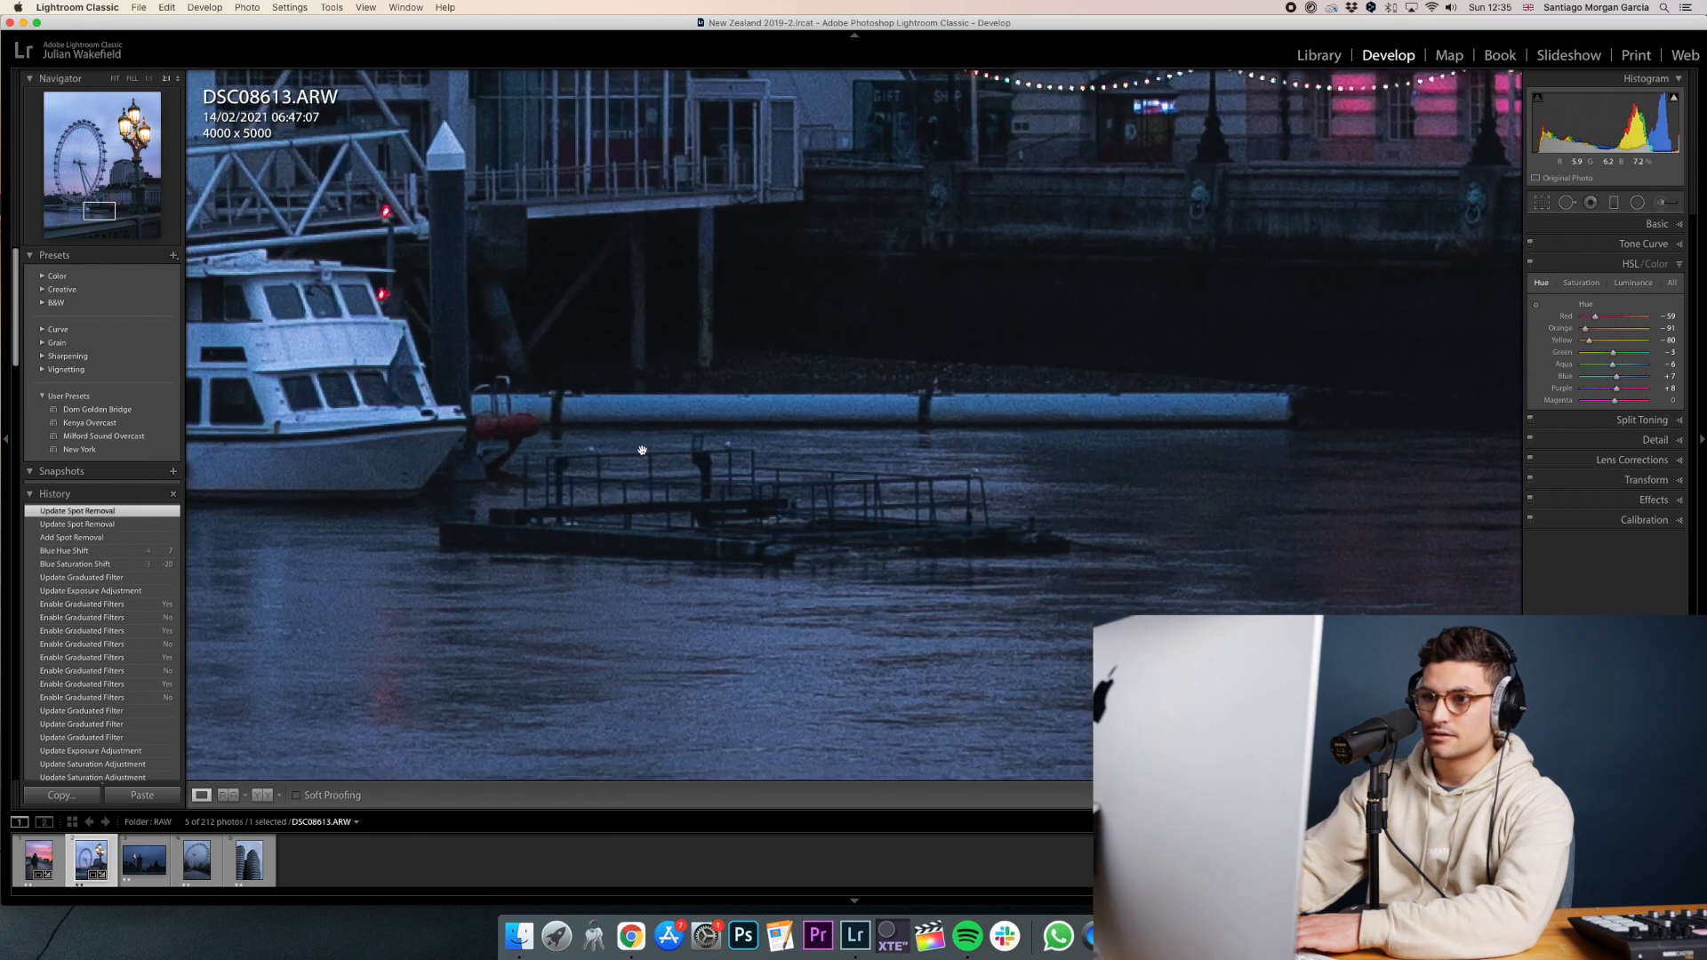
pyautogui.moveTo(791, 635); pyautogui.dragTo(906, 621)
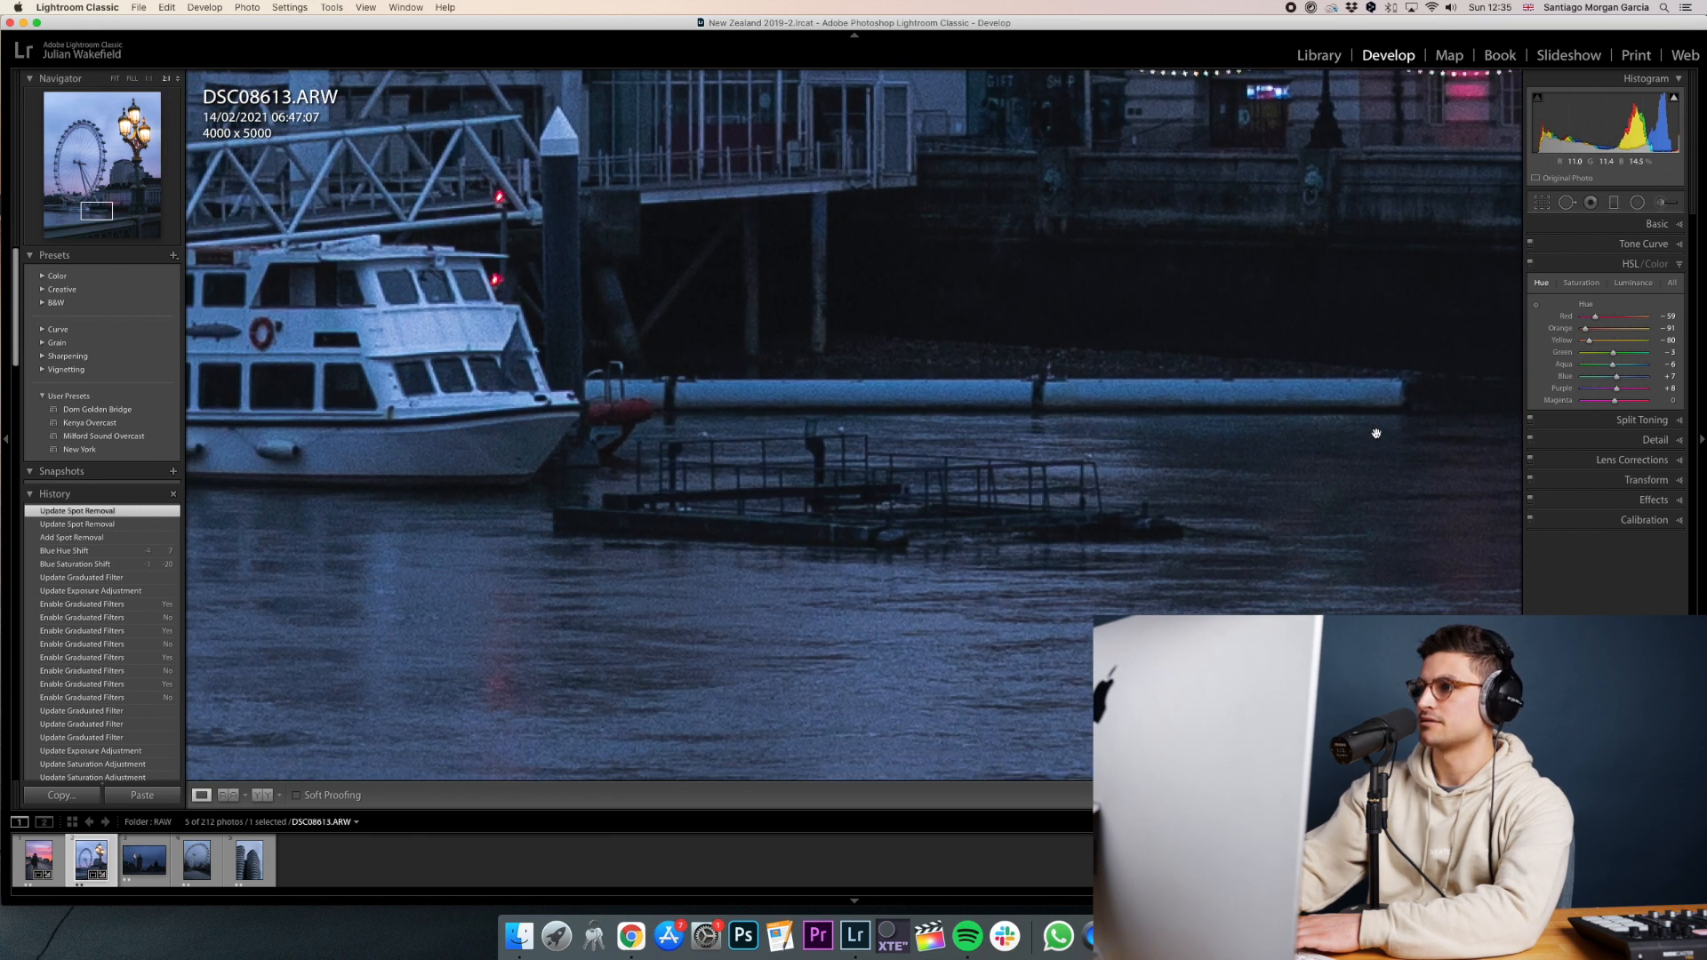
pyautogui.click(1565, 204)
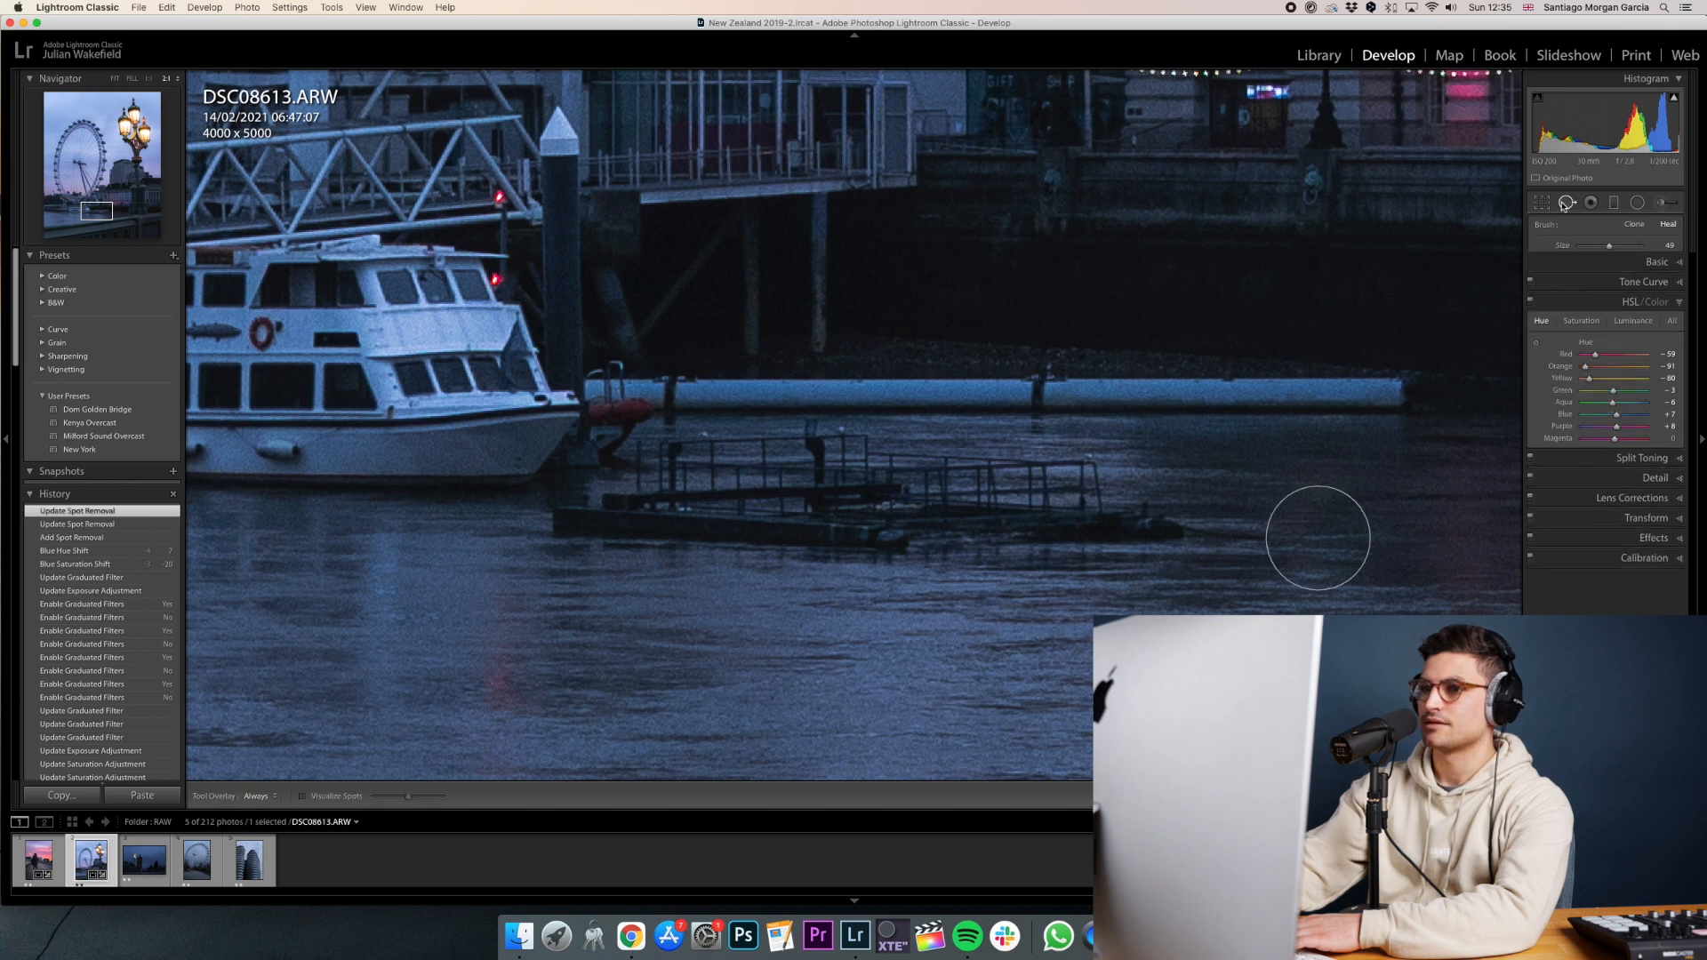
pyautogui.moveTo(1165, 523)
pyautogui.mouseDown()
pyautogui.moveTo(882, 498)
pyautogui.moveTo(808, 471)
pyautogui.moveTo(718, 490)
pyautogui.moveTo(695, 474)
pyautogui.moveTo(706, 521)
pyautogui.moveTo(580, 536)
pyautogui.moveTo(836, 568)
pyautogui.moveTo(866, 547)
pyautogui.moveTo(1028, 531)
pyautogui.moveTo(1077, 500)
pyautogui.moveTo(987, 497)
pyautogui.mouseUp()
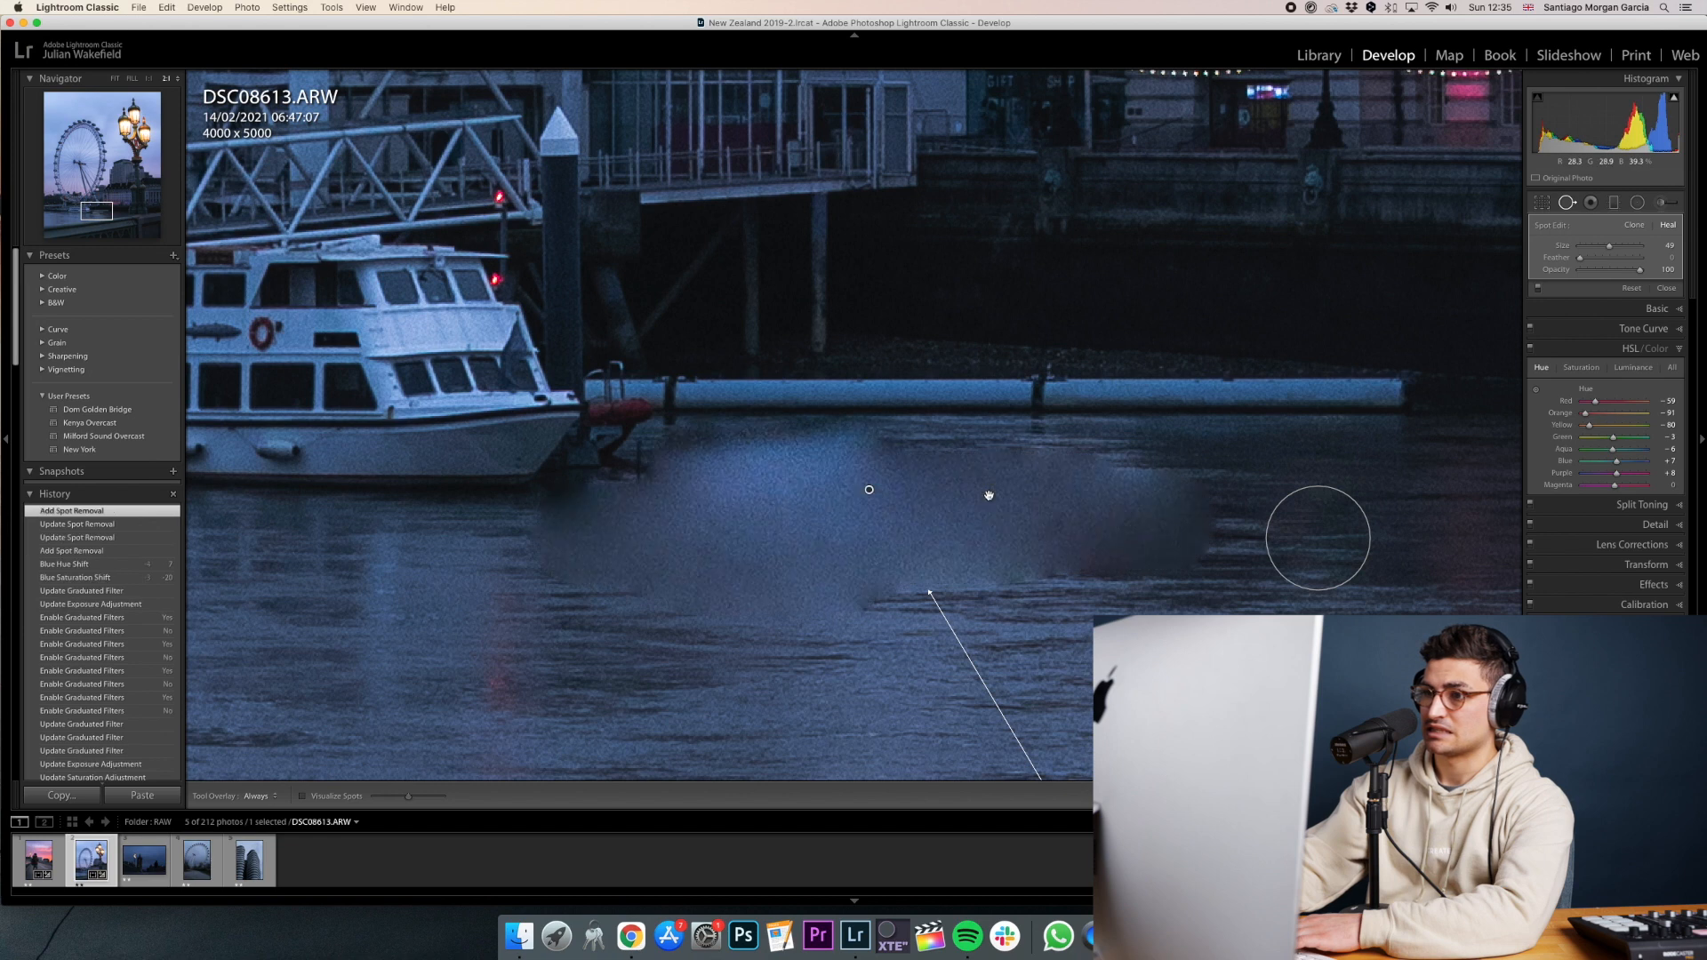
pyautogui.moveTo(96, 213); pyautogui.dragTo(103, 221)
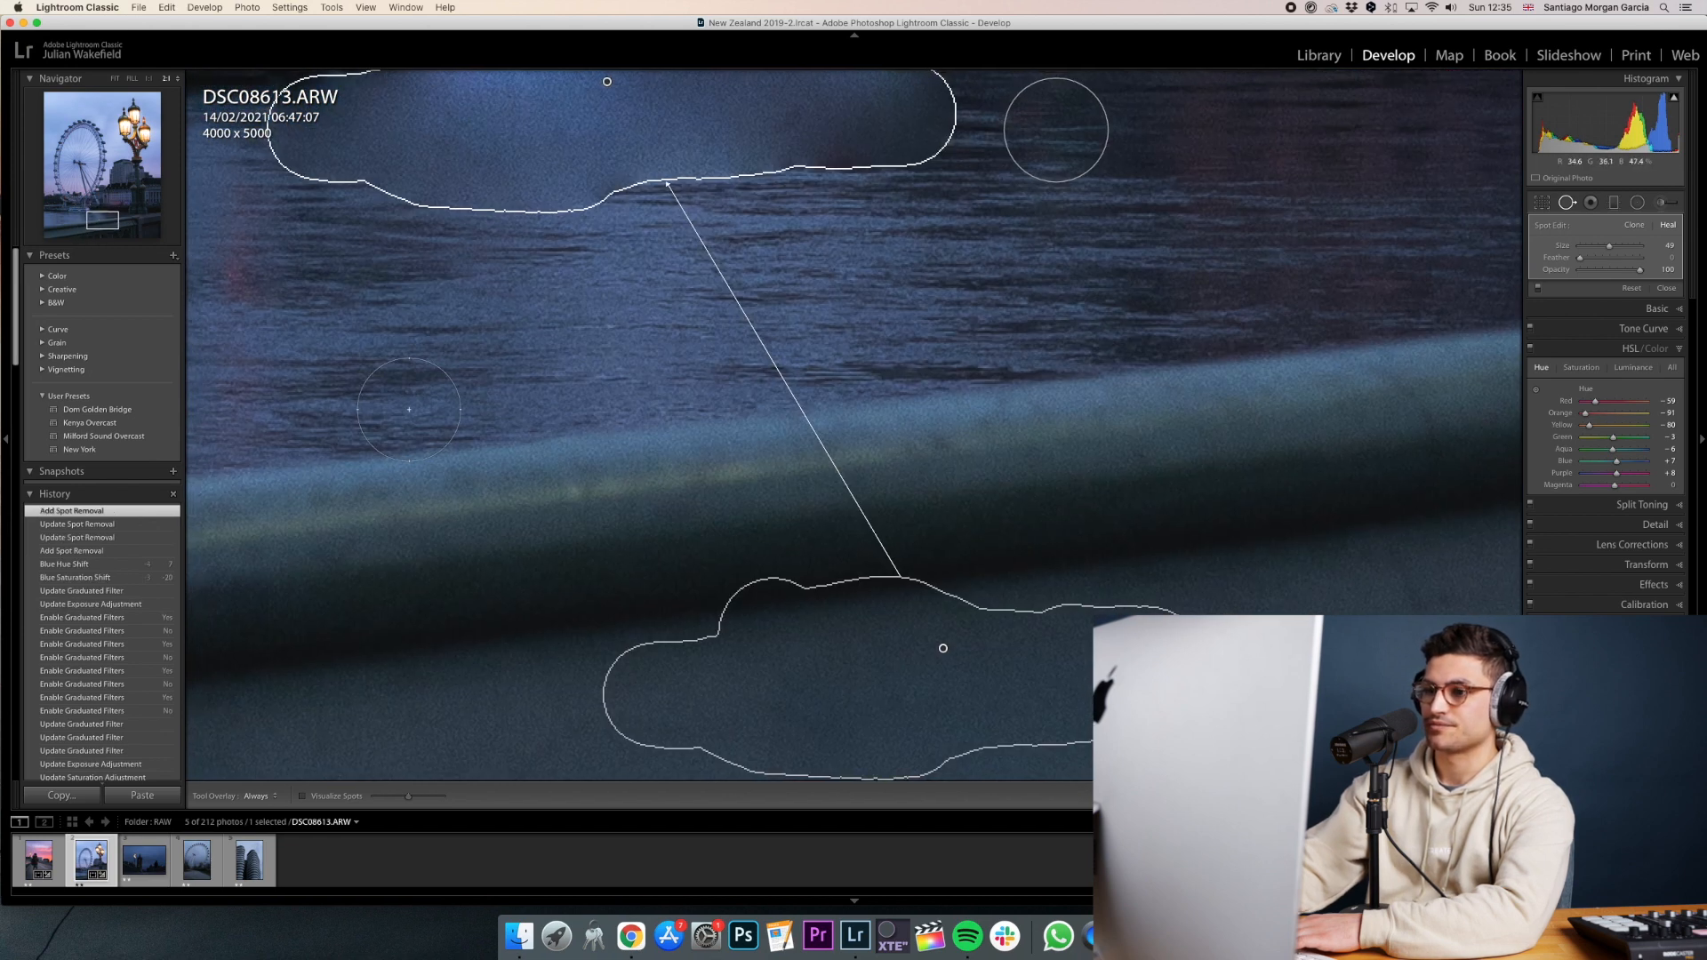
pyautogui.moveTo(884, 691)
pyautogui.mouseDown()
pyautogui.moveTo(633, 411)
pyautogui.moveTo(648, 322)
pyautogui.mouseUp()
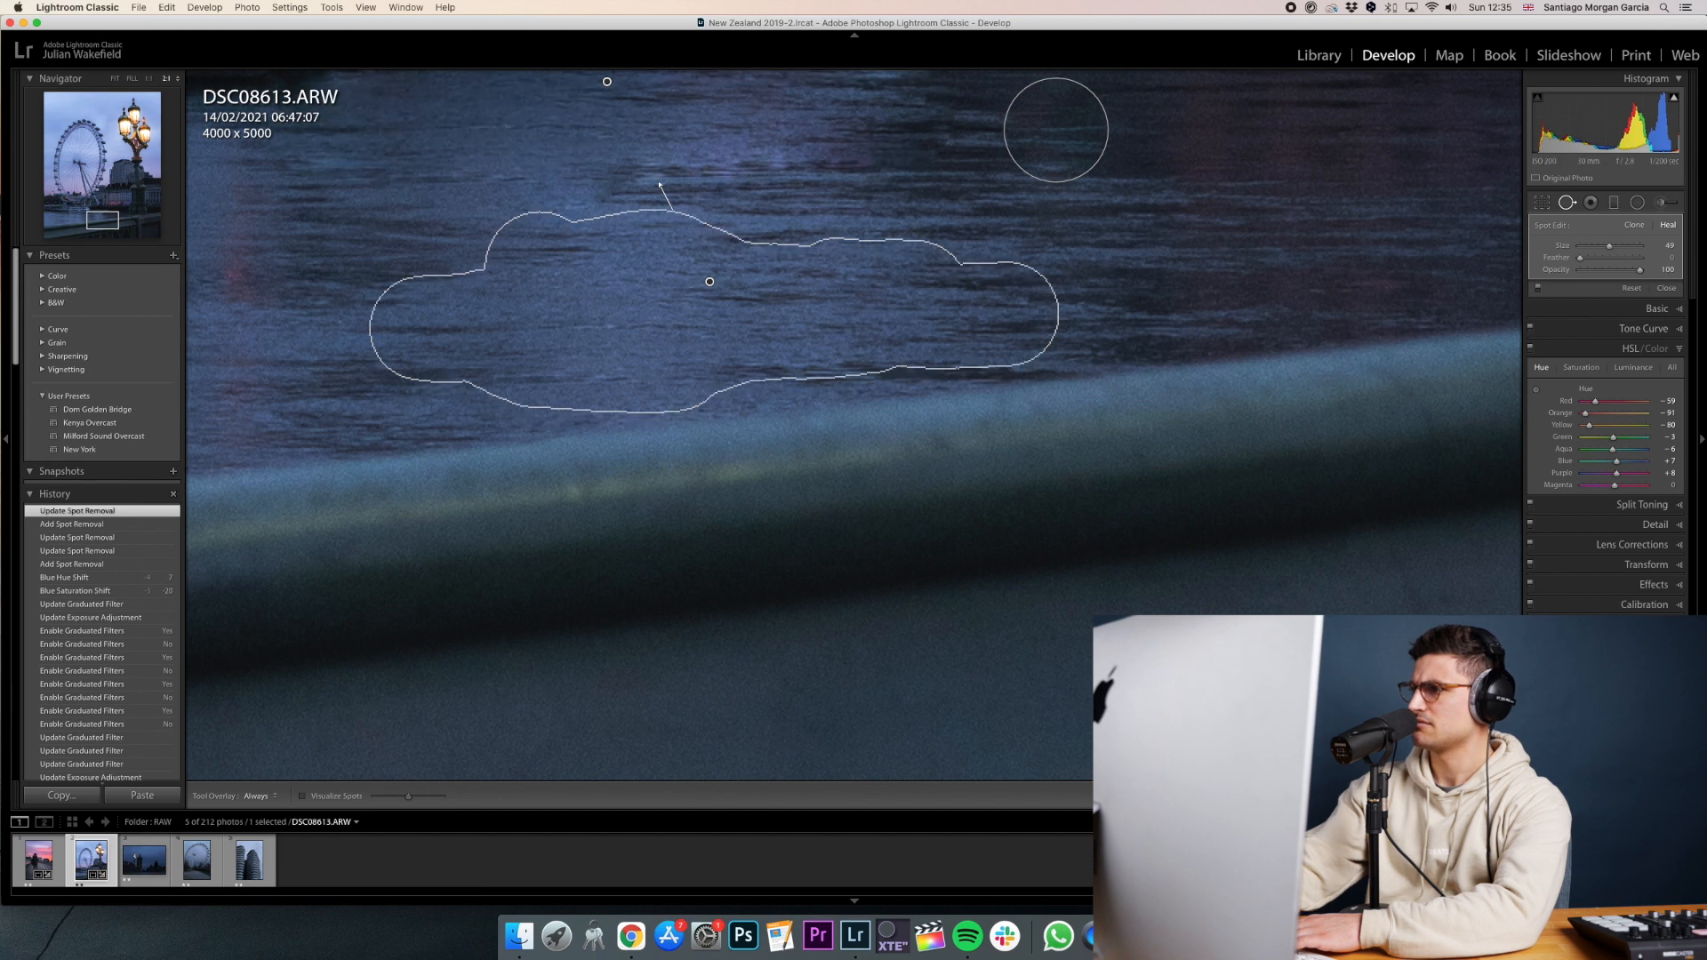
# Reposition the platform repair's sample area onto the water below the boat and close Spot Removal.
pyautogui.moveTo(101, 222); pyautogui.dragTo(93, 216)
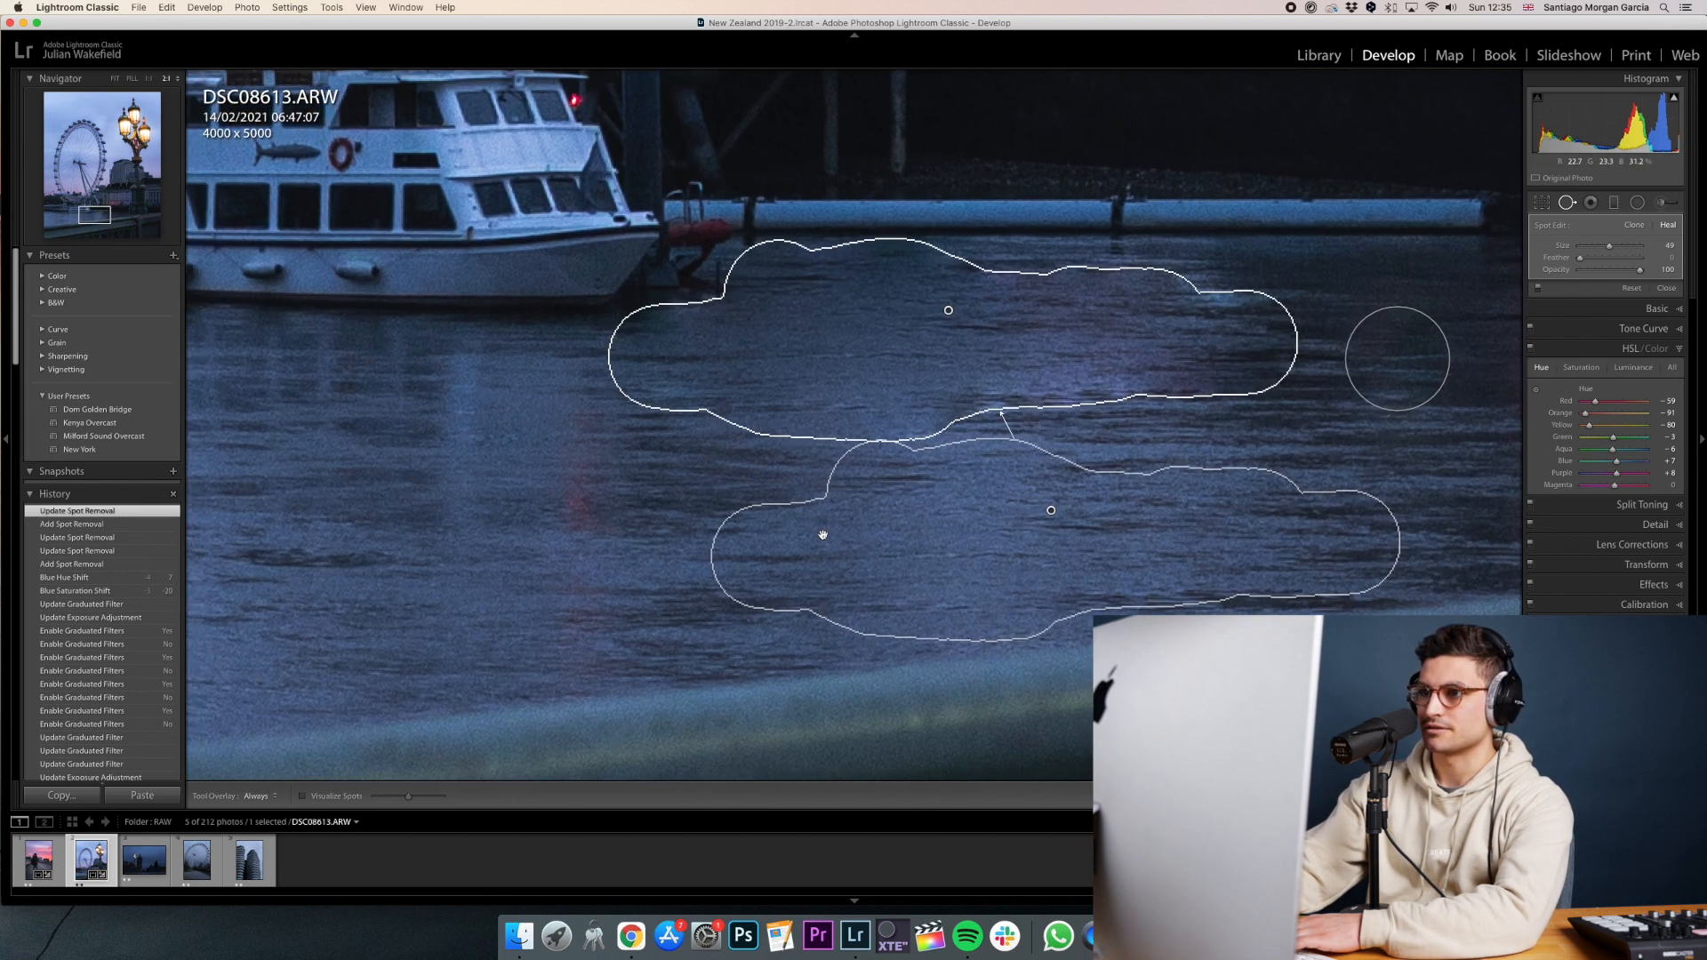
pyautogui.moveTo(974, 573); pyautogui.dragTo(965, 572)
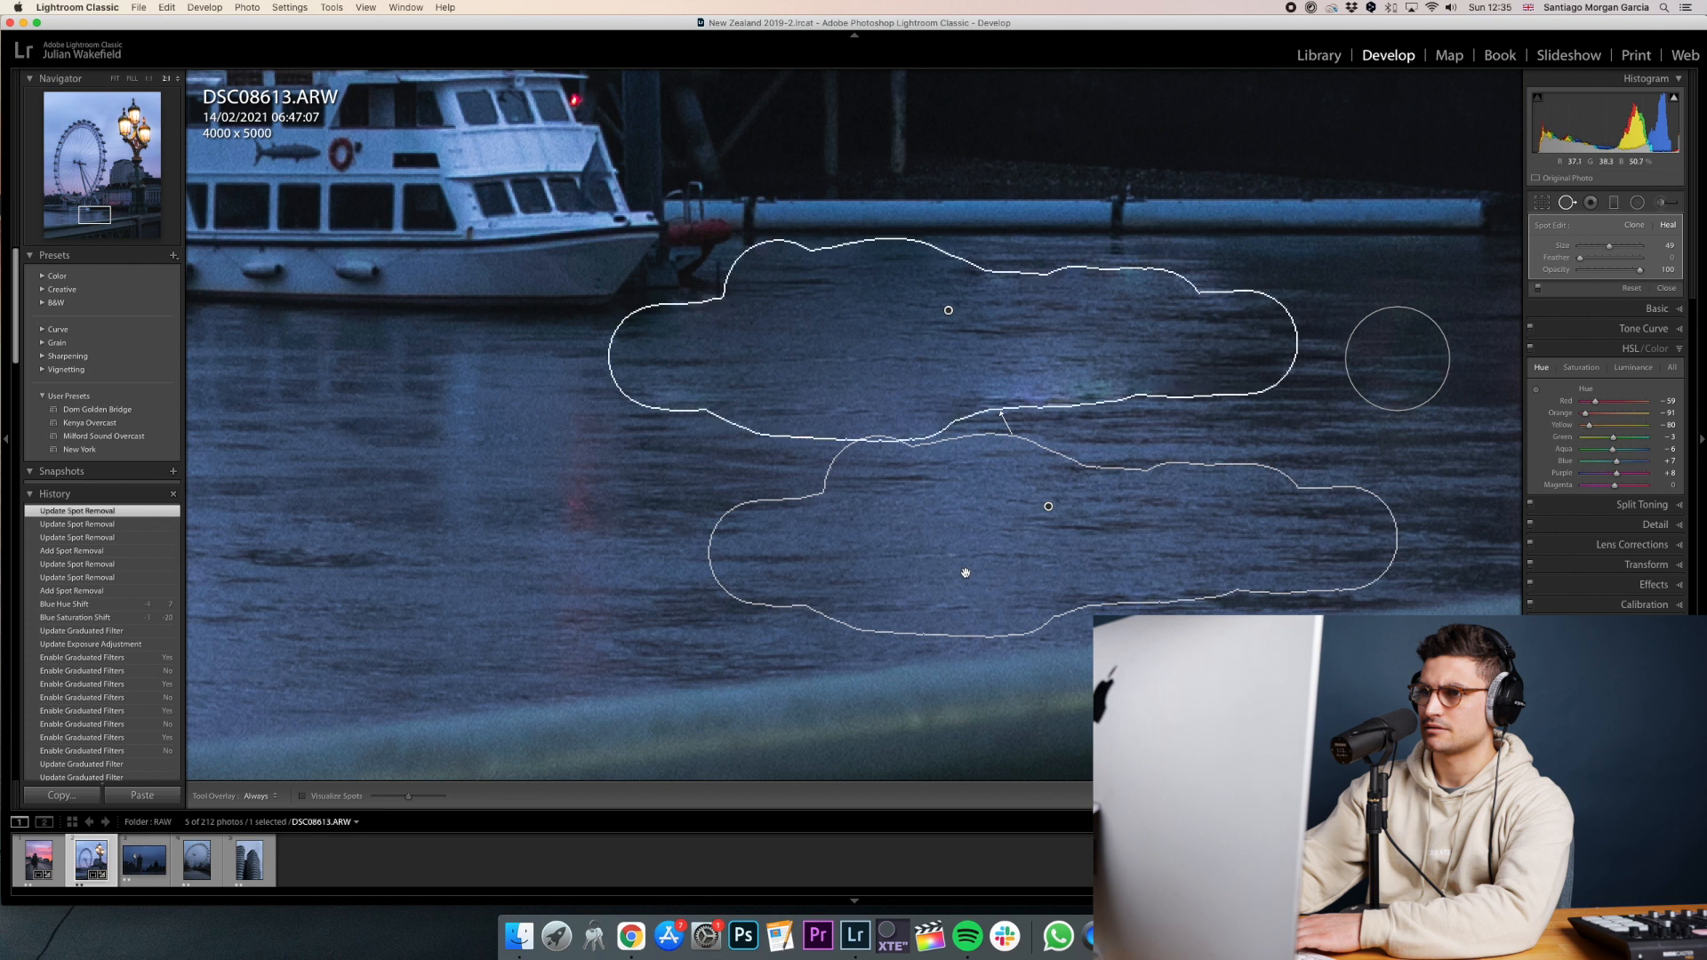
pyautogui.moveTo(596, 582); pyautogui.dragTo(325, 603)
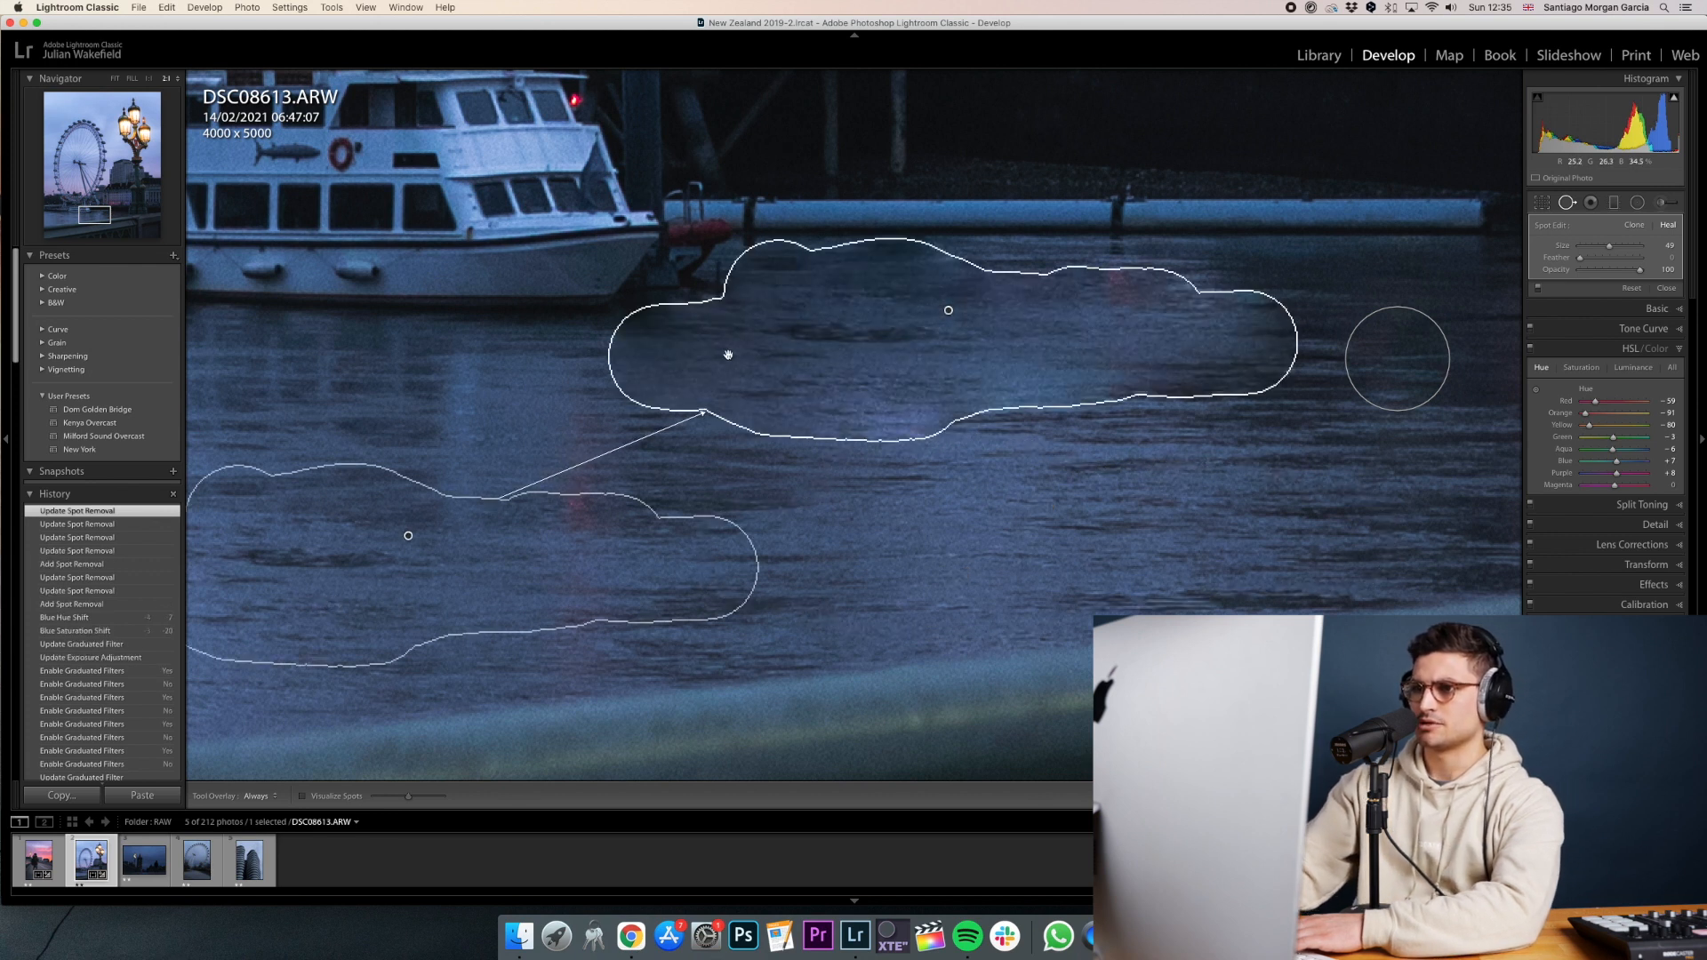
pyautogui.press('q')
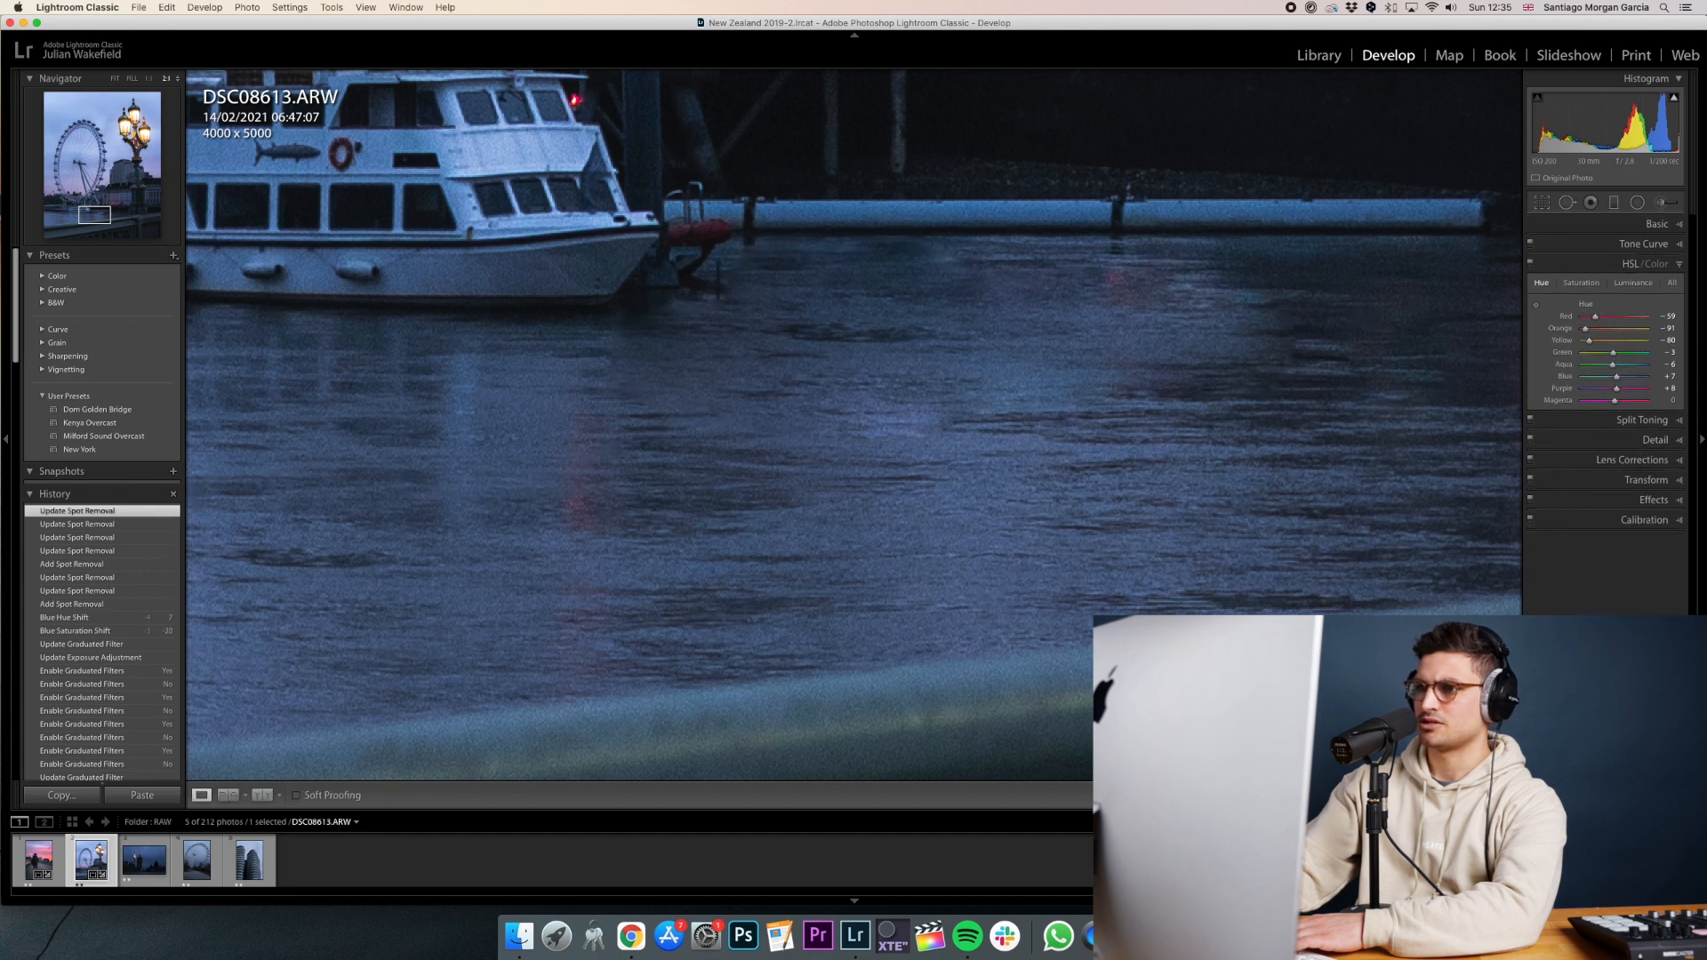
pyautogui.click(1143, 382)
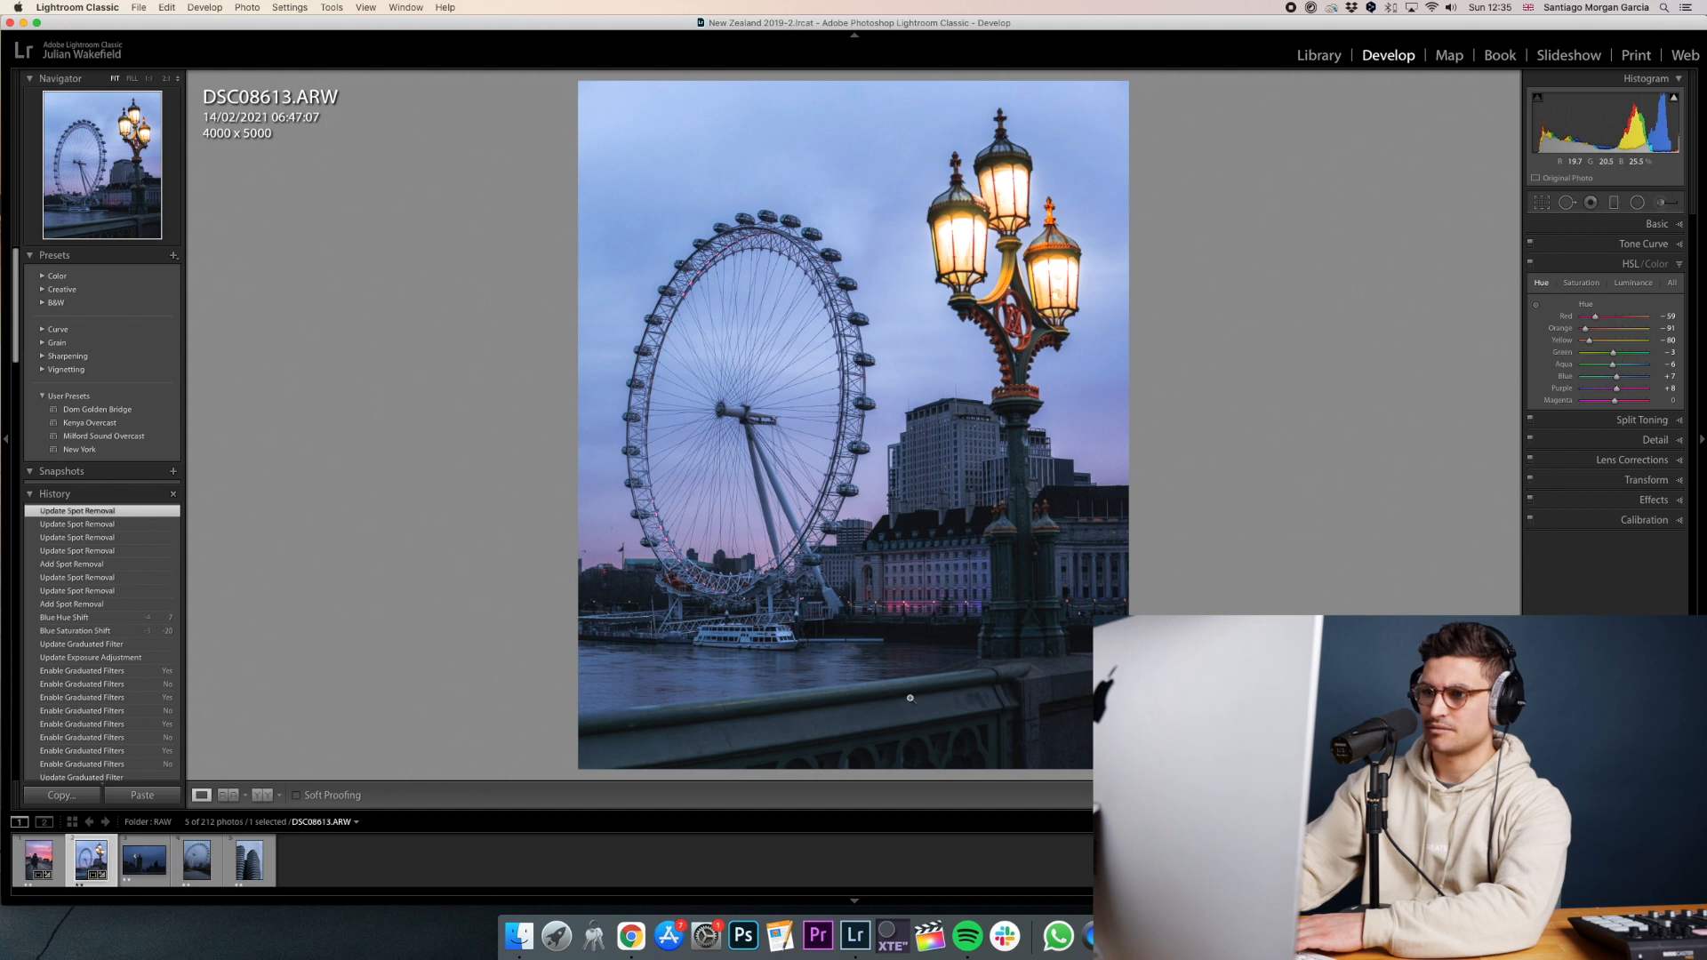
# Try moving the platform repair's sample area to the water left of the repair, just below the boat.
pyautogui.click(864, 681)
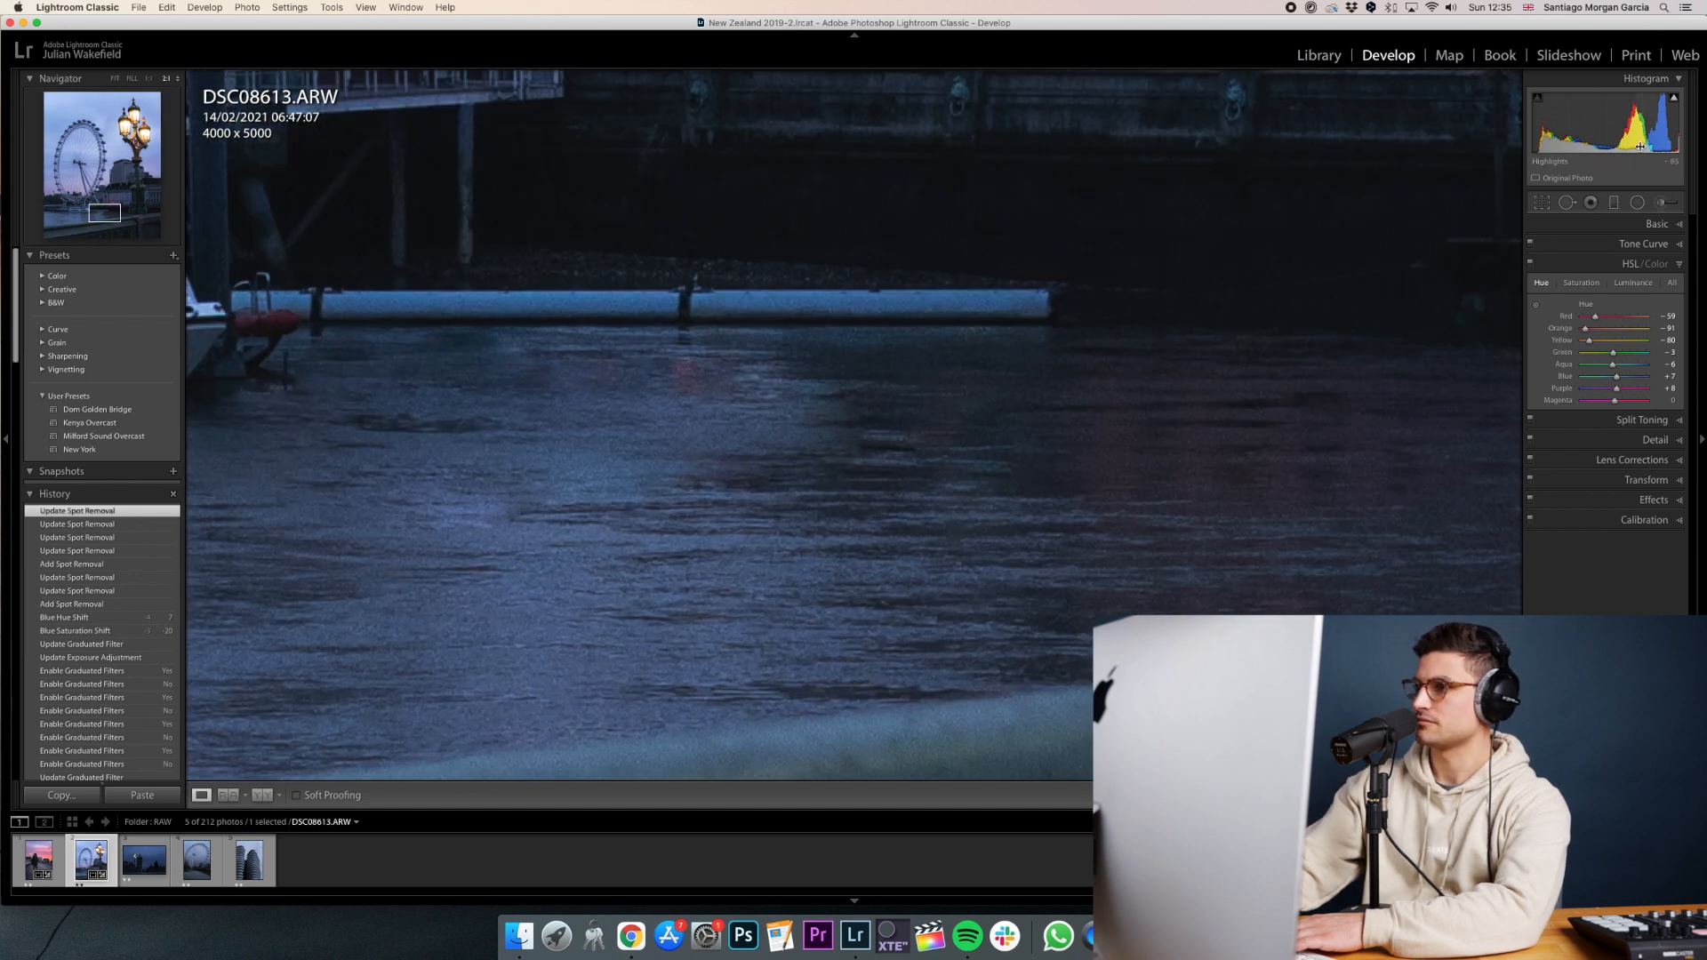
pyautogui.press('q')
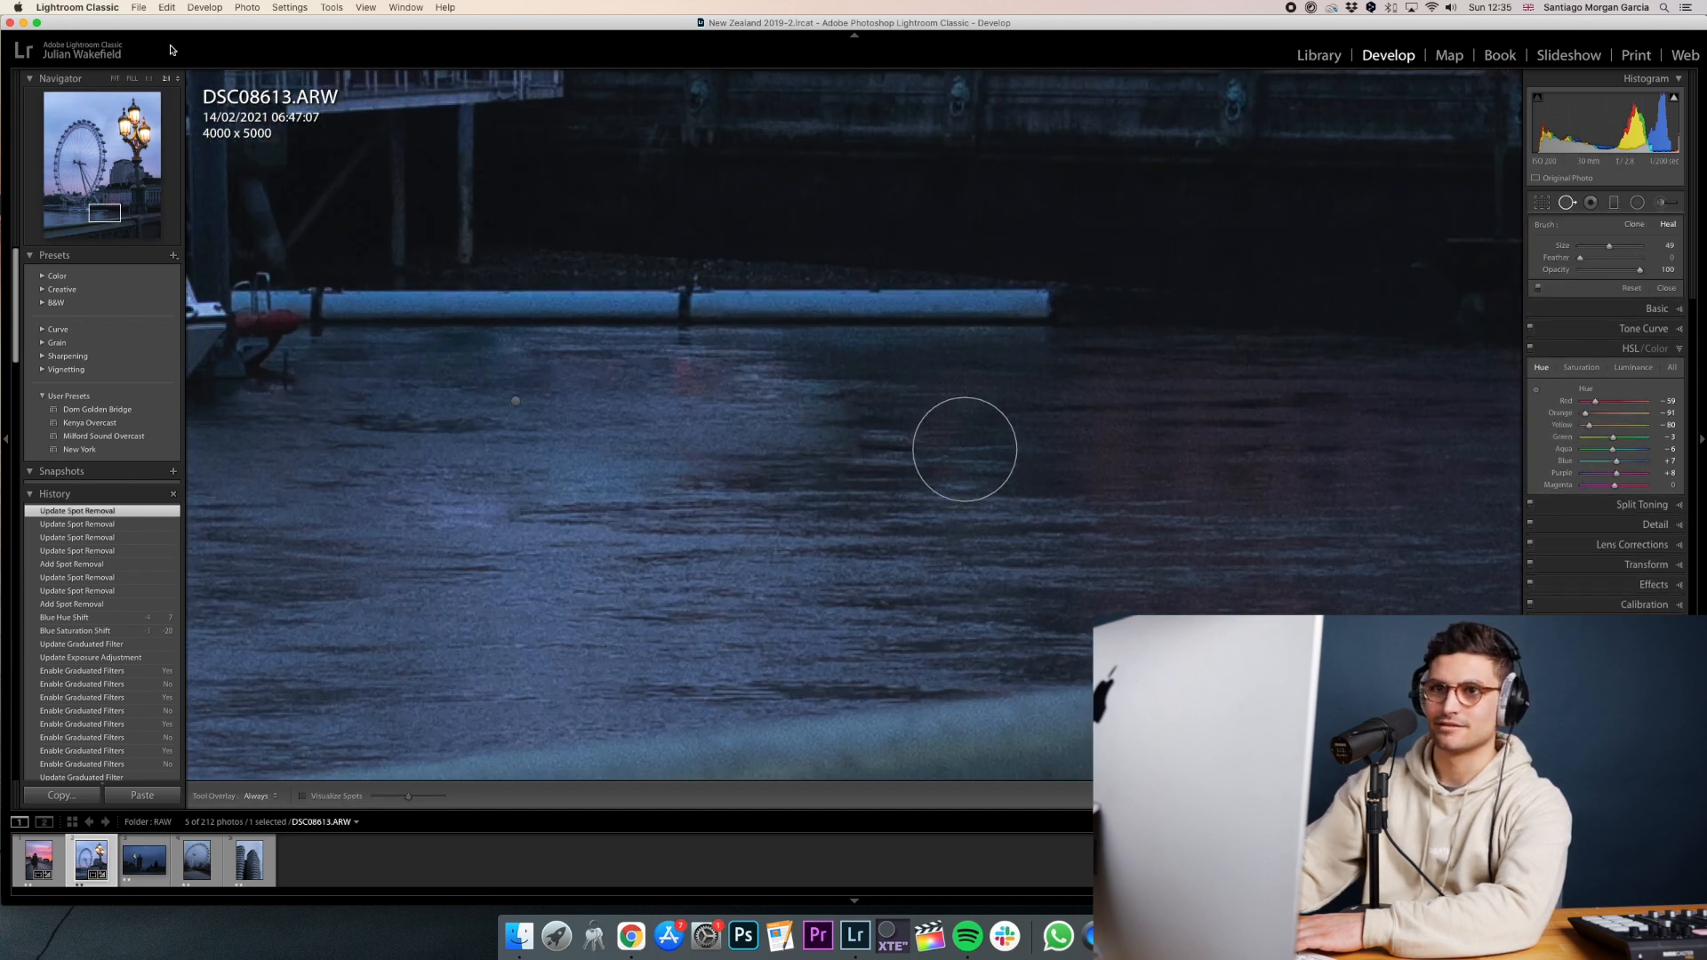
pyautogui.click(148, 80)
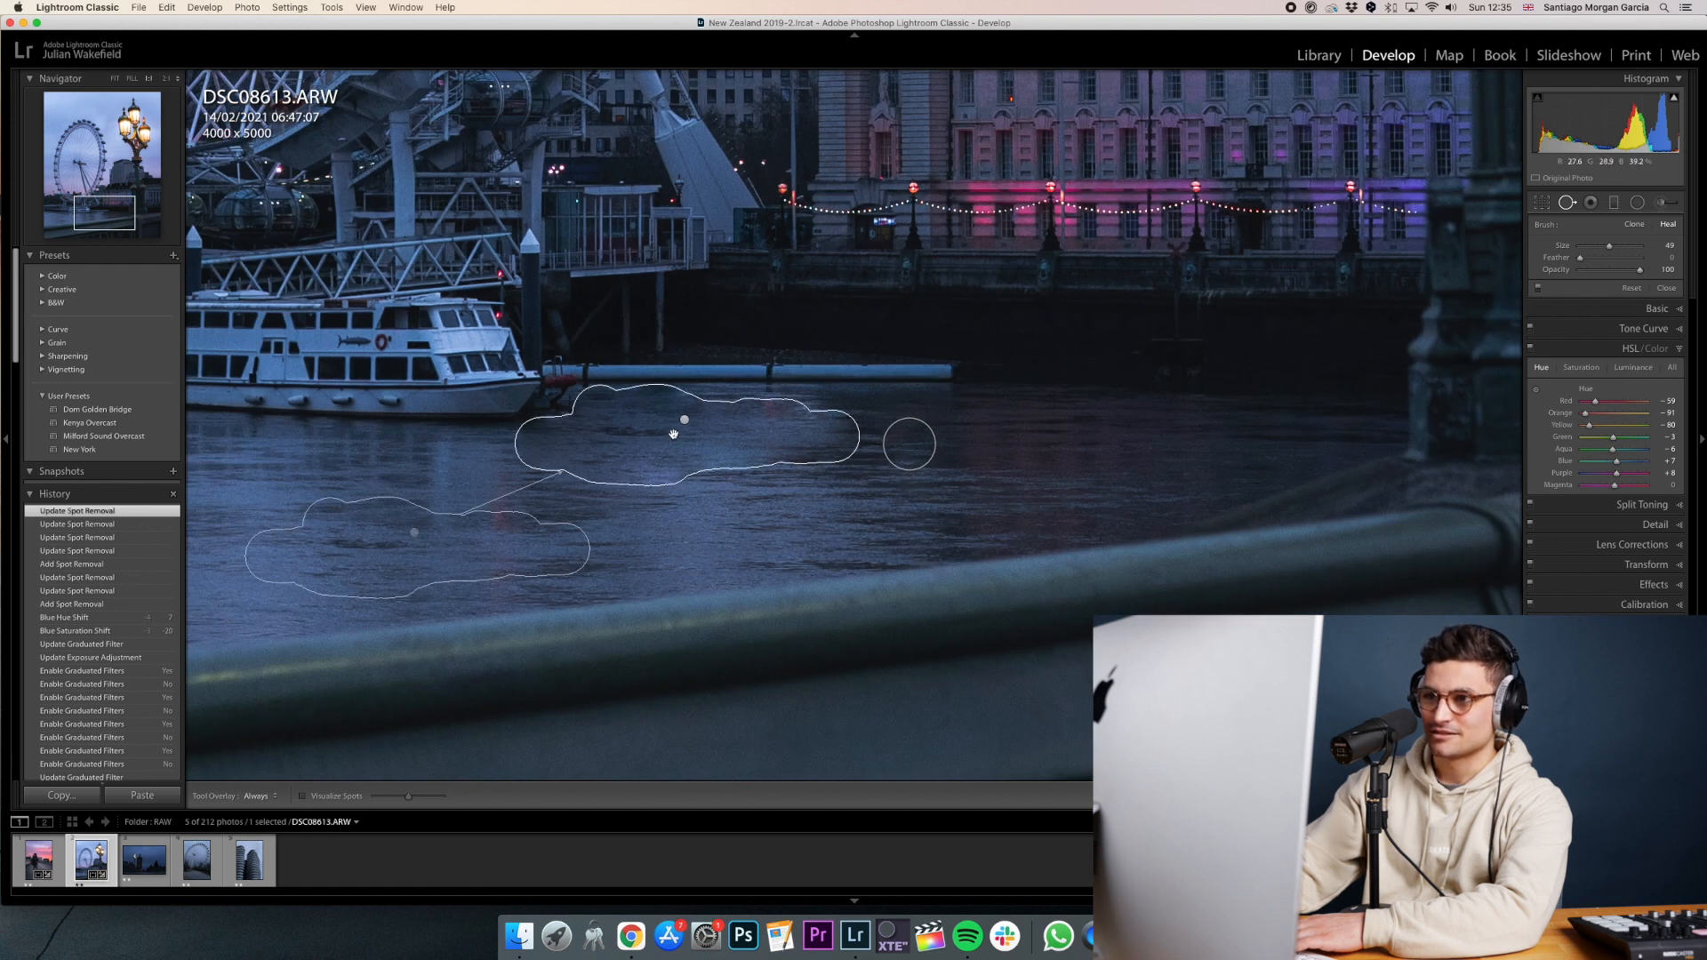
pyautogui.click(597, 504)
pyautogui.moveTo(488, 557)
pyautogui.mouseDown()
pyautogui.moveTo(454, 498)
pyautogui.moveTo(480, 453)
pyautogui.moveTo(411, 497)
pyautogui.mouseUp()
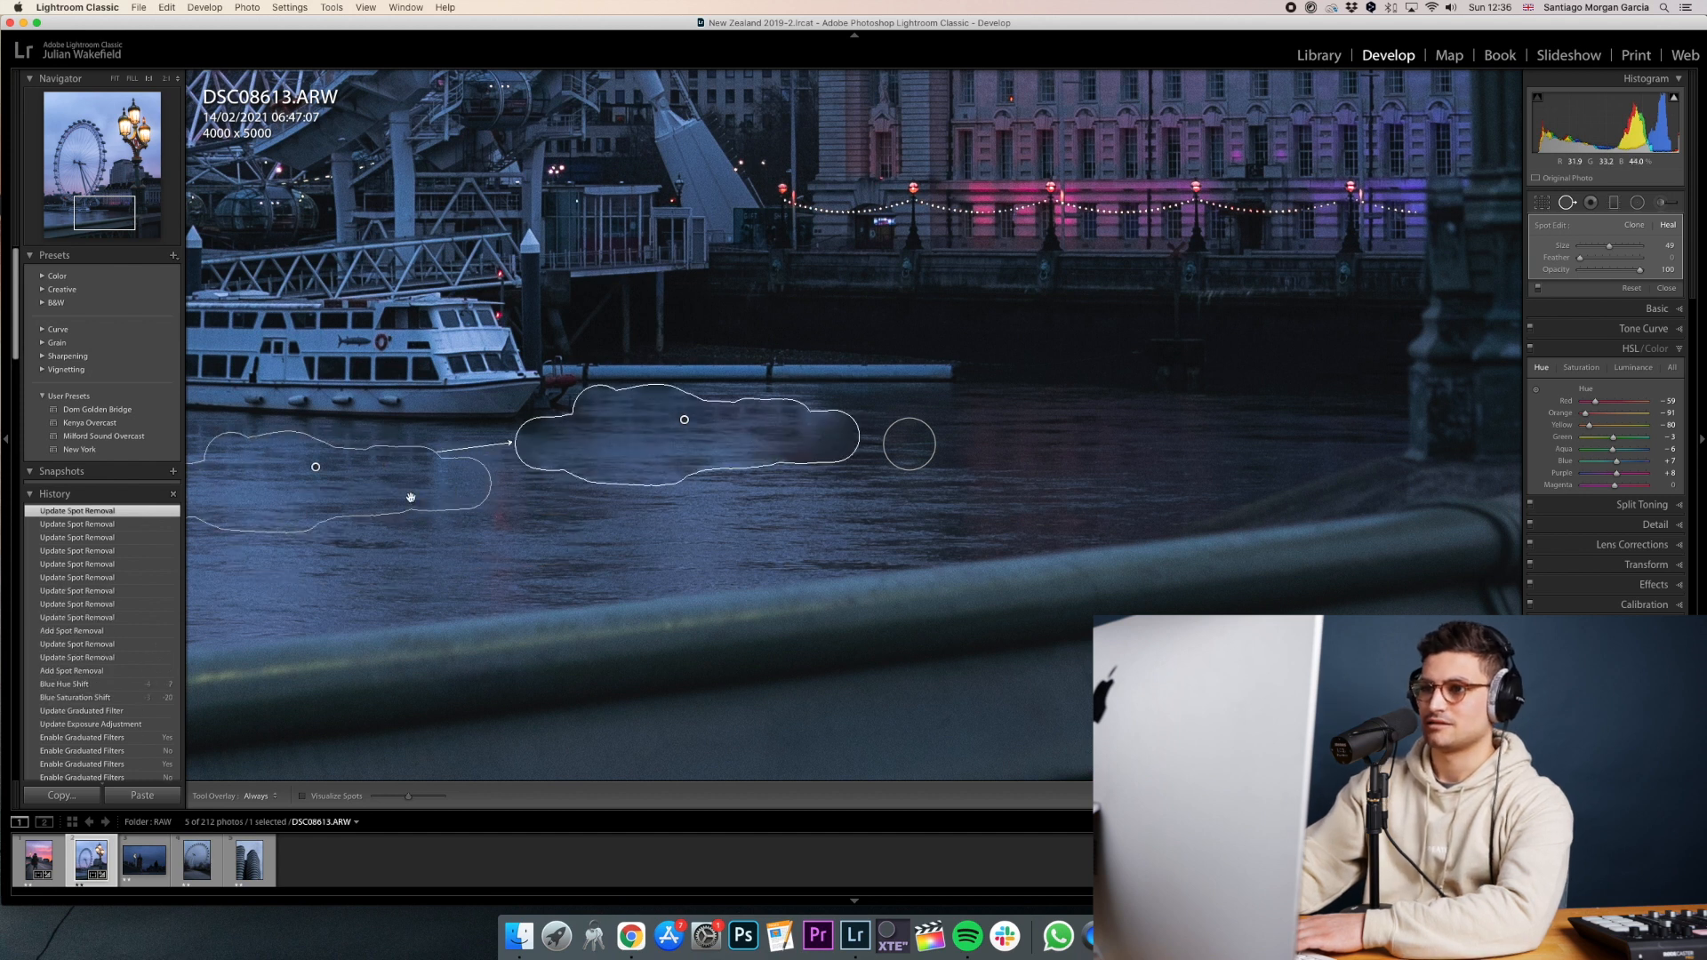
pyautogui.press('q')
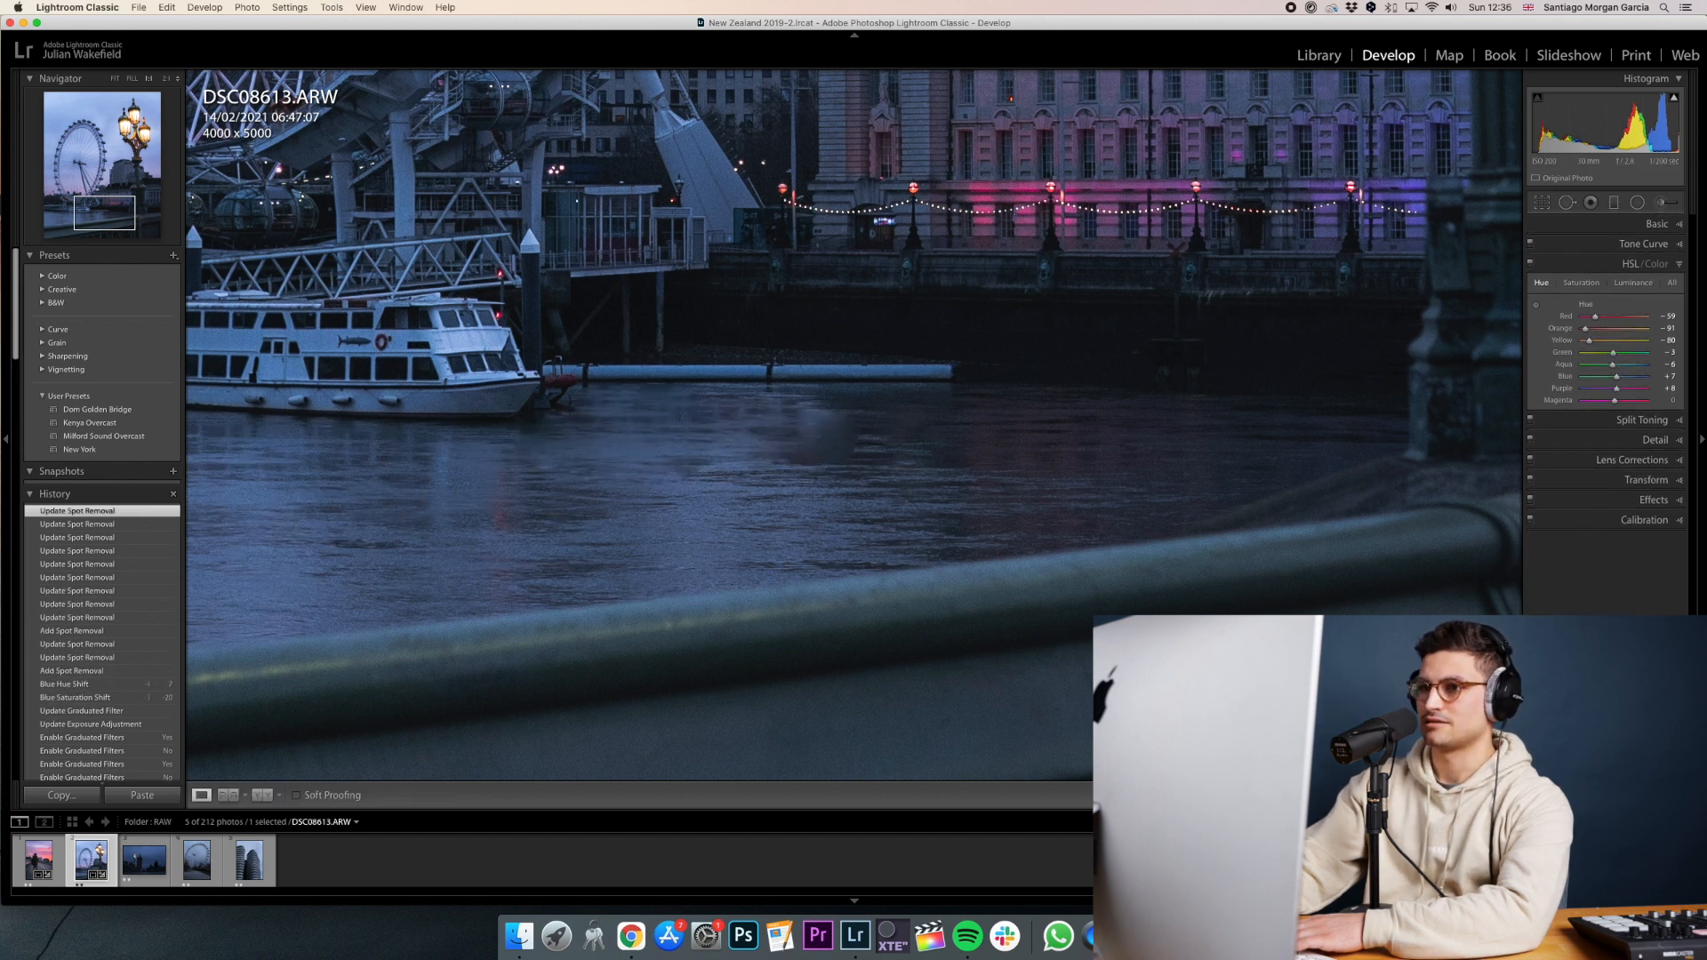
pyautogui.click(947, 438)
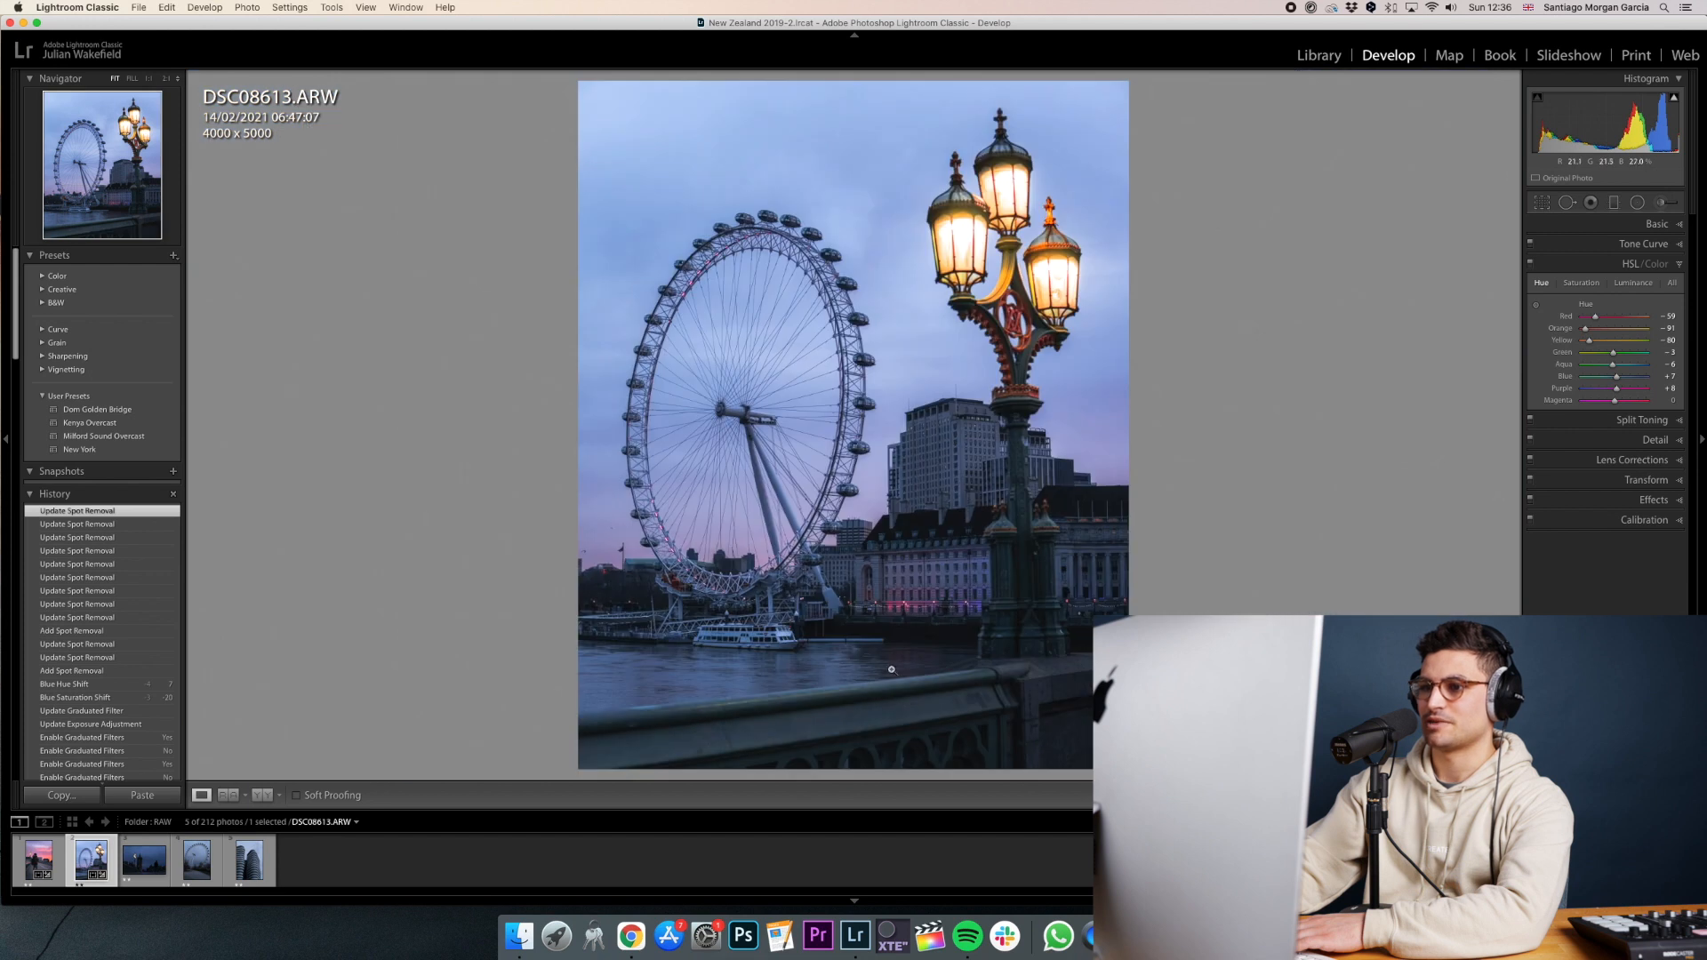
# Move the platform repair's sample area onto the open water directly below the repair and close Spot Removal.
pyautogui.click(859, 654)
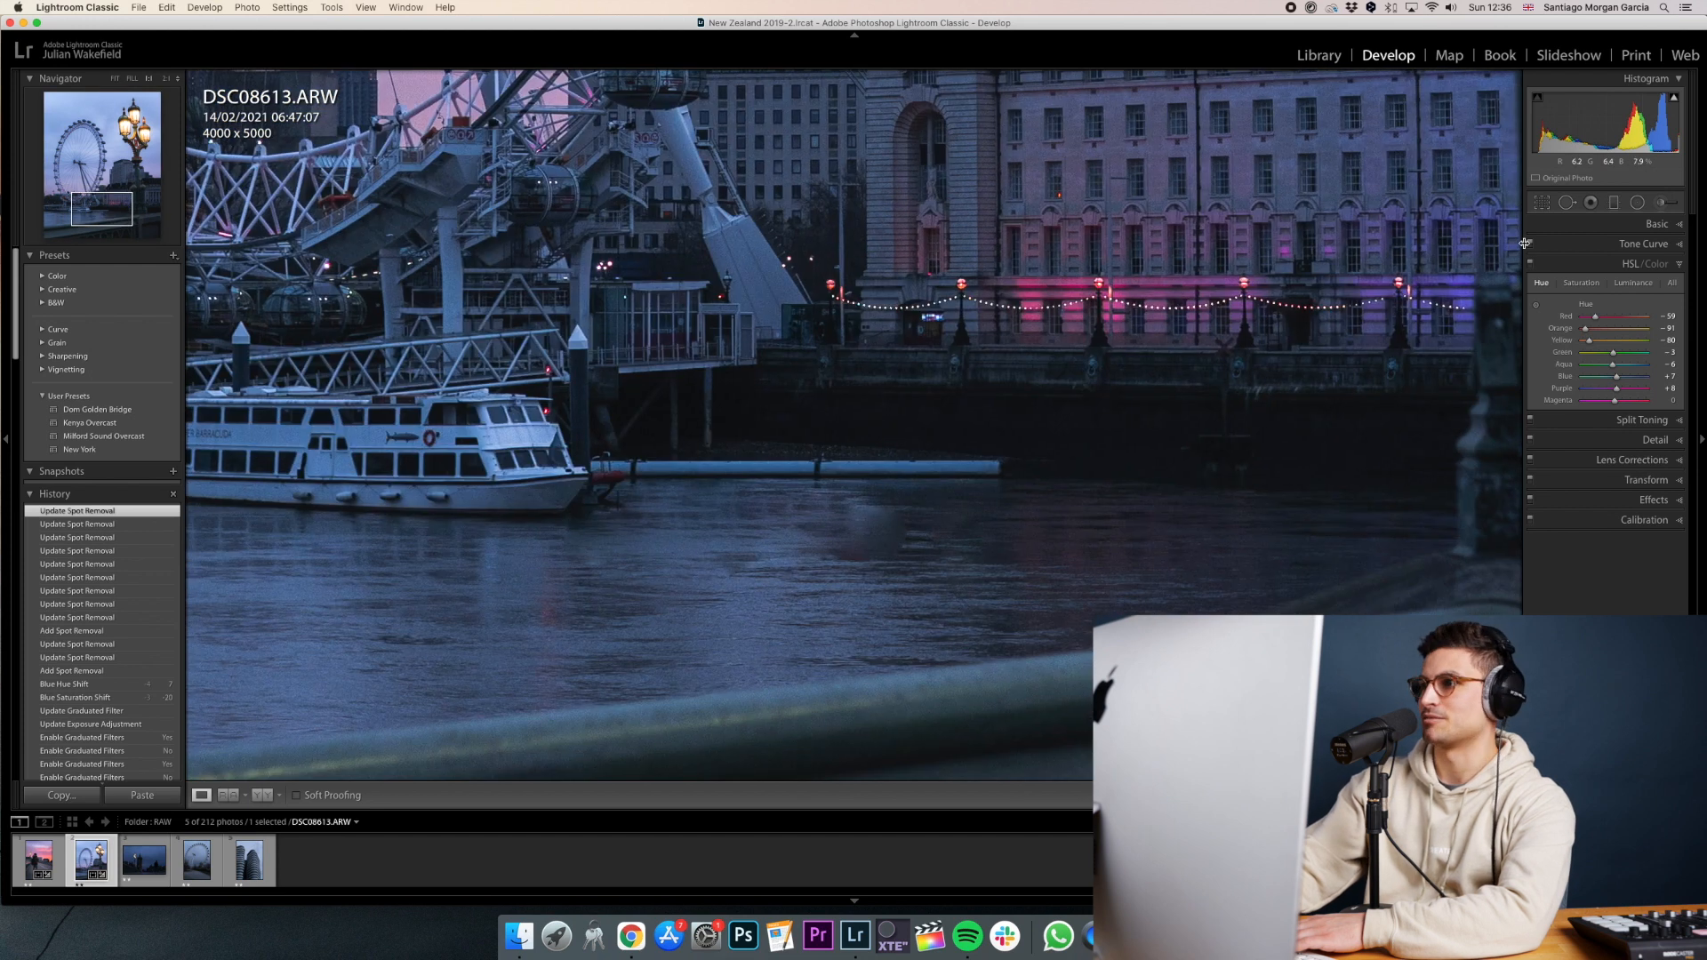
pyautogui.click(1567, 203)
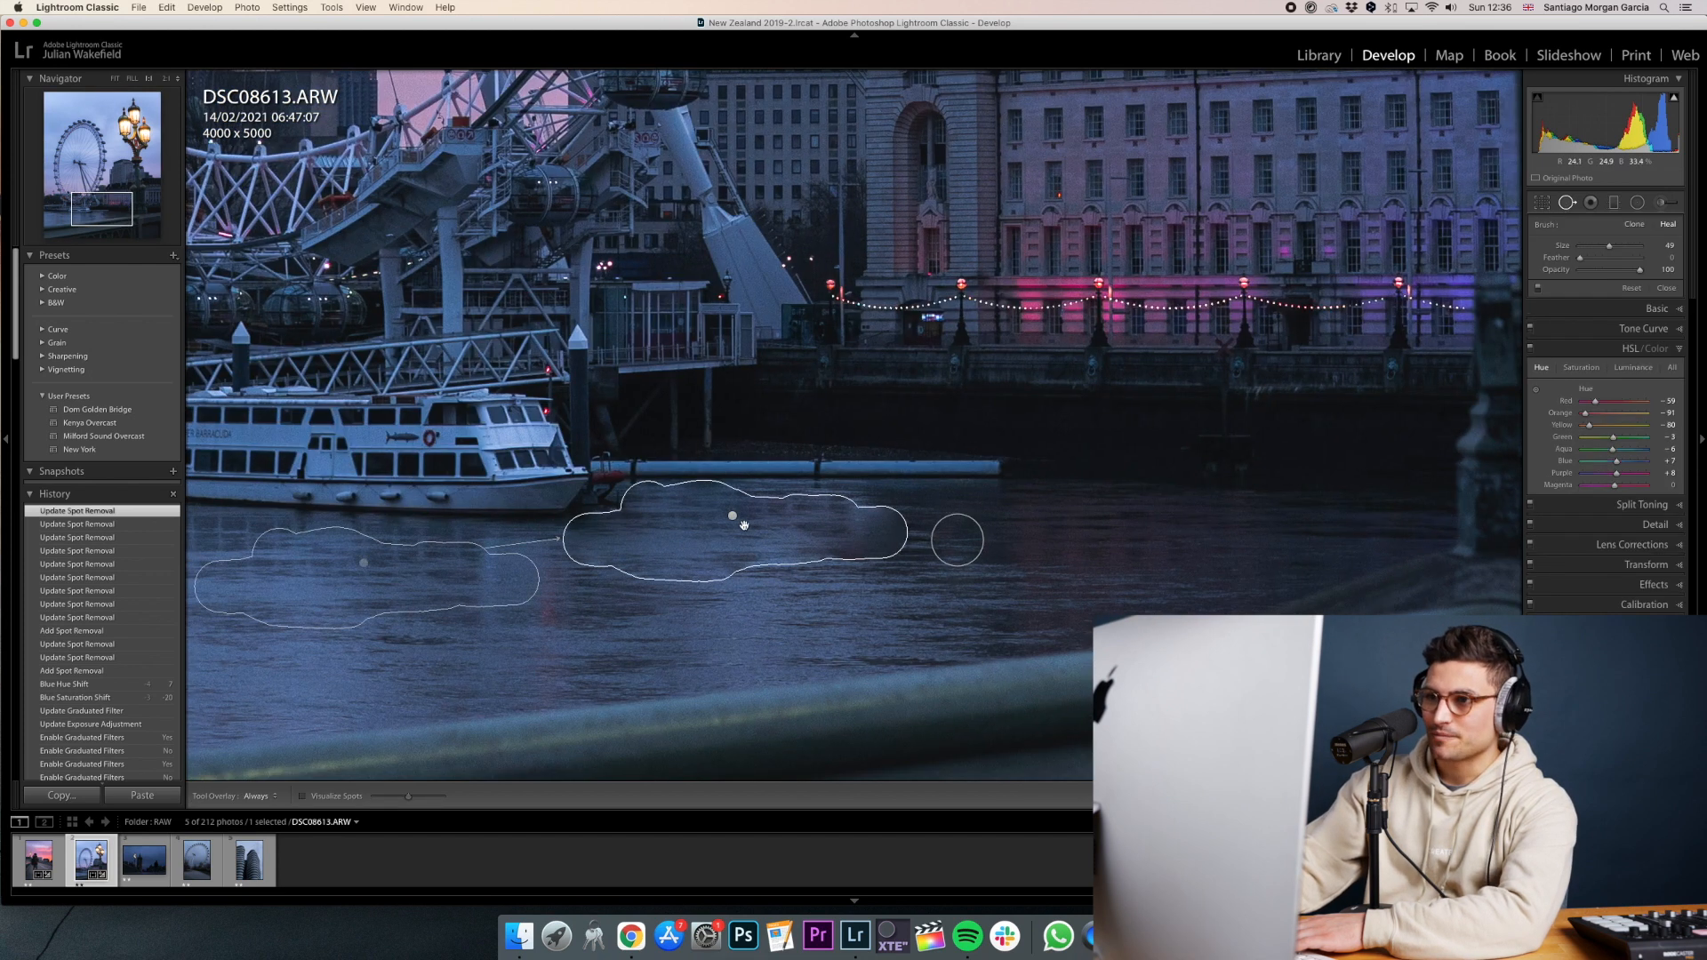
pyautogui.click(731, 515)
pyautogui.moveTo(476, 602)
pyautogui.mouseDown()
pyautogui.moveTo(1173, 560)
pyautogui.moveTo(1135, 536)
pyautogui.moveTo(1150, 580)
pyautogui.moveTo(1145, 567)
pyautogui.moveTo(1162, 573)
pyautogui.moveTo(750, 620)
pyautogui.moveTo(760, 642)
pyautogui.mouseUp()
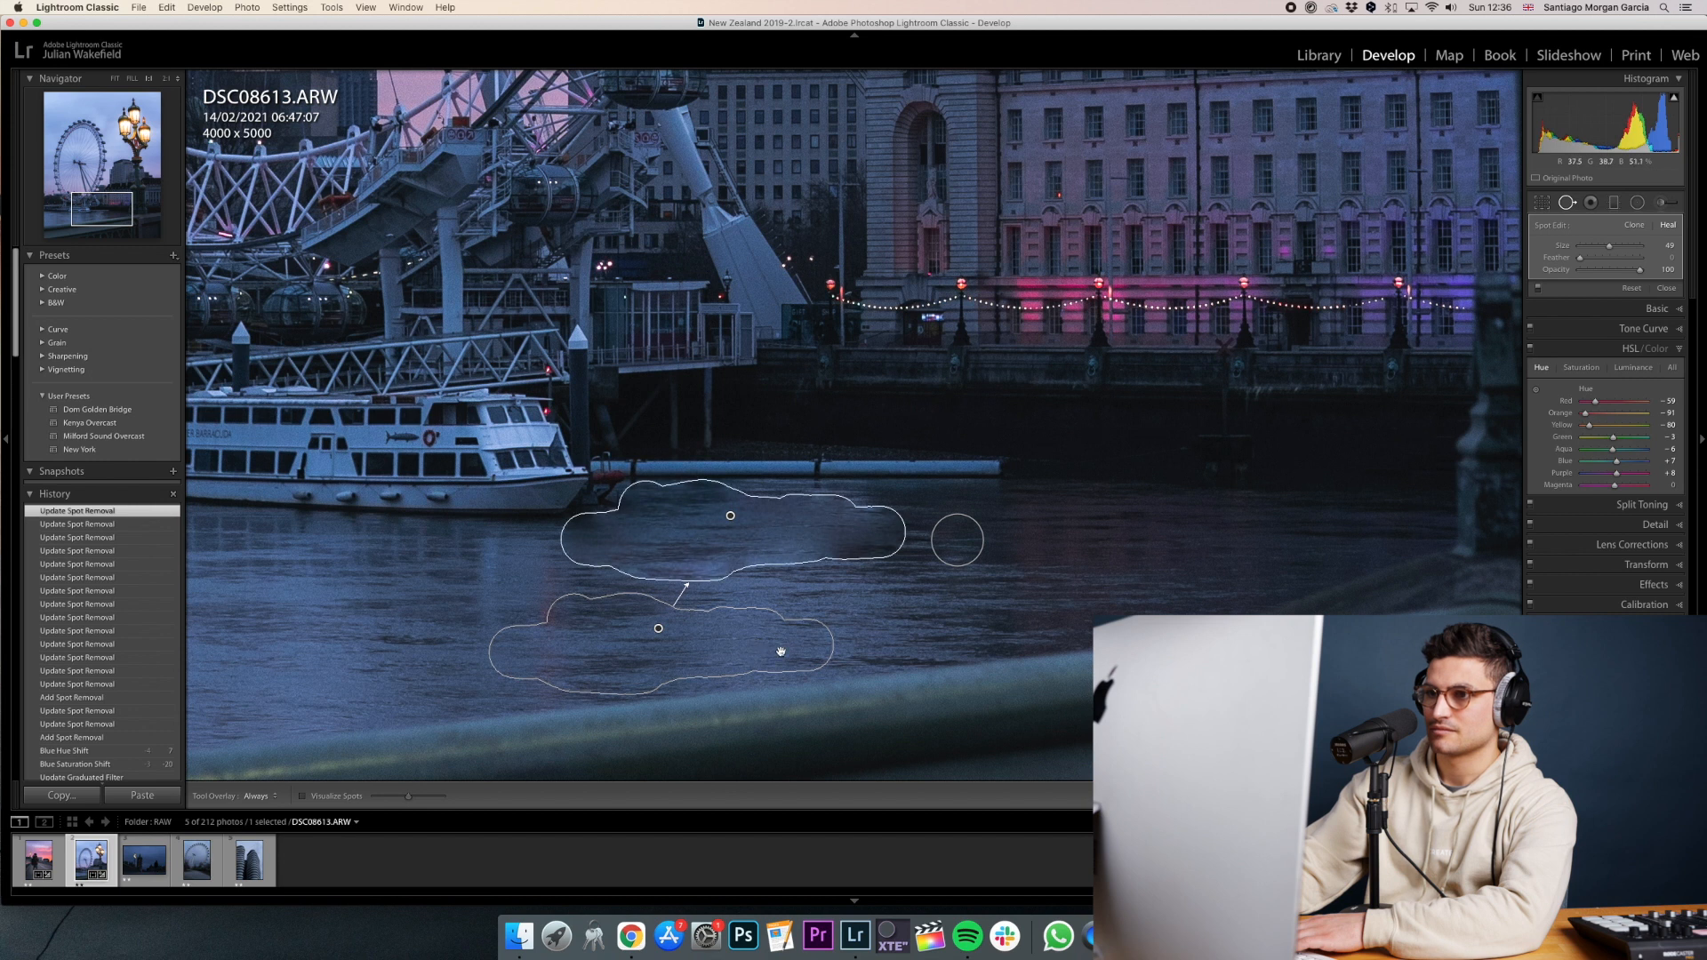
pyautogui.press('q')
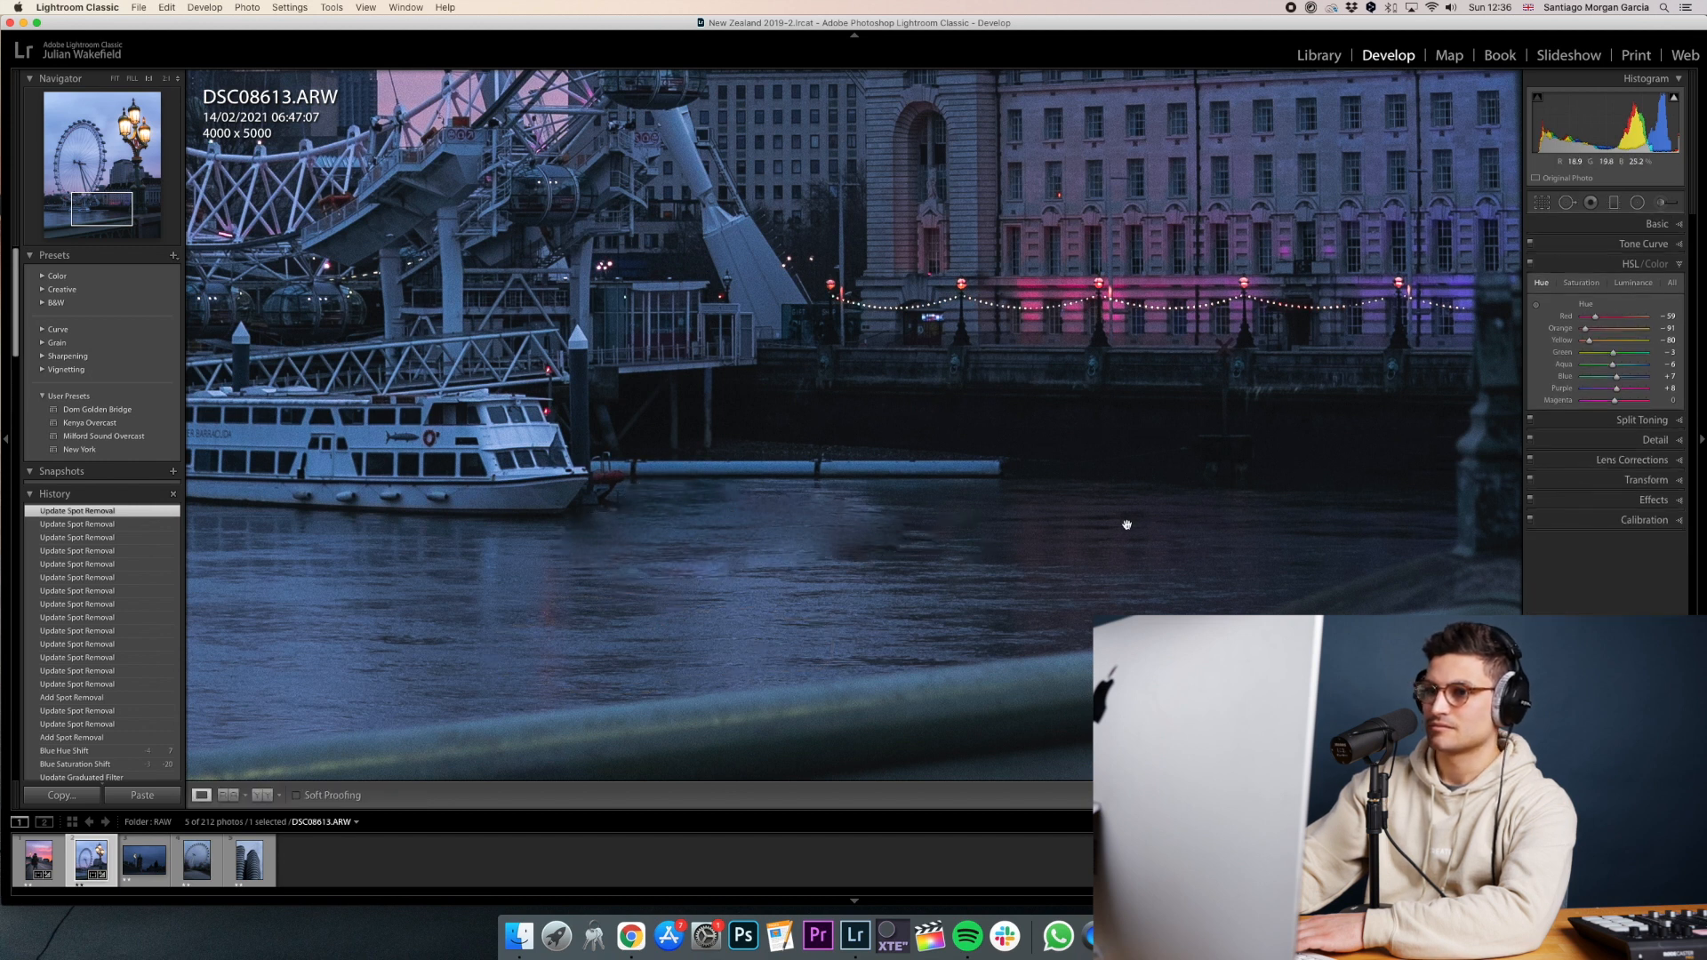
# Compare the whole photo with the spot removals switched off and on again.
pyautogui.click(1063, 471)
pyautogui.press('q')
pyautogui.click(1538, 291)
pyautogui.click(1538, 291)
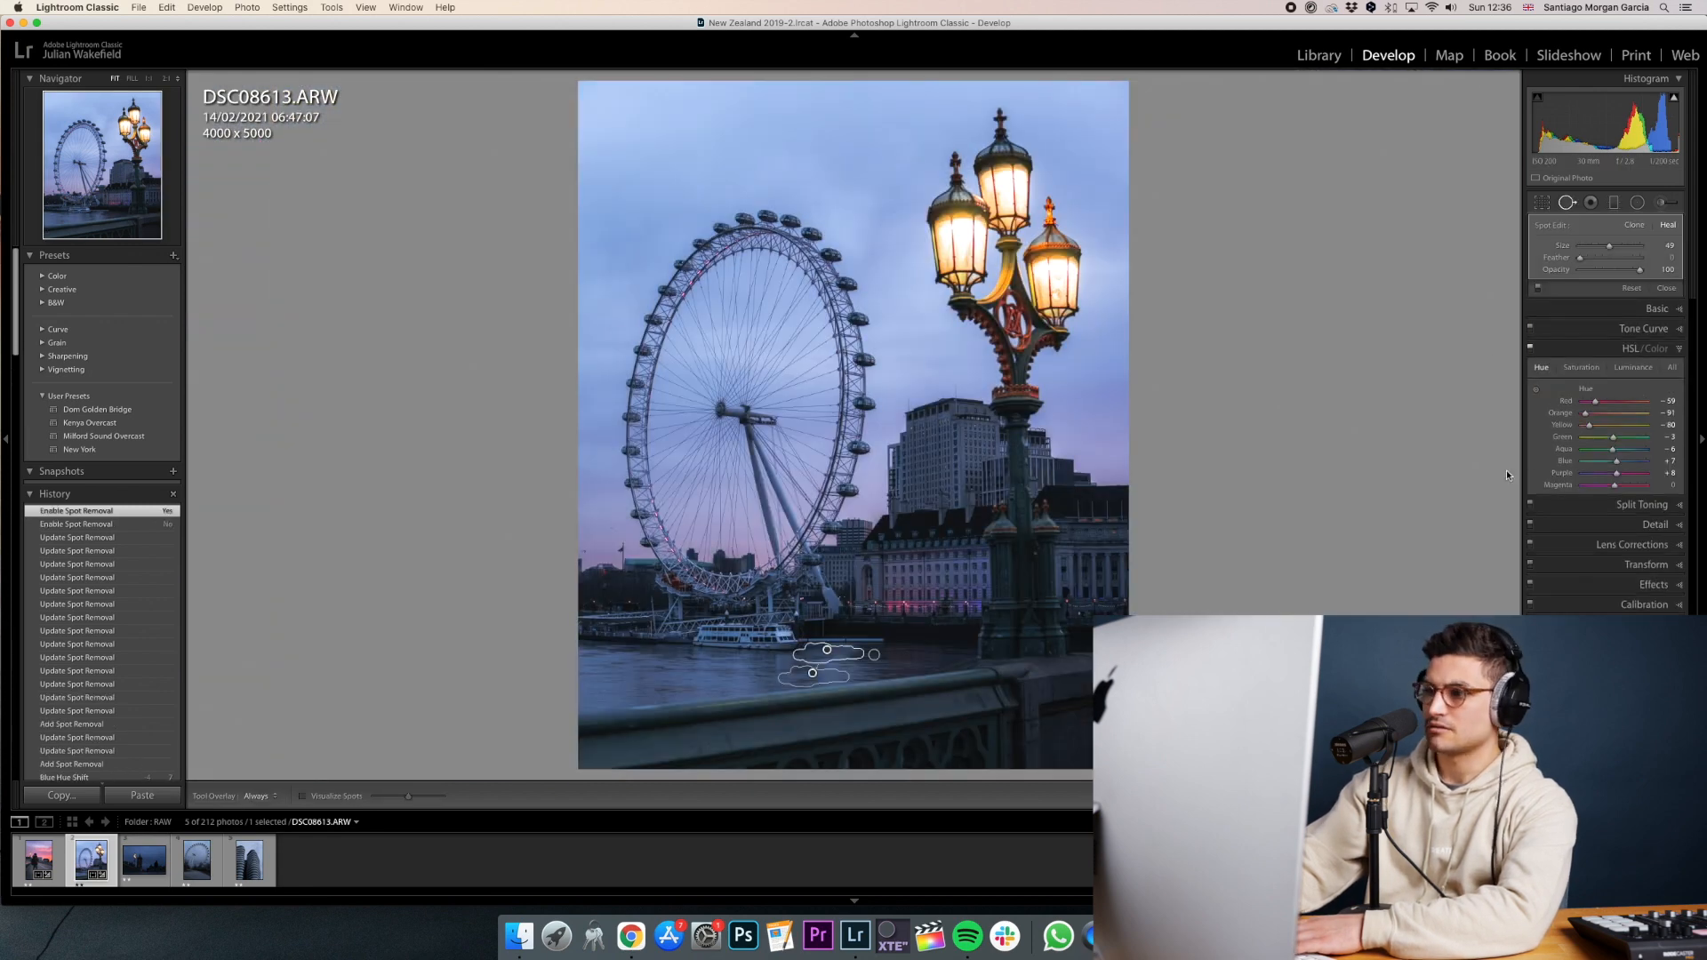
pyautogui.press('q')
# Heal the leftover smudge at the right end of the platform repair, reposition its sample area on the river, and close Spot Removal.
pyautogui.click(876, 668)
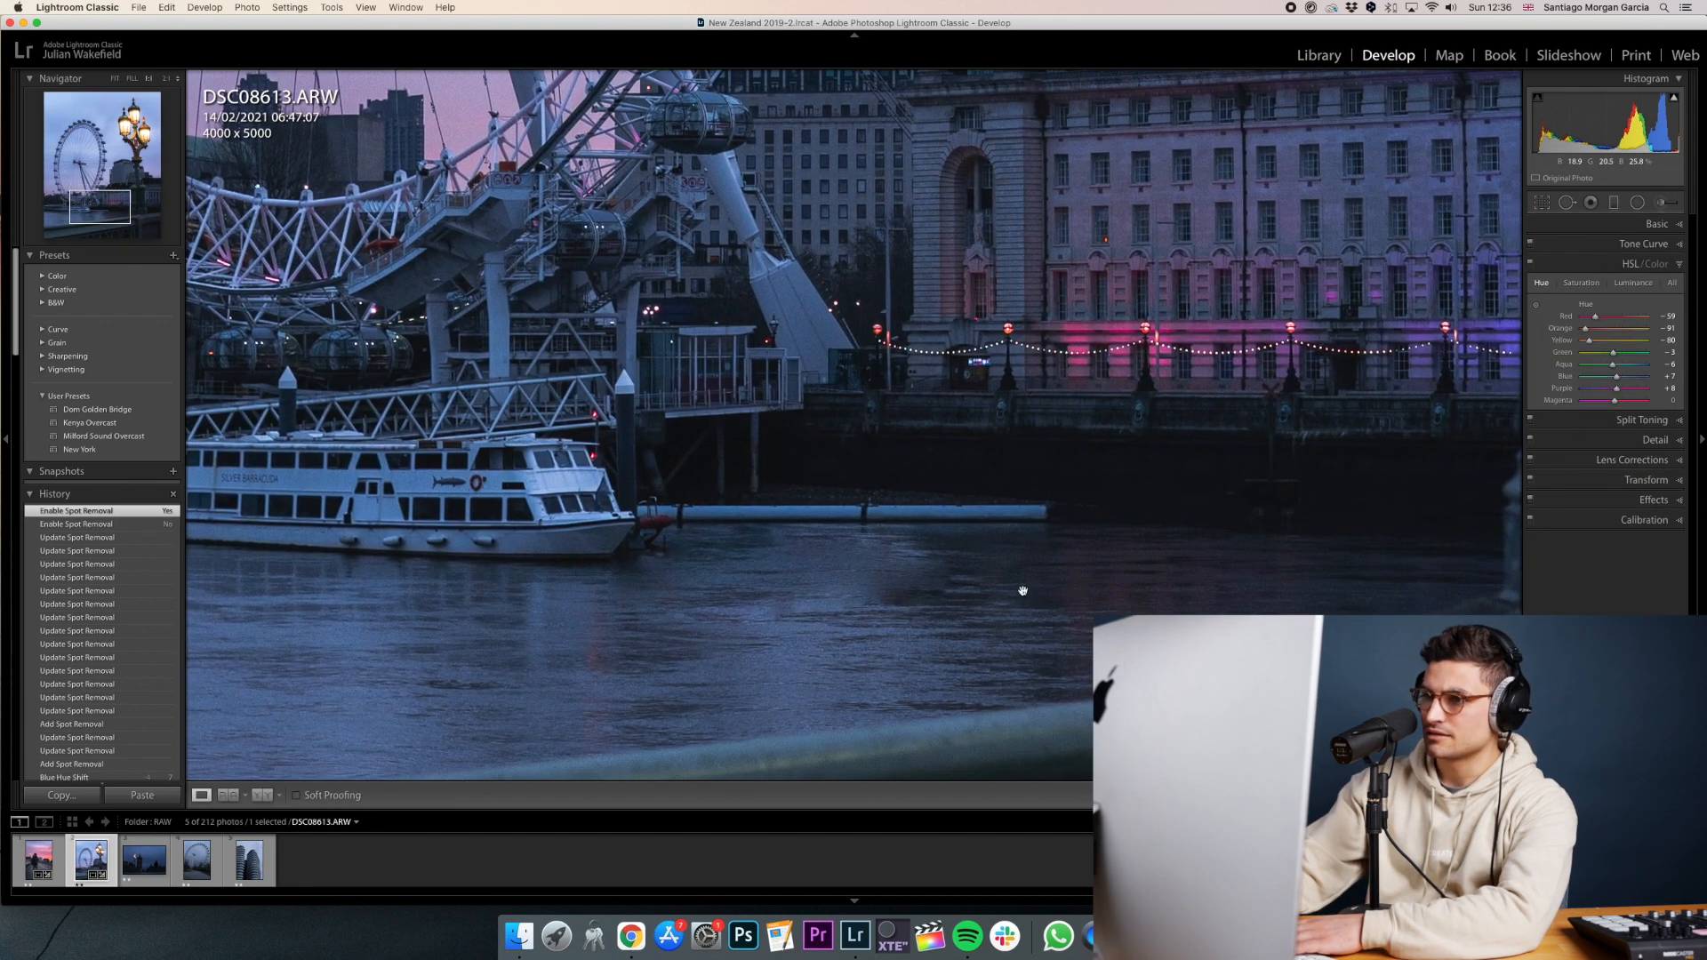
pyautogui.click(1566, 210)
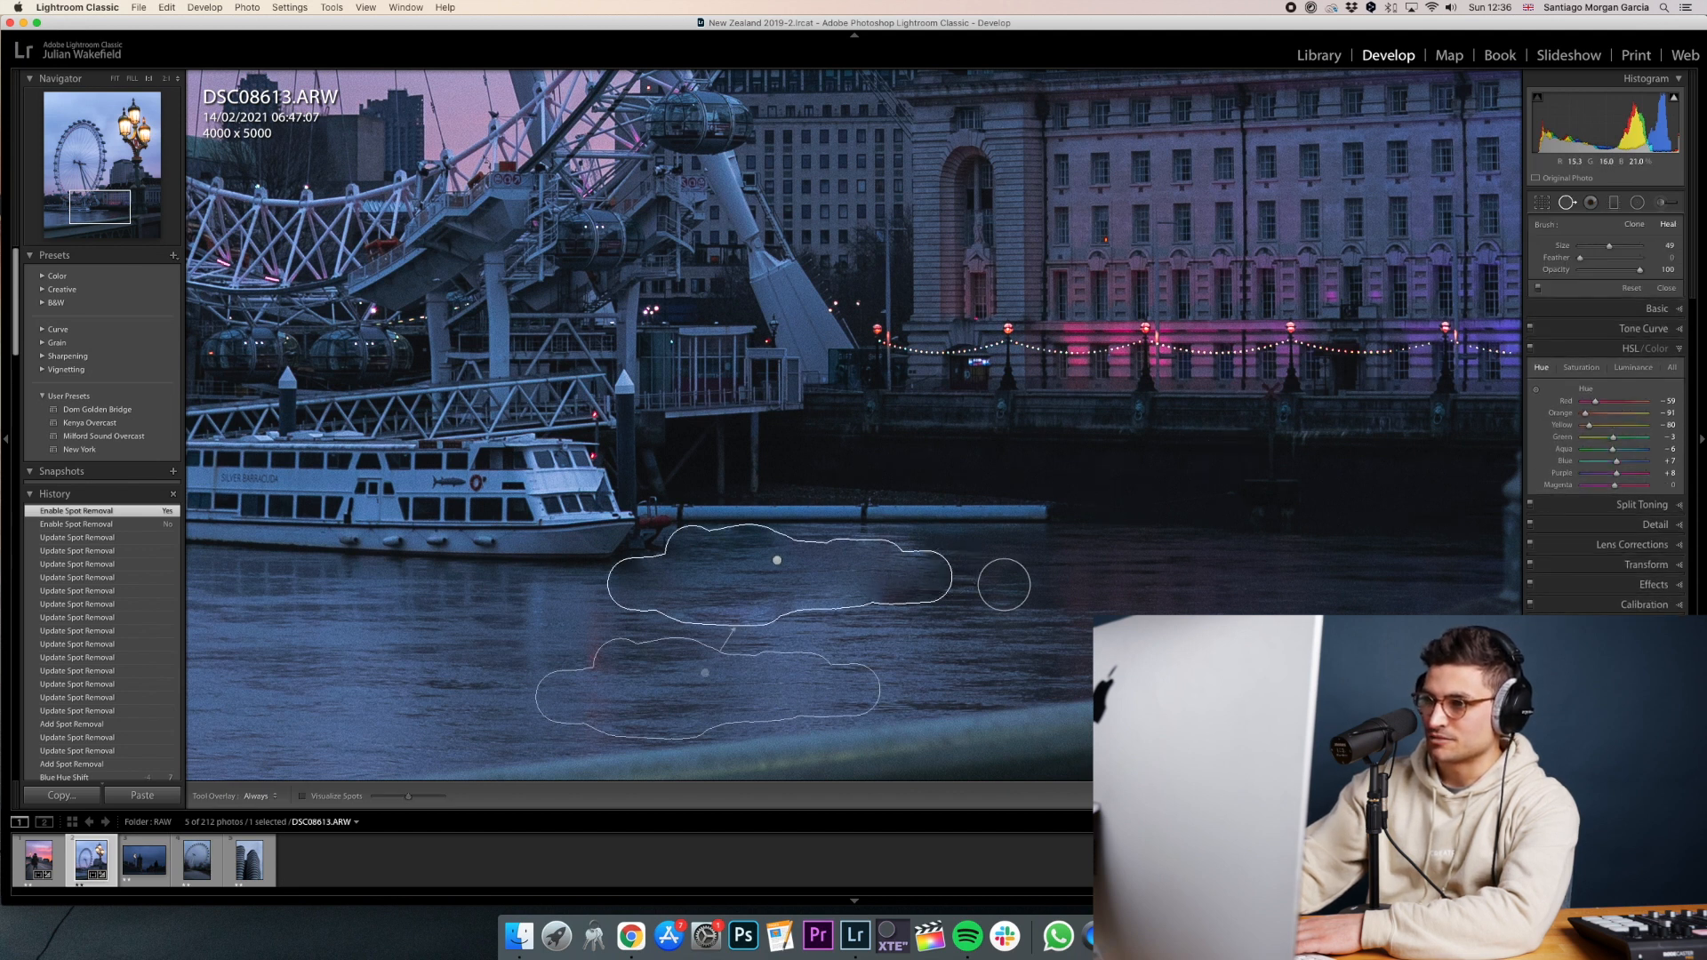
pyautogui.moveTo(949, 568); pyautogui.dragTo(892, 559)
pyautogui.moveTo(992, 587); pyautogui.dragTo(745, 536)
pyautogui.moveTo(757, 735); pyautogui.dragTo(726, 607)
pyautogui.press('q')
# Compare the unedited and edited versions of the whole photo and check the healed water.
pyautogui.click(1009, 526)
pyautogui.press('\\')
pyautogui.press('\\')
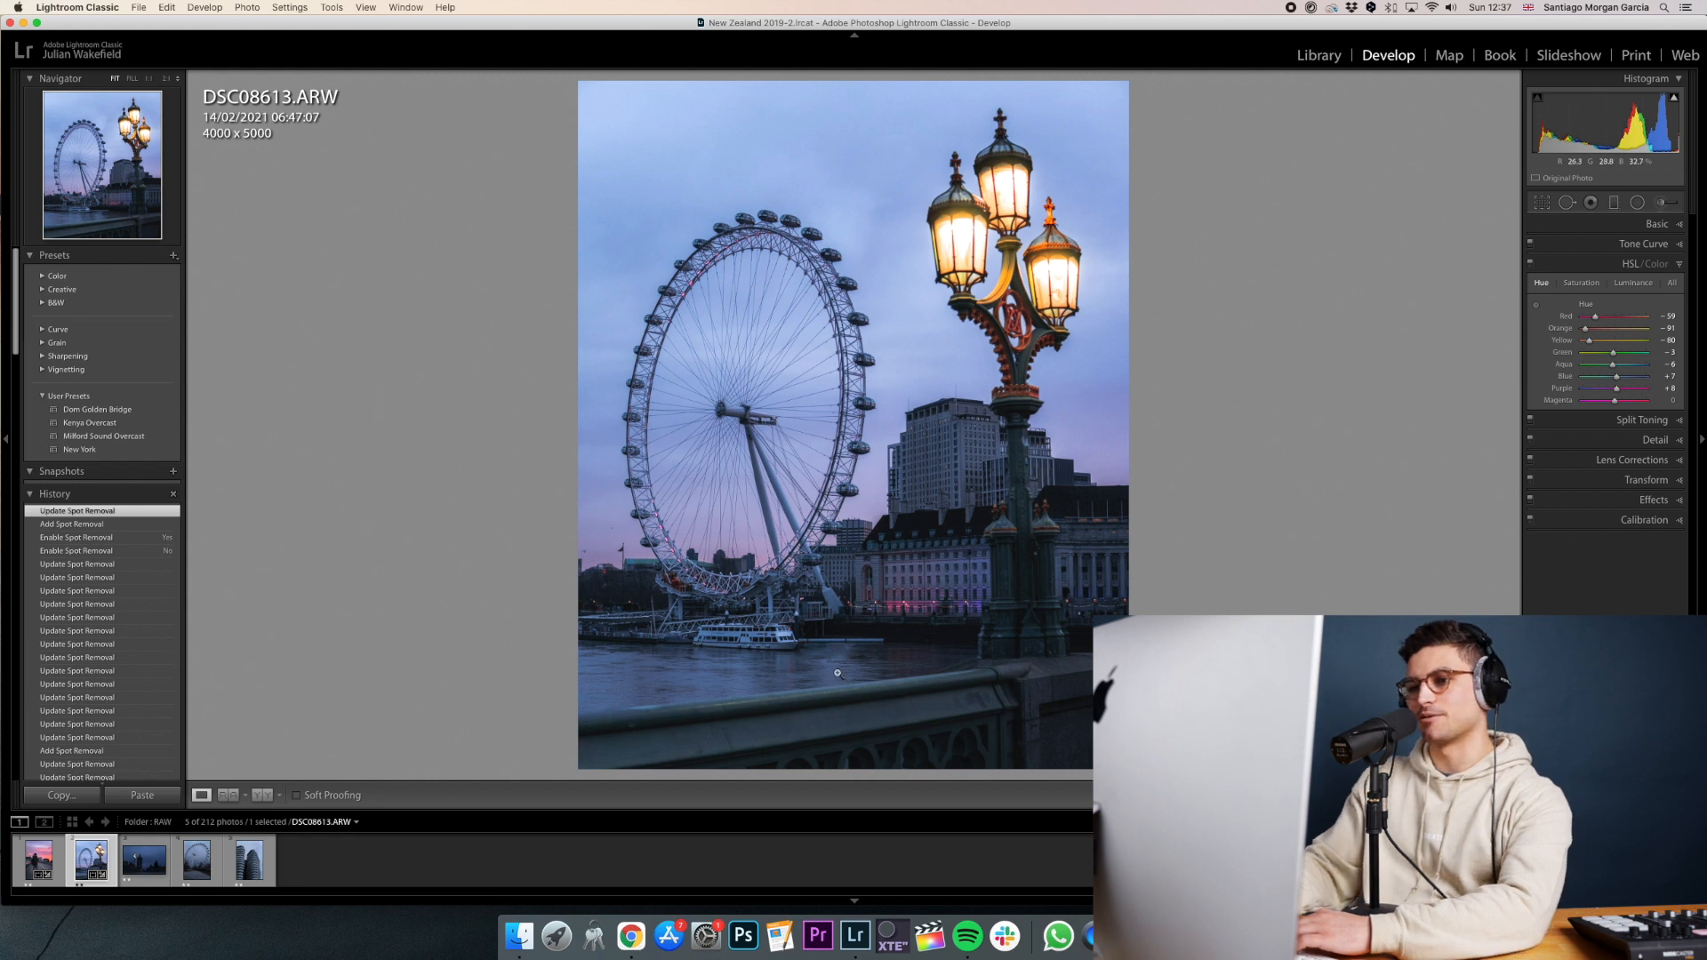
pyautogui.click(837, 673)
pyautogui.click(840, 659)
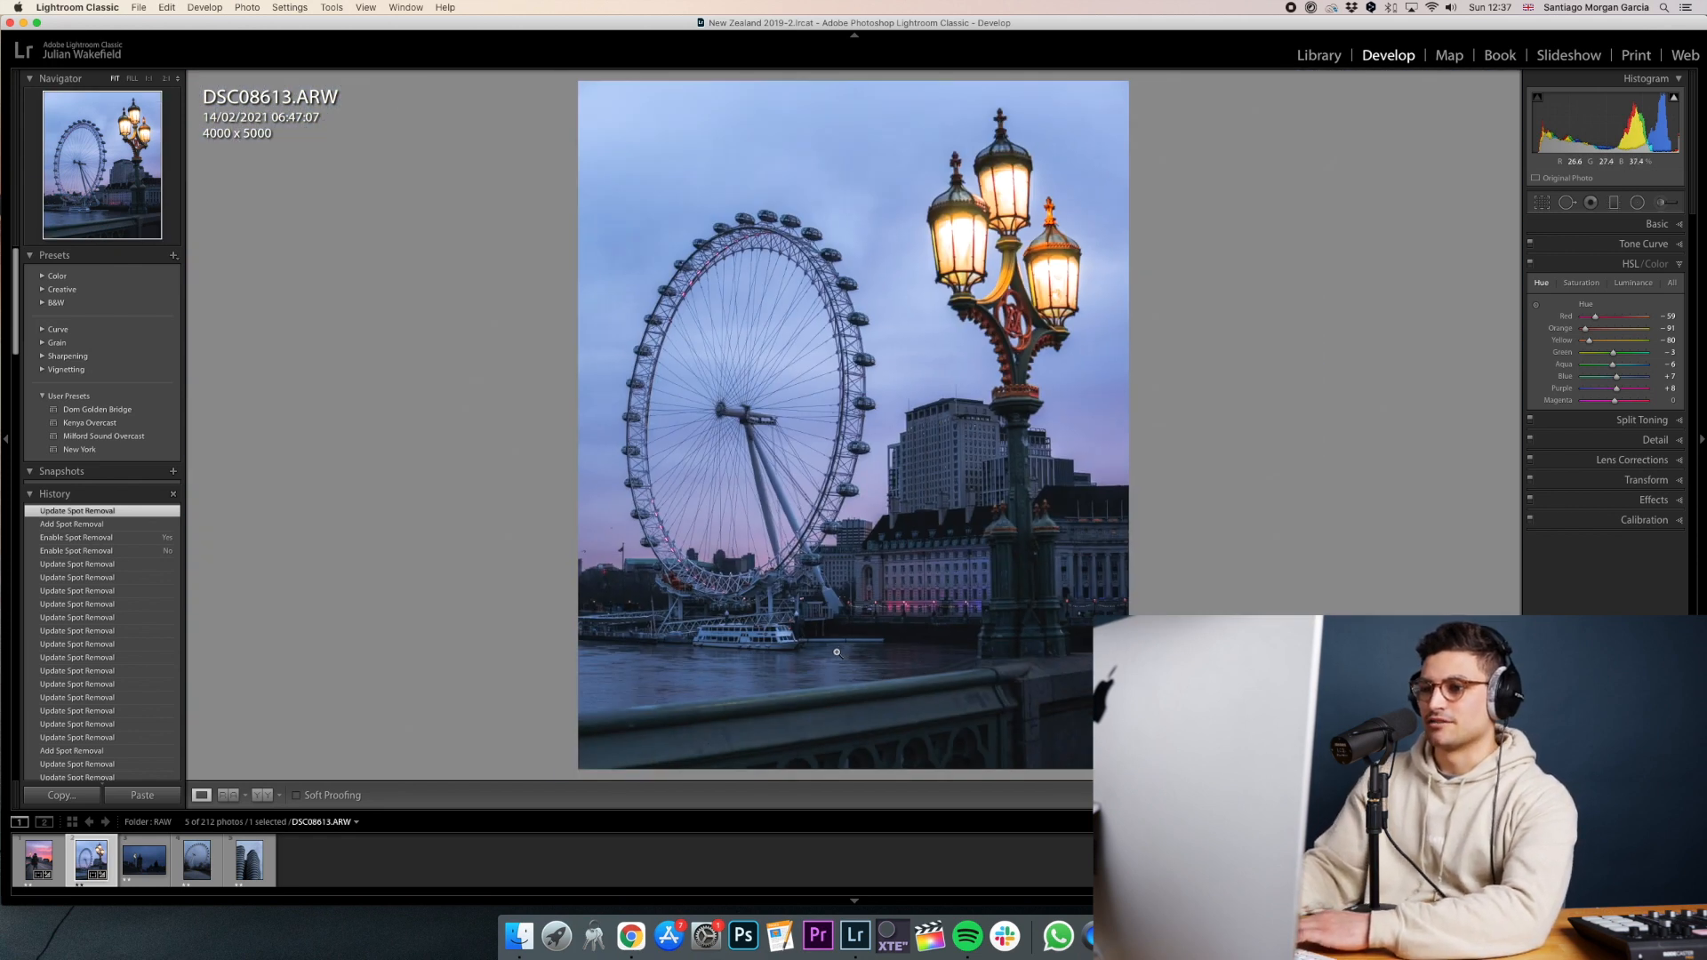
pyautogui.press('\\')
pyautogui.press('\\')
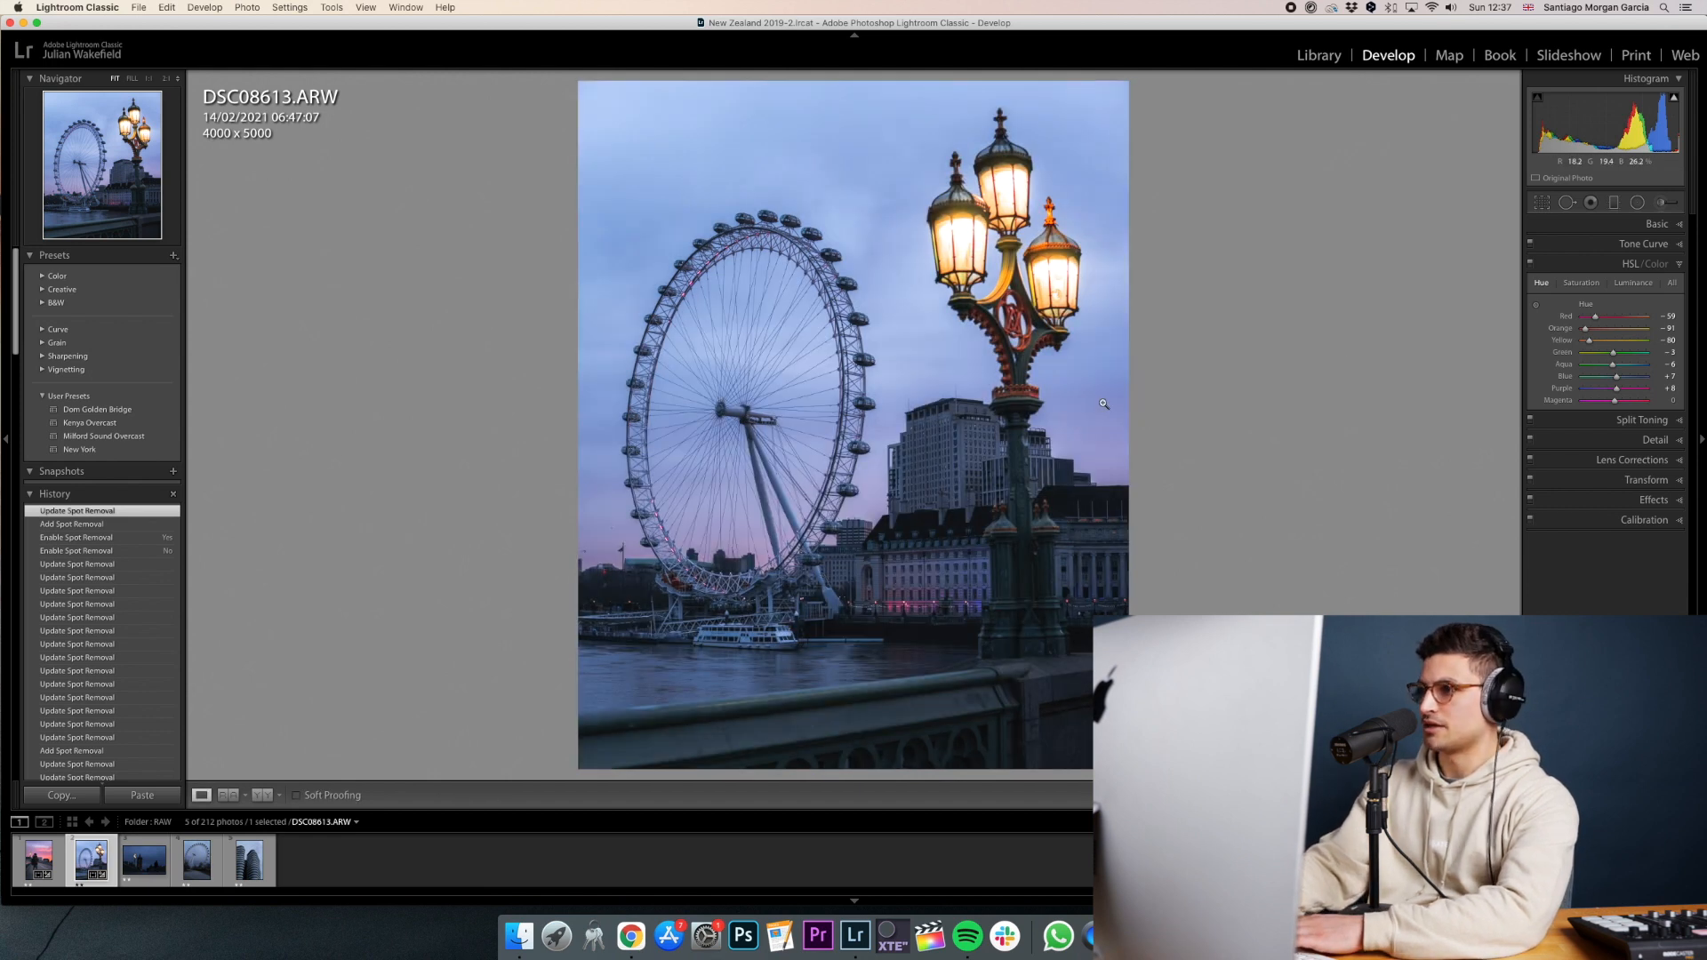
# Lower the Blue luminance slightly in the HSL settings.
pyautogui.click(1632, 282)
pyautogui.moveTo(1614, 376); pyautogui.dragTo(1609, 376)
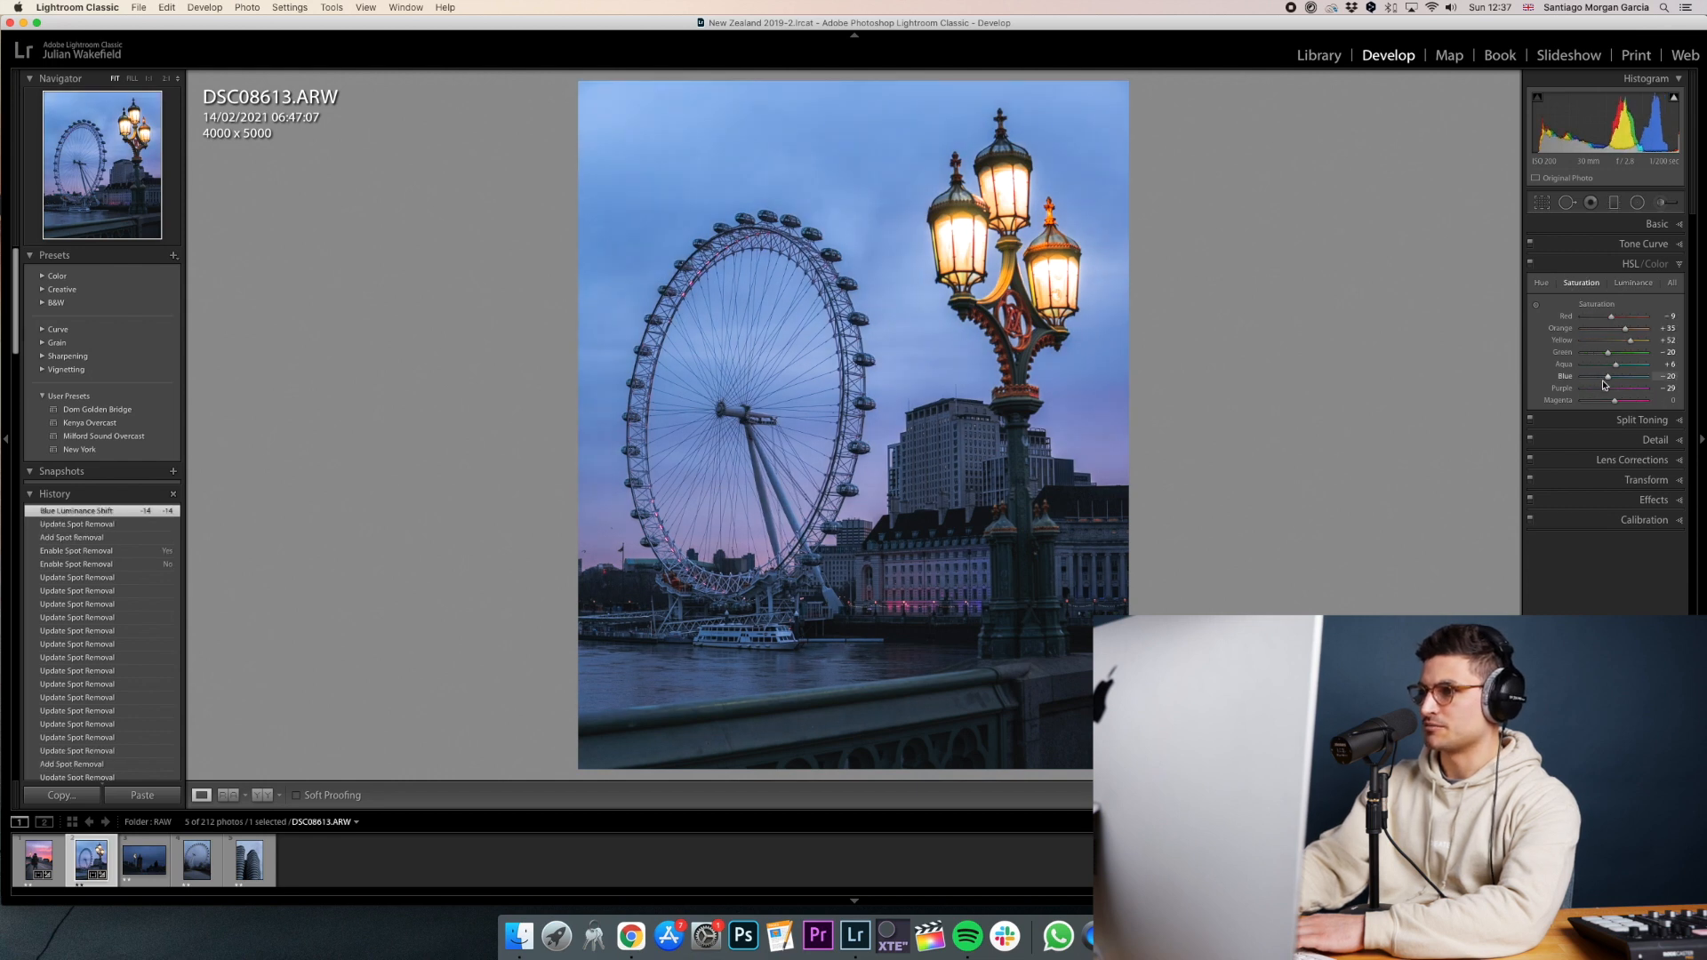
# Adjust the London Eye photo's blue saturation, compare it with the unedited version, and set the blue luminance to -15.
pyautogui.moveTo(1607, 381); pyautogui.dragTo(1612, 378)
pyautogui.press('\\')
pyautogui.press('\\')
pyautogui.click(1636, 283)
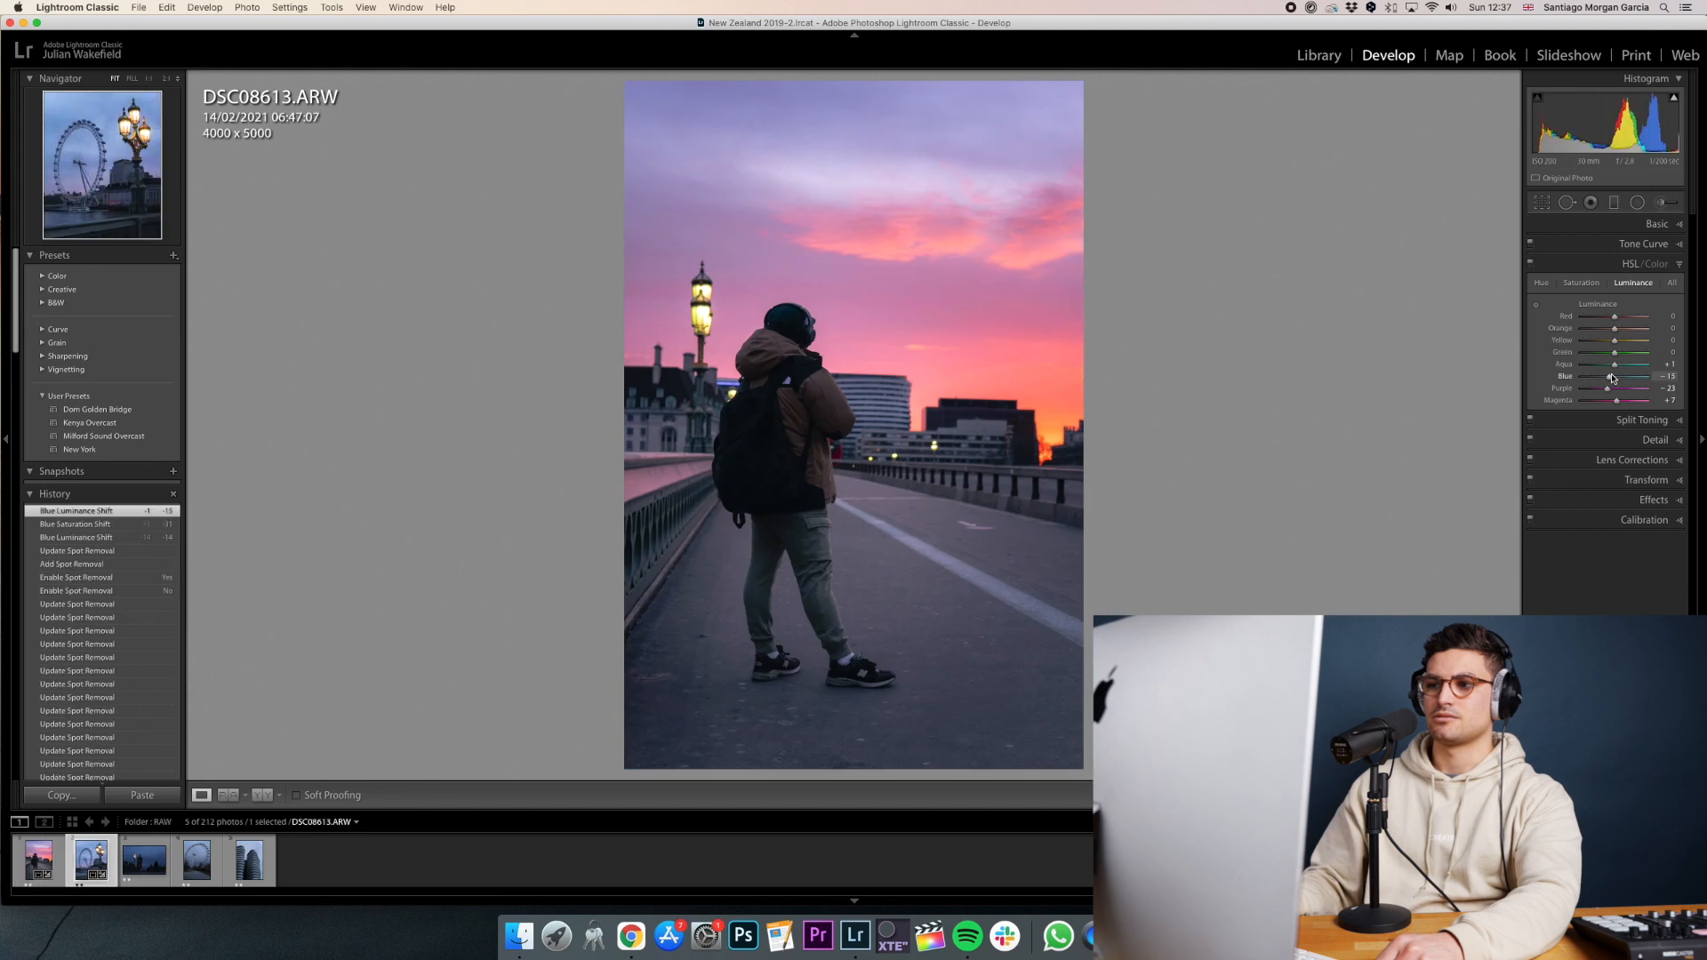
# Check the Basic adjustments of the neighbouring photos and copy the develop settings of the London Eye photo DSC08613.
pyautogui.click(1633, 223)
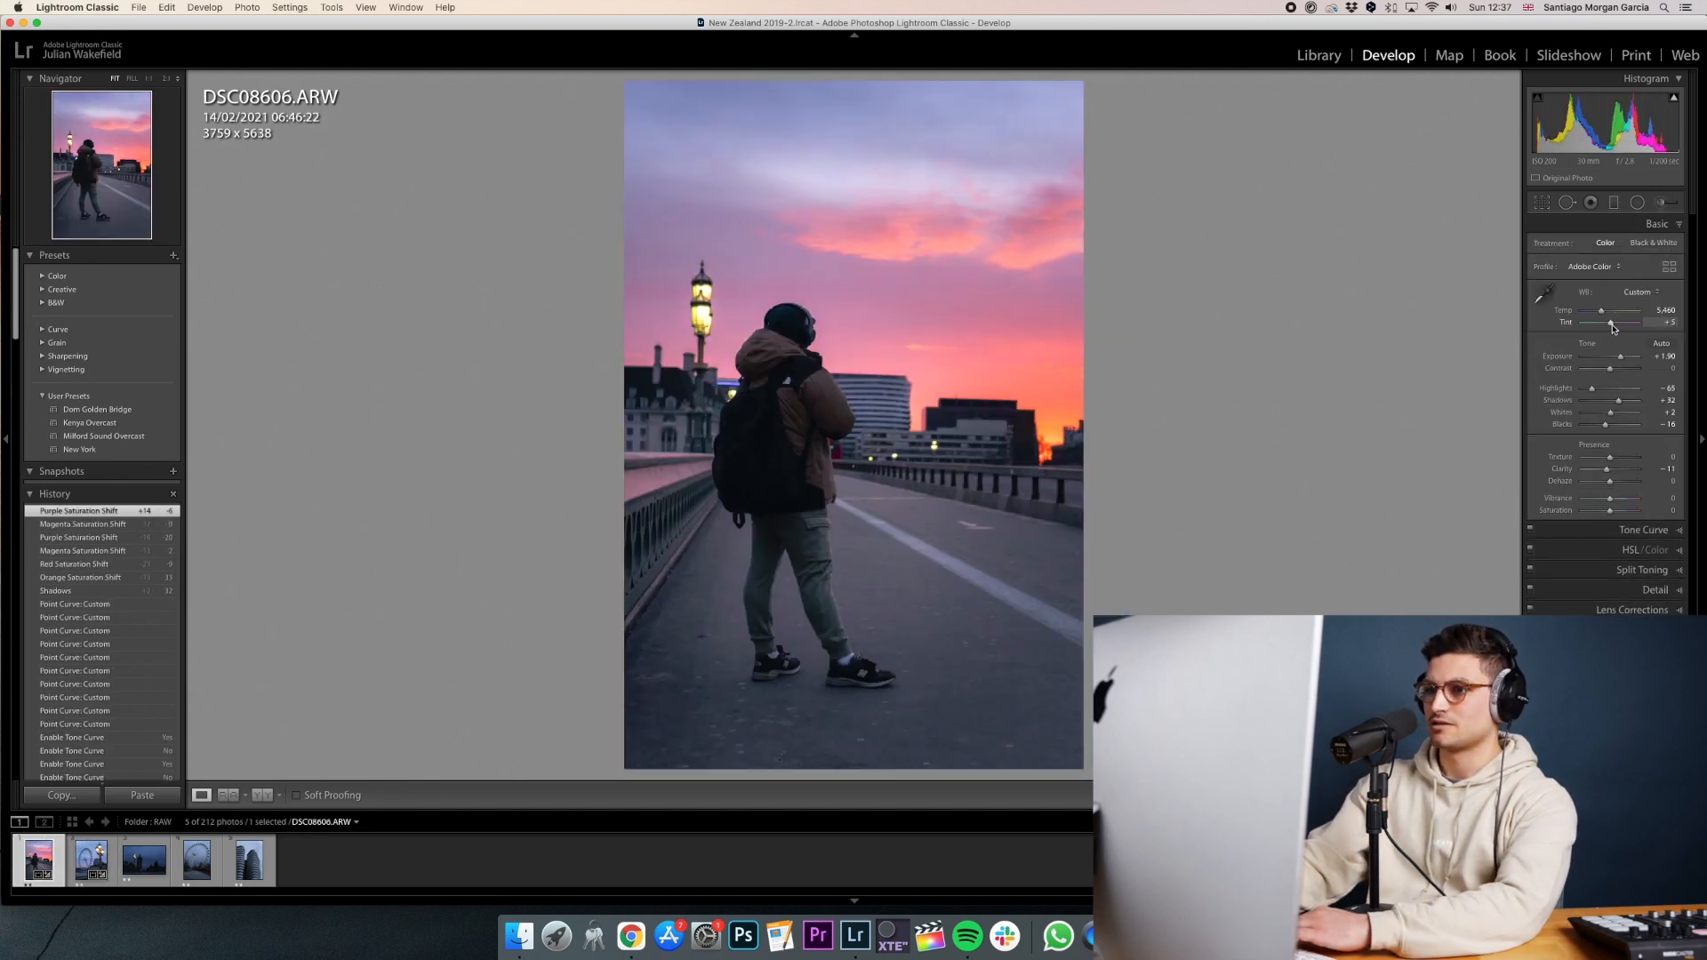
pyautogui.press('Right')
pyautogui.press('Right')
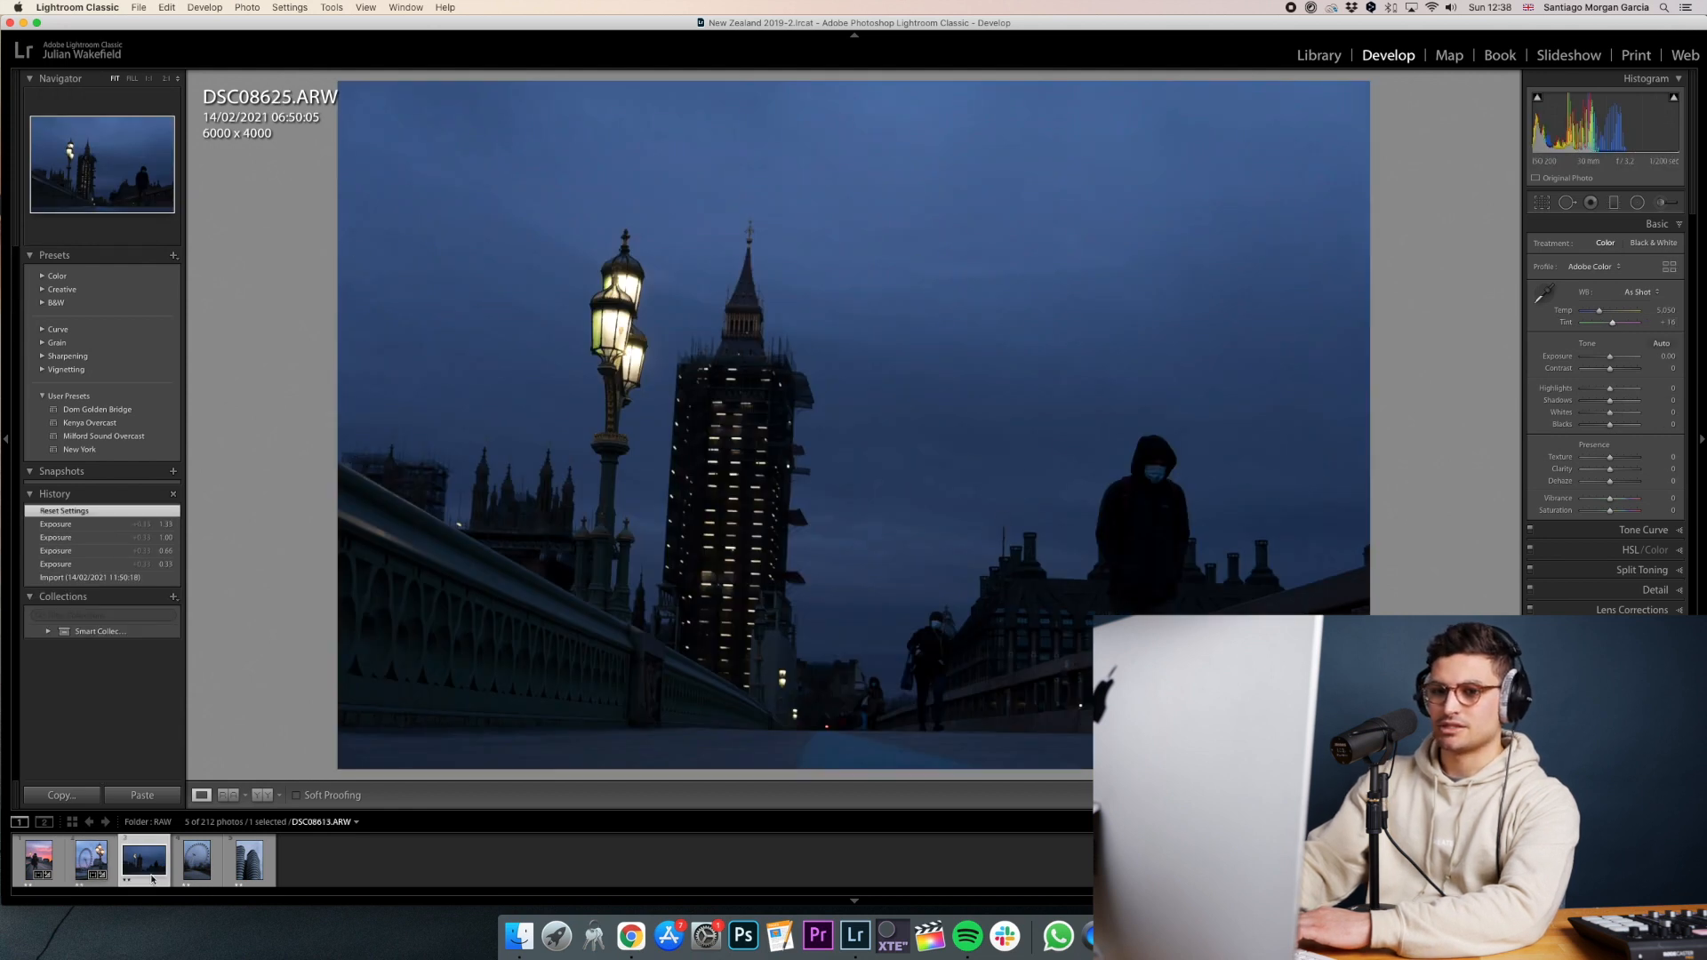
pyautogui.click(91, 861)
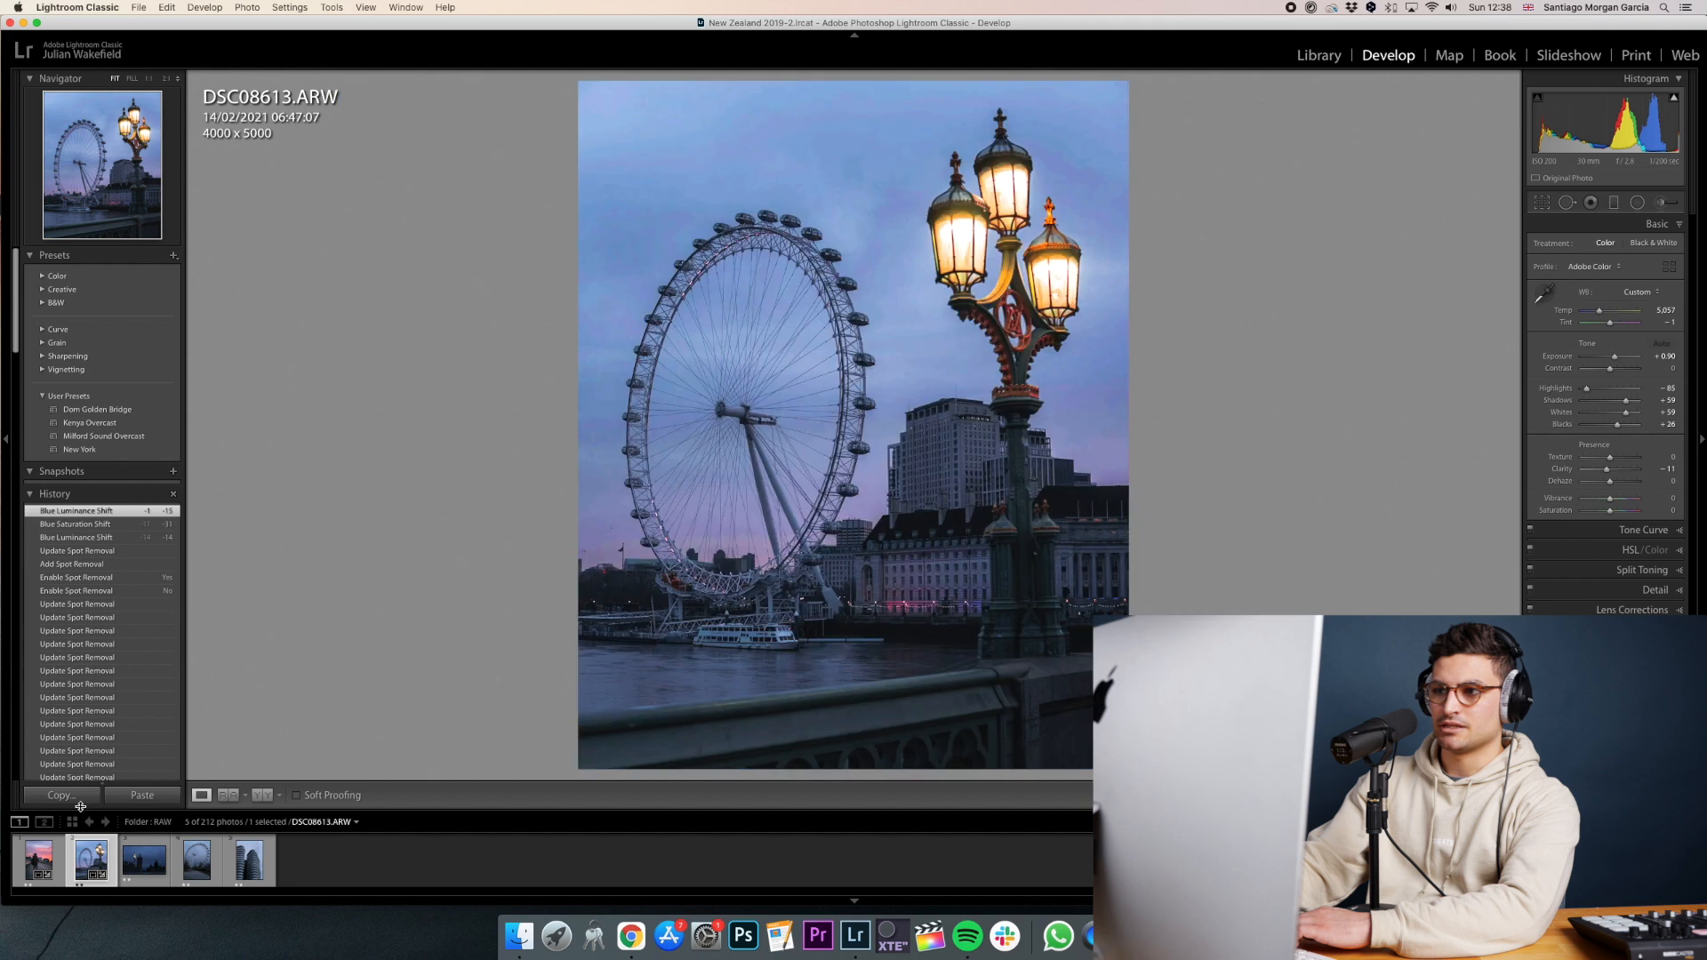
pyautogui.click(64, 795)
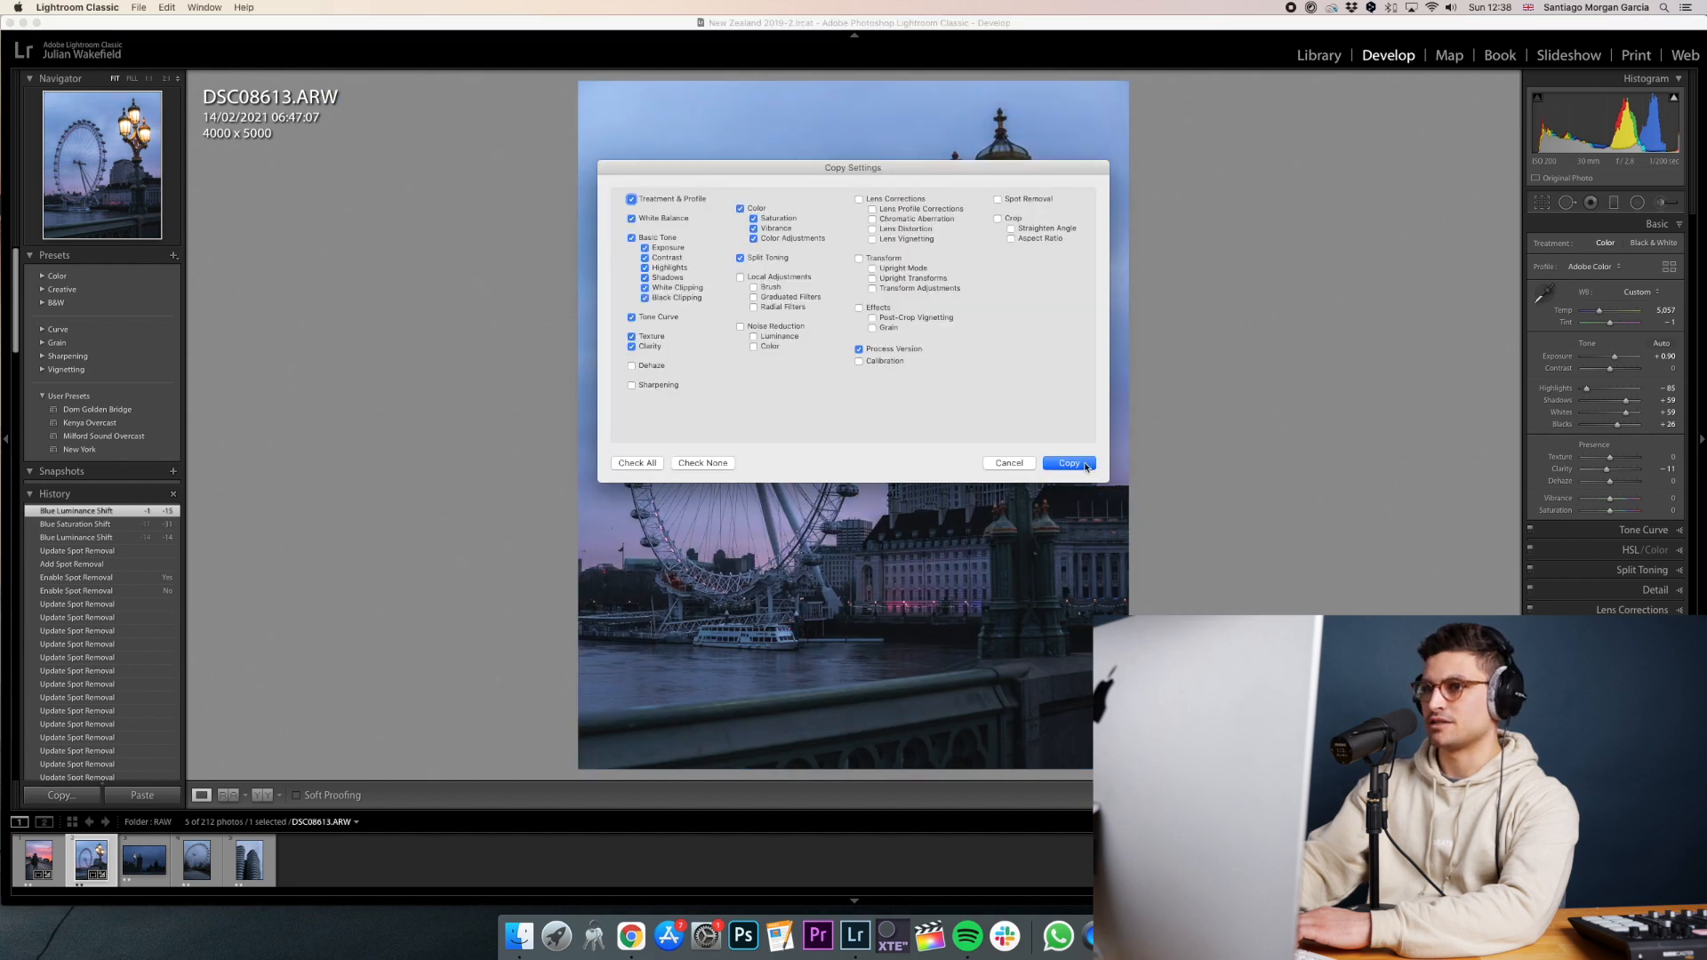
pyautogui.click(1069, 463)
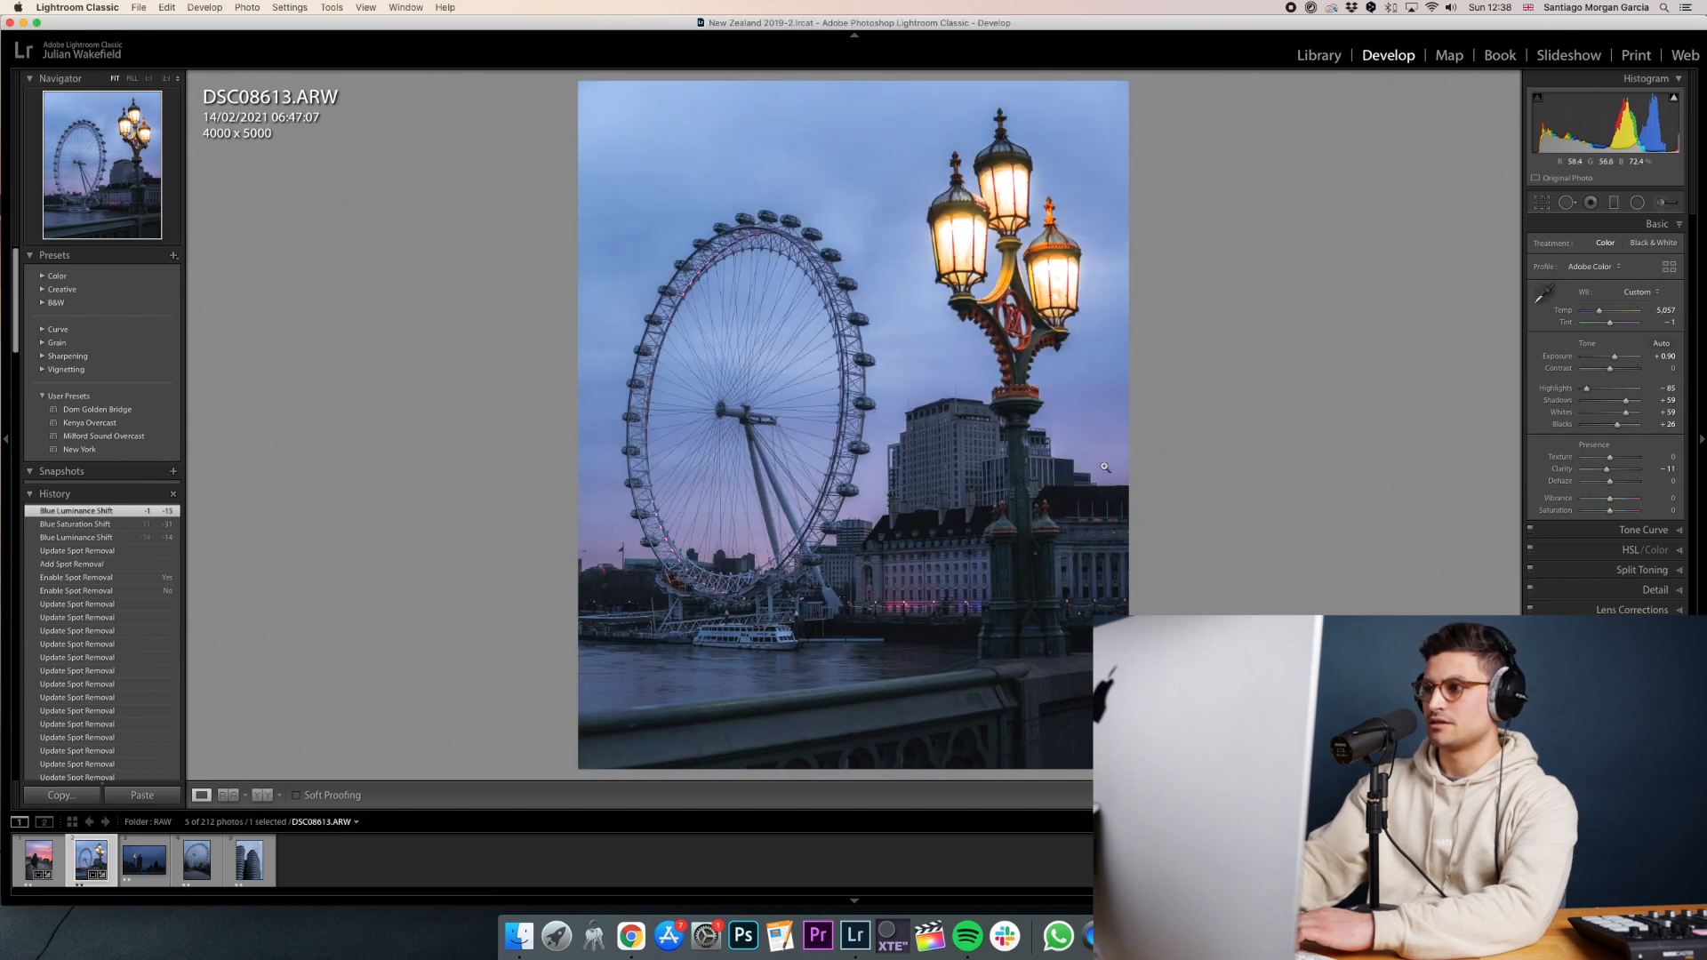
# Compare the London Eye photo with its split toning switched off and on.
pyautogui.click(1591, 573)
pyautogui.click(1531, 285)
pyautogui.click(1531, 285)
pyautogui.click(1530, 285)
pyautogui.click(1530, 285)
pyautogui.click(1531, 285)
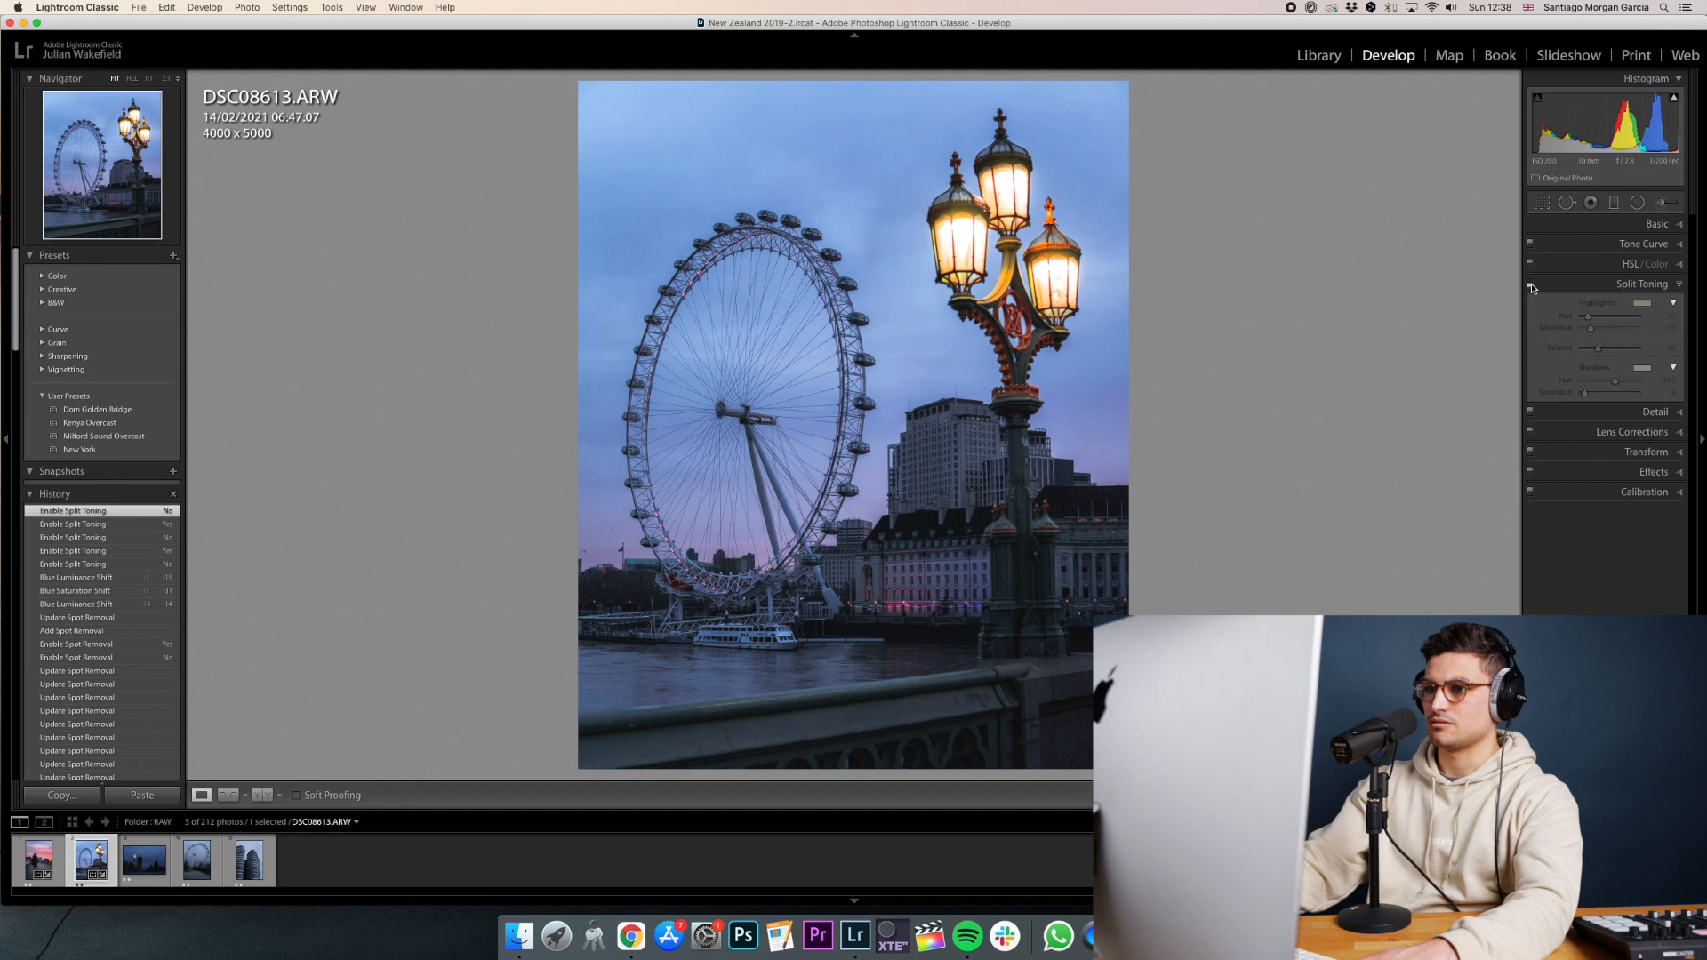
pyautogui.click(1530, 285)
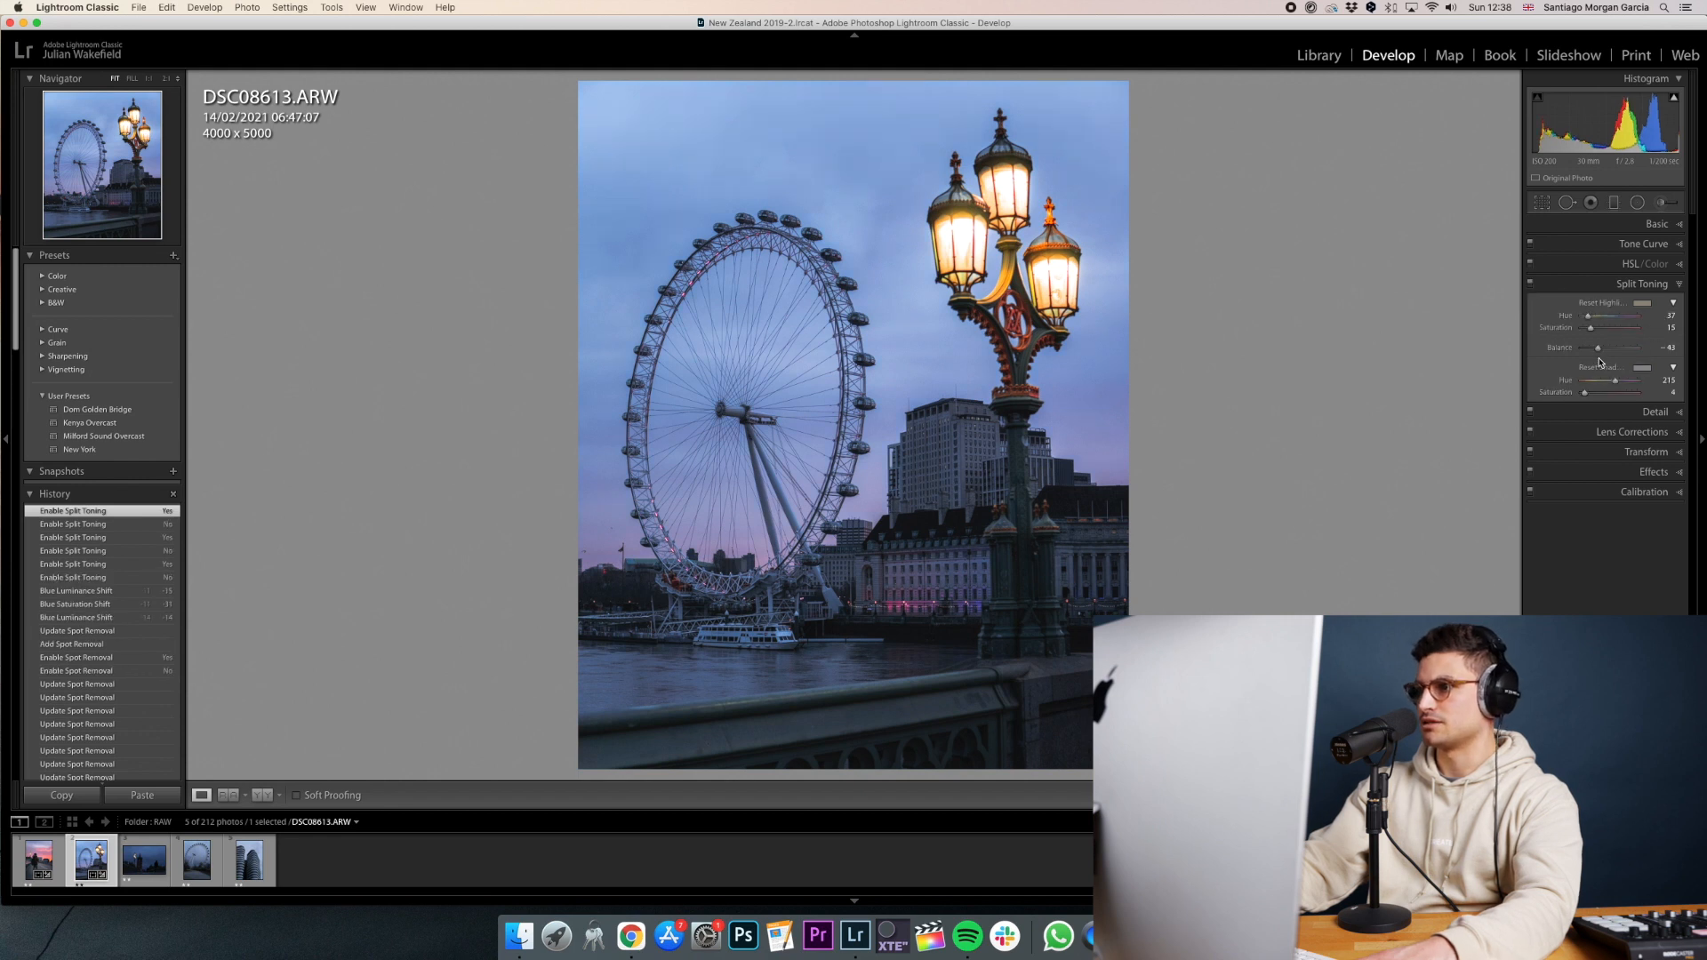
# Try split toning balances of +17 and -5 on the London Eye photo, comparing the effect switched off and on.
pyautogui.moveTo(1598, 351); pyautogui.dragTo(1615, 352)
pyautogui.click(1531, 286)
pyautogui.click(1530, 286)
pyautogui.click(1530, 286)
pyautogui.click(1531, 285)
pyautogui.click(1530, 286)
pyautogui.click(1531, 286)
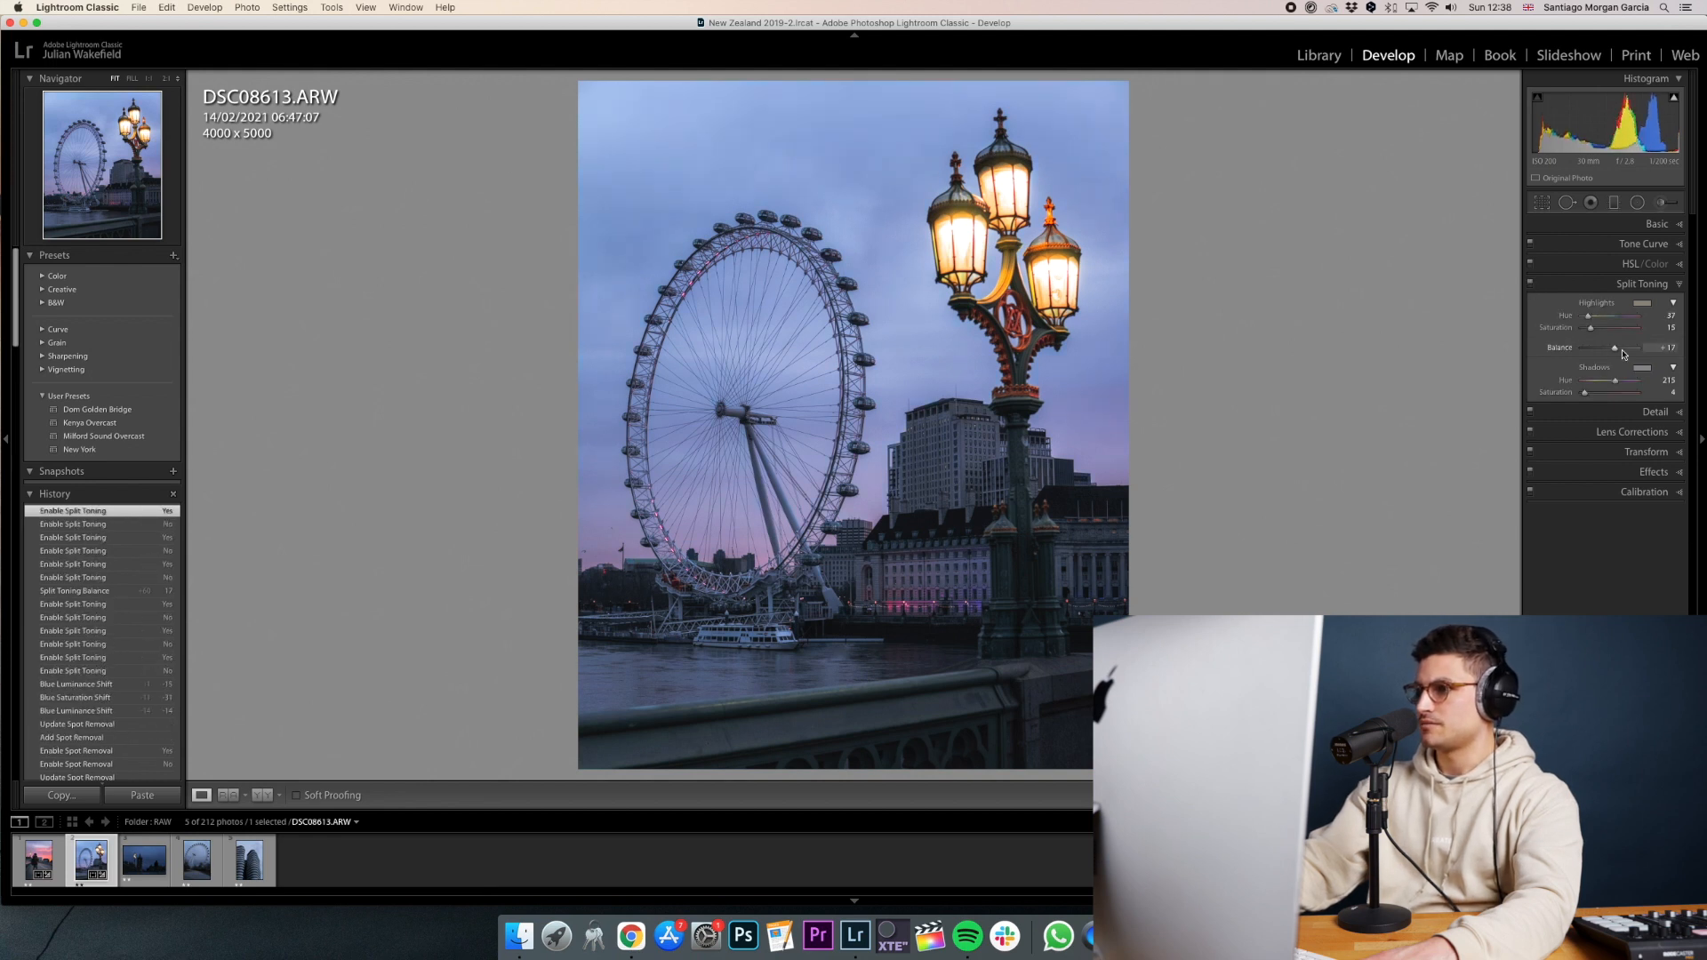
pyautogui.moveTo(1591, 351); pyautogui.dragTo(1608, 348)
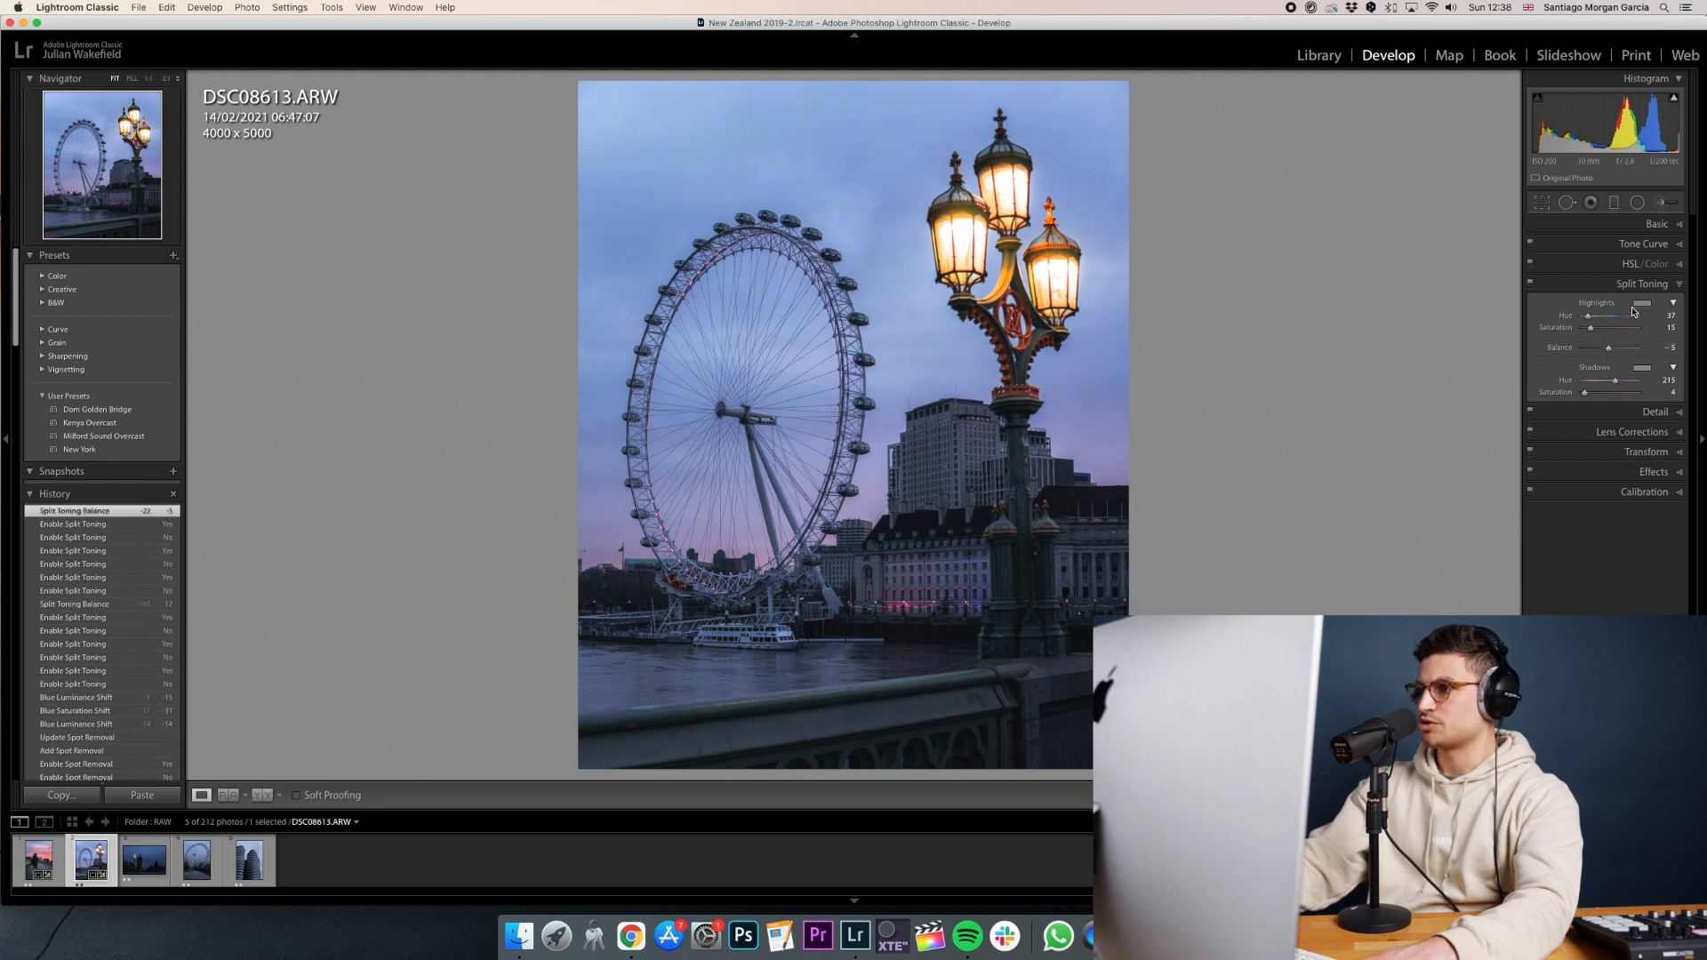
# Set split toning highlights to hue 213 and saturation 0, shadows to hue 37 and saturation 12, and balance to +12.
pyautogui.click(1642, 303)
pyautogui.click(1544, 284)
pyautogui.click(1641, 367)
pyautogui.click(1530, 349)
pyautogui.moveTo(1607, 349); pyautogui.dragTo(1584, 392)
pyautogui.moveTo(1610, 328); pyautogui.dragTo(1582, 328)
pyautogui.moveTo(1584, 392); pyautogui.dragTo(1590, 393)
# Compare the London Eye photo with split toning off and on, and fine-tune the split toning balance.
pyautogui.click(1530, 283)
pyautogui.click(1530, 284)
pyautogui.click(1530, 283)
pyautogui.click(1530, 284)
pyautogui.click(1529, 284)
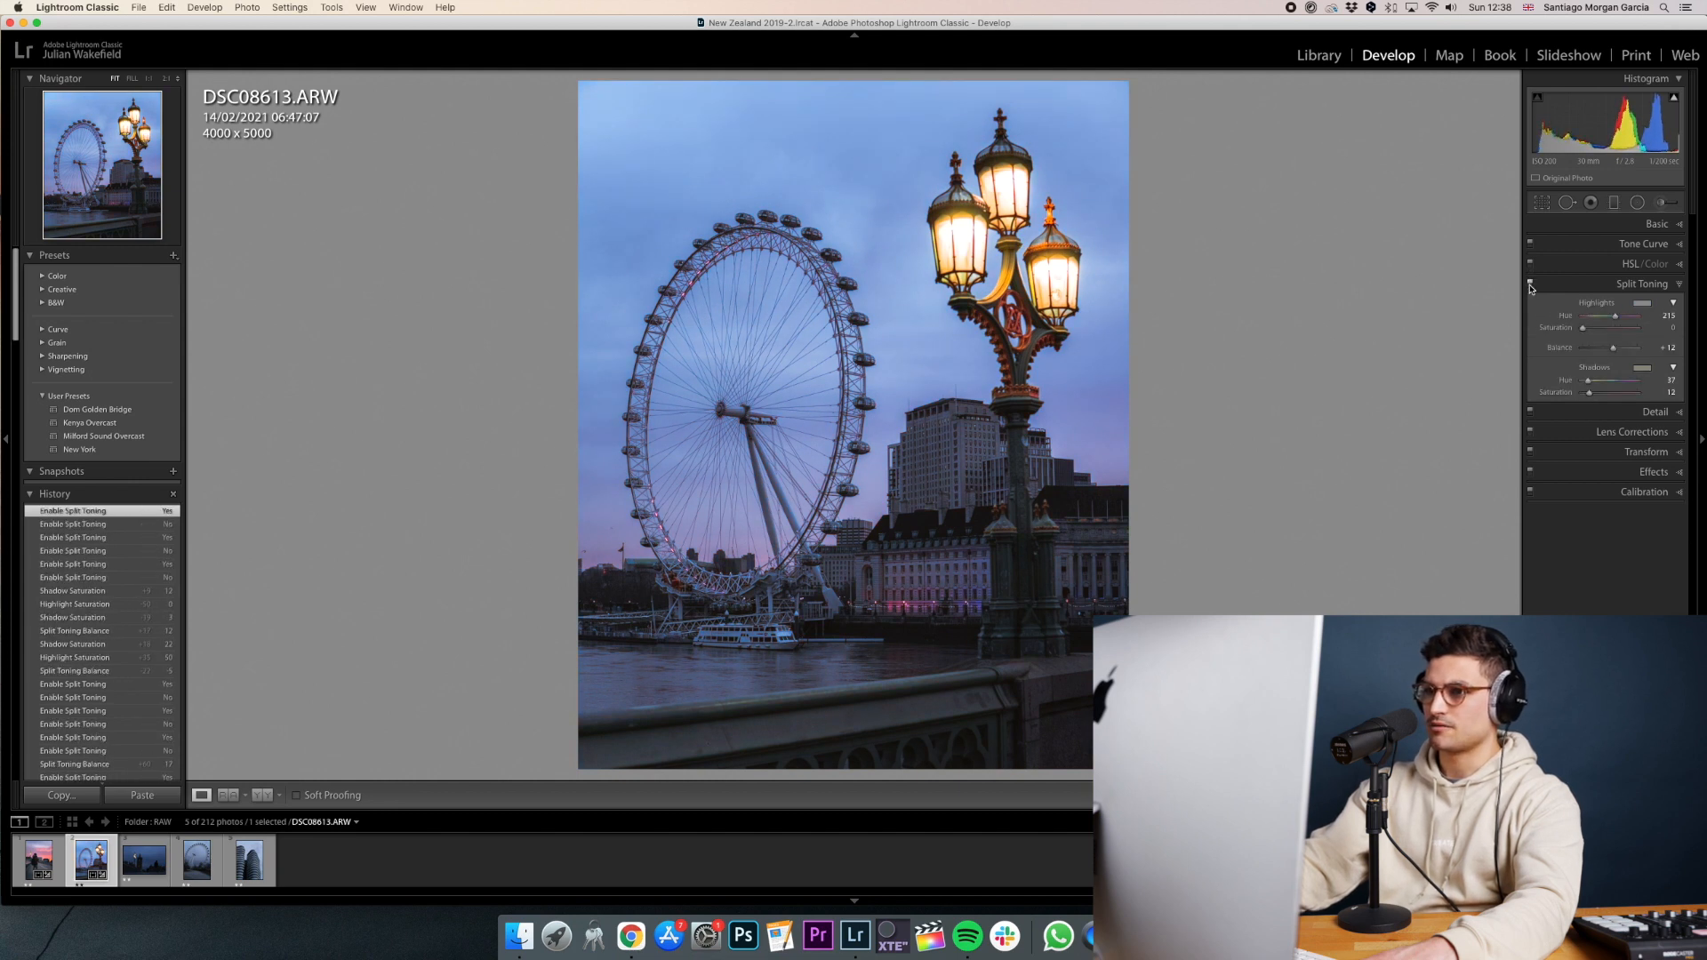
pyautogui.click(1530, 283)
pyautogui.click(1530, 284)
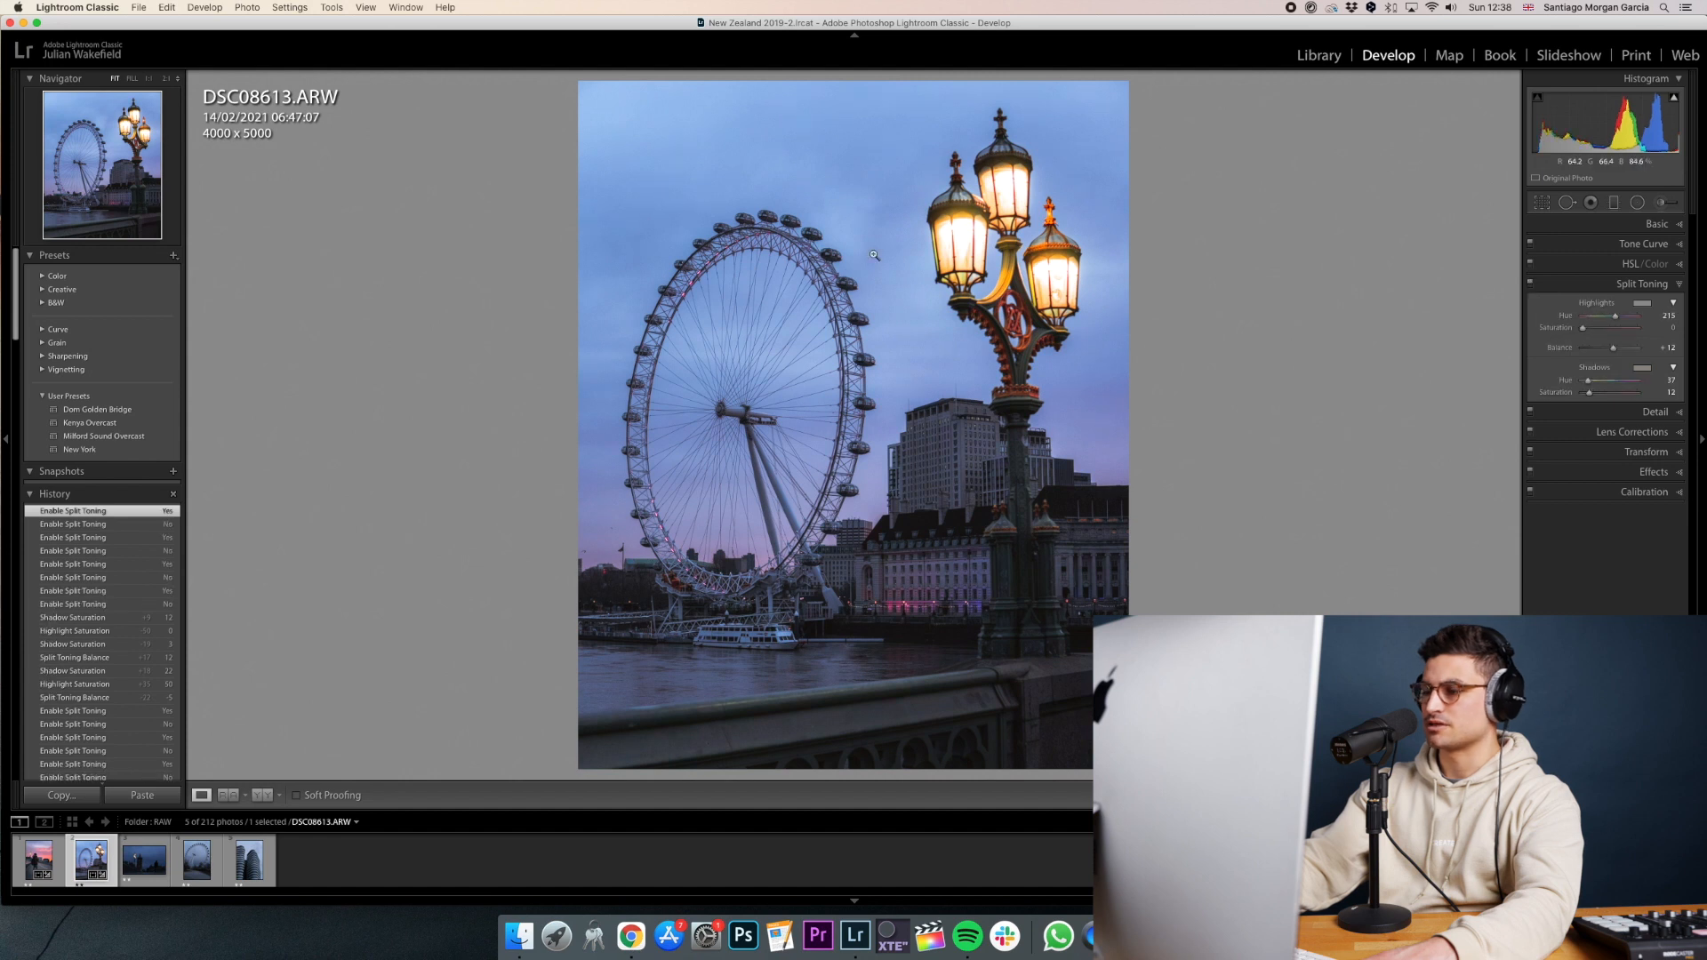
pyautogui.press('alt')
pyautogui.moveTo(1611, 355); pyautogui.dragTo(1611, 358)
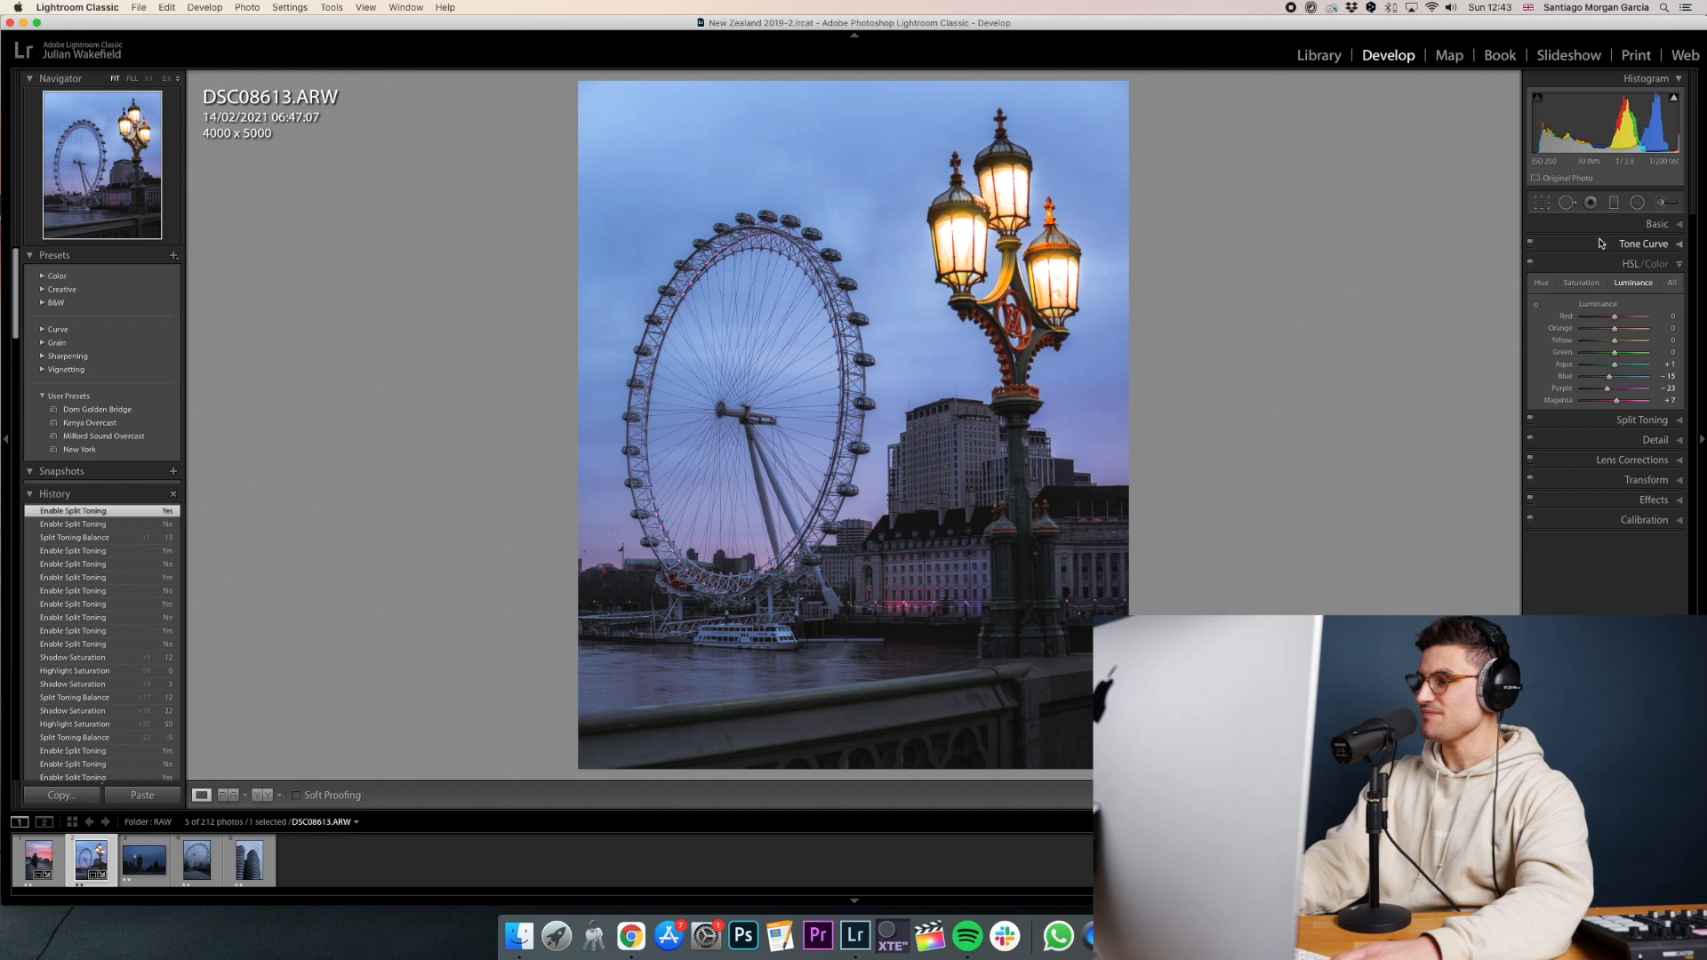
# Reshape the London Eye photo's RGB point curve by moving its midtone, shadow, black and highlight points.
pyautogui.click(1643, 244)
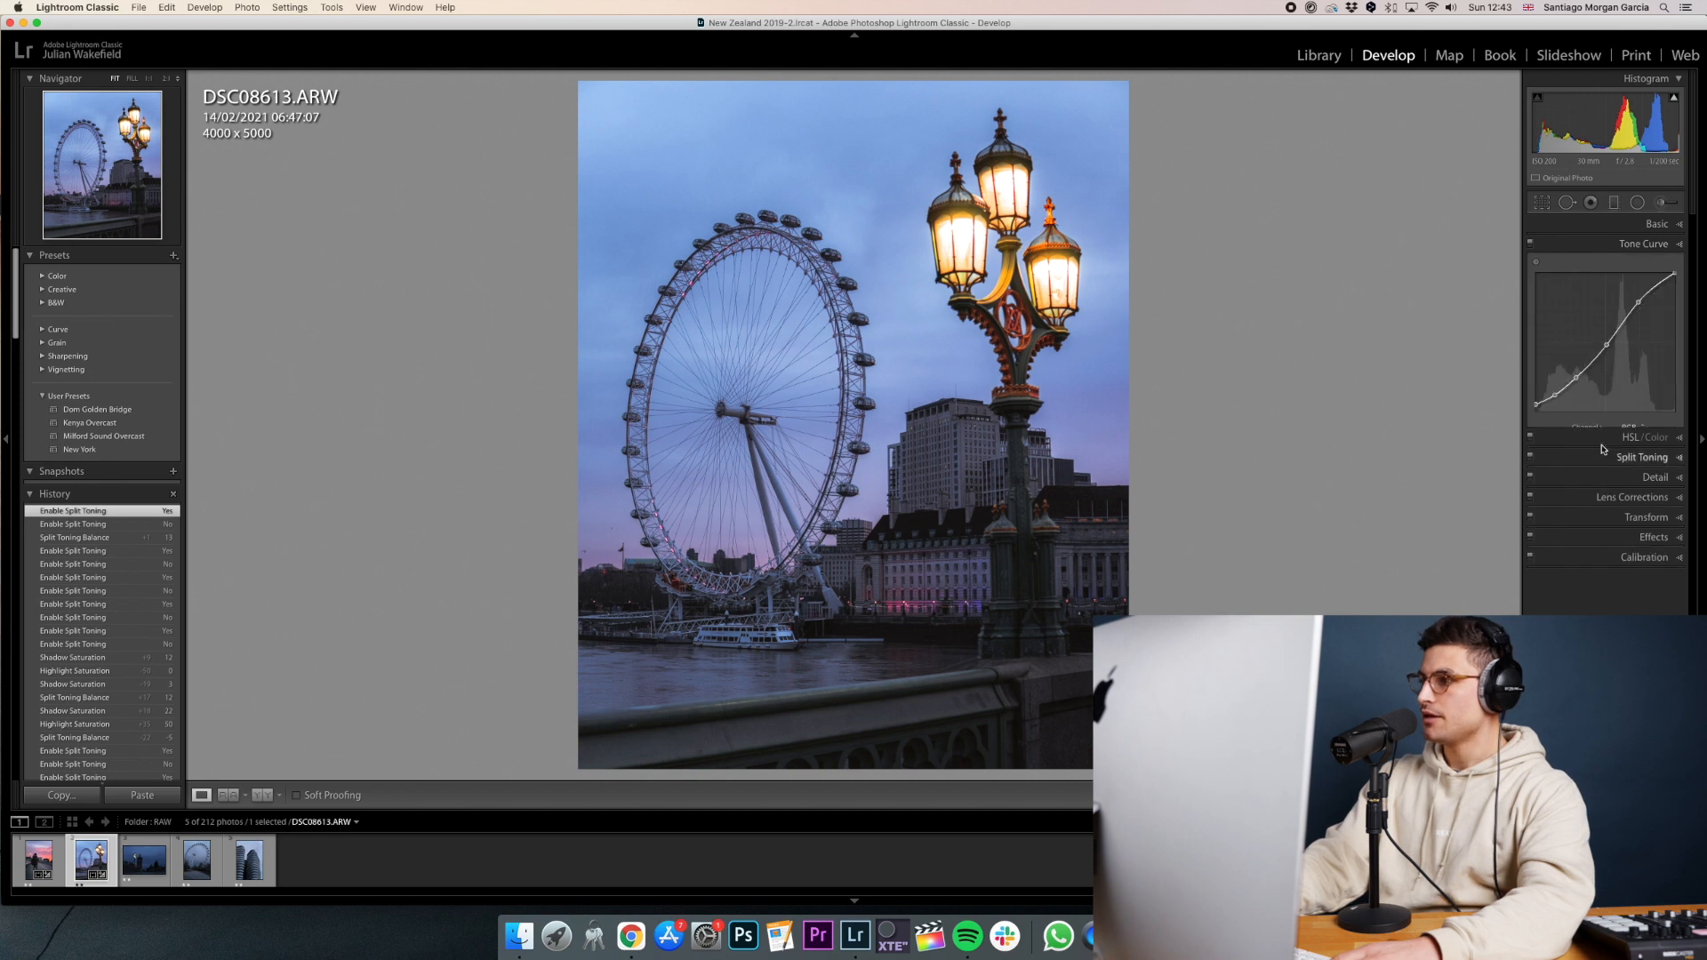
pyautogui.moveTo(1607, 352); pyautogui.dragTo(1604, 348)
pyautogui.moveTo(1575, 377); pyautogui.dragTo(1574, 380)
pyautogui.moveTo(1555, 395); pyautogui.dragTo(1535, 409)
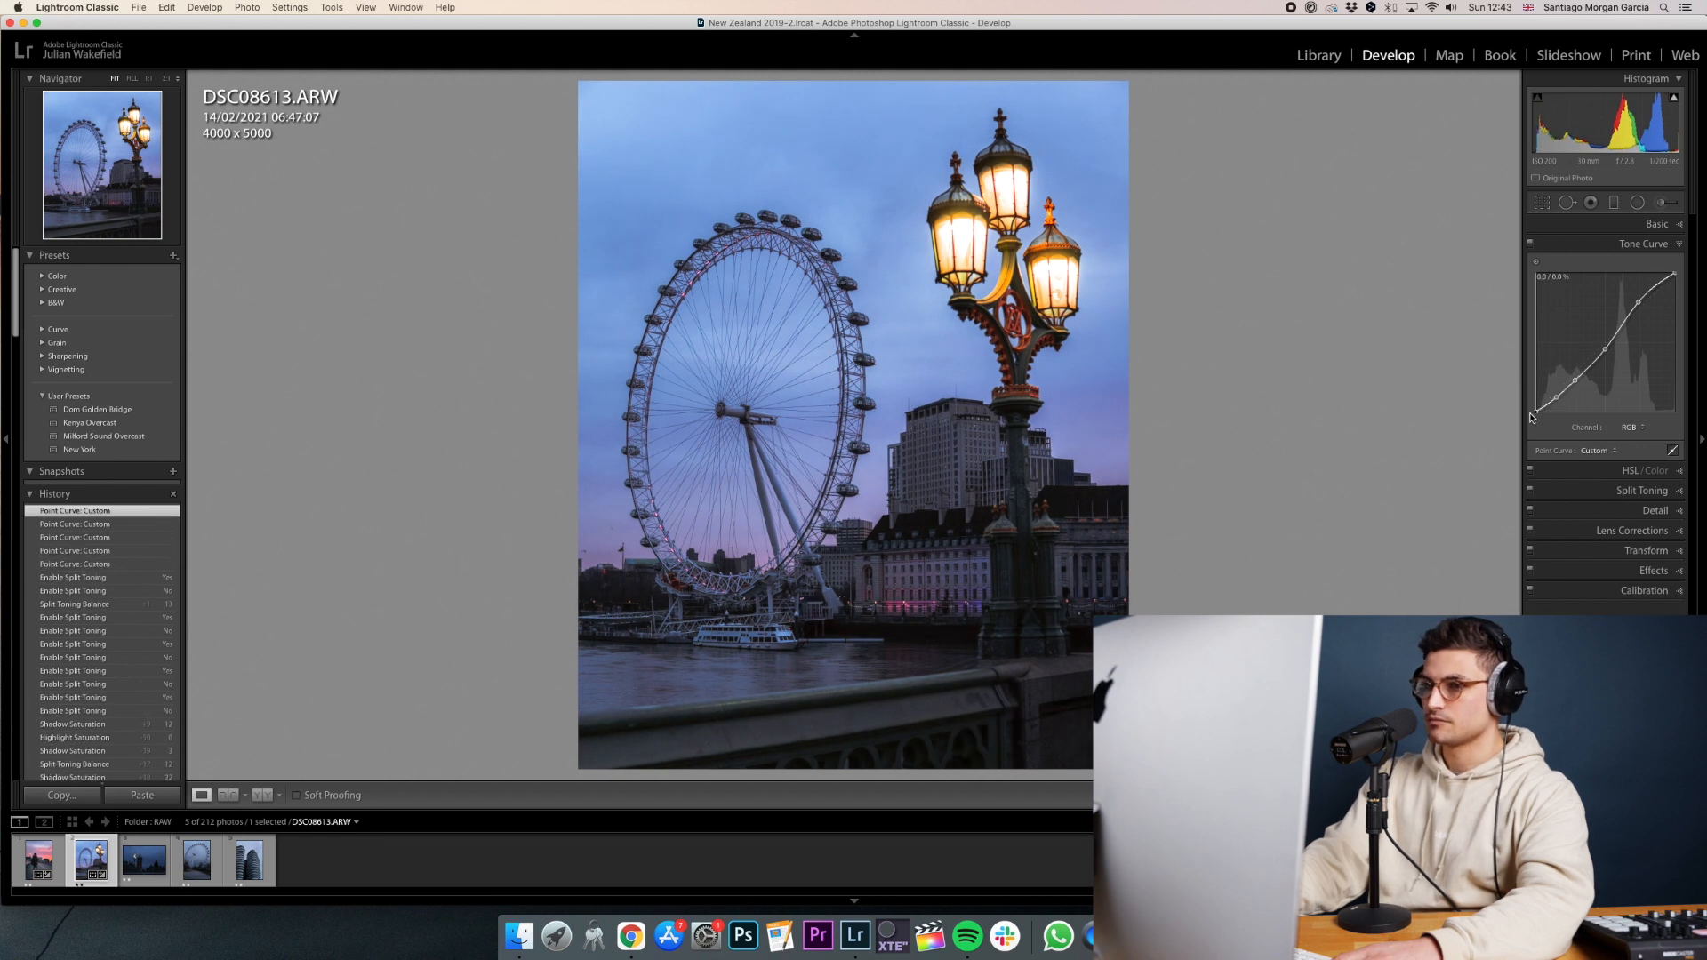
pyautogui.moveTo(1605, 349); pyautogui.dragTo(1640, 303)
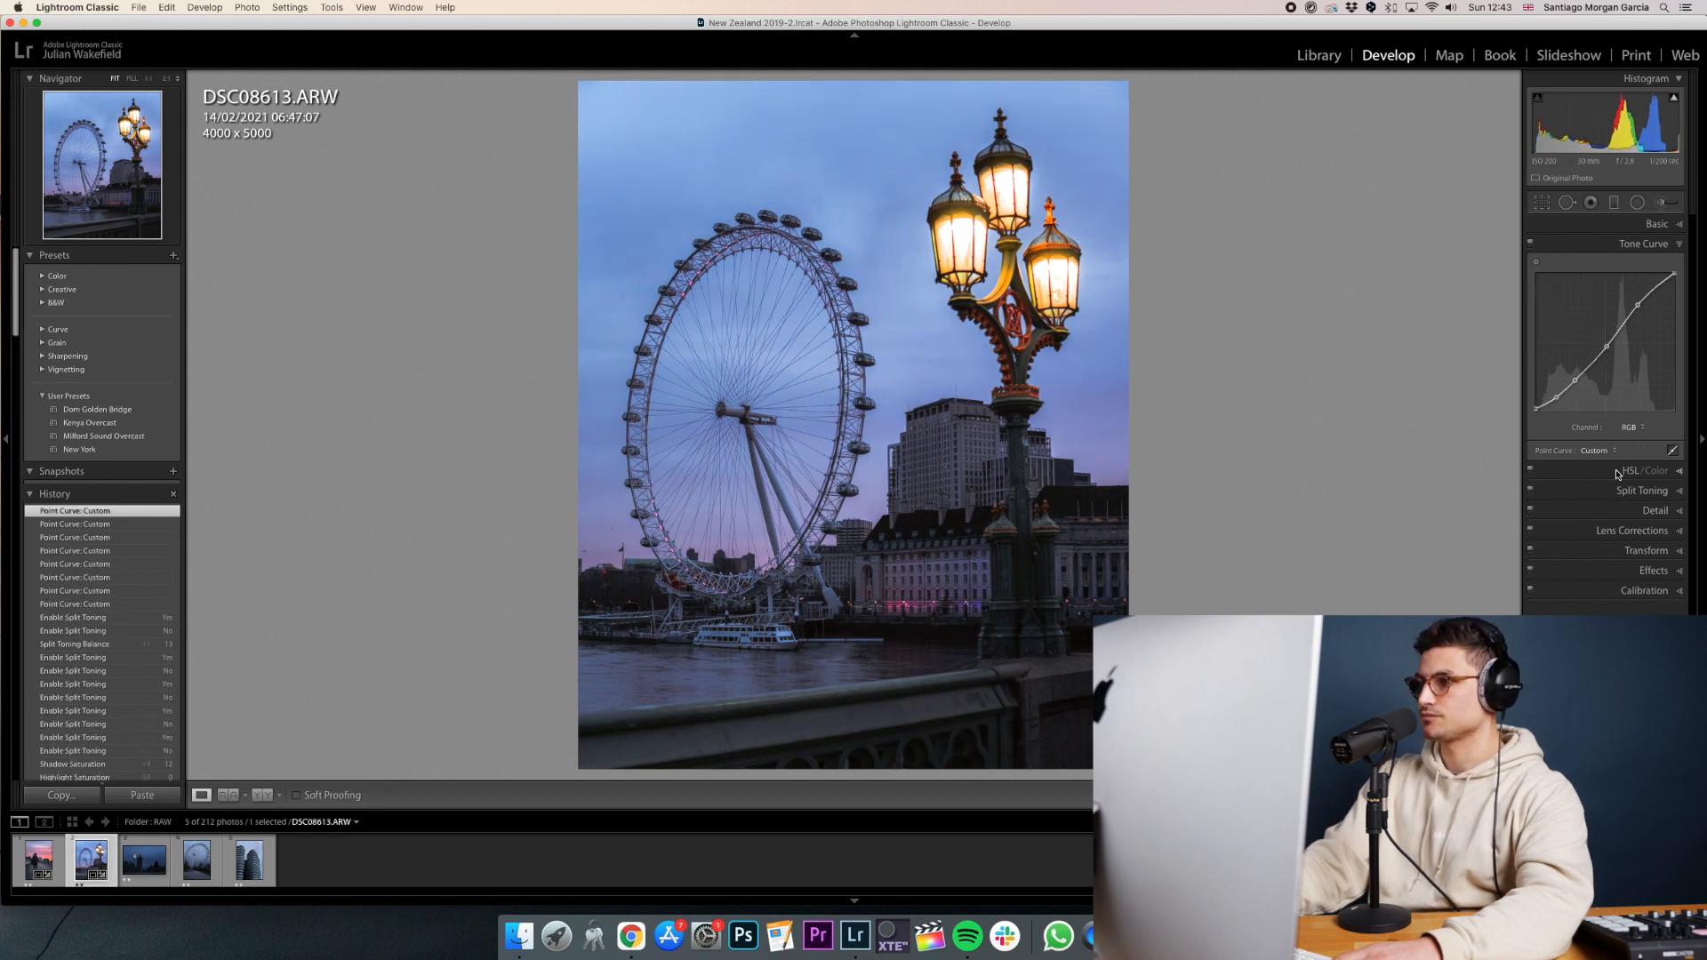
# Set the saturation of blue to -27, purple to -9 and magenta to -7, readjust the split toning balance, and compare with the neighbouring photos.
pyautogui.click(1628, 470)
pyautogui.click(1580, 282)
pyautogui.moveTo(1609, 376)
pyautogui.mouseDown()
pyautogui.moveTo(1610, 400)
pyautogui.moveTo(1611, 347)
pyautogui.moveTo(1605, 376)
pyautogui.mouseUp()
pyautogui.click(1629, 420)
pyautogui.click(1615, 264)
pyautogui.press('Left')
pyautogui.press('Right')
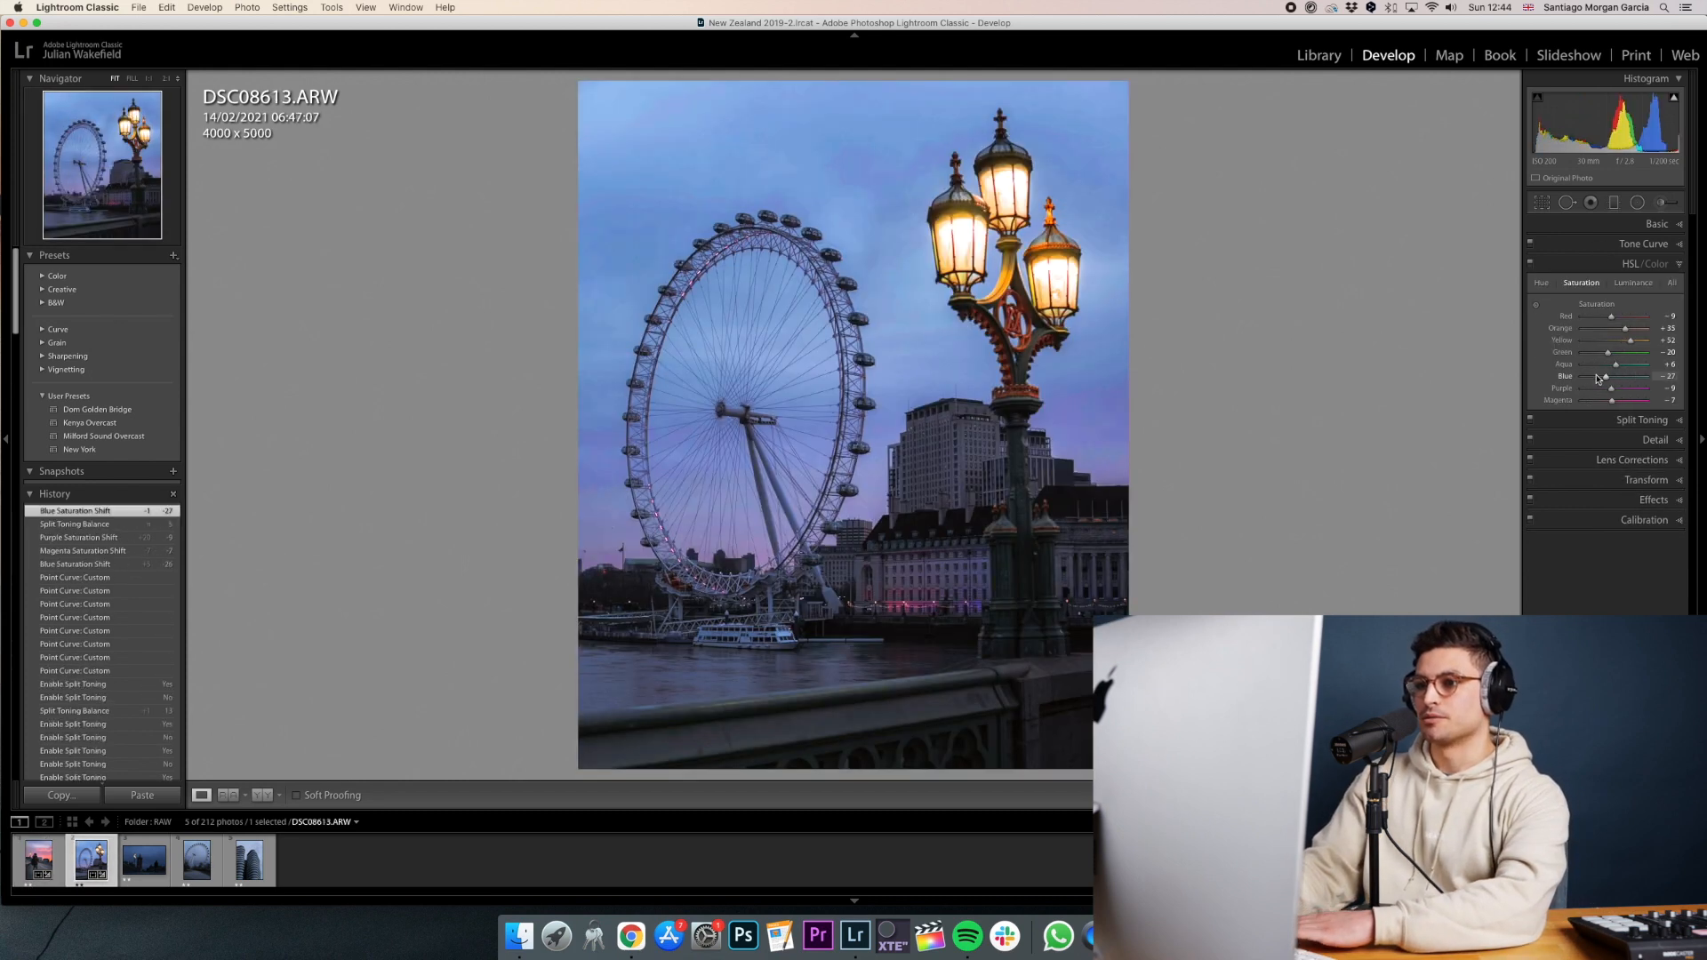
pyautogui.press('Right')
pyautogui.press('Left')
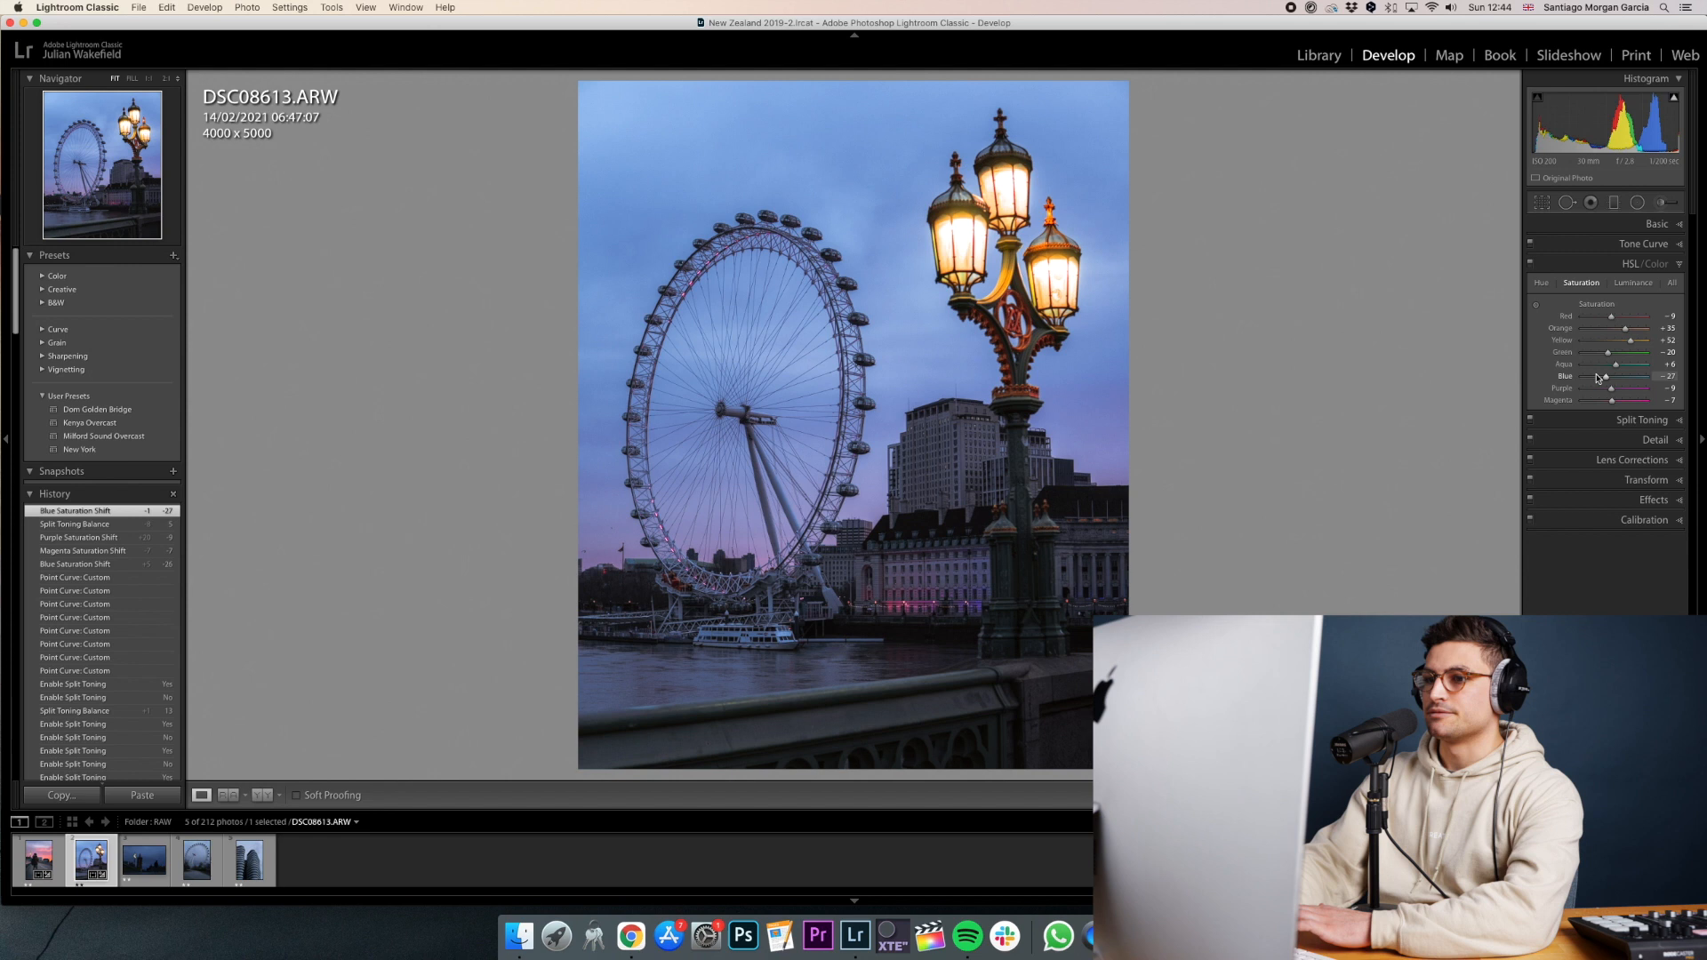
# Shift the London Eye photo's 4 x 5 crop slightly downward to include more of the bridge railing.
pyautogui.click(1540, 204)
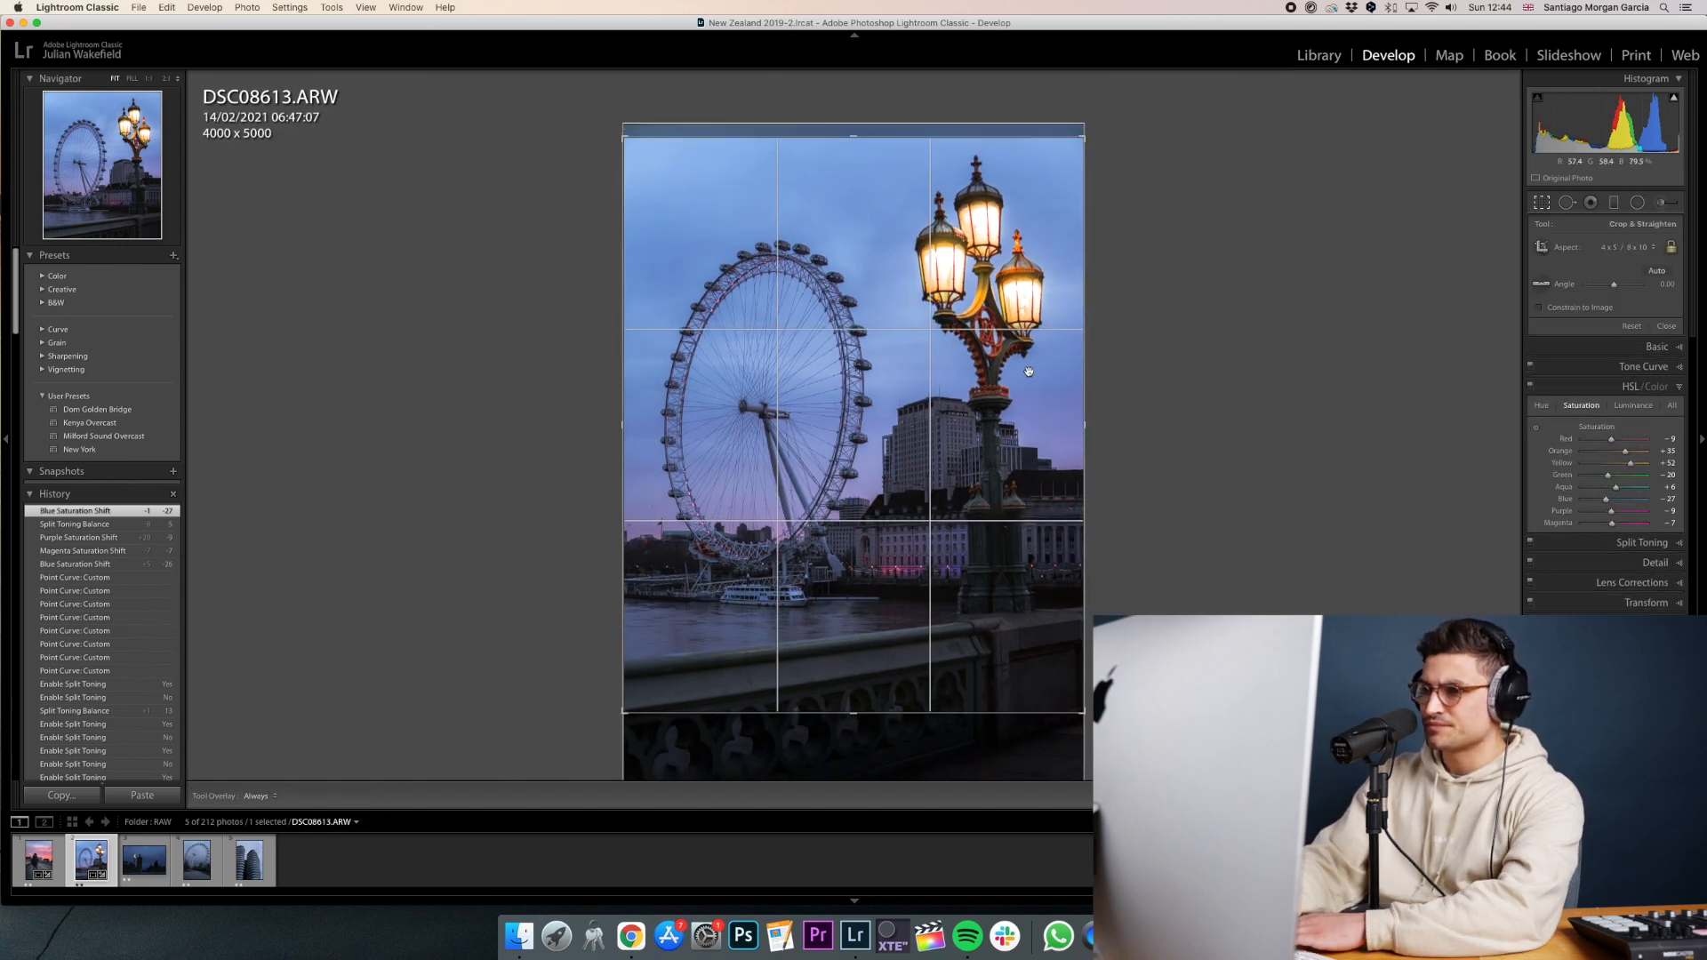
pyautogui.press('Return')
pyautogui.press('Right')
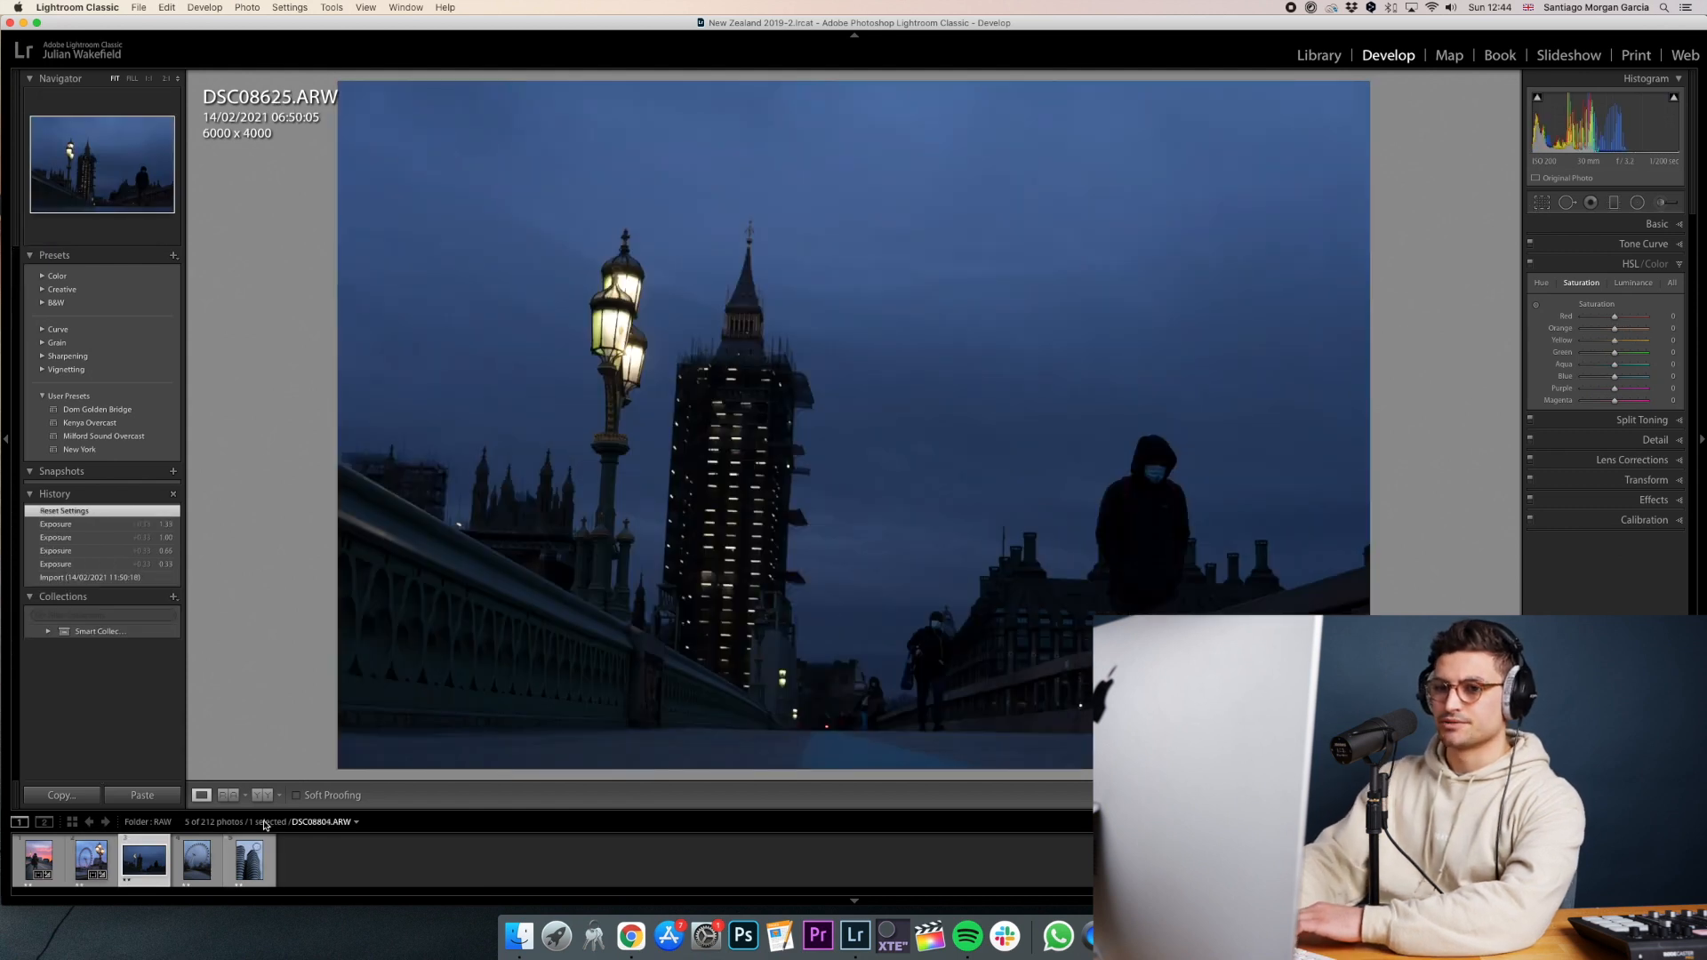
# Copy the London Eye photo's develop settings, paste them onto the bridge photo DSC08625, and compare its before and after versions.
pyautogui.press('Left')
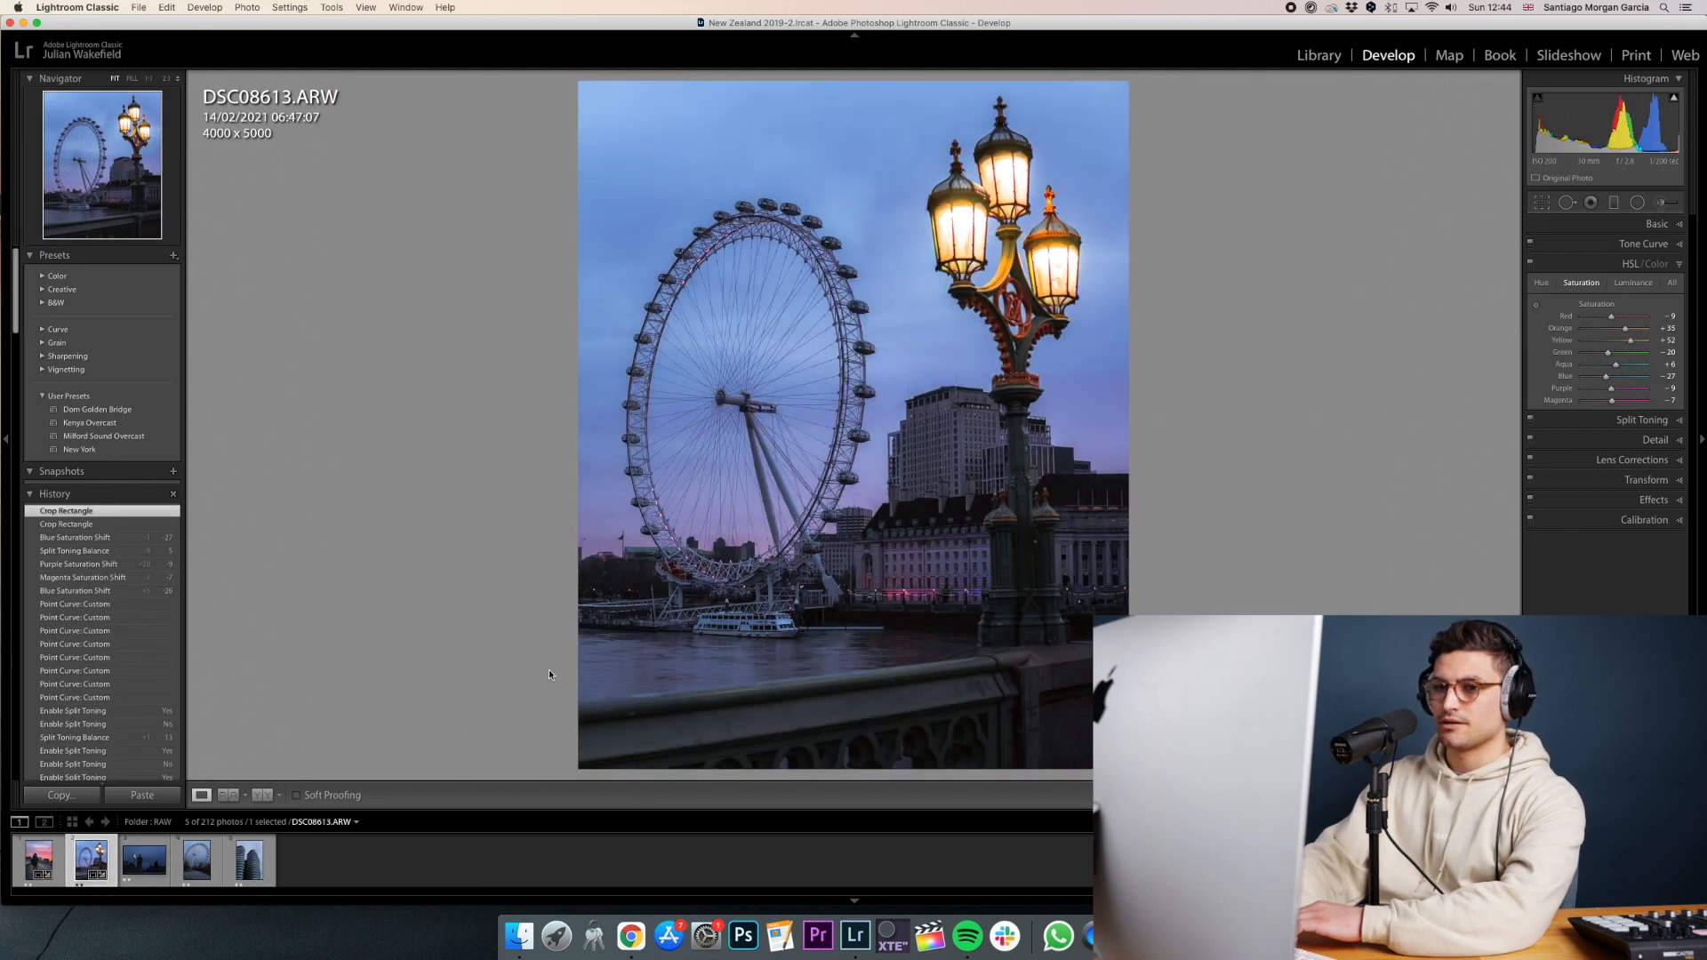
pyautogui.press('super+shift+c')
pyautogui.click(1070, 463)
pyautogui.press('Right')
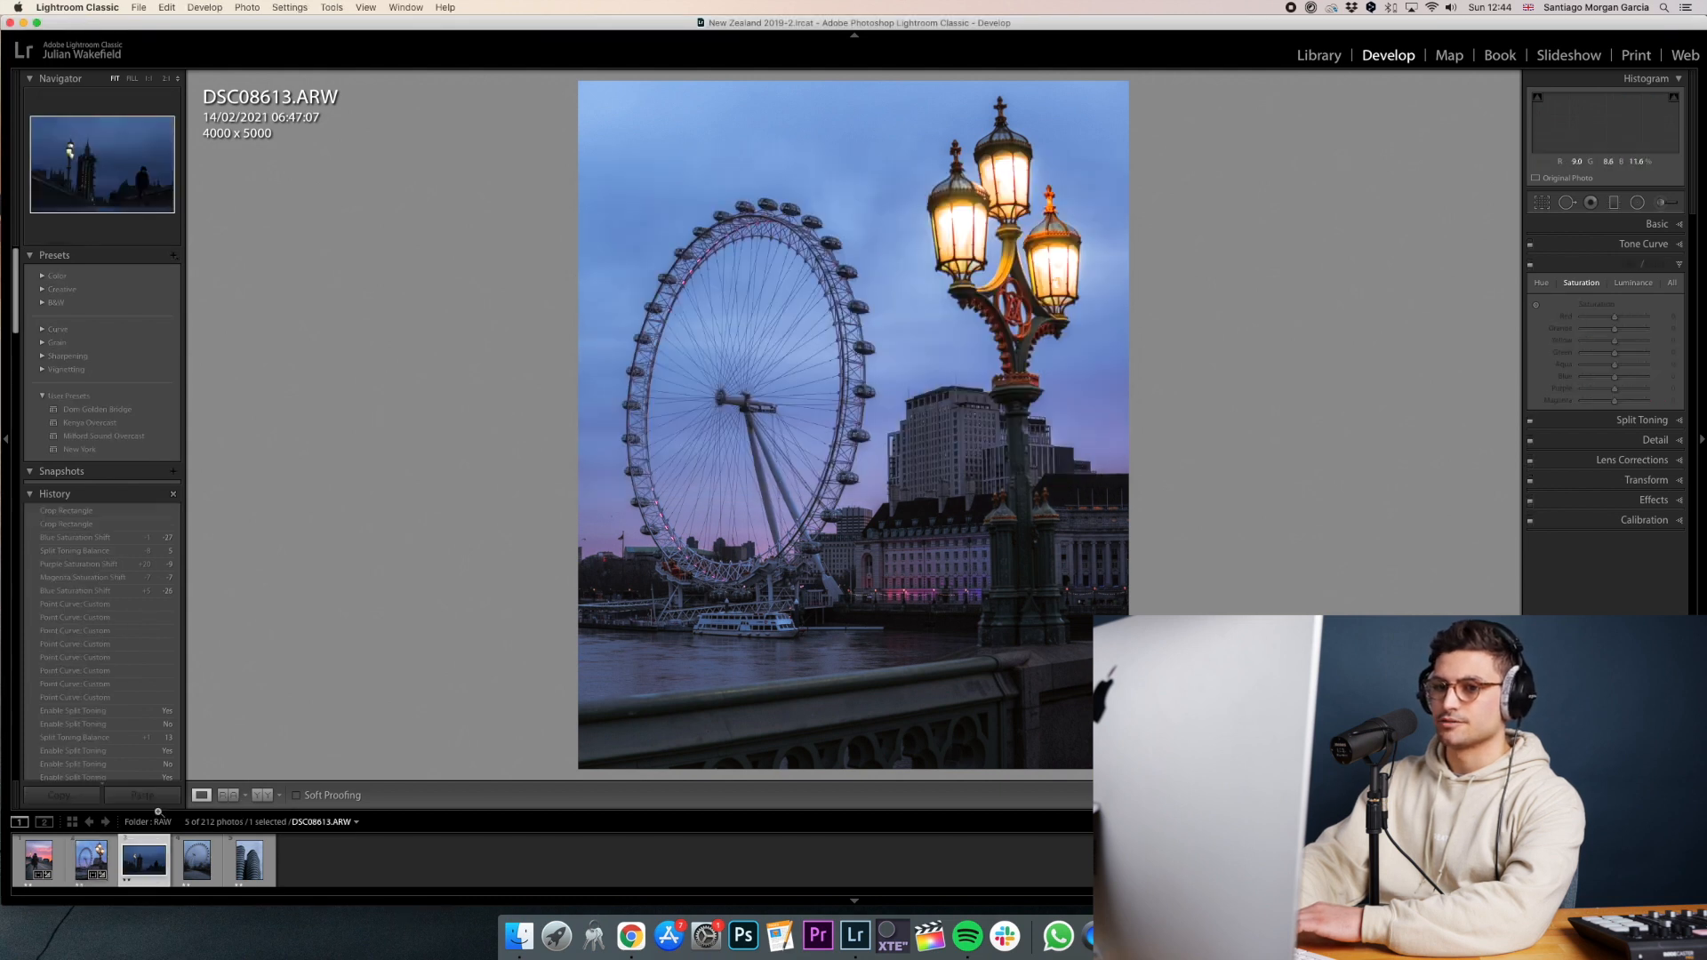
pyautogui.click(153, 800)
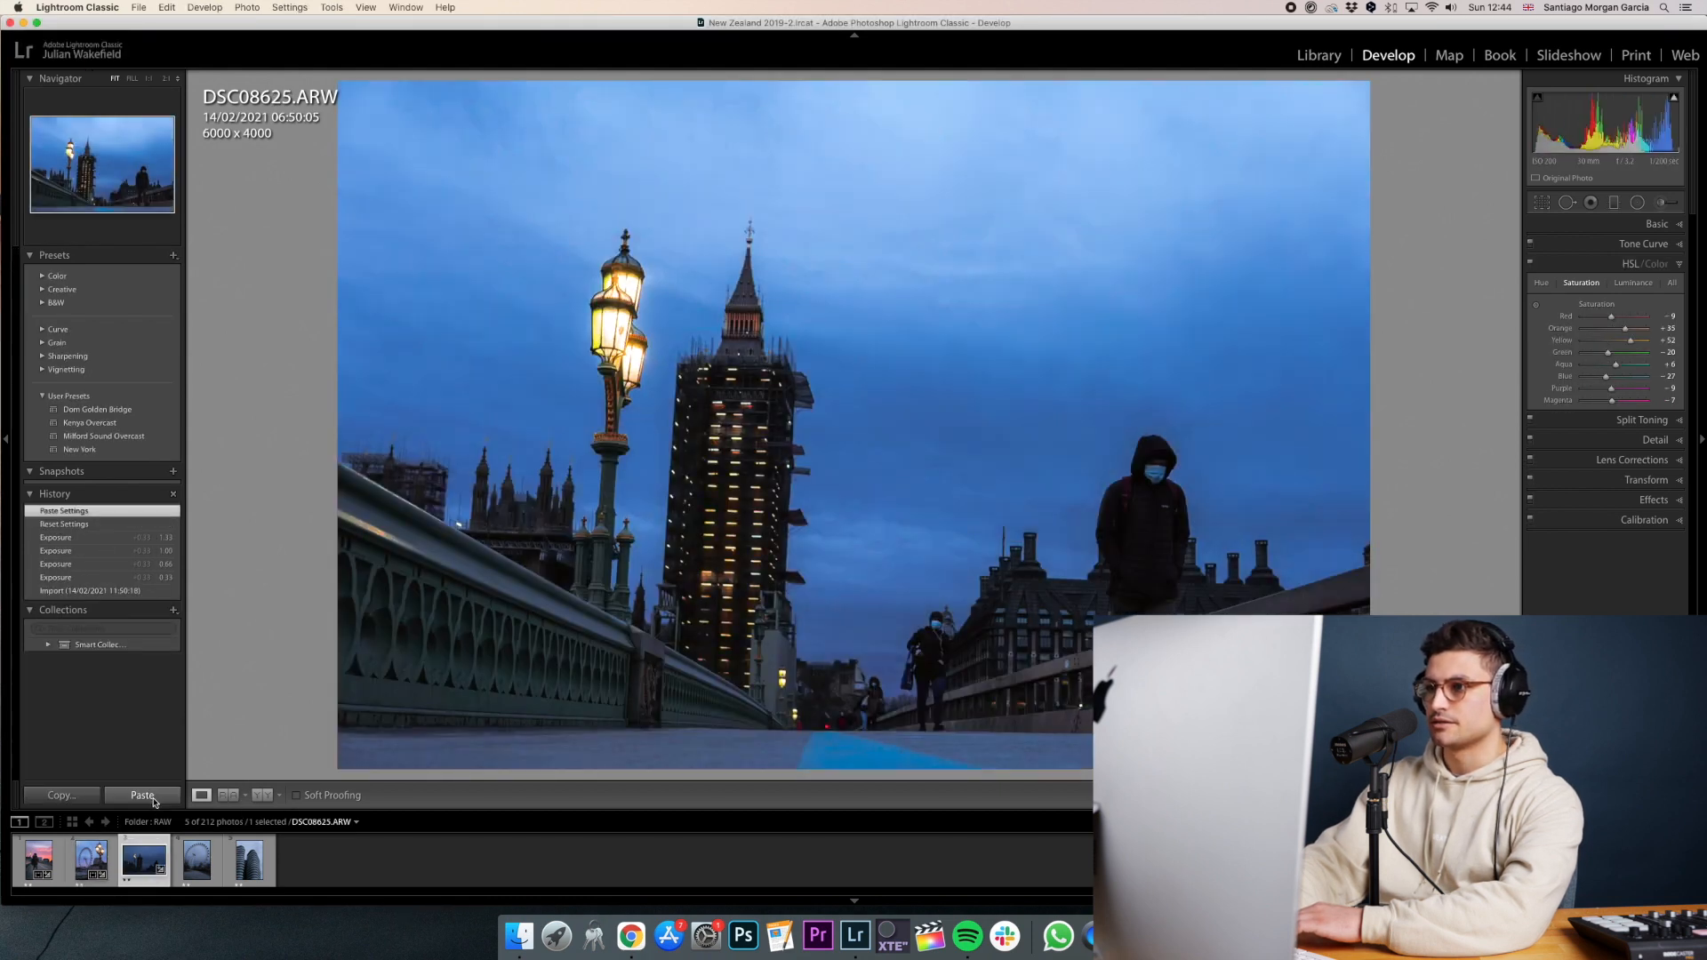
pyautogui.press('\\')
pyautogui.press('\\')
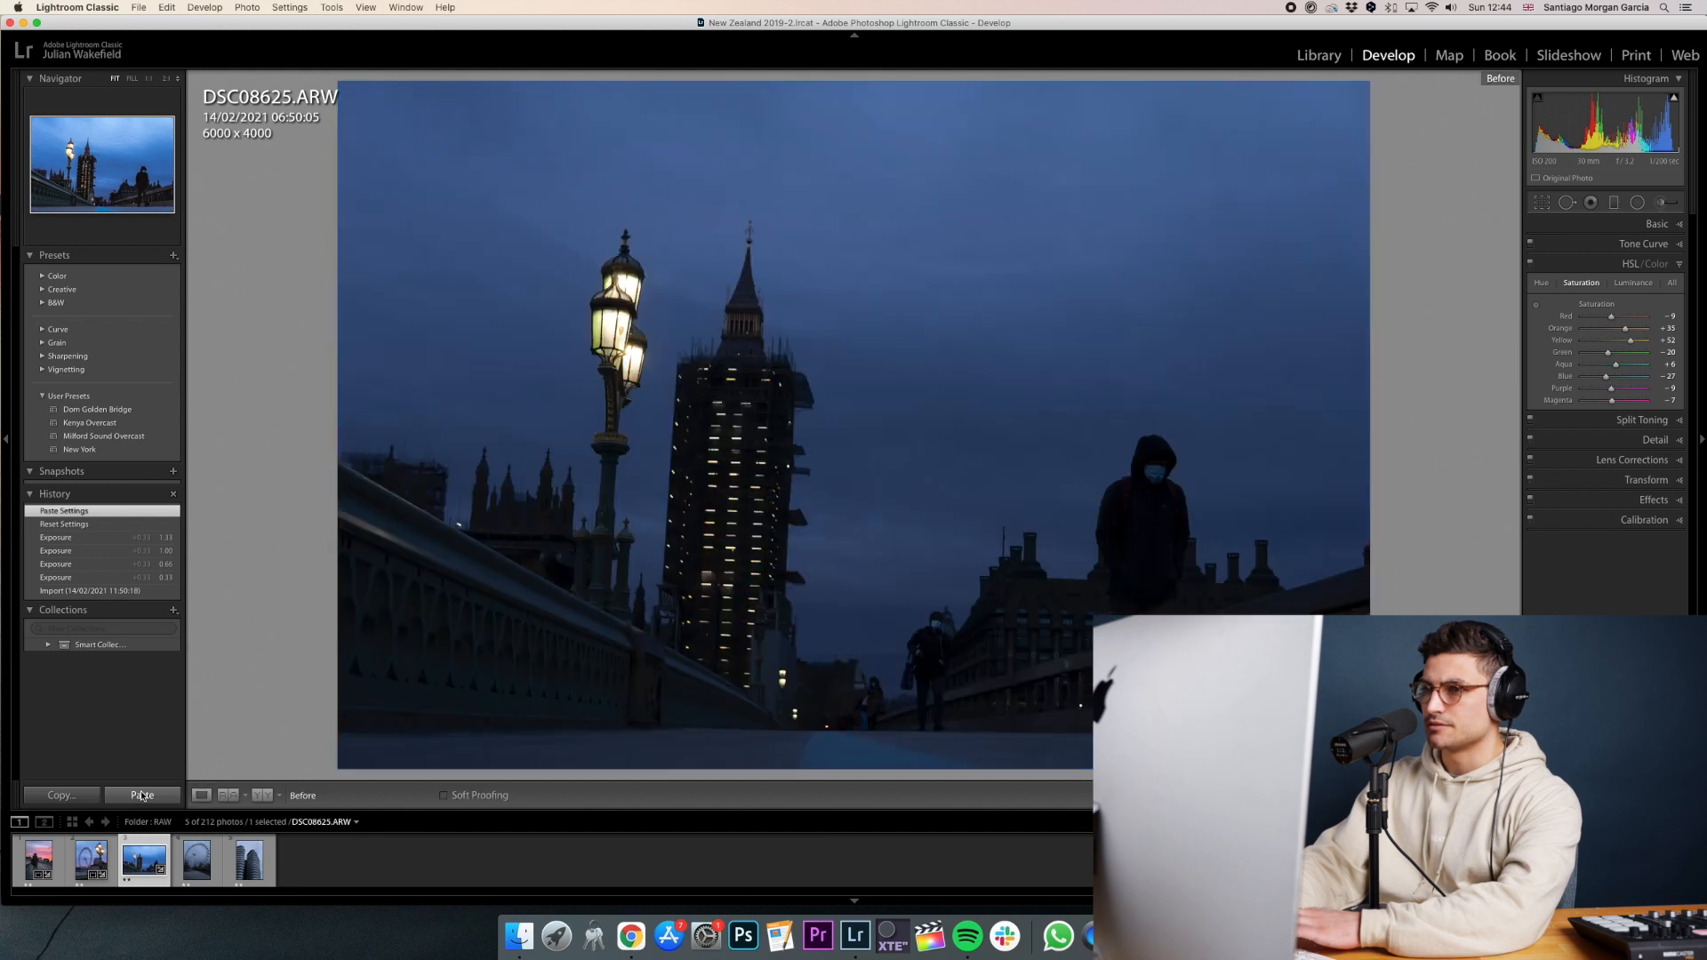
pyautogui.press('\\')
pyautogui.press('\\')
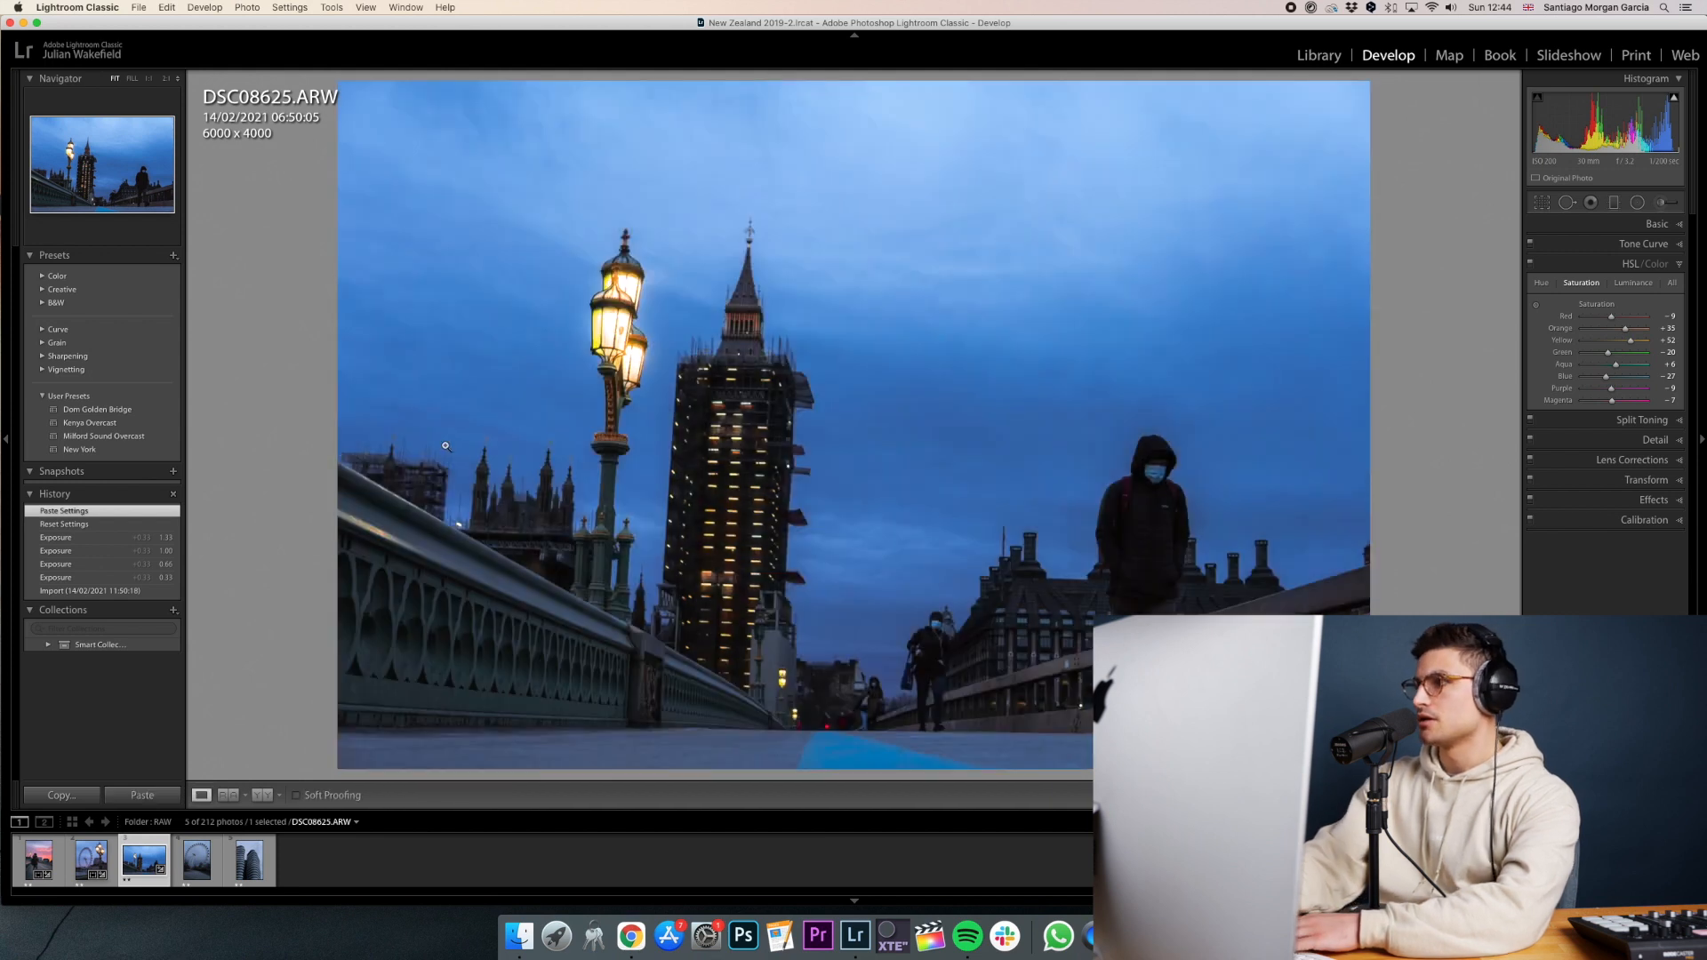
# Disable the HSL colour adjustments, tone curve and split toning on DSC08625, and compare it with the original.
pyautogui.click(1529, 264)
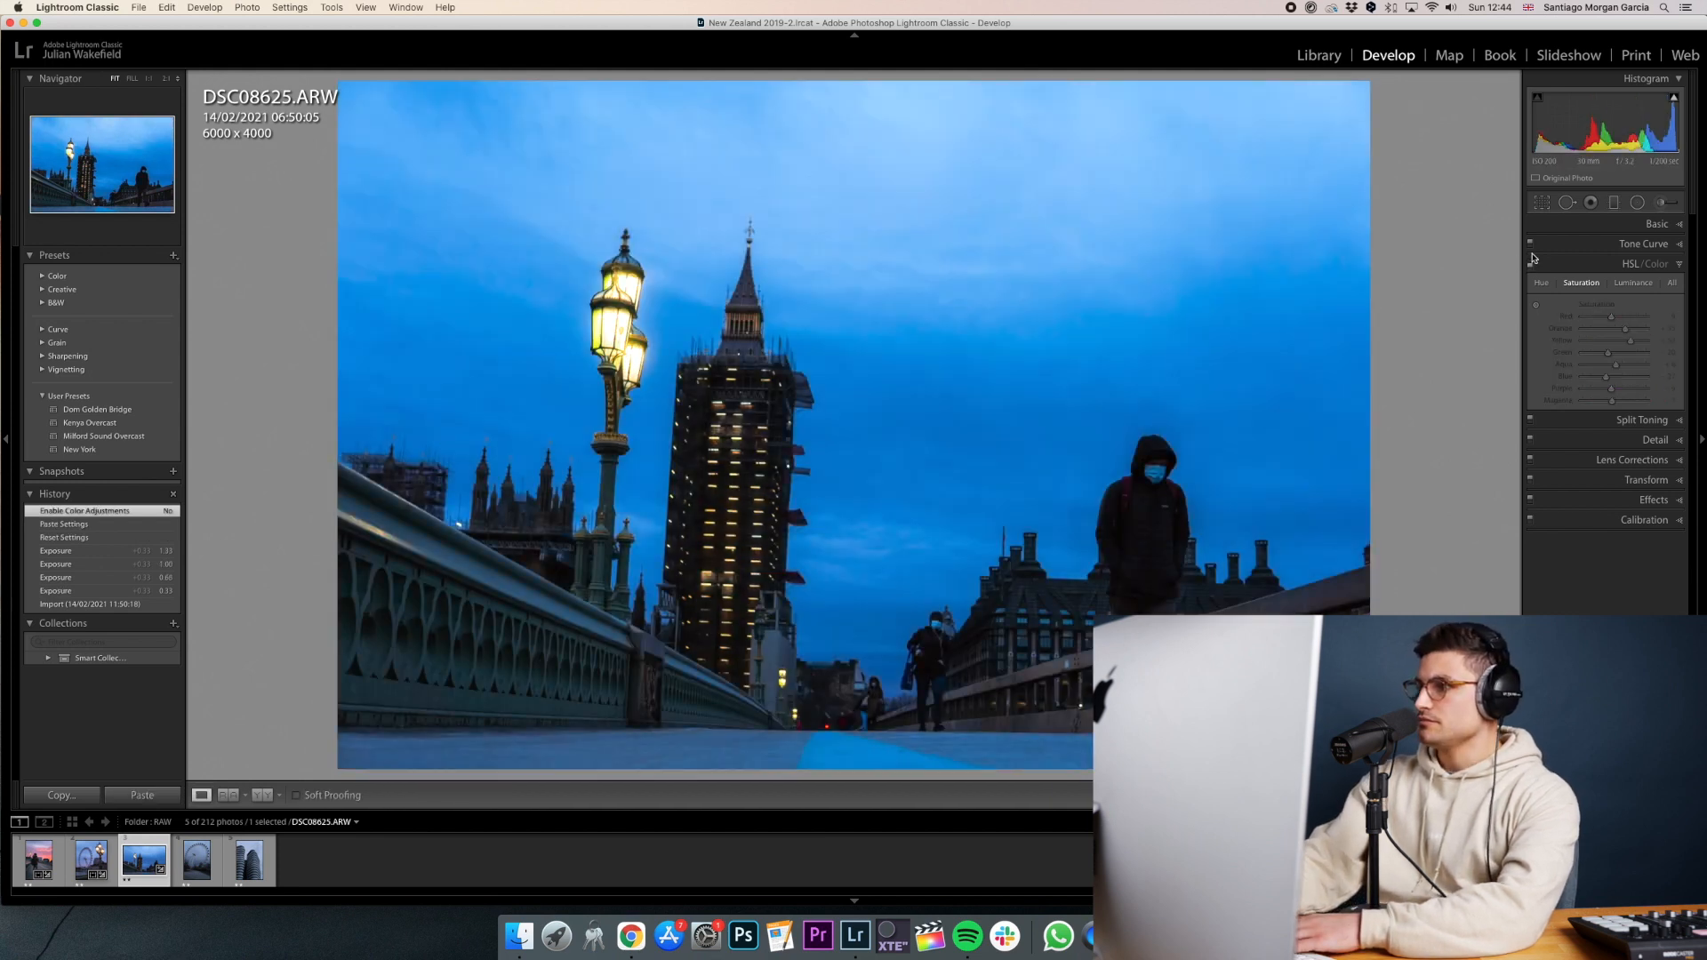
pyautogui.click(1529, 244)
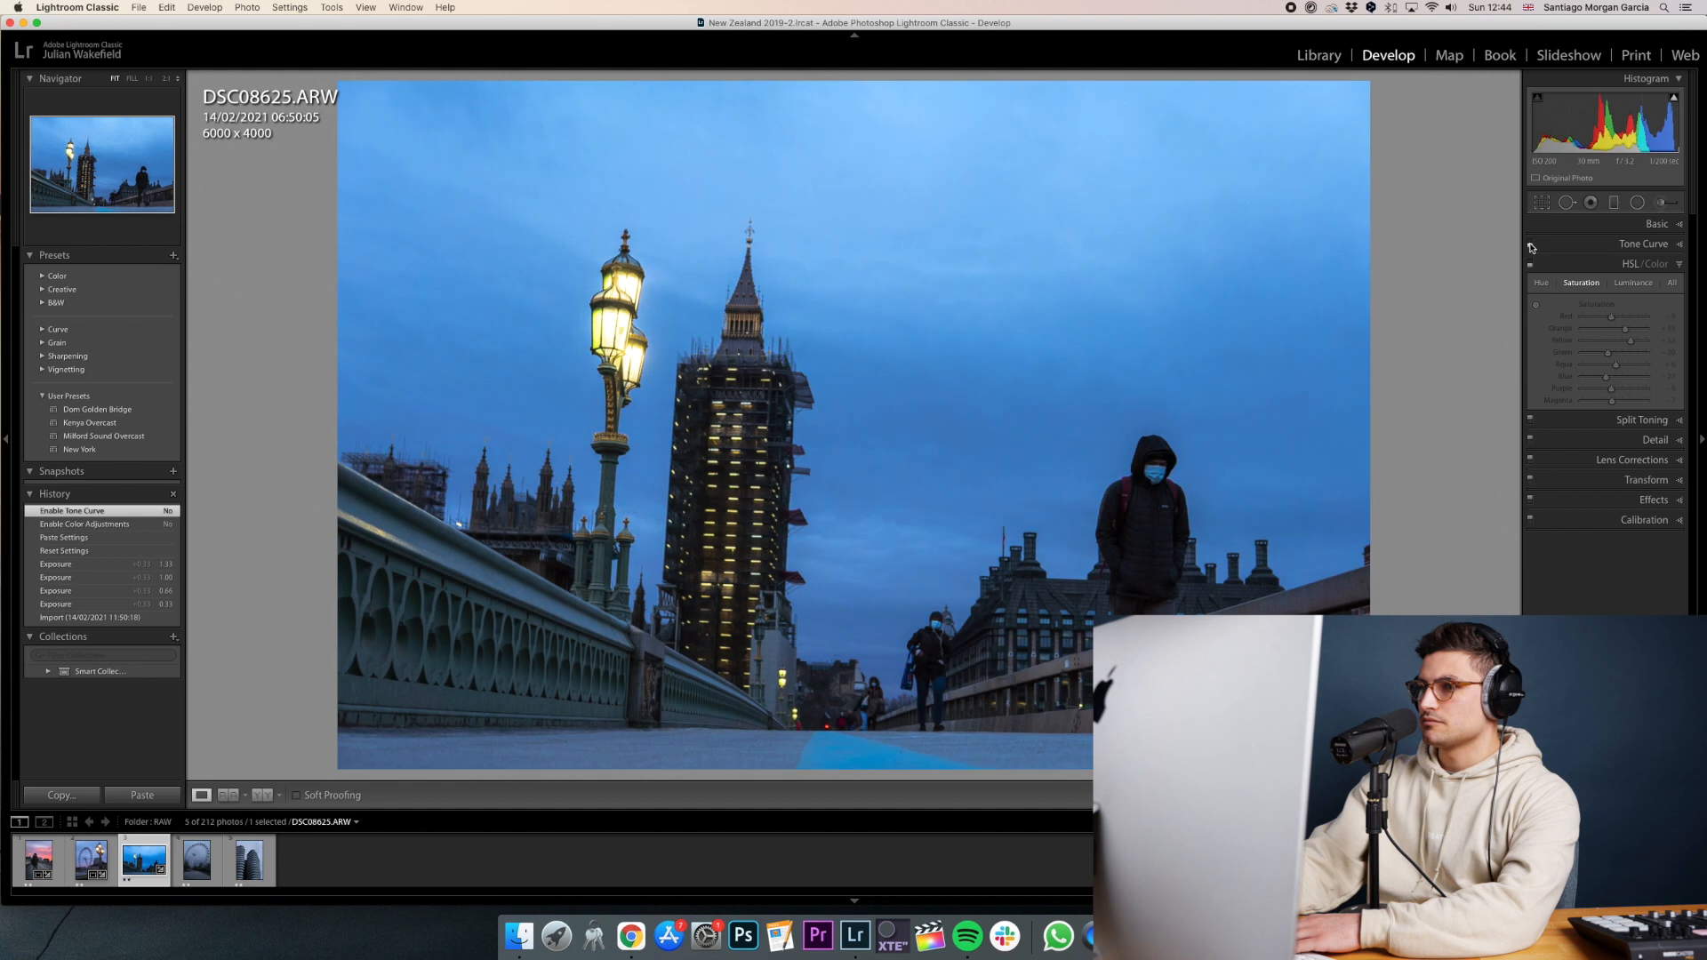
pyautogui.click(1530, 422)
pyautogui.press('\\')
pyautogui.press('\\')
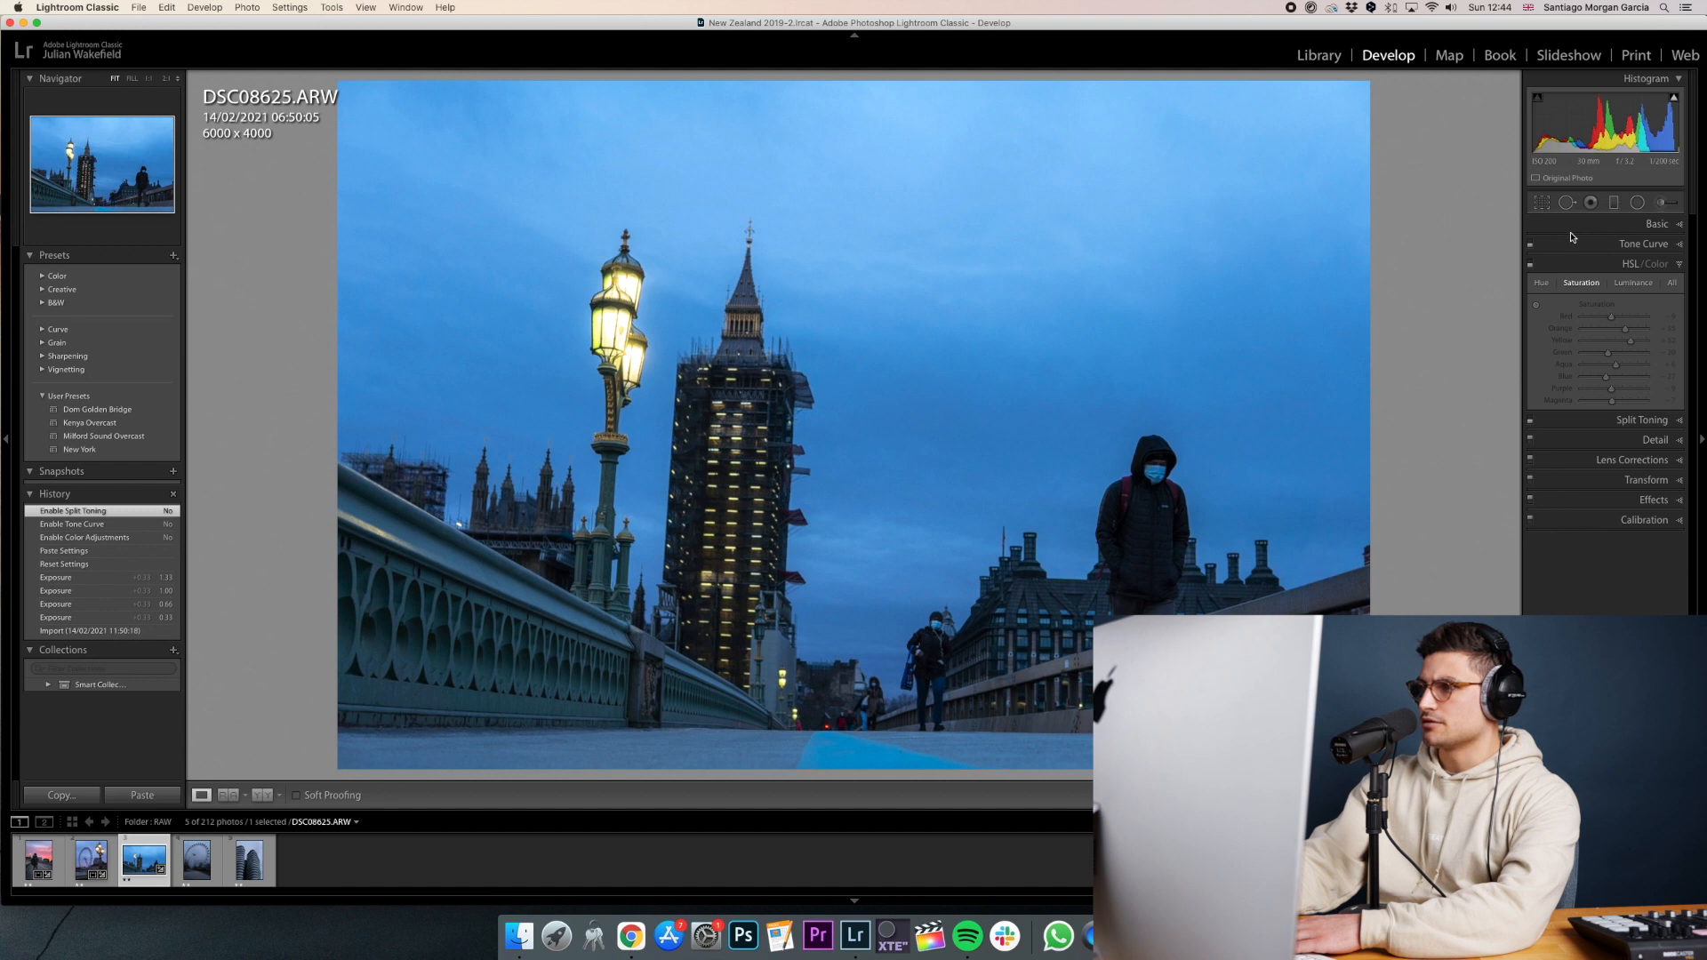
# Reset the highlights, shadows, whites and blacks to 0, readjust the temperature, and set the tint to +16 and exposure to +1.45.
pyautogui.click(1572, 225)
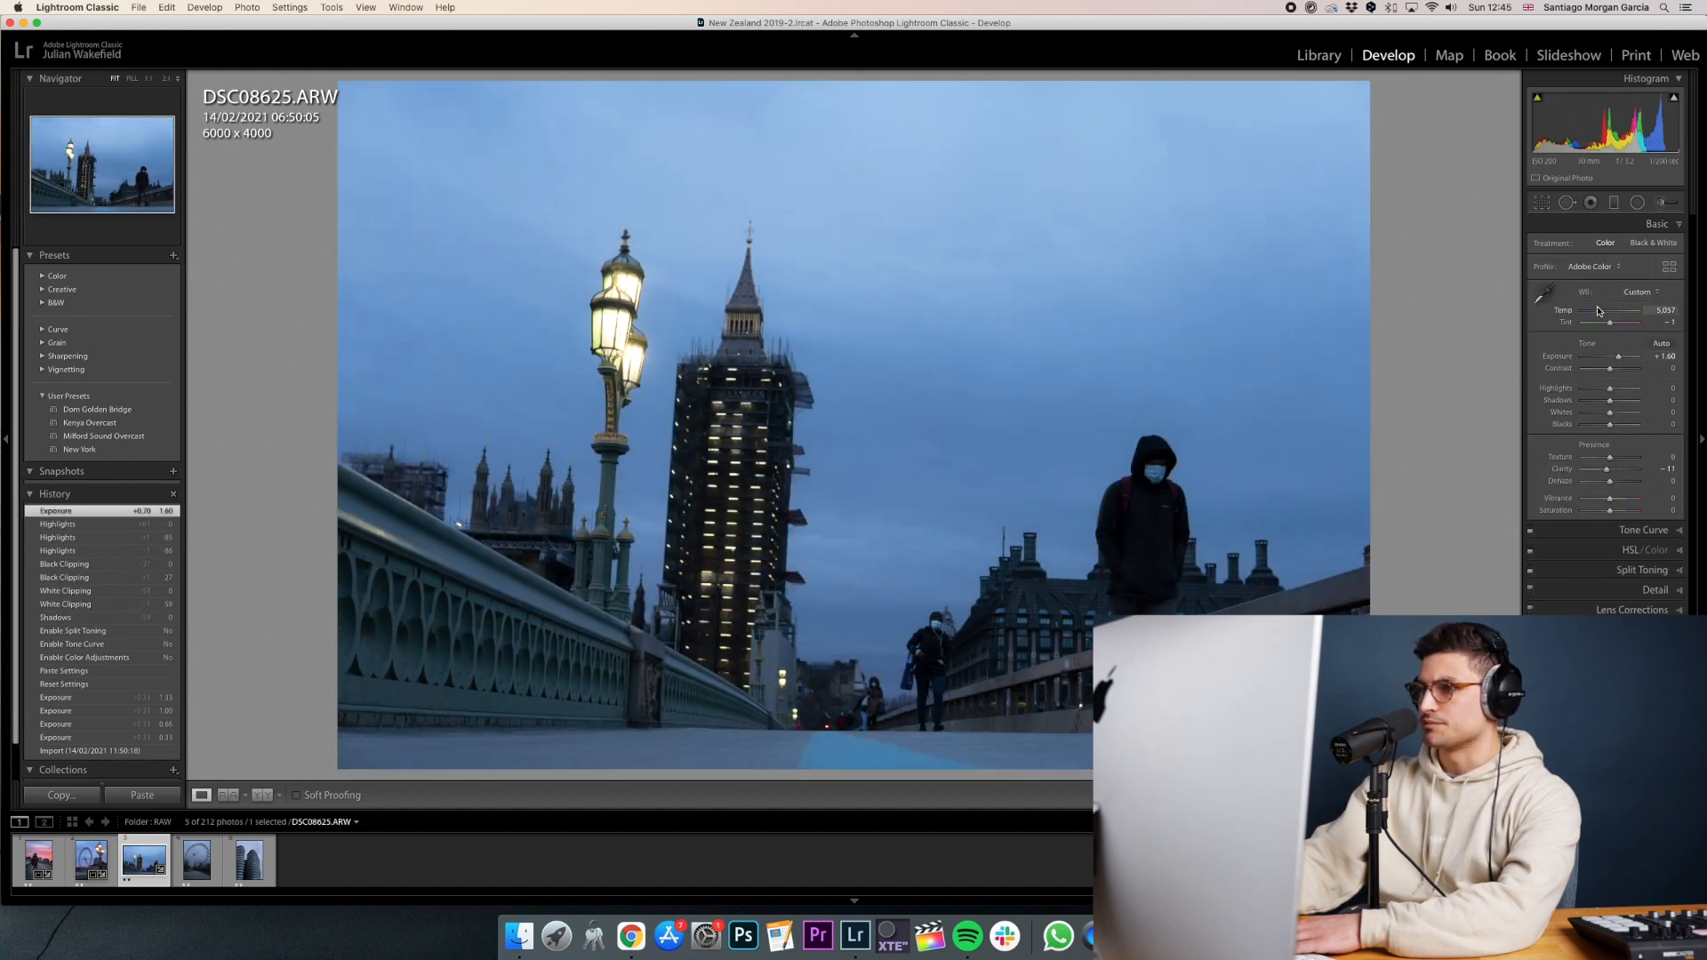
pyautogui.click(1598, 310)
pyautogui.moveTo(1610, 322); pyautogui.dragTo(1612, 323)
pyautogui.moveTo(1618, 357); pyautogui.dragTo(1617, 358)
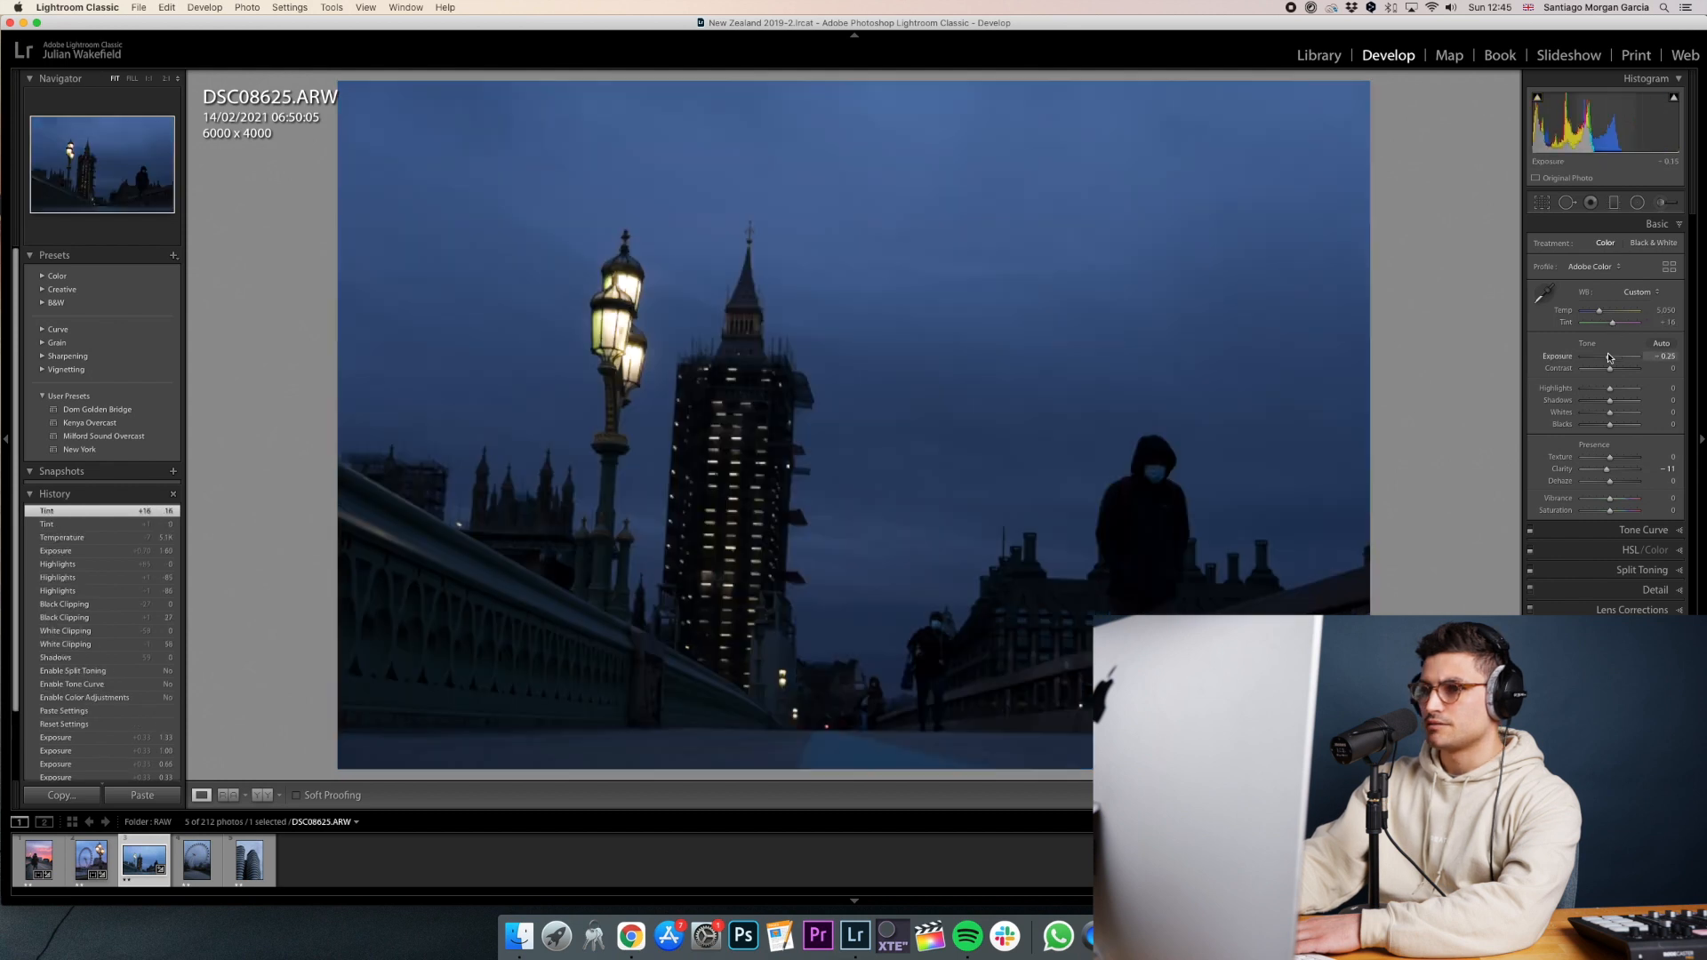
# Crop and slightly straighten the bridge photo to 5254 x 3503 around the lamp post, tower and hooded man.
pyautogui.click(1542, 203)
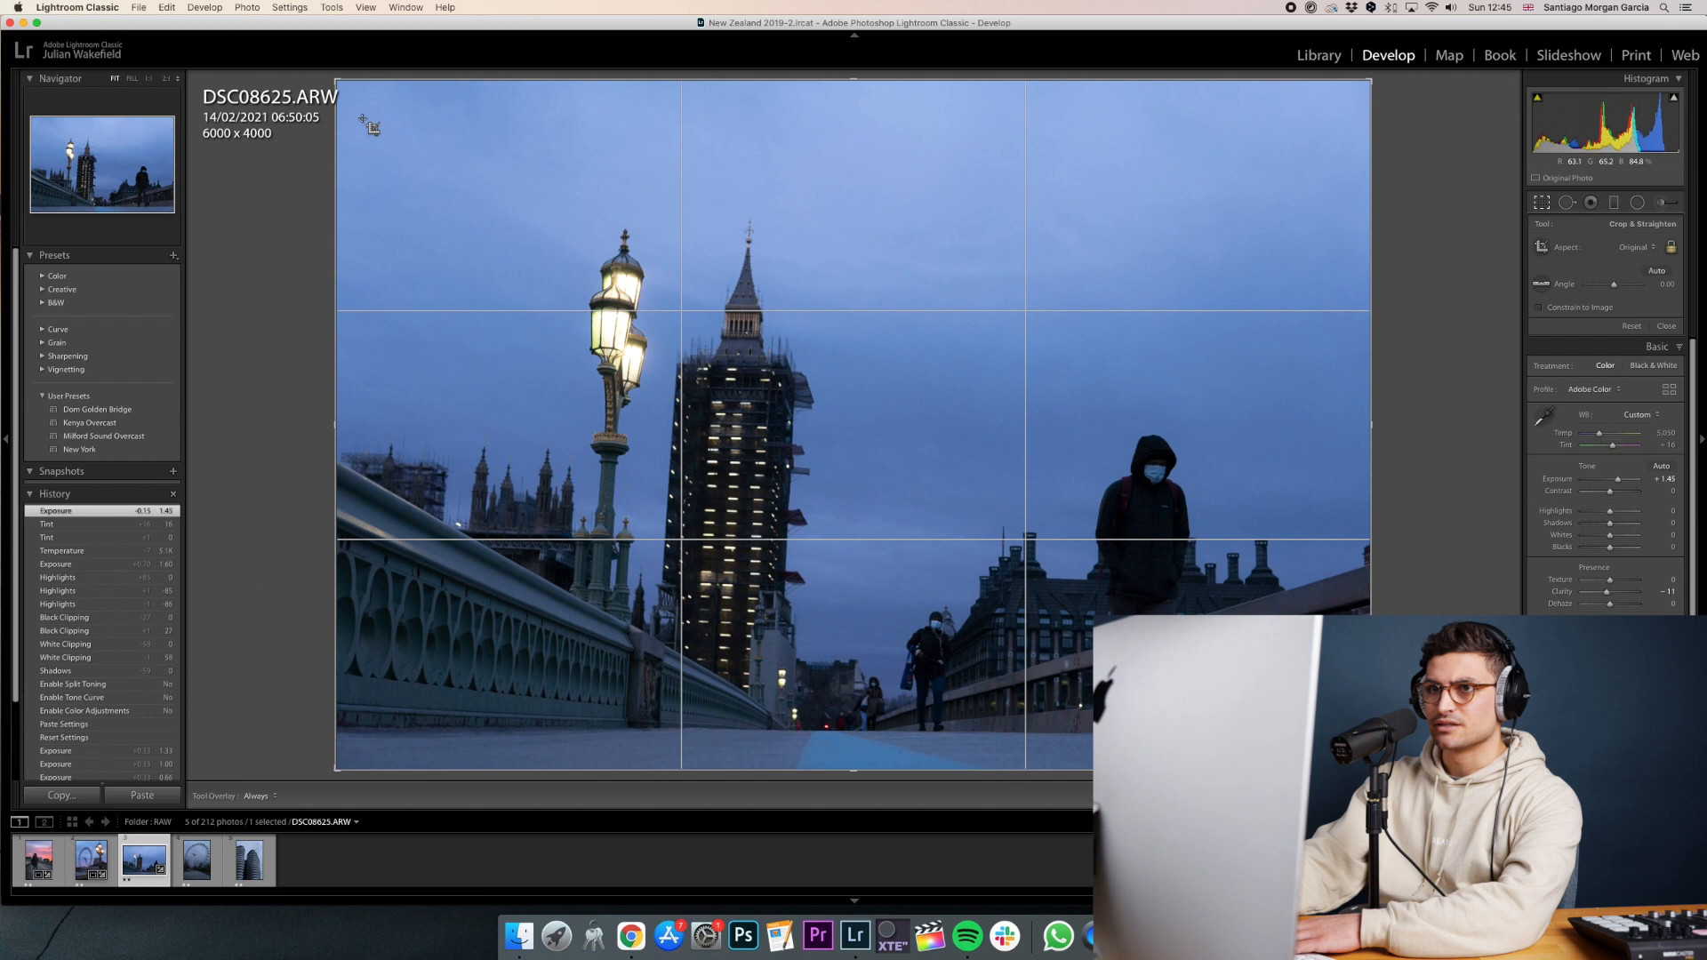
pyautogui.moveTo(363, 119); pyautogui.dragTo(547, 102)
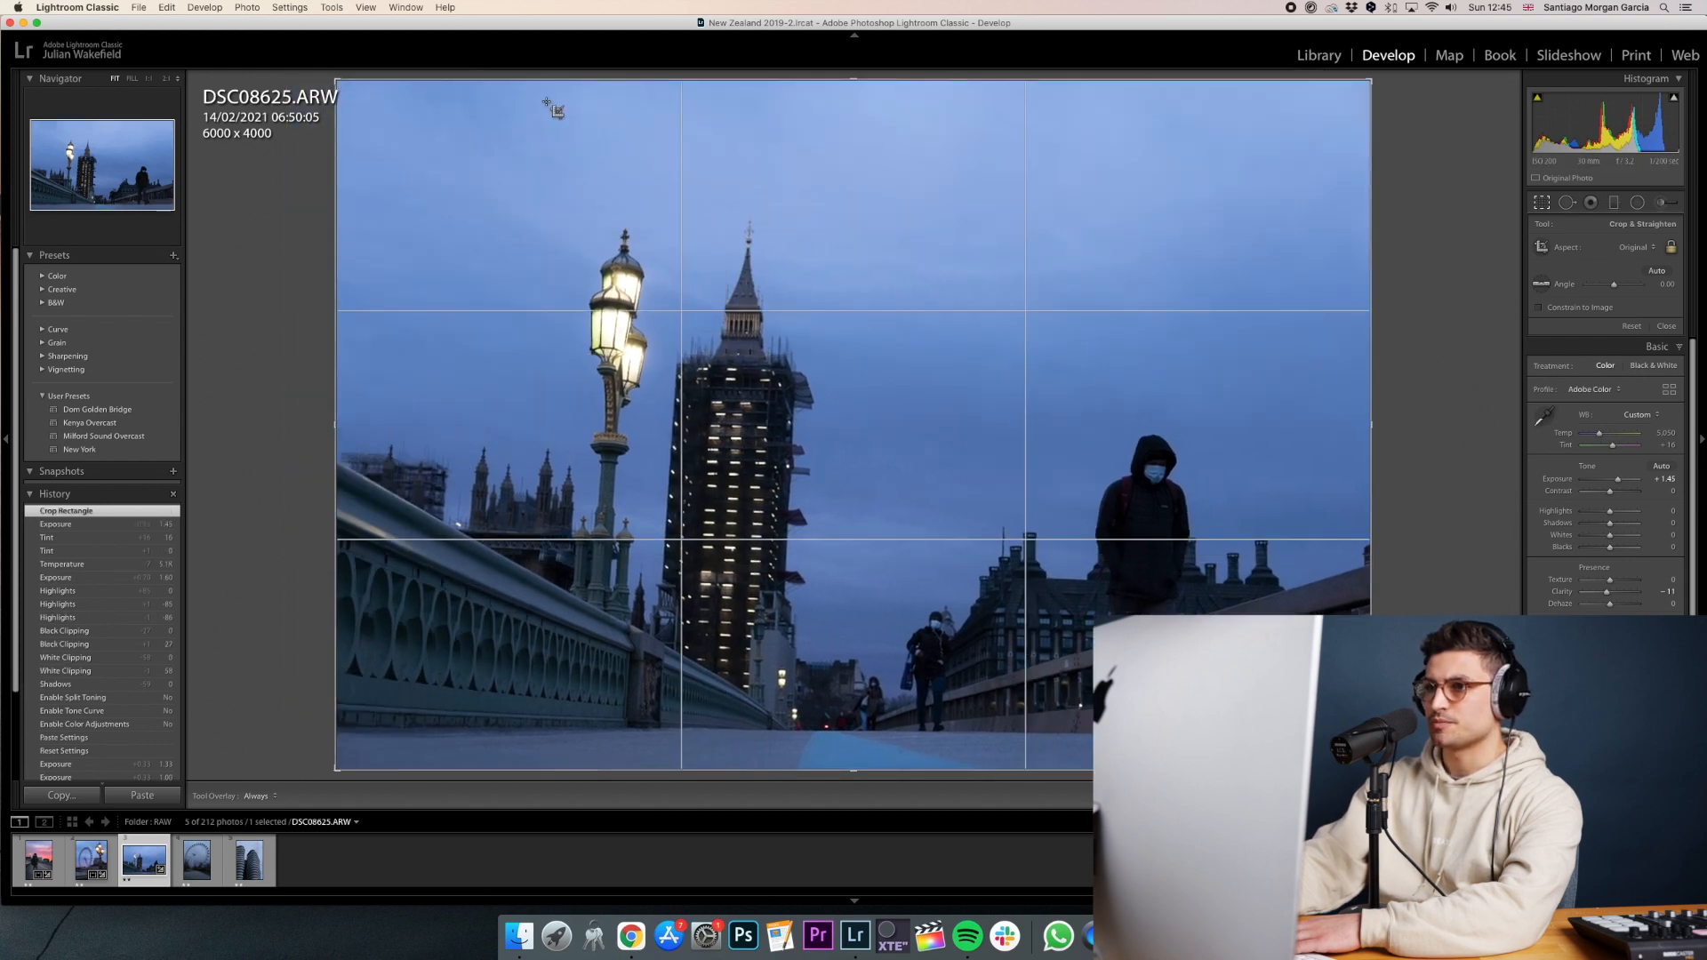
pyautogui.moveTo(336, 80); pyautogui.dragTo(411, 55)
pyautogui.moveTo(442, 119); pyautogui.dragTo(447, 137)
pyautogui.moveTo(1372, 320); pyautogui.dragTo(1370, 315)
pyautogui.moveTo(932, 385); pyautogui.dragTo(940, 383)
pyautogui.press('Return')
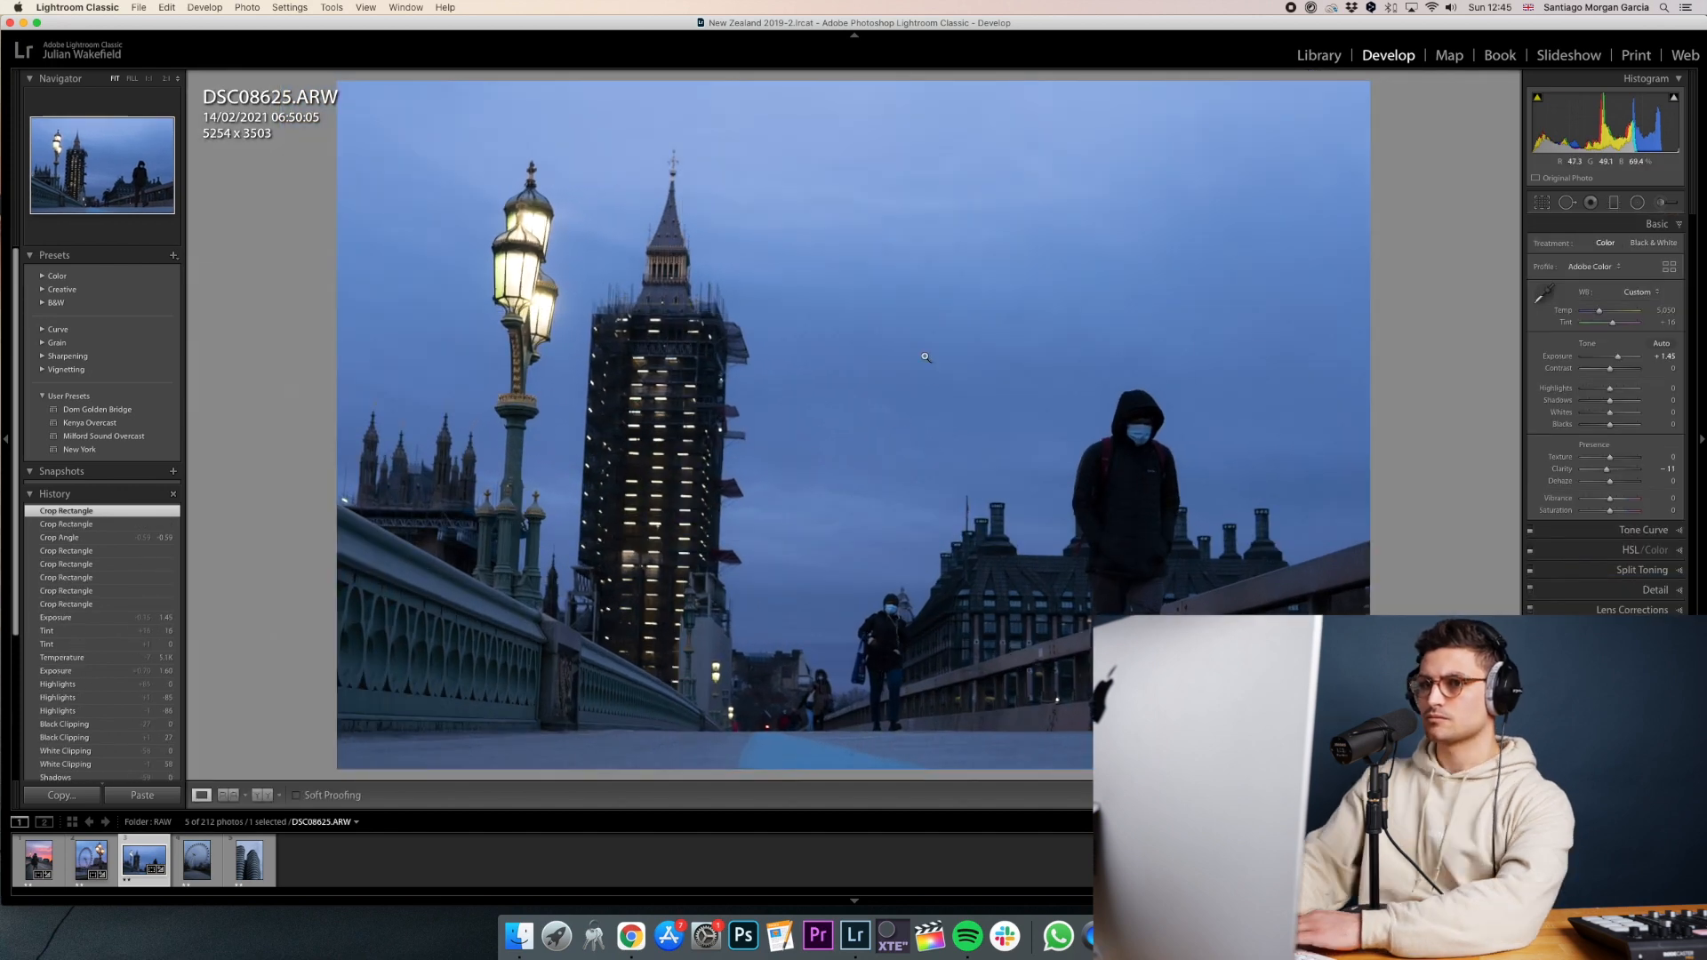
# Tighten the bridge photo's crop in two passes to 5057 x 3371, keeping the original aspect ratio.
pyautogui.click(1541, 202)
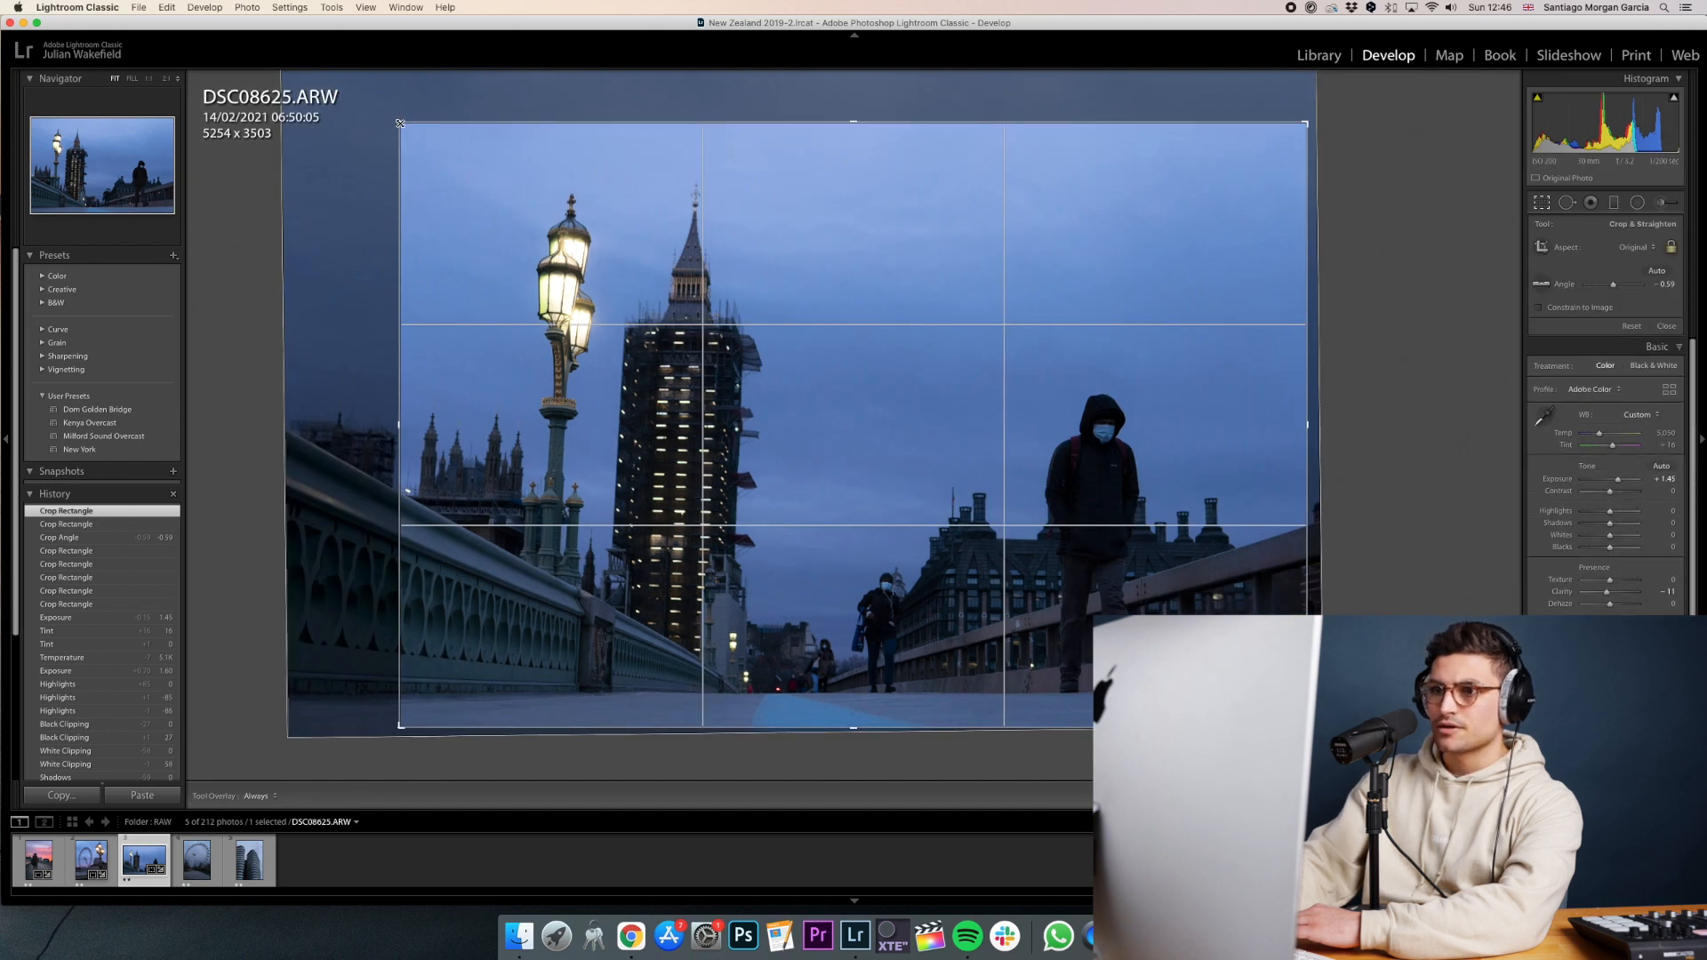
pyautogui.moveTo(399, 124); pyautogui.dragTo(402, 127)
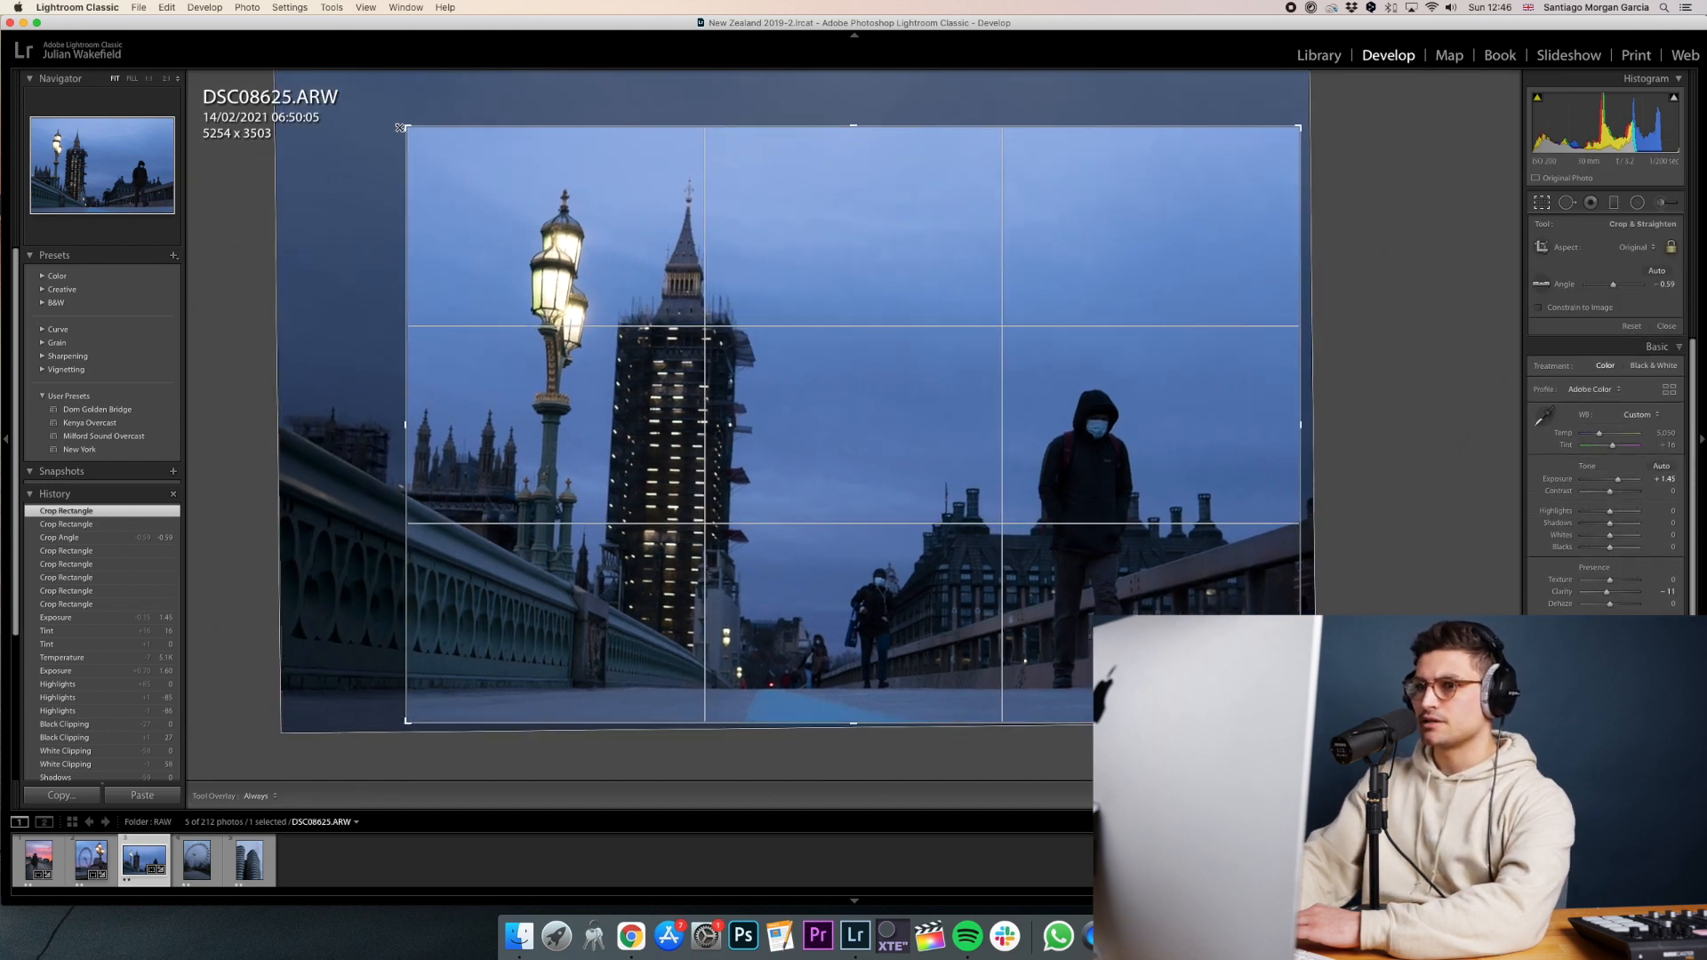
pyautogui.press('Return')
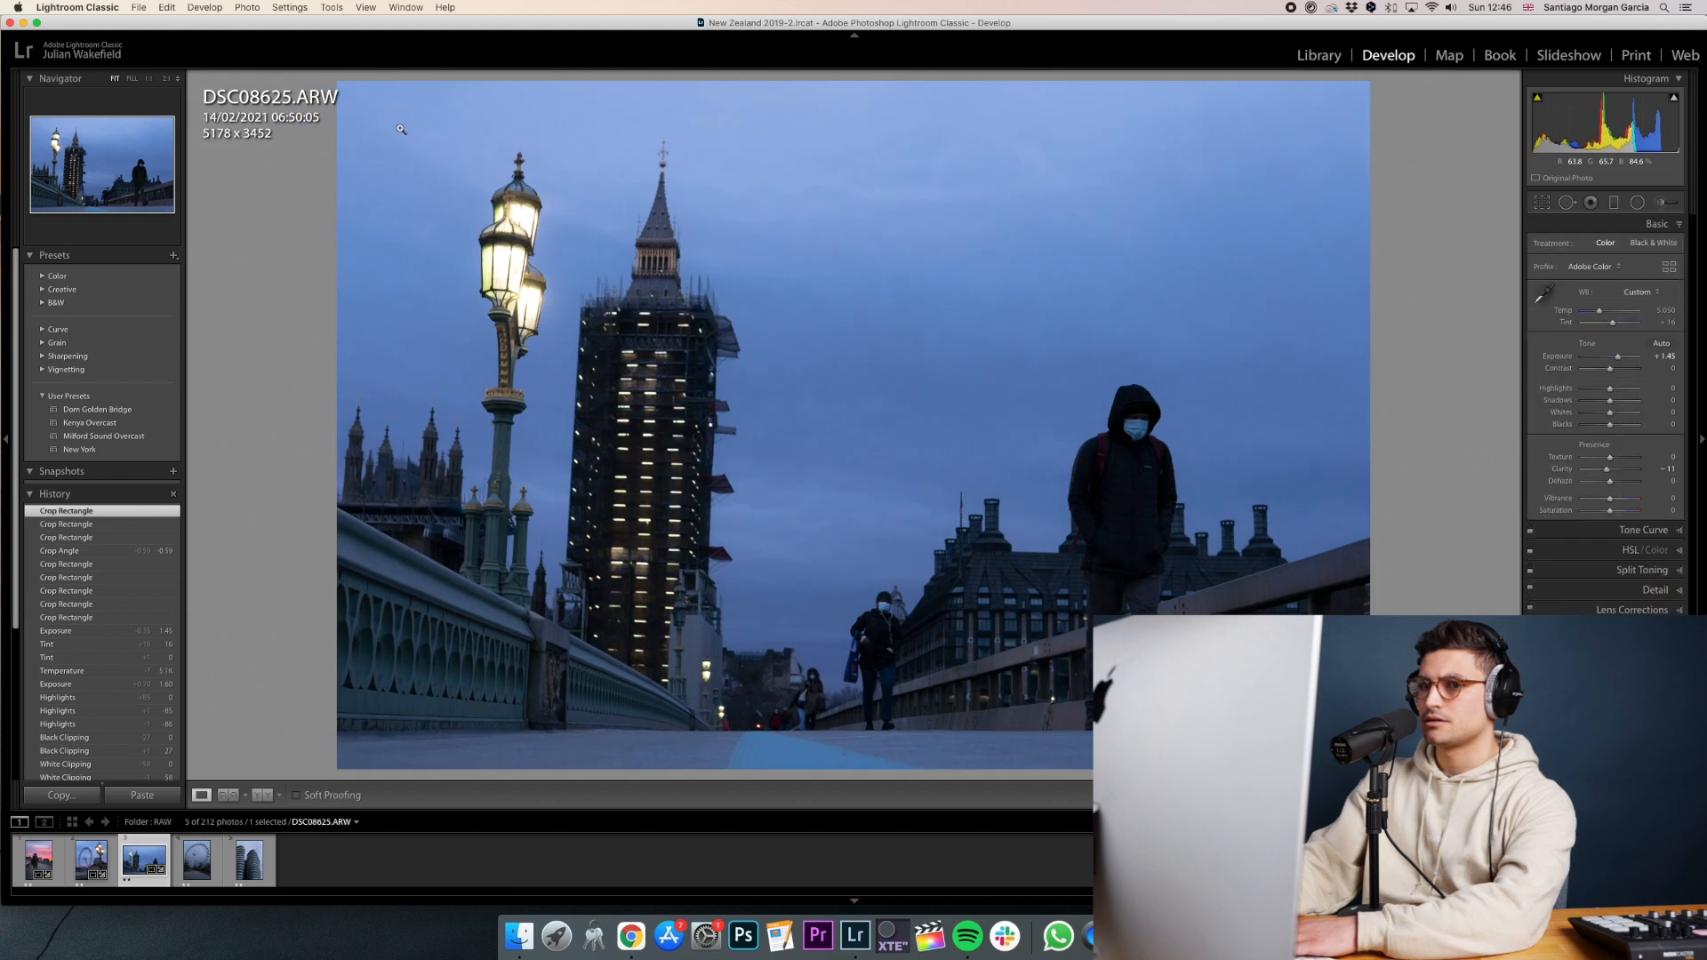
pyautogui.click(1540, 201)
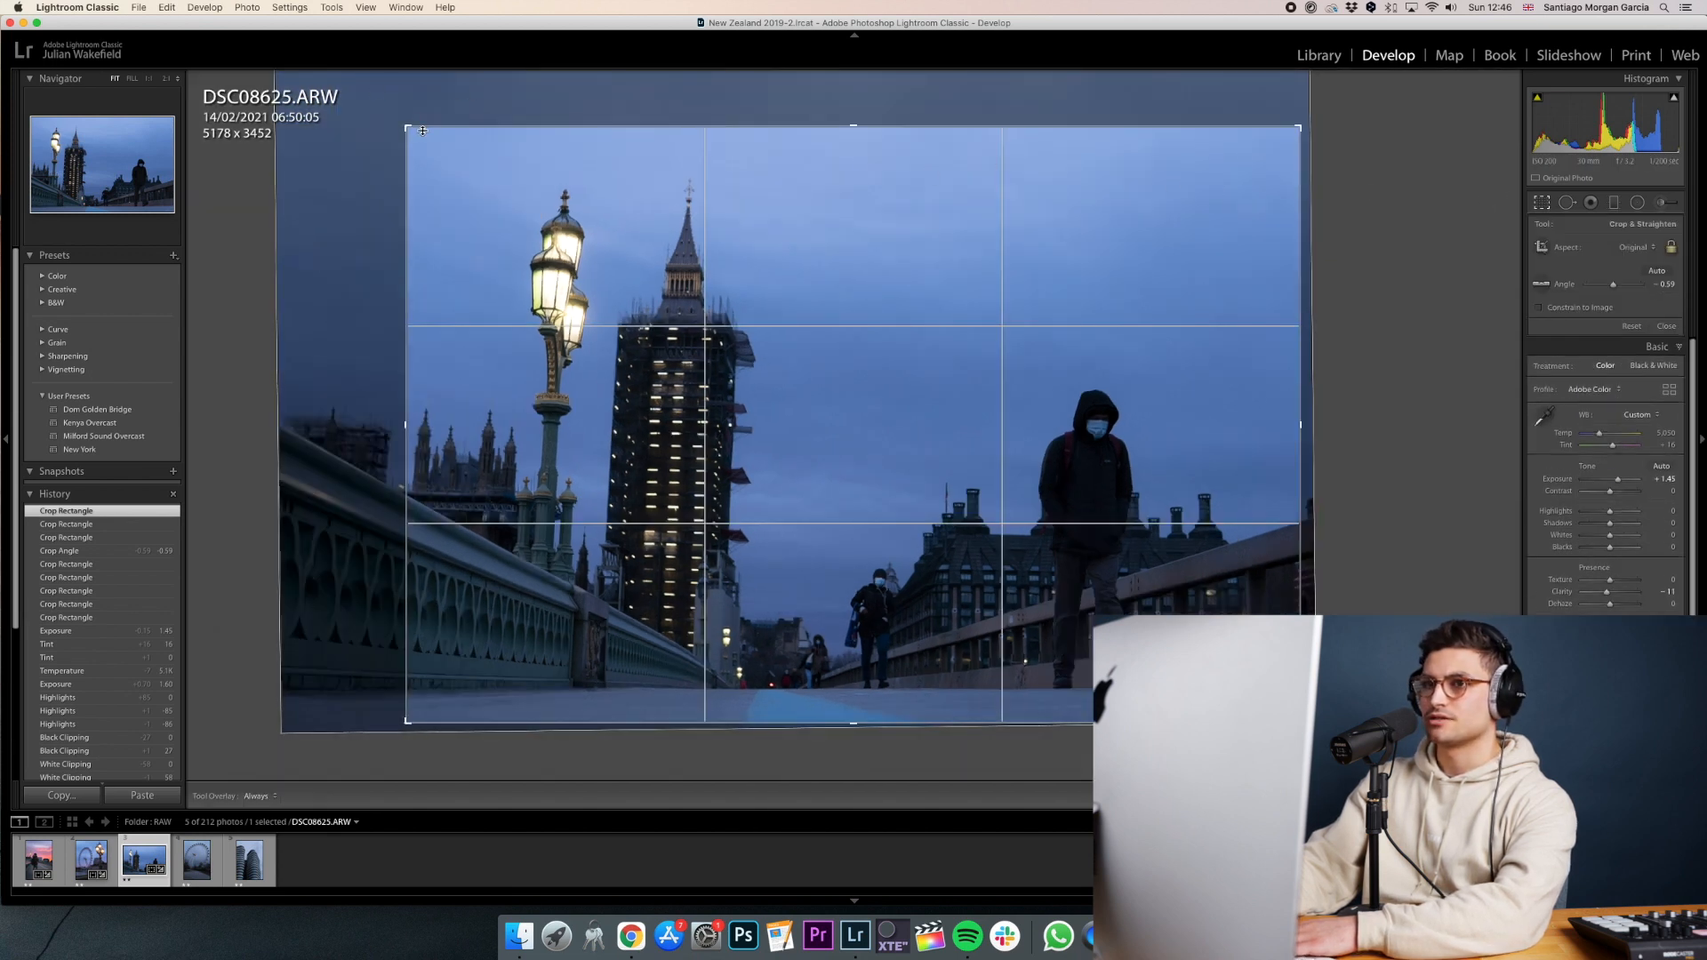
pyautogui.moveTo(406, 127); pyautogui.dragTo(417, 136)
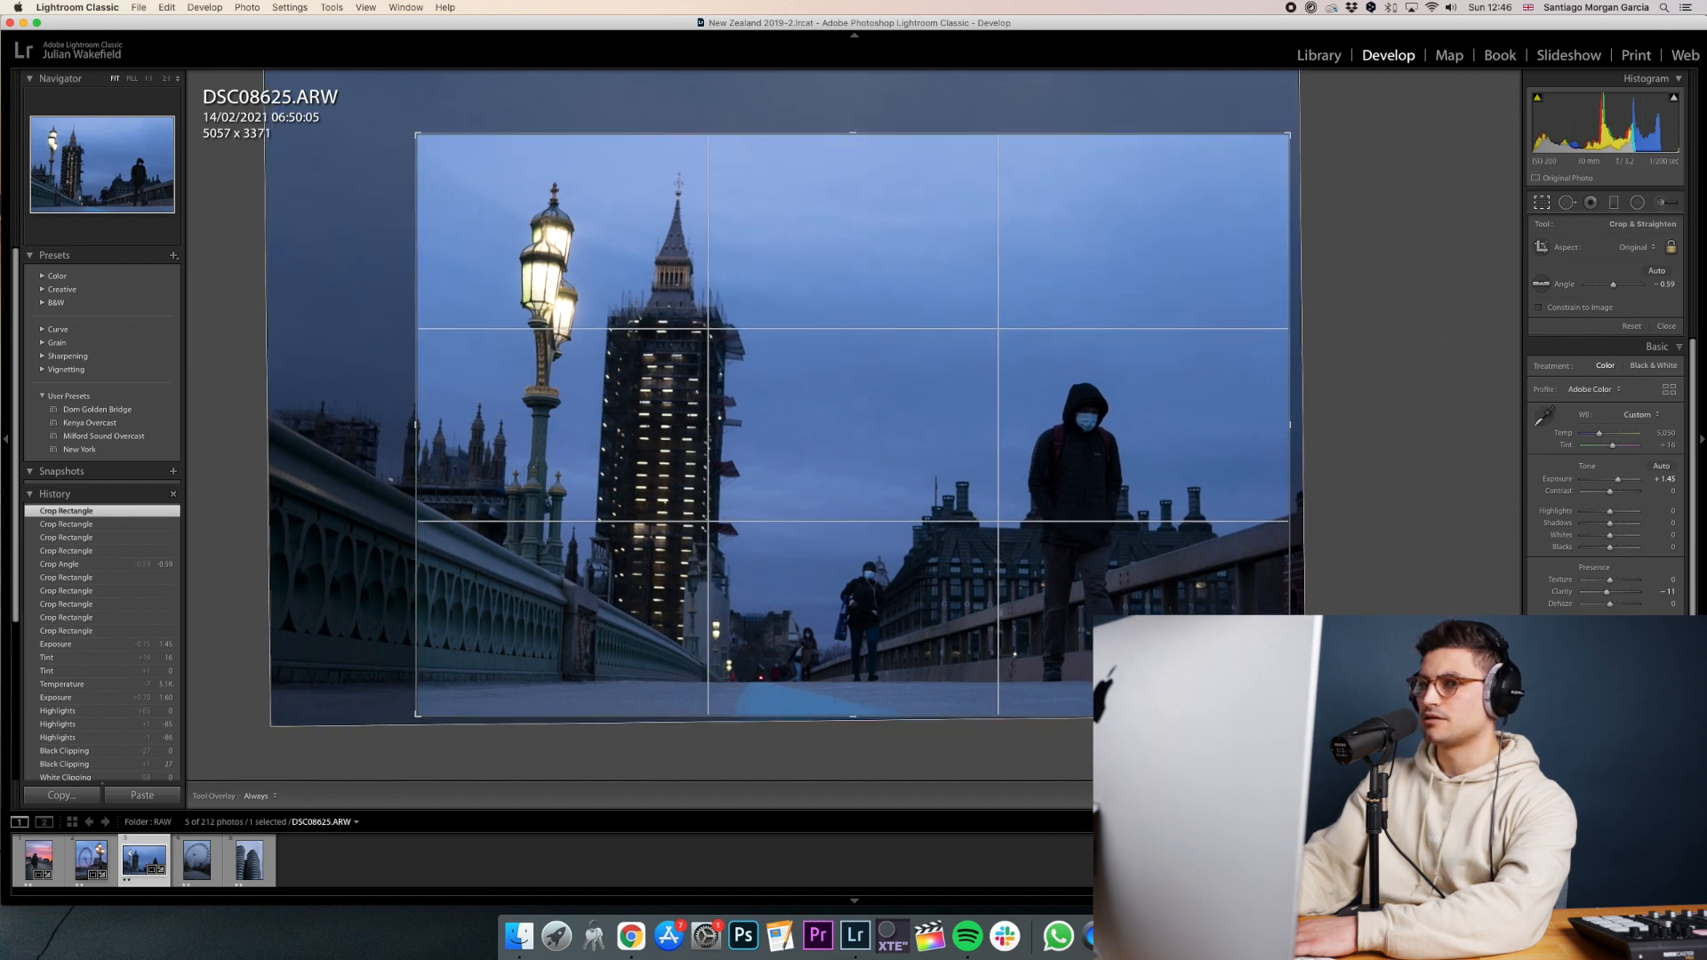
pyautogui.press('Return')
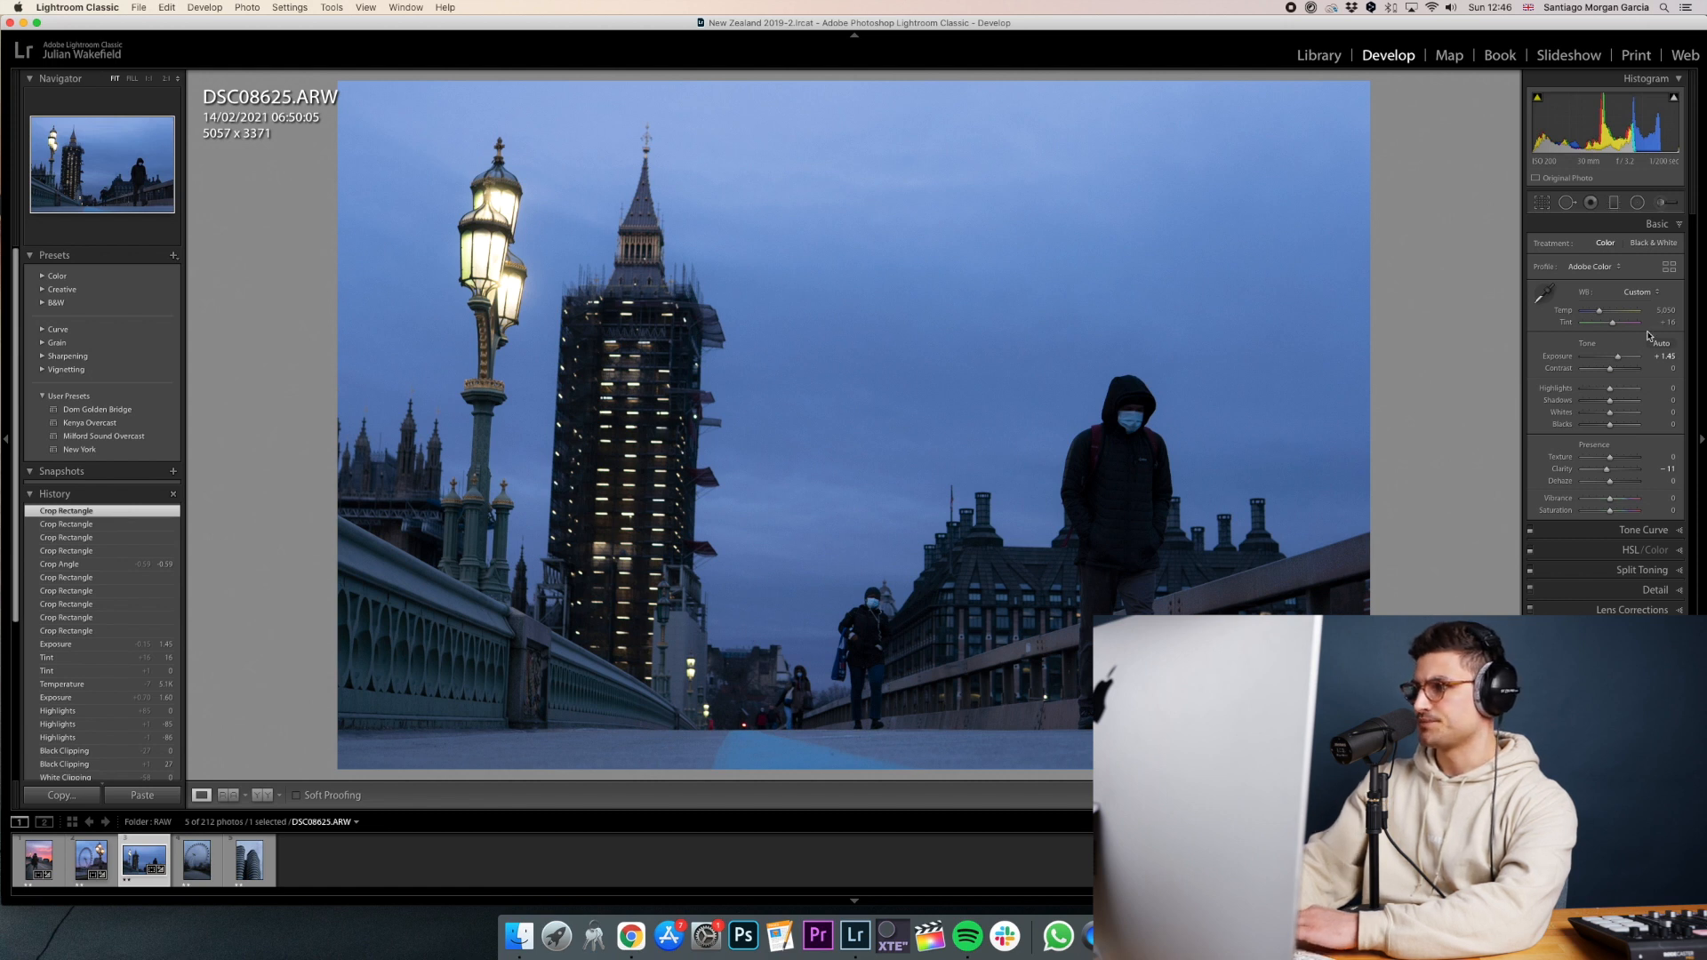
# Set exposure to +1.85, highlights to -100, whites to +36, temperature to 6,671 and tint to +11, and compare before and after.
pyautogui.moveTo(1617, 359)
pyautogui.mouseDown()
pyautogui.moveTo(1556, 392)
pyautogui.moveTo(1624, 415)
pyautogui.moveTo(1621, 355)
pyautogui.mouseUp()
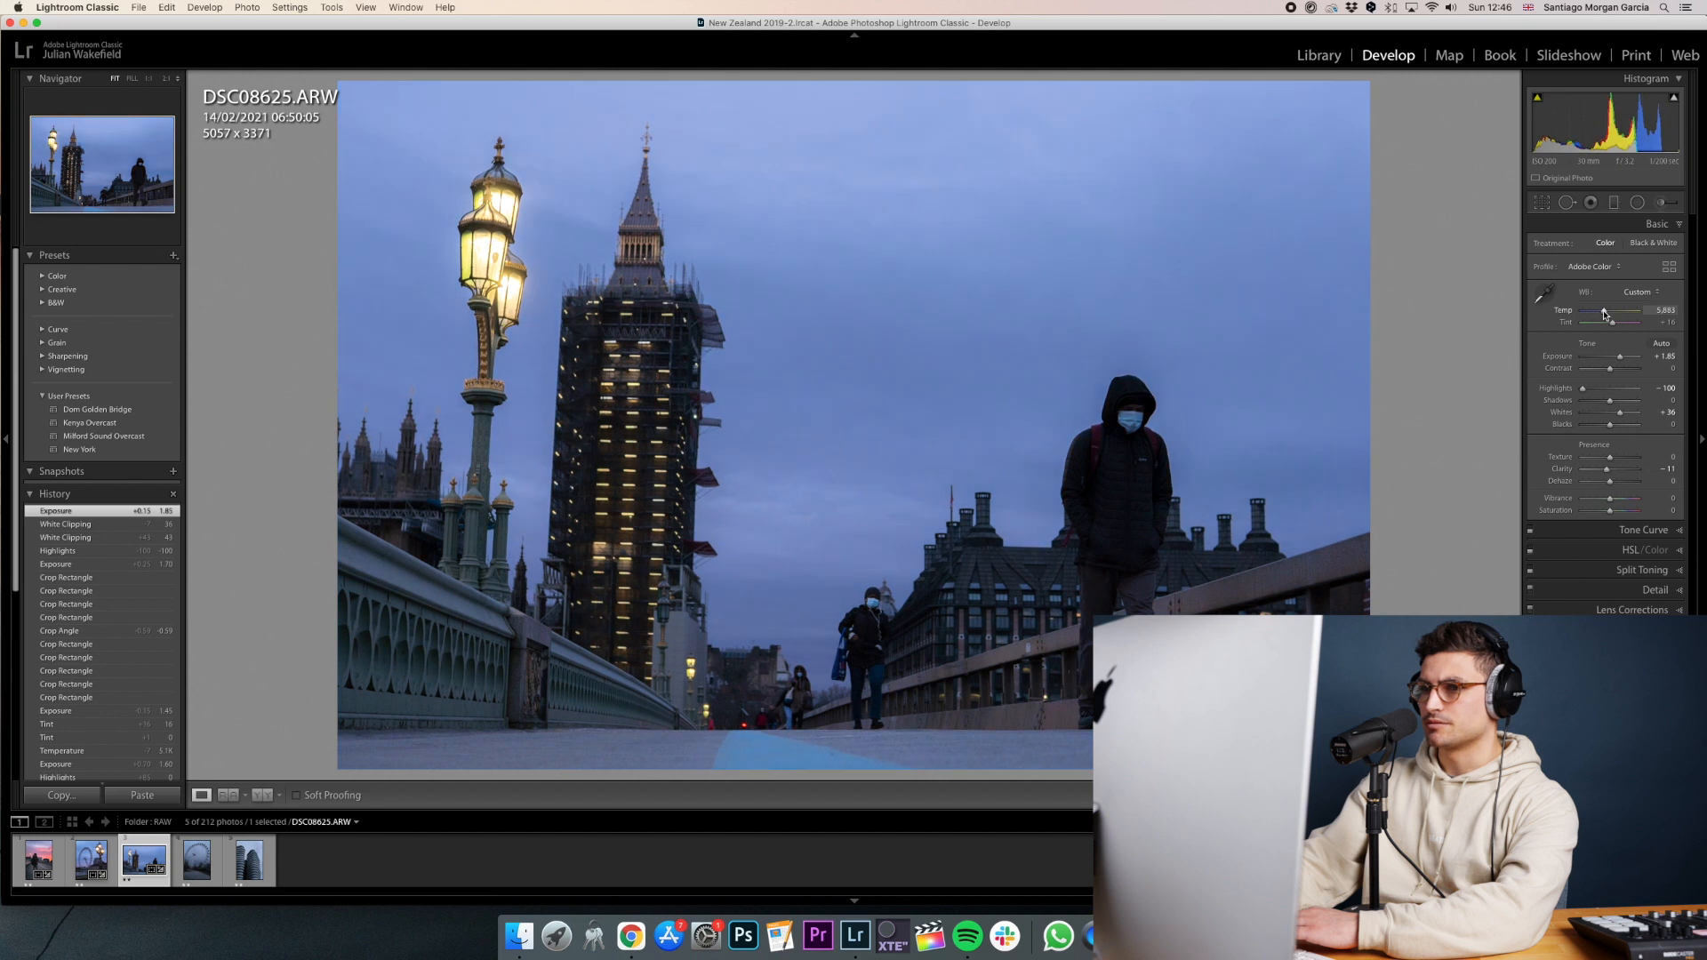
pyautogui.moveTo(1606, 313); pyautogui.dragTo(1609, 314)
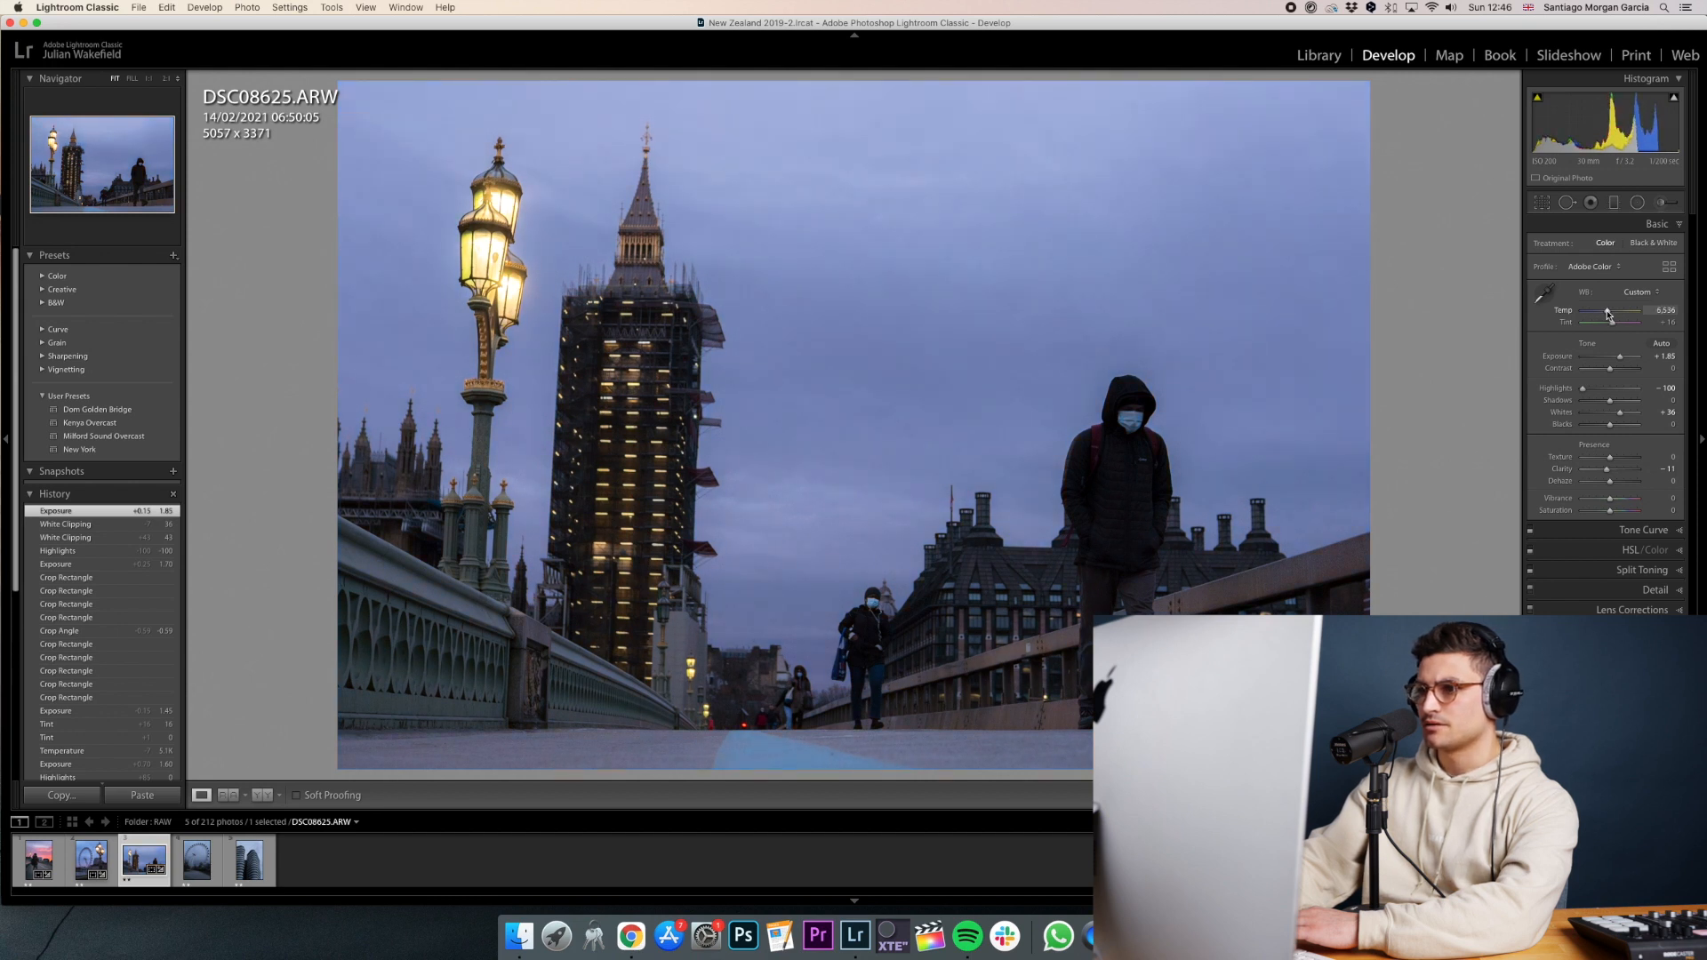
pyautogui.moveTo(1612, 323); pyautogui.dragTo(1611, 325)
pyautogui.press('\\')
pyautogui.press('\\')
pyautogui.press('\\')
pyautogui.press('\\')
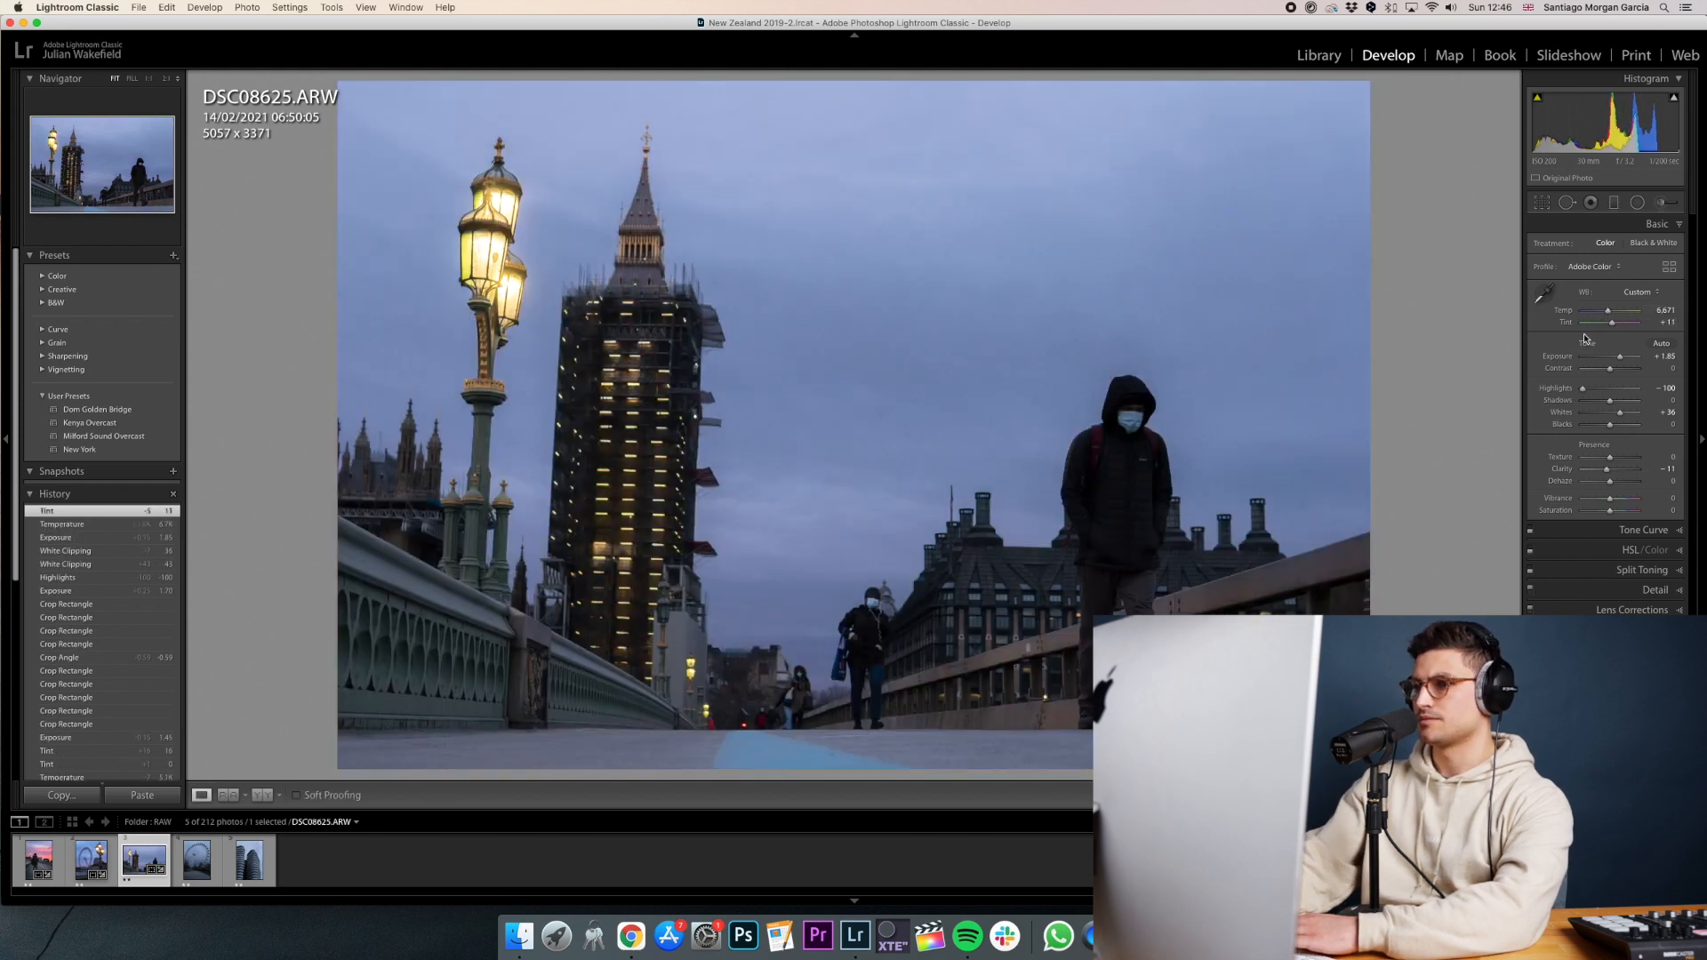
pyautogui.press('\\')
pyautogui.press('\\')
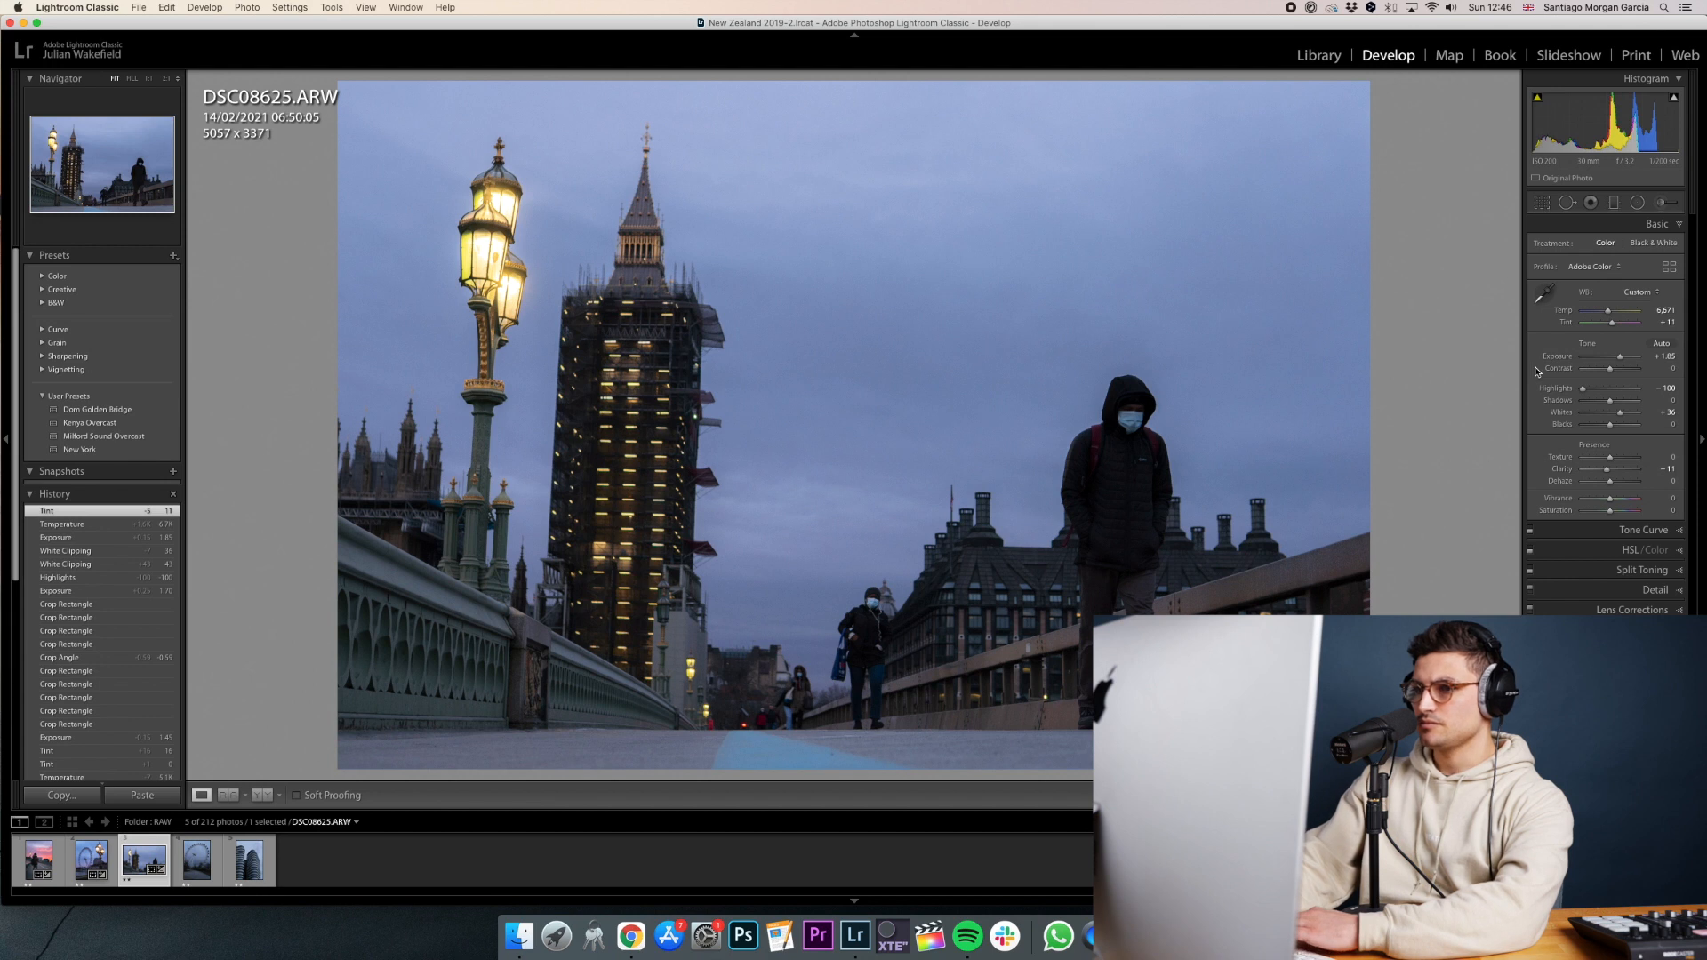
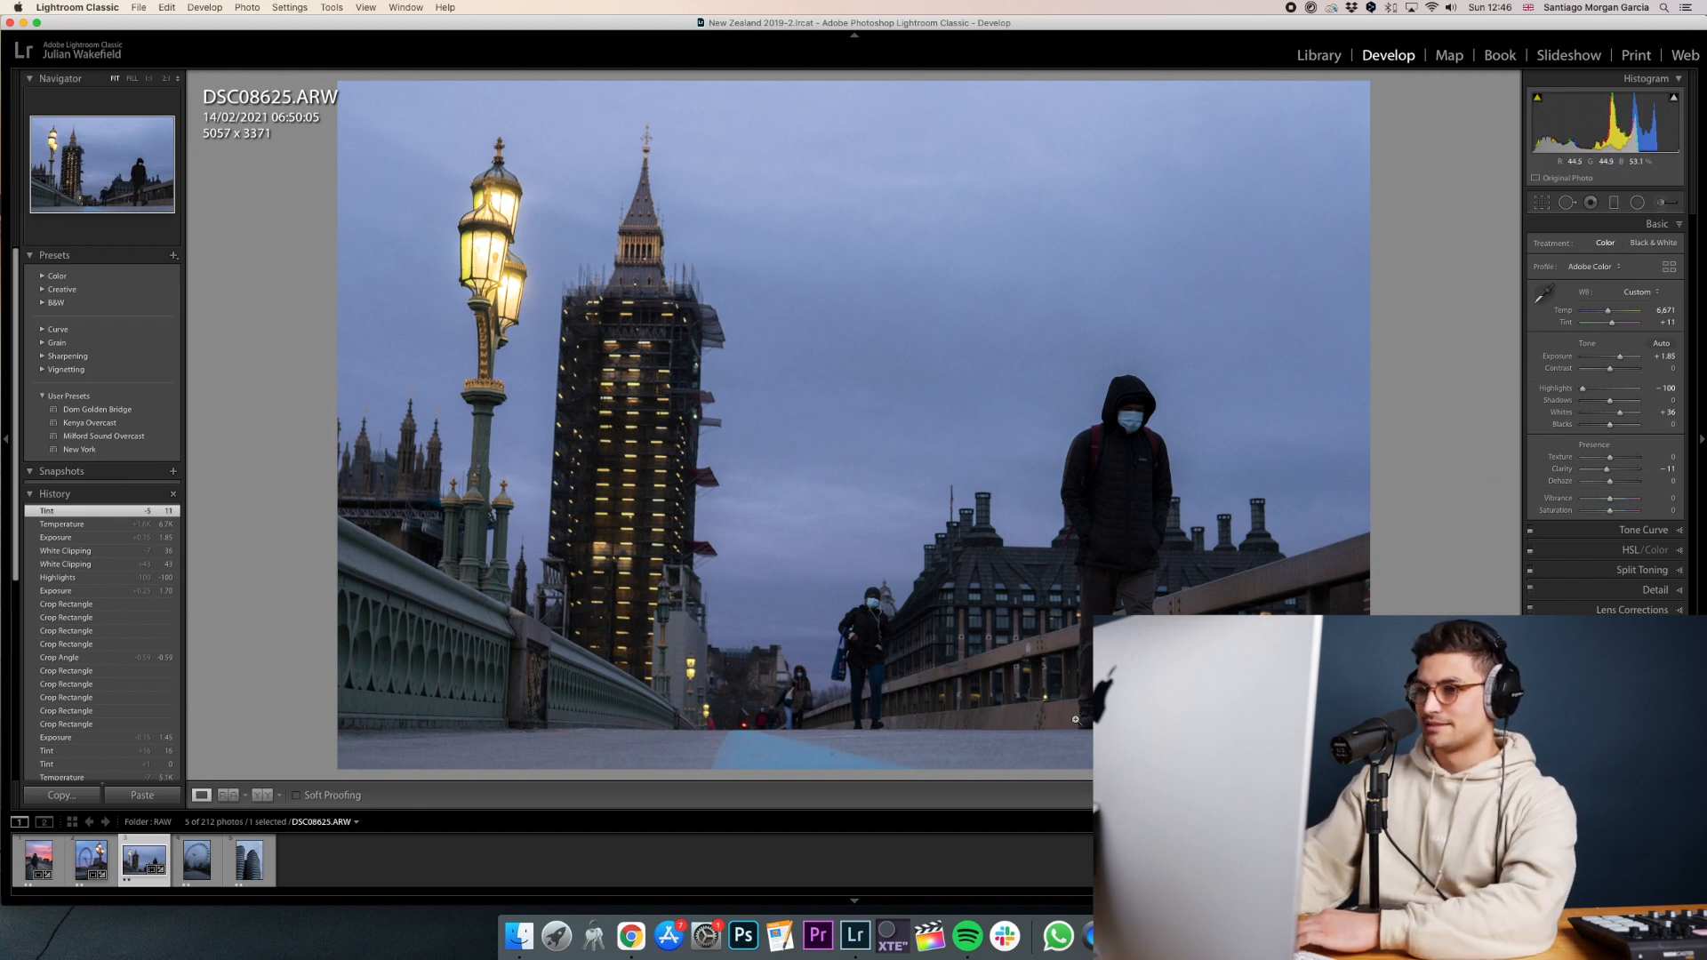
pyautogui.click(1127, 468)
pyautogui.moveTo(1029, 603); pyautogui.dragTo(1242, 282)
pyautogui.moveTo(841, 526); pyautogui.dragTo(1338, 378)
pyautogui.moveTo(1056, 646); pyautogui.dragTo(1124, 178)
pyautogui.moveTo(1101, 276); pyautogui.dragTo(1021, 494)
pyautogui.click(1053, 367)
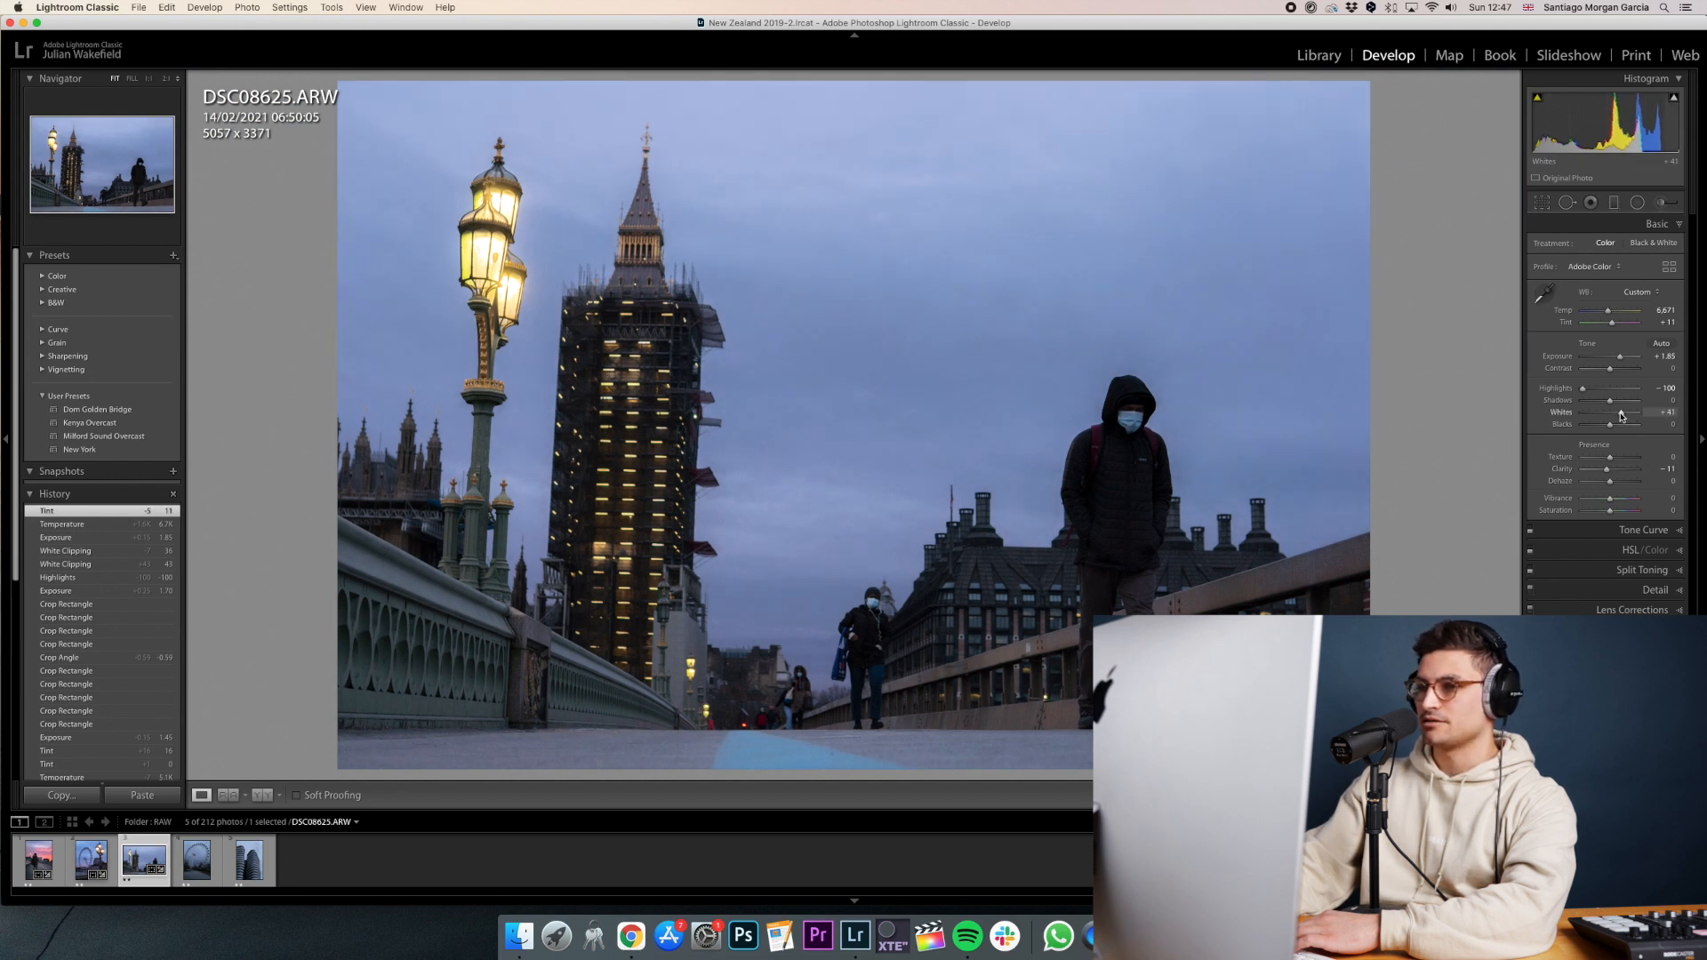
# Set the whites to +38, heal away the distant pedestrians beside the red light, and compare with the original.
pyautogui.moveTo(1619, 415); pyautogui.dragTo(1620, 415)
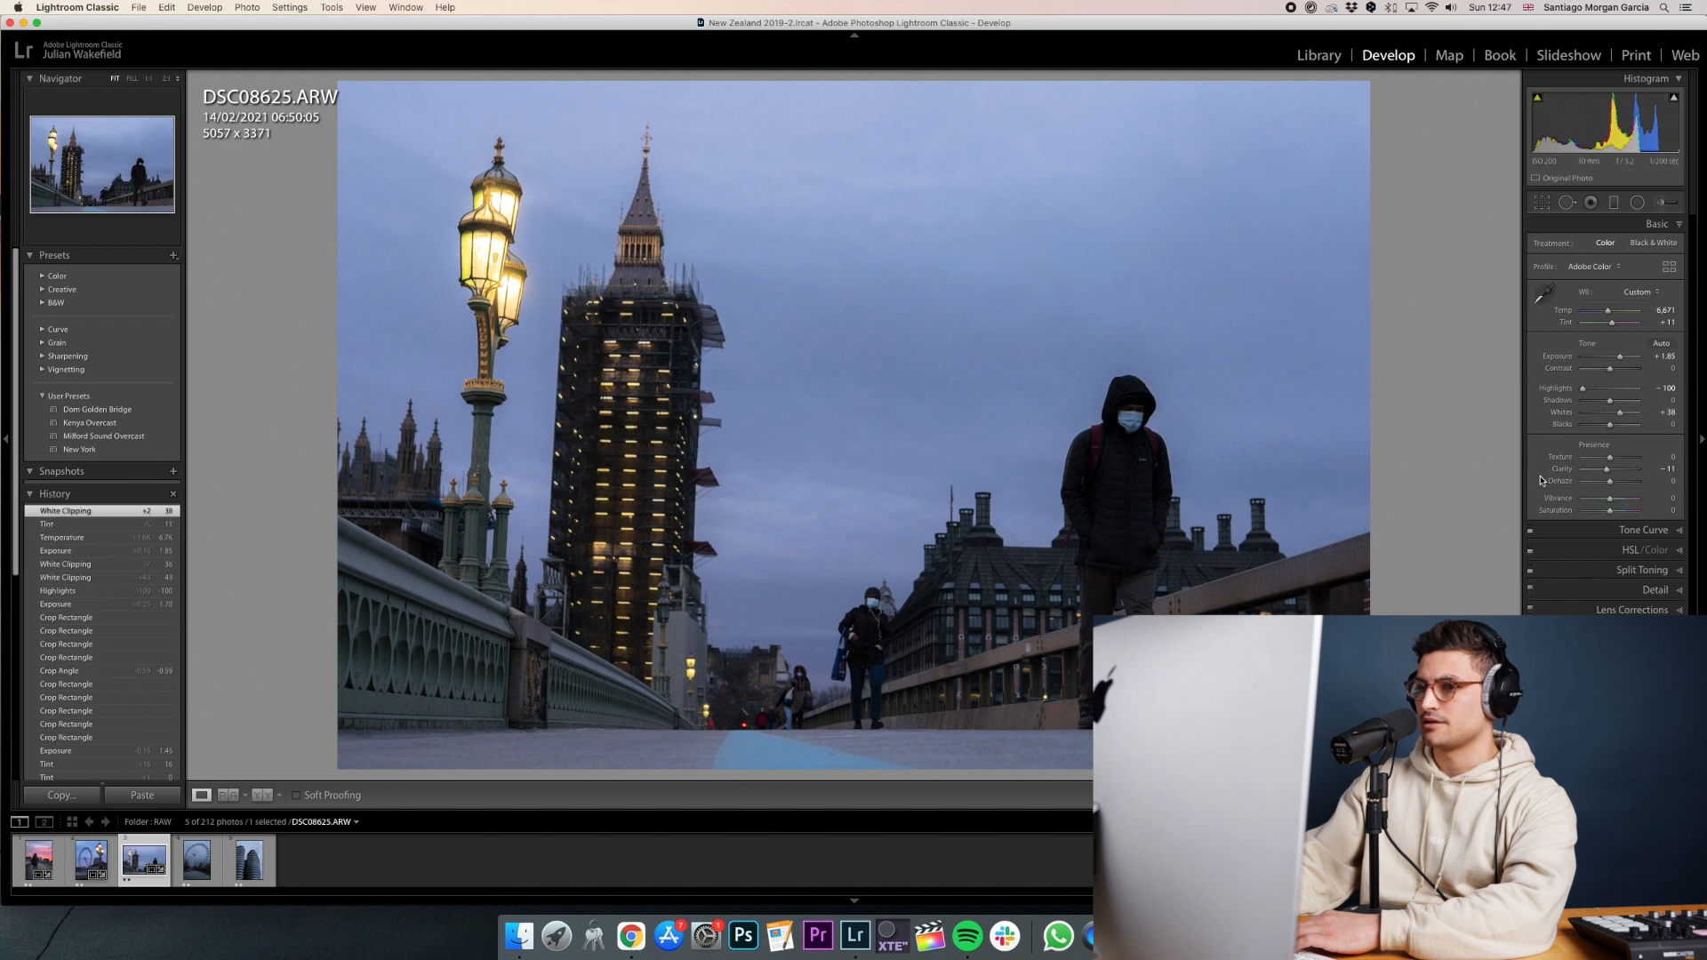
pyautogui.click(713, 714)
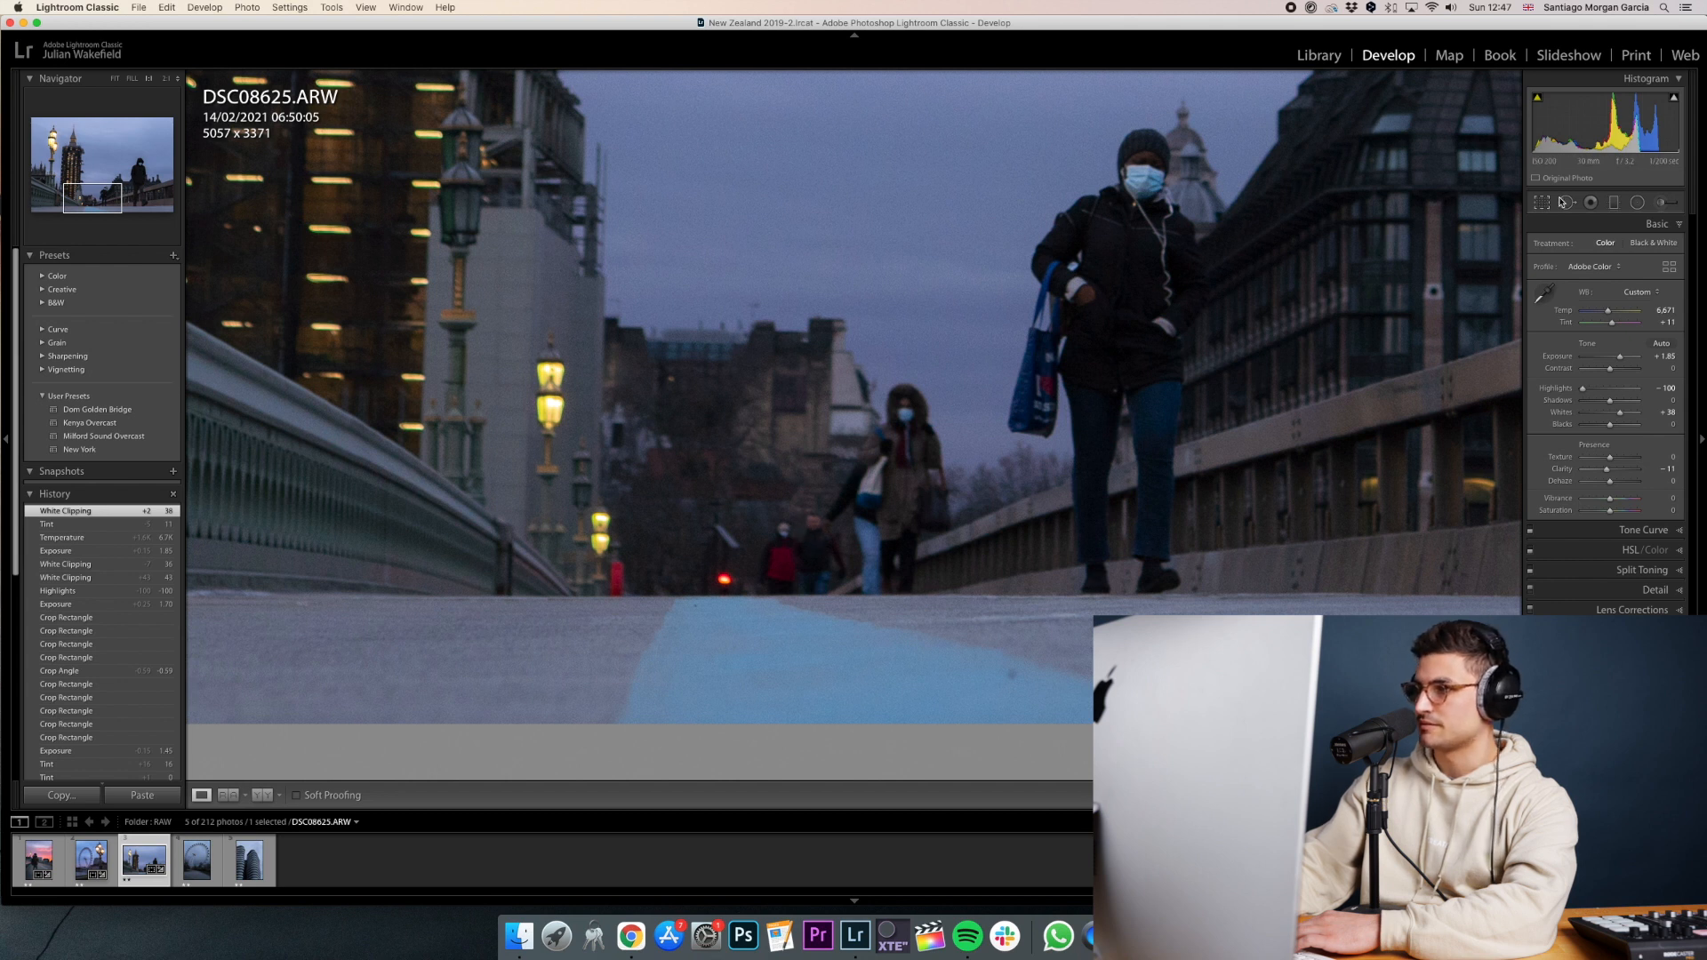
pyautogui.click(1562, 203)
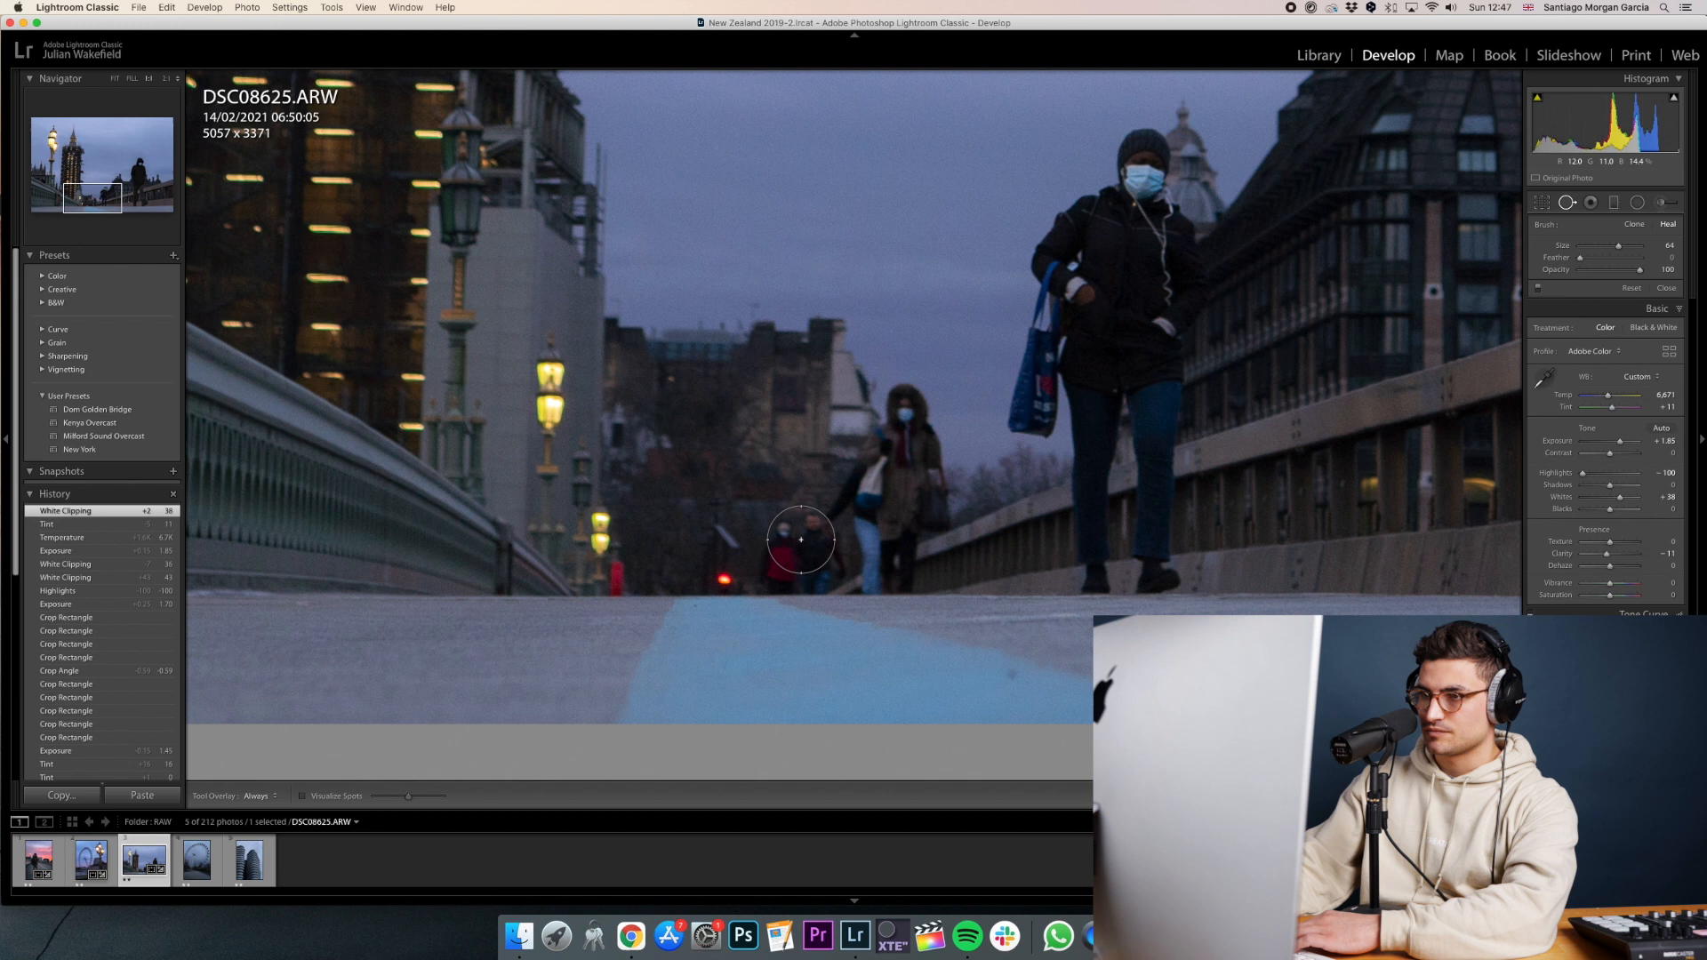
pyautogui.moveTo(791, 533)
pyautogui.mouseDown()
pyautogui.moveTo(783, 559)
pyautogui.moveTo(805, 566)
pyautogui.mouseUp()
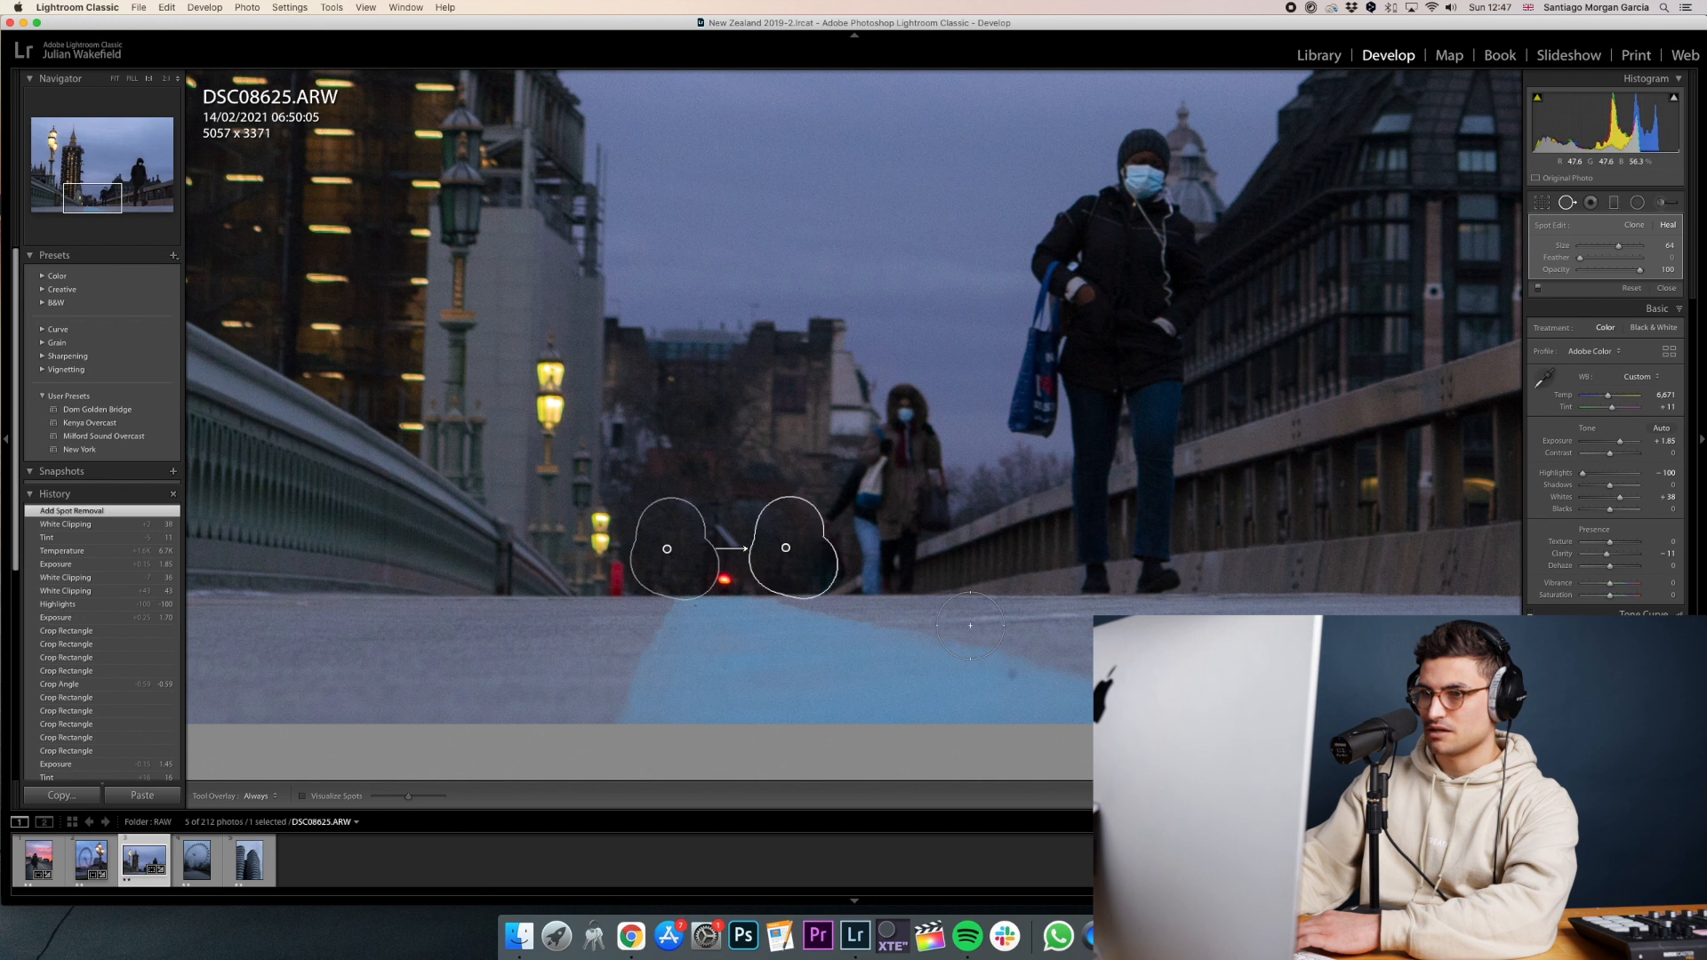
pyautogui.press('q')
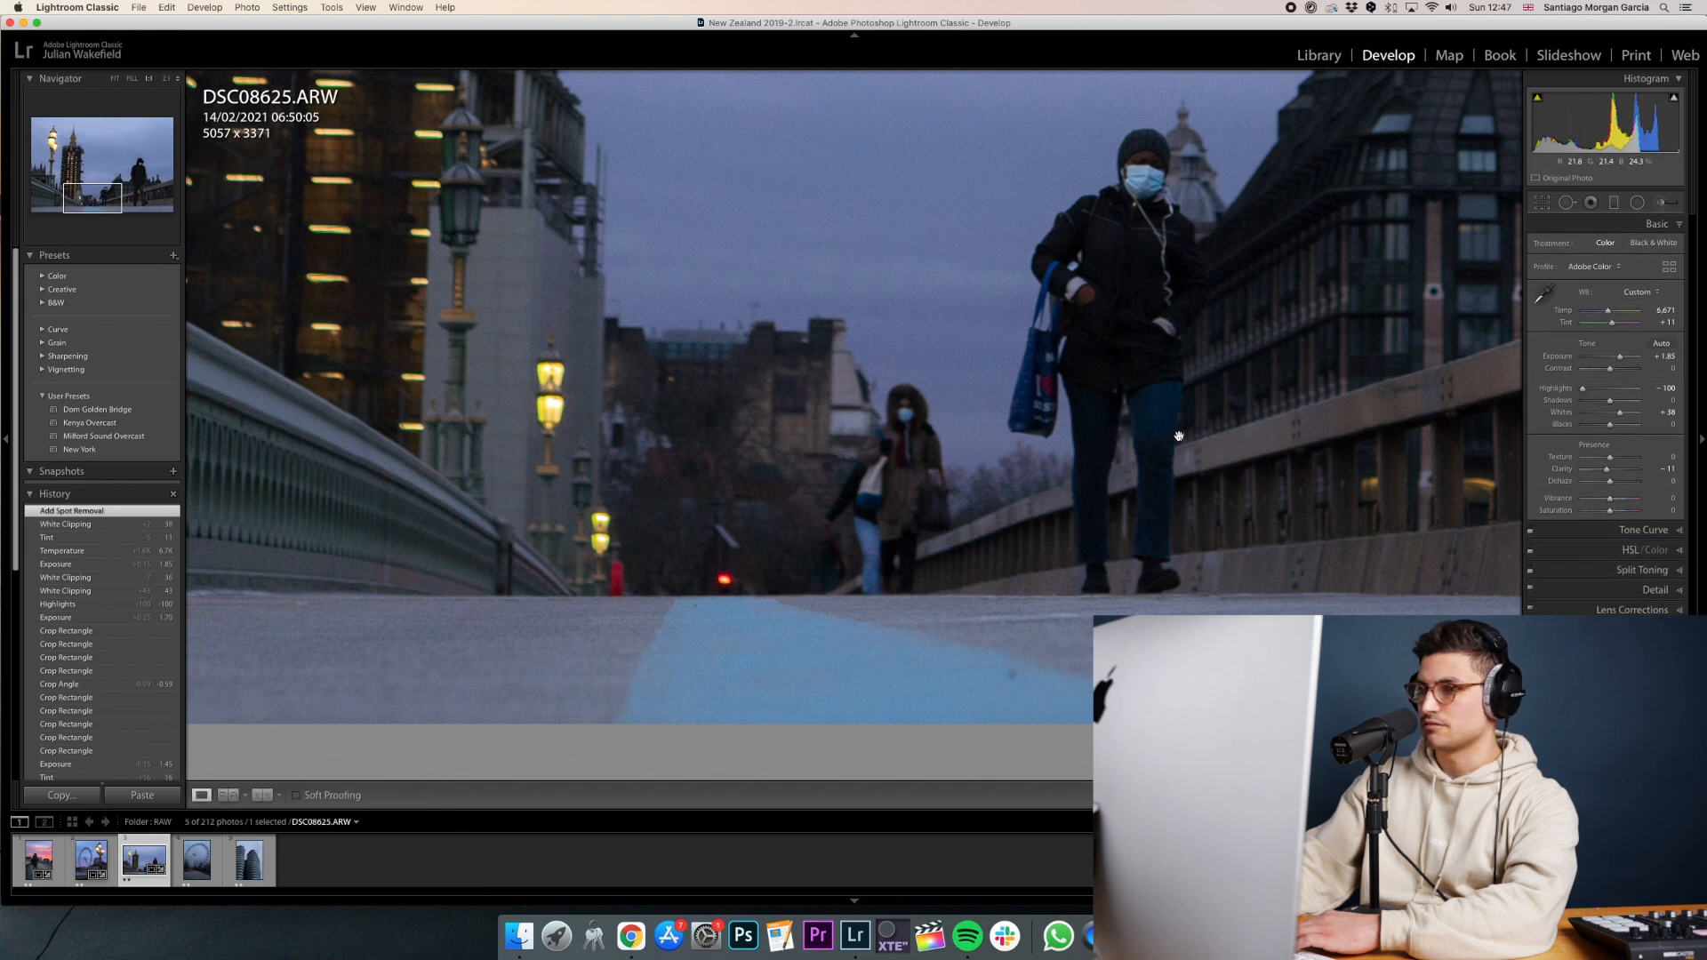
pyautogui.click(1180, 436)
pyautogui.press('\\')
pyautogui.press('\\')
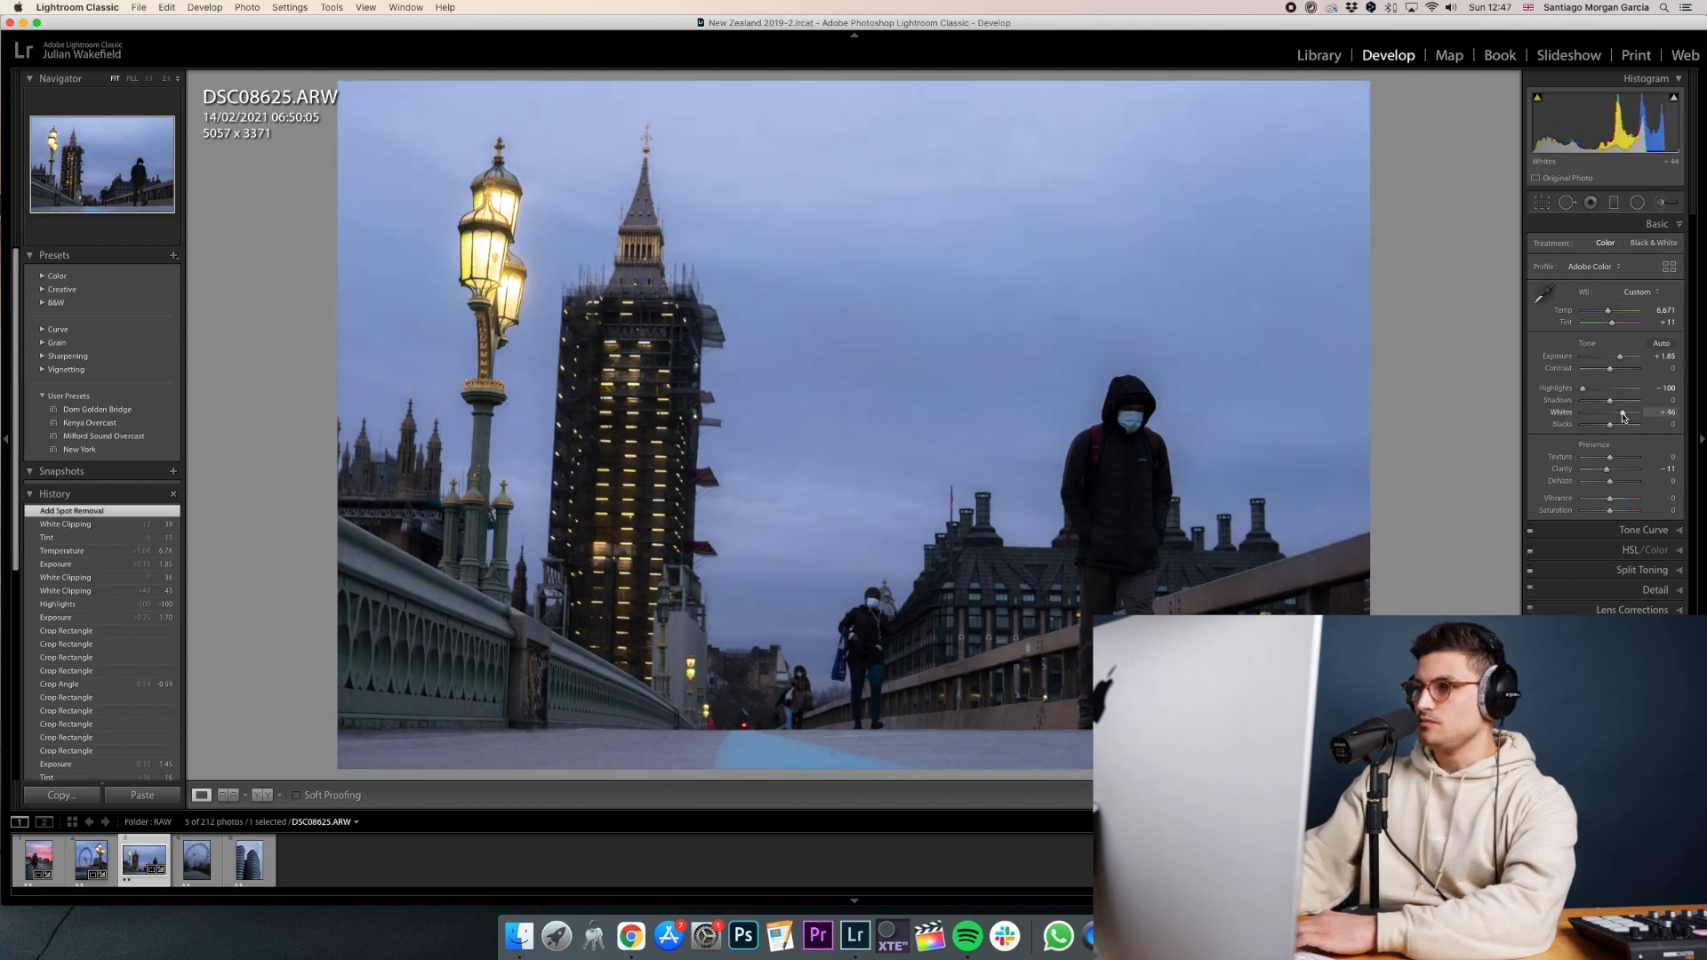
# Set the whites to +45, shadows to +31 and blacks to -12, and compare the before and after views.
pyautogui.moveTo(1609, 424); pyautogui.dragTo(1606, 427)
pyautogui.press('\\')
pyautogui.press('\\')
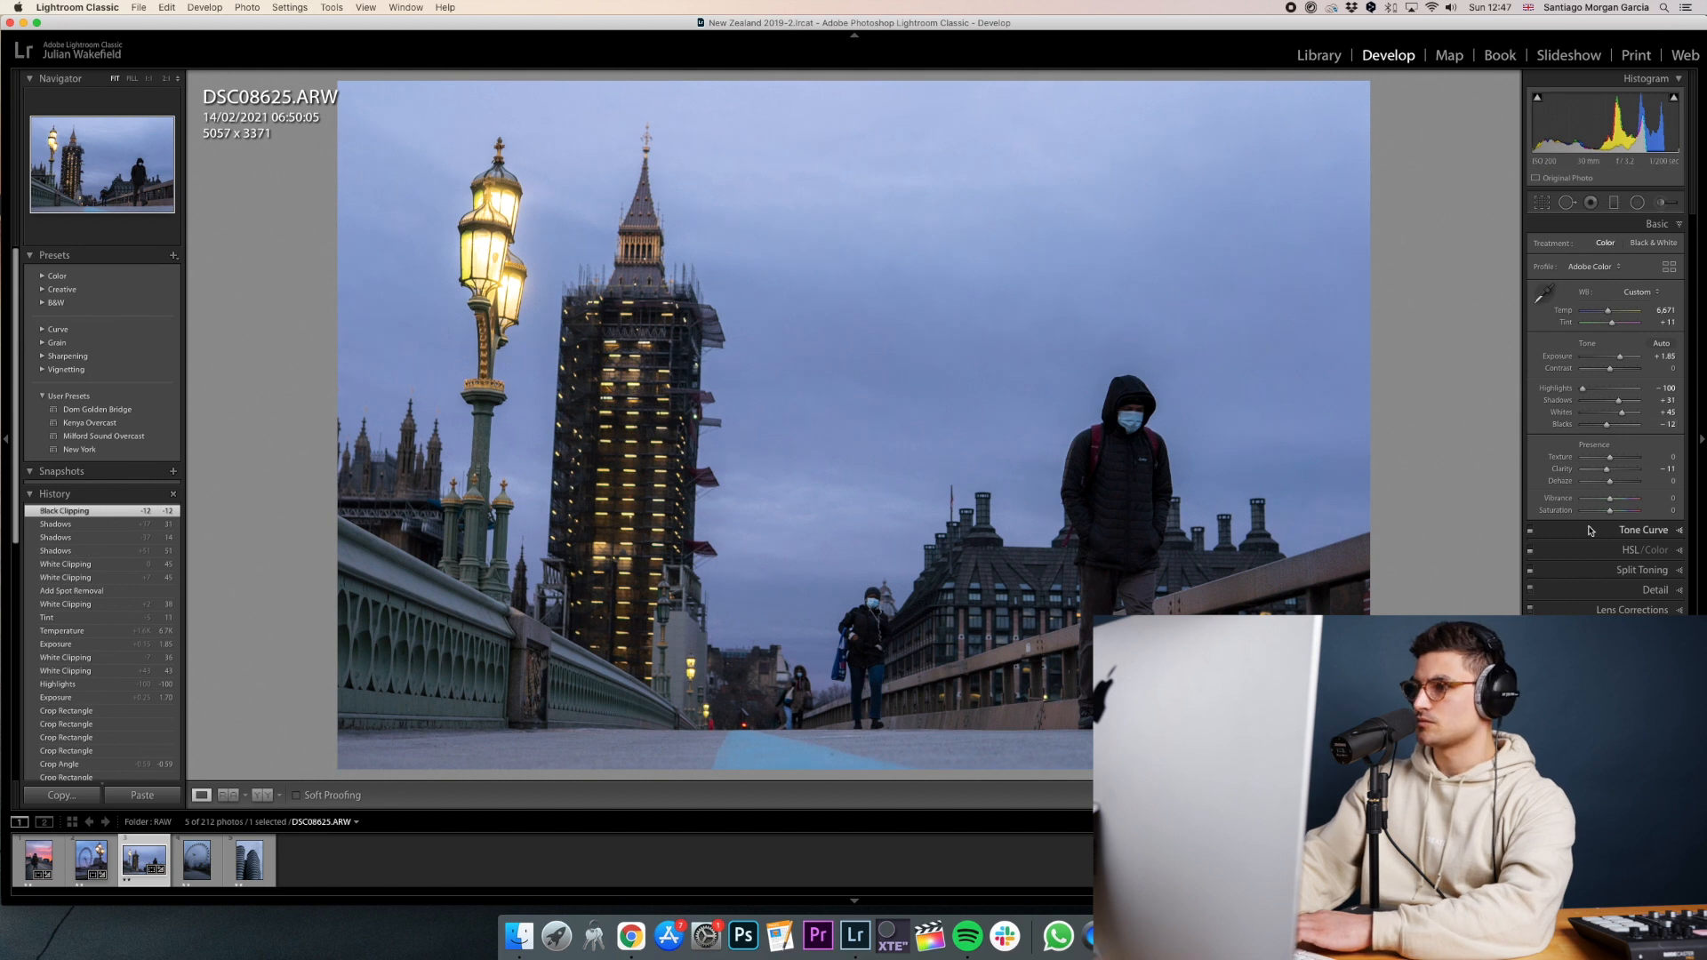
# Re-enable the tone curve on the bridge photo, reshape its RGB points, and compare the result with the original.
pyautogui.press('super+2')
pyautogui.click(1531, 247)
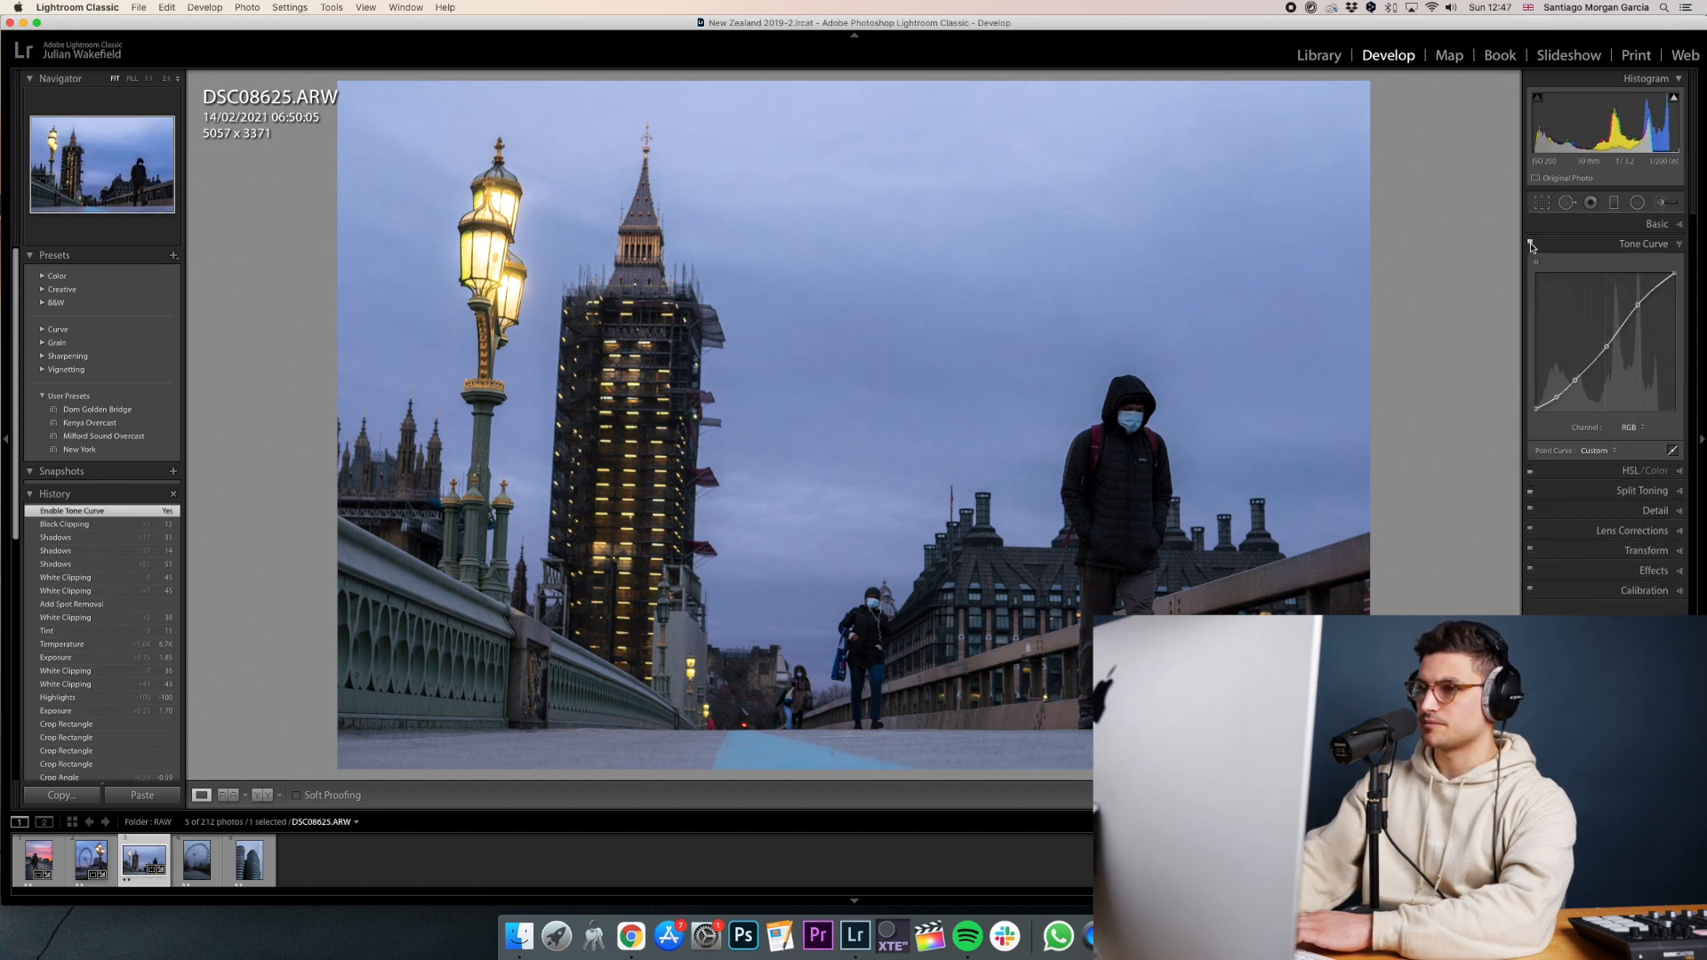
pyautogui.moveTo(1674, 273); pyautogui.dragTo(1606, 343)
pyautogui.press('\\')
pyautogui.press('\\')
pyautogui.moveTo(1636, 308); pyautogui.dragTo(1614, 312)
# Warm the photo's temperature and set the tint to +12, checking the change against the original.
pyautogui.click(1620, 226)
pyautogui.moveTo(1614, 327); pyautogui.dragTo(1614, 328)
pyautogui.press('\\')
pyautogui.press('\\')
# Re-enable the HSL adjustments, shift the orange and yellow hues, and set orange saturation to +10 and yellow saturation to +3.
pyautogui.click(1629, 569)
pyautogui.click(1530, 264)
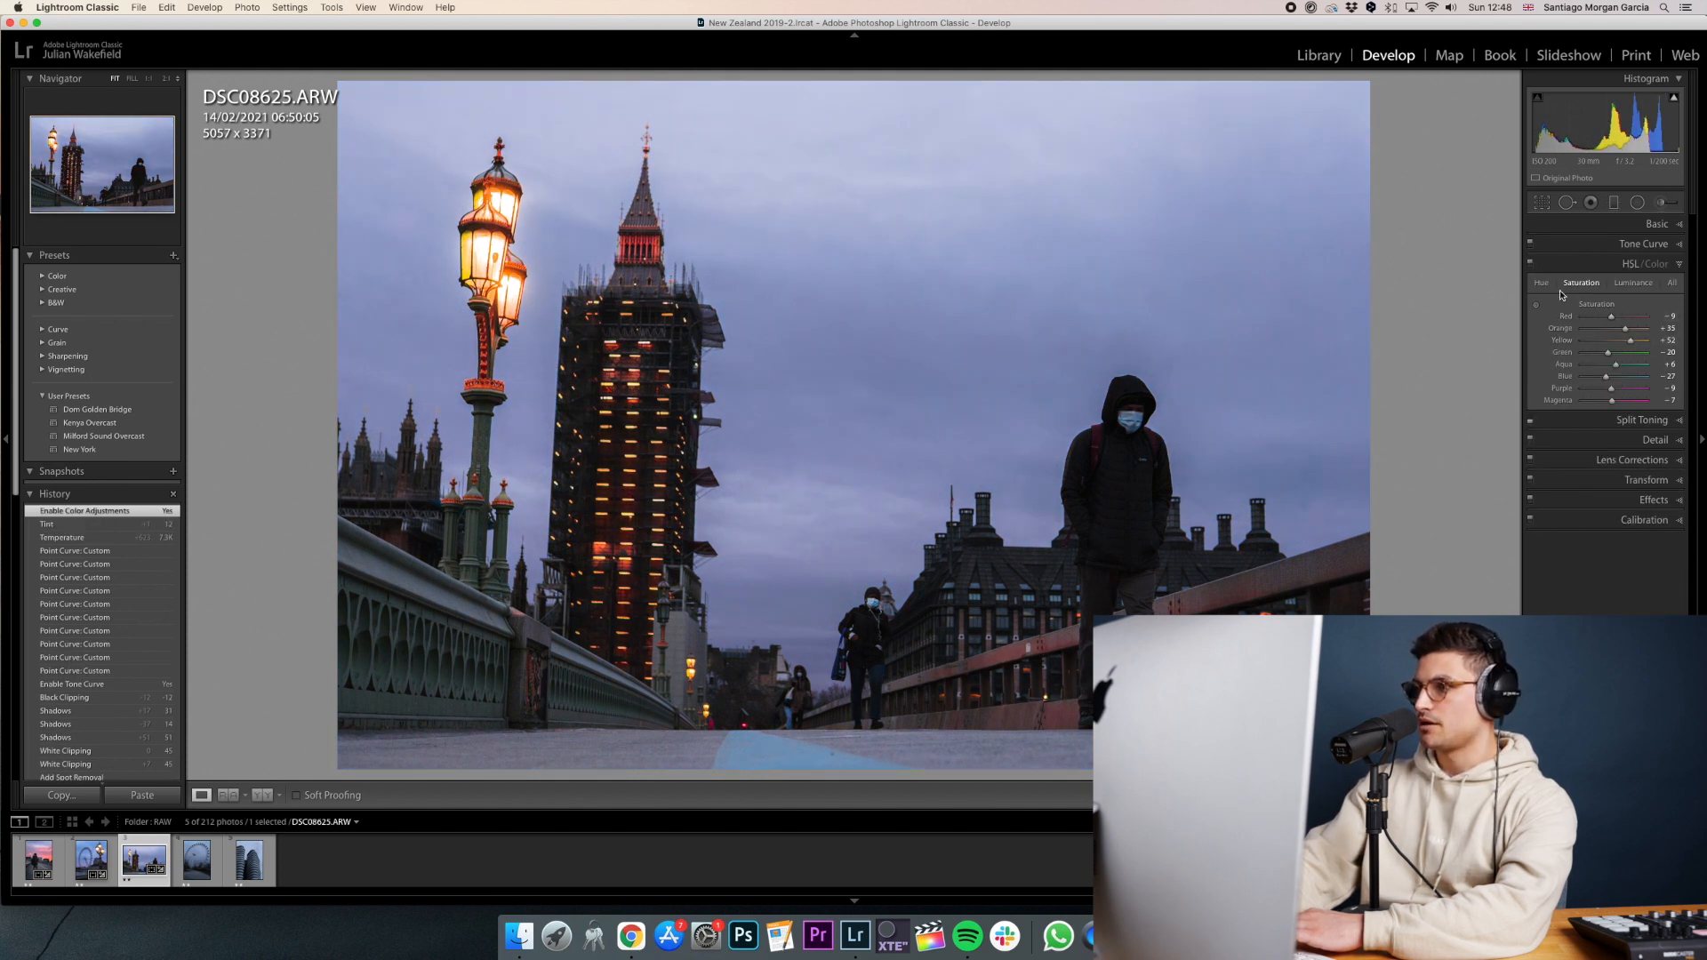
pyautogui.moveTo(1590, 332)
pyautogui.mouseDown()
pyautogui.moveTo(1619, 333)
pyautogui.moveTo(1590, 342)
pyautogui.mouseUp()
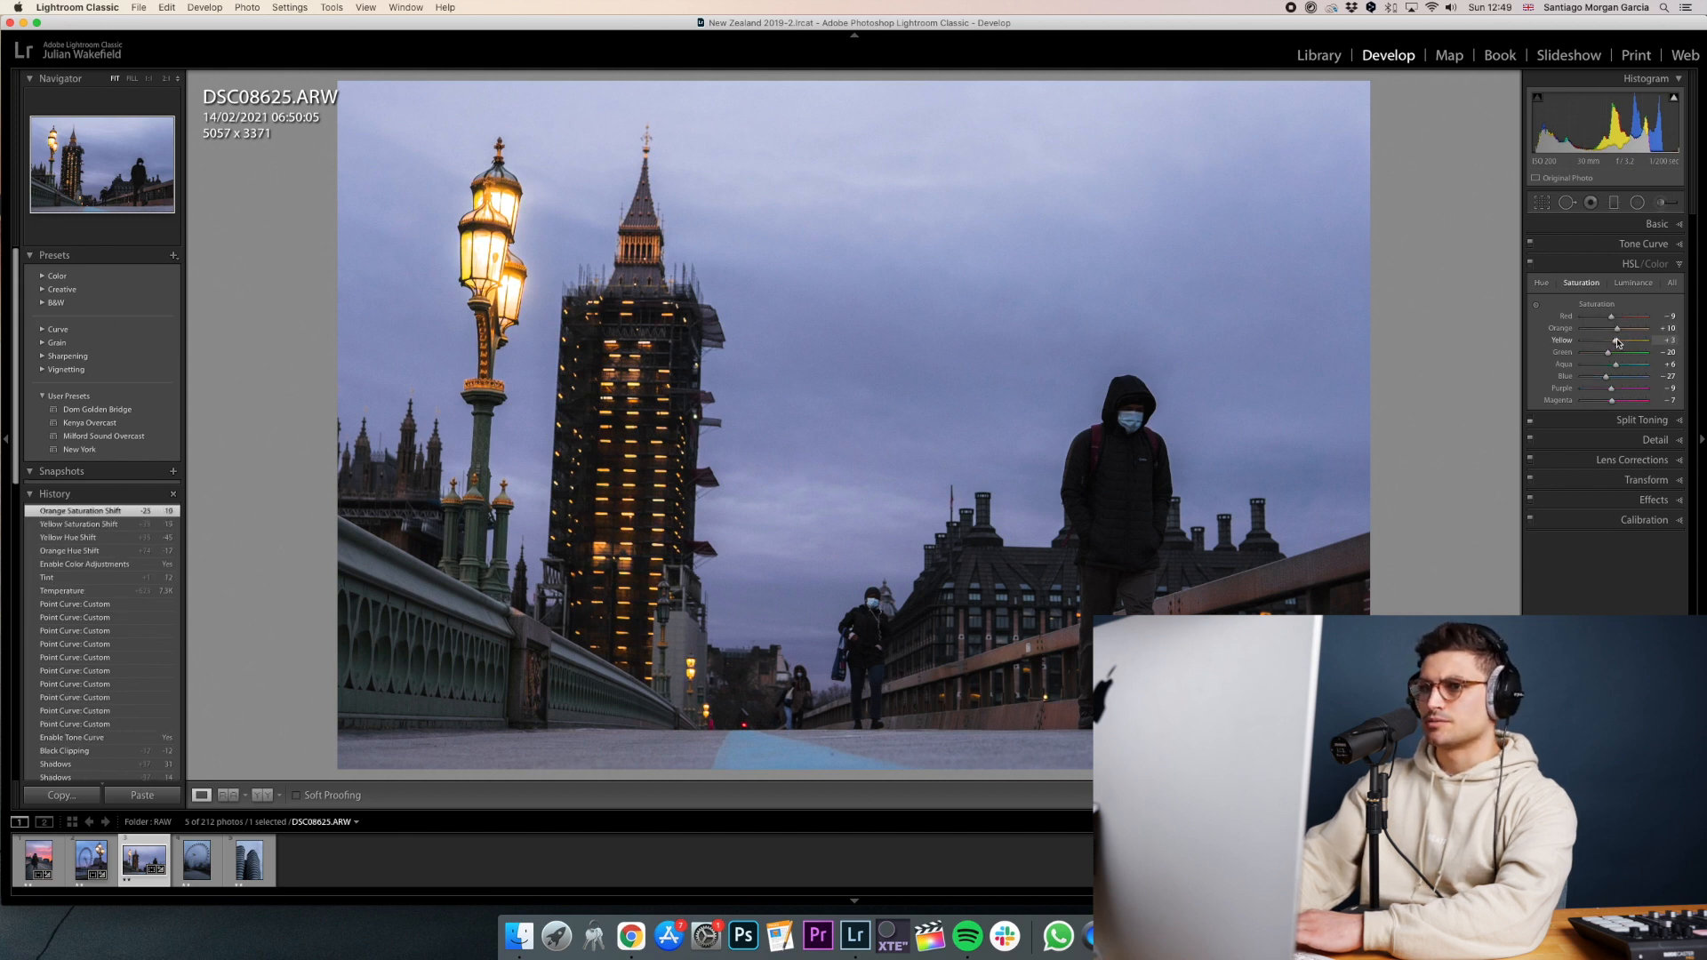
pyautogui.moveTo(1618, 344); pyautogui.dragTo(1618, 343)
# Add a radial filter centred on the hooded man and reset its saturation to 0.
pyautogui.click(1636, 202)
pyautogui.moveTo(1135, 771); pyautogui.dragTo(1300, 782)
pyautogui.moveTo(1128, 535); pyautogui.dragTo(1128, 539)
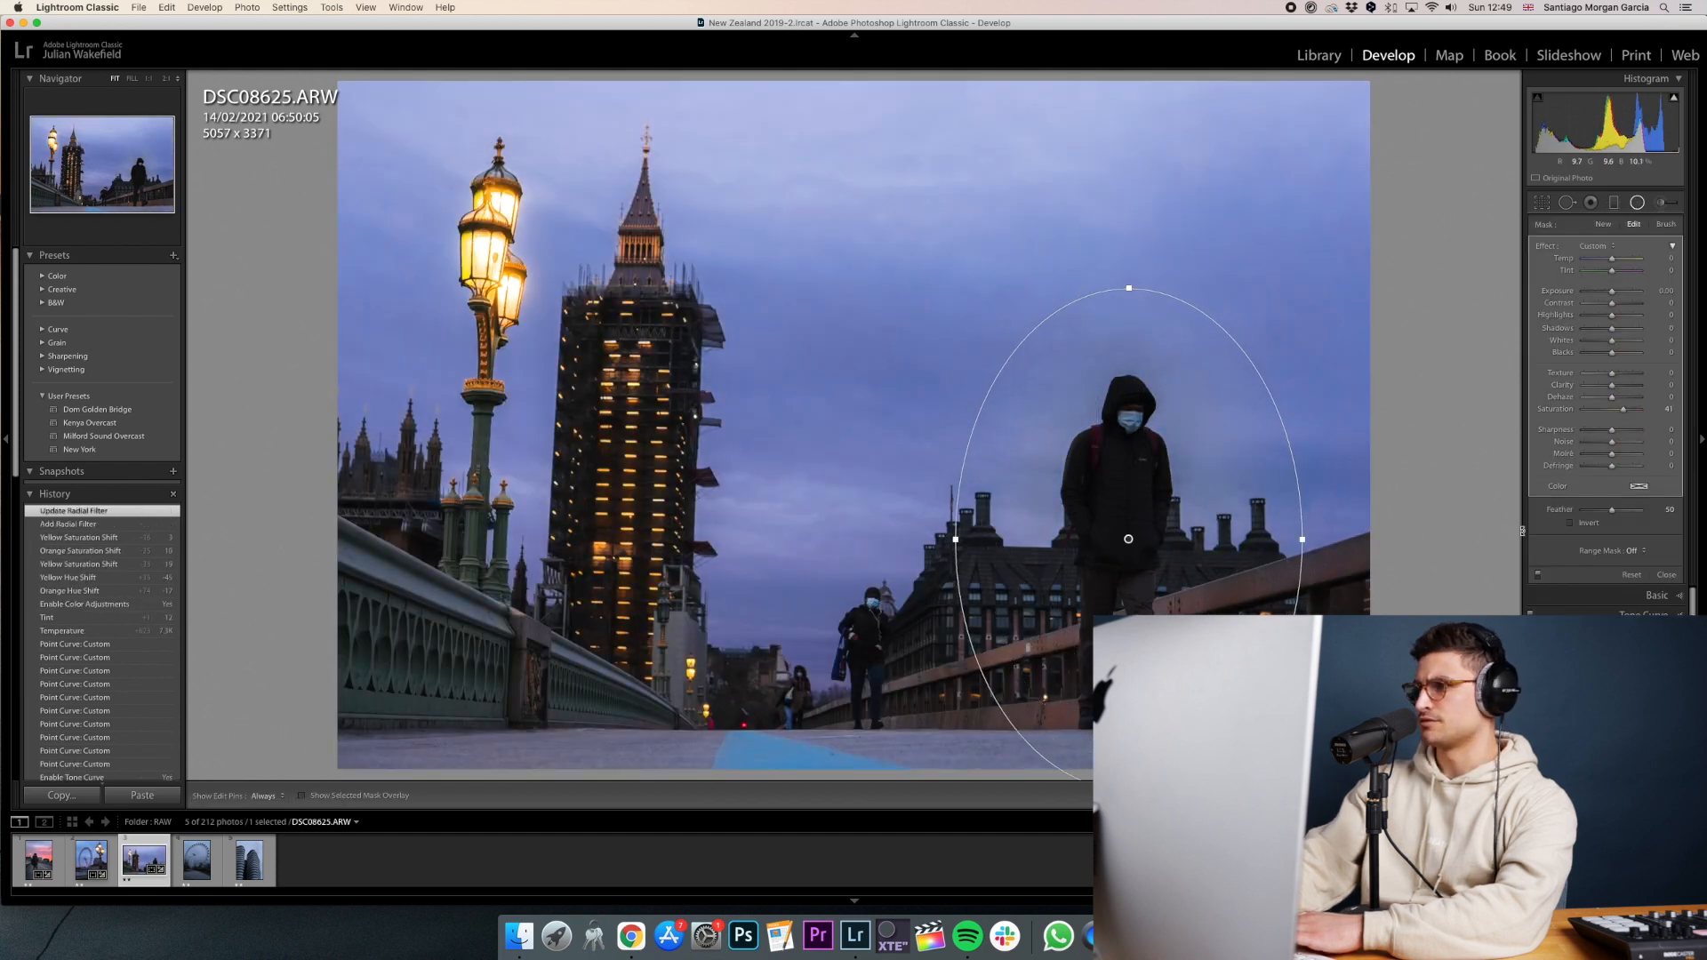
pyautogui.doubleClick(1621, 410)
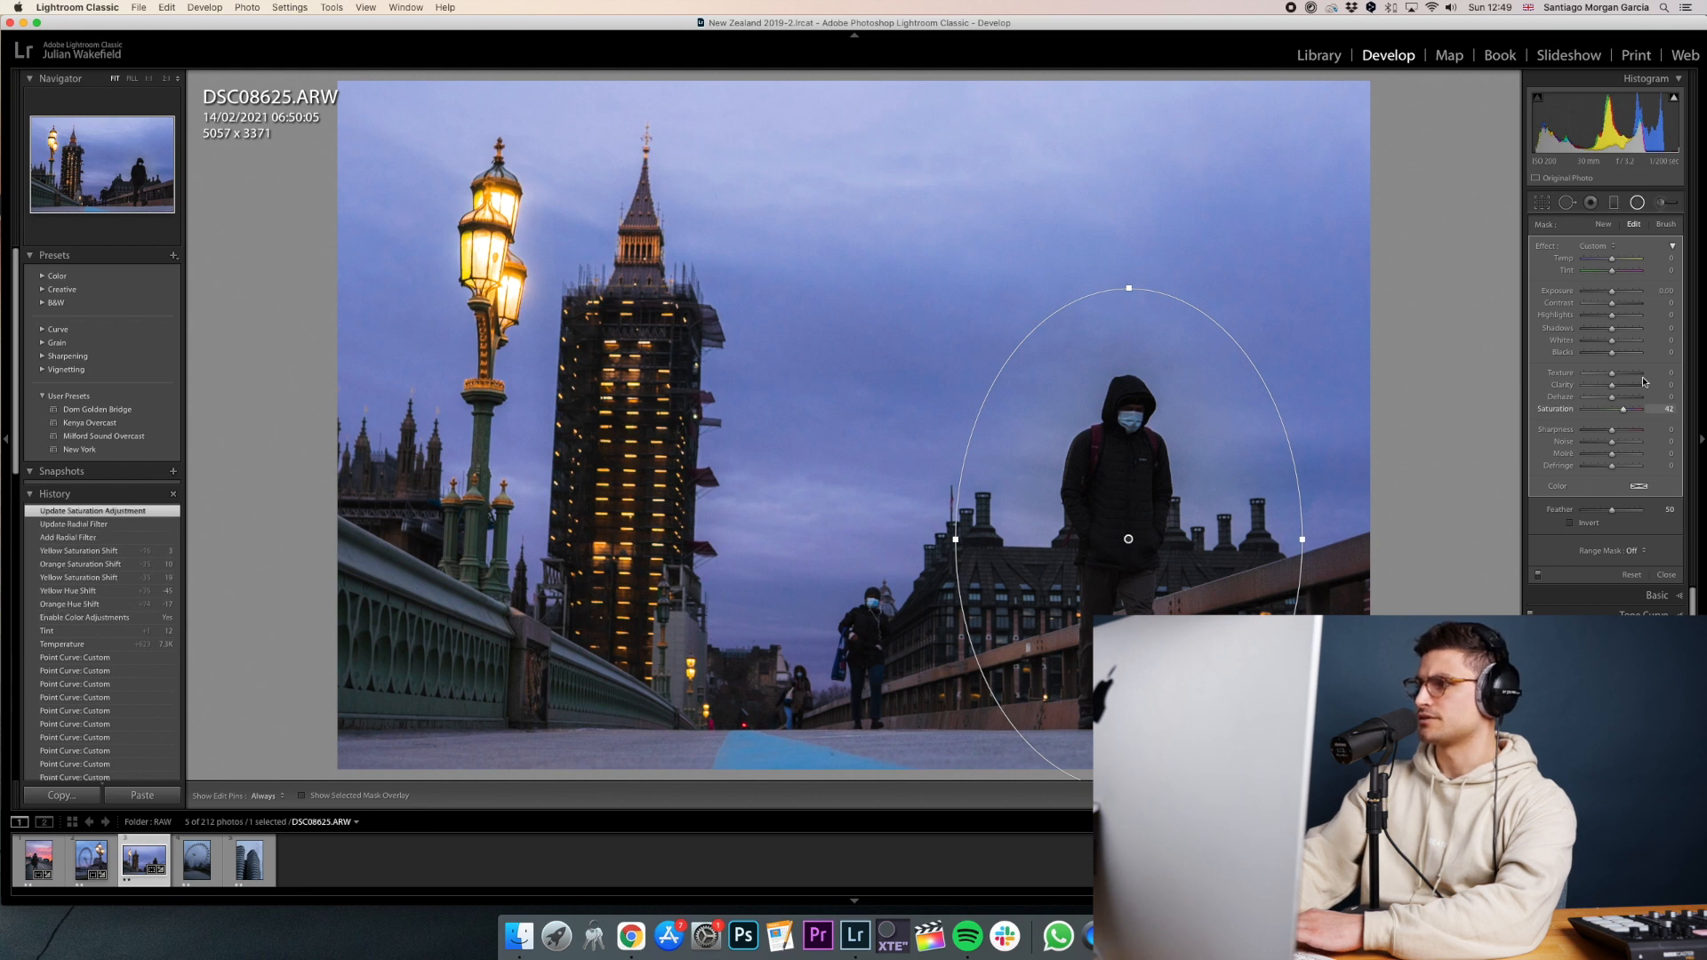
pyautogui.click(1636, 203)
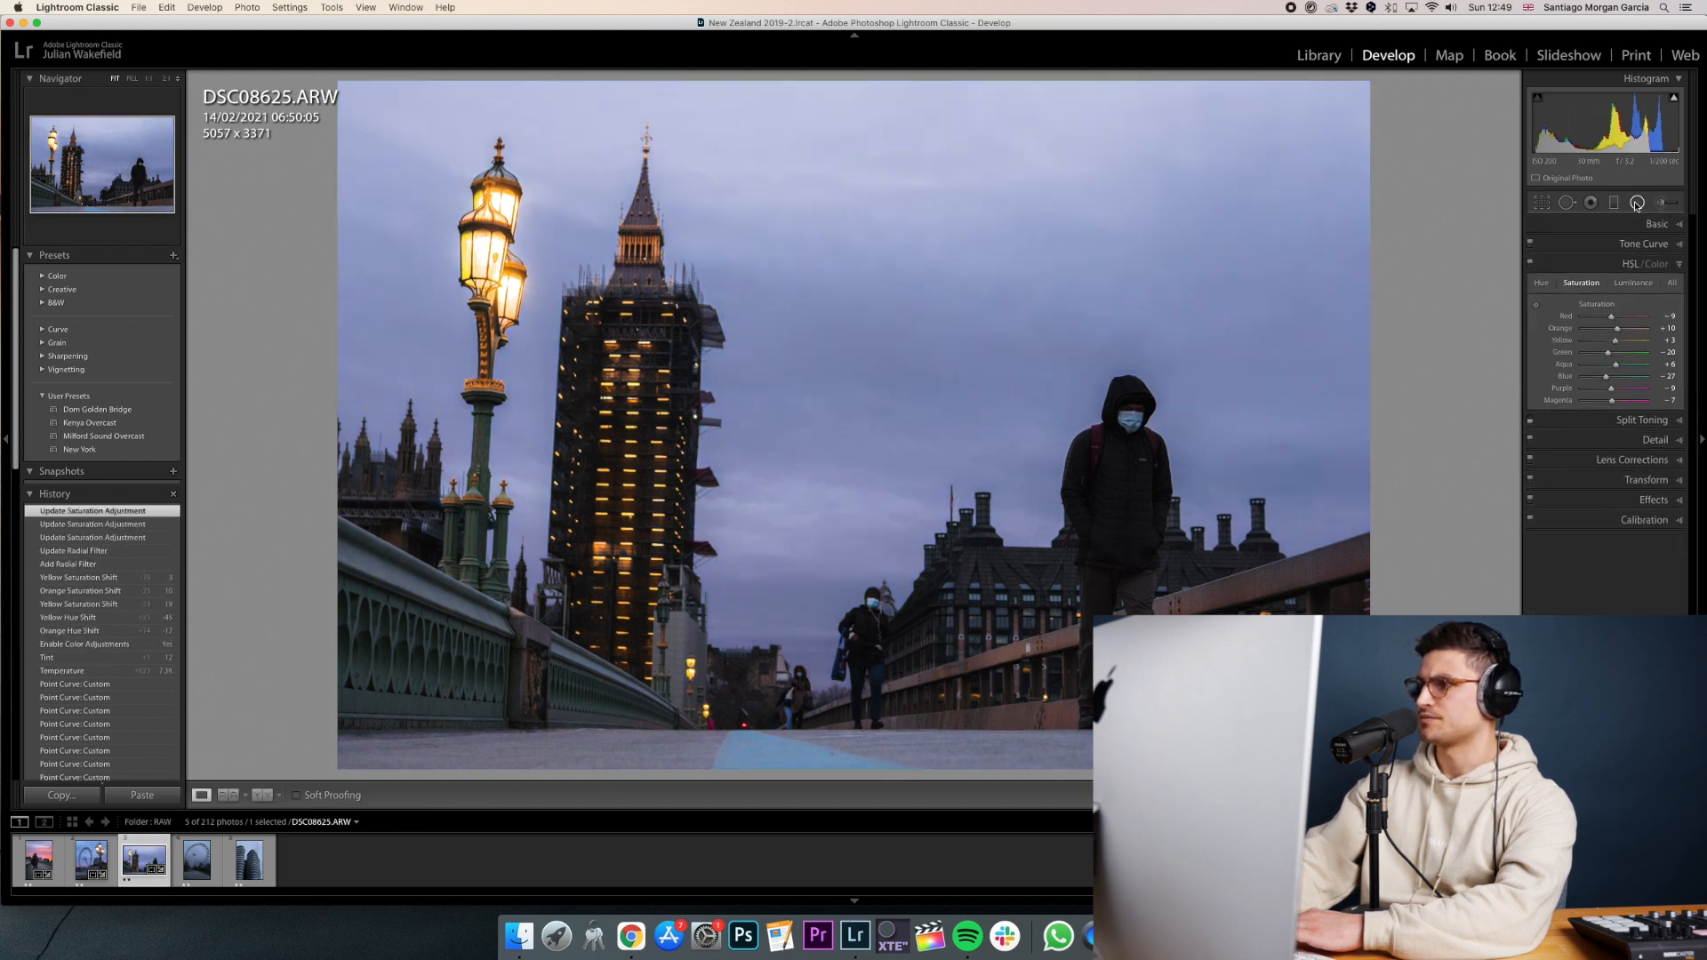
pyautogui.click(1636, 204)
pyautogui.click(1127, 540)
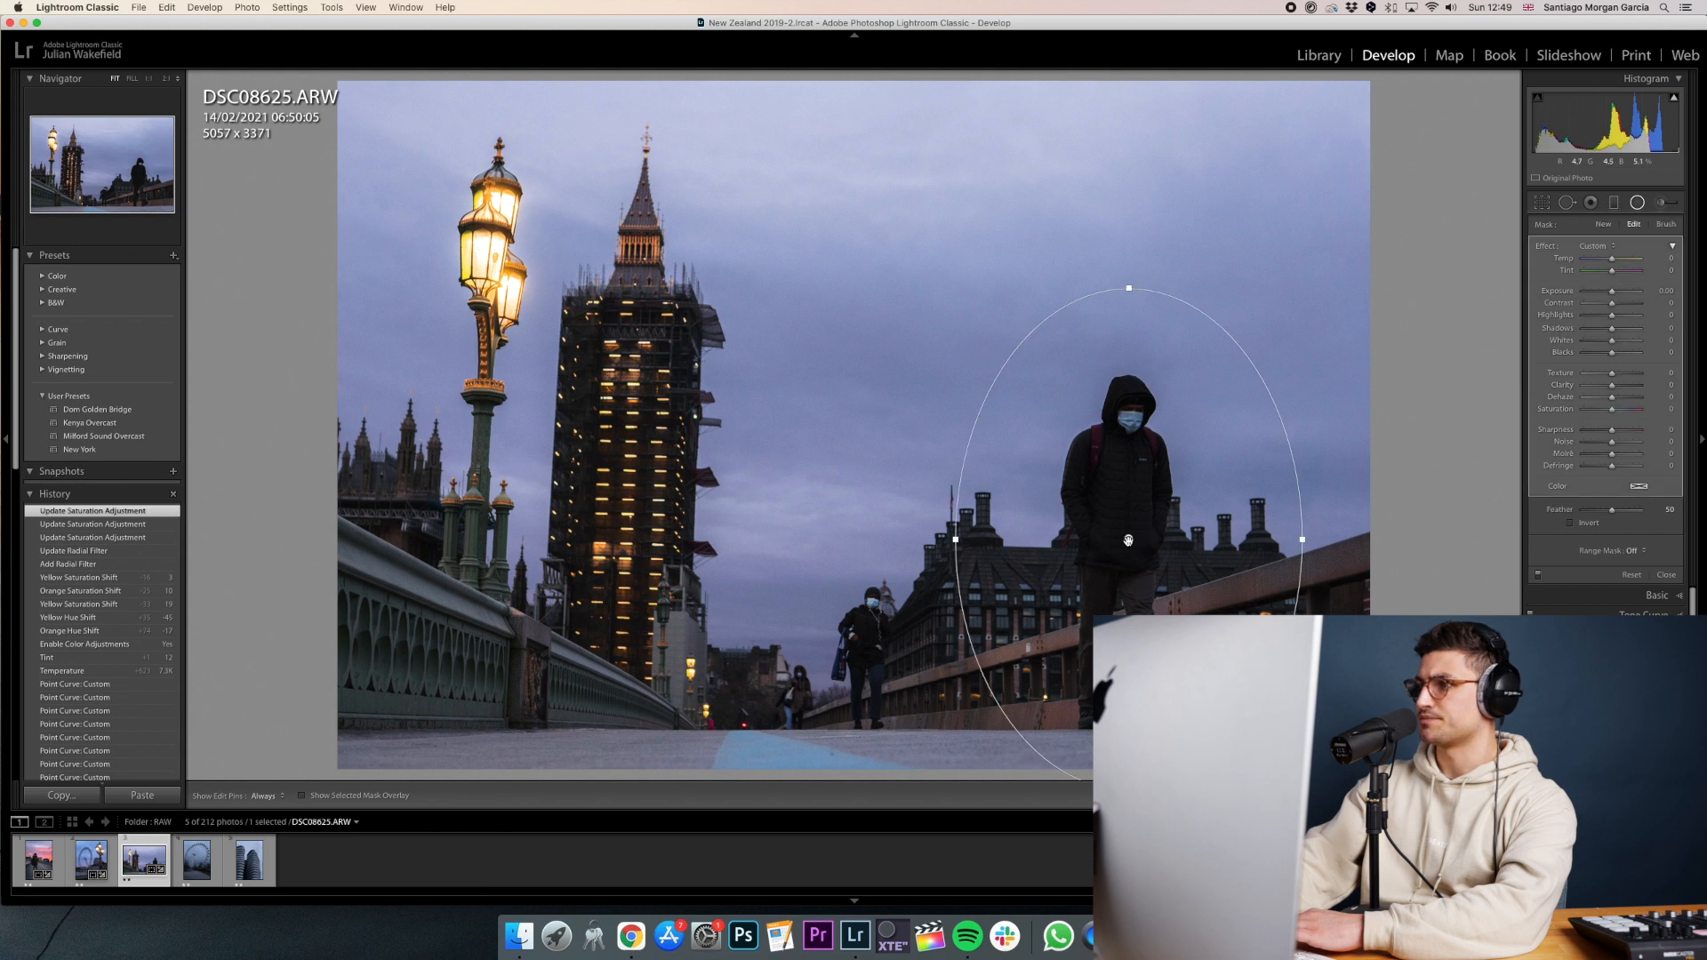
# Invert the hooded man's radial mask, widen it slightly, raise its exposure and shadows, and compare before and after.
pyautogui.moveTo(1612, 296); pyautogui.dragTo(1615, 296)
pyautogui.press("'")
pyautogui.moveTo(942, 544); pyautogui.dragTo(948, 539)
pyautogui.moveTo(1614, 291); pyautogui.dragTo(1617, 330)
pyautogui.press('Return')
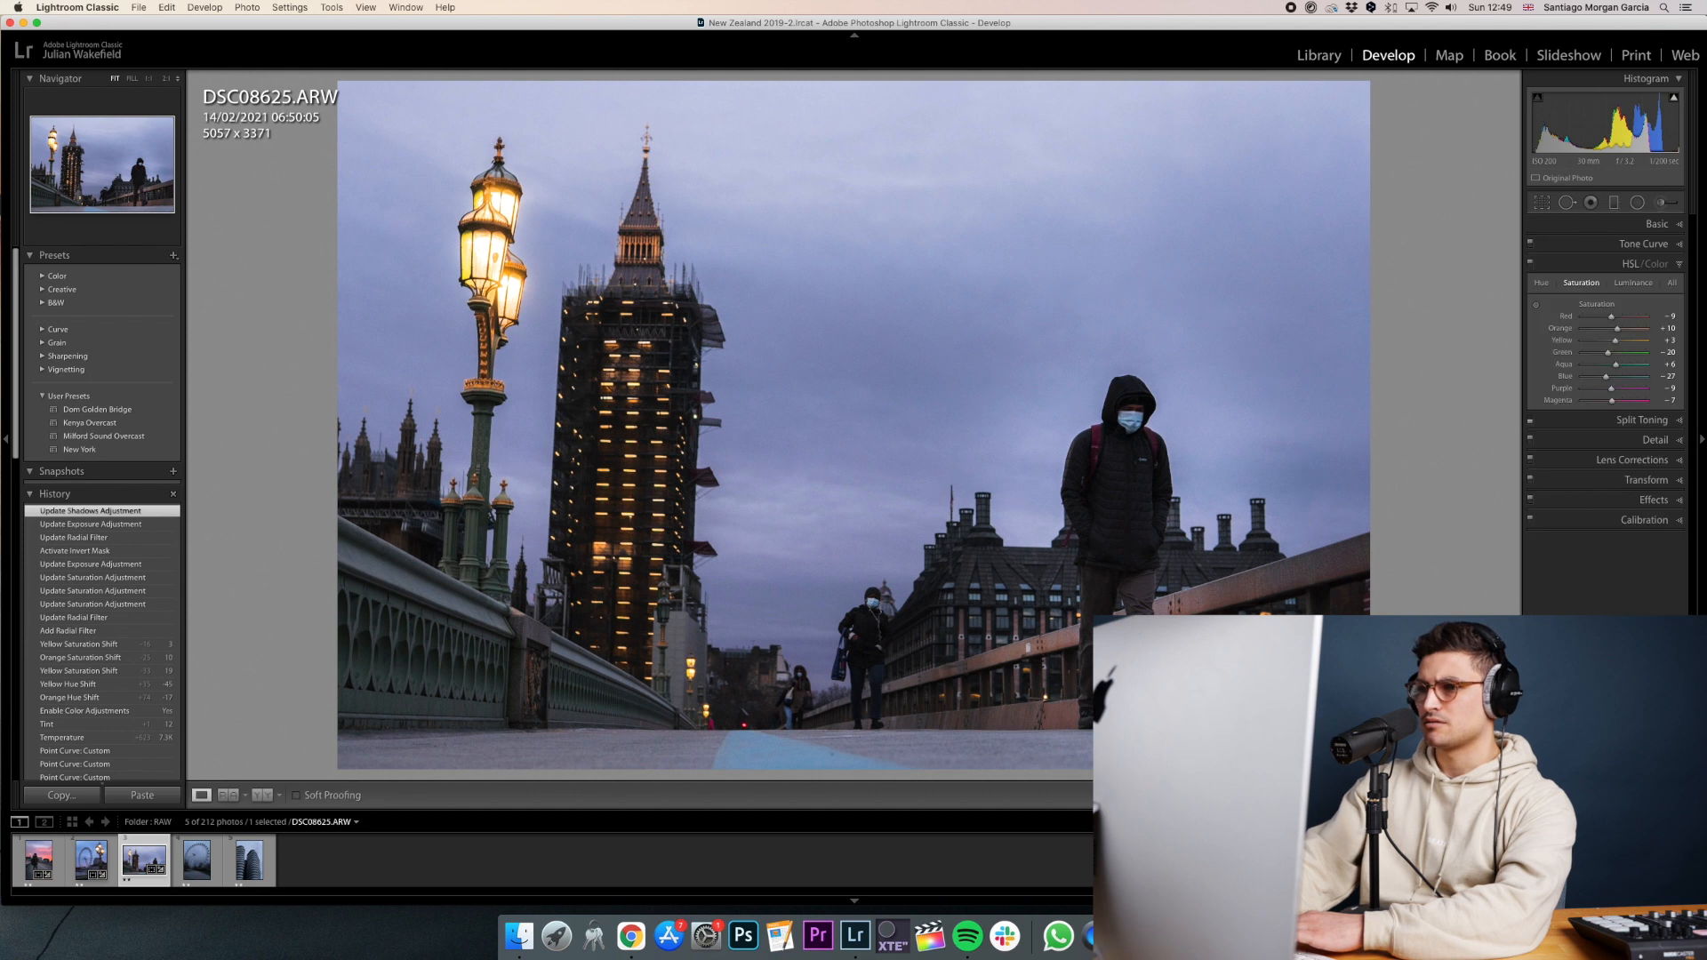
pyautogui.press('\\')
pyautogui.press('\\')
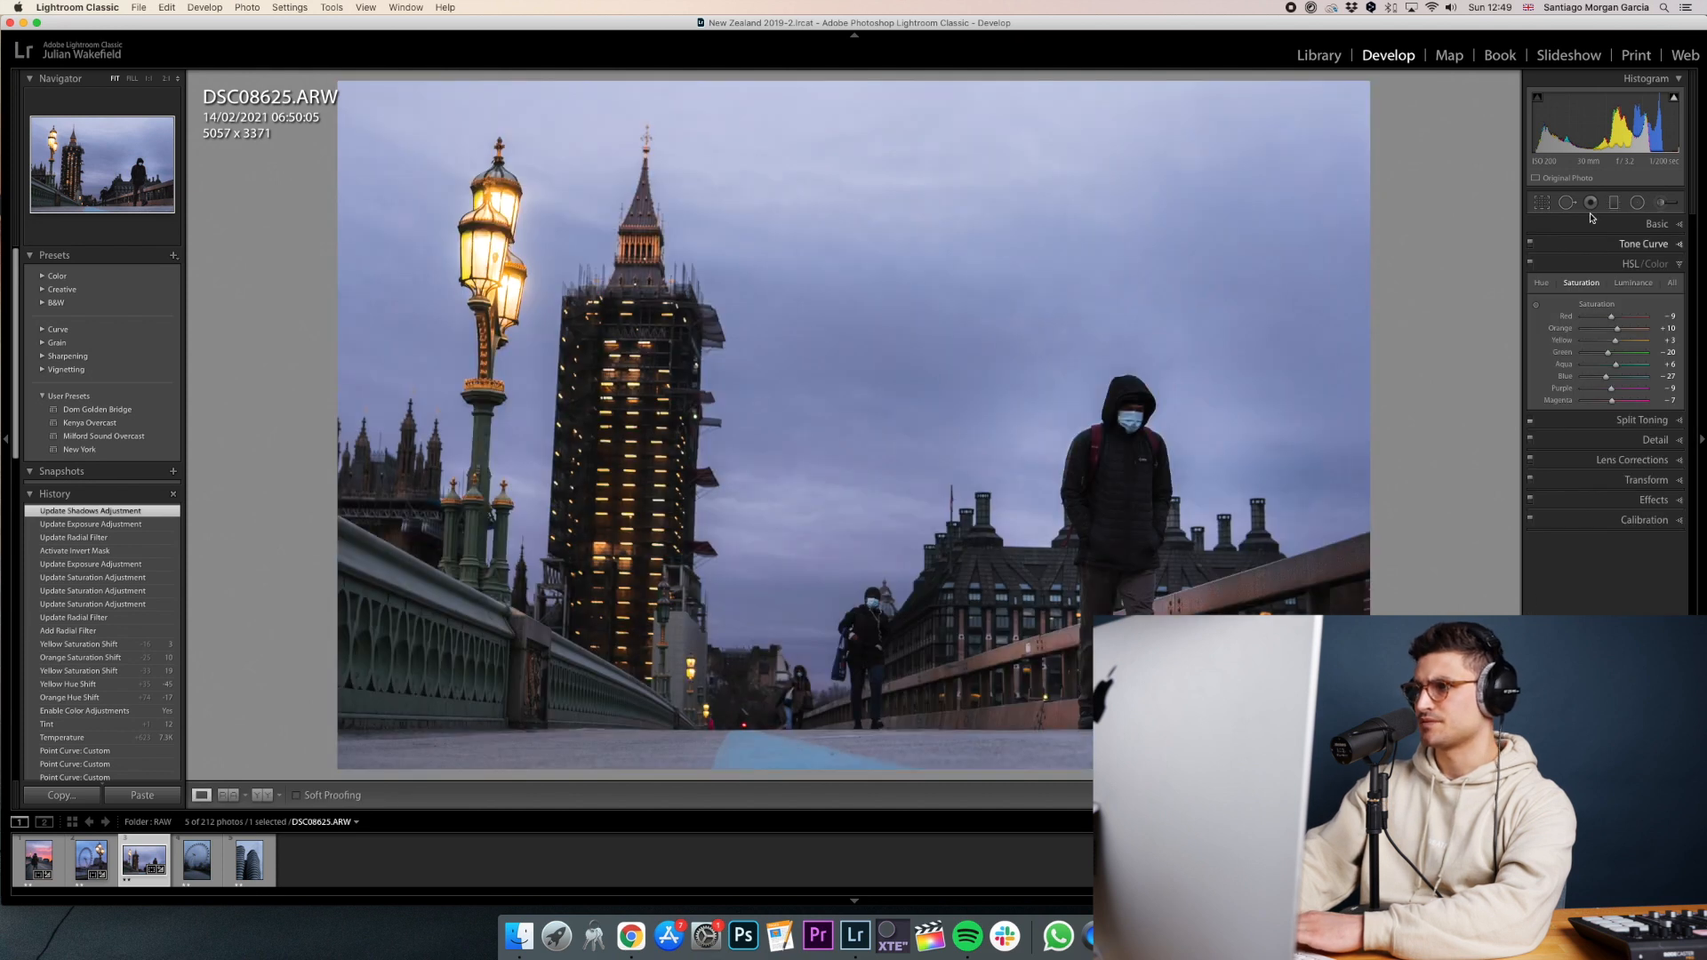
pyautogui.click(1637, 202)
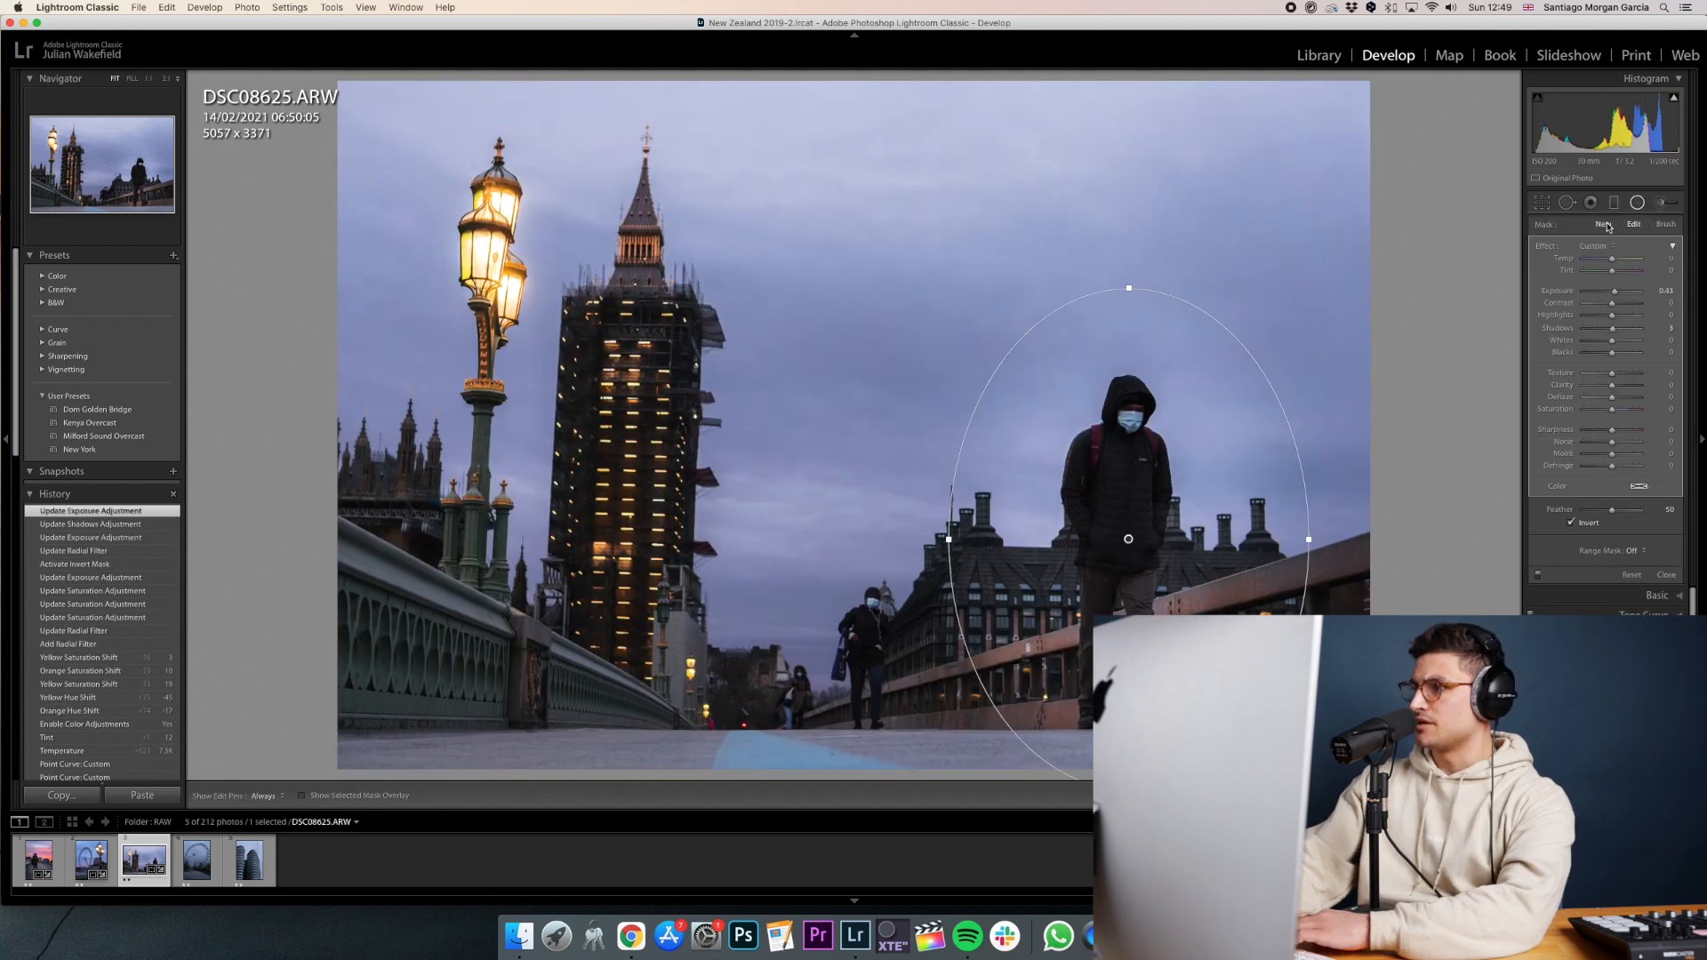
# Add a second, inverted radial filter around the pedestrian with the blue bag, with saturation 0 and exposure 0.4.
pyautogui.click(1603, 225)
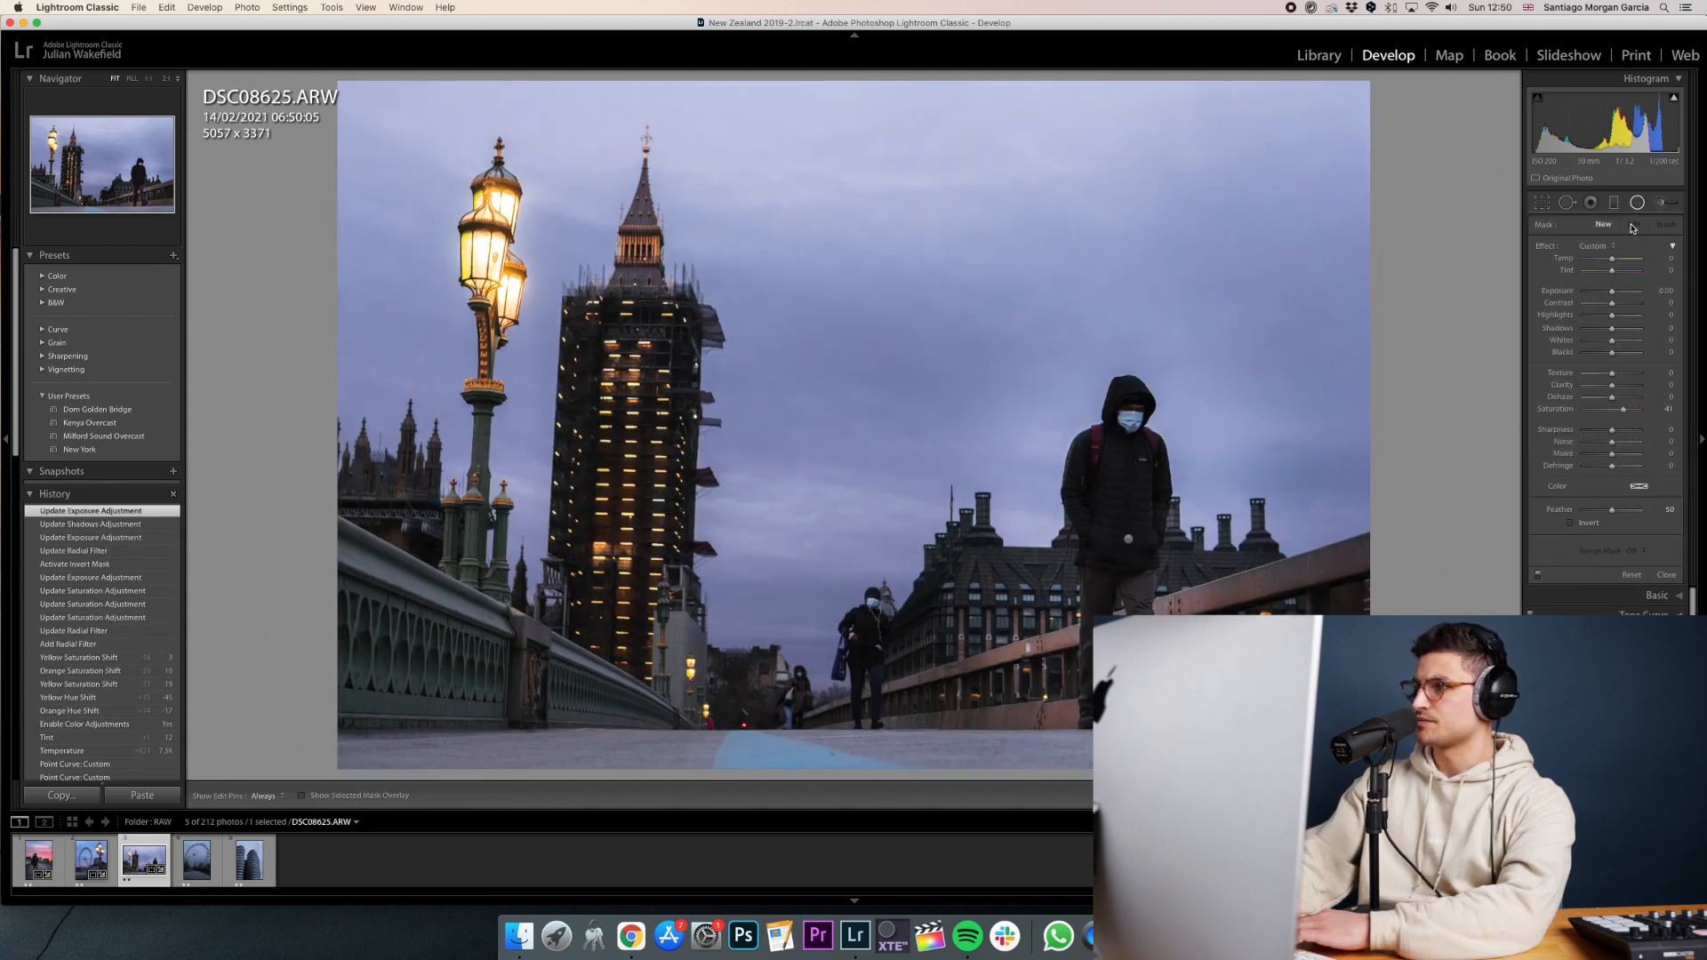
pyautogui.click(1125, 540)
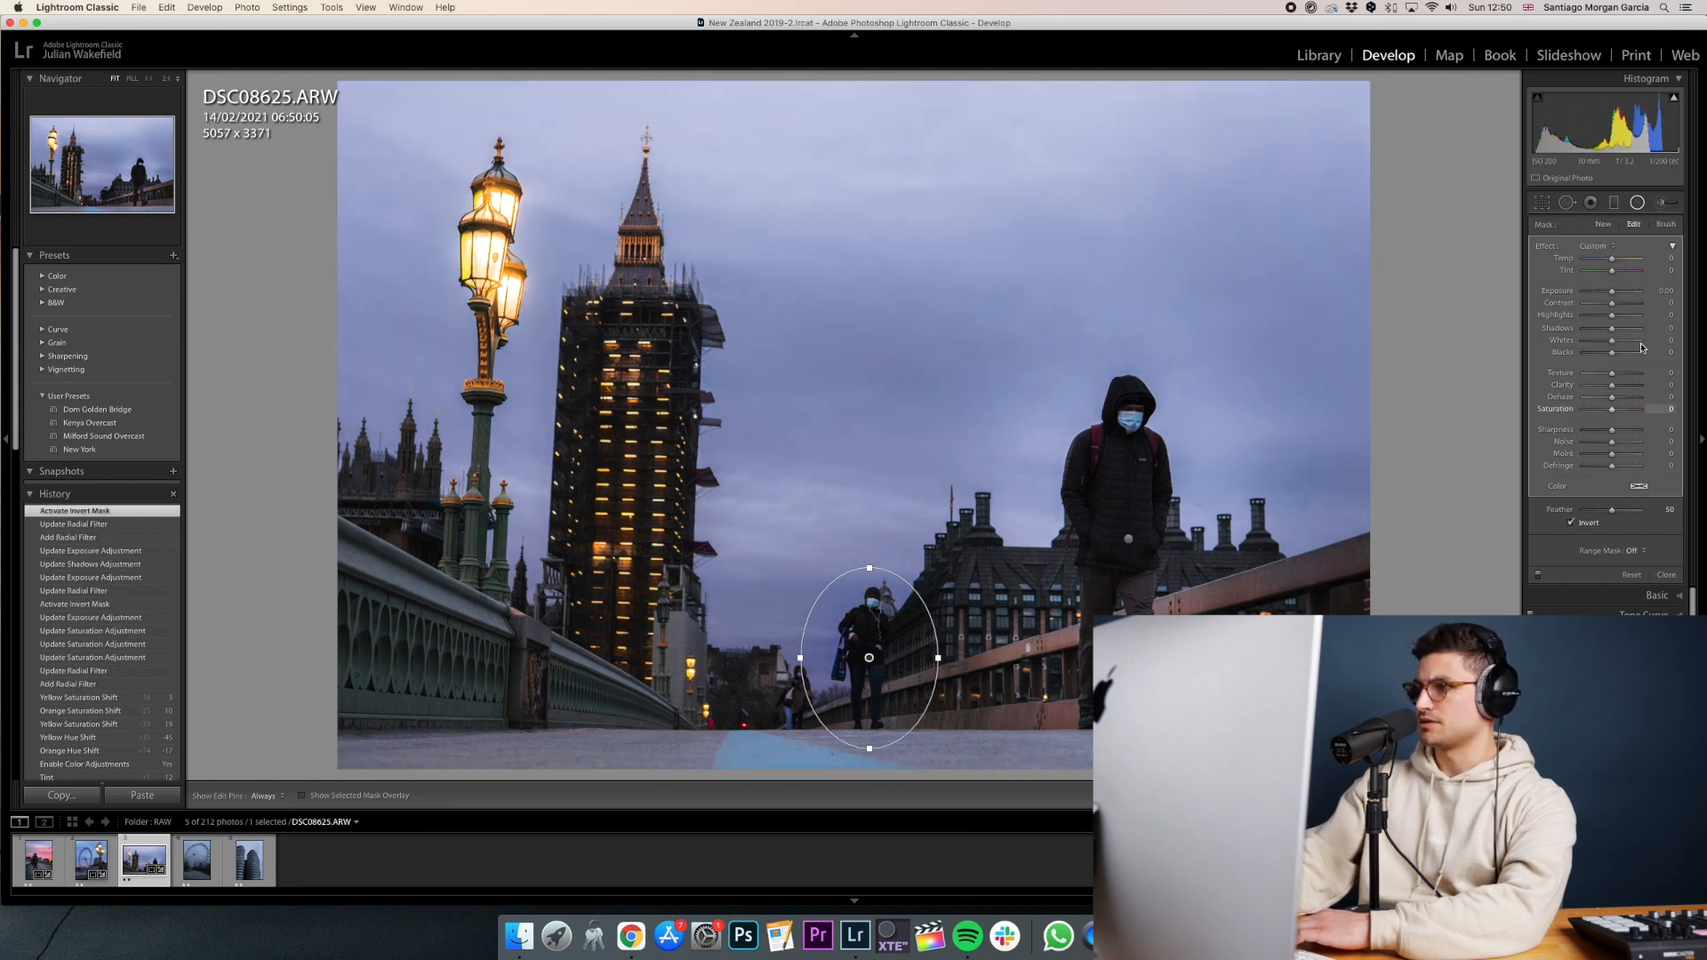
pyautogui.click(1659, 290)
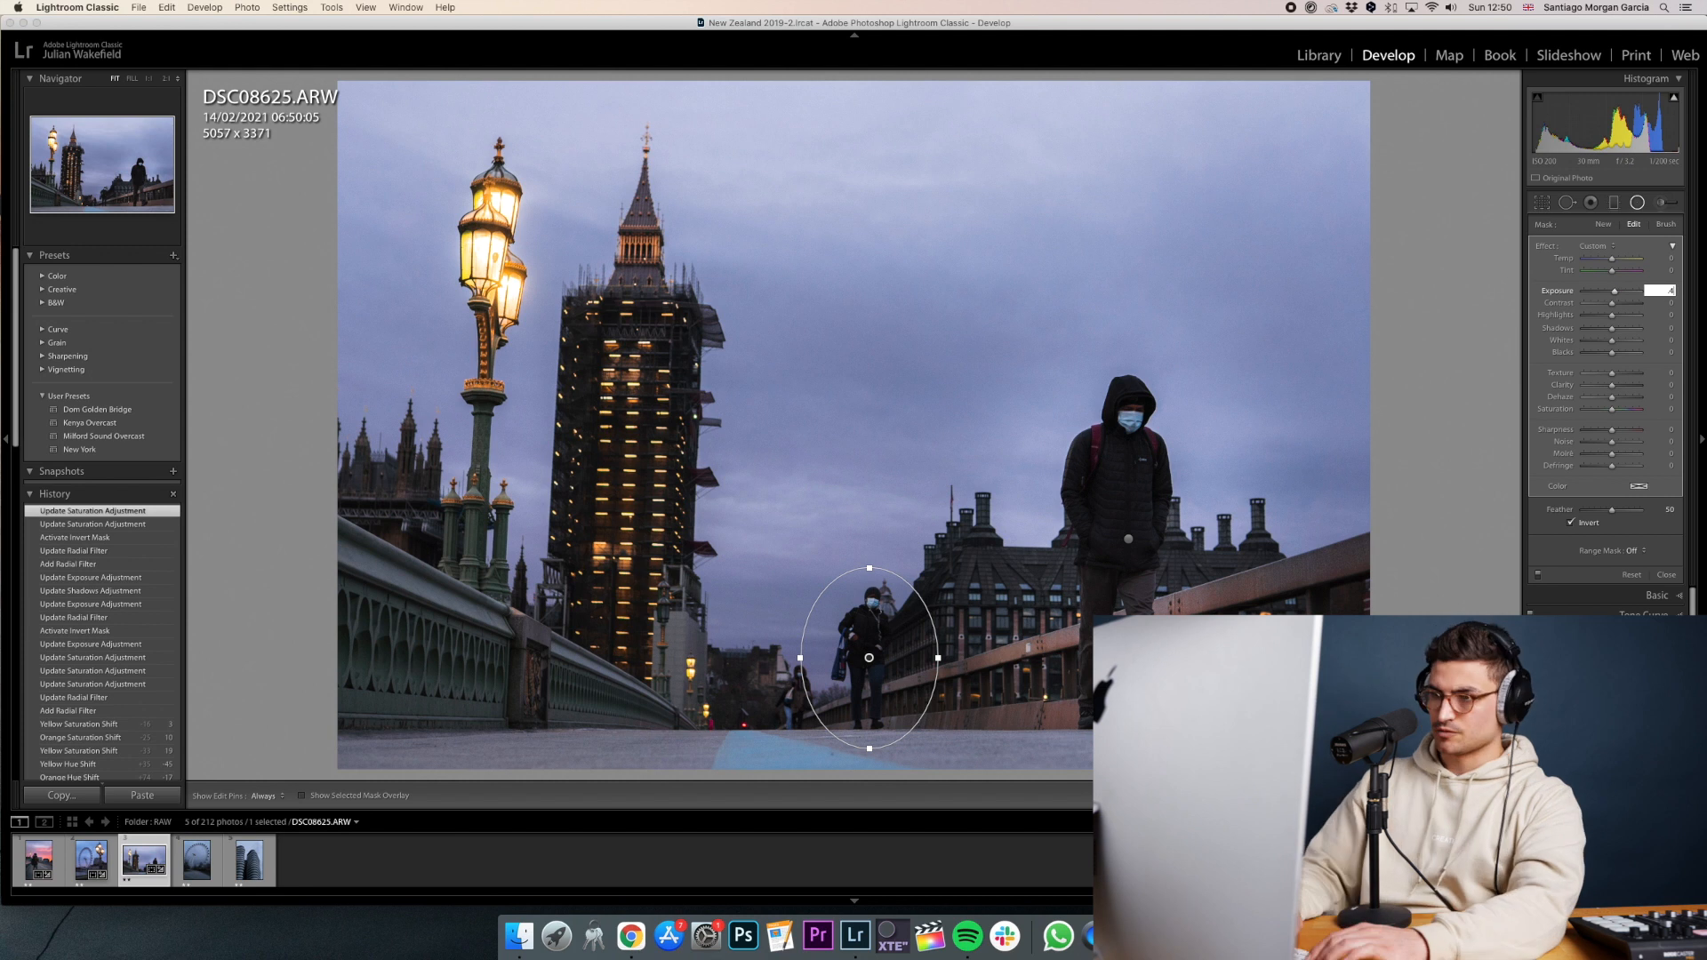
pyautogui.press('Return')
# Enlarge the pedestrian's radial filter slightly in width and height, and fine-tune its exposure.
pyautogui.moveTo(869, 749); pyautogui.dragTo(870, 752)
pyautogui.moveTo(937, 657); pyautogui.dragTo(947, 658)
pyautogui.moveTo(869, 752); pyautogui.dragTo(869, 757)
pyautogui.moveTo(1614, 291); pyautogui.dragTo(1615, 291)
pyautogui.press('Return')
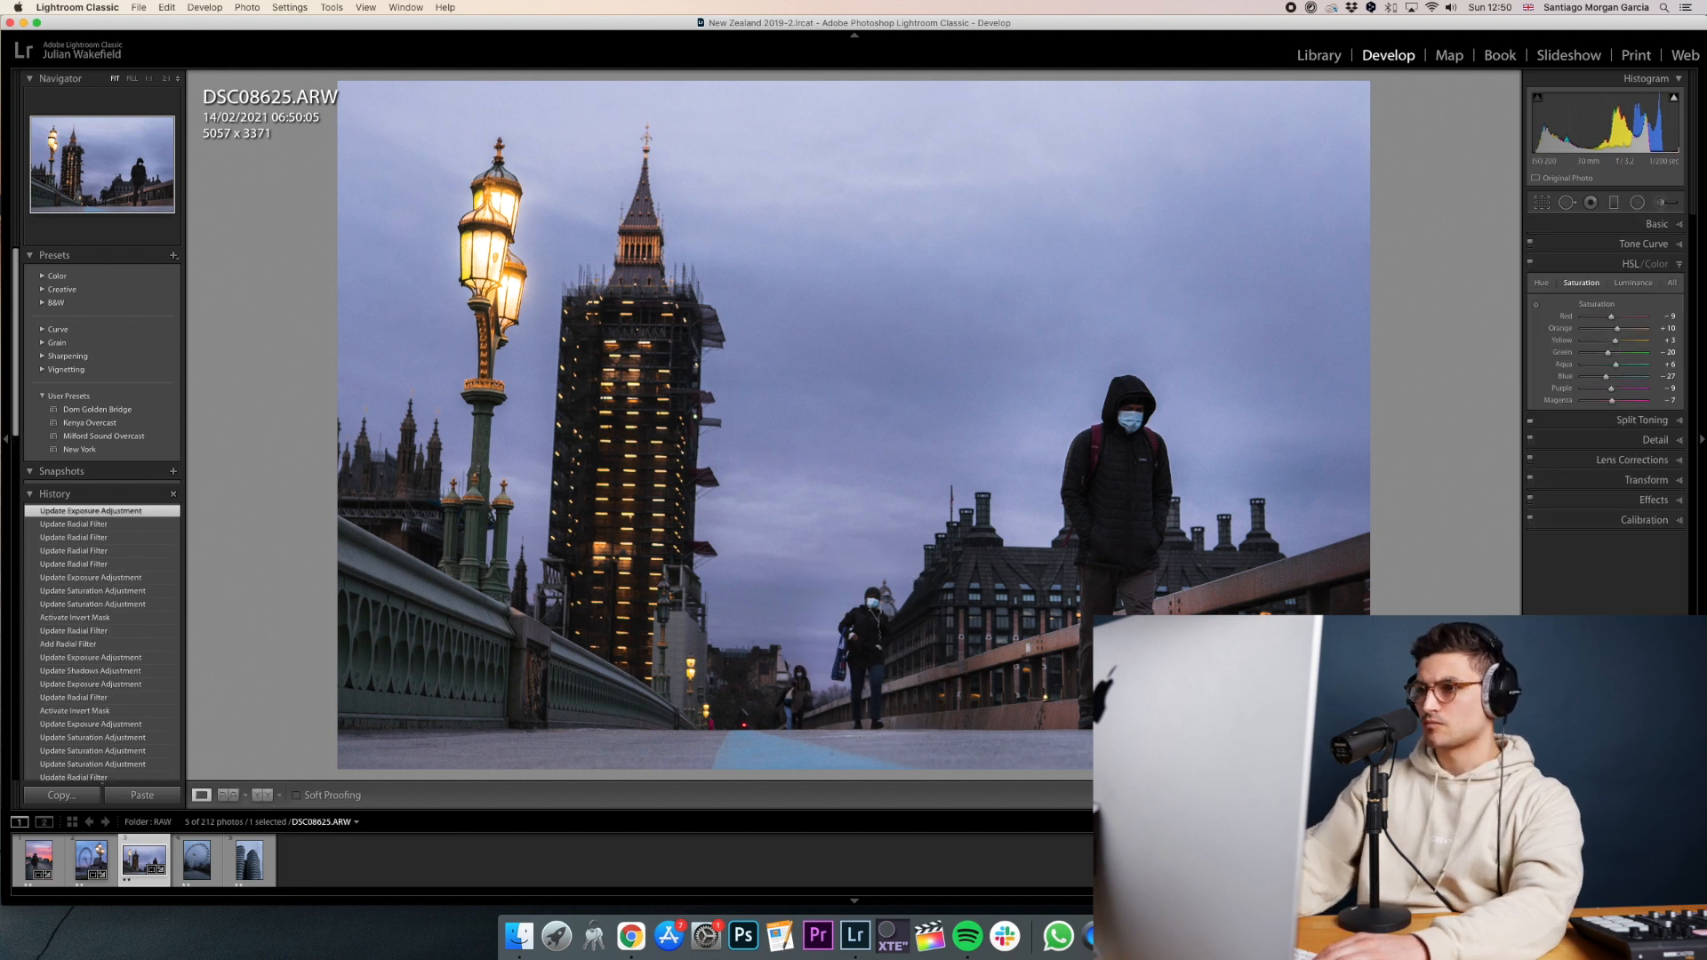
# Turn the radial filters off and back on to compare their effect on the two figures.
pyautogui.click(1637, 204)
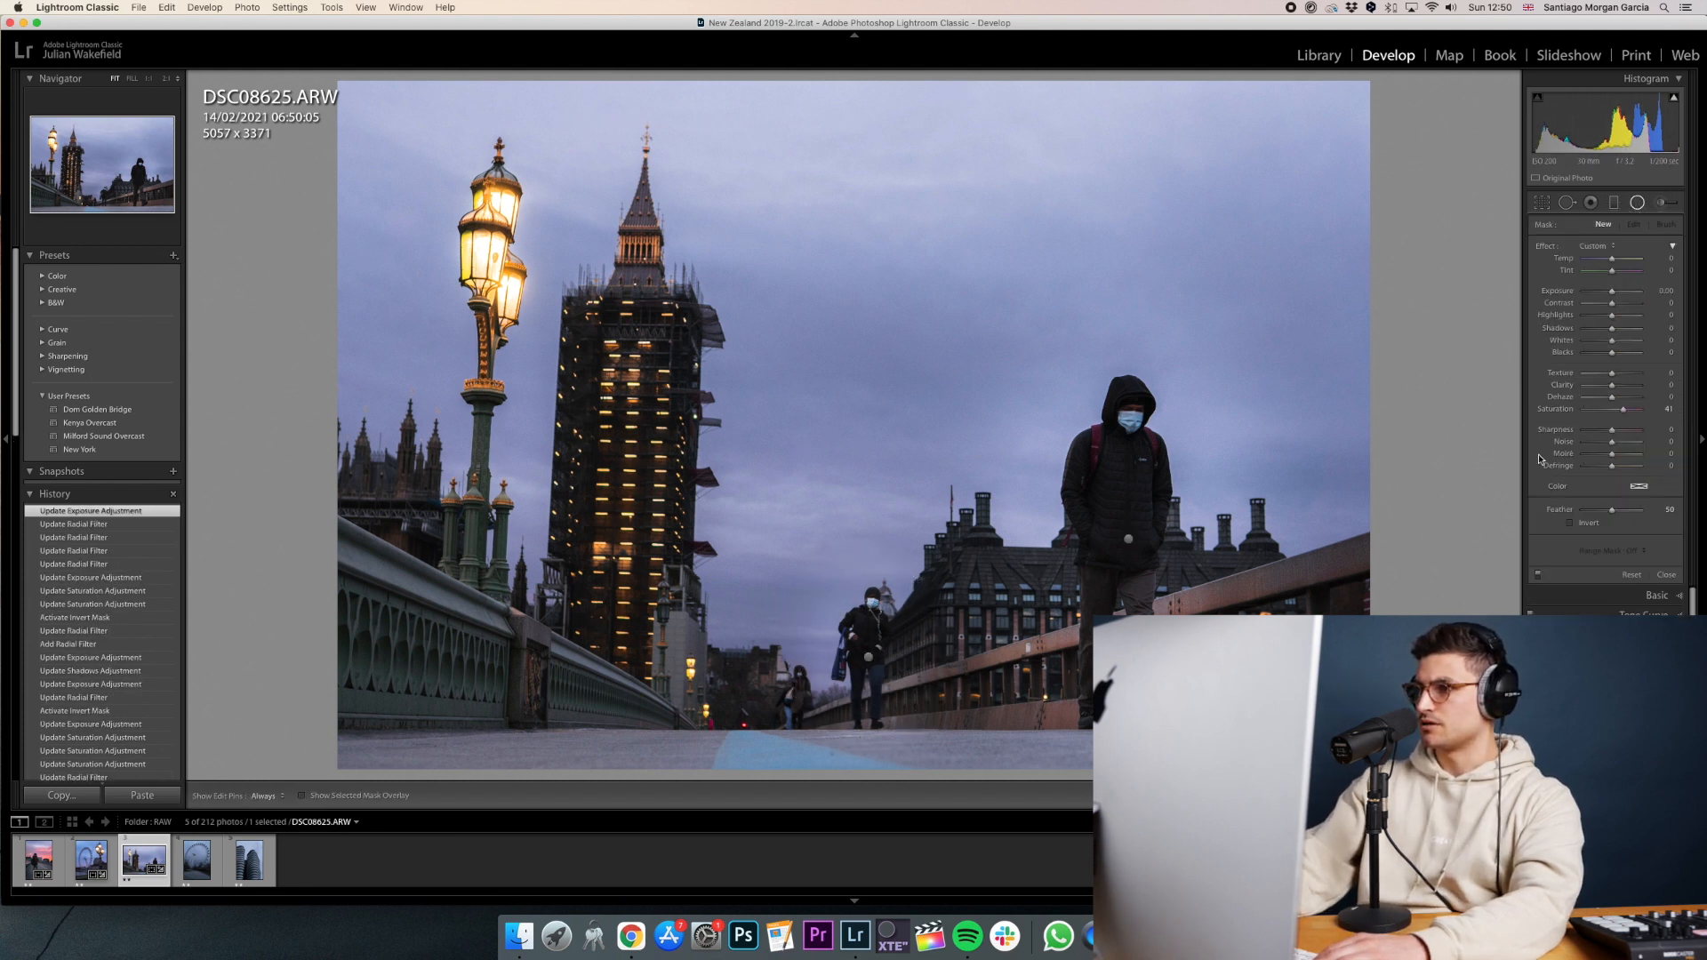
pyautogui.click(1538, 575)
pyautogui.click(1537, 576)
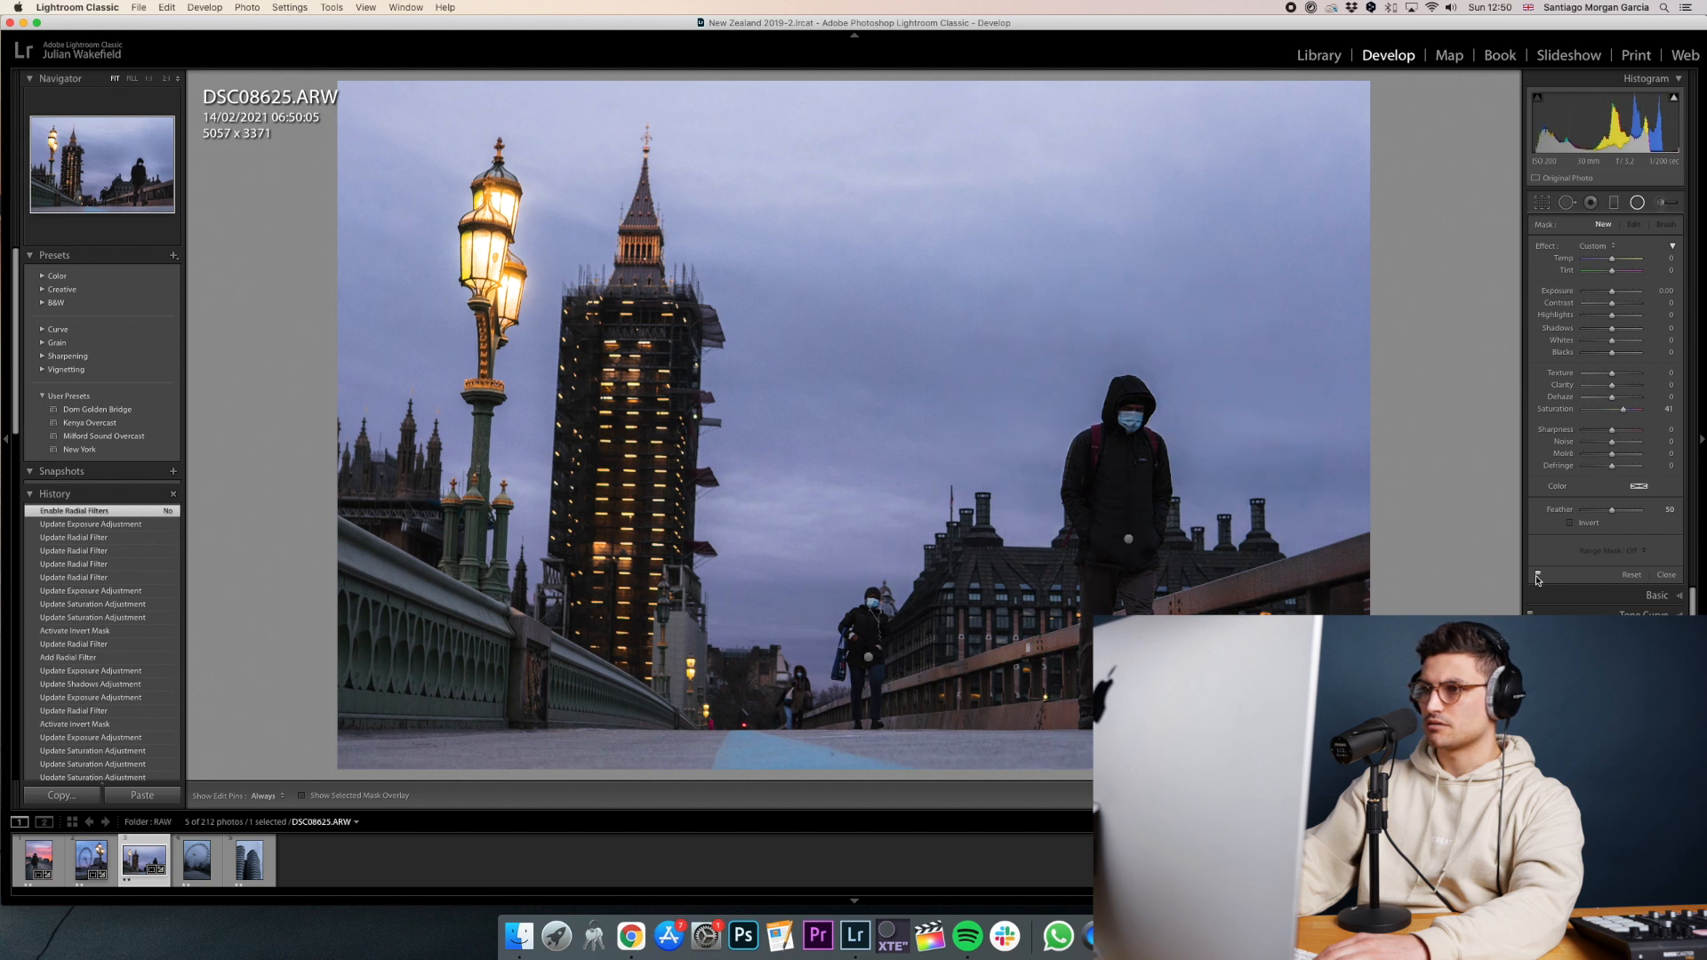
# Toggle the radial filters once more to judge their effect, leave them enabled, and finish editing them.
pyautogui.click(1537, 578)
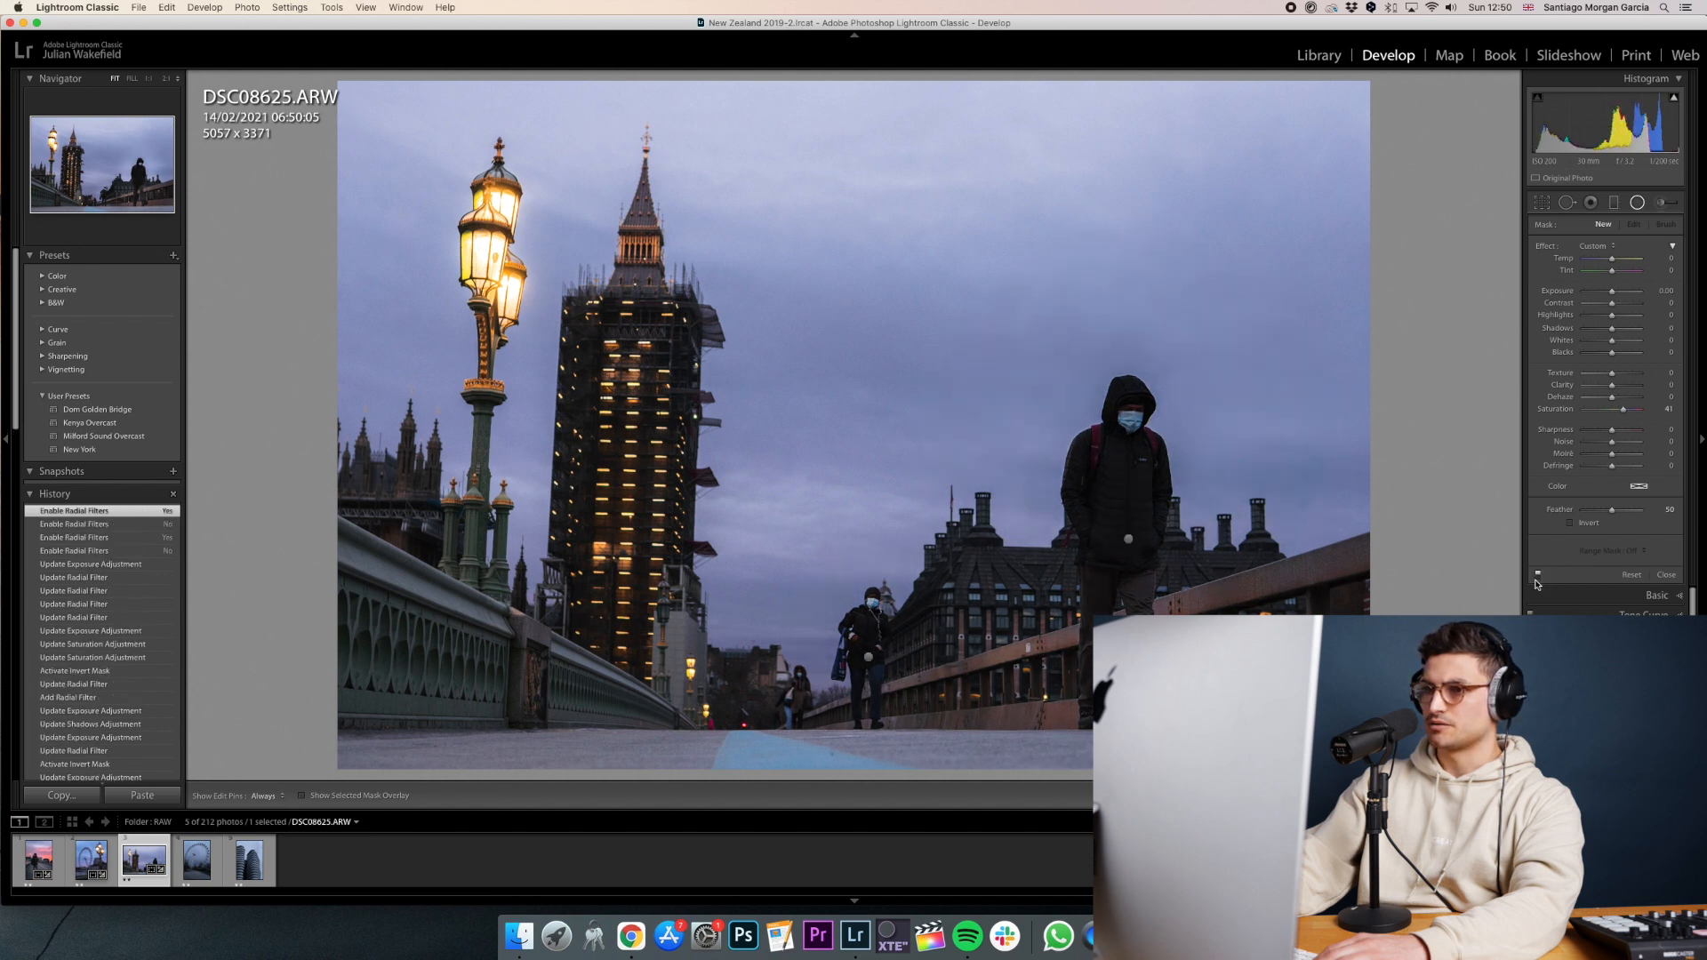
pyautogui.click(1535, 579)
pyautogui.hotkey('shift', 'm')
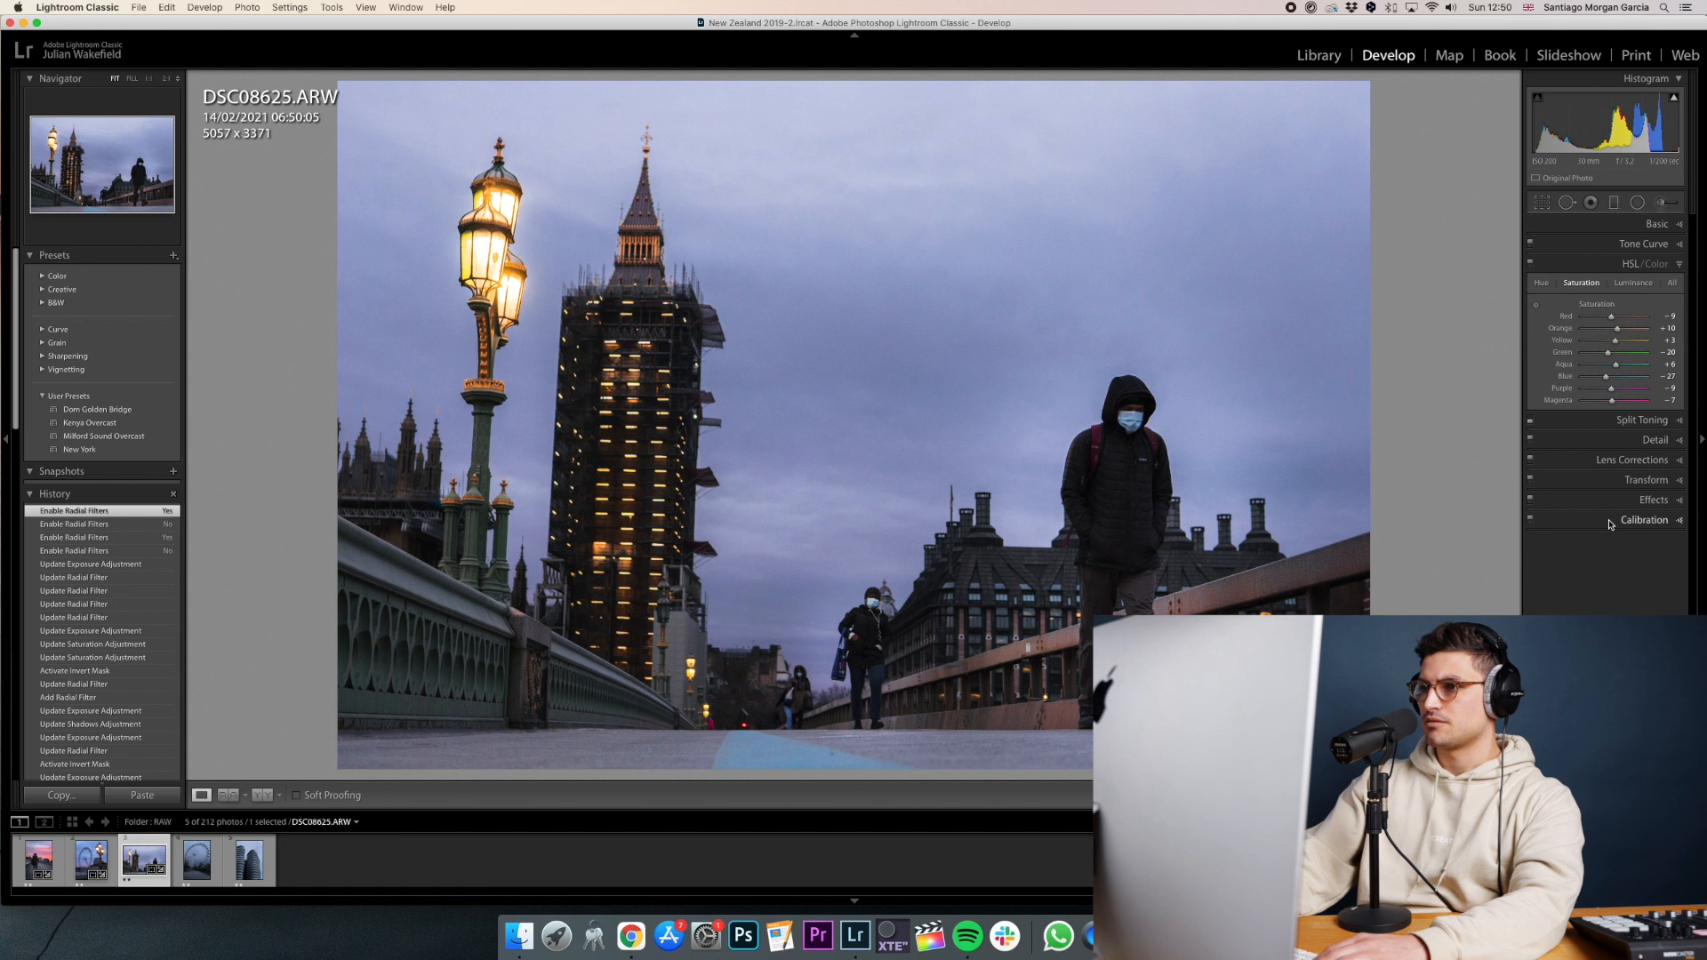
# Add a third, inverted radial filter around the smallest, most distant pedestrian with saturation 0 and slightly raised exposure.
pyautogui.click(1636, 203)
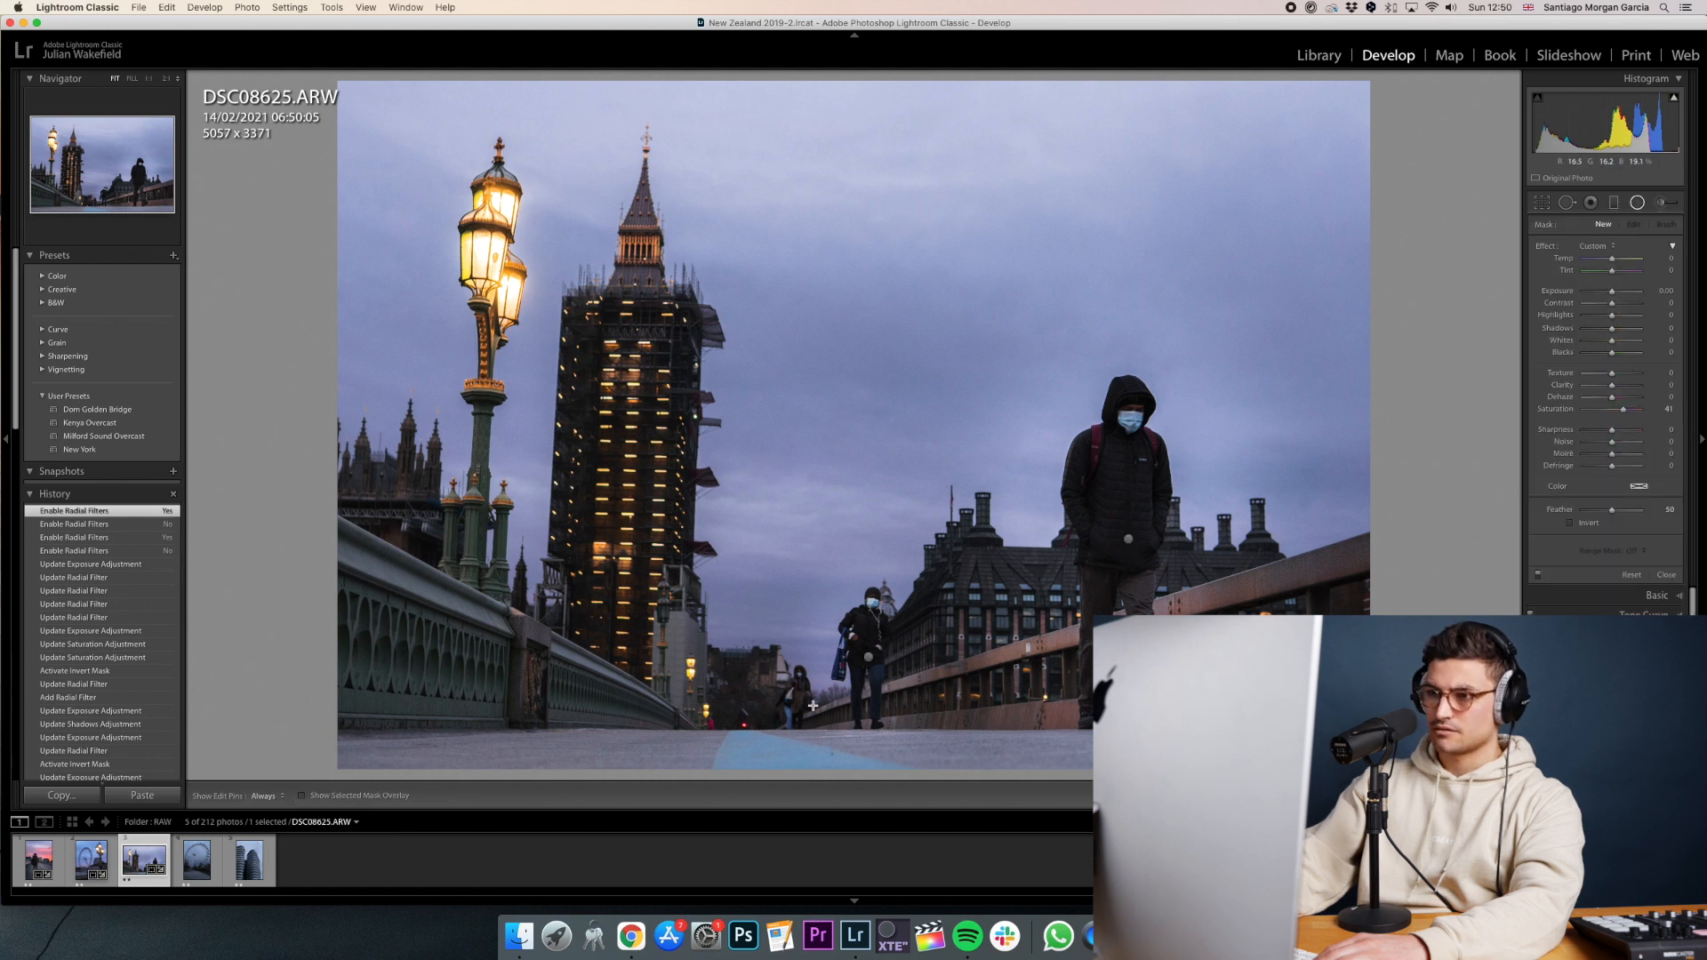
pyautogui.moveTo(800, 696); pyautogui.dragTo(832, 739)
pyautogui.moveTo(1624, 409); pyautogui.dragTo(1612, 410)
pyautogui.moveTo(1612, 292); pyautogui.dragTo(1615, 292)
pyautogui.click(1570, 522)
pyautogui.moveTo(800, 697); pyautogui.dragTo(799, 698)
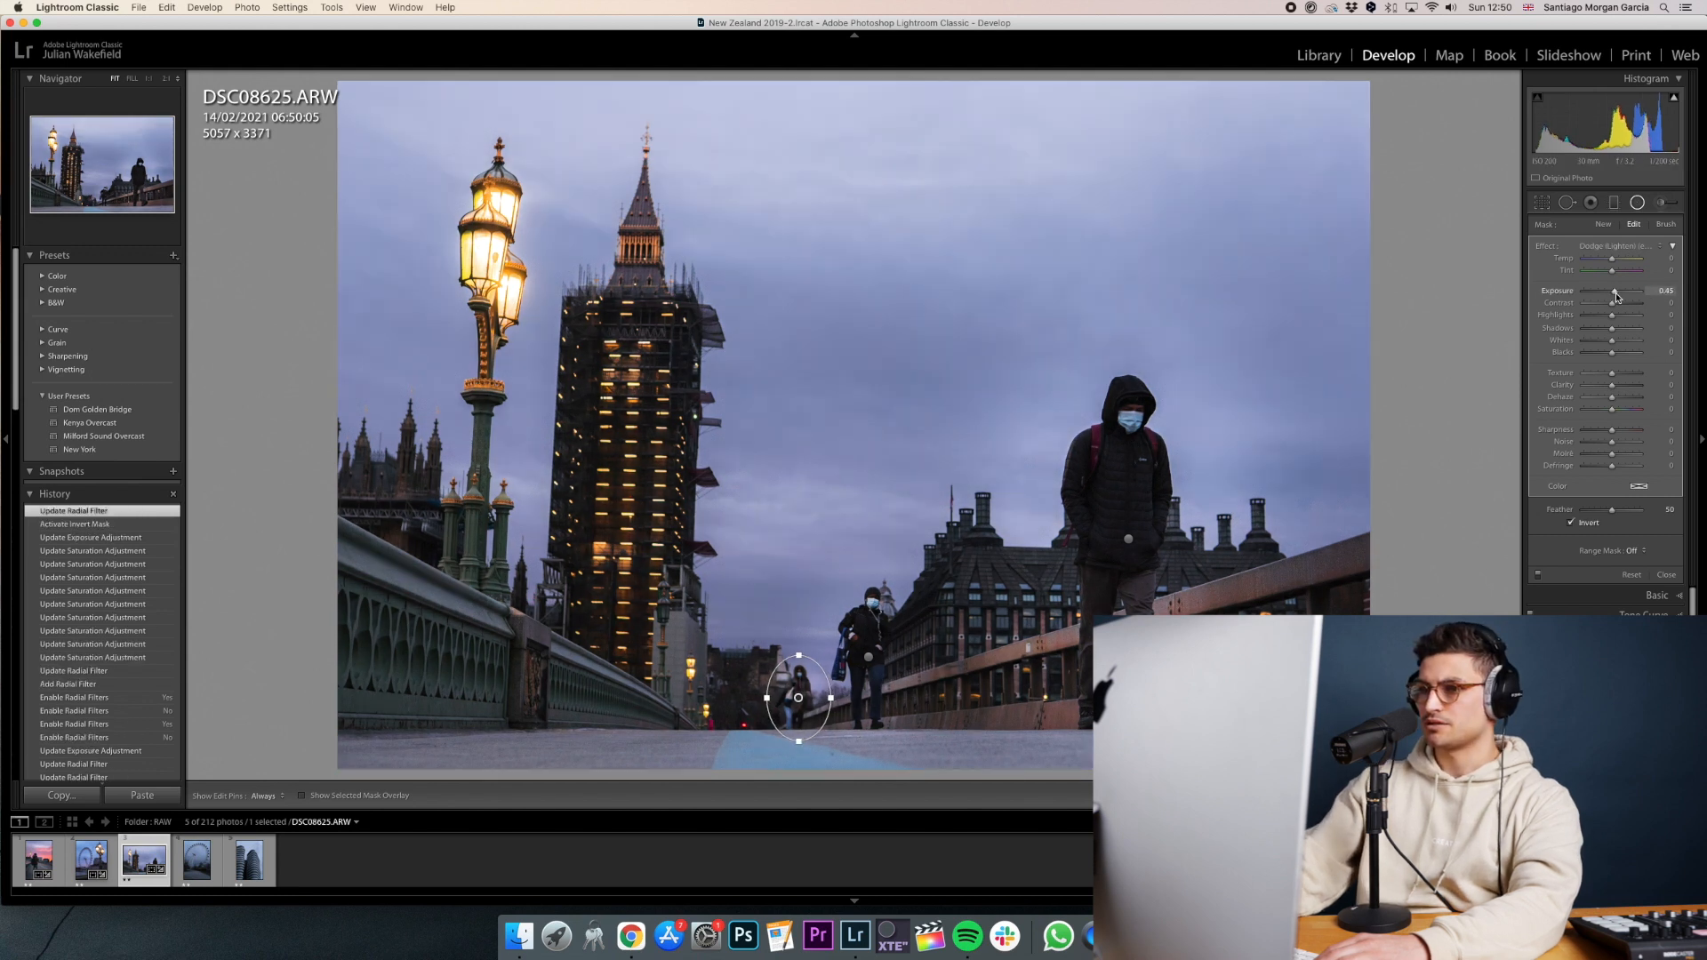
pyautogui.moveTo(1616, 296); pyautogui.dragTo(1615, 295)
pyautogui.press('Return')
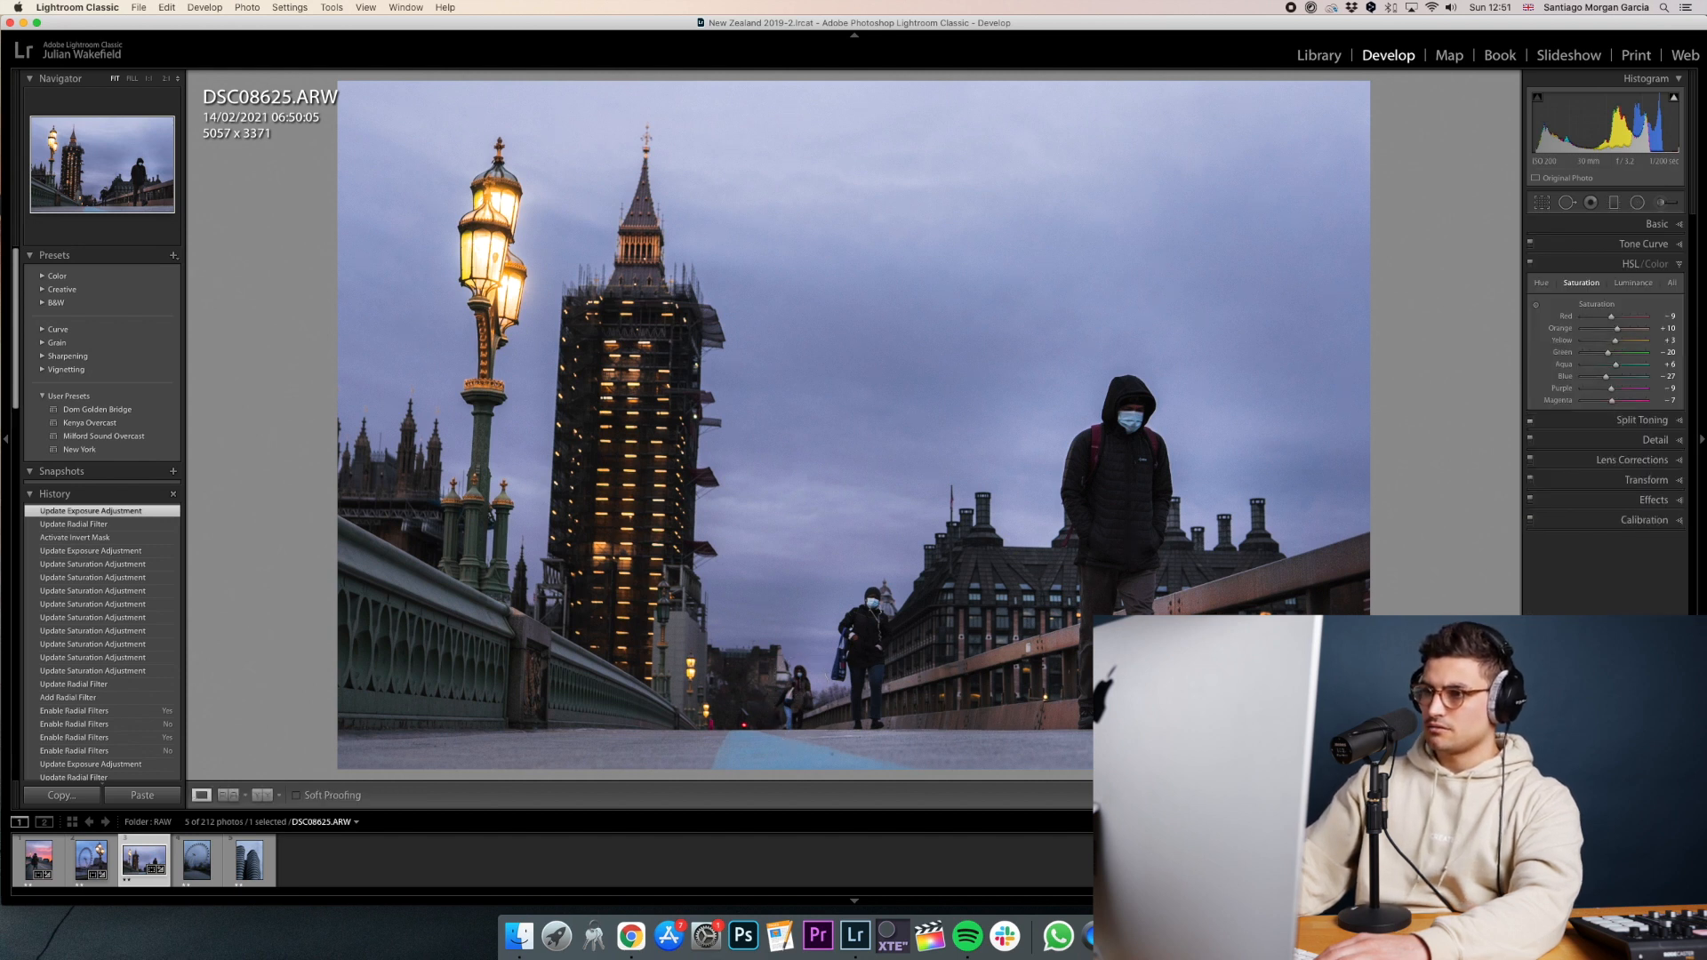
# Compare the bridge photo before and after the edits.
pyautogui.press('\\')
pyautogui.press('\\')
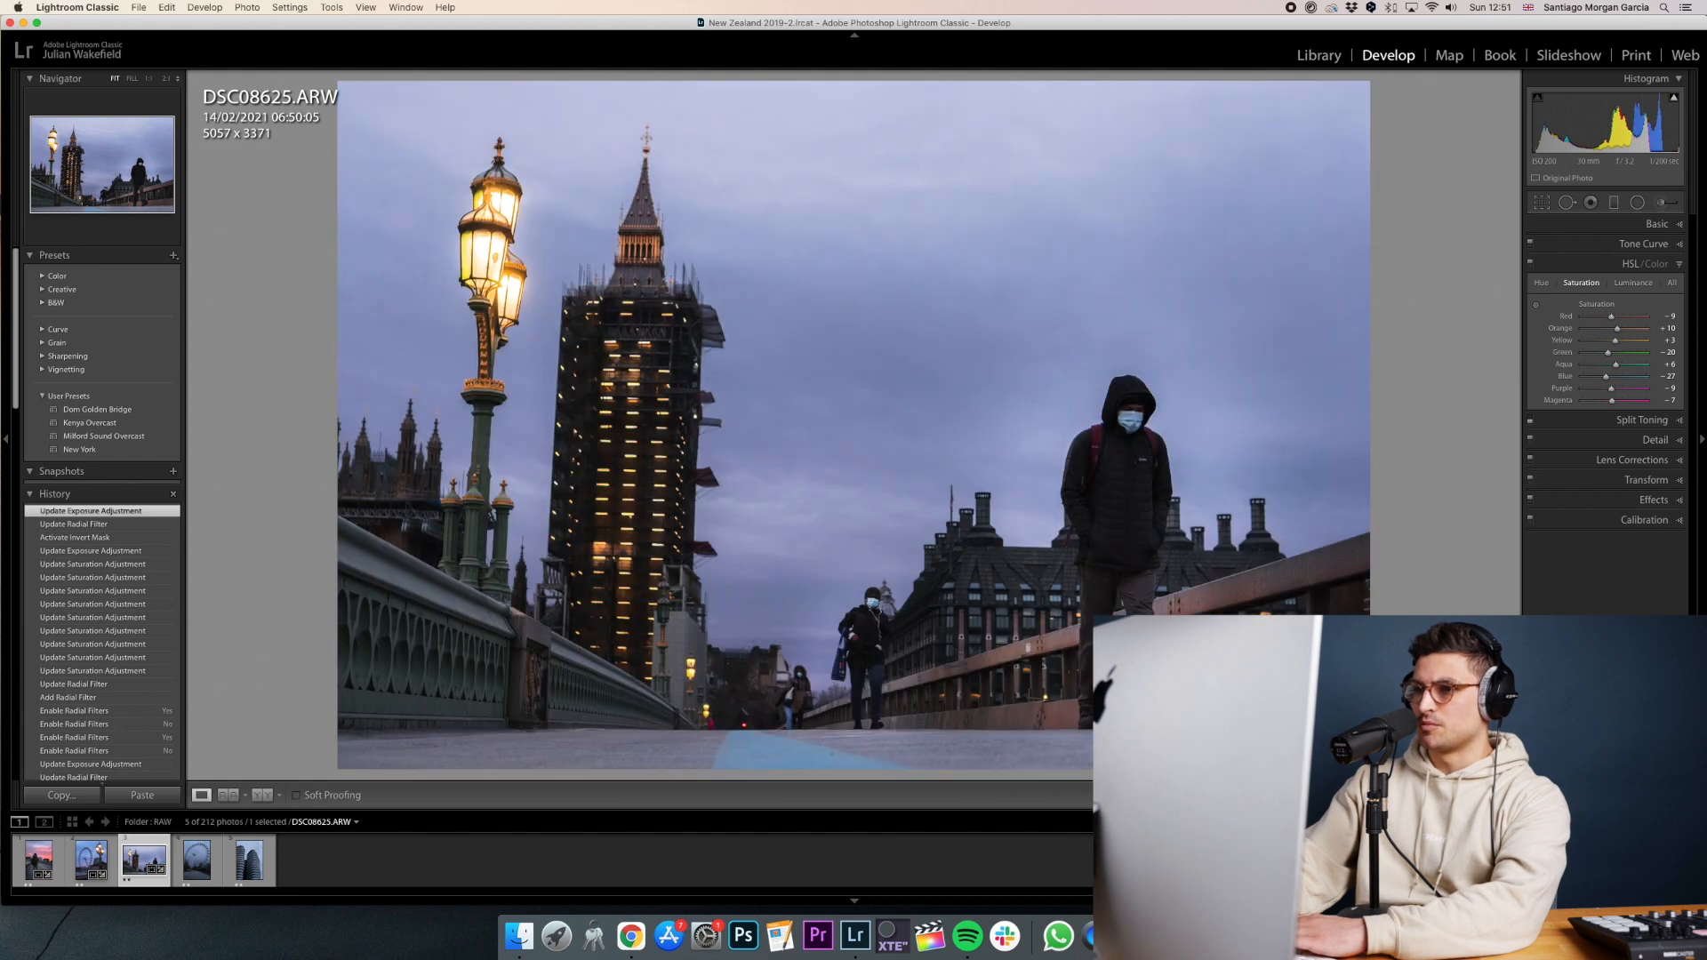
pyautogui.press('\\')
pyautogui.press('\\')
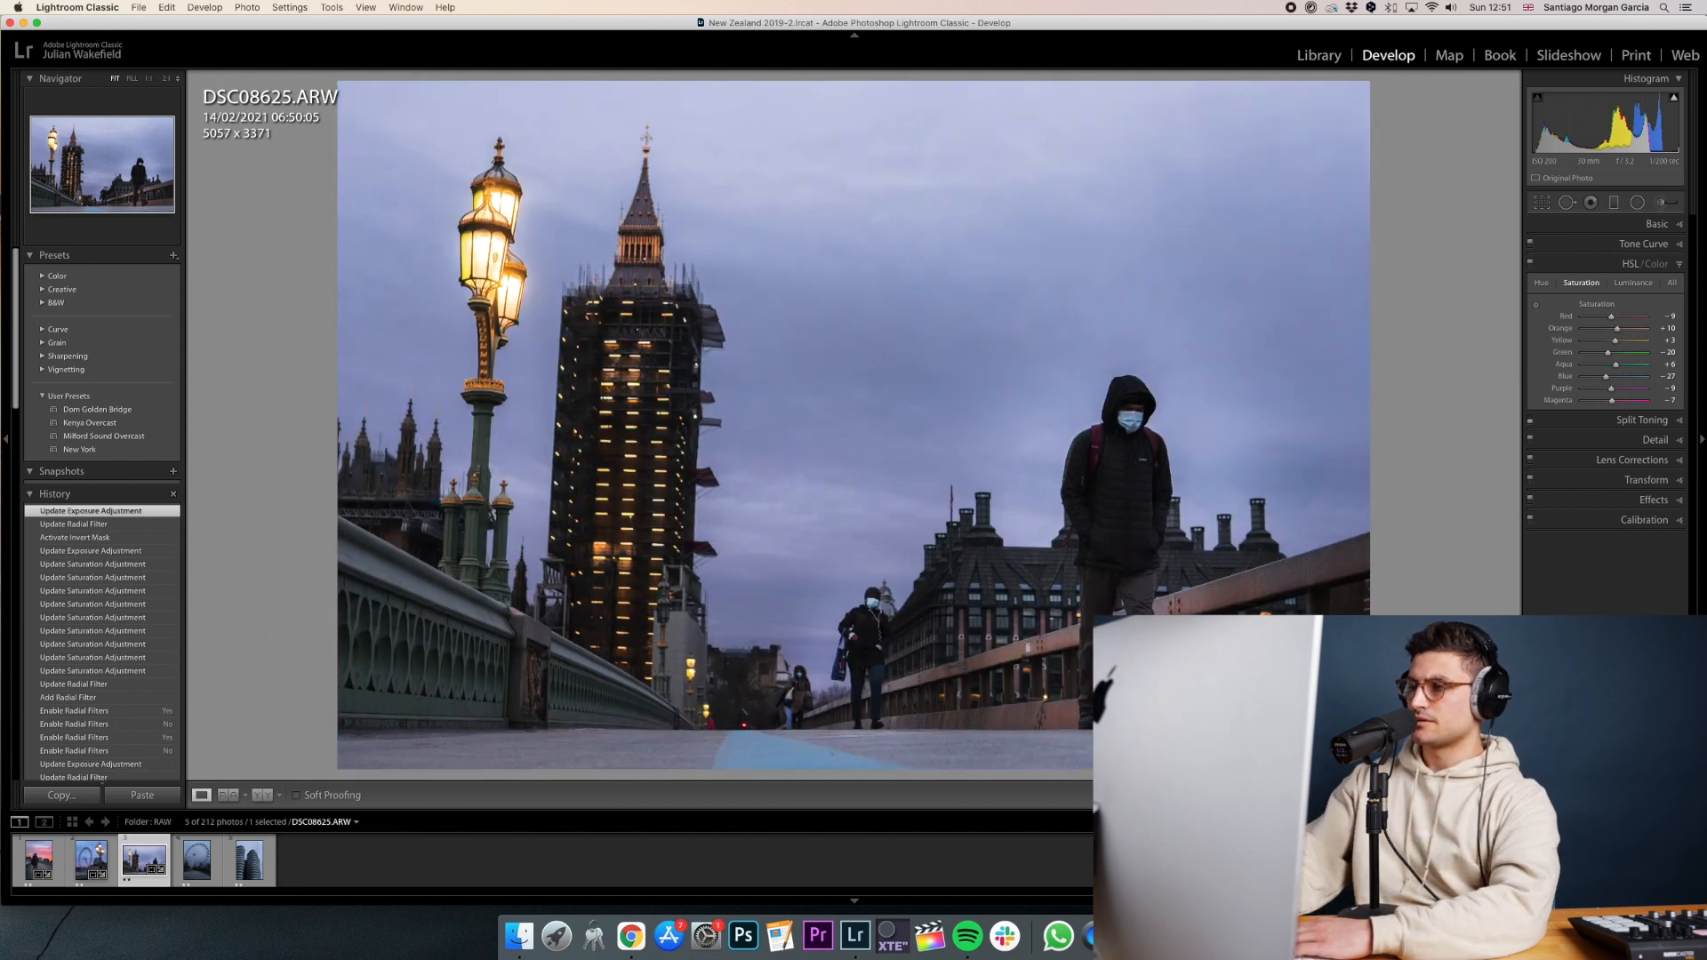
# Set the feather of the blue-bag pedestrian's radial filter to 69.
pyautogui.click(1636, 203)
pyautogui.moveTo(866, 659); pyautogui.dragTo(928, 658)
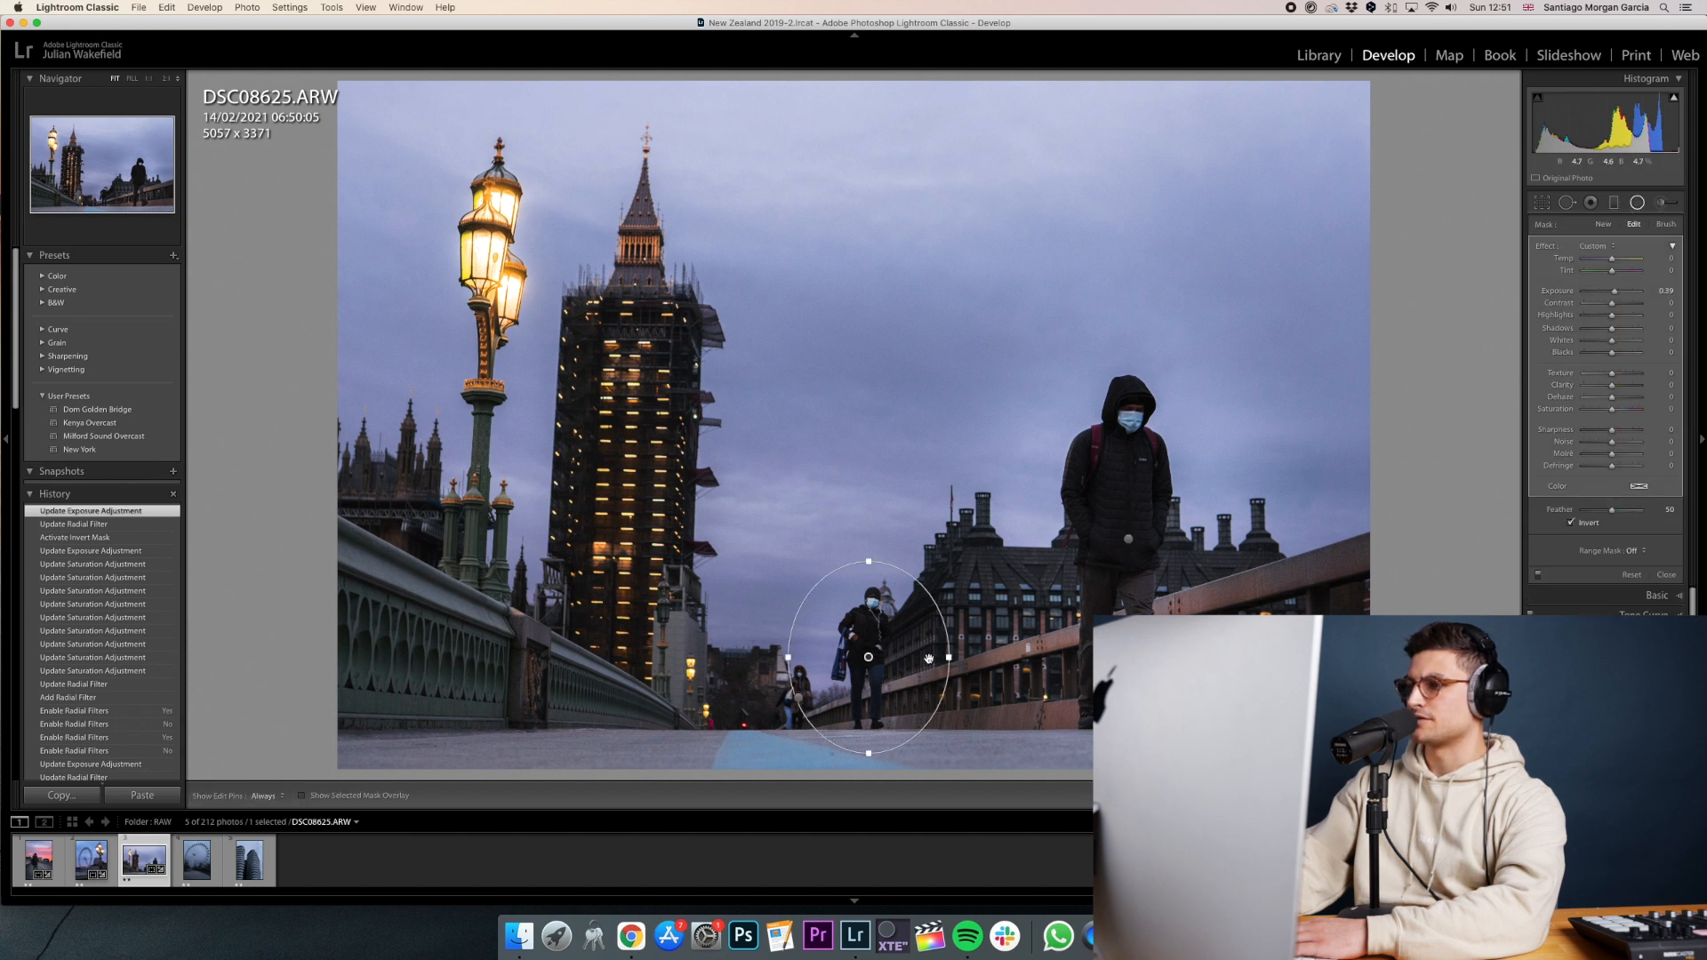
pyautogui.click(1623, 514)
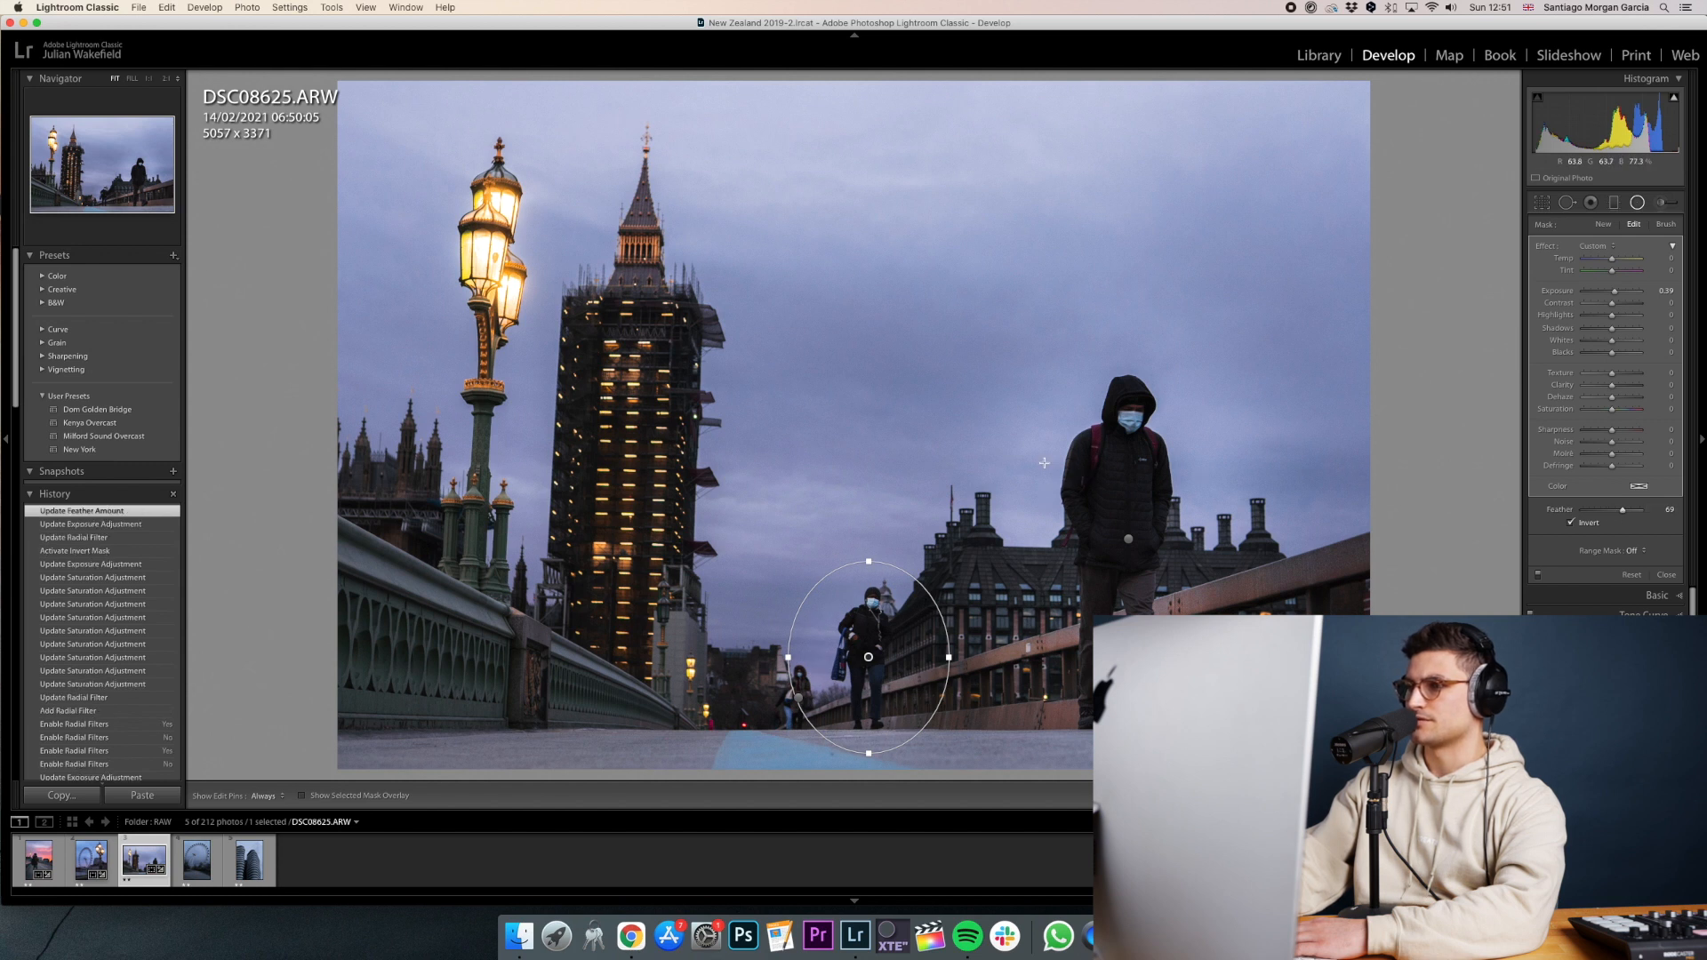
pyautogui.hotkey('shift', 'm')
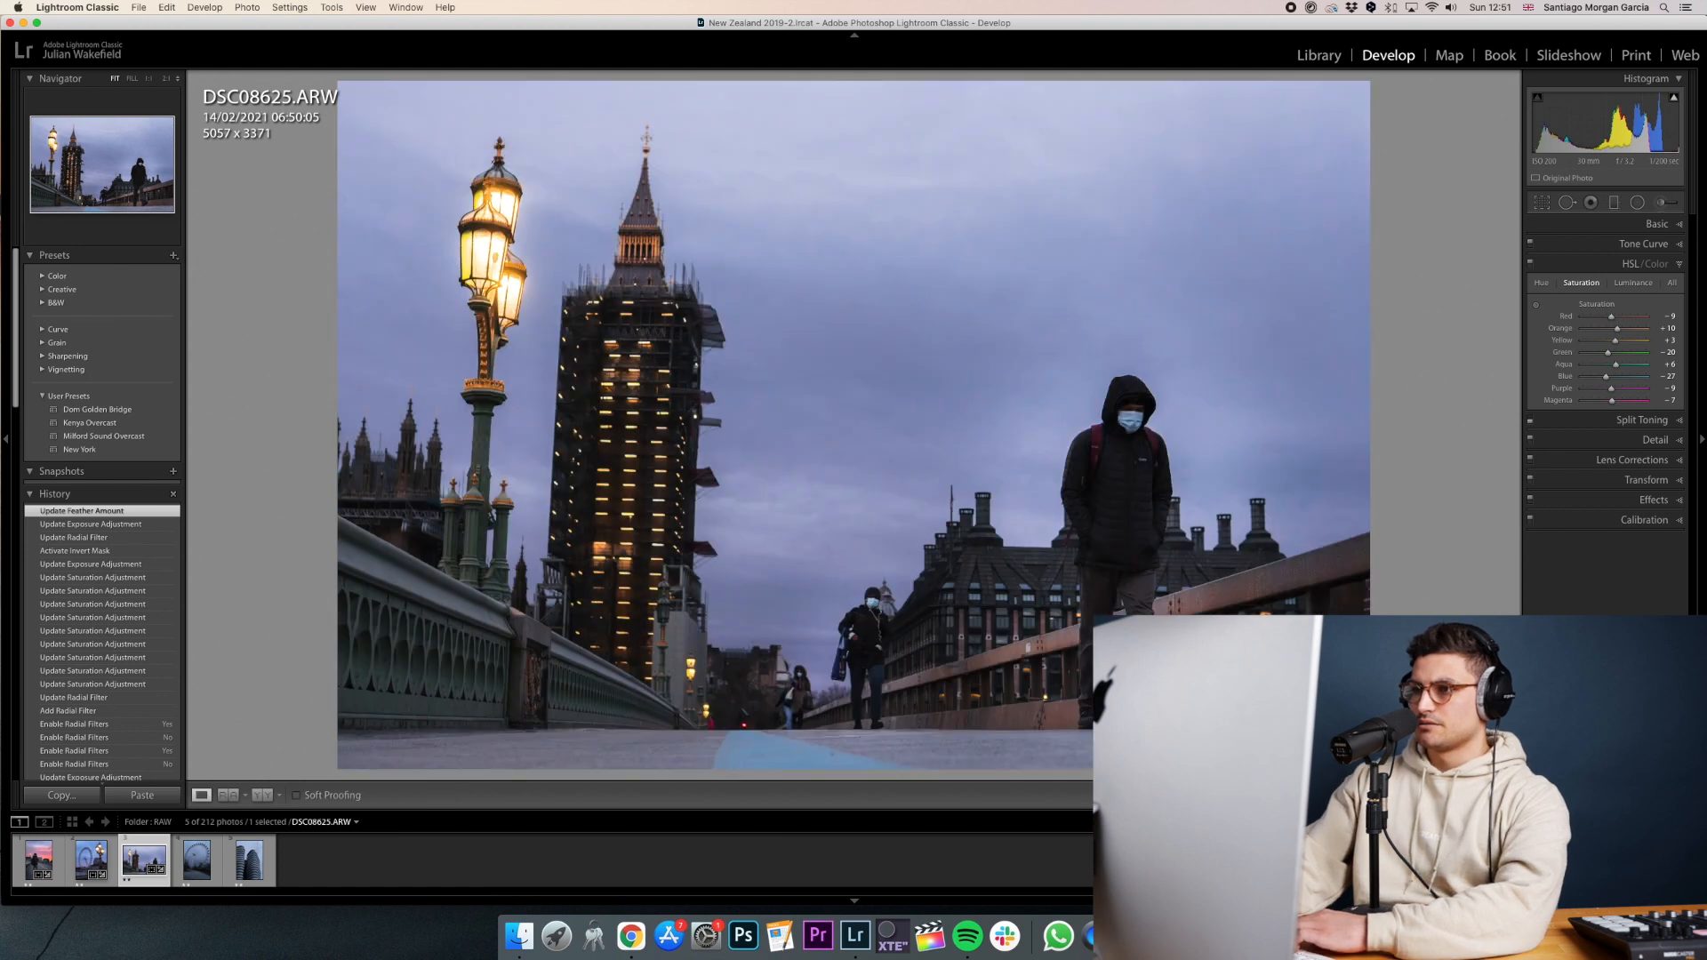
# Reduce the bridge photo's blue saturation and luminance, and set whites to +46 and blacks to -21.
pyautogui.moveTo(1606, 378); pyautogui.dragTo(1603, 425)
pyautogui.click(1632, 283)
pyautogui.click(1655, 224)
pyautogui.keyDown('alt'); pyautogui.click(1622, 413); pyautogui.keyUp('alt')
pyautogui.moveTo(1622, 412); pyautogui.dragTo(1623, 413)
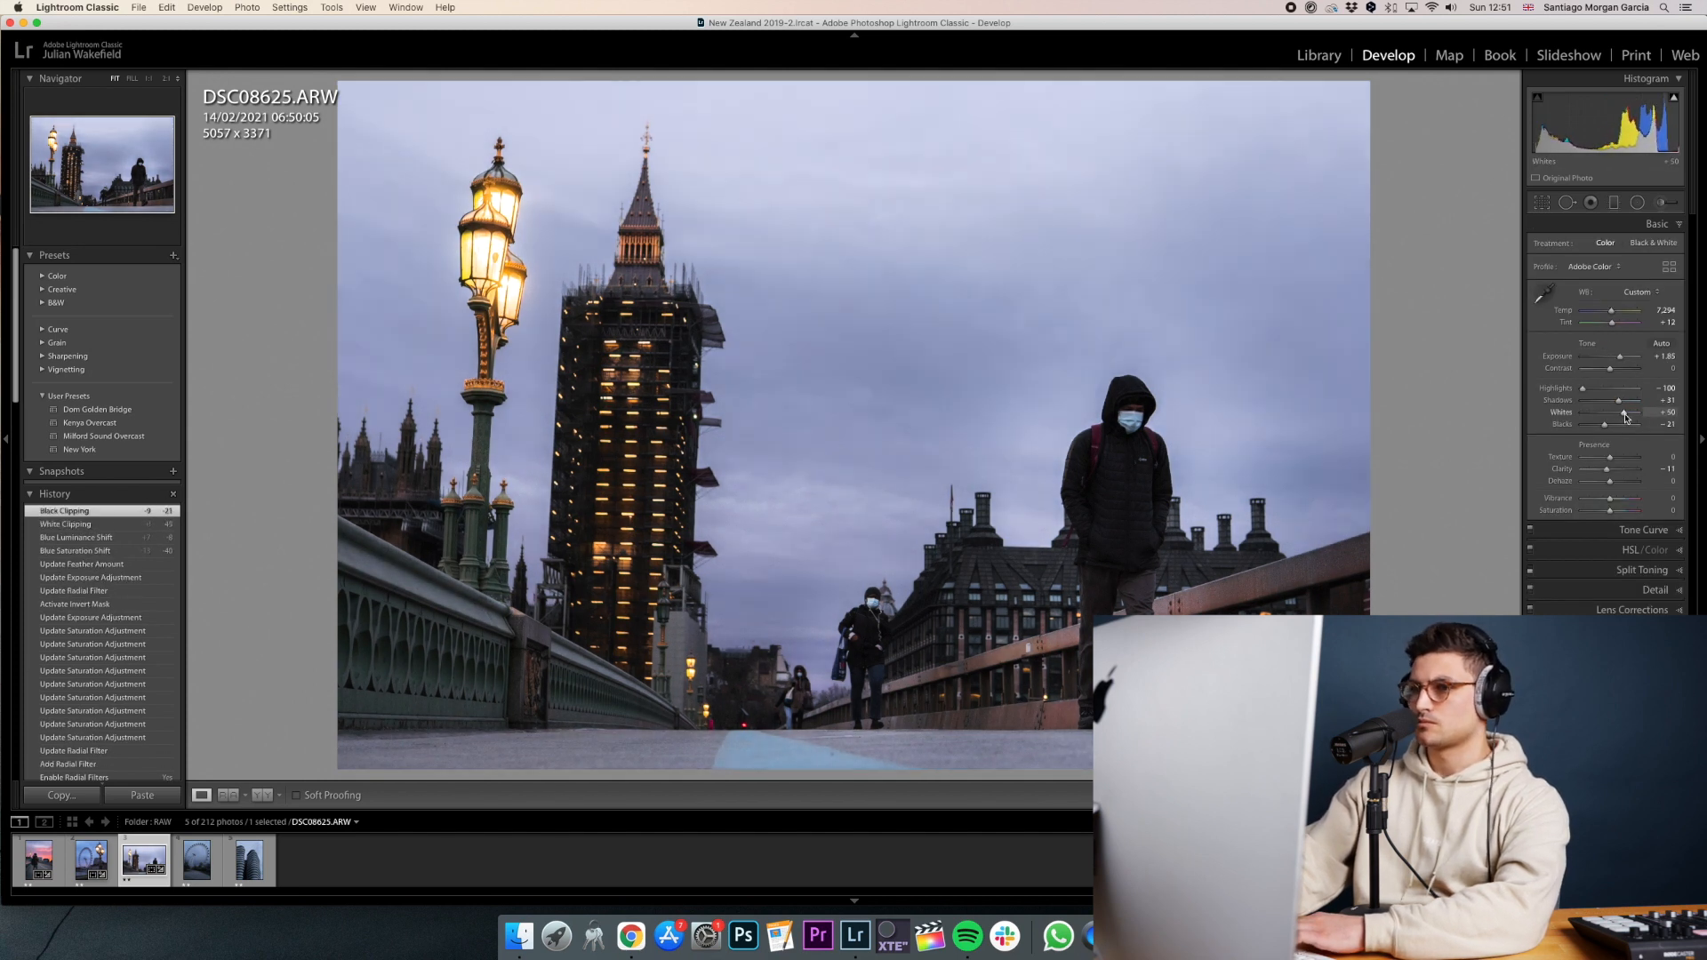
# Set the hooded man's radial filter to exposure 0.66 and feather 58, and check its mask coverage.
pyautogui.click(1634, 205)
pyautogui.click(1128, 539)
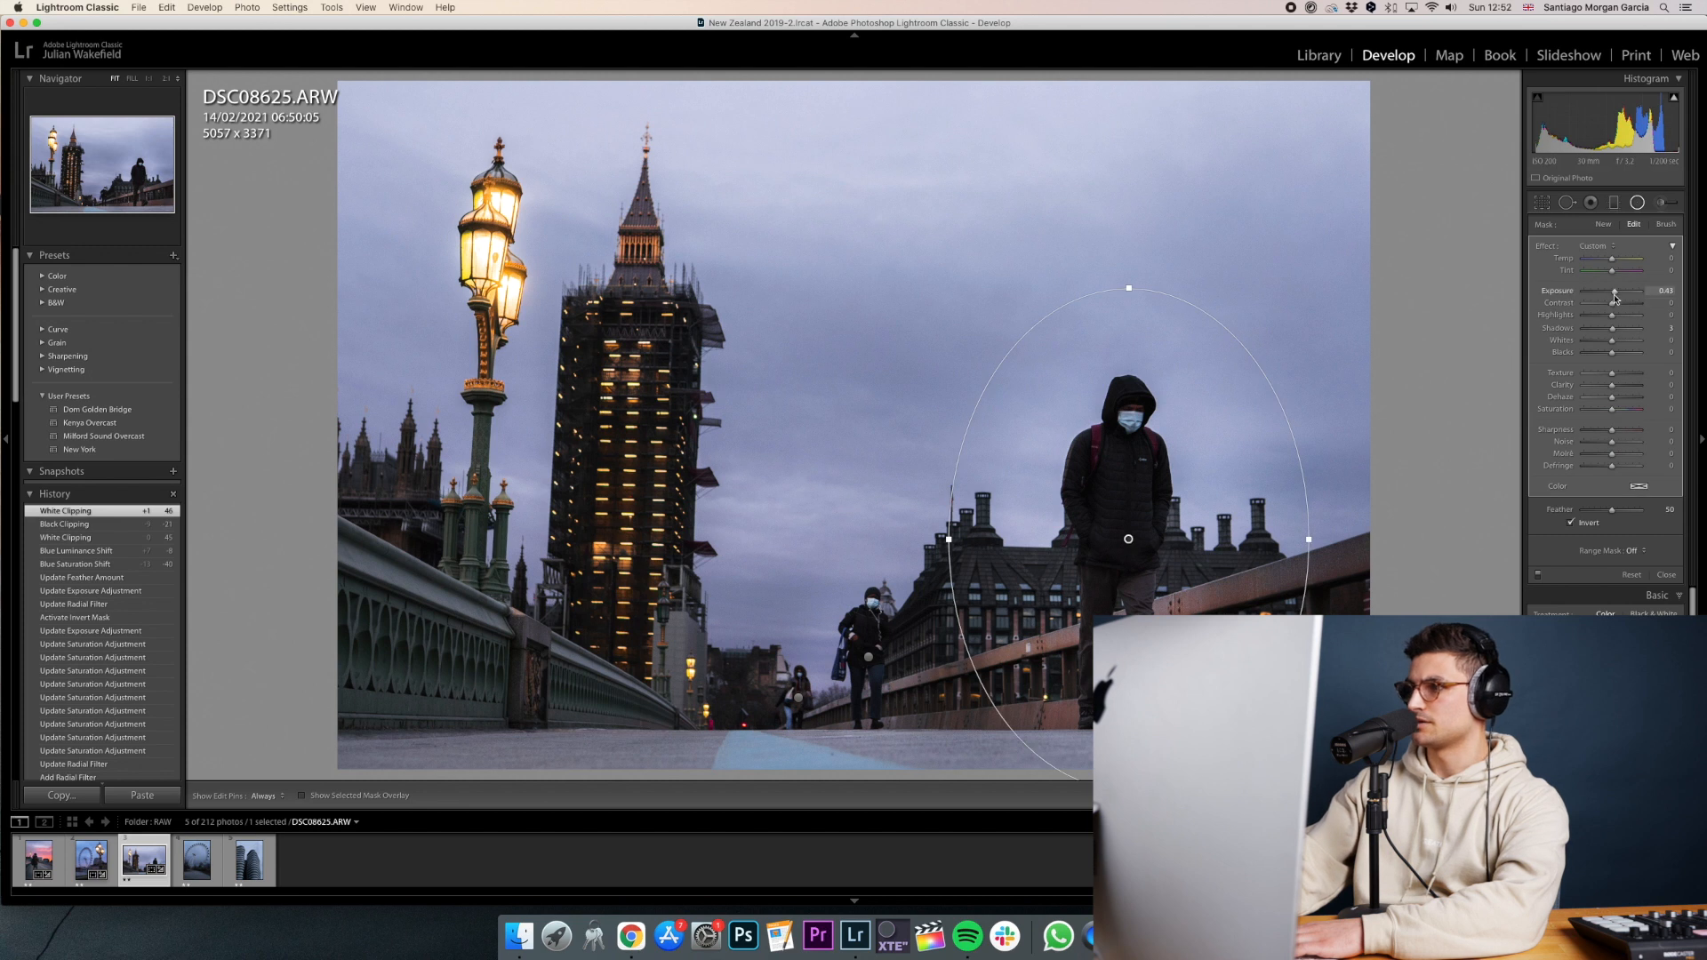
pyautogui.moveTo(1615, 293); pyautogui.dragTo(1617, 293)
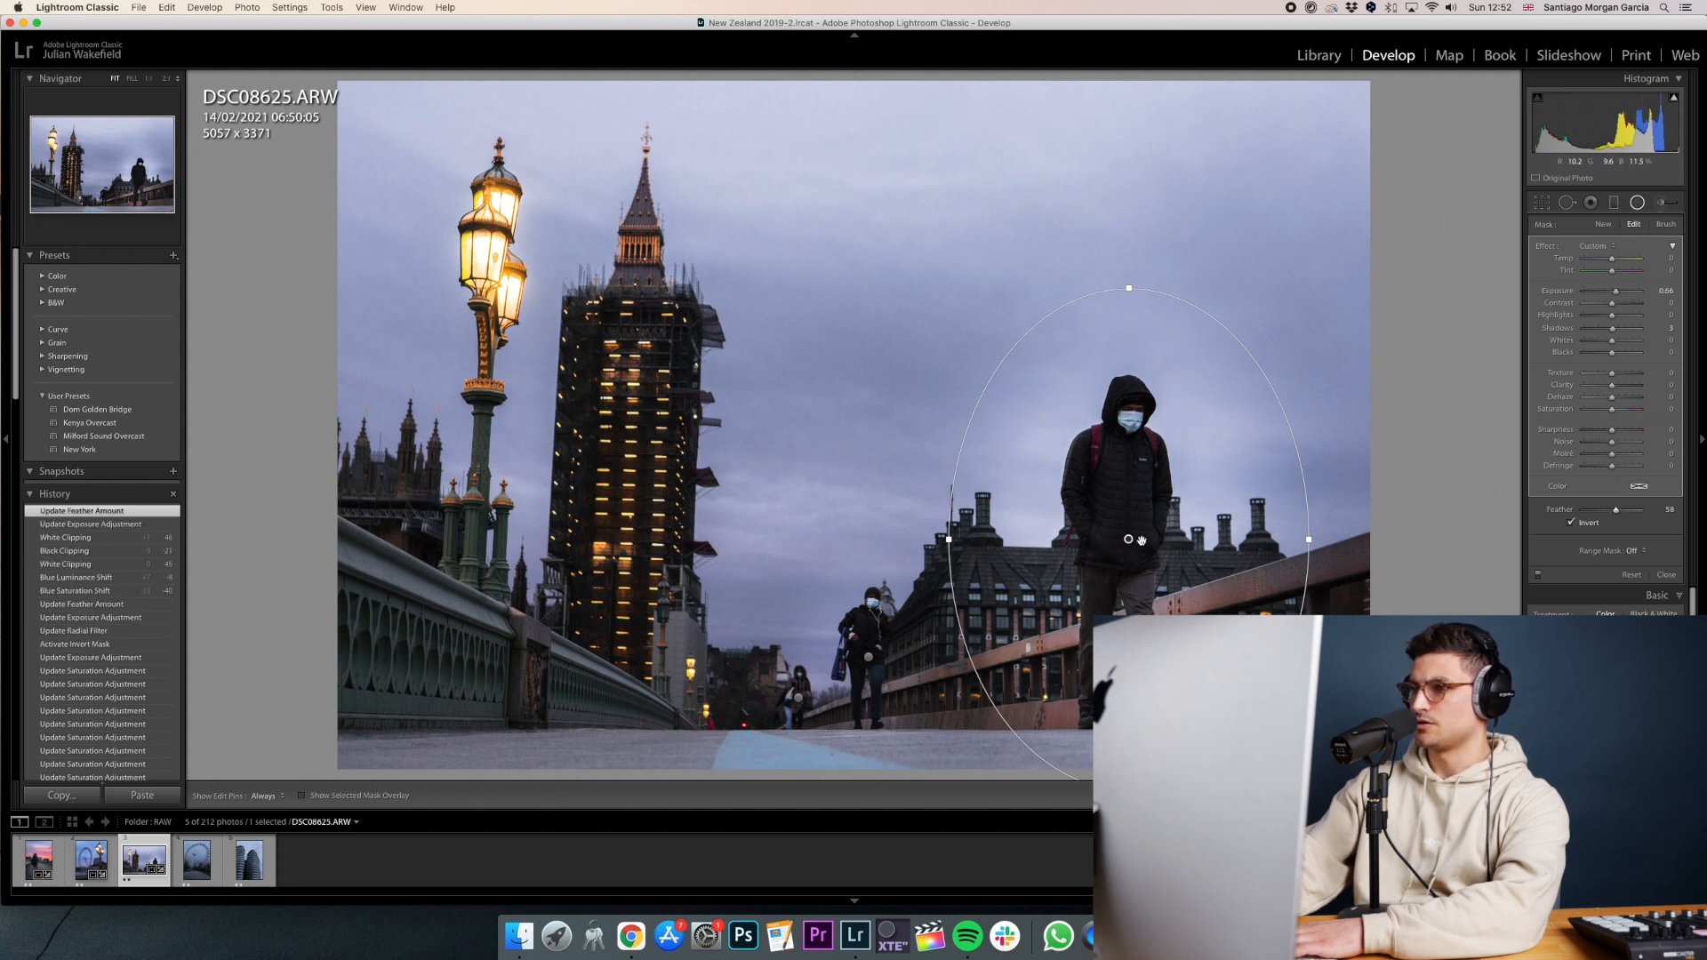
pyautogui.moveTo(1129, 540)
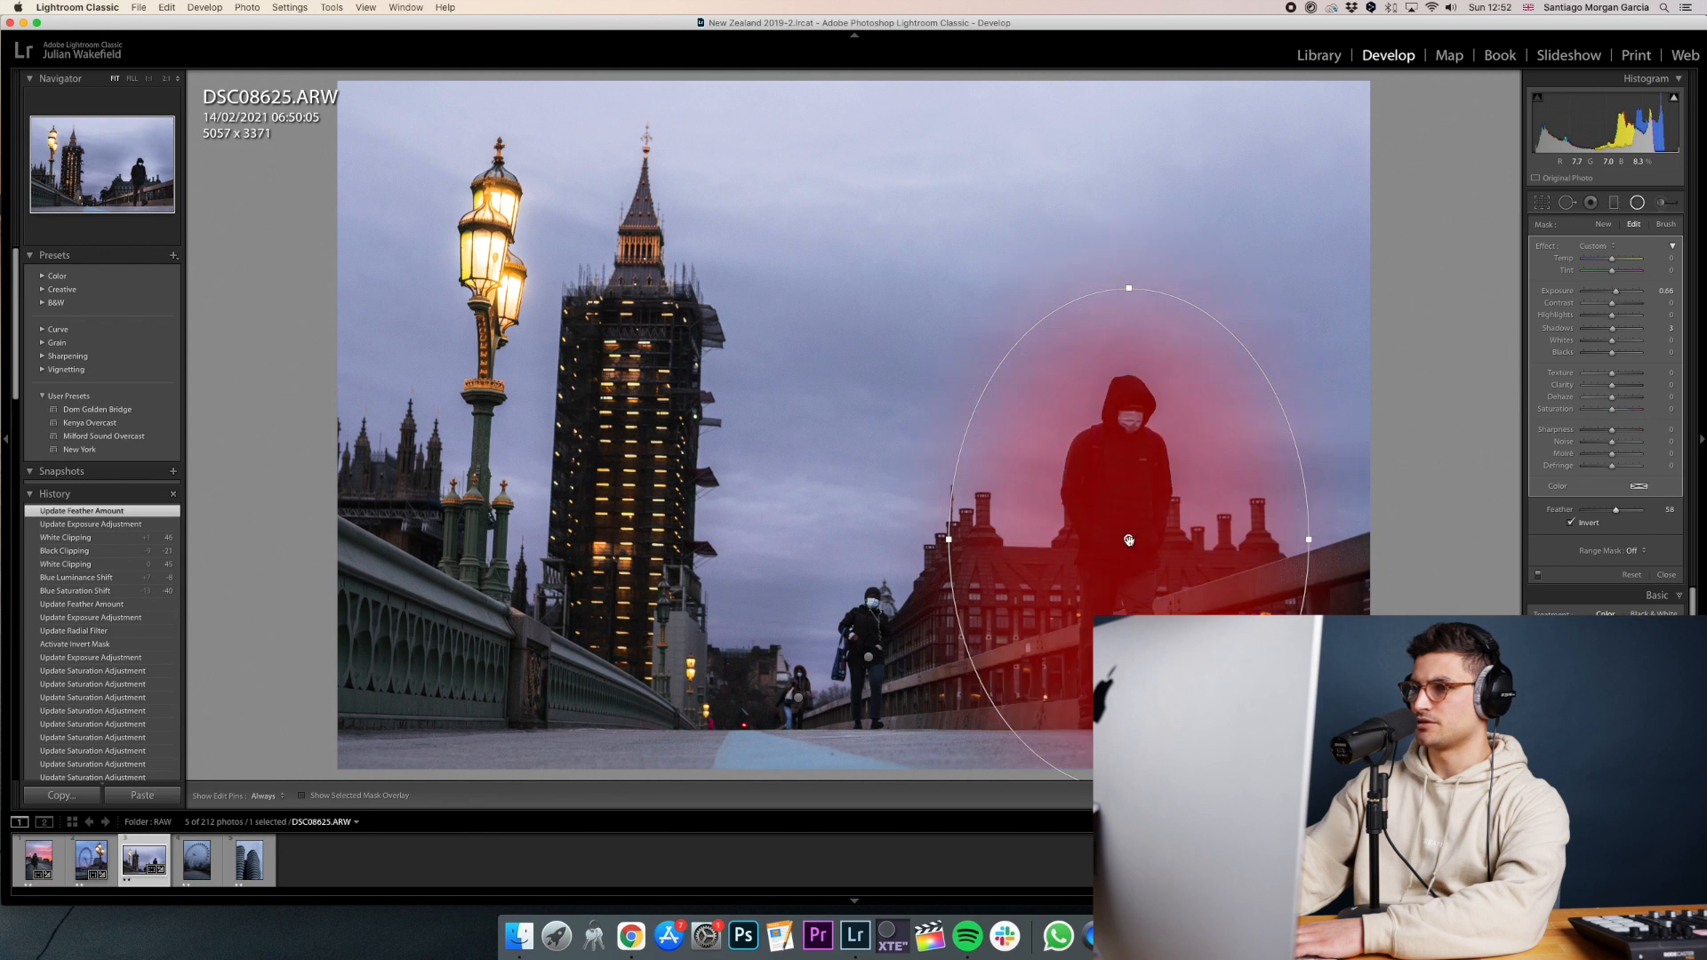
pyautogui.hotkey('shift', 'm')
pyautogui.hotkey('shift', 'm')
# Raise the exposure of the blue-bag pedestrian's radial filter slightly and close the radial filter editing.
pyautogui.click(868, 657)
pyautogui.moveTo(1612, 291); pyautogui.dragTo(1616, 290)
pyautogui.hotkey('shift', 'm')
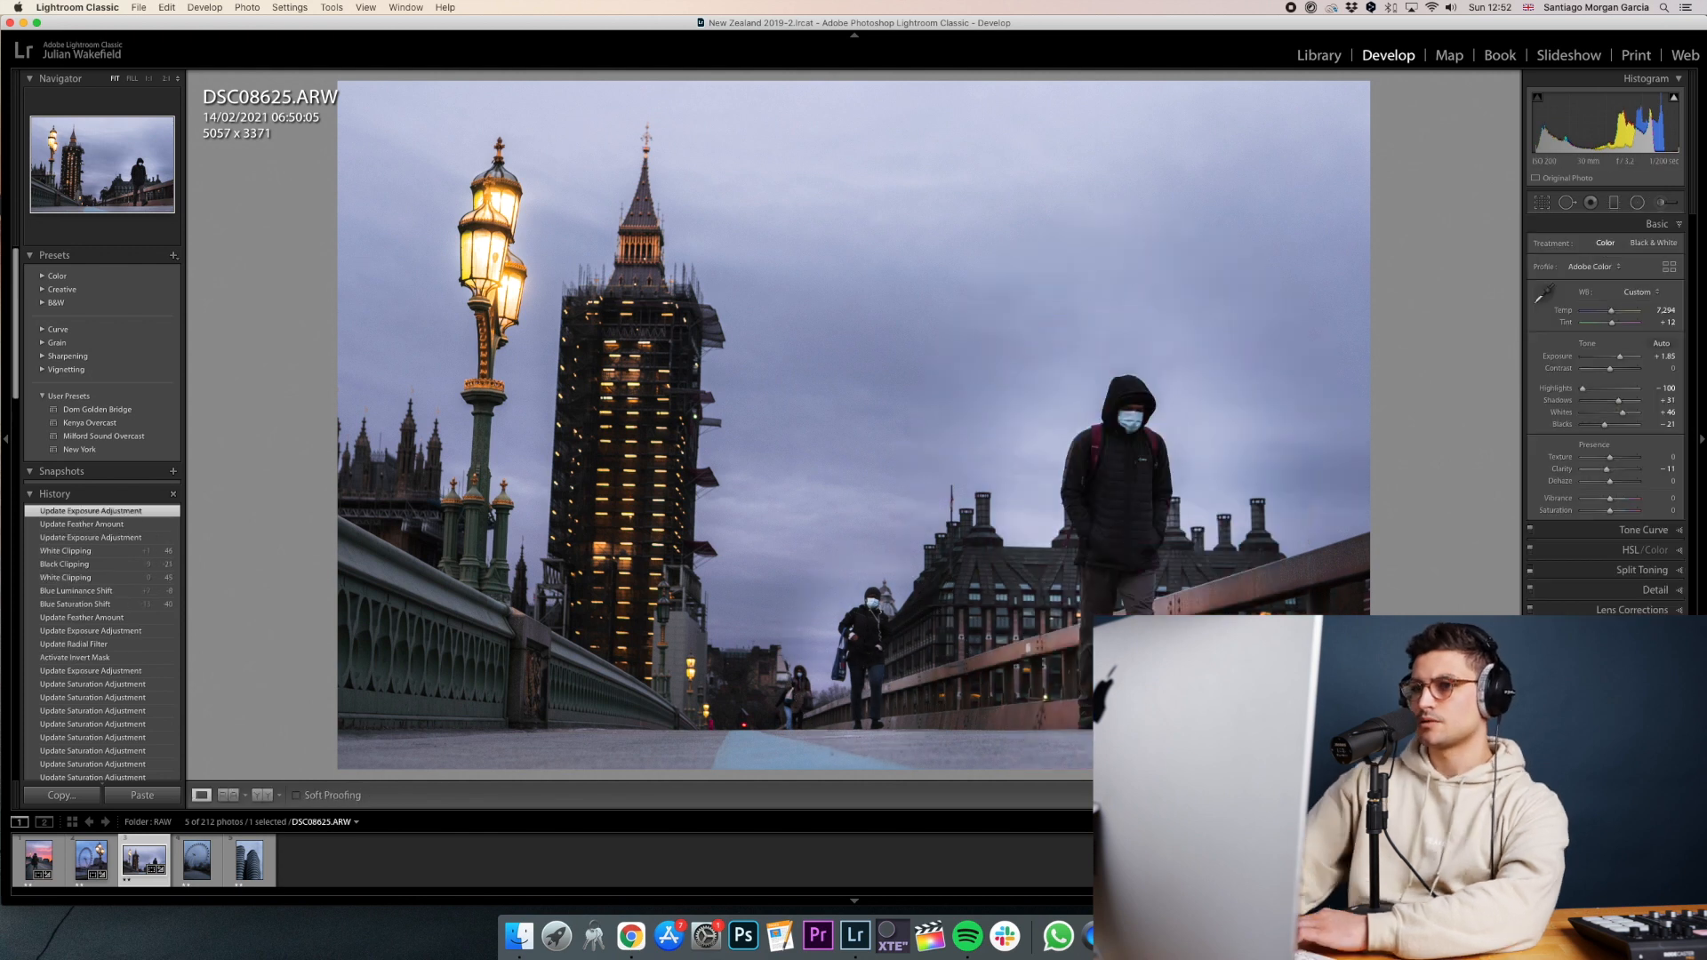
# Compare the bridge photo with its unedited version to judge the brightened figures.
pyautogui.press('\\')
pyautogui.press('\\')
pyautogui.press('\\')
pyautogui.press('\\')
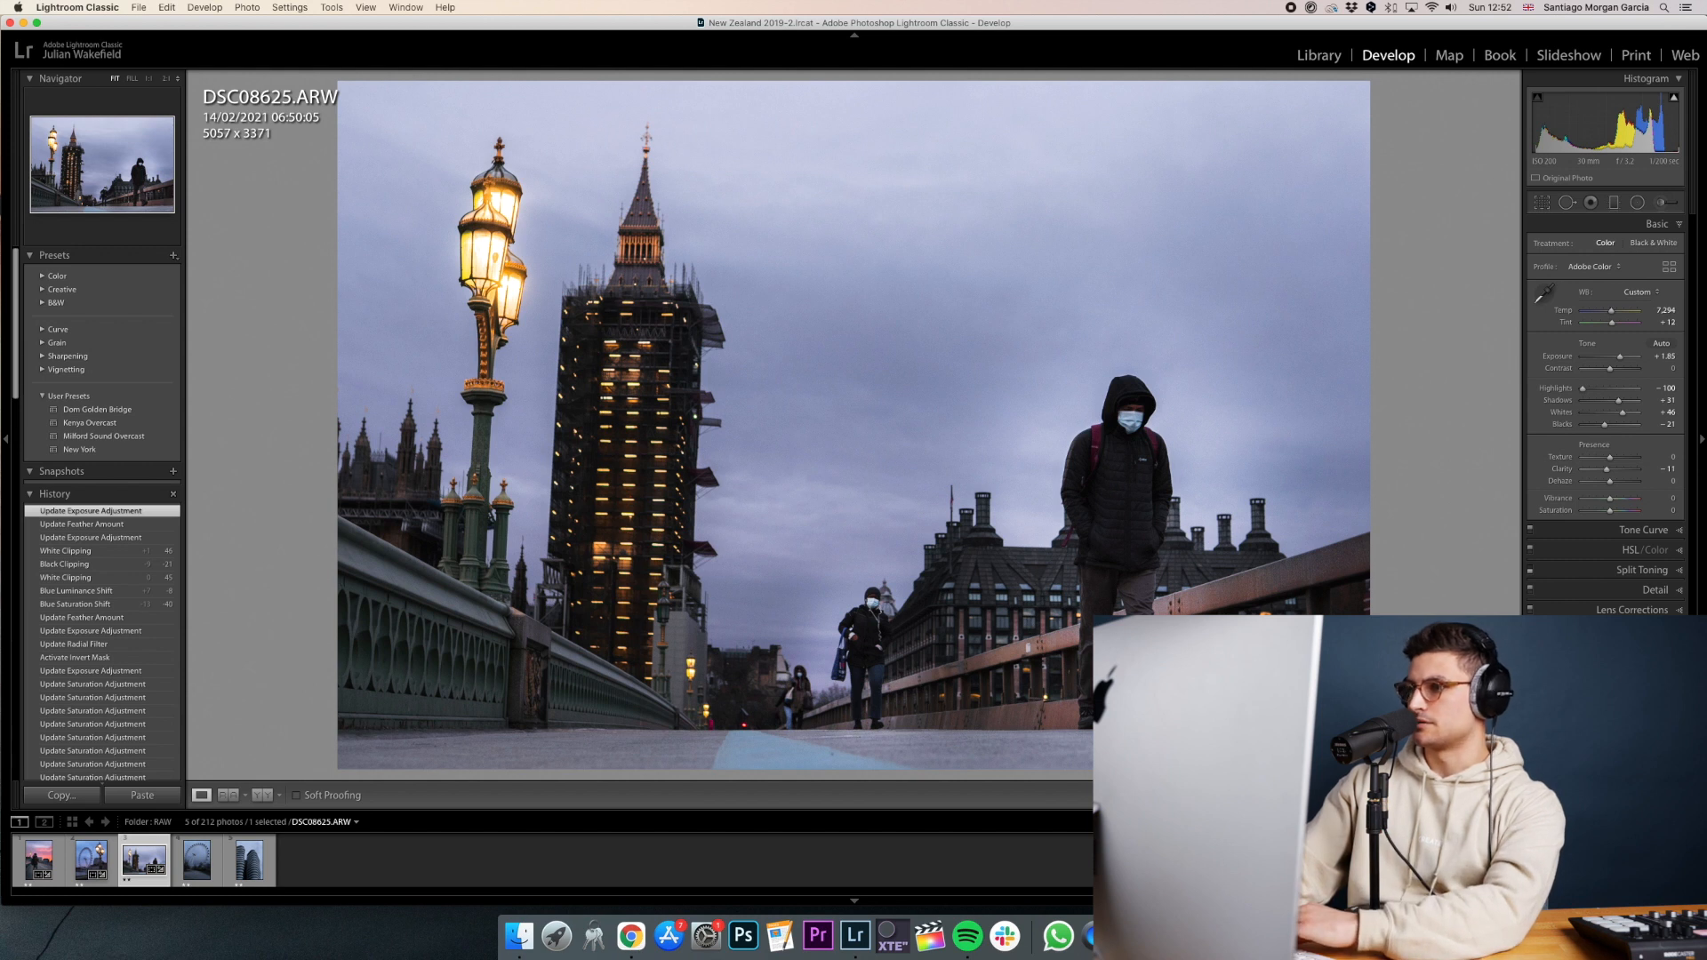
# Turn the bridge photo's split toning off and on to assess its colour effect.
pyautogui.click(1611, 549)
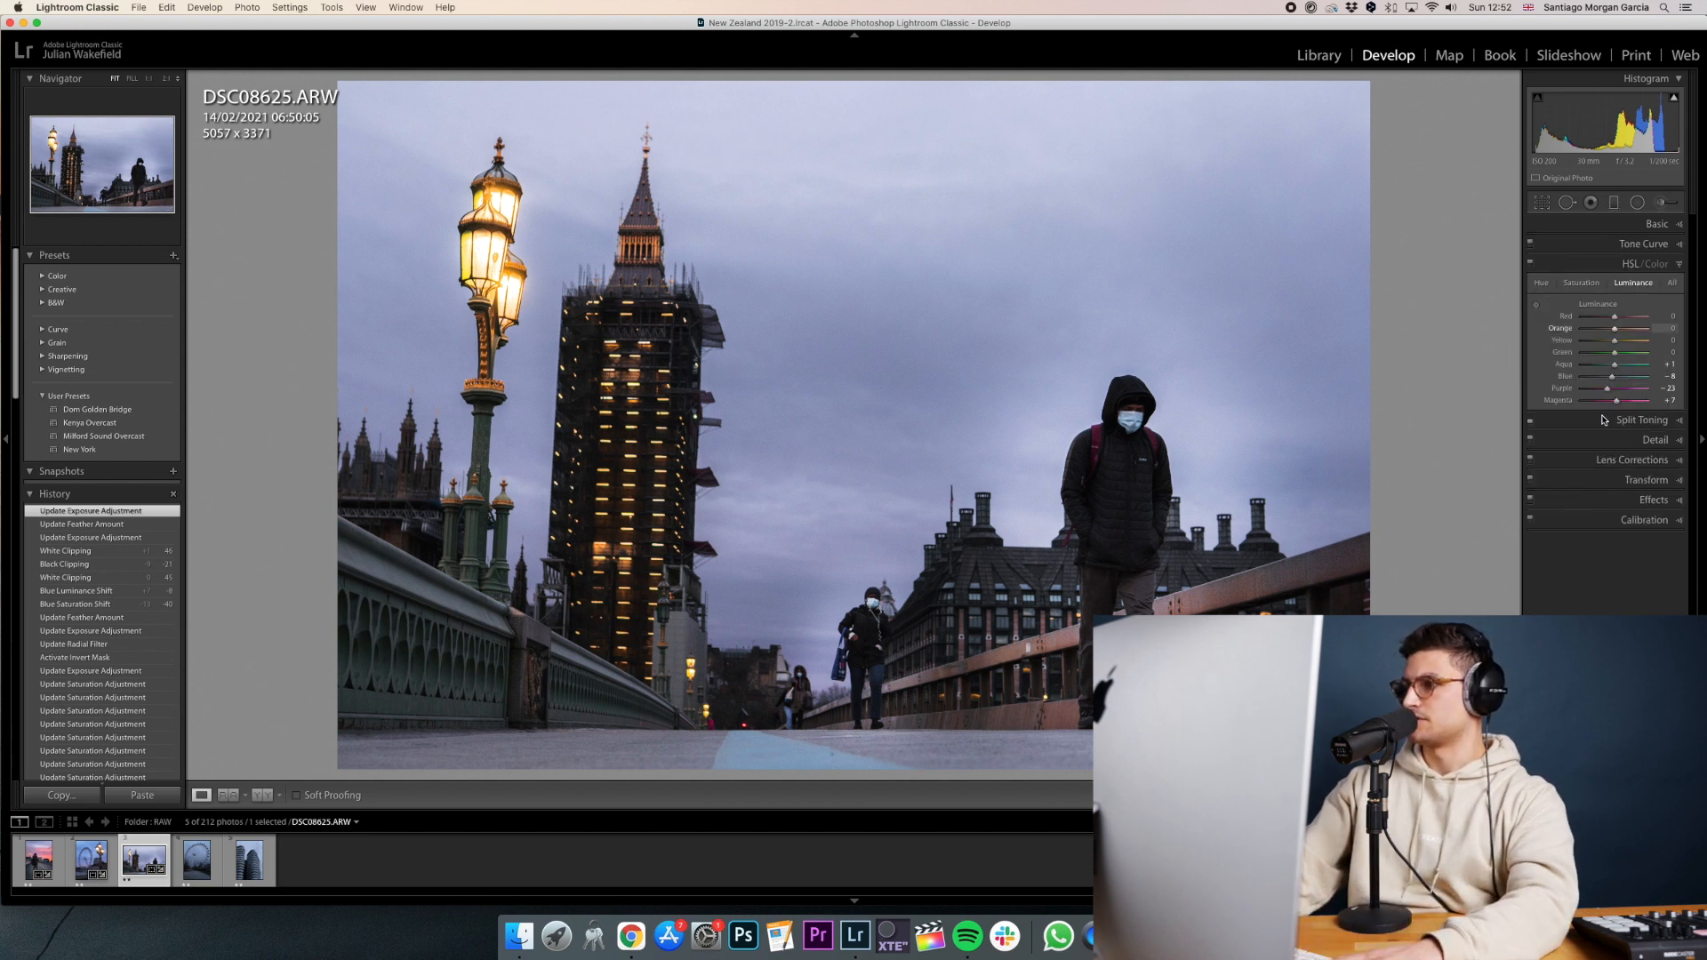
pyautogui.click(1636, 420)
pyautogui.click(1529, 286)
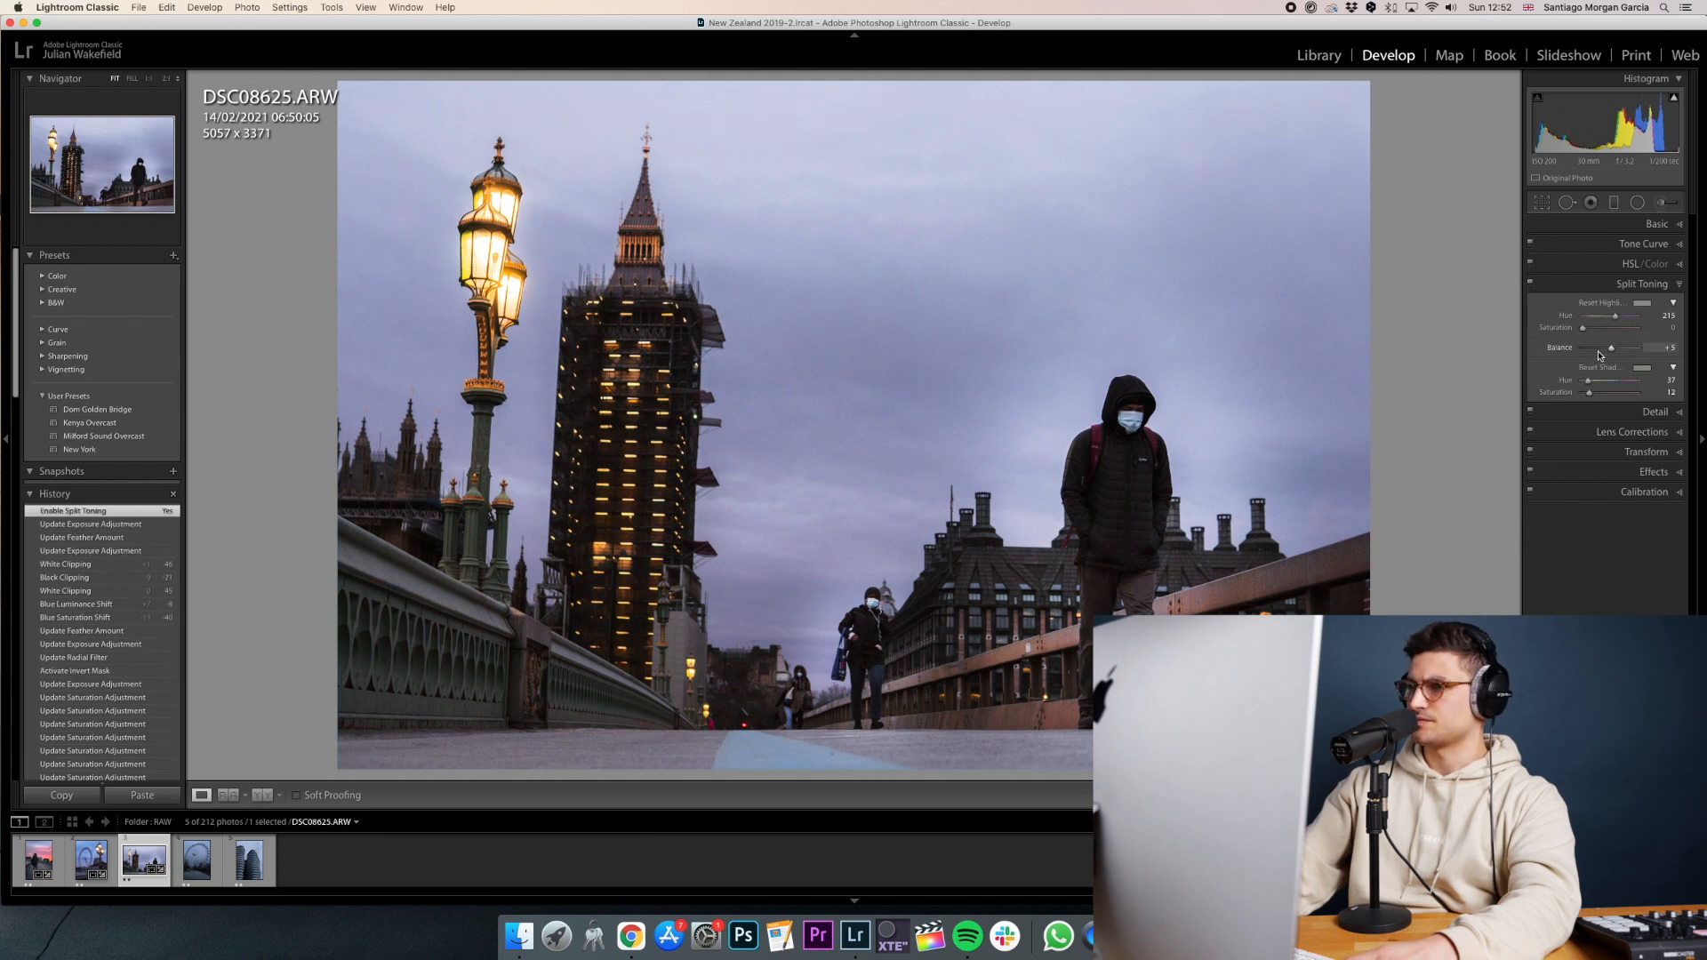
pyautogui.click(1530, 286)
pyautogui.click(1530, 286)
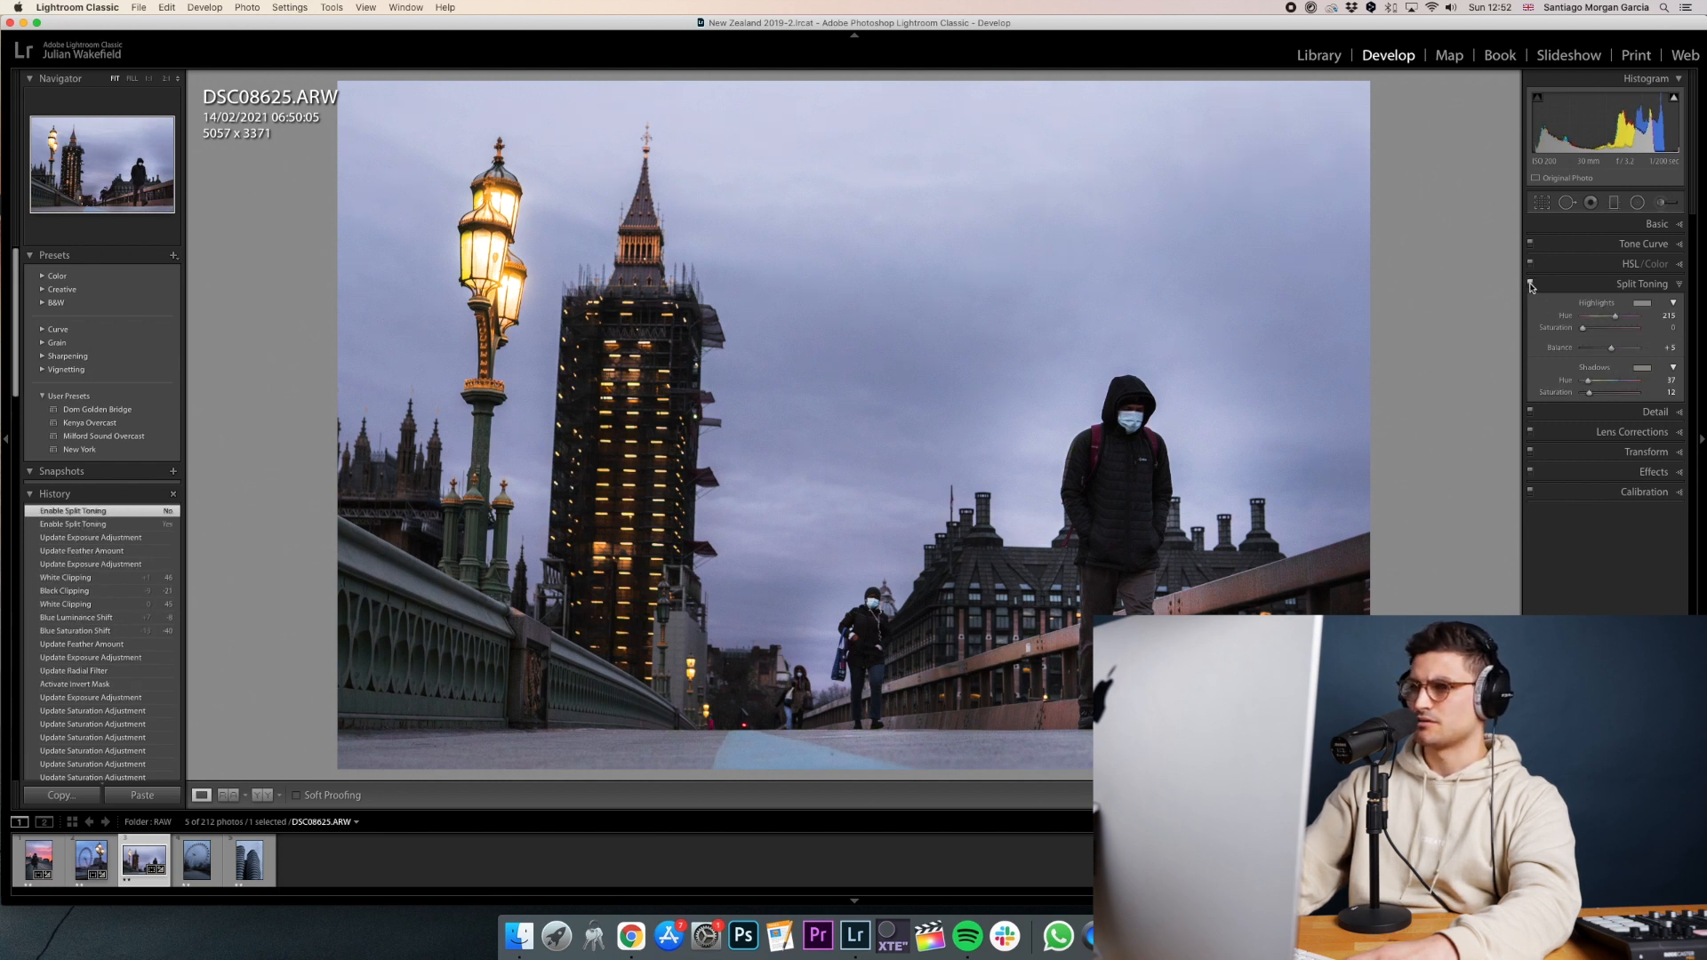
# Set tint to +7, and split toning to highlight saturation 4, shadow saturation 7 and balance -34.
pyautogui.moveTo(1613, 349); pyautogui.dragTo(1605, 350)
pyautogui.moveTo(1589, 392); pyautogui.dragTo(1579, 392)
pyautogui.click(1629, 224)
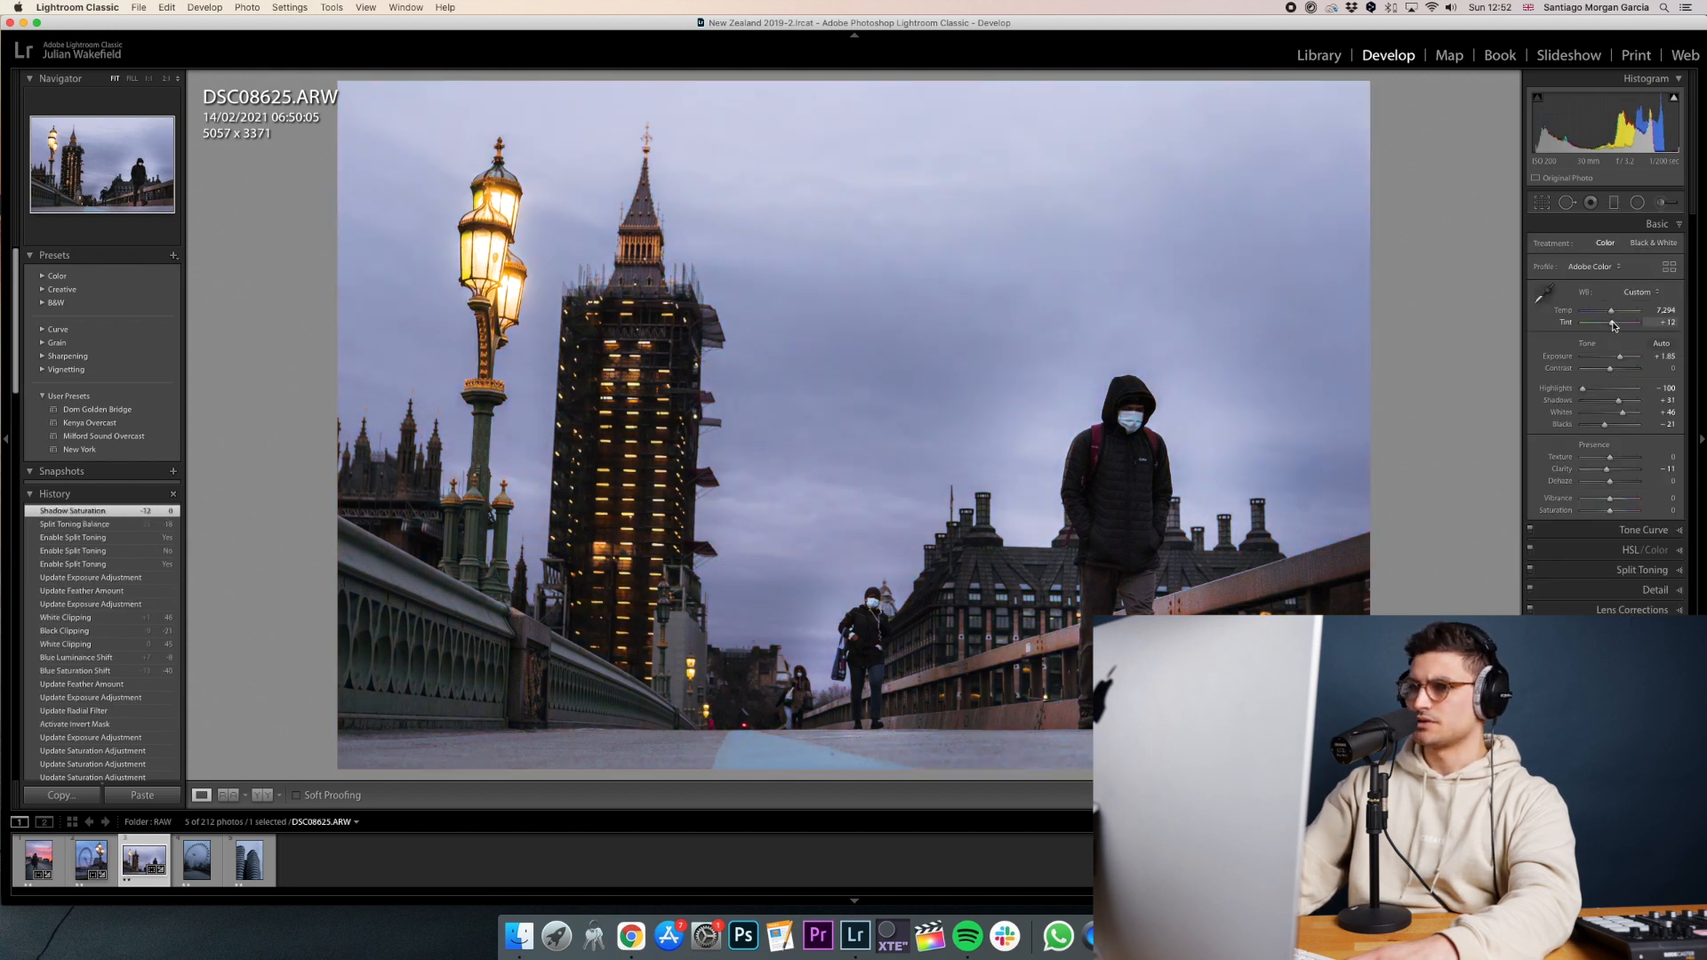
pyautogui.moveTo(1616, 327)
pyautogui.mouseDown()
pyautogui.moveTo(1604, 348)
pyautogui.moveTo(1585, 328)
pyautogui.mouseUp()
pyautogui.click(1569, 570)
pyautogui.moveTo(1582, 392); pyautogui.dragTo(1600, 348)
# Toggle split toning repeatedly to compare the adjusted toning with the untoned photo, leaving it enabled.
pyautogui.click(1529, 284)
pyautogui.click(1529, 284)
pyautogui.click(1529, 283)
pyautogui.click(1529, 283)
pyautogui.click(1529, 284)
pyautogui.click(1529, 284)
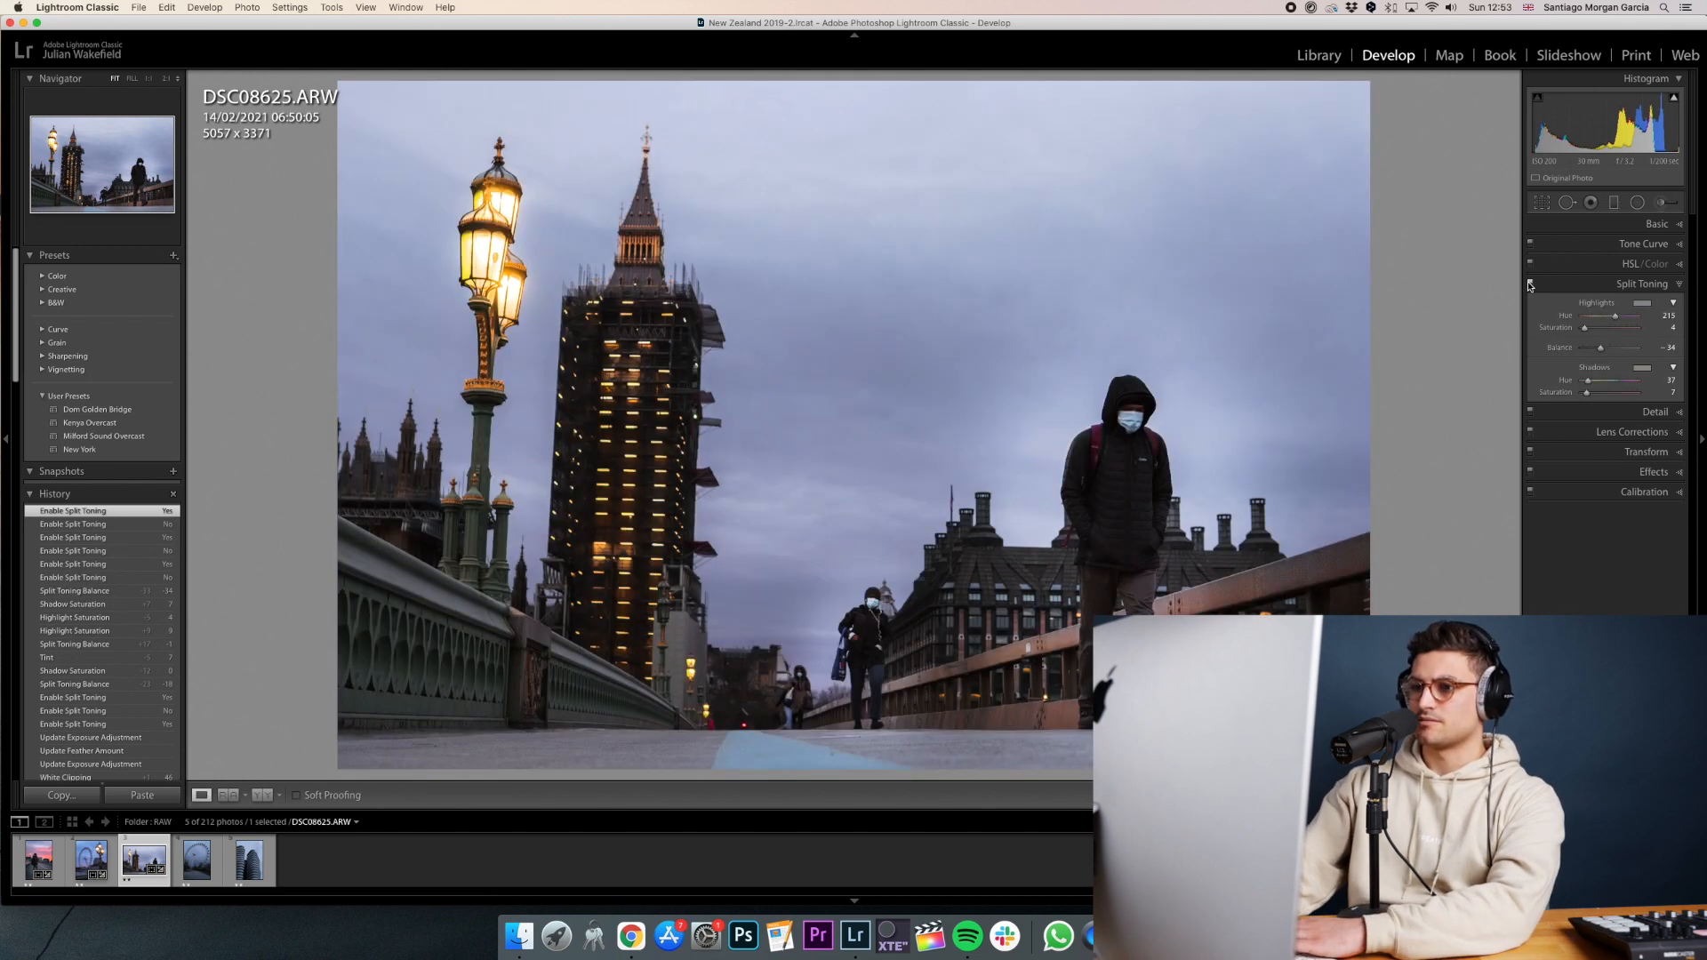
pyautogui.click(1529, 284)
pyautogui.click(1530, 284)
pyautogui.click(1530, 284)
pyautogui.click(1529, 283)
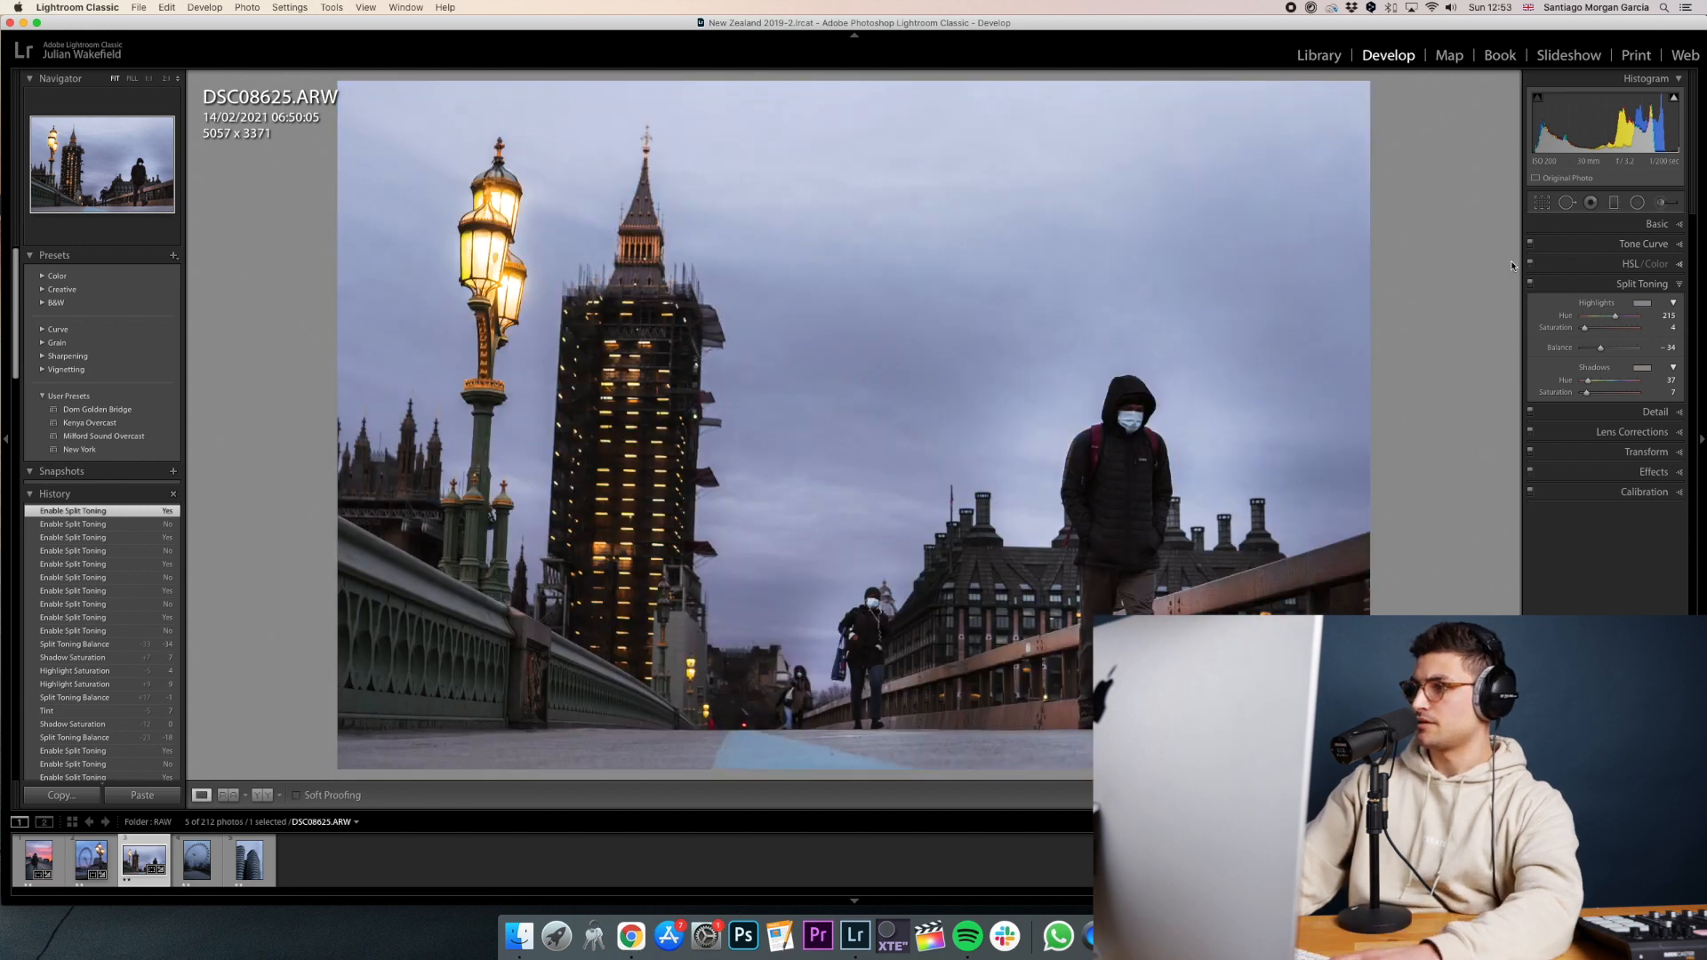
# Toggle the HSL colour adjustments to compare the photo with and without them, leaving them enabled.
pyautogui.click(1530, 265)
pyautogui.click(1529, 265)
pyautogui.click(1529, 265)
pyautogui.click(1530, 265)
pyautogui.click(1530, 265)
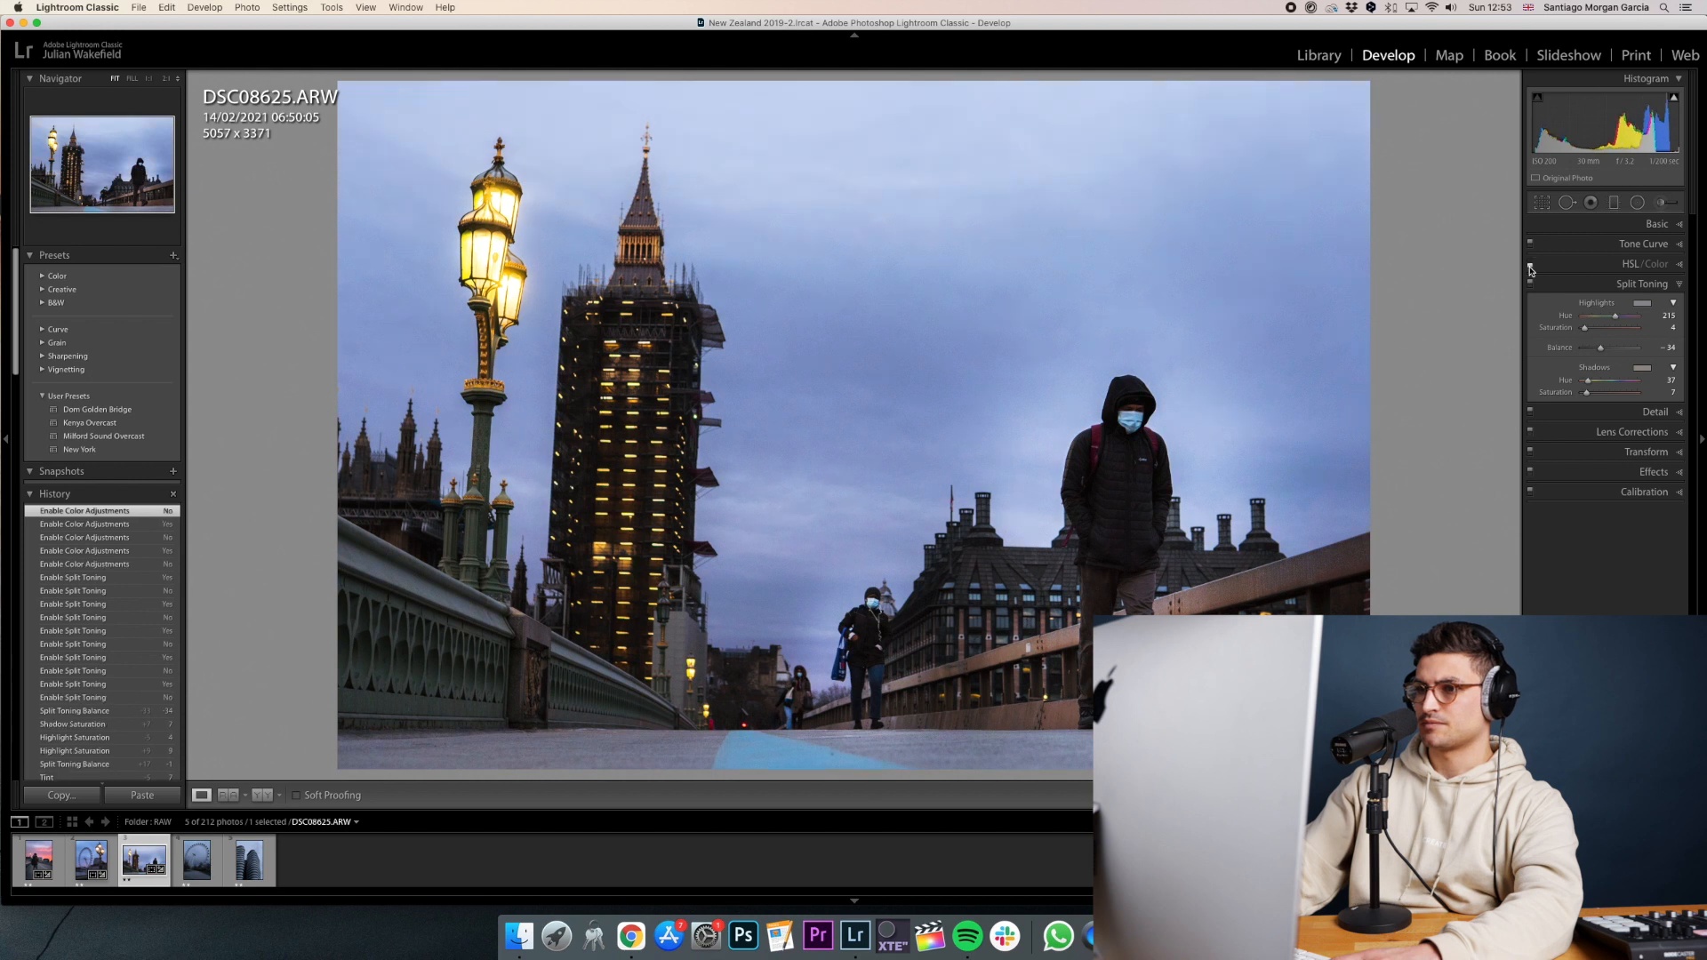
pyautogui.click(1530, 265)
# Fine-tune the purple, magenta and blue hues and the blue luminance, with blue saturation at -53 and whites at +51.
pyautogui.click(1600, 264)
pyautogui.moveTo(1601, 391); pyautogui.dragTo(1611, 400)
pyautogui.moveTo(1616, 376); pyautogui.dragTo(1616, 376)
pyautogui.click(1581, 282)
pyautogui.moveTo(1601, 376); pyautogui.dragTo(1623, 413)
pyautogui.click(1633, 284)
pyautogui.click(1657, 224)
# Compare the bridge photo before and after the colour refinements.
pyautogui.press('\\')
pyautogui.press('\\')
pyautogui.press('\\')
pyautogui.press('\\')
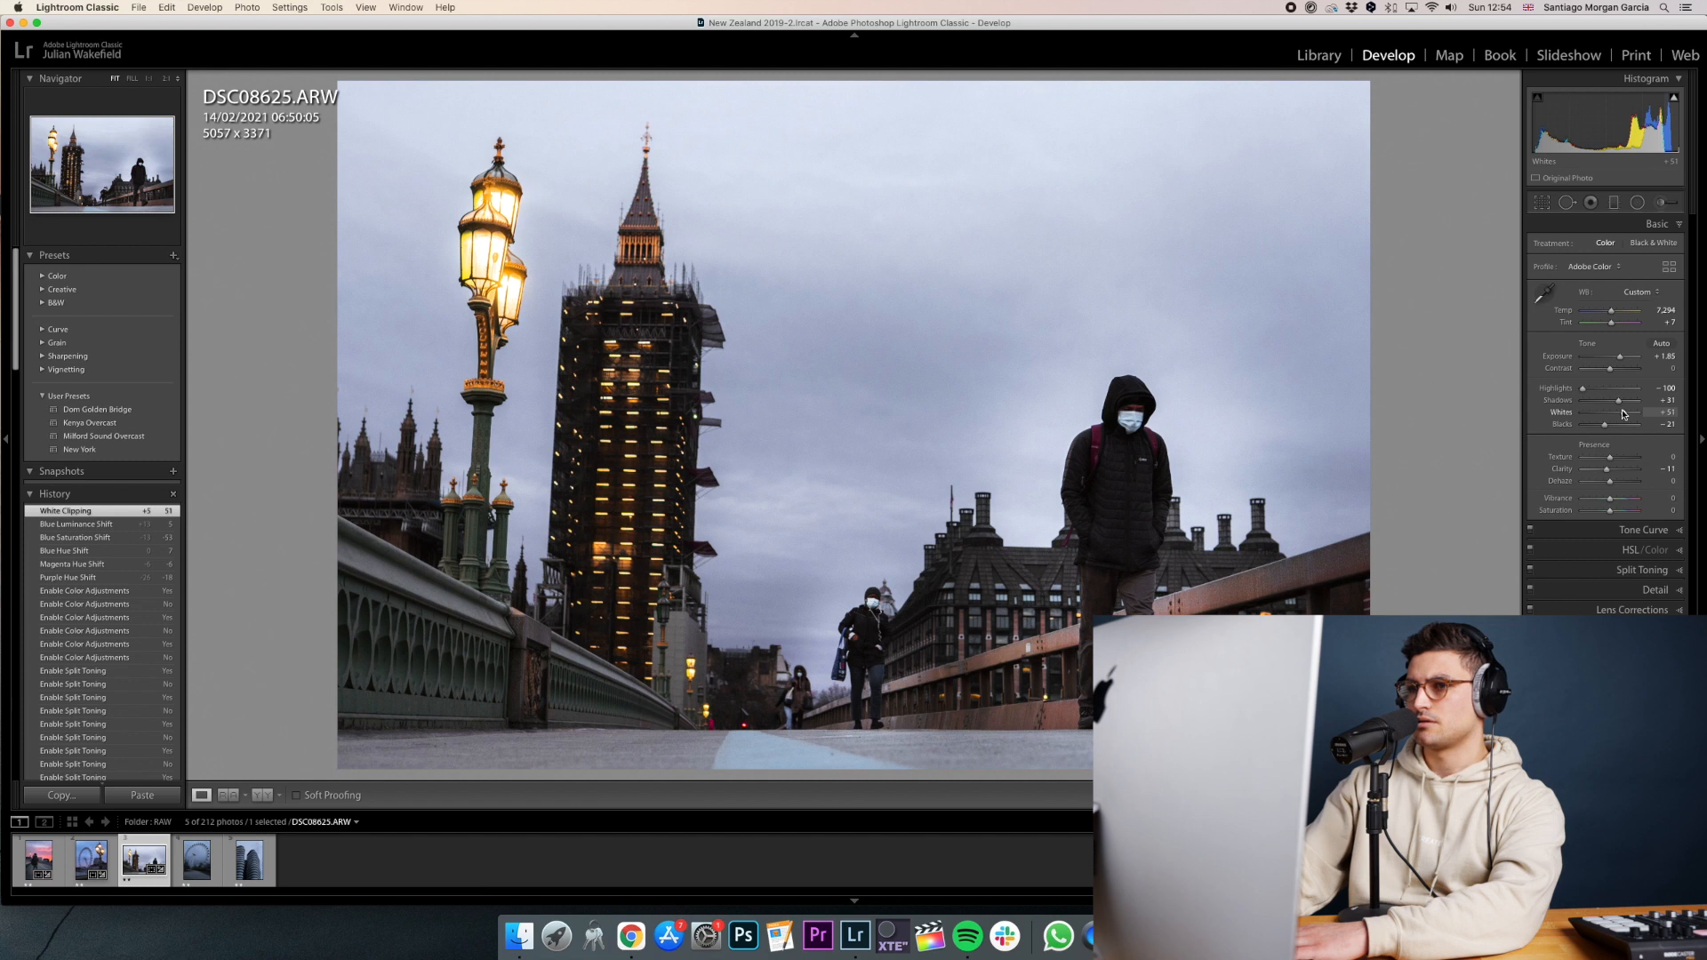
pyautogui.press('\\')
pyautogui.press('\\')
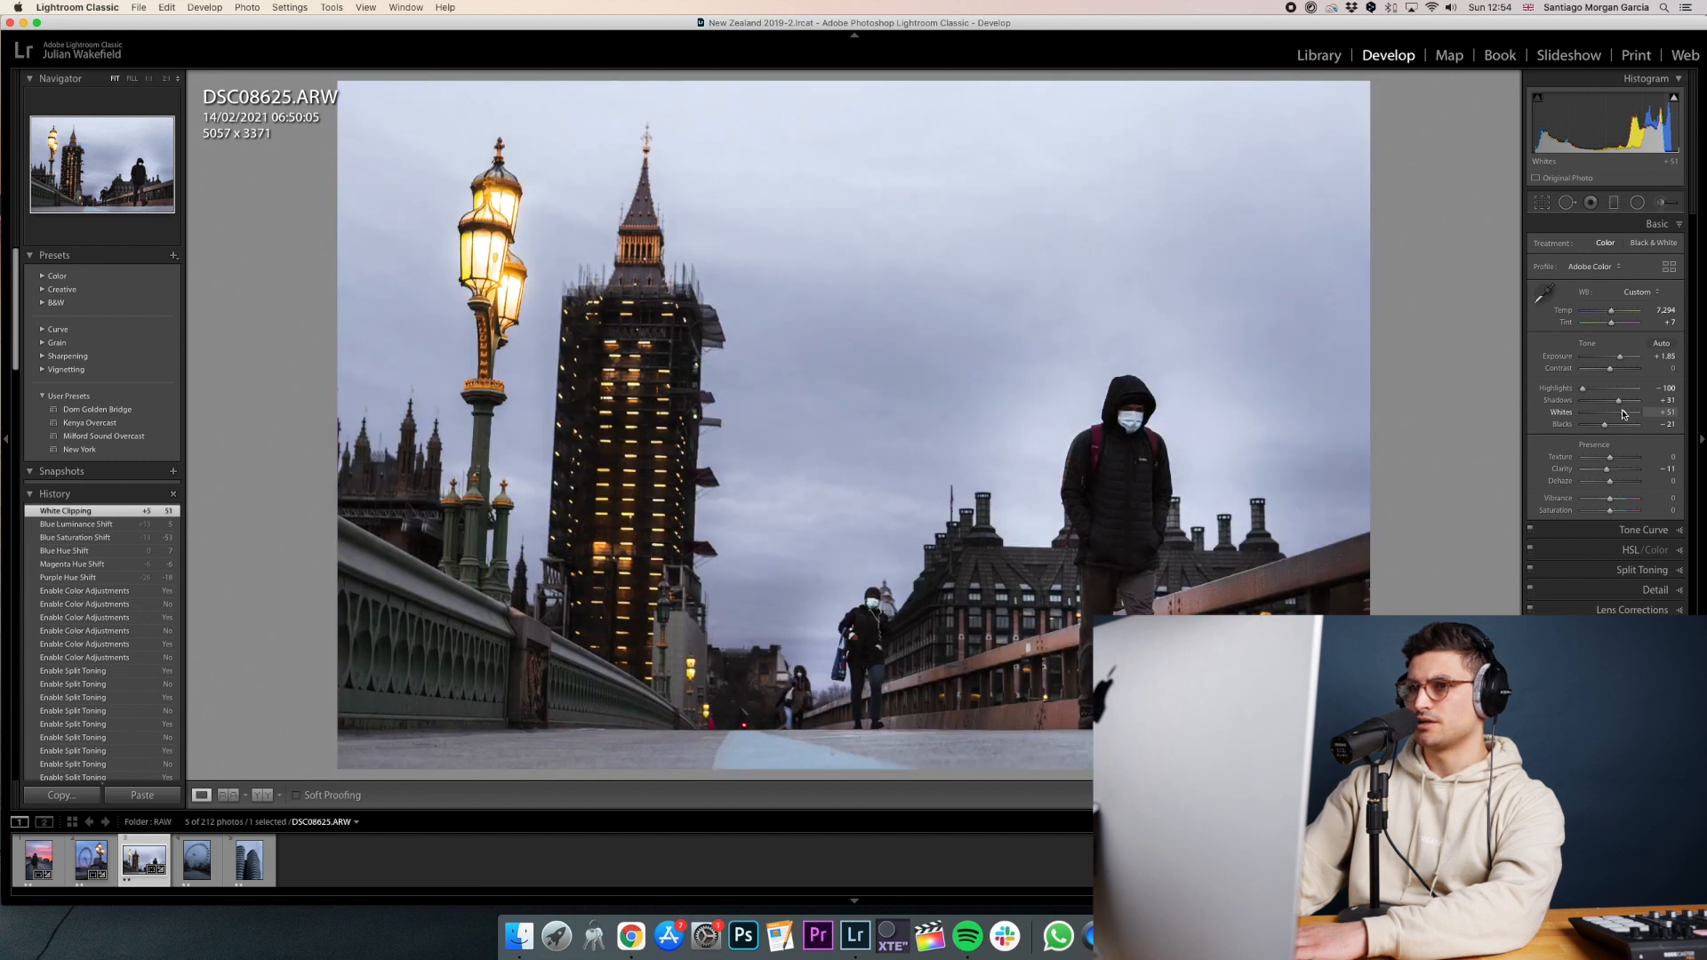
# Flip between the bridge photo and the London Eye lamp photo to compare their look and blue saturation settings.
pyautogui.press('Left')
pyautogui.press('Right')
pyautogui.press('Left')
pyautogui.press('Right')
pyautogui.press('Left')
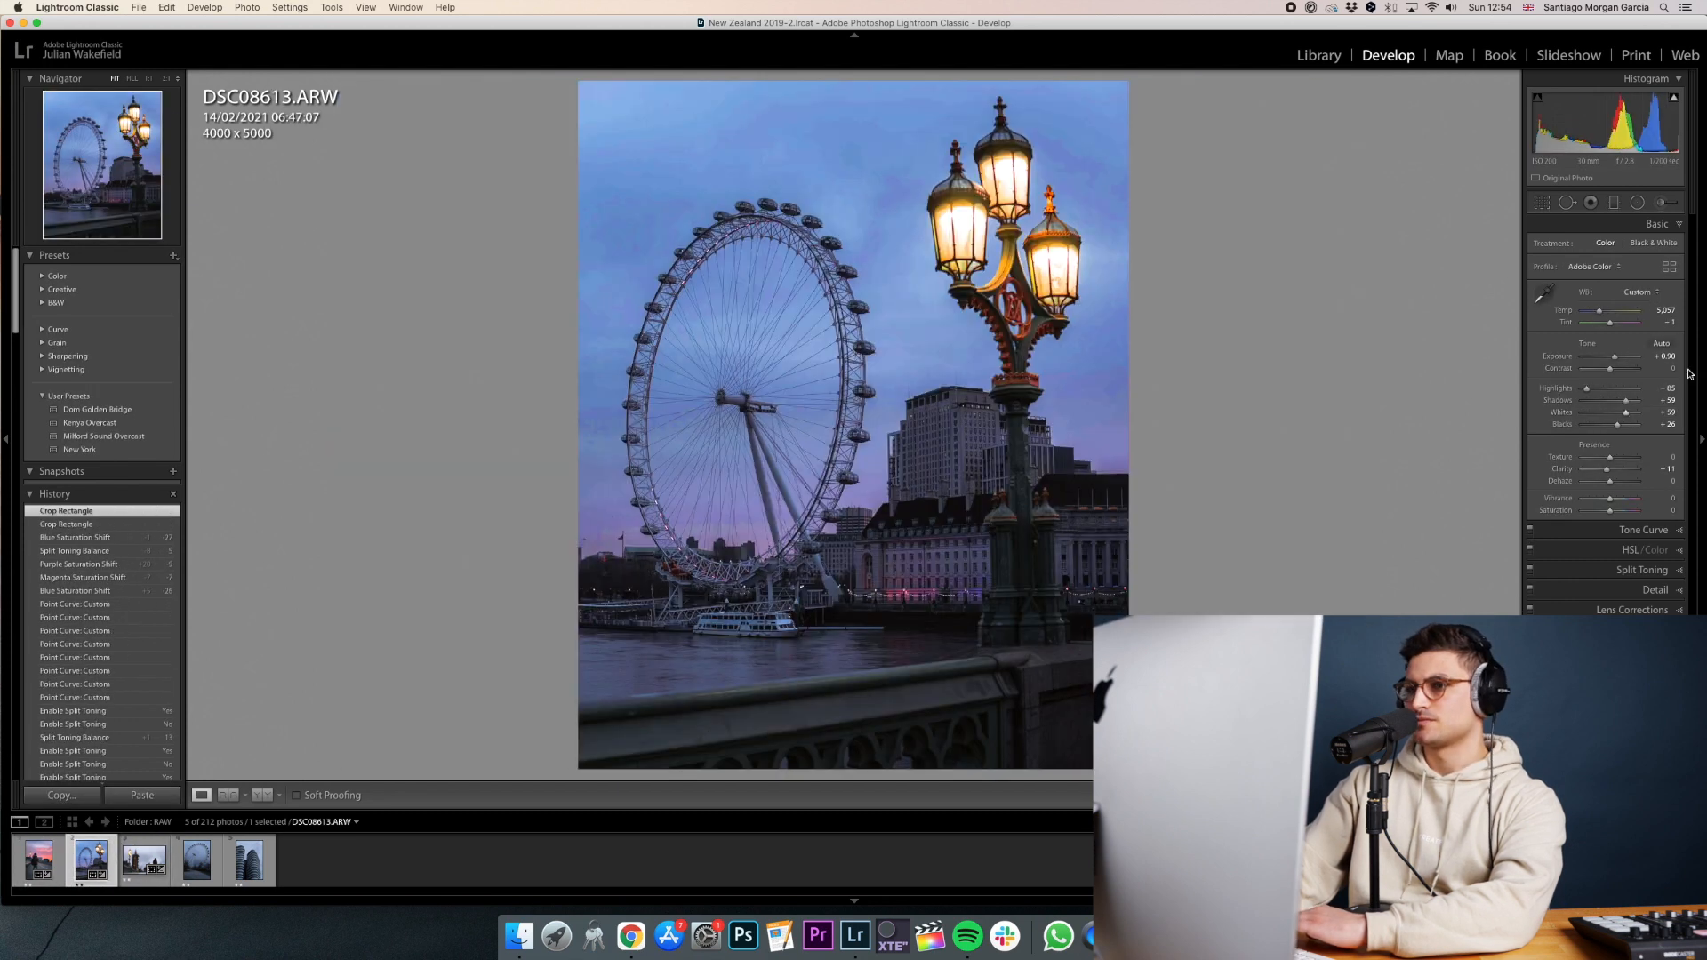
pyautogui.click(1595, 558)
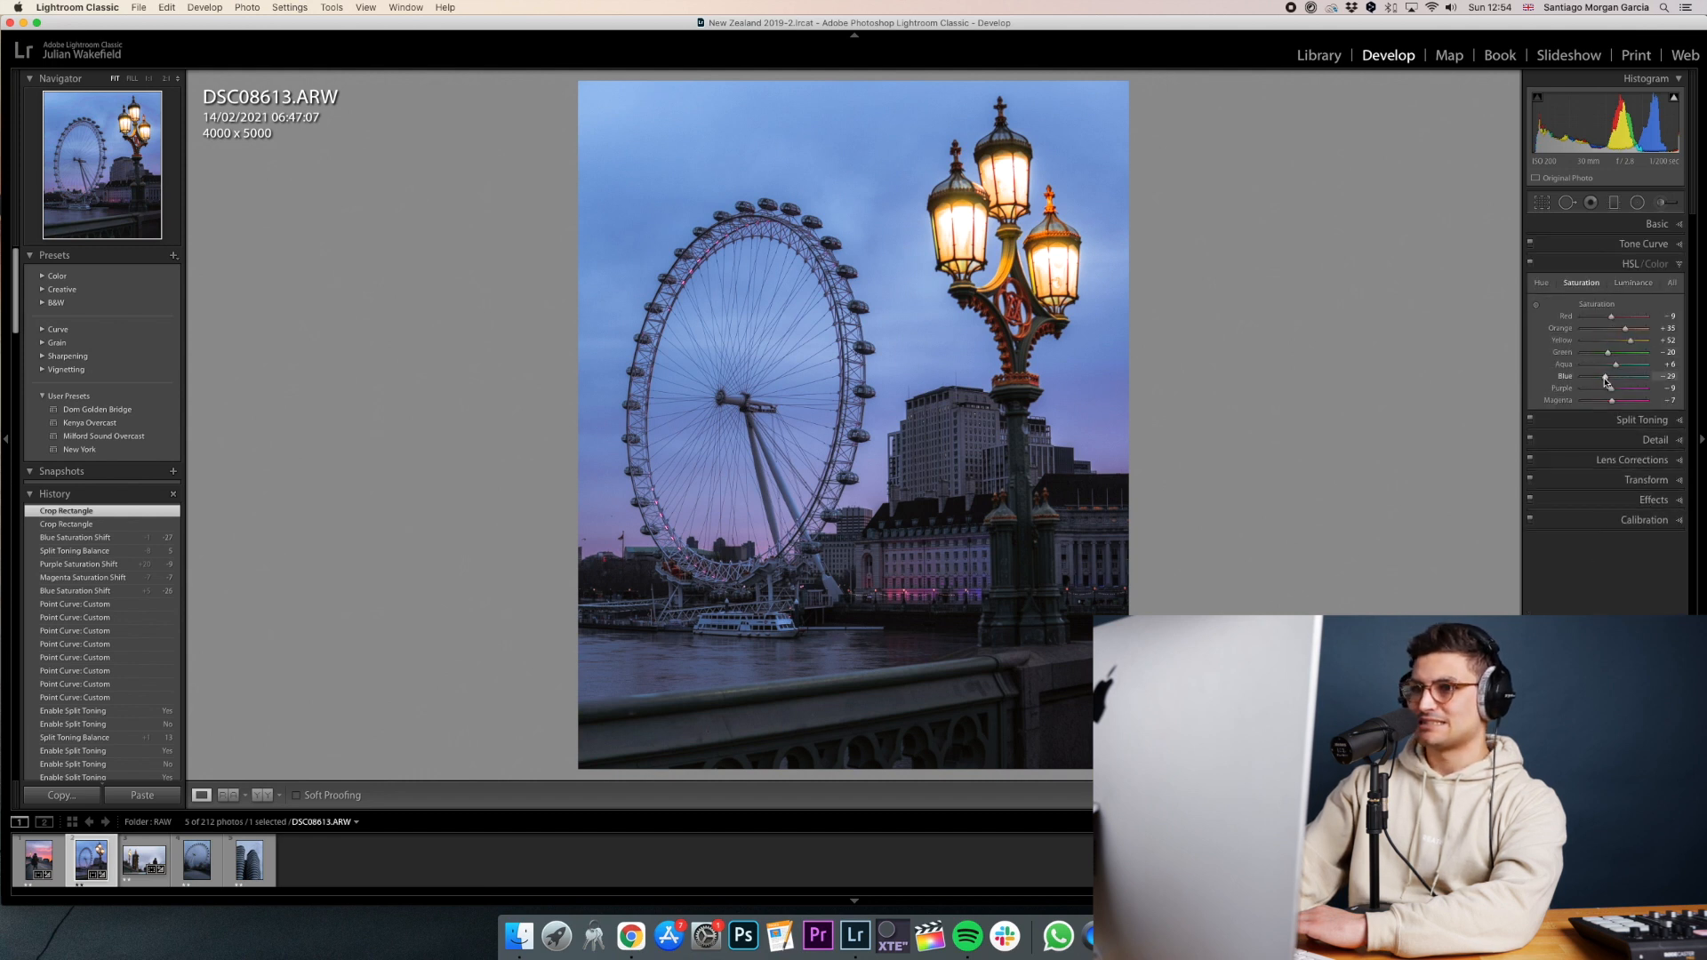
pyautogui.press('Right')
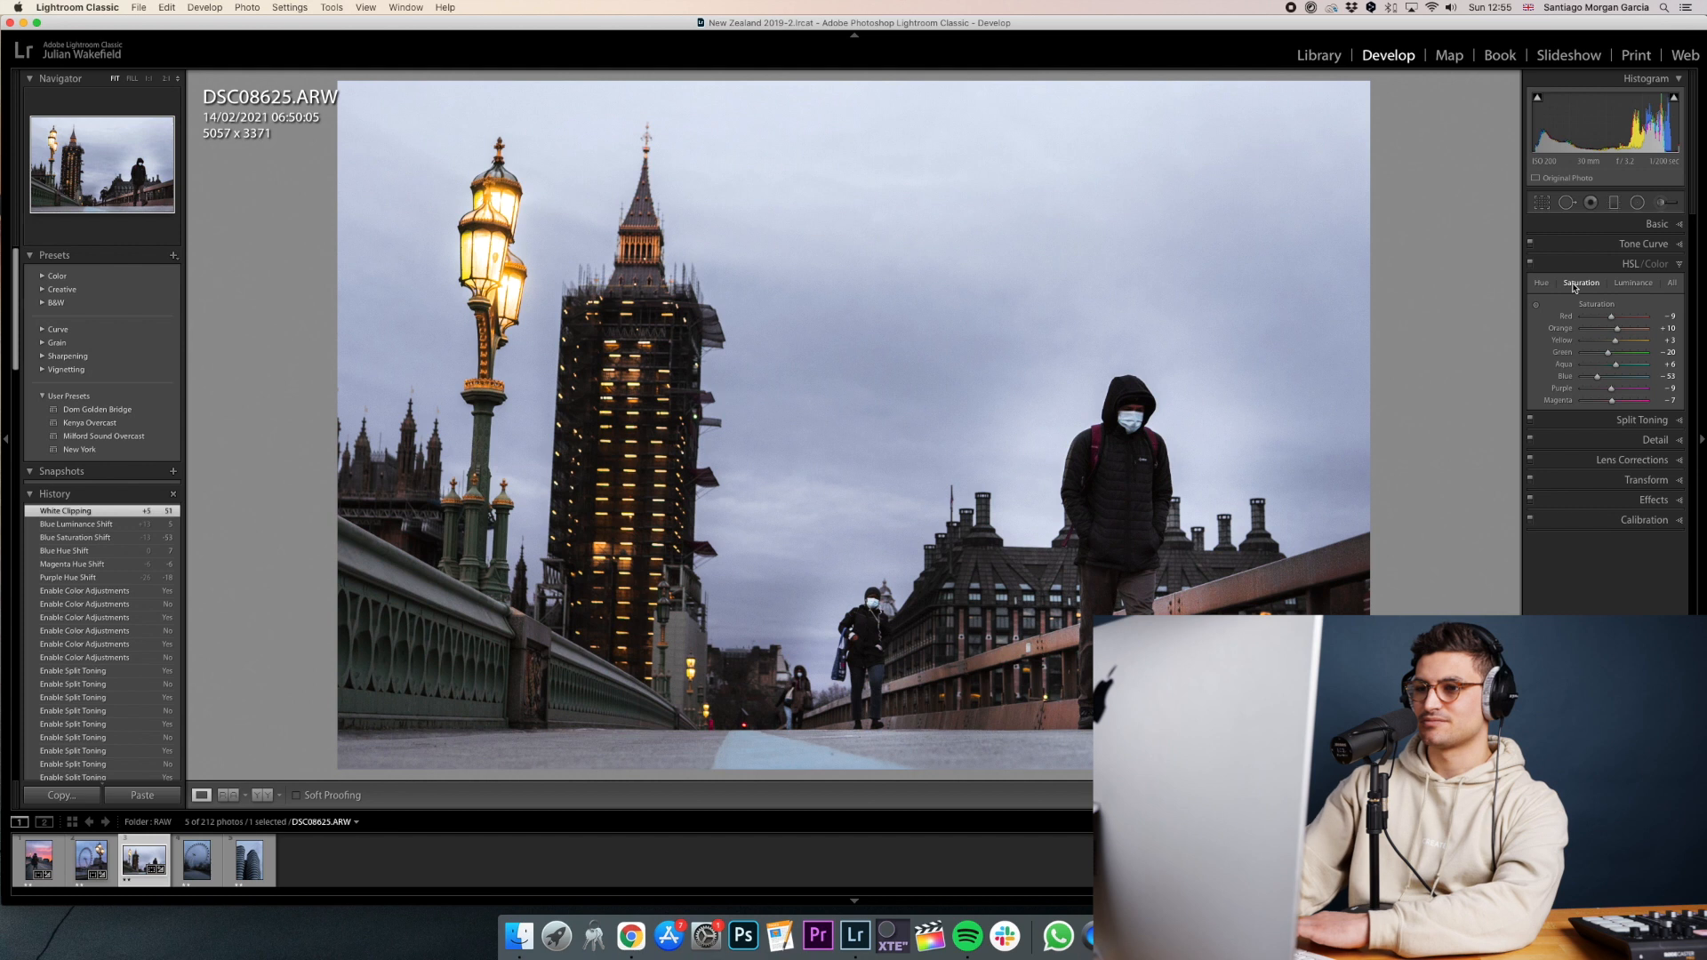
# Copy the bridge photo's settings without local adjustments or crop, and paste them onto London Eye photo DSC08759.ARW.
pyautogui.press('Right')
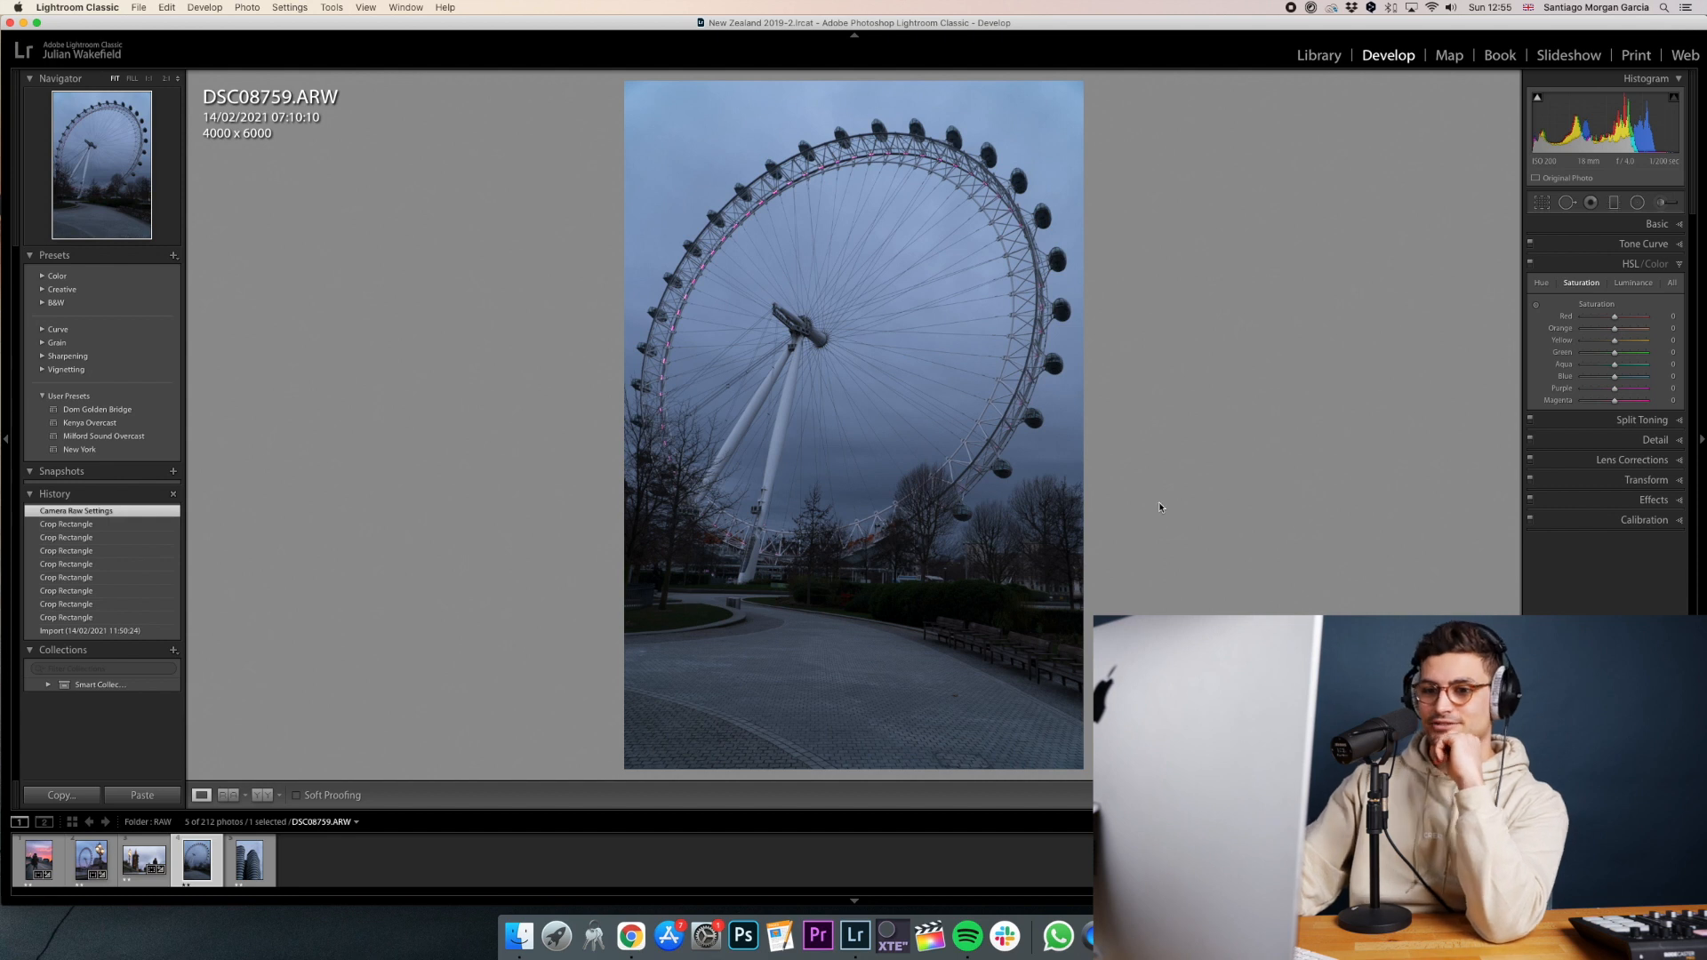
pyautogui.press('Left')
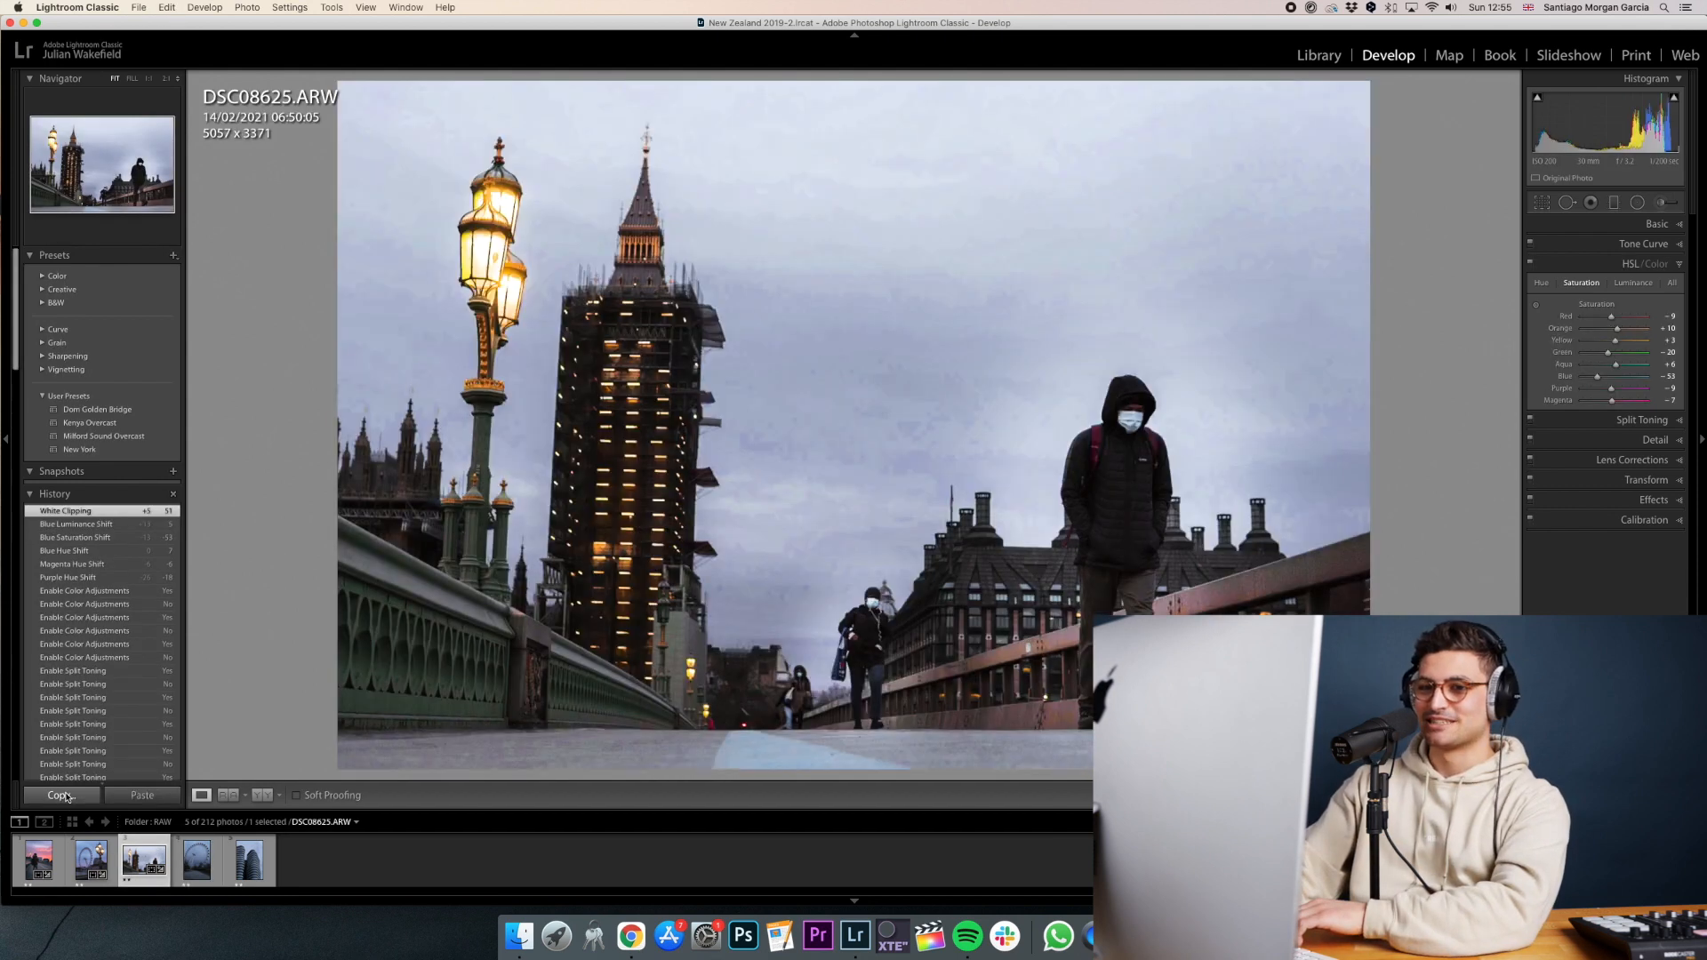
pyautogui.press('super+shift+c')
pyautogui.click(1070, 463)
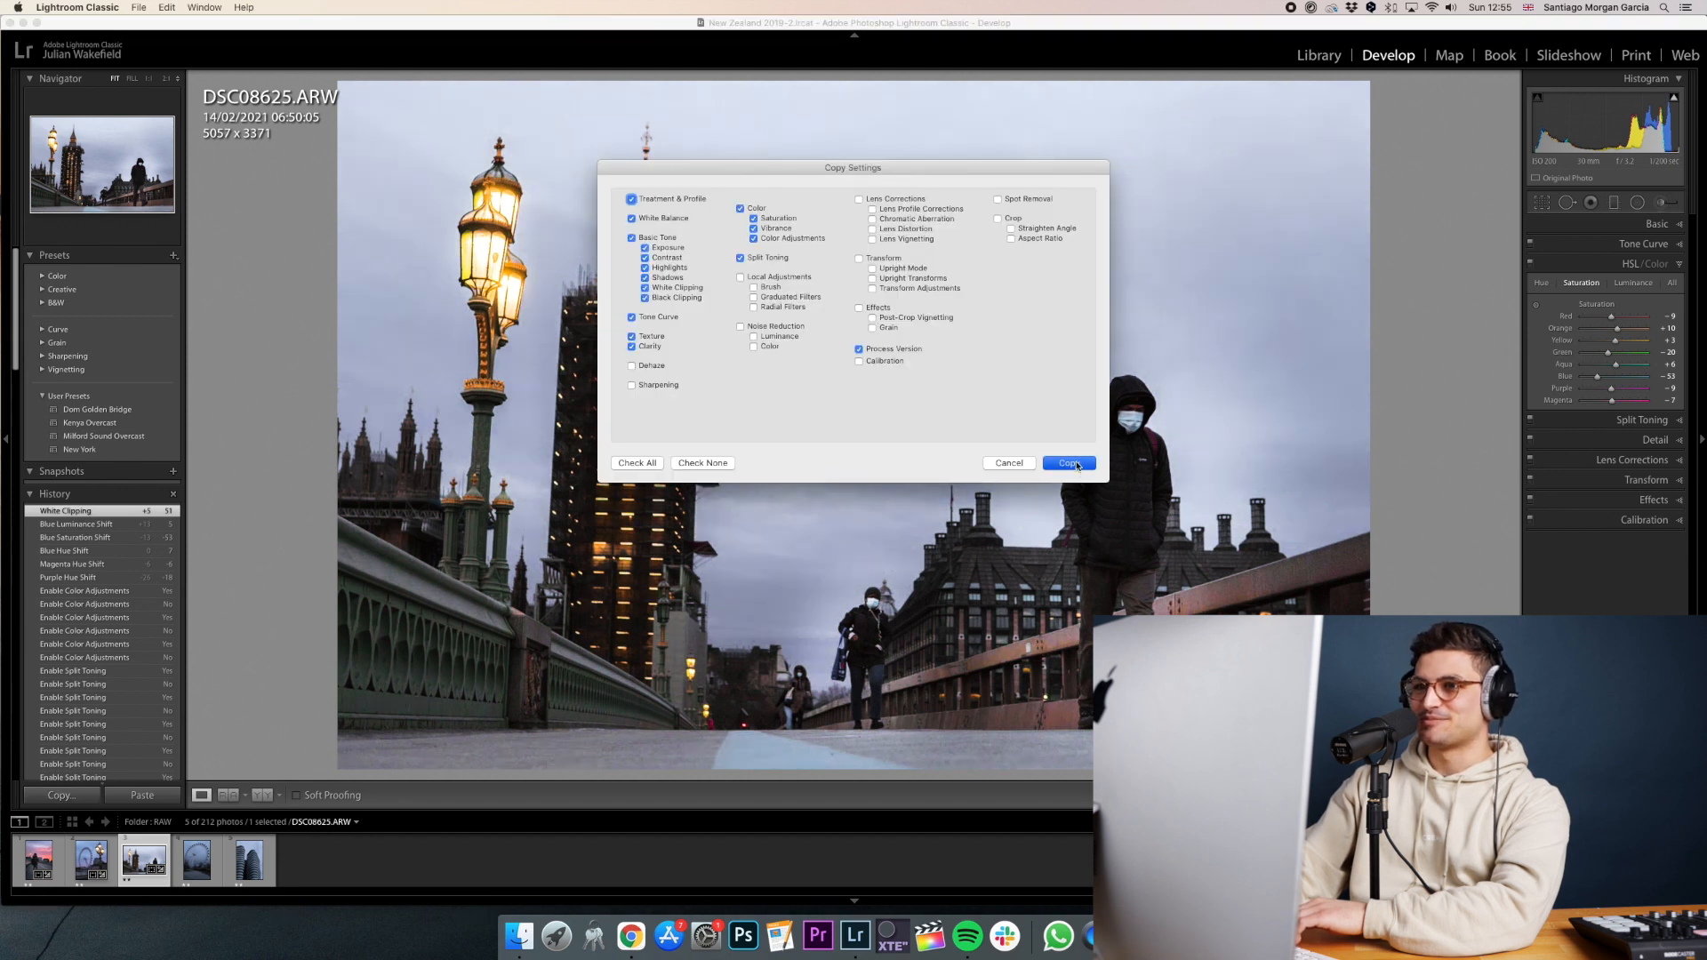
pyautogui.press('Right')
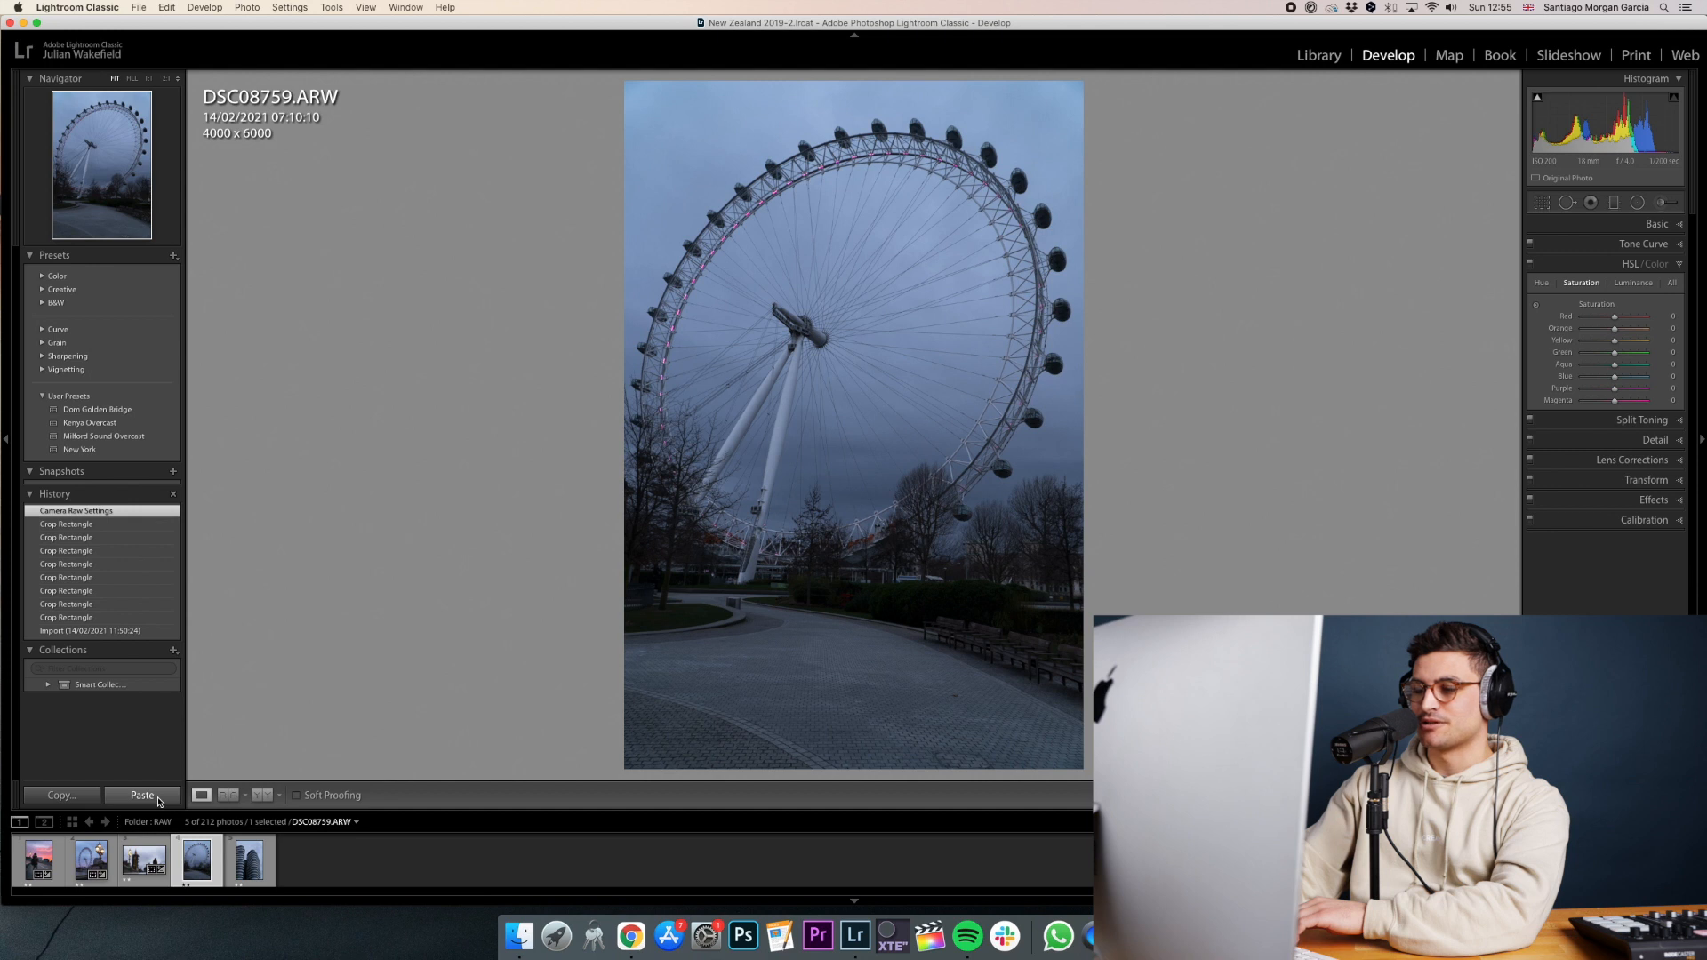
pyautogui.click(142, 794)
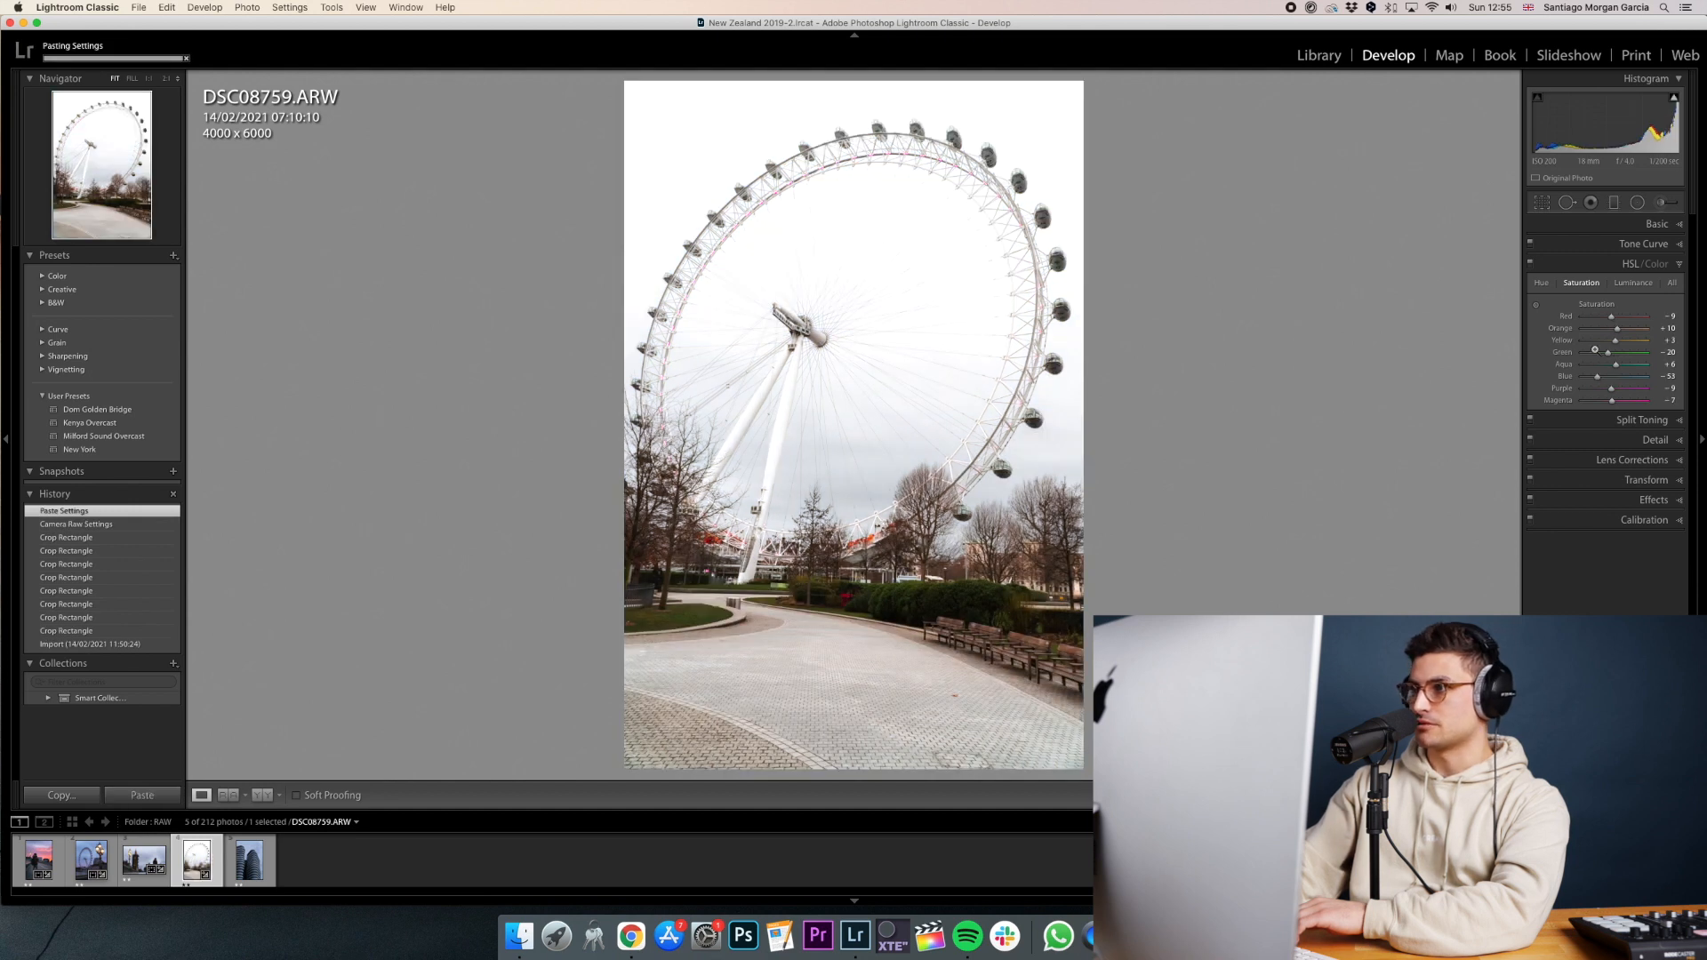
# Reset the exposure of DSC08759.ARW to 0.
pyautogui.click(1658, 224)
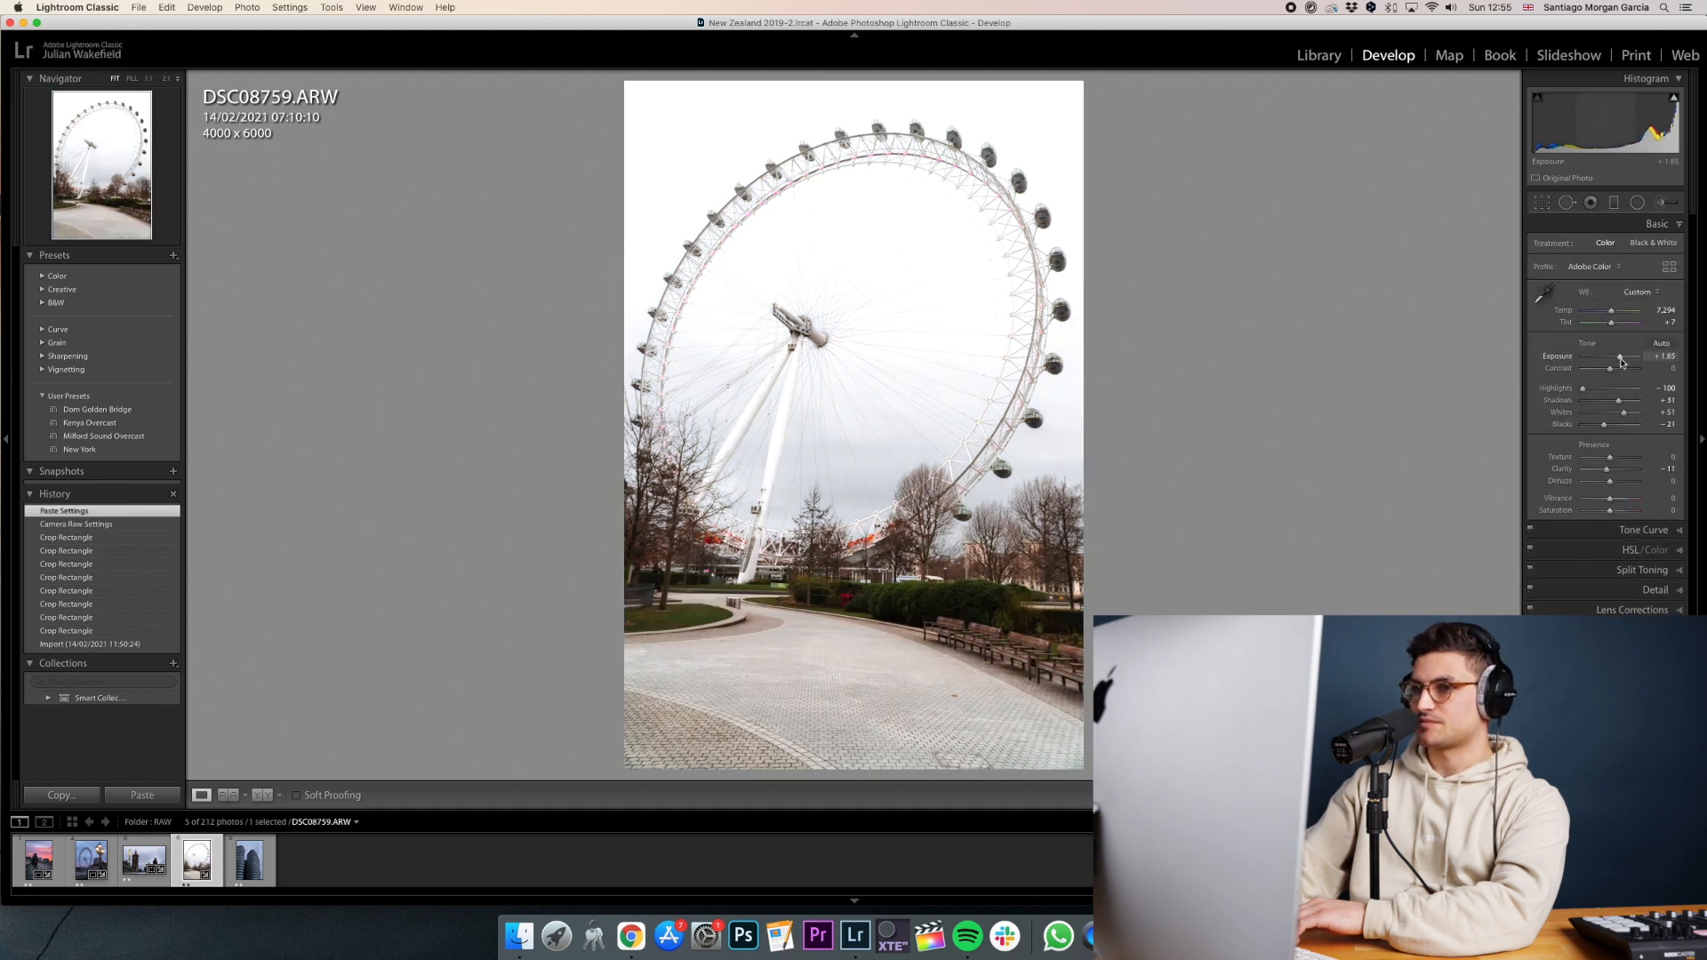
pyautogui.doubleClick(1622, 359)
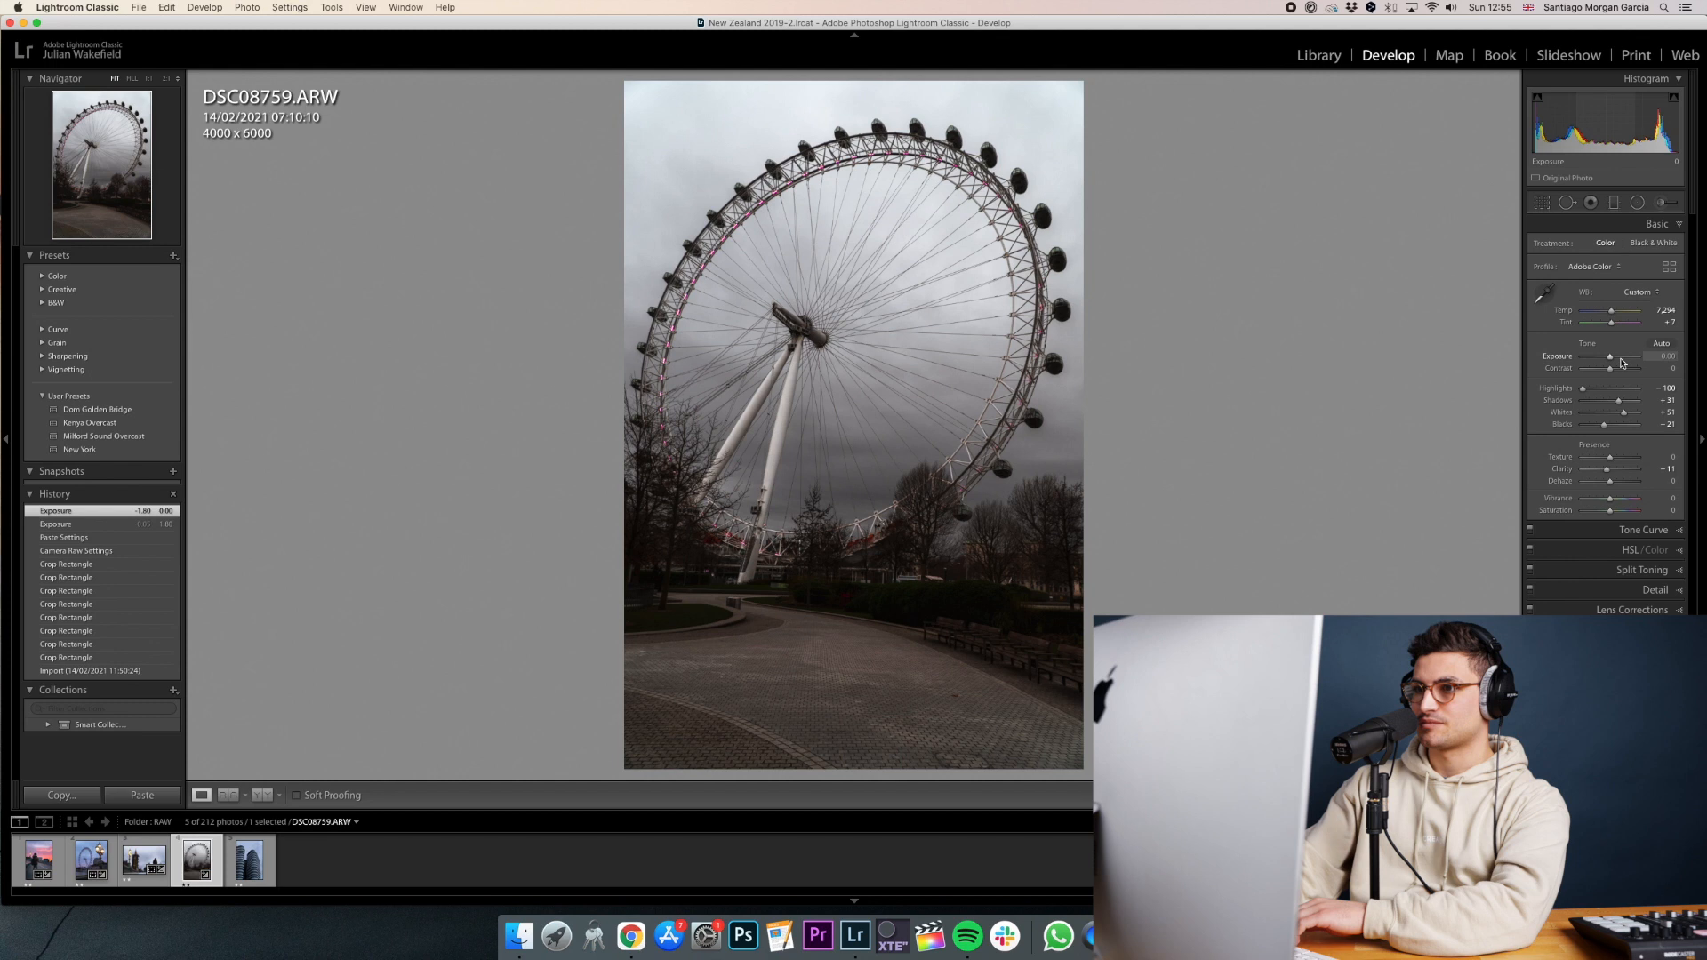
# Set the blue saturation to -21 and compare the photo with and without its colour adjustments.
pyautogui.click(1595, 550)
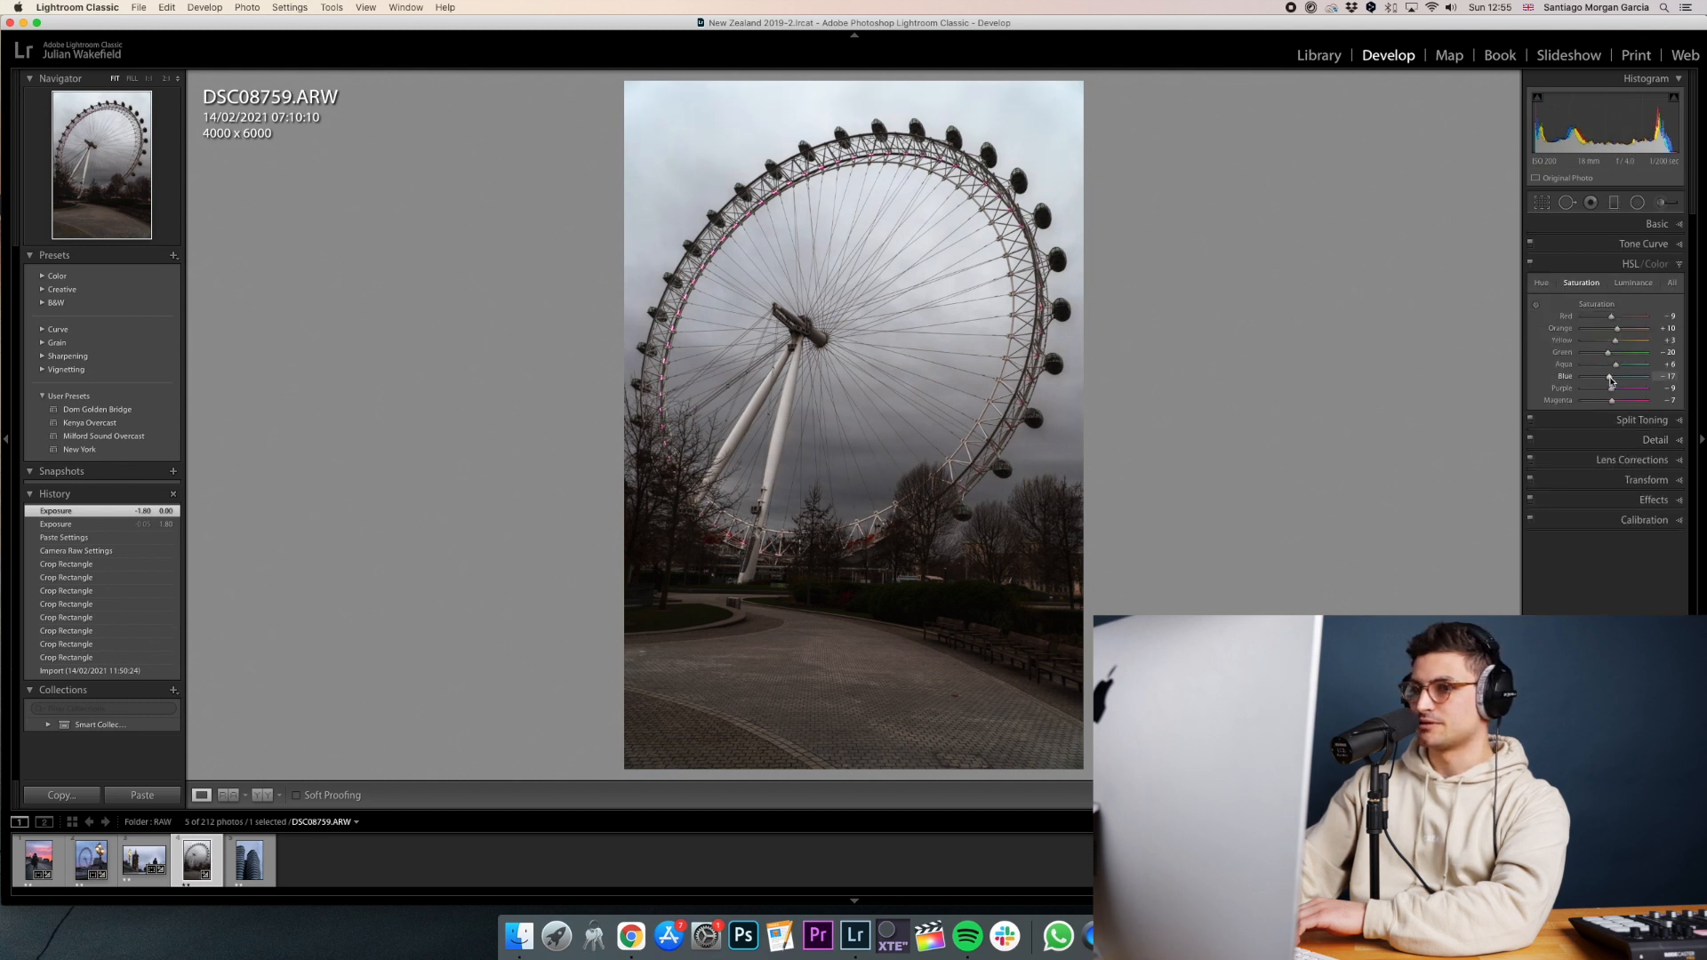
pyautogui.moveTo(1608, 377); pyautogui.dragTo(1608, 377)
pyautogui.click(1530, 264)
pyautogui.click(1530, 264)
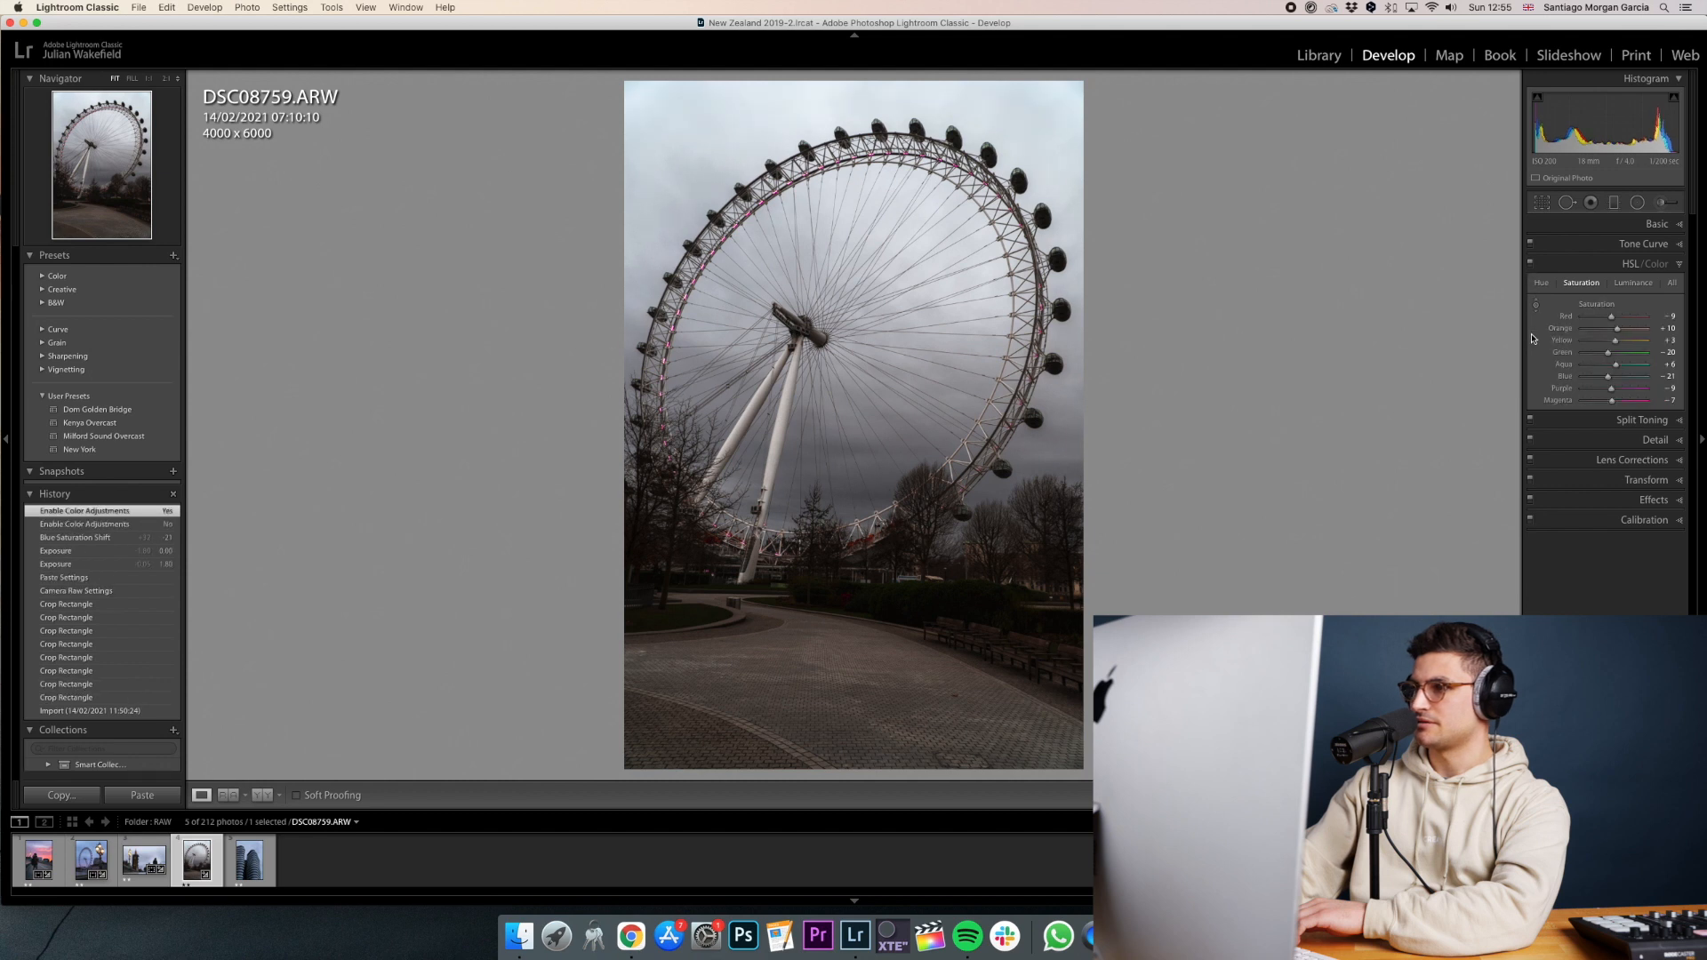
# Cool the white balance with a tint of +4, and set shadows to +56 and whites to +51.
pyautogui.click(1546, 225)
pyautogui.moveTo(1611, 314); pyautogui.dragTo(1612, 328)
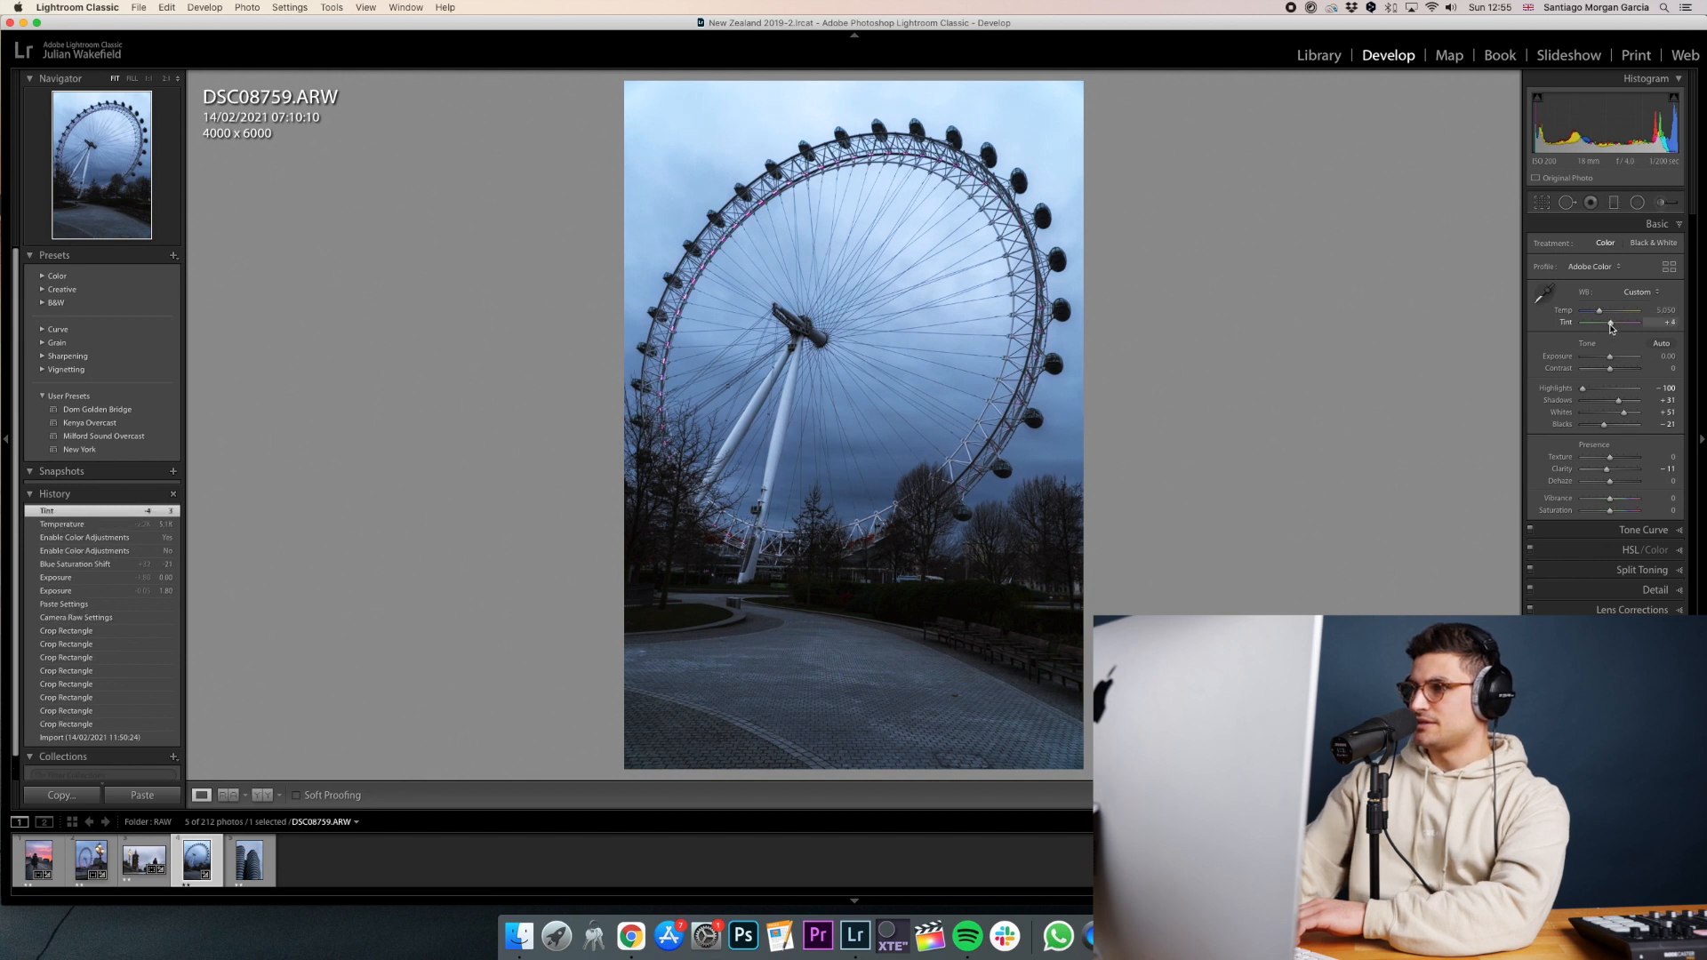
pyautogui.keyDown('shift'); pyautogui.doubleClick(1617, 414); pyautogui.keyUp('shift')
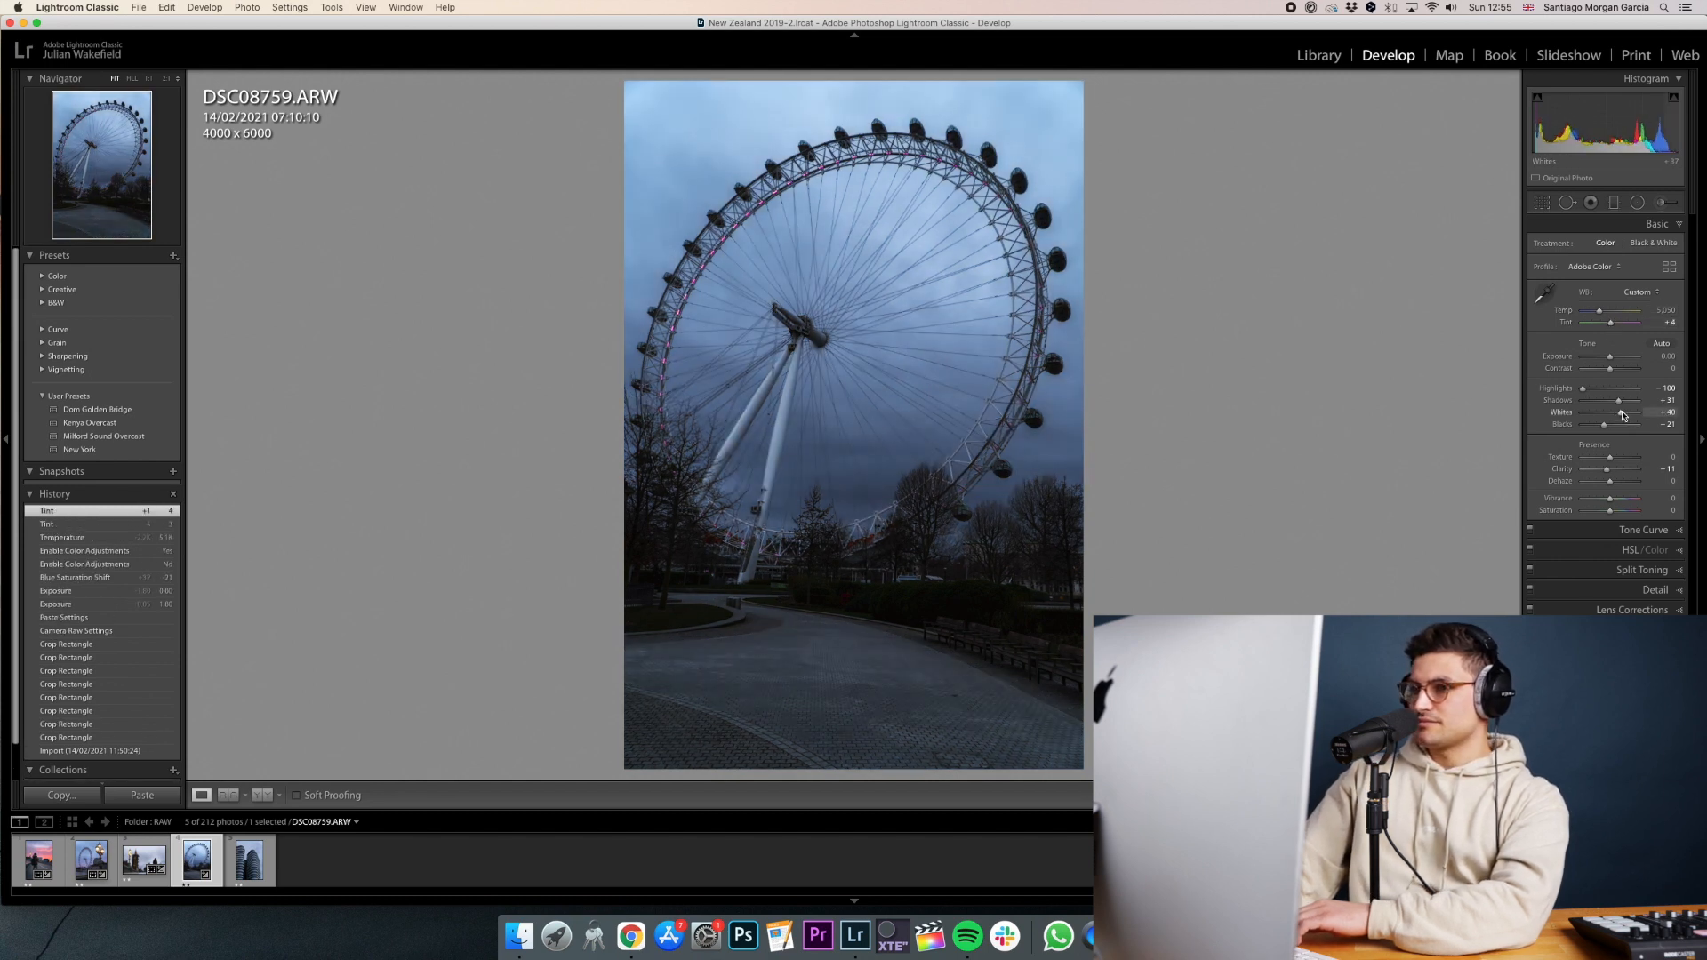
pyautogui.moveTo(1621, 401); pyautogui.dragTo(1625, 413)
# Crop the photo to the 4 x 5 / 8 x 10 ratio, framing the whole wheel with some sky above it.
pyautogui.press('r')
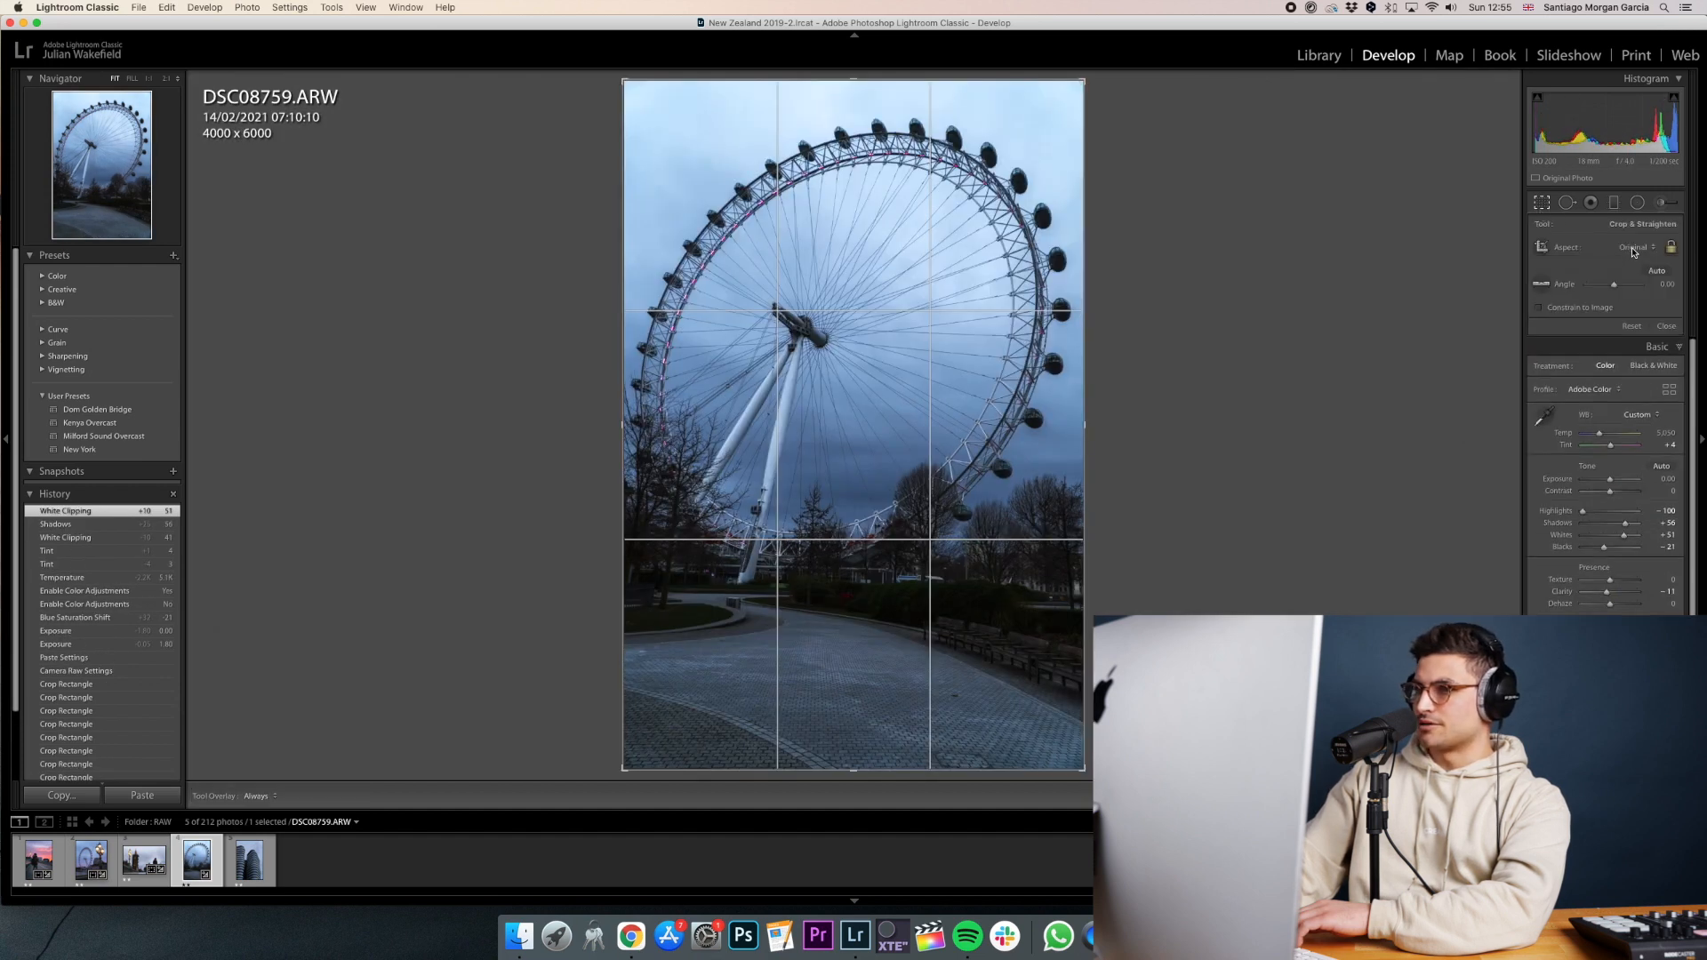
pyautogui.click(1633, 252)
pyautogui.click(1635, 285)
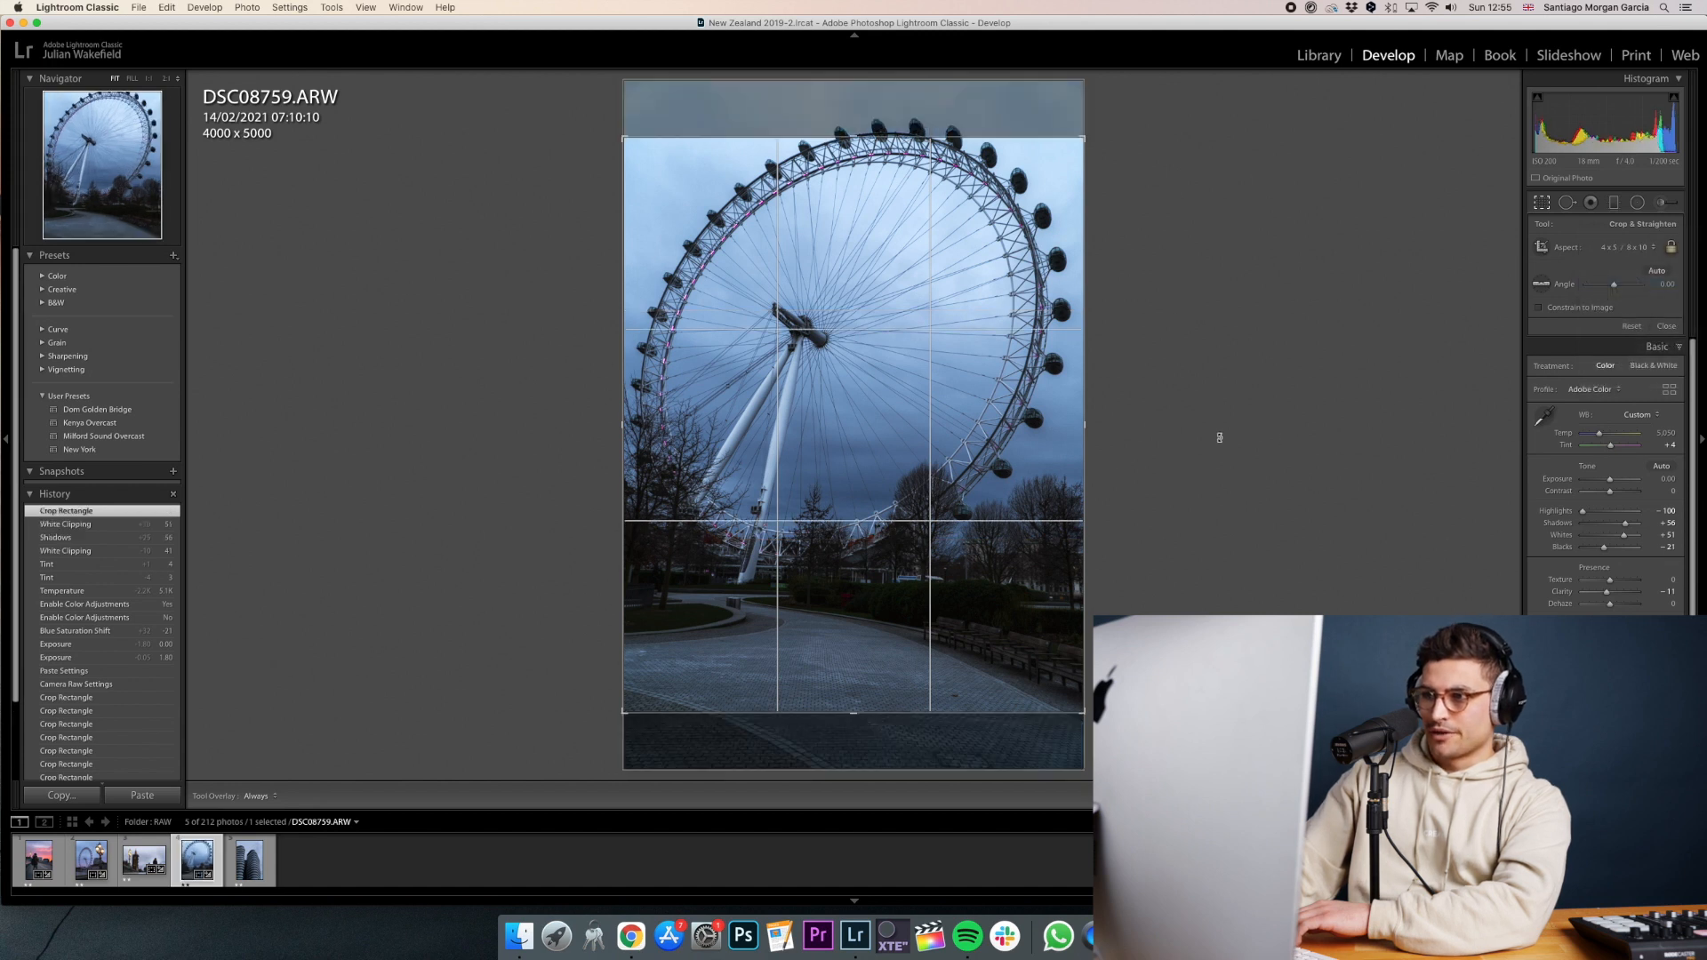
pyautogui.moveTo(975, 648); pyautogui.dragTo(978, 592)
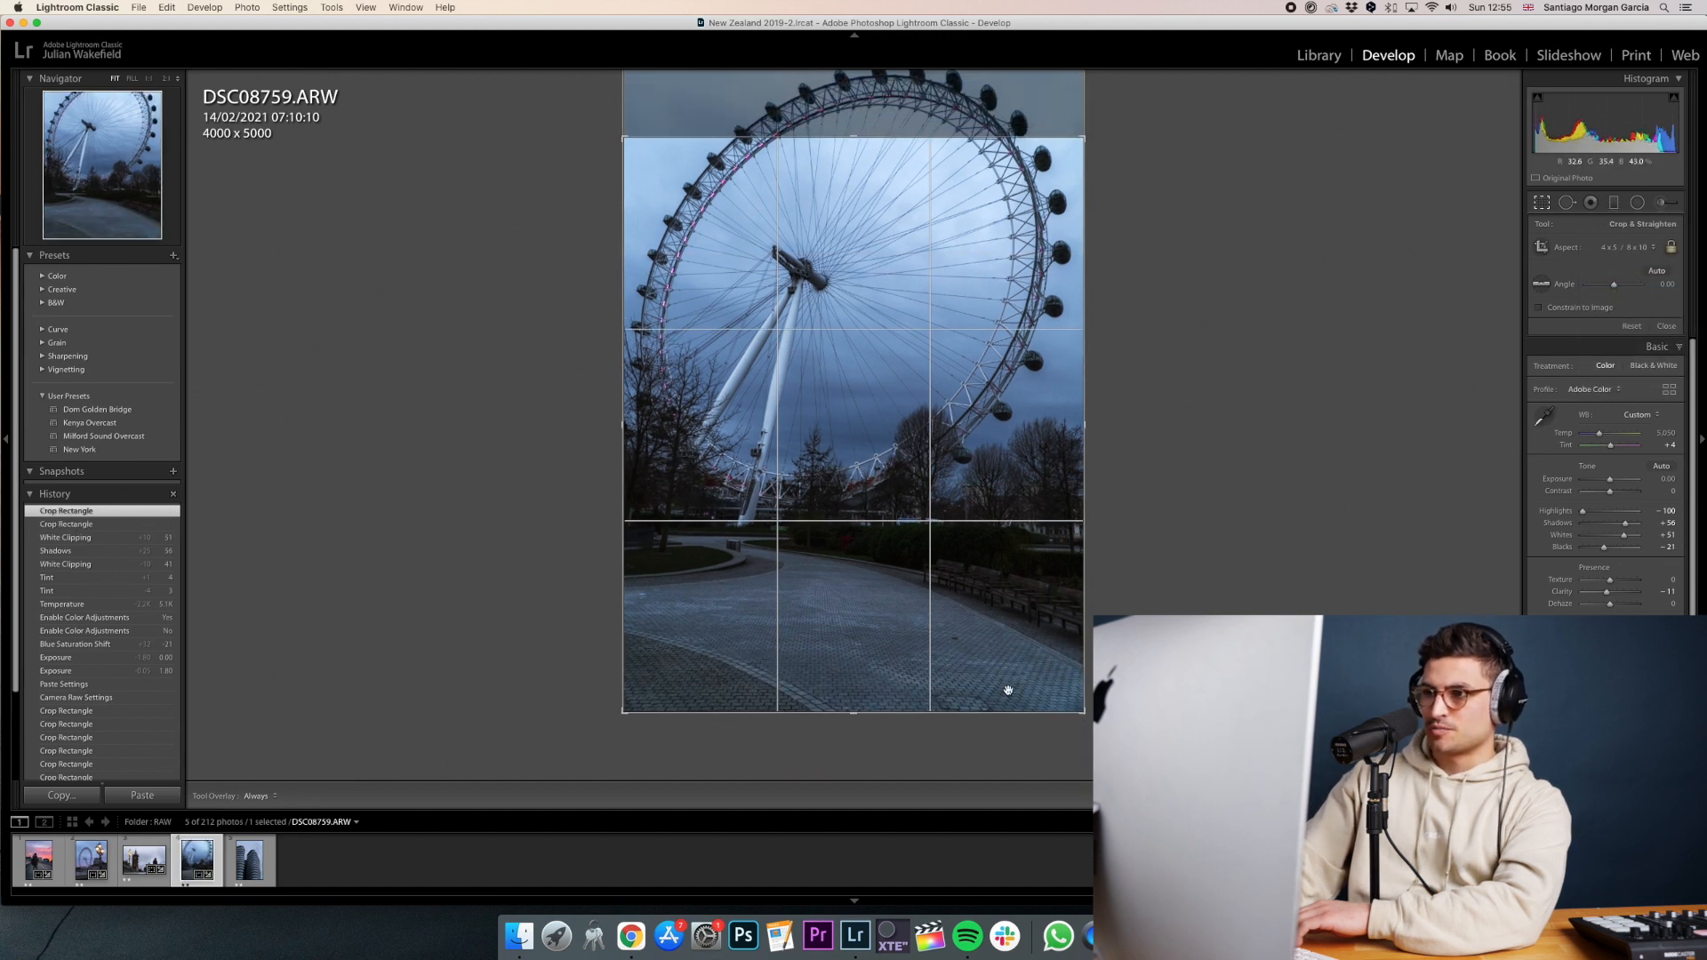
pyautogui.moveTo(1018, 675); pyautogui.dragTo(1027, 756)
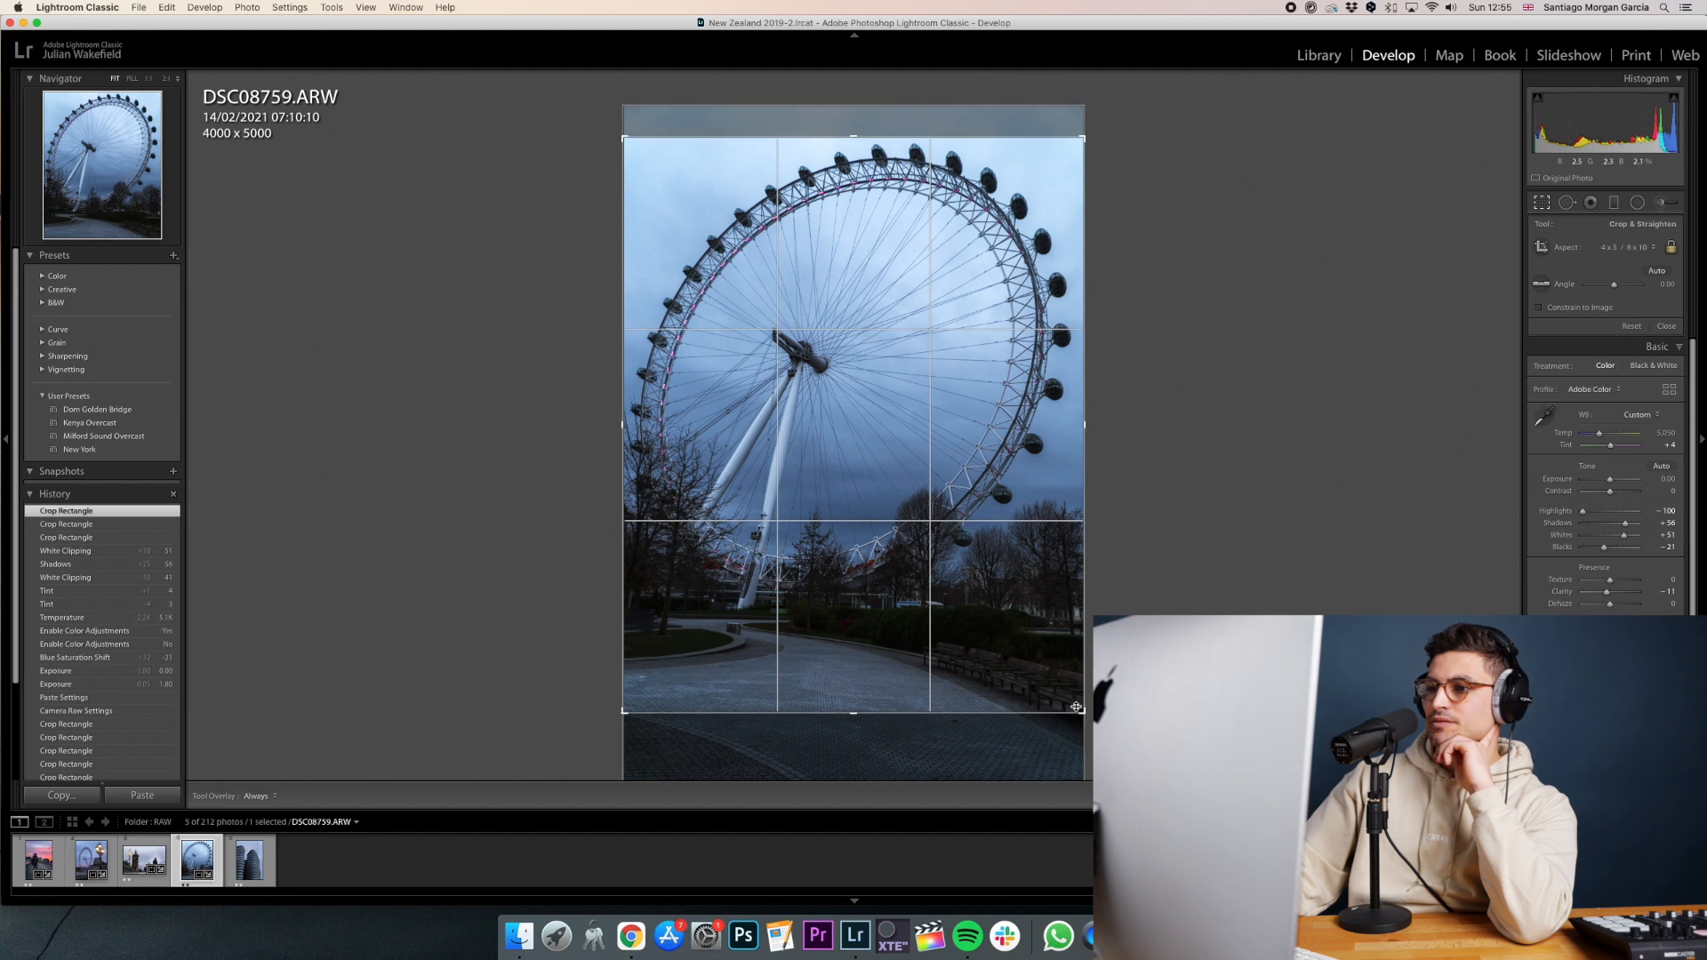
pyautogui.moveTo(999, 655); pyautogui.dragTo(999, 660)
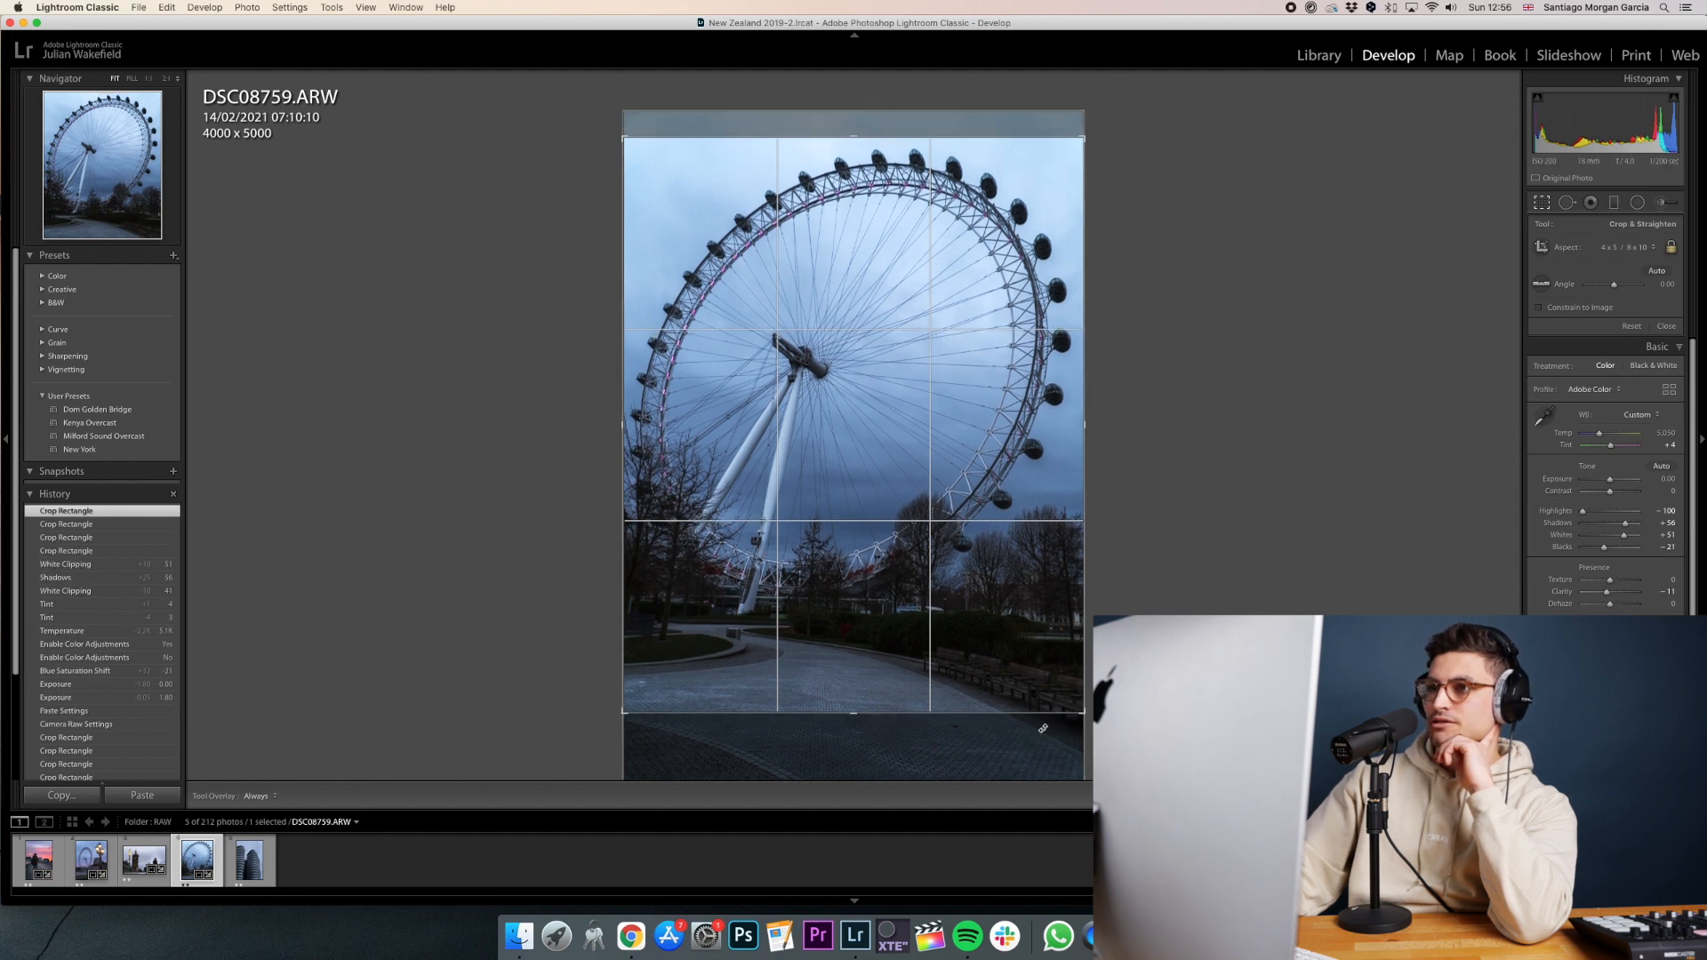
pyautogui.press('Return')
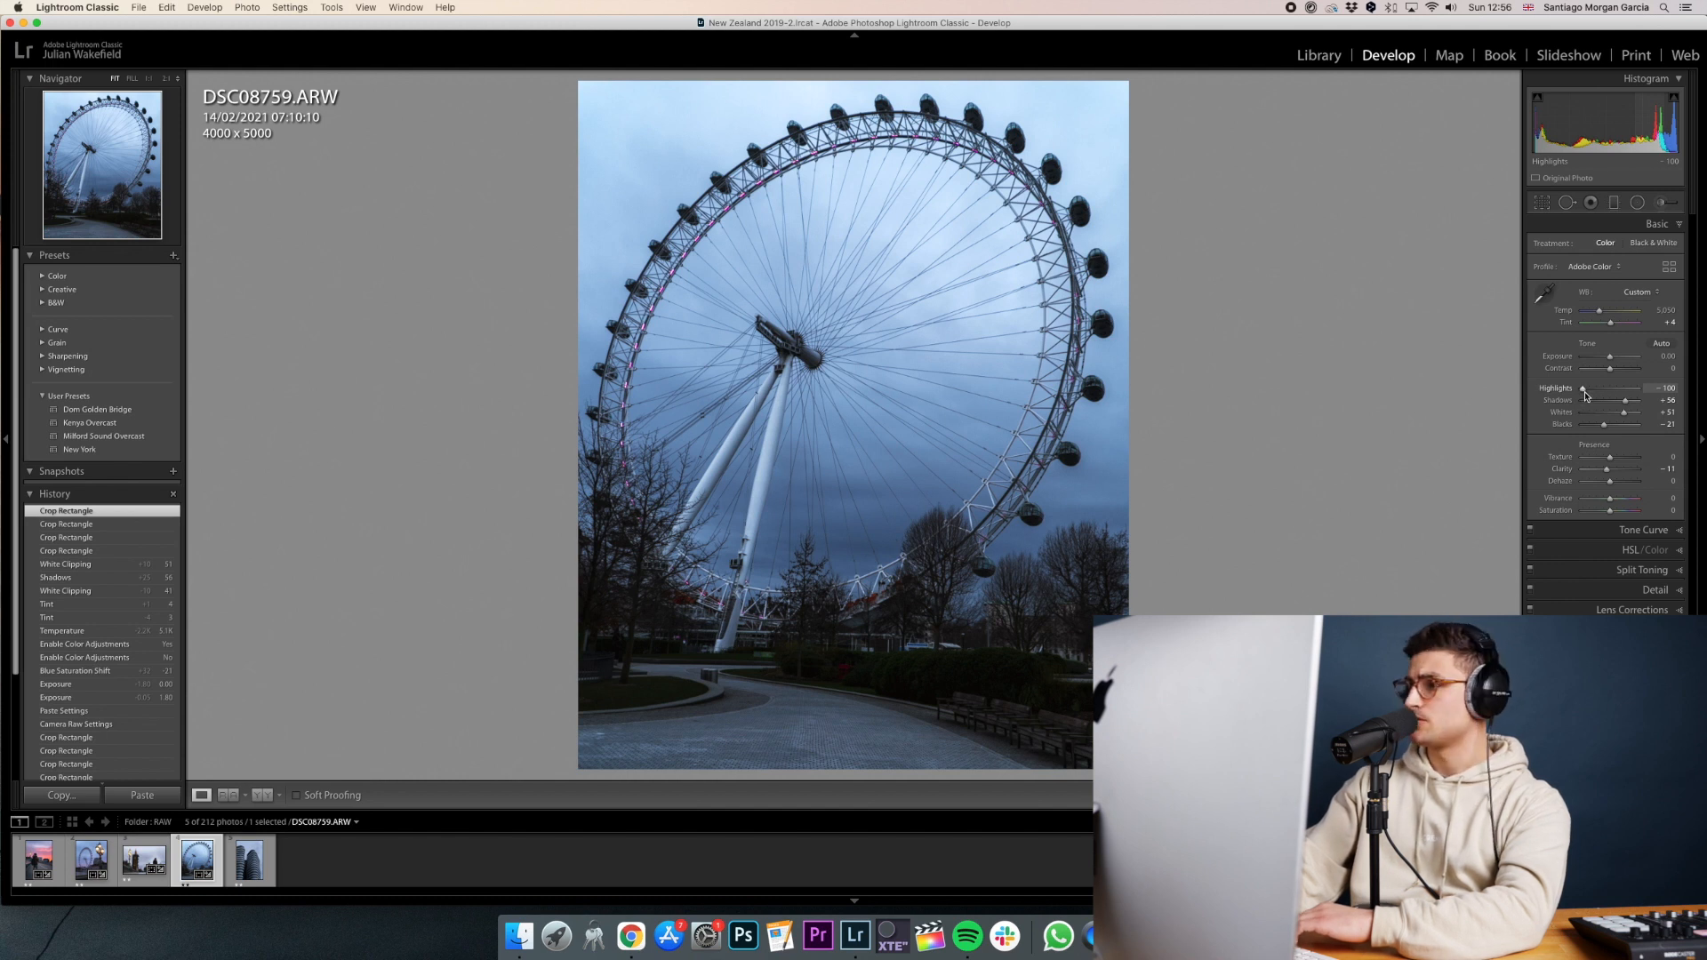
# Try highlights at -59 and switch off the tone curve, HSL and split toning adjustments.
pyautogui.moveTo(1583, 389); pyautogui.dragTo(1594, 389)
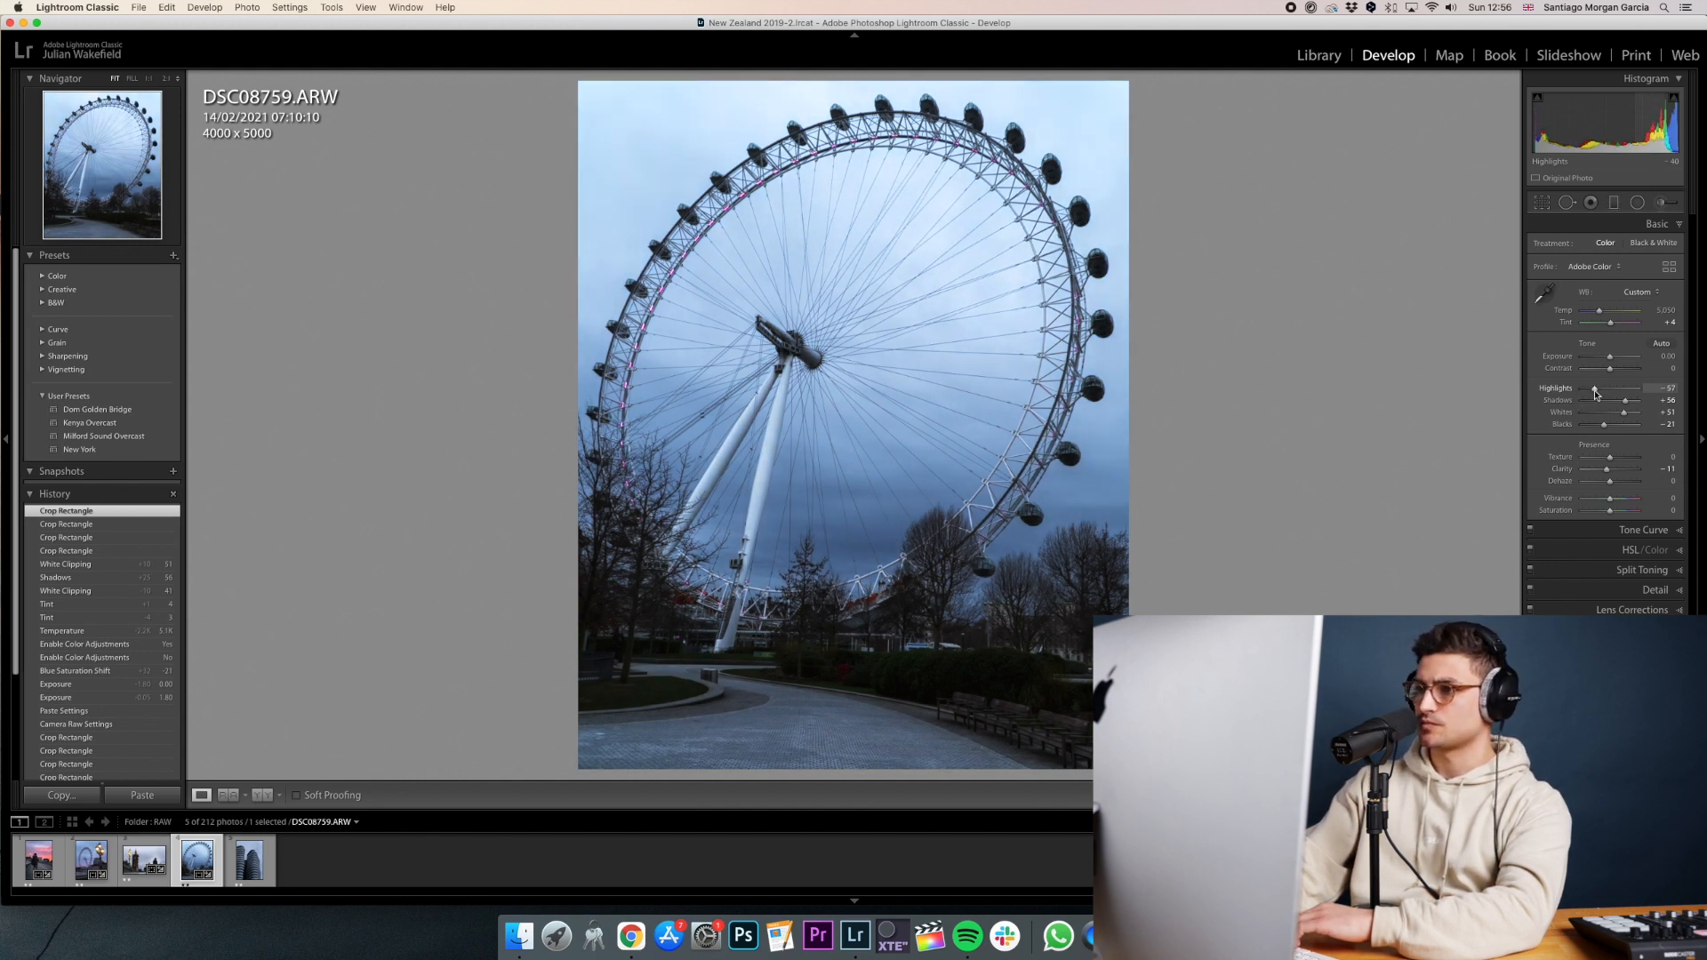
pyautogui.click(1530, 532)
pyautogui.click(1530, 552)
pyautogui.click(1530, 570)
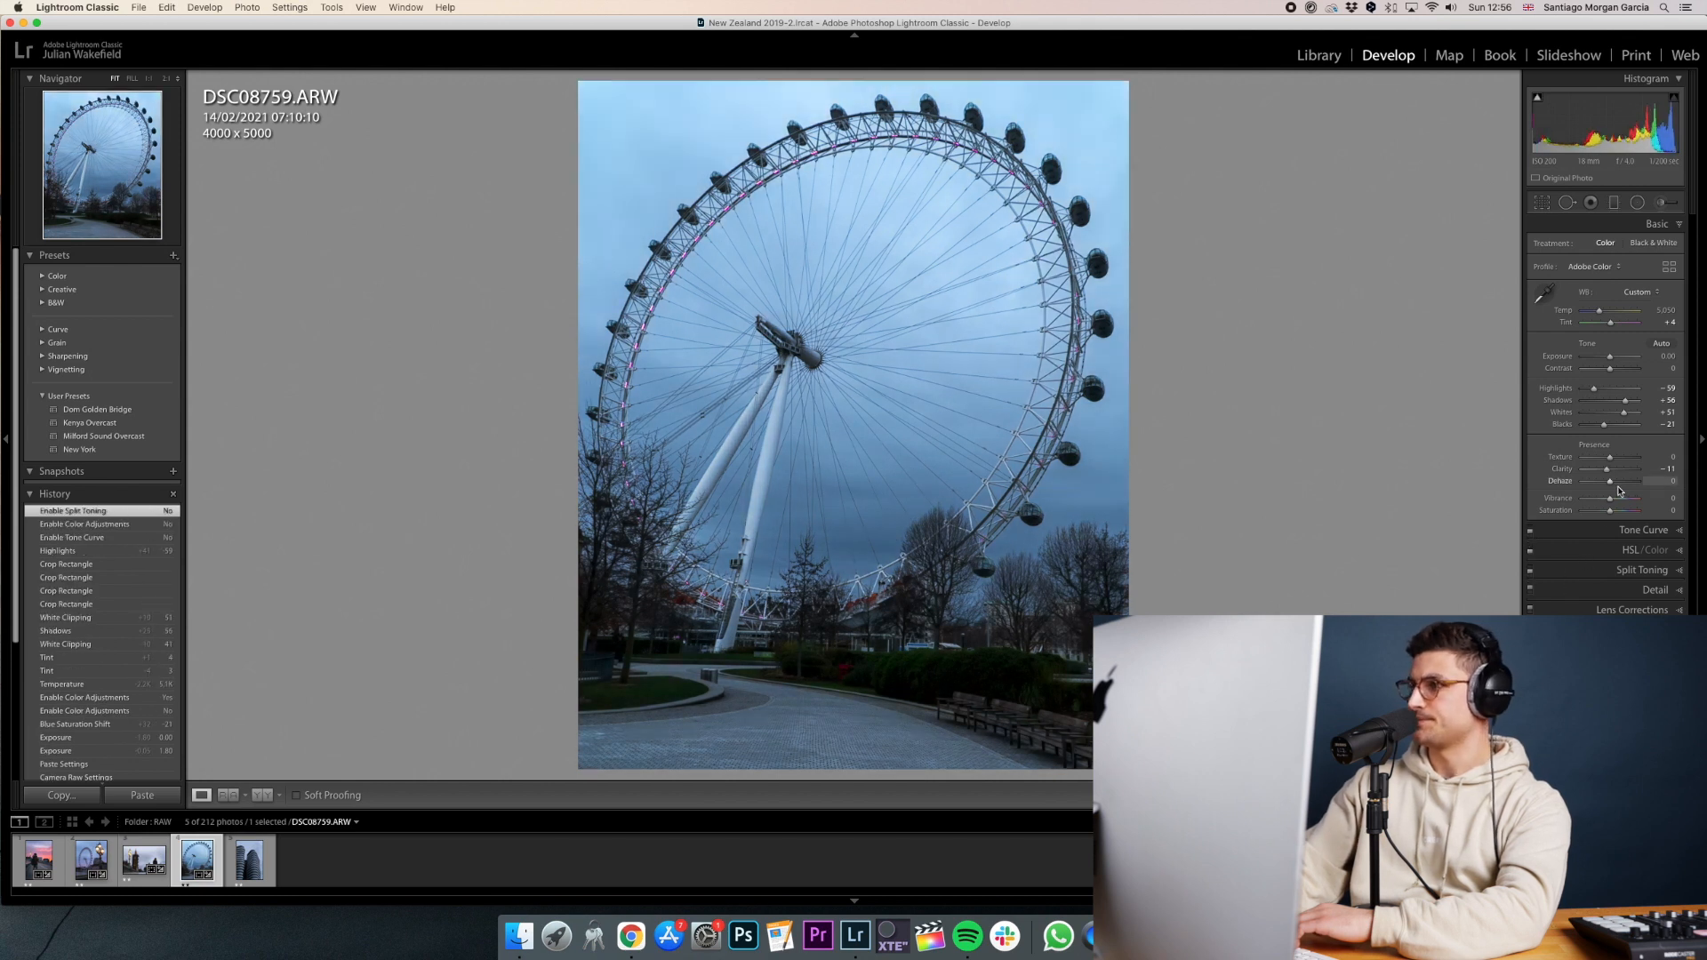
# Reset shadows, whites and blacks to 0, and set exposure to +1.45 and highlights to -100.
pyautogui.doubleClick(1625, 401)
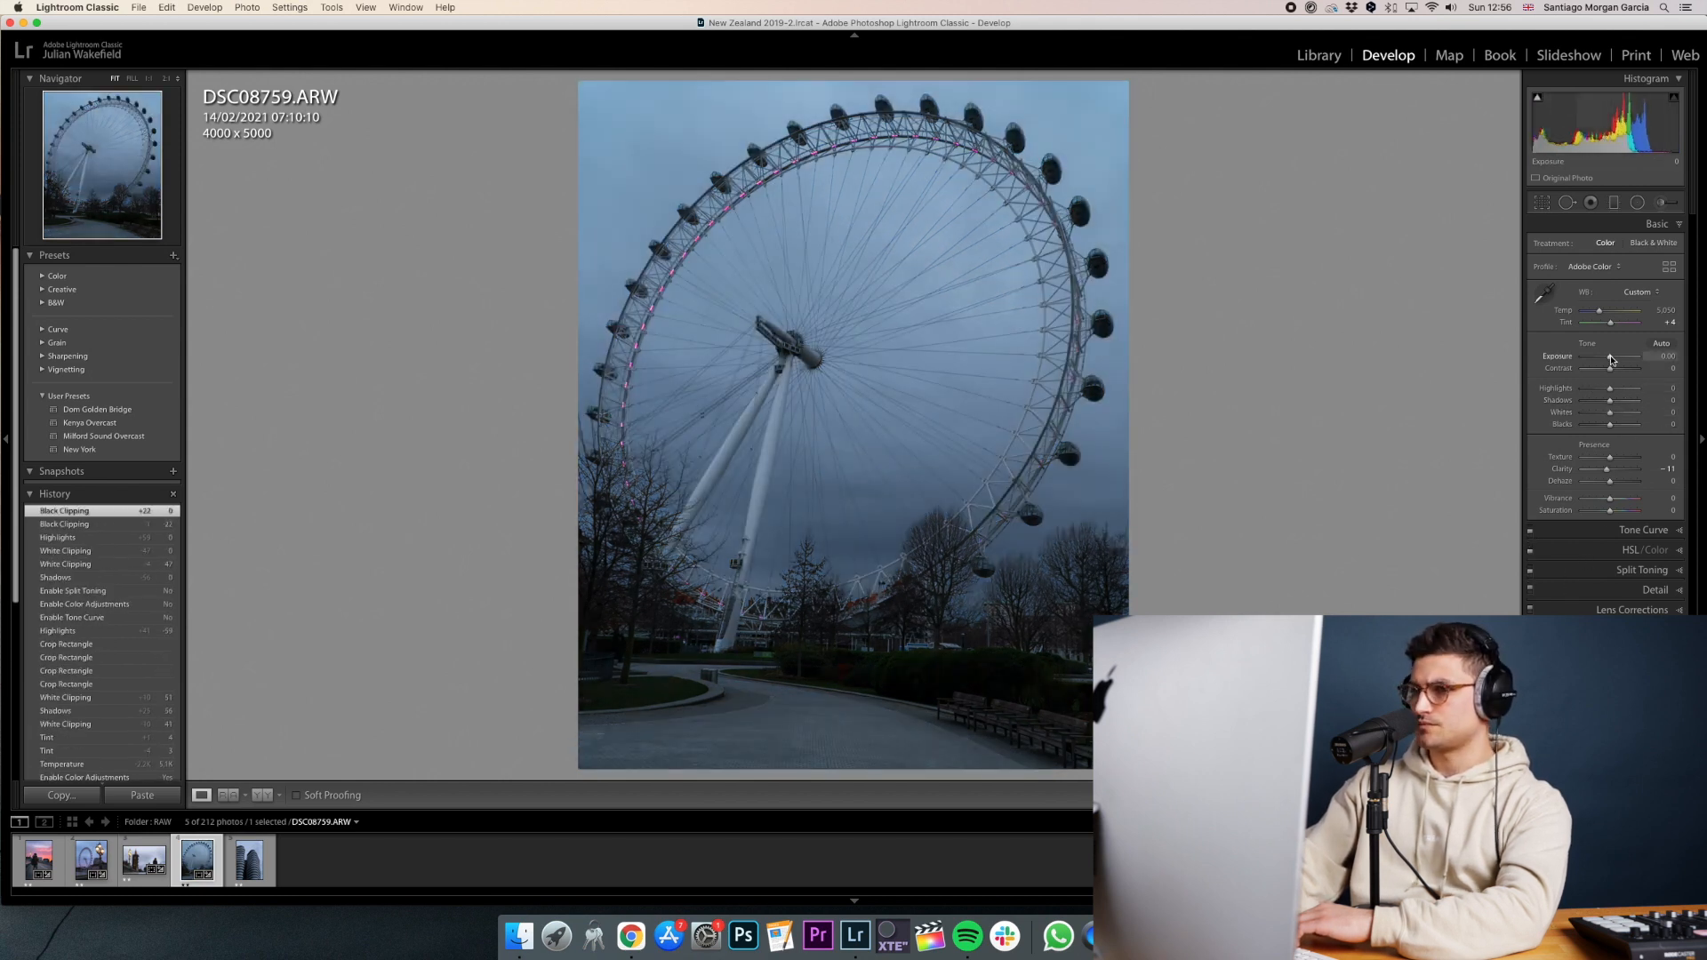
pyautogui.moveTo(1609, 358); pyautogui.dragTo(1620, 359)
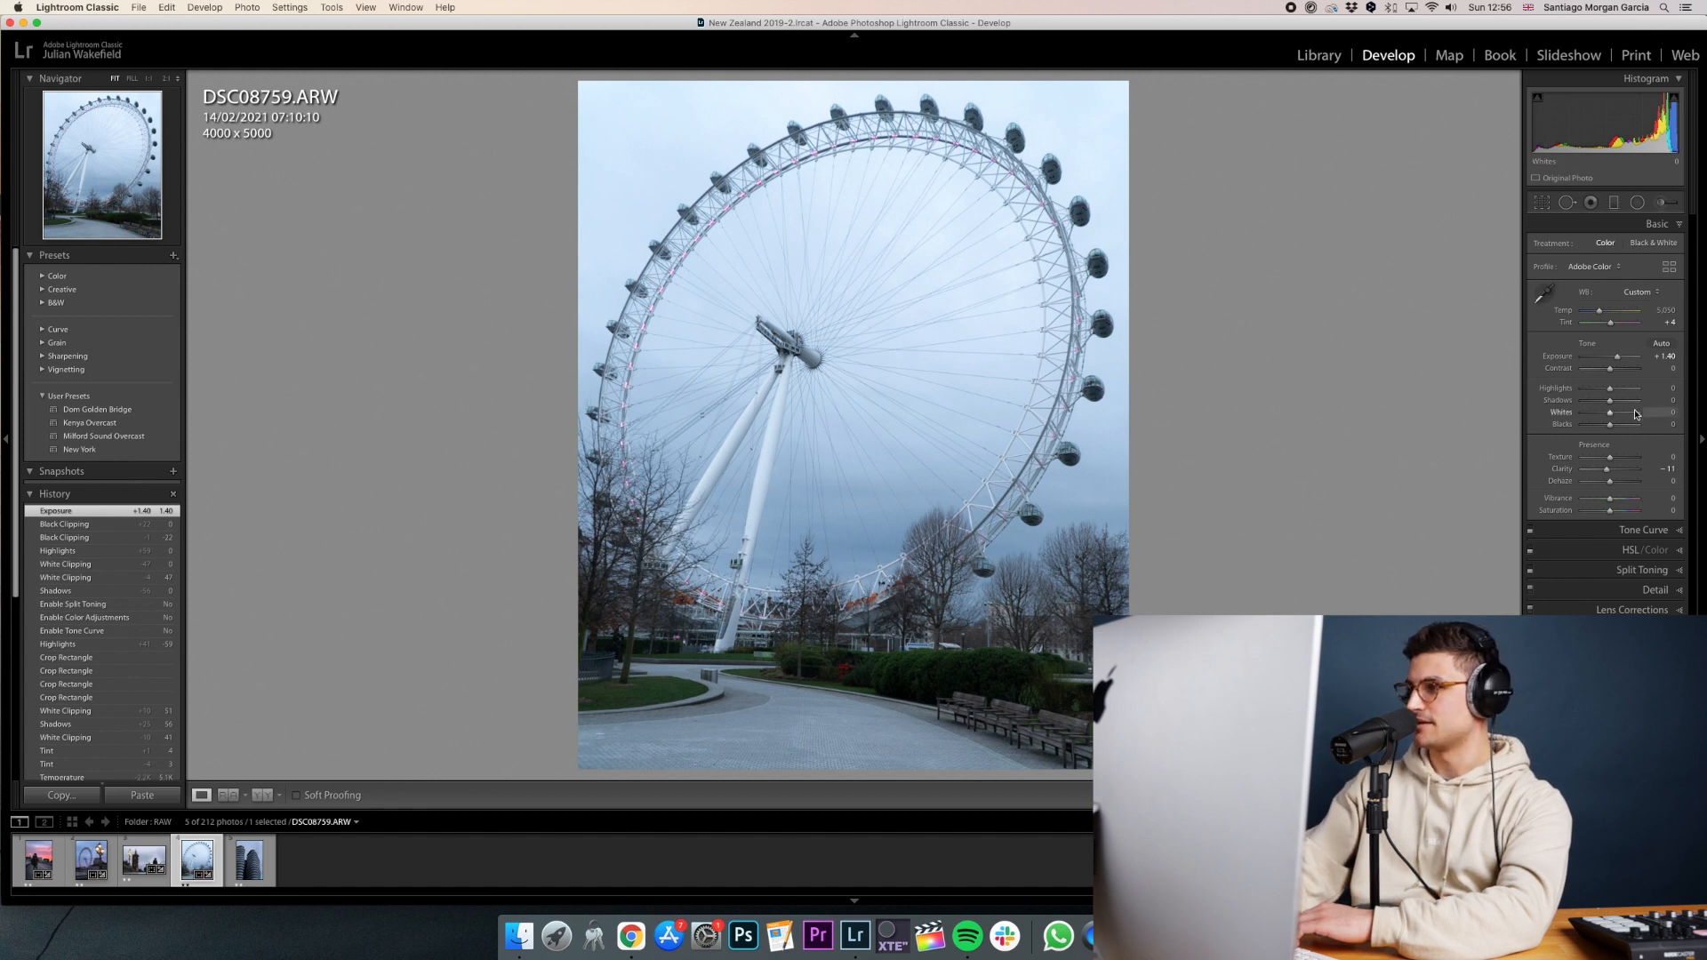
pyautogui.moveTo(1617, 359); pyautogui.dragTo(1576, 393)
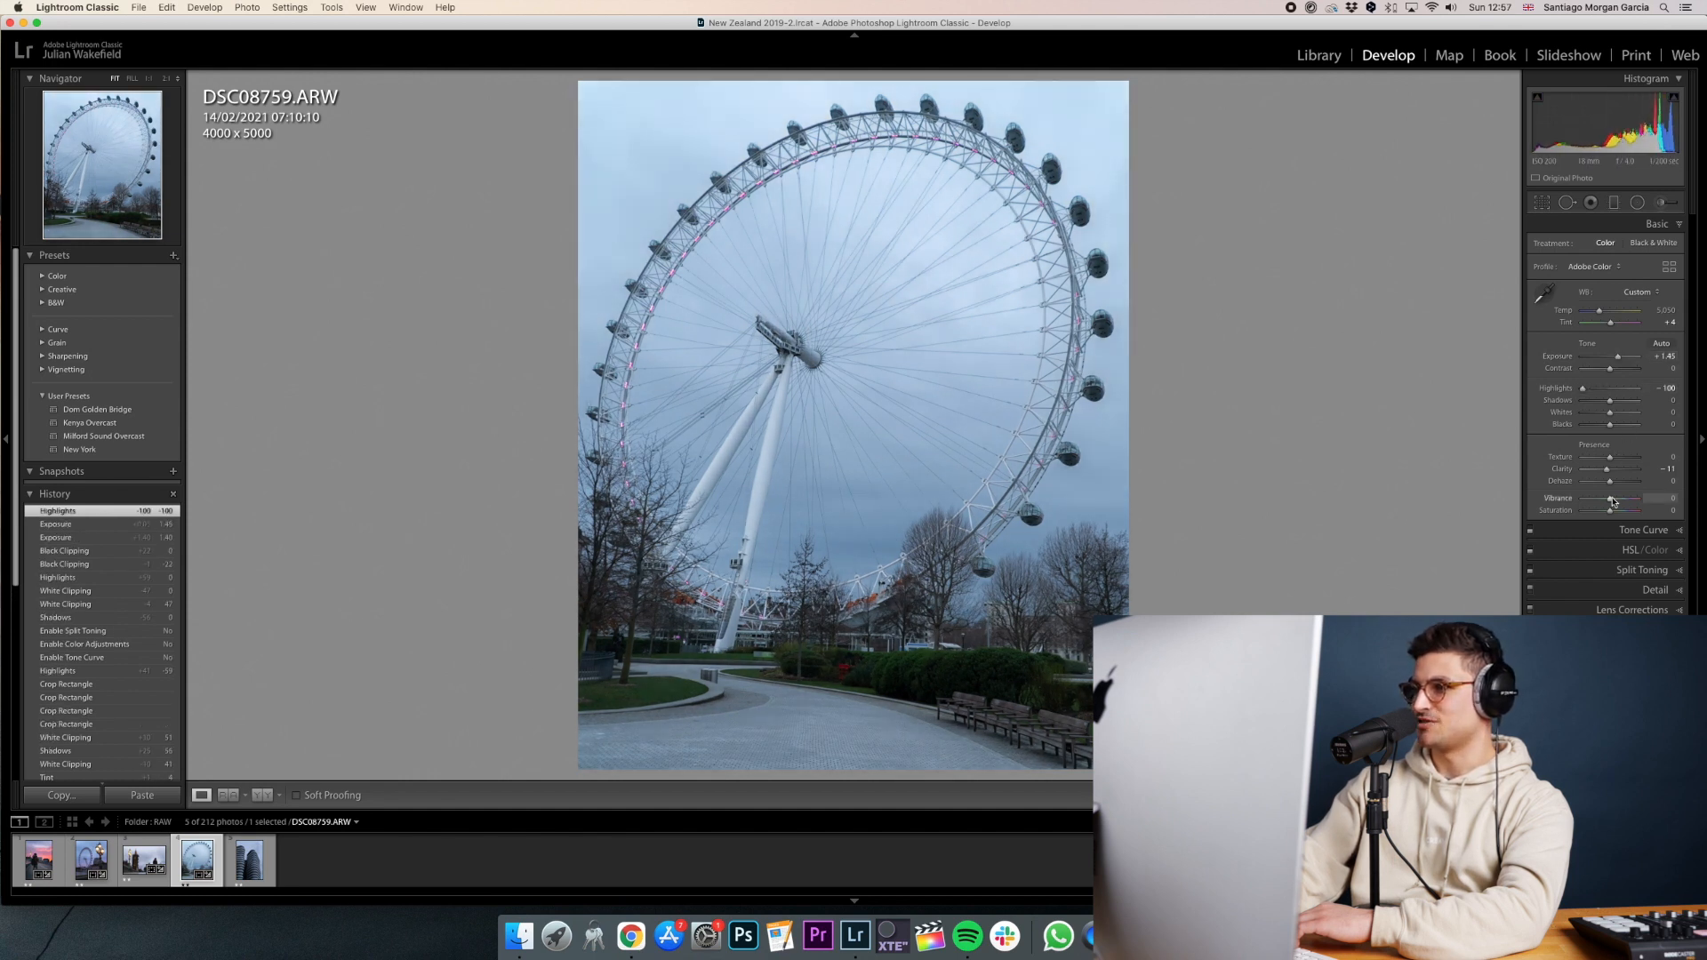
# Switch the tone curve back on and reshape its RGB point curve.
pyautogui.click(1573, 531)
pyautogui.click(1531, 246)
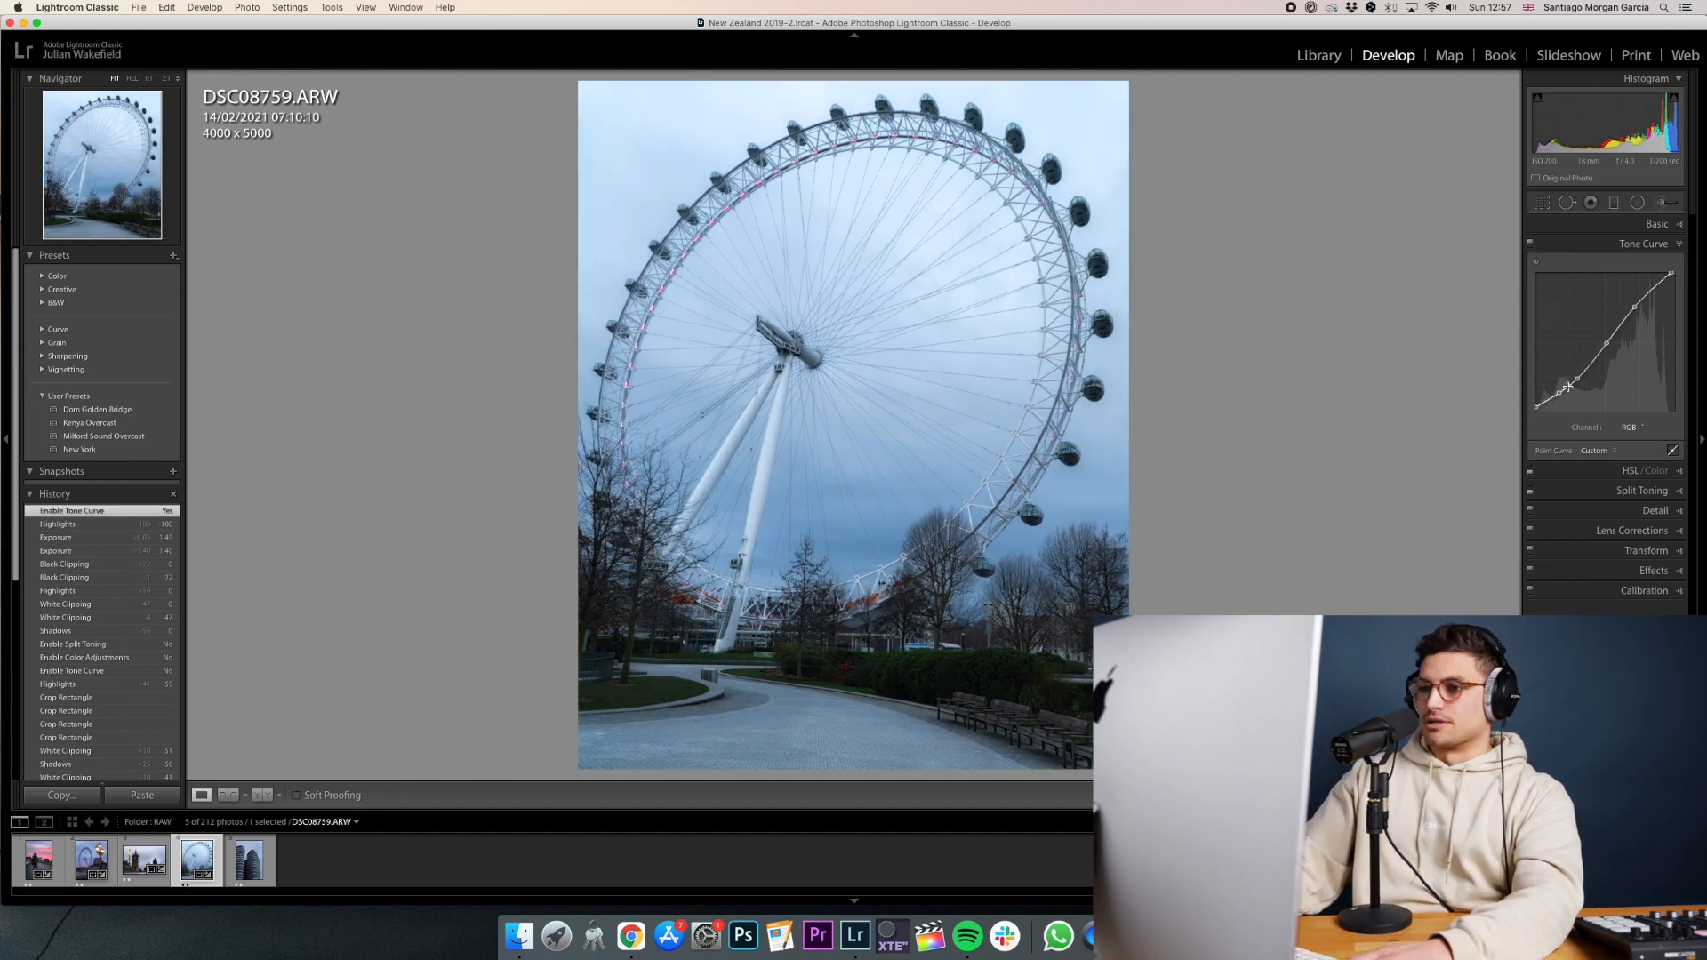
pyautogui.moveTo(1671, 273); pyautogui.dragTo(1599, 352)
# Re-enable the HSL adjustments with saturation at red +9, orange +8, yellow +6 and green -51, and compare their effect.
pyautogui.click(1630, 471)
pyautogui.moveTo(1615, 341)
pyautogui.mouseDown()
pyautogui.moveTo(1617, 316)
pyautogui.moveTo(1616, 341)
pyautogui.mouseUp()
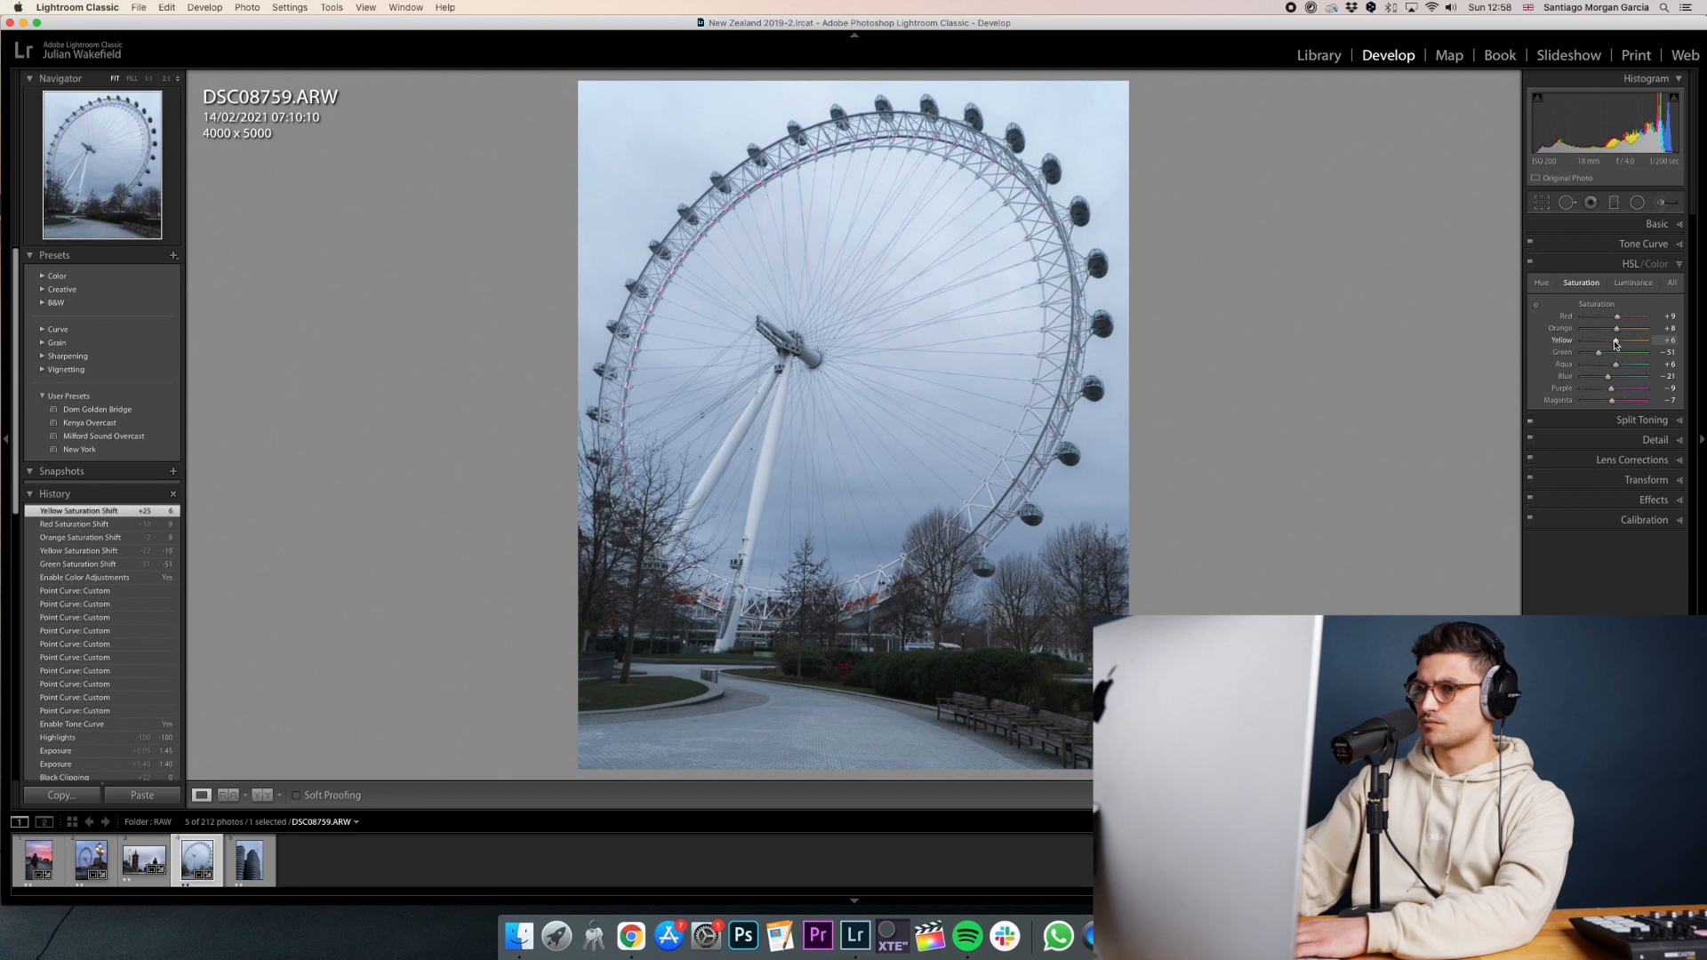
pyautogui.click(1530, 263)
pyautogui.click(1530, 263)
# Compare the tone curve's effect, refine its darker points, and set shadows to +37 and blacks to -33.
pyautogui.click(1530, 243)
pyautogui.click(1531, 244)
pyautogui.moveTo(1556, 392); pyautogui.dragTo(1557, 397)
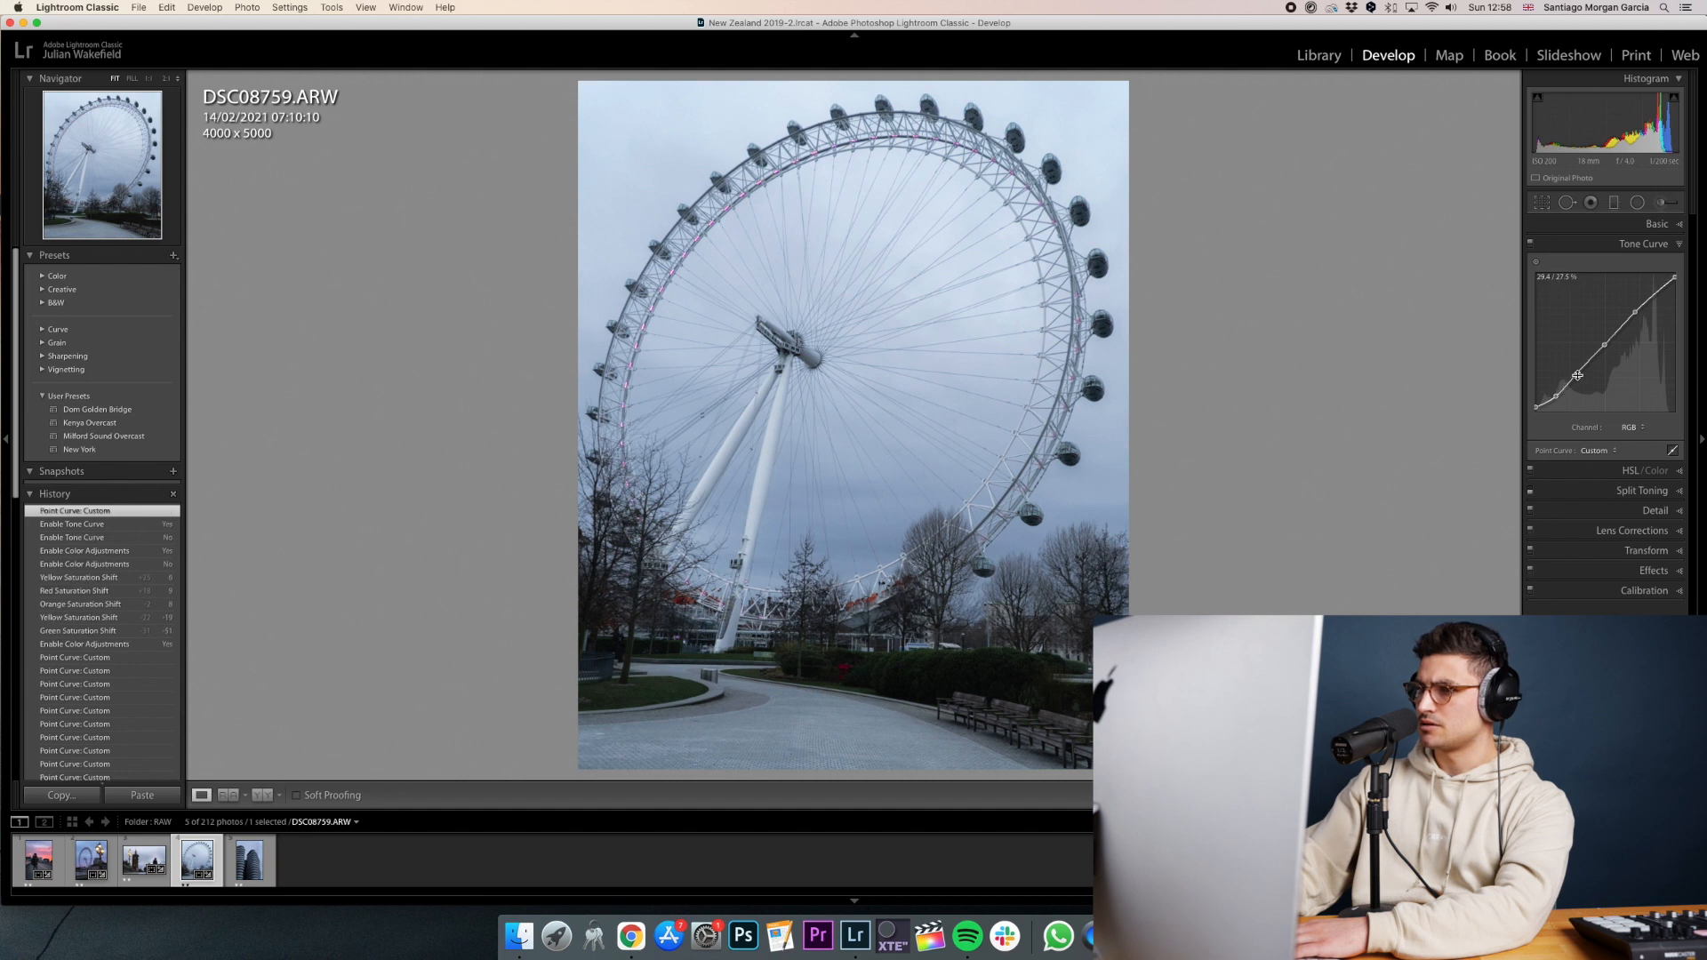
pyautogui.click(1577, 377)
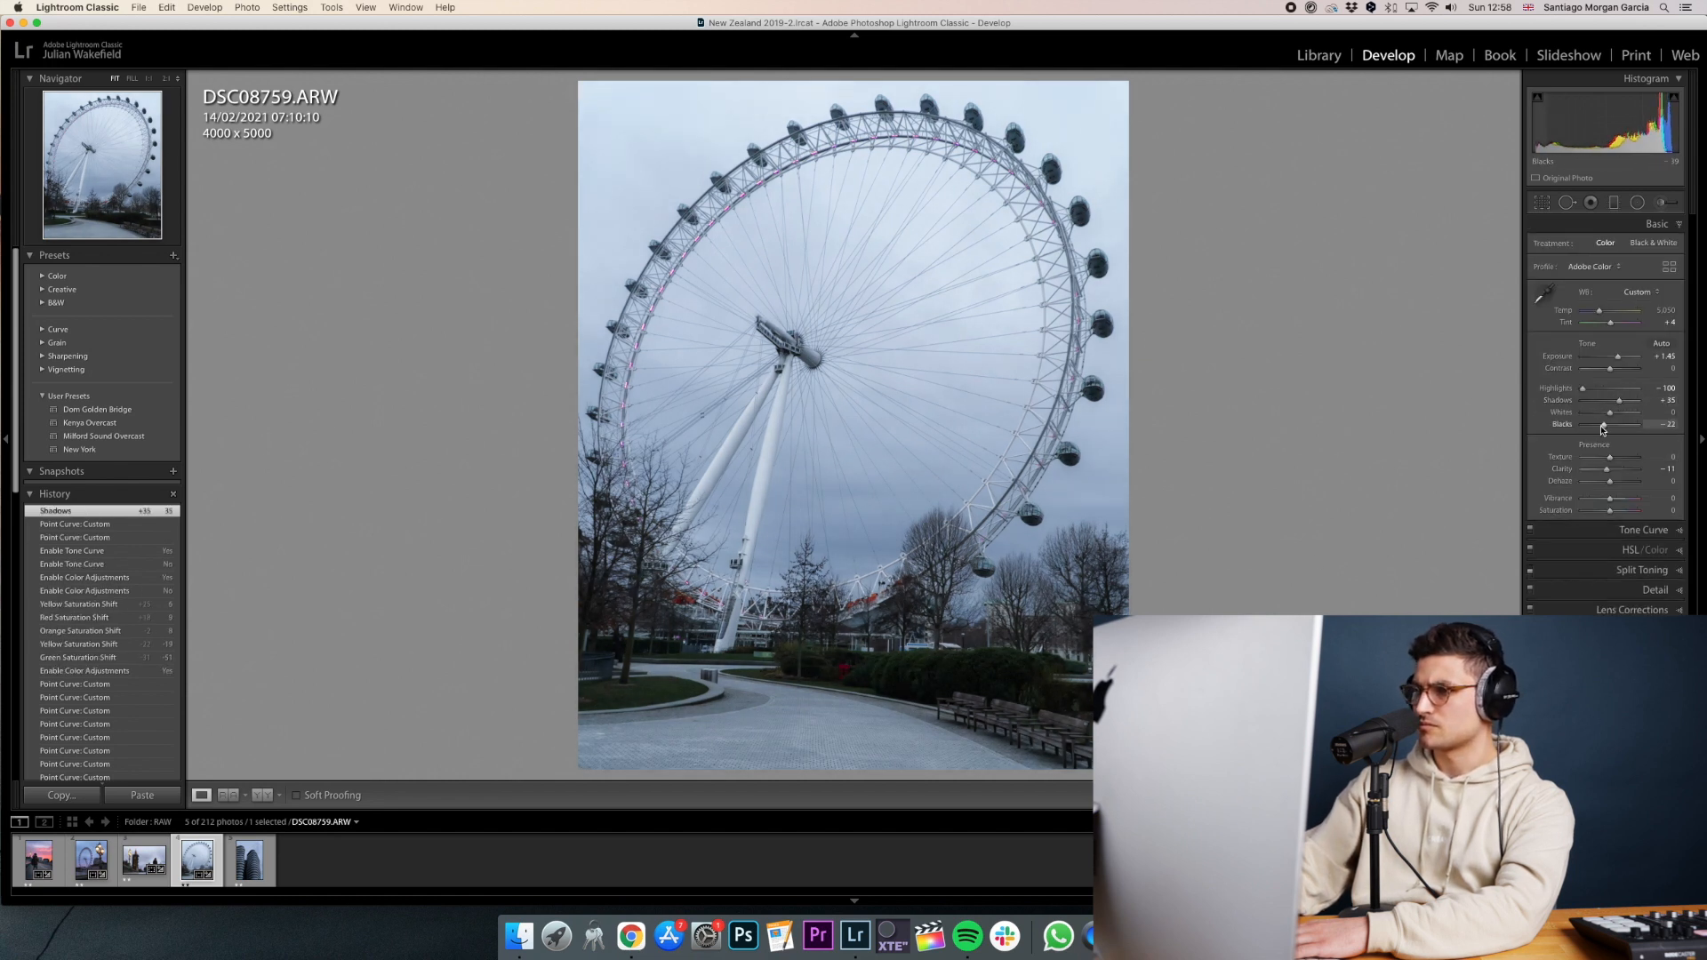
pyautogui.moveTo(1618, 401); pyautogui.dragTo(1624, 406)
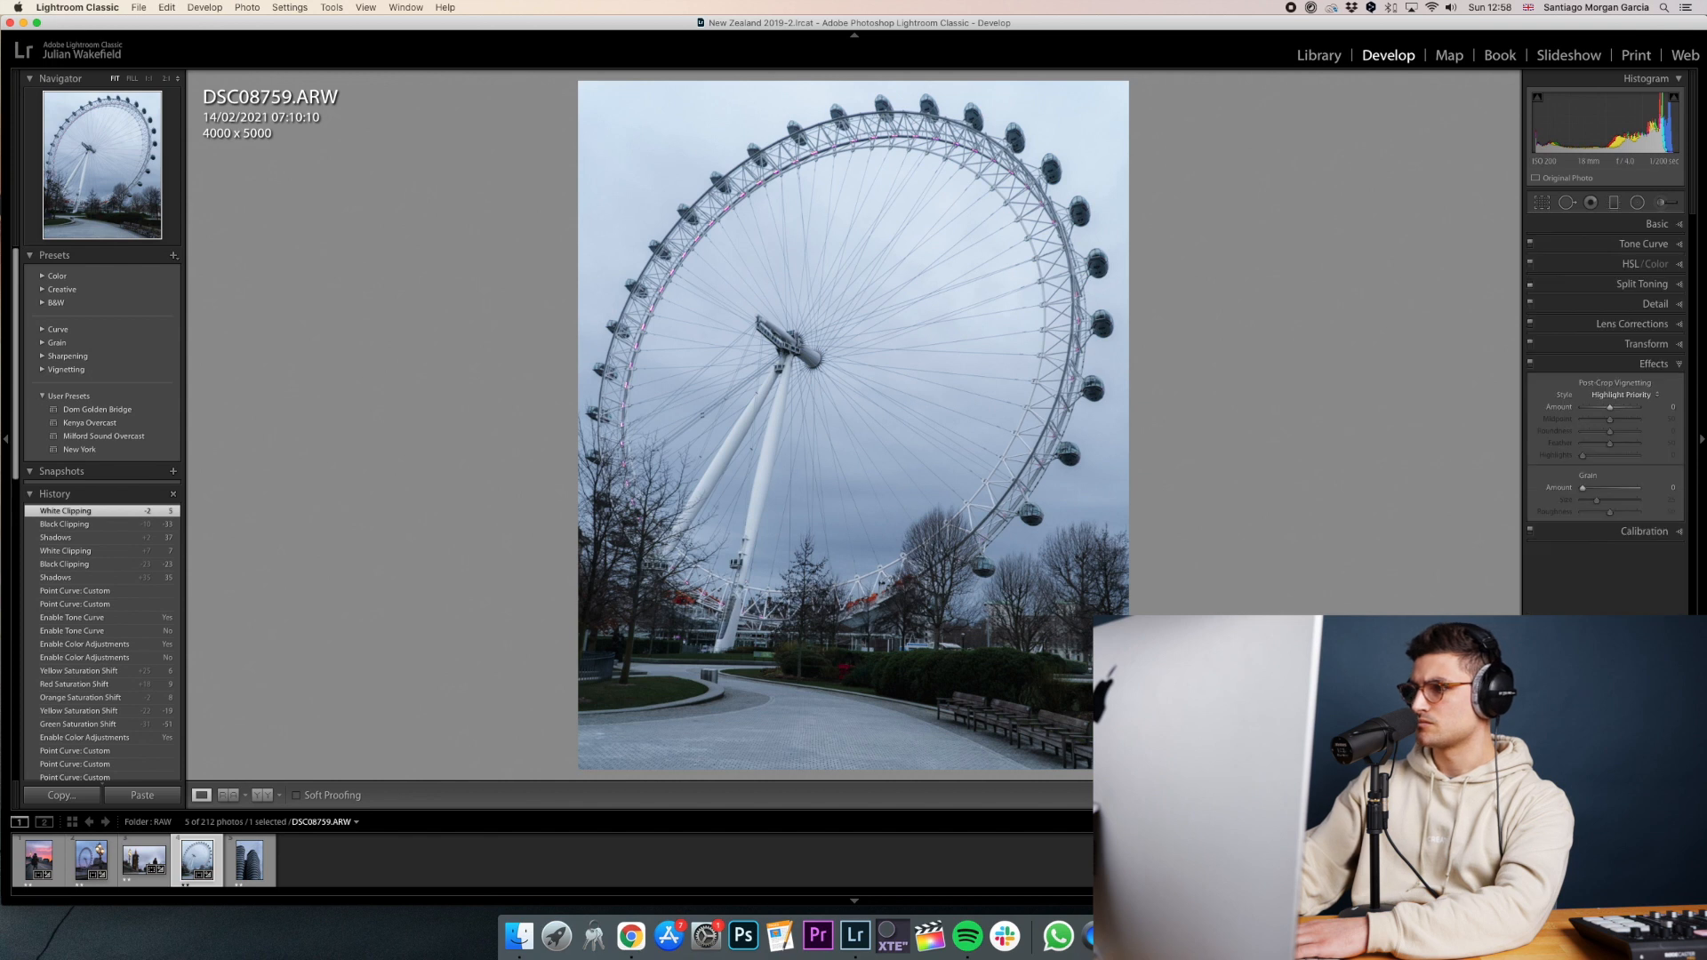
# Set the blue primary hue to +7 in the camera calibration.
pyautogui.click(1610, 531)
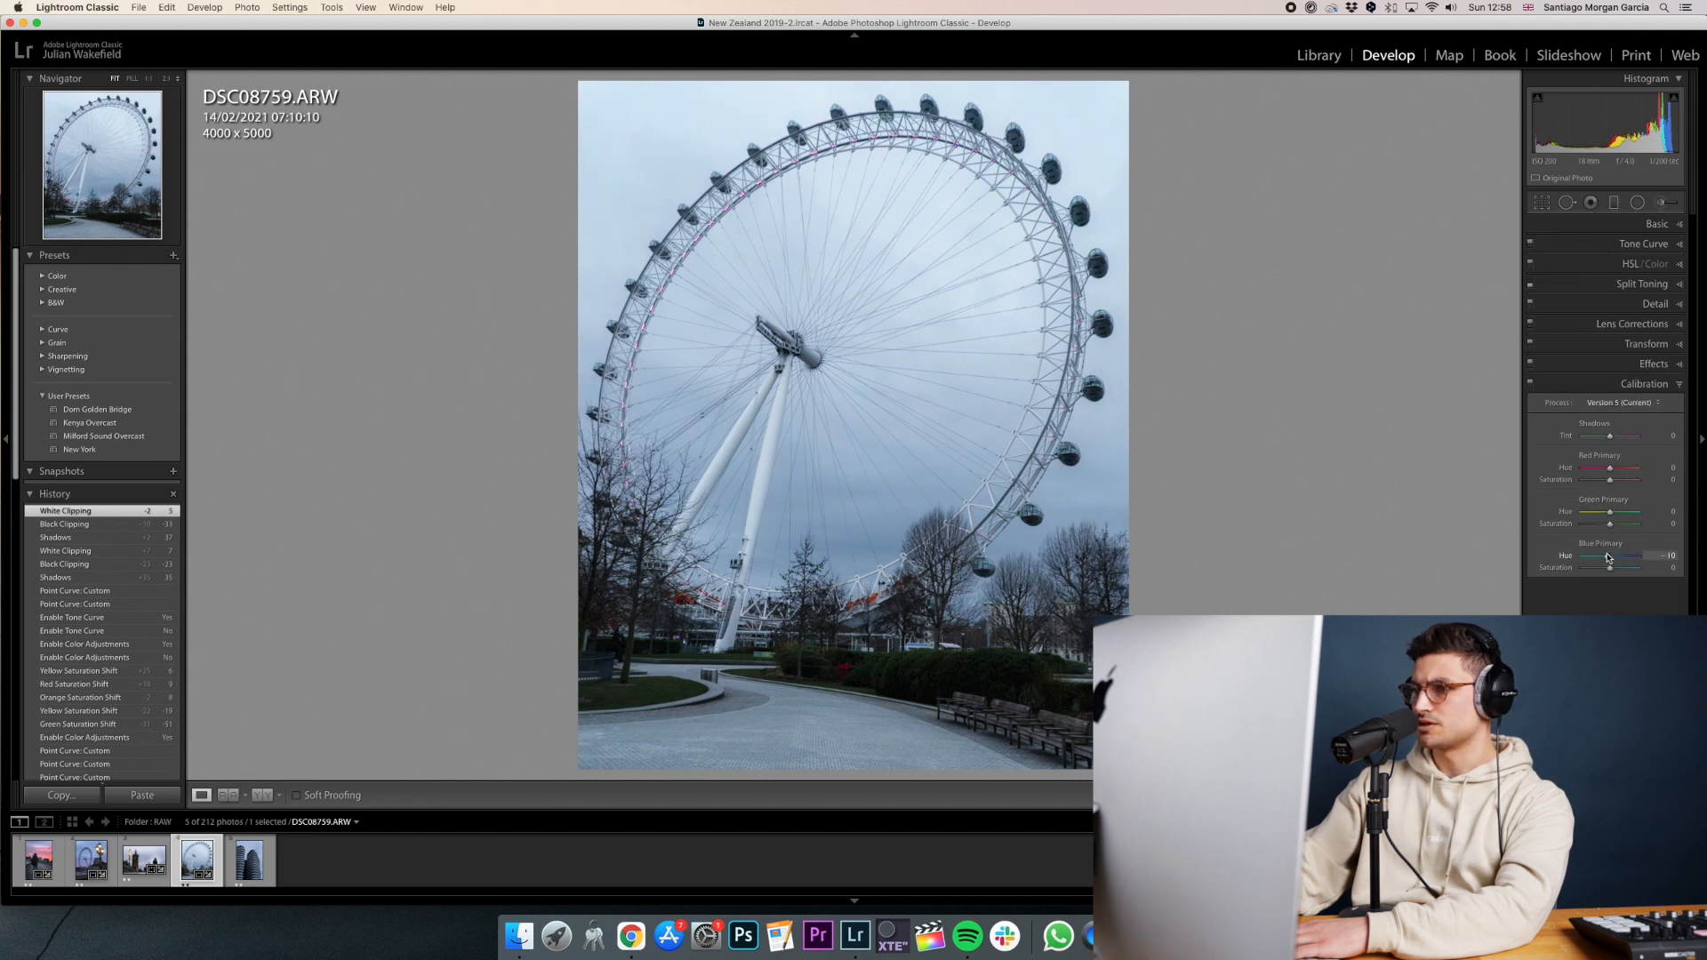
pyautogui.moveTo(1606, 557); pyautogui.dragTo(1612, 558)
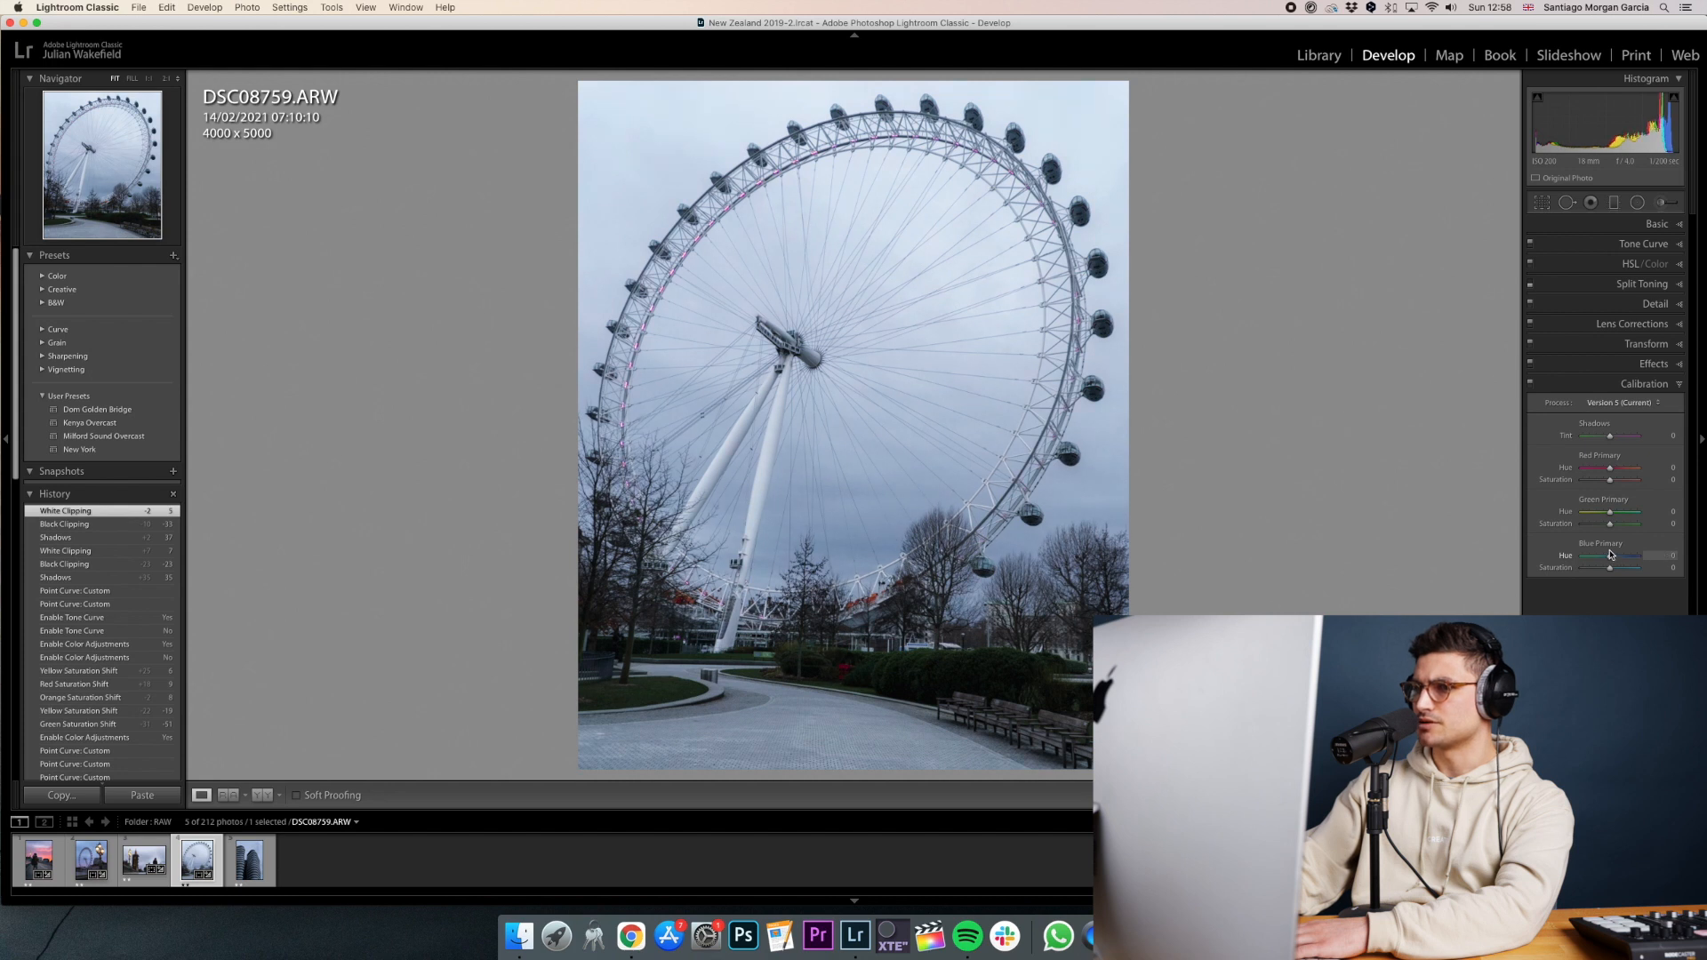
pyautogui.moveTo(1614, 556)
pyautogui.mouseDown()
pyautogui.moveTo(1639, 558)
pyautogui.moveTo(1612, 557)
pyautogui.mouseUp()
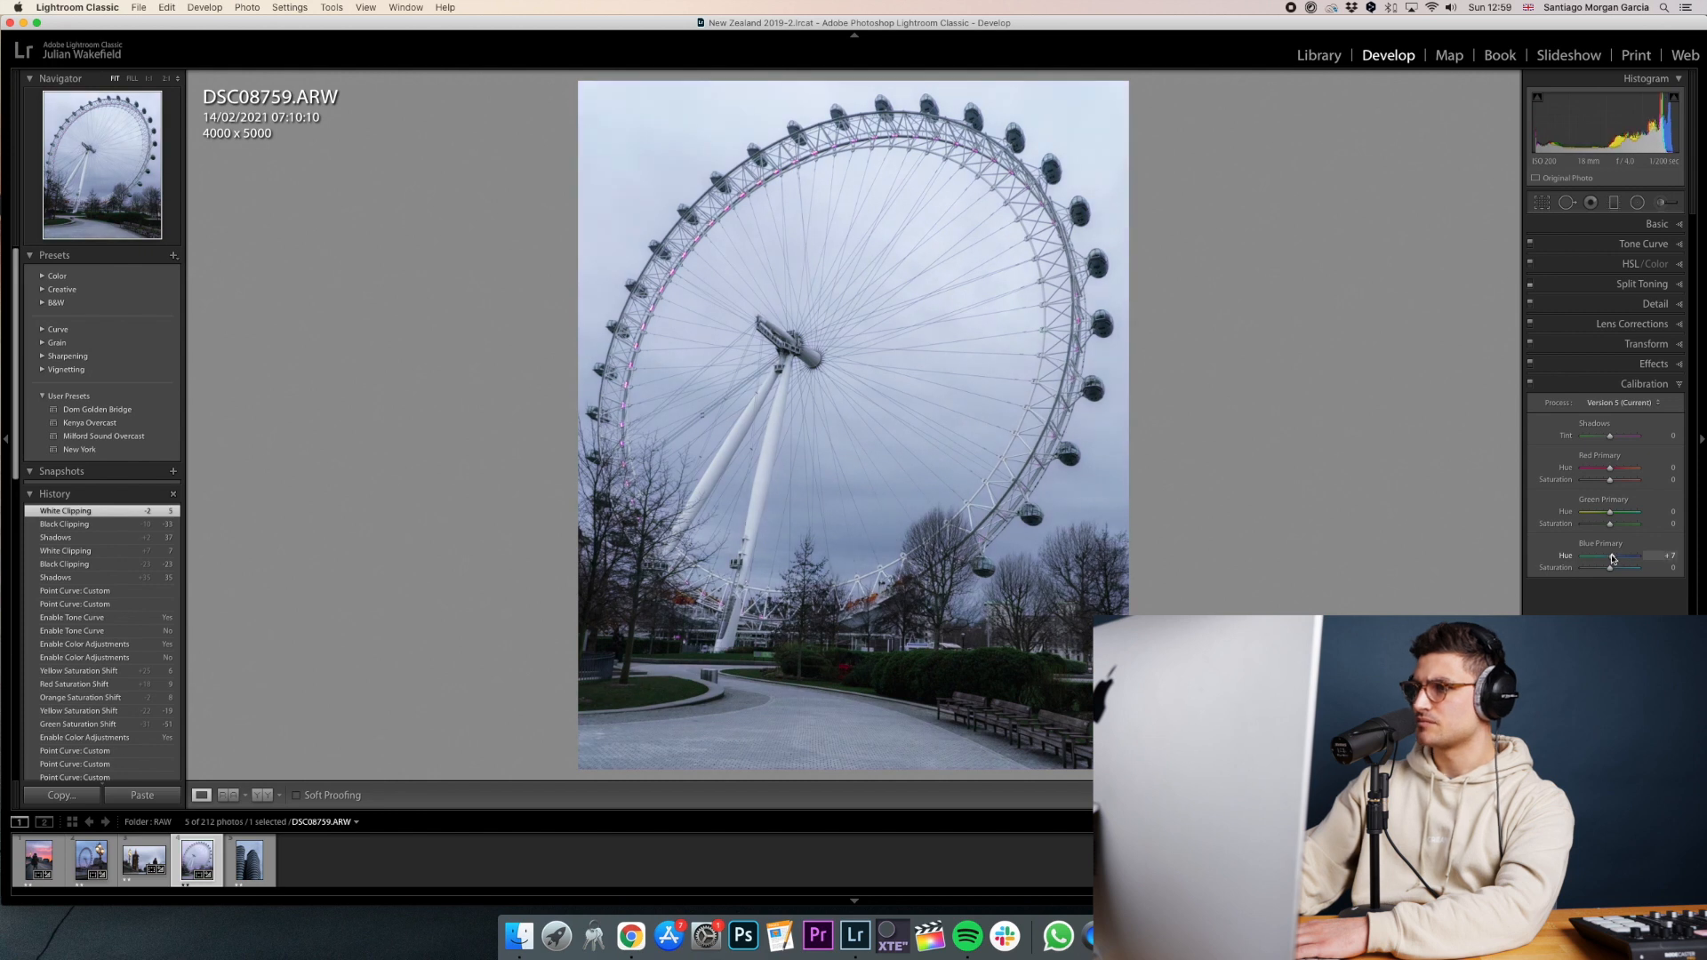
# Fine-tune the blue and aqua hues, set blue saturation to -40 with aqua reduced, and compare before and after.
pyautogui.click(1620, 264)
pyautogui.moveTo(1616, 376); pyautogui.dragTo(1601, 377)
pyautogui.click(1580, 283)
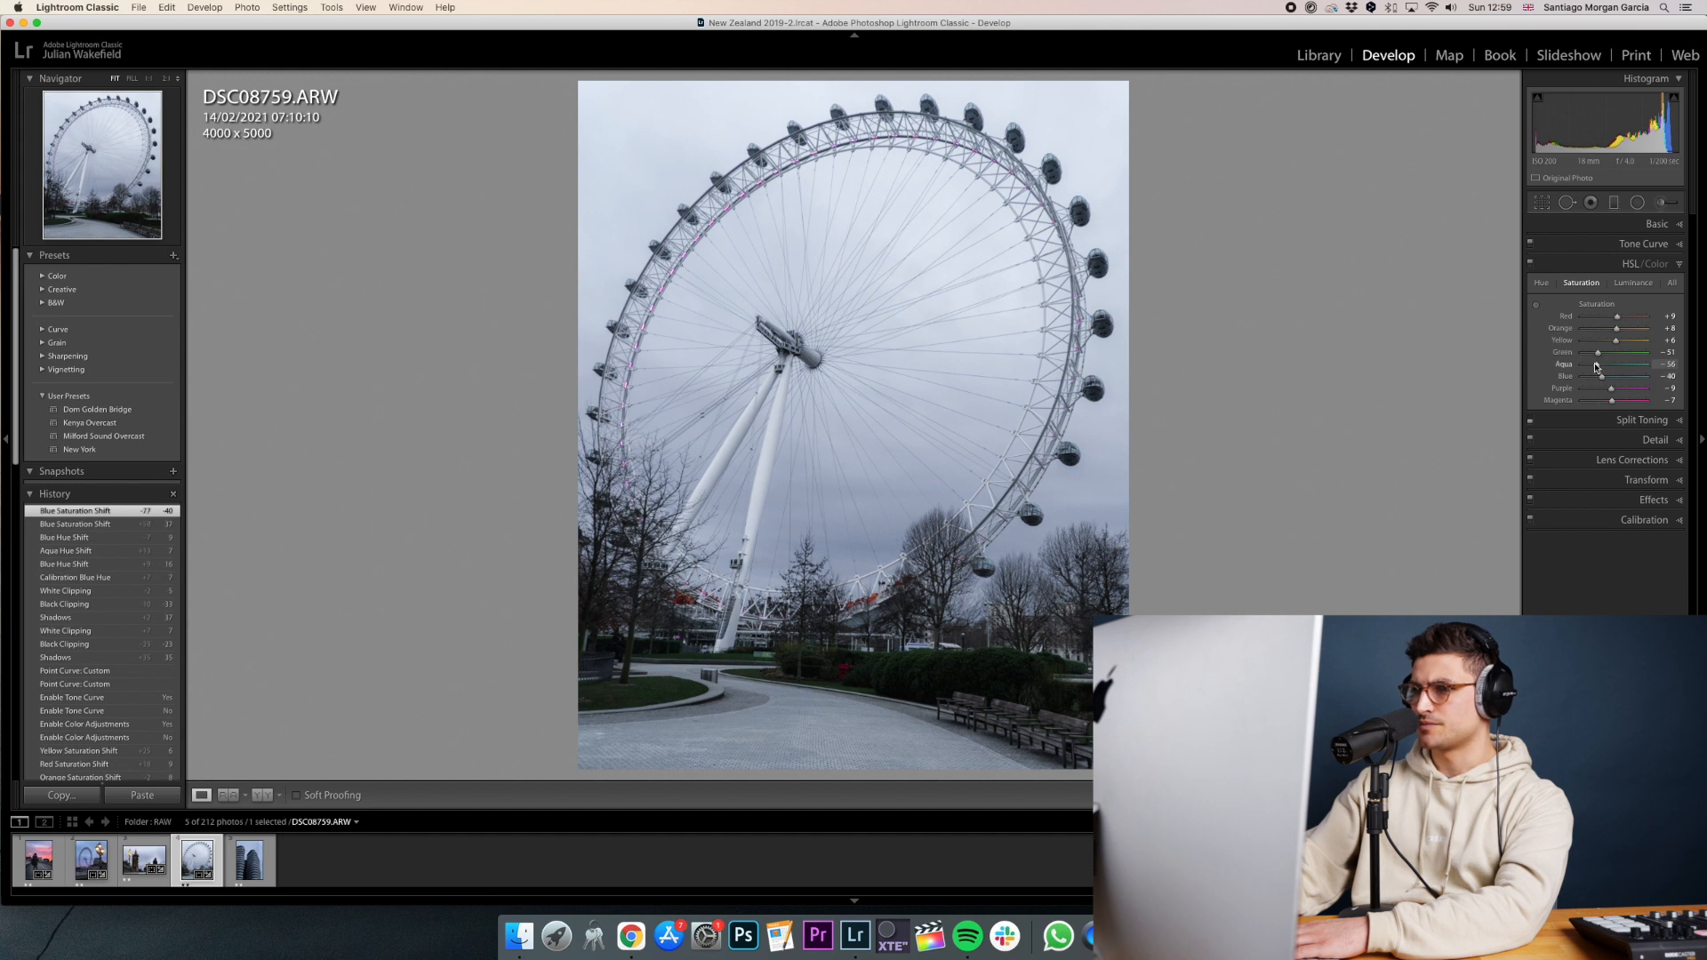
pyautogui.press('\\')
pyautogui.press('\\')
# Adjust the blue luminance, and set whites to +38, shadows to +49 and blacks to -9, checking against the original.
pyautogui.click(1632, 284)
pyautogui.moveTo(1614, 376); pyautogui.dragTo(1622, 419)
pyautogui.click(1587, 224)
pyautogui.press('\\')
pyautogui.press('\\')
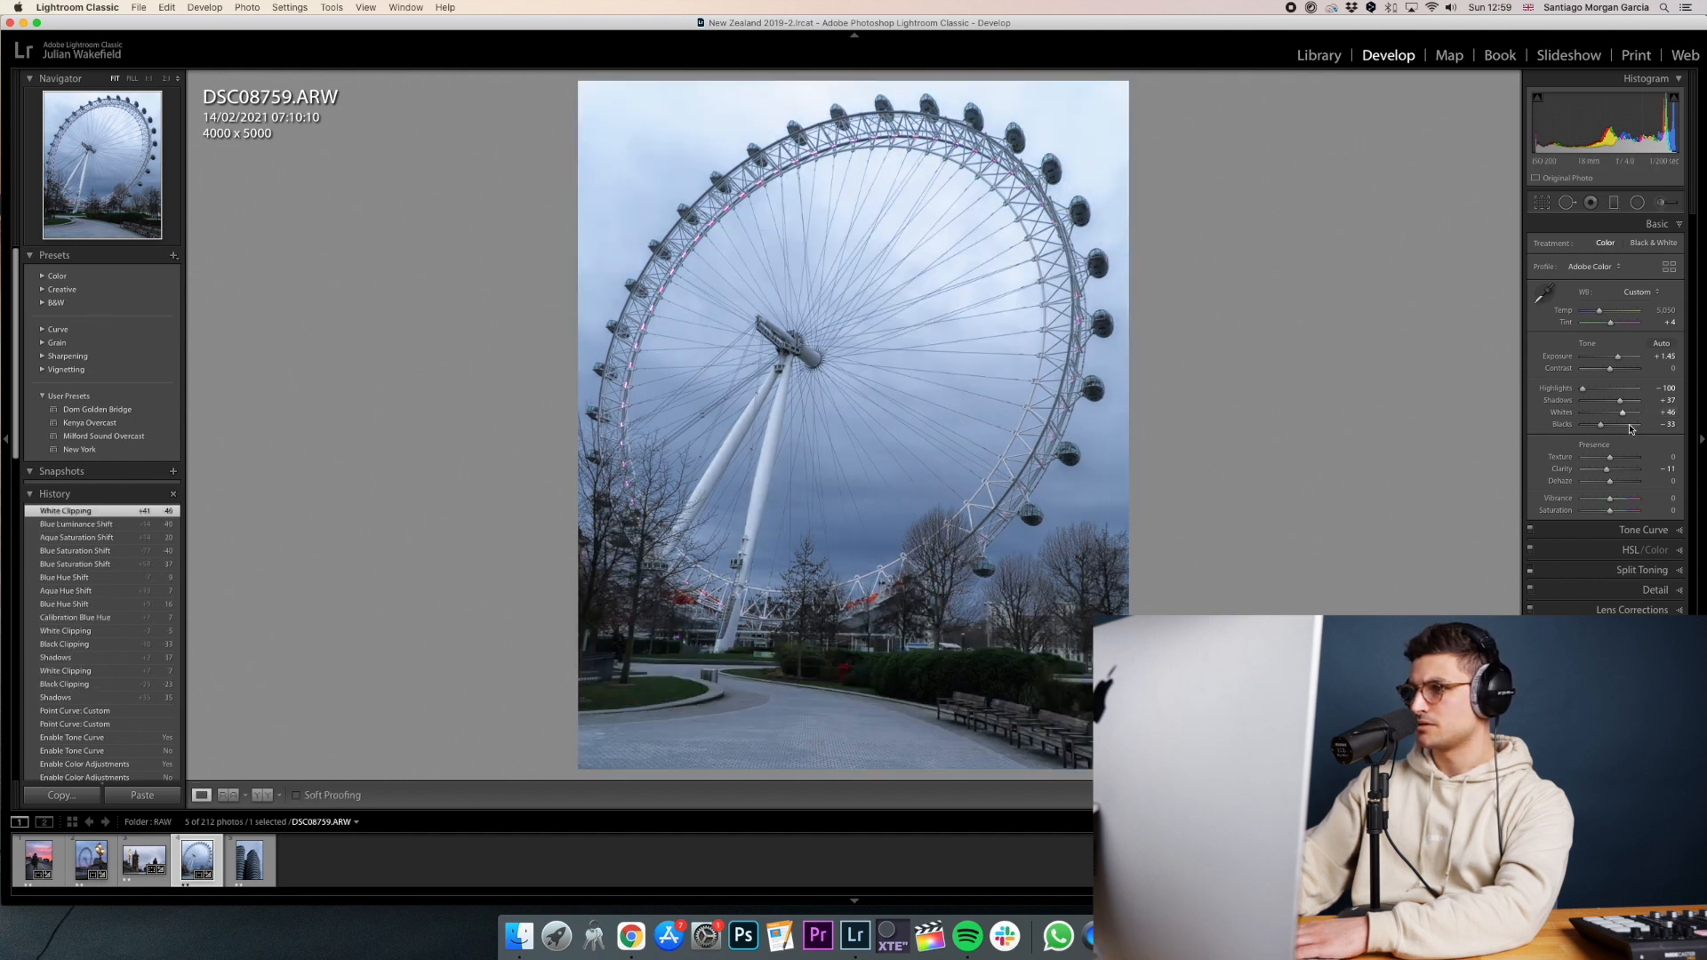
pyautogui.moveTo(1622, 418)
pyautogui.mouseDown()
pyautogui.moveTo(1623, 400)
pyautogui.moveTo(1607, 425)
pyautogui.mouseUp()
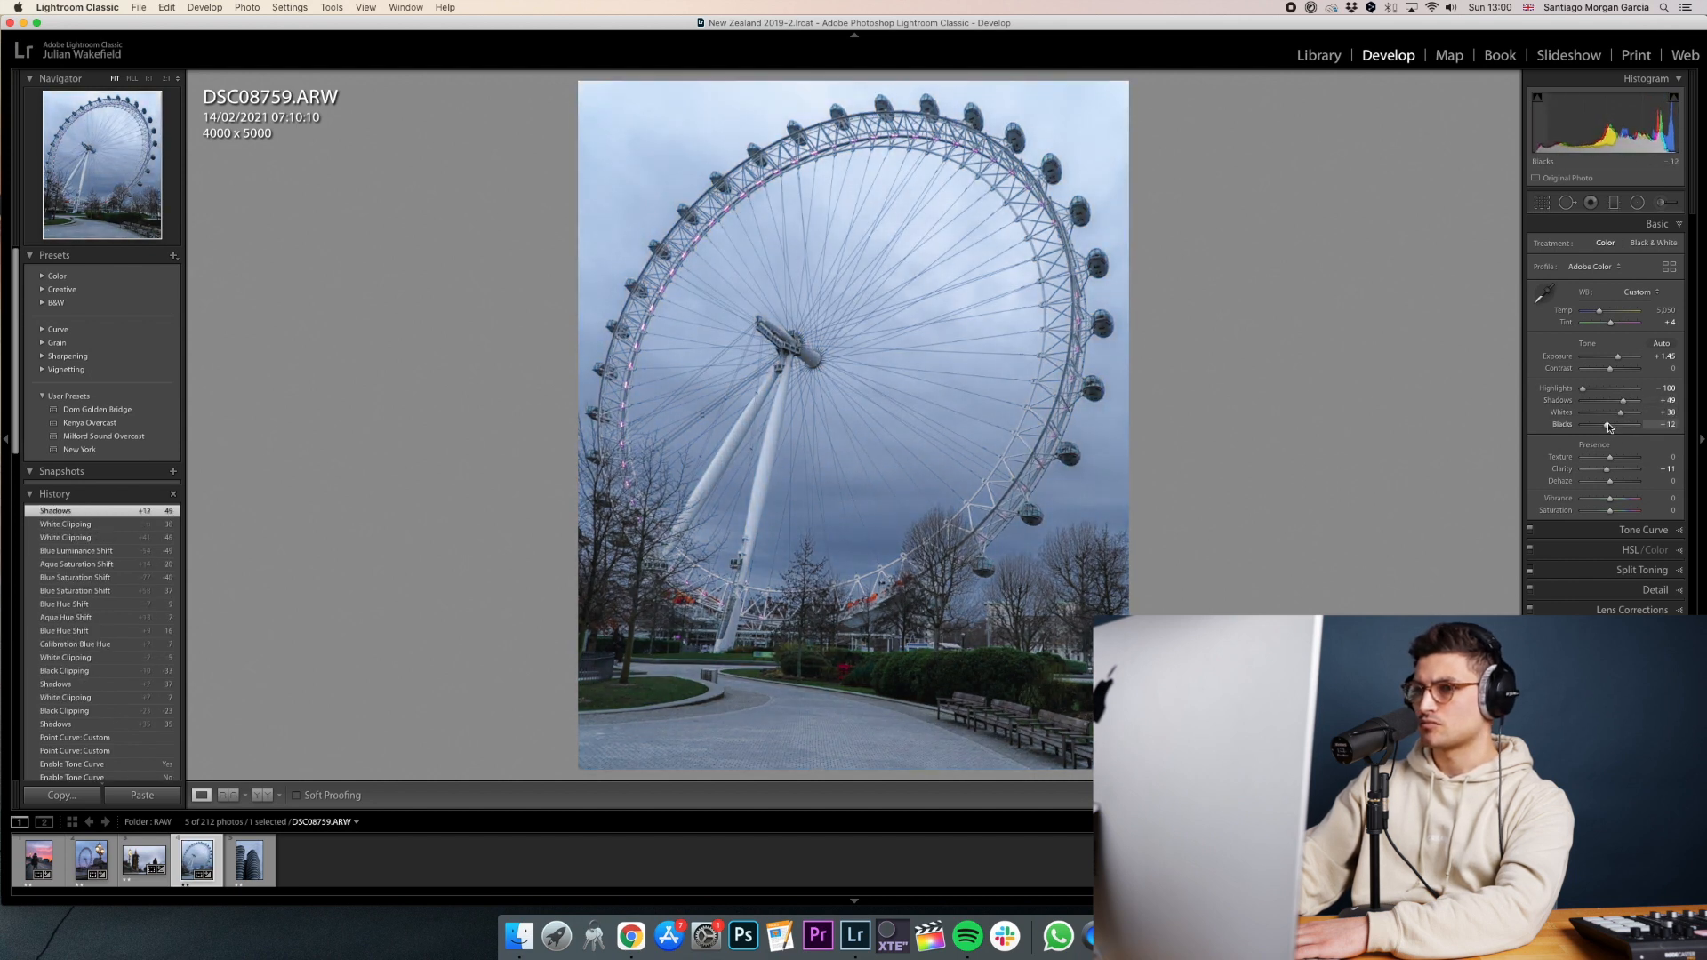
# Heal the small blemish on the lawn at the photo's left edge with Spot Removal.
pyautogui.click(704, 683)
pyautogui.moveTo(748, 691); pyautogui.dragTo(871, 645)
pyautogui.press('q')
pyautogui.moveTo(511, 727); pyautogui.dragTo(458, 723)
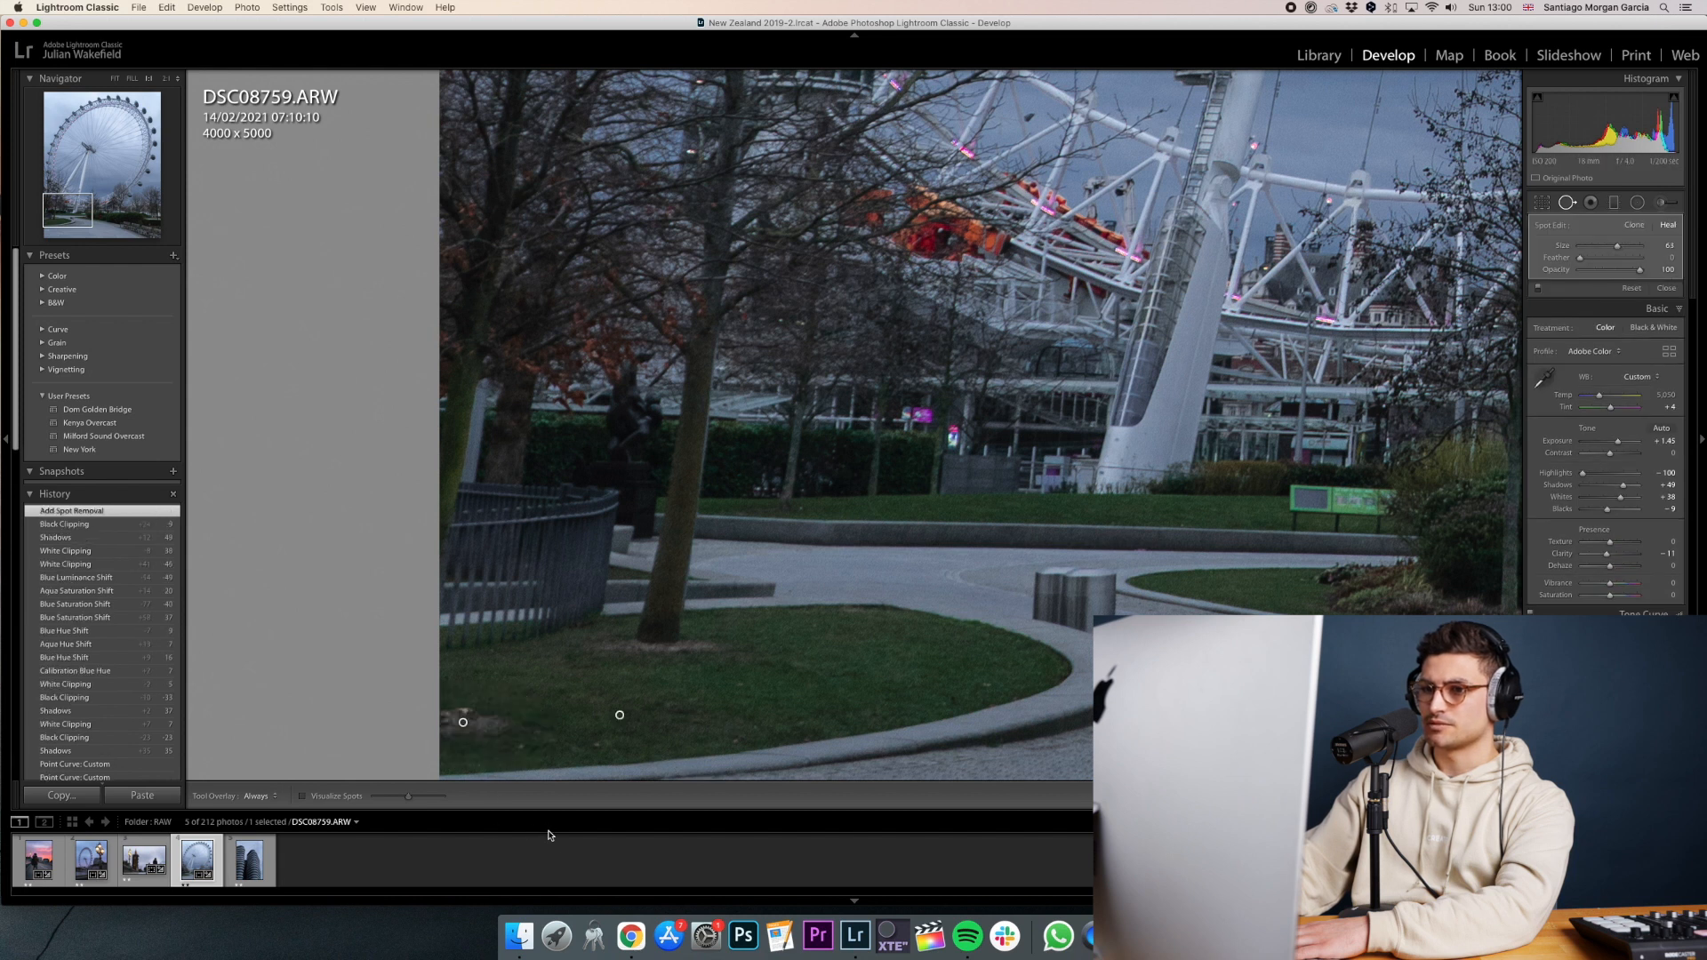
pyautogui.press('q')
# Check the paving and benches for distractions, and heal out the red barrier in front of the hedge, redoing the first attempt.
pyautogui.moveTo(1356, 667); pyautogui.dragTo(560, 600)
pyautogui.moveTo(991, 638); pyautogui.dragTo(743, 382)
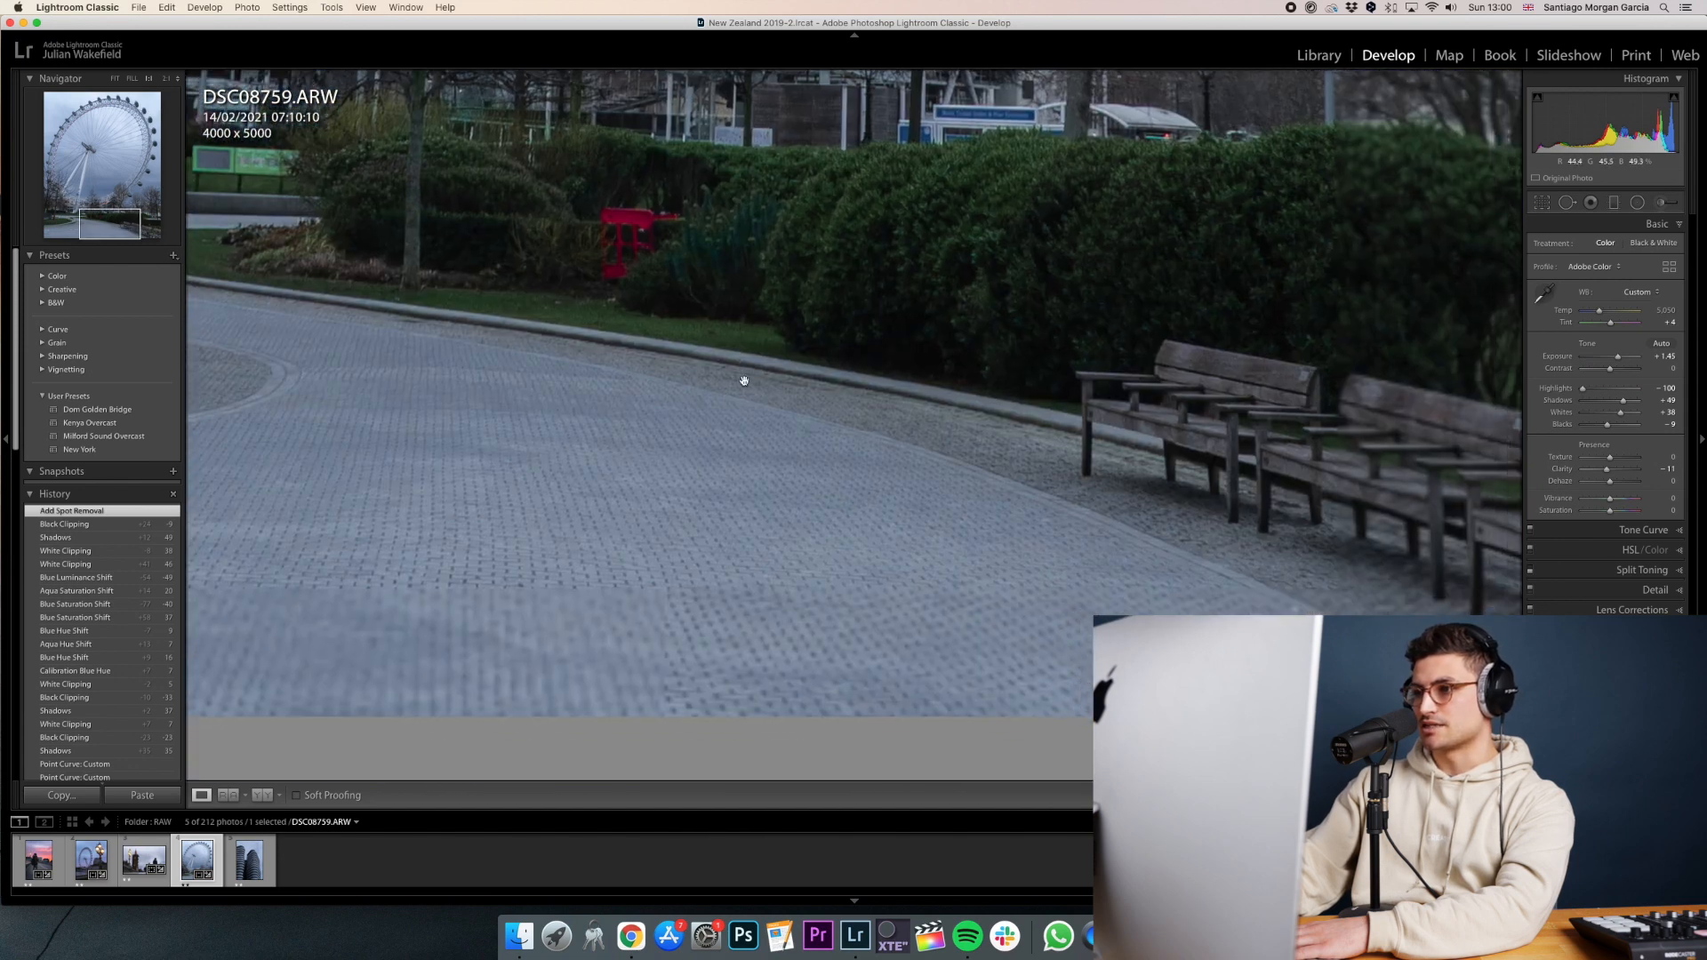
pyautogui.moveTo(1093, 568); pyautogui.dragTo(610, 557)
pyautogui.moveTo(1163, 484); pyautogui.dragTo(1083, 563)
pyautogui.click(997, 487)
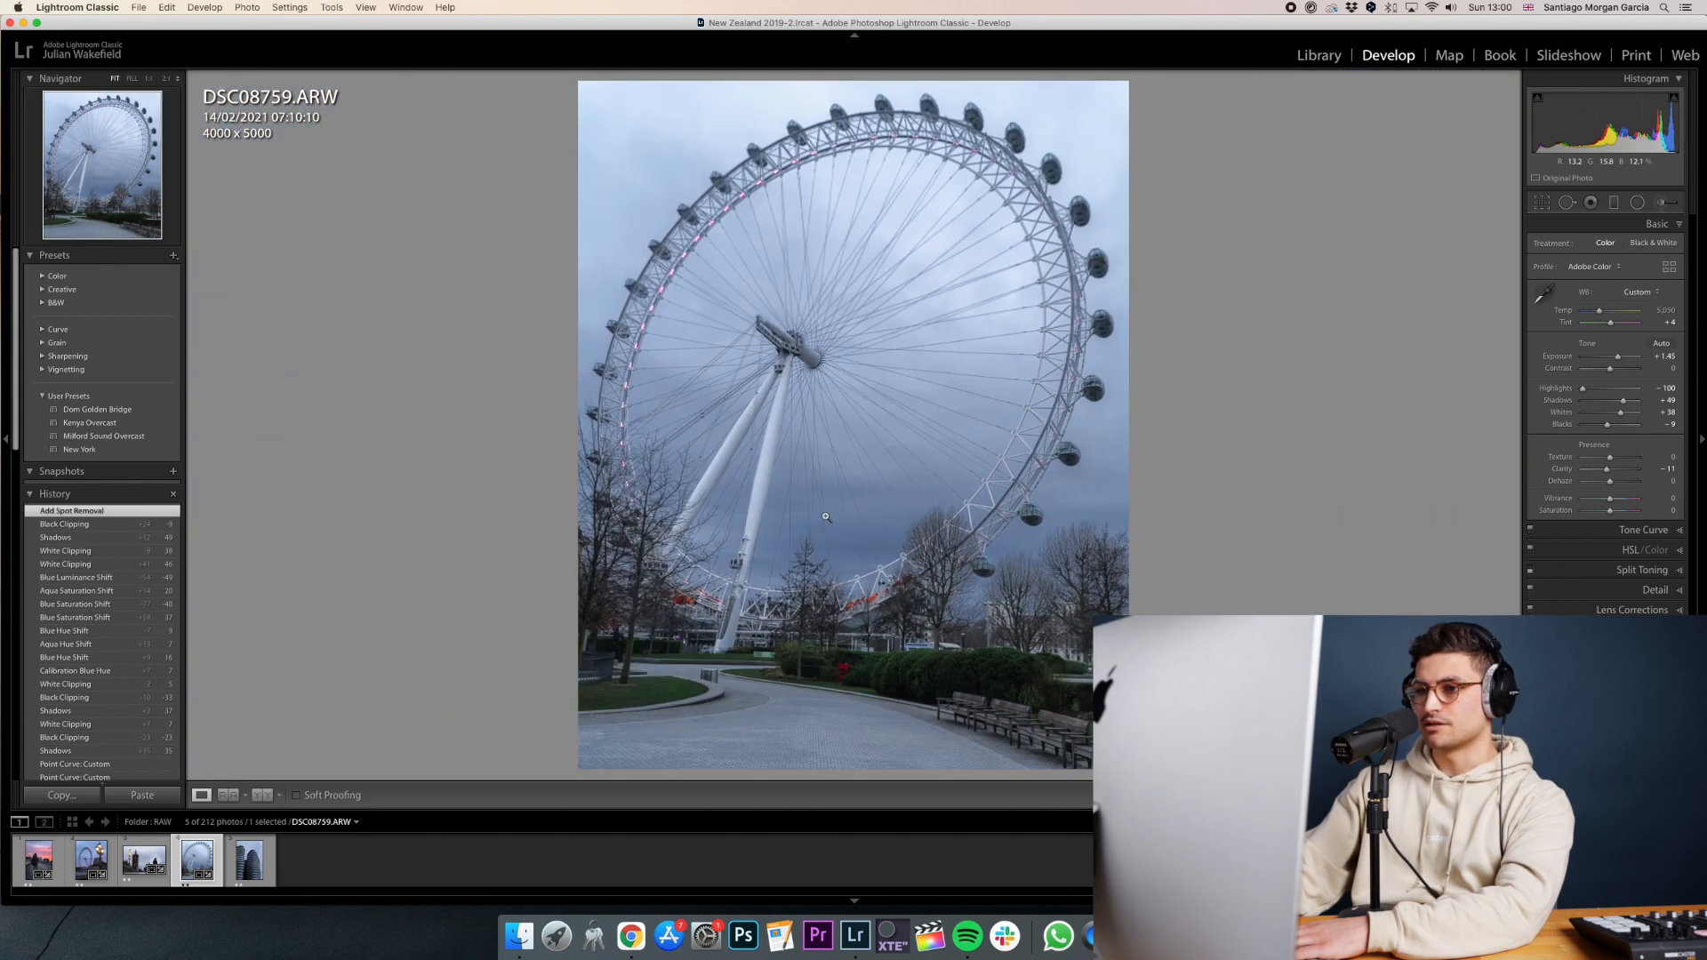
pyautogui.click(876, 670)
pyautogui.moveTo(877, 670); pyautogui.dragTo(934, 519)
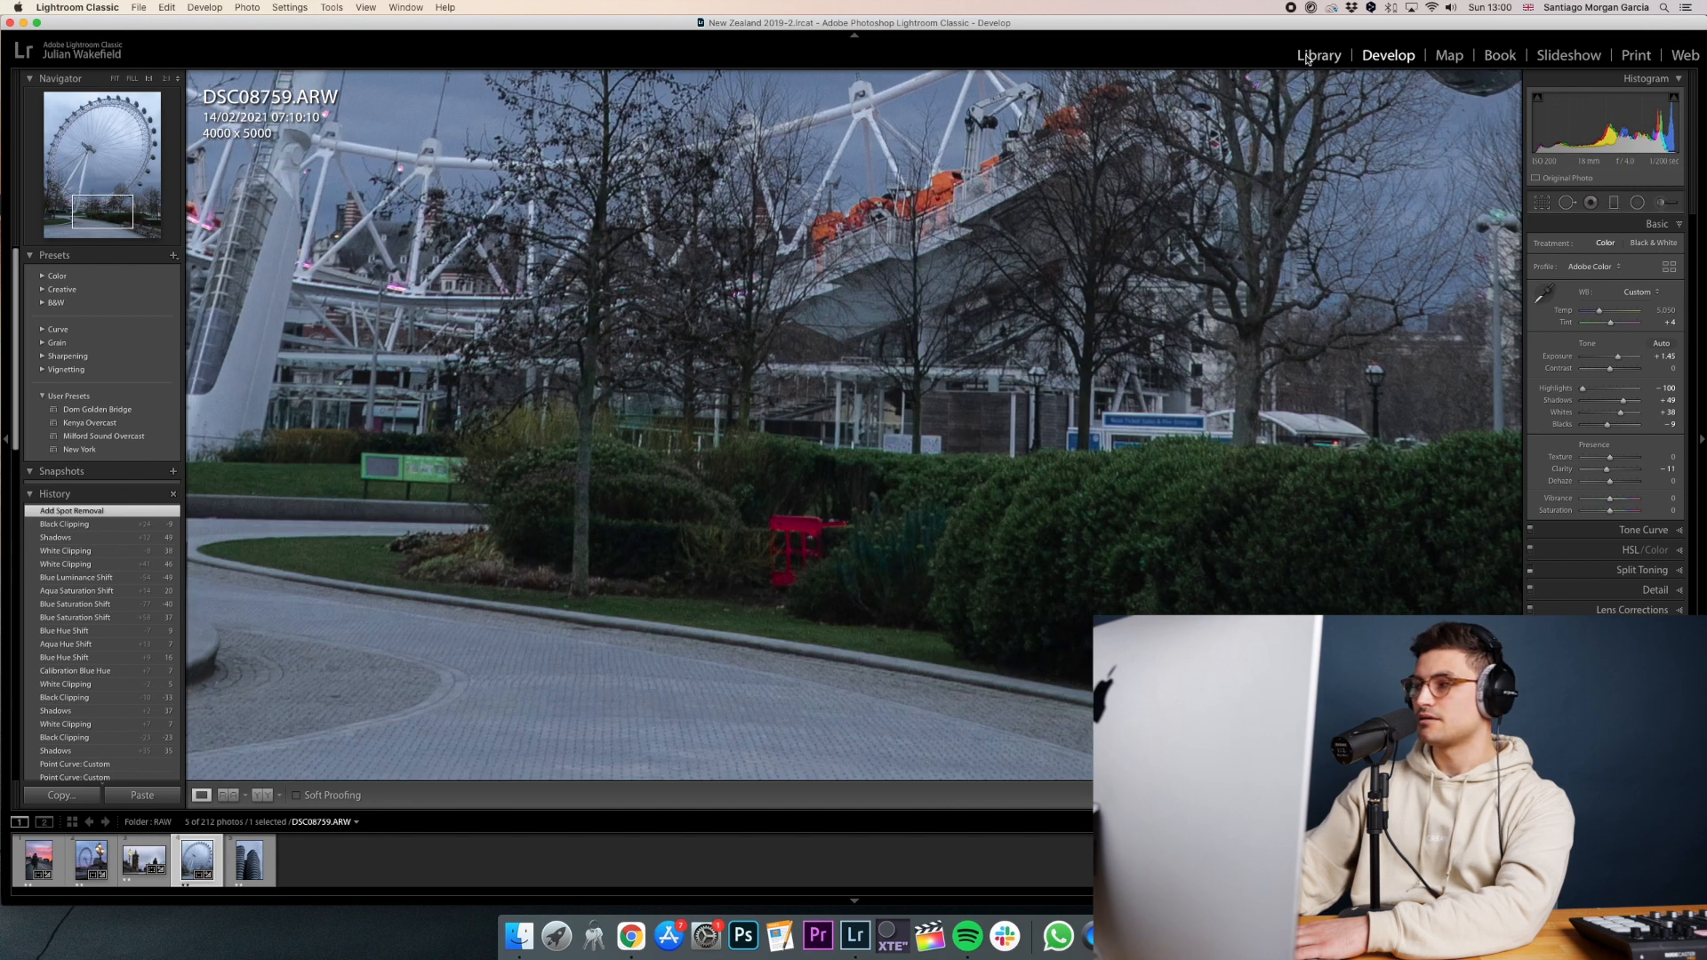
pyautogui.click(165, 78)
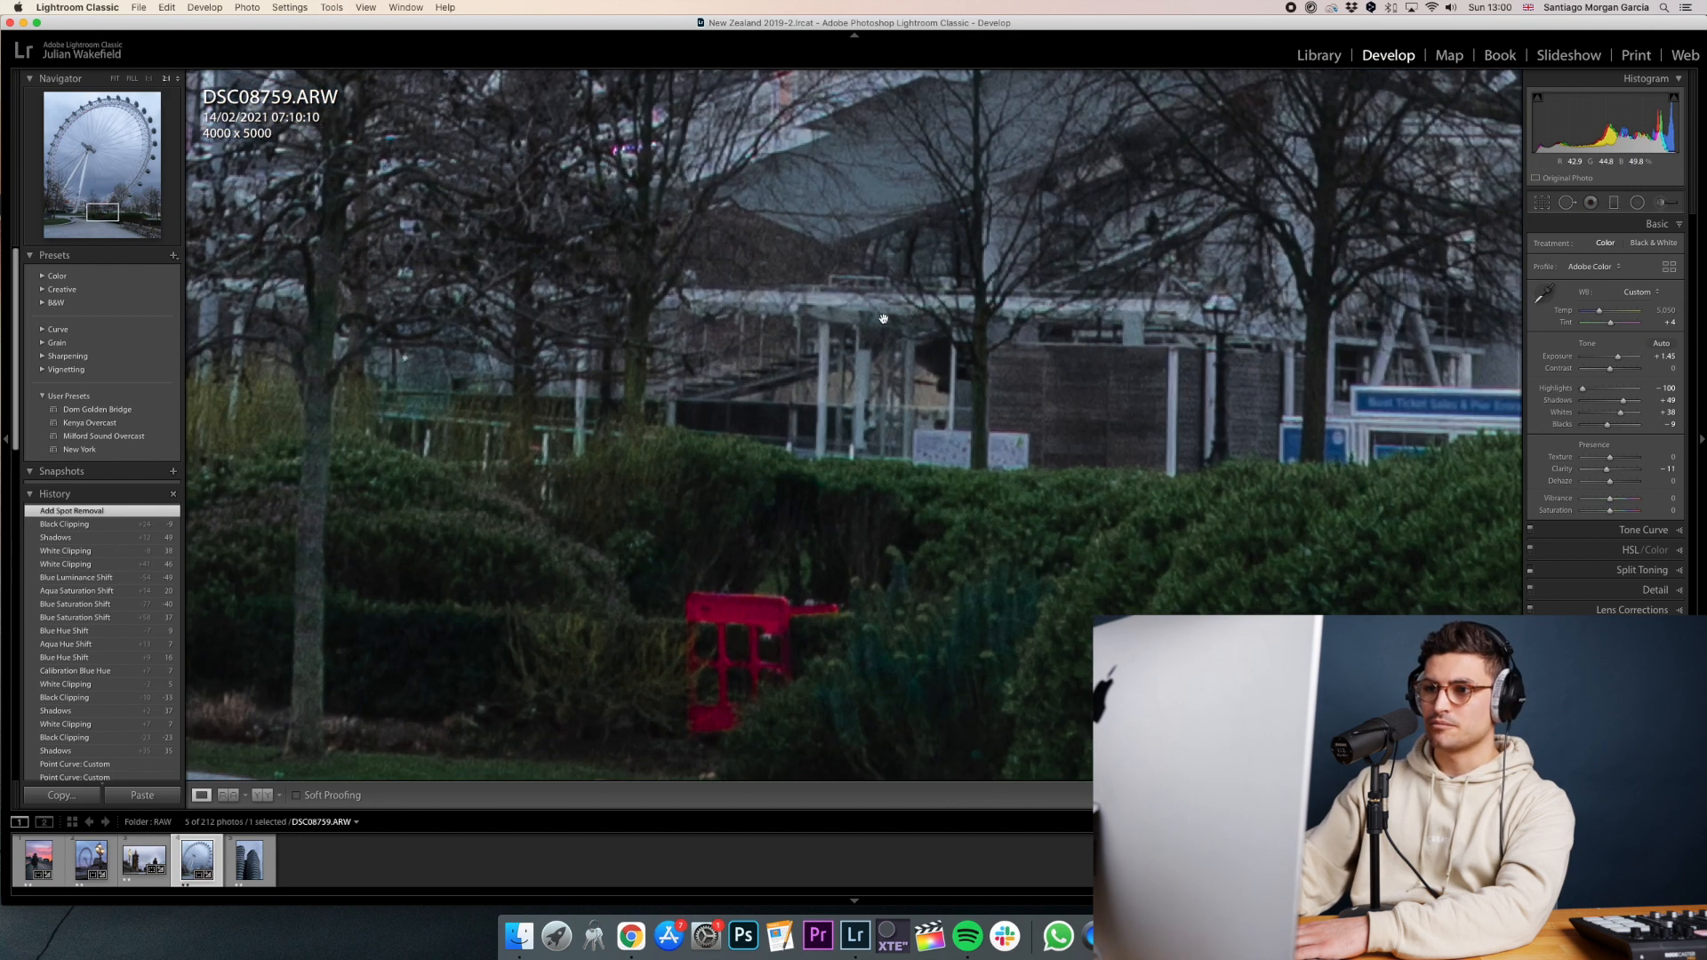
pyautogui.scroll(-5, 883, 318)
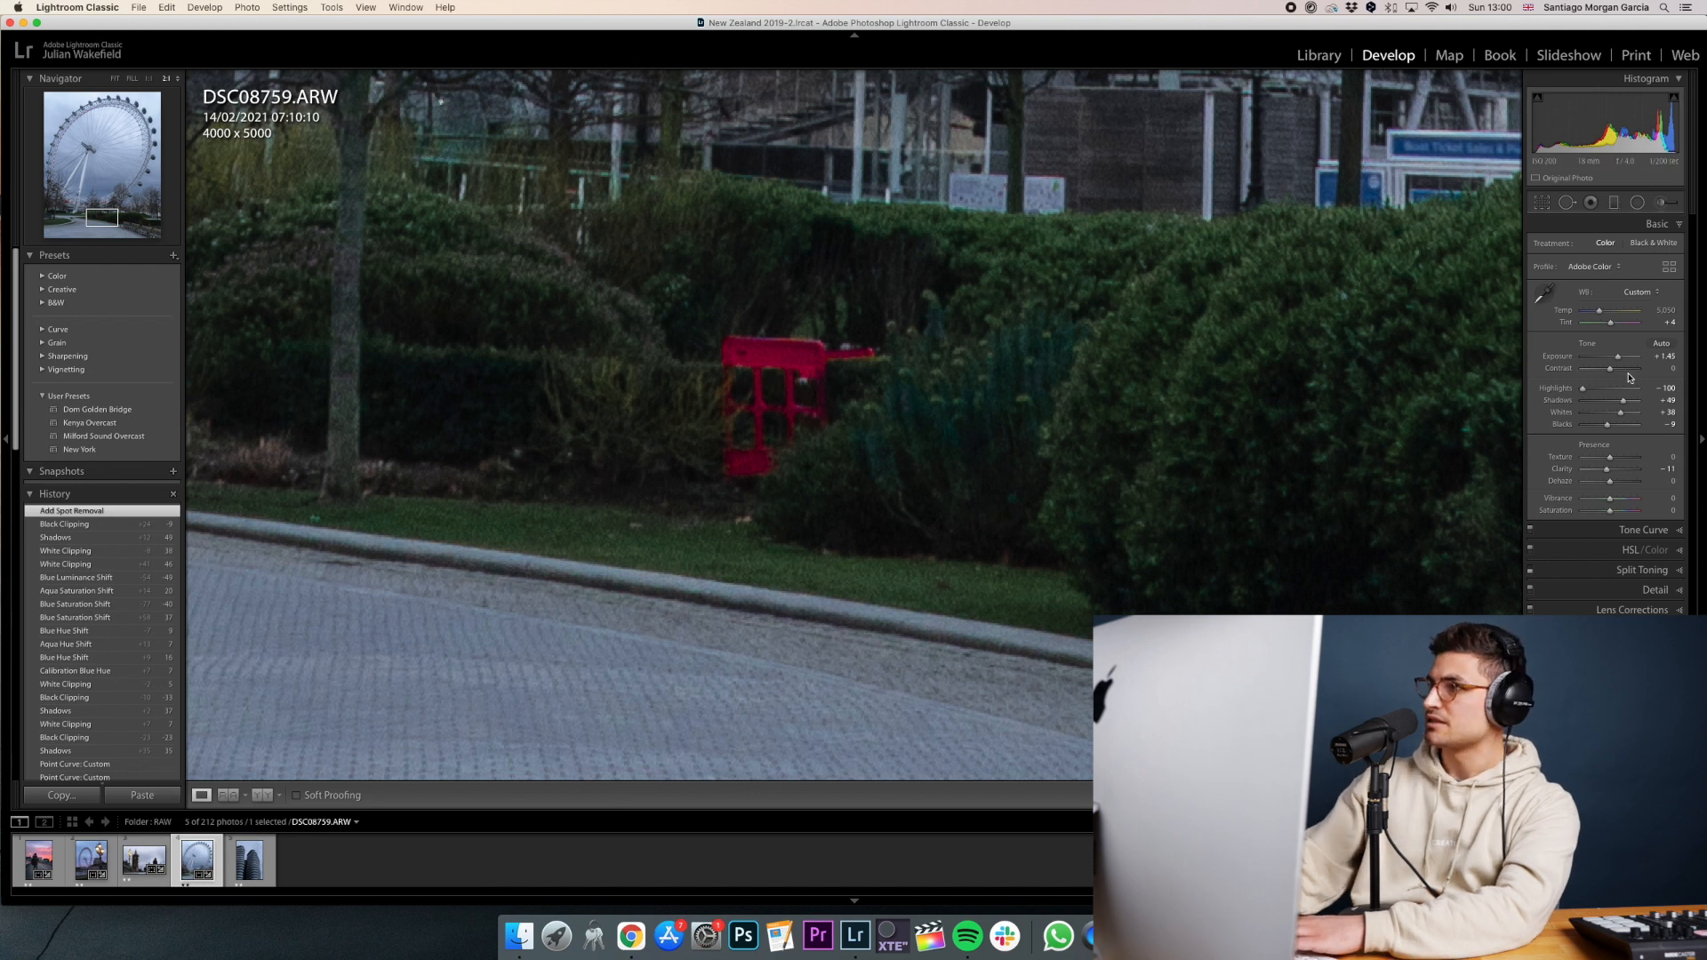
pyautogui.click(1568, 203)
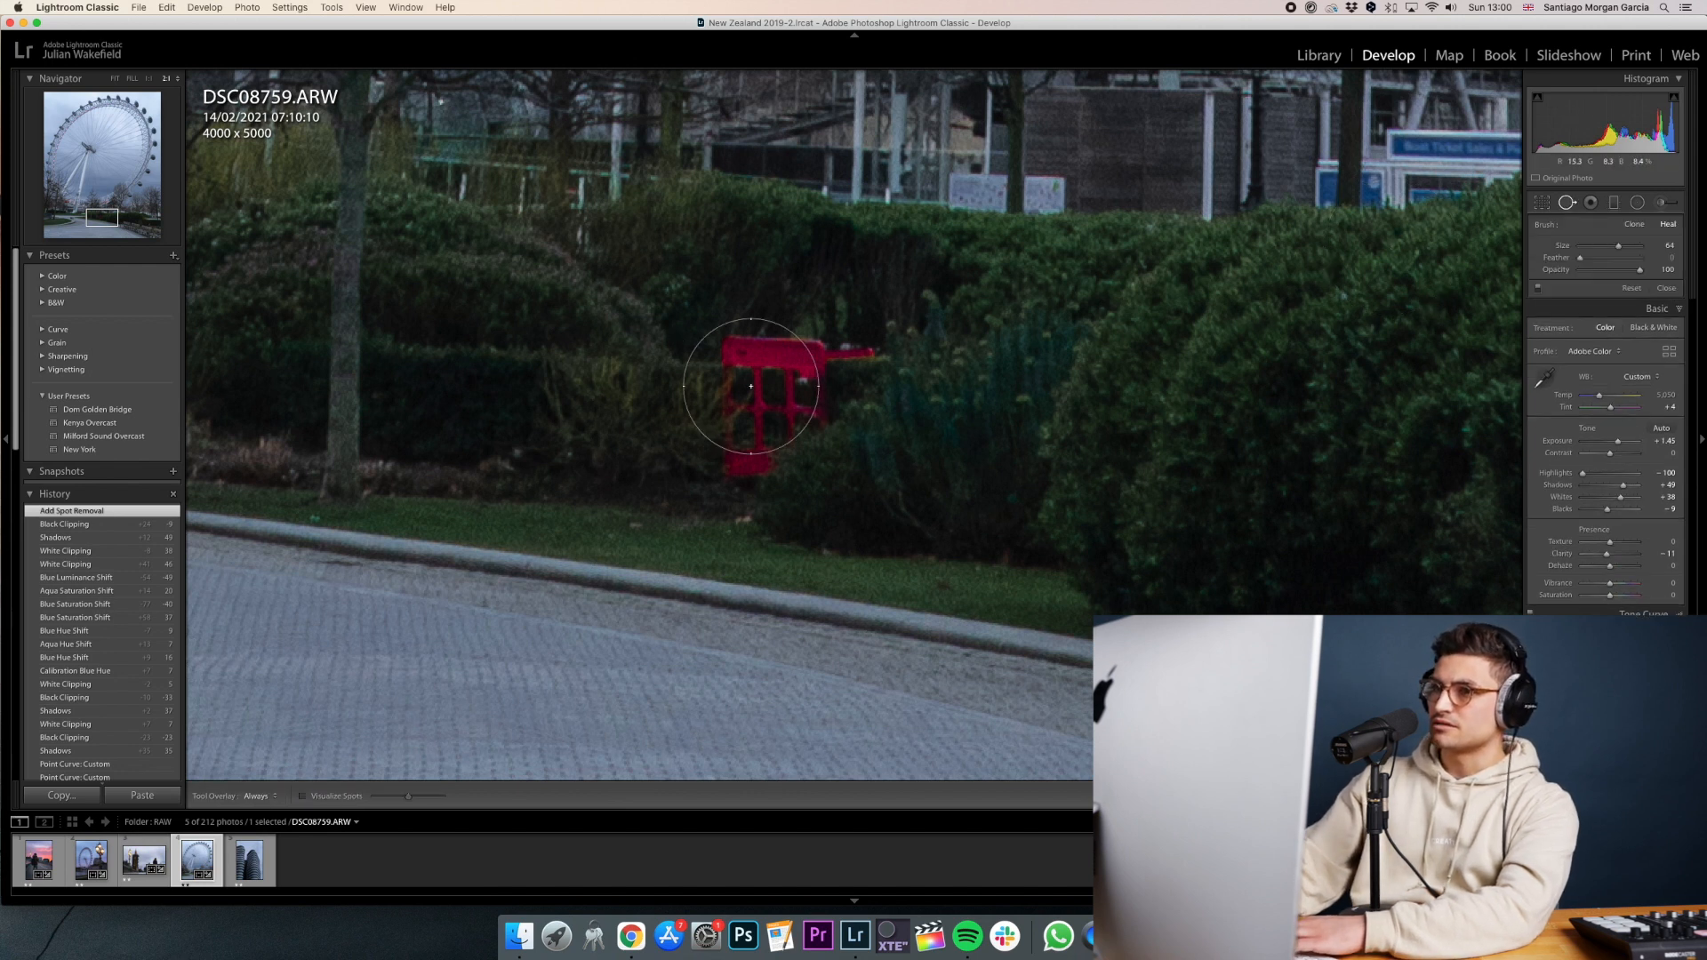
pyautogui.moveTo(752, 384); pyautogui.dragTo(811, 370)
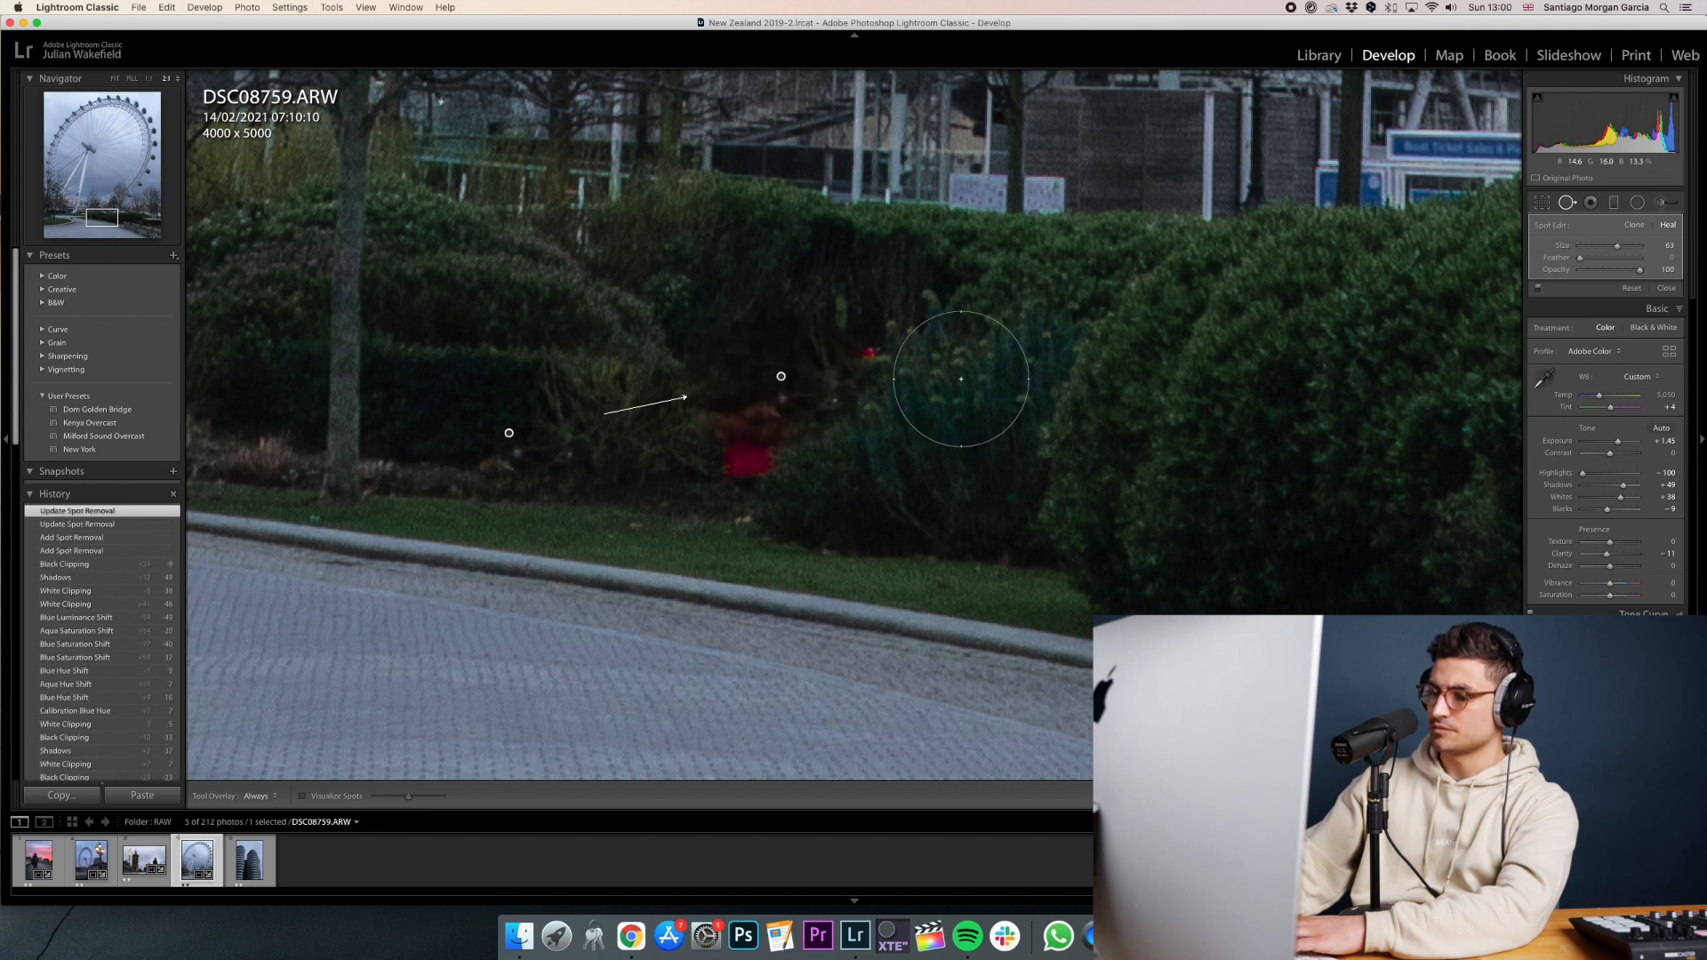
pyautogui.press('Delete')
pyautogui.moveTo(766, 425); pyautogui.dragTo(816, 387)
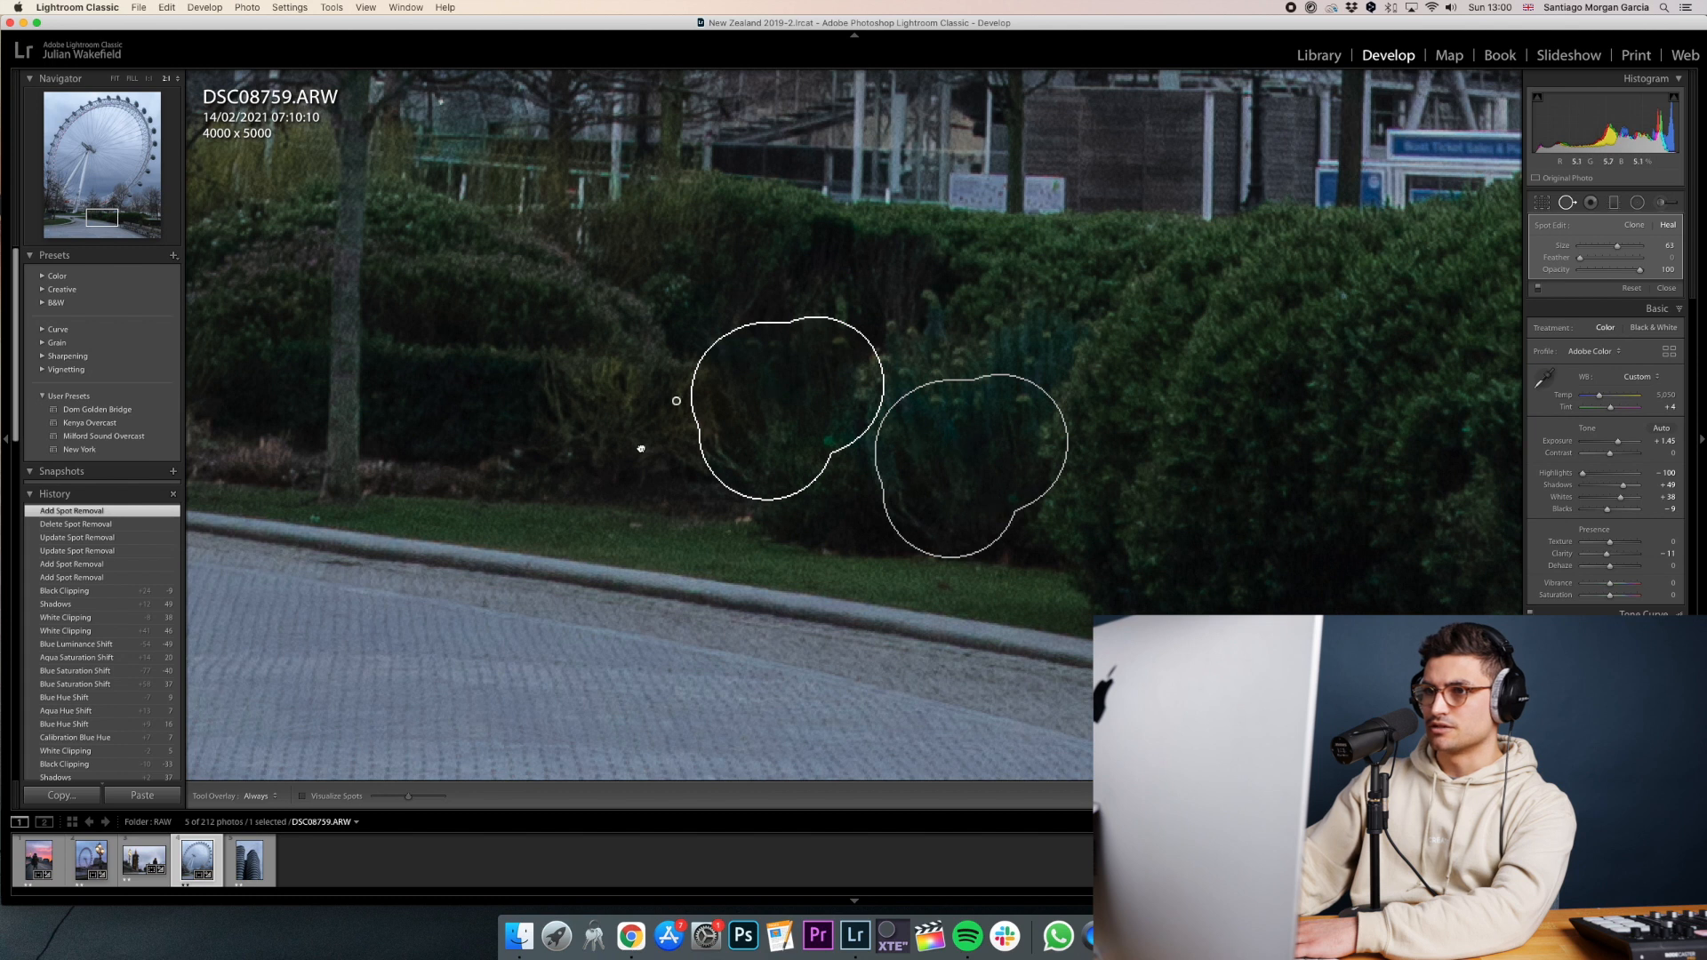
# Reposition the hedge heal's source onto the bushes beside it, and compare the photo before and after.
pyautogui.moveTo(610, 429); pyautogui.dragTo(611, 432)
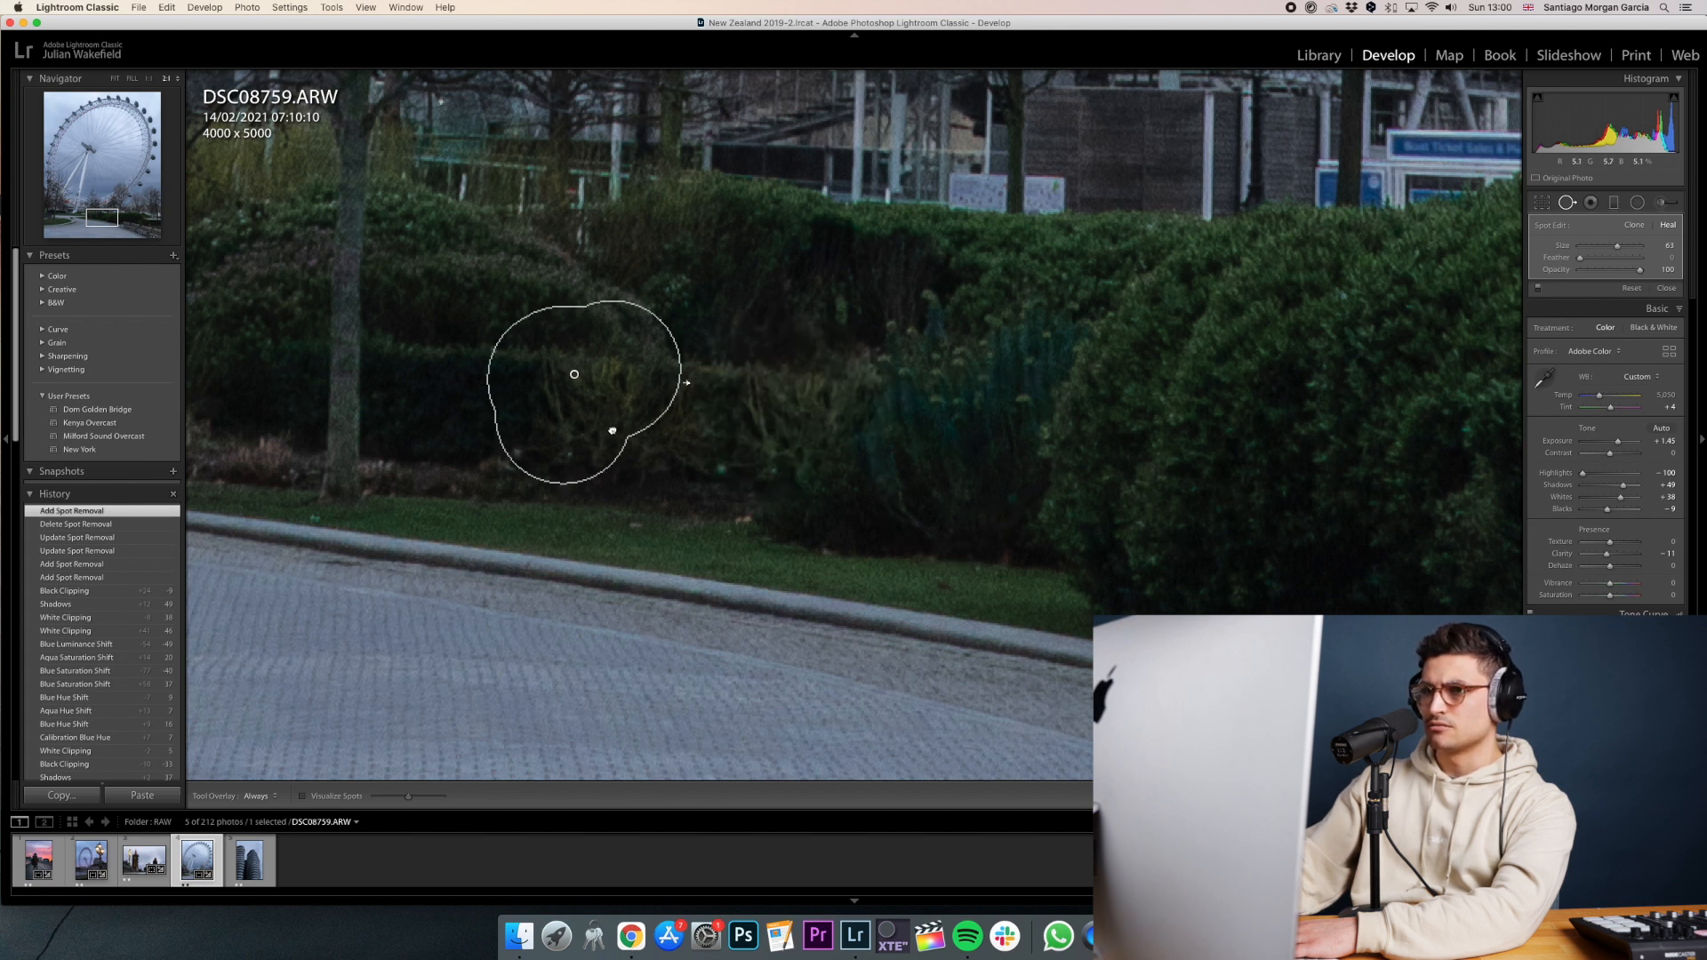
pyautogui.moveTo(611, 430); pyautogui.dragTo(614, 434)
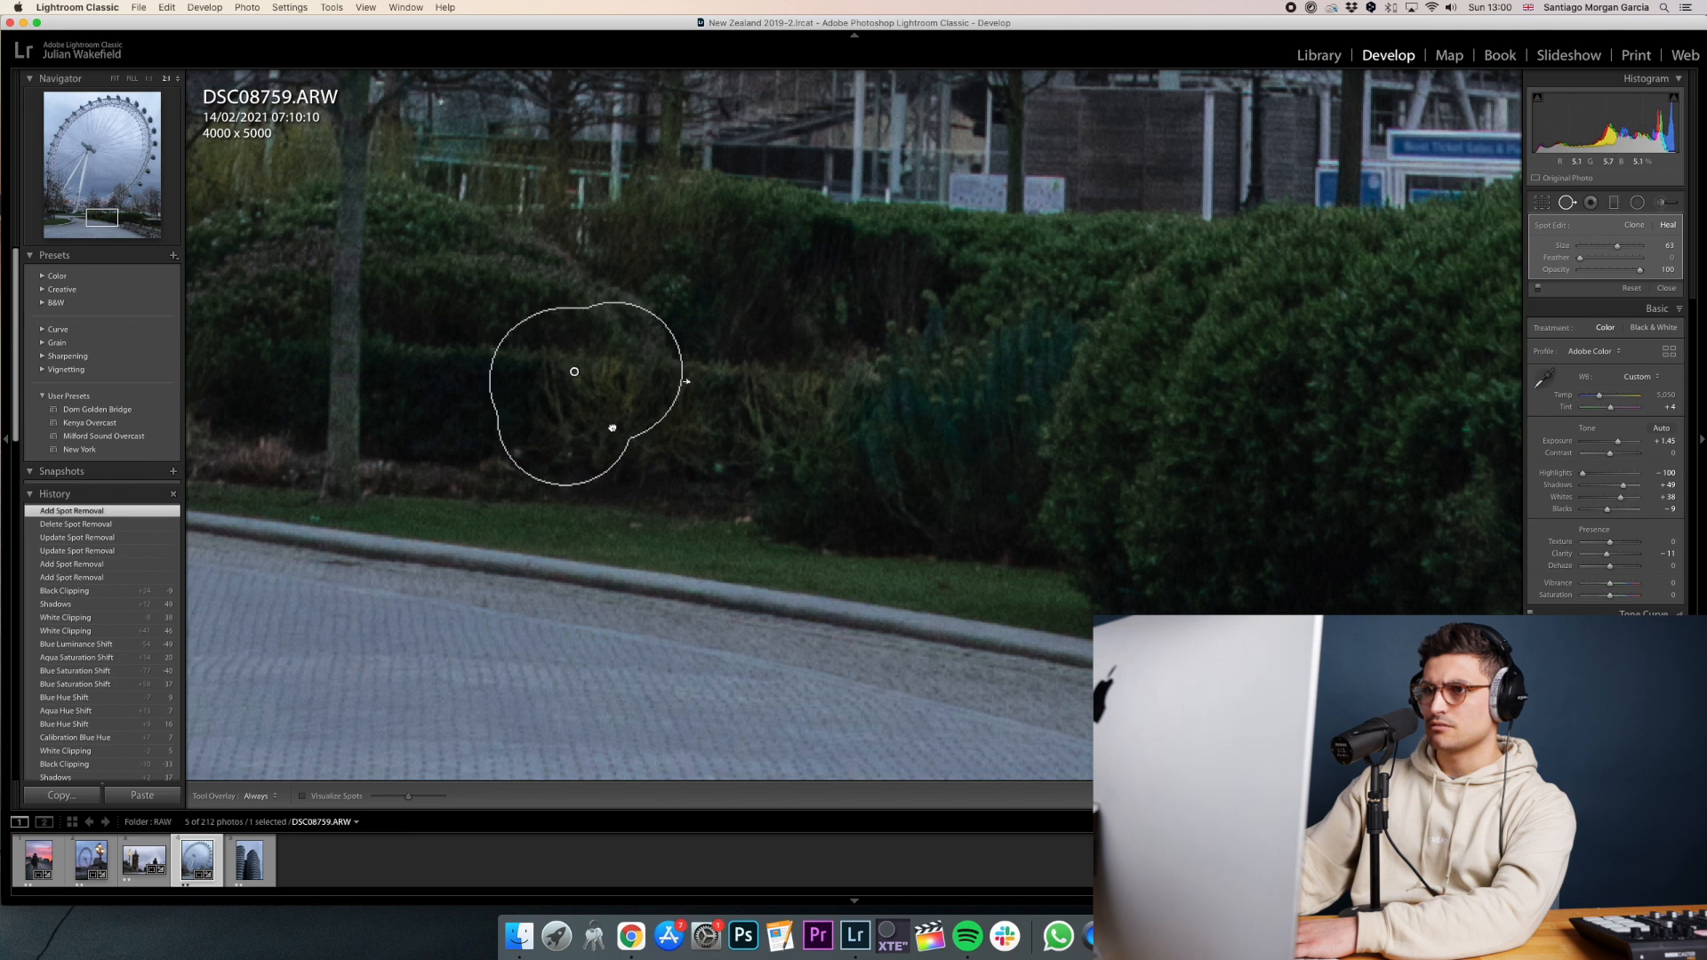
pyautogui.moveTo(612, 428); pyautogui.dragTo(611, 427)
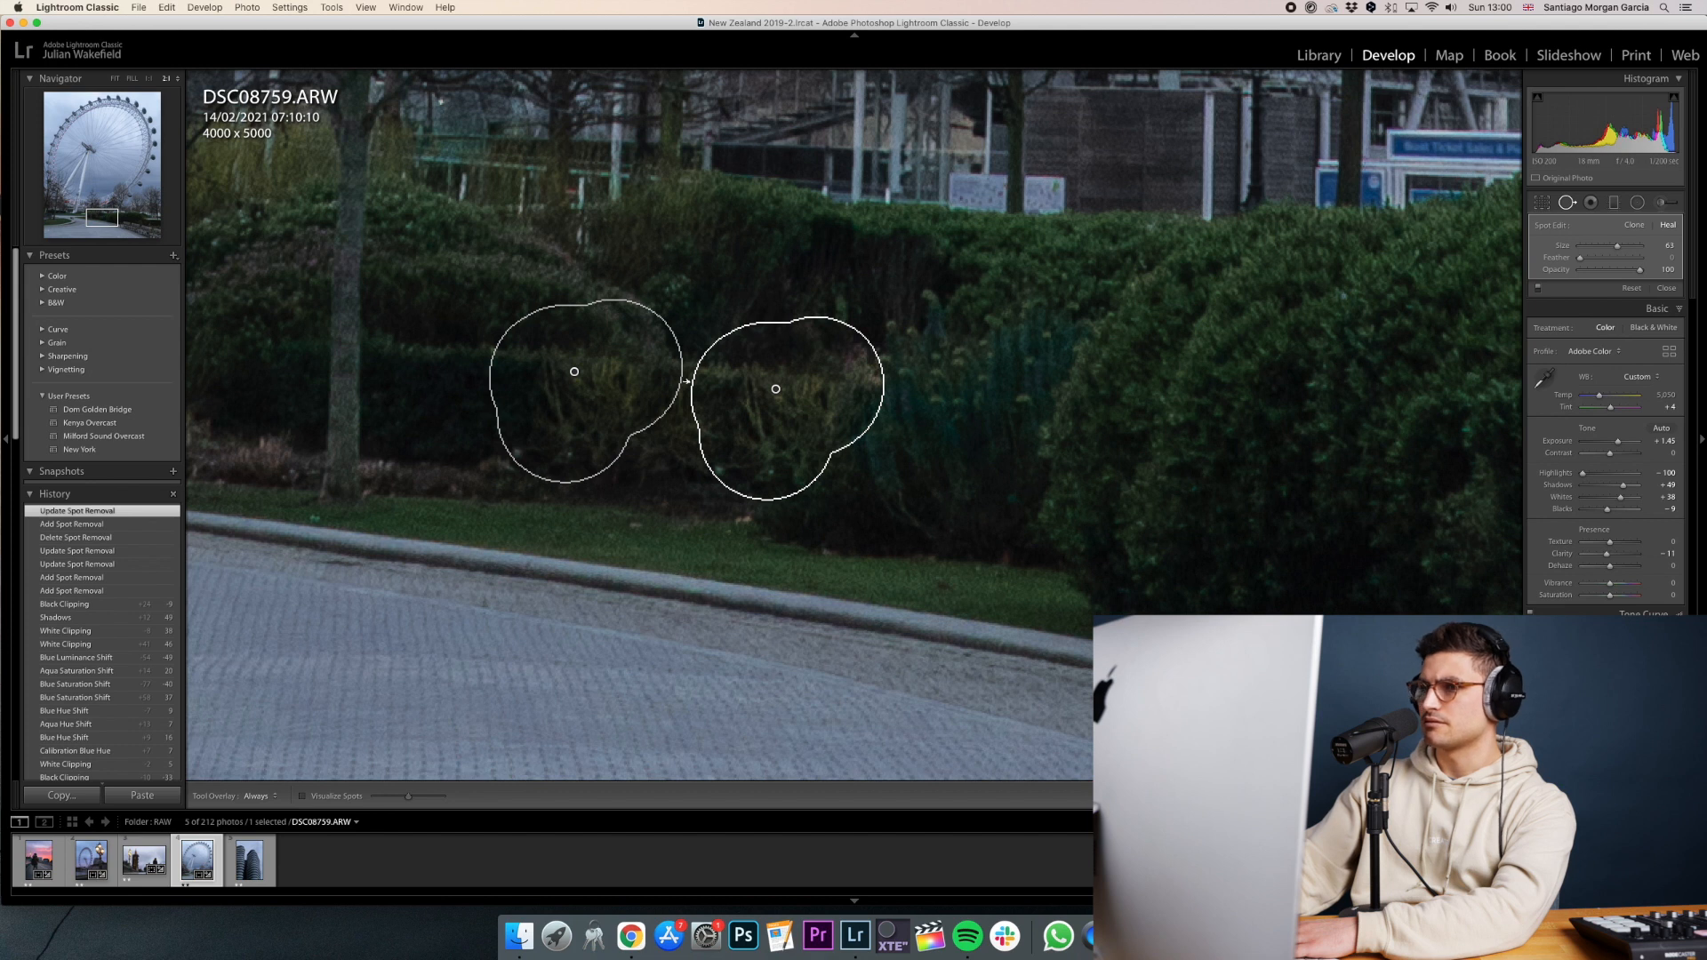
pyautogui.press('q')
pyautogui.press('\\')
pyautogui.press('\\')
pyautogui.click(1028, 472)
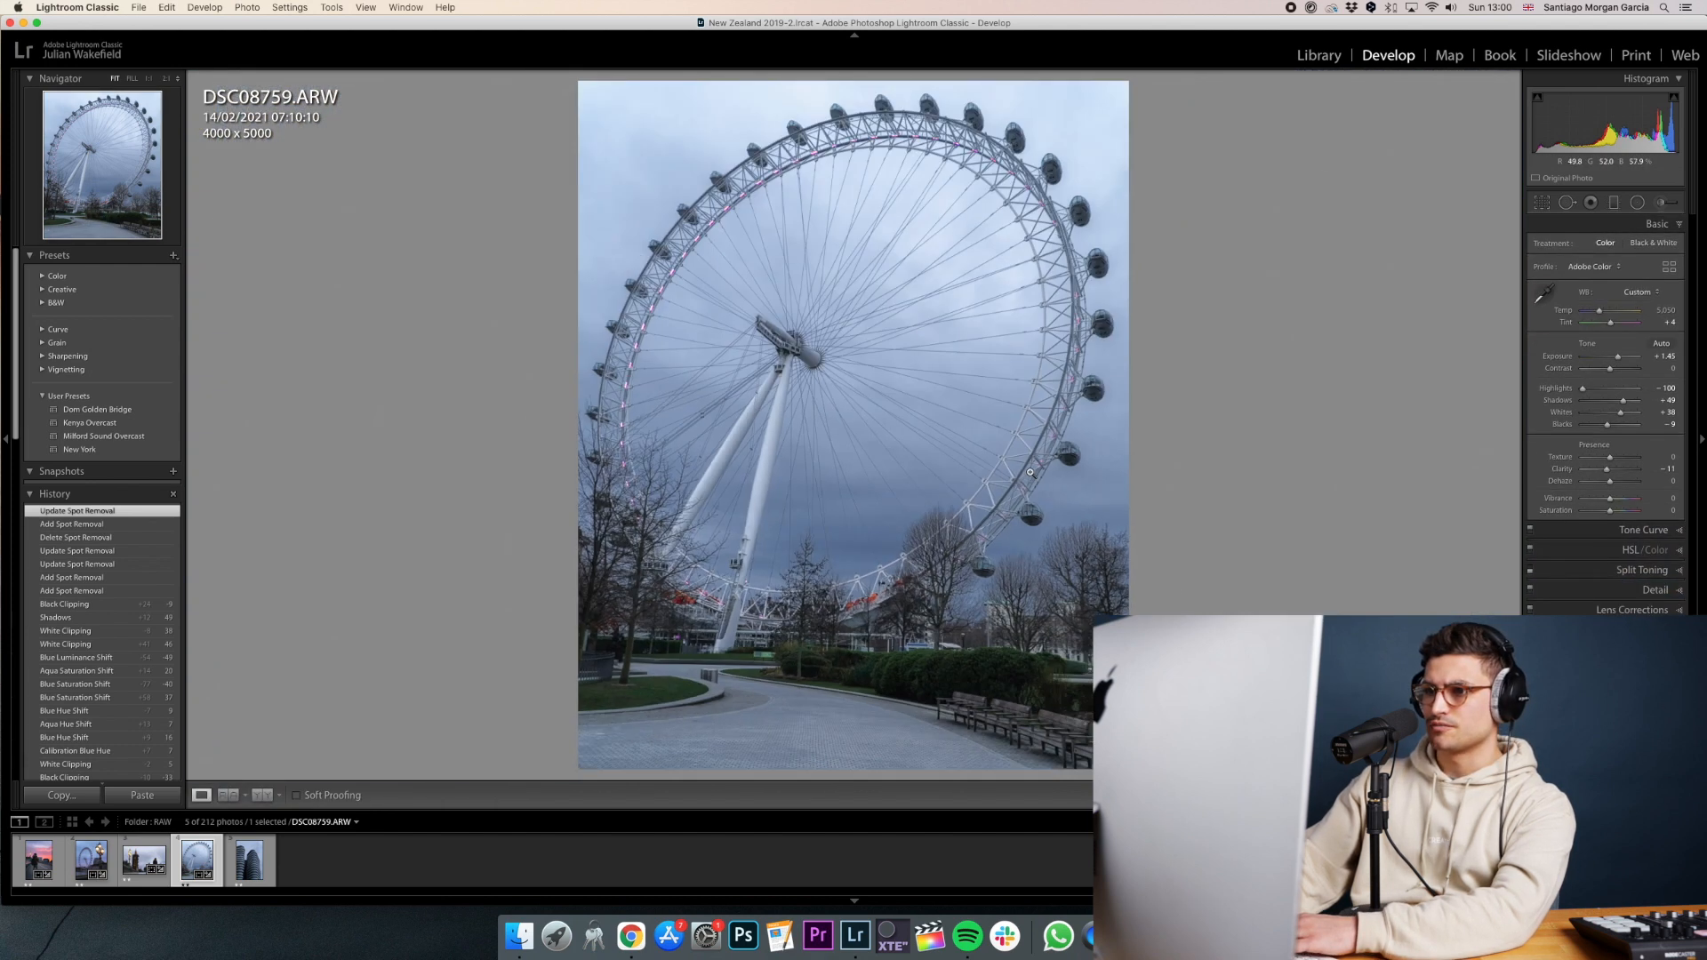
# Heal out the green sign on the lawn, sampling the adjacent grass and hedge edge, and compare the photo before and after.
pyautogui.moveTo(953, 701); pyautogui.dragTo(1001, 532)
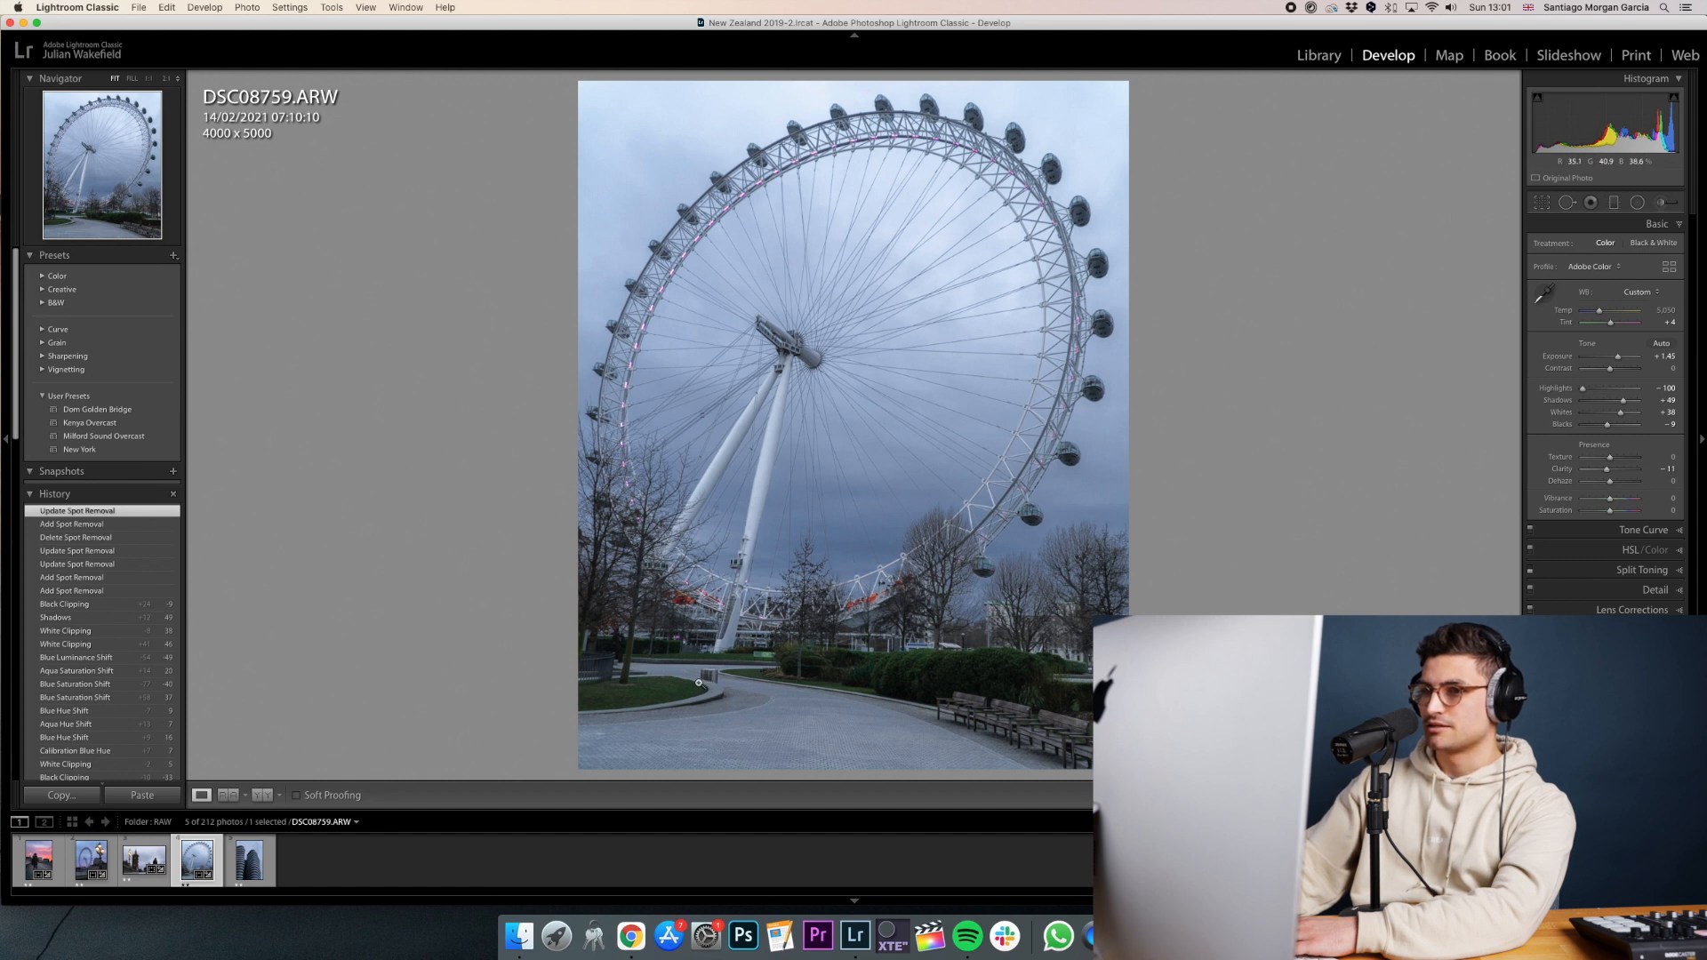
pyautogui.click(764, 656)
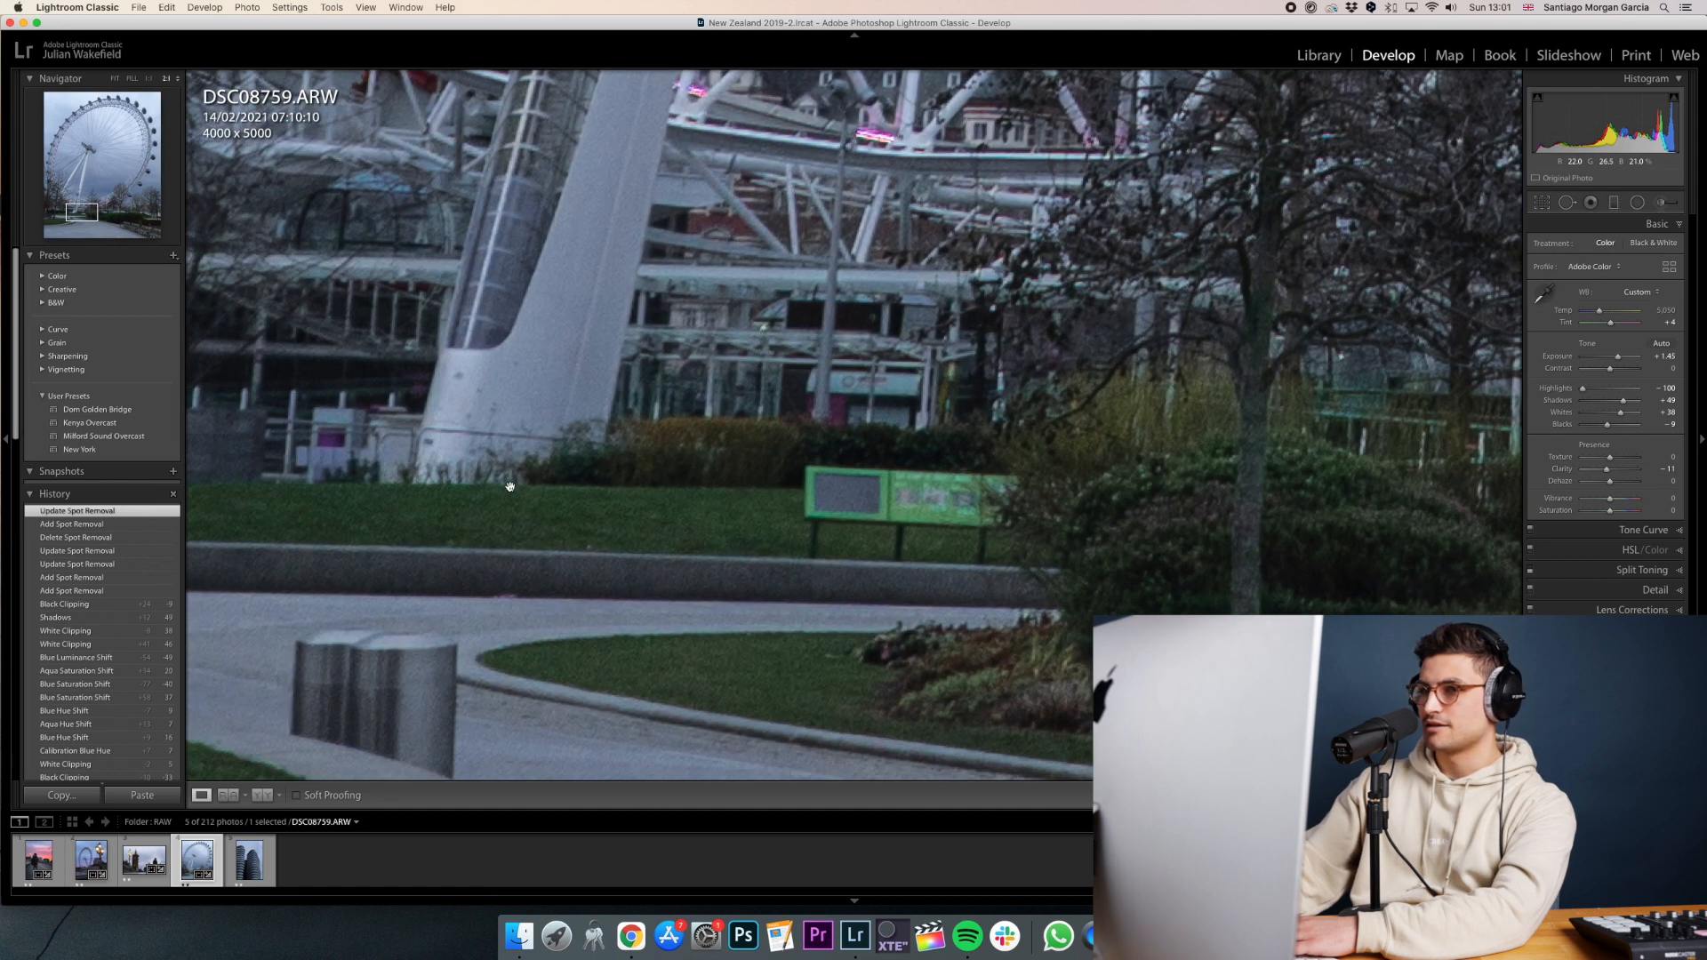
pyautogui.press('q')
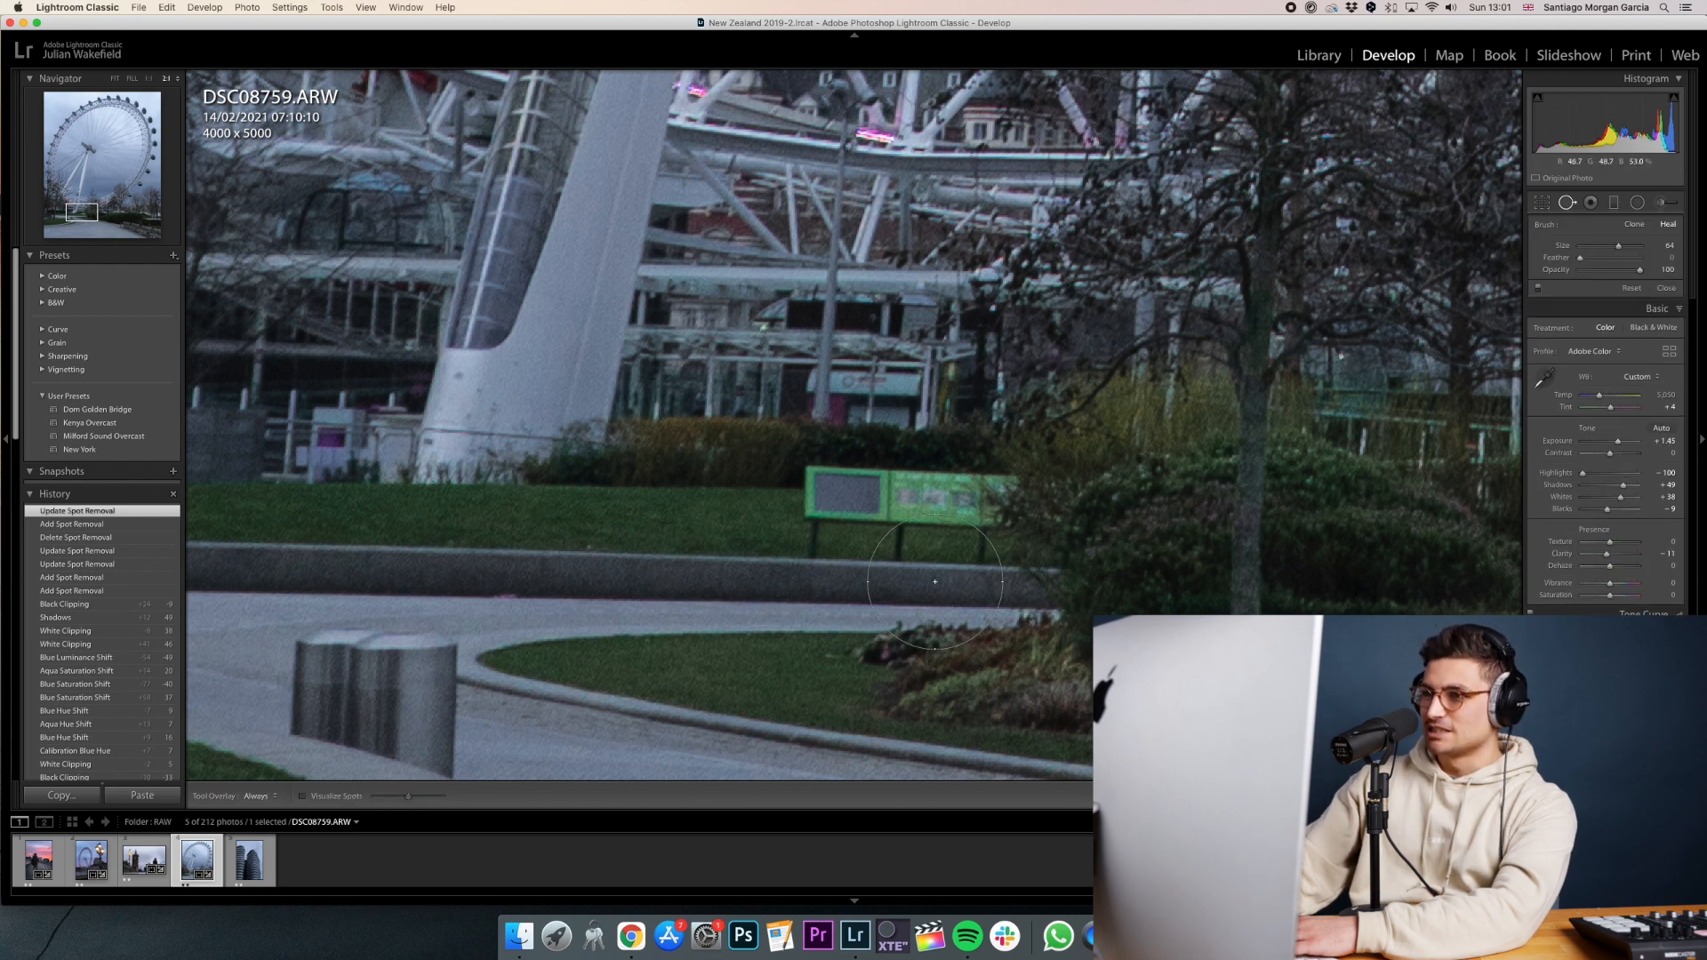
pyautogui.moveTo(962, 504)
pyautogui.mouseDown()
pyautogui.moveTo(851, 508)
pyautogui.moveTo(901, 500)
pyautogui.mouseUp()
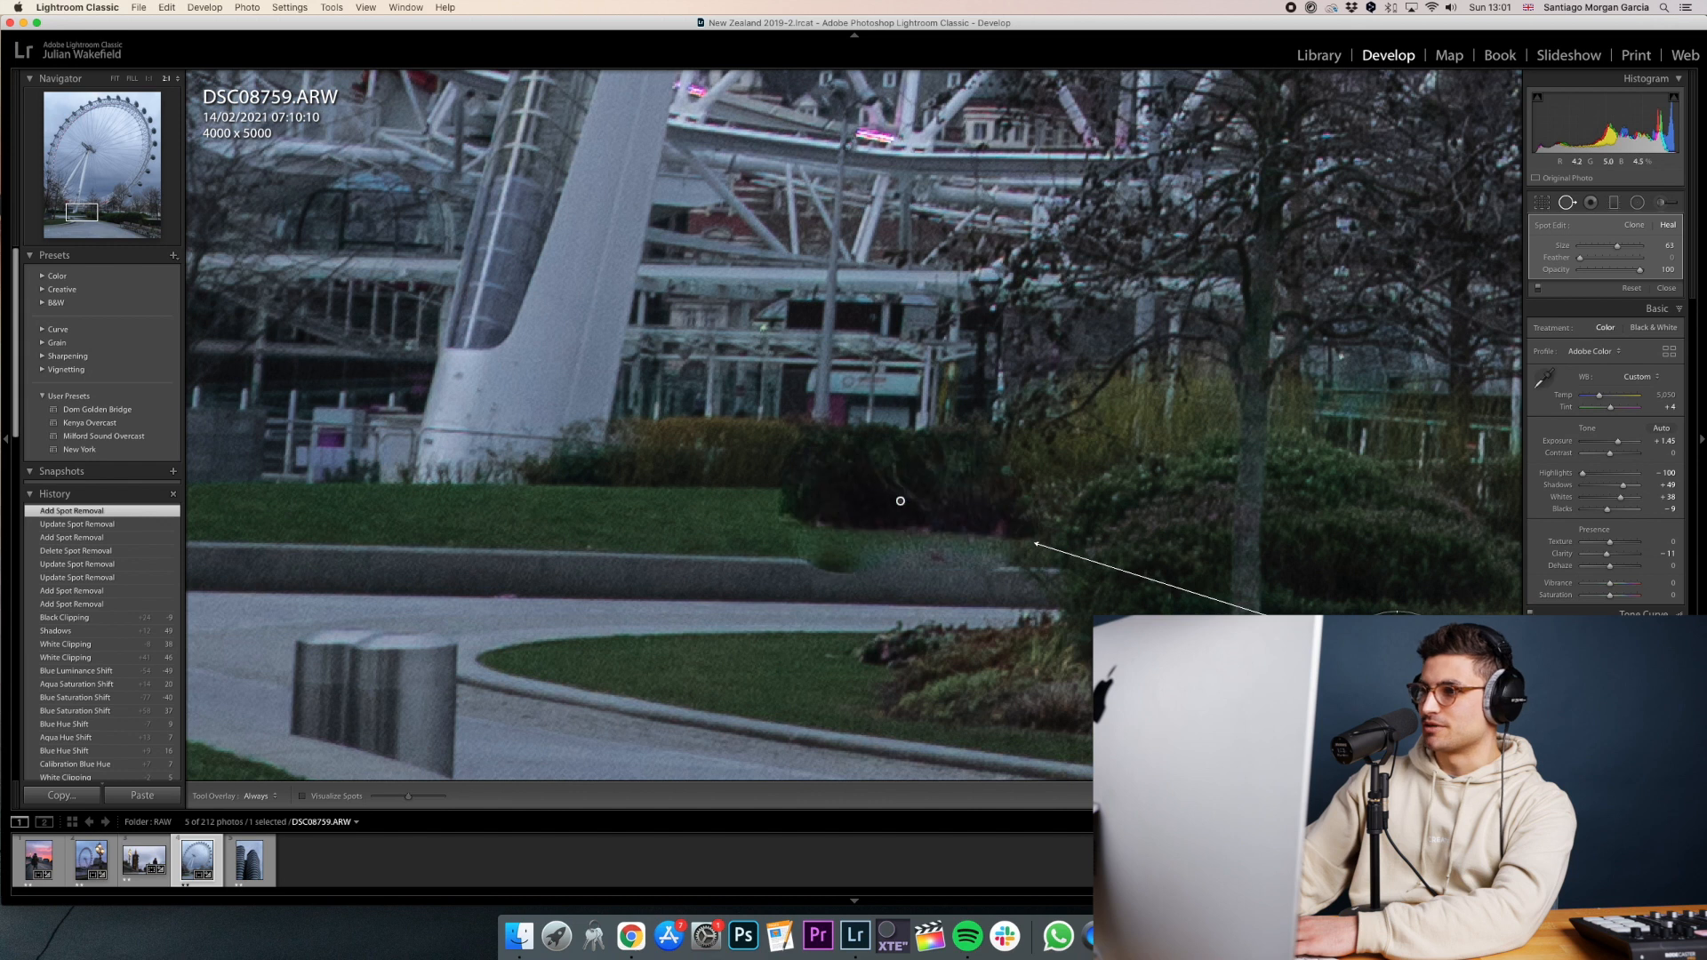
pyautogui.click(93, 220)
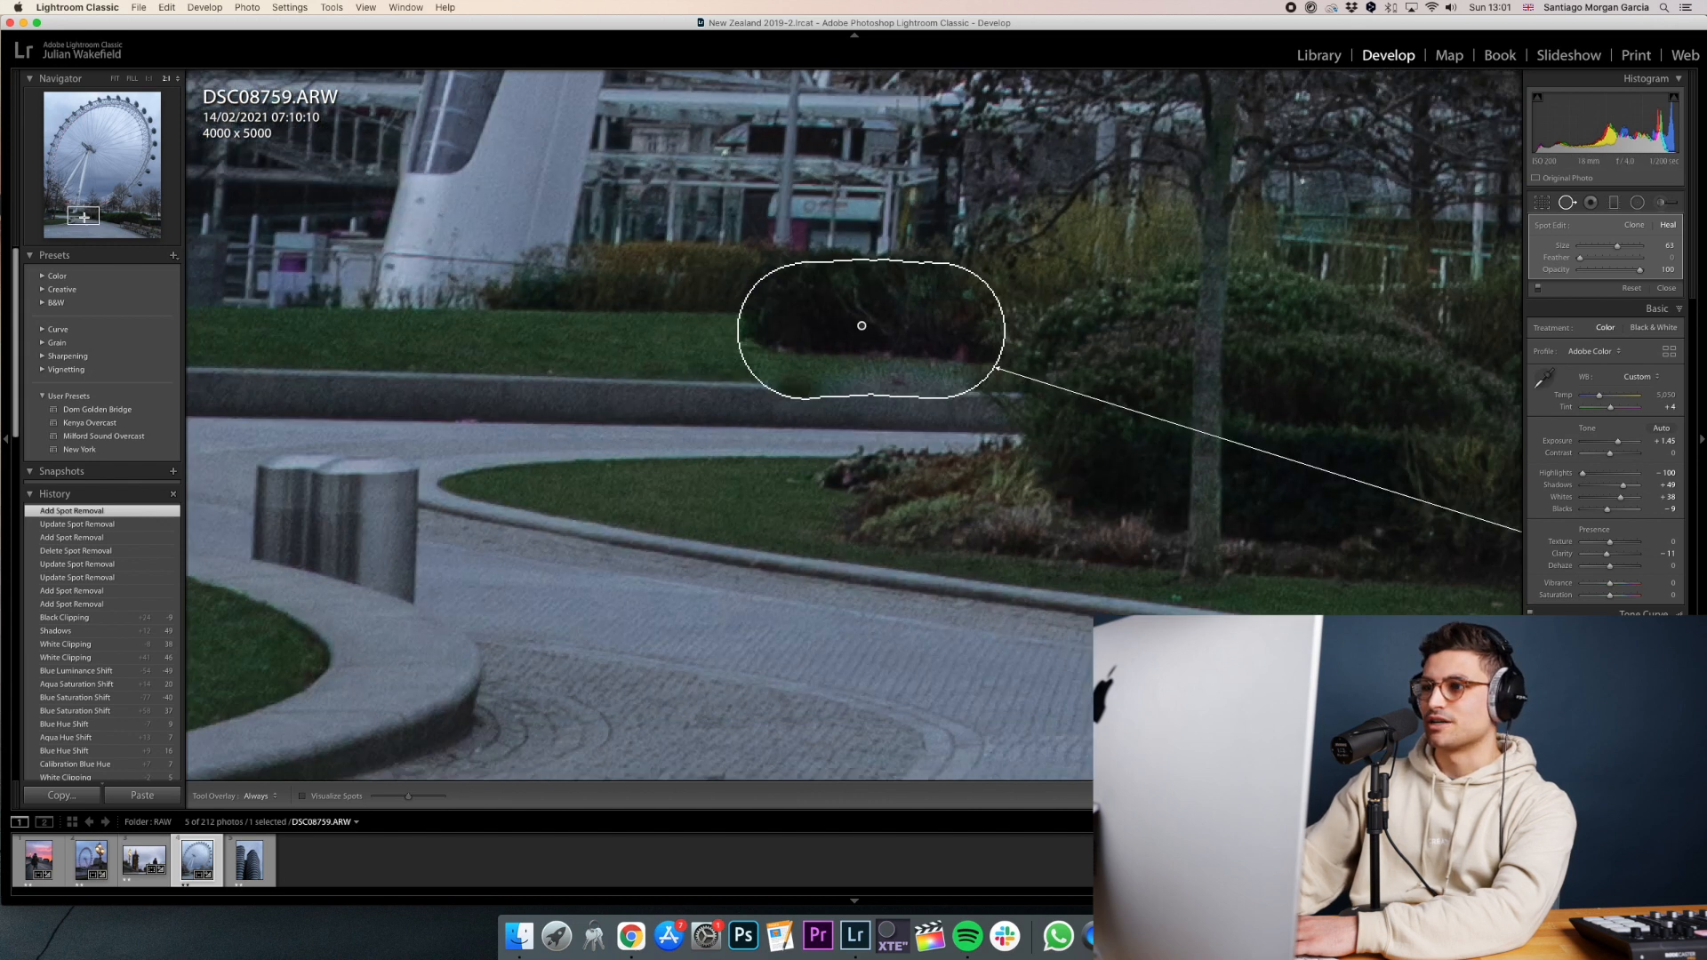
pyautogui.moveTo(93, 220); pyautogui.dragTo(89, 214)
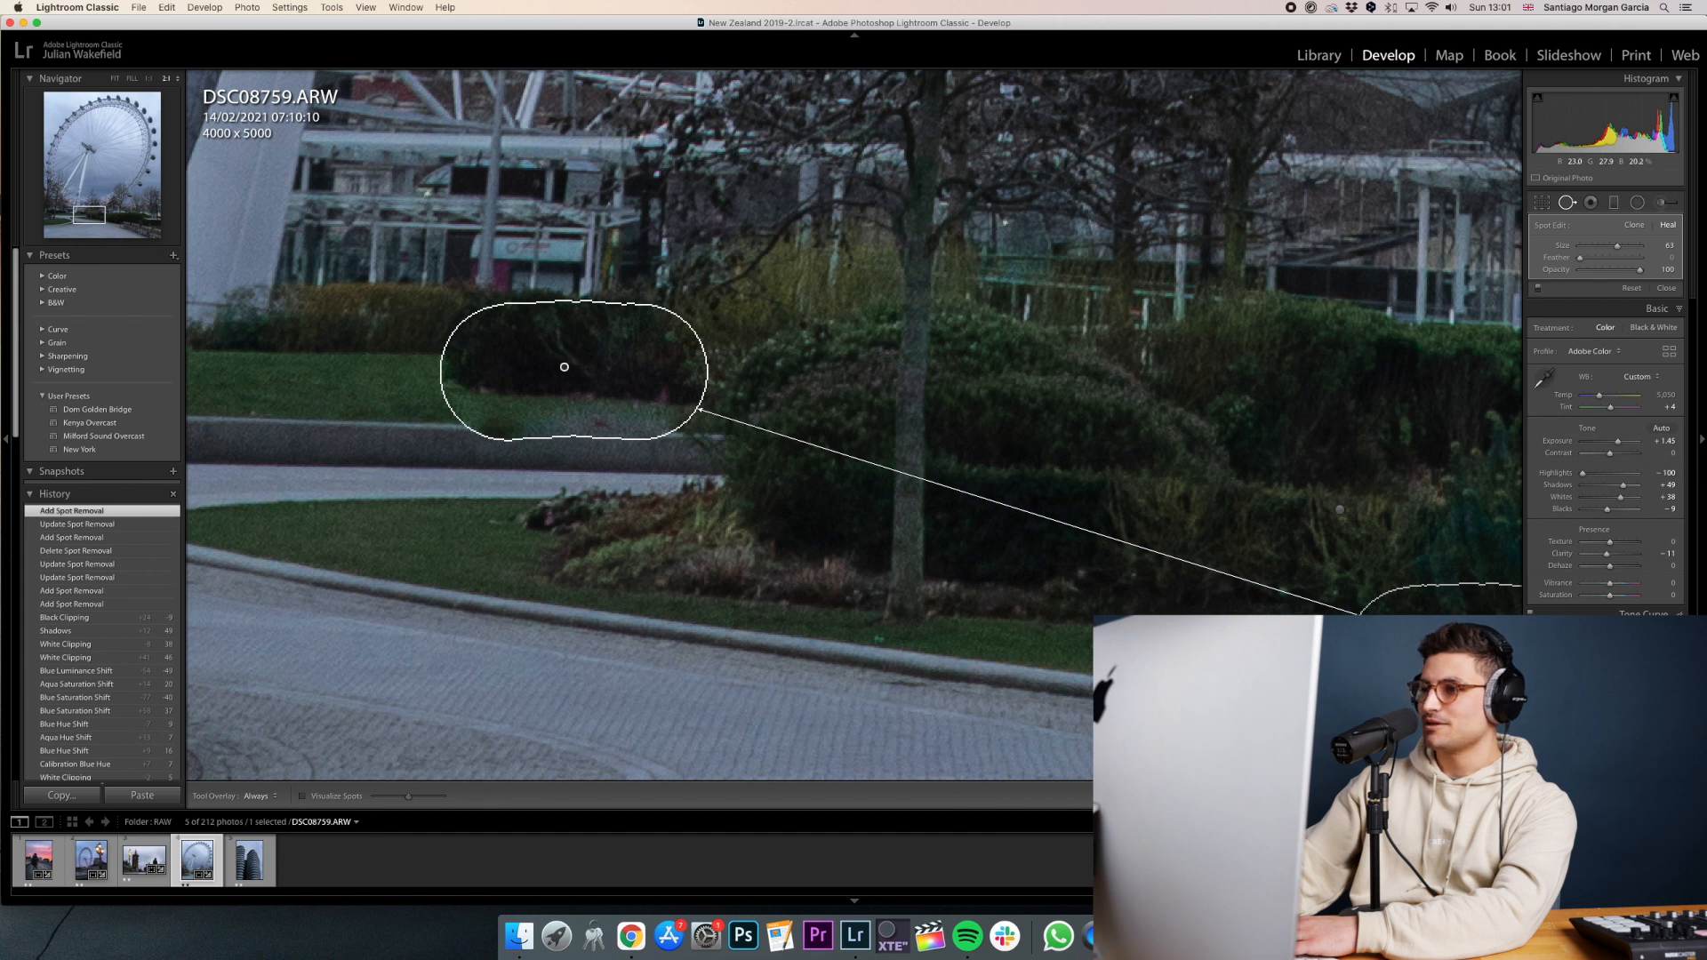
pyautogui.moveTo(1494, 652)
pyautogui.mouseDown()
pyautogui.moveTo(968, 552)
pyautogui.moveTo(331, 350)
pyautogui.moveTo(305, 359)
pyautogui.mouseUp()
pyautogui.moveTo(335, 419); pyautogui.dragTo(311, 421)
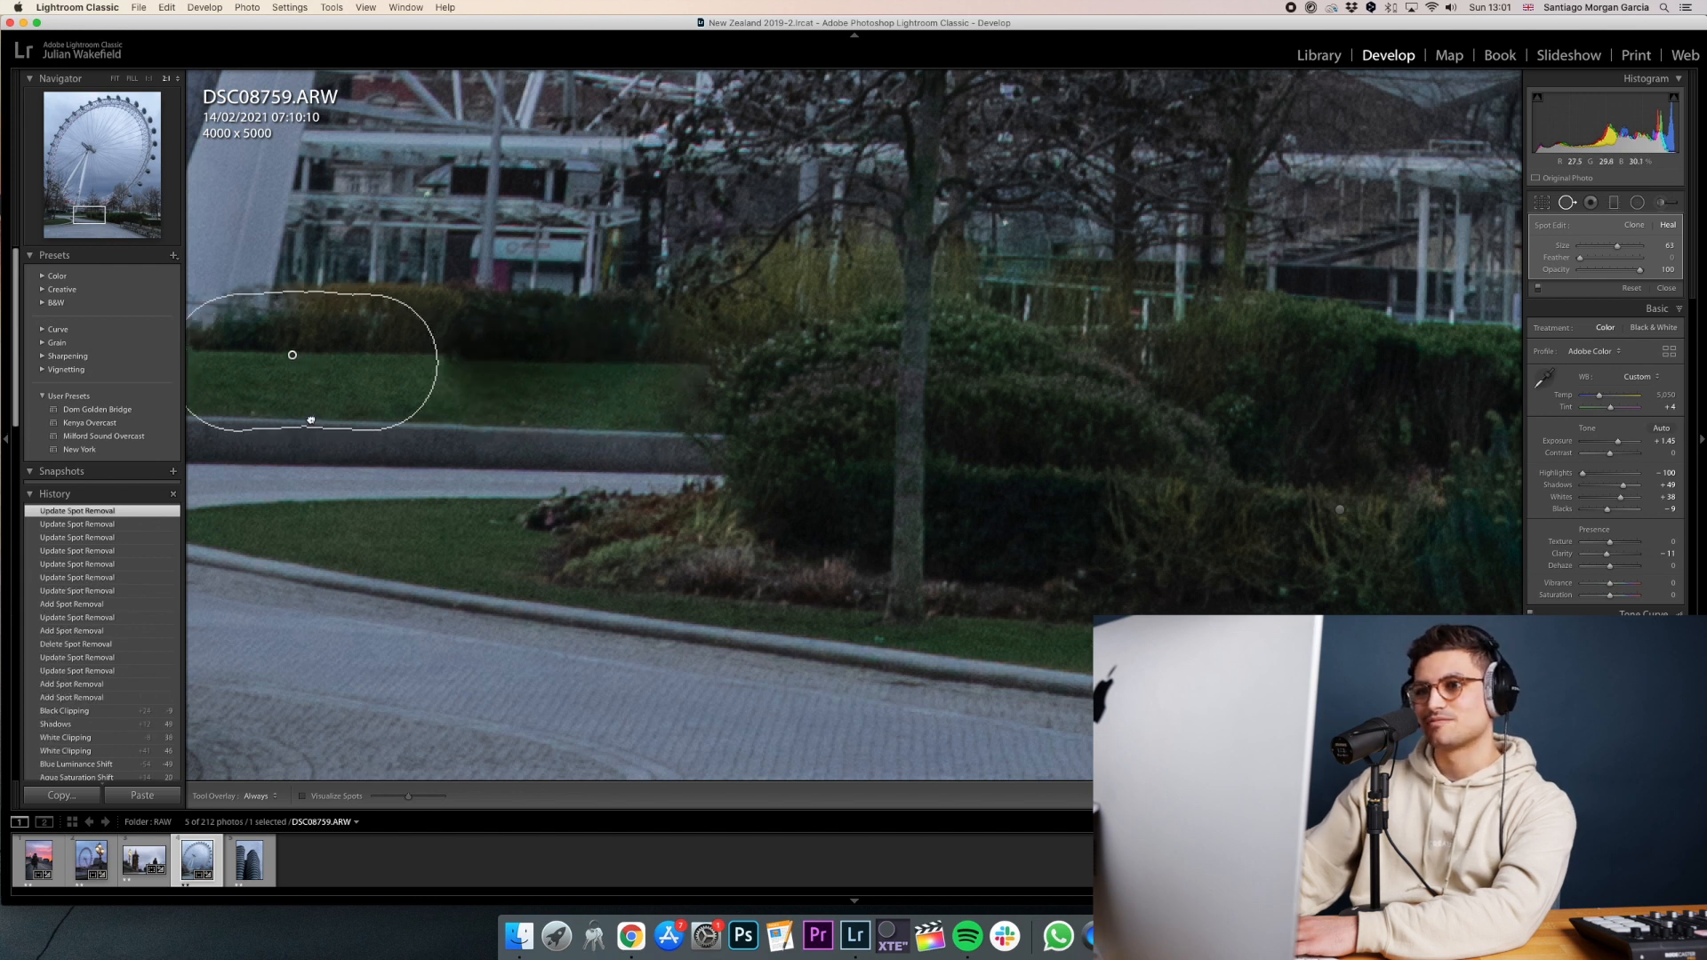
pyautogui.press('q')
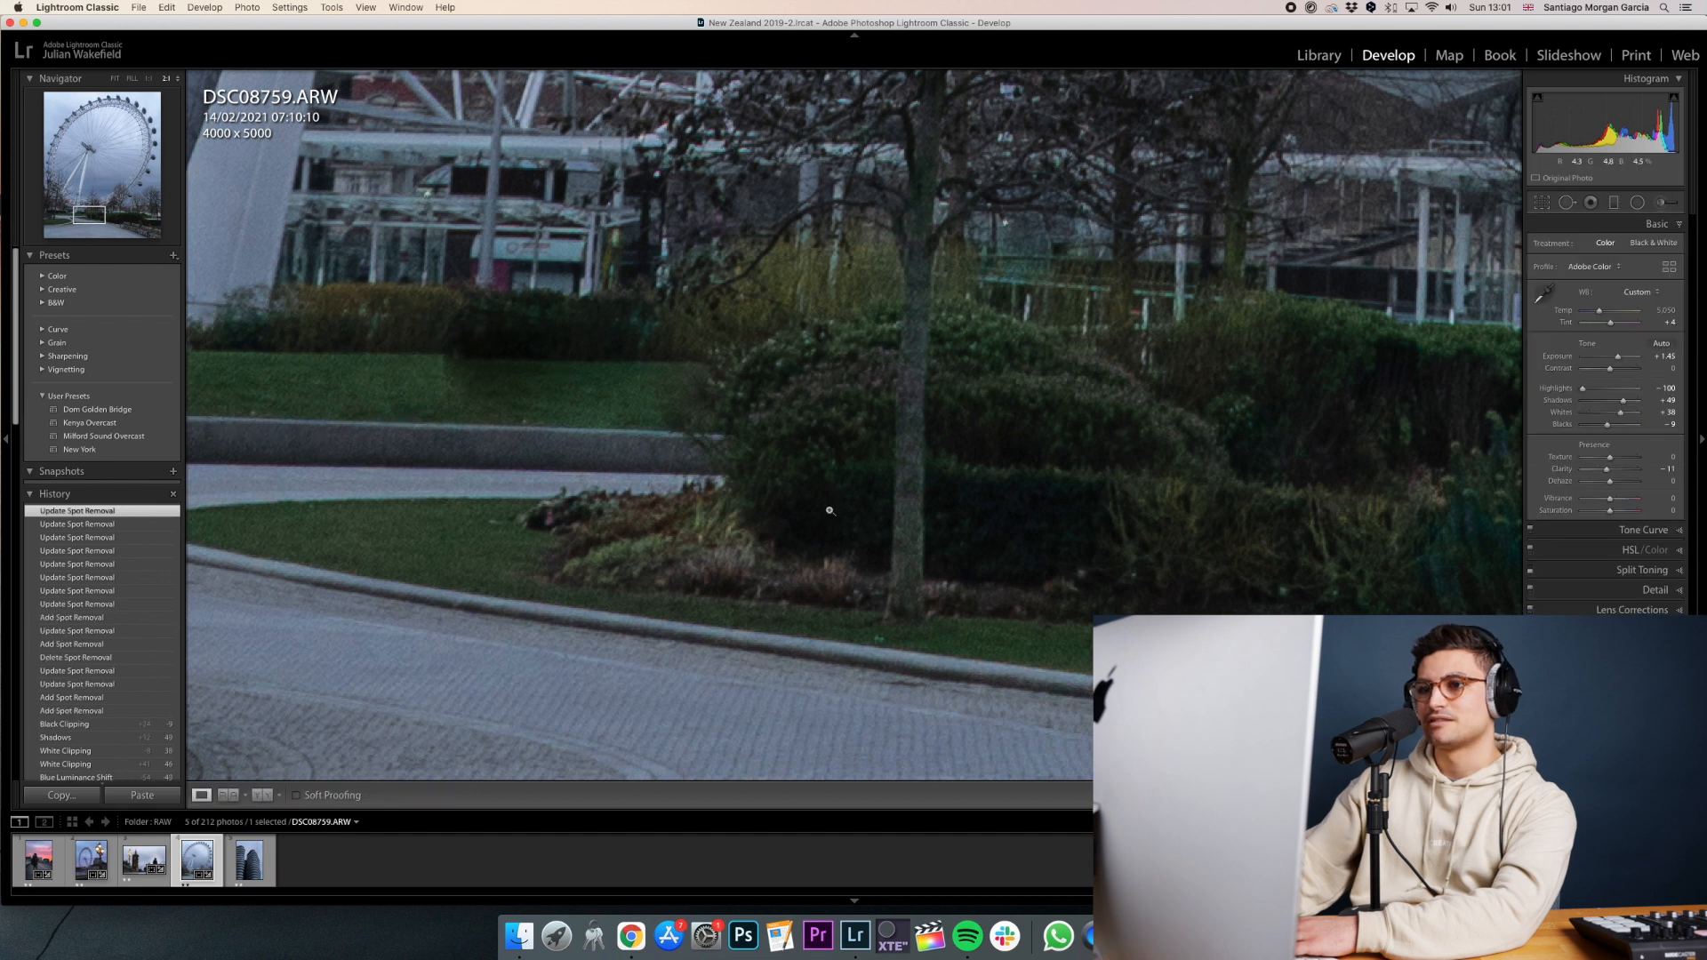
pyautogui.click(830, 510)
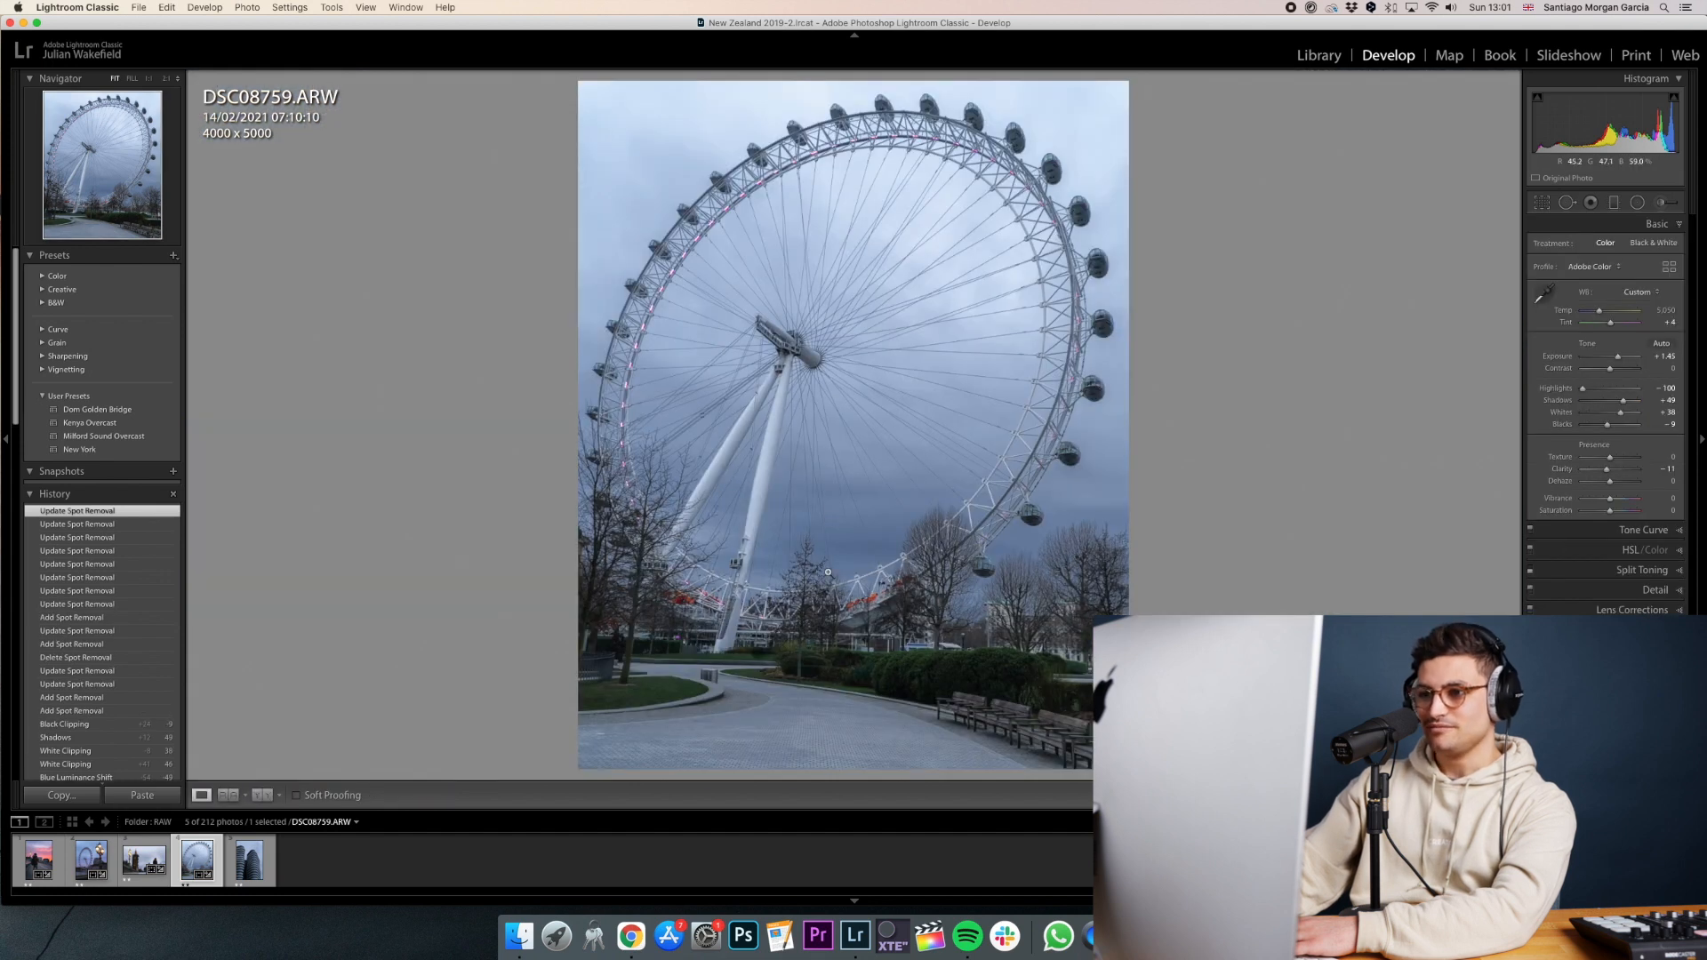
pyautogui.press('\\')
pyautogui.press('\\')
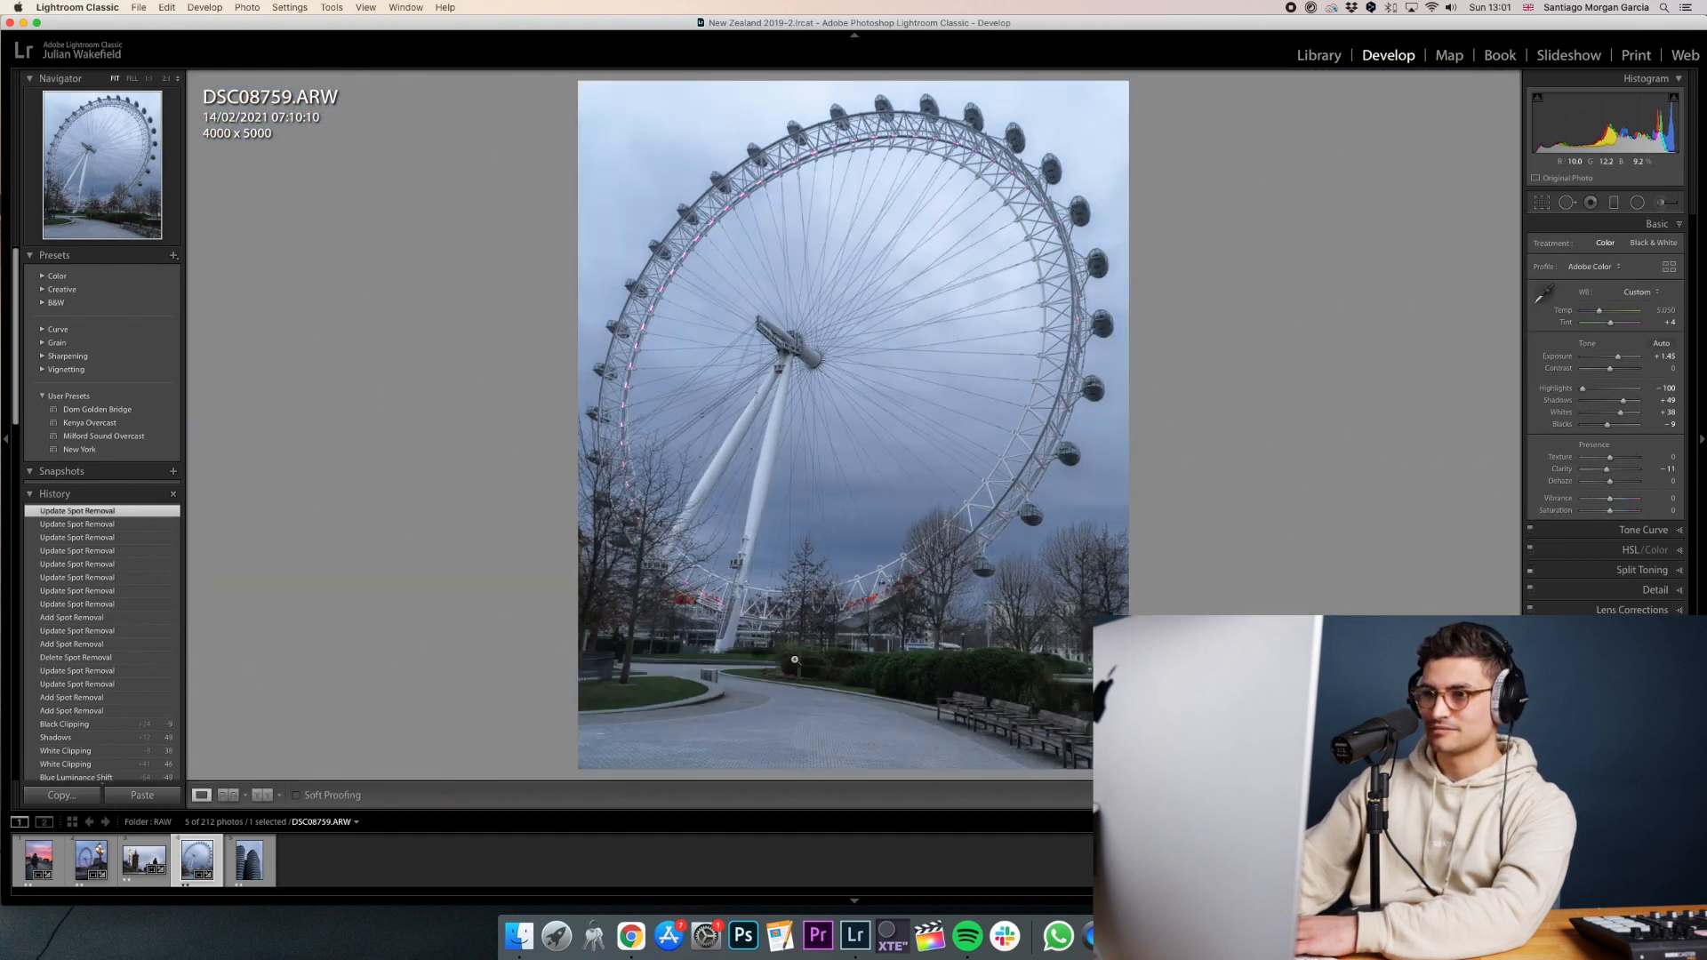
# Heal the dark smudge left on the lawn with a smaller brush, moving the source onto clean grass near the wheel's leg.
pyautogui.click(744, 661)
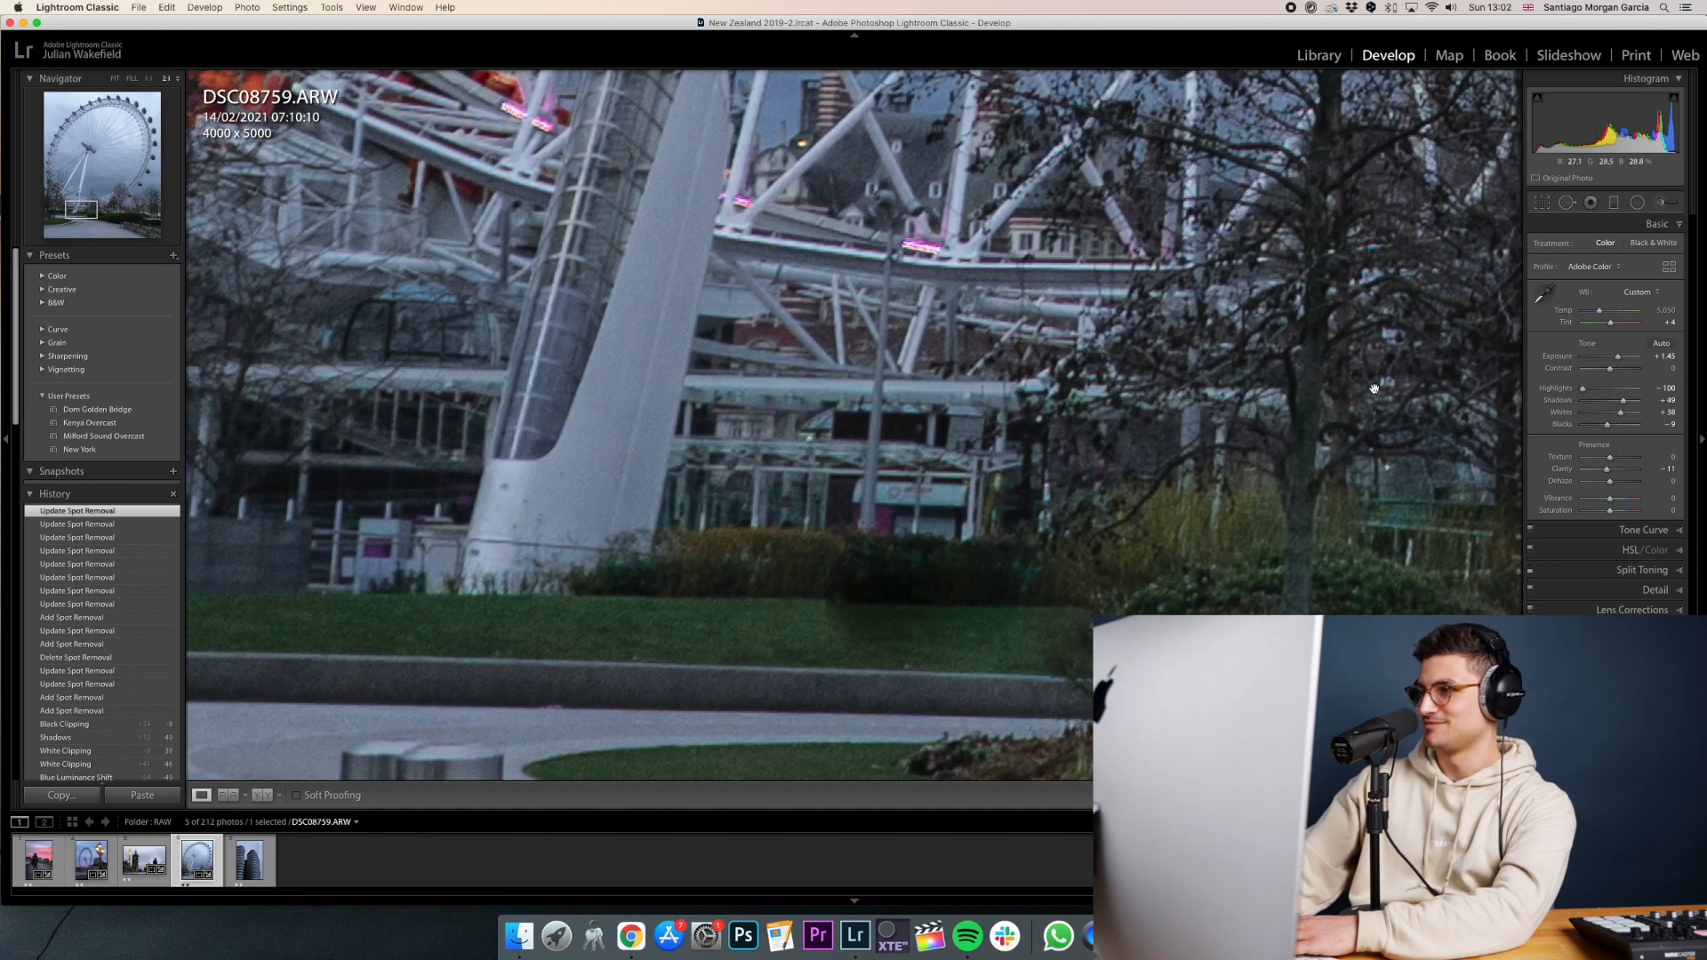
pyautogui.click(1566, 202)
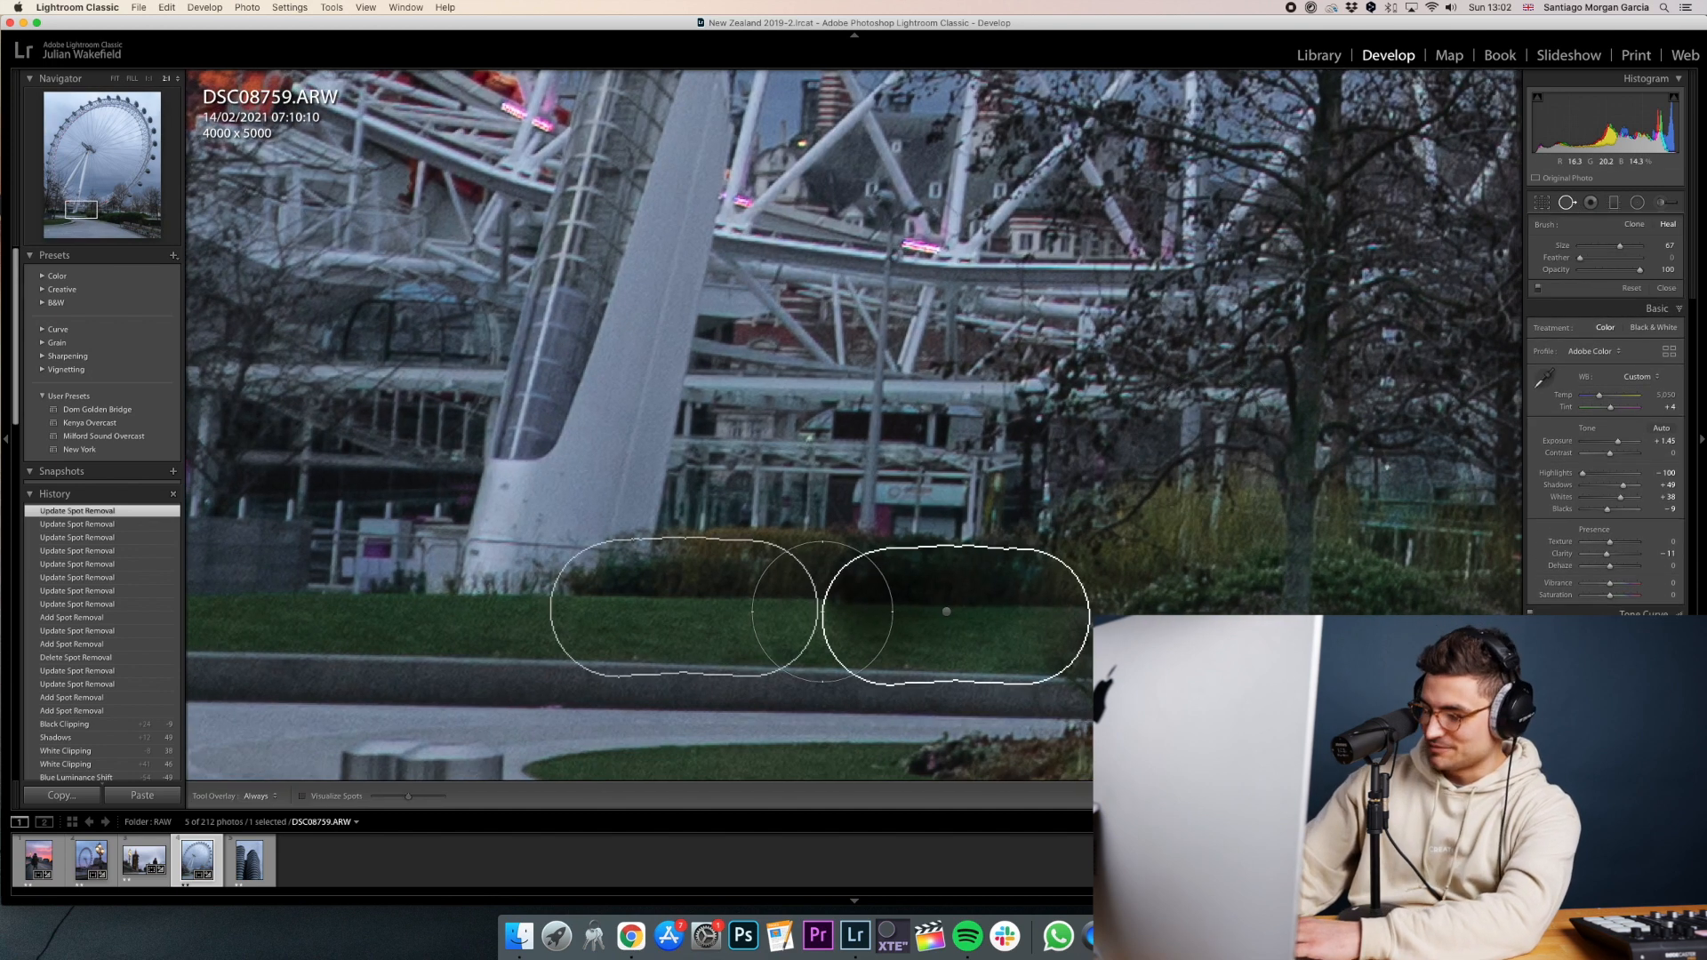
pyautogui.scroll(-8, 820, 612)
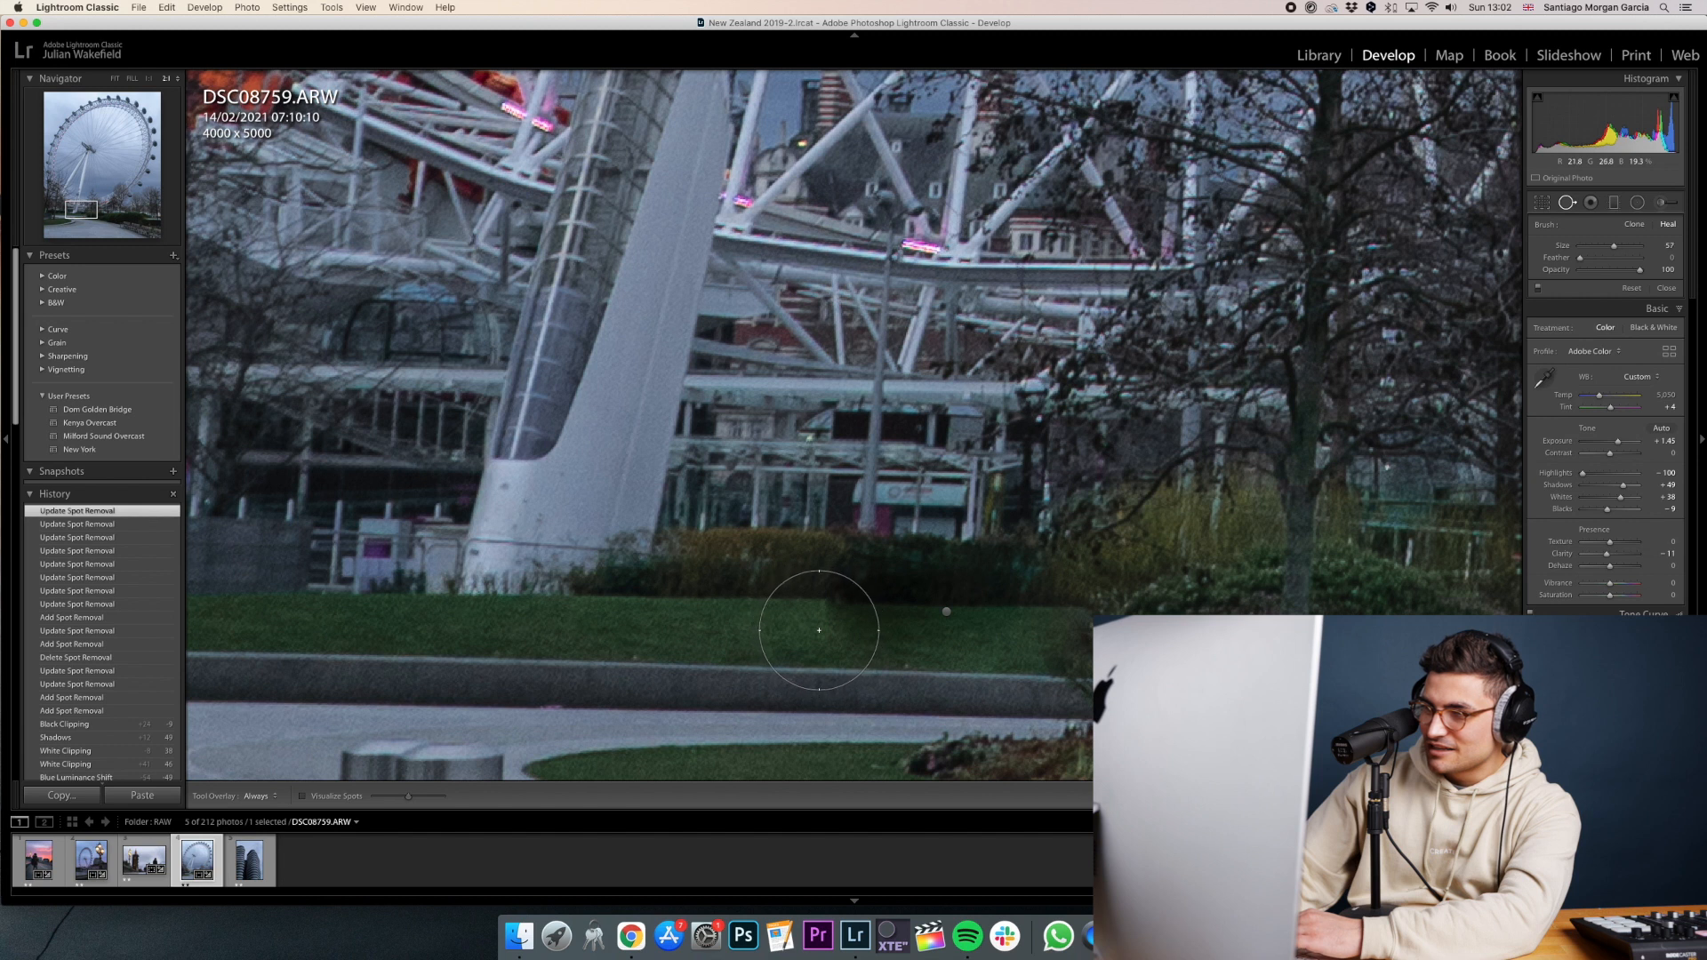
pyautogui.scroll(-9, 819, 630)
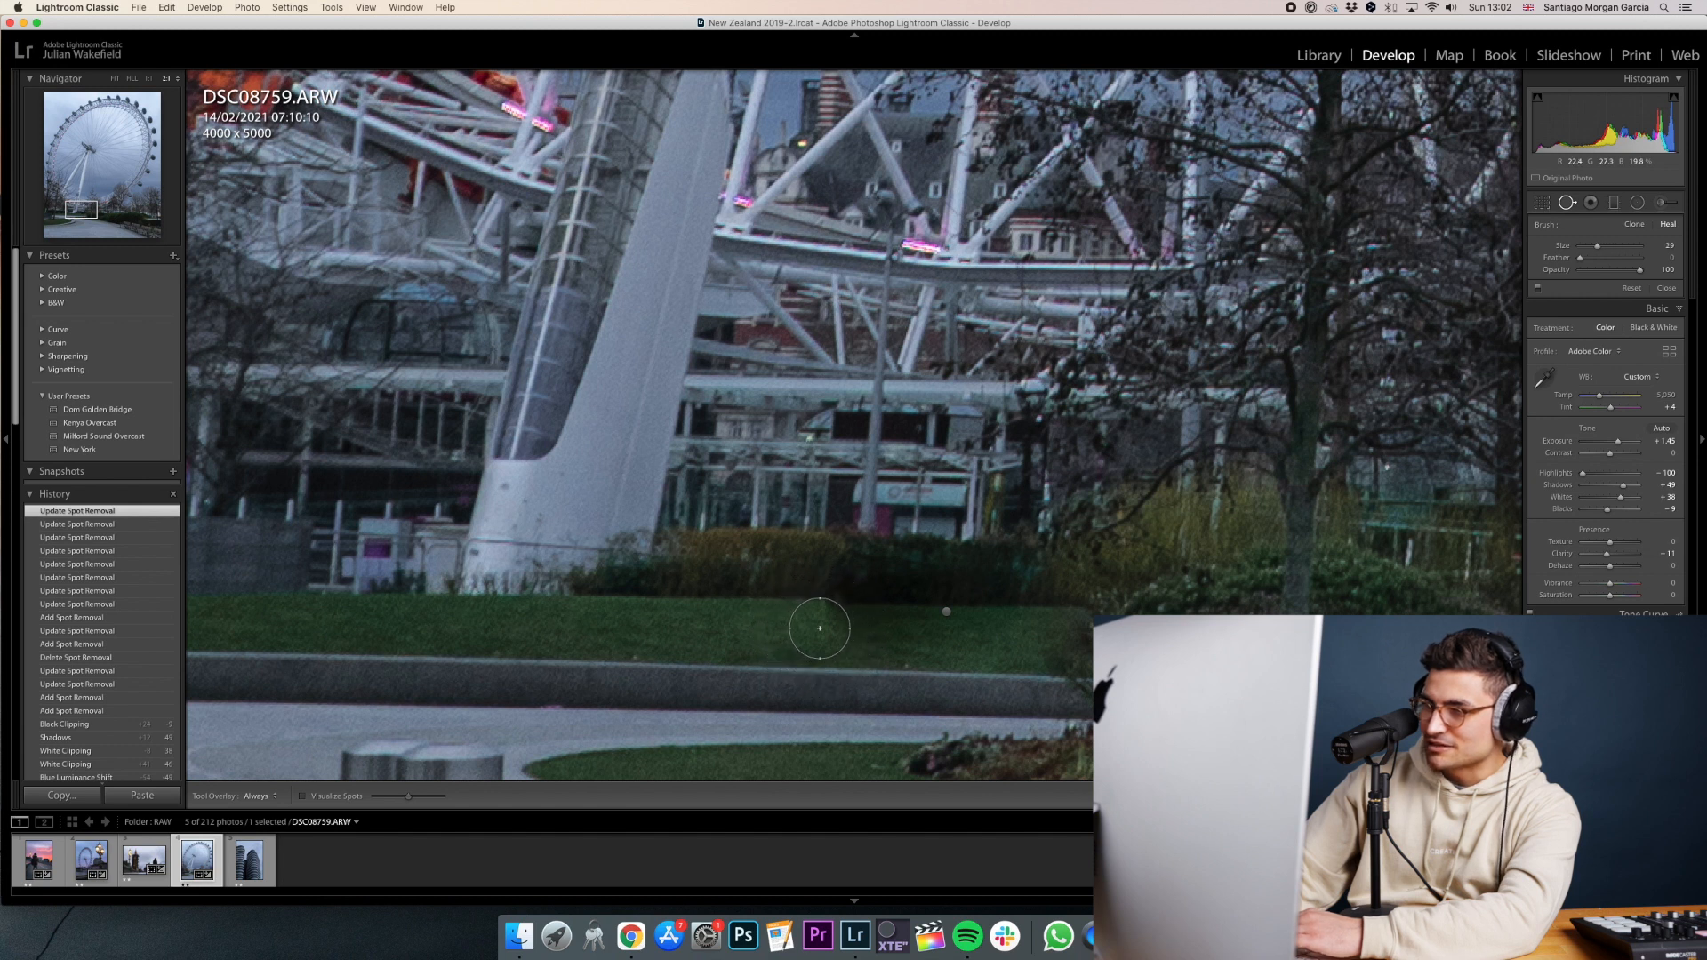
pyautogui.moveTo(819, 630); pyautogui.dragTo(955, 641)
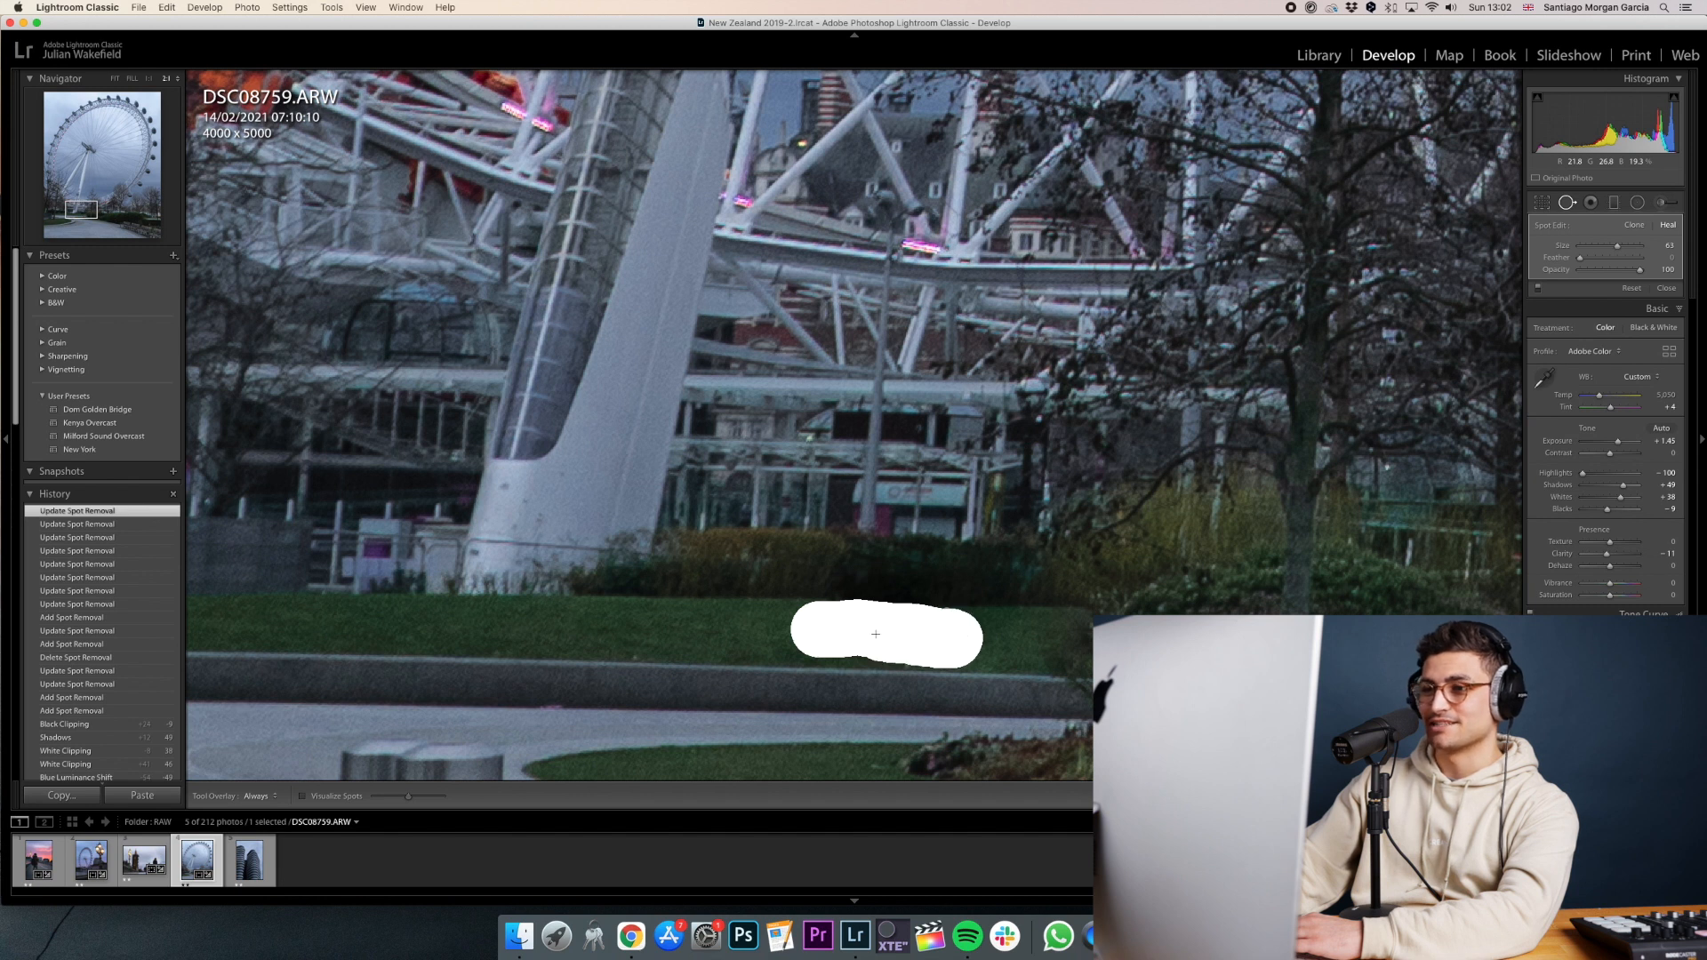
pyautogui.moveTo(833, 638); pyautogui.dragTo(833, 638)
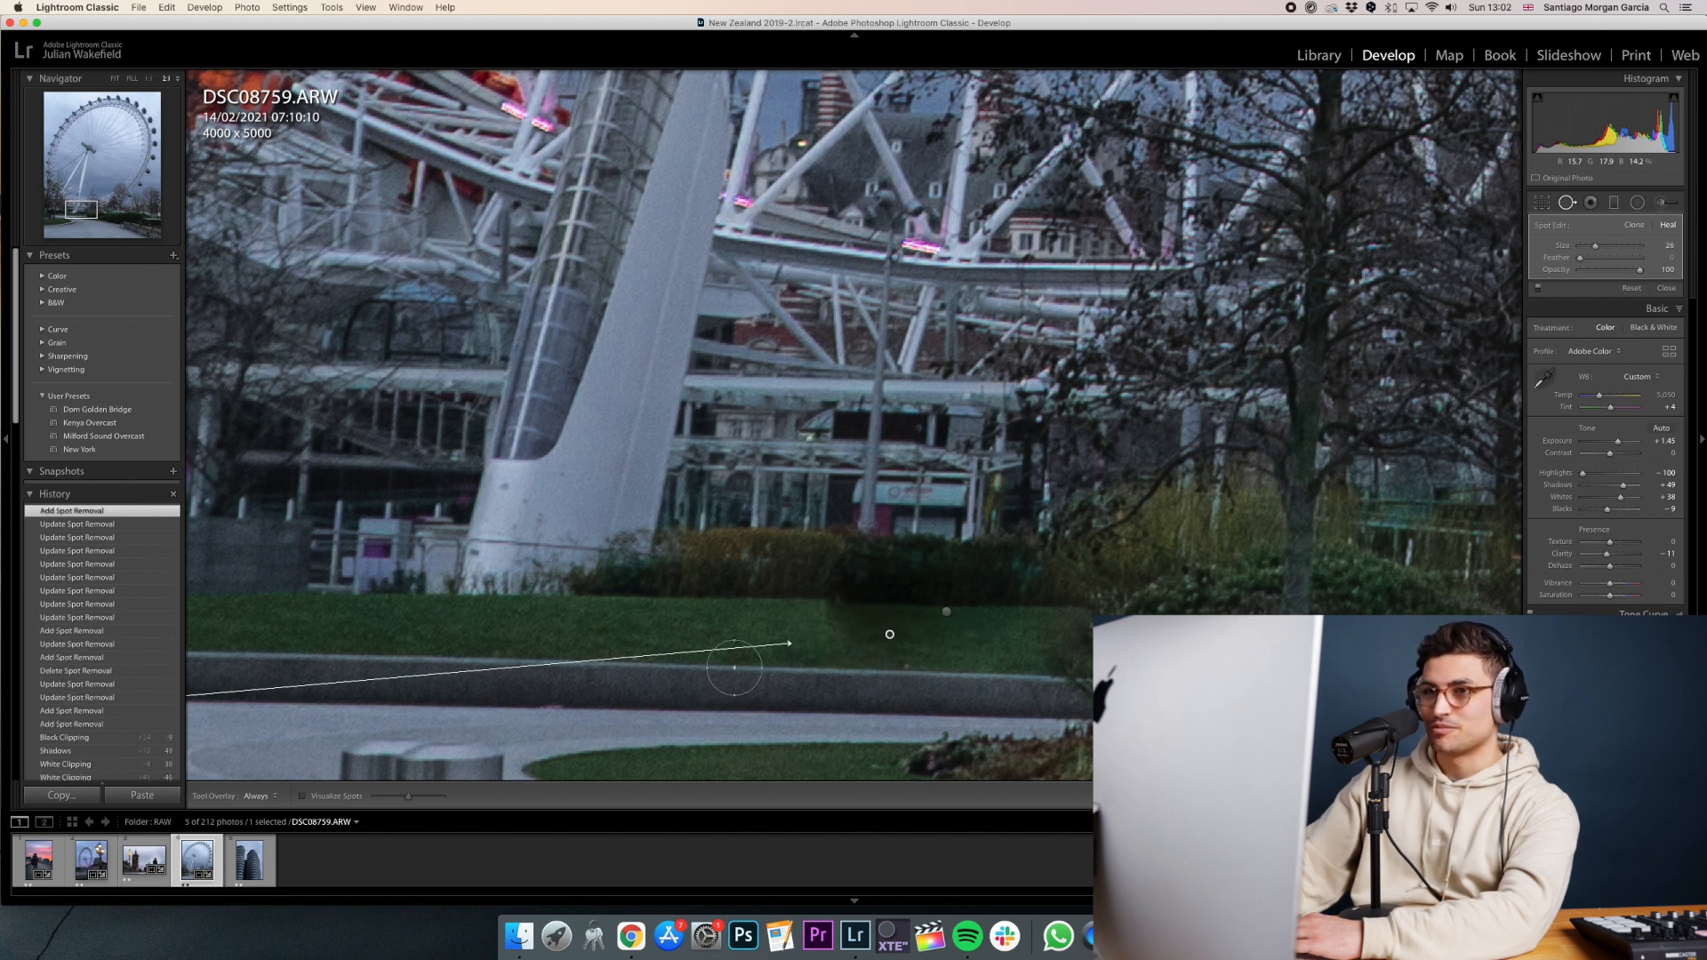
pyautogui.moveTo(82, 207); pyautogui.dragTo(64, 212)
pyautogui.moveTo(352, 573); pyautogui.dragTo(1382, 421)
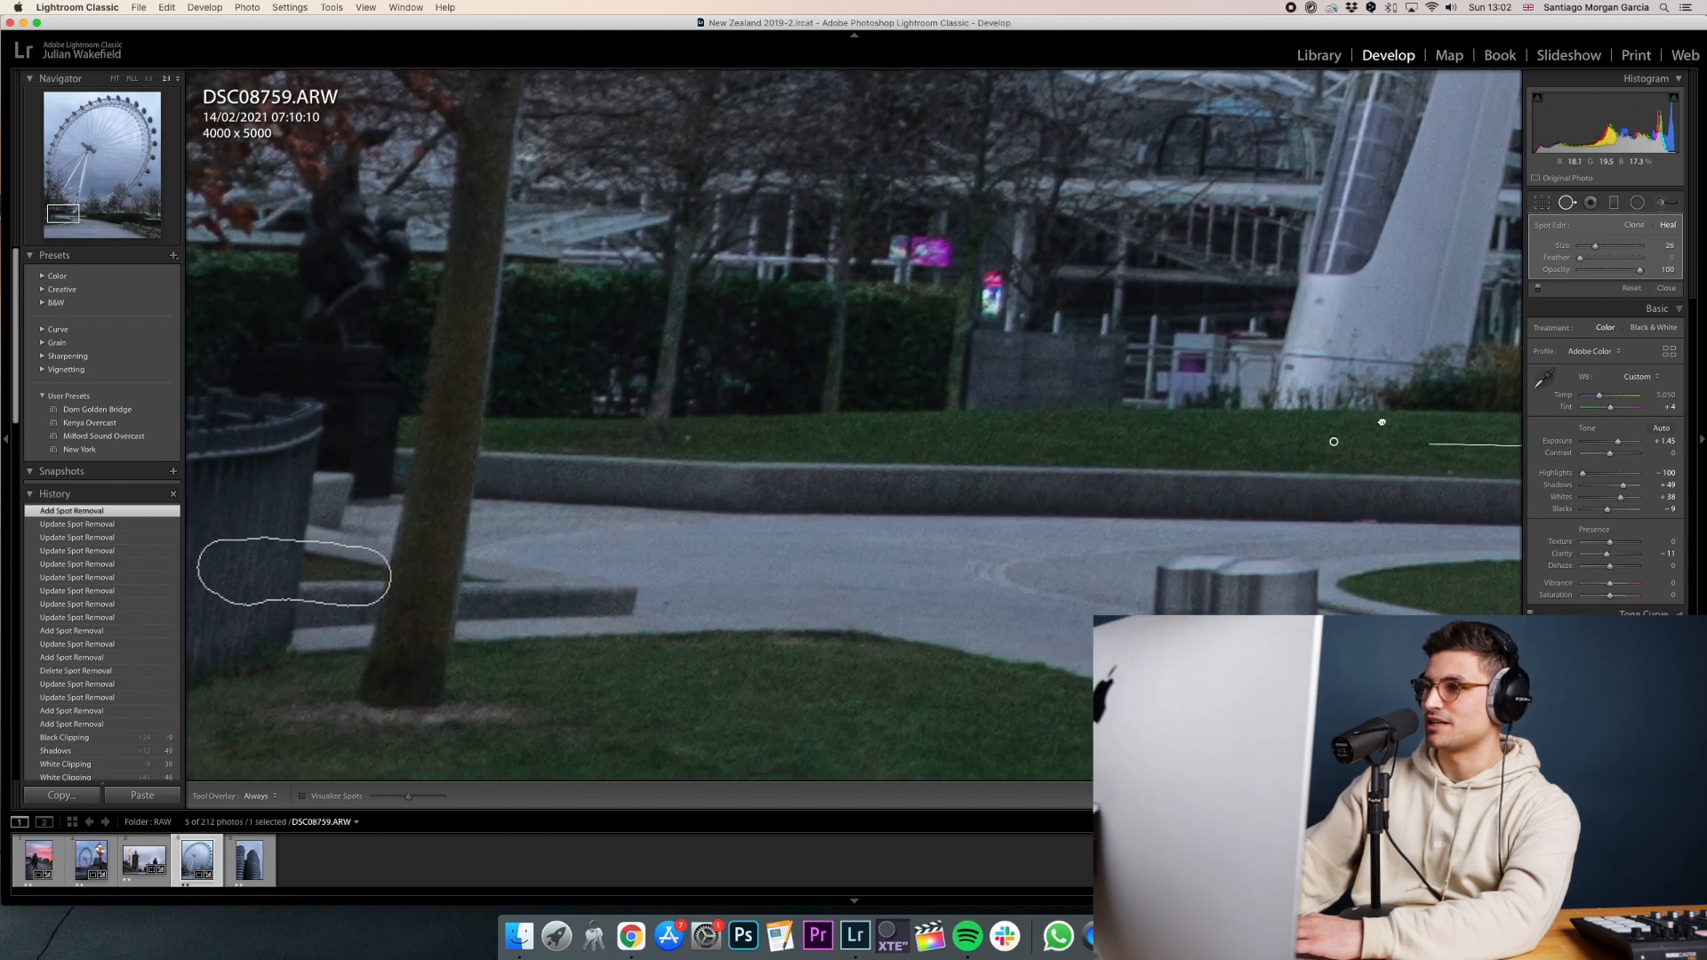
# Refine the smudge heal's source on the grass just beside it until the hedge edge lines up, and close Spot Removal.
pyautogui.moveTo(89, 221); pyautogui.dragTo(108, 218)
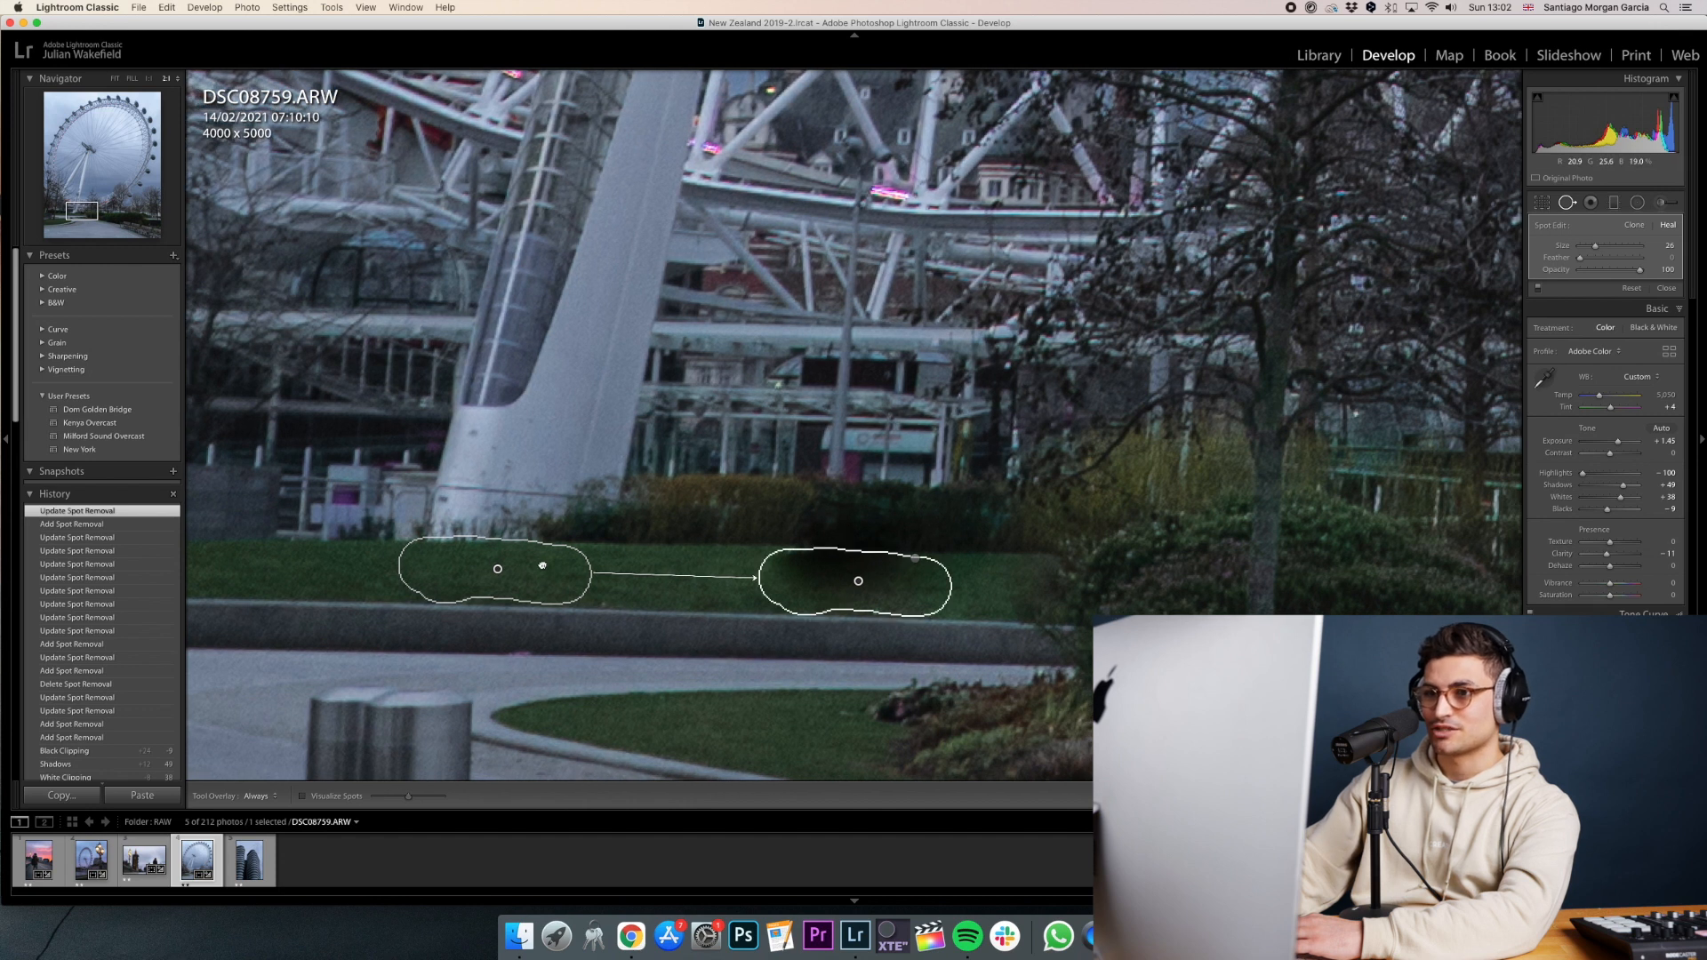
pyautogui.moveTo(642, 570); pyautogui.dragTo(635, 568)
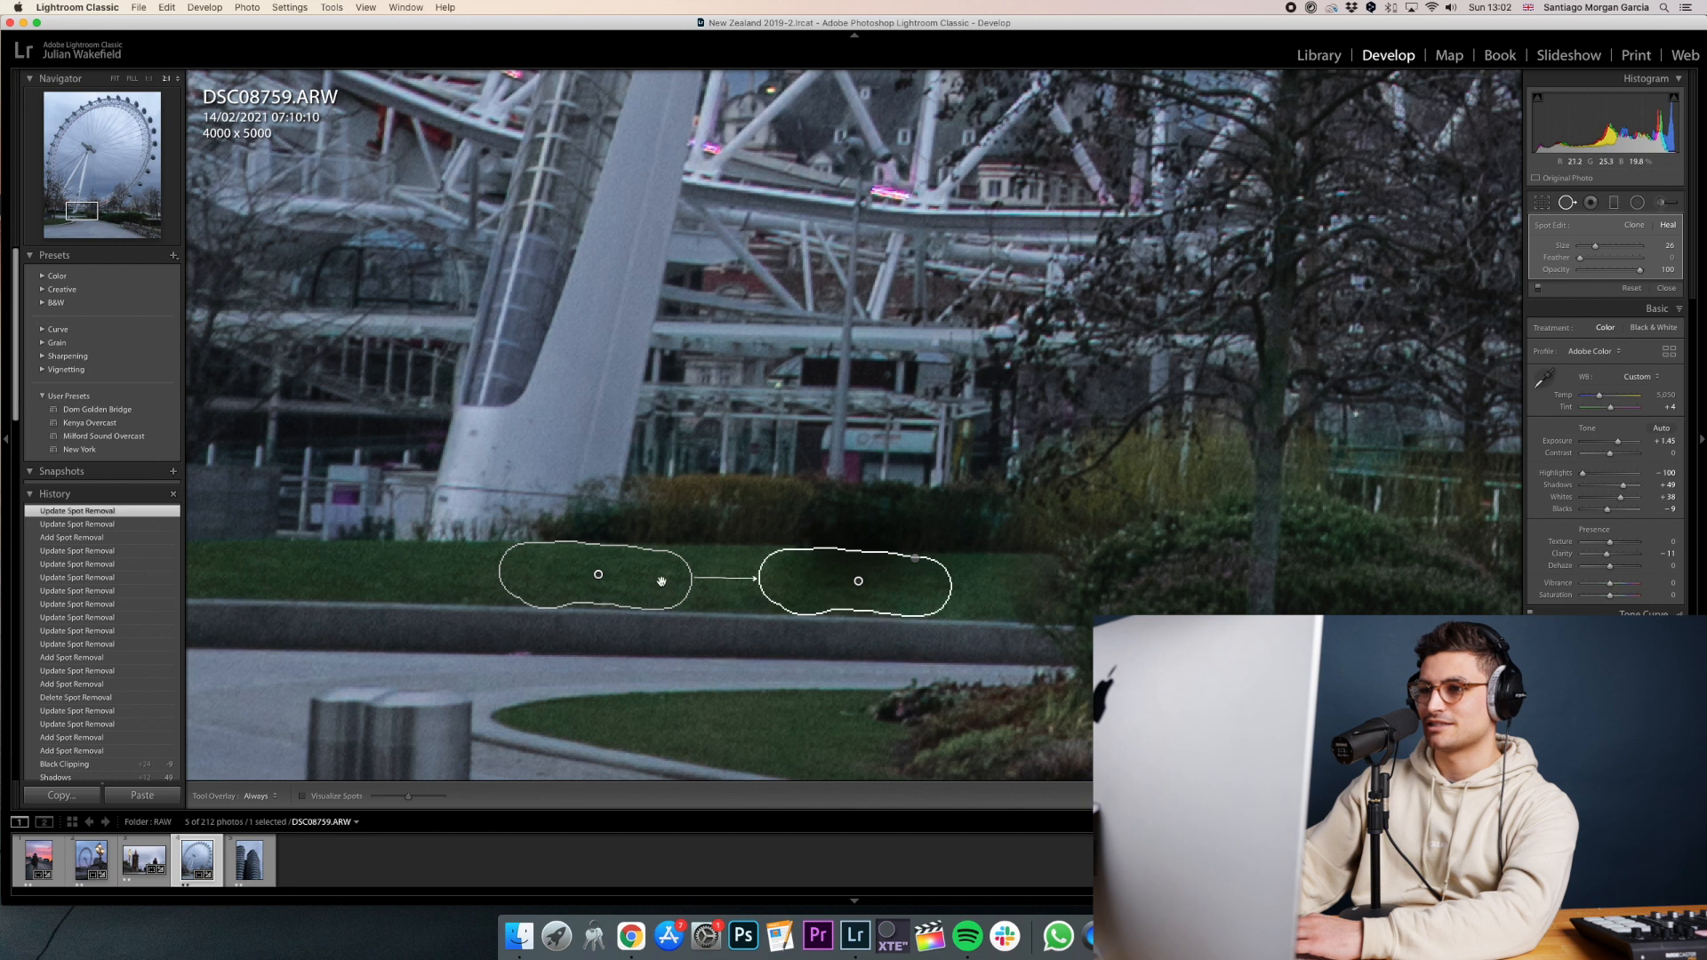
pyautogui.moveTo(655, 576); pyautogui.dragTo(655, 575)
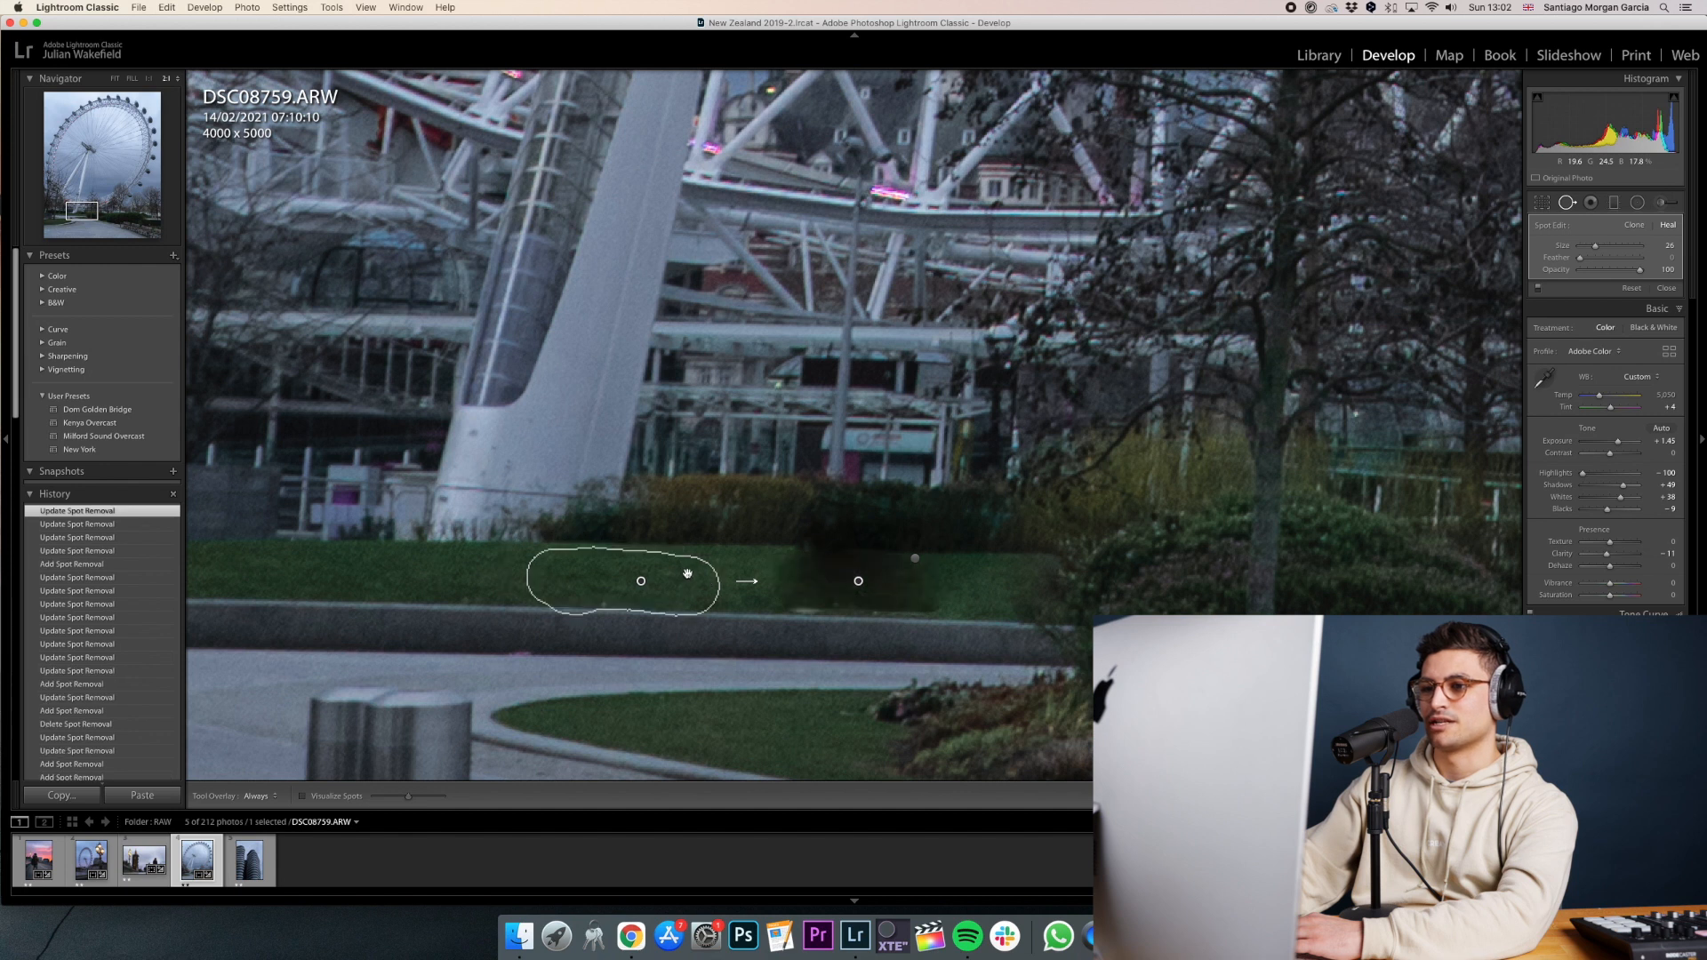
pyautogui.moveTo(689, 572); pyautogui.dragTo(707, 580)
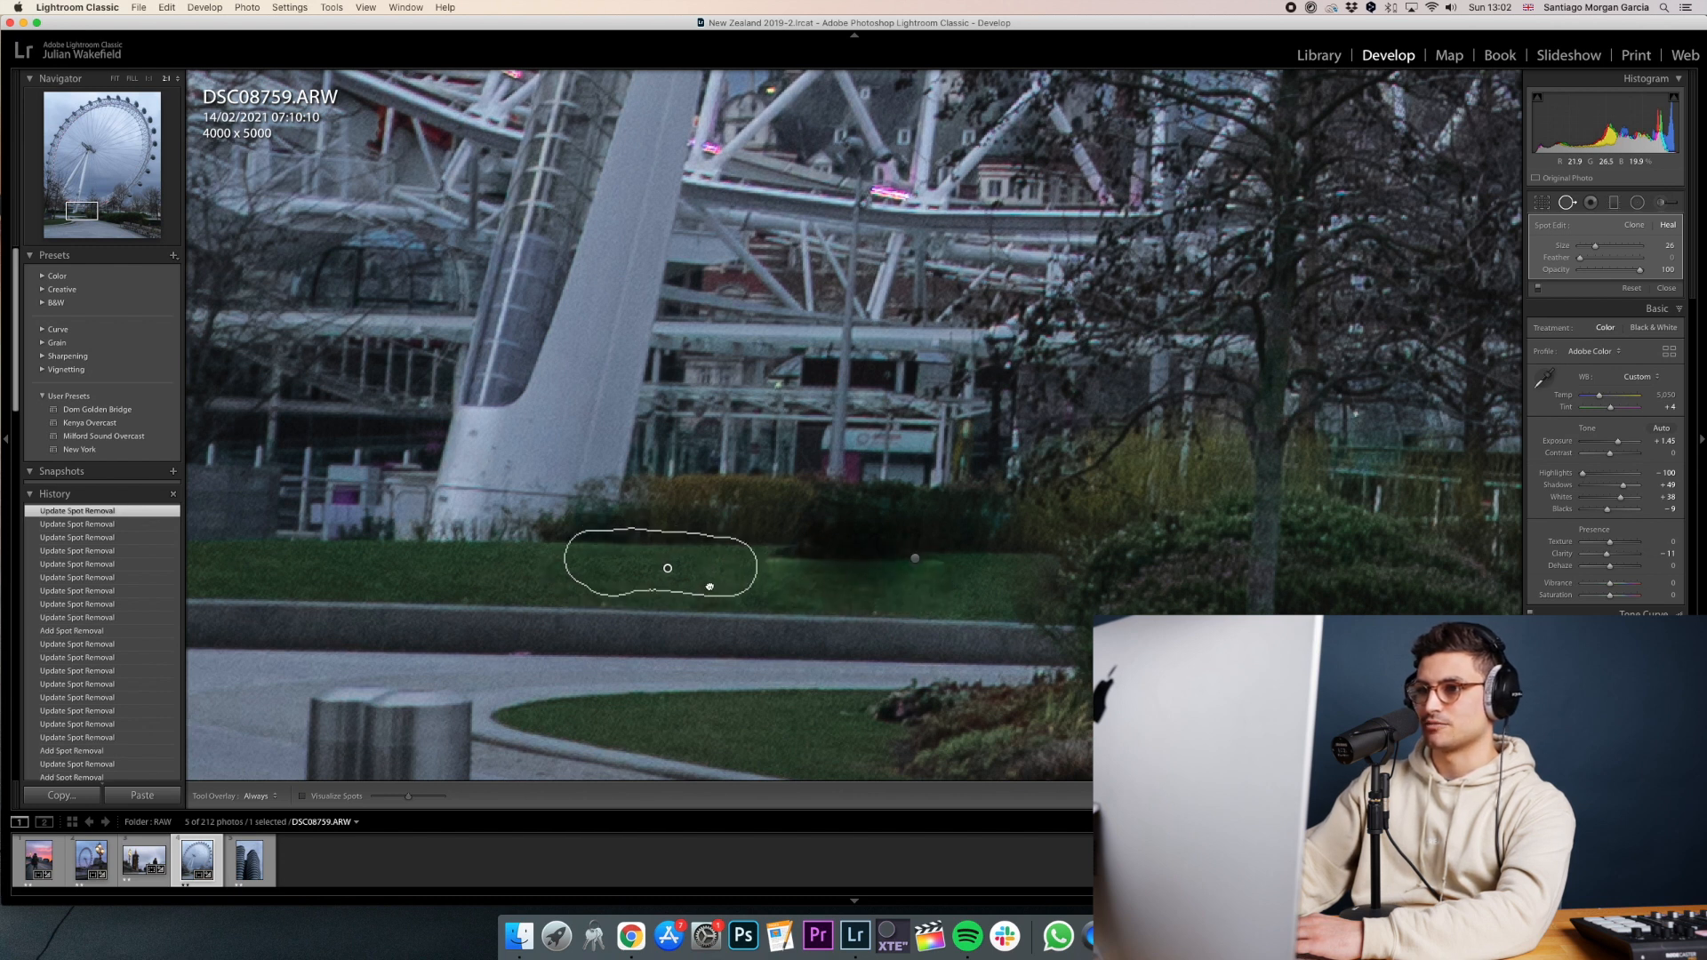
pyautogui.moveTo(710, 586); pyautogui.dragTo(722, 589)
pyautogui.press('q')
pyautogui.press('z')
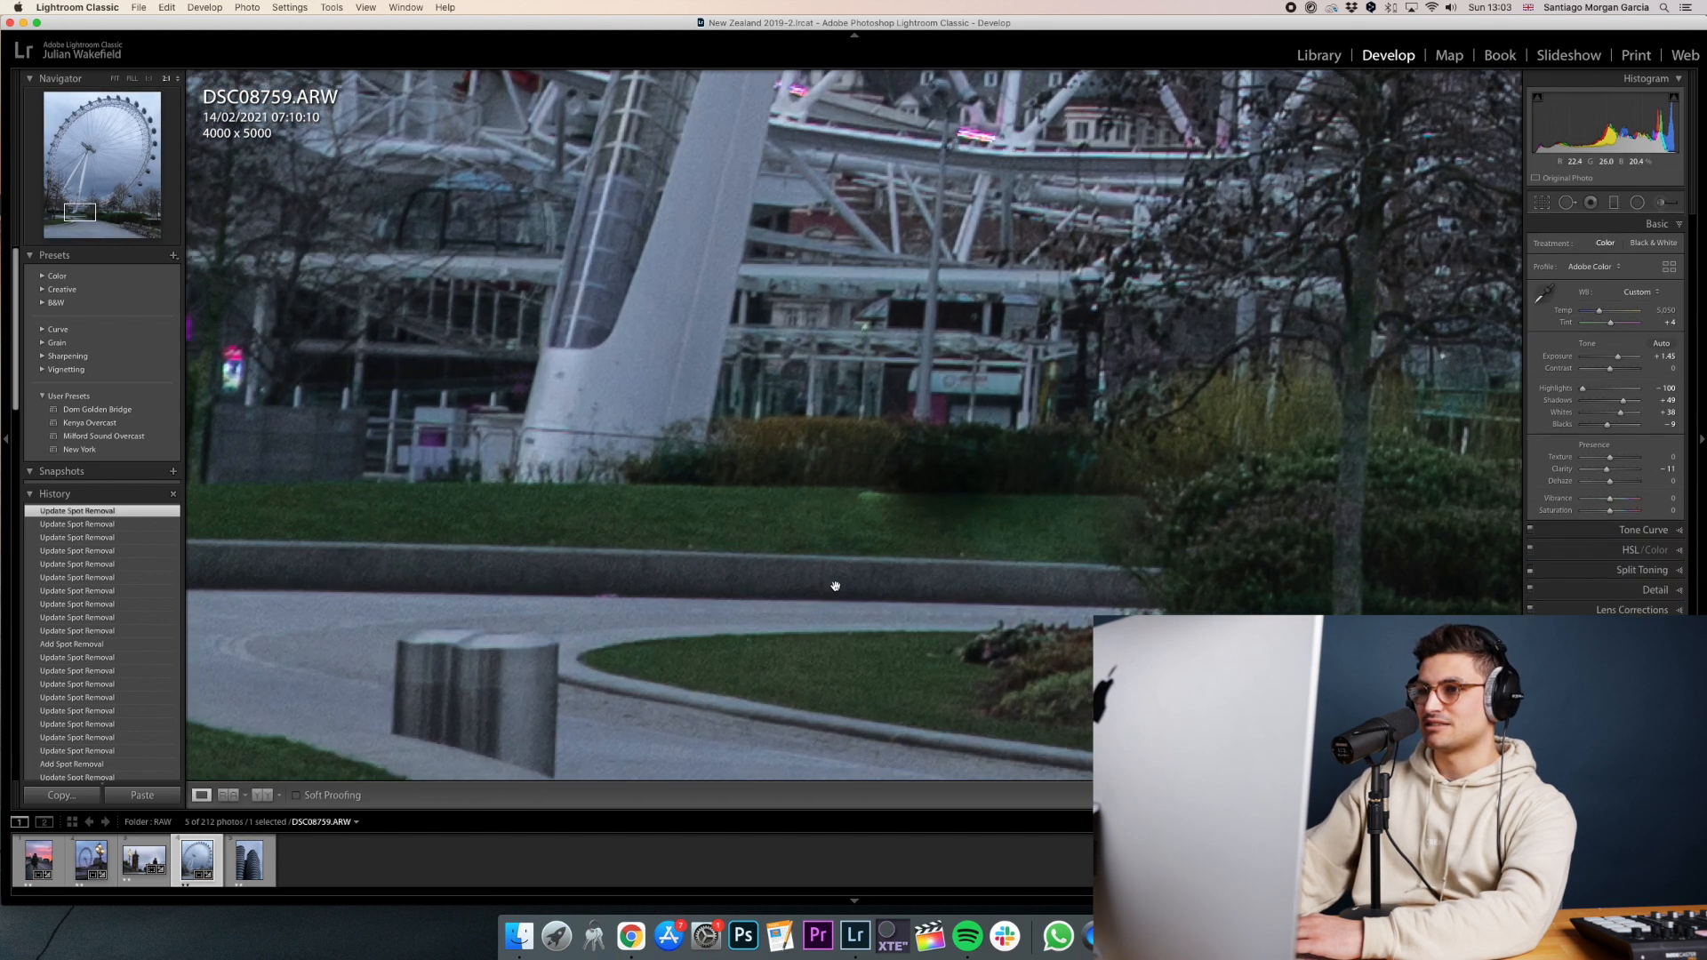
# Heal the bright mark at the lawn's upper edge with a smaller Spot Removal brush, and check the result without the overlays.
pyautogui.click(1565, 203)
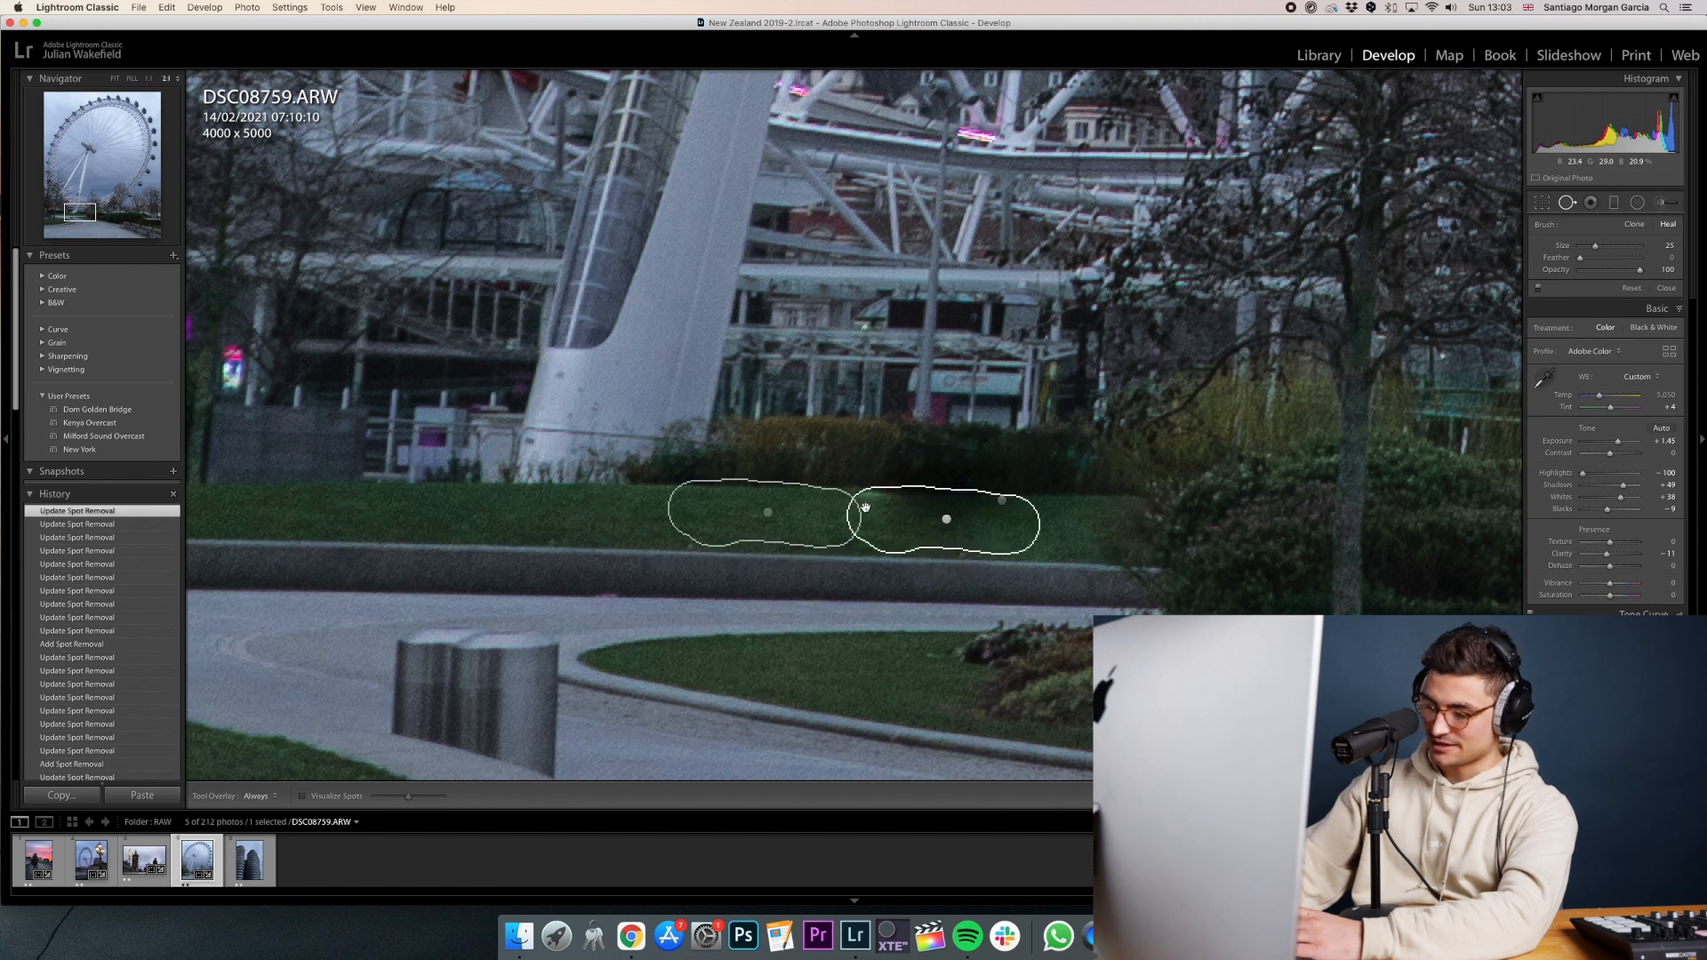
pyautogui.scroll(-2, 848, 489)
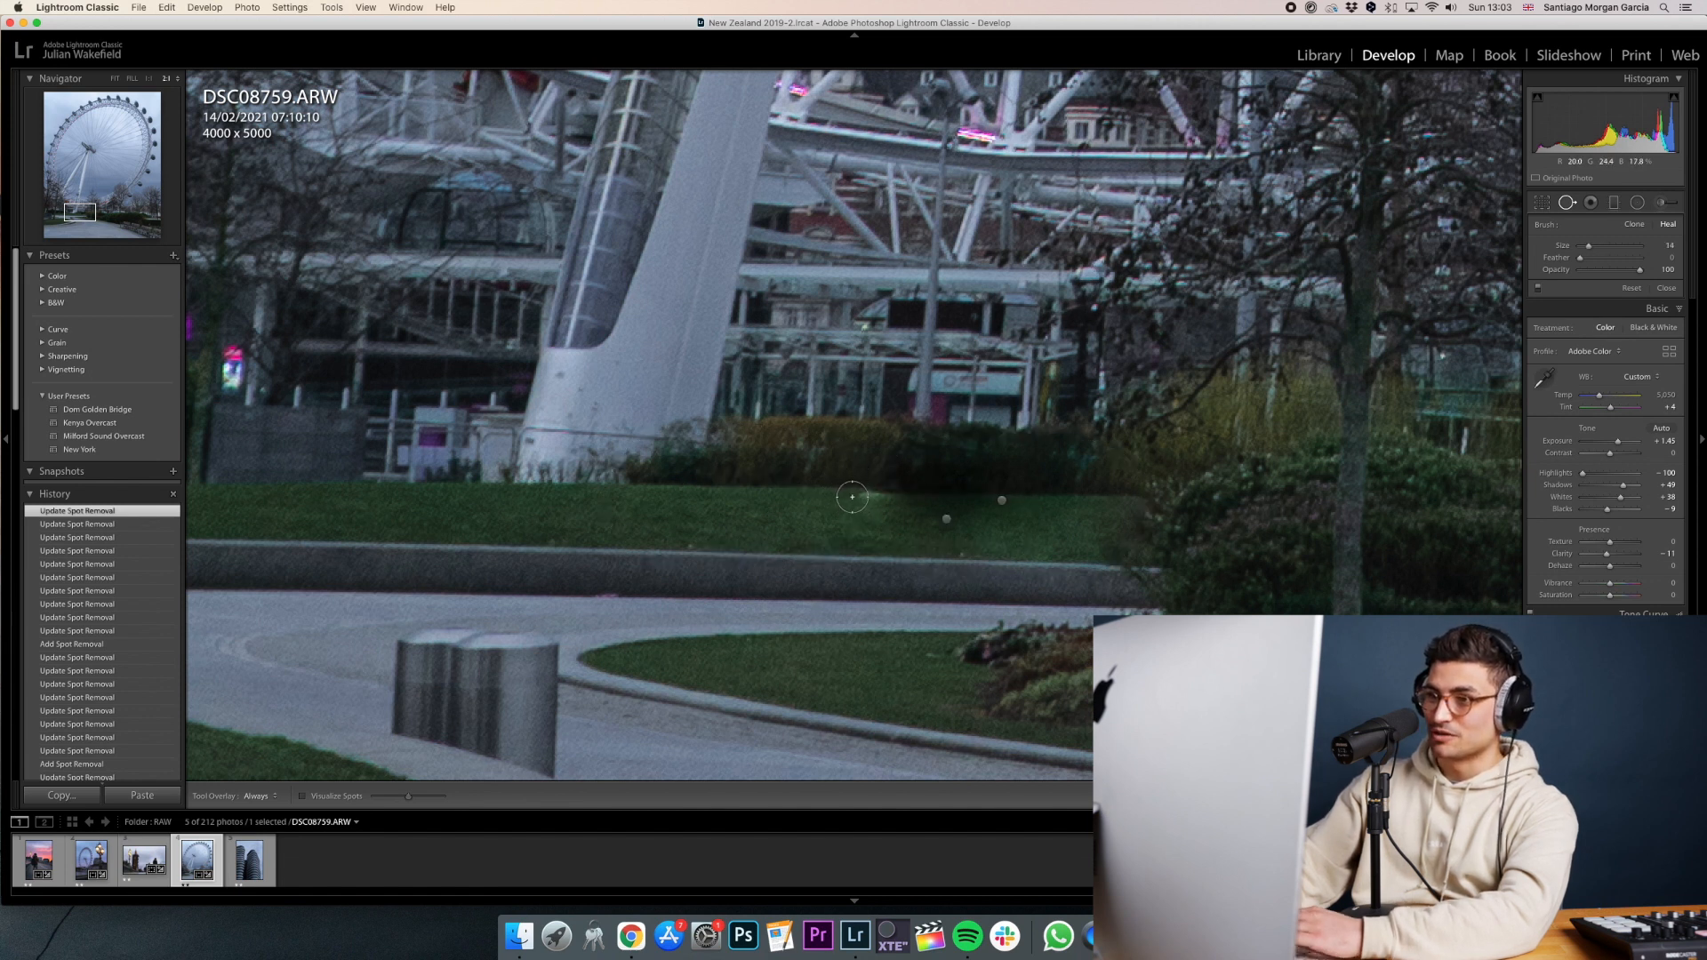
pyautogui.moveTo(848, 496); pyautogui.dragTo(698, 515)
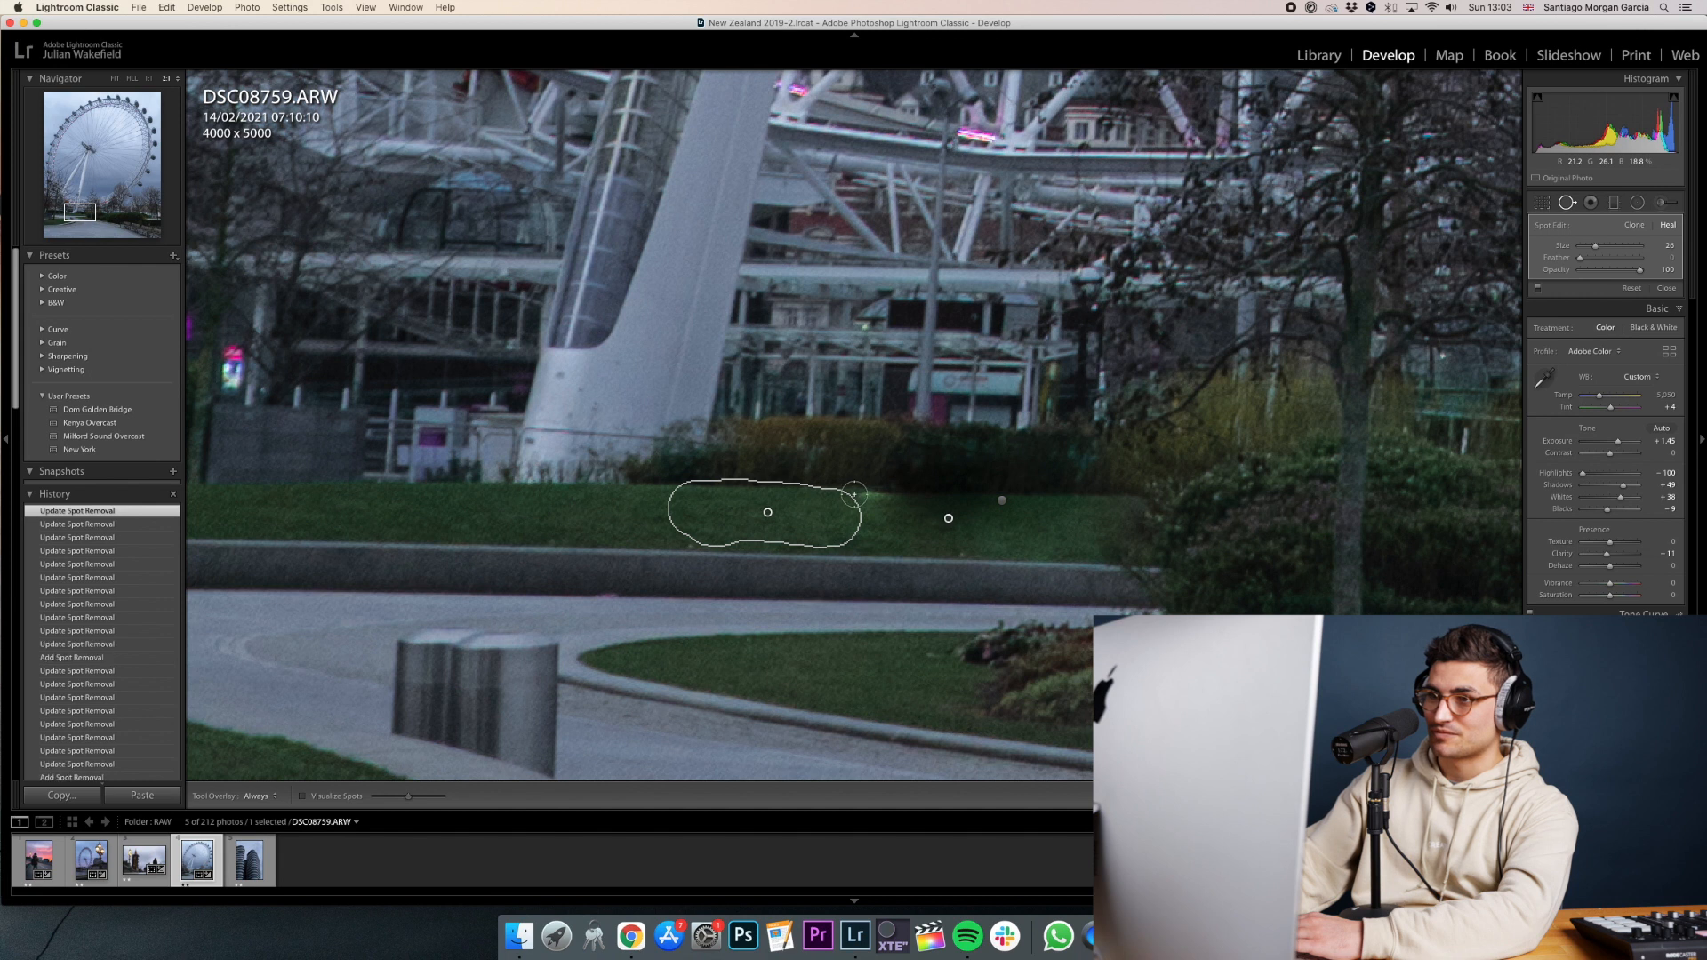
pyautogui.click(1570, 204)
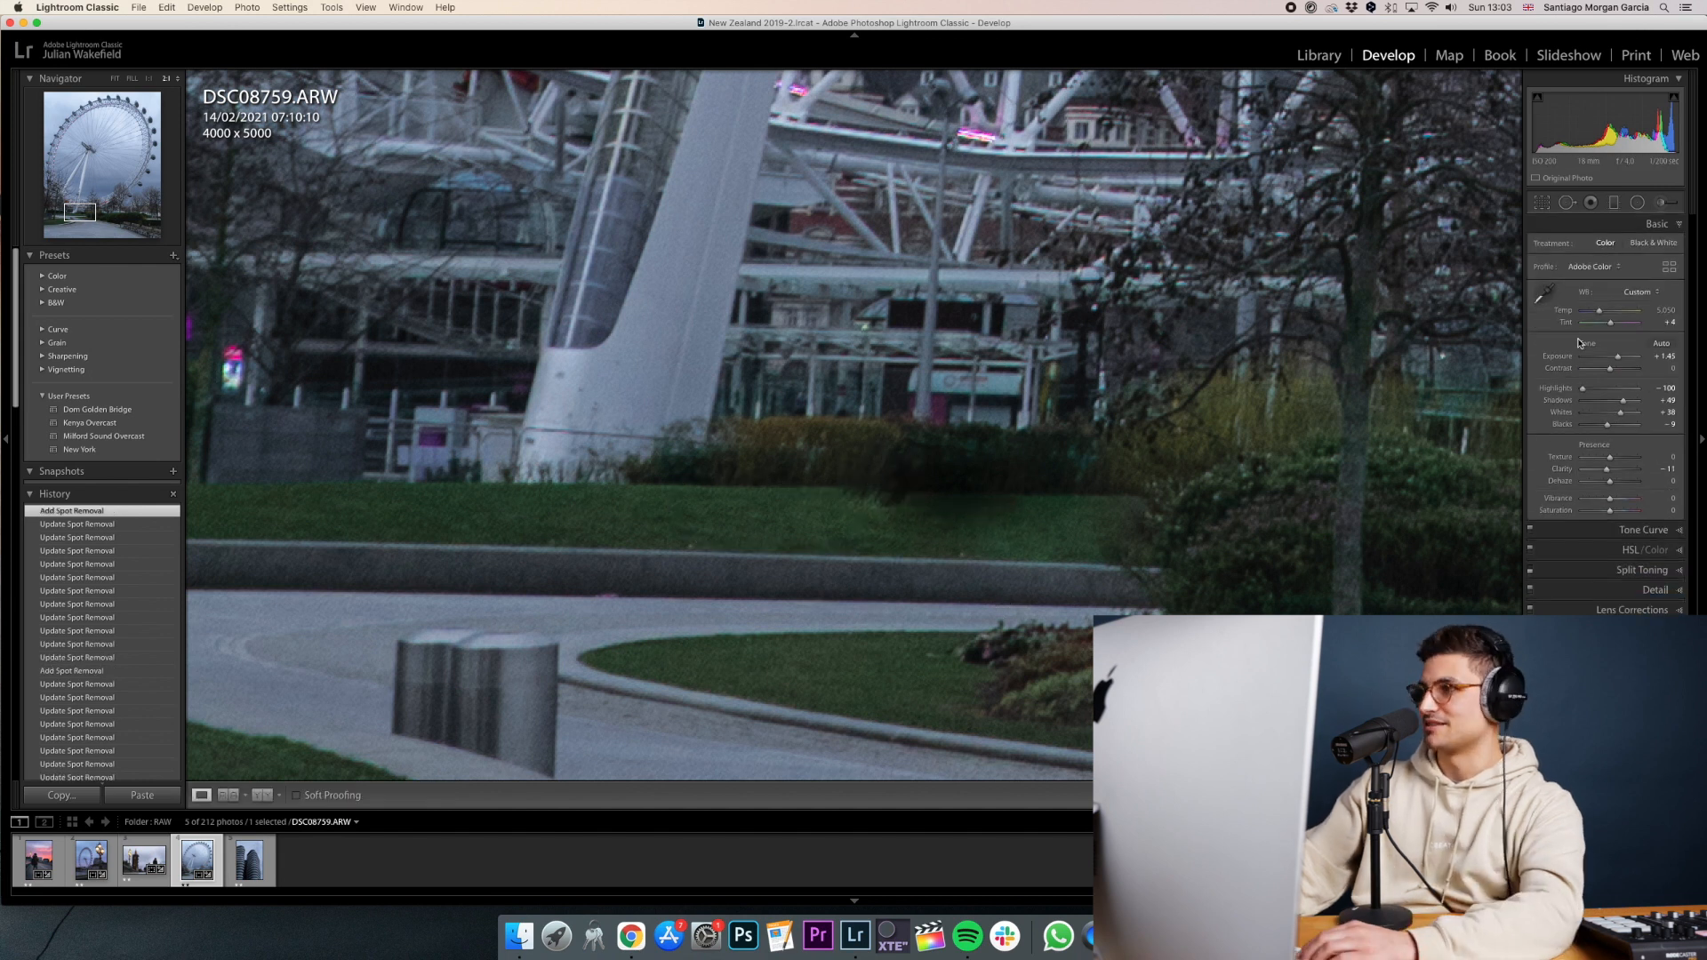
pyautogui.click(1570, 205)
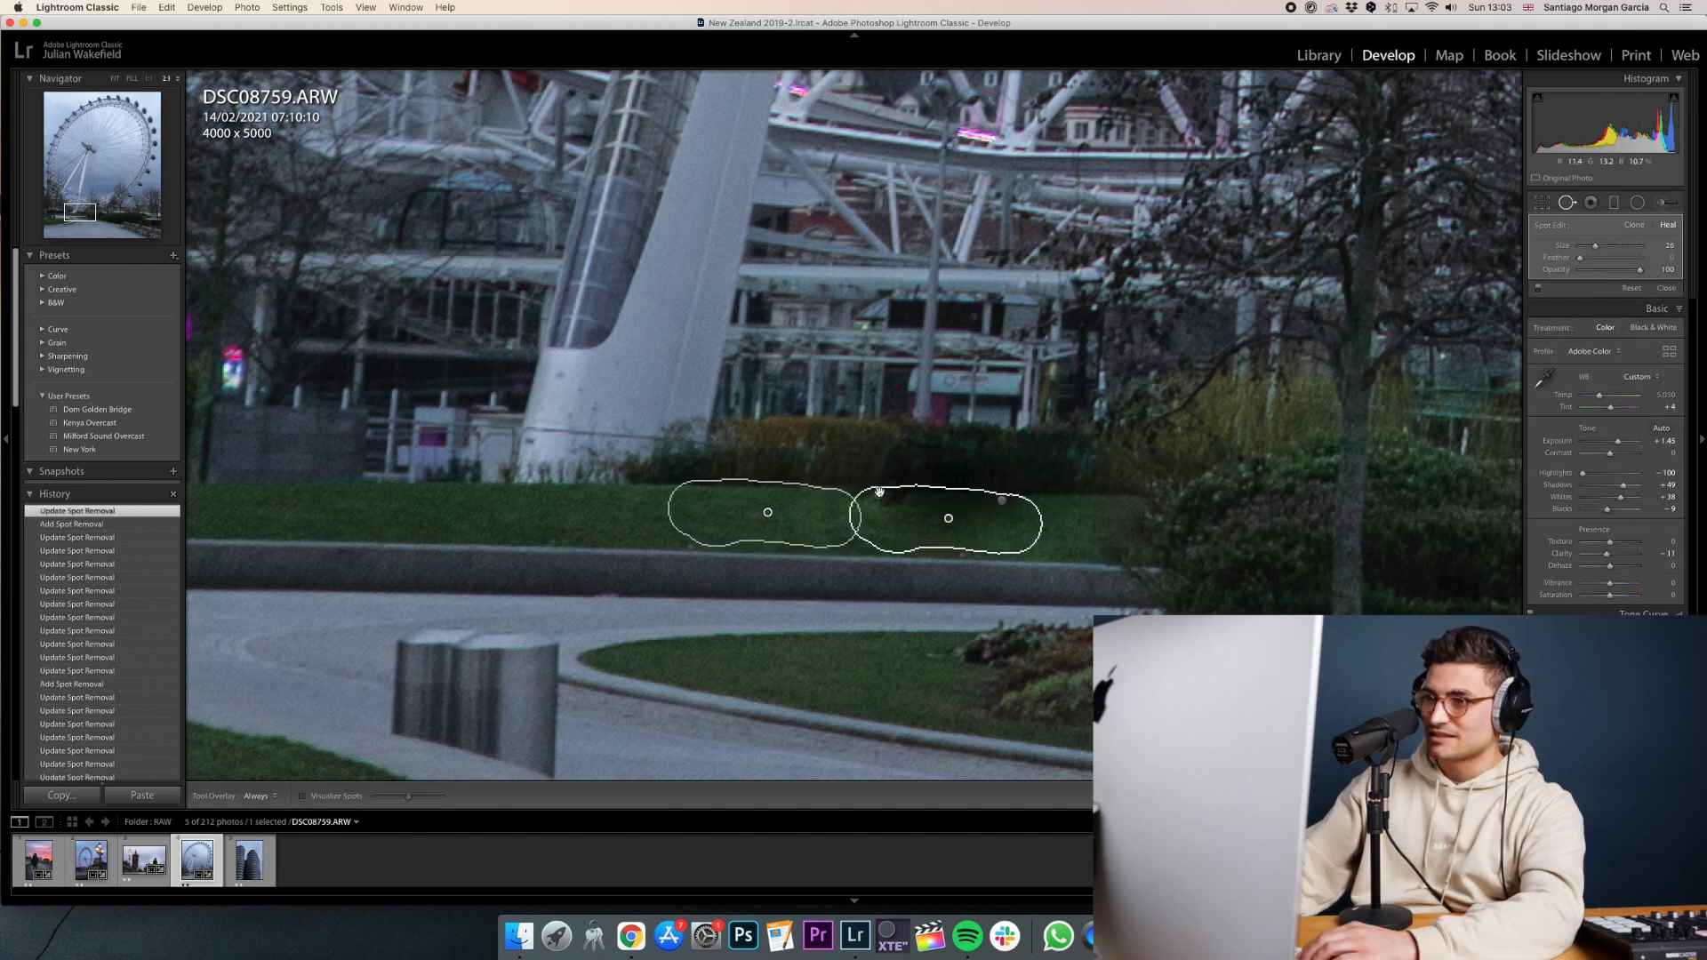
pyautogui.press('q')
pyautogui.press('q')
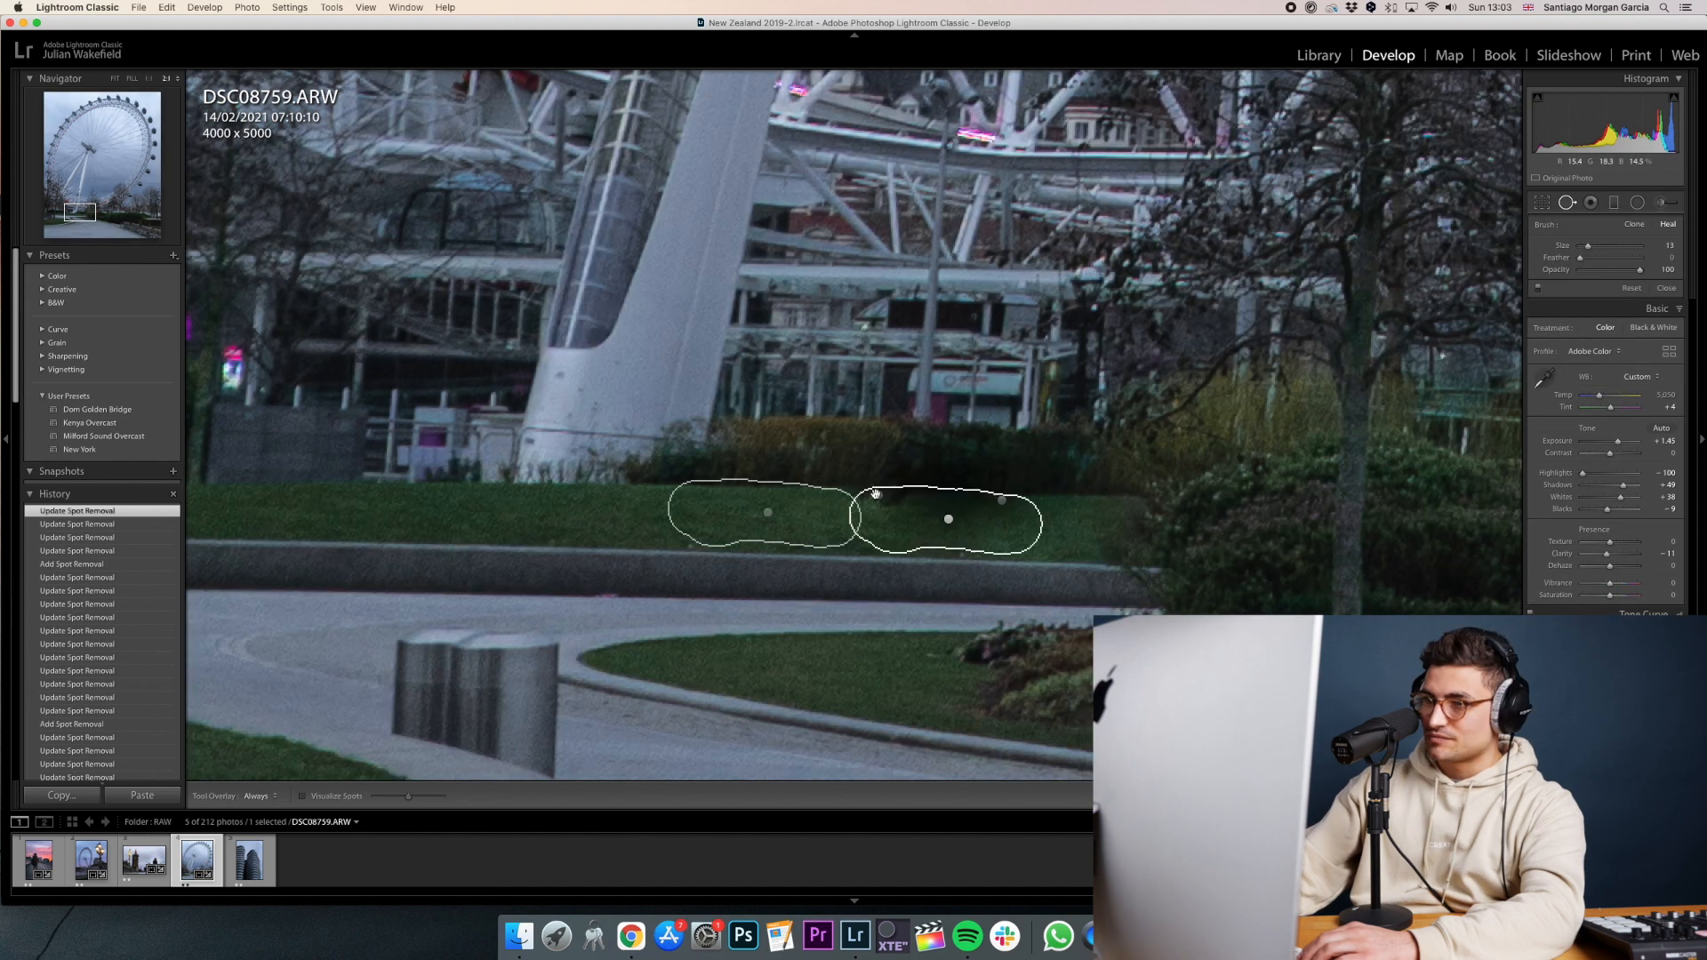
# Try to clean up the lawn edge by shifting the patch, deleting the small spot and healing the hedge border again.
pyautogui.moveTo(949, 518); pyautogui.dragTo(941, 522)
pyautogui.scroll(5, 878, 494)
pyautogui.click(831, 389)
pyautogui.press('Delete')
pyautogui.click(878, 495)
pyautogui.moveTo(876, 470); pyautogui.dragTo(765, 493)
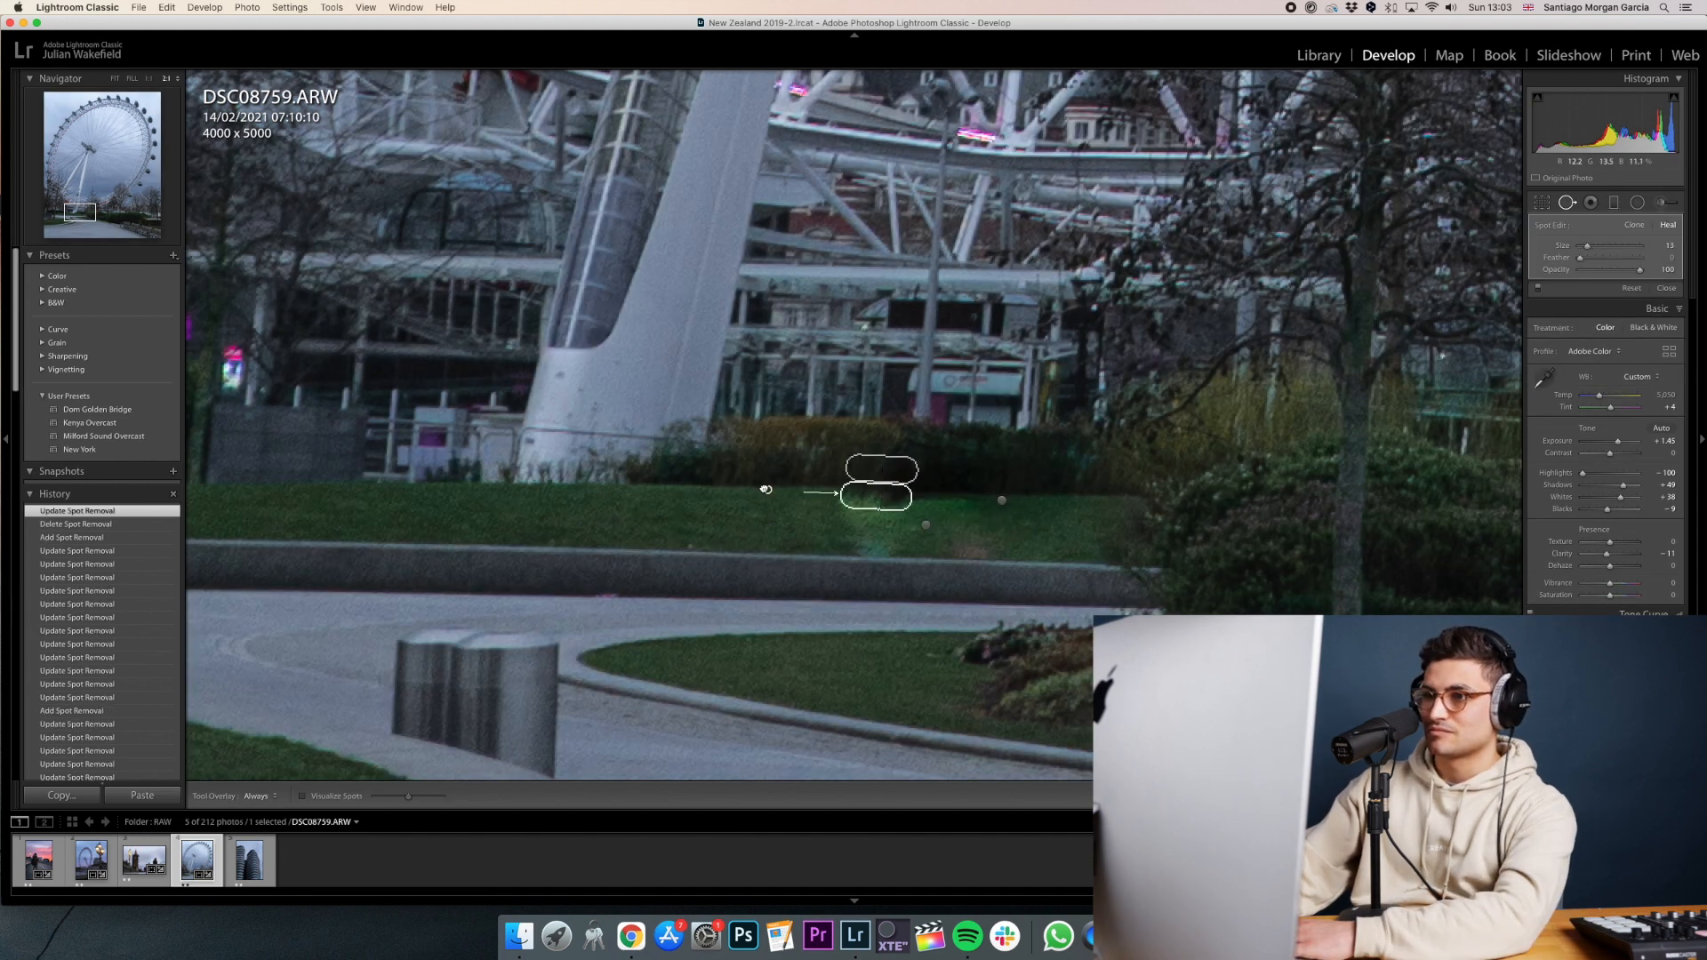
pyautogui.scroll(5, 725, 495)
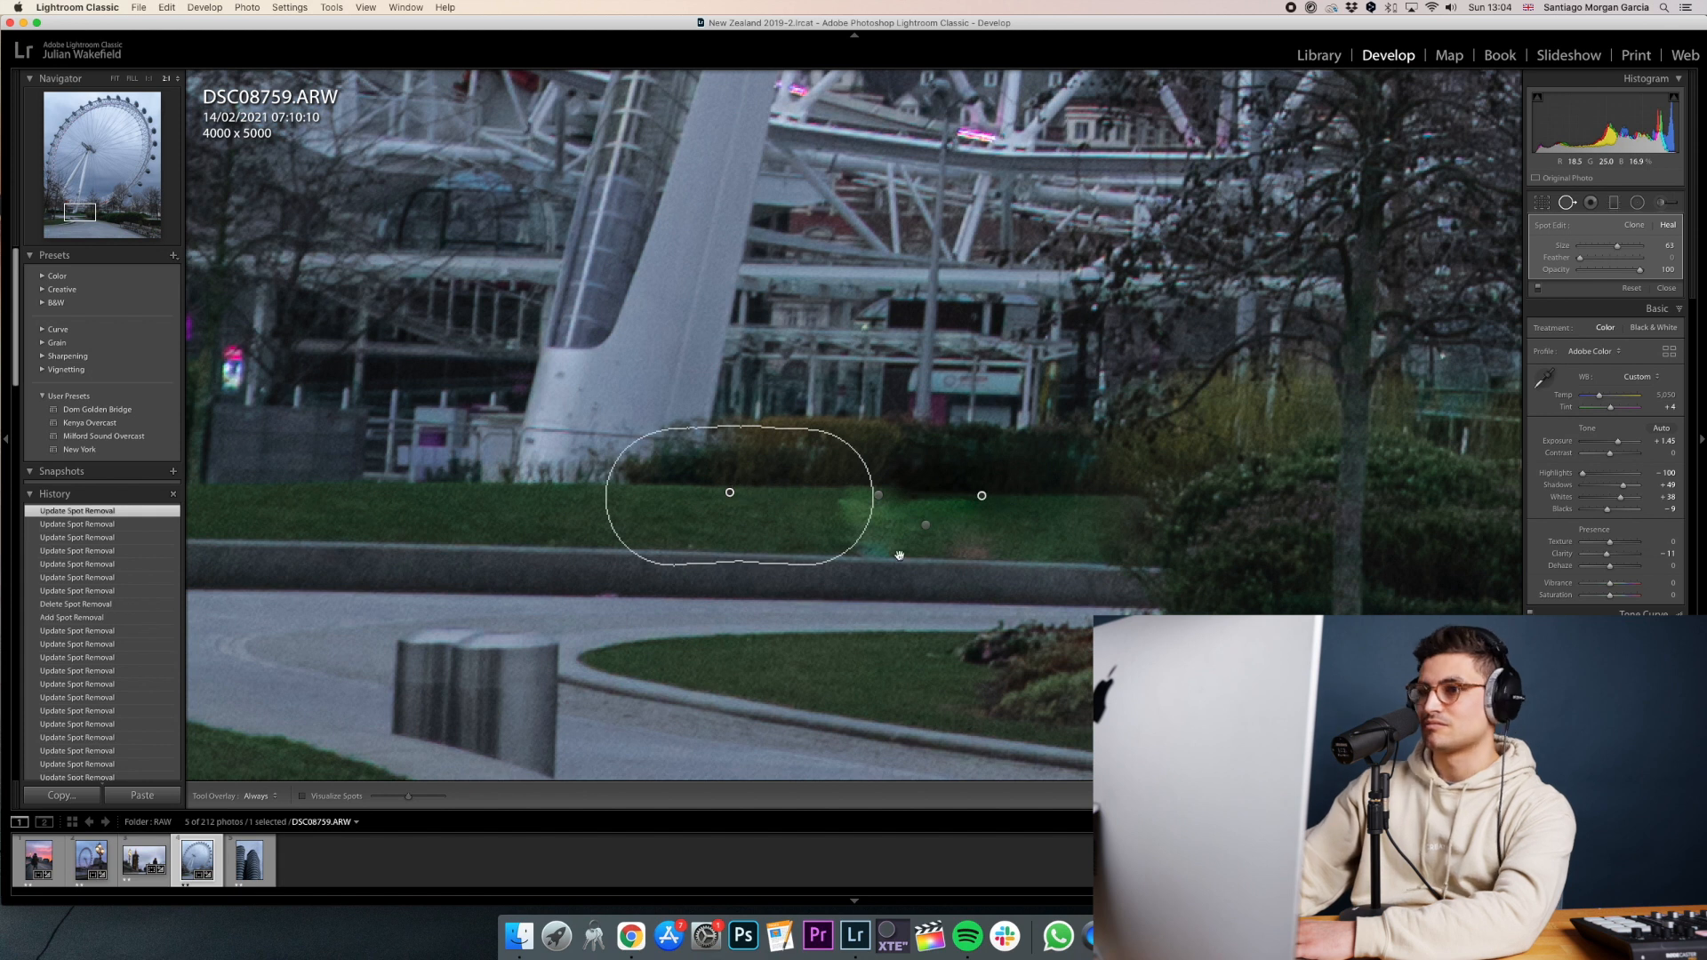
# Undo the latest Spot Removal changes on the lawn and close the tool.
pyautogui.press('super+z')
pyautogui.press('super+z')
pyautogui.press('super+z')
pyautogui.press('super+z')
pyautogui.press('super+z')
pyautogui.press('super+z')
pyautogui.press('q')
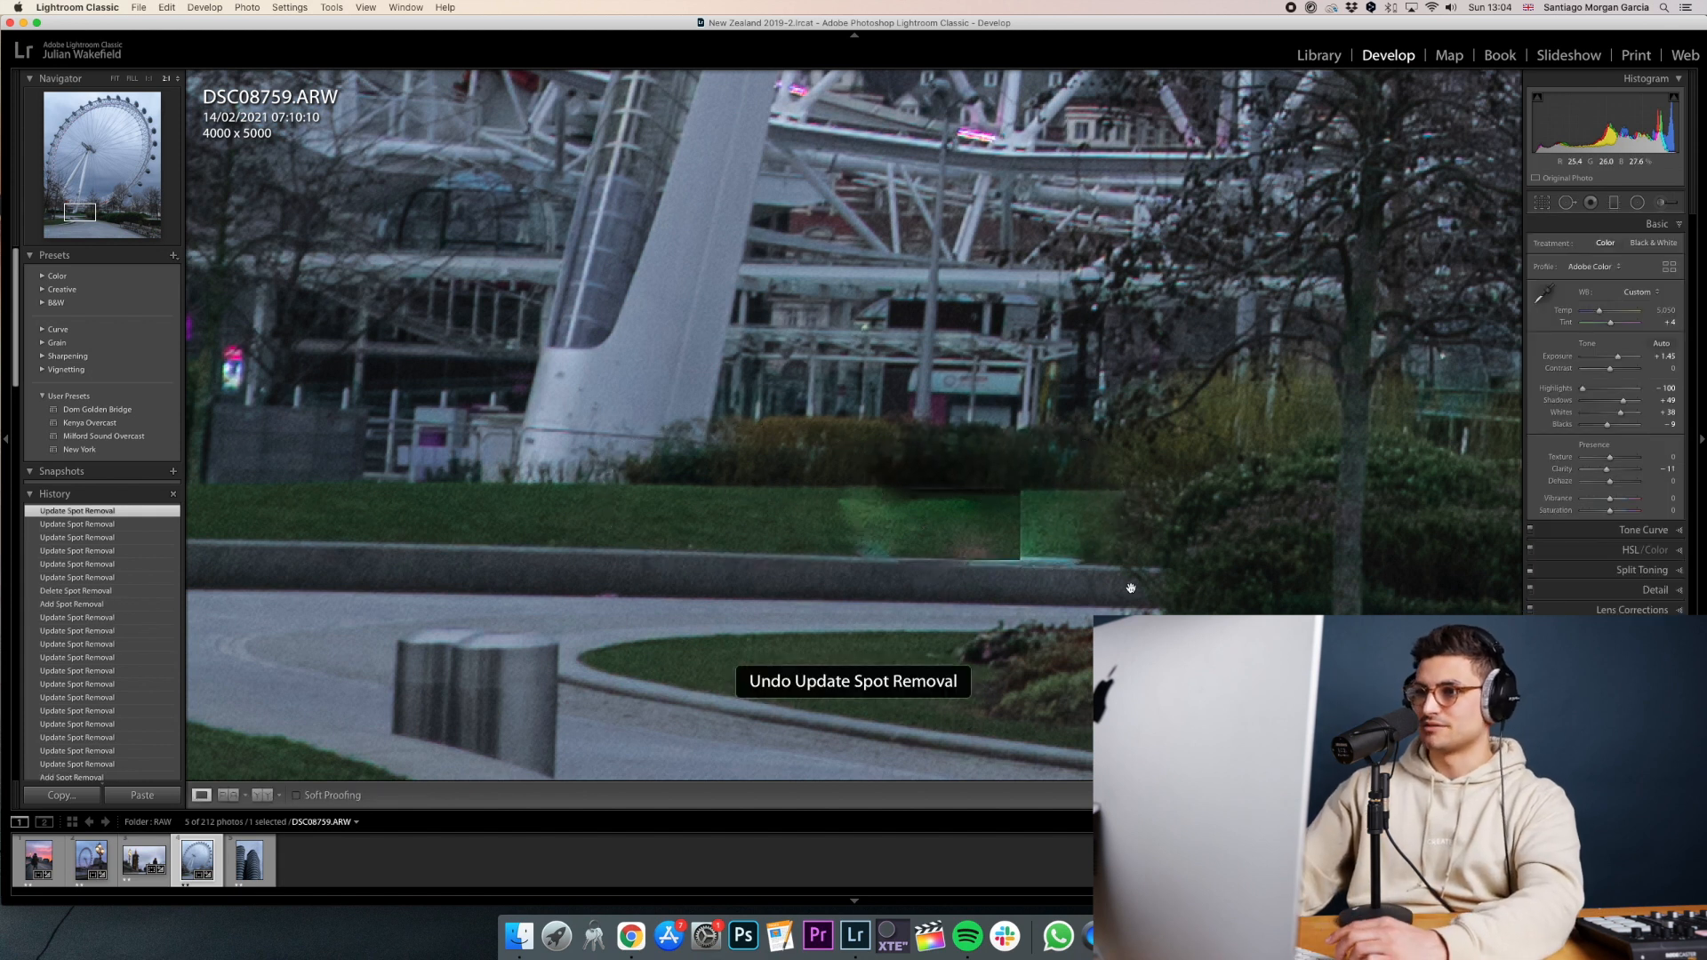
# Undo one more spot edit, and heal the smudged kerb section below the lawn using the kerb just beside it as source.
pyautogui.press('super+z')
pyautogui.press('z')
pyautogui.press('z')
pyautogui.press('q')
pyautogui.moveTo(838, 540); pyautogui.dragTo(992, 544)
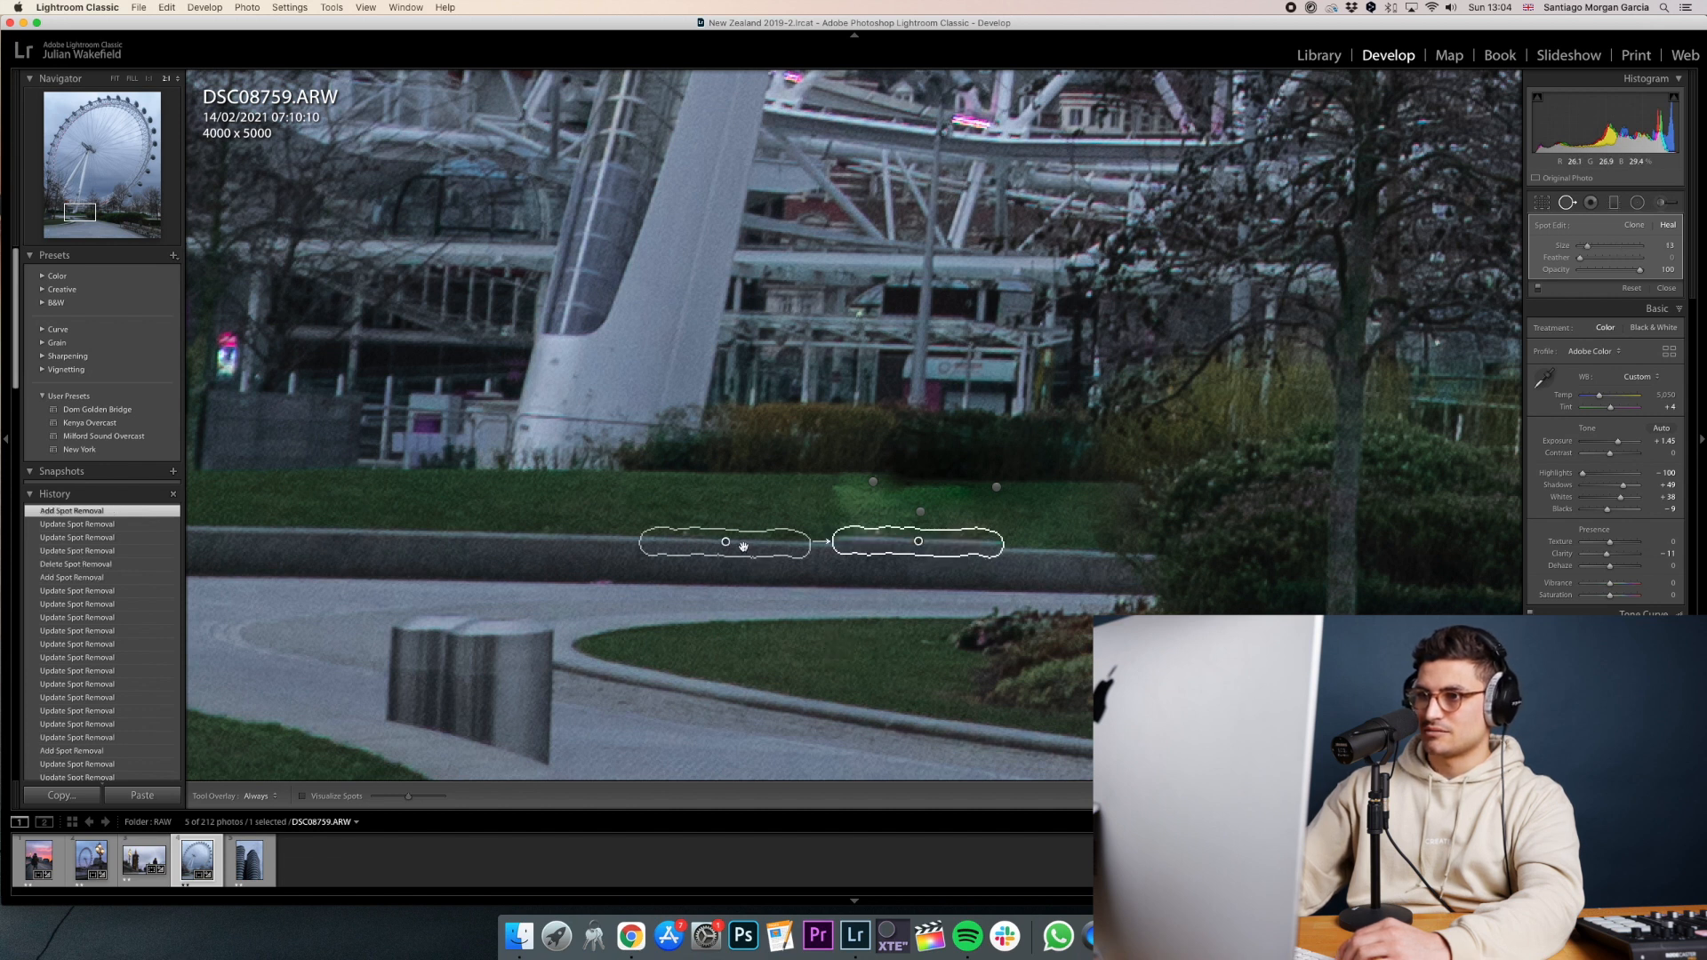
pyautogui.moveTo(743, 542); pyautogui.dragTo(743, 539)
pyautogui.press('q')
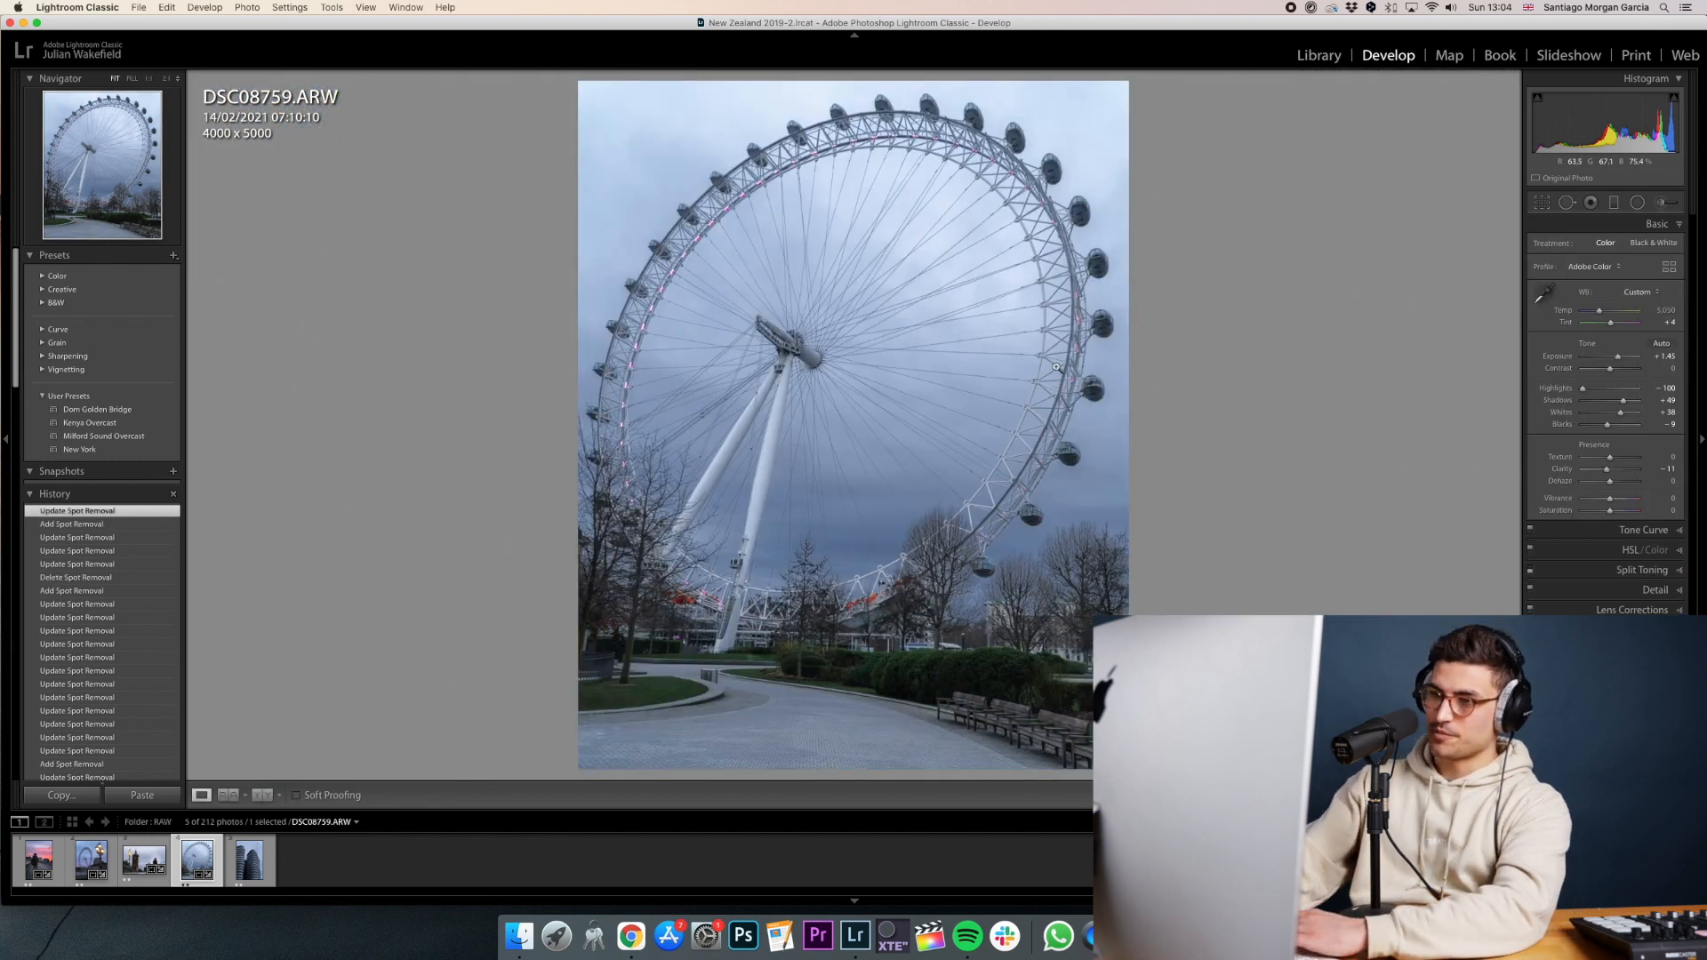
# Compare the whole London Eye photo repeatedly with its unedited version.
pyautogui.press('\\')
pyautogui.press('\\')
pyautogui.press('\\')
pyautogui.press('\\')
pyautogui.press('\\')
pyautogui.press('\\')
pyautogui.press('\\')
pyautogui.press('\\')
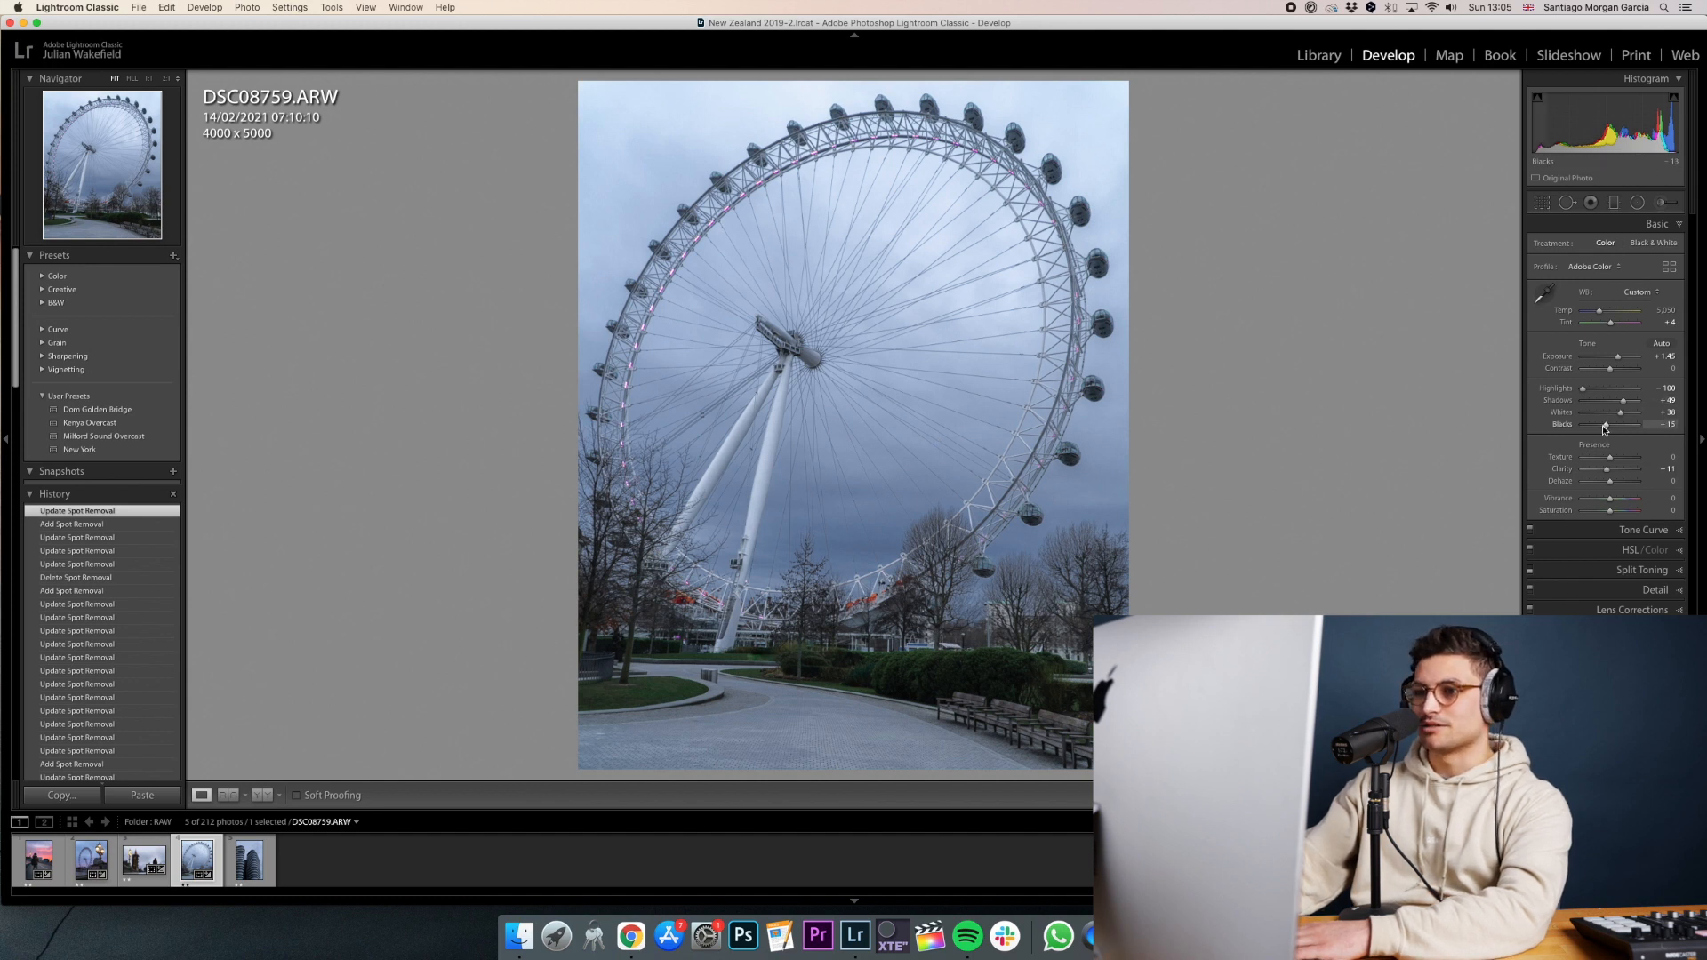
# Set Blacks to −28, Whites to +39 and Shadows to +64, checking the tones against the unedited photo.
pyautogui.moveTo(1611, 428); pyautogui.dragTo(1609, 426)
pyautogui.press('\\')
pyautogui.press('\\')
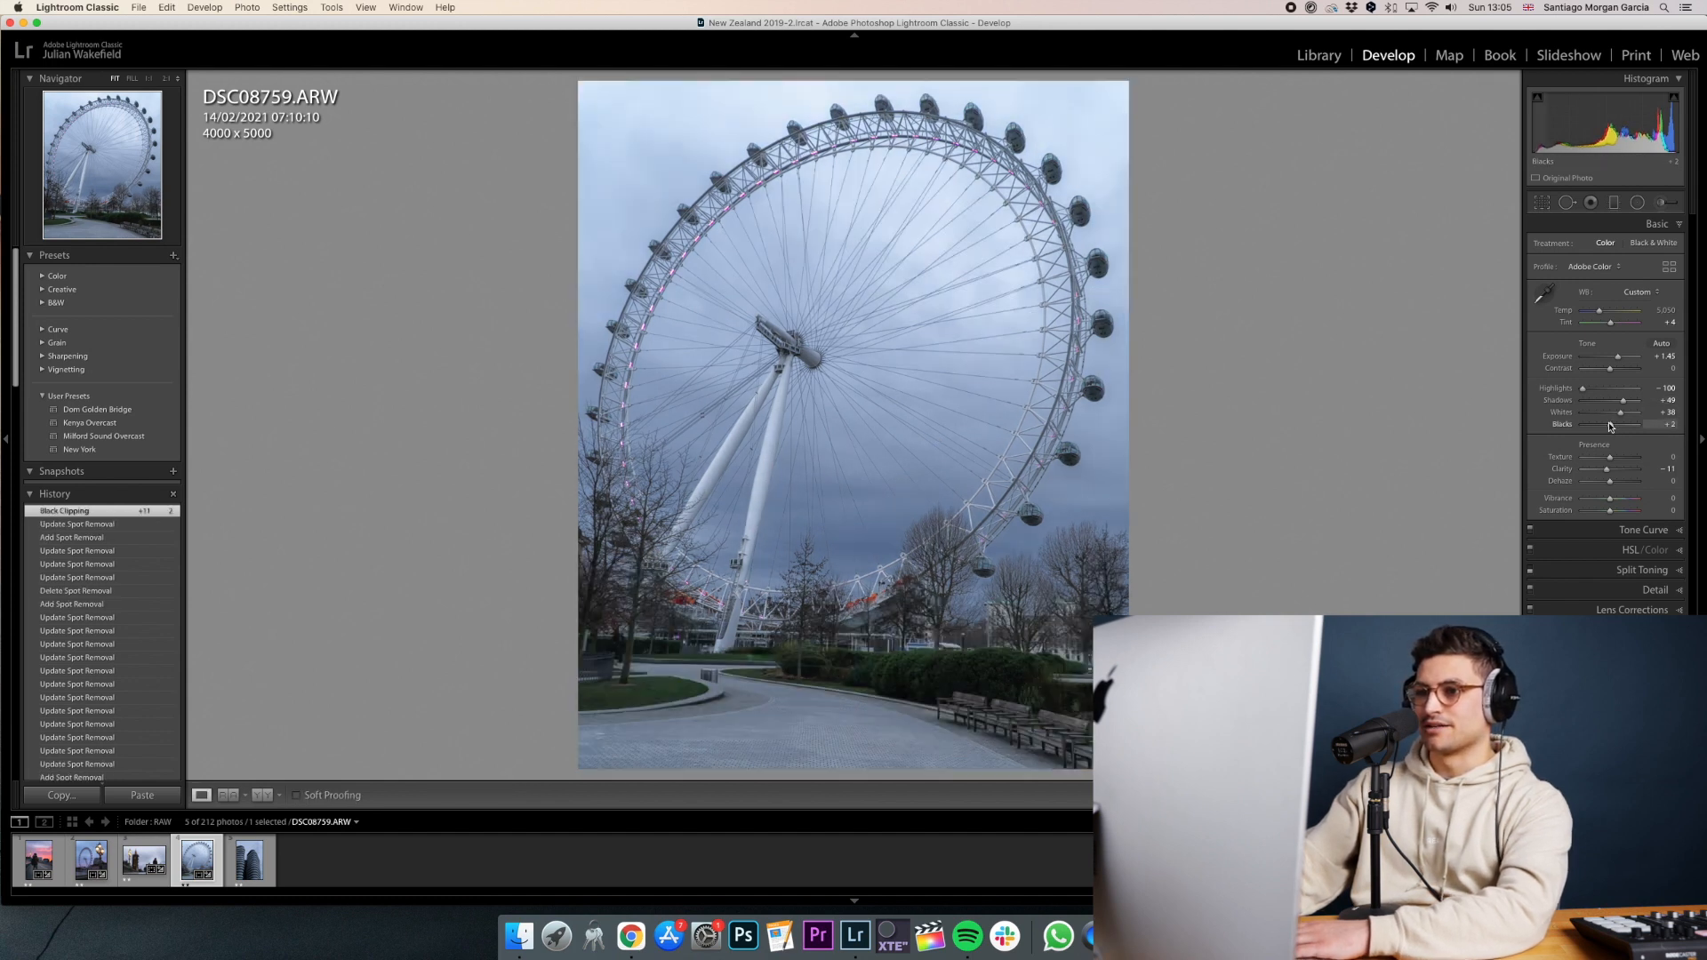
pyautogui.press('\\')
pyautogui.press('\\')
pyautogui.press('\\')
pyautogui.press('\\')
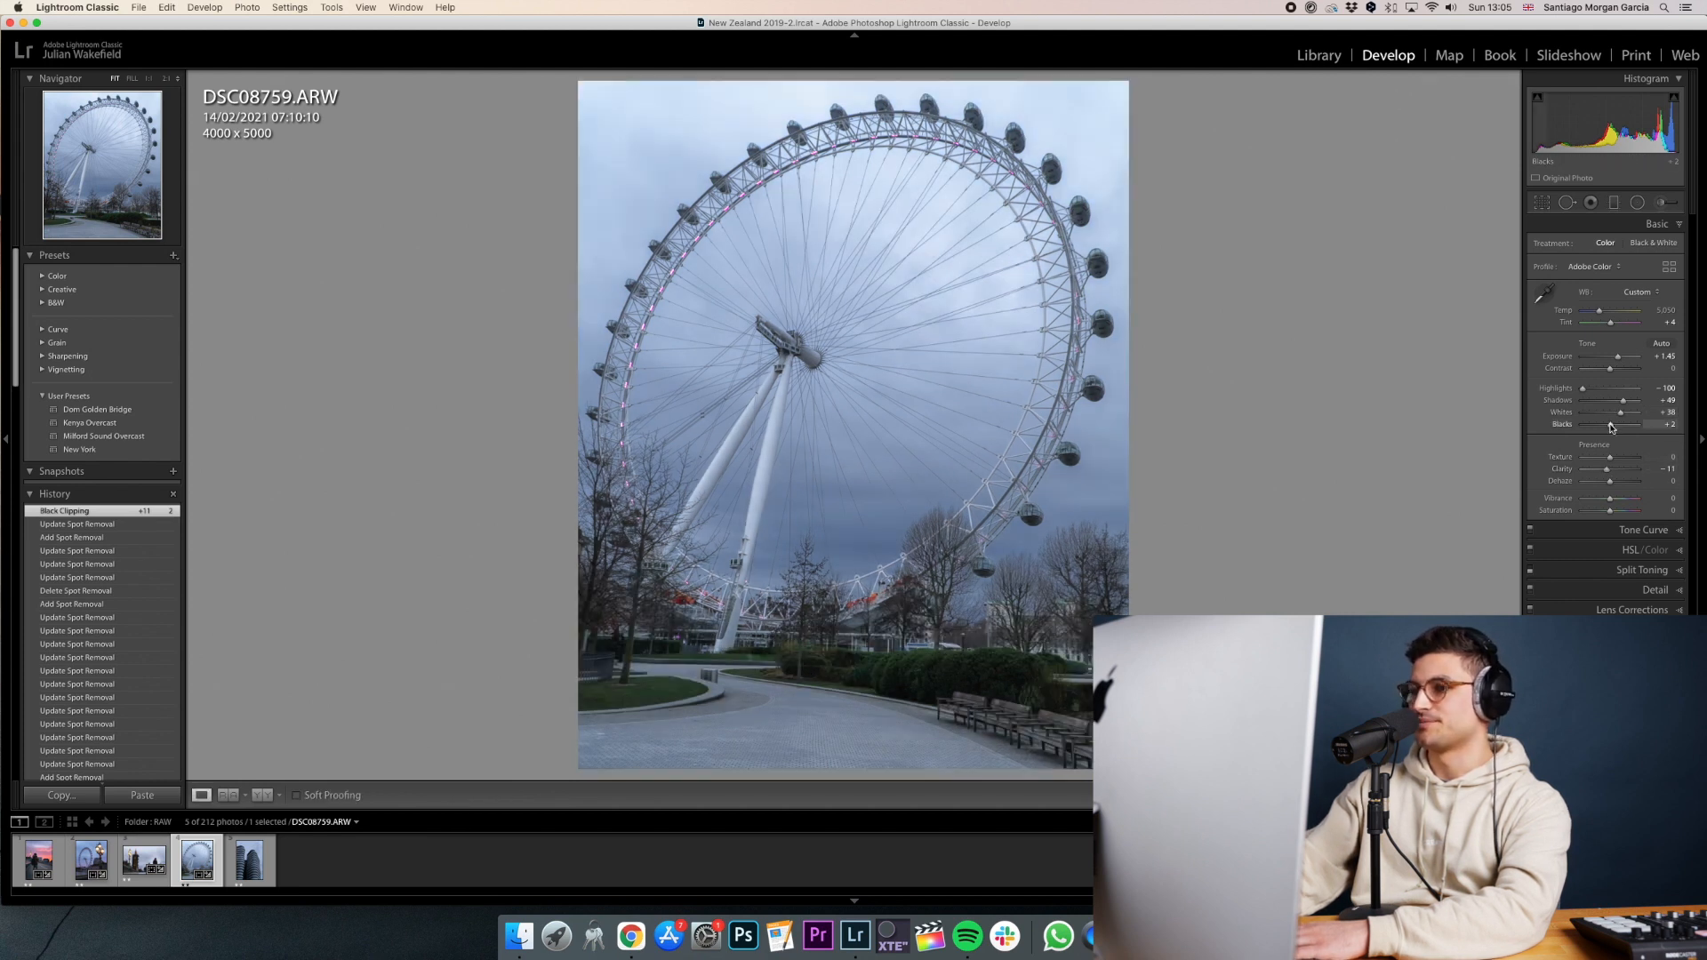
pyautogui.moveTo(1607, 428); pyautogui.dragTo(1621, 413)
pyautogui.moveTo(1623, 401); pyautogui.dragTo(1627, 402)
# Try a graduated filter over the paved foreground with altered saturation and exposure, and delete it.
pyautogui.press('m')
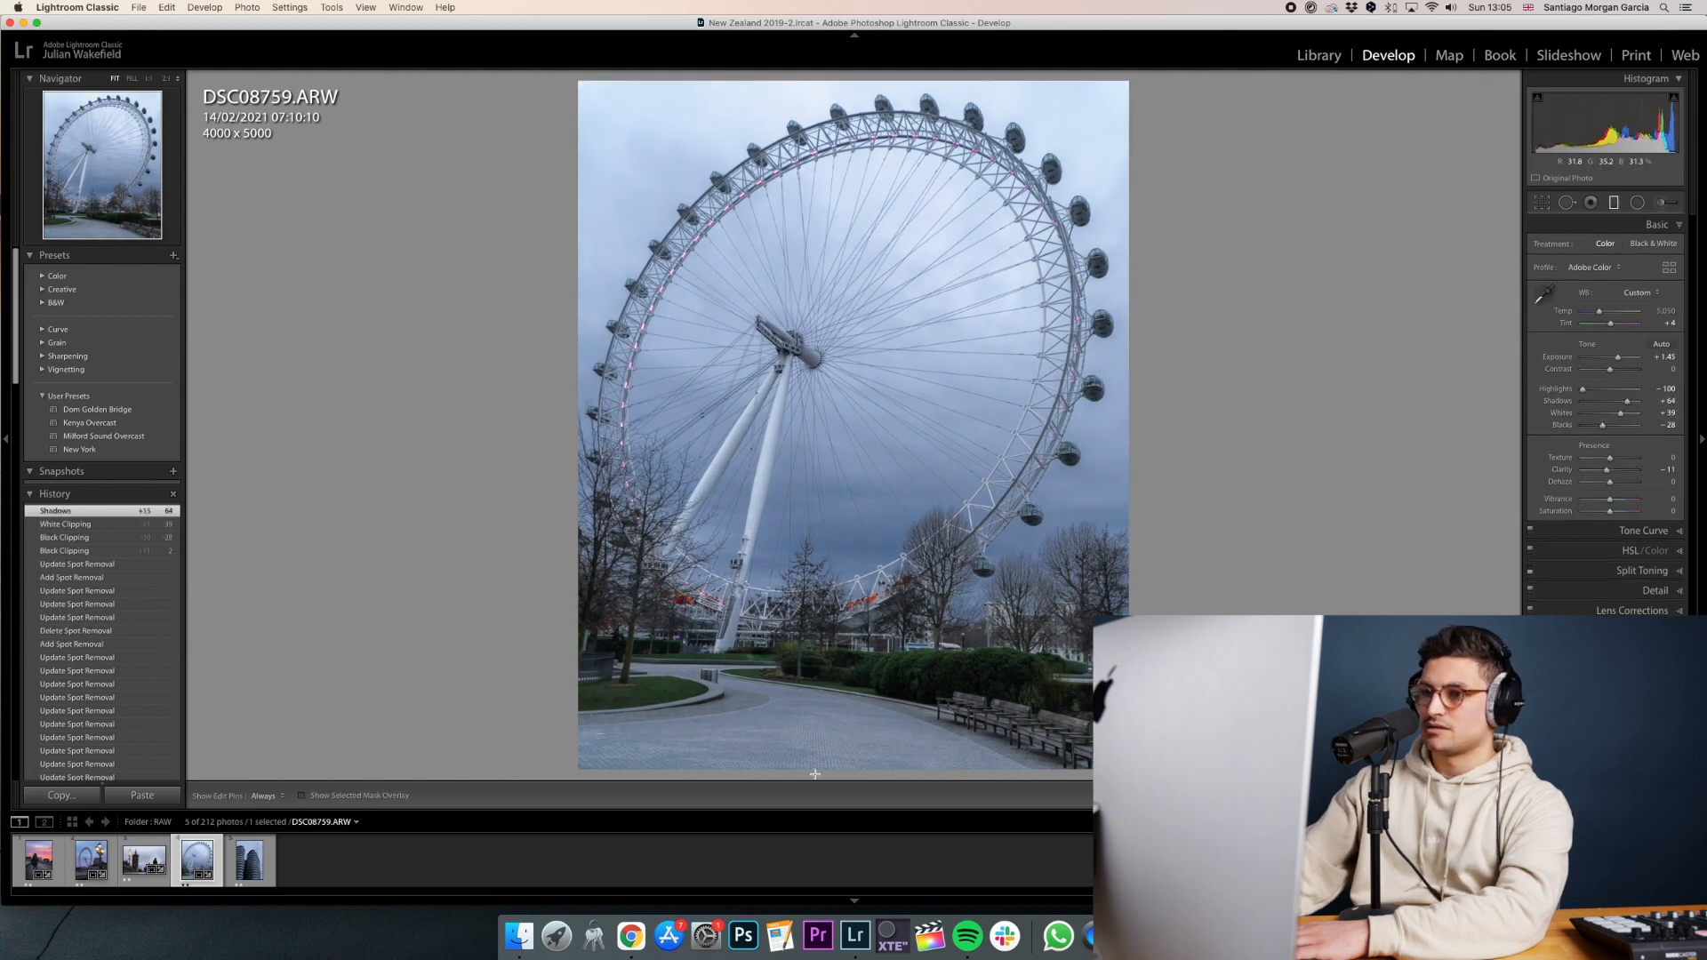
pyautogui.moveTo(777, 755); pyautogui.dragTo(776, 510)
pyautogui.moveTo(1620, 408); pyautogui.dragTo(1622, 408)
pyautogui.doubleClick(1622, 408)
pyautogui.moveTo(1610, 290); pyautogui.dragTo(1605, 290)
pyautogui.moveTo(1069, 645); pyautogui.dragTo(999, 672)
pyautogui.press('Delete')
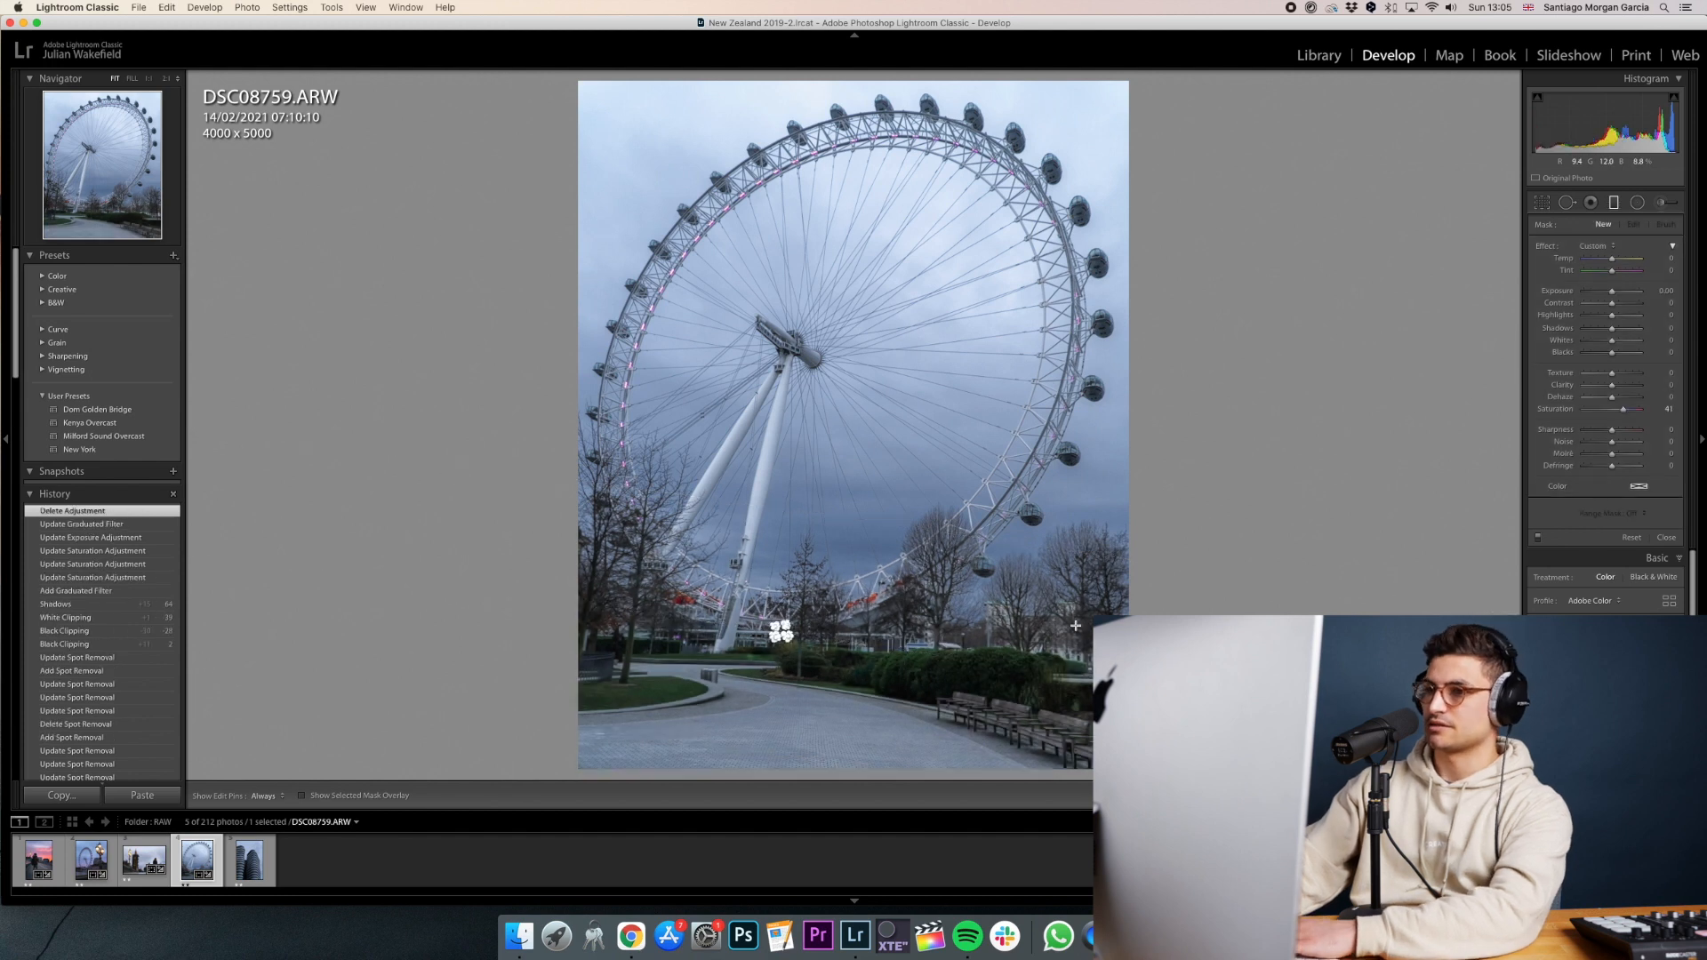
# Try a large radial filter over the wheel with Saturation at 59, and reset its saturation.
pyautogui.click(1639, 204)
pyautogui.moveTo(848, 626)
pyautogui.mouseDown()
pyautogui.moveTo(1223, 890)
pyautogui.moveTo(841, 344)
pyautogui.moveTo(866, 633)
pyautogui.moveTo(917, 878)
pyautogui.mouseUp()
pyautogui.moveTo(841, 344); pyautogui.dragTo(950, 490)
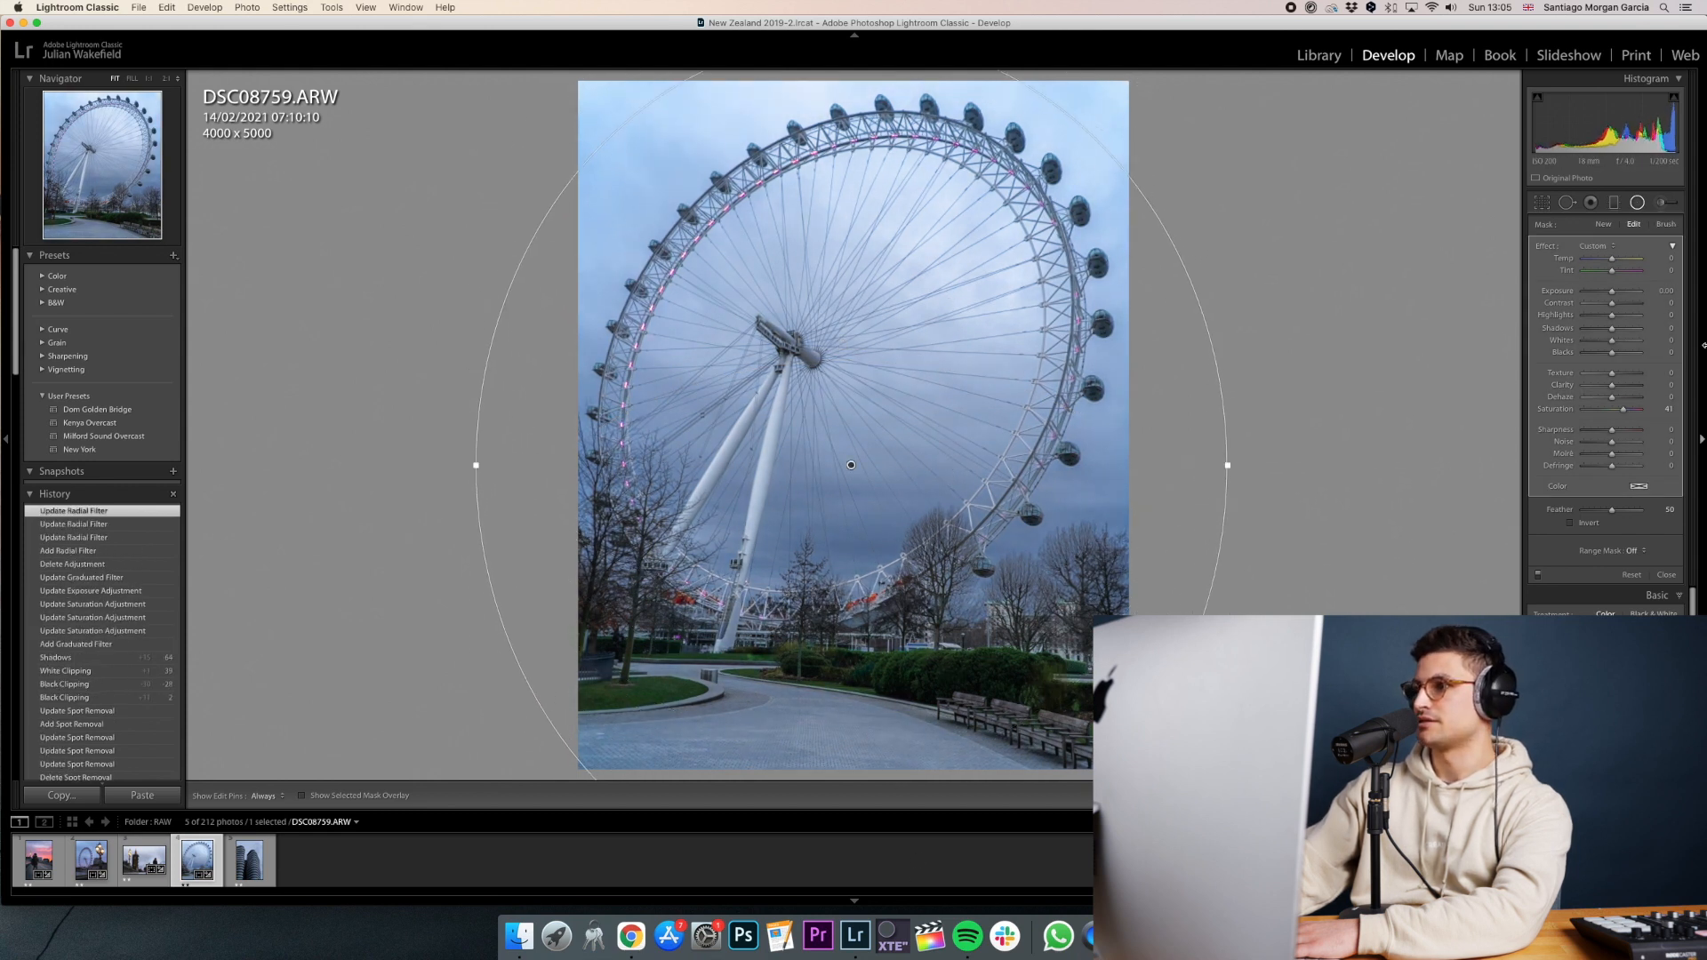
pyautogui.moveTo(1623, 408); pyautogui.dragTo(1628, 409)
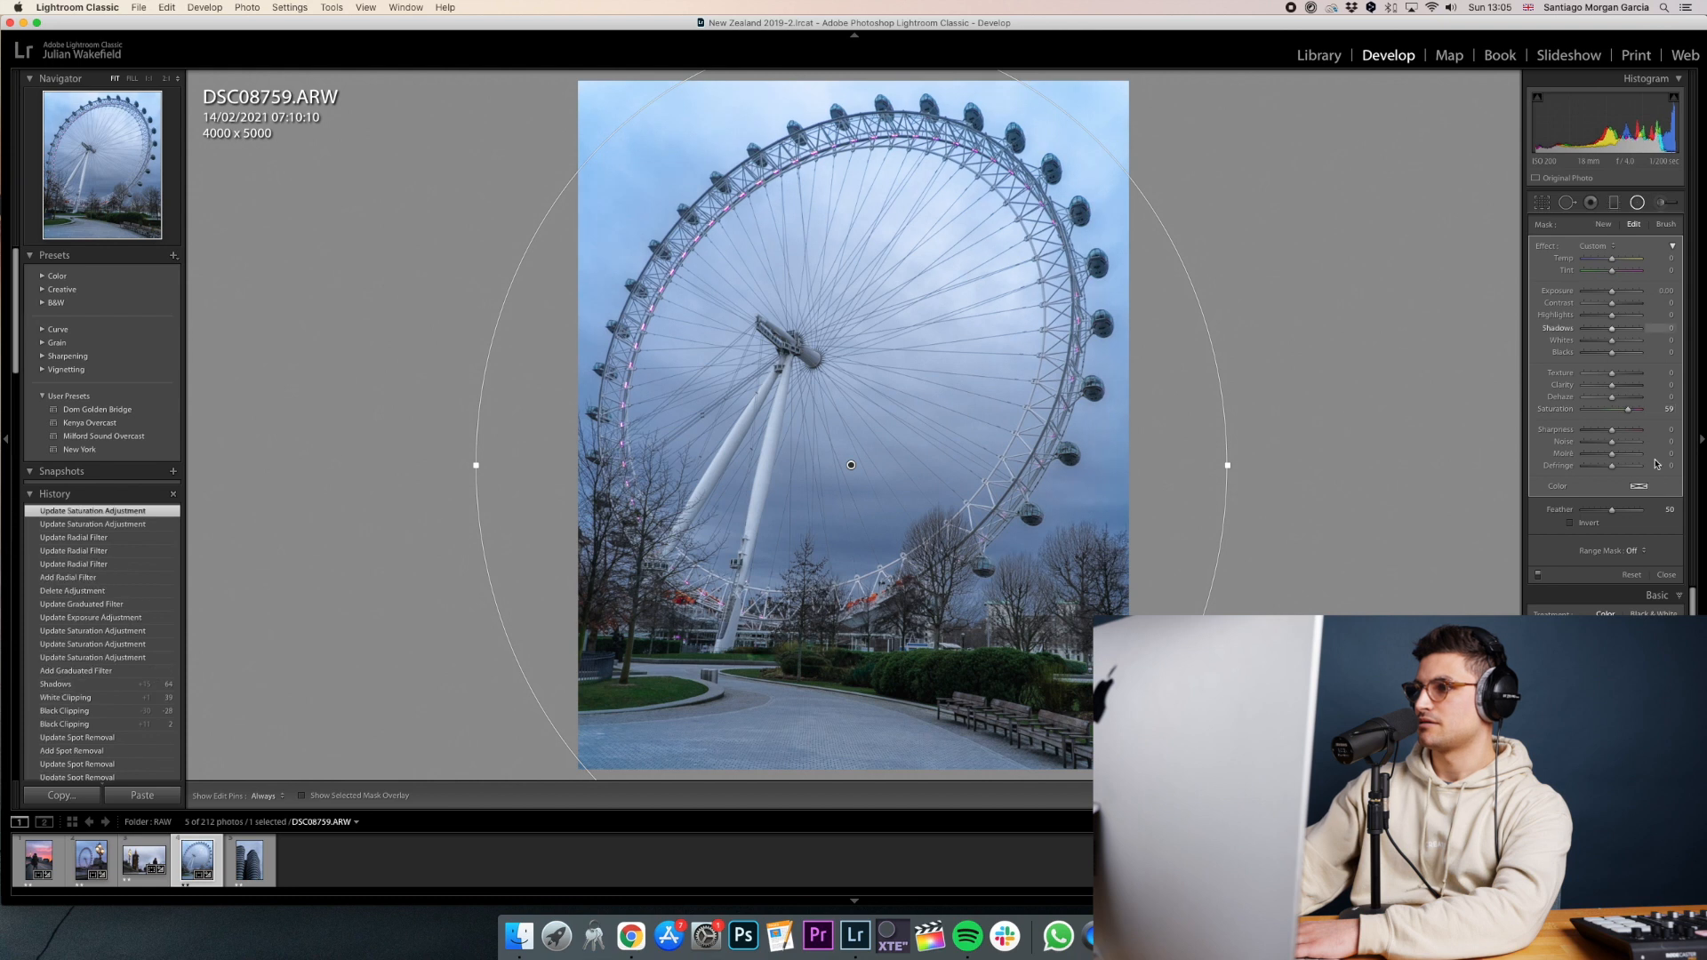
pyautogui.doubleClick(1630, 409)
# Try darkening around the wheel with a radial filter Exposure of −1.56, reshape and centre the ellipse, and compare its effect on and off.
pyautogui.moveTo(1618, 293); pyautogui.dragTo(1597, 291)
pyautogui.moveTo(914, 678); pyautogui.dragTo(897, 408)
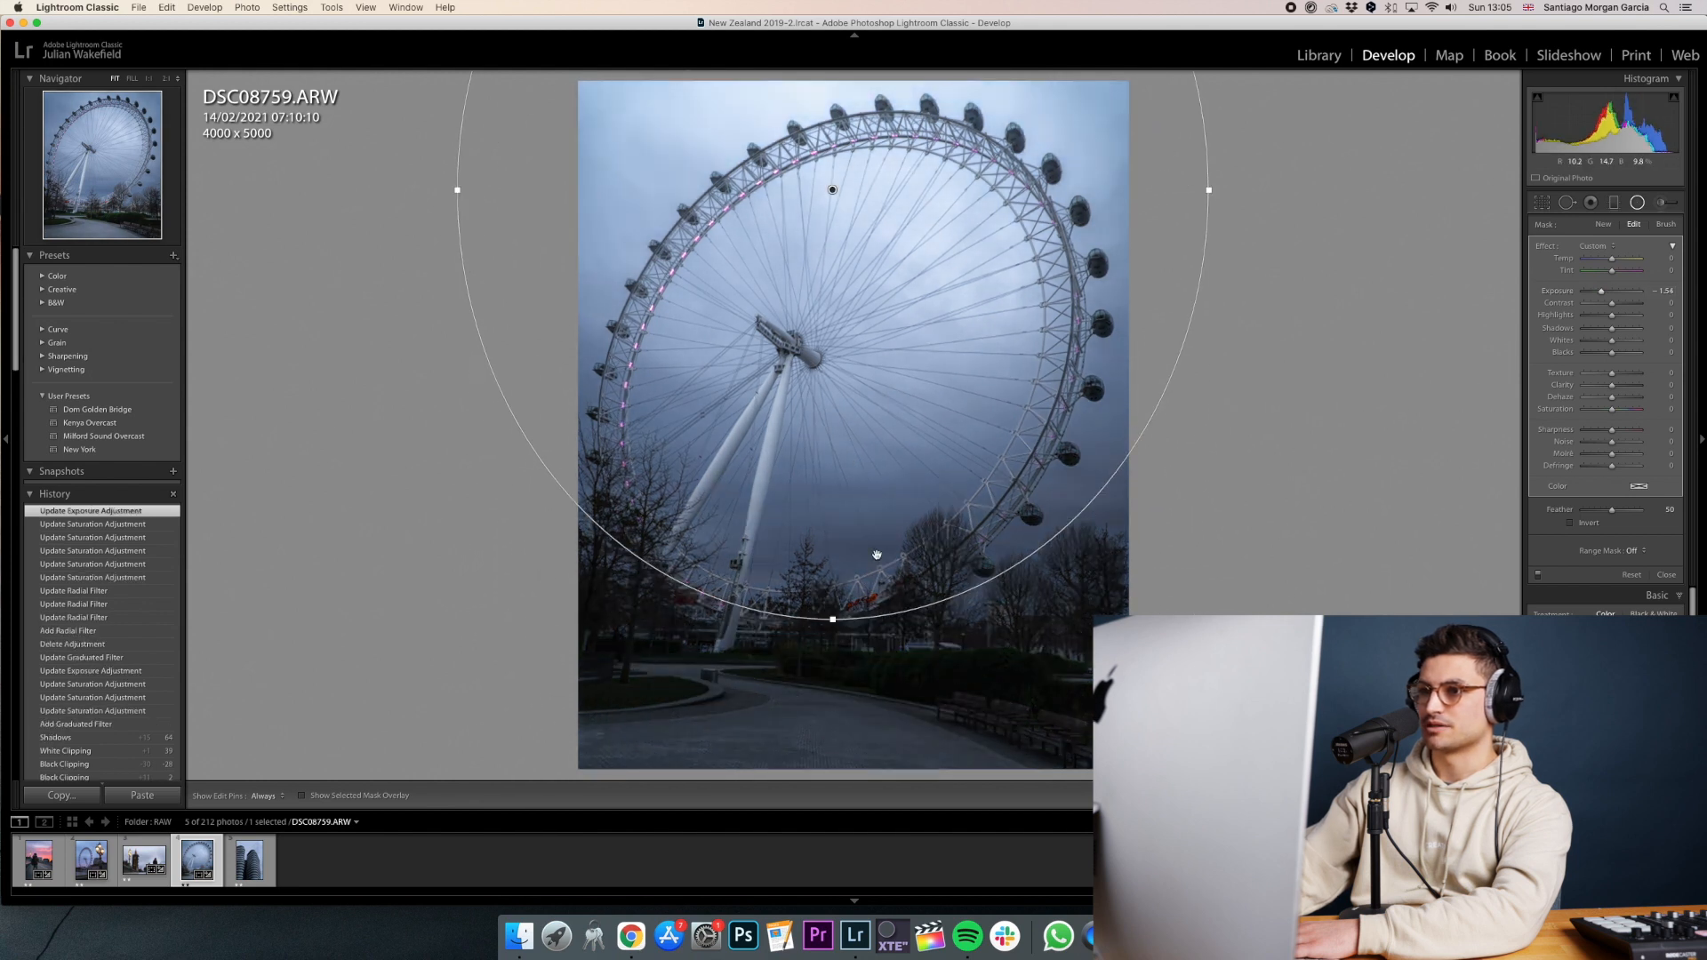
pyautogui.moveTo(836, 624); pyautogui.dragTo(832, 781)
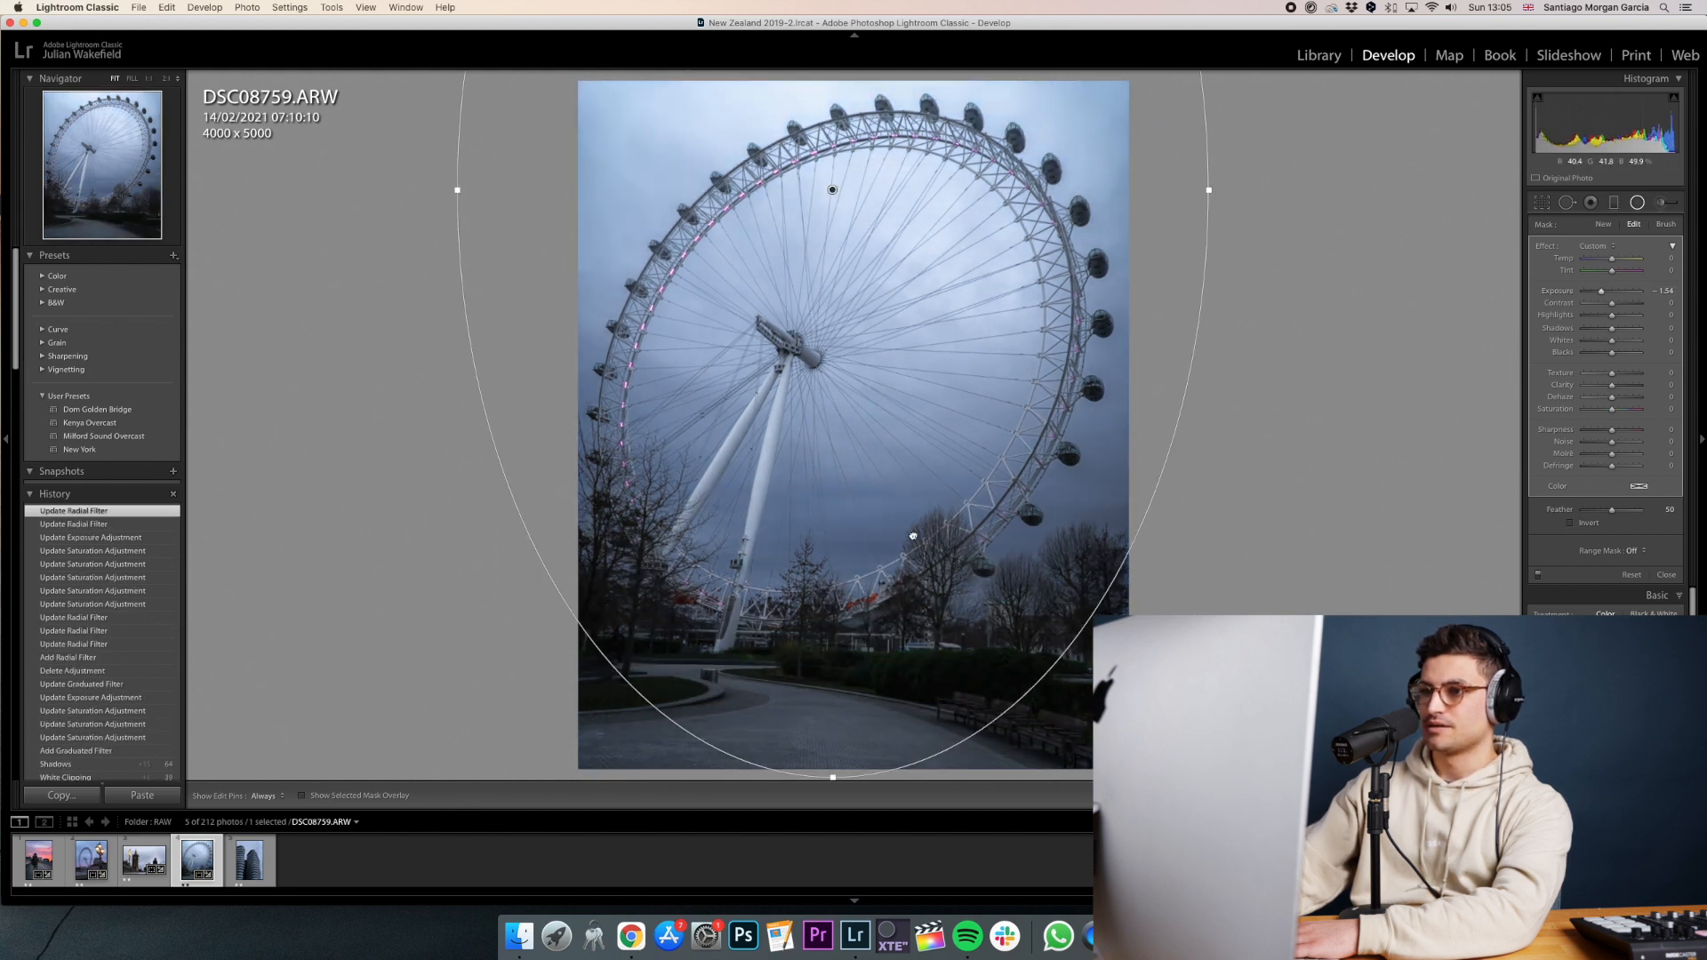
pyautogui.moveTo(907, 715); pyautogui.dragTo(905, 715)
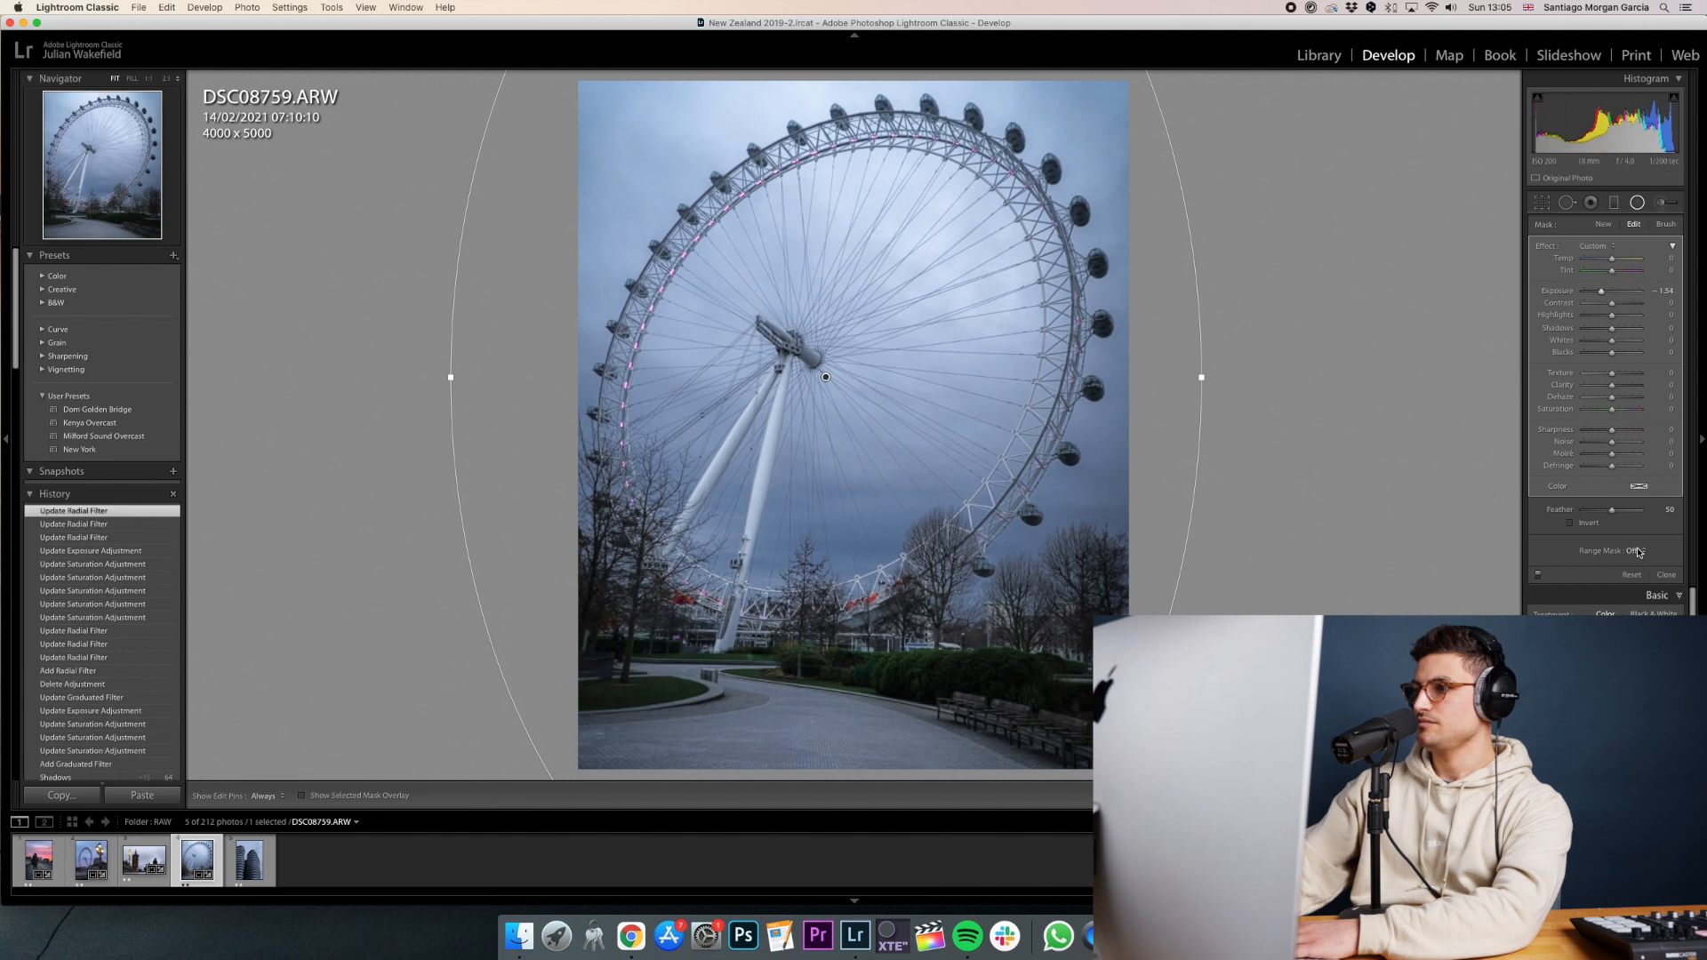
pyautogui.click(1538, 573)
pyautogui.click(1537, 574)
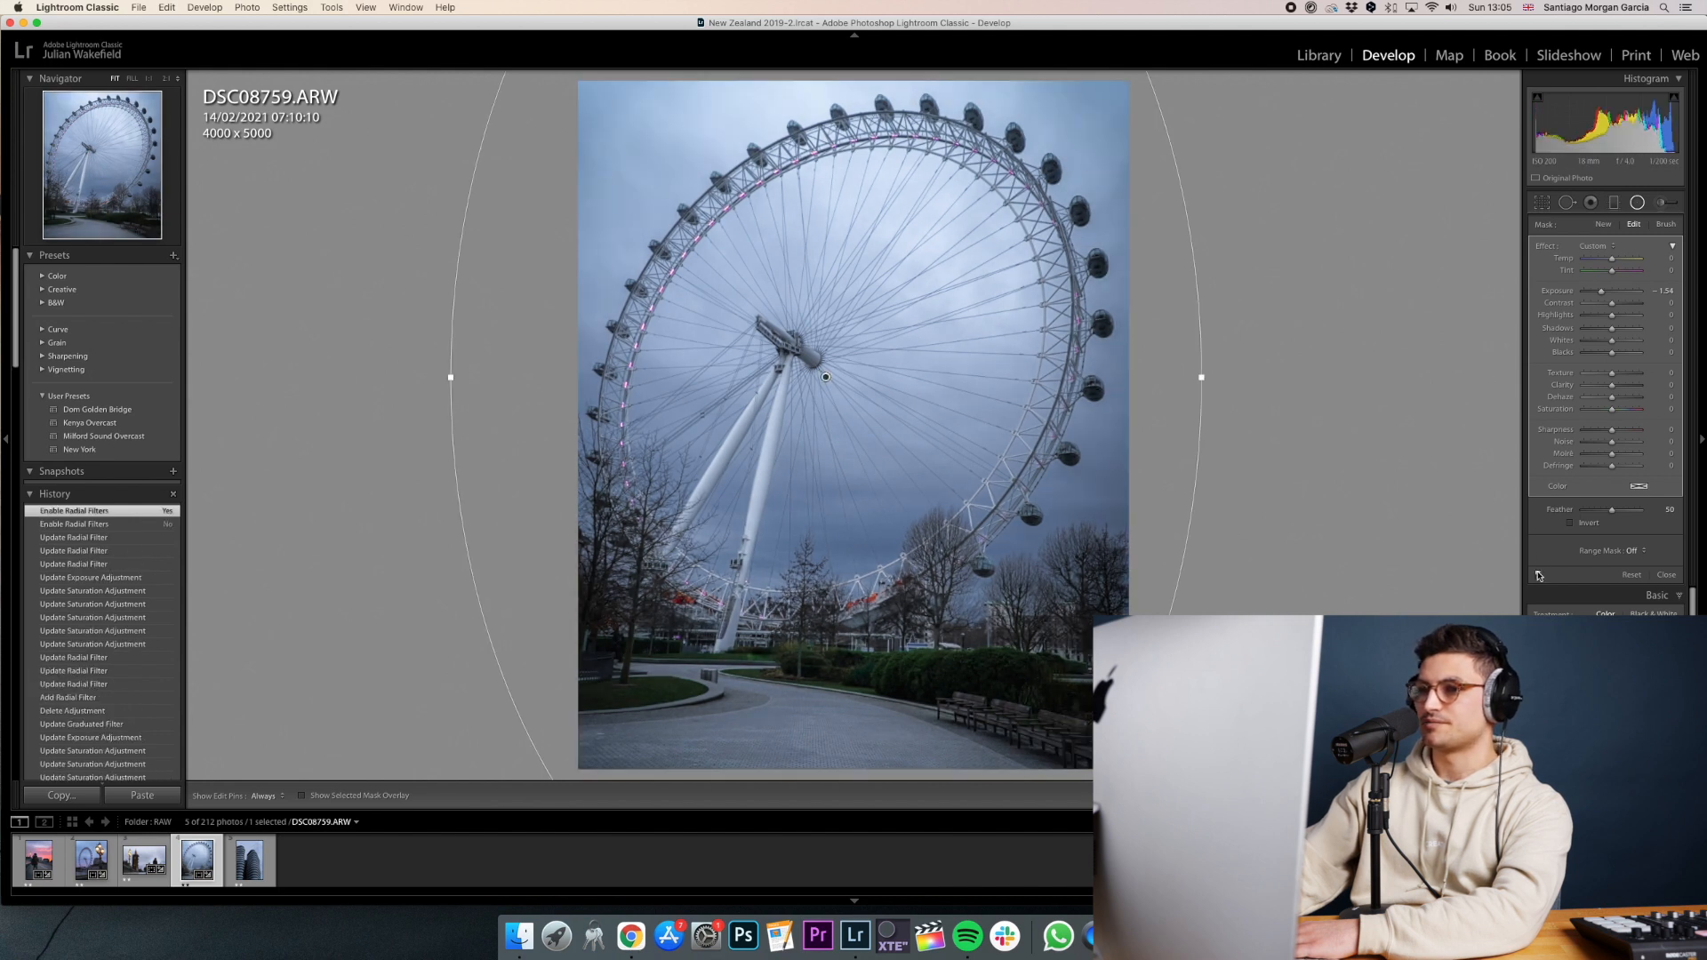
pyautogui.click(1538, 575)
pyautogui.click(1538, 574)
pyautogui.click(1538, 574)
pyautogui.click(1538, 575)
# Try a feather of 75 and a much wider ellipse for the radial filter, and delete the filter.
pyautogui.moveTo(1611, 509); pyautogui.dragTo(1626, 510)
pyautogui.moveTo(1201, 377); pyautogui.dragTo(1260, 636)
pyautogui.moveTo(986, 616); pyautogui.dragTo(1001, 530)
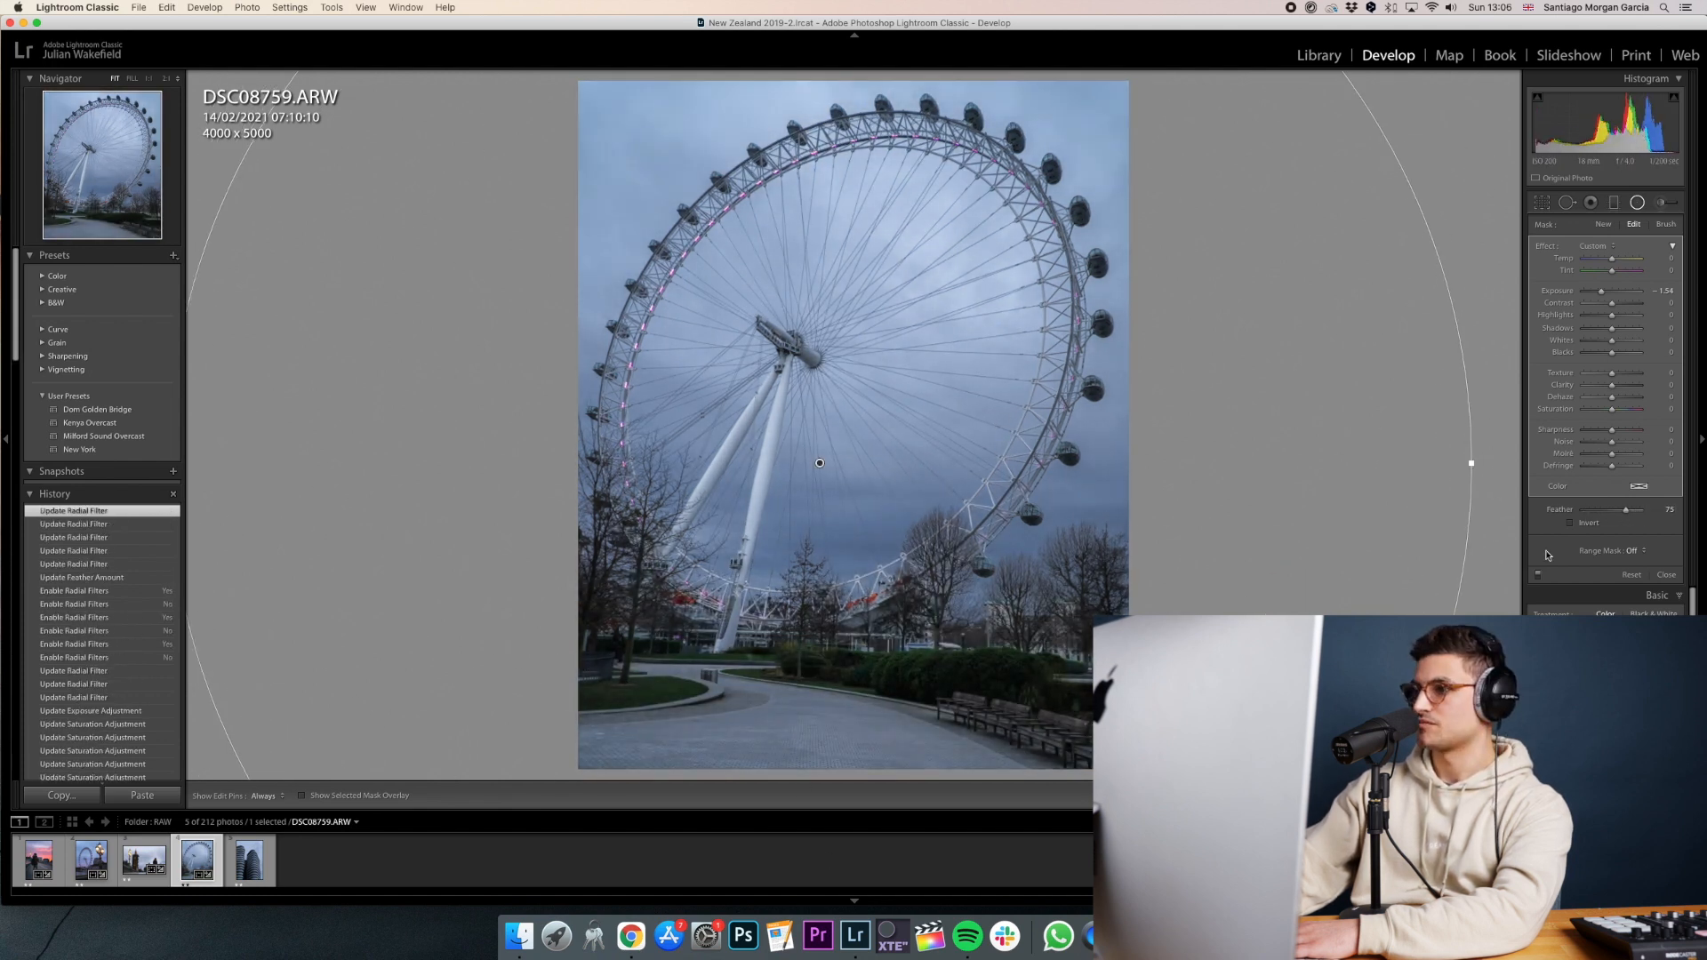
pyautogui.click(1538, 574)
pyautogui.click(1538, 574)
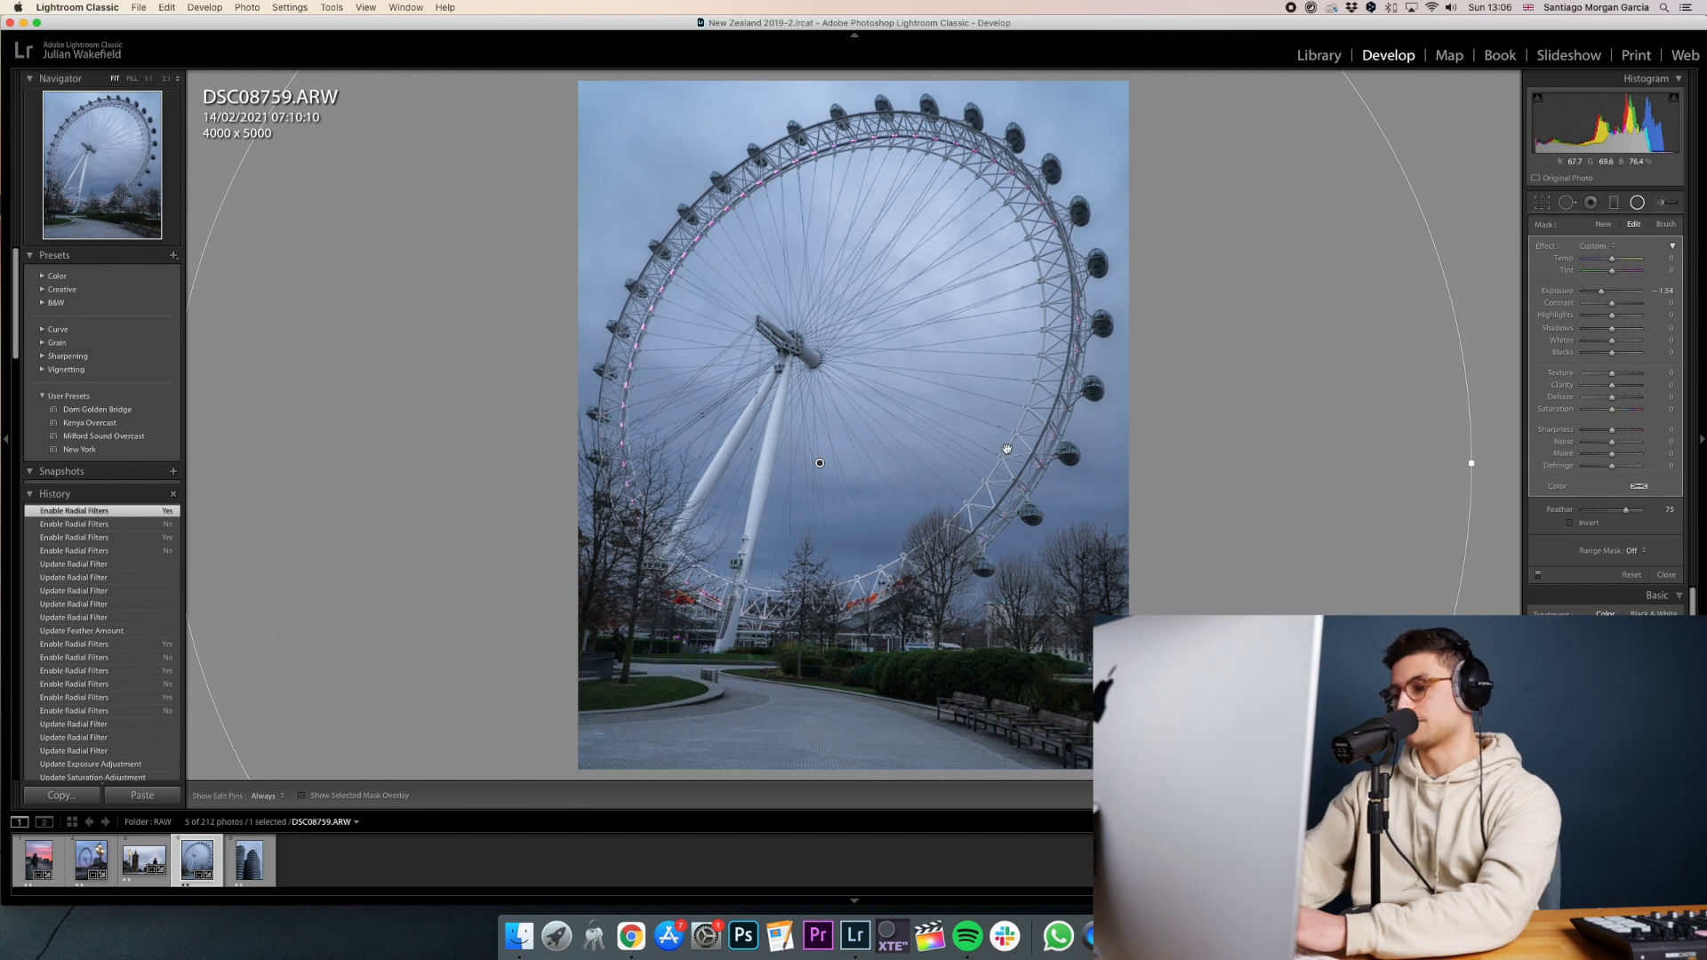
pyautogui.press('Delete')
pyautogui.hotkey('shift', 'm')
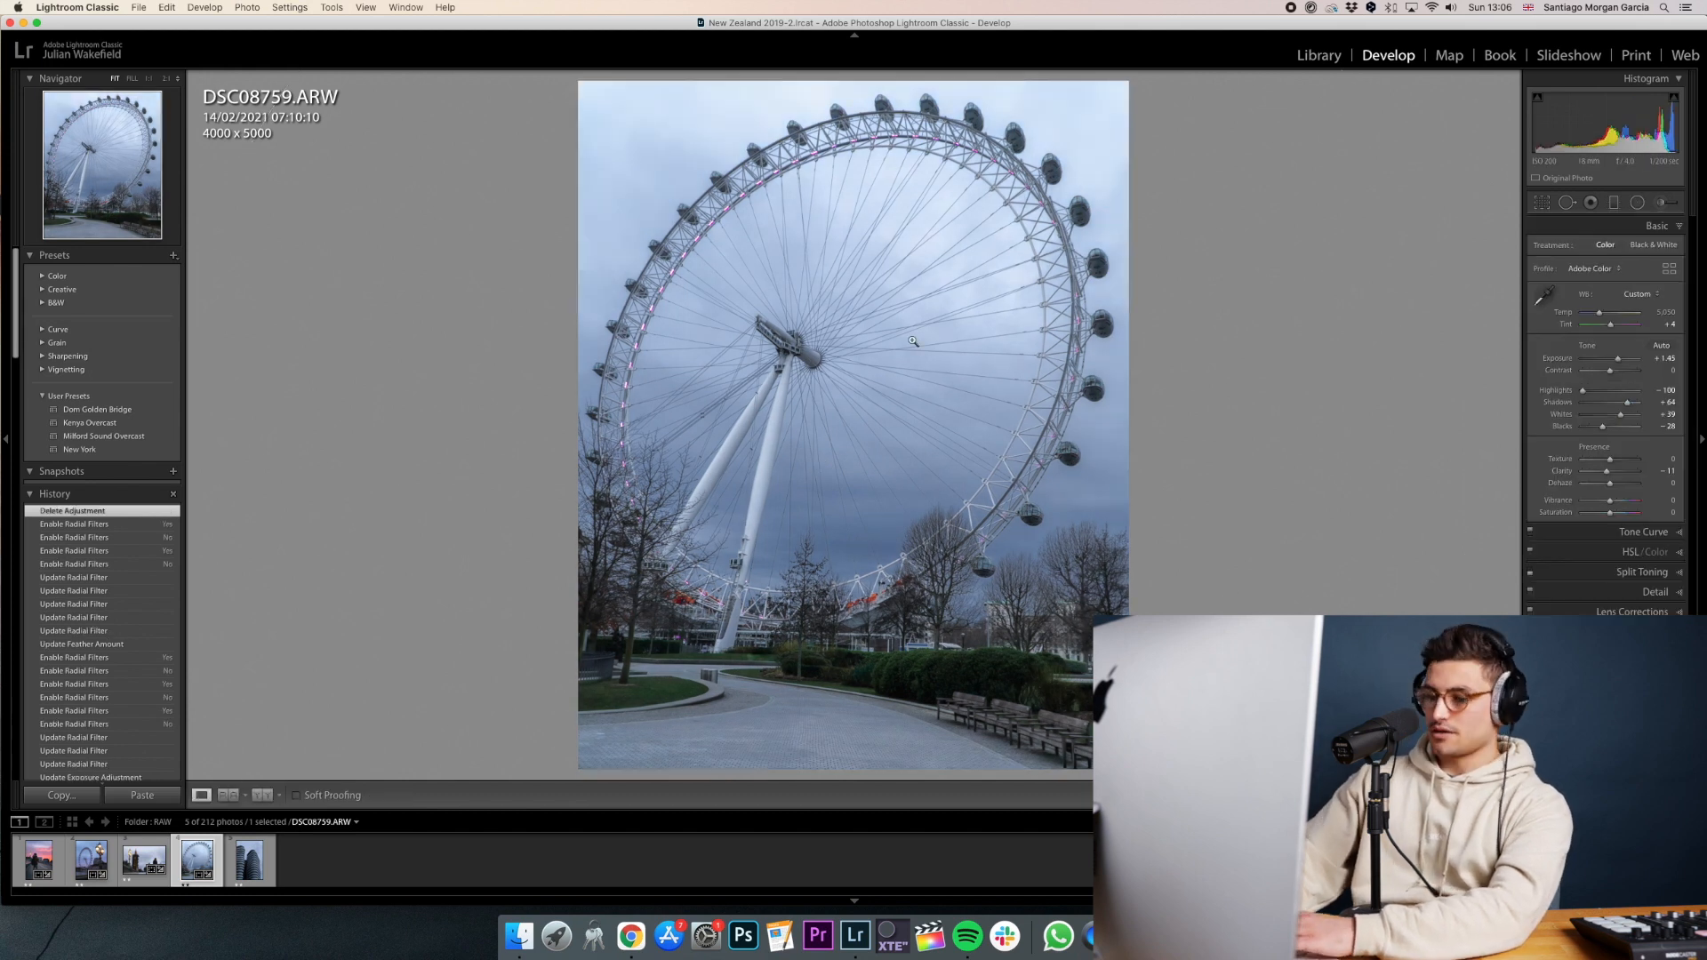
# Compare the photo without local filters against its unedited version.
pyautogui.press('\\')
pyautogui.press('\\')
pyautogui.press('\\')
pyautogui.press('\\')
pyautogui.press('\\')
pyautogui.press('\\')
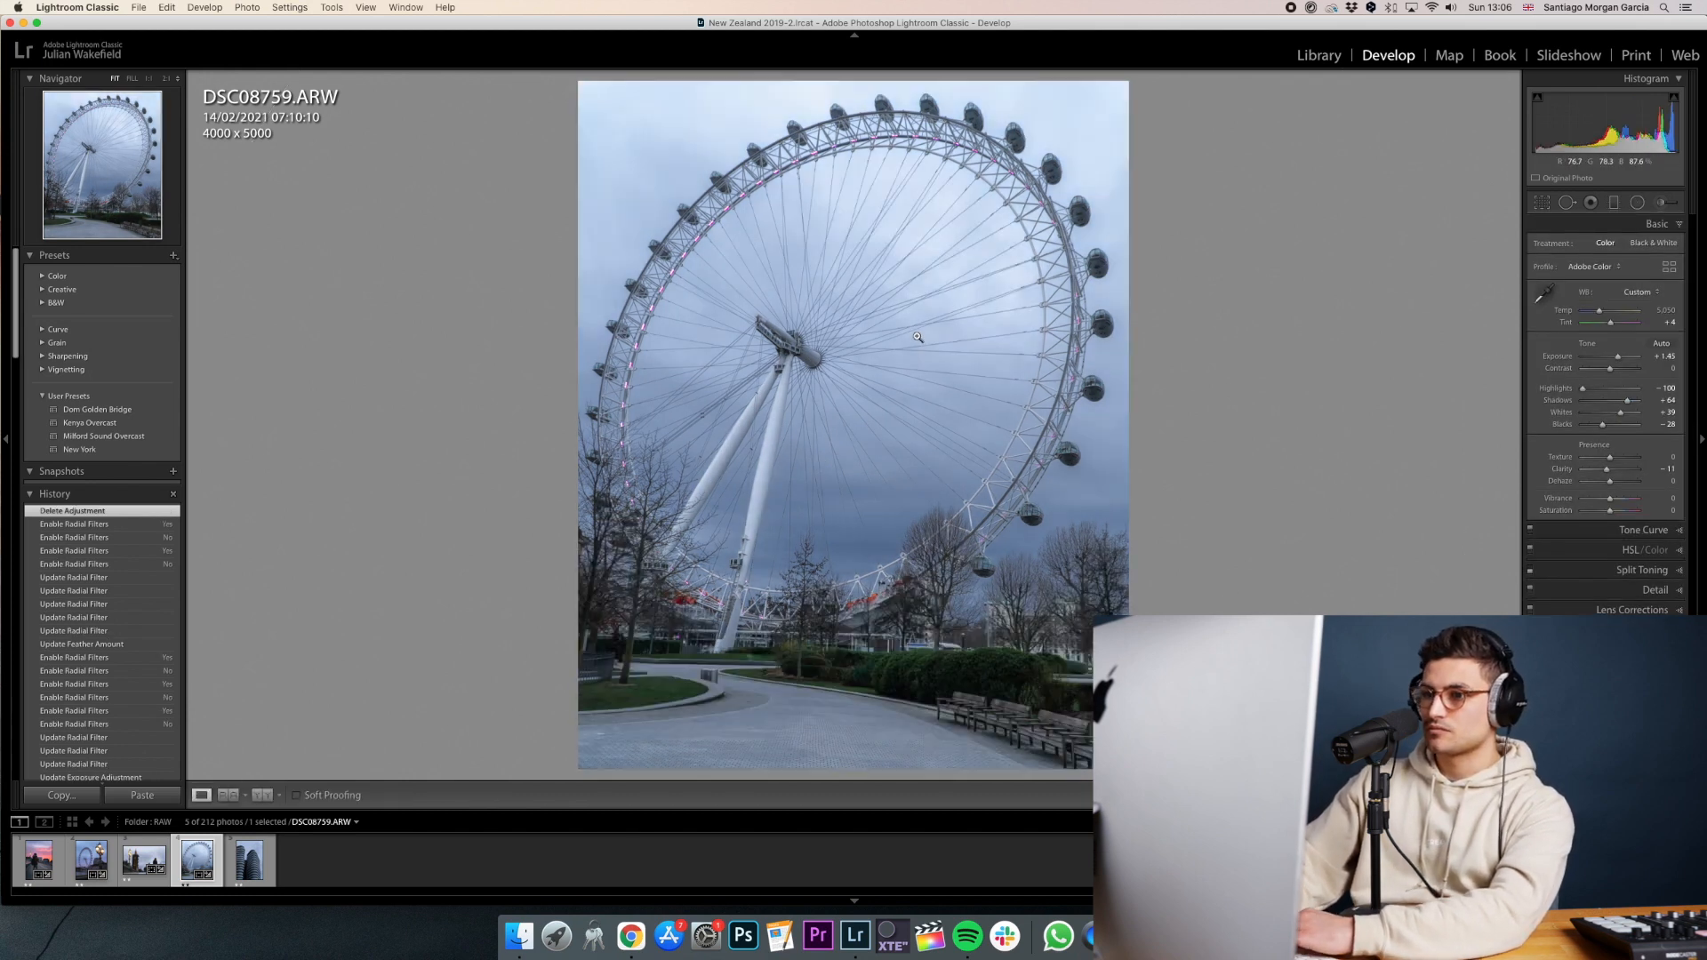
# Adjust the HSL greens to Hue +5, Saturation −59 and Luminance −3, and compare the photo with the original.
pyautogui.click(1629, 550)
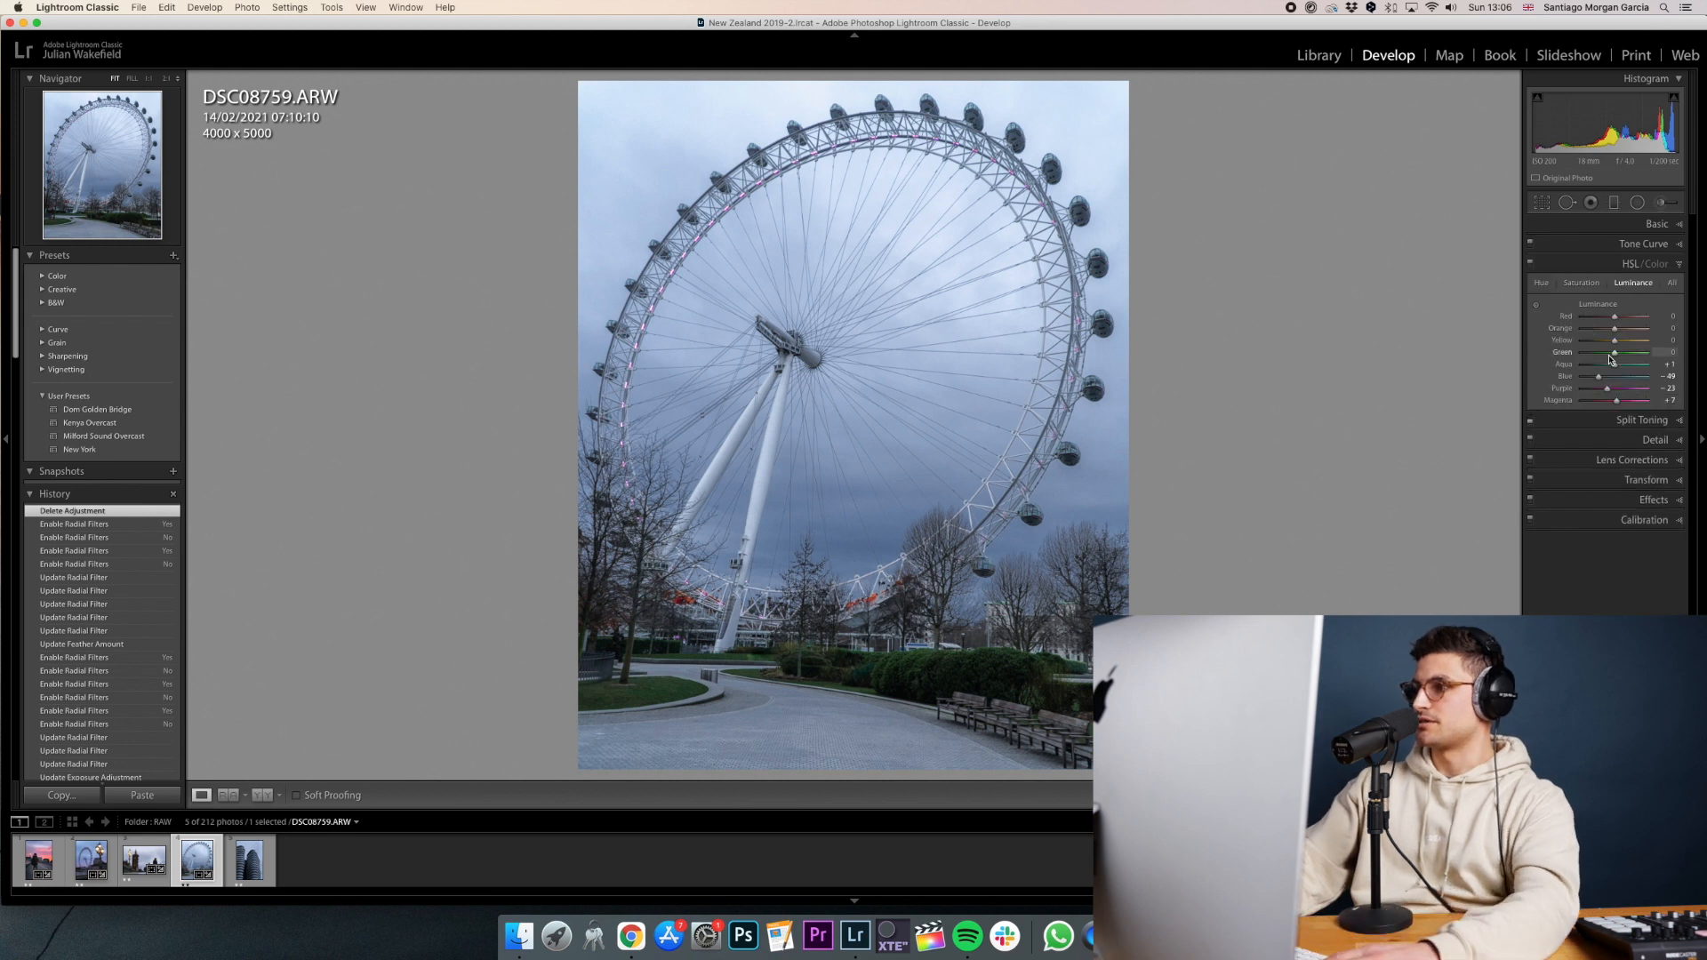
pyautogui.moveTo(1611, 351)
pyautogui.mouseDown()
pyautogui.moveTo(1645, 369)
pyautogui.moveTo(1604, 364)
pyautogui.mouseUp()
pyautogui.click(1580, 283)
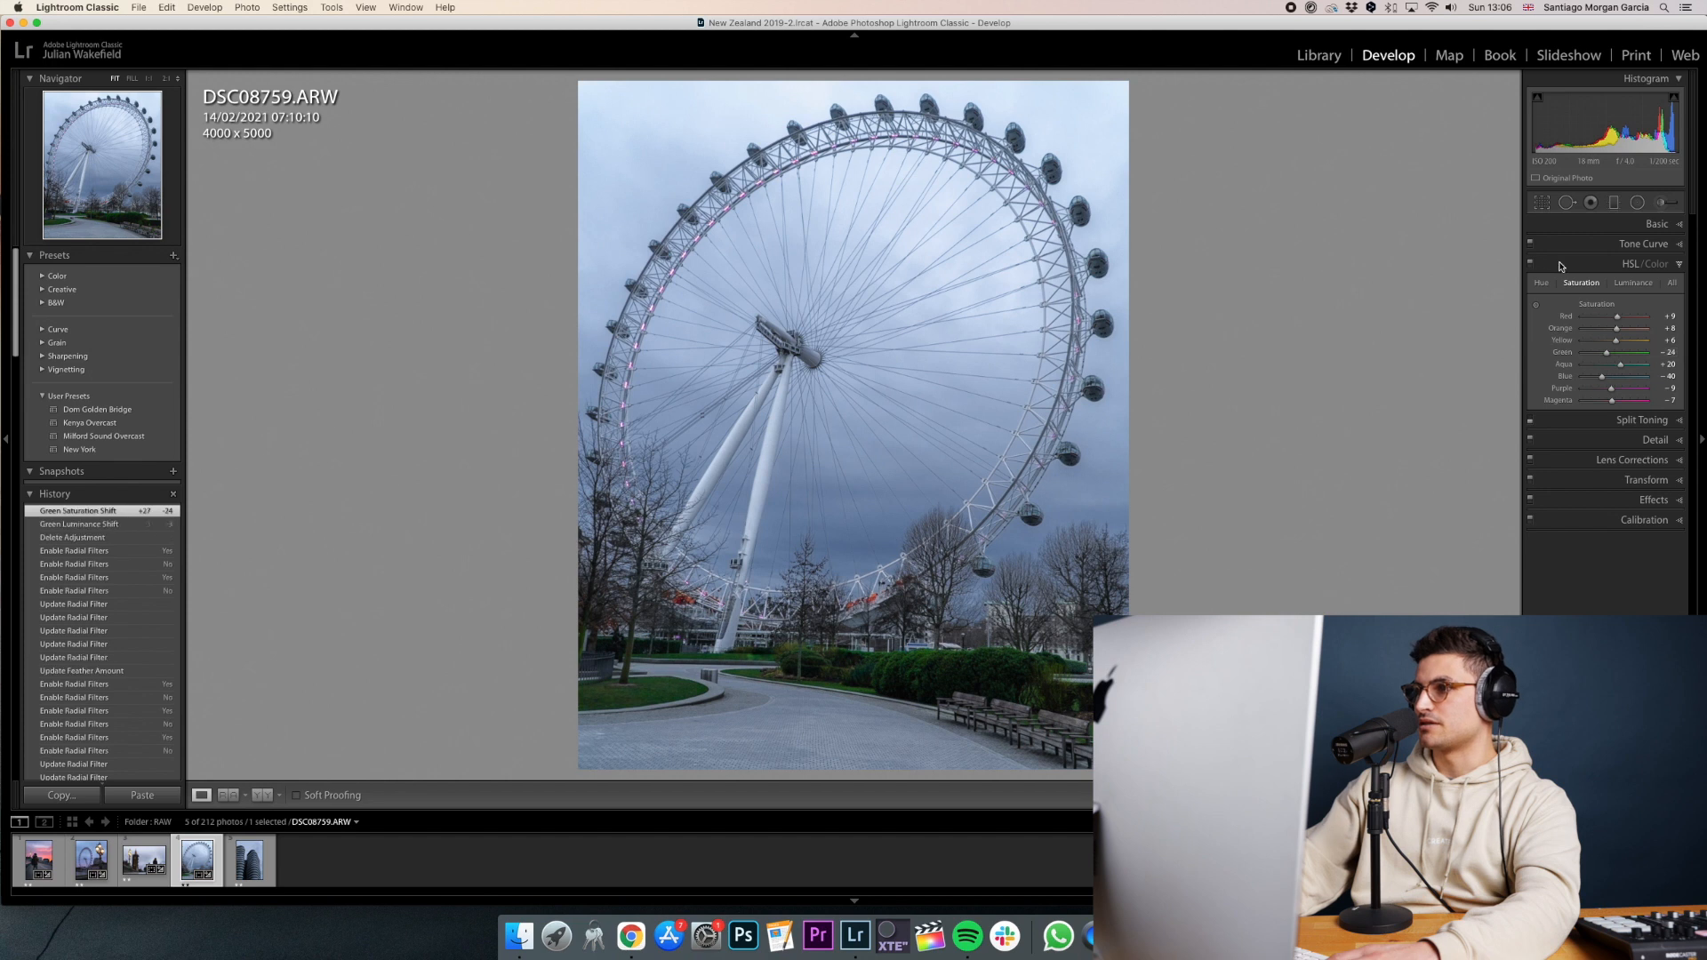
pyautogui.click(1541, 283)
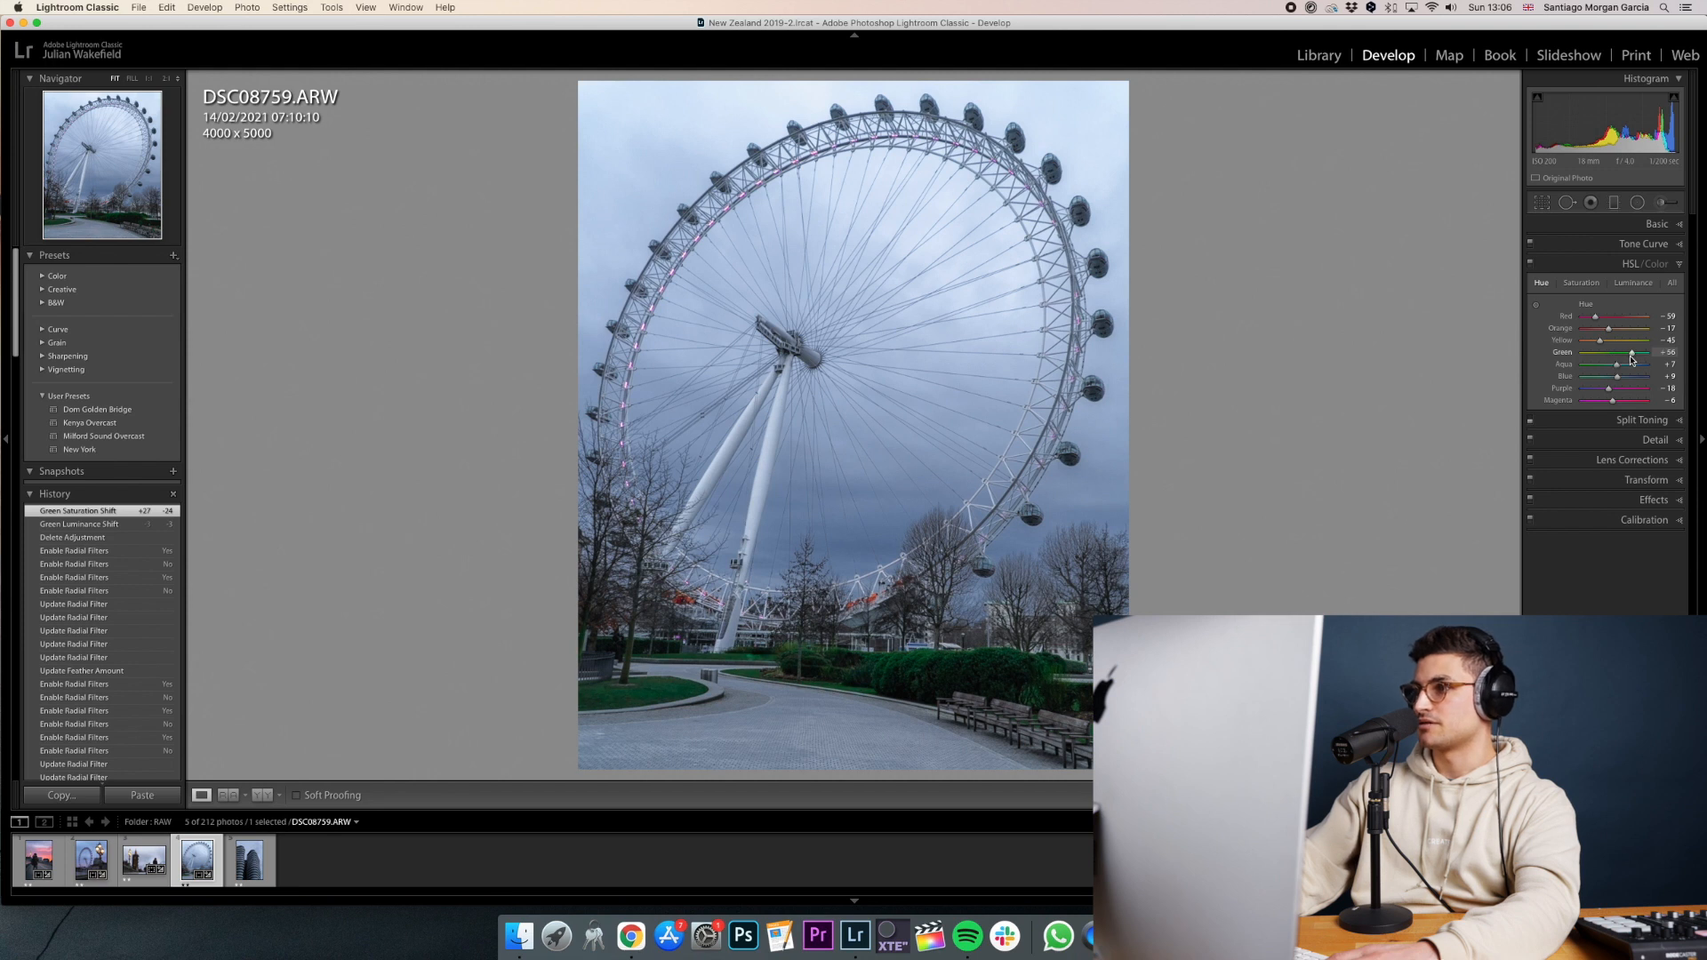
pyautogui.moveTo(1625, 355); pyautogui.dragTo(1626, 355)
pyautogui.click(1580, 283)
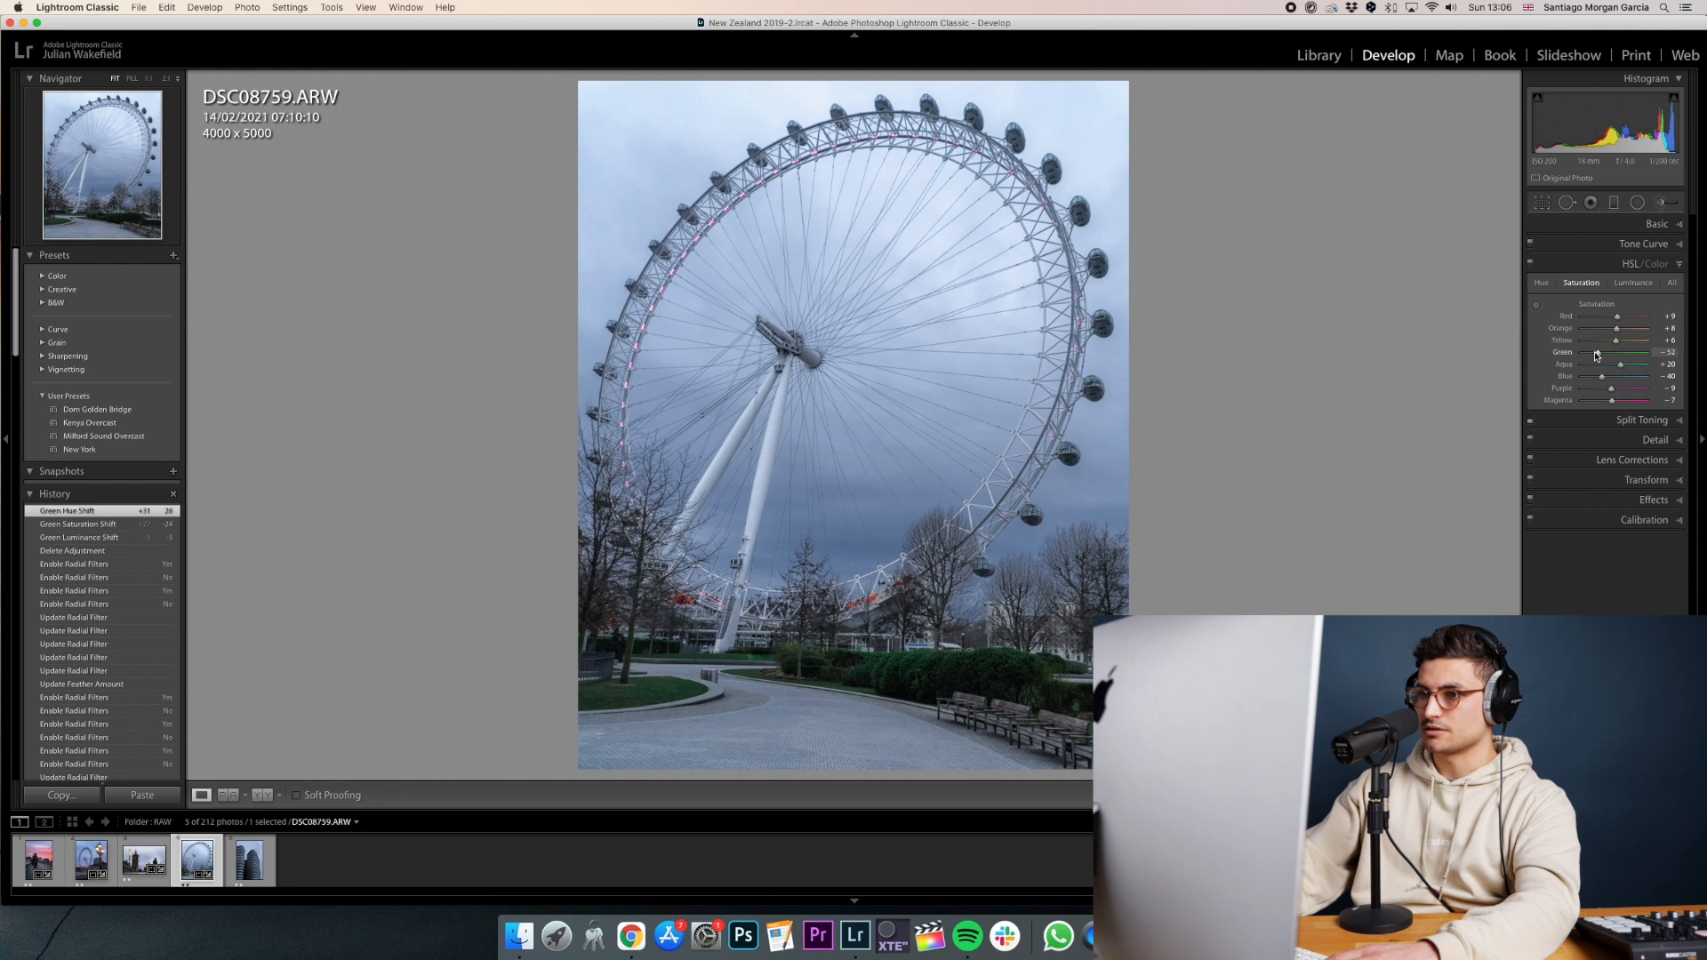
pyautogui.moveTo(1594, 356); pyautogui.dragTo(1593, 355)
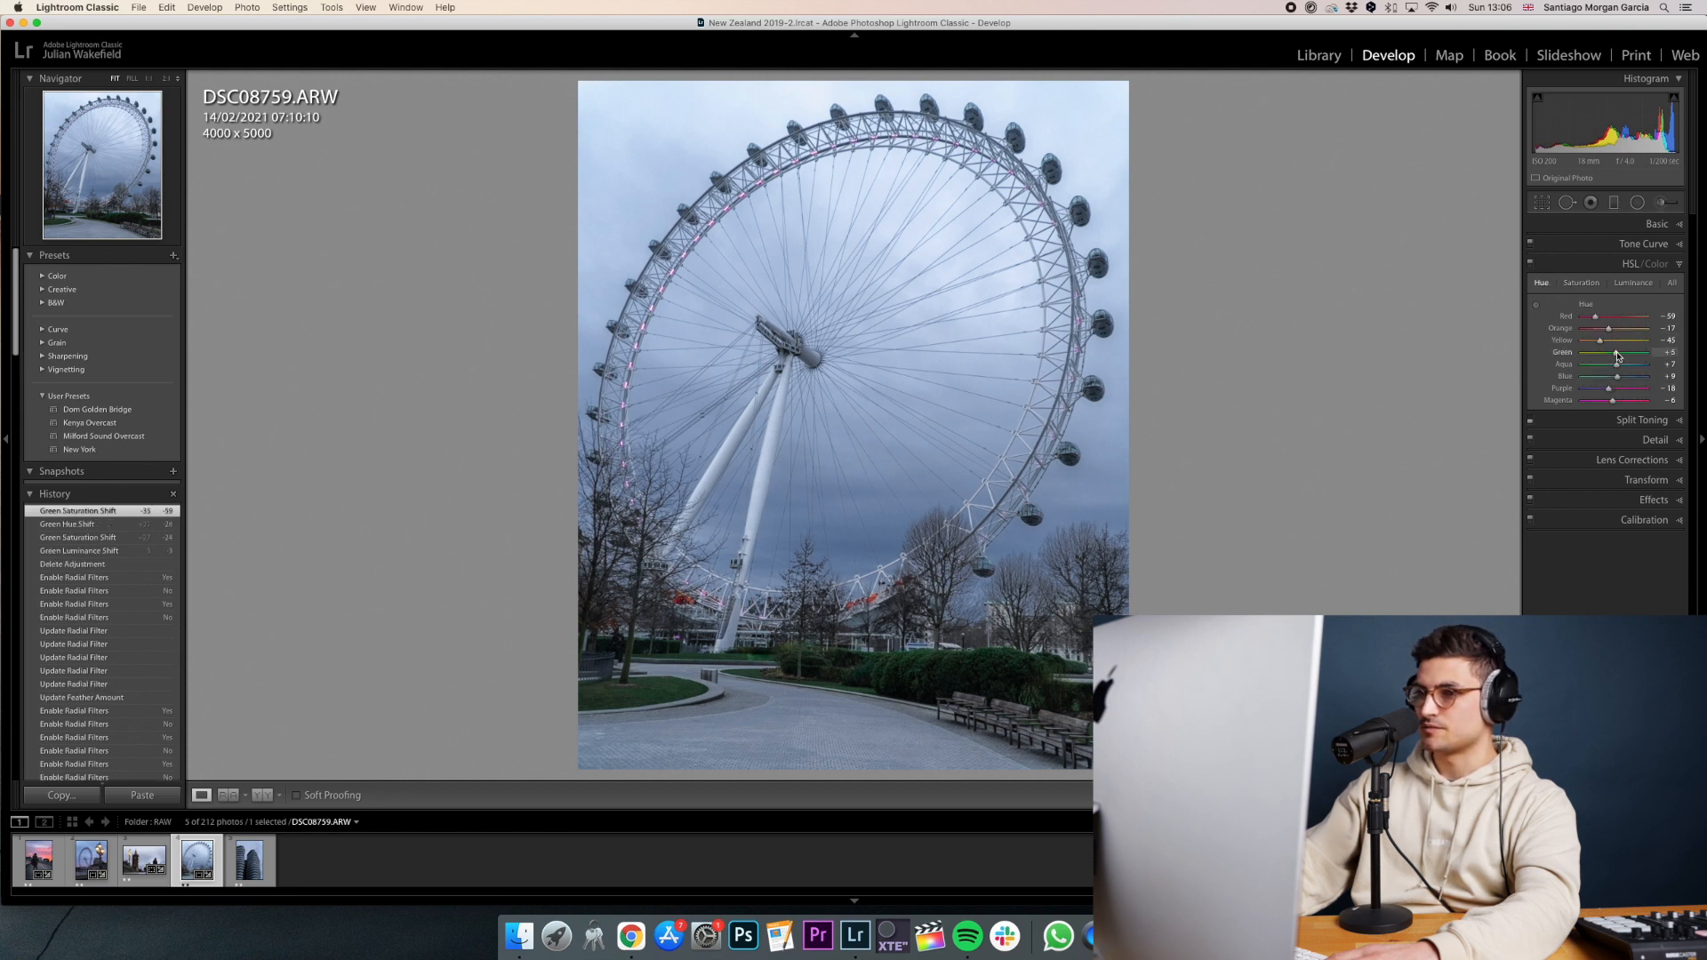
pyautogui.moveTo(1617, 356); pyautogui.dragTo(1618, 356)
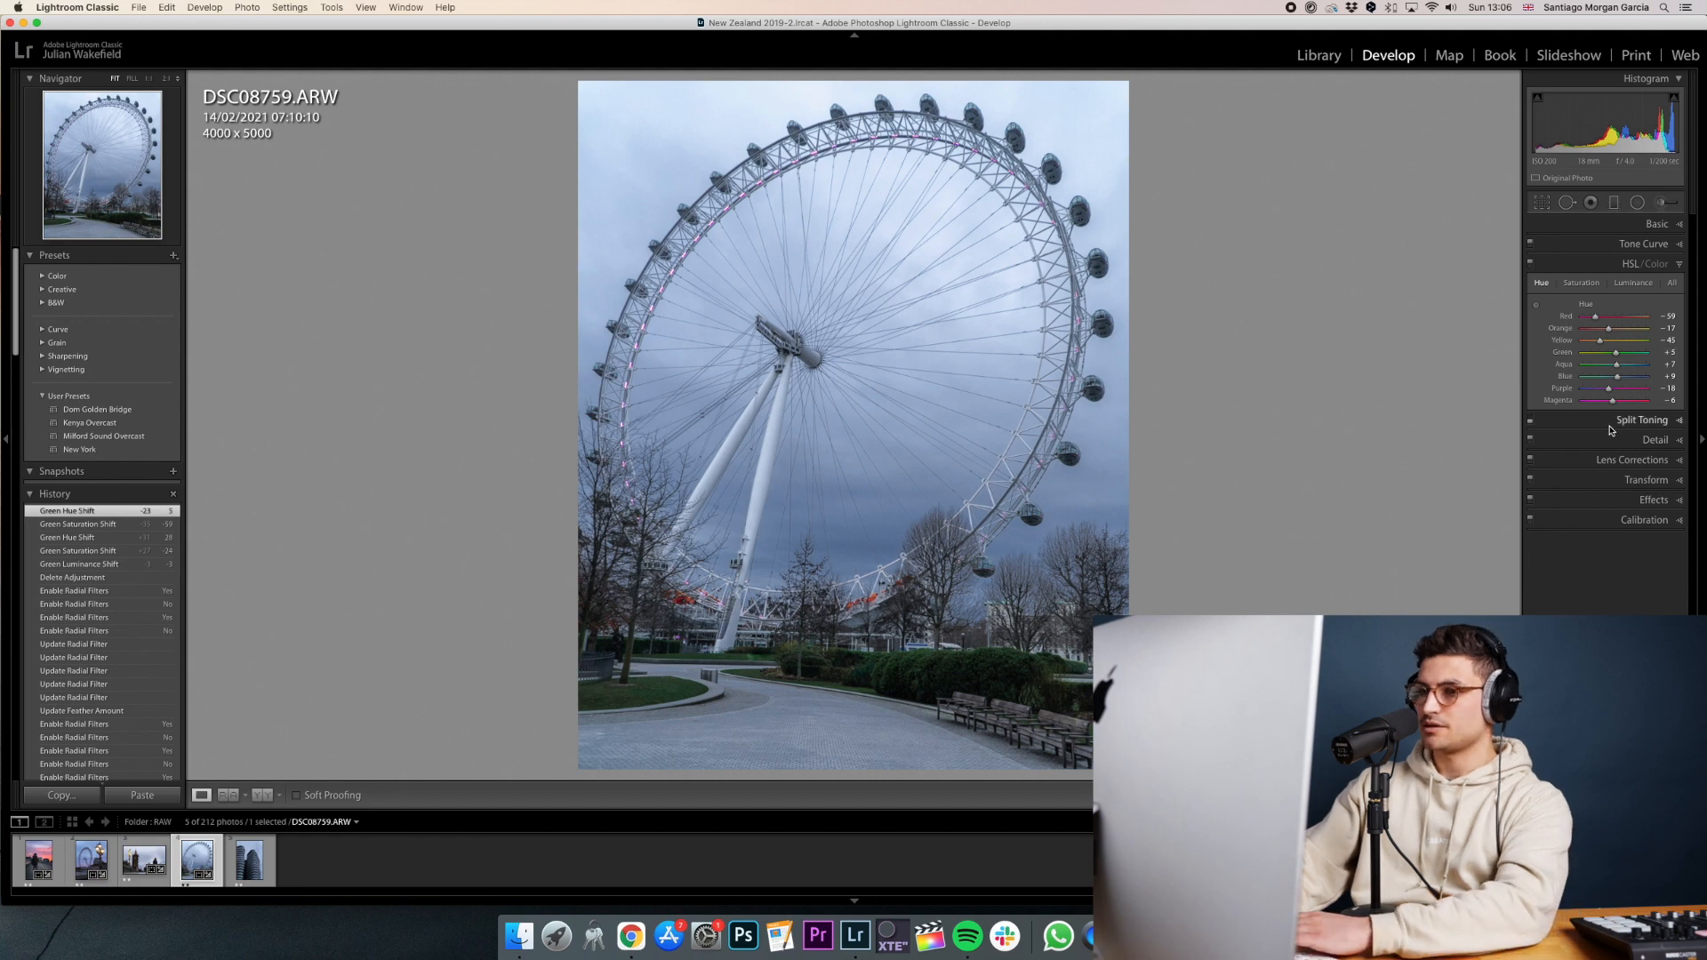
pyautogui.press('\\')
pyautogui.press('\\')
pyautogui.click(861, 444)
pyautogui.click(861, 444)
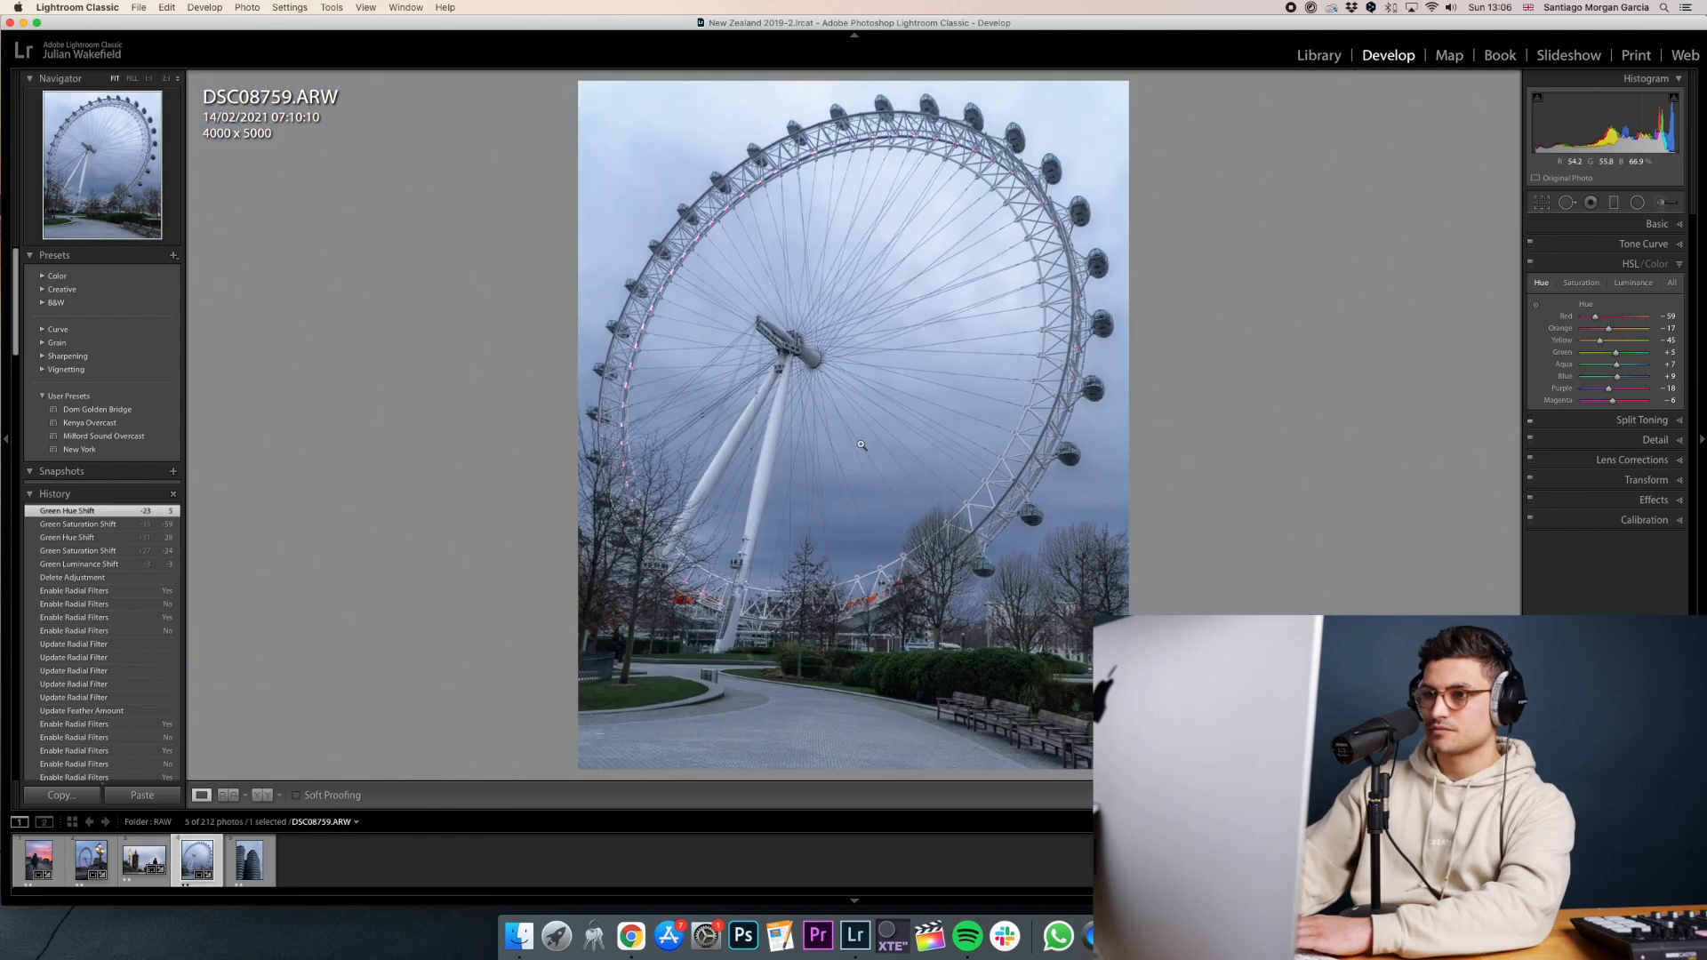
# Try to heal the reddish plants beside the tree trunk with a larger Spot Removal brush and a shifted source, and delete the spot.
pyautogui.moveTo(929, 684); pyautogui.dragTo(794, 671)
pyautogui.click(795, 671)
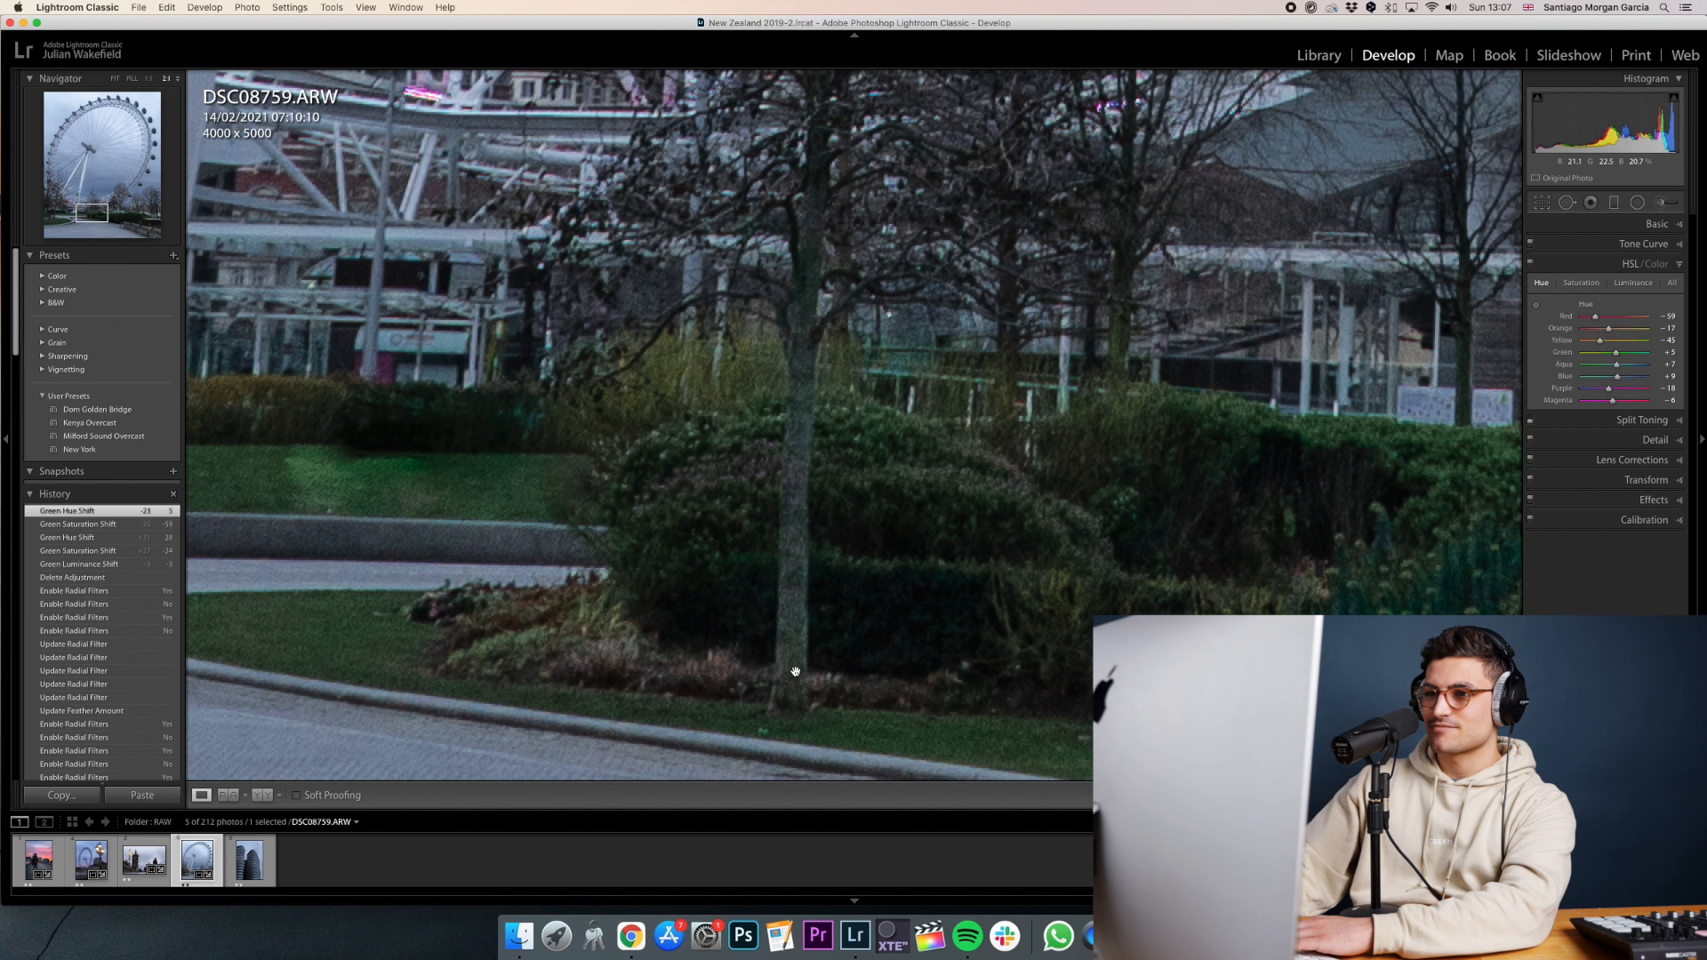
pyautogui.click(1566, 203)
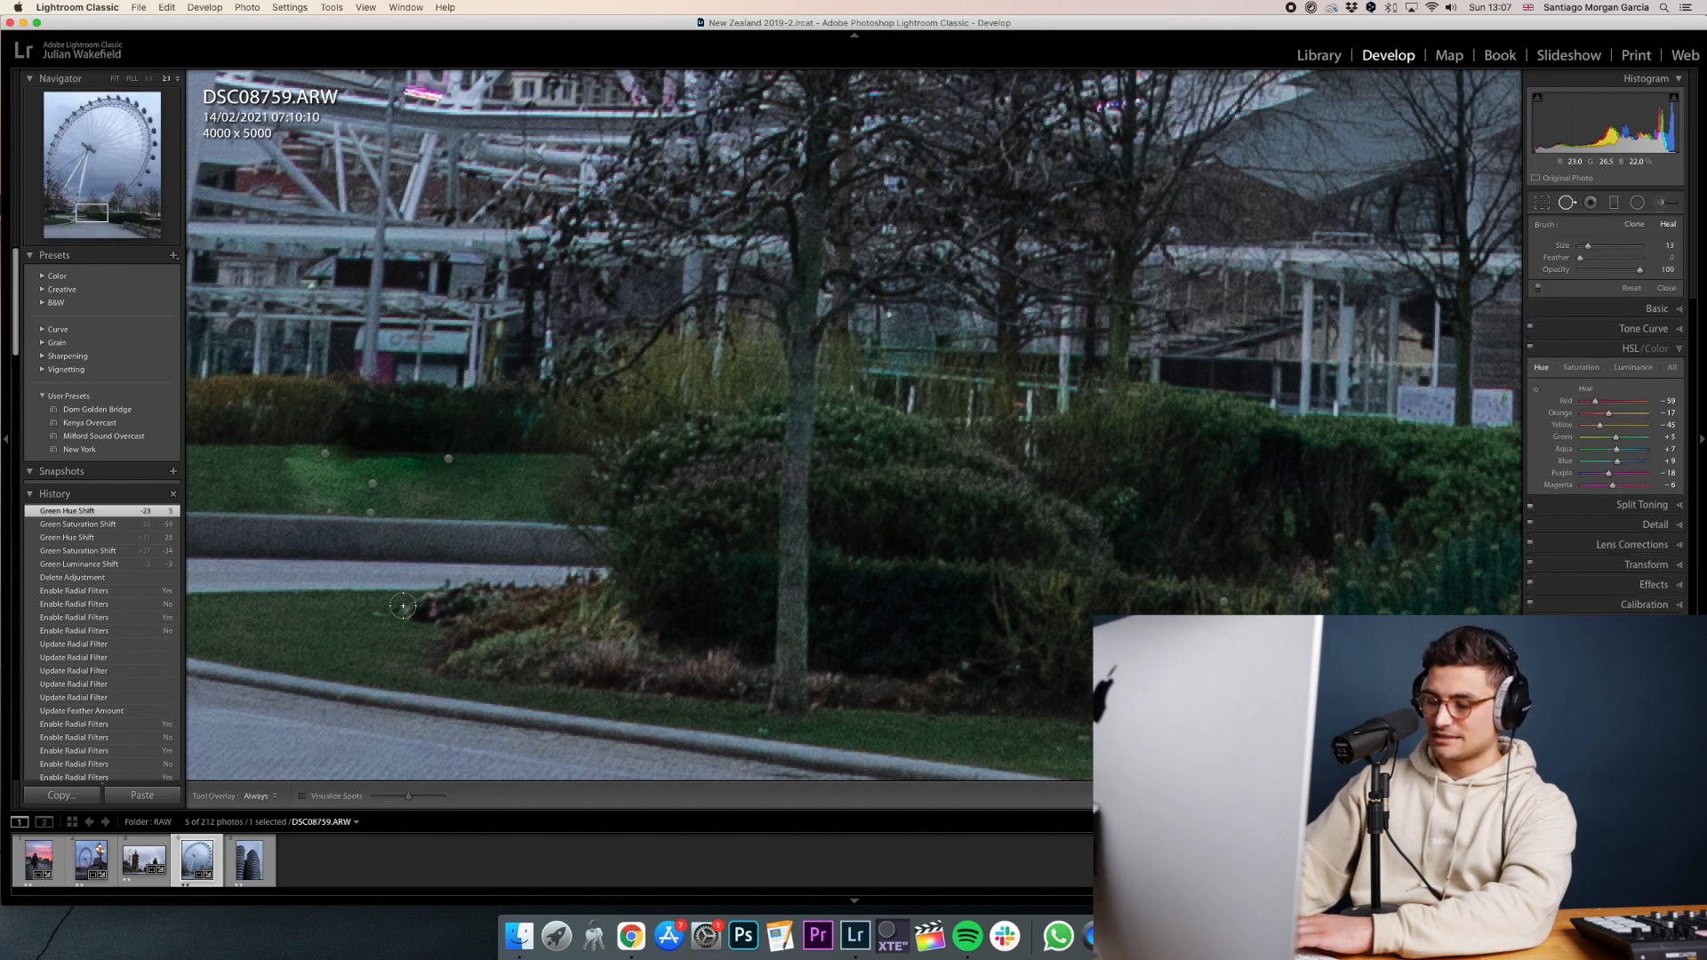
pyautogui.scroll(4, 419, 609)
pyautogui.moveTo(418, 609)
pyautogui.mouseDown()
pyautogui.moveTo(618, 592)
pyautogui.moveTo(571, 585)
pyautogui.moveTo(488, 657)
pyautogui.moveTo(459, 635)
pyautogui.moveTo(465, 617)
pyautogui.moveTo(606, 619)
pyautogui.moveTo(748, 664)
pyautogui.moveTo(757, 703)
pyautogui.mouseUp()
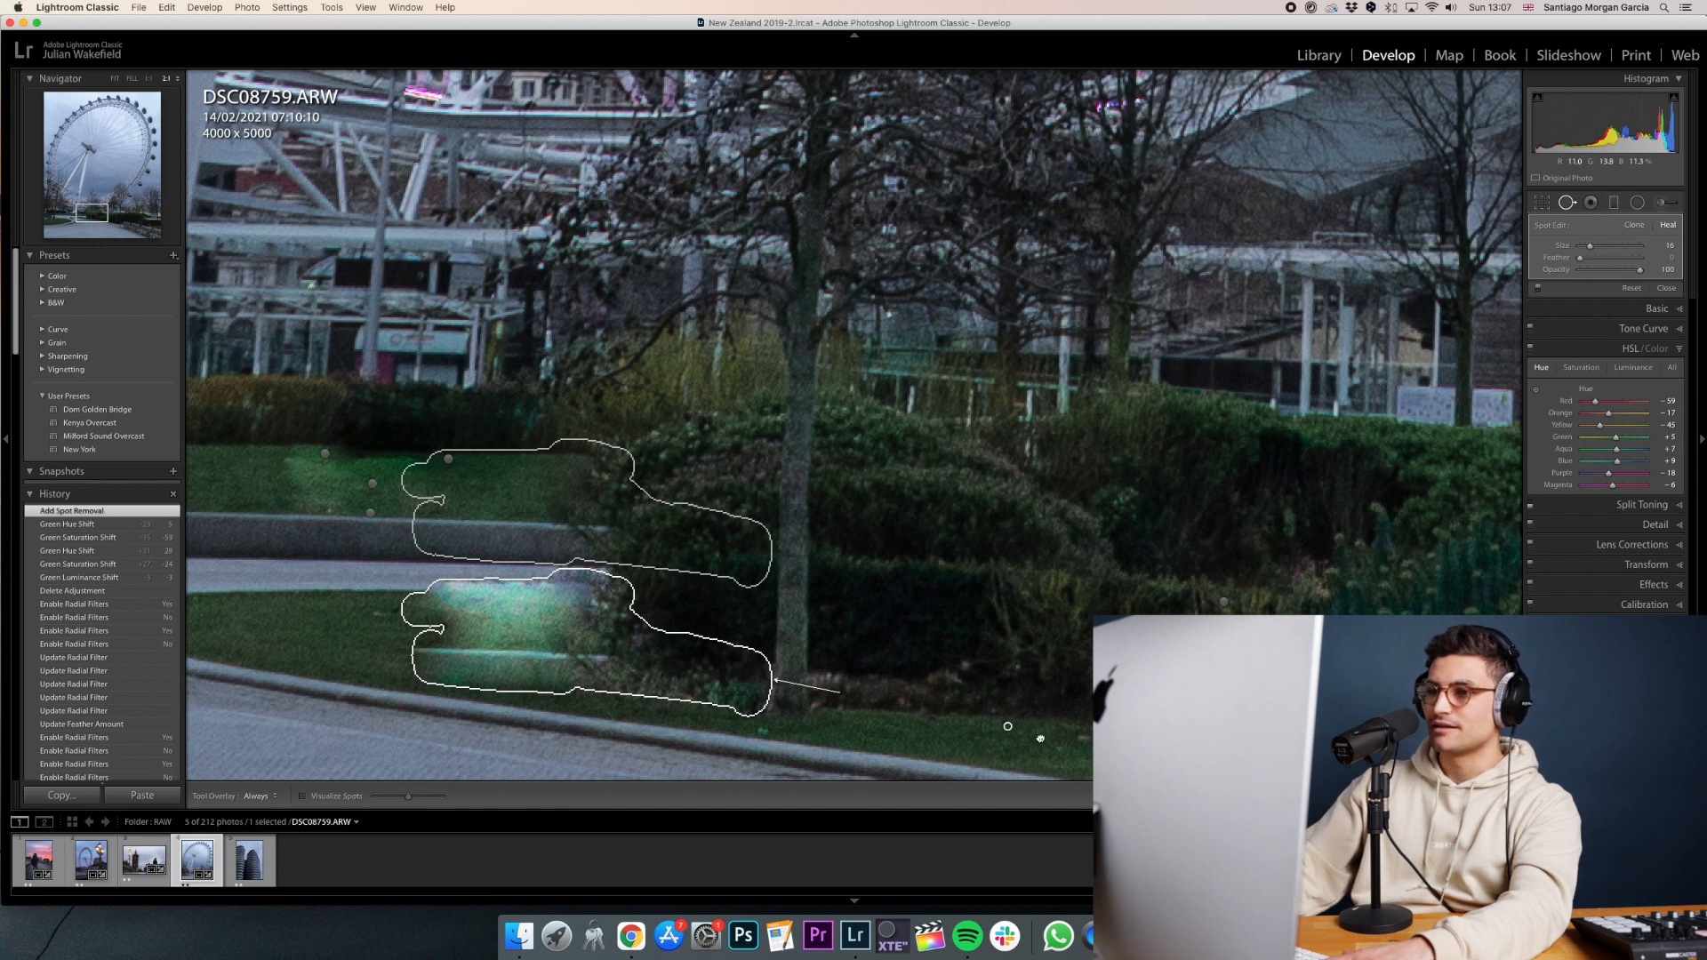
pyautogui.press('/')
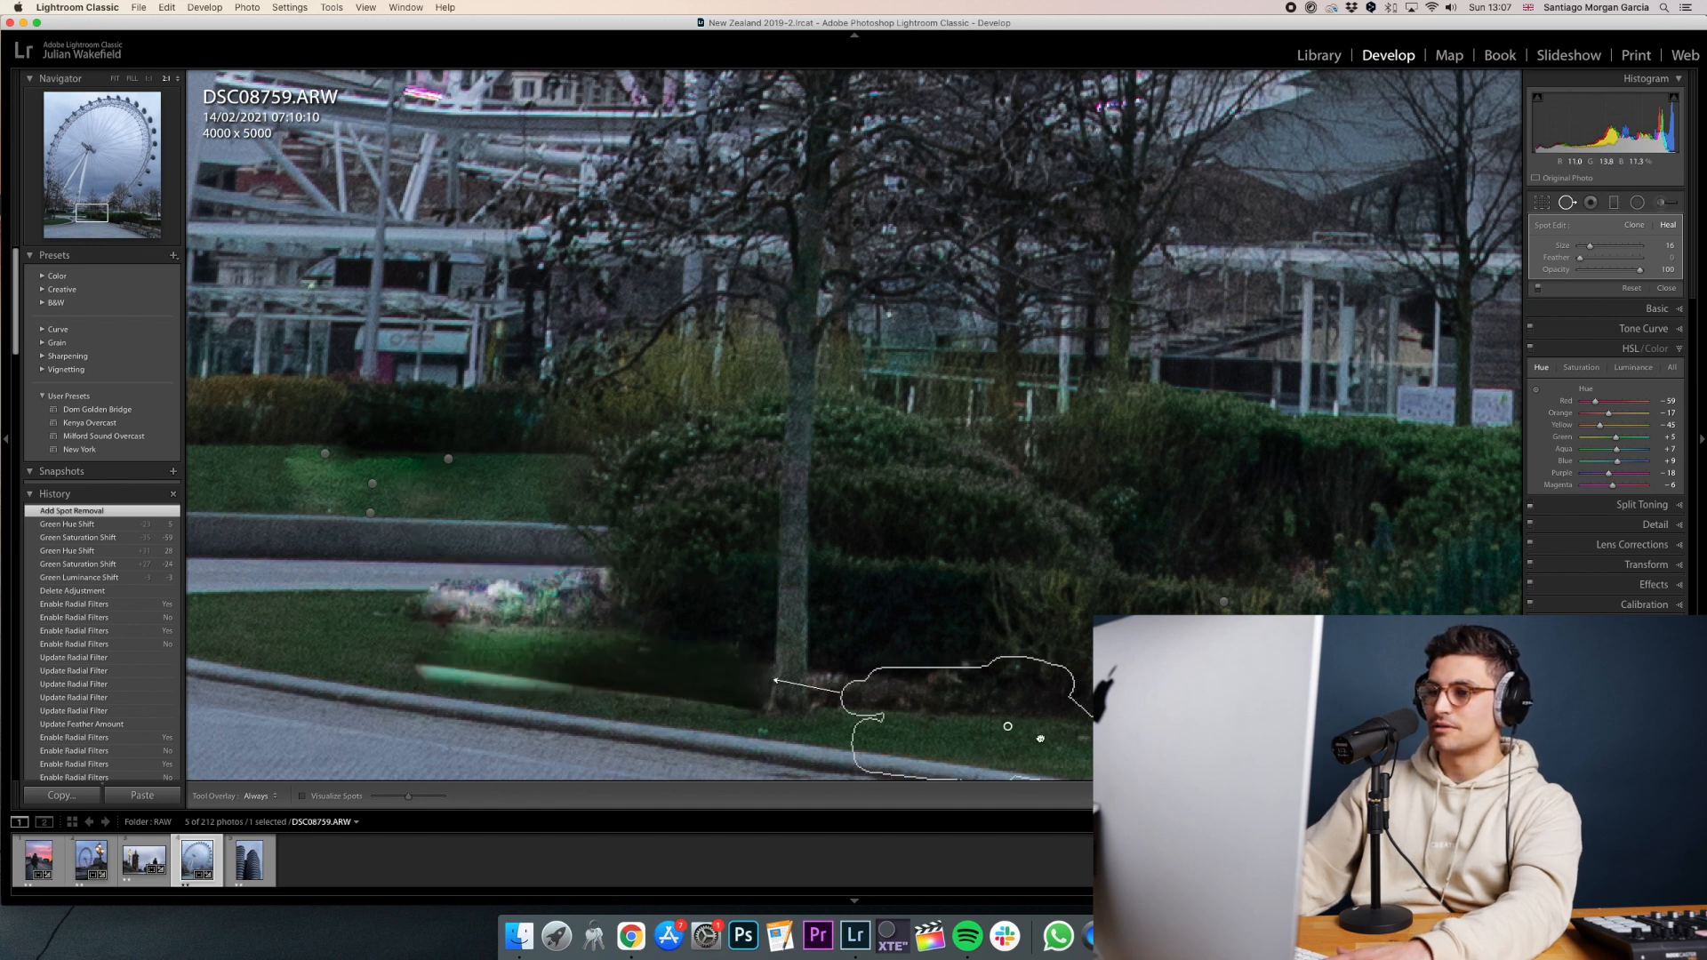
pyautogui.moveTo(1065, 720); pyautogui.dragTo(1090, 717)
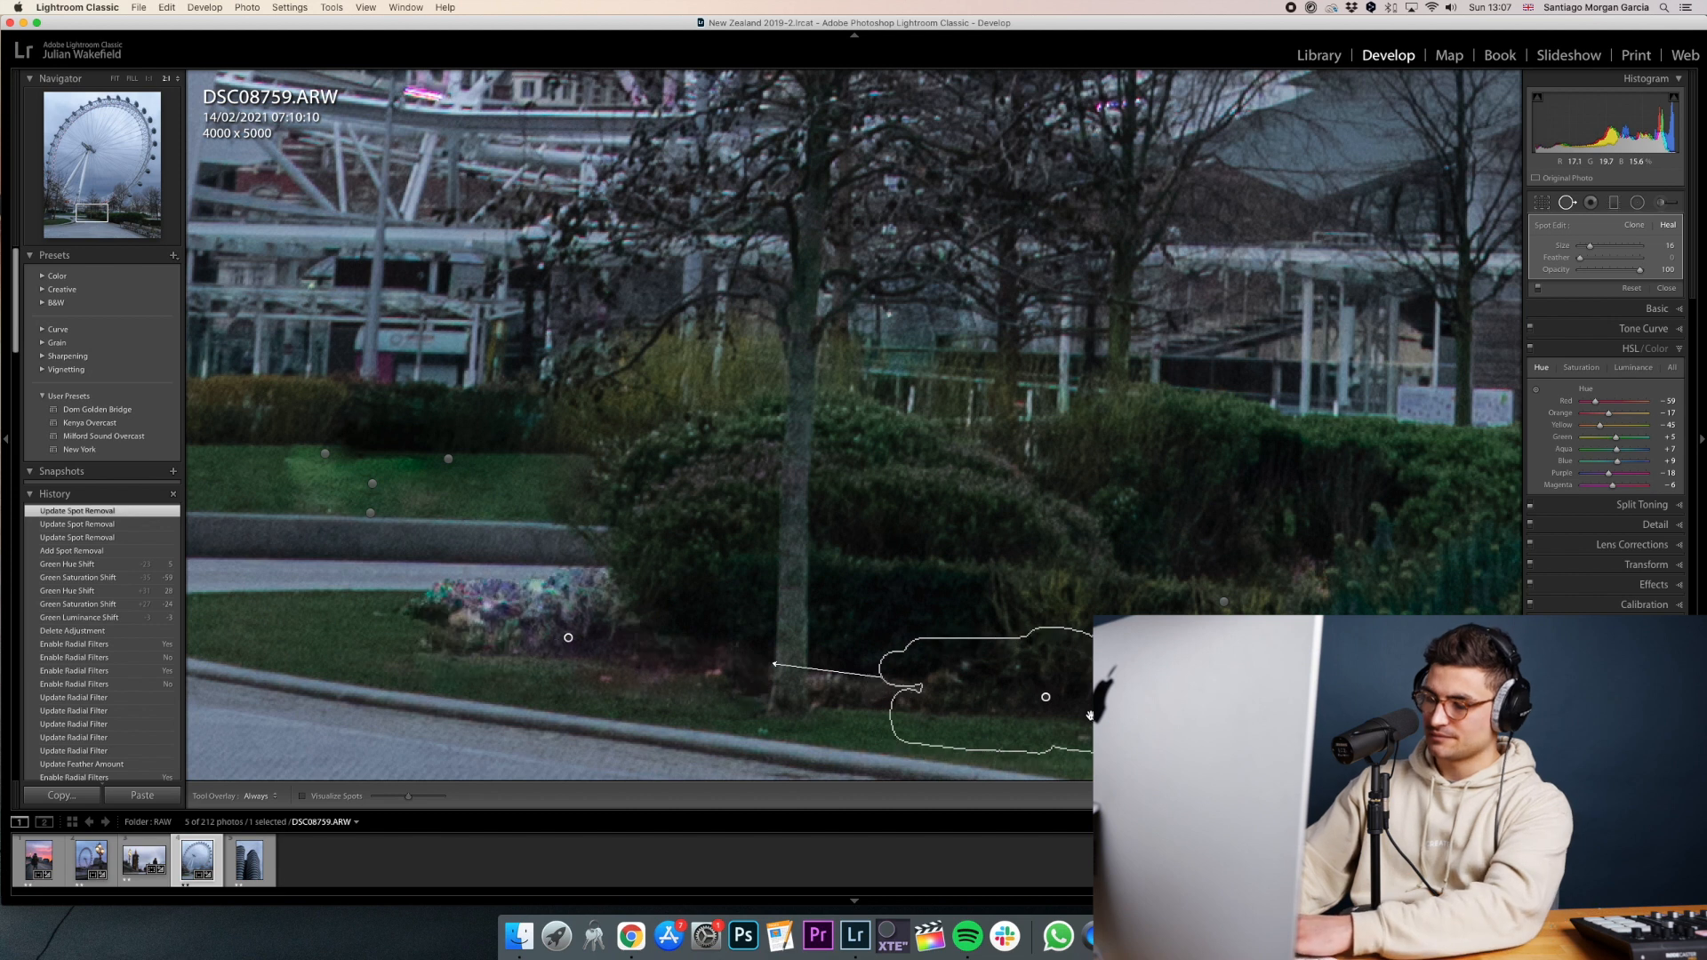
pyautogui.press('Delete')
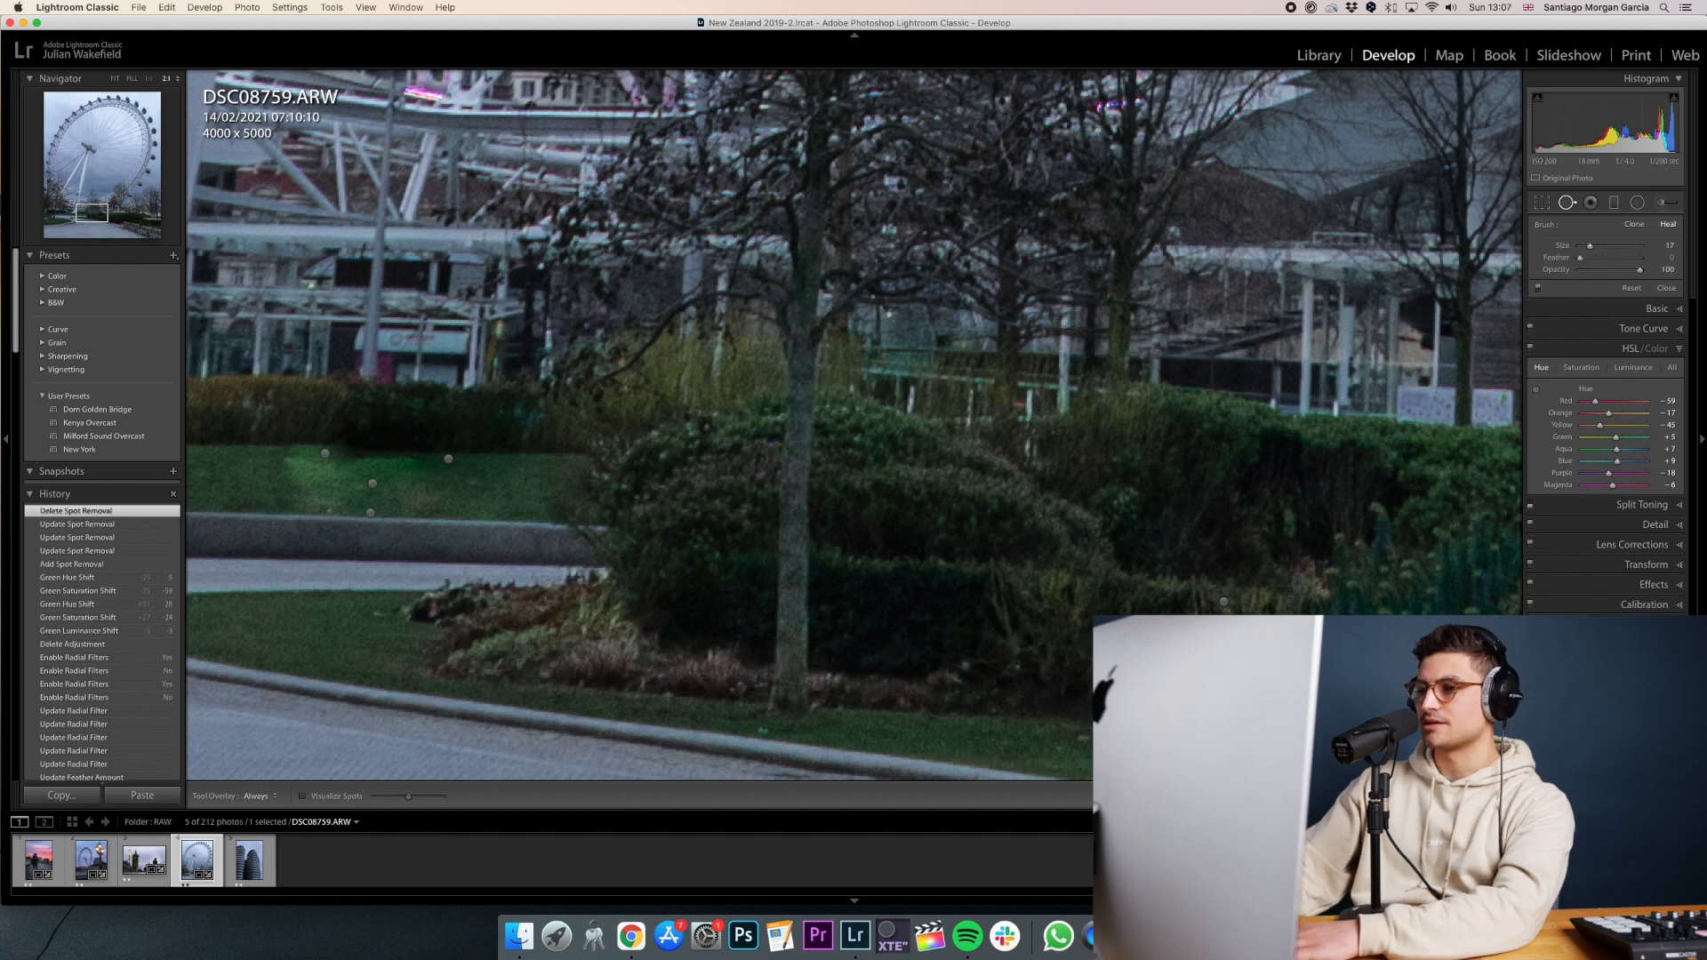
pyautogui.press('q')
pyautogui.click(917, 335)
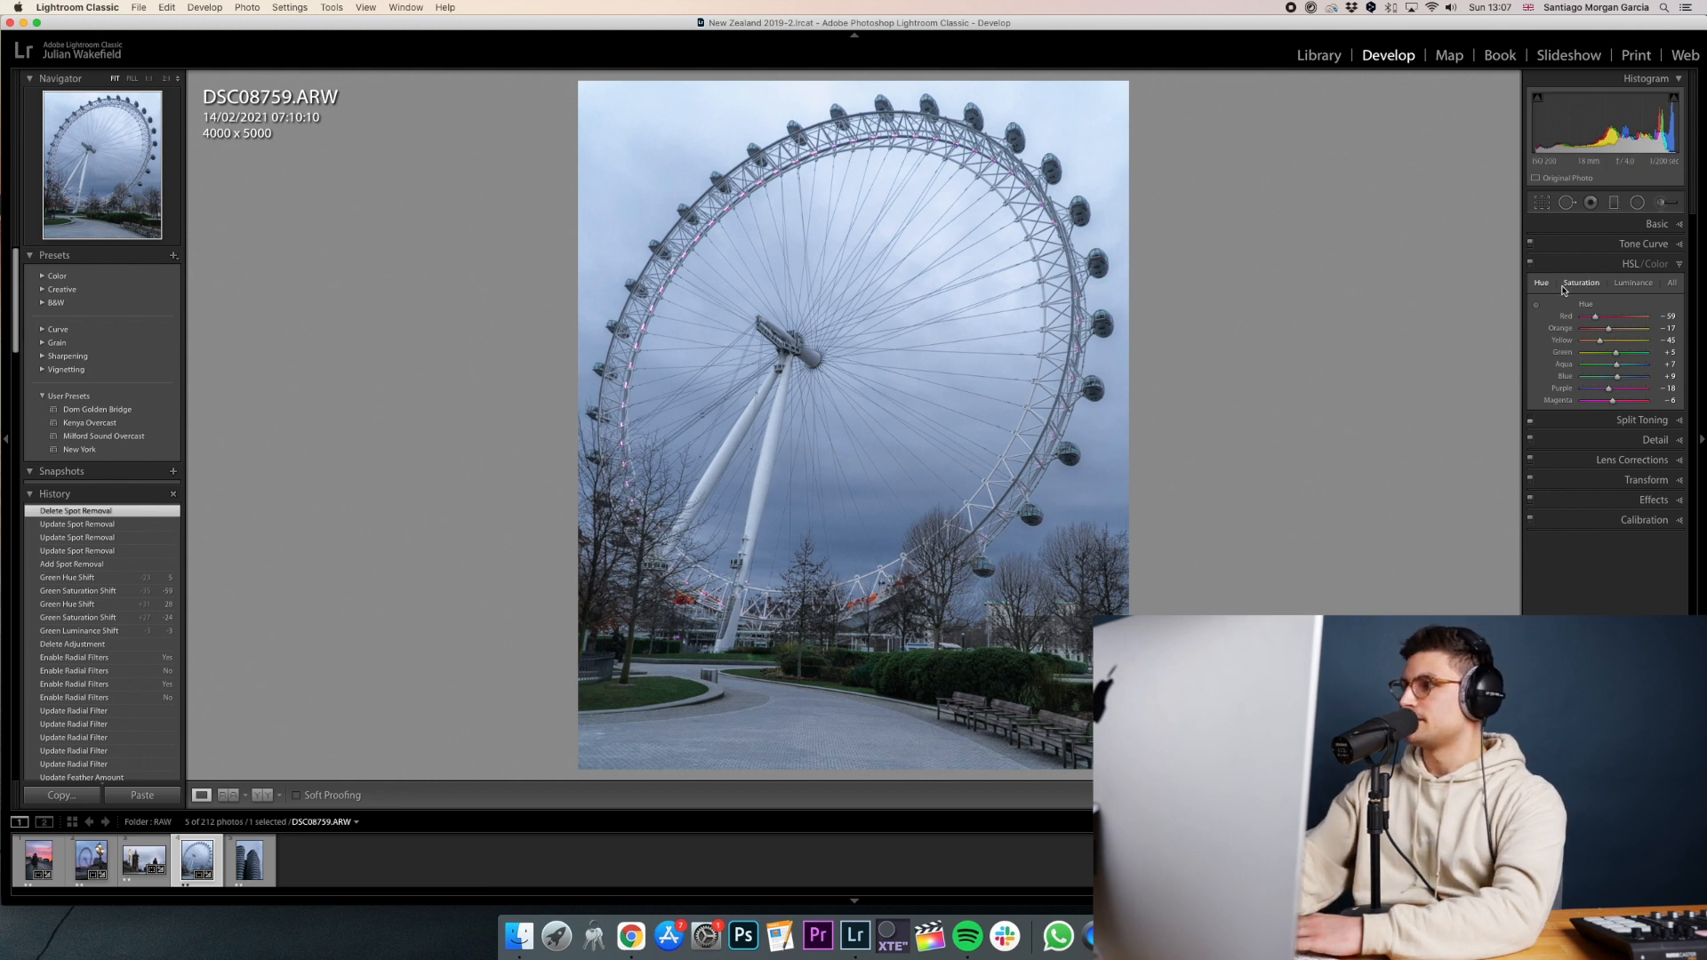
# Darken the HSL luminance of the oranges to −7 and of the blues to −60.
pyautogui.click(1634, 282)
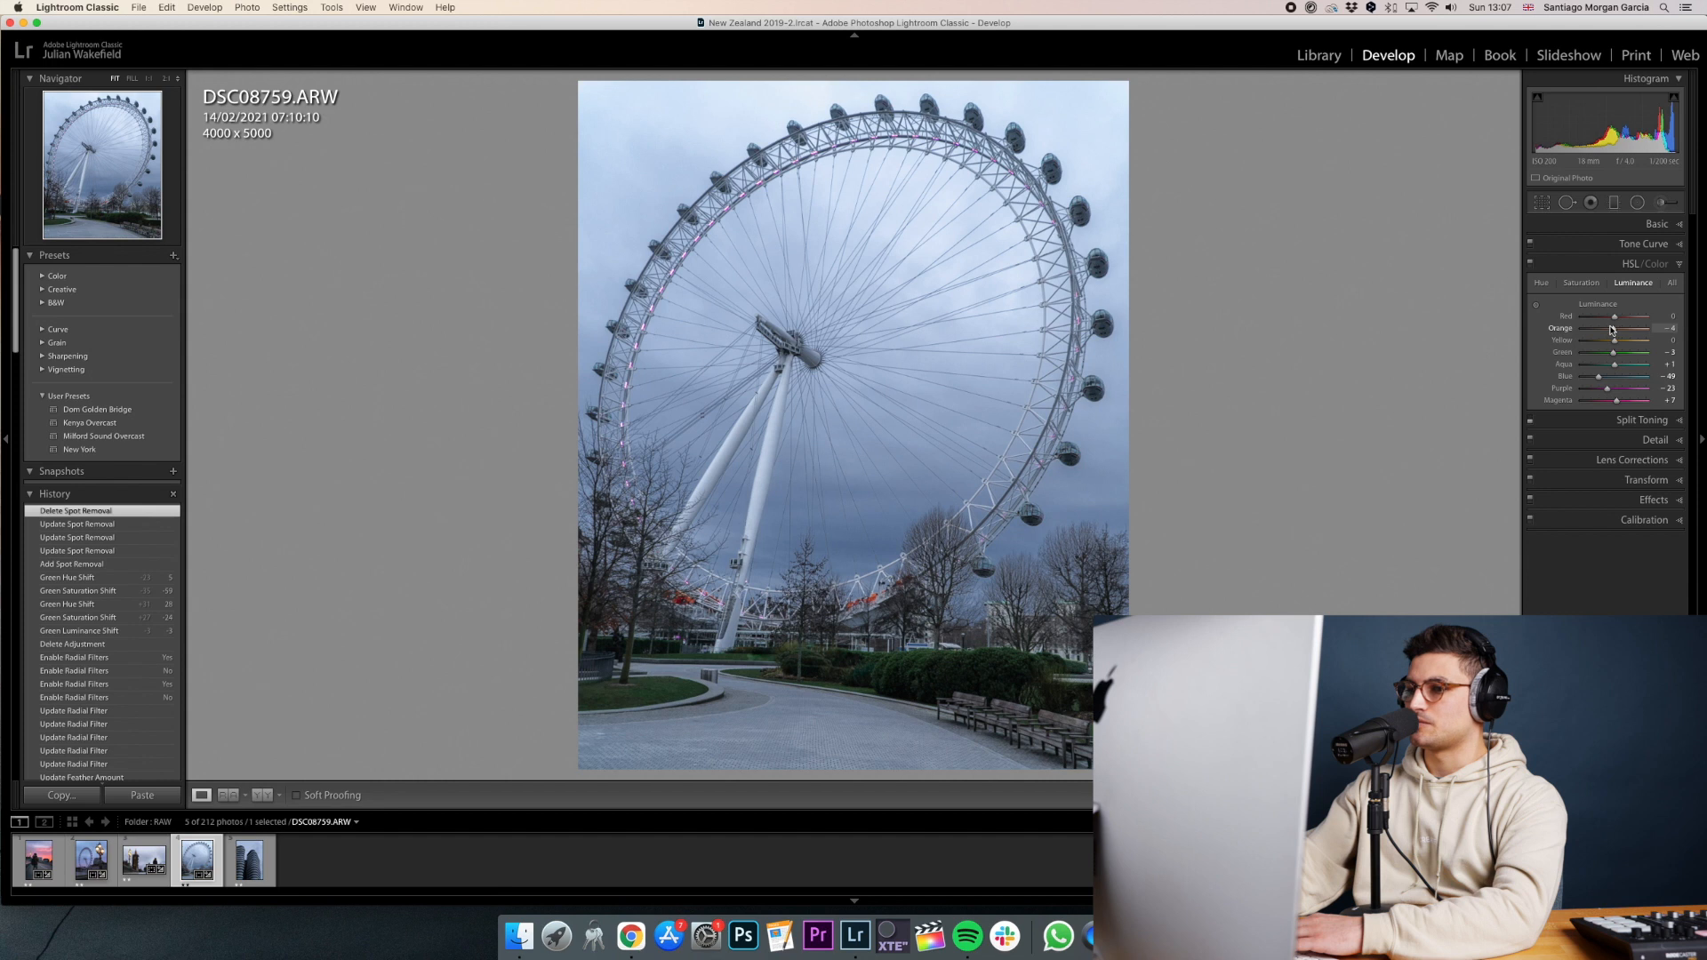
pyautogui.click(1537, 307)
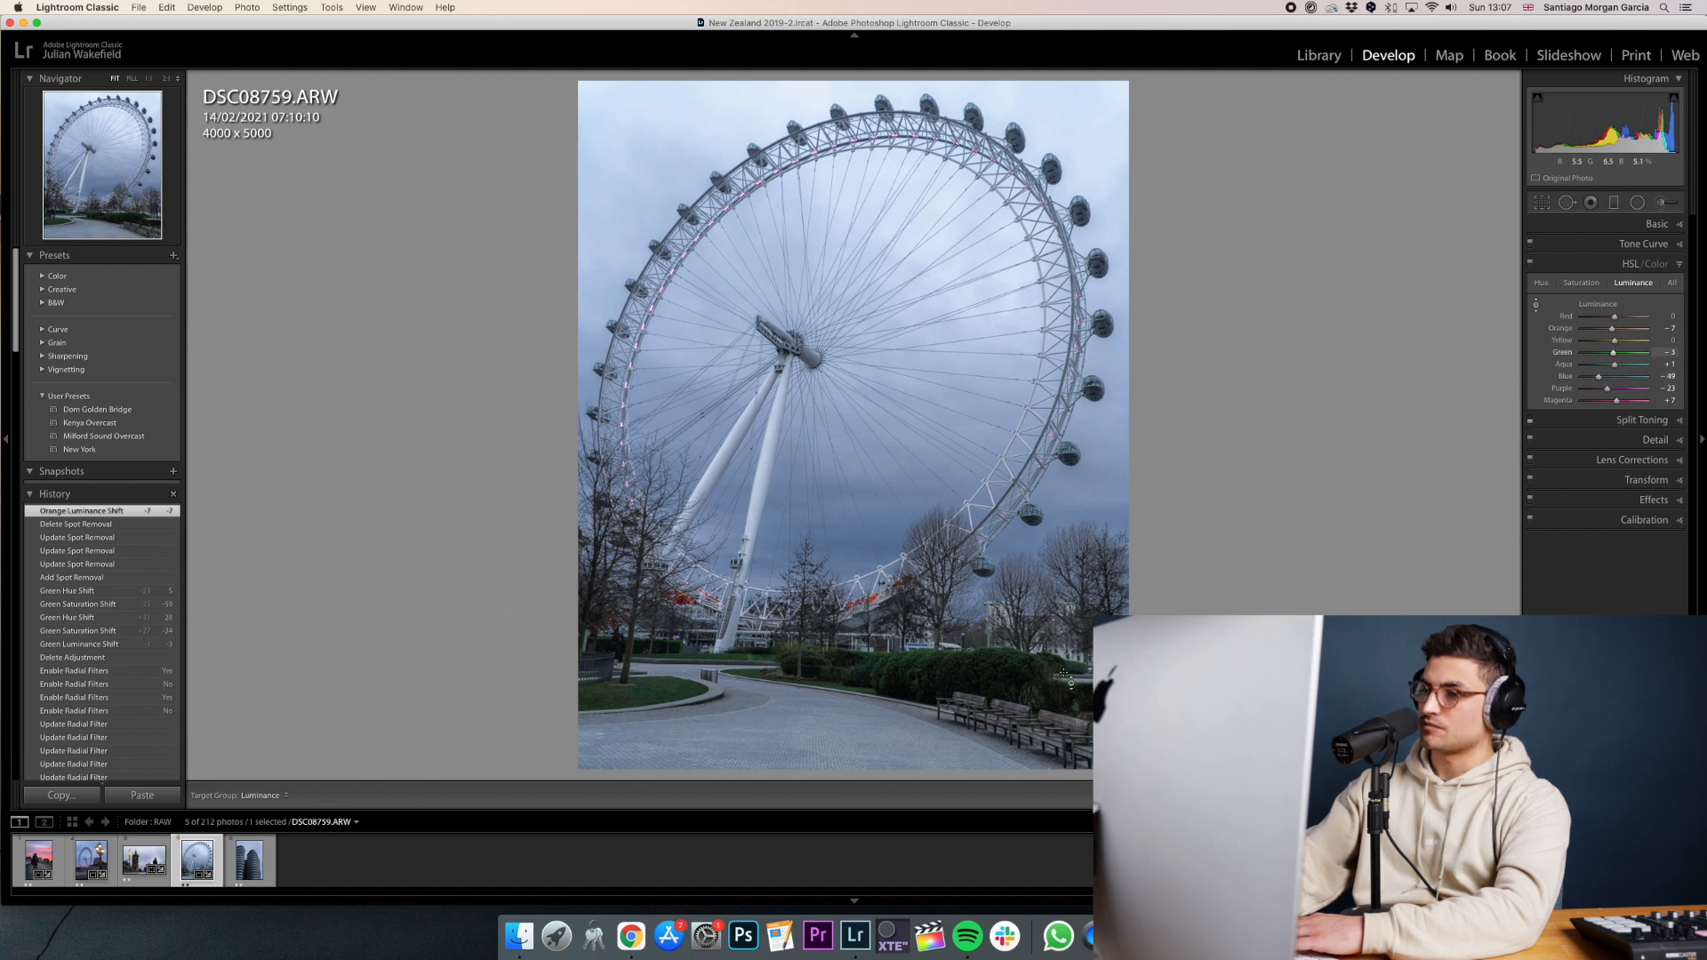
pyautogui.moveTo(702, 551)
pyautogui.mouseDown()
pyautogui.moveTo(702, 591)
pyautogui.moveTo(702, 538)
pyautogui.moveTo(702, 562)
pyautogui.mouseUp()
# Raise the photo's Whites to +51.
pyautogui.click(1657, 224)
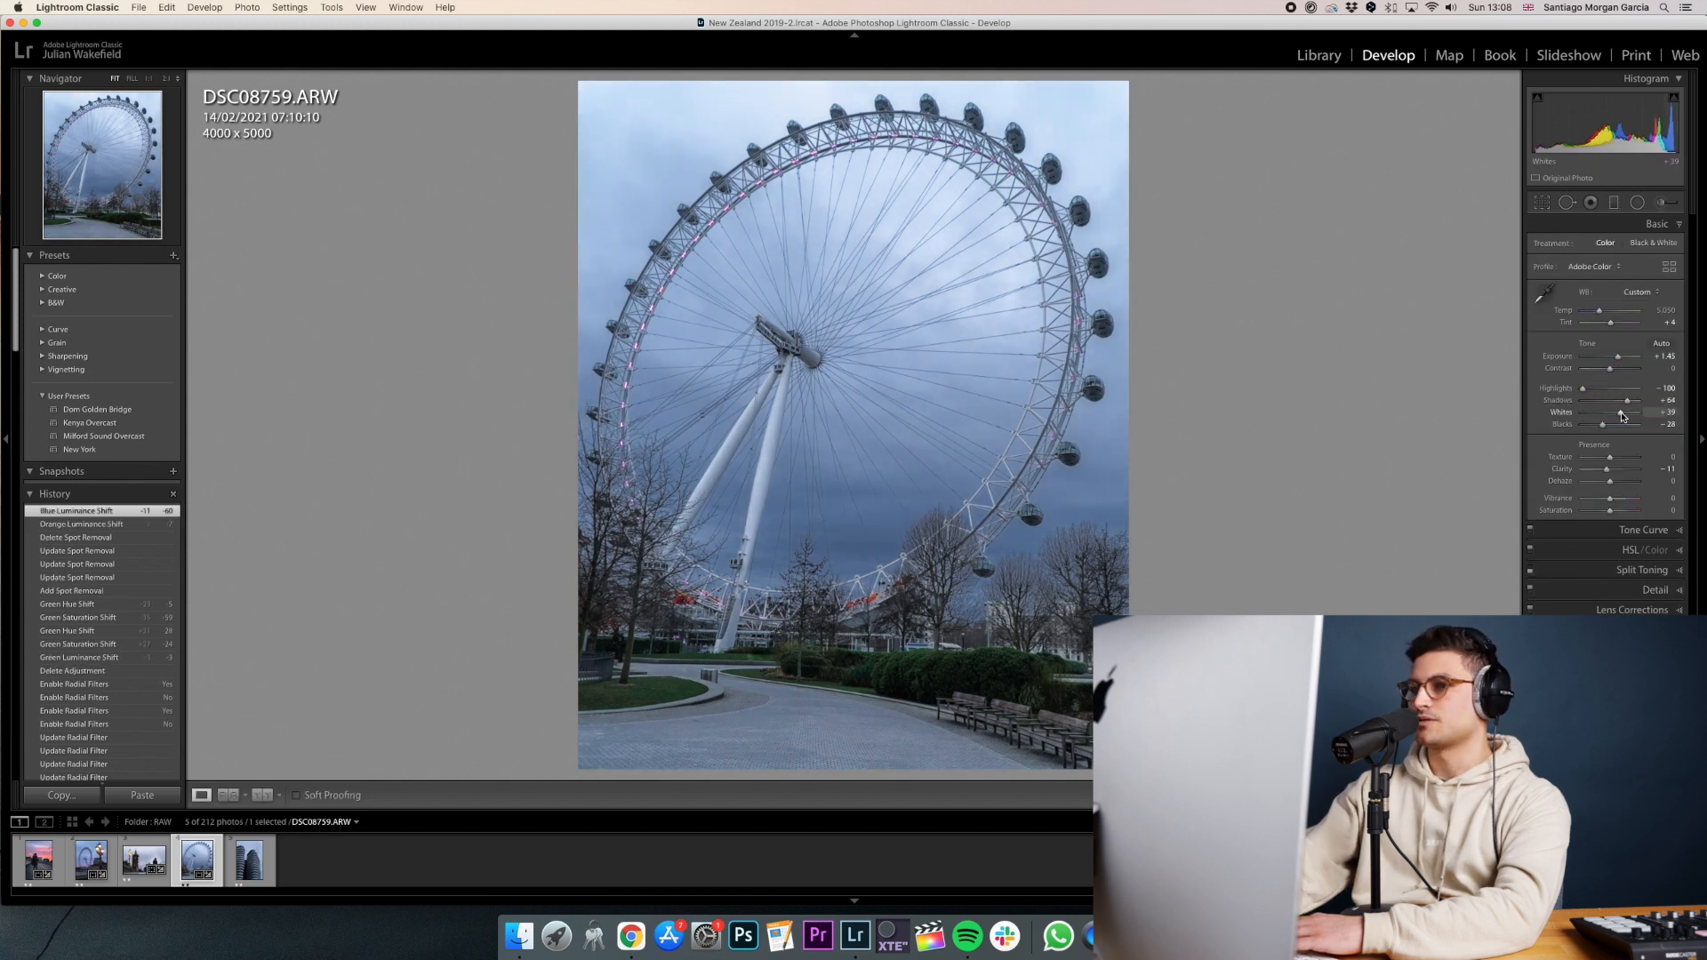
pyautogui.moveTo(1622, 416); pyautogui.dragTo(1624, 416)
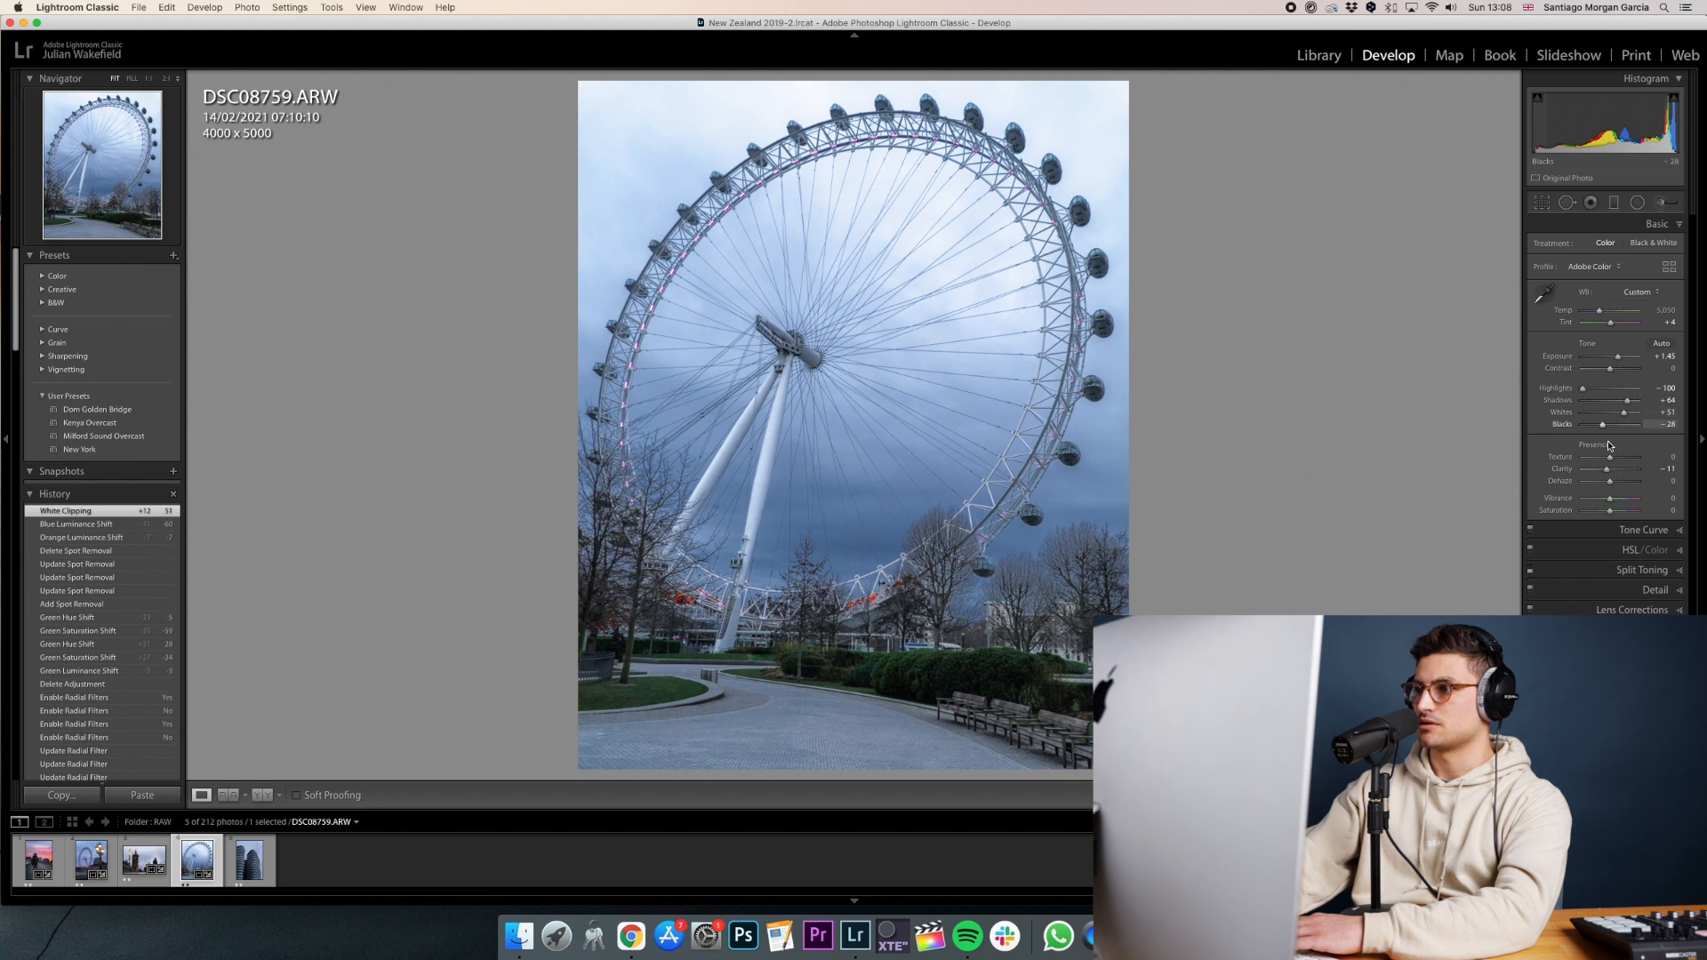
# Set the HSL saturation of reds and oranges to −100, yellows to −16, greens to −70, aquas to +3 and blues to −54.
pyautogui.click(1591, 553)
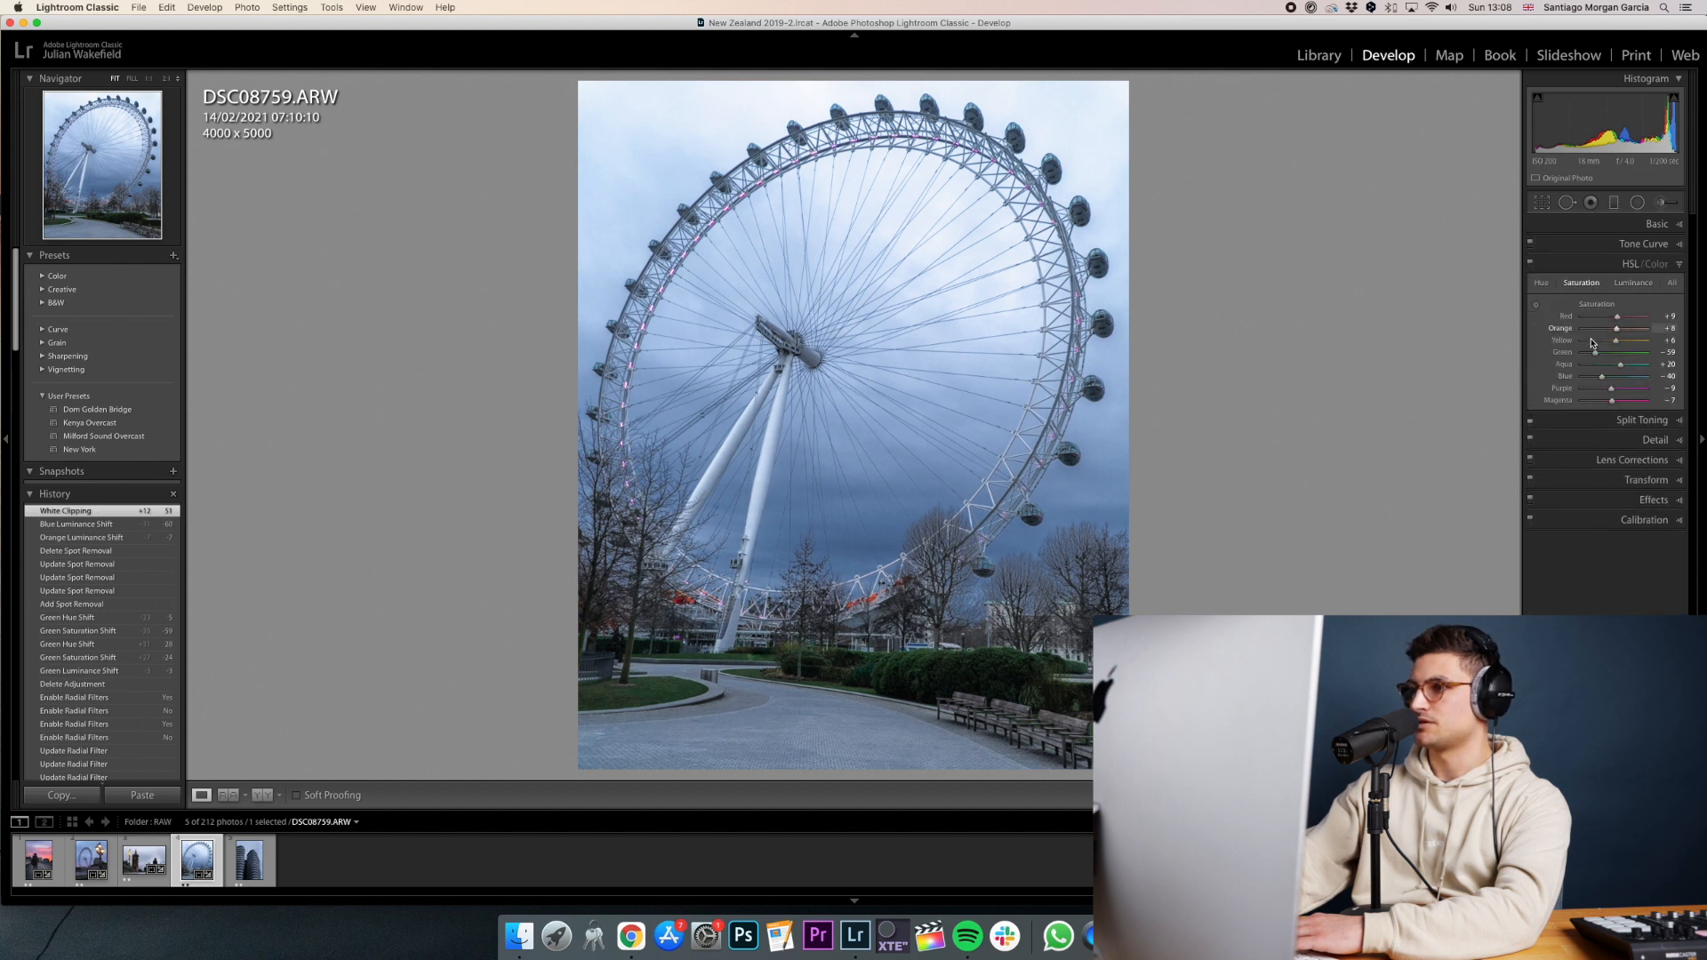
pyautogui.moveTo(1595, 380); pyautogui.dragTo(1614, 364)
pyautogui.moveTo(1595, 352); pyautogui.dragTo(1623, 336)
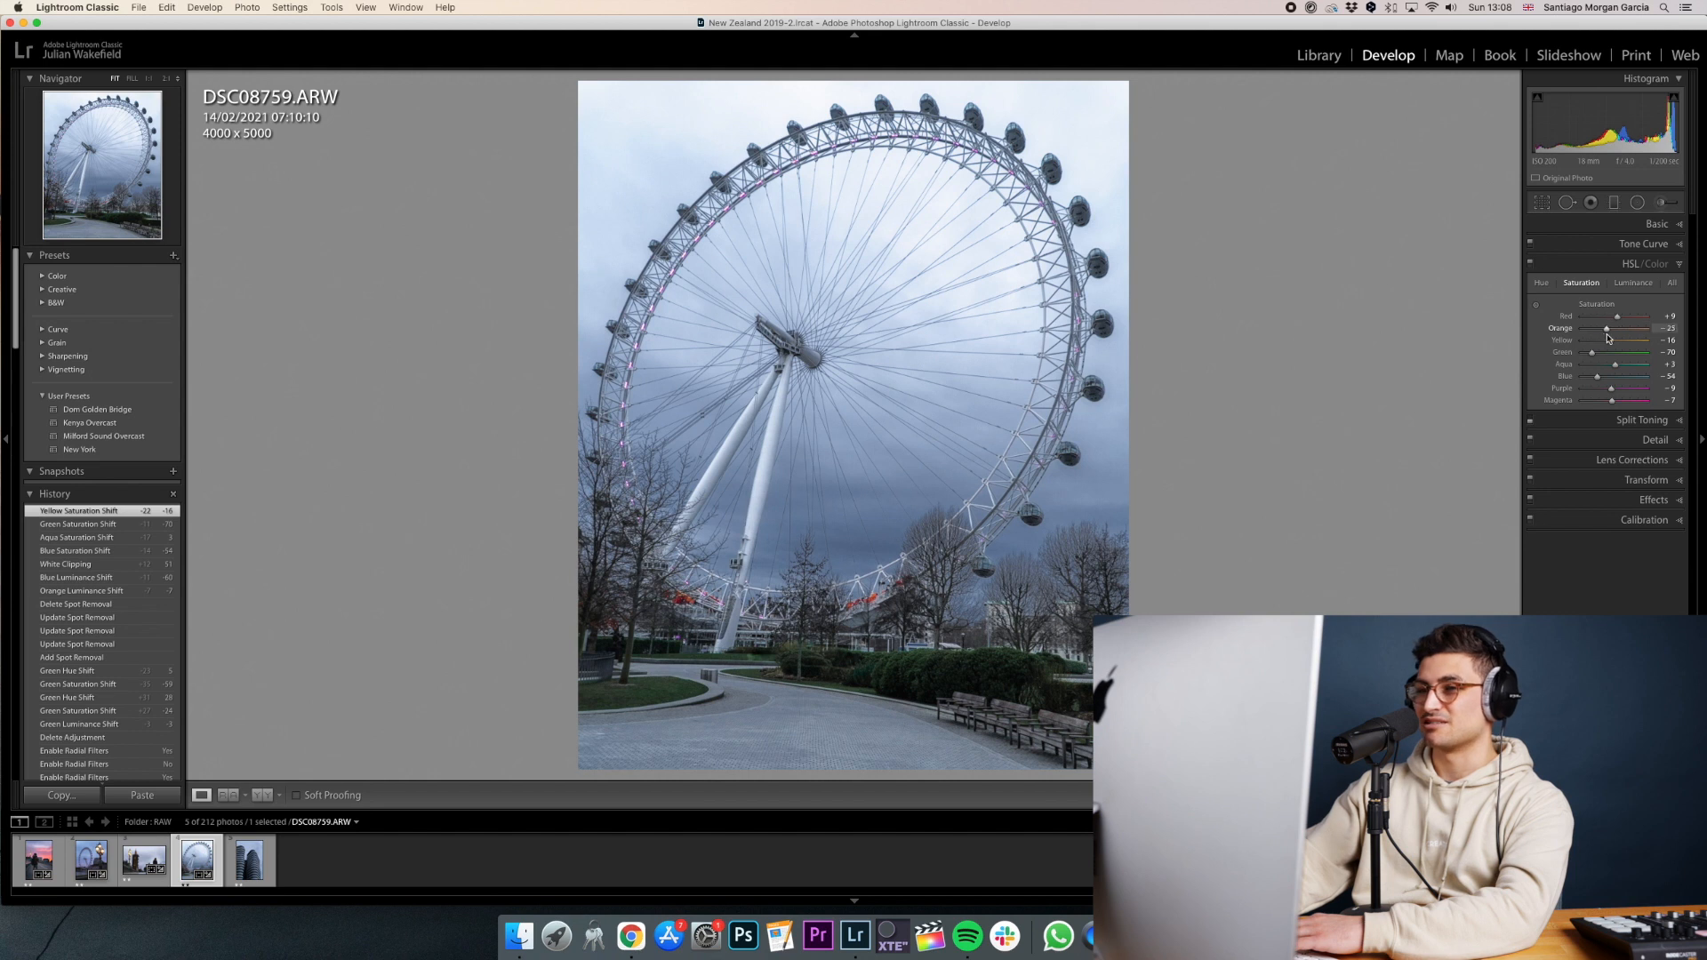
pyautogui.moveTo(1068, 269); pyautogui.dragTo(1512, 280)
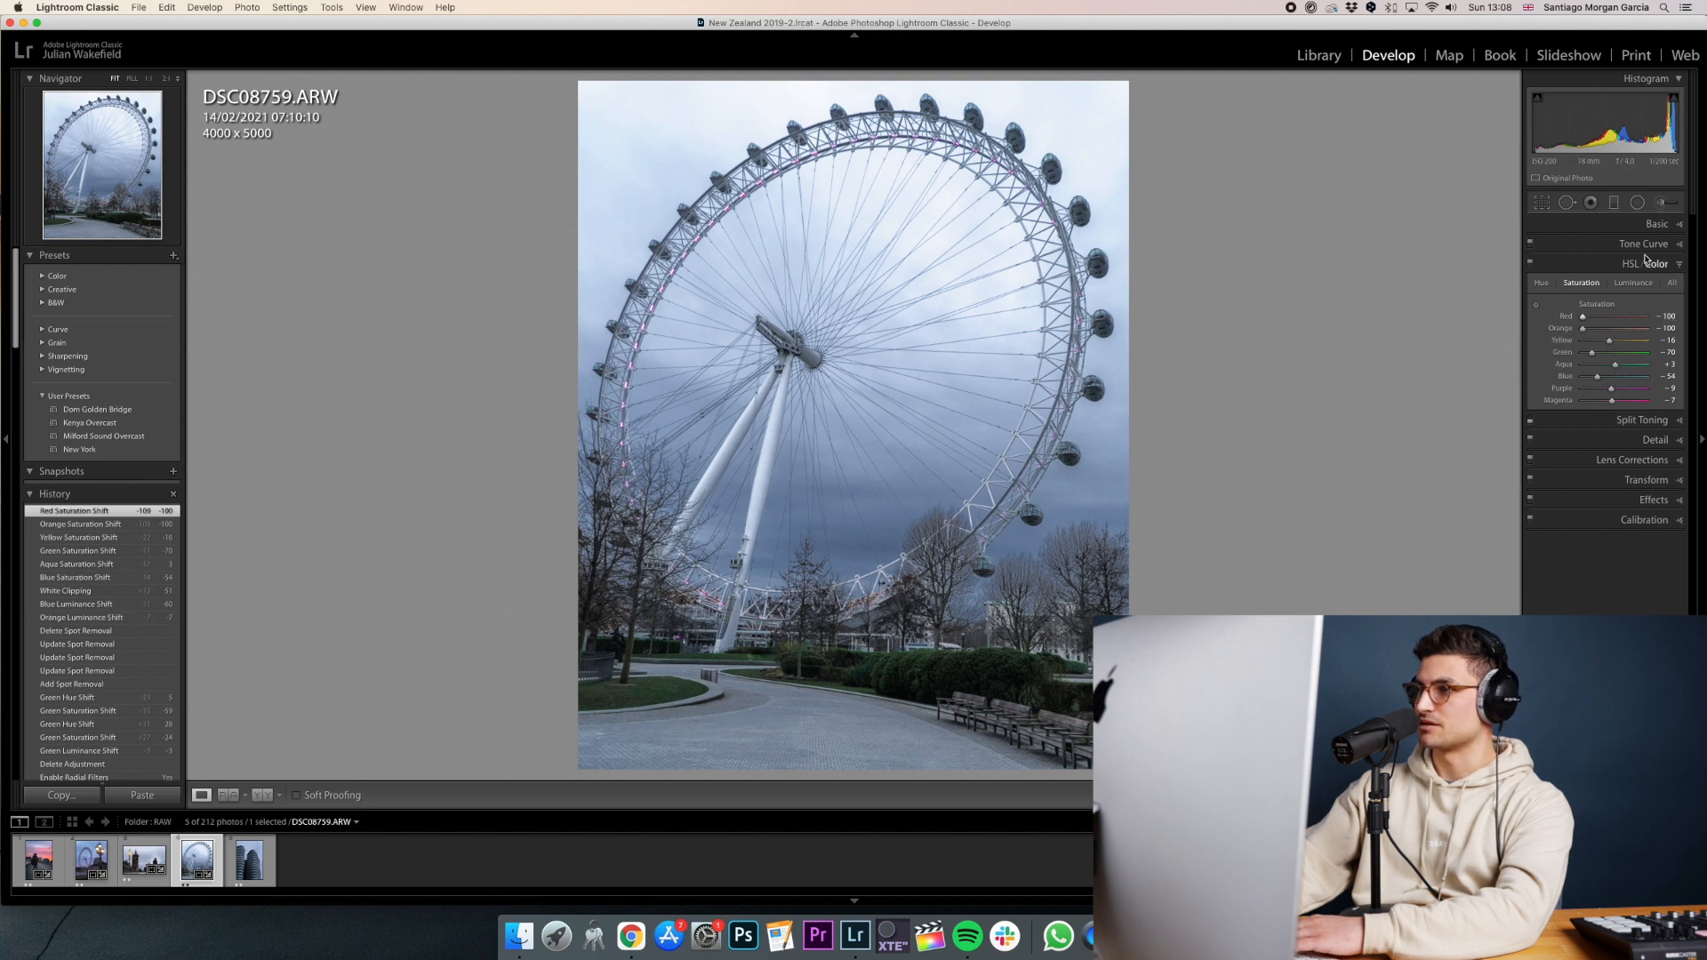
# Compare the London Eye photo with and without the HSL colour adjustments.
pyautogui.click(1530, 264)
pyautogui.click(1530, 264)
pyautogui.click(1529, 264)
pyautogui.click(1529, 264)
pyautogui.press('[')
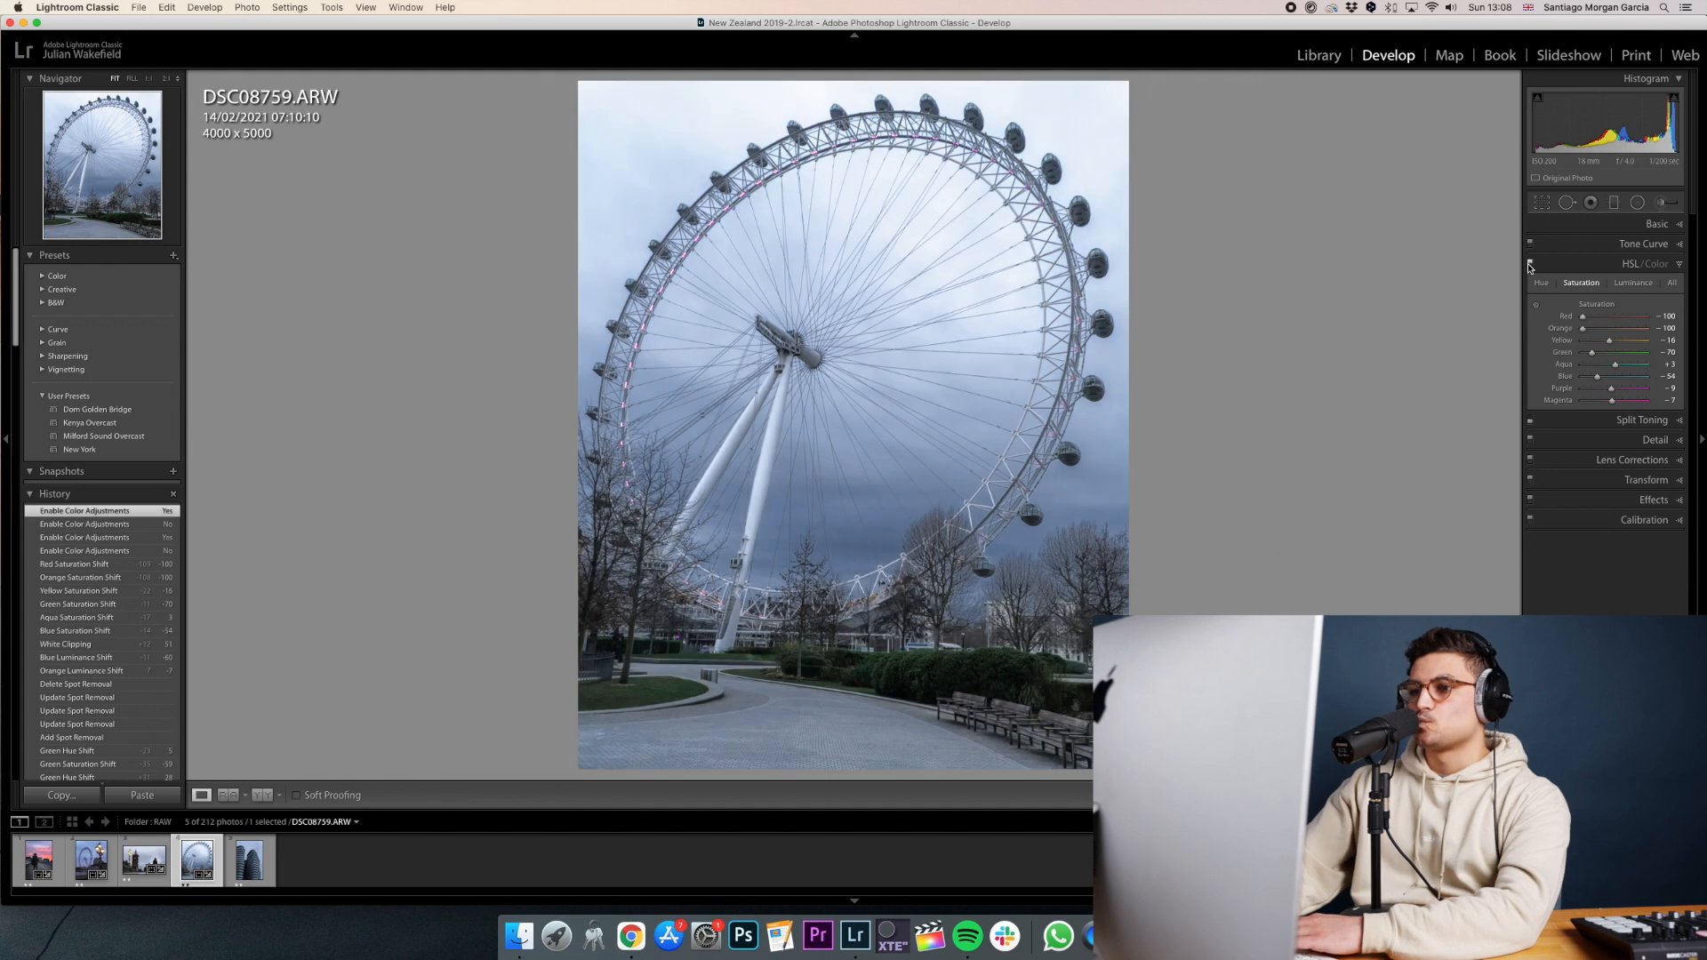
# Lower the HSL blue saturation to −57, compare with the original photo, and raise the Whites to +54.
pyautogui.press('\\')
pyautogui.click(1633, 282)
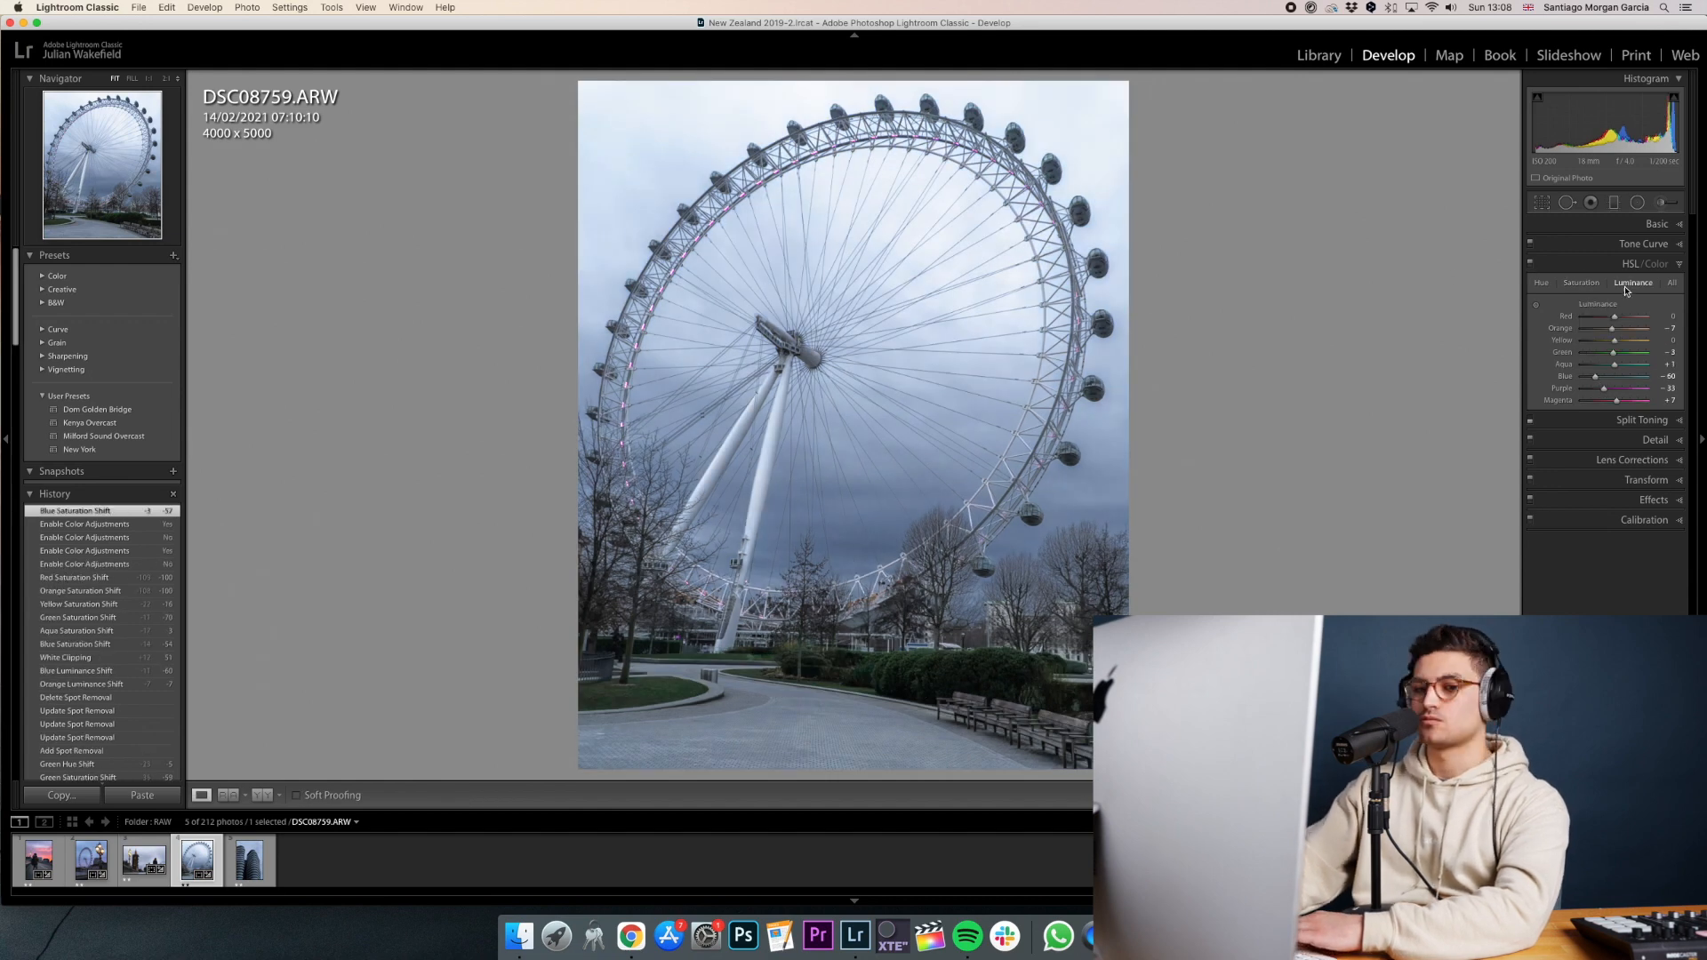
pyautogui.press('\\')
pyautogui.click(1645, 224)
pyautogui.moveTo(1622, 411); pyautogui.dragTo(1624, 411)
# Try split toning with highlights at hue 37, saturation 22, and shadows at hue 215, saturation 50.
pyautogui.click(1612, 570)
pyautogui.moveTo(1598, 347); pyautogui.dragTo(1606, 347)
pyautogui.moveTo(1583, 327); pyautogui.dragTo(1588, 327)
pyautogui.click(1530, 283)
pyautogui.click(1530, 283)
pyautogui.click(1642, 302)
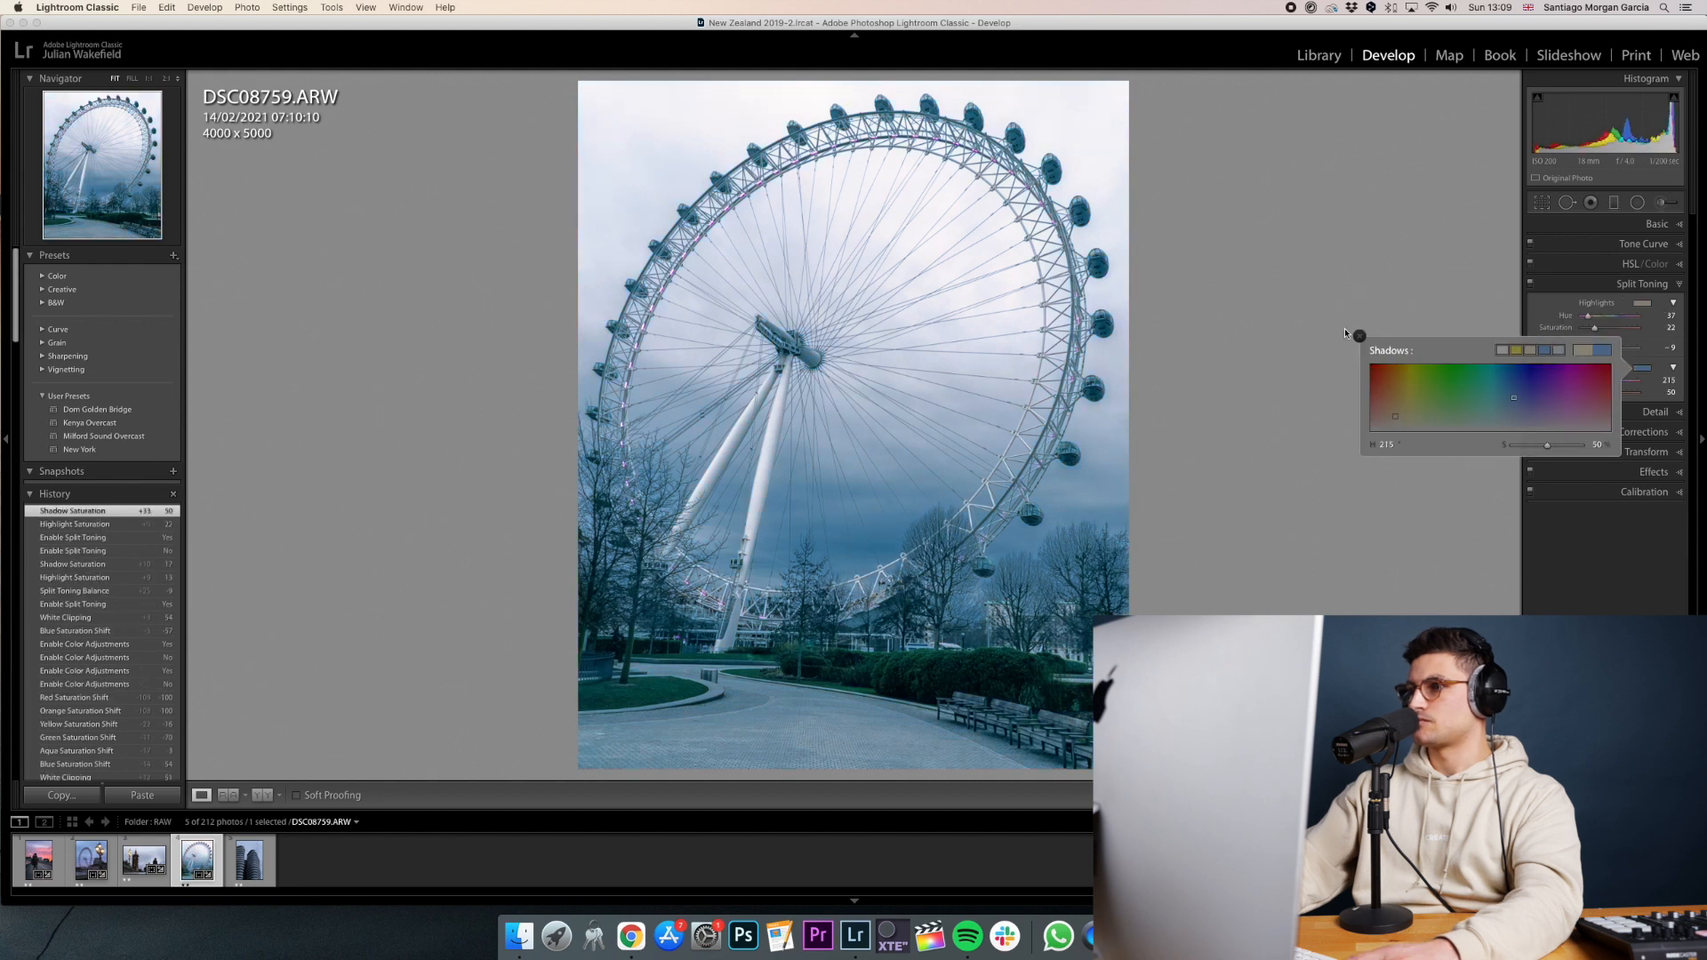
pyautogui.click(1344, 328)
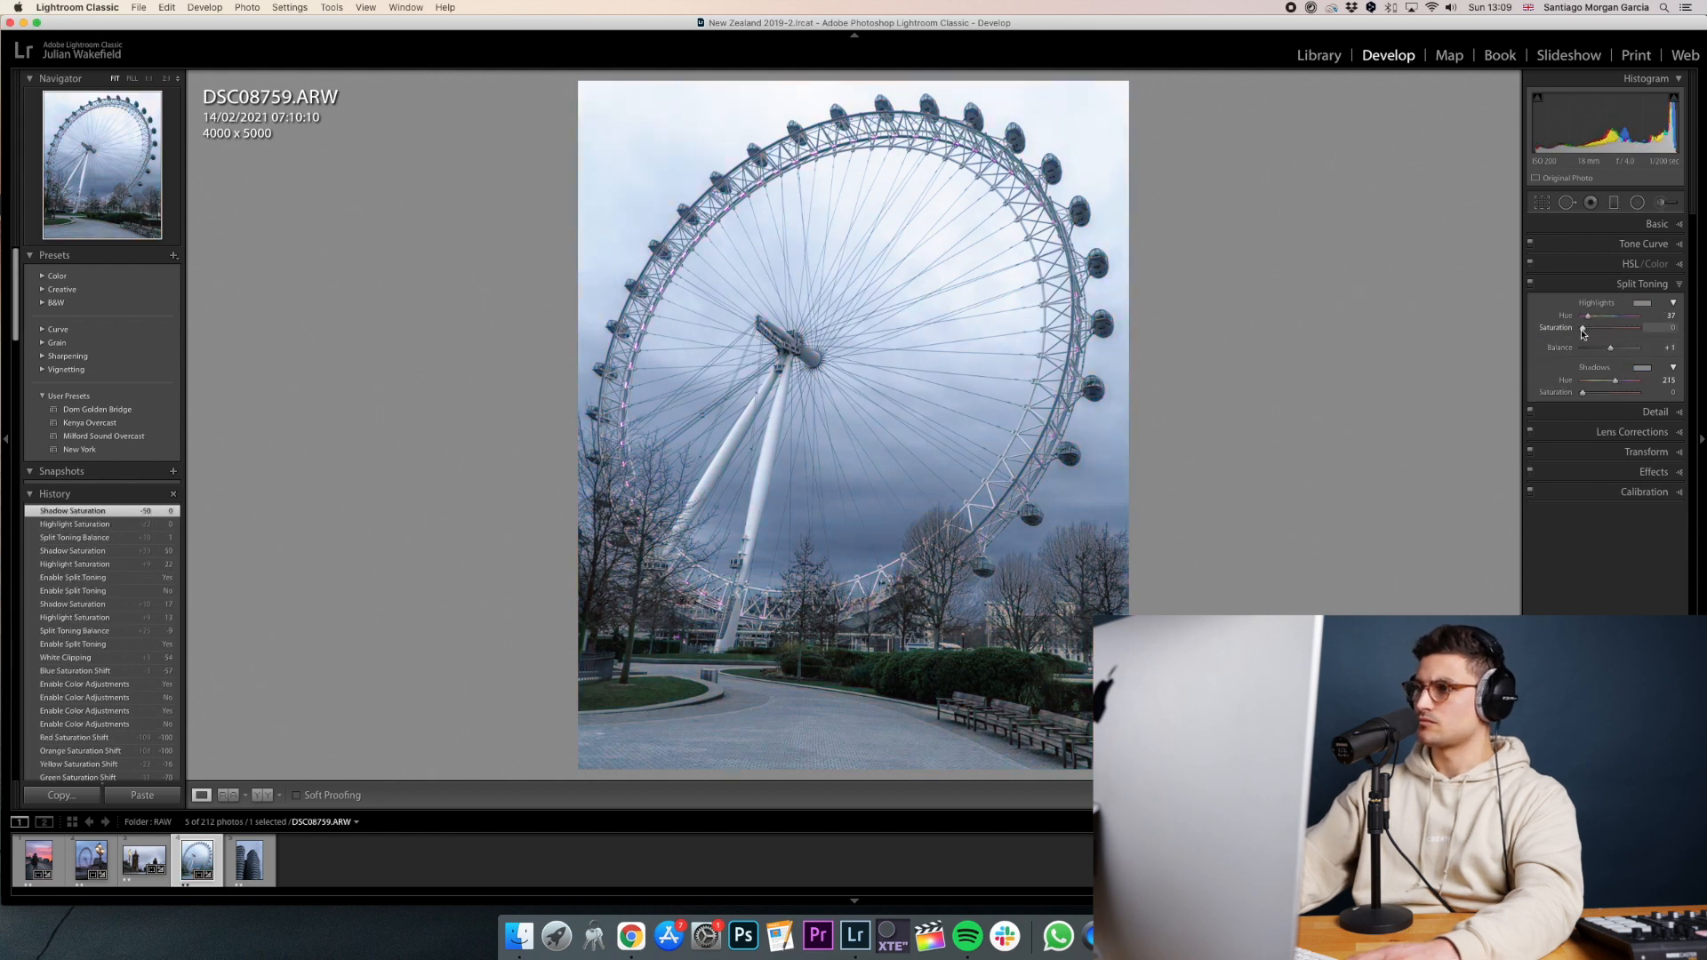
# Try a subtler split tone with highlight saturation 20 and shadow saturation 13.
pyautogui.moveTo(1579, 327); pyautogui.dragTo(1585, 327)
pyautogui.moveTo(1579, 392); pyautogui.dragTo(1589, 392)
pyautogui.moveTo(1586, 327); pyautogui.dragTo(1599, 335)
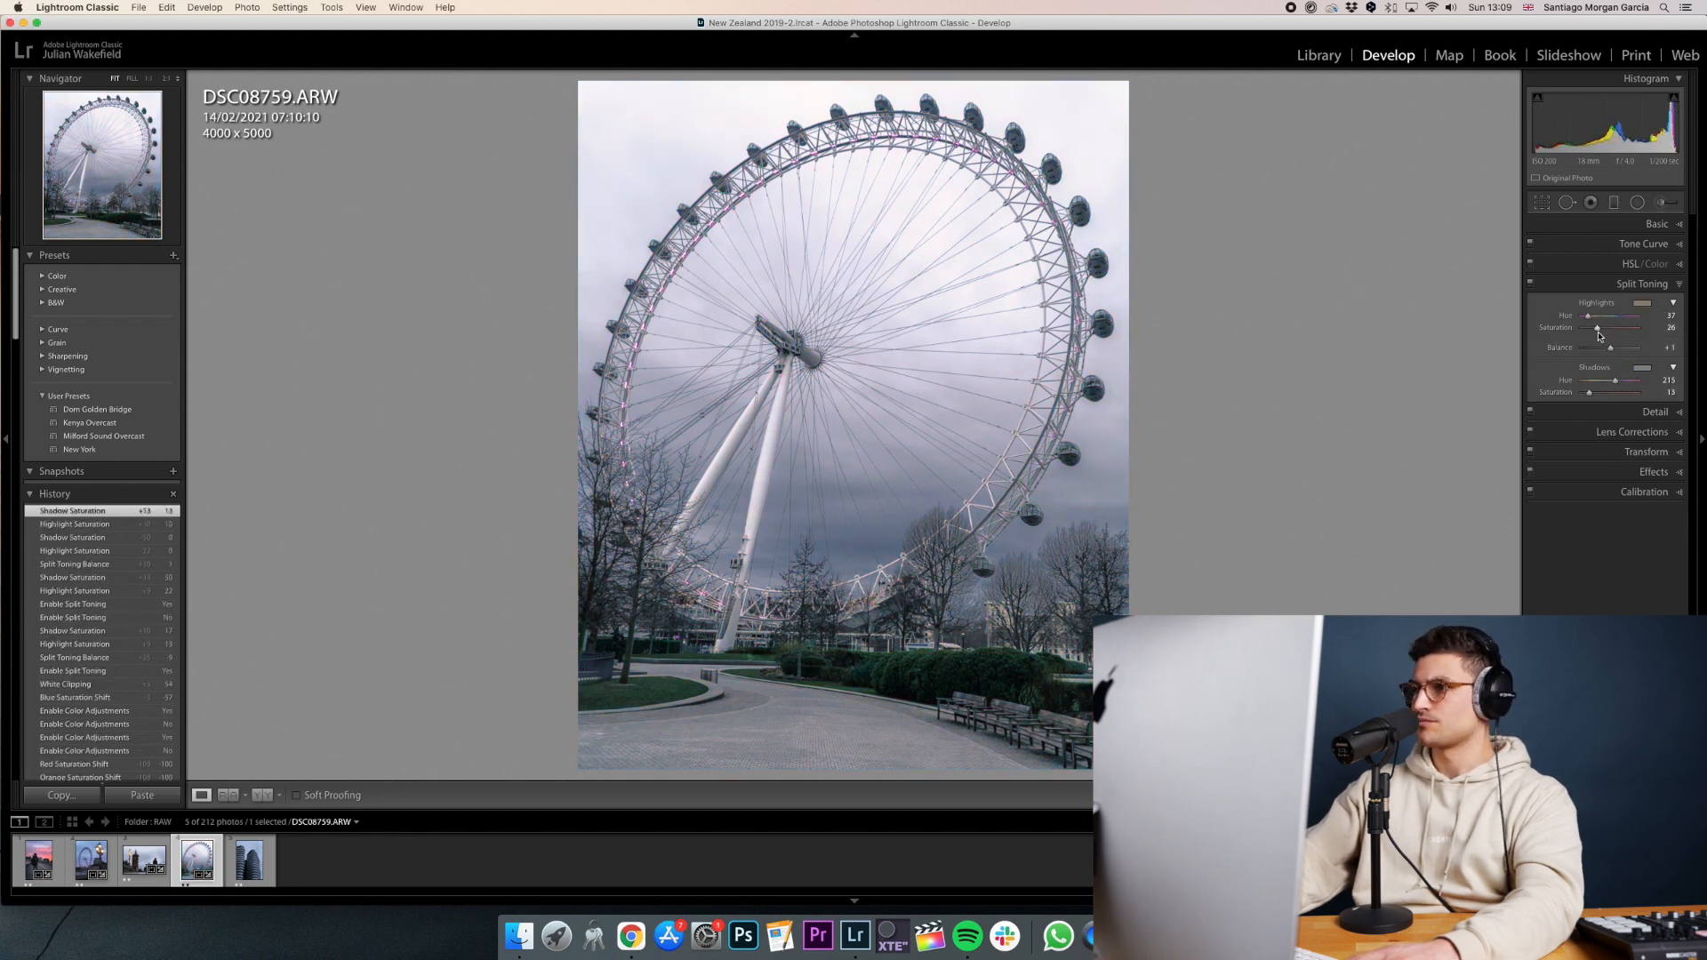
# Split-tone the highlights at hue 213, saturation 5, and the shadows at hue 37, saturation 6, shift the balance towards highlights, and compare the effect.
pyautogui.click(1642, 302)
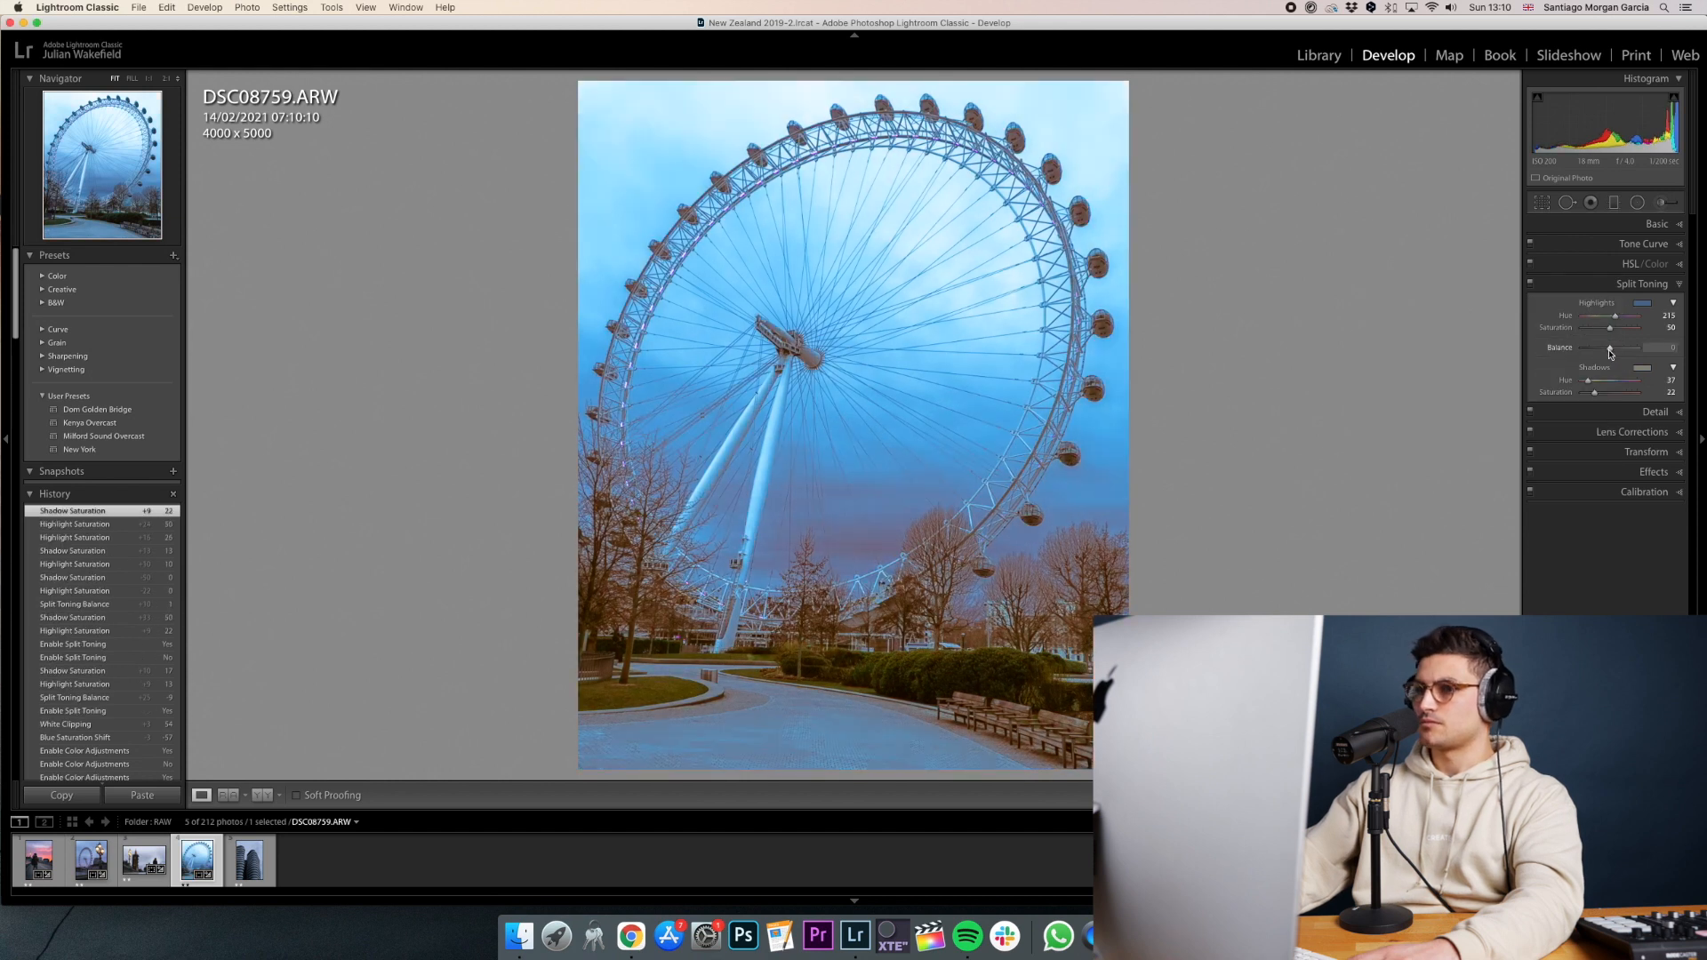
pyautogui.moveTo(1610, 354); pyautogui.dragTo(1614, 347)
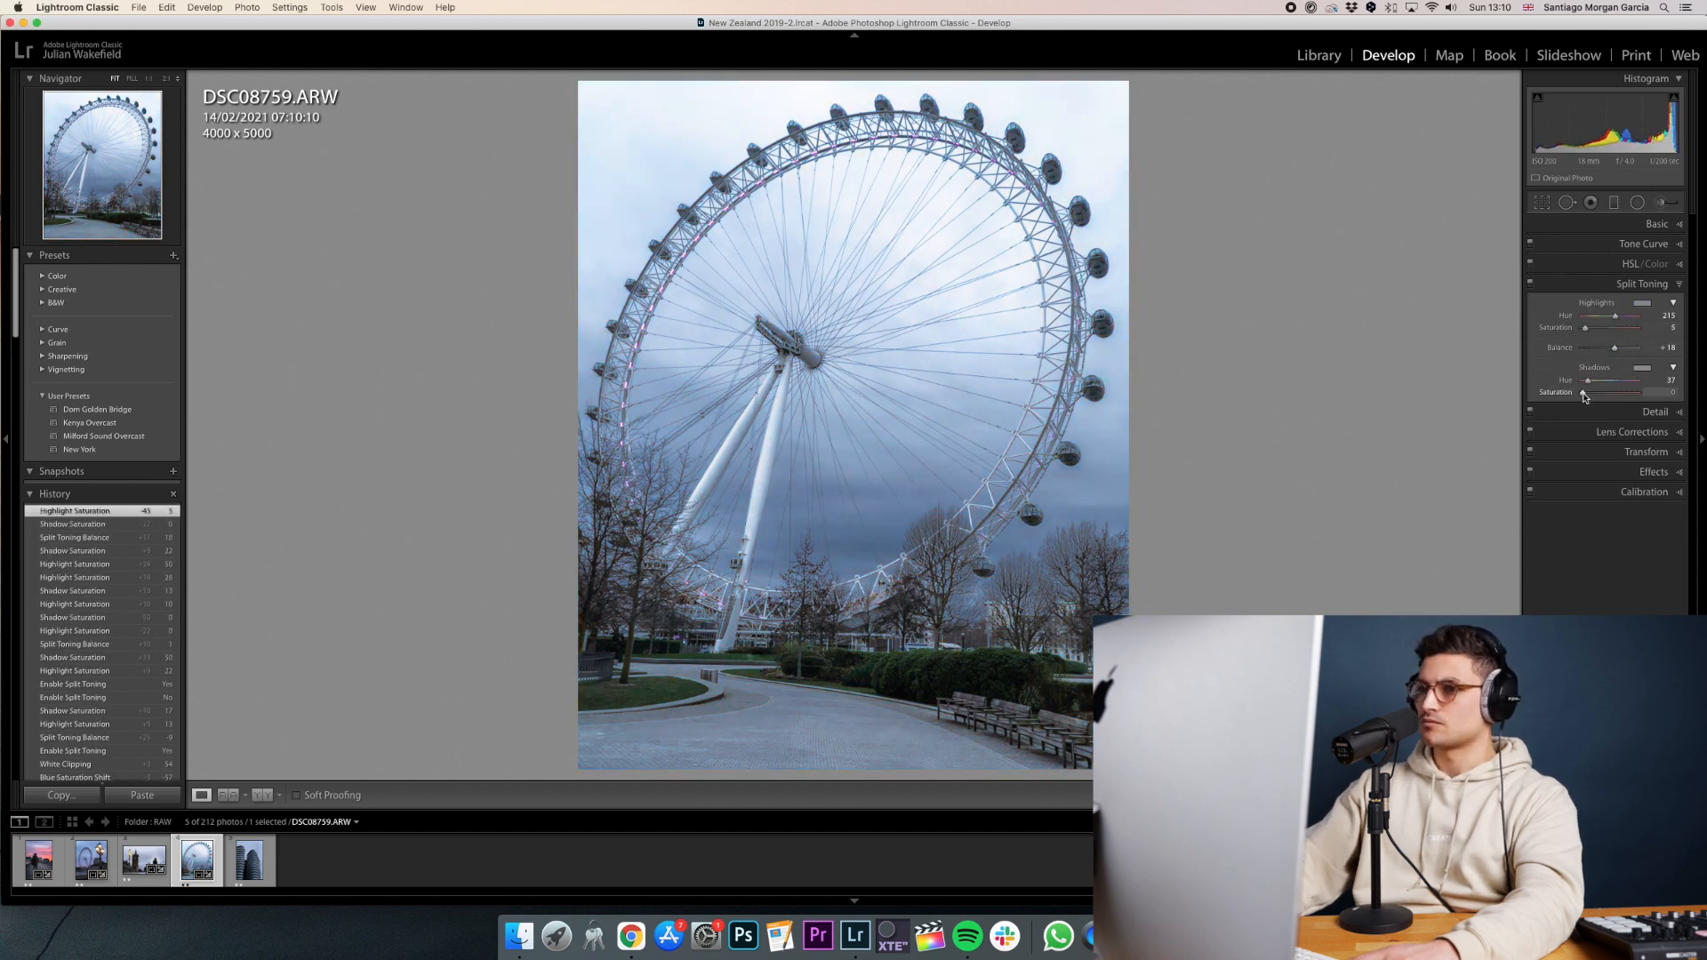
pyautogui.click(1531, 286)
pyautogui.click(1531, 286)
# Set Temp to 5,206, Tint to +10, Shadows to +67, Blacks to −17 and Whites to +48.
pyautogui.click(1576, 225)
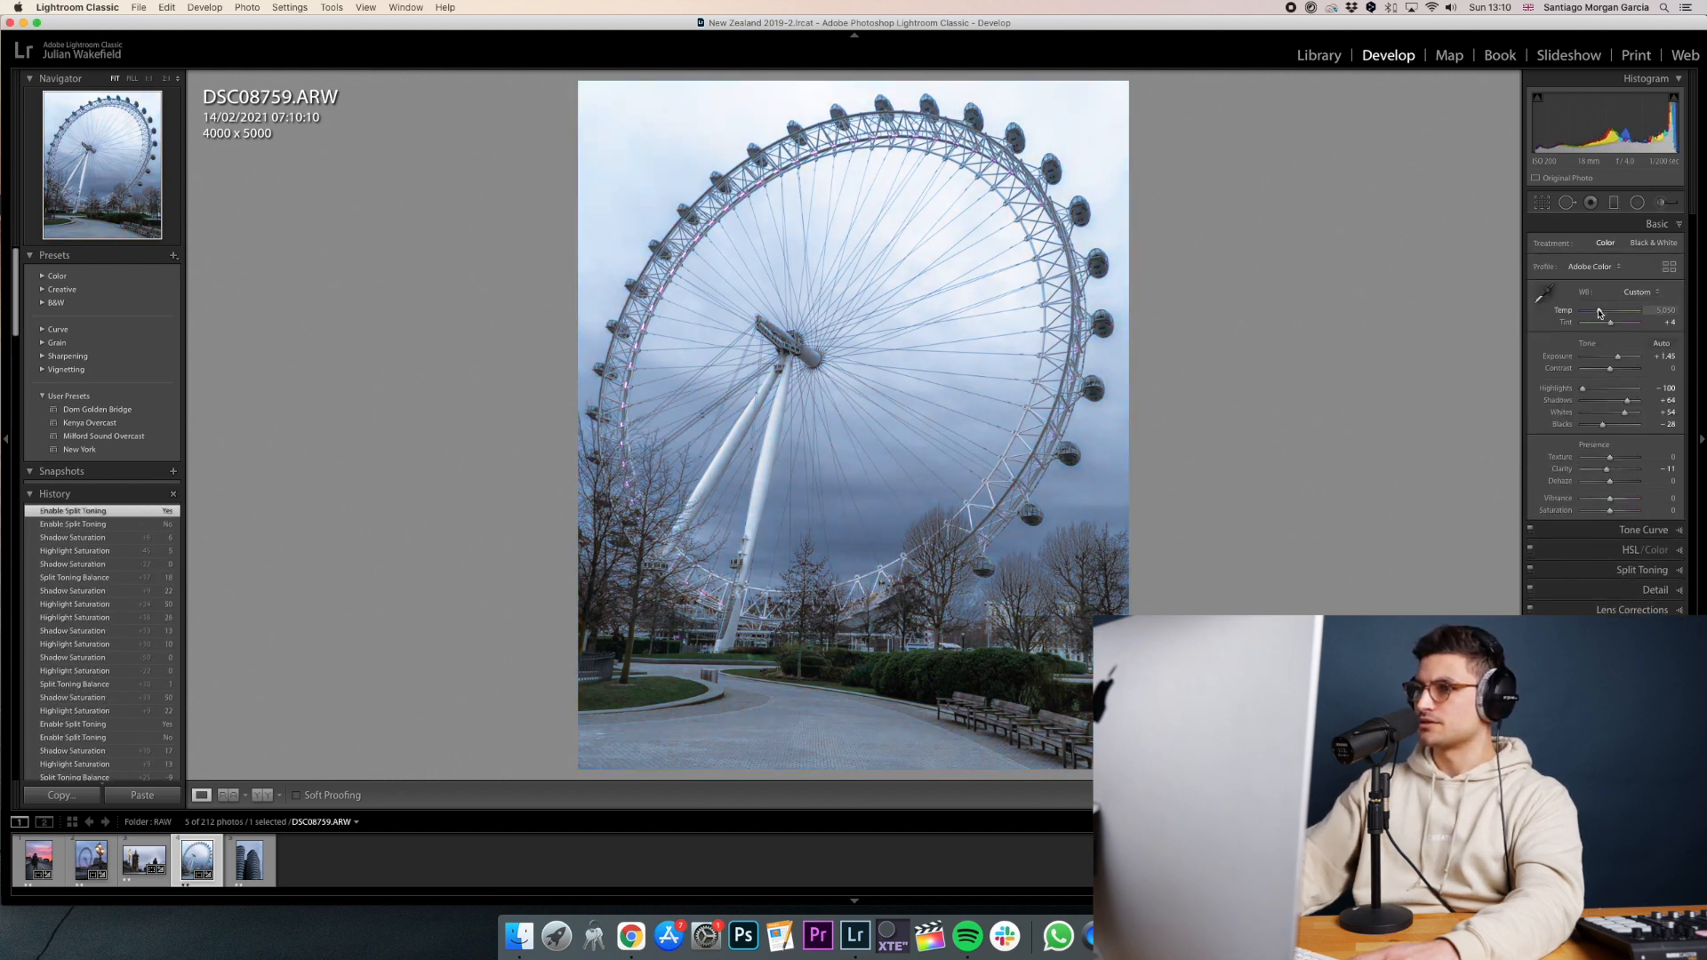
pyautogui.moveTo(1598, 311); pyautogui.dragTo(1612, 322)
pyautogui.moveTo(1627, 401)
pyautogui.mouseDown()
pyautogui.moveTo(1604, 425)
pyautogui.moveTo(1622, 415)
pyautogui.mouseUp()
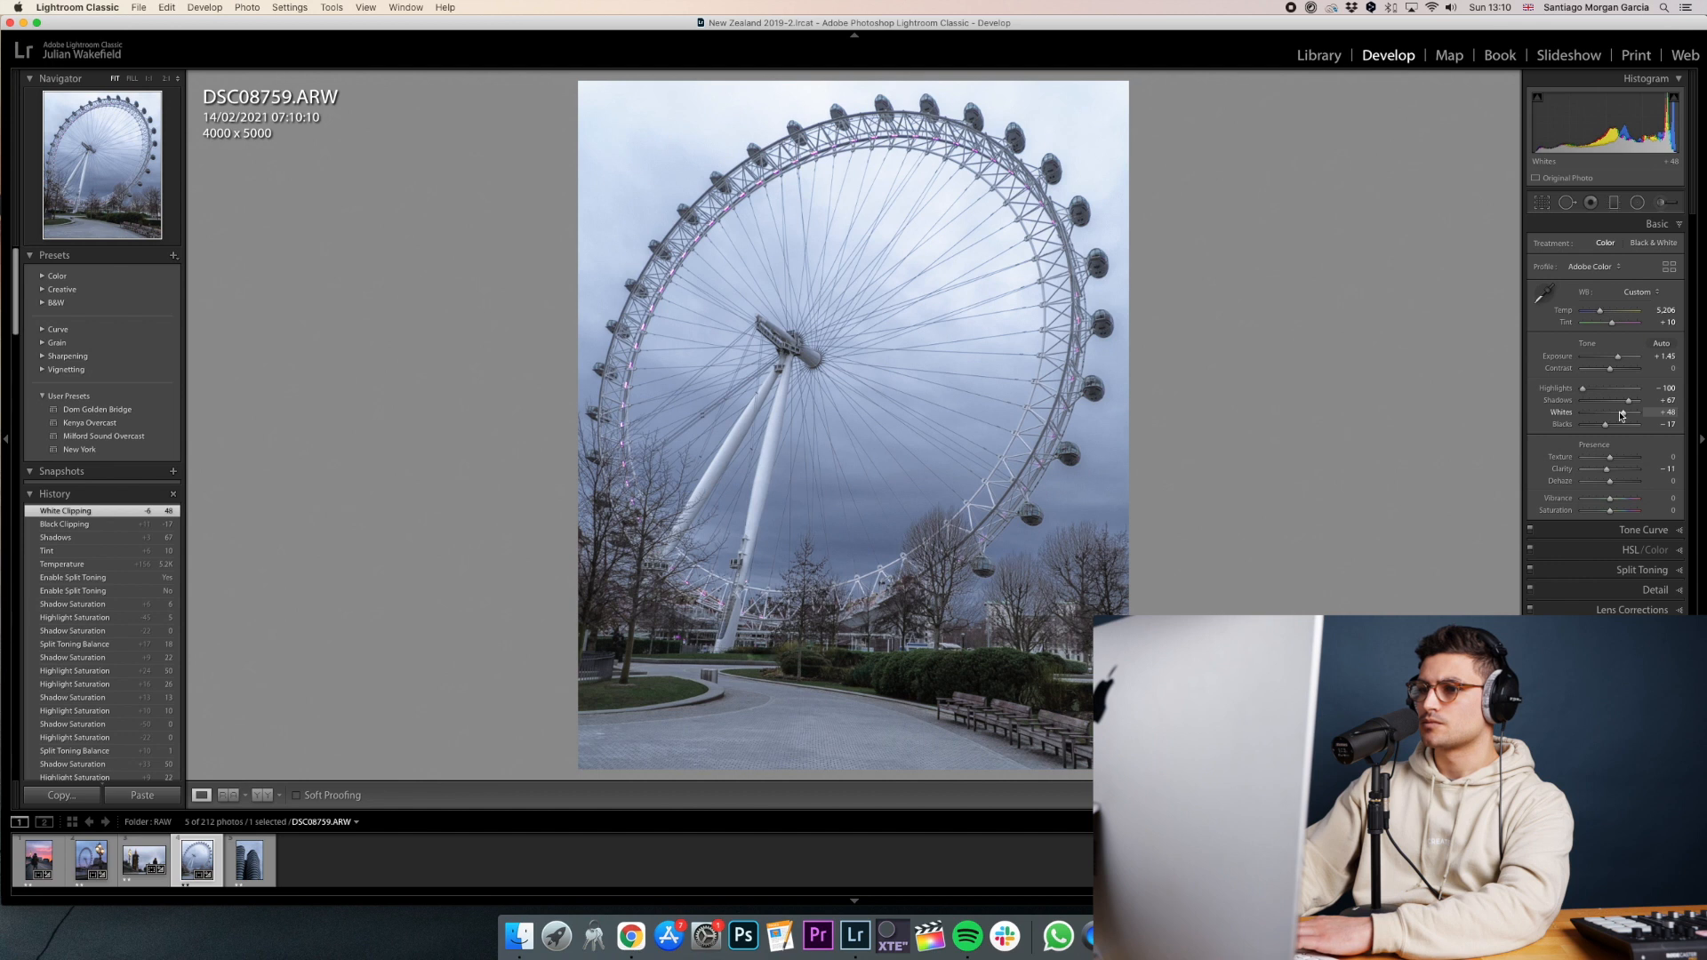
# Compare the London Eye photo with the earlier edited photos for a consistent look.
pyautogui.press('Left')
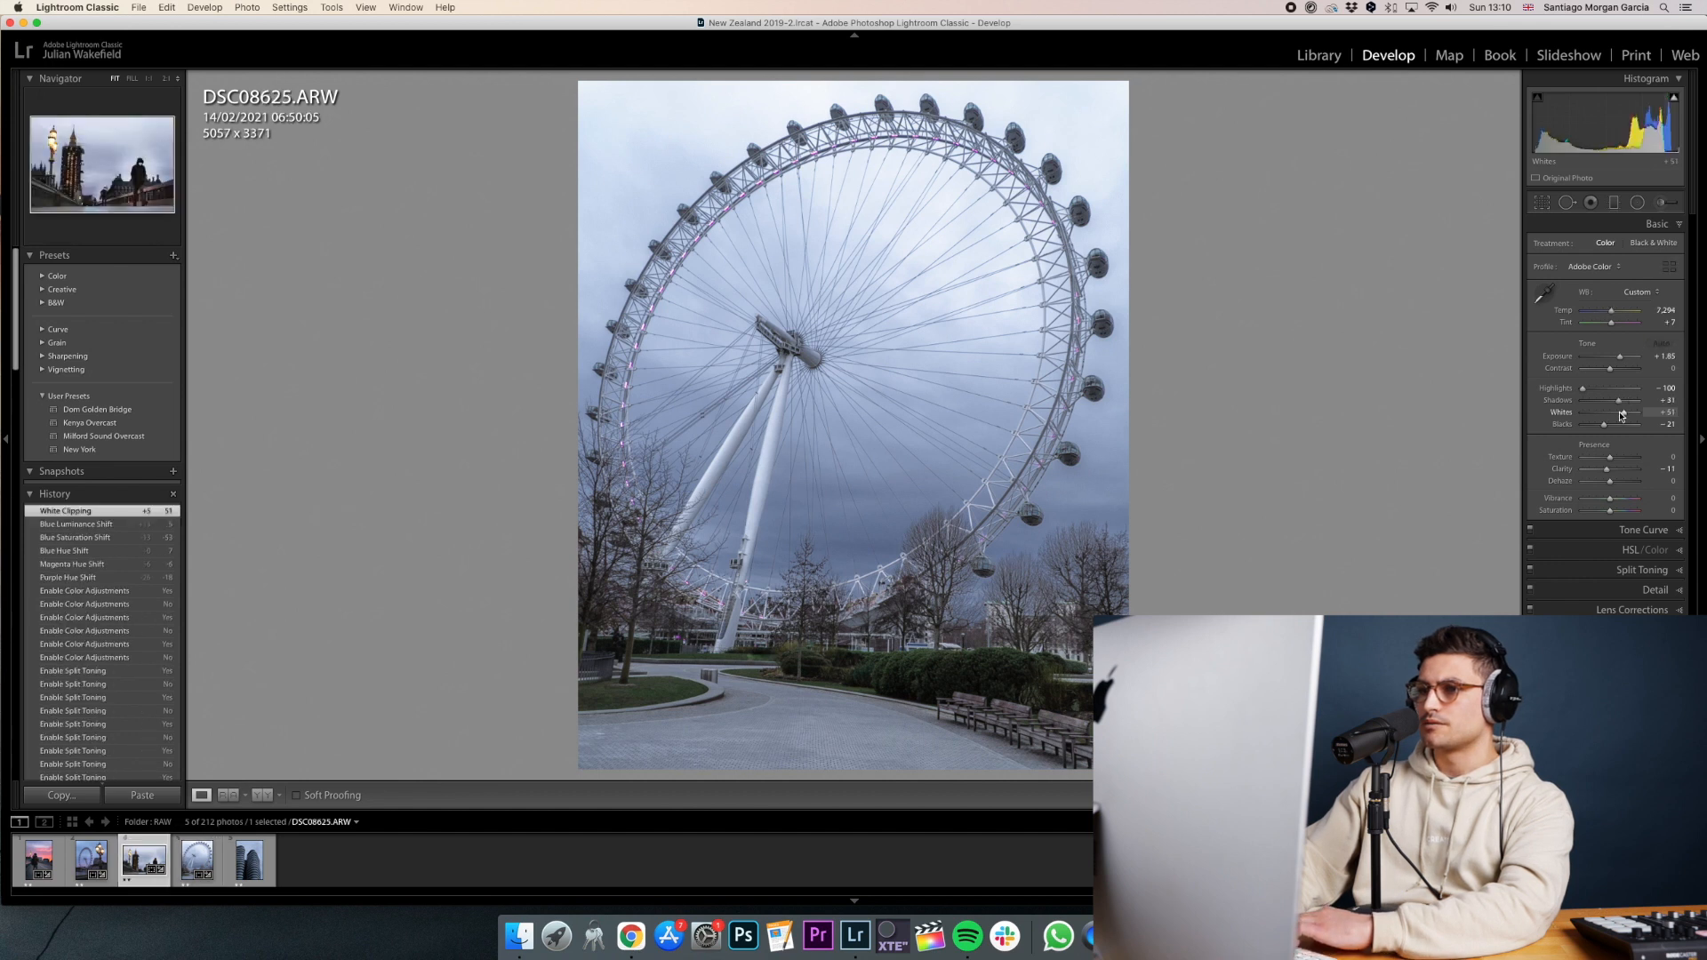
pyautogui.press('Left')
pyautogui.press('Left')
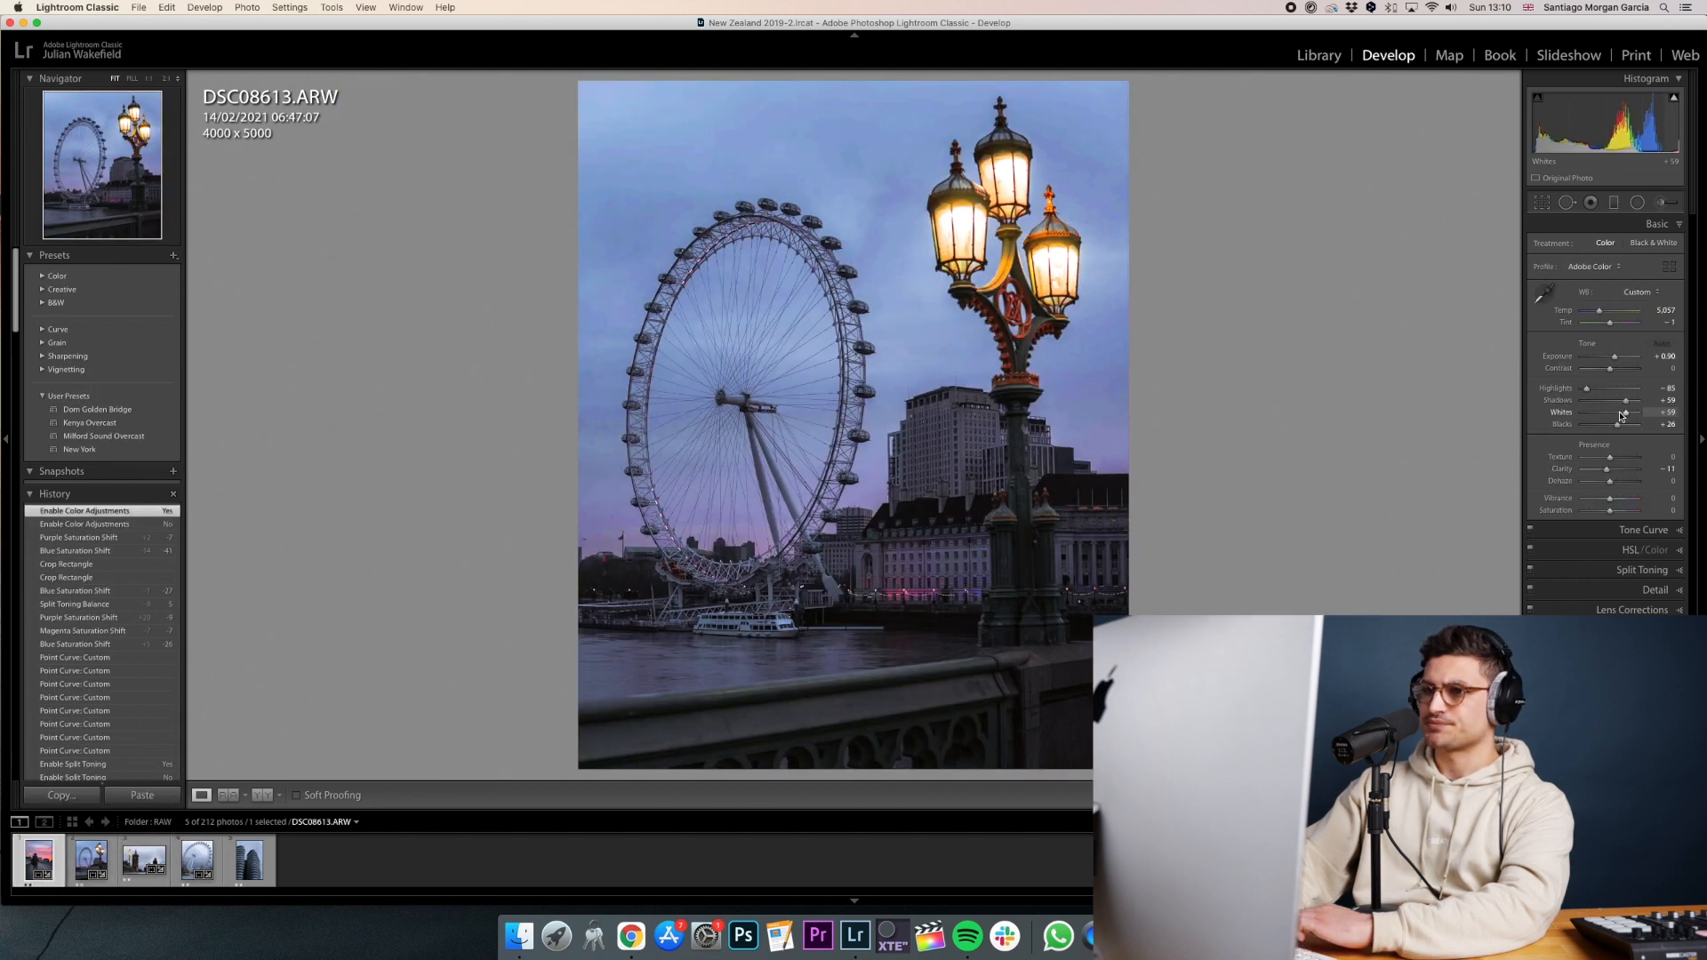
pyautogui.press('Right')
pyautogui.press('Right')
pyautogui.press('Right')
# Reshape the RGB point curve into a gentle S by adjusting its shadow and midtone points.
pyautogui.press('super+2')
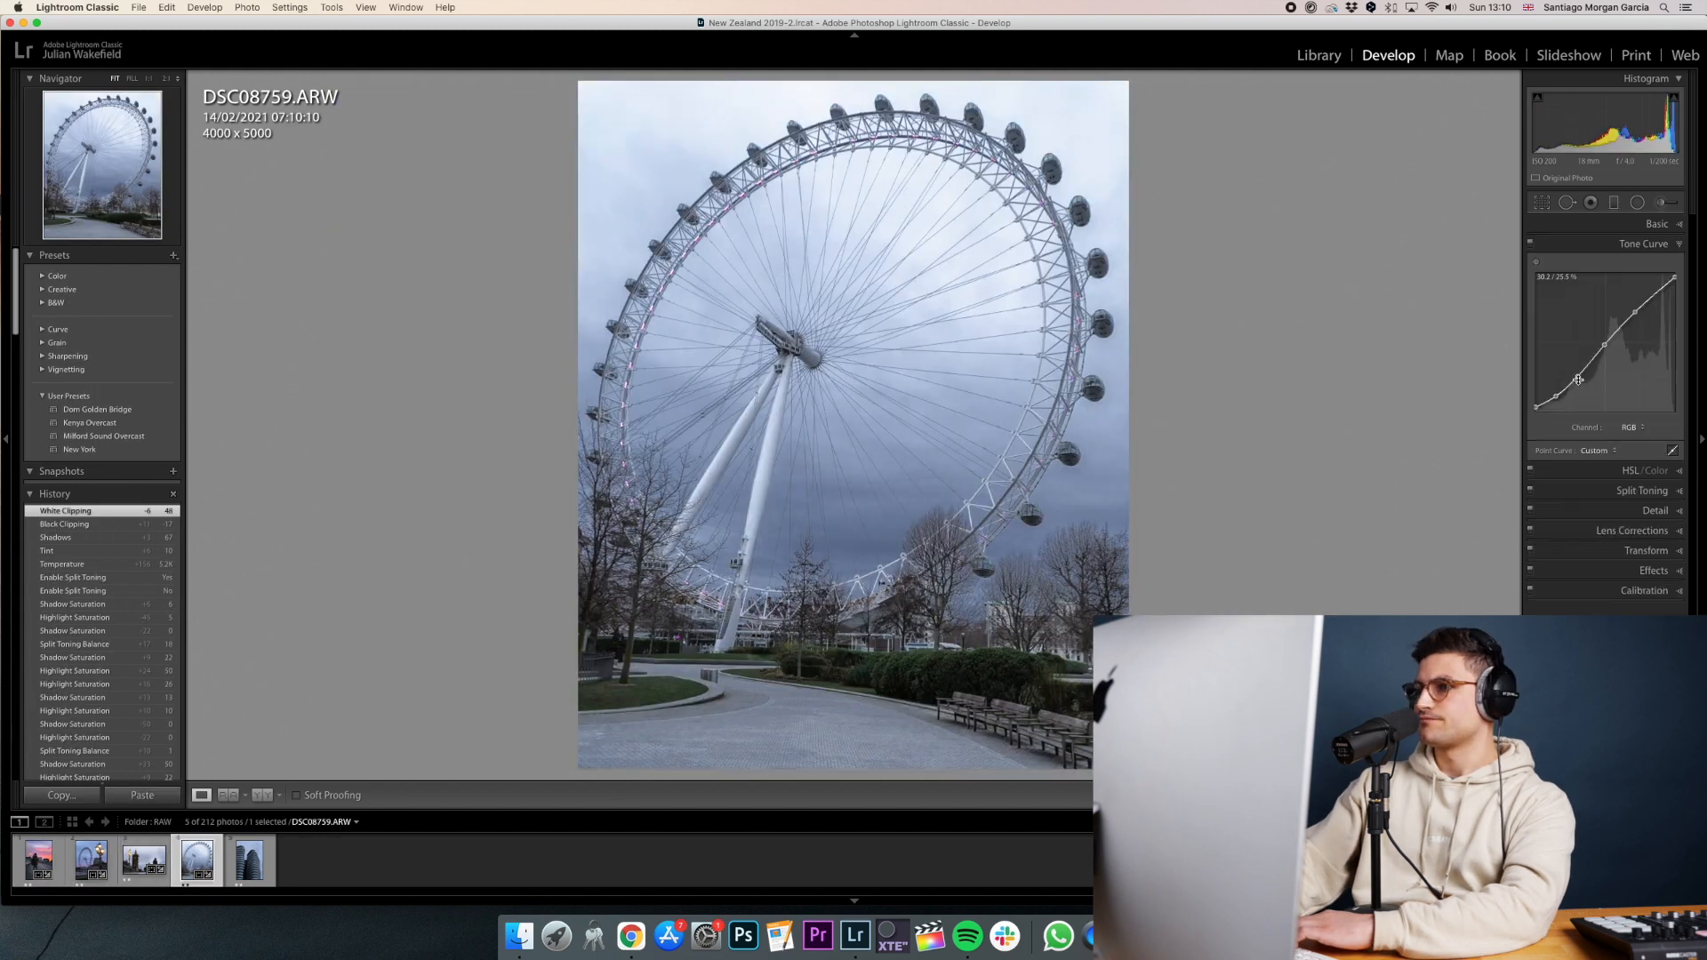
pyautogui.moveTo(1555, 404); pyautogui.dragTo(1580, 375)
pyautogui.moveTo(1604, 345)
pyautogui.mouseDown()
pyautogui.moveTo(1675, 279)
pyautogui.moveTo(1606, 345)
pyautogui.mouseUp()
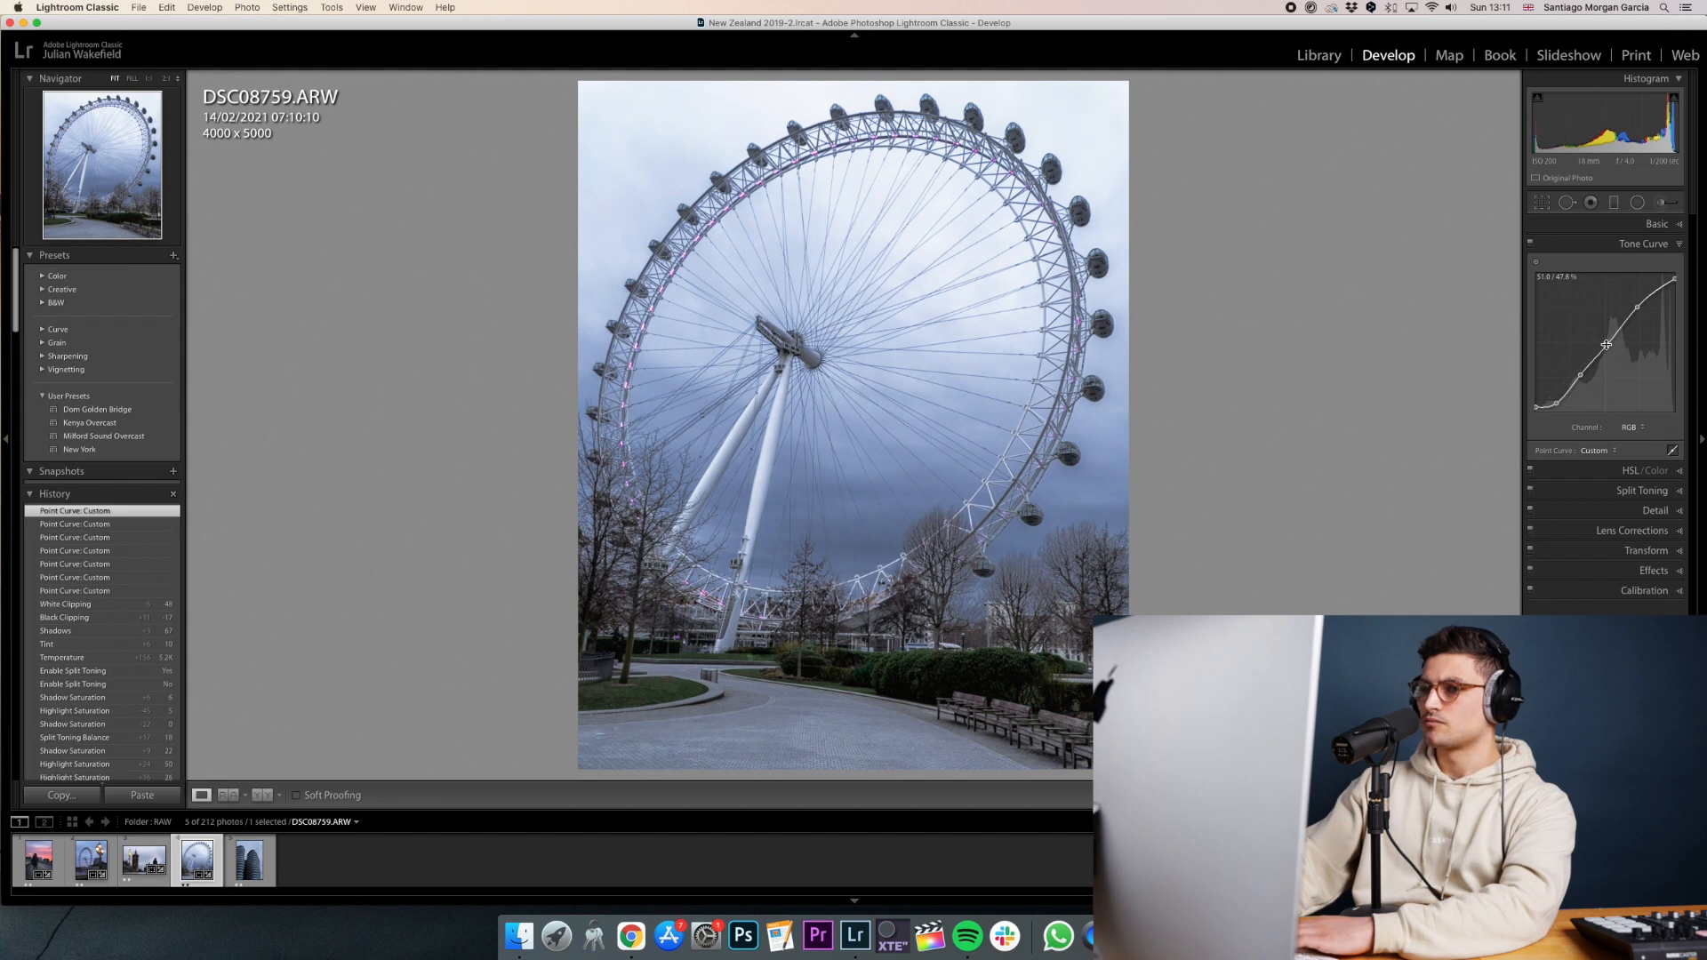
# Heal the reddish patch on the grass beside the tree trunk with Spot Removal, sampling from clean grass.
pyautogui.click(631, 683)
pyautogui.press('q')
pyautogui.moveTo(815, 682); pyautogui.dragTo(597, 686)
pyautogui.click(51, 220)
pyautogui.moveTo(862, 598); pyautogui.dragTo(873, 560)
pyautogui.press('q')
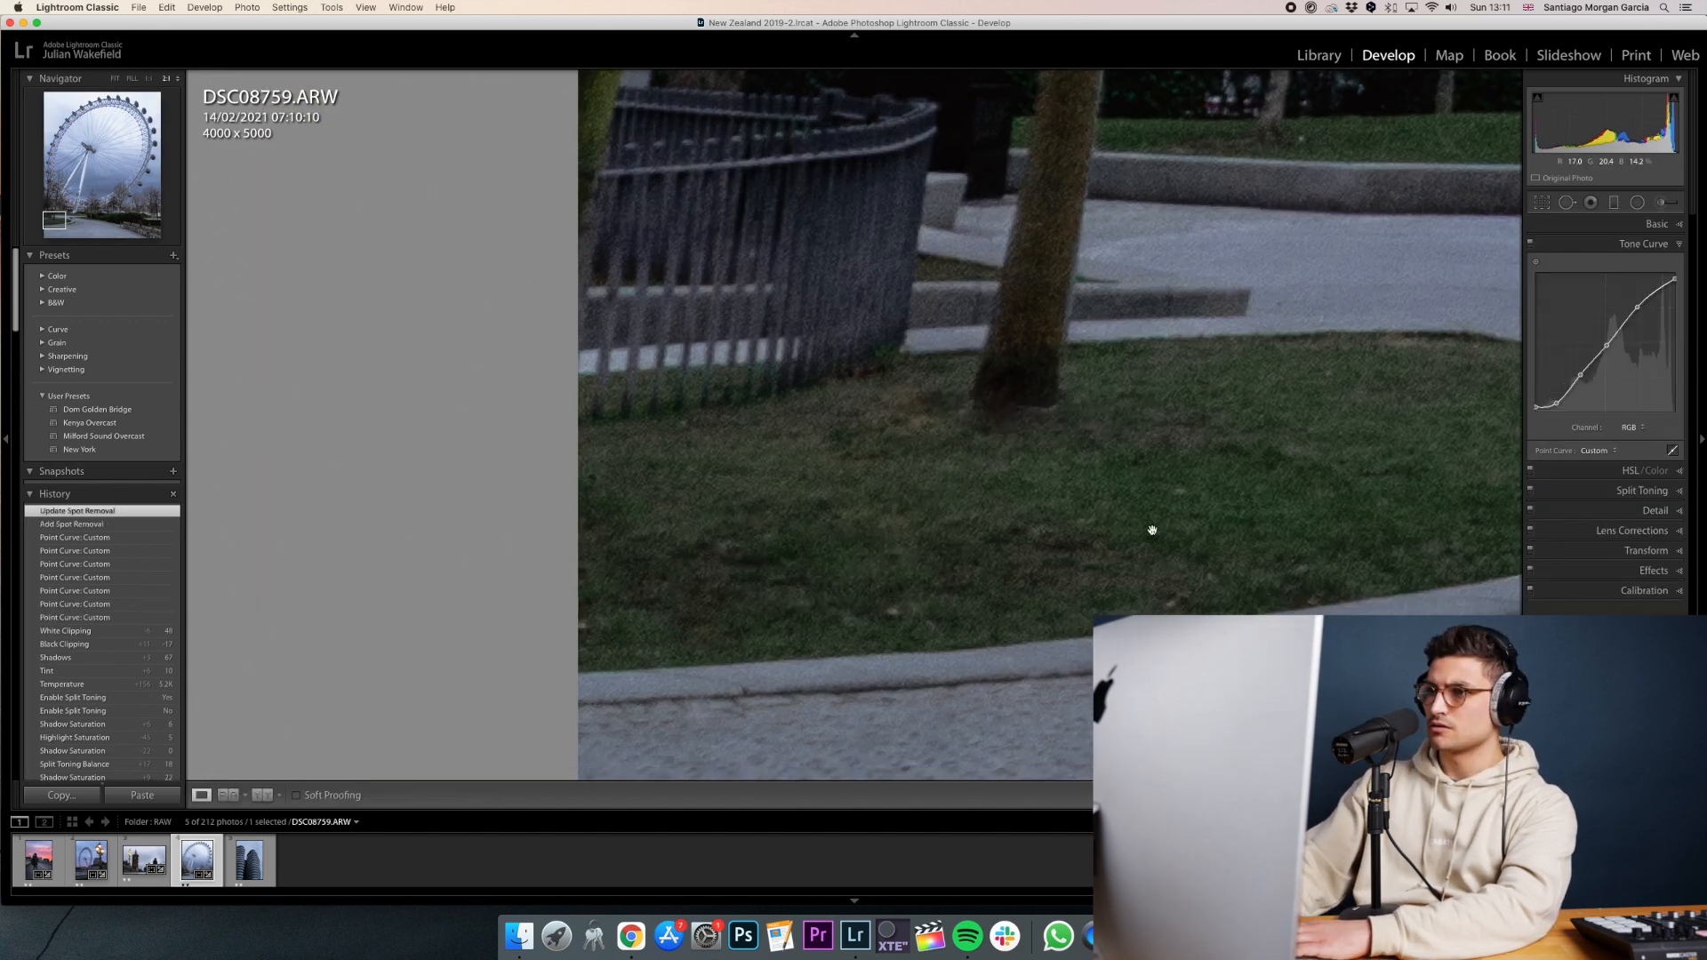
# Lower the photo's Contrast to −17.
pyautogui.click(1150, 530)
pyautogui.click(1625, 220)
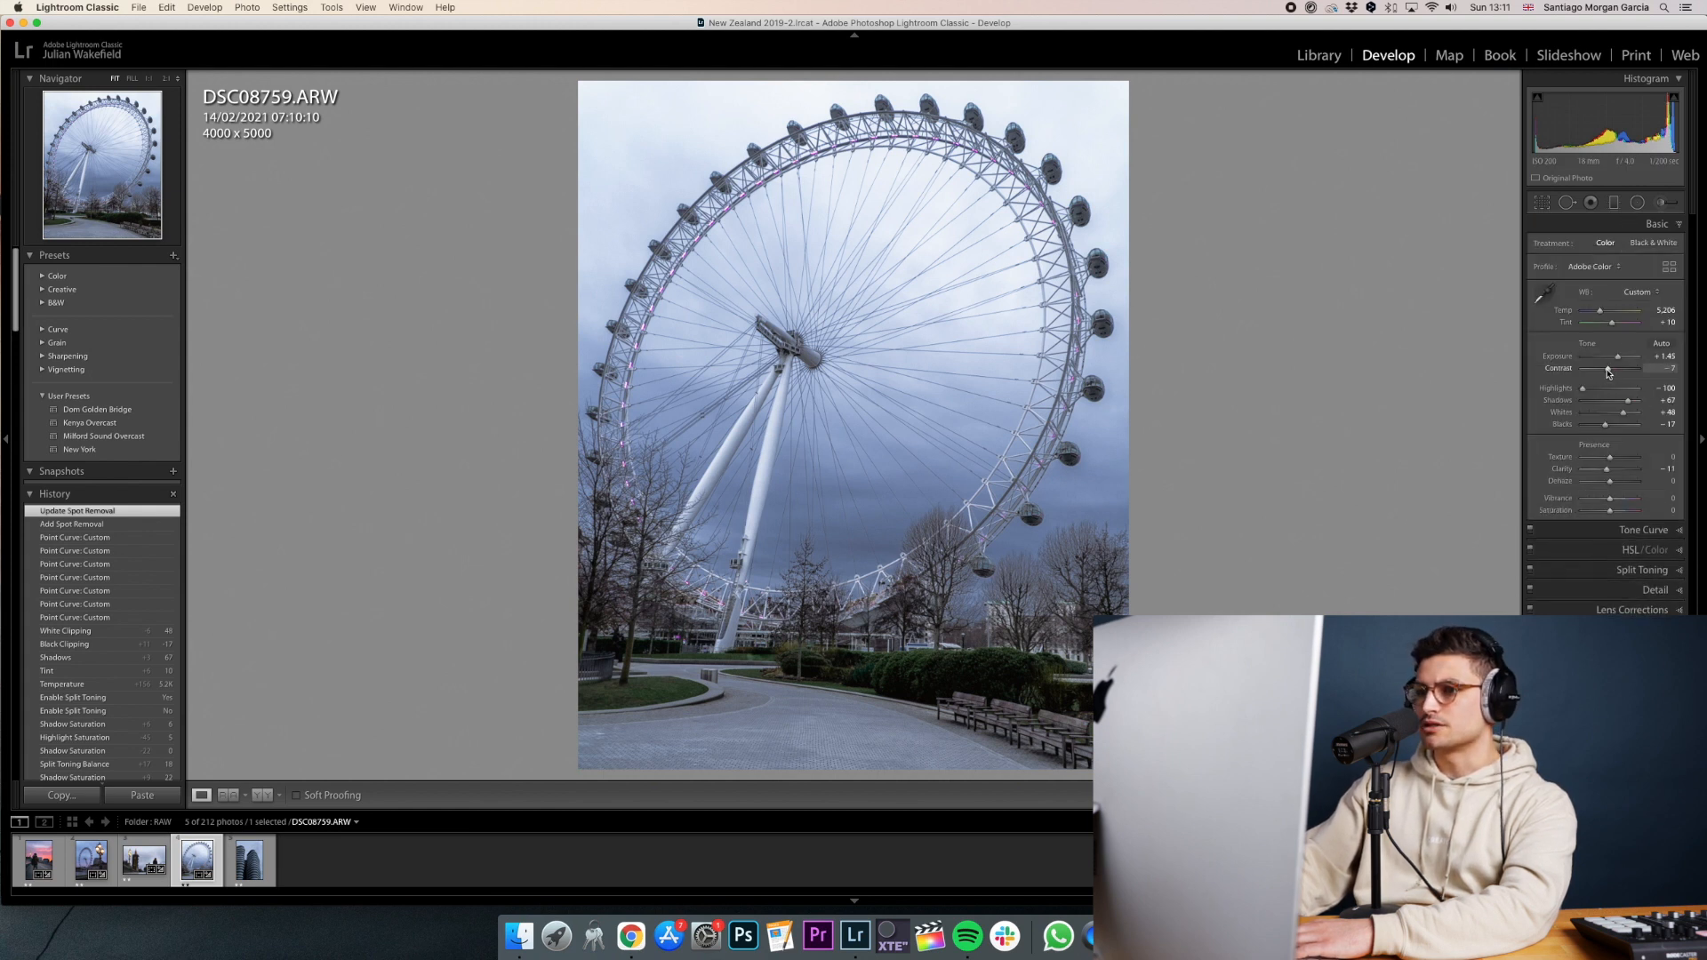
pyautogui.moveTo(1605, 372); pyautogui.dragTo(1606, 373)
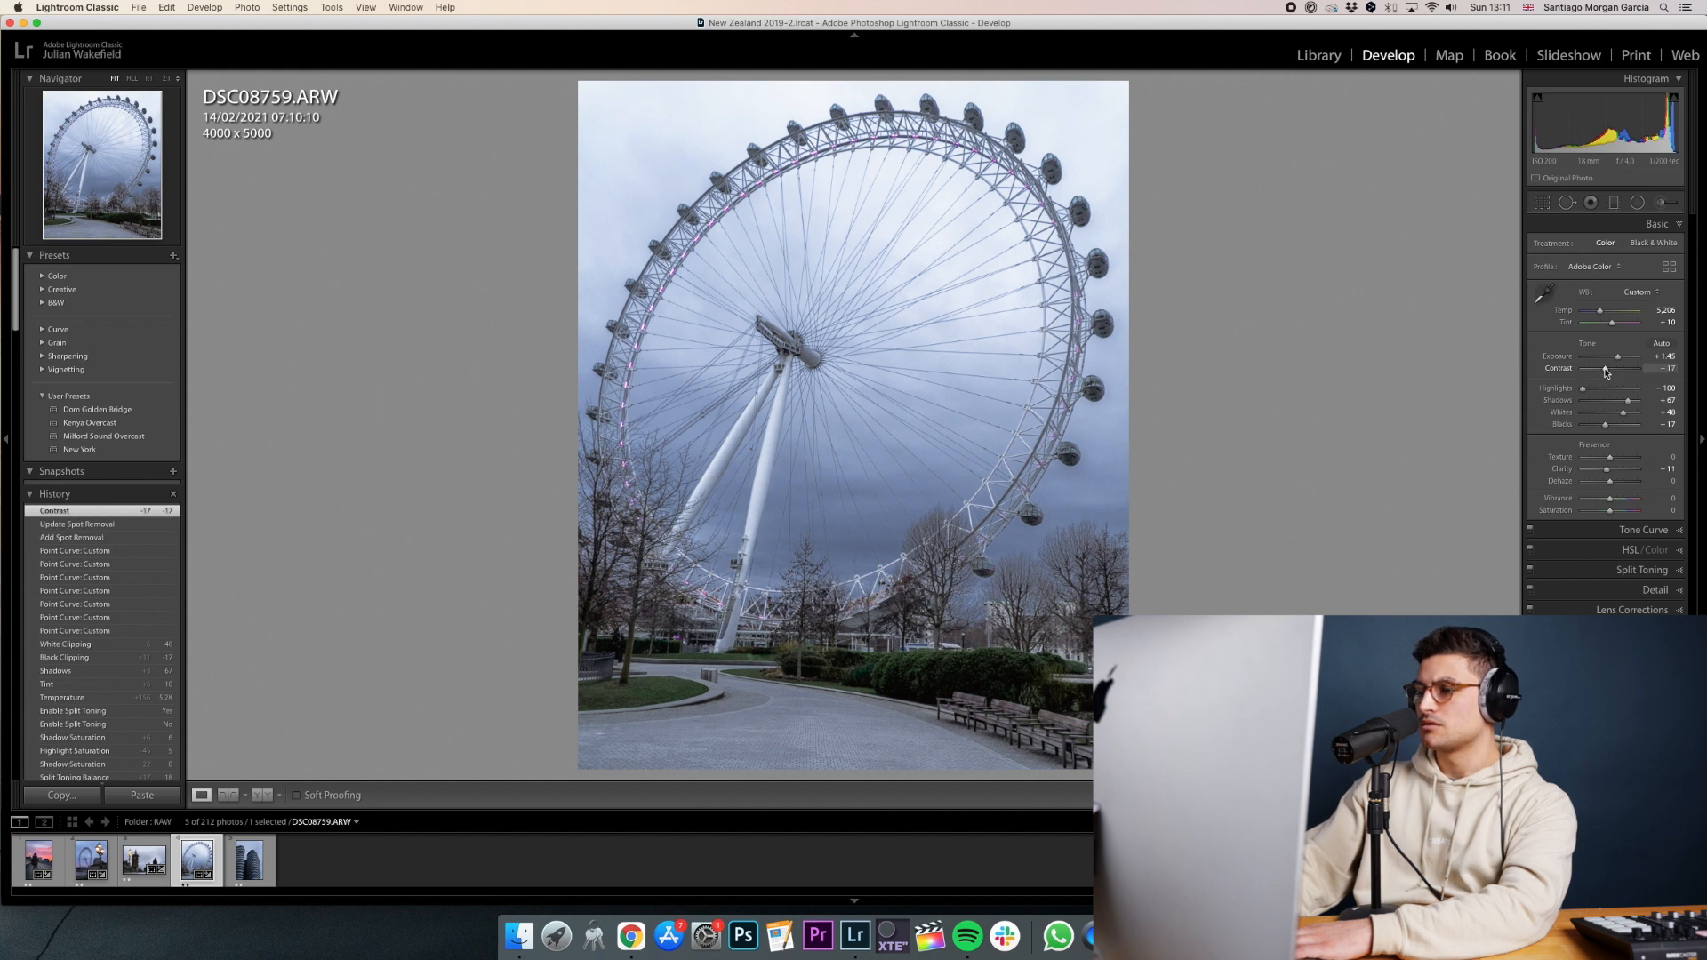
# Add a radial filter around the benches beside the hedge, reset its saturation to 0 and invert its mask.
pyautogui.click(1636, 202)
pyautogui.moveTo(958, 714)
pyautogui.mouseDown()
pyautogui.moveTo(1096, 770)
pyautogui.moveTo(1093, 748)
pyautogui.moveTo(1033, 734)
pyautogui.mouseUp()
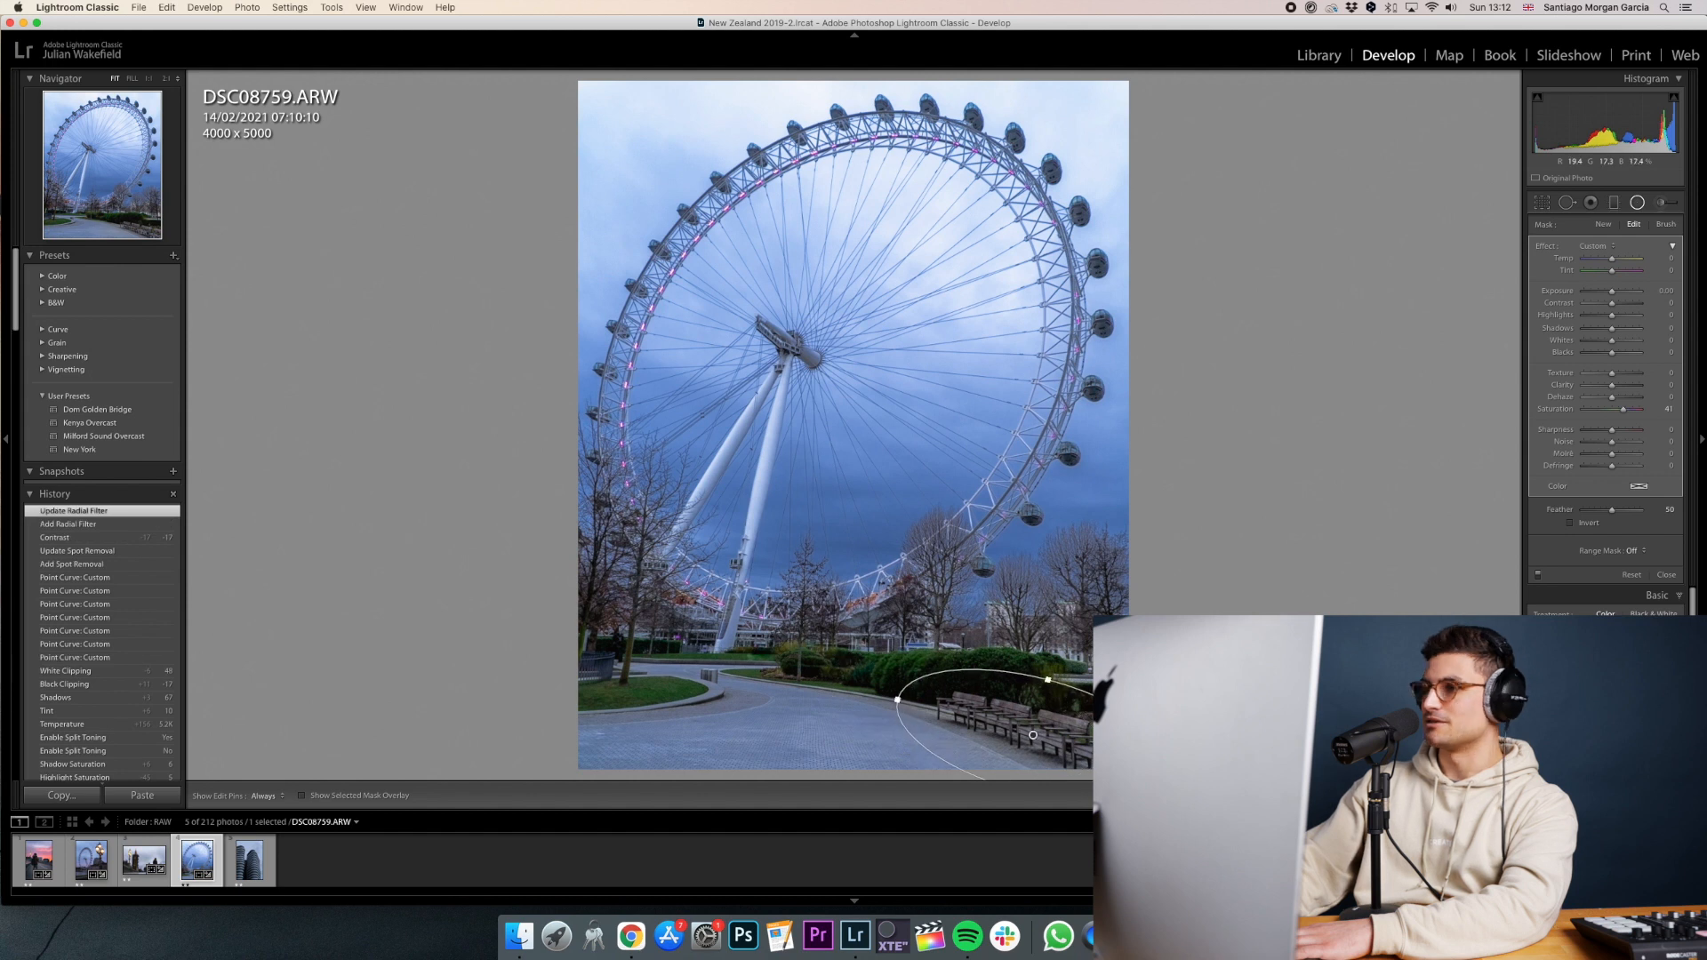
pyautogui.doubleClick(1622, 410)
pyautogui.click(1570, 522)
# Adjust the contrast, shadows and blacks of the bench radial filter, keeping its exposure at zero, and close the filter.
pyautogui.moveTo(1611, 291); pyautogui.dragTo(1608, 292)
pyautogui.doubleClick(1613, 294)
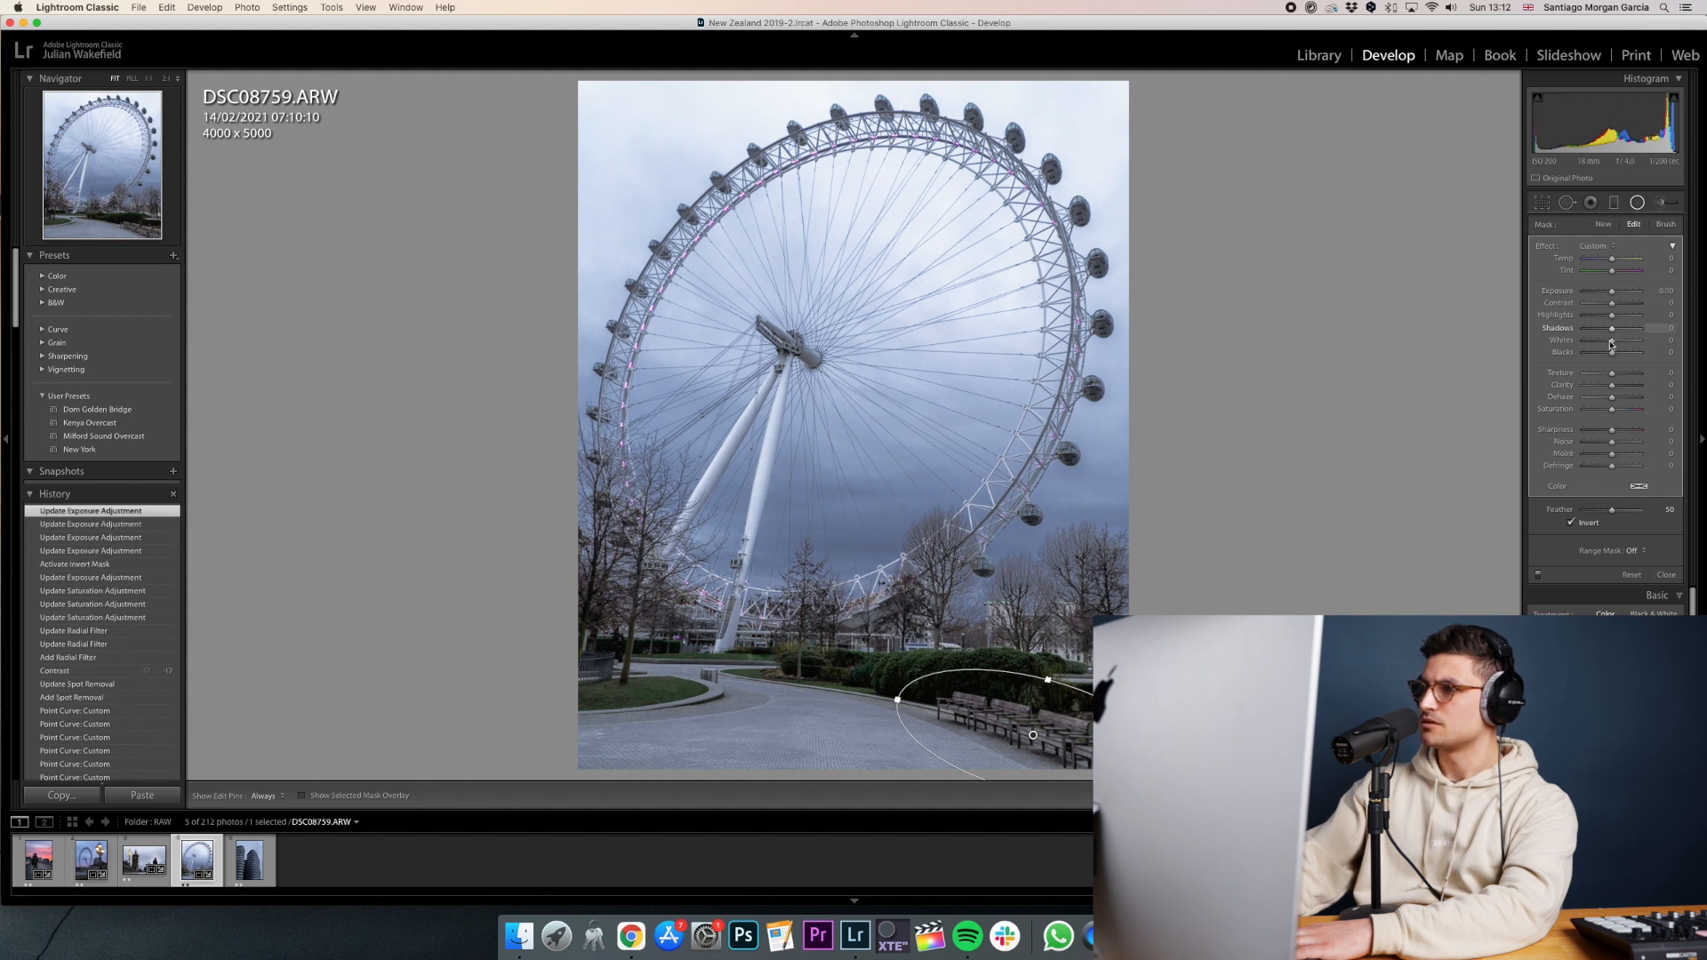
pyautogui.moveTo(1617, 307); pyautogui.dragTo(1622, 304)
pyautogui.moveTo(1612, 291); pyautogui.dragTo(1615, 293)
pyautogui.doubleClick(1613, 292)
pyautogui.moveTo(1612, 352); pyautogui.dragTo(1622, 303)
pyautogui.press('Return')
# Compare the London Eye edit with its original and with the neighbouring photos in the series.
pyautogui.press('\\')
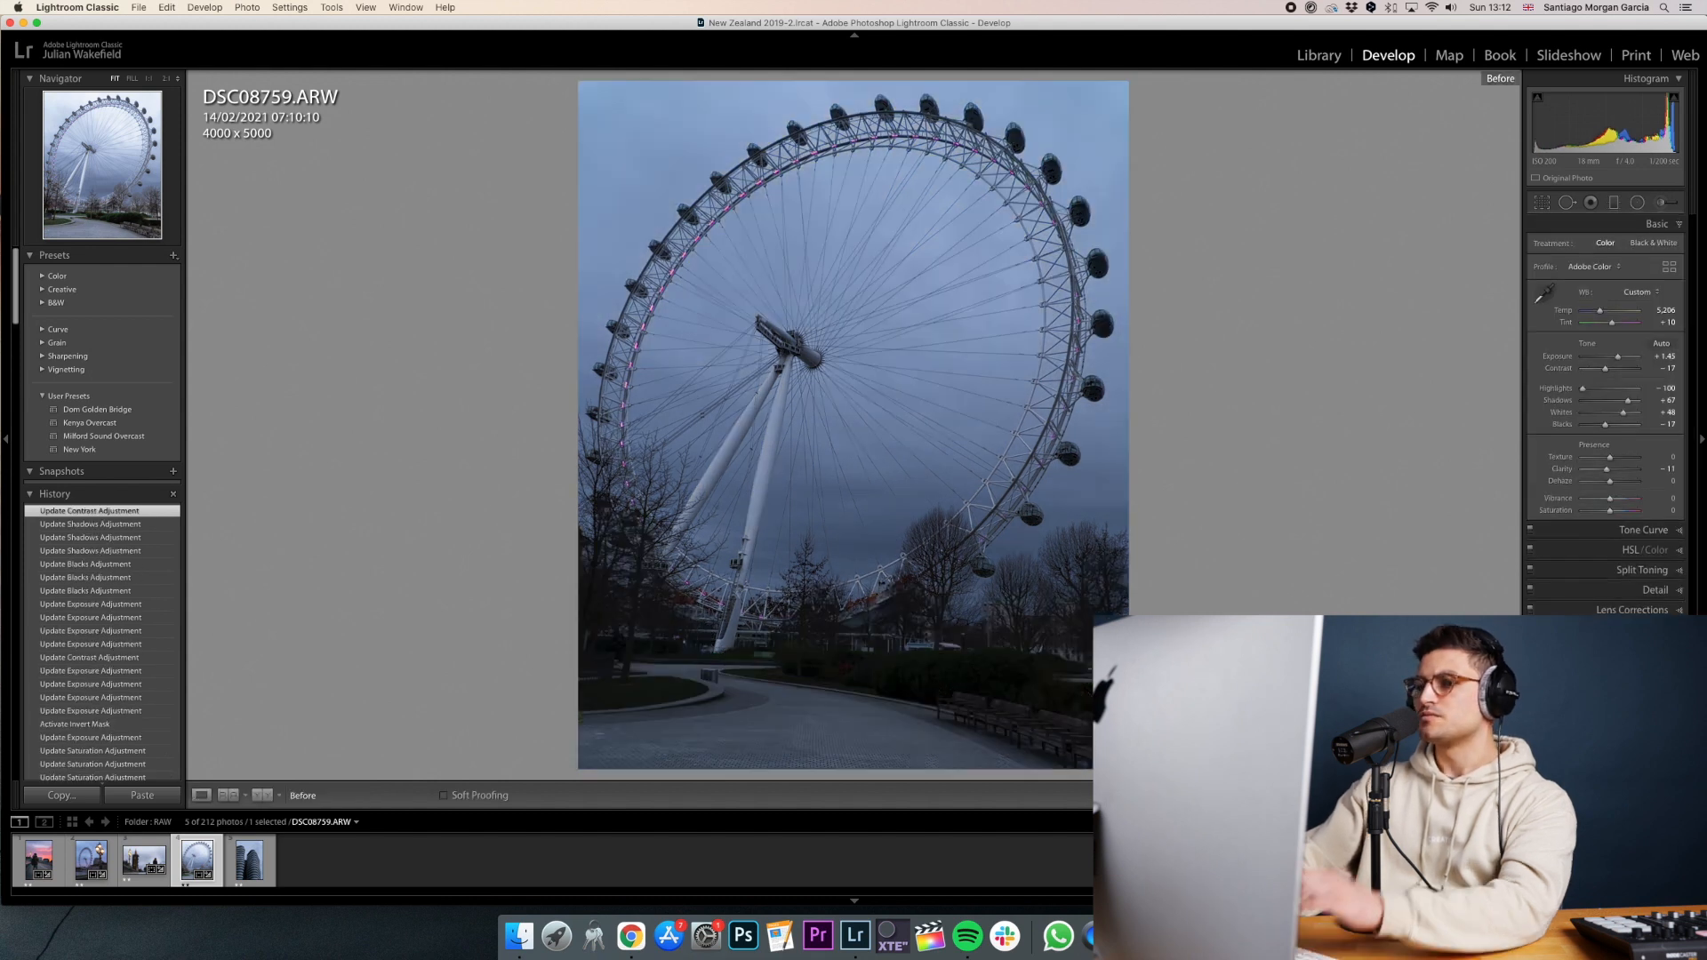
pyautogui.press('\\')
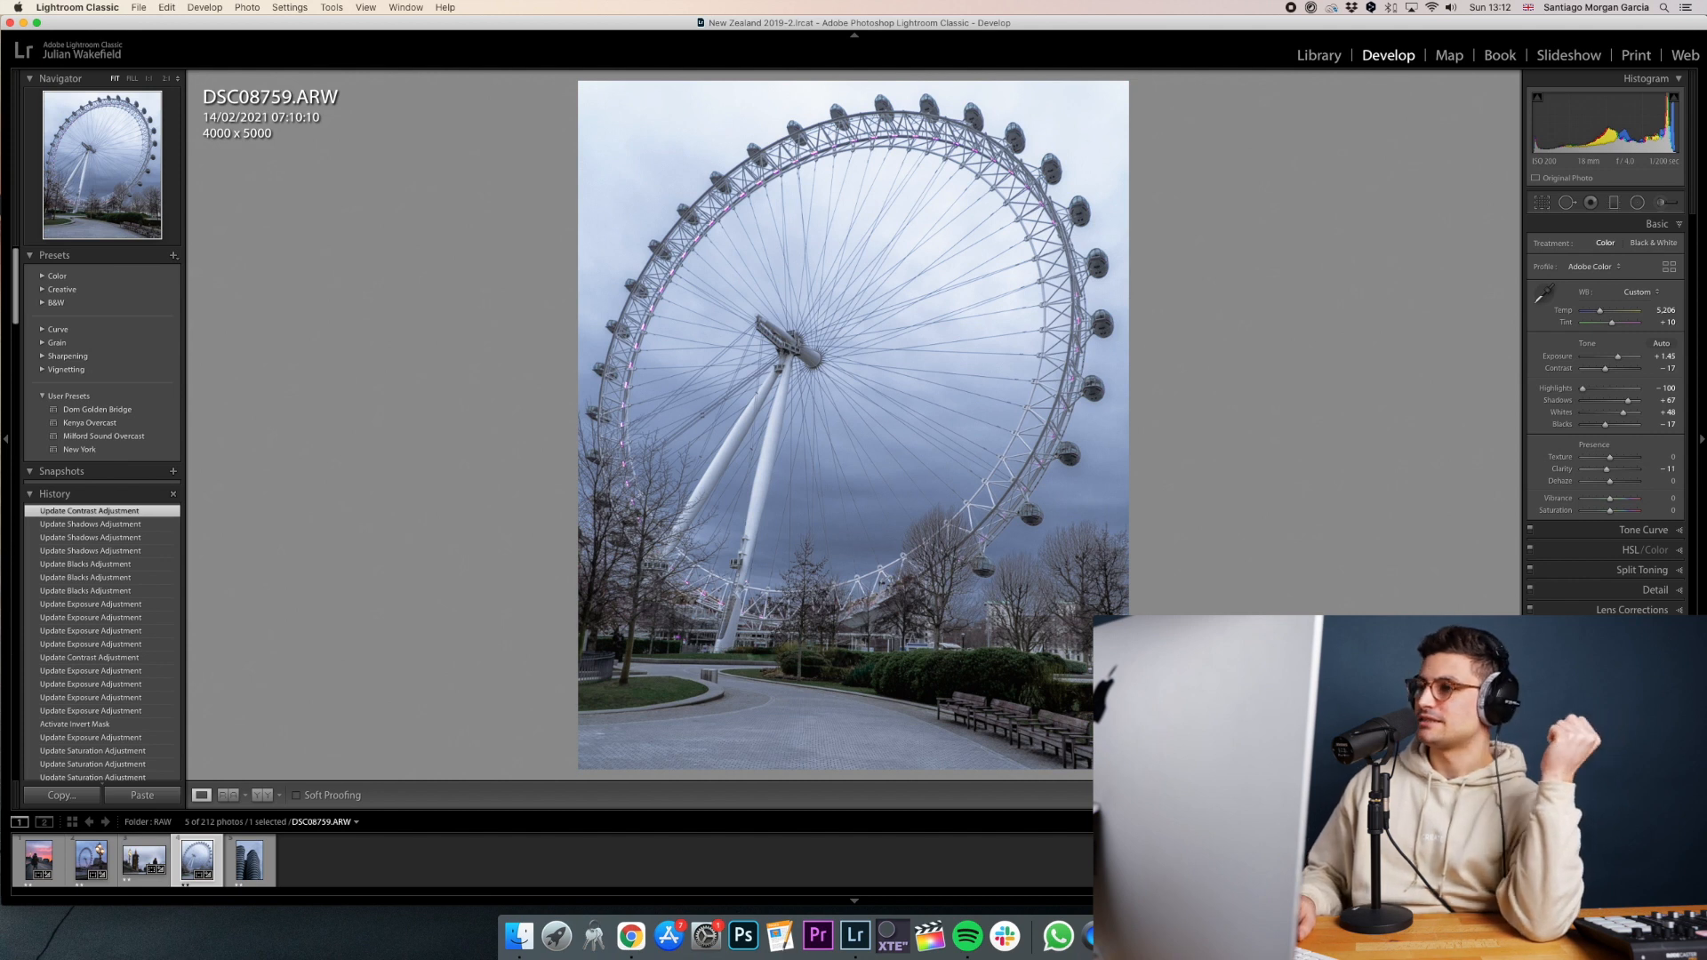
pyautogui.press('Left')
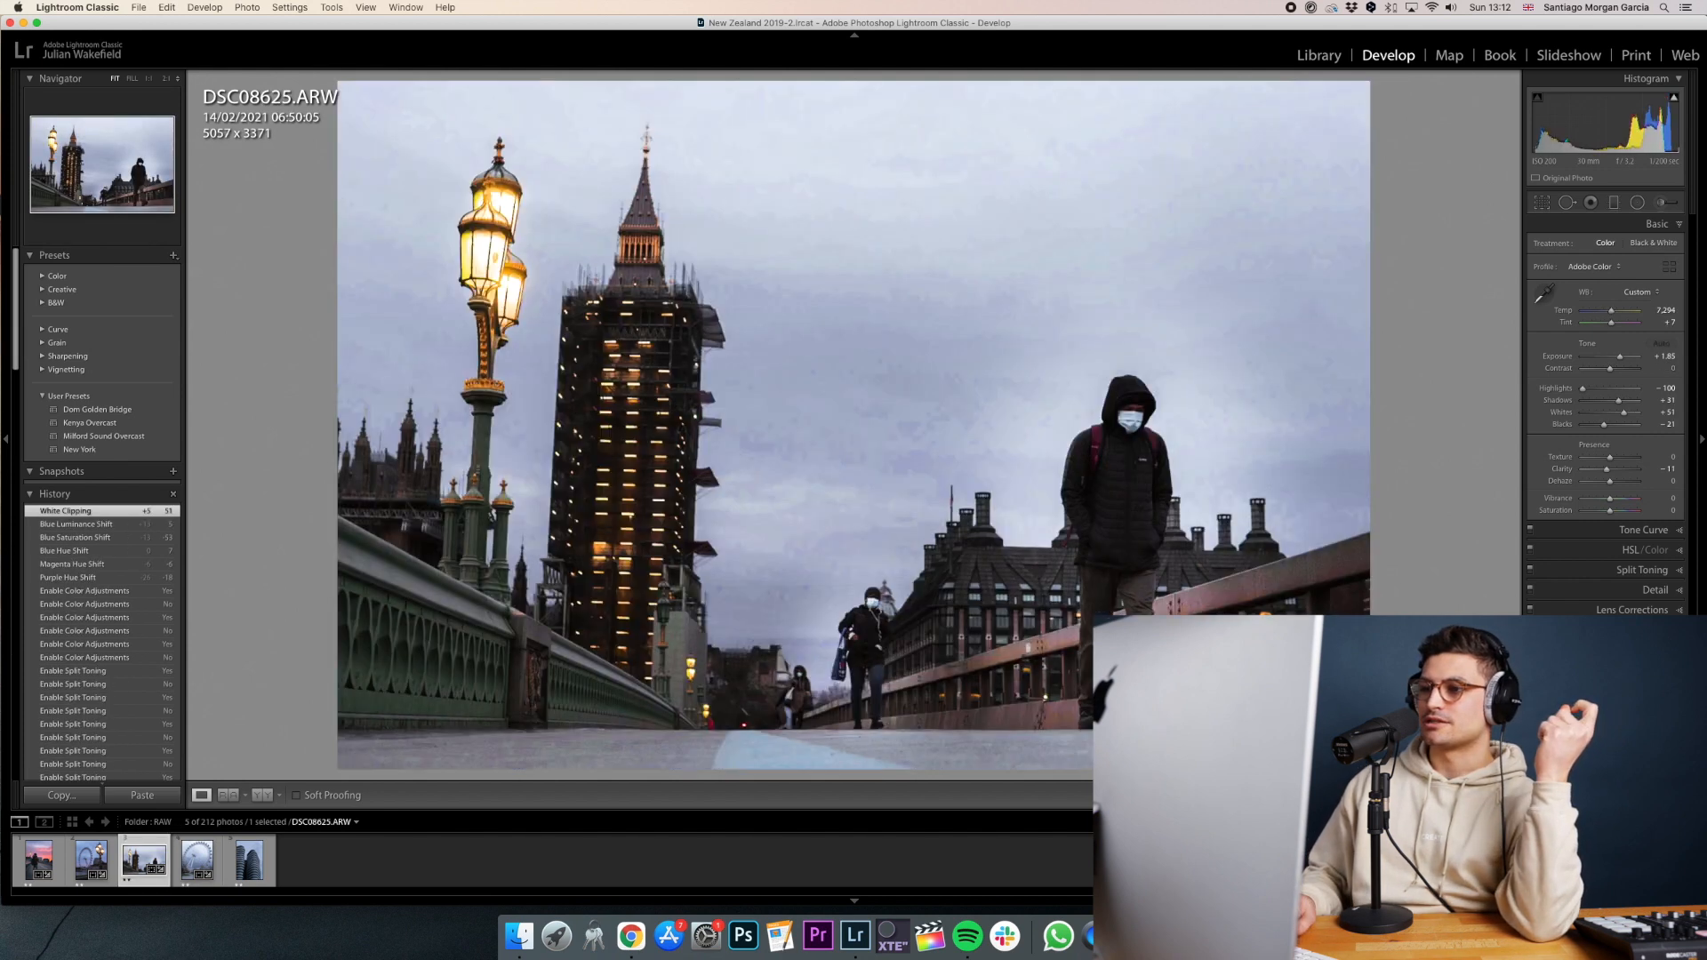
pyautogui.press('Right')
pyautogui.press('Right')
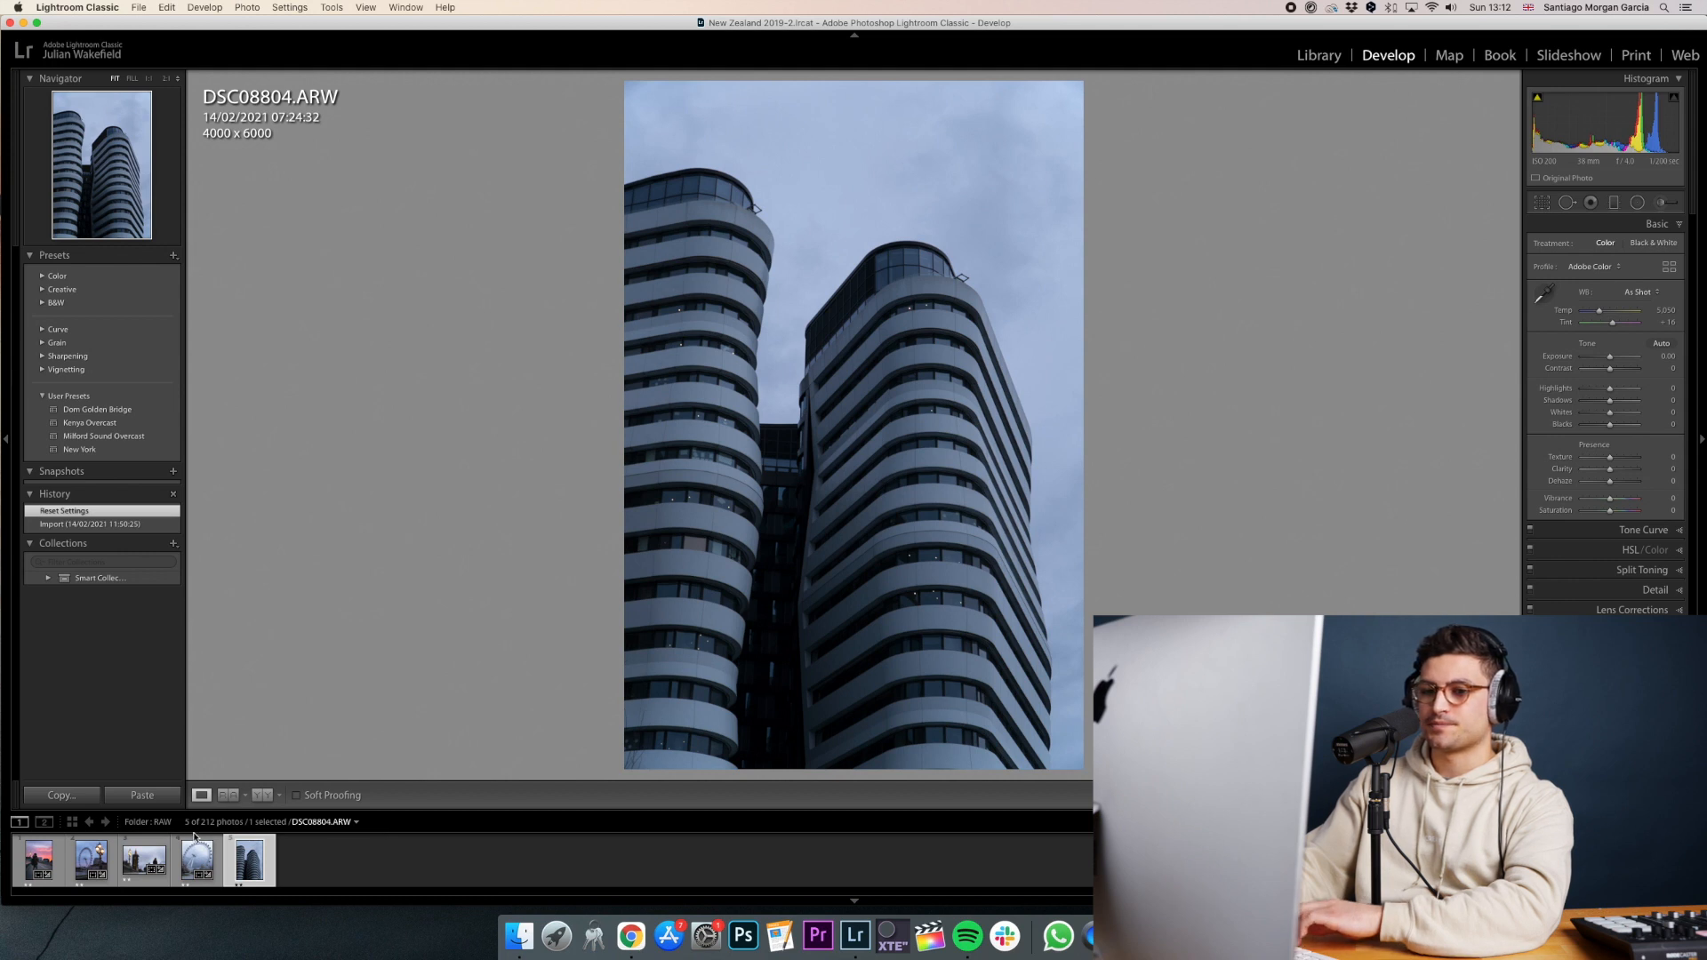
# Copy the develop settings from DSC08759.ARW and paste them onto the tower photo DSC08804.ARW.
pyautogui.press('Left')
pyautogui.click(61, 795)
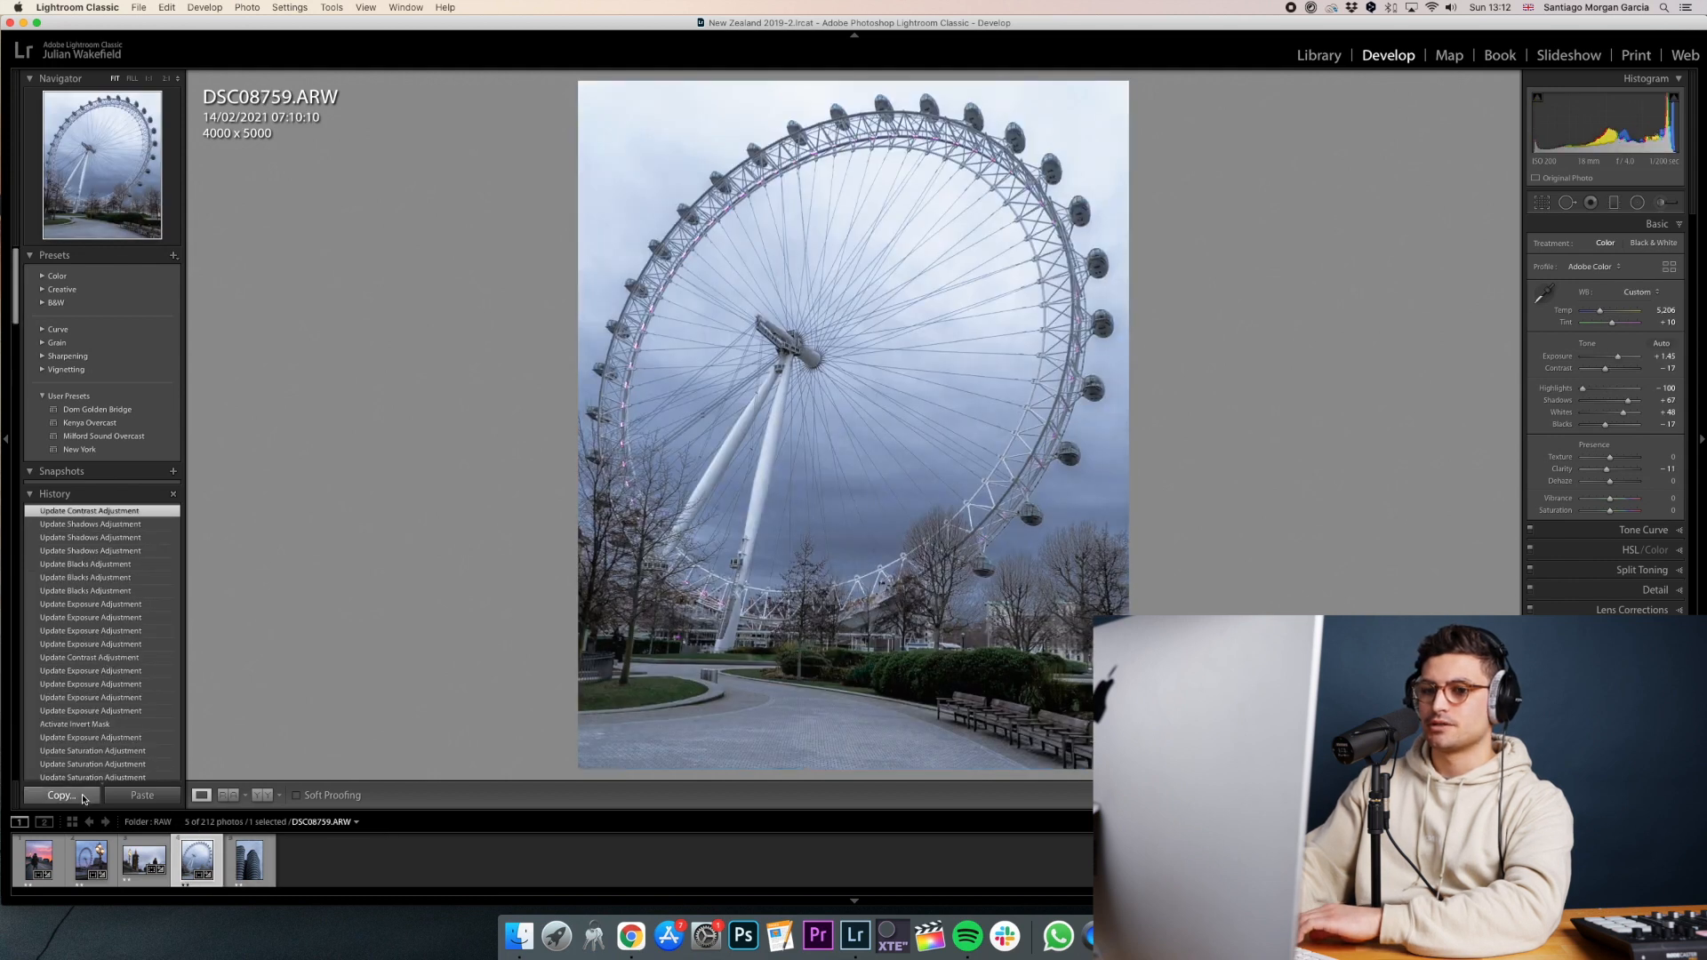
pyautogui.click(1065, 466)
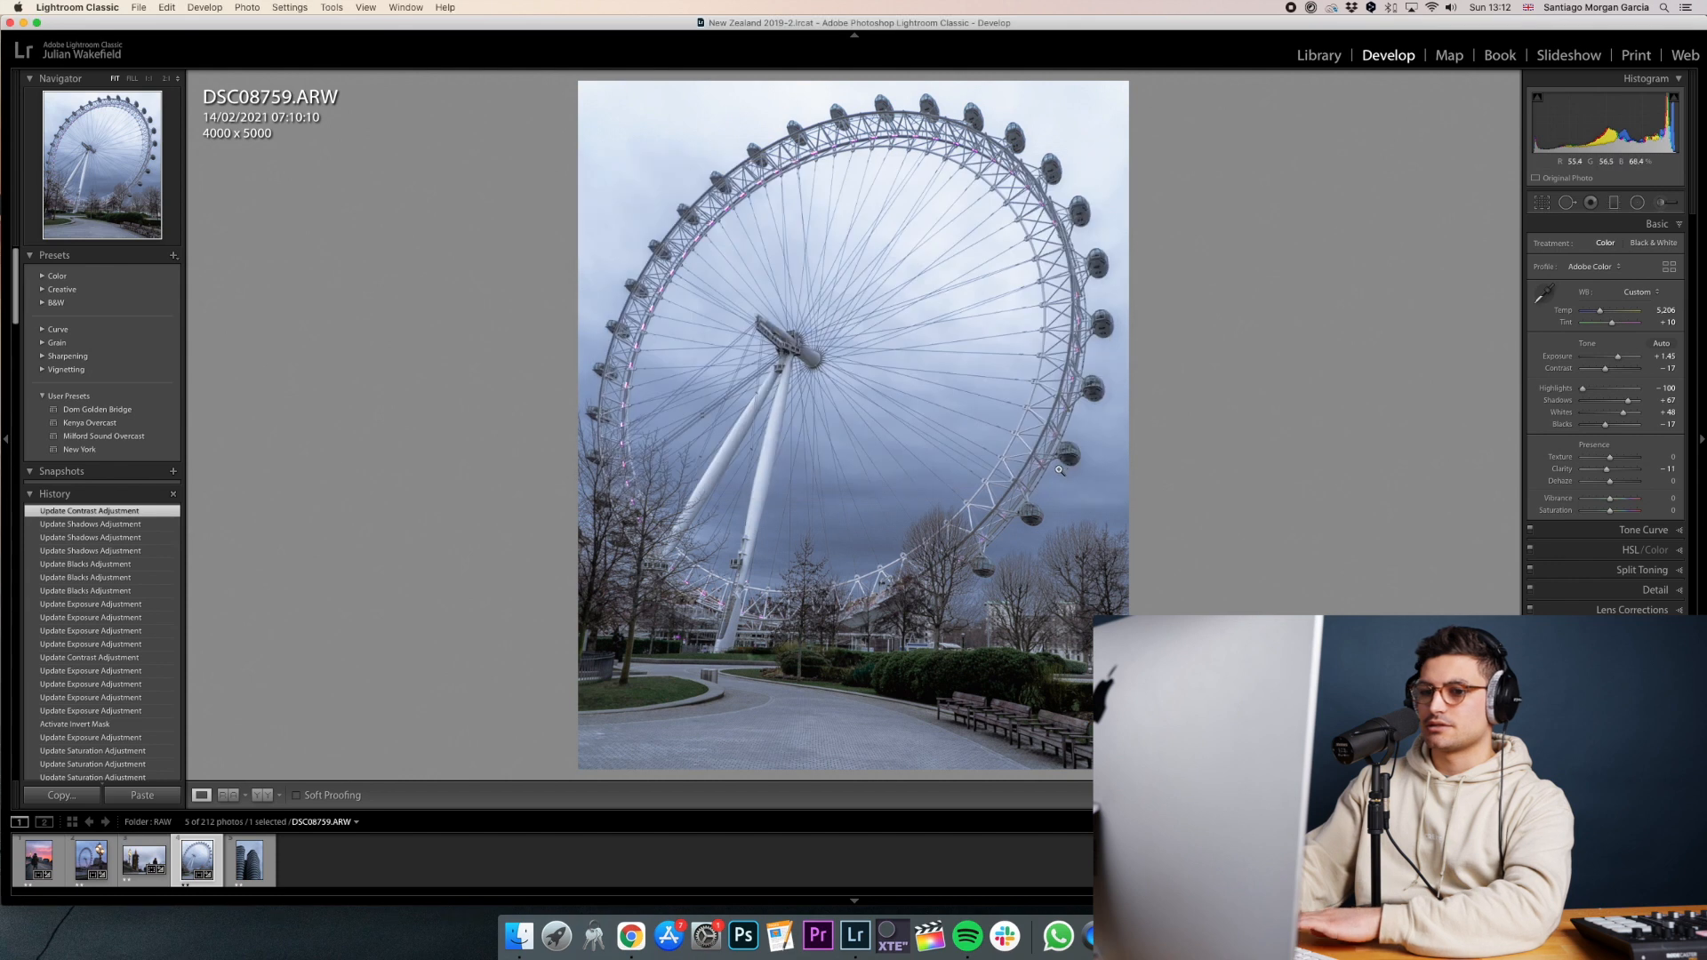
pyautogui.press('Right')
pyautogui.click(142, 795)
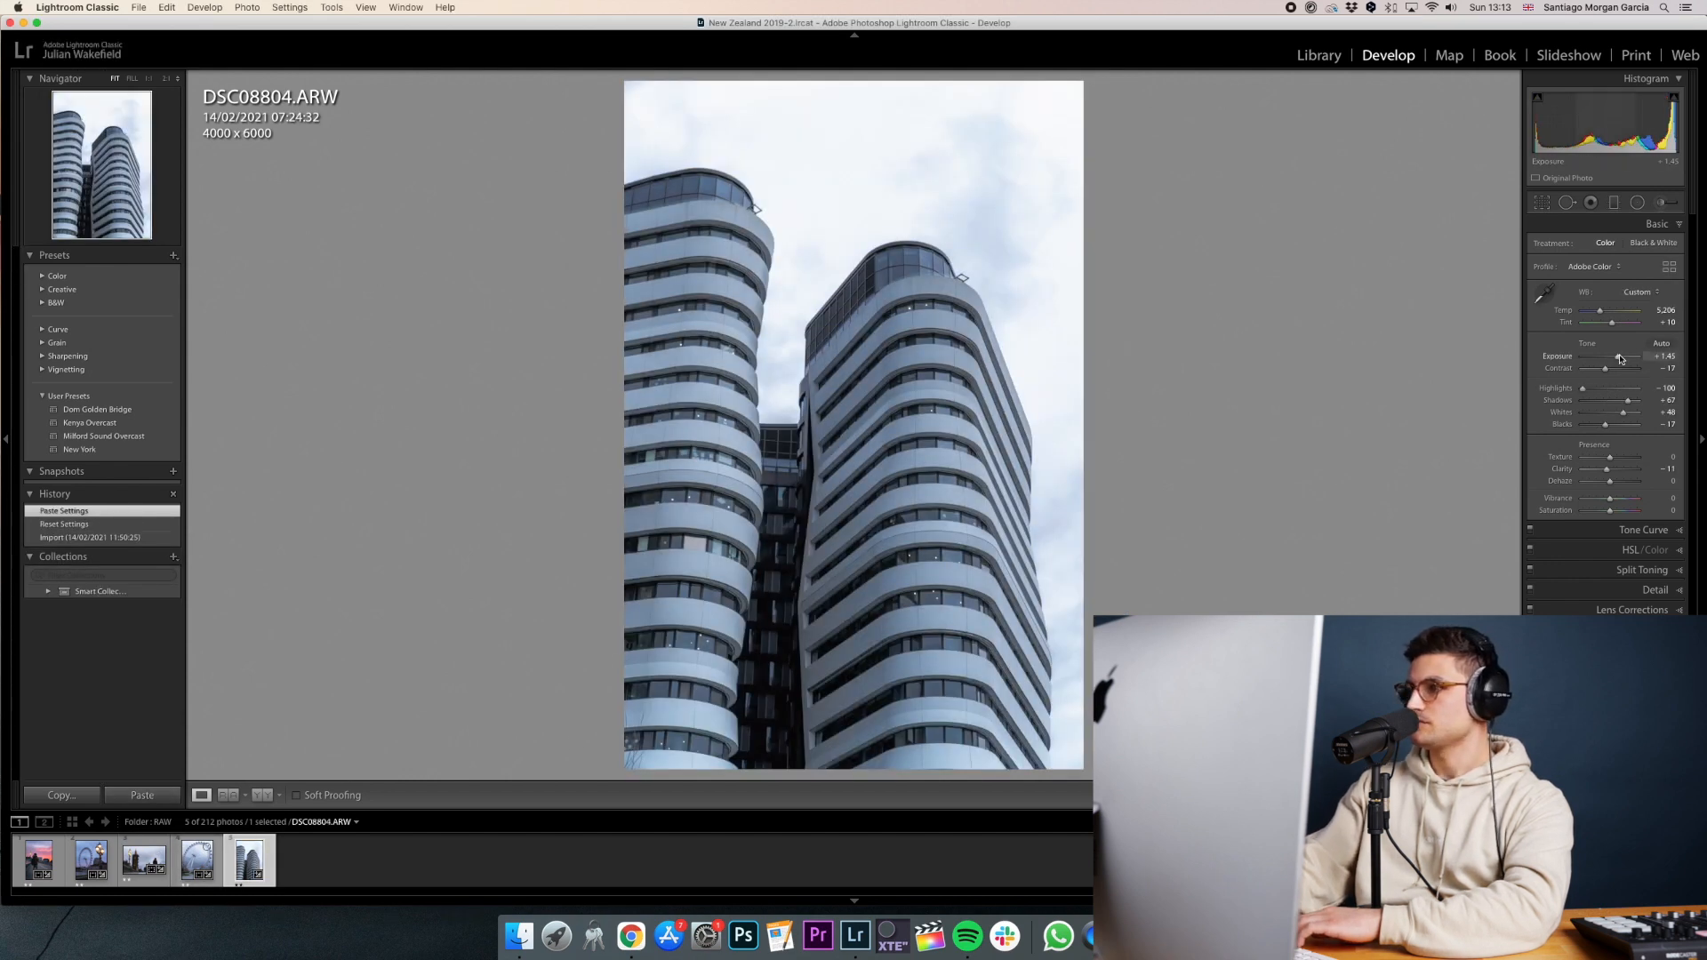
# Lower the tower photo's Exposure to +0.60 and its Whites to +45.
pyautogui.moveTo(1618, 356); pyautogui.dragTo(1613, 355)
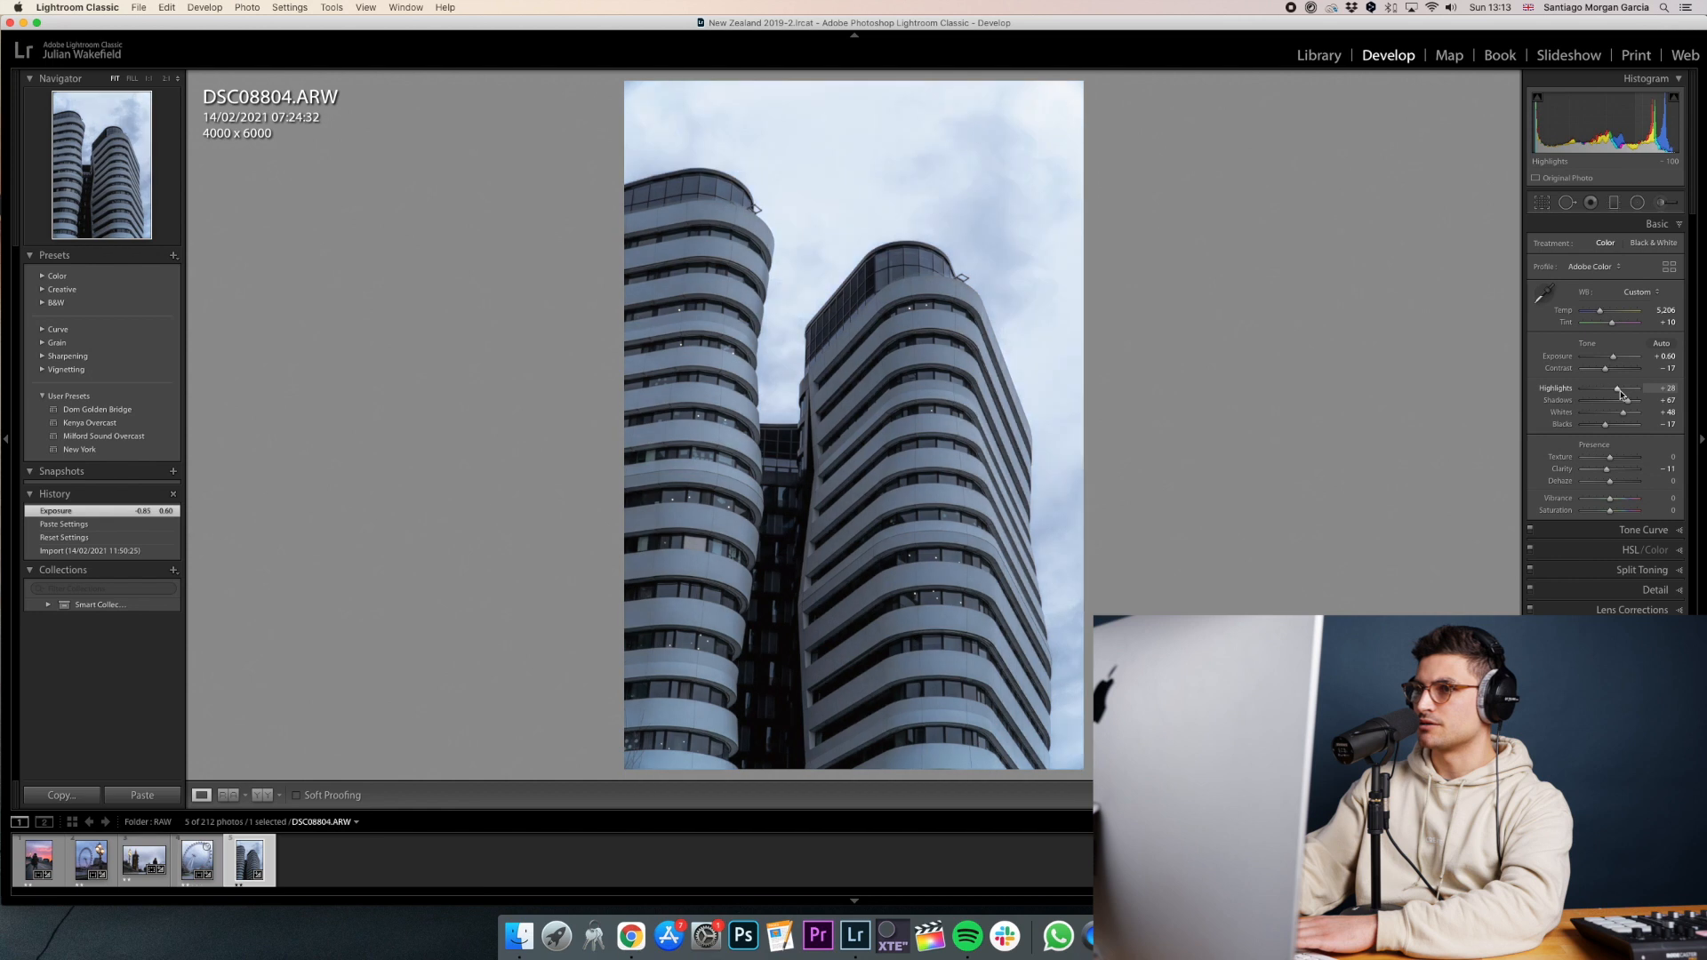
pyautogui.moveTo(1621, 415); pyautogui.dragTo(1620, 414)
# Compare the tower photo with and without the tone curve.
pyautogui.click(1529, 532)
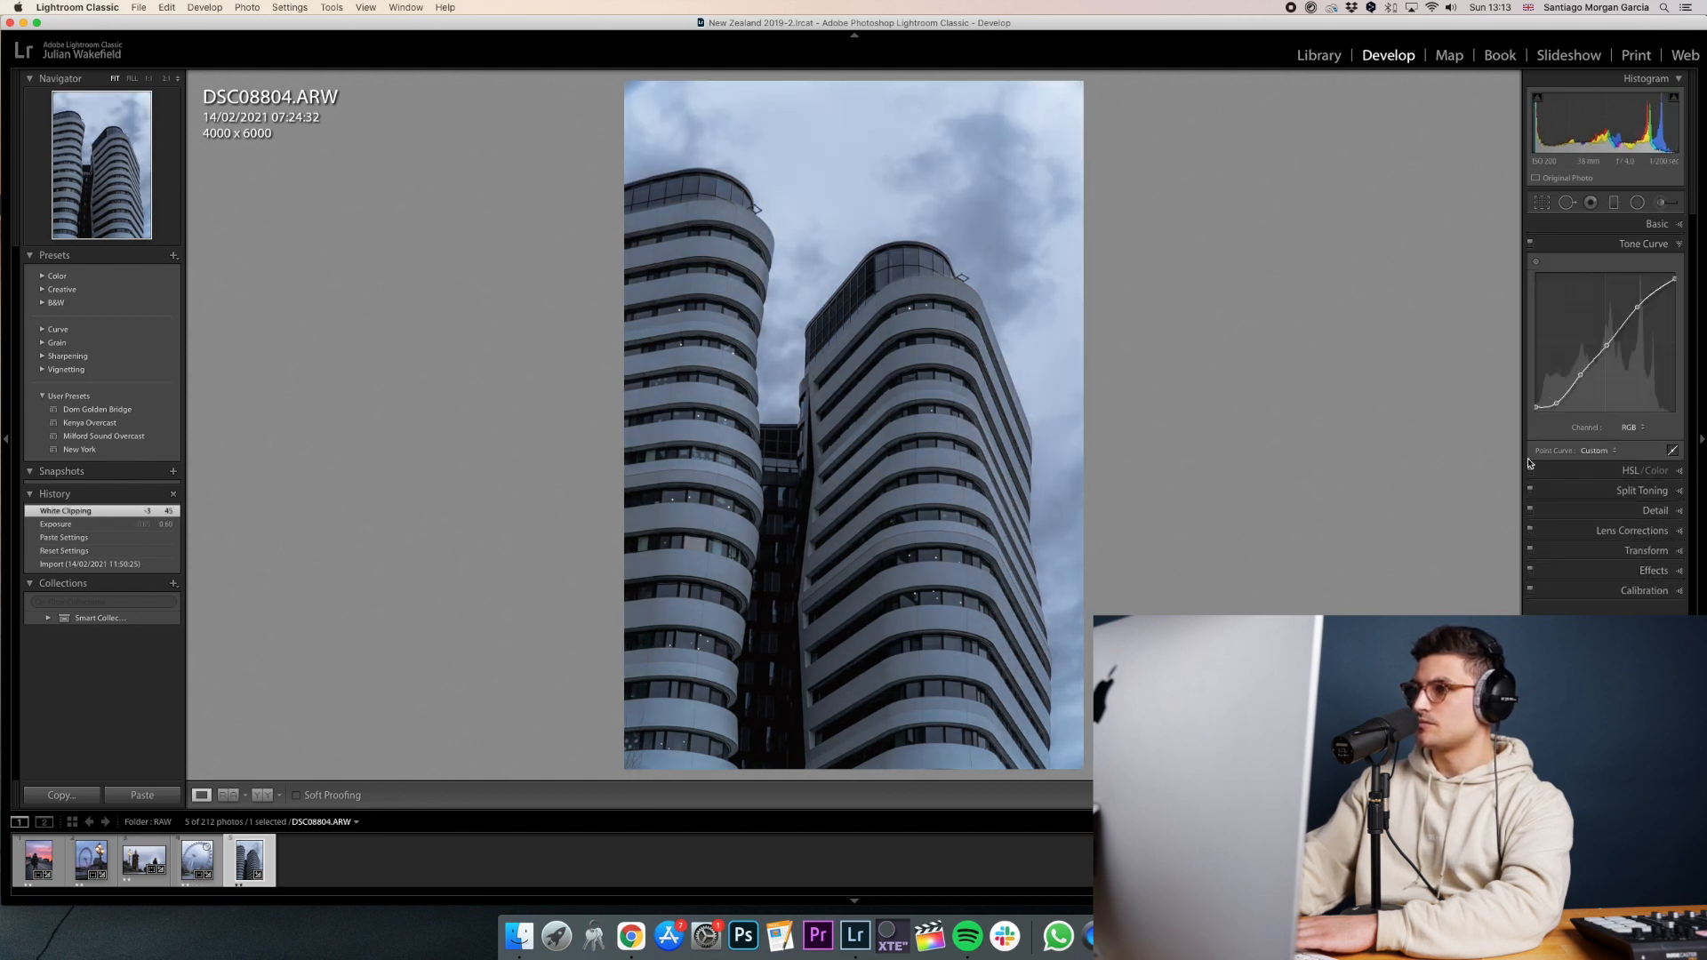
pyautogui.click(1531, 244)
pyautogui.click(1531, 244)
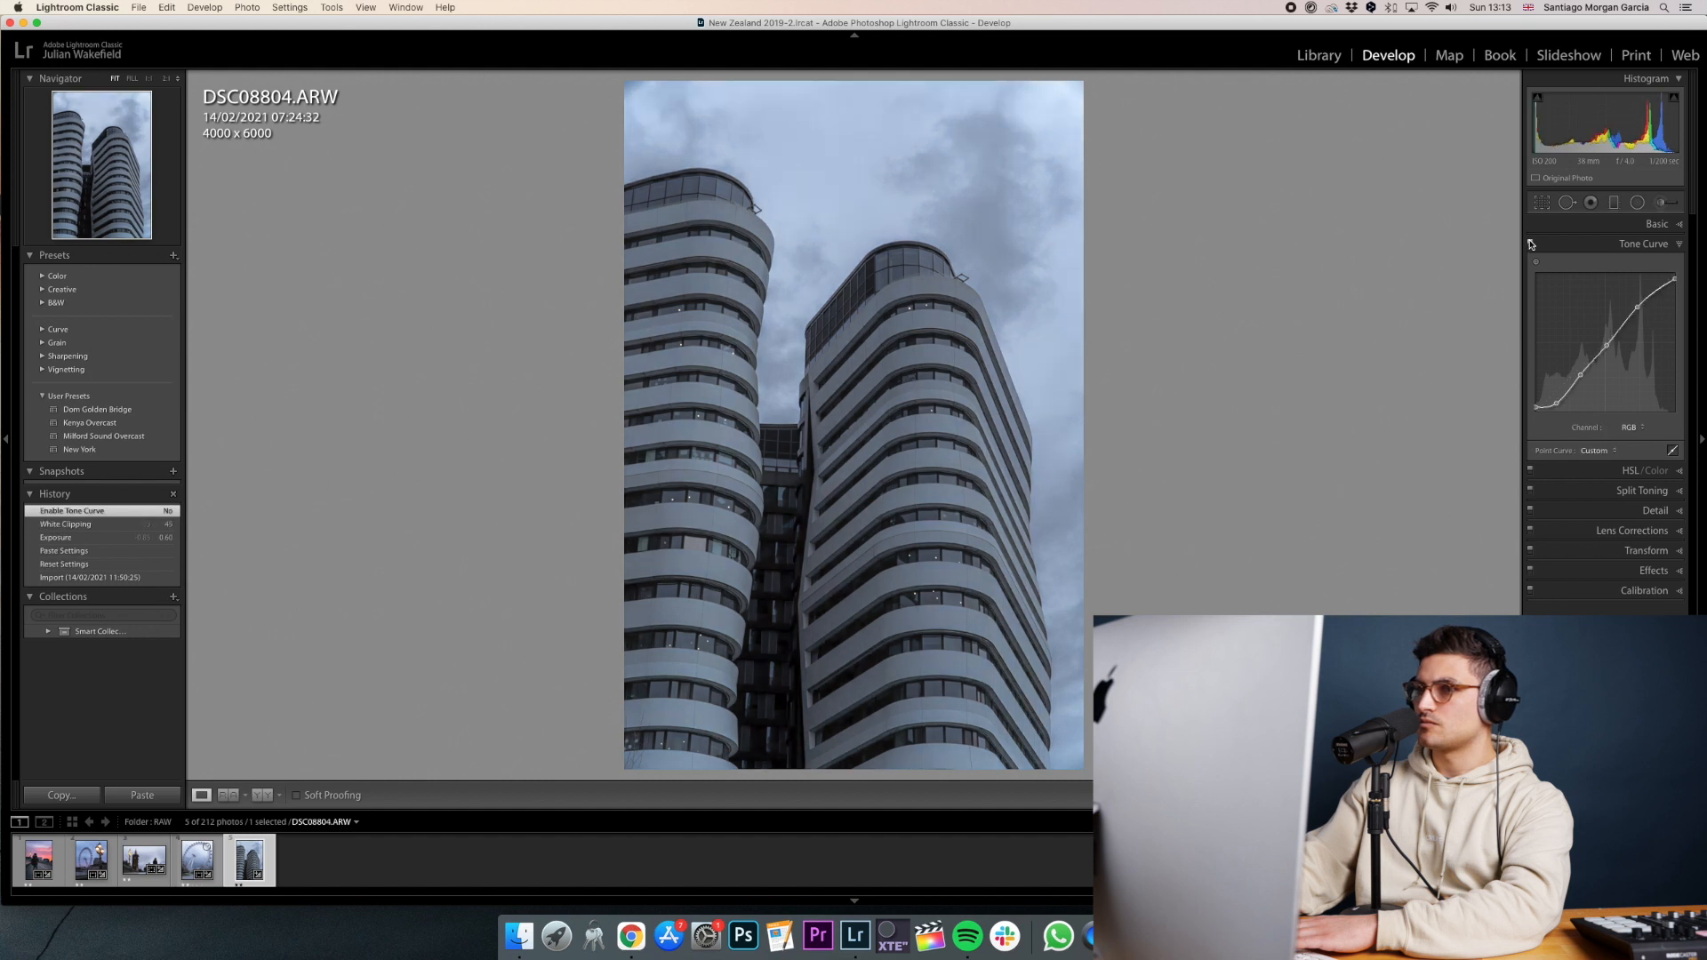
pyautogui.click(1531, 245)
pyautogui.click(1530, 244)
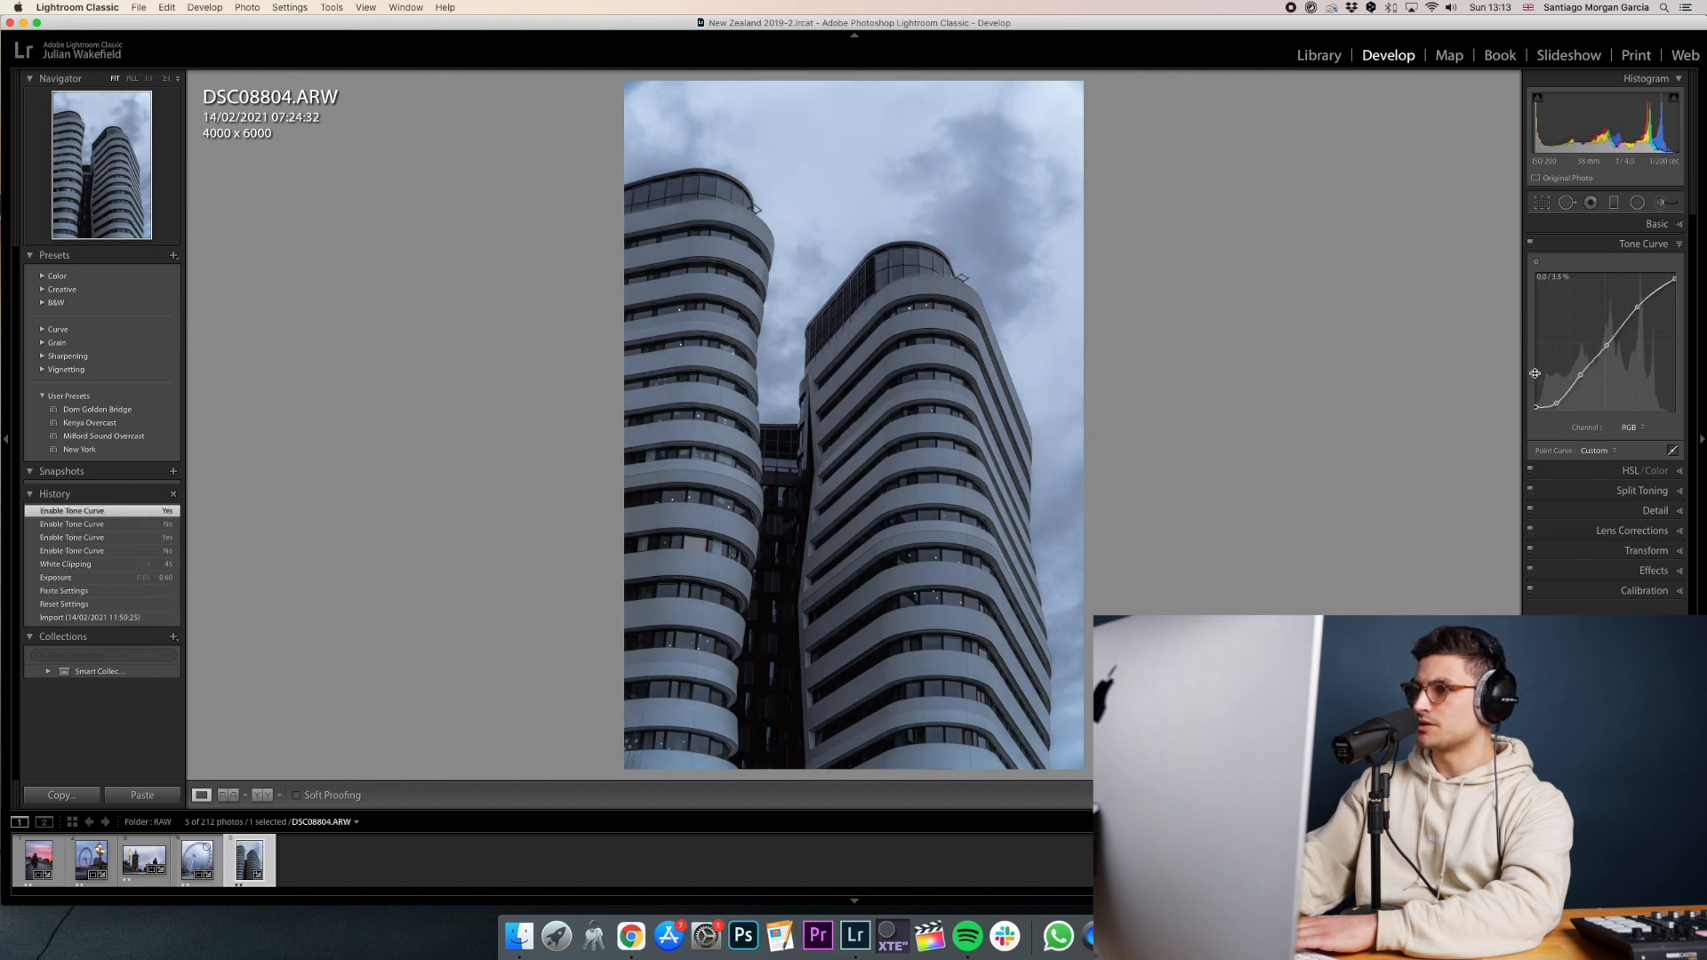
# Compare the tower photo with and without the HSL colour adjustments.
pyautogui.click(1530, 472)
pyautogui.click(1529, 472)
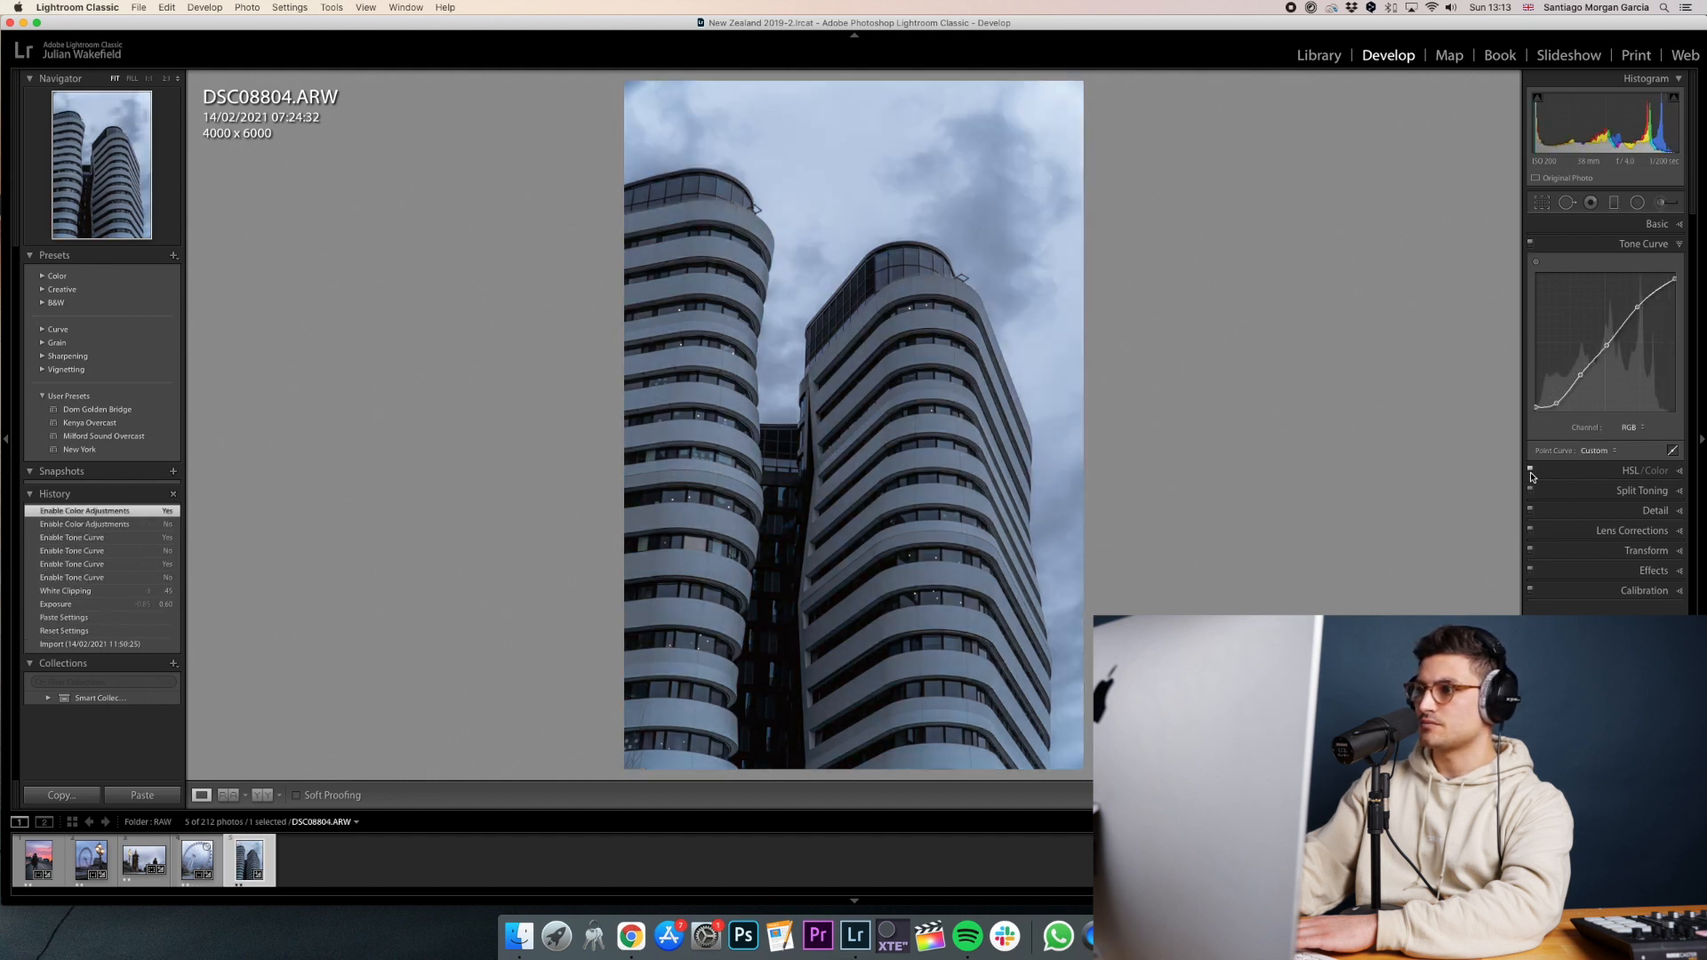
pyautogui.click(1530, 472)
pyautogui.click(1529, 472)
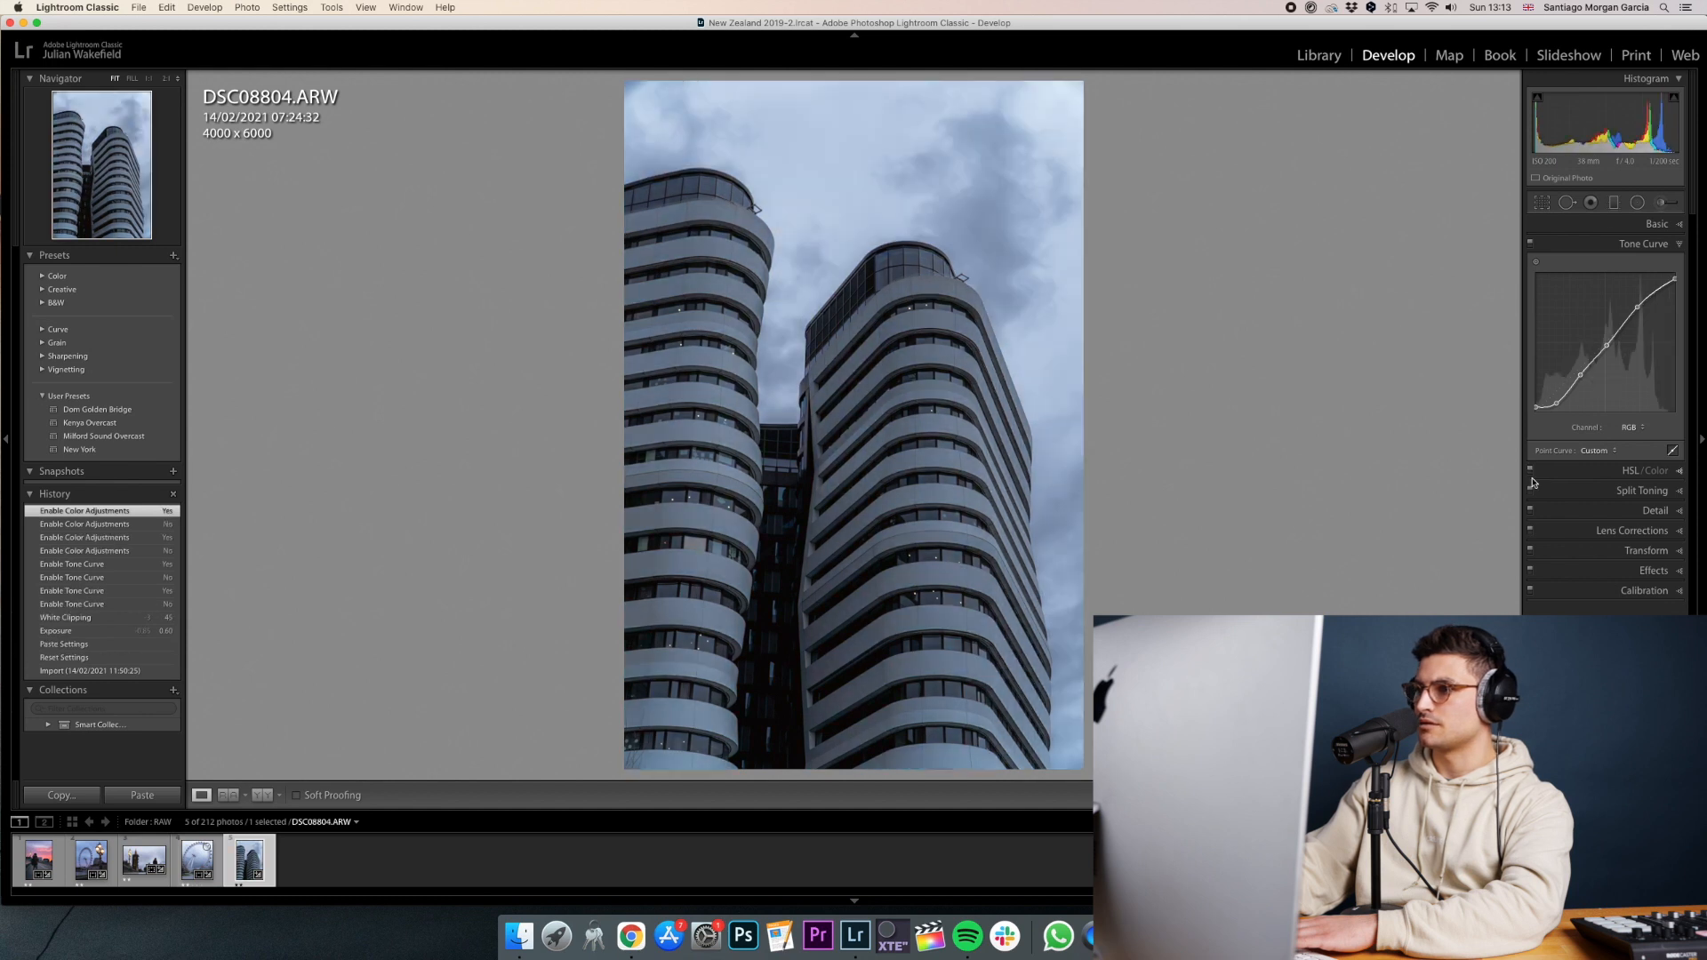
pyautogui.click(1530, 472)
pyautogui.click(1530, 472)
pyautogui.click(1530, 472)
pyautogui.click(1530, 472)
# Compare the tower photo with and without split toning.
pyautogui.click(1530, 491)
pyautogui.click(1530, 491)
pyautogui.click(1530, 492)
pyautogui.click(1530, 491)
pyautogui.click(1530, 491)
pyautogui.click(1530, 491)
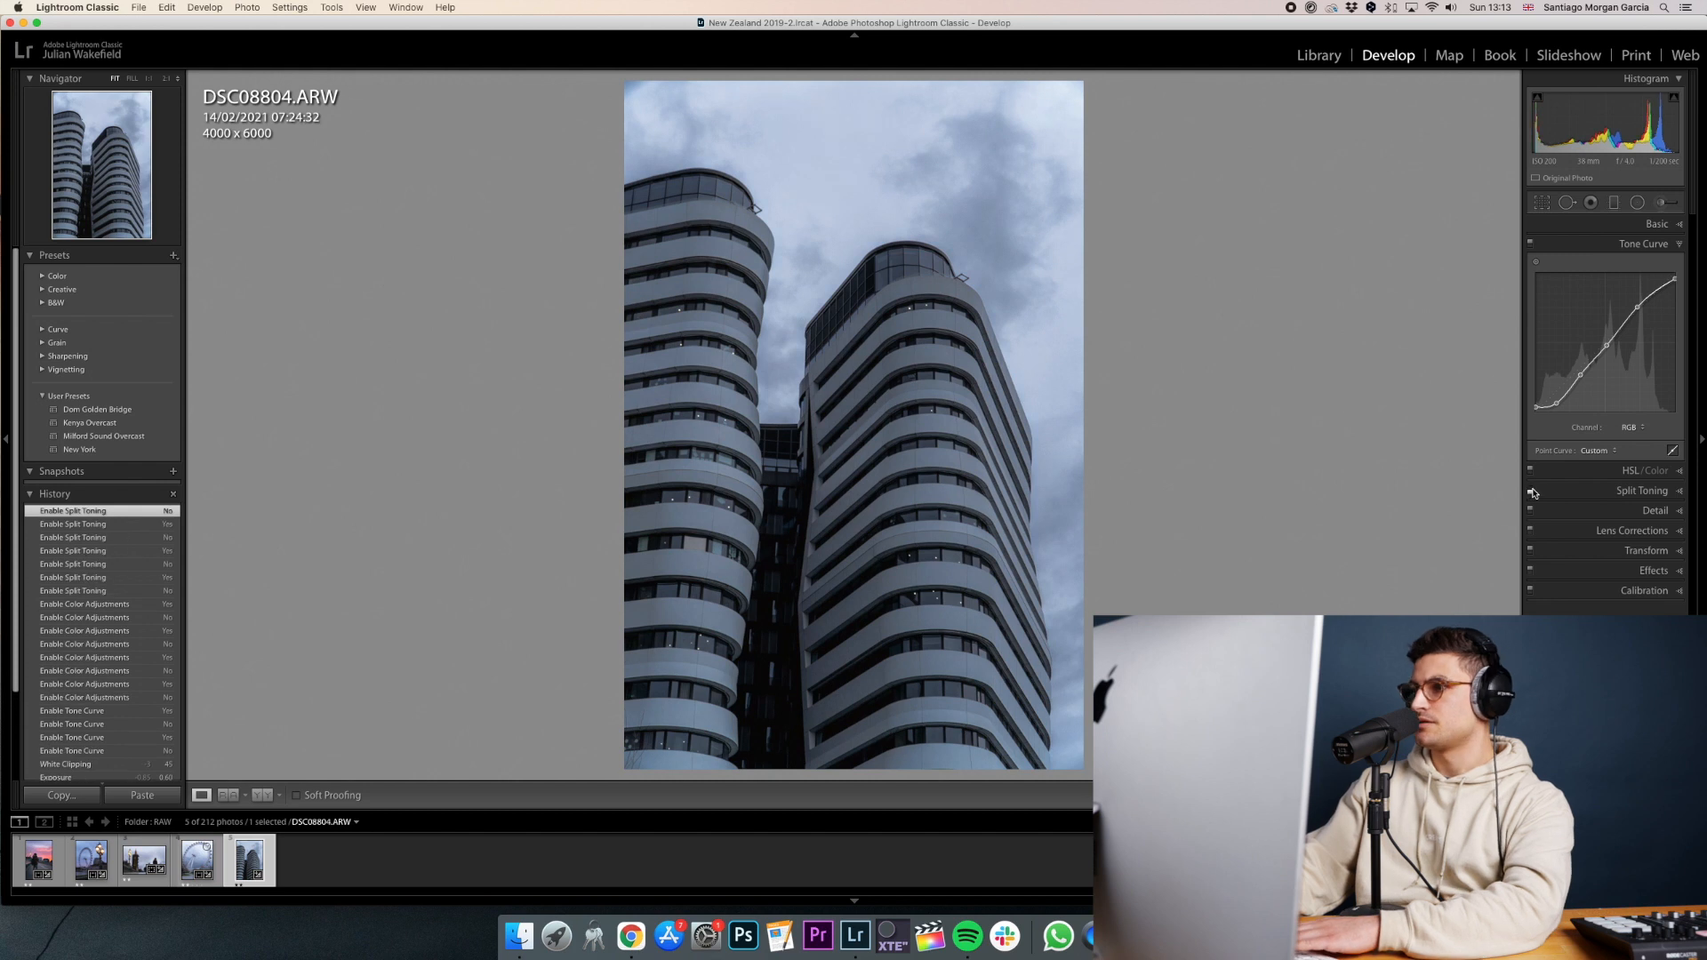
# Check the tower photo with and without its HSL adjustments, and slightly steepen the RGB tone curve by moving its points.
pyautogui.click(1530, 472)
pyautogui.click(1530, 472)
pyautogui.moveTo(1558, 403); pyautogui.dragTo(1640, 313)
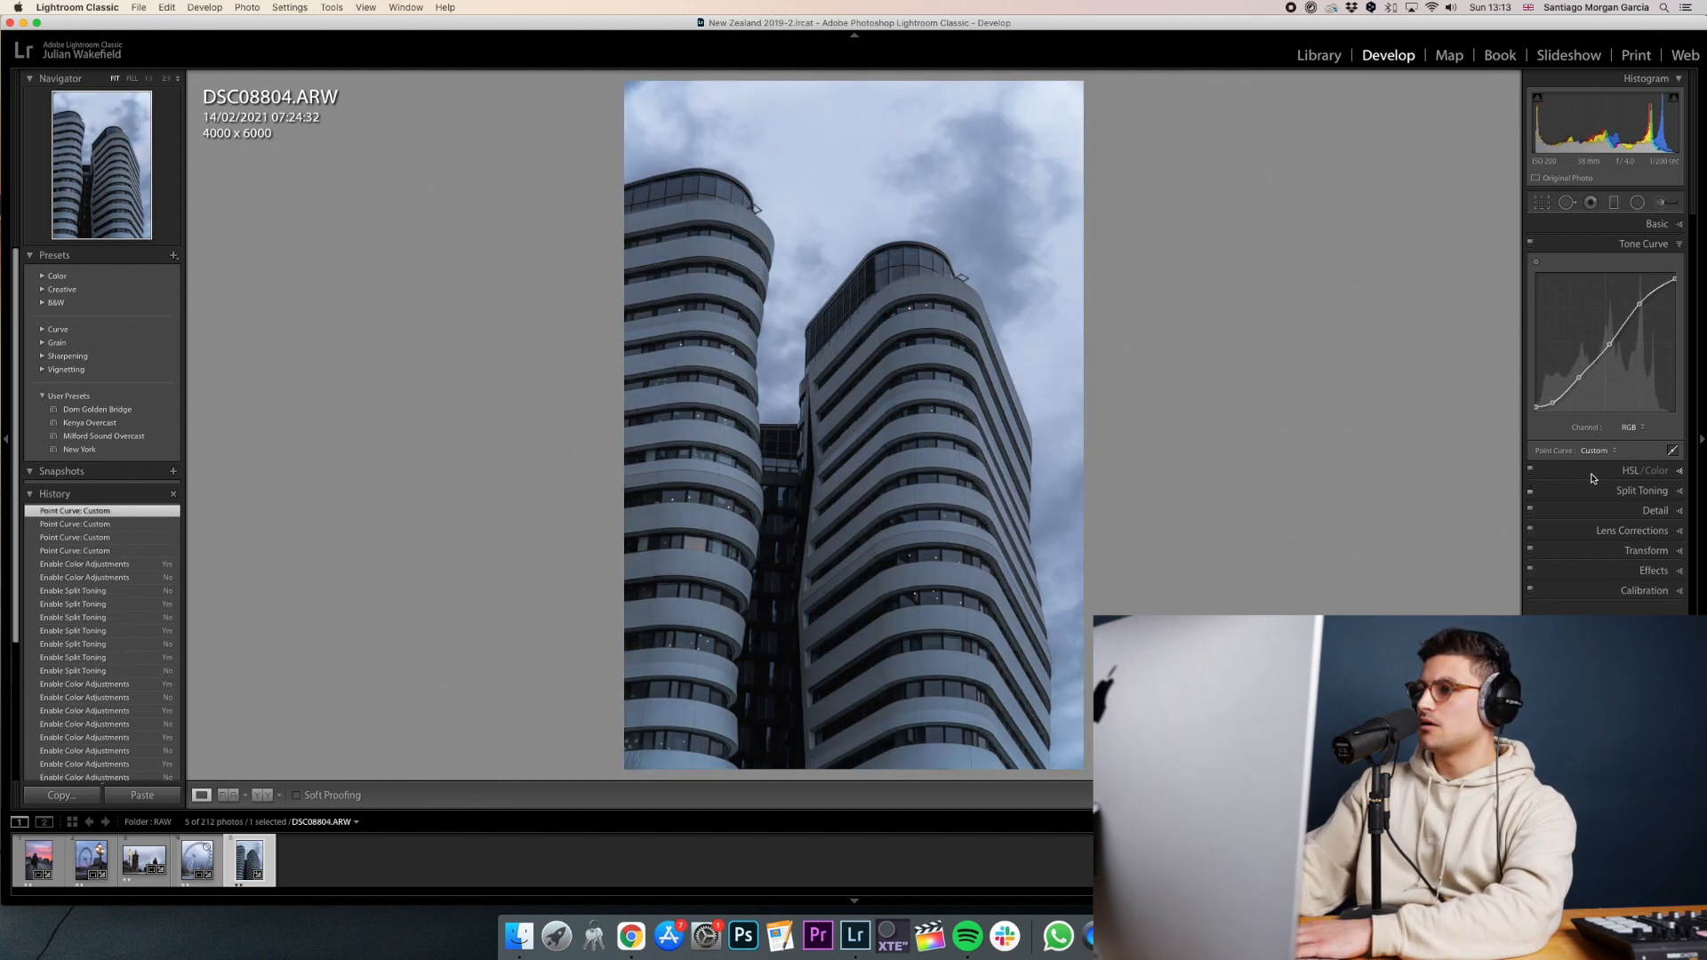
# Brighten the blues in the tower photo through Blue luminance and set Purple luminance to +2.
pyautogui.click(1594, 472)
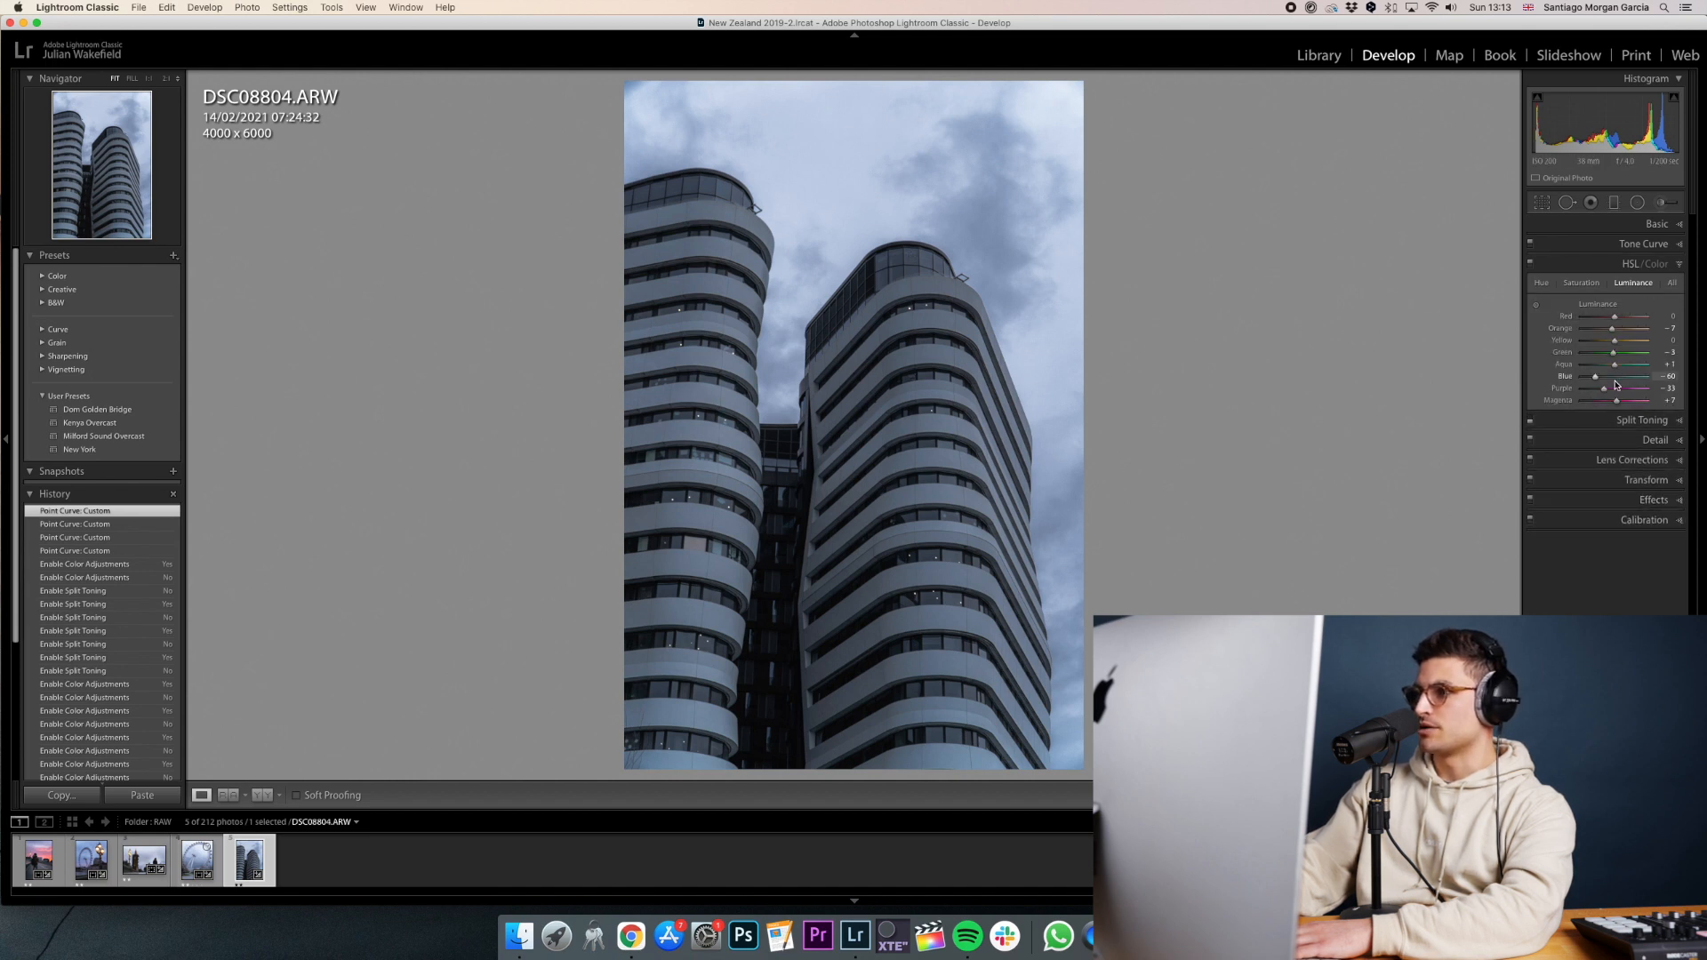
pyautogui.moveTo(1596, 380)
pyautogui.mouseDown()
pyautogui.moveTo(1614, 391)
pyautogui.moveTo(1605, 376)
pyautogui.mouseUp()
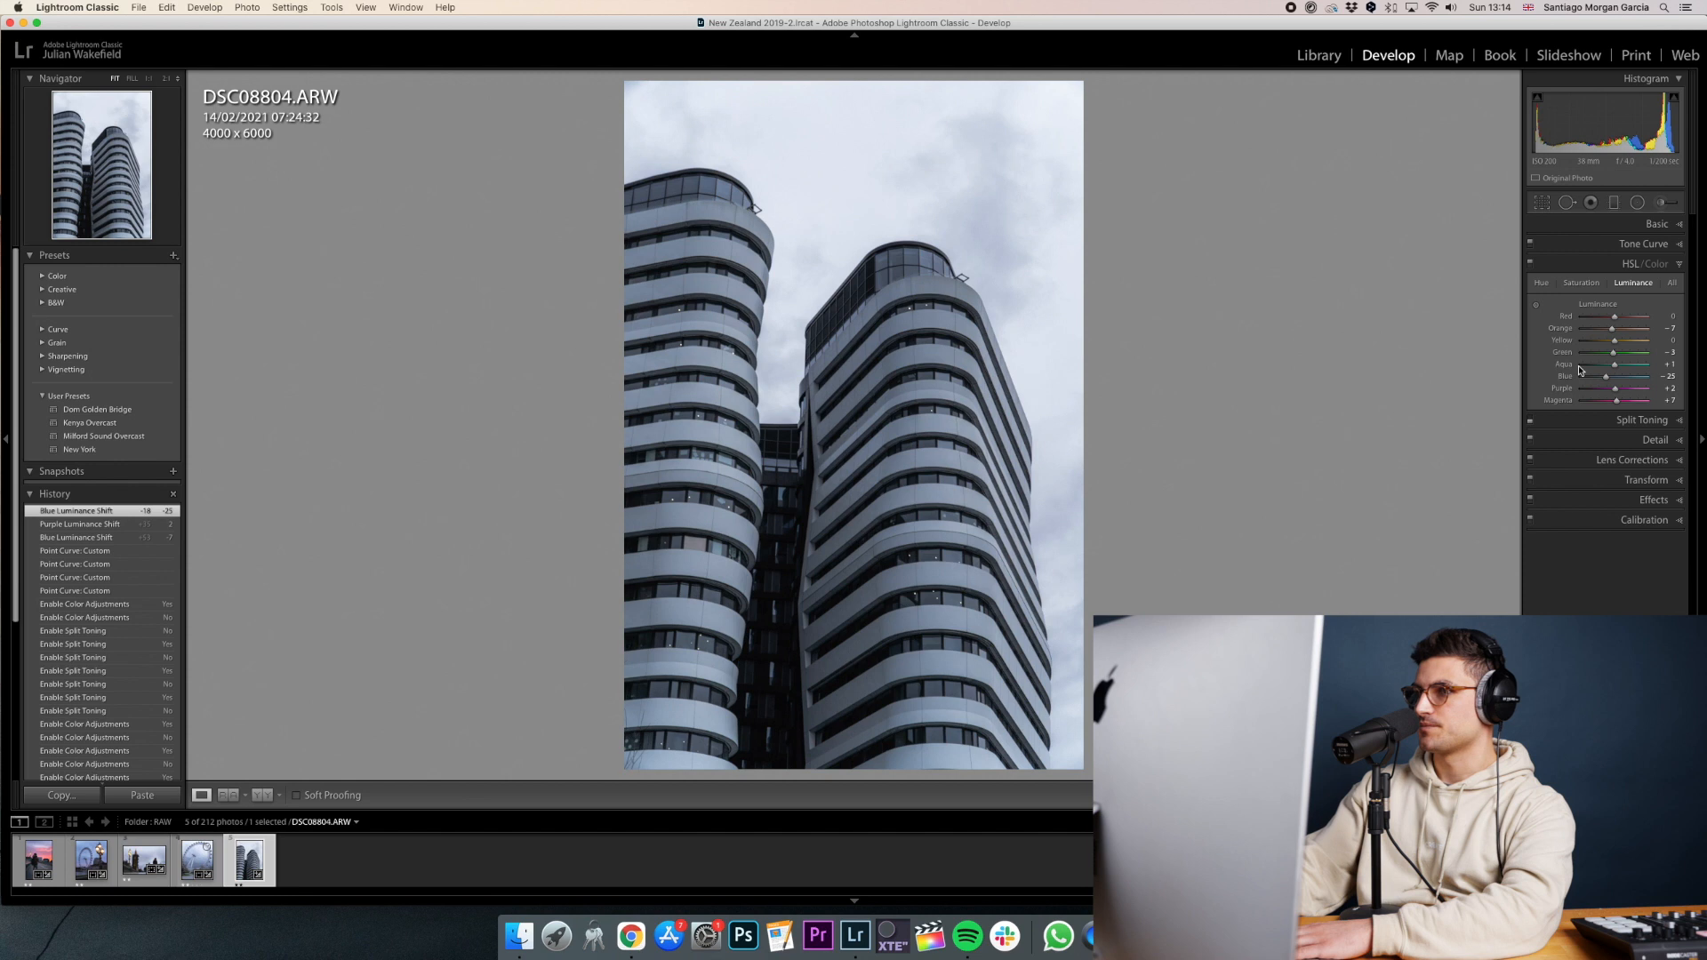
pyautogui.moveTo(1606, 376); pyautogui.dragTo(1616, 381)
pyautogui.moveTo(1608, 381); pyautogui.dragTo(1576, 390)
# Steepen the tower photo's RGB tone curve into a stronger S-shape with darker shadows and brighter highlights.
pyautogui.click(1597, 249)
pyautogui.moveTo(1552, 402); pyautogui.dragTo(1637, 303)
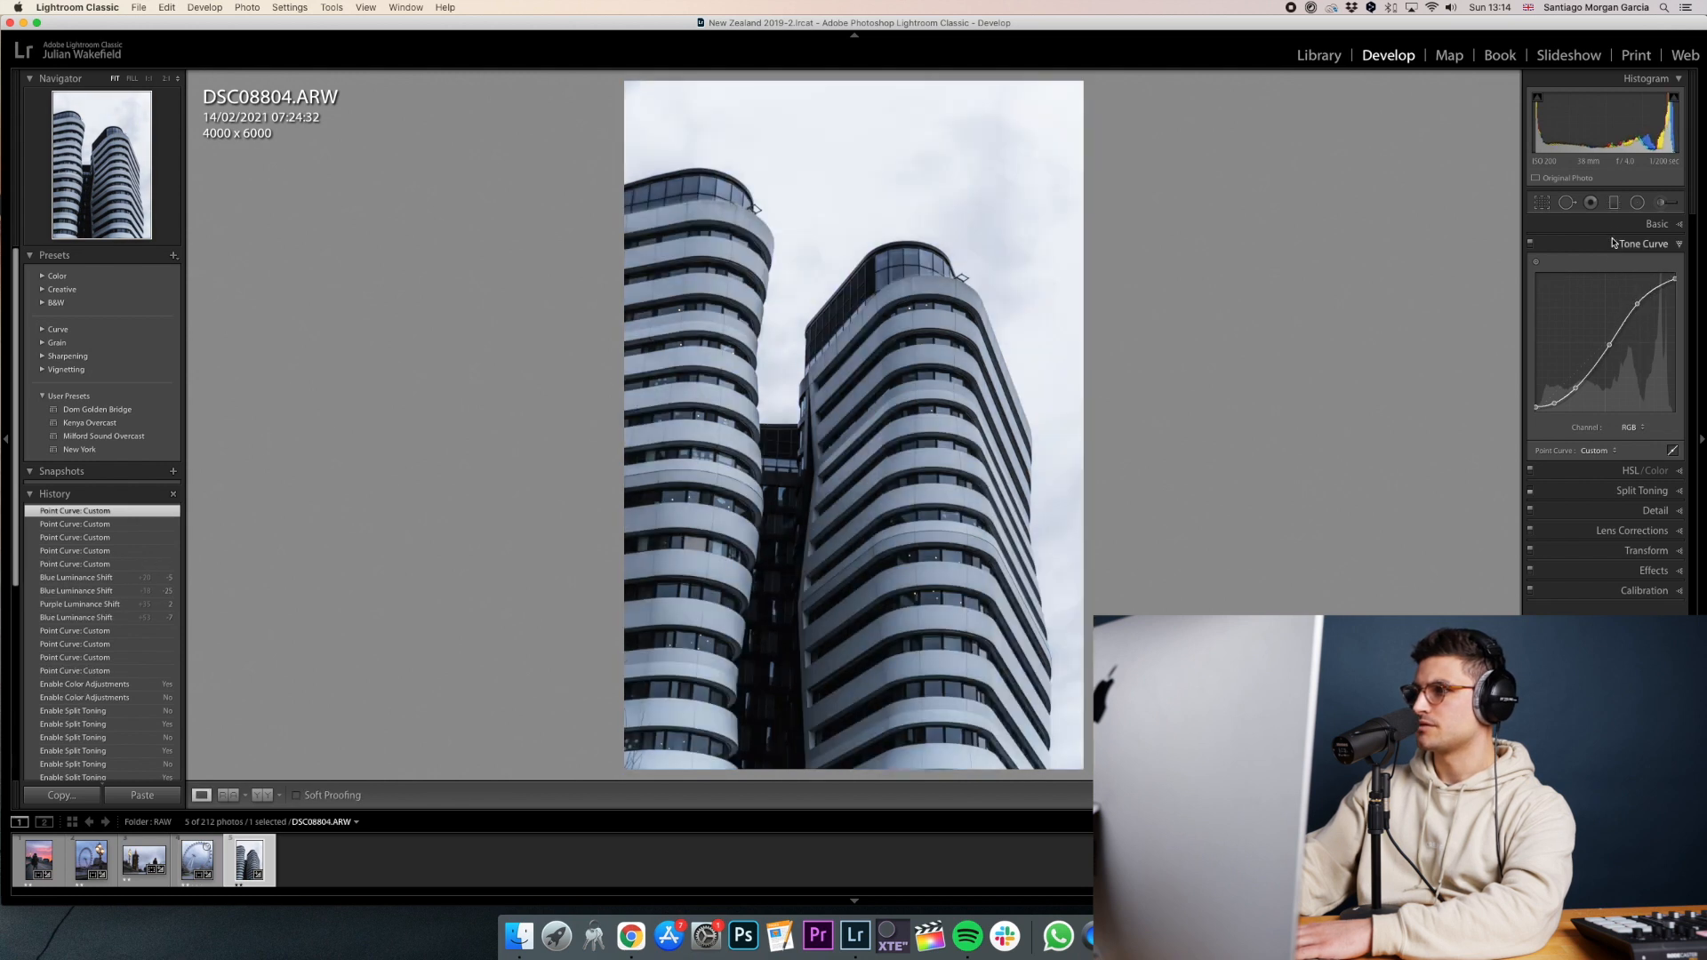
# Set the tower photo's Blacks to -12 and Shadows to +64, and adjust its white balance with Tint at +21.
pyautogui.click(1643, 224)
pyautogui.moveTo(1605, 424); pyautogui.dragTo(1627, 402)
pyautogui.moveTo(1599, 310); pyautogui.dragTo(1606, 325)
pyautogui.moveTo(1607, 325); pyautogui.dragTo(1614, 327)
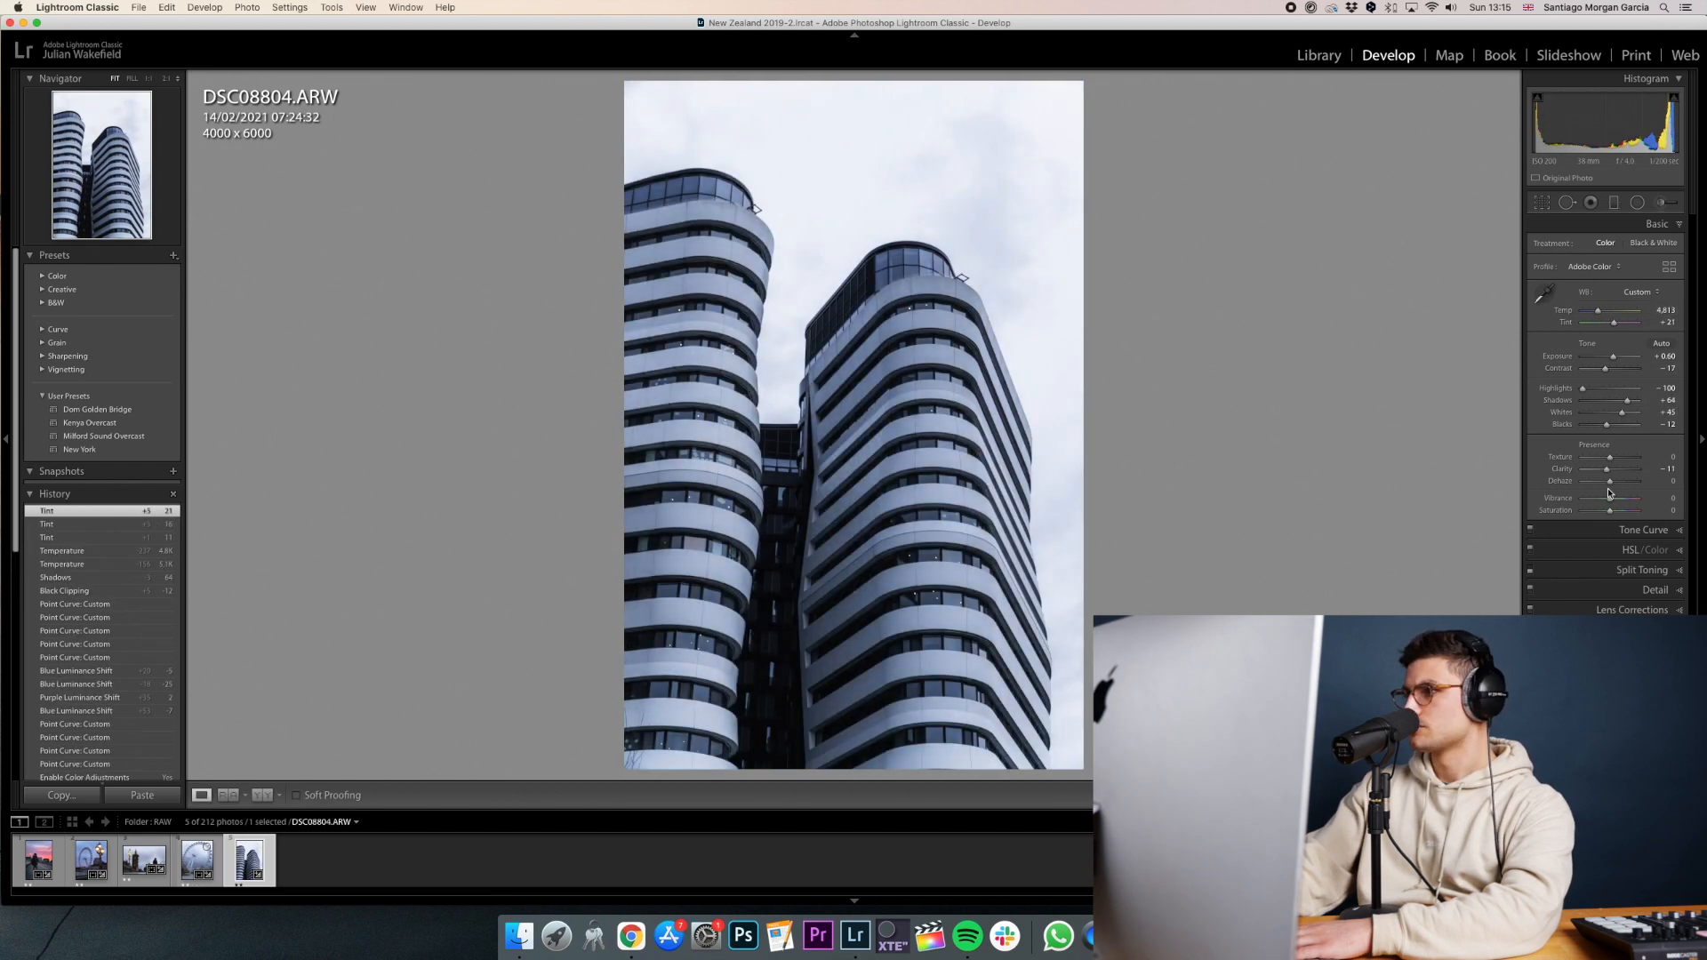
# Lower the tower photo's Blacks and Whites, and set its Highlights to -44.
pyautogui.moveTo(1606, 424); pyautogui.dragTo(1602, 424)
pyautogui.moveTo(1621, 412); pyautogui.dragTo(1556, 401)
# Fine-tune the dark and bright points of the tower photo's tone curve, and compare the edit with the original.
pyautogui.click(1596, 532)
pyautogui.click(1565, 407)
pyautogui.moveTo(1637, 304); pyautogui.dragTo(1639, 308)
pyautogui.press('\\')
pyautogui.press('\\')
# Reduce the tower photo's Blue luminance and saturation slightly, and warm its white balance temperature.
pyautogui.click(1600, 472)
pyautogui.moveTo(1611, 377); pyautogui.dragTo(1608, 378)
pyautogui.click(1580, 283)
pyautogui.click(1636, 224)
pyautogui.moveTo(1598, 311); pyautogui.dragTo(1603, 313)
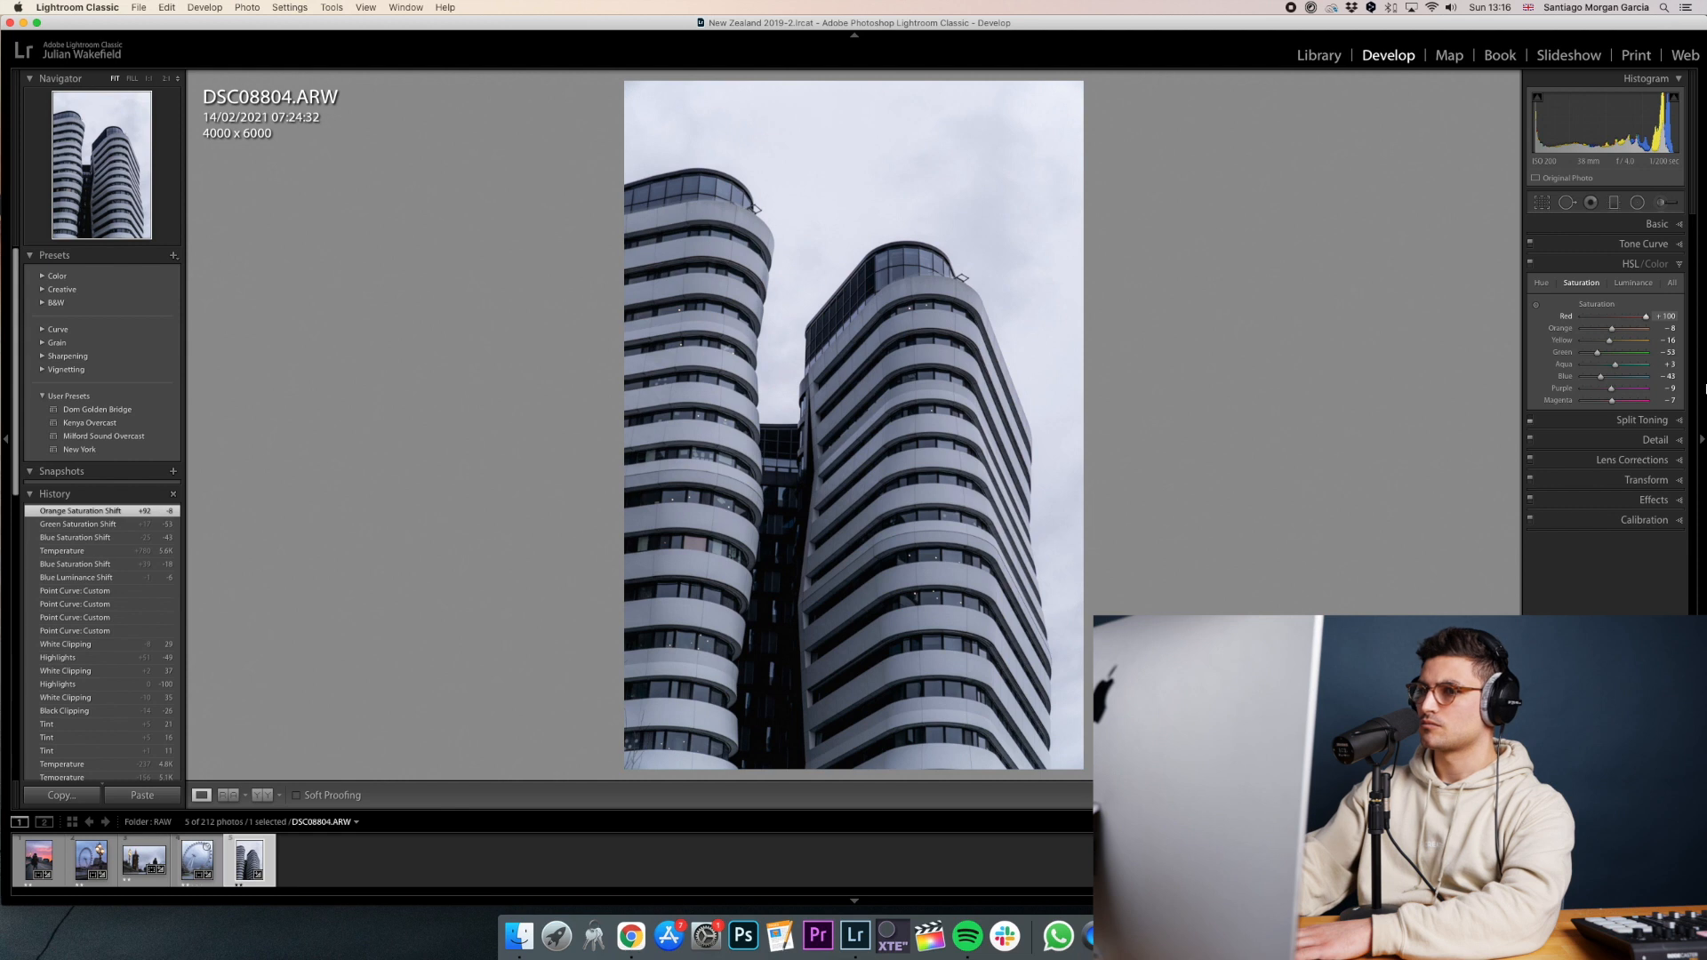
# Lower the tower photo's Red saturation and set Orange to -18, Yellow to +21, Aqua to -17, and Purple and Magenta to -100.
pyautogui.moveTo(1606, 333); pyautogui.dragTo(1603, 333)
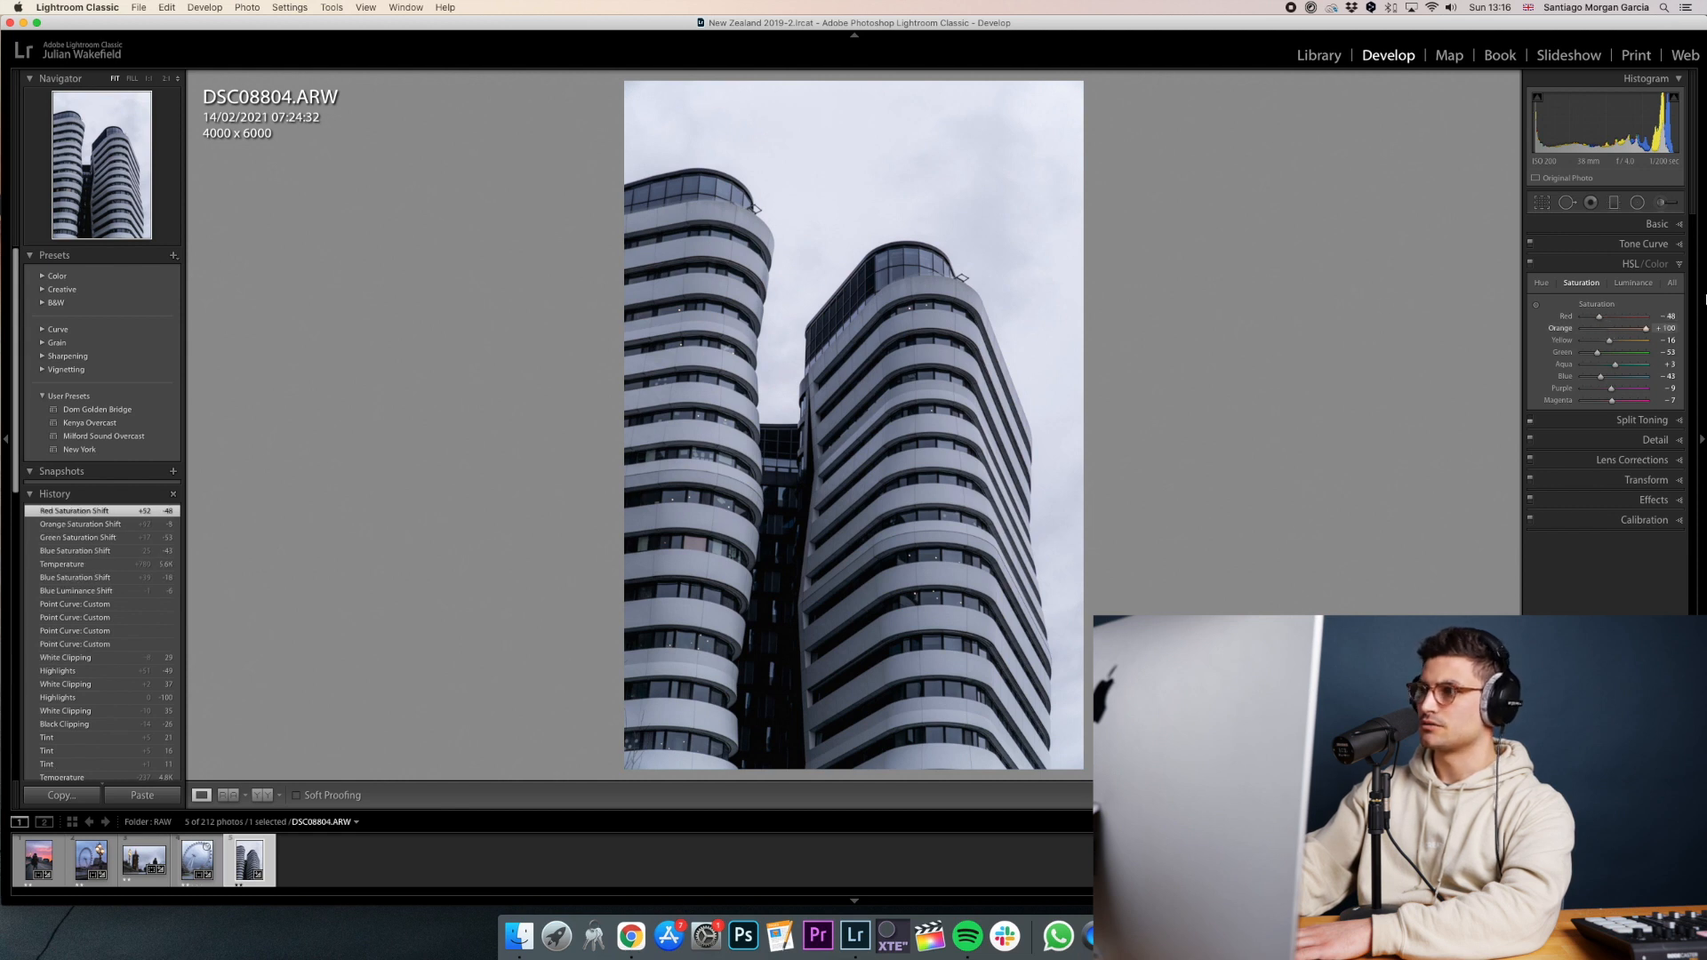
pyautogui.moveTo(1609, 345); pyautogui.dragTo(1694, 346)
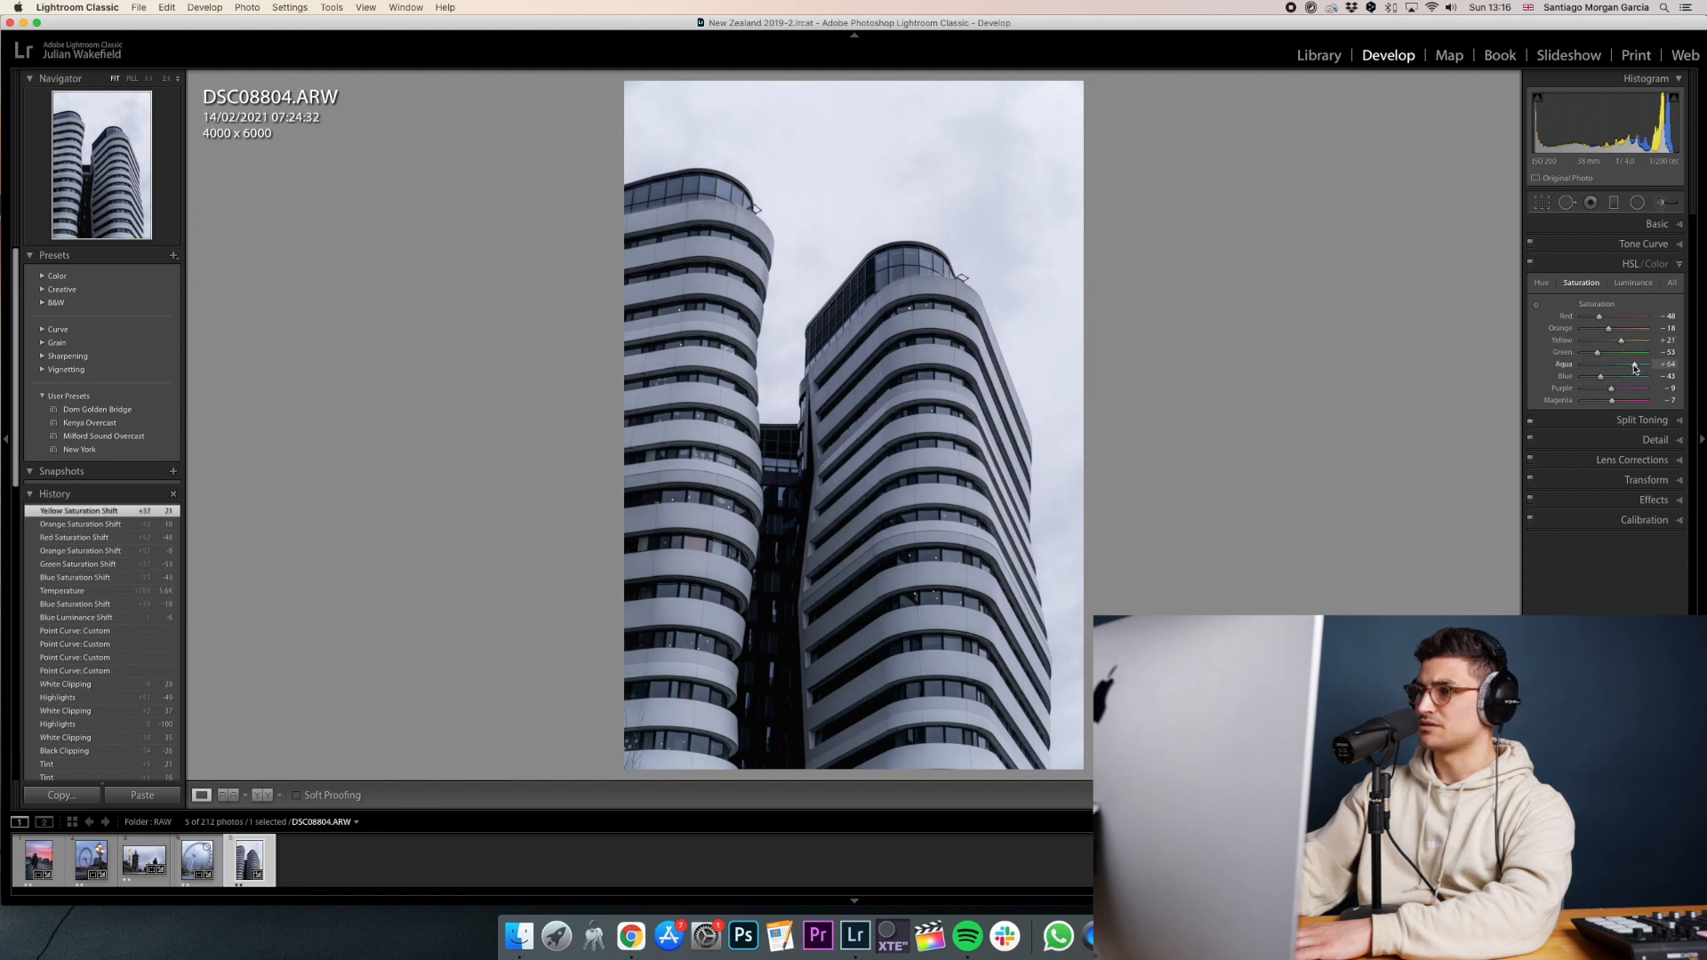
pyautogui.moveTo(1599, 377); pyautogui.dragTo(1603, 482)
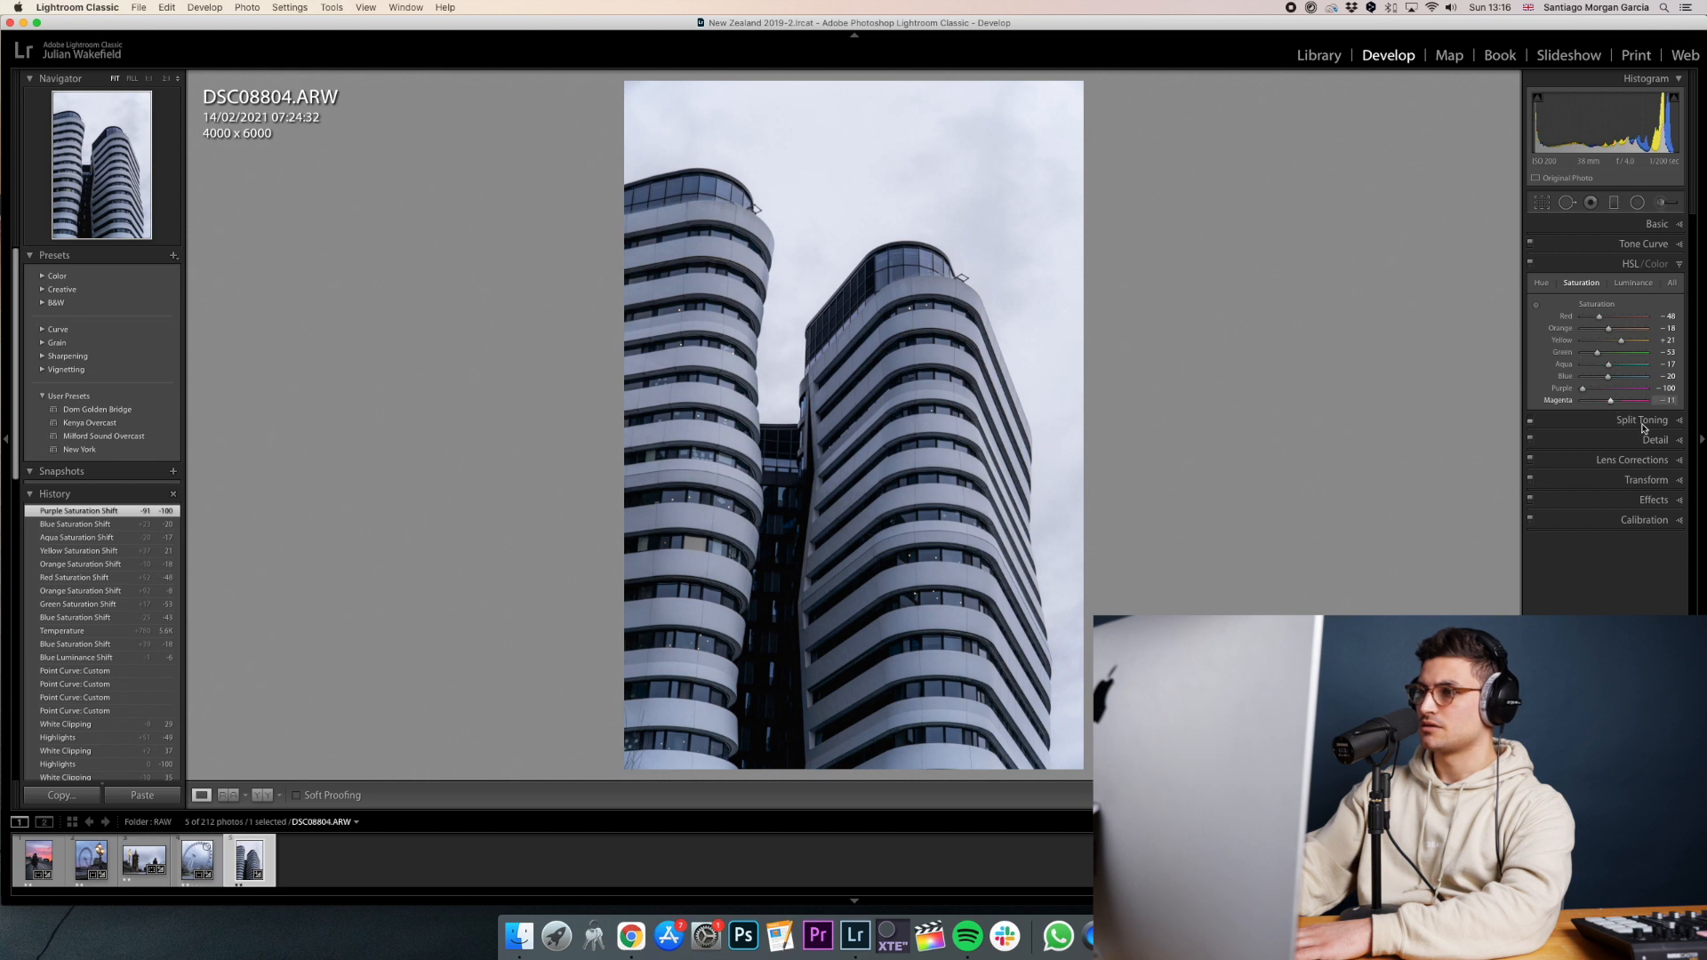
pyautogui.moveTo(1556, 417); pyautogui.dragTo(1582, 400)
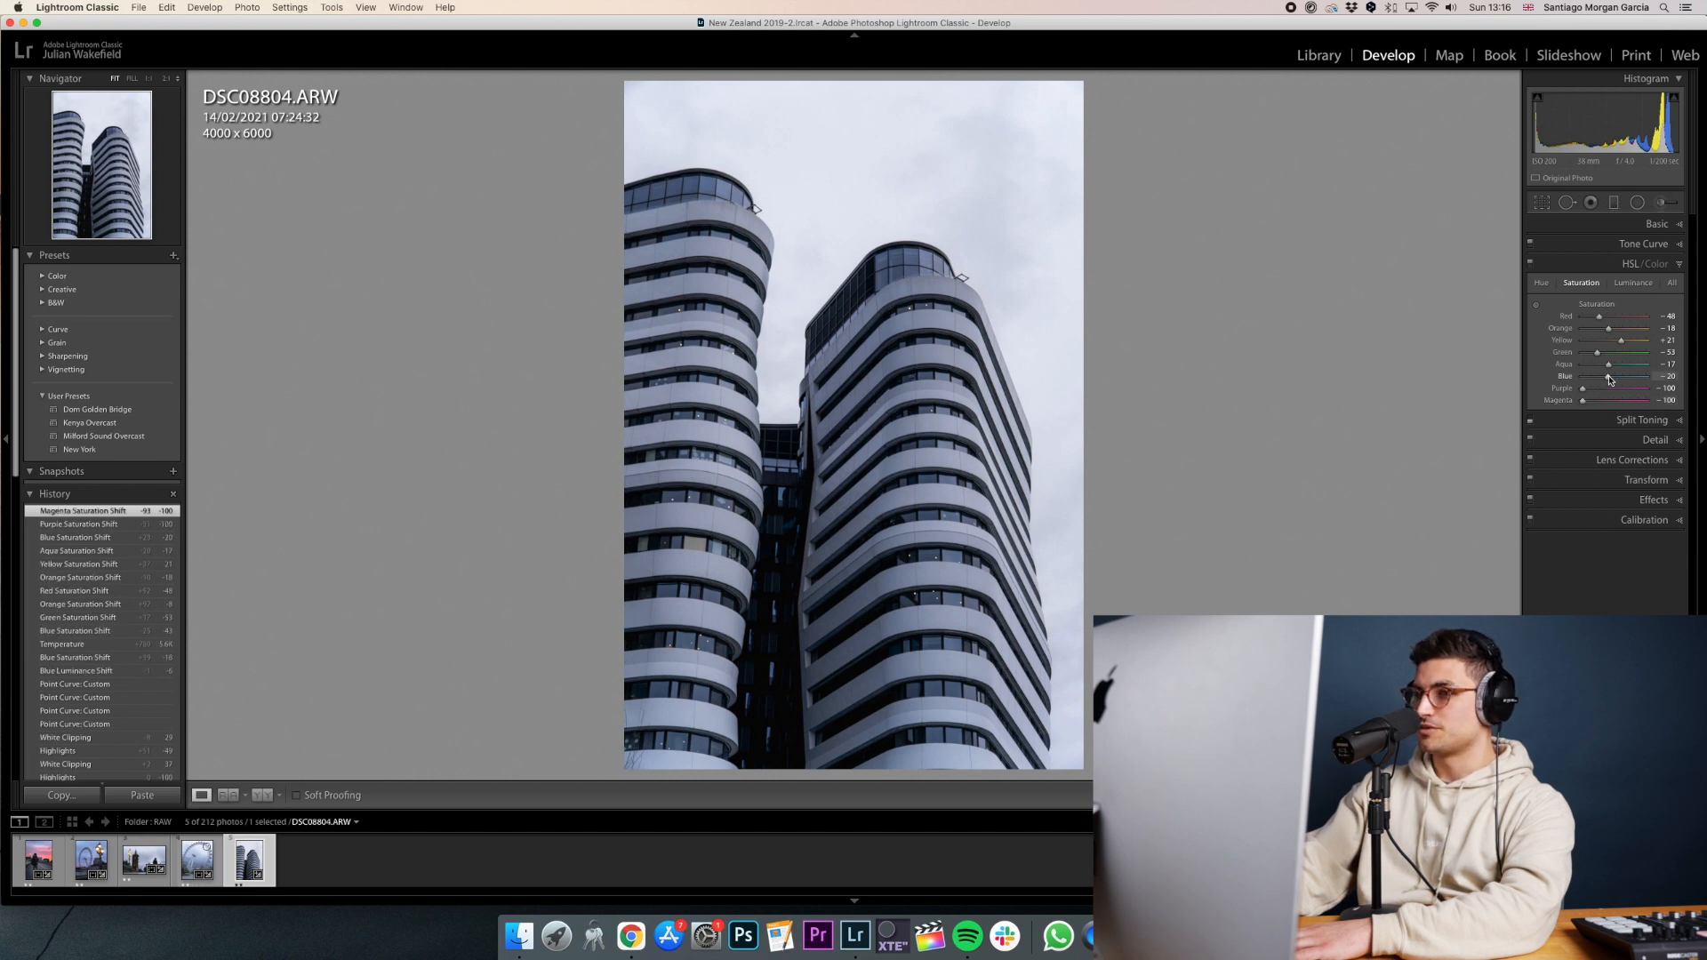
# Set the tower photo's Blue saturation to -23 and compare the finished edit with the original.
pyautogui.moveTo(1619, 380); pyautogui.dragTo(1613, 384)
pyautogui.press('\\')
pyautogui.press('\\')
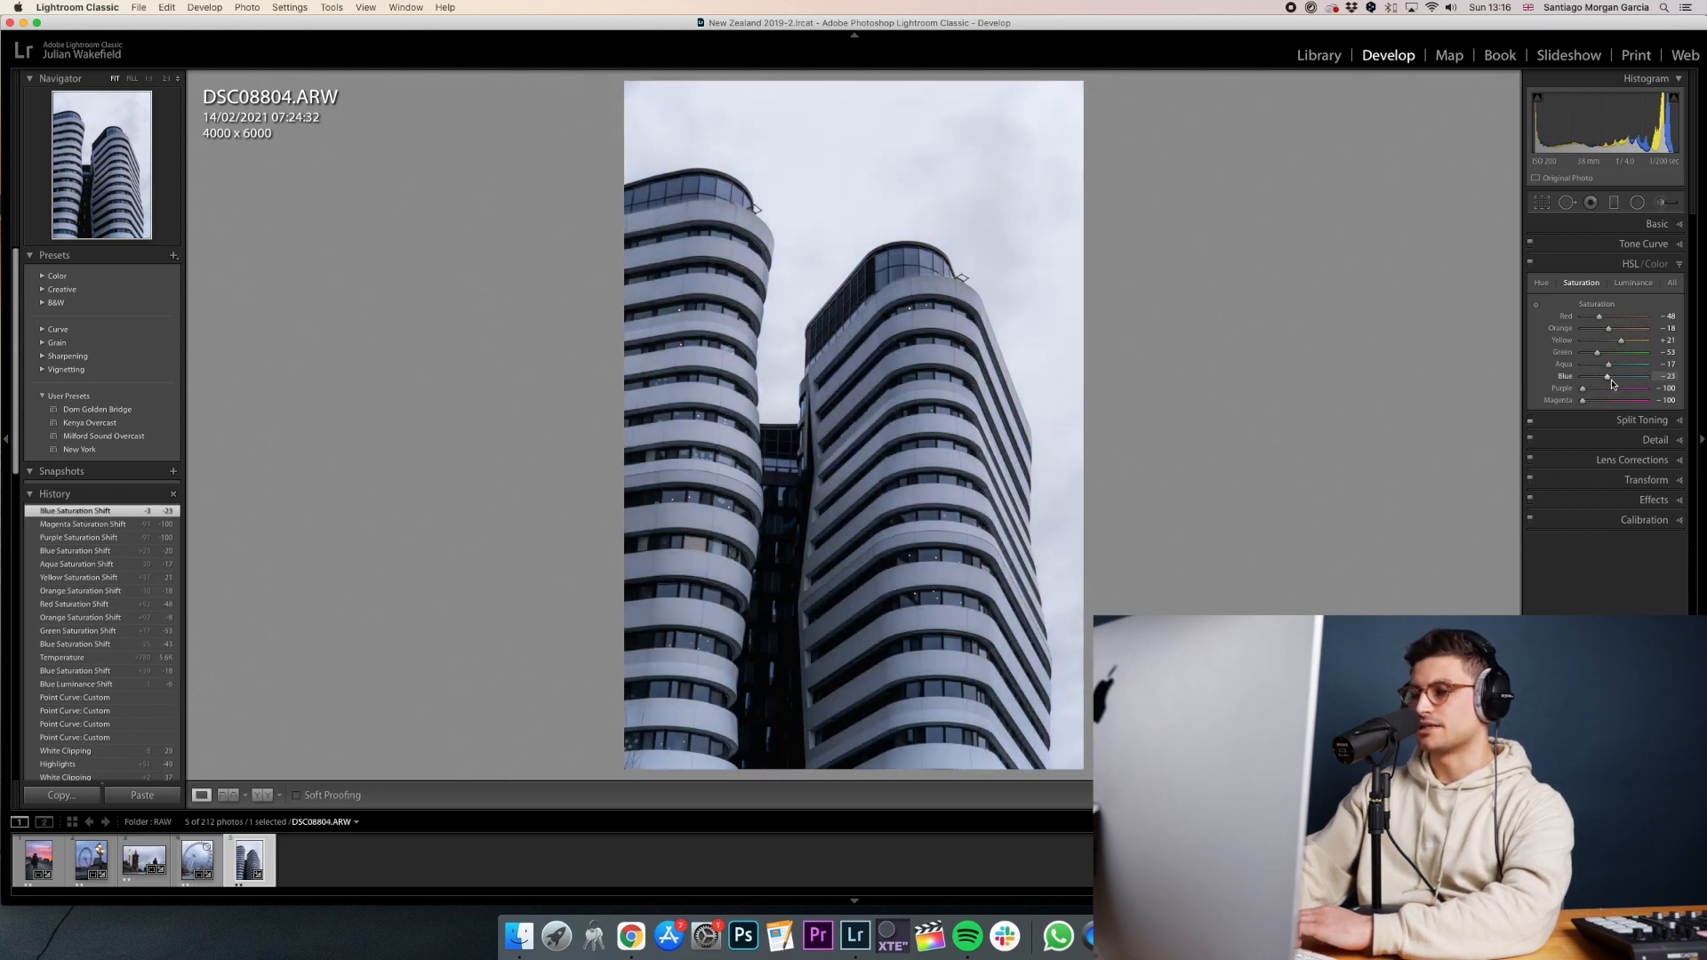
# Review the edited London photos full screen, starting with the London Eye, to judge how consistent the series looks.
pyautogui.press('Left')
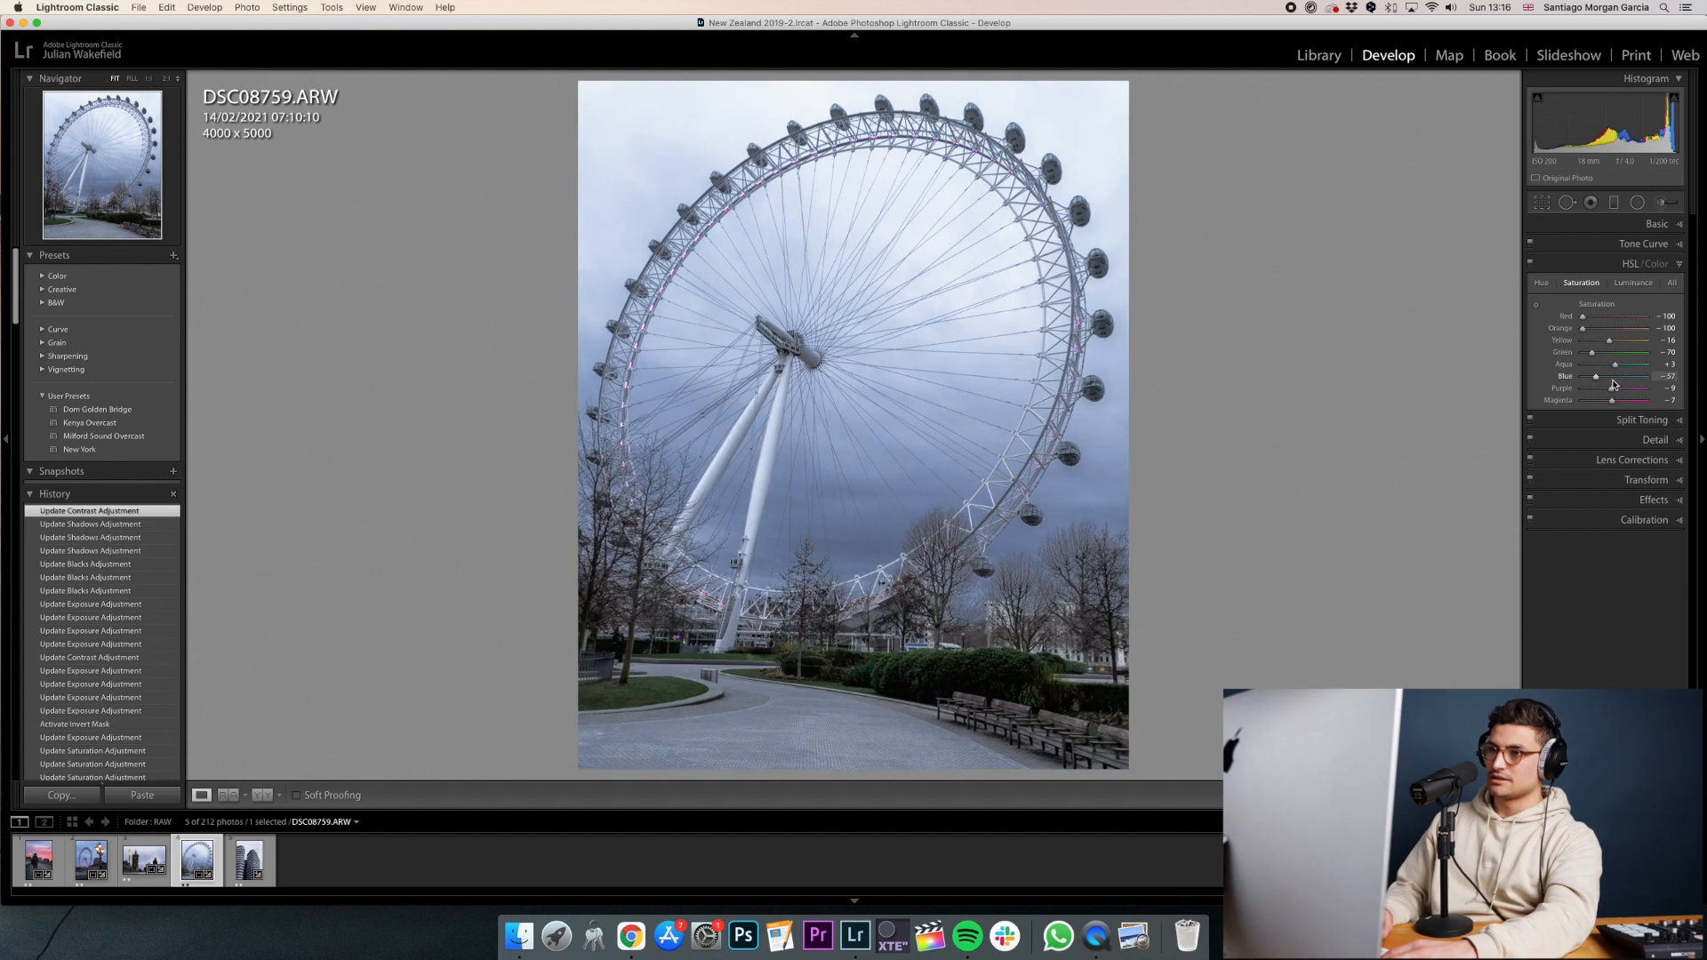
pyautogui.press('f')
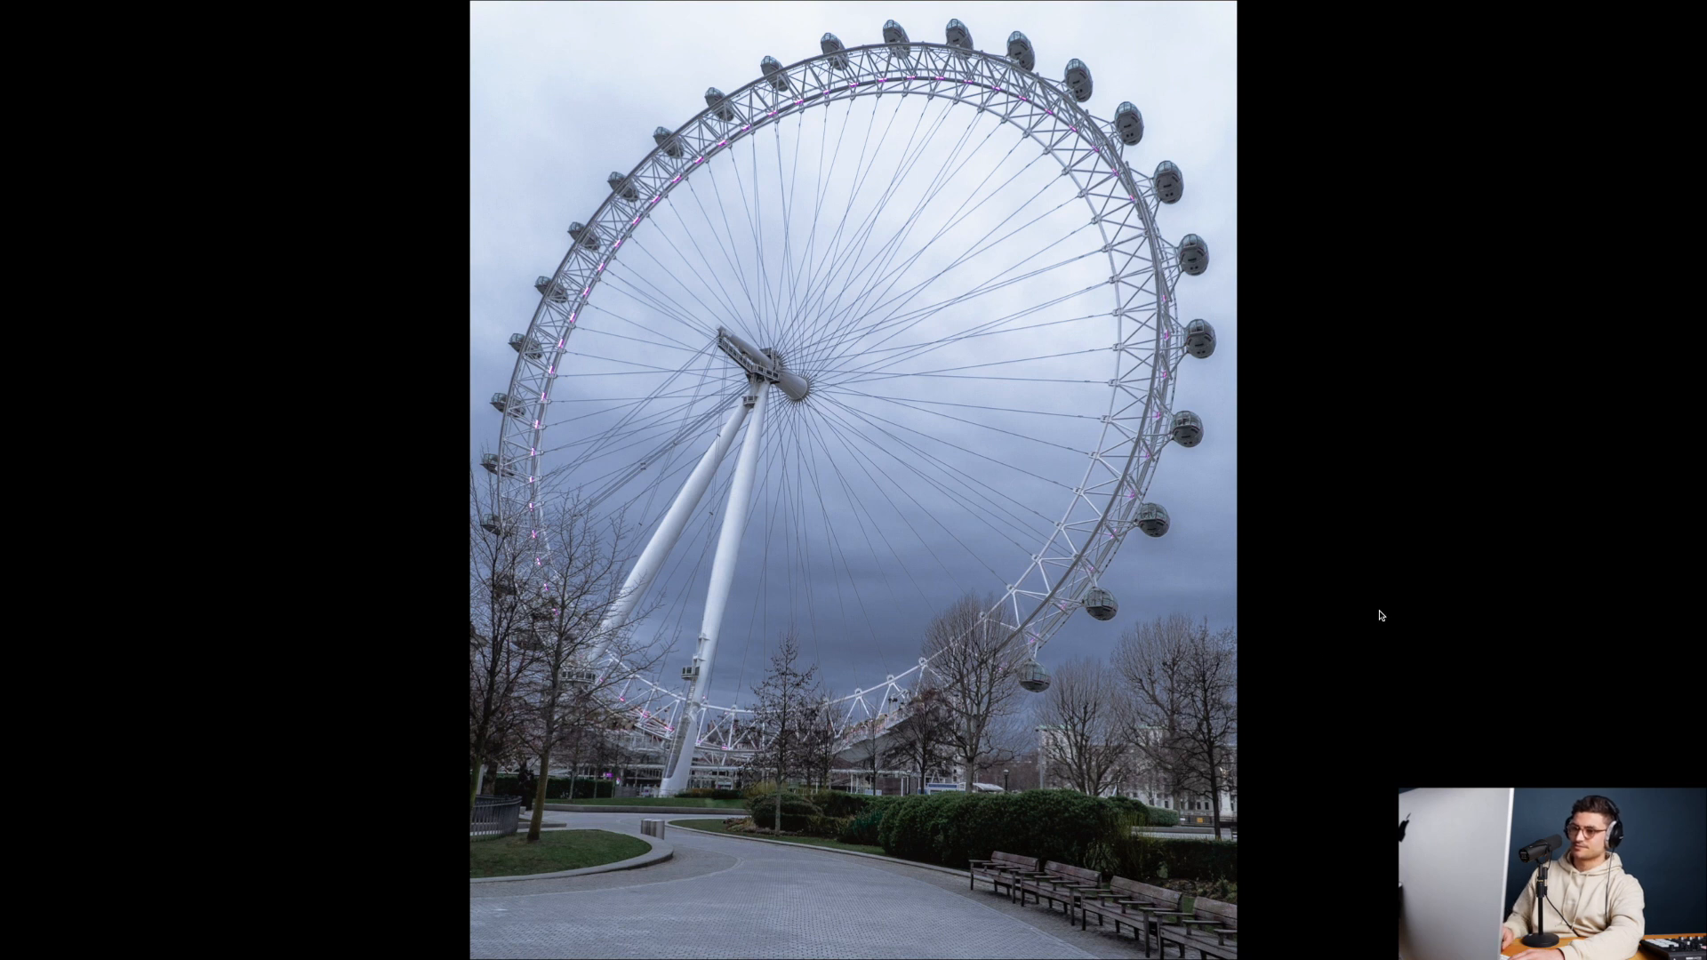
pyautogui.press('Right')
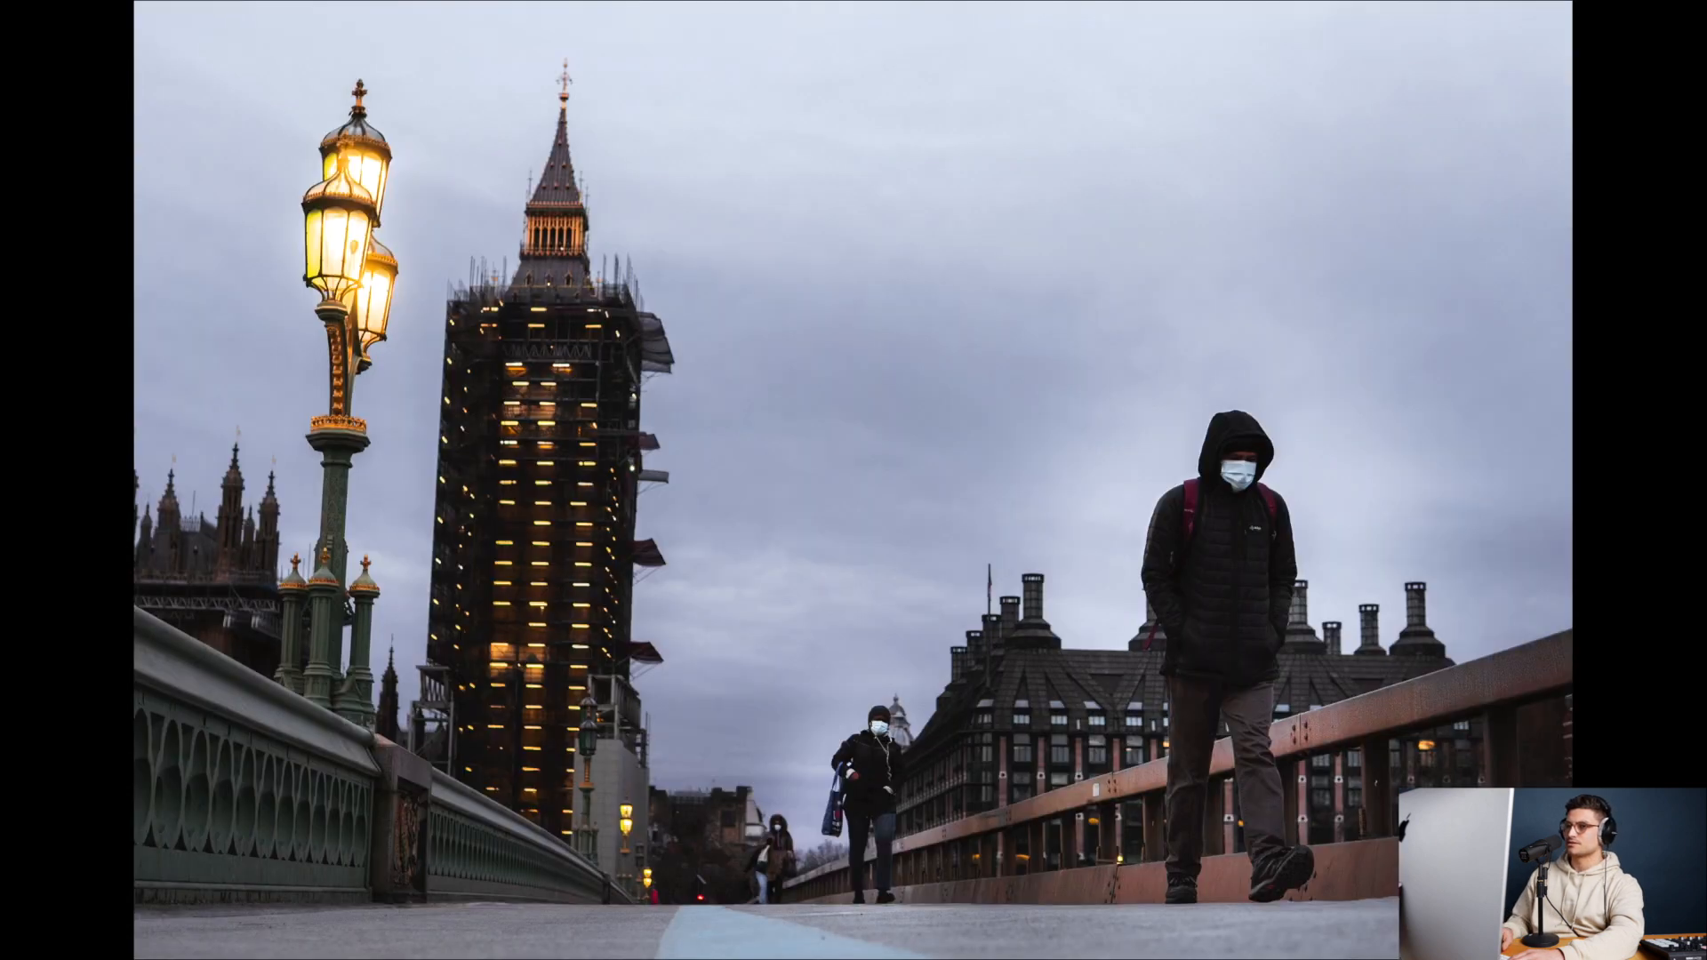
pyautogui.press('Left')
pyautogui.press('Left')
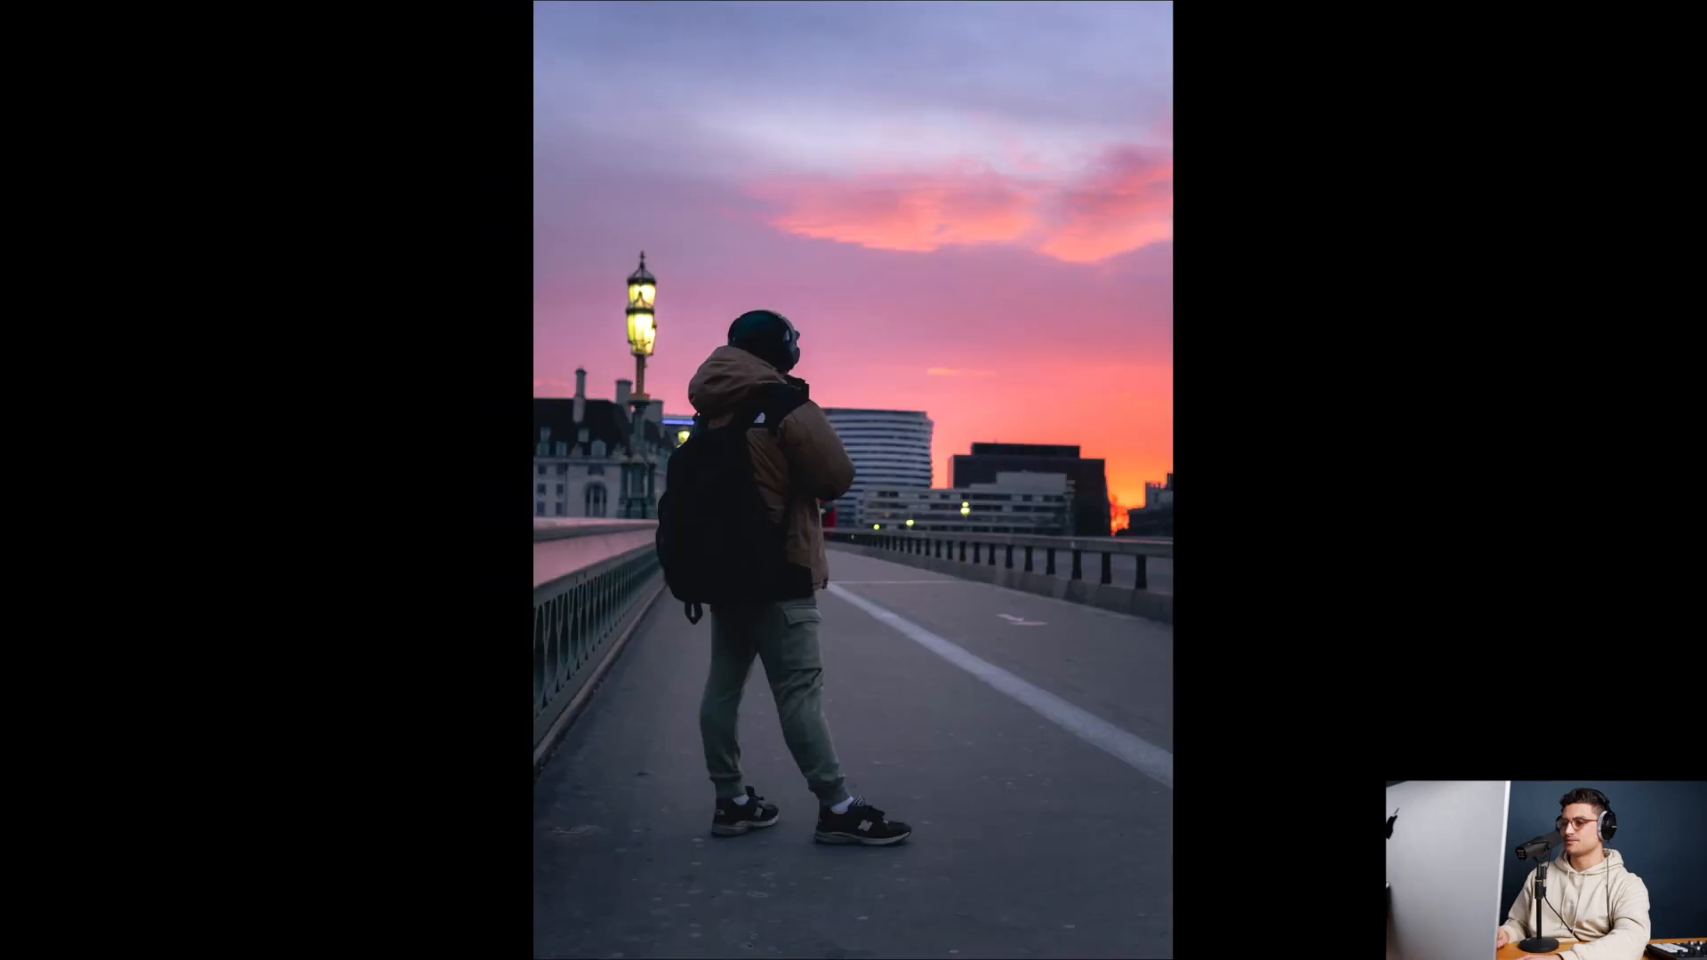